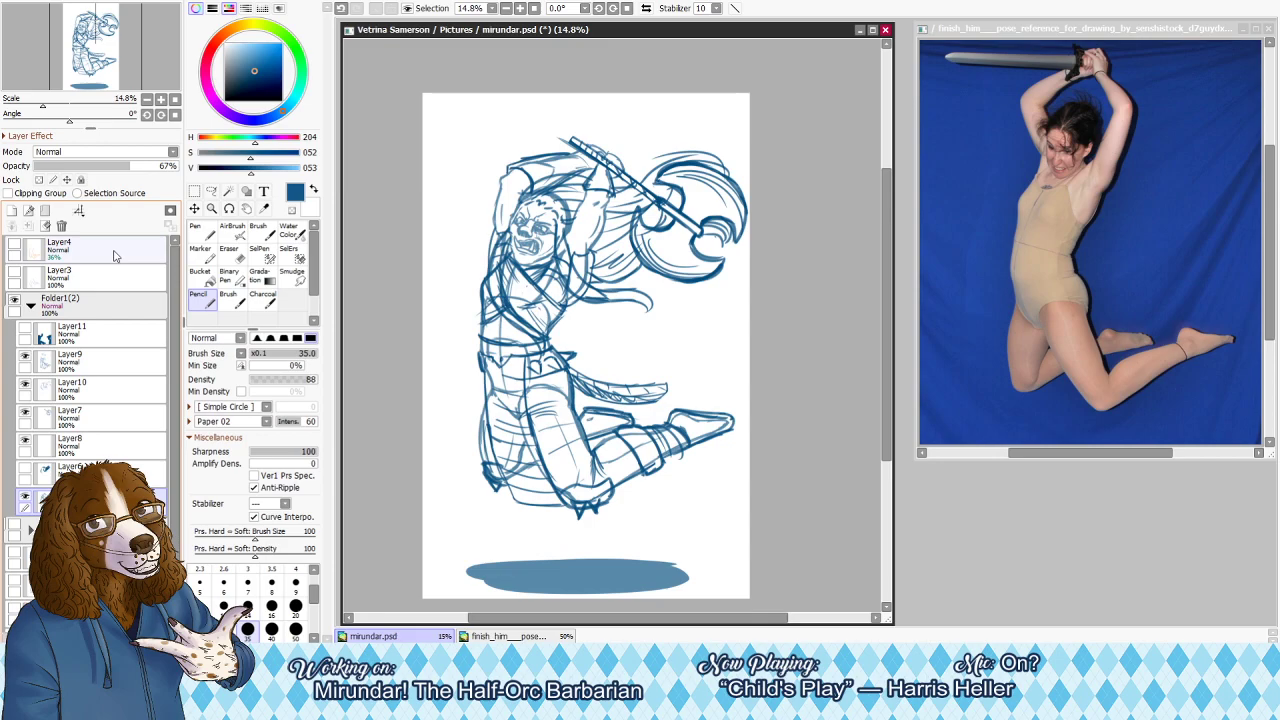
# Hide the costume details on Layer9 and make the body sketch layer with 67% opacity the active layer
pyautogui.press('e')
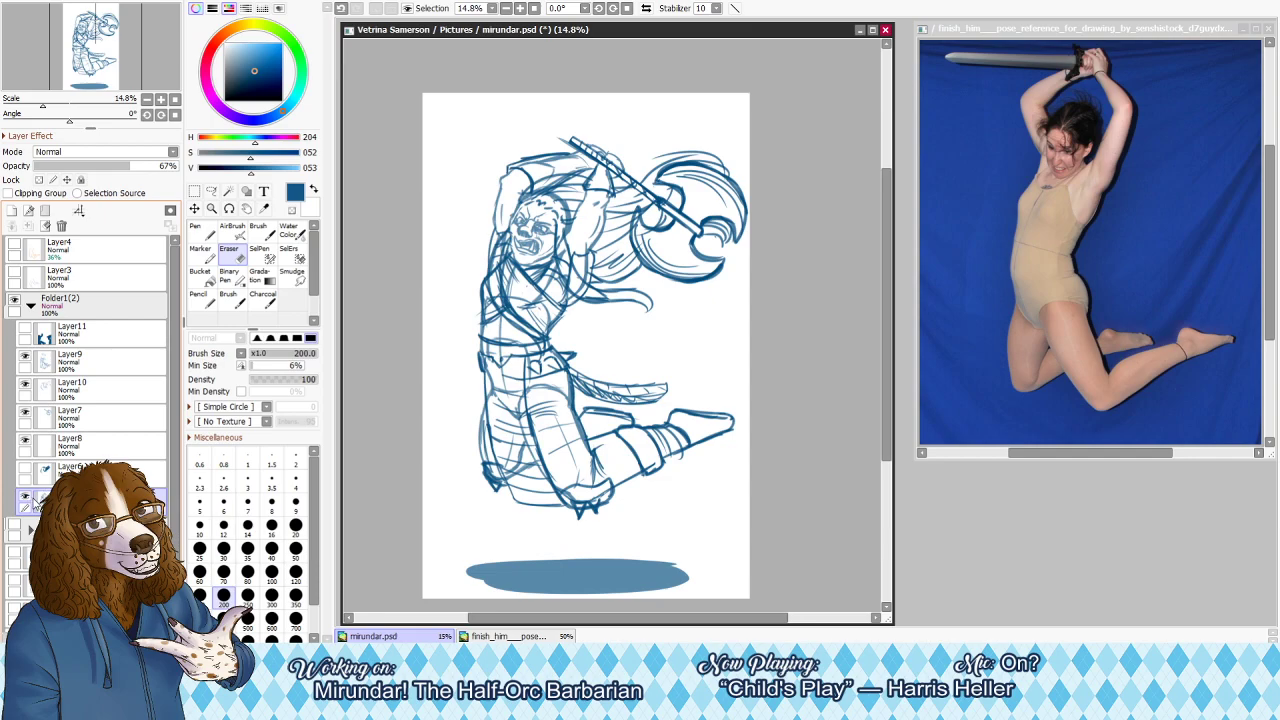
pyautogui.click(26, 412)
pyautogui.click(27, 412)
pyautogui.click(28, 393)
pyautogui.click(27, 385)
pyautogui.click(27, 385)
pyautogui.click(27, 358)
pyautogui.click(28, 360)
pyautogui.click(28, 360)
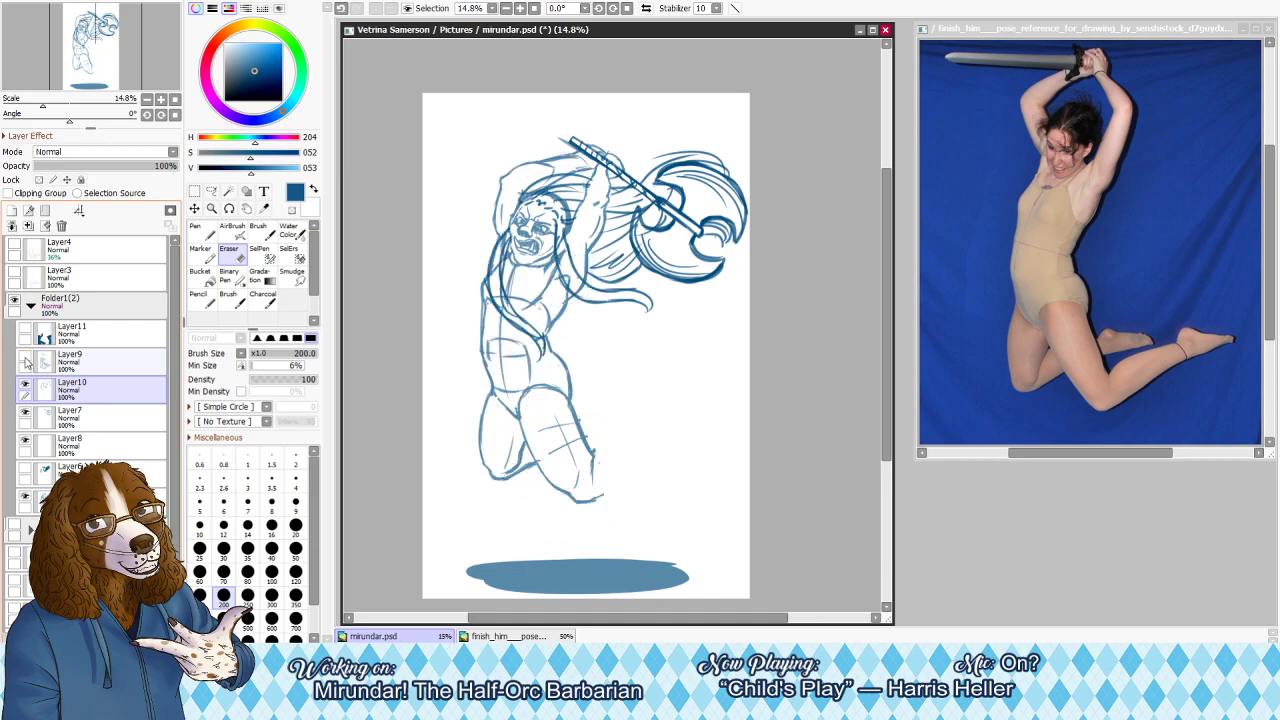
pyautogui.click(108, 357)
pyautogui.press(']')
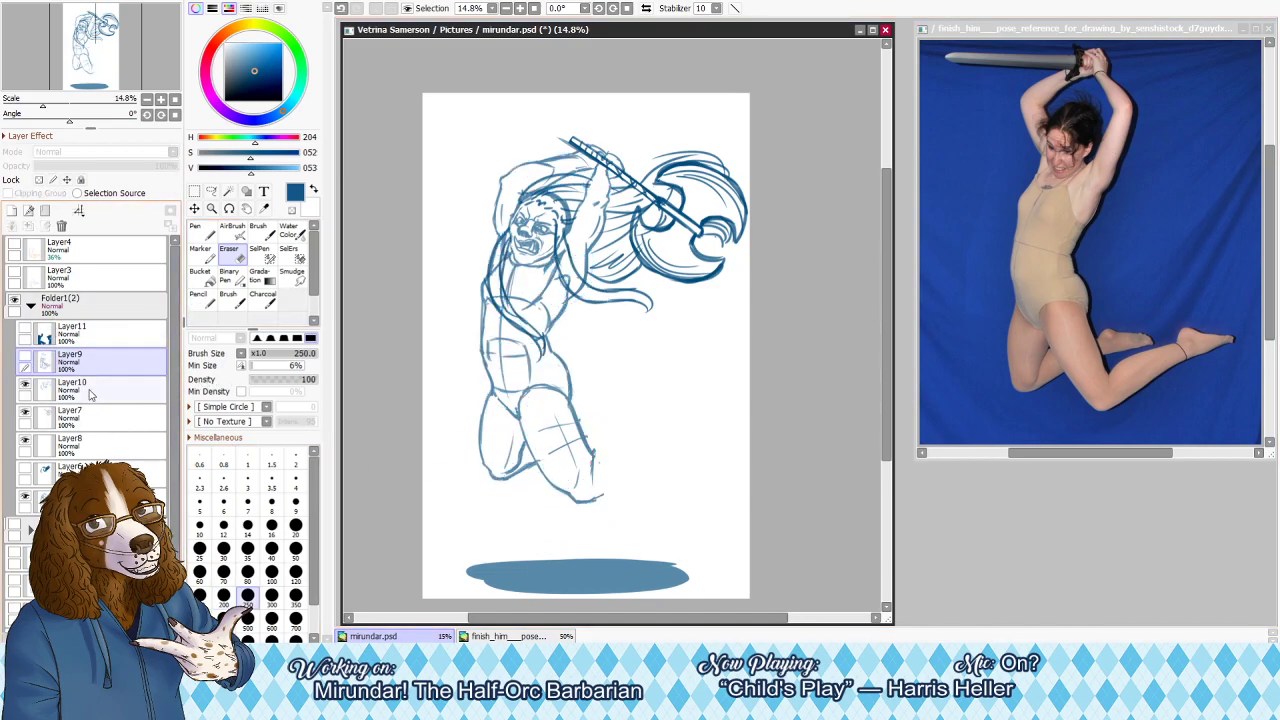
pyautogui.click(140, 497)
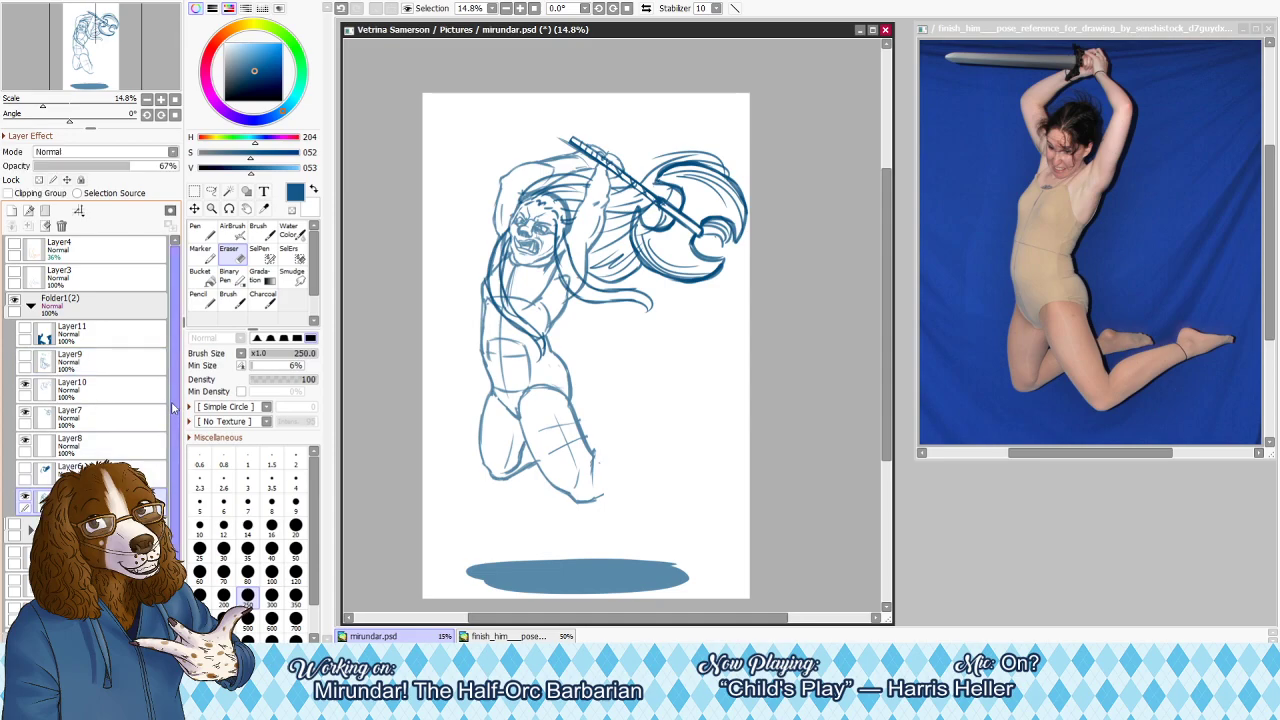
# Move the whole figure sketch in Folder1(2) slightly upward on the canvas
pyautogui.click(128, 306)
pyautogui.click(195, 209)
pyautogui.moveTo(549, 367); pyautogui.dragTo(546, 335)
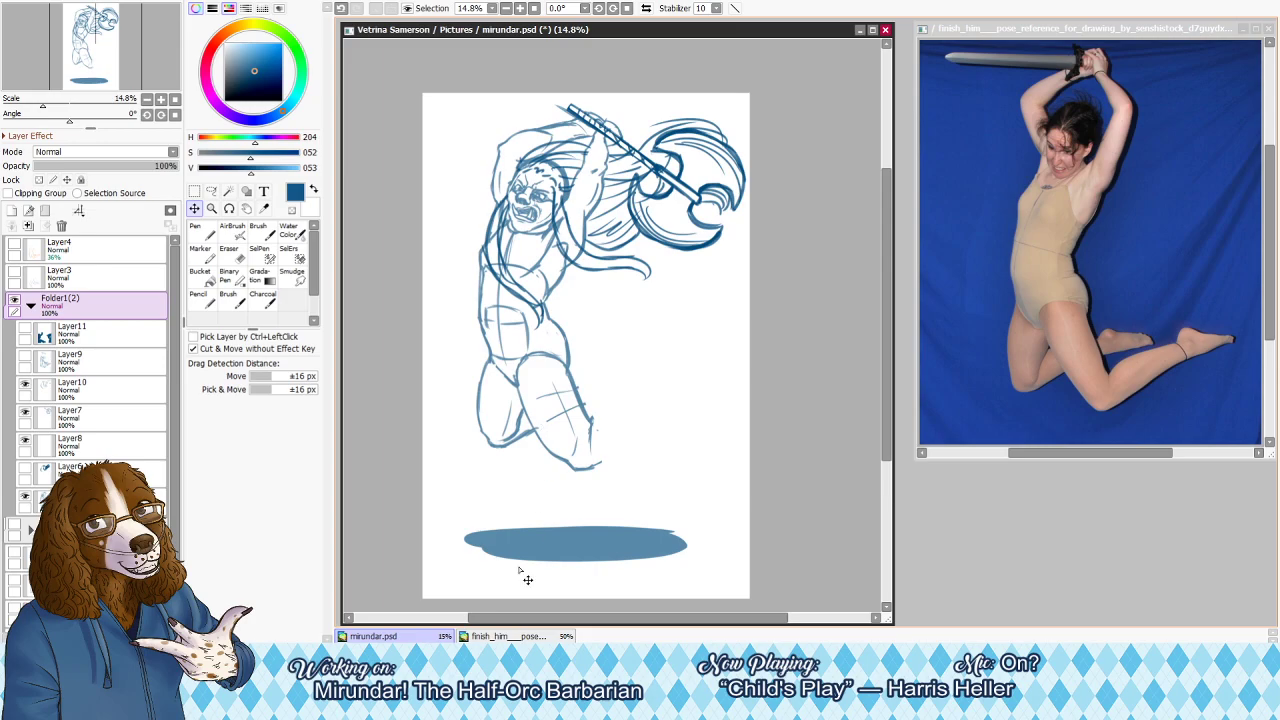
# Erase the solid ground shadow beneath the figure on the 67% body sketch layer, using an eraser of size 400
pyautogui.press('e')
pyautogui.click(163, 507)
pyautogui.press(']')
pyautogui.press(']')
pyautogui.press(']')
pyautogui.press(']')
pyautogui.press(']')
pyautogui.press(']')
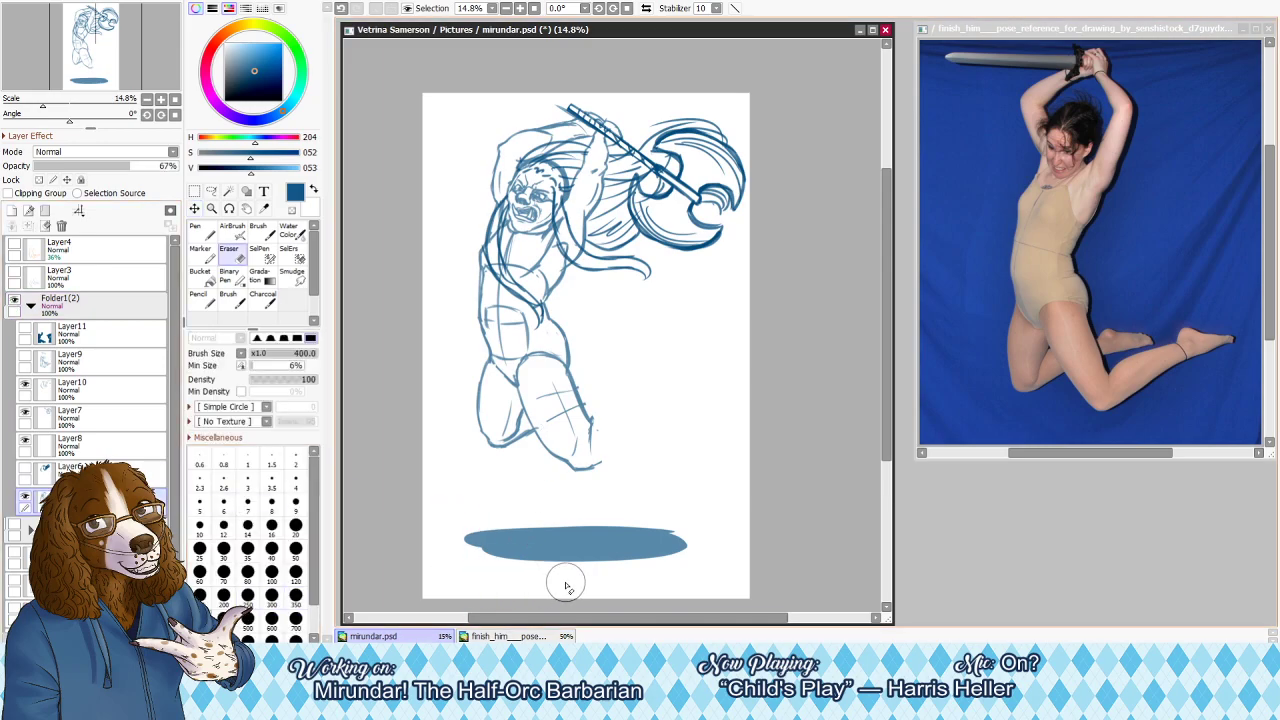
pyautogui.moveTo(455, 538)
pyautogui.mouseDown()
pyautogui.moveTo(689, 554)
pyautogui.moveTo(492, 547)
pyautogui.moveTo(741, 535)
pyautogui.mouseUp()
pyautogui.press(']')
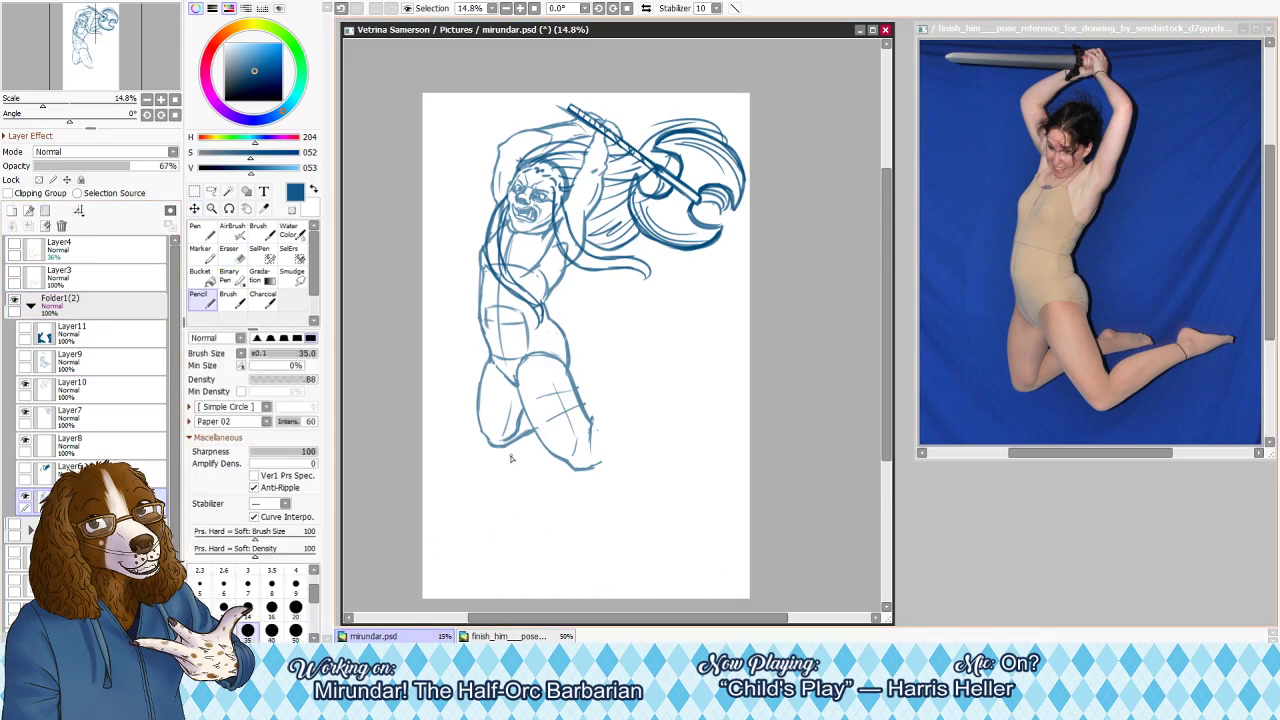
# Erase both kneeling legs below the upper thighs, keeping the hips and torso
pyautogui.moveTo(537, 400)
pyautogui.mouseDown()
pyautogui.moveTo(585, 489)
pyautogui.moveTo(589, 450)
pyautogui.moveTo(579, 487)
pyautogui.moveTo(524, 423)
pyautogui.moveTo(498, 420)
pyautogui.moveTo(500, 451)
pyautogui.mouseUp()
pyautogui.press('n')
pyautogui.moveTo(518, 386); pyautogui.dragTo(531, 463)
pyautogui.hotkey('ctrl', 'z')
pyautogui.moveTo(566, 404); pyautogui.dragTo(570, 372)
pyautogui.hotkey('ctrl', 'z')
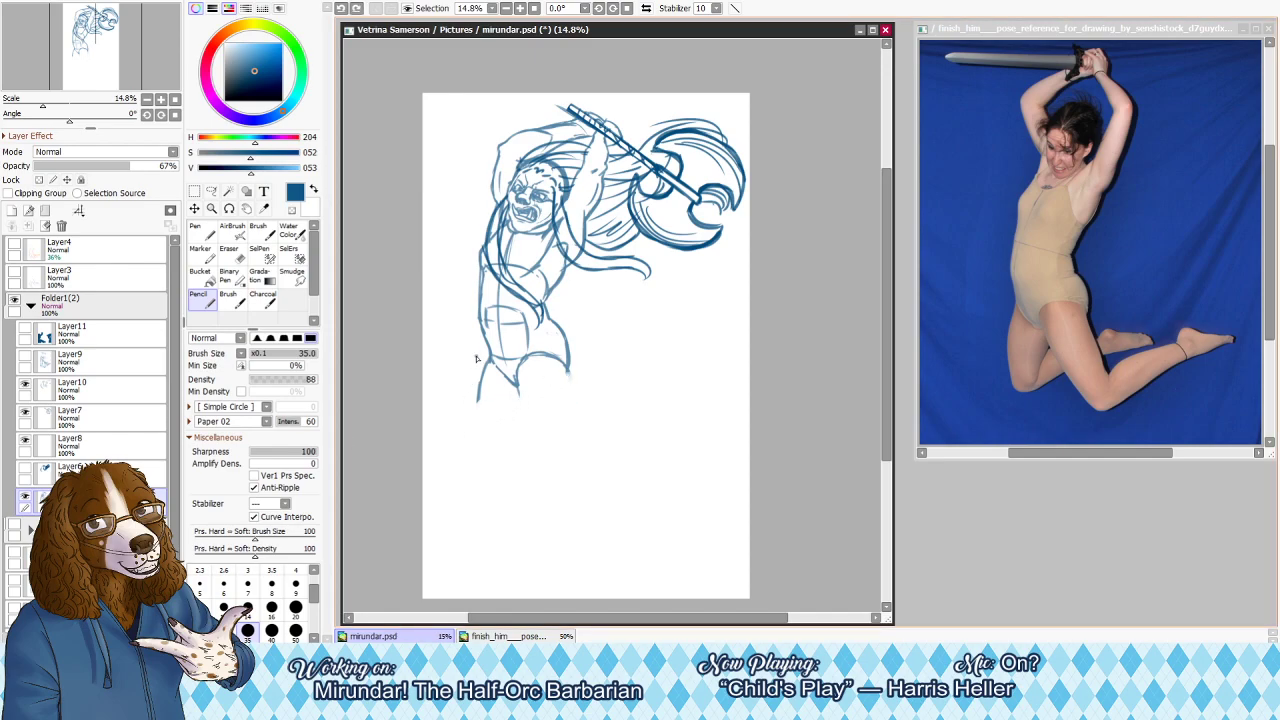
# Sketch standing legs in pencil: the outer contour of the left-hand leg and the full right-hand leg with calf and foot
pyautogui.moveTo(475, 410)
pyautogui.mouseDown()
pyautogui.moveTo(463, 498)
pyautogui.moveTo(468, 464)
pyautogui.mouseUp()
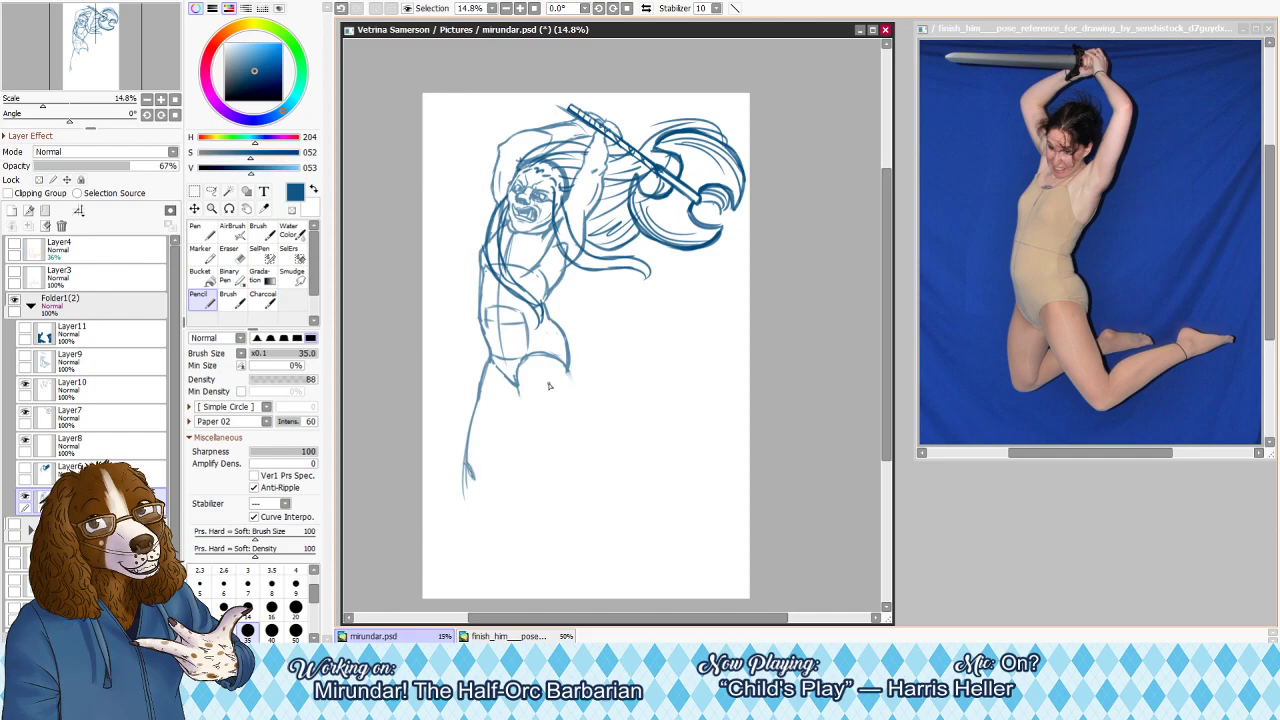
pyautogui.moveTo(568, 357); pyautogui.dragTo(591, 450)
pyautogui.moveTo(570, 383); pyautogui.dragTo(587, 434)
pyautogui.hotkey('ctrl', 'z')
pyautogui.hotkey('ctrl', 'z')
pyautogui.moveTo(569, 360); pyautogui.dragTo(596, 462)
pyautogui.moveTo(582, 410); pyautogui.dragTo(594, 468)
pyautogui.moveTo(518, 388)
pyautogui.mouseDown()
pyautogui.moveTo(548, 476)
pyautogui.moveTo(542, 450)
pyautogui.mouseUp()
pyautogui.moveTo(530, 414)
pyautogui.mouseDown()
pyautogui.moveTo(547, 478)
pyautogui.moveTo(601, 474)
pyautogui.moveTo(623, 535)
pyautogui.moveTo(618, 493)
pyautogui.moveTo(610, 548)
pyautogui.moveTo(626, 523)
pyautogui.moveTo(620, 560)
pyautogui.mouseUp()
pyautogui.moveTo(561, 483)
pyautogui.mouseDown()
pyautogui.moveTo(580, 558)
pyautogui.moveTo(551, 564)
pyautogui.moveTo(606, 565)
pyautogui.mouseUp()
pyautogui.moveTo(564, 574); pyautogui.dragTo(600, 570)
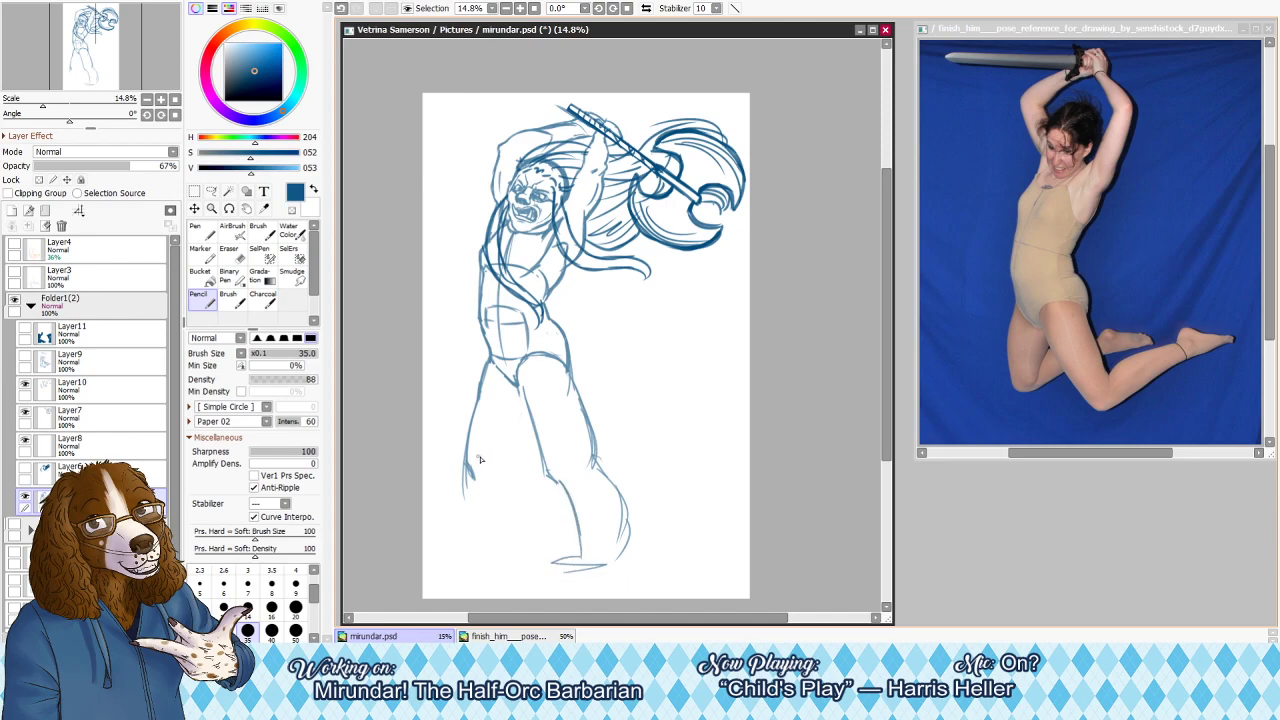
# Sketch the inner line of the left-hand leg and mark its foot position on the ground
pyautogui.moveTo(532, 428); pyautogui.dragTo(521, 480)
pyautogui.hotkey('ctrl', 'z')
pyautogui.hotkey('ctrl', 'z')
pyautogui.hotkey('ctrl', 'z')
pyautogui.hotkey('ctrl', 'y')
pyautogui.moveTo(530, 408)
pyautogui.mouseDown()
pyautogui.moveTo(510, 477)
pyautogui.moveTo(523, 398)
pyautogui.moveTo(522, 447)
pyautogui.moveTo(503, 483)
pyautogui.mouseUp()
pyautogui.hotkey('ctrl', 'z')
pyautogui.hotkey('ctrl', 'z')
pyautogui.moveTo(465, 569); pyautogui.dragTo(508, 565)
pyautogui.hotkey('ctrl', 'z')
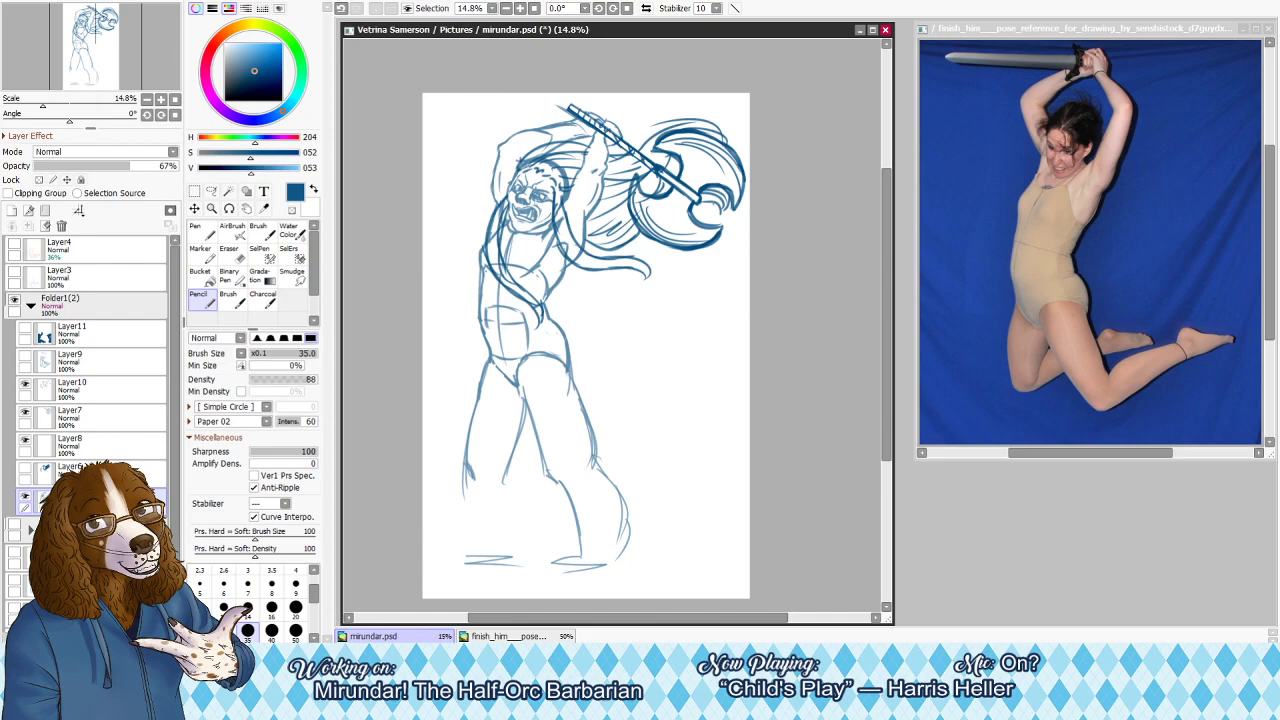
pyautogui.hotkey('ctrl', 'z')
# Rework the right-hand thigh's contours with extra pencil lines and erase its lower leg and foot
pyautogui.moveTo(560, 390); pyautogui.dragTo(572, 470)
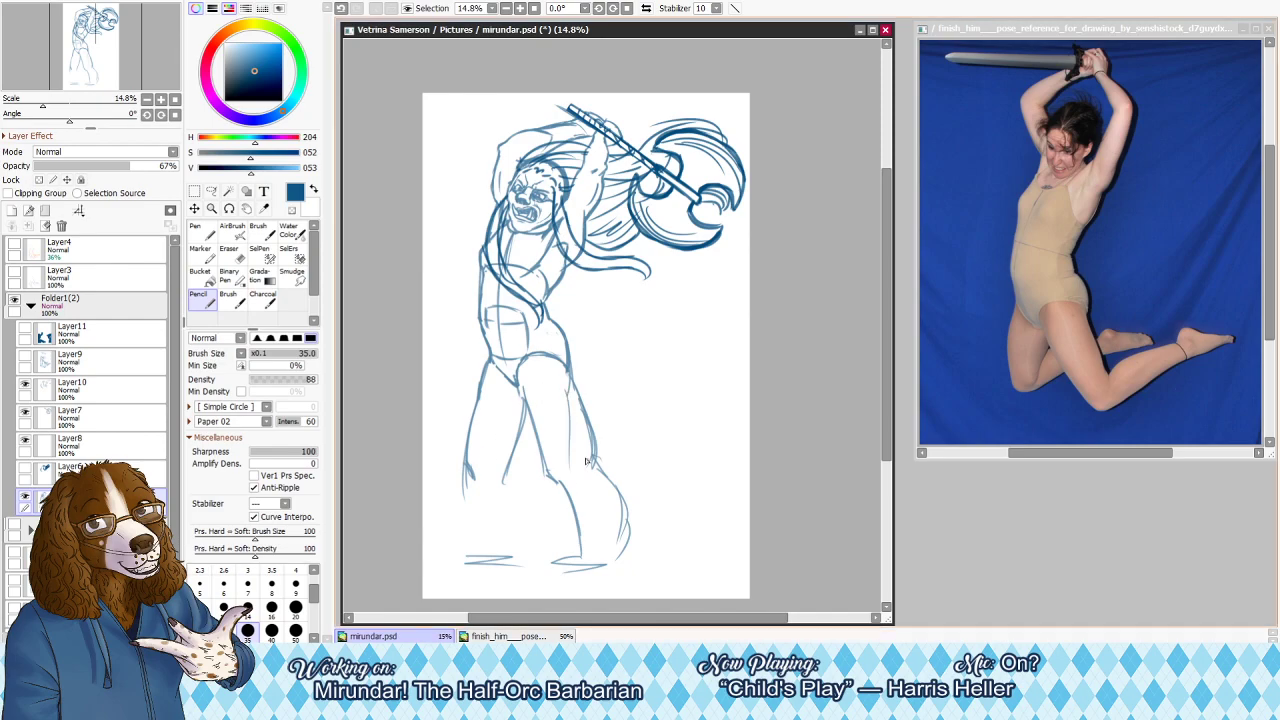
pyautogui.moveTo(520, 389); pyautogui.dragTo(548, 472)
pyautogui.moveTo(564, 342); pyautogui.dragTo(573, 398)
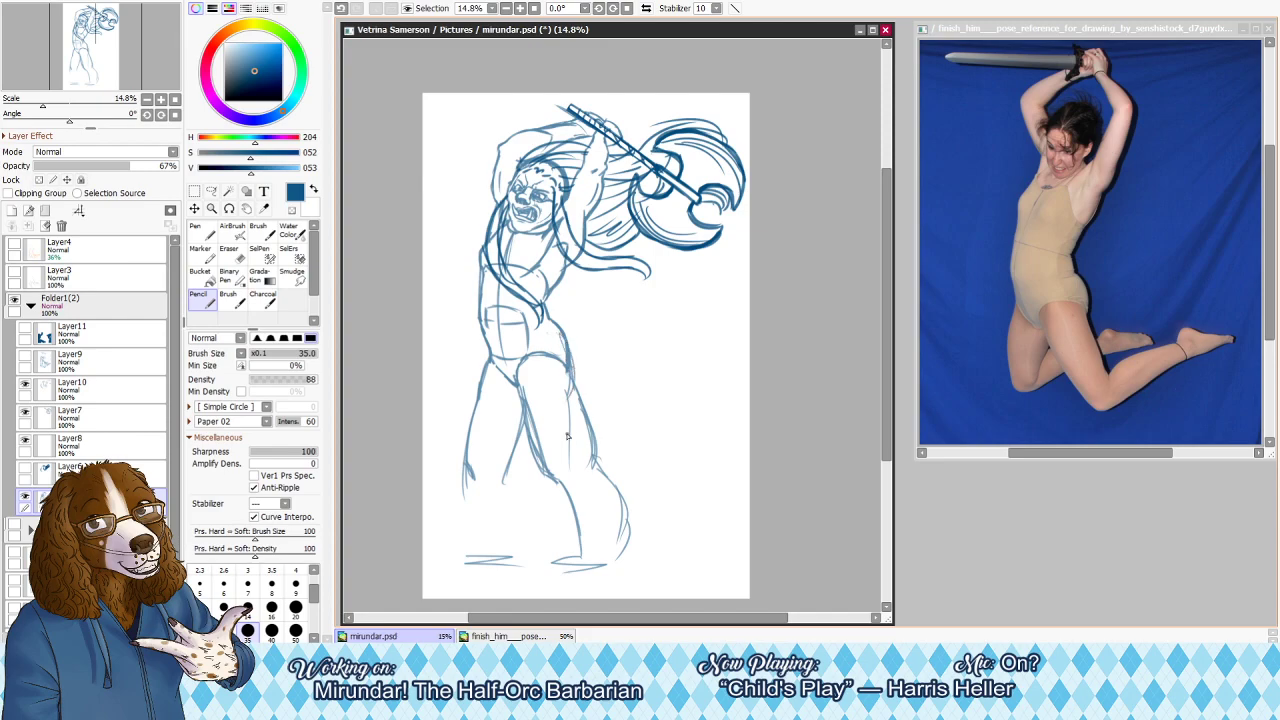
pyautogui.press('e')
pyautogui.moveTo(571, 506)
pyautogui.mouseDown()
pyautogui.moveTo(621, 592)
pyautogui.moveTo(588, 560)
pyautogui.mouseUp()
pyautogui.press('n')
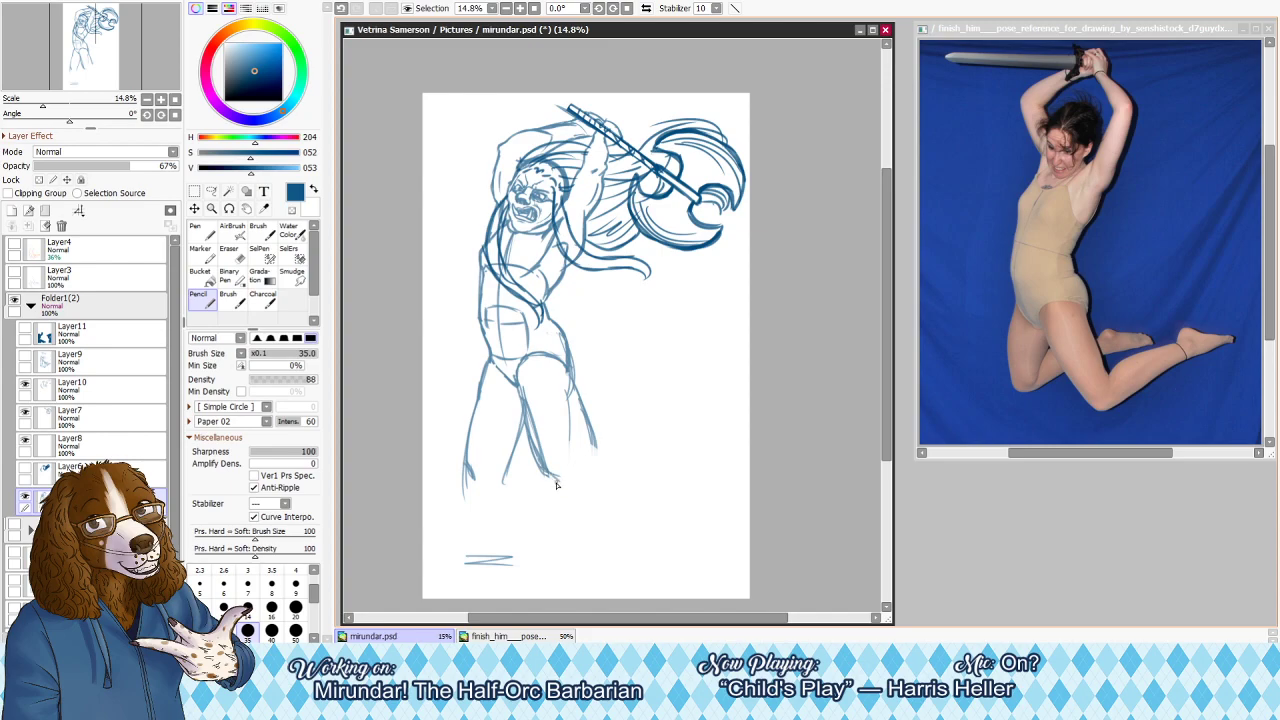
# Erase the doubled inner contour of the right-hand thigh with a smaller eraser and redraw it curving down to the knee
pyautogui.press('e')
pyautogui.press('[')
pyautogui.press('[')
pyautogui.press('[')
pyautogui.press('[')
pyautogui.press('[')
pyautogui.press('[')
pyautogui.press('[')
pyautogui.press('[')
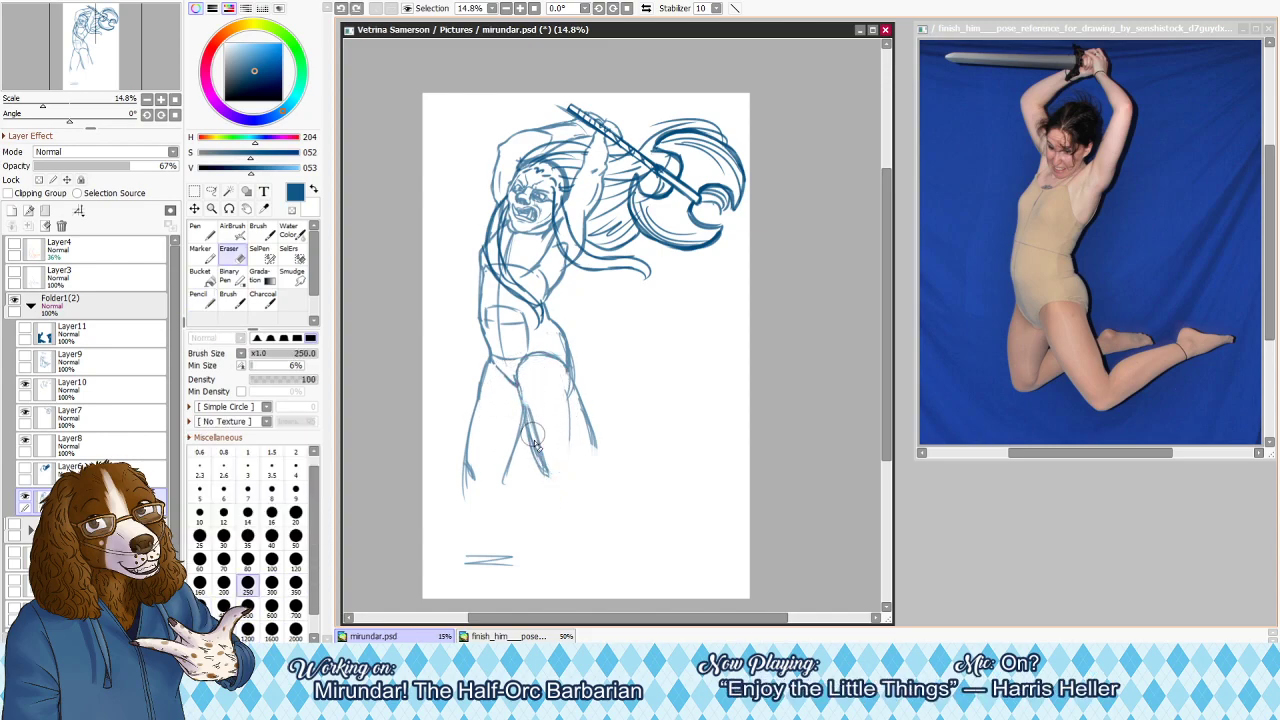
pyautogui.moveTo(527, 404); pyautogui.dragTo(550, 481)
pyautogui.press('n')
pyautogui.hotkey('ctrl', 'z')
pyautogui.moveTo(514, 370)
pyautogui.mouseDown()
pyautogui.moveTo(534, 449)
pyautogui.moveTo(562, 485)
pyautogui.mouseUp()
pyautogui.hotkey('ctrl', 'z')
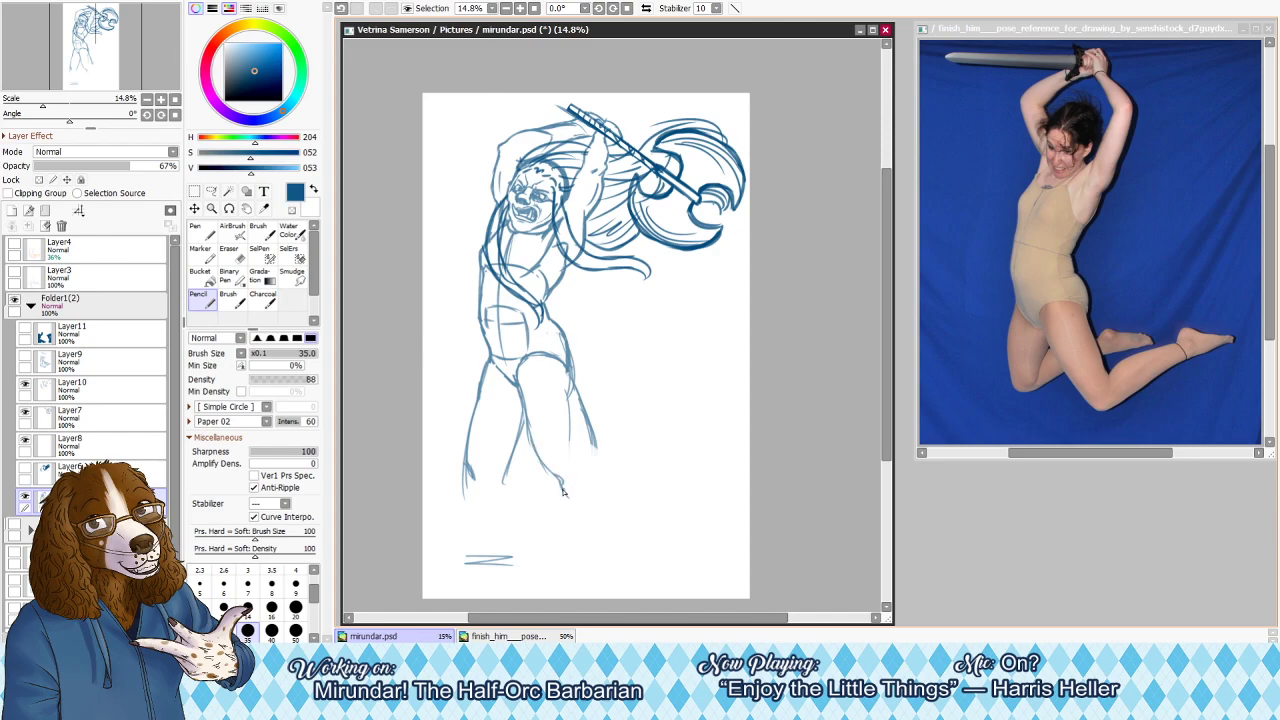
# Redraw the right-hand leg's outer thigh line and sketch a lower leg stepping outward to a foot on the ground
pyautogui.moveTo(590, 428); pyautogui.dragTo(597, 462)
pyautogui.moveTo(590, 430); pyautogui.dragTo(603, 472)
pyautogui.hotkey('ctrl', 'z')
pyautogui.hotkey('ctrl', 'z')
pyautogui.press('e')
pyautogui.moveTo(580, 396); pyautogui.dragTo(599, 455)
pyautogui.press('n')
pyautogui.moveTo(572, 383)
pyautogui.mouseDown()
pyautogui.moveTo(600, 489)
pyautogui.moveTo(589, 464)
pyautogui.moveTo(630, 506)
pyautogui.mouseUp()
pyautogui.hotkey('ctrl', 'z')
pyautogui.moveTo(596, 467); pyautogui.dragTo(632, 511)
pyautogui.hotkey('ctrl', 'z')
pyautogui.moveTo(591, 464)
pyautogui.mouseDown()
pyautogui.moveTo(631, 498)
pyautogui.moveTo(637, 536)
pyautogui.mouseUp()
pyautogui.moveTo(573, 499)
pyautogui.mouseDown()
pyautogui.moveTo(619, 552)
pyautogui.moveTo(588, 564)
pyautogui.moveTo(634, 568)
pyautogui.moveTo(637, 536)
pyautogui.moveTo(635, 569)
pyautogui.mouseUp()
pyautogui.hotkey('ctrl', 'z')
pyautogui.hotkey('ctrl', 'z')
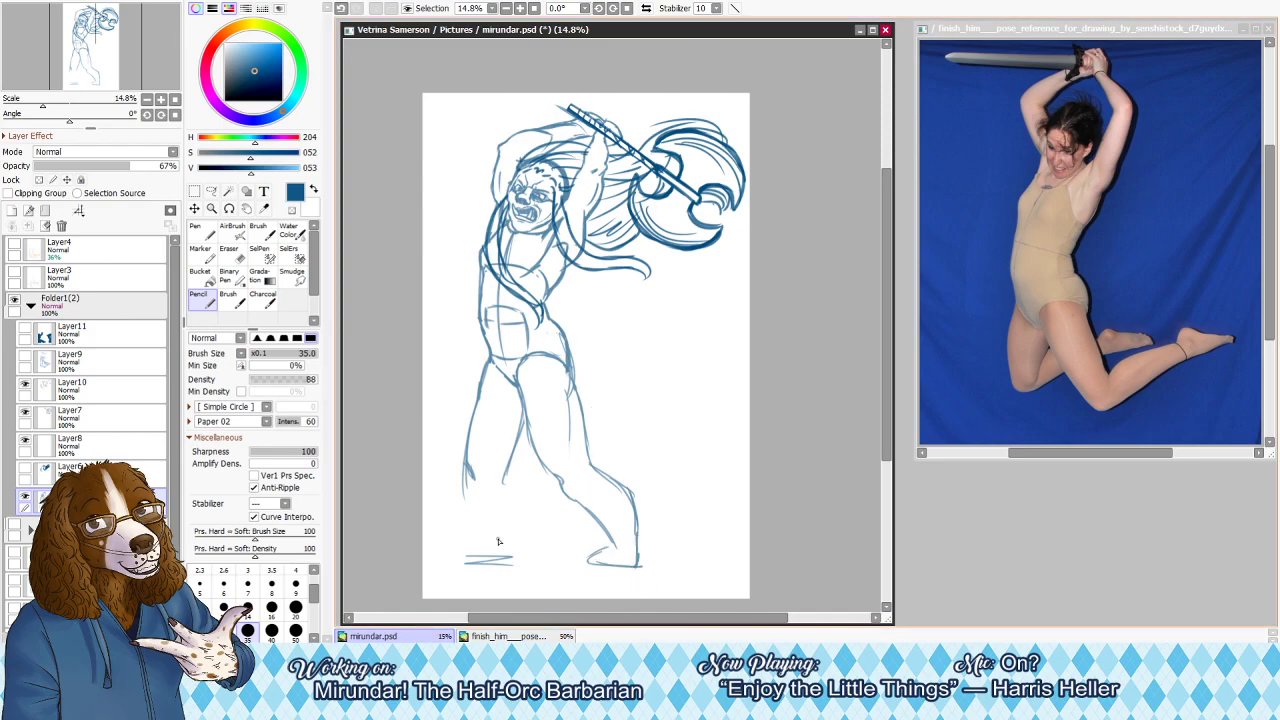
pyautogui.moveTo(464, 470)
pyautogui.mouseDown()
pyautogui.moveTo(442, 559)
pyautogui.moveTo(495, 560)
pyautogui.mouseUp()
pyautogui.hotkey('ctrl', 'z')
pyautogui.hotkey('ctrl', 'z')
pyautogui.hotkey('ctrl', 'z')
pyautogui.moveTo(510, 470)
pyautogui.mouseDown()
pyautogui.moveTo(529, 513)
pyautogui.moveTo(511, 486)
pyautogui.moveTo(515, 573)
pyautogui.mouseUp()
pyautogui.hotkey('ctrl', 'z')
pyautogui.hotkey('ctrl', 'z')
# Erase the left-hand leg and try redrawing its outer contour straighter from the hip toward the ground
pyautogui.press('e')
pyautogui.press(']')
pyautogui.press(']')
pyautogui.moveTo(476, 383); pyautogui.dragTo(476, 500)
pyautogui.moveTo(516, 440); pyautogui.dragTo(506, 532)
pyautogui.press('n')
pyautogui.moveTo(485, 376); pyautogui.dragTo(485, 521)
pyautogui.moveTo(488, 368); pyautogui.dragTo(478, 418)
pyautogui.hotkey('ctrl', 'z')
pyautogui.hotkey('ctrl', 'z')
pyautogui.hotkey('ctrl', 'z')
pyautogui.moveTo(488, 366)
pyautogui.mouseDown()
pyautogui.moveTo(477, 465)
pyautogui.moveTo(481, 500)
pyautogui.moveTo(482, 471)
pyautogui.moveTo(493, 499)
pyautogui.moveTo(482, 471)
pyautogui.moveTo(487, 592)
pyautogui.mouseUp()
pyautogui.hotkey('ctrl', 'z')
pyautogui.hotkey('ctrl', 'z')
pyautogui.hotkey('ctrl', 'z')
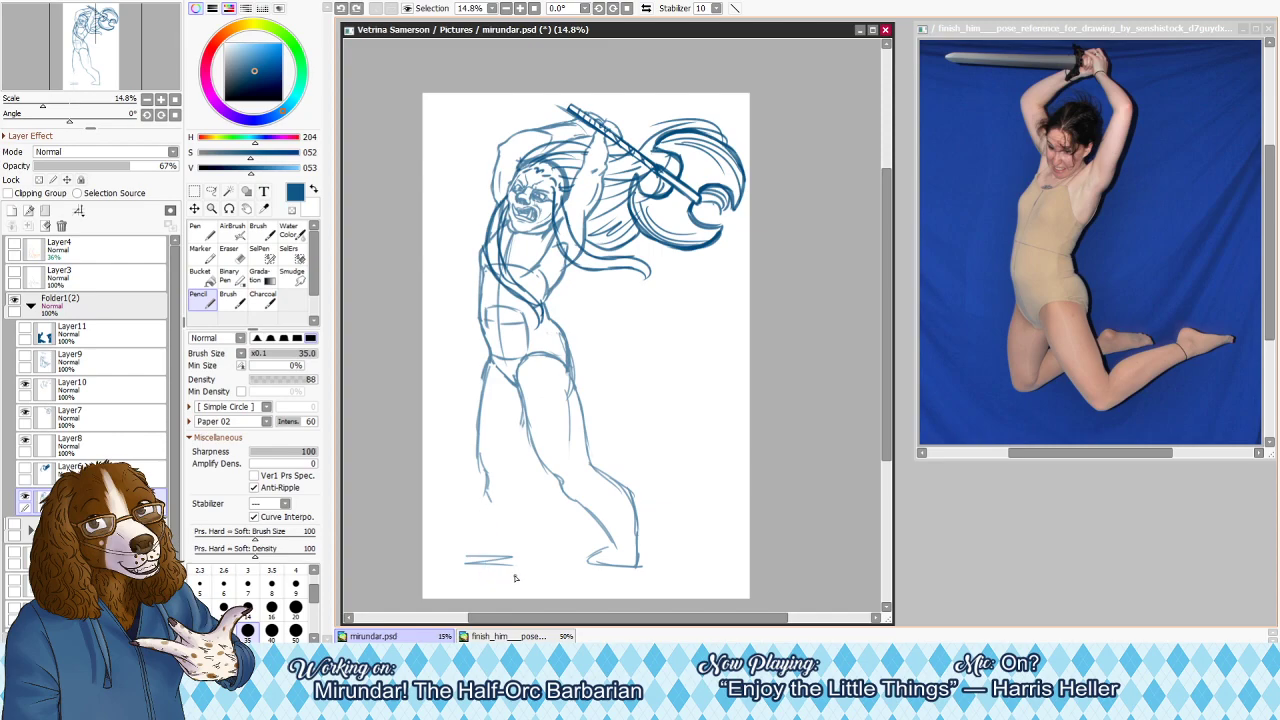
# Undo the left-hand leg's redraw to bring back its earlier angled contours
pyautogui.hotkey('ctrl', 'z')
pyautogui.hotkey('ctrl', 'z')
pyautogui.hotkey('ctrl', 'z')
pyautogui.hotkey('ctrl', 'z')
pyautogui.hotkey('ctrl', 'z')
pyautogui.hotkey('ctrl', 'z')
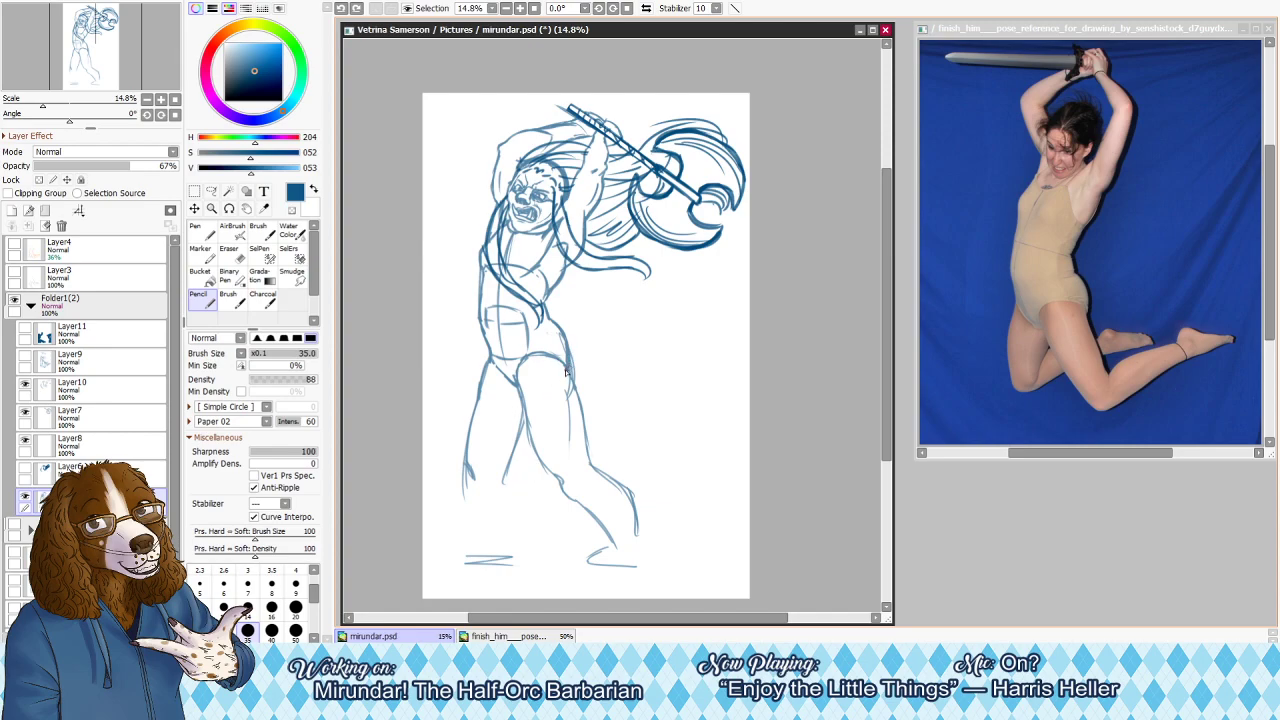
# Erase both standing legs below the upper thighs, leaving the foot mark on the ground
pyautogui.press('e')
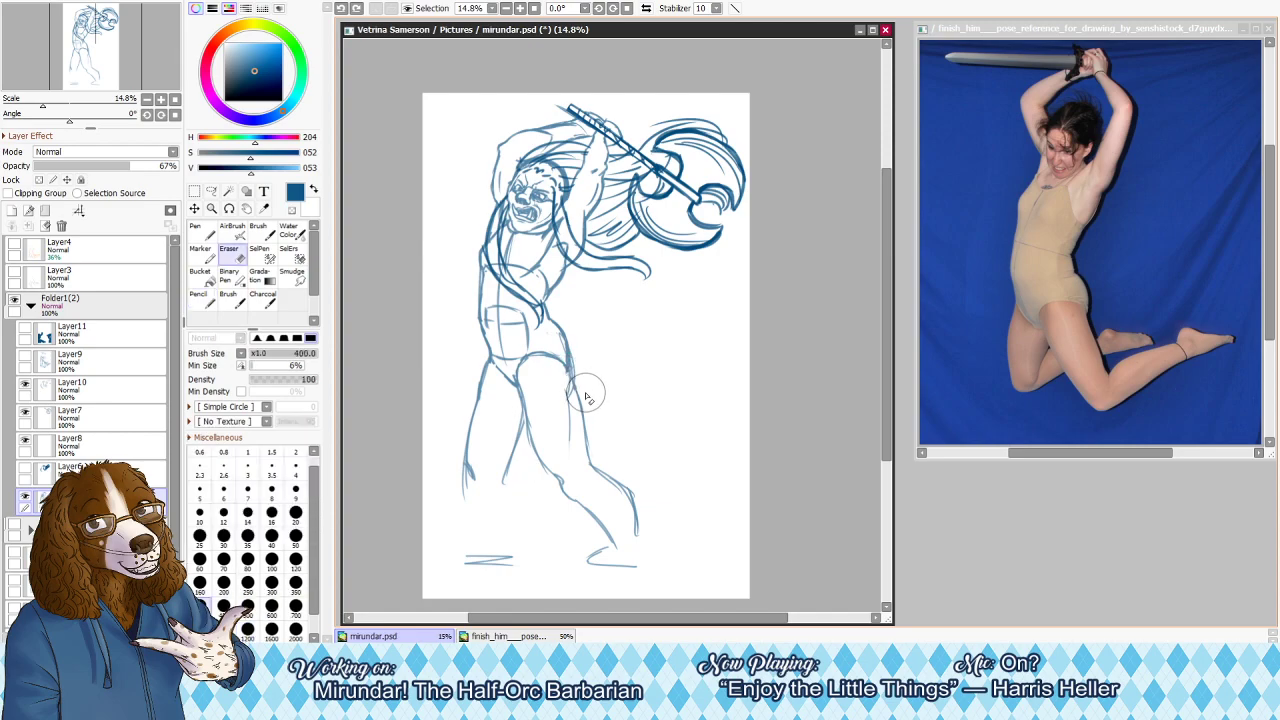
pyautogui.moveTo(580, 391)
pyautogui.mouseDown()
pyautogui.moveTo(641, 579)
pyautogui.moveTo(625, 571)
pyautogui.moveTo(563, 413)
pyautogui.moveTo(517, 449)
pyautogui.moveTo(451, 466)
pyautogui.mouseUp()
pyautogui.press('n')
pyautogui.moveTo(575, 362)
pyautogui.mouseDown()
pyautogui.moveTo(555, 449)
pyautogui.moveTo(575, 362)
pyautogui.moveTo(548, 522)
pyautogui.mouseUp()
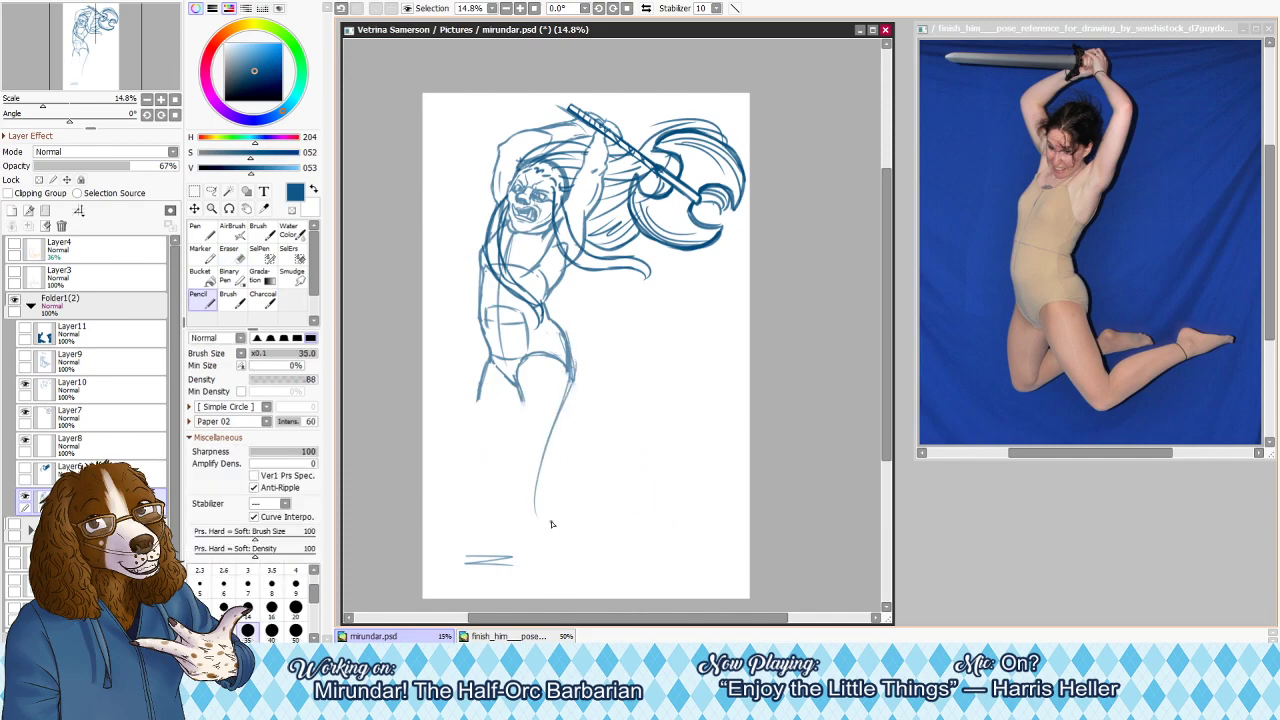
pyautogui.hotkey('ctrl', 'z')
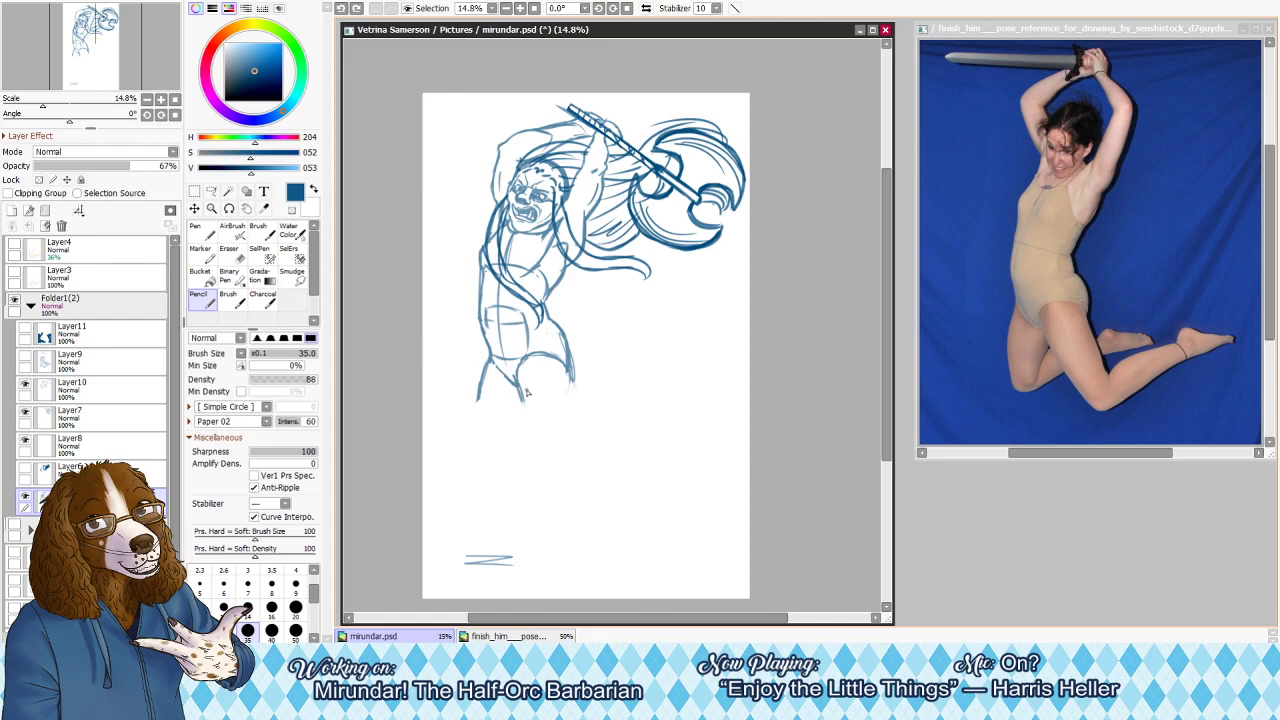
pyautogui.moveTo(514, 394); pyautogui.dragTo(464, 521)
pyautogui.hotkey('ctrl', 'z')
# Sketch a bent leg with the thigh angled down to the left and the shin sweeping back to the right
pyautogui.moveTo(518, 362); pyautogui.dragTo(485, 432)
pyautogui.moveTo(508, 383); pyautogui.dragTo(481, 448)
pyautogui.moveTo(488, 448); pyautogui.dragTo(588, 516)
pyautogui.moveTo(571, 354)
pyautogui.mouseDown()
pyautogui.moveTo(532, 440)
pyautogui.moveTo(590, 487)
pyautogui.mouseUp()
pyautogui.moveTo(556, 461)
pyautogui.mouseDown()
pyautogui.moveTo(589, 487)
pyautogui.moveTo(594, 521)
pyautogui.mouseUp()
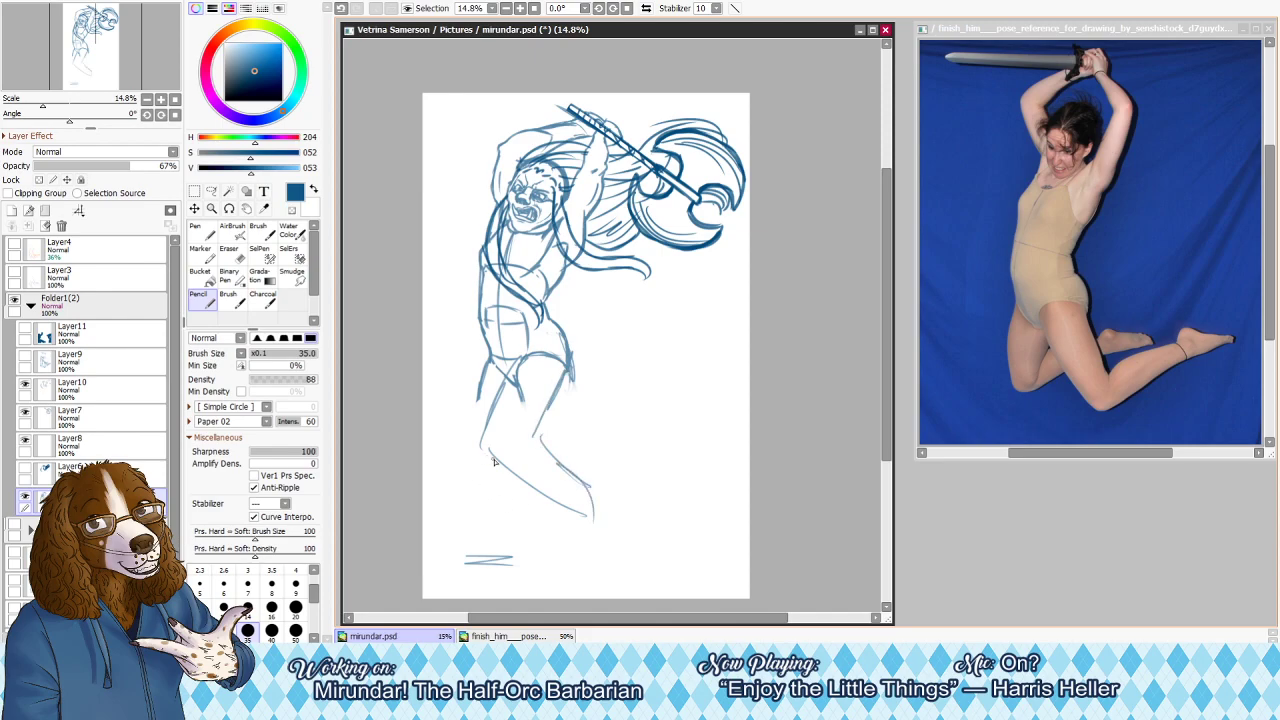
# Sketch the second leg crossing the bent one, with its thigh lines, lower leg and a foot near the ground
pyautogui.moveTo(490, 400); pyautogui.dragTo(582, 480)
pyautogui.hotkey('ctrl', 'z')
pyautogui.moveTo(502, 357); pyautogui.dragTo(540, 468)
pyautogui.moveTo(500, 408); pyautogui.dragTo(594, 530)
pyautogui.moveTo(556, 482)
pyautogui.mouseDown()
pyautogui.moveTo(612, 563)
pyautogui.moveTo(596, 569)
pyautogui.mouseUp()
pyautogui.moveTo(572, 368); pyautogui.dragTo(650, 514)
pyautogui.hotkey('ctrl', 'z')
pyautogui.moveTo(553, 382); pyautogui.dragTo(640, 518)
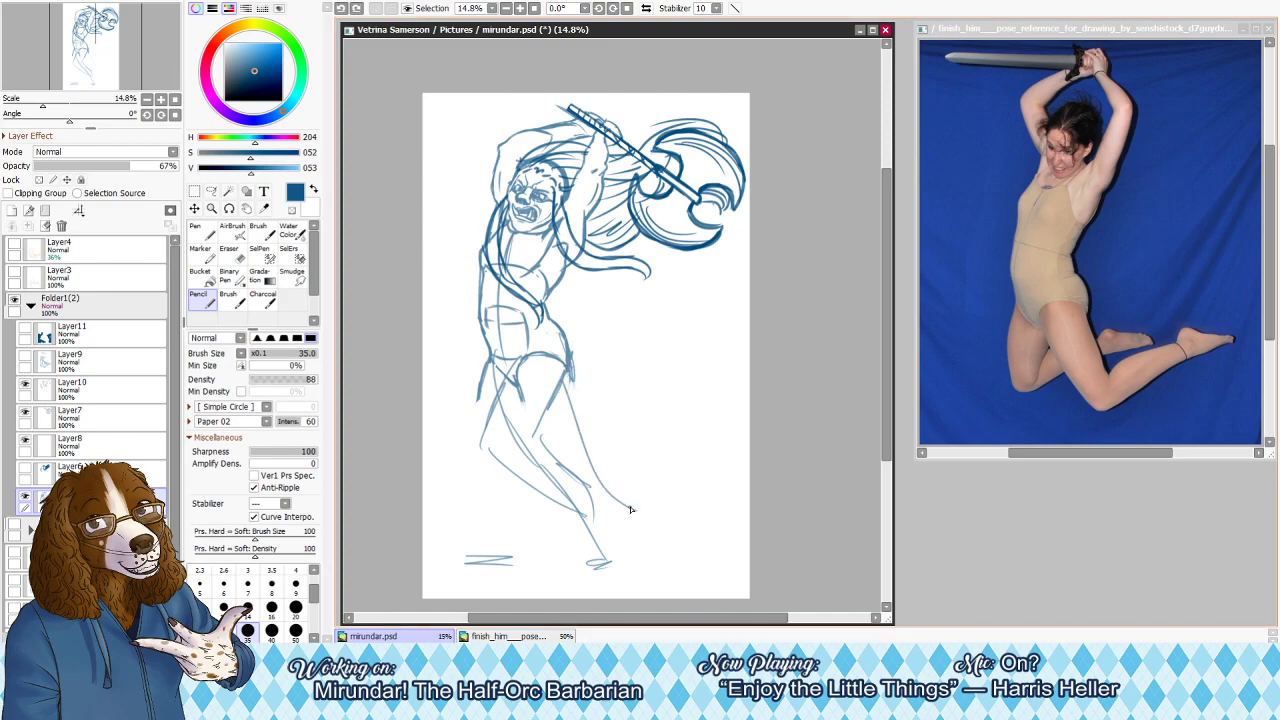
pyautogui.hotkey('ctrl', 'z')
pyautogui.moveTo(559, 376)
pyautogui.mouseDown()
pyautogui.moveTo(556, 466)
pyautogui.moveTo(638, 556)
pyautogui.moveTo(604, 566)
pyautogui.mouseUp()
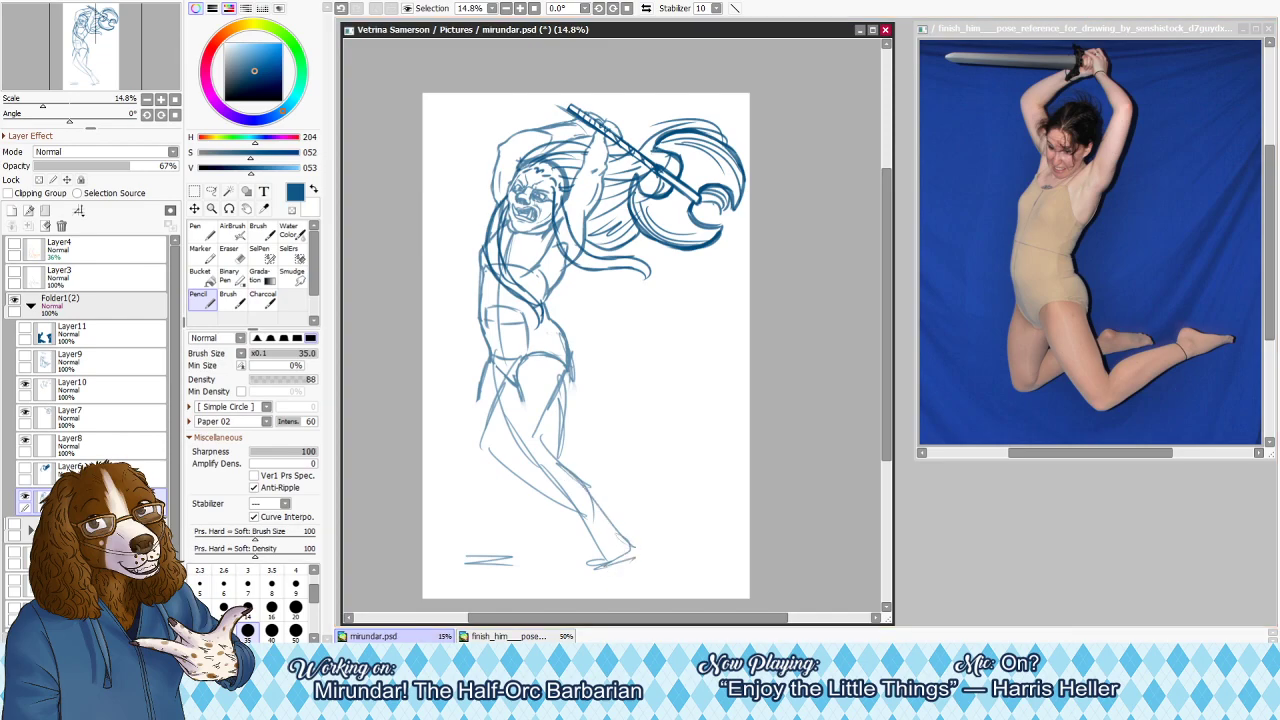
# Undo all the crossed-leg strokes back to the bare hips and upper thighs
pyautogui.hotkey('alt', 'Tab')
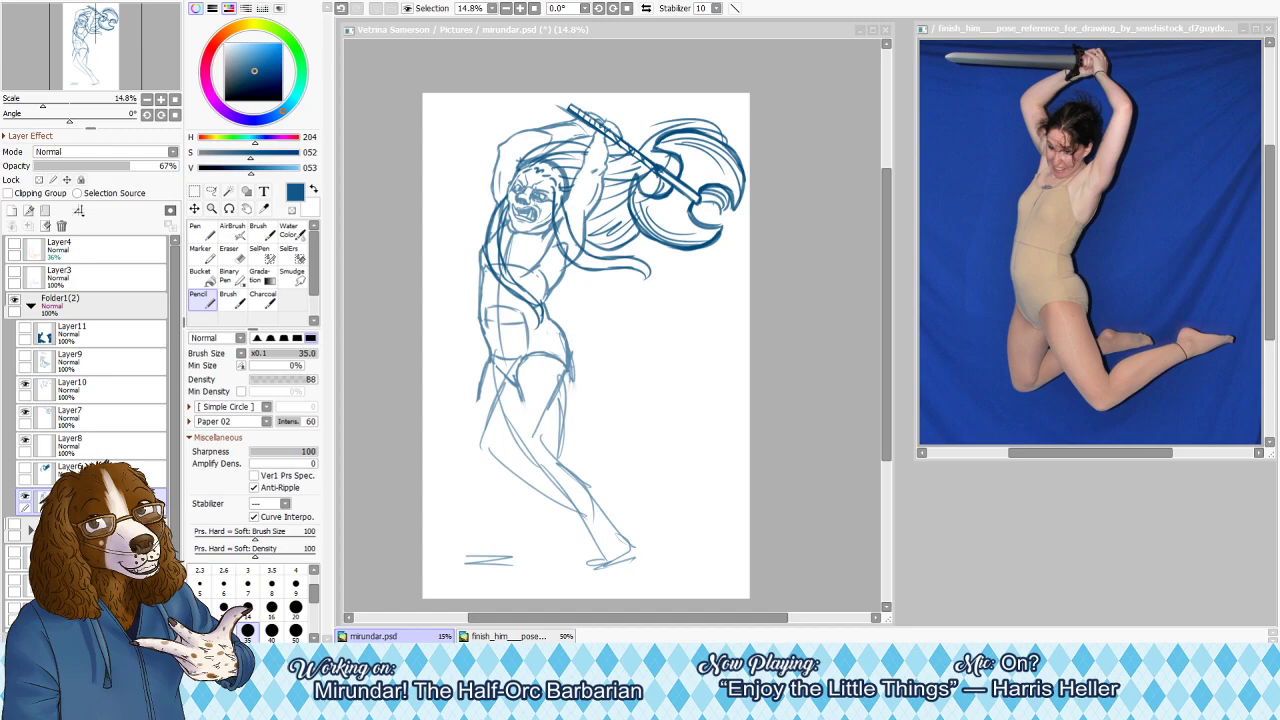
pyautogui.click(563, 419)
pyautogui.hotkey('ctrl', 'z')
pyautogui.hotkey('ctrl', 'z')
pyautogui.hotkey('ctrl', 'z')
pyautogui.hotkey('ctrl', 'z')
pyautogui.hotkey('ctrl', 'z')
pyautogui.hotkey('ctrl', 'z')
pyautogui.hotkey('ctrl', 'z')
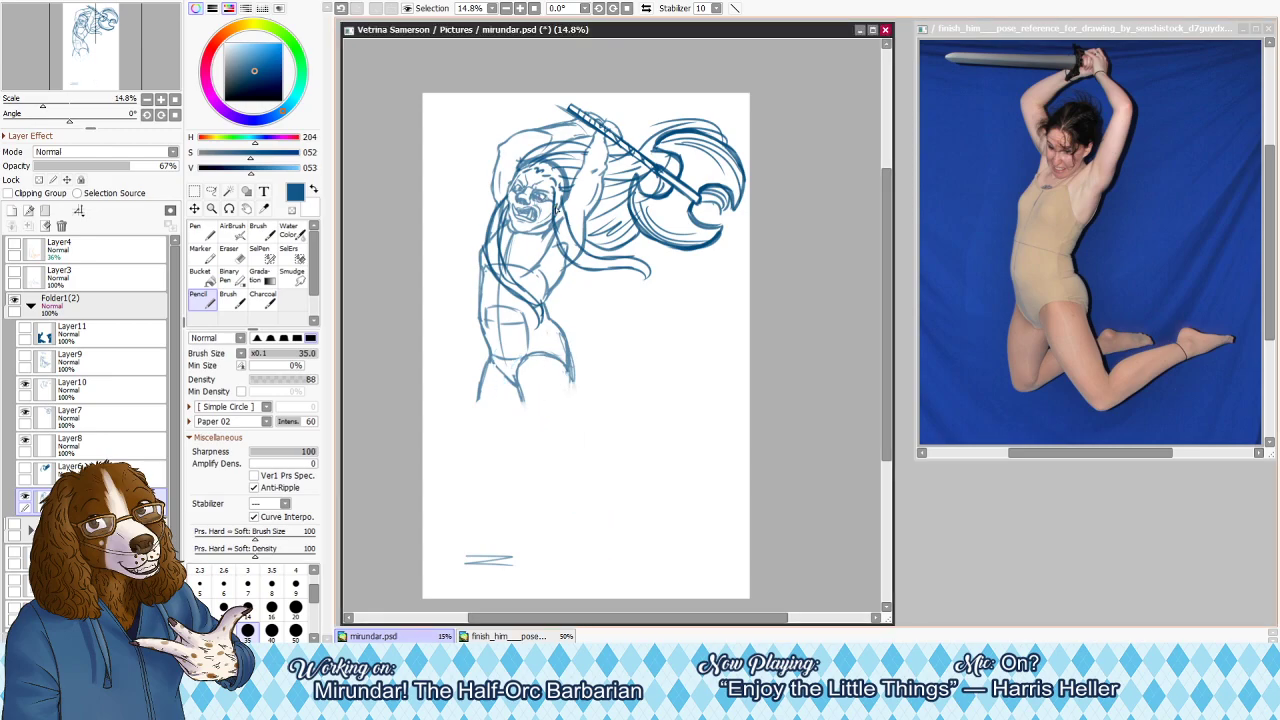
# Sketch new leg contours: a left-hand leg bent outward at the knee and a long right-hand leg reaching the ground
pyautogui.moveTo(523, 362); pyautogui.dragTo(558, 462)
pyautogui.moveTo(572, 352); pyautogui.dragTo(629, 520)
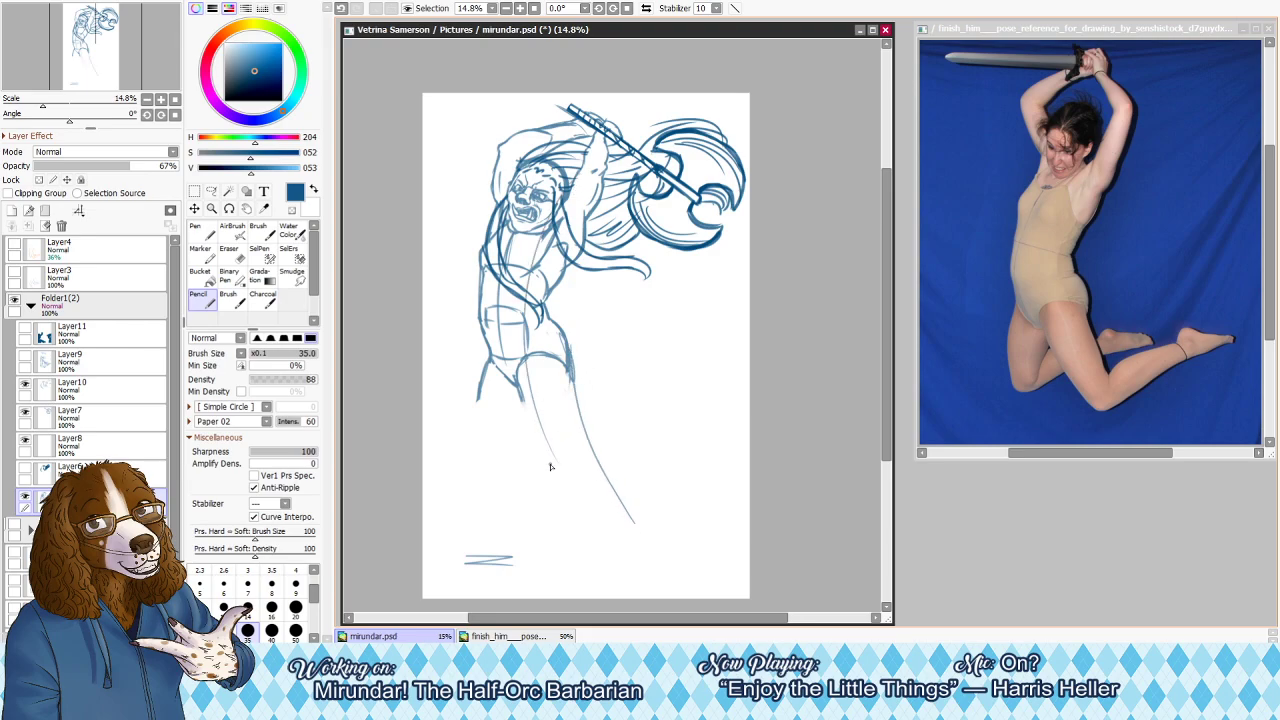
pyautogui.moveTo(494, 377)
pyautogui.mouseDown()
pyautogui.moveTo(447, 478)
pyautogui.moveTo(532, 540)
pyautogui.moveTo(530, 568)
pyautogui.mouseUp()
pyautogui.moveTo(527, 420)
pyautogui.mouseDown()
pyautogui.moveTo(552, 495)
pyautogui.moveTo(640, 552)
pyautogui.moveTo(594, 545)
pyautogui.moveTo(584, 558)
pyautogui.mouseUp()
pyautogui.hotkey('ctrl', 'z')
pyautogui.moveTo(530, 388)
pyautogui.mouseDown()
pyautogui.moveTo(535, 530)
pyautogui.moveTo(550, 565)
pyautogui.moveTo(605, 574)
pyautogui.mouseUp()
pyautogui.moveTo(565, 362); pyautogui.dragTo(614, 572)
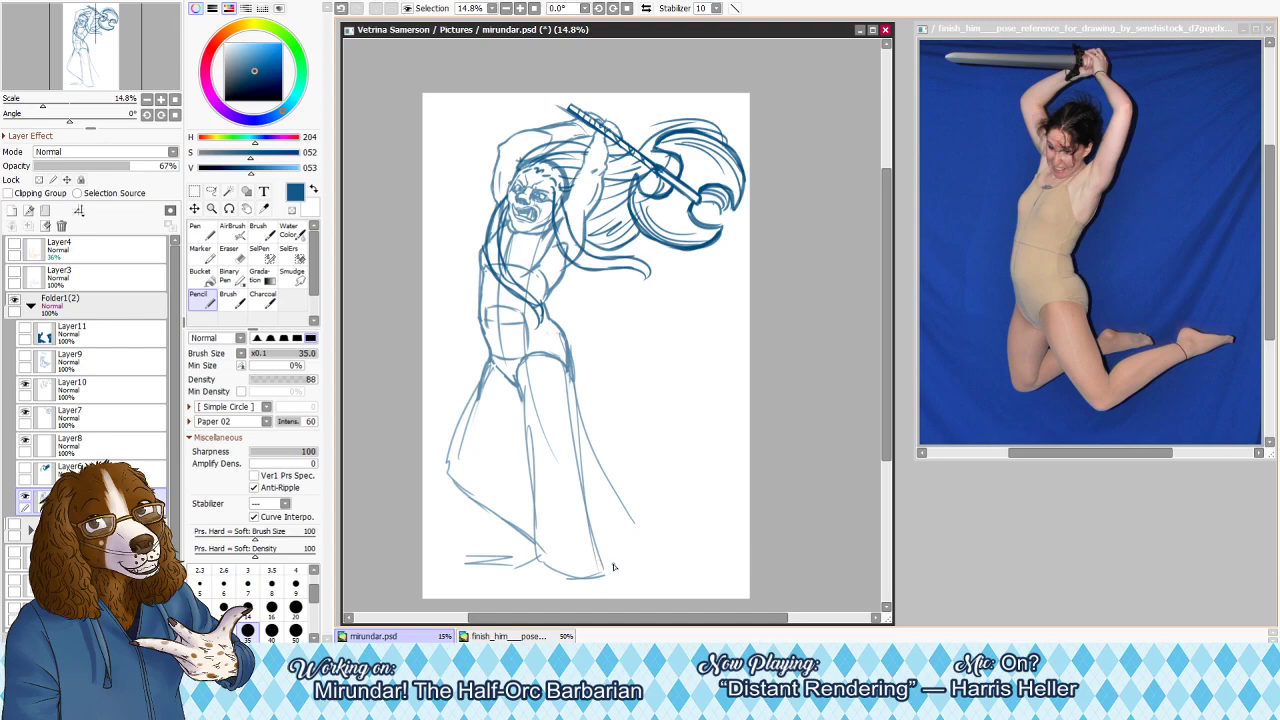
# Undo the long right-hand leg contours and the outward-bent left-hand leg
pyautogui.hotkey('ctrl', 'z')
pyautogui.hotkey('ctrl', 'z')
pyautogui.hotkey('ctrl', 'z')
pyautogui.hotkey('ctrl', 'z')
pyautogui.hotkey('ctrl', 'z')
pyautogui.hotkey('ctrl', 'z')
pyautogui.hotkey('ctrl', 'z')
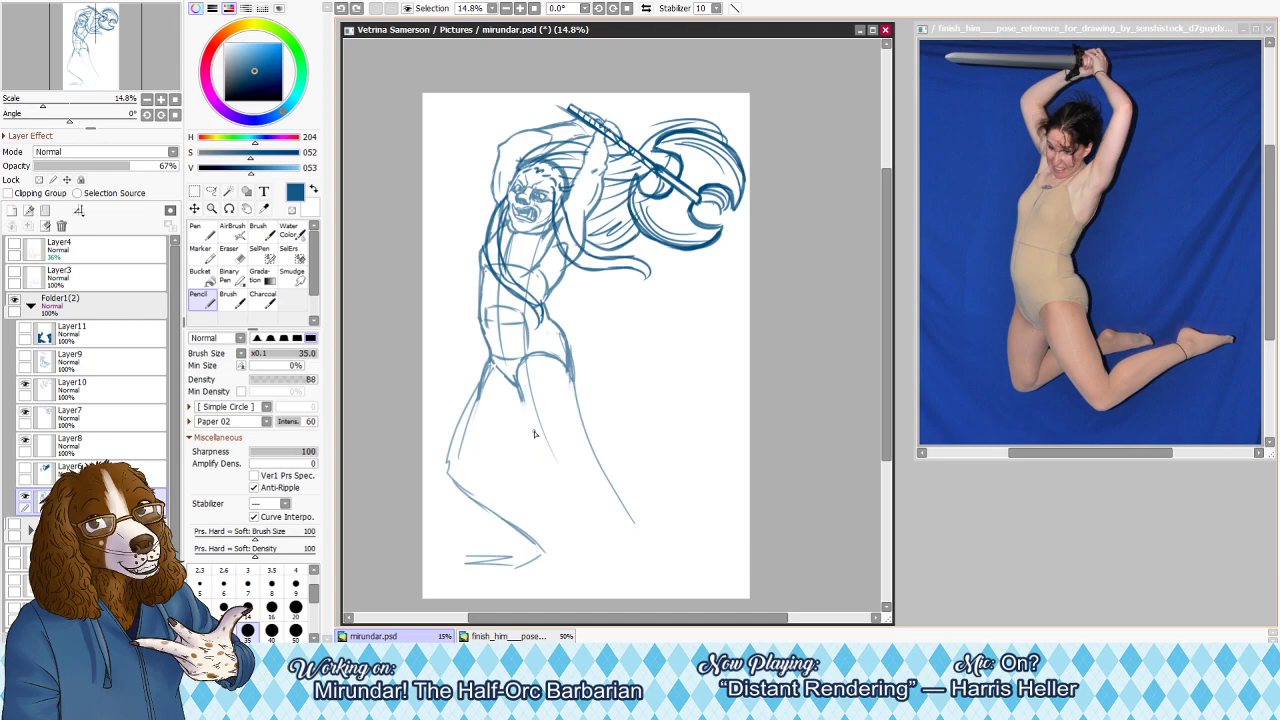
pyautogui.hotkey('ctrl', 'z')
# Sketch a straight left-hand leg line toward the ground and try an outer contour for the right-hand thigh
pyautogui.moveTo(487, 368); pyautogui.dragTo(470, 480)
pyautogui.moveTo(480, 397); pyautogui.dragTo(460, 534)
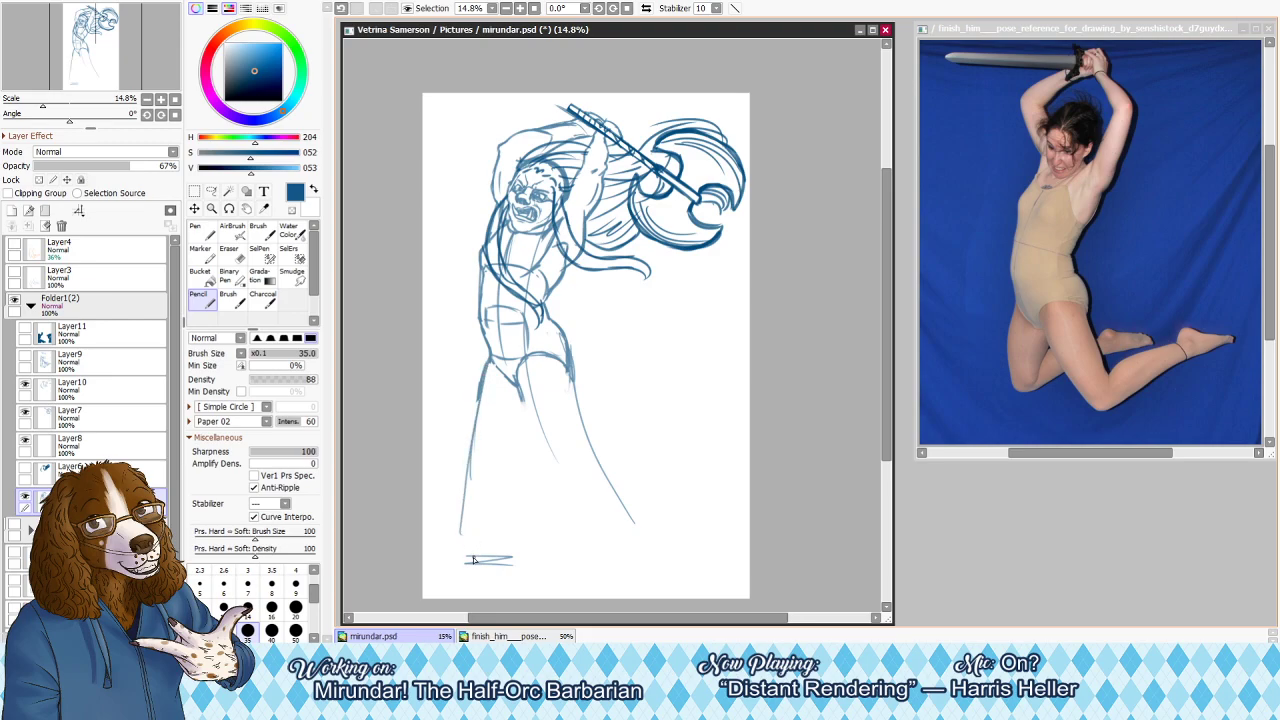
pyautogui.moveTo(567, 336)
pyautogui.mouseDown()
pyautogui.moveTo(579, 391)
pyautogui.moveTo(577, 365)
pyautogui.moveTo(610, 424)
pyautogui.mouseUp()
pyautogui.hotkey('ctrl', 'z')
pyautogui.moveTo(577, 373)
pyautogui.mouseDown()
pyautogui.moveTo(617, 469)
pyautogui.moveTo(633, 475)
pyautogui.mouseUp()
# Undo the new leg lines and go back through the earlier leg versions
pyautogui.hotkey('ctrl', 'z')
pyautogui.hotkey('ctrl', 'z')
pyautogui.hotkey('ctrl', 'z')
pyautogui.hotkey('ctrl', 'z')
pyautogui.hotkey('ctrl', 'z')
pyautogui.hotkey('ctrl', 'z')
pyautogui.hotkey('ctrl', 'z')
pyautogui.hotkey('ctrl', 'z')
pyautogui.hotkey('ctrl', 'z')
pyautogui.hotkey('ctrl', 'z')
pyautogui.hotkey('ctrl', 'z')
pyautogui.hotkey('ctrl', 'z')
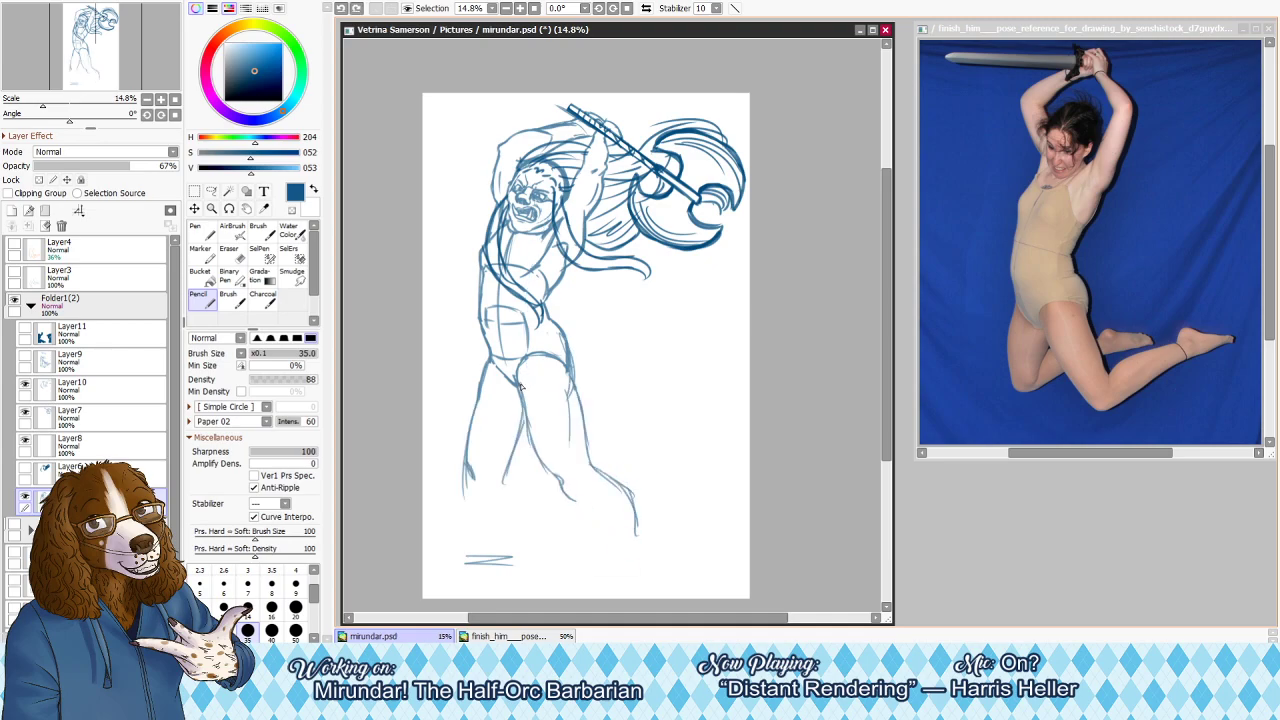
# Redo the stroke history up to the bare hips, try one stroke beside the right-hand leg, and undo again
pyautogui.hotkey('ctrl', 'y')
pyautogui.hotkey('ctrl', 'y')
pyautogui.hotkey('ctrl', 'y')
pyautogui.hotkey('ctrl', 'y')
pyautogui.hotkey('ctrl', 'y')
pyautogui.hotkey('ctrl', 'y')
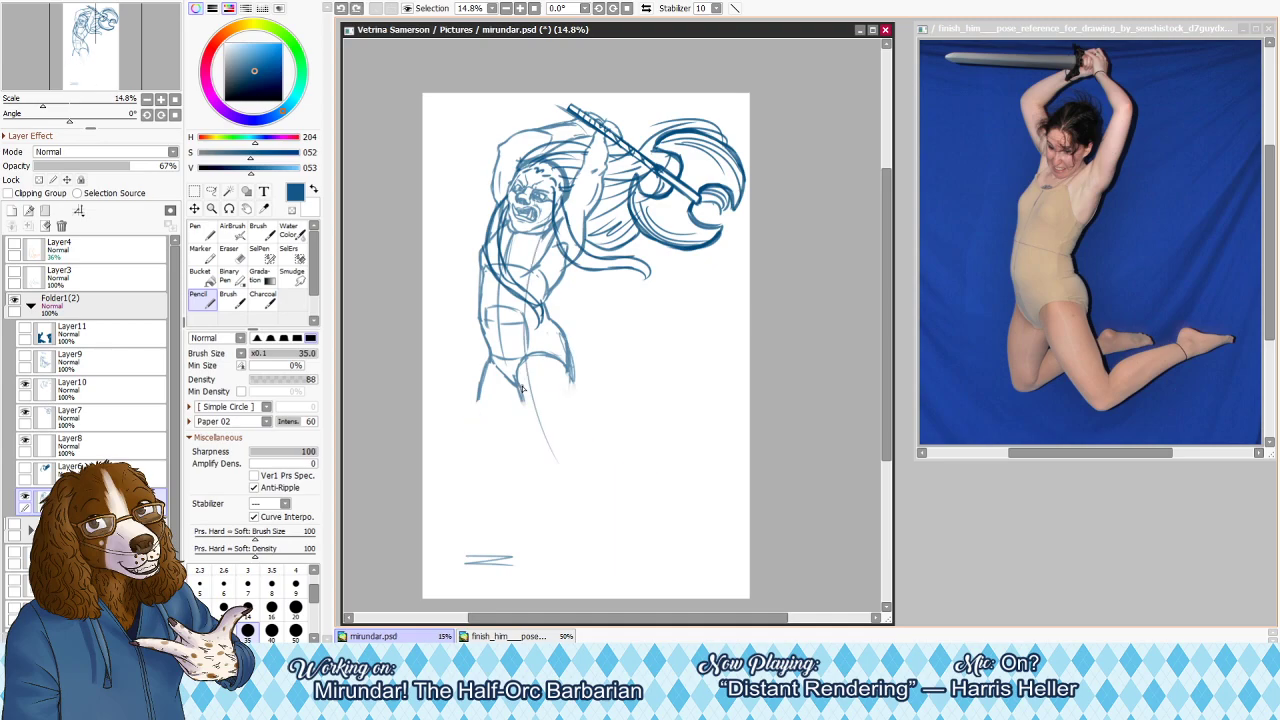
pyautogui.hotkey('ctrl', 'y')
pyautogui.hotkey('ctrl', 'z')
pyautogui.moveTo(611, 466); pyautogui.dragTo(692, 477)
pyautogui.hotkey('ctrl', 'z')
pyautogui.hotkey('ctrl', 'z')
pyautogui.hotkey('ctrl', 'z')
pyautogui.hotkey('ctrl', 'z')
pyautogui.hotkey('ctrl', 'z')
pyautogui.hotkey('ctrl', 'z')
# Sketch a left-hand thigh with its shin swept back to the right and a diagonal lower leg crossing down to the ground
pyautogui.moveTo(517, 387); pyautogui.dragTo(485, 479)
pyautogui.moveTo(518, 398); pyautogui.dragTo(480, 492)
pyautogui.moveTo(487, 486); pyautogui.dragTo(652, 509)
pyautogui.moveTo(522, 411); pyautogui.dragTo(605, 529)
pyautogui.hotkey('ctrl', 'z')
pyautogui.moveTo(491, 395); pyautogui.dragTo(594, 541)
pyautogui.moveTo(522, 442)
pyautogui.mouseDown()
pyautogui.moveTo(595, 549)
pyautogui.moveTo(576, 556)
pyautogui.moveTo(631, 557)
pyautogui.mouseUp()
# Sketch the right-hand thigh's inner line and a bent lower leg extending back behind the knee
pyautogui.press('e')
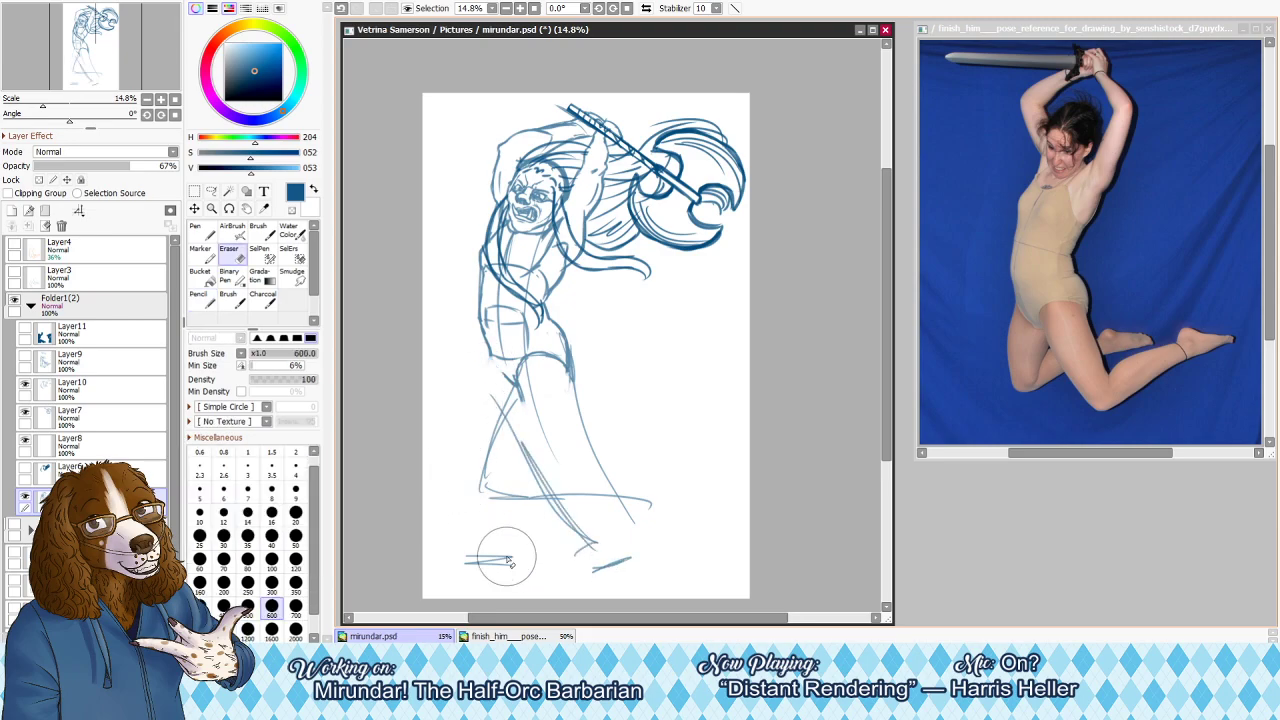
pyautogui.press('n')
pyautogui.moveTo(577, 378); pyautogui.dragTo(553, 462)
pyautogui.moveTo(571, 342)
pyautogui.mouseDown()
pyautogui.moveTo(578, 468)
pyautogui.moveTo(547, 469)
pyautogui.moveTo(561, 459)
pyautogui.moveTo(657, 490)
pyautogui.mouseUp()
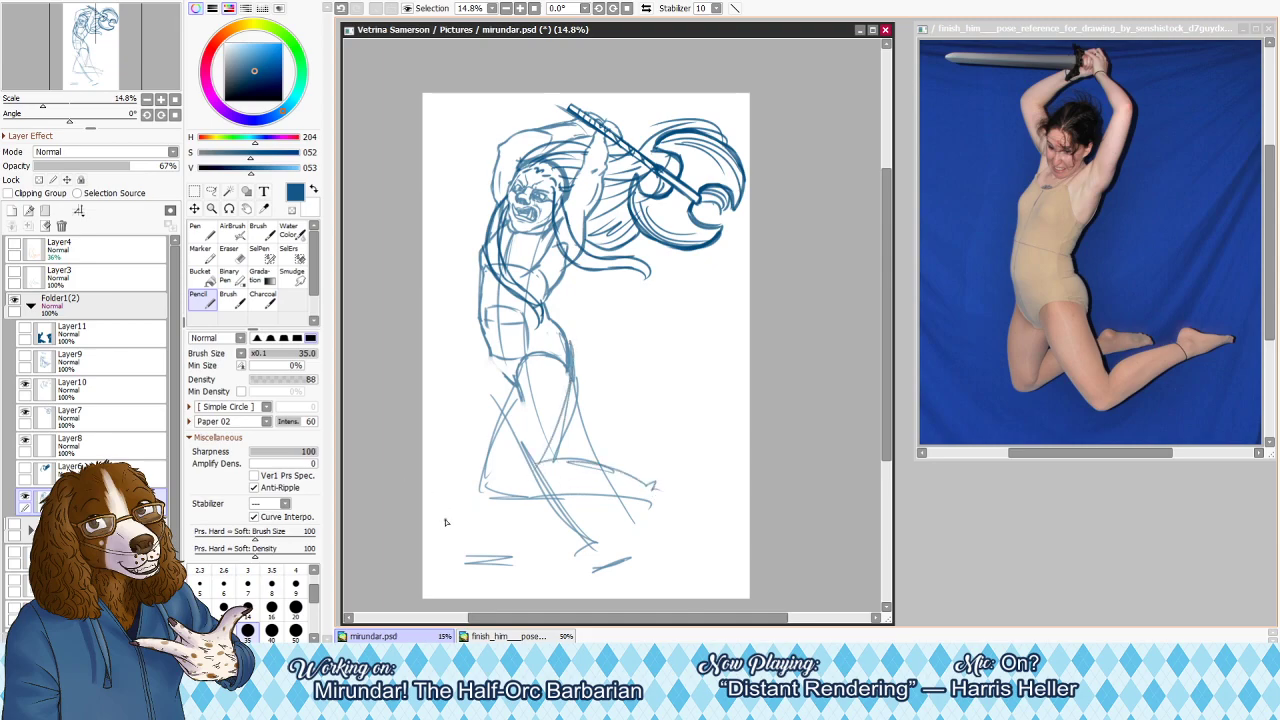
# Erase the outer left thigh and swept-back shin ends, and redraw a steeper thigh with a shorter bent lower leg
pyautogui.press('e')
pyautogui.moveTo(520, 408); pyautogui.dragTo(508, 490)
pyautogui.press('n')
pyautogui.moveTo(515, 381)
pyautogui.mouseDown()
pyautogui.moveTo(503, 491)
pyautogui.moveTo(531, 498)
pyautogui.mouseUp()
pyautogui.press('e')
pyautogui.moveTo(665, 497)
pyautogui.mouseDown()
pyautogui.moveTo(603, 478)
pyautogui.moveTo(589, 441)
pyautogui.moveTo(569, 447)
pyautogui.moveTo(610, 437)
pyautogui.moveTo(640, 466)
pyautogui.mouseUp()
pyautogui.press('n')
pyautogui.hotkey('ctrl', 'z')
pyautogui.moveTo(560, 497); pyautogui.dragTo(617, 474)
pyautogui.moveTo(556, 496)
pyautogui.mouseDown()
pyautogui.moveTo(608, 477)
pyautogui.moveTo(593, 483)
pyautogui.moveTo(632, 501)
pyautogui.mouseUp()
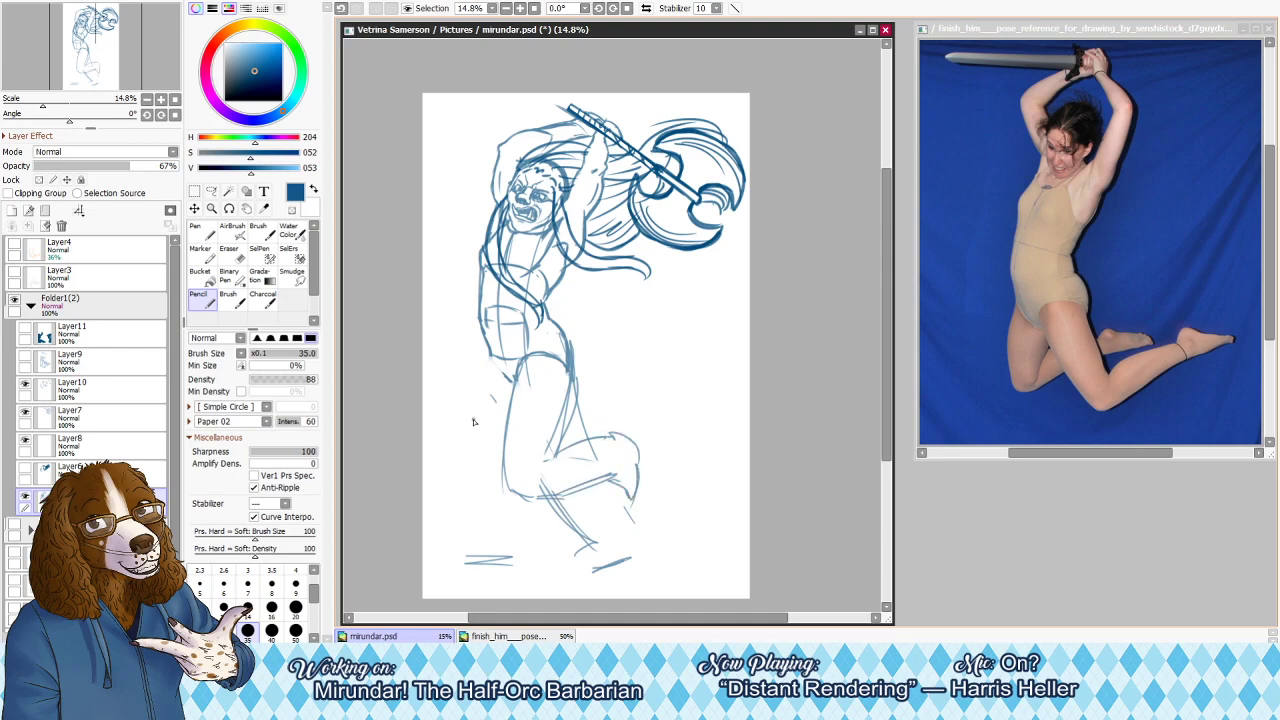
# Sketch the far leg's contour from the left hip diagonally down behind the bent knee
pyautogui.moveTo(487, 353); pyautogui.dragTo(527, 466)
pyautogui.moveTo(494, 358)
pyautogui.mouseDown()
pyautogui.moveTo(515, 434)
pyautogui.moveTo(588, 543)
pyautogui.mouseUp()
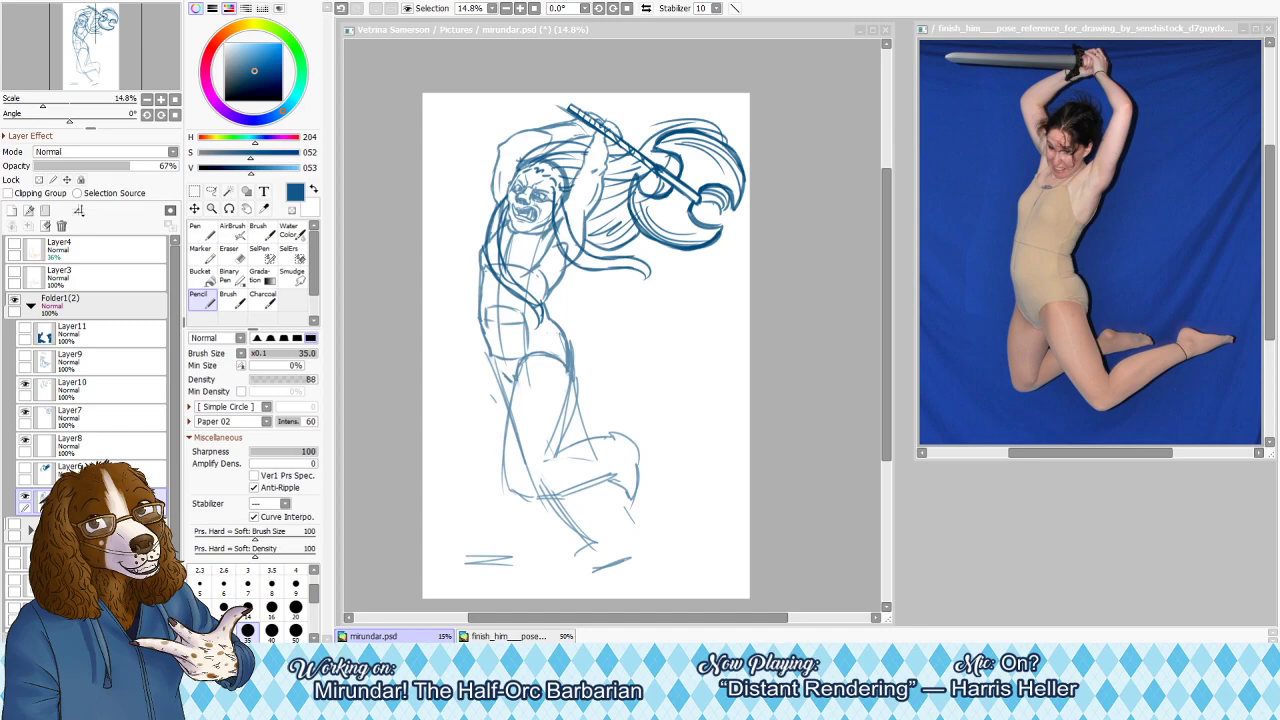
# Check the pose reference photo and erase both legs below the hips with a large eraser
pyautogui.click(965, 392)
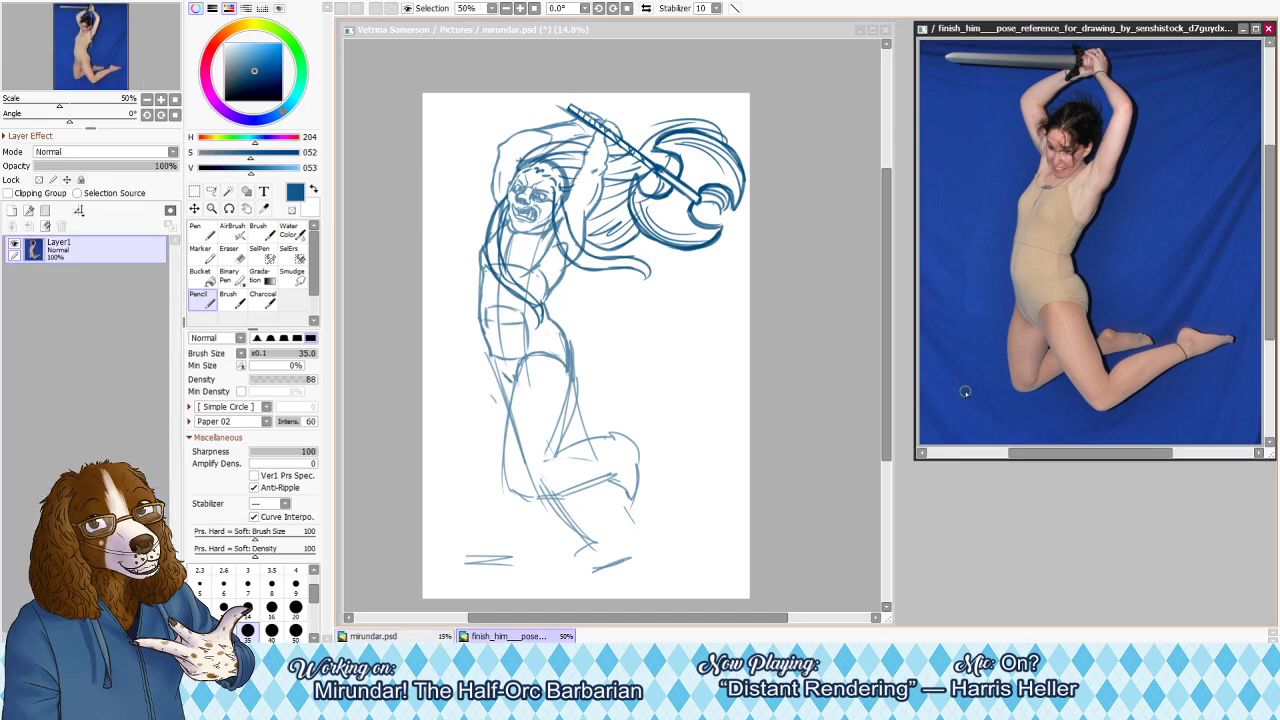
pyautogui.click(497, 320)
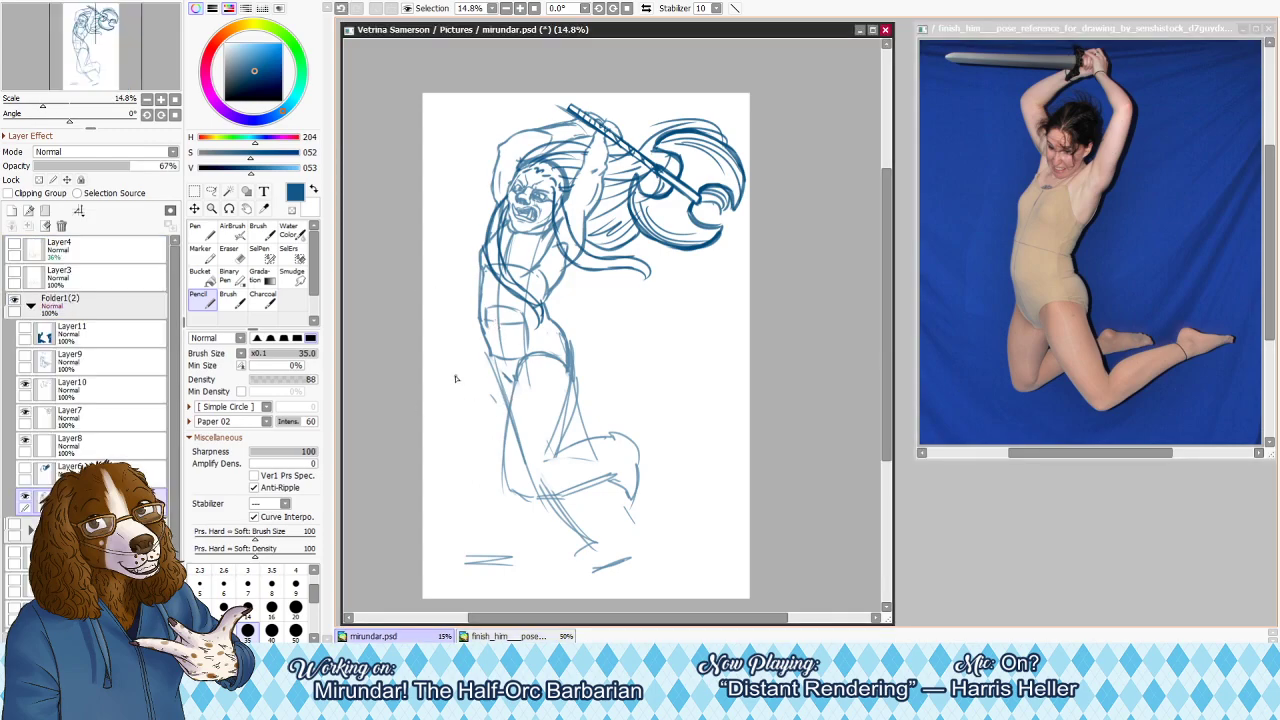
pyautogui.press('e')
pyautogui.moveTo(480, 372)
pyautogui.mouseDown()
pyautogui.moveTo(540, 425)
pyautogui.moveTo(549, 500)
pyautogui.moveTo(643, 563)
pyautogui.mouseUp()
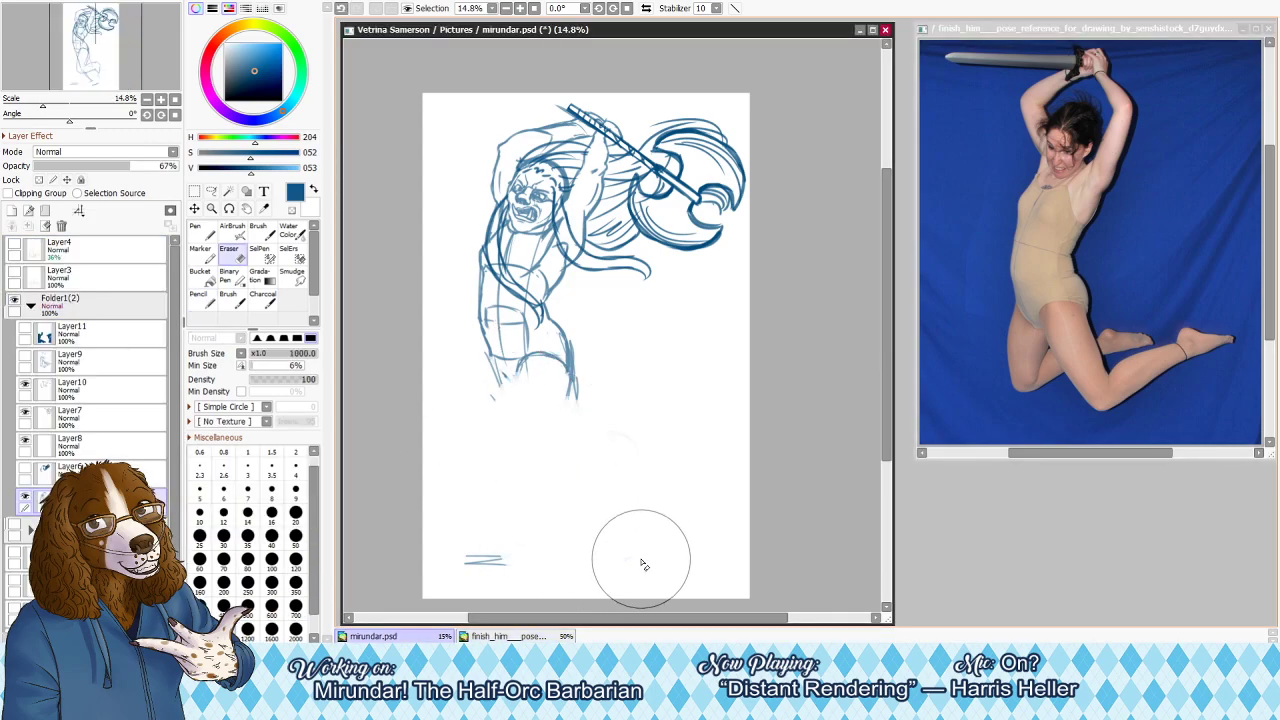
# Sketch the front contour of a forward leg stepping left, from the hip over the knee to the ground
pyautogui.press('n')
pyautogui.moveTo(522, 370); pyautogui.dragTo(465, 509)
pyautogui.moveTo(512, 391)
pyautogui.mouseDown()
pyautogui.moveTo(459, 498)
pyautogui.moveTo(500, 565)
pyautogui.mouseUp()
pyautogui.hotkey('ctrl', 'z')
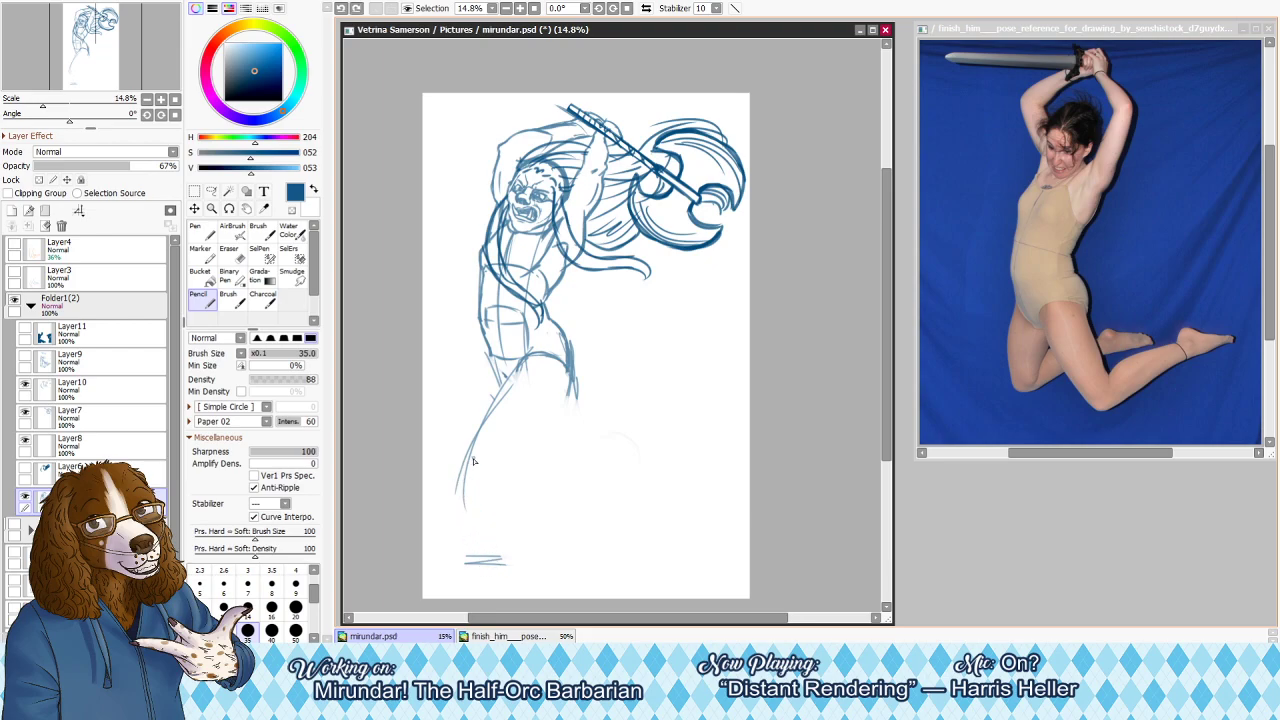
pyautogui.moveTo(469, 457)
pyautogui.mouseDown()
pyautogui.moveTo(473, 494)
pyautogui.moveTo(484, 474)
pyautogui.moveTo(457, 506)
pyautogui.moveTo(461, 487)
pyautogui.moveTo(433, 555)
pyautogui.mouseUp()
pyautogui.moveTo(460, 494)
pyautogui.mouseDown()
pyautogui.moveTo(436, 543)
pyautogui.moveTo(428, 580)
pyautogui.mouseUp()
# Sketch the underside of the forward thigh, a rounded kneecap and the start of the calf
pyautogui.moveTo(569, 375)
pyautogui.mouseDown()
pyautogui.moveTo(498, 550)
pyautogui.moveTo(519, 483)
pyautogui.mouseUp()
pyautogui.hotkey('ctrl', 'z')
pyautogui.hotkey('ctrl', 'z')
pyautogui.moveTo(574, 384); pyautogui.dragTo(505, 477)
pyautogui.moveTo(543, 427); pyautogui.dragTo(480, 526)
# Sketch the rear thigh line slanting down to the right with a short foot mark near the ground
pyautogui.moveTo(570, 404); pyautogui.dragTo(662, 486)
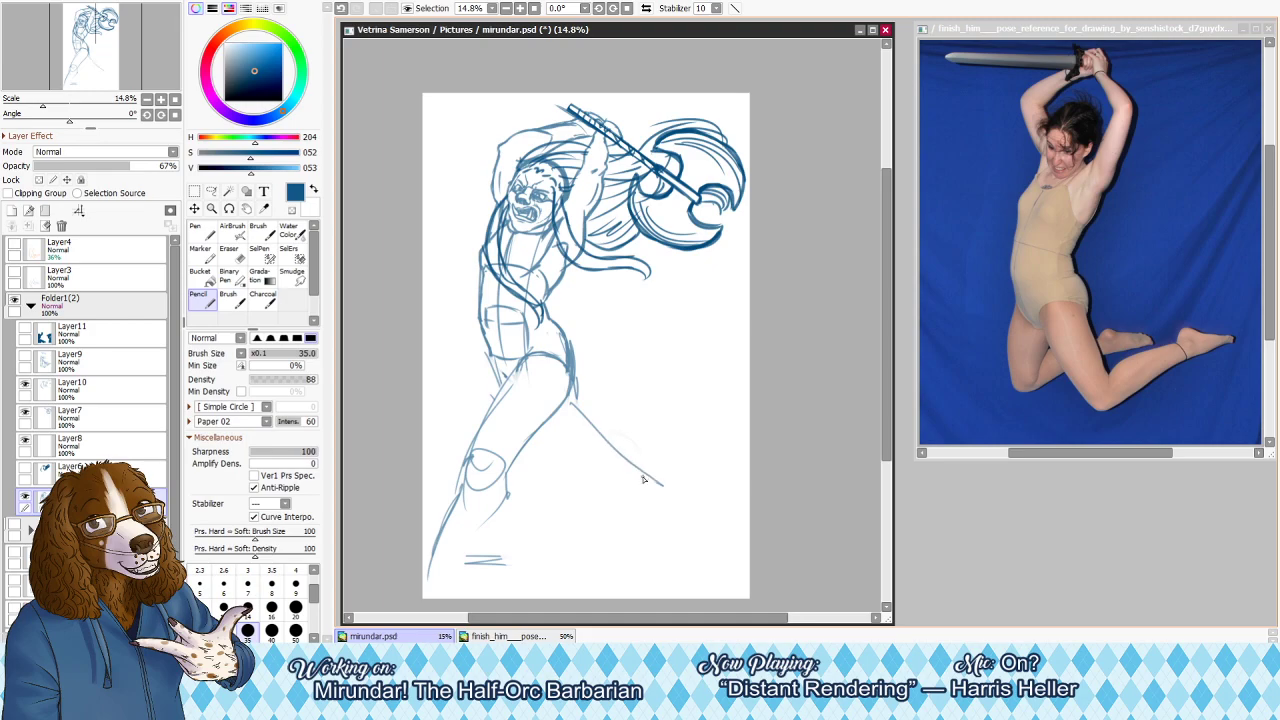
pyautogui.moveTo(573, 413); pyautogui.dragTo(642, 484)
pyautogui.moveTo(586, 537); pyautogui.dragTo(643, 546)
pyautogui.hotkey('ctrl', 'z')
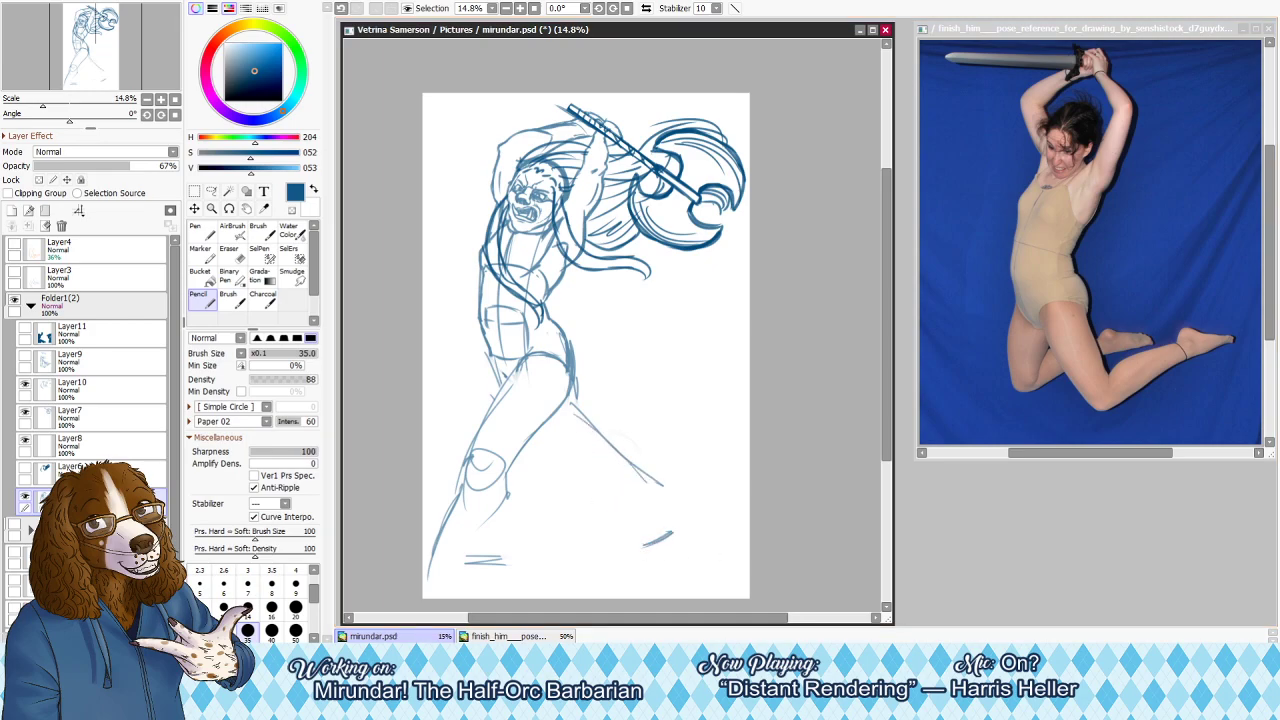
pyautogui.hotkey('alt', 'Tab')
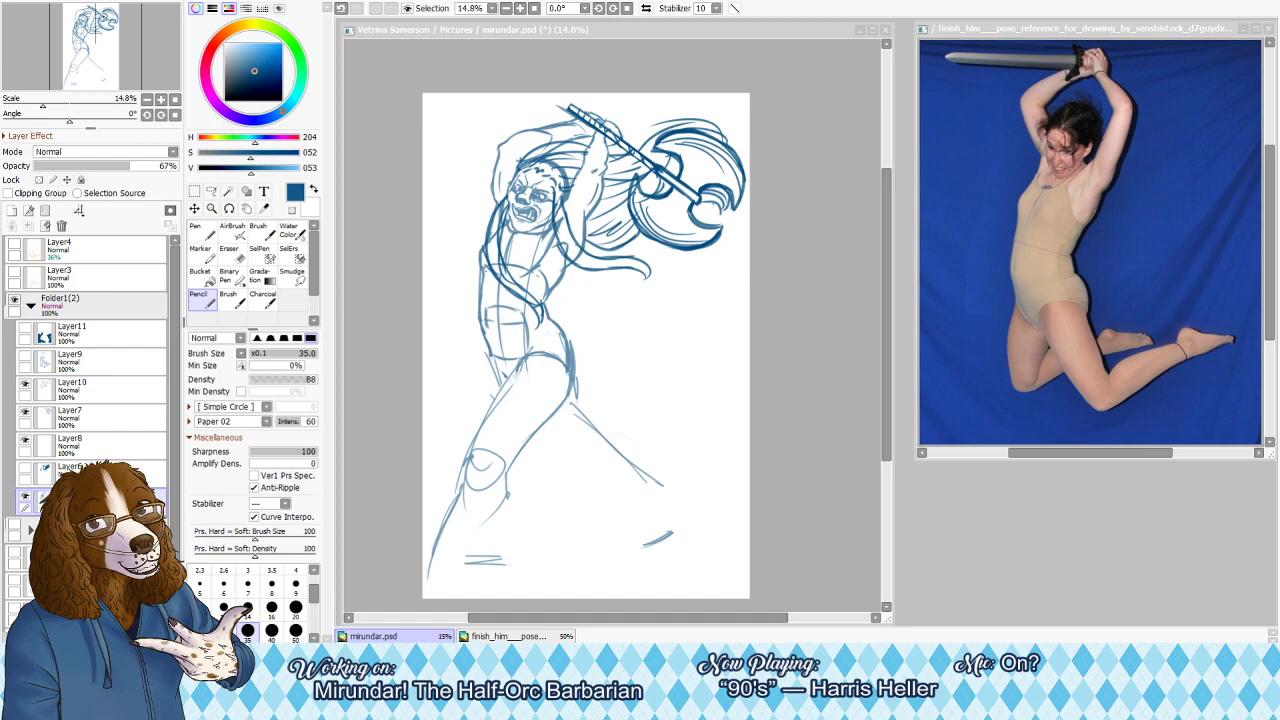
pyautogui.click(520, 391)
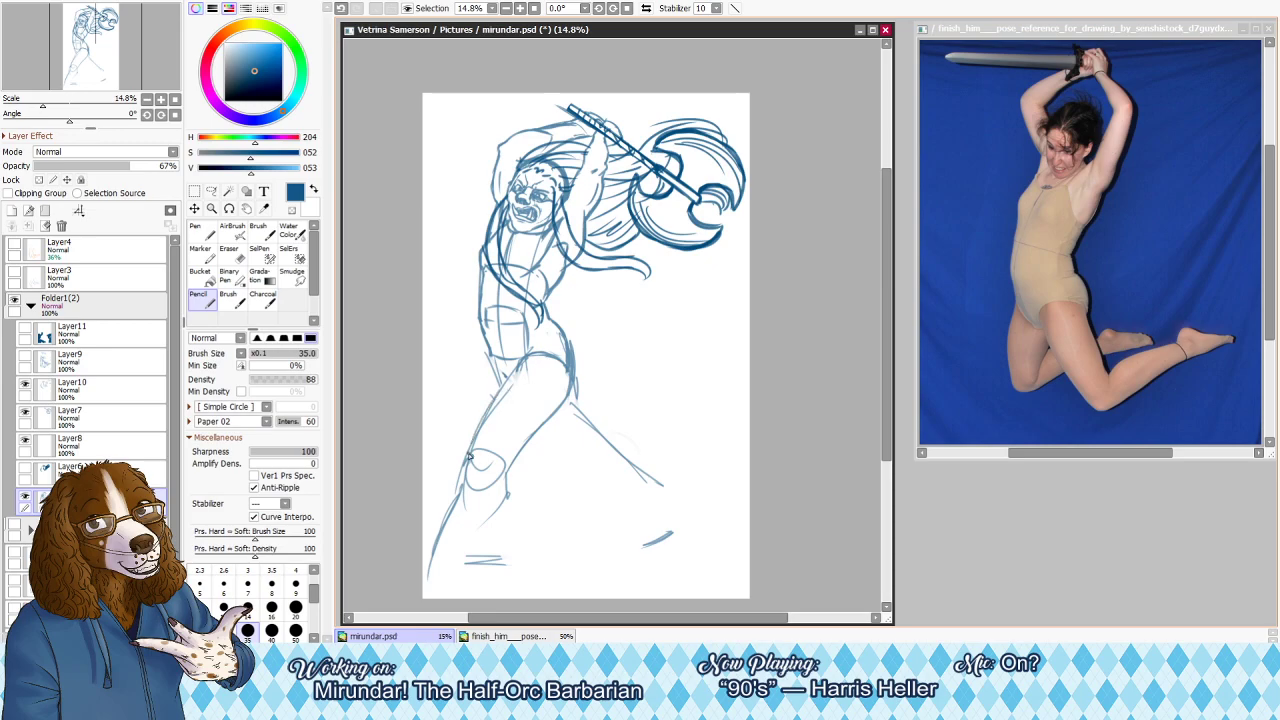
# Refine the forward thigh and knee contours, undoing the stray strokes
pyautogui.moveTo(472, 461)
pyautogui.mouseDown()
pyautogui.moveTo(475, 487)
pyautogui.moveTo(545, 438)
pyautogui.moveTo(549, 418)
pyautogui.mouseUp()
pyautogui.hotkey('ctrl', 'z')
pyautogui.hotkey('ctrl', 'z')
pyautogui.moveTo(509, 471); pyautogui.dragTo(533, 438)
pyautogui.moveTo(509, 455)
pyautogui.mouseDown()
pyautogui.moveTo(571, 358)
pyautogui.moveTo(503, 492)
pyautogui.mouseUp()
pyautogui.hotkey('ctrl', 'z')
pyautogui.hotkey('ctrl', 'z')
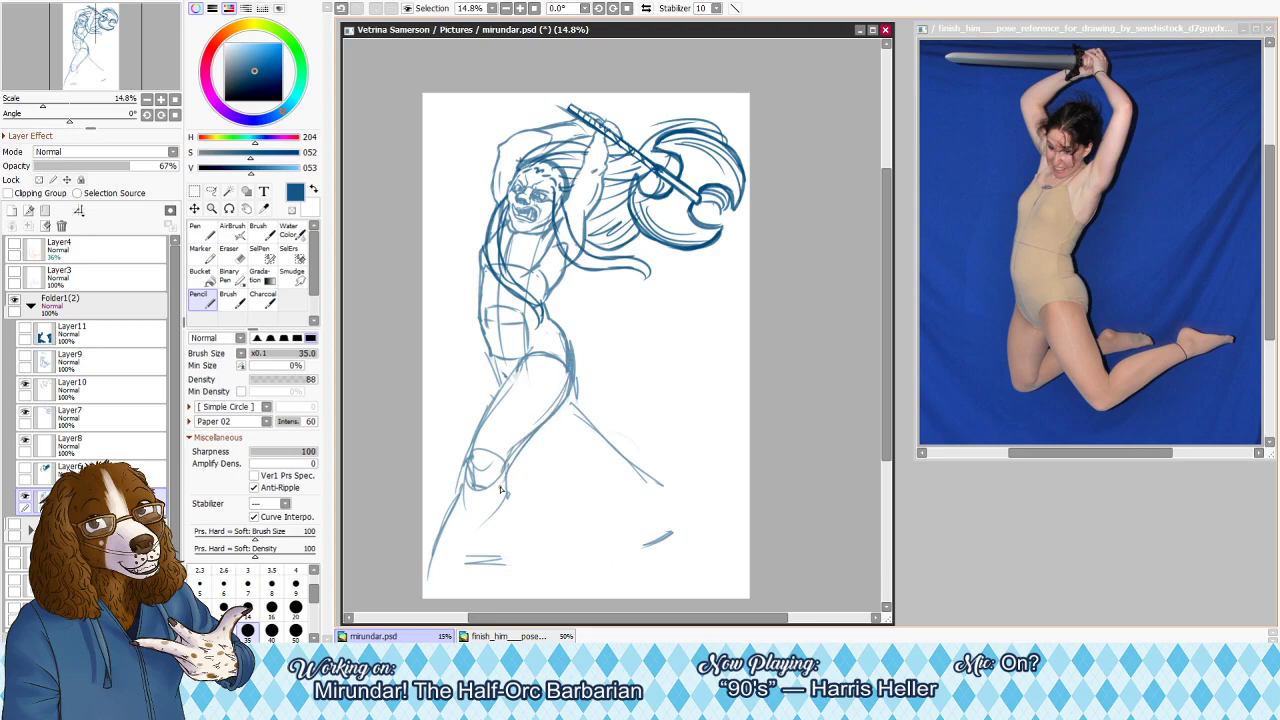
pyautogui.hotkey('ctrl', 'z')
# Sketch the forward shin straight down to a flat foot and try a rear lower leg behind it
pyautogui.moveTo(473, 487)
pyautogui.mouseDown()
pyautogui.moveTo(476, 554)
pyautogui.moveTo(467, 505)
pyautogui.moveTo(489, 562)
pyautogui.moveTo(471, 530)
pyautogui.moveTo(485, 581)
pyautogui.moveTo(474, 583)
pyautogui.moveTo(521, 578)
pyautogui.mouseUp()
pyautogui.moveTo(508, 497)
pyautogui.mouseDown()
pyautogui.moveTo(519, 576)
pyautogui.moveTo(442, 596)
pyautogui.moveTo(520, 585)
pyautogui.mouseUp()
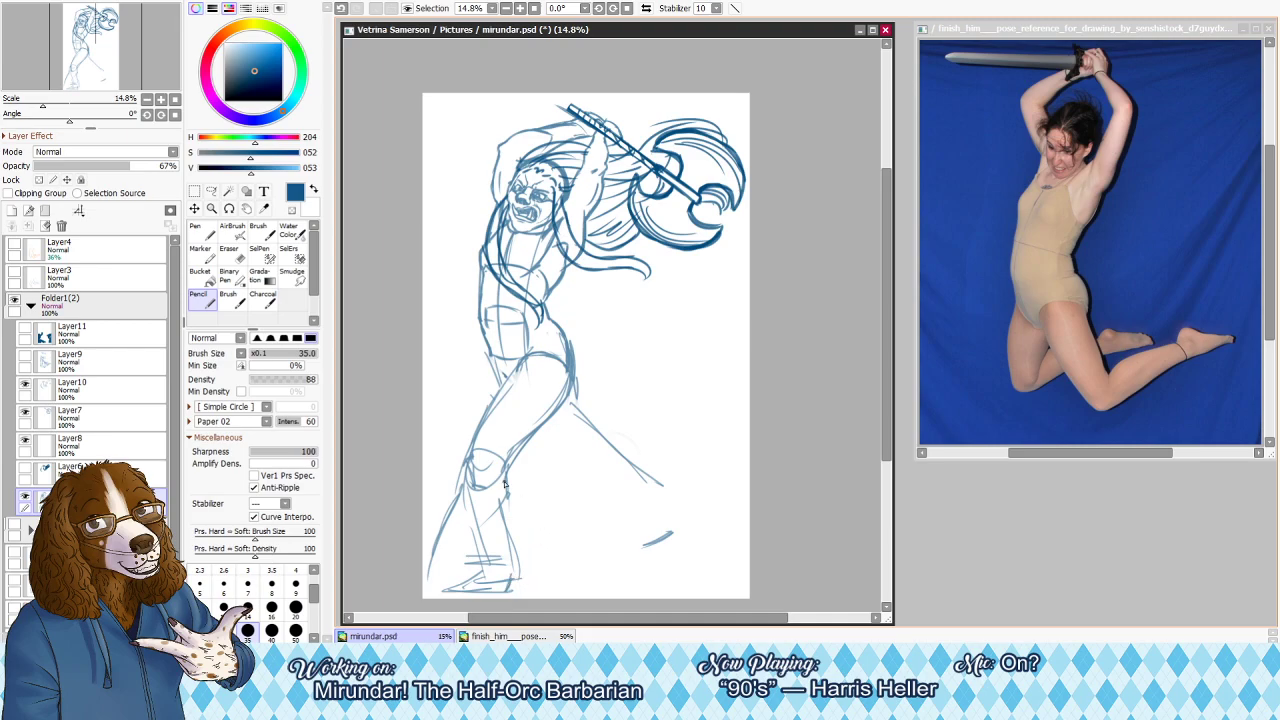
pyautogui.moveTo(542, 456); pyautogui.dragTo(560, 556)
pyautogui.moveTo(526, 436)
pyautogui.mouseDown()
pyautogui.moveTo(562, 546)
pyautogui.moveTo(604, 552)
pyautogui.mouseUp()
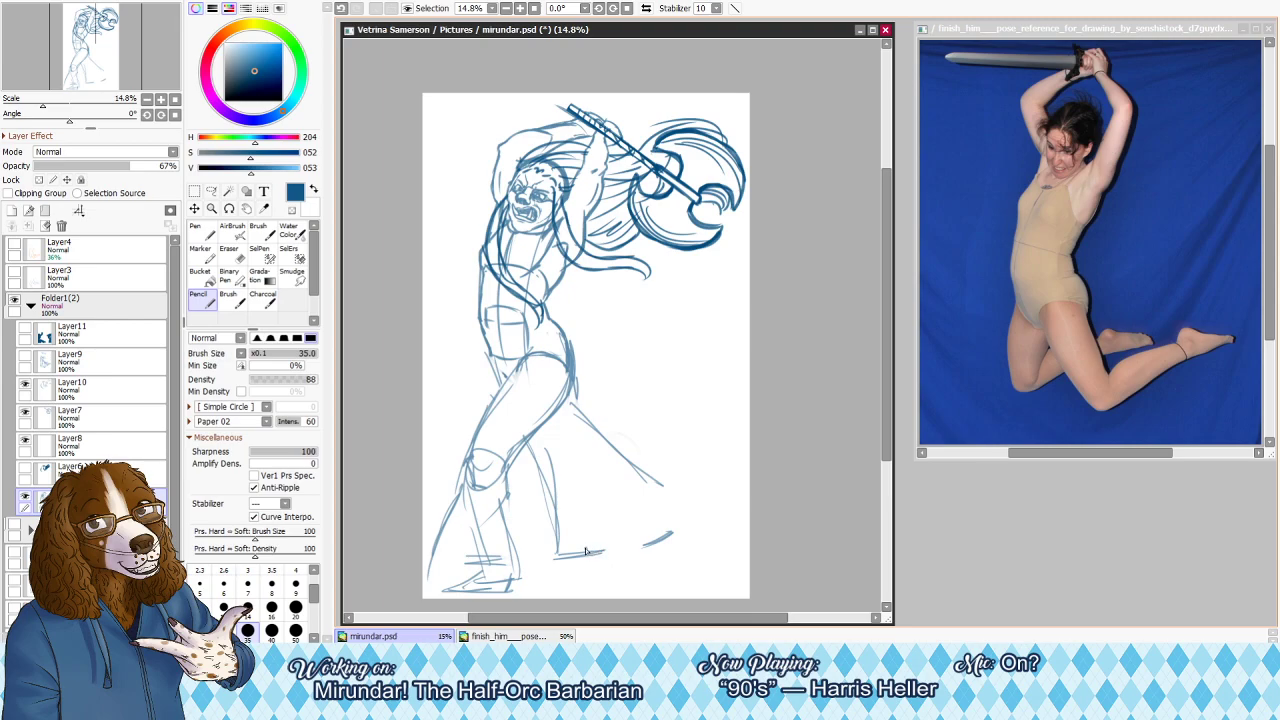
pyautogui.hotkey('ctrl', 'z')
# Erase the hips and both legs below the waist
pyautogui.press('e')
pyautogui.moveTo(570, 345)
pyautogui.mouseDown()
pyautogui.moveTo(550, 448)
pyautogui.moveTo(588, 452)
pyautogui.moveTo(627, 427)
pyautogui.moveTo(599, 482)
pyautogui.moveTo(607, 527)
pyautogui.moveTo(656, 546)
pyautogui.moveTo(494, 377)
pyautogui.moveTo(539, 528)
pyautogui.moveTo(479, 608)
pyautogui.mouseUp()
pyautogui.press('e')
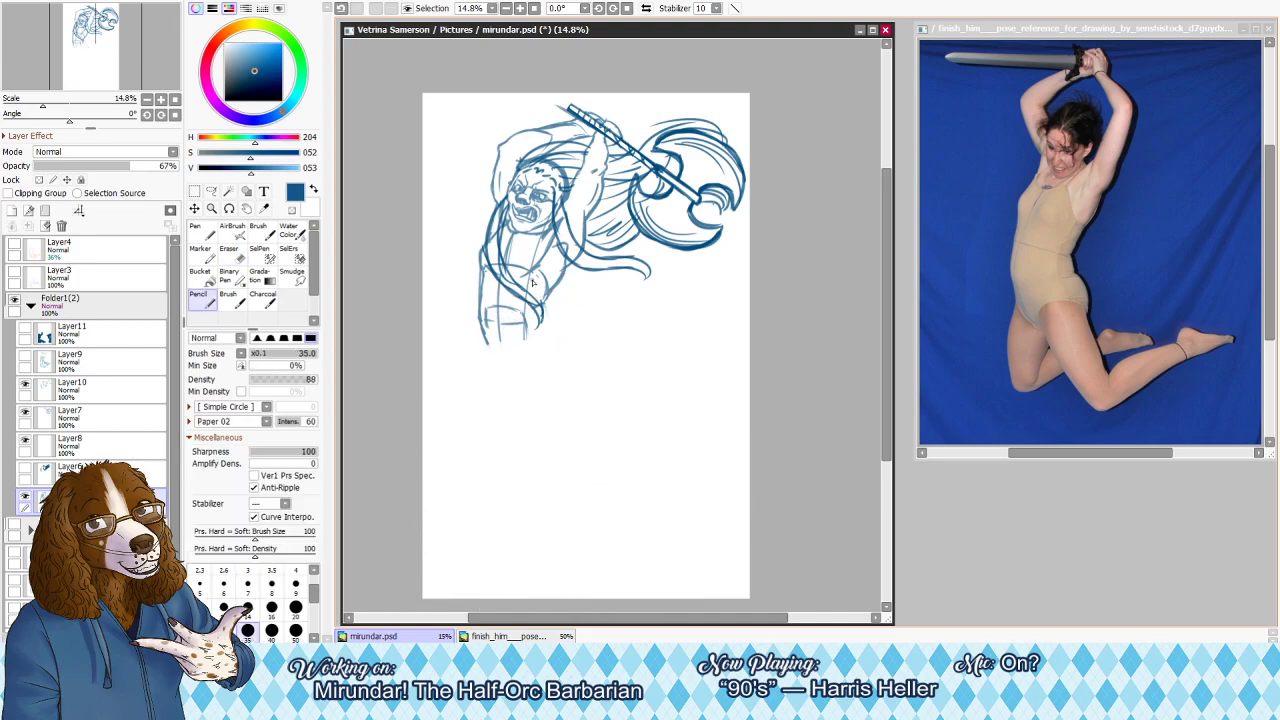
pyautogui.moveTo(550, 292); pyautogui.dragTo(560, 410)
pyautogui.moveTo(477, 320); pyautogui.dragTo(480, 403)
pyautogui.hotkey('ctrl', 'z')
pyautogui.hotkey('ctrl', 'z')
pyautogui.hotkey('ctrl', 'z')
pyautogui.hotkey('ctrl', 'z')
# Clean up below the waist with the eraser and sketch new hip contours on both sides of the torso
pyautogui.press('e')
pyautogui.moveTo(584, 340); pyautogui.dragTo(577, 379)
pyautogui.press('n')
pyautogui.moveTo(480, 283); pyautogui.dragTo(472, 357)
pyautogui.hotkey('ctrl', 'z')
pyautogui.moveTo(477, 310); pyautogui.dragTo(471, 357)
pyautogui.moveTo(549, 291)
pyautogui.mouseDown()
pyautogui.moveTo(537, 330)
pyautogui.moveTo(560, 352)
pyautogui.moveTo(555, 377)
pyautogui.mouseUp()
pyautogui.hotkey('ctrl', 'z')
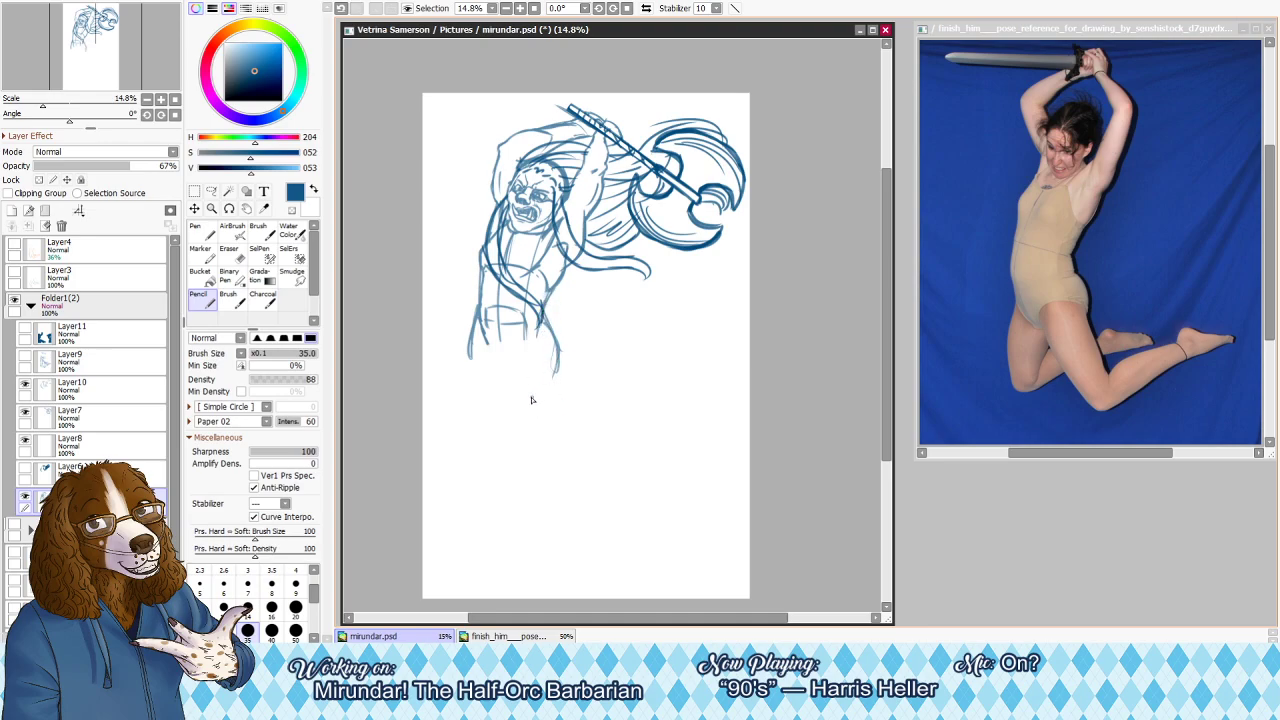
# Sketch the V-shaped crotch and a standing right-hand leg with thigh, calf and a foot at the ground
pyautogui.moveTo(493, 364)
pyautogui.mouseDown()
pyautogui.moveTo(509, 381)
pyautogui.moveTo(527, 367)
pyautogui.moveTo(517, 379)
pyautogui.mouseUp()
pyautogui.moveTo(497, 370)
pyautogui.mouseDown()
pyautogui.moveTo(521, 376)
pyautogui.moveTo(514, 420)
pyautogui.mouseUp()
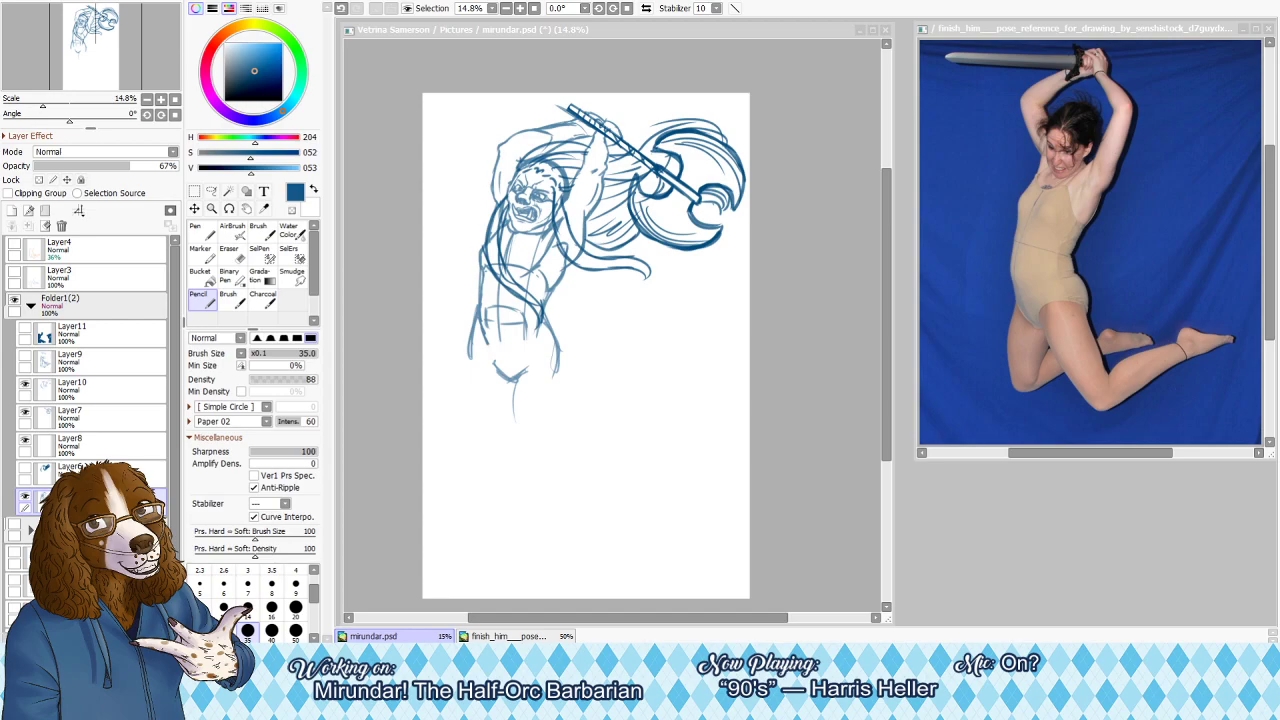
pyautogui.click(510, 437)
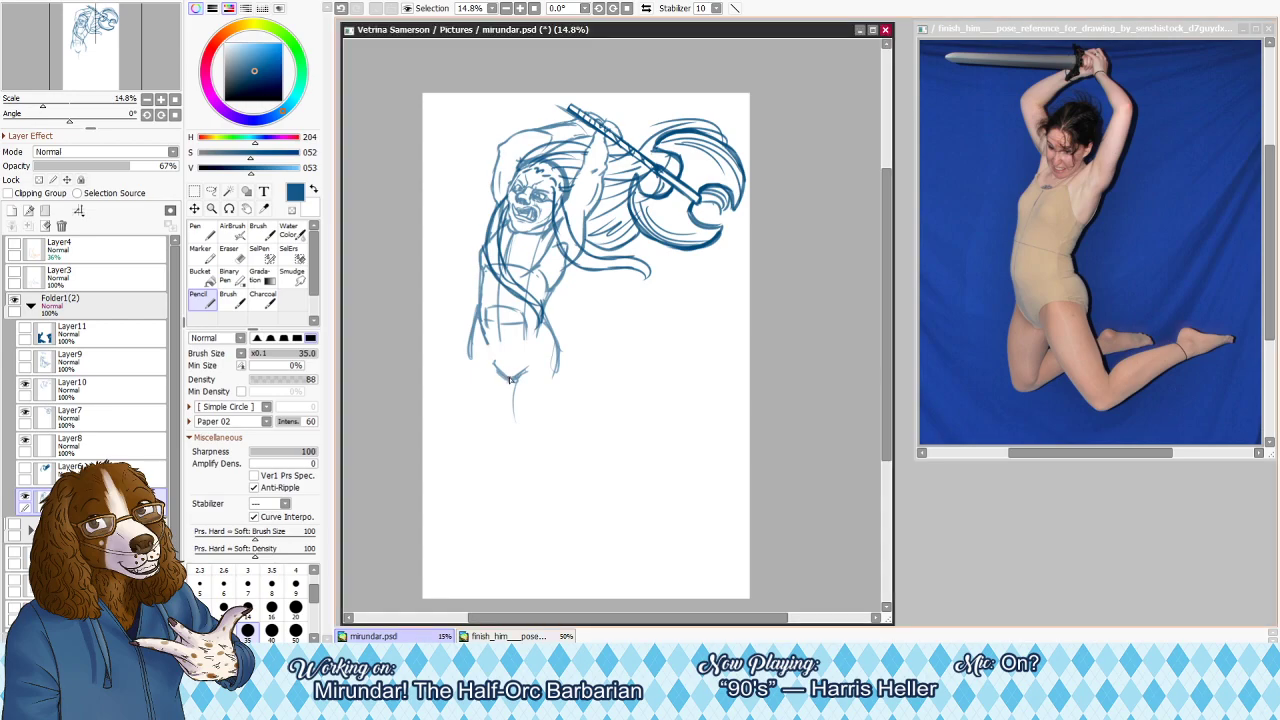
pyautogui.moveTo(510, 378); pyautogui.dragTo(513, 476)
pyautogui.moveTo(560, 360); pyautogui.dragTo(546, 457)
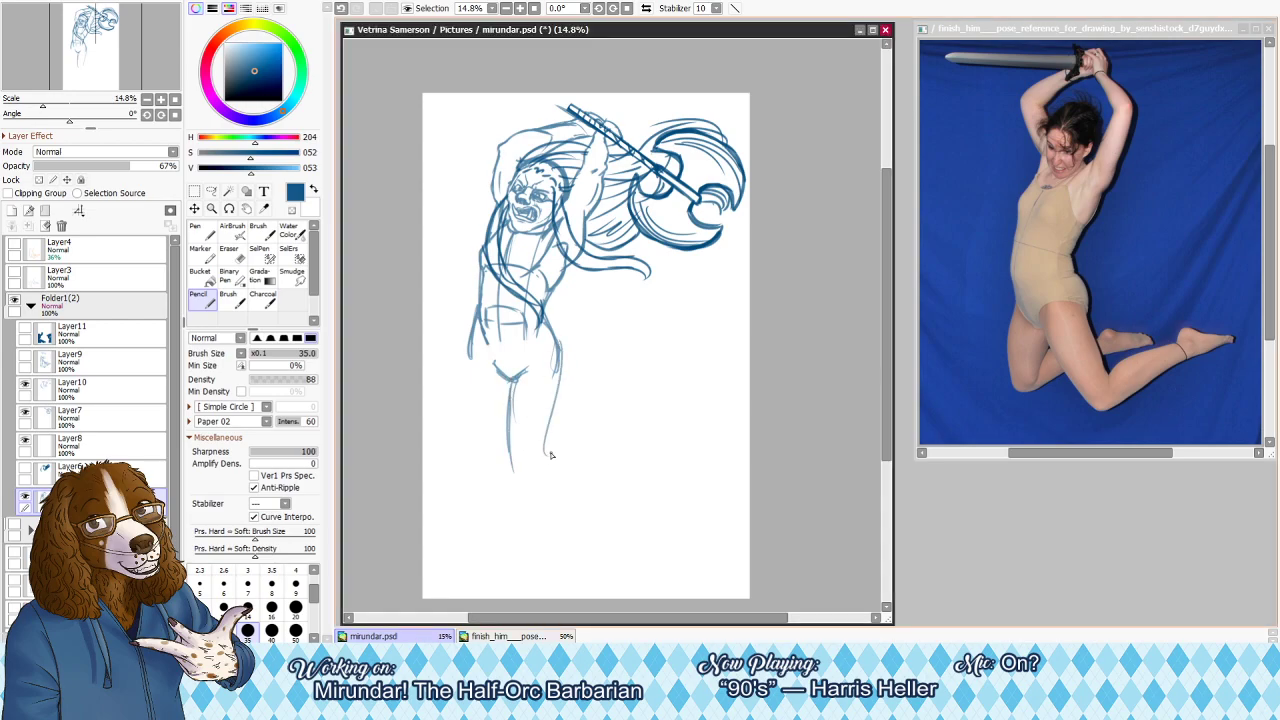
pyautogui.moveTo(562, 354)
pyautogui.mouseDown()
pyautogui.moveTo(566, 420)
pyautogui.moveTo(548, 470)
pyautogui.moveTo(576, 500)
pyautogui.moveTo(527, 560)
pyautogui.moveTo(576, 552)
pyautogui.mouseUp()
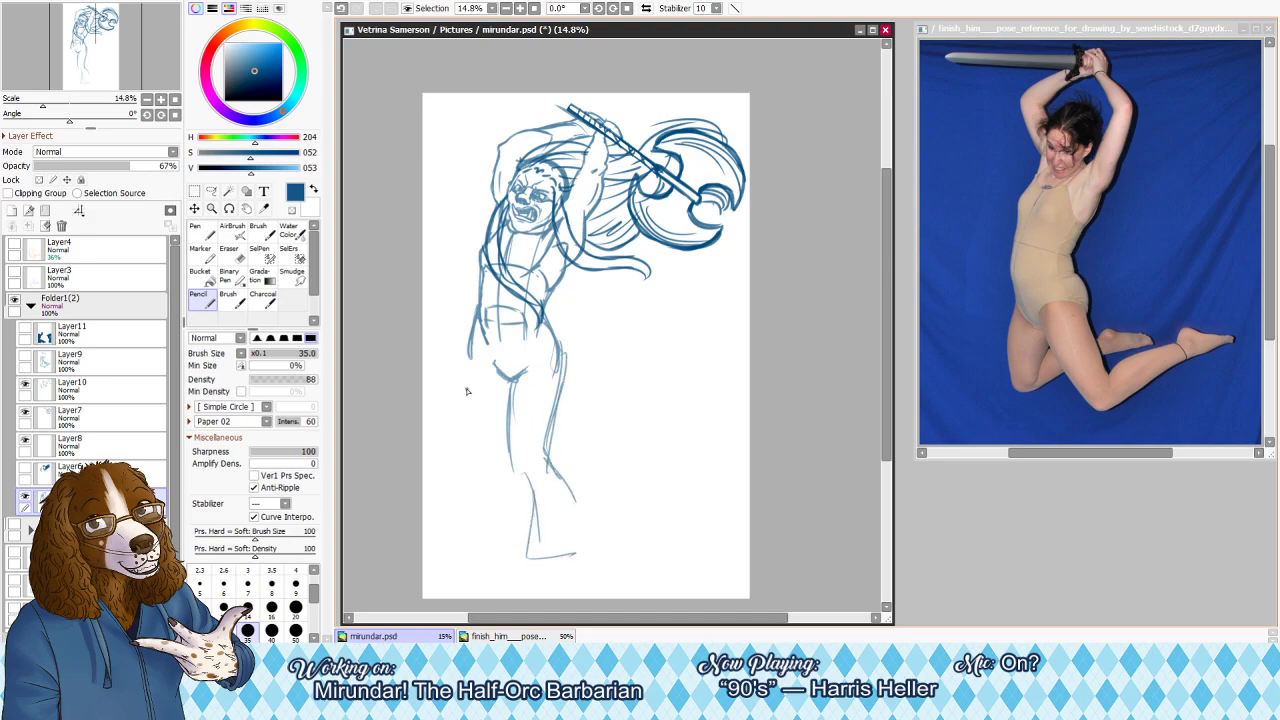
# Try a left-hand leg contour from the hip, then undo the leg strokes back to the hips
pyautogui.moveTo(475, 370)
pyautogui.mouseDown()
pyautogui.moveTo(439, 497)
pyautogui.moveTo(484, 541)
pyautogui.moveTo(457, 541)
pyautogui.moveTo(484, 470)
pyautogui.mouseUp()
pyautogui.hotkey('ctrl', 'z')
pyautogui.moveTo(475, 388)
pyautogui.mouseDown()
pyautogui.moveTo(463, 540)
pyautogui.moveTo(505, 546)
pyautogui.mouseUp()
pyautogui.hotkey('ctrl', 'z')
pyautogui.hotkey('ctrl', 'z')
pyautogui.hotkey('ctrl', 'z')
pyautogui.hotkey('ctrl', 'z')
pyautogui.hotkey('ctrl', 'z')
pyautogui.hotkey('ctrl', 'z')
pyautogui.hotkey('ctrl', 'z')
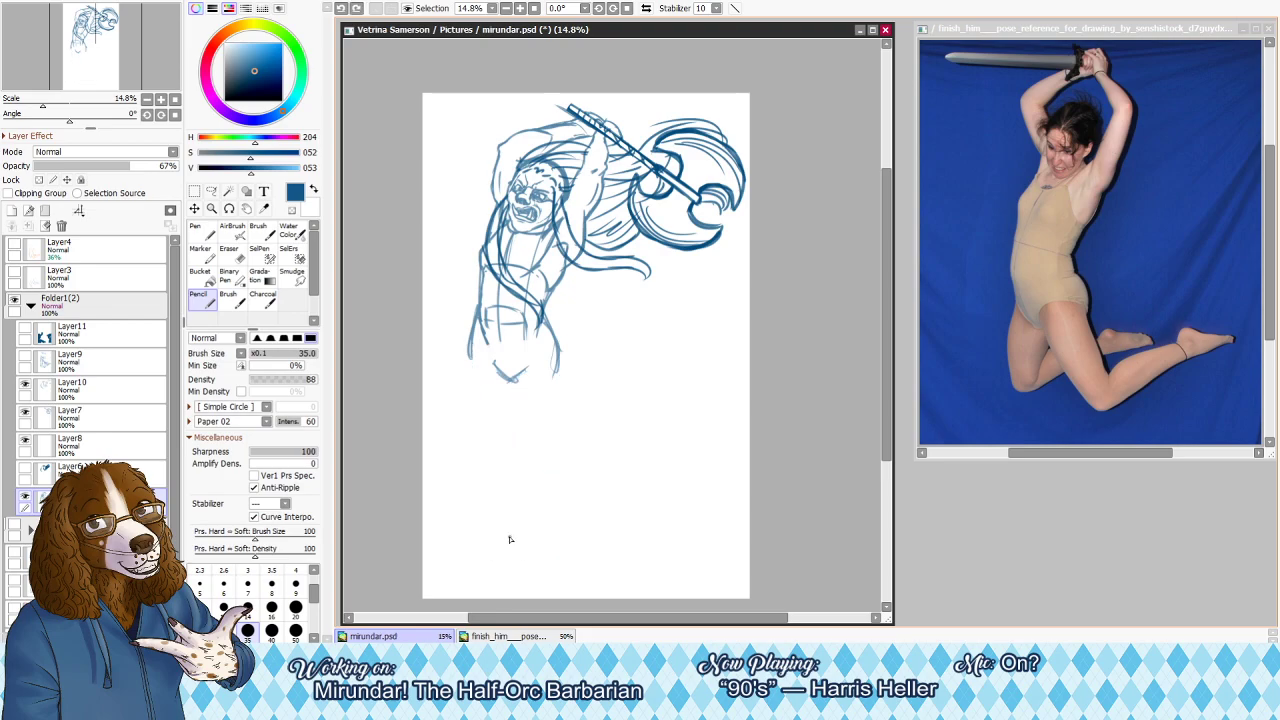
pyautogui.hotkey('ctrl', 'z')
pyautogui.hotkey('ctrl', 'z')
# Try several hip, thigh and lower-leg strokes below the waist, undoing the unsuitable ones
pyautogui.moveTo(503, 444); pyautogui.dragTo(587, 550)
pyautogui.hotkey('ctrl', 'z')
pyautogui.moveTo(471, 334); pyautogui.dragTo(470, 400)
pyautogui.moveTo(472, 352)
pyautogui.mouseDown()
pyautogui.moveTo(478, 433)
pyautogui.moveTo(465, 344)
pyautogui.moveTo(500, 456)
pyautogui.mouseUp()
pyautogui.hotkey('ctrl', 'z')
pyautogui.hotkey('ctrl', 'z')
pyautogui.hotkey('ctrl', 'z')
pyautogui.moveTo(507, 367); pyautogui.dragTo(507, 442)
pyautogui.hotkey('ctrl', 'z')
pyautogui.hotkey('ctrl', 'z')
pyautogui.moveTo(502, 379); pyautogui.dragTo(522, 482)
pyautogui.hotkey('ctrl', 'z')
pyautogui.moveTo(556, 334); pyautogui.dragTo(551, 418)
pyautogui.hotkey('ctrl', 'z')
pyautogui.moveTo(555, 338); pyautogui.dragTo(549, 425)
# Erase the right-hand hip contour with a smaller eraser
pyautogui.press('e')
pyautogui.press('[')
pyautogui.press('[')
pyautogui.press('[')
pyautogui.press('[')
pyautogui.moveTo(566, 325); pyautogui.dragTo(552, 411)
# Sketch the outer contours of two standing legs from the hips down to short foot lines near the ground
pyautogui.press('n')
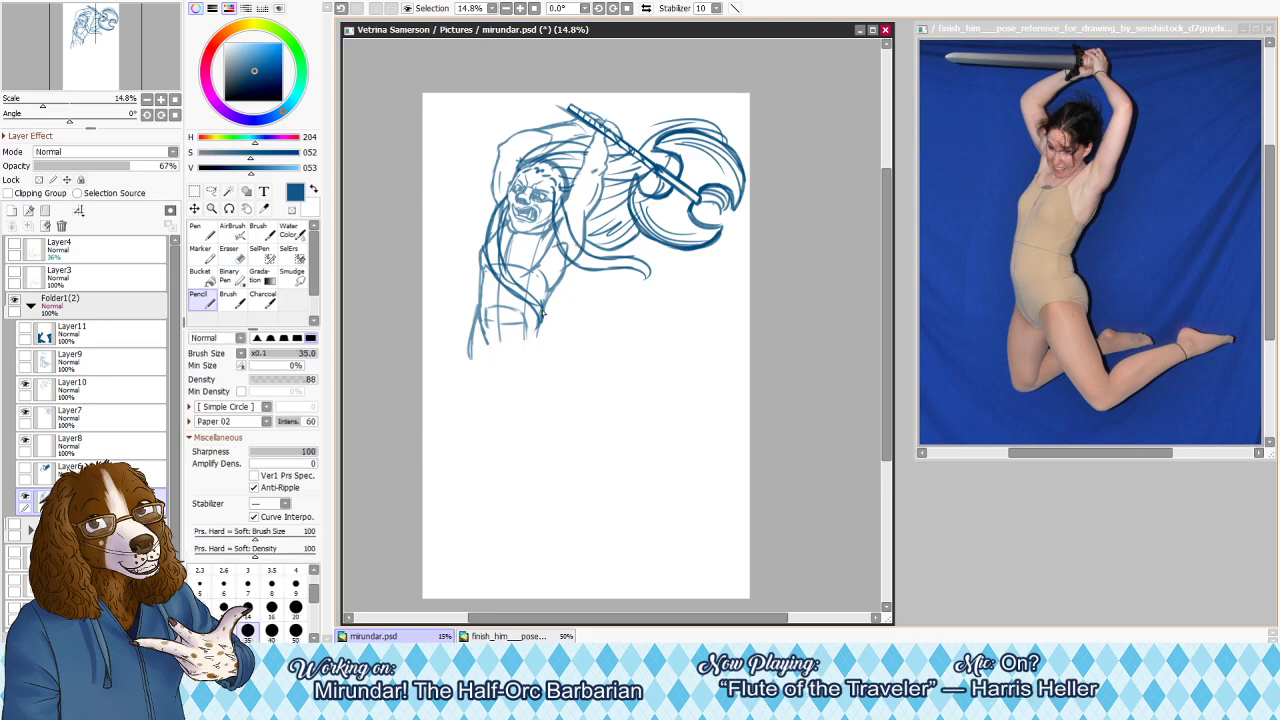
pyautogui.moveTo(547, 358); pyautogui.dragTo(551, 424)
pyautogui.hotkey('ctrl', 'z')
pyautogui.moveTo(556, 362)
pyautogui.mouseDown()
pyautogui.moveTo(551, 412)
pyautogui.moveTo(590, 553)
pyautogui.mouseUp()
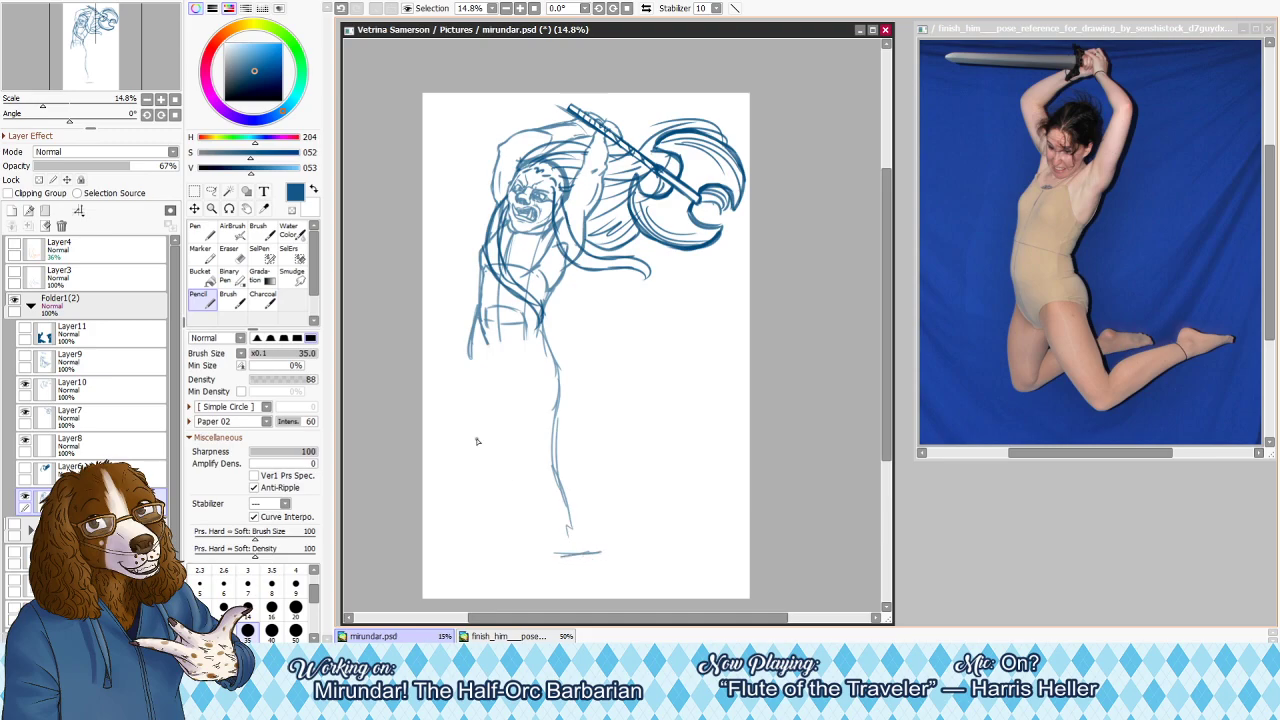
pyautogui.moveTo(475, 381)
pyautogui.mouseDown()
pyautogui.moveTo(448, 550)
pyautogui.moveTo(492, 551)
pyautogui.mouseUp()
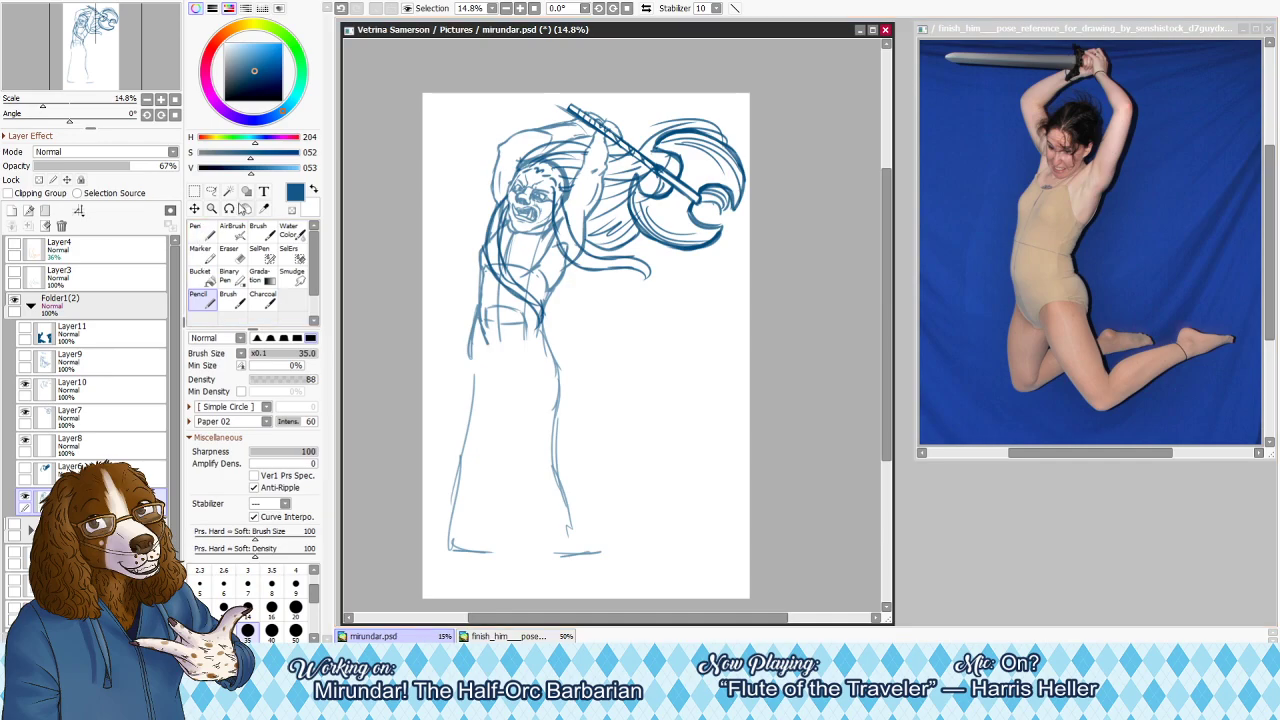
# Move the whole Folder1(2) figure to the right on the canvas
pyautogui.click(192, 210)
pyautogui.moveTo(565, 388)
pyautogui.mouseDown()
pyautogui.moveTo(627, 364)
pyautogui.moveTo(558, 383)
pyautogui.moveTo(628, 382)
pyautogui.moveTo(632, 364)
pyautogui.mouseUp()
pyautogui.click(90, 305)
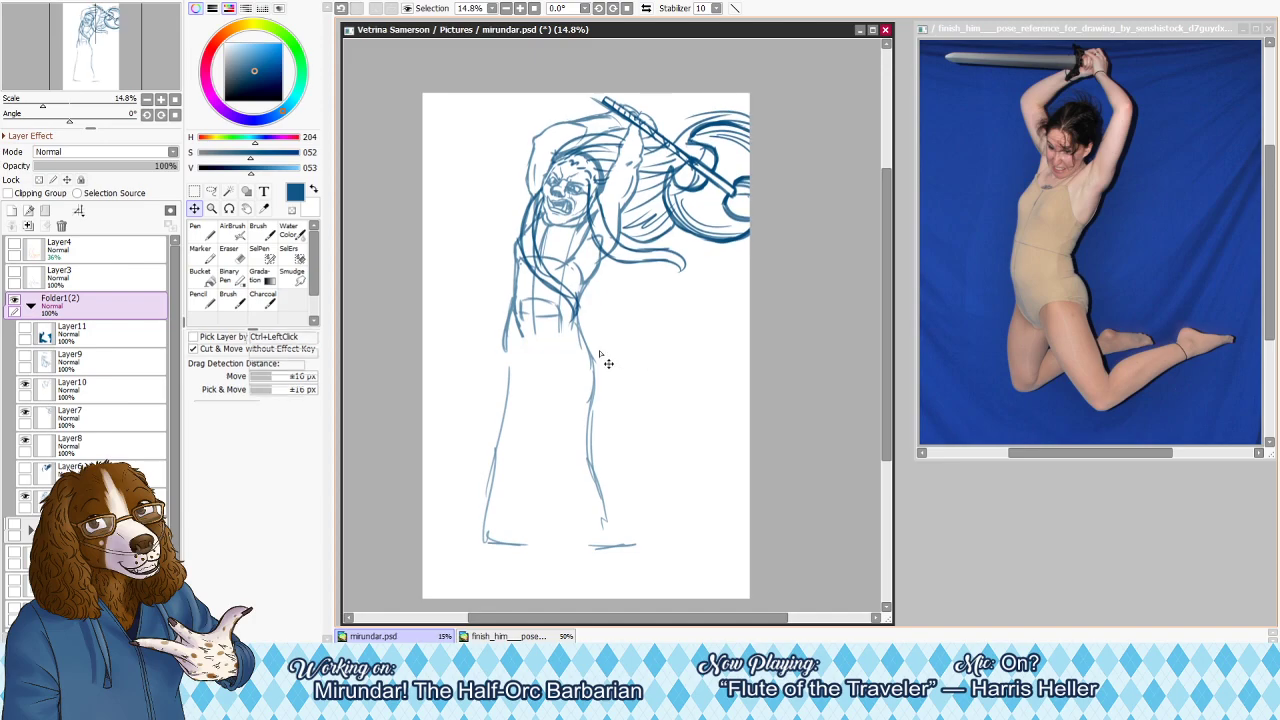
# Try a large round shape beside the waist and a bent-leg pose below it, then undo those strokes
pyautogui.click(202, 299)
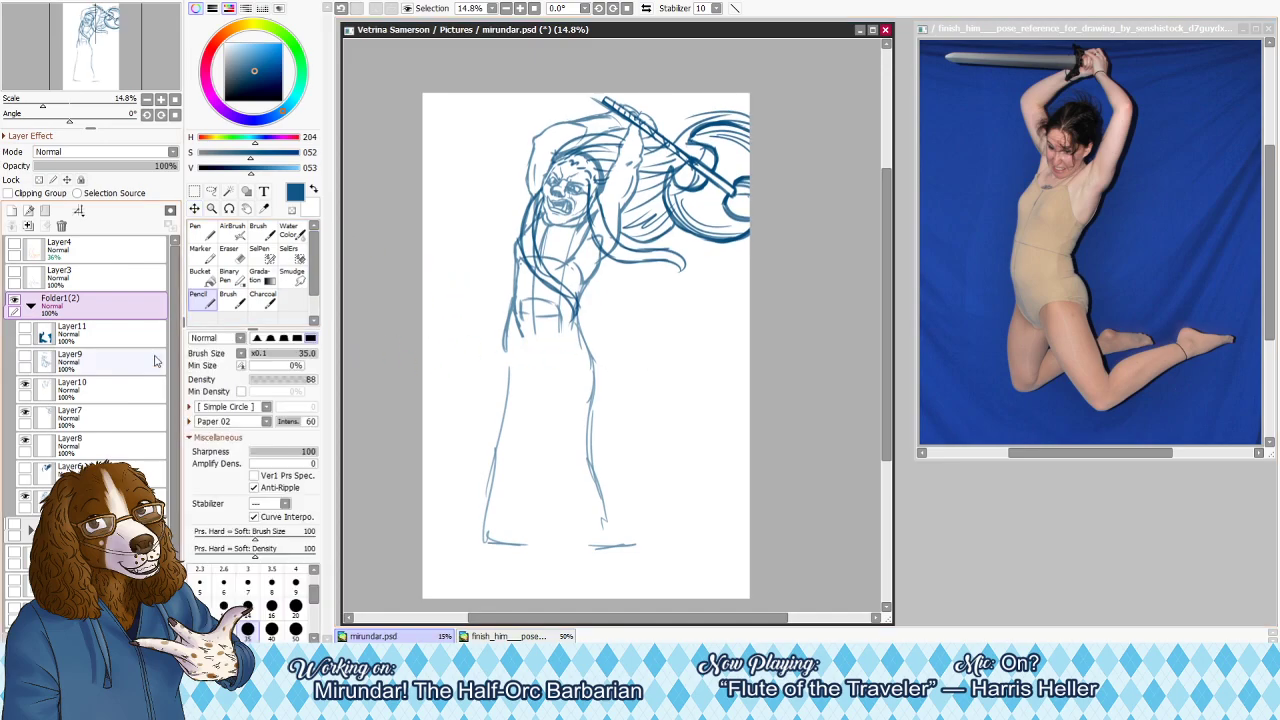
pyautogui.click(157, 496)
pyautogui.moveTo(473, 265)
pyautogui.mouseDown()
pyautogui.moveTo(438, 287)
pyautogui.moveTo(459, 279)
pyautogui.moveTo(447, 261)
pyautogui.moveTo(497, 263)
pyautogui.moveTo(487, 273)
pyautogui.moveTo(524, 278)
pyautogui.mouseUp()
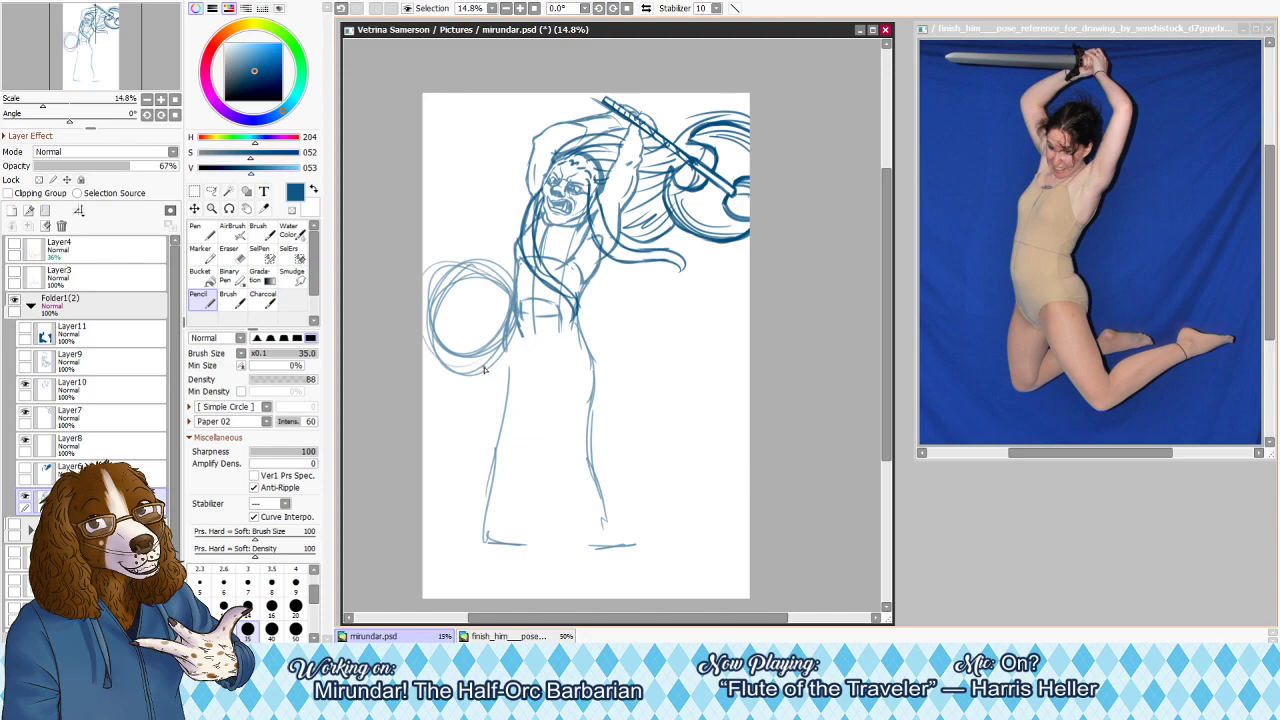
pyautogui.moveTo(484, 385)
pyautogui.mouseDown()
pyautogui.moveTo(578, 418)
pyautogui.moveTo(560, 604)
pyautogui.mouseUp()
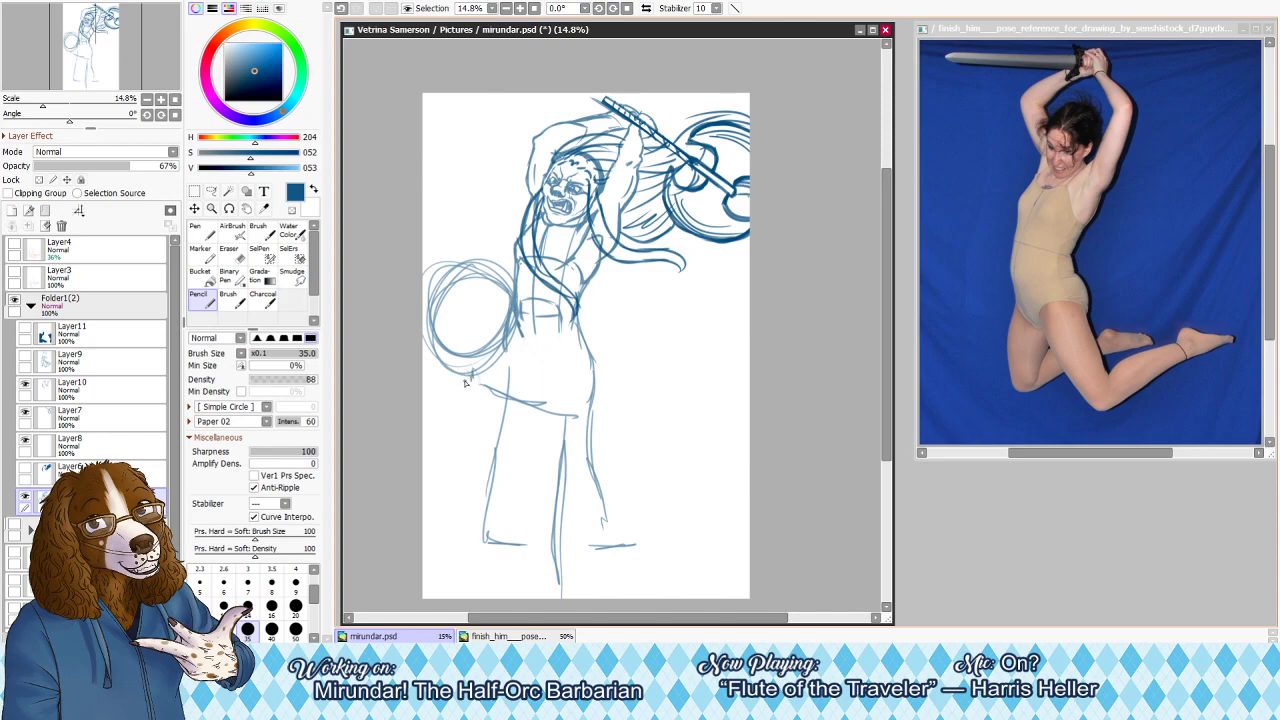
pyautogui.hotkey('ctrl', 'z')
pyautogui.hotkey('ctrl', 'z')
pyautogui.hotkey('ctrl', 'z')
pyautogui.hotkey('ctrl', 'z')
pyautogui.hotkey('ctrl', 'z')
pyautogui.hotkey('ctrl', 'z')
pyautogui.hotkey('ctrl', 'z')
pyautogui.hotkey('ctrl', 'z')
pyautogui.hotkey('ctrl', 'z')
pyautogui.hotkey('ctrl', 'z')
pyautogui.hotkey('ctrl', 'y')
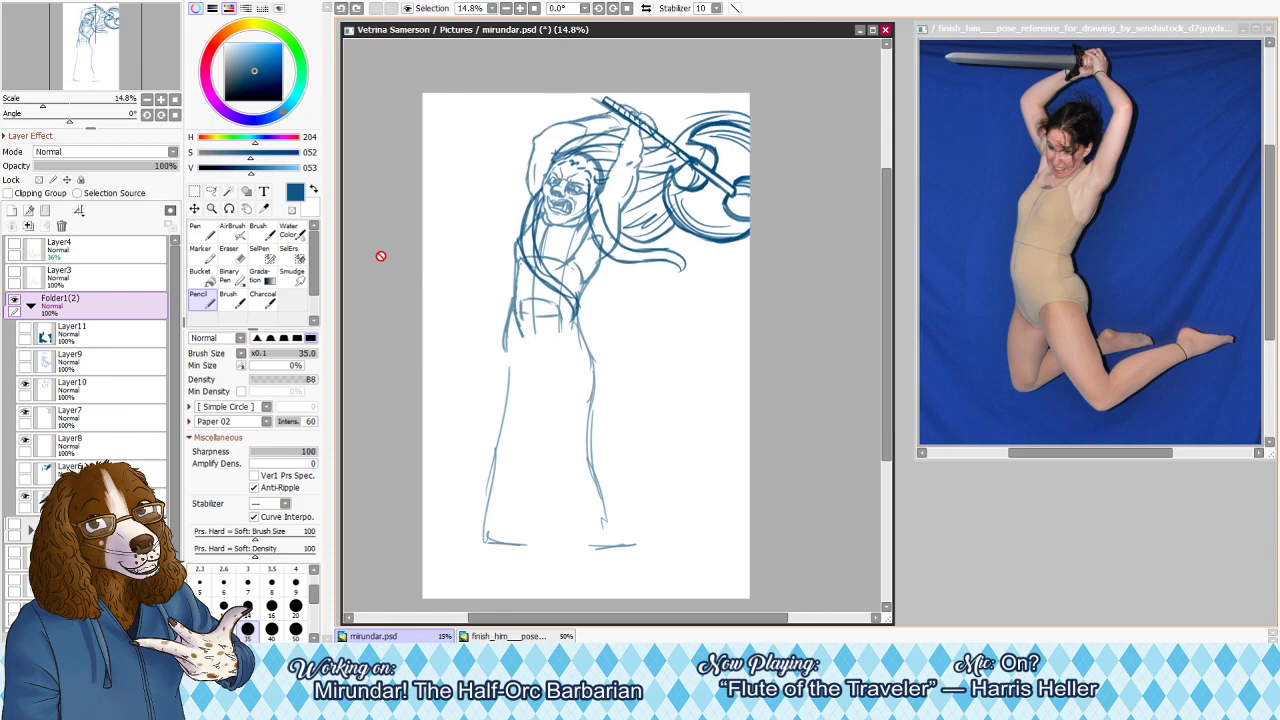
# Try more strokes beside the body, then undo back past the figure's shift and the left-hand leg contour
pyautogui.click(90, 499)
pyautogui.moveTo(475, 186)
pyautogui.mouseDown()
pyautogui.moveTo(524, 253)
pyautogui.moveTo(500, 305)
pyautogui.moveTo(555, 332)
pyautogui.moveTo(492, 297)
pyautogui.moveTo(590, 352)
pyautogui.moveTo(596, 448)
pyautogui.mouseUp()
pyautogui.moveTo(596, 372); pyautogui.dragTo(600, 442)
pyautogui.hotkey('ctrl', 'z')
pyautogui.hotkey('ctrl', 'z')
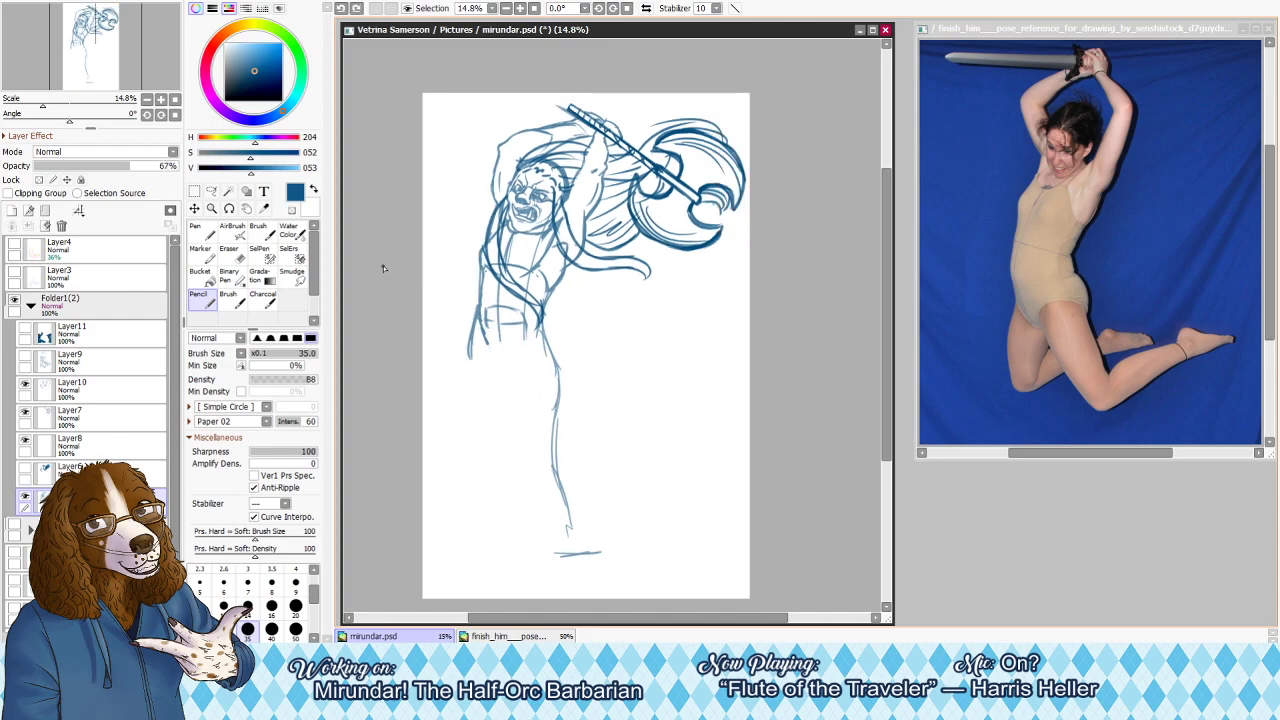
# Hide Folder1(2), show the original leaping figure in Folder1, and select its lower body sketch layer
pyautogui.click(31, 303)
pyautogui.click(15, 300)
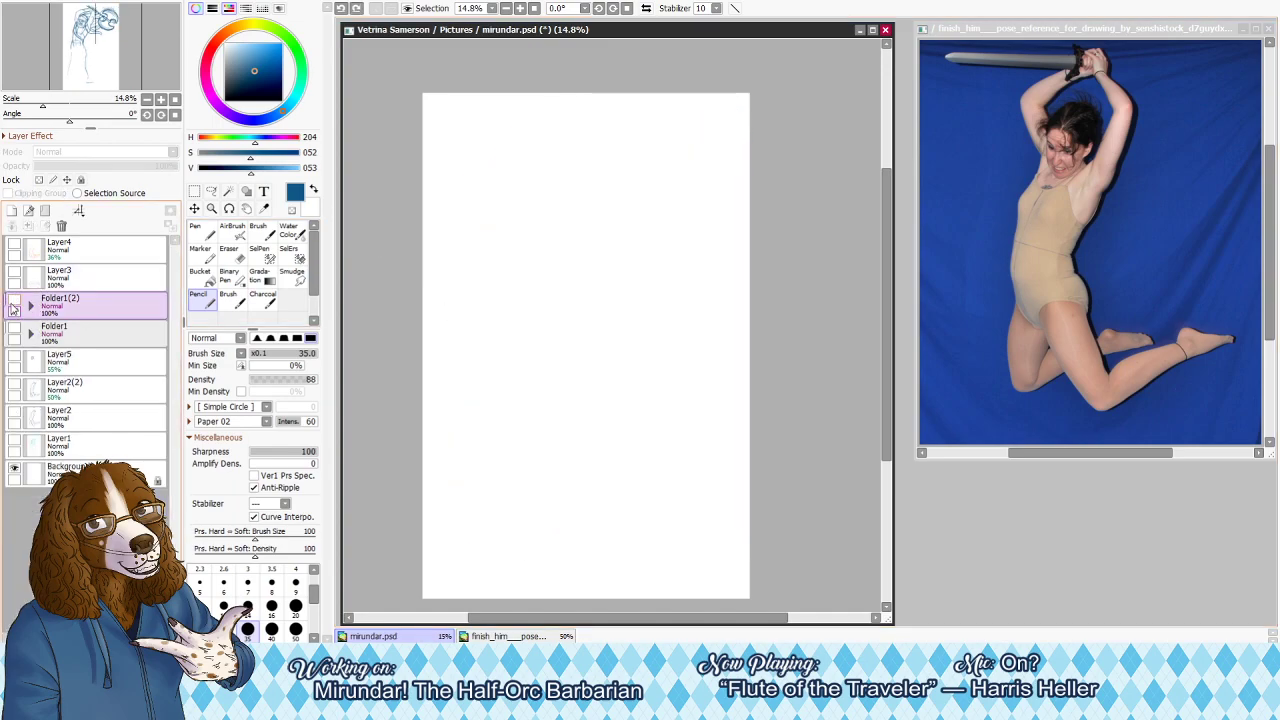
pyautogui.click(14, 327)
pyautogui.click(62, 342)
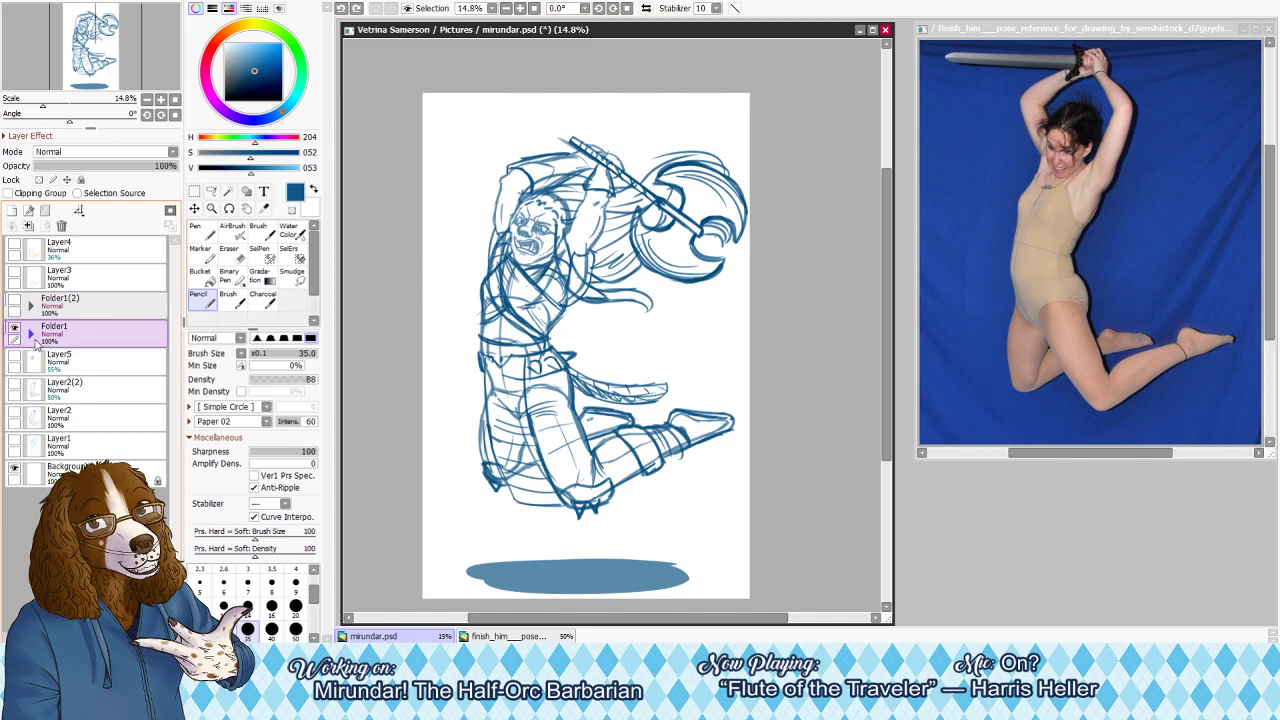
pyautogui.click(32, 335)
pyautogui.click(60, 530)
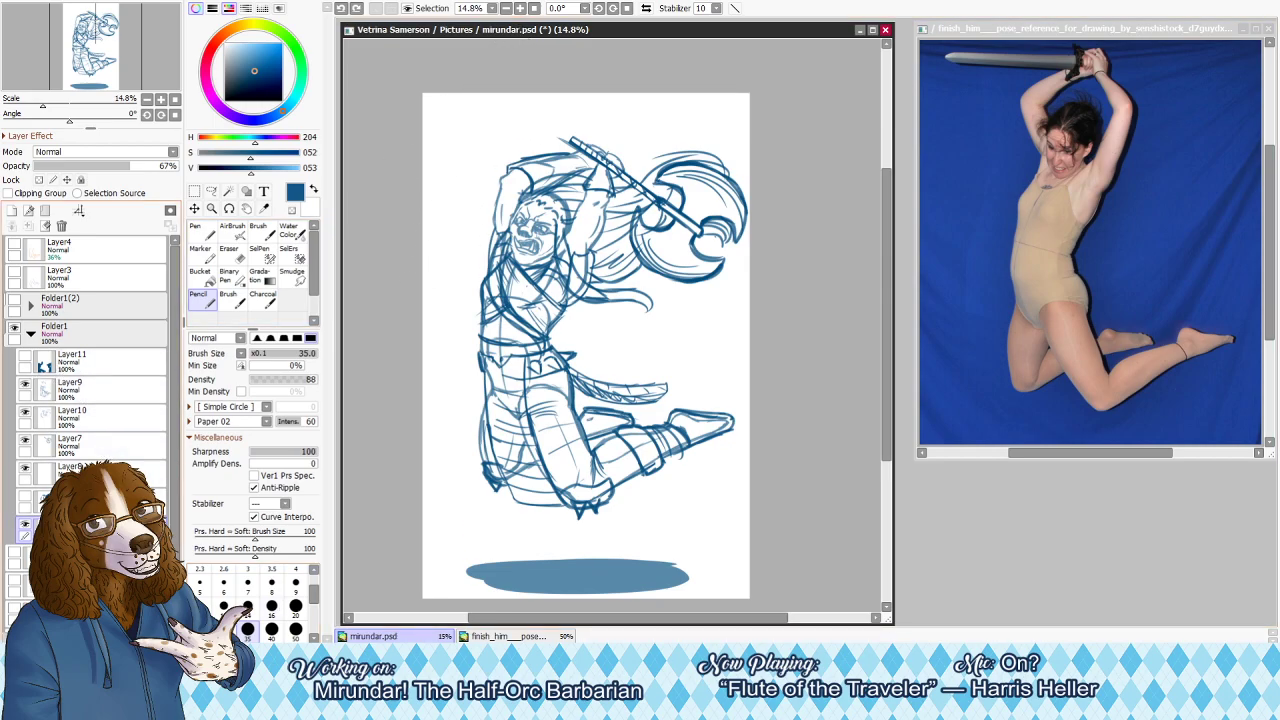
# Check which layers hold the hair and body, then duplicate the body sketch layer and hide the original
pyautogui.click(25, 412)
pyautogui.click(25, 412)
pyautogui.click(28, 523)
pyautogui.click(28, 523)
pyautogui.click(705, 336)
pyautogui.click(26, 524)
pyautogui.click(26, 524)
pyautogui.hotkey('ctrl', 'j')
pyautogui.click(25, 553)
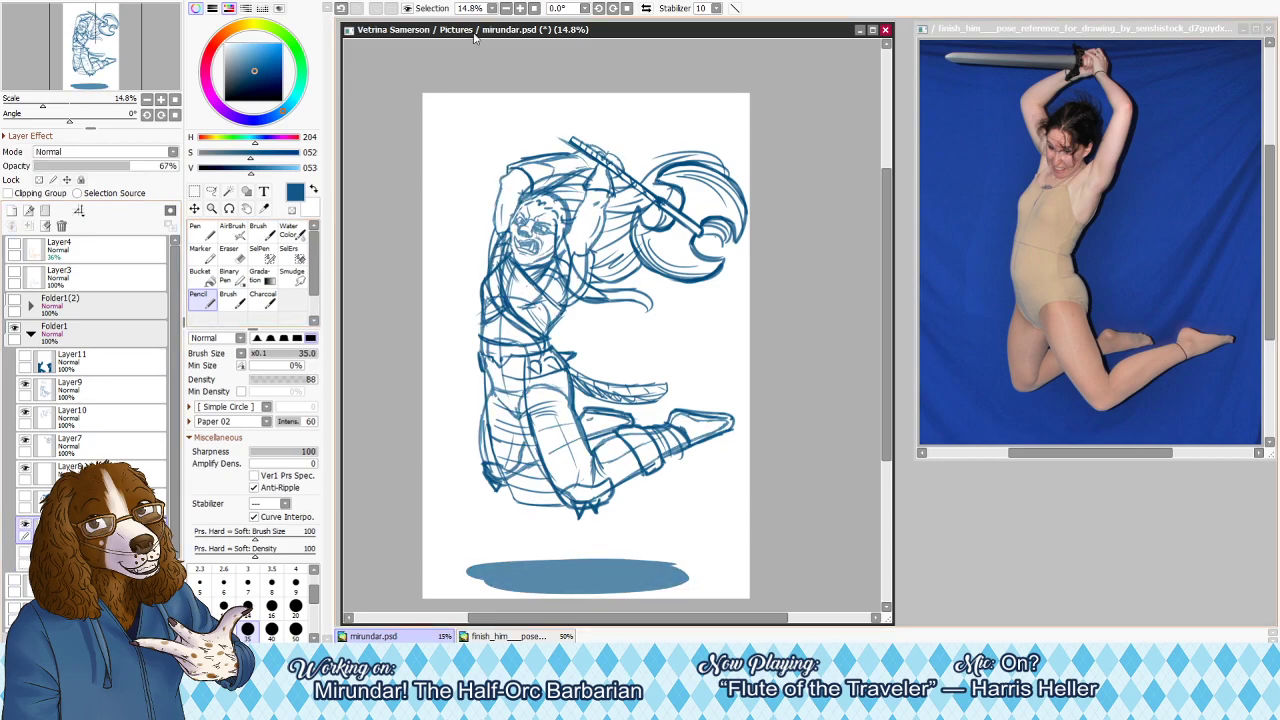
# Erase the facial features inside the head on the duplicated layer with a size 120 eraser
pyautogui.click(519, 10)
pyautogui.click(519, 10)
pyautogui.click(519, 10)
pyautogui.click(519, 10)
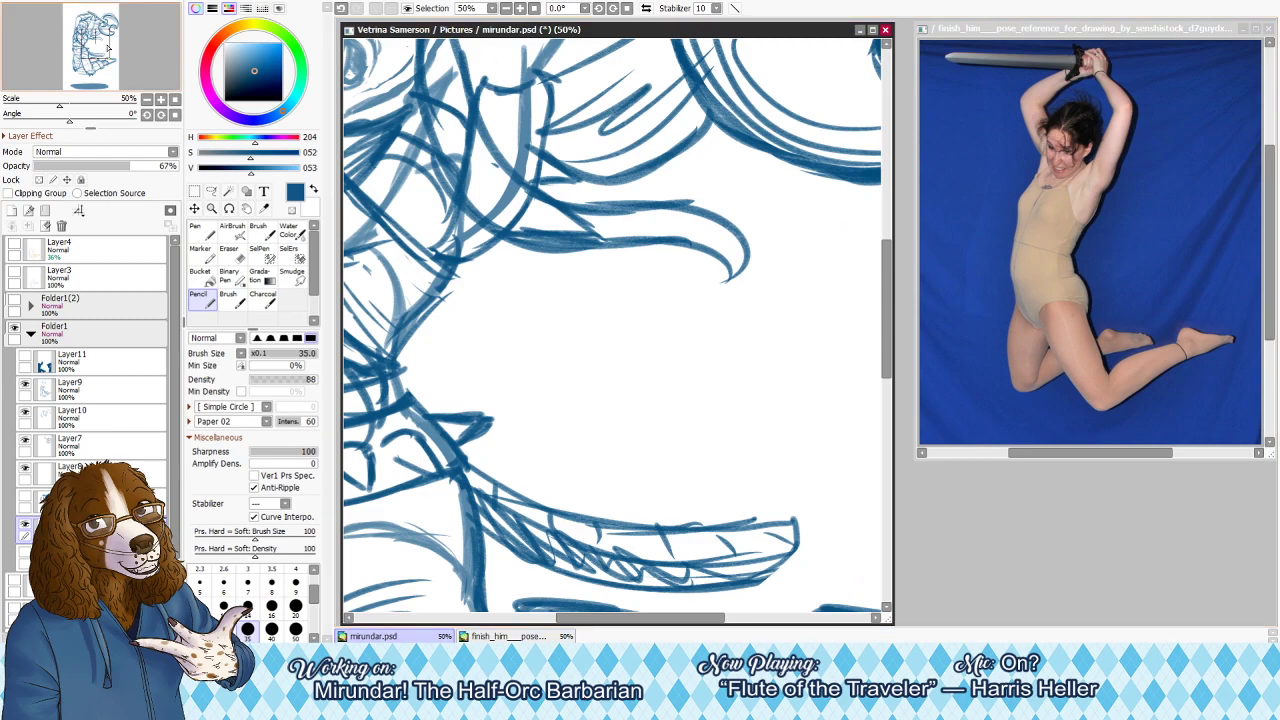
pyautogui.moveTo(91, 39); pyautogui.dragTo(84, 29)
pyautogui.press('e')
pyautogui.press('[')
pyautogui.press('[')
pyautogui.press('[')
pyautogui.press('[')
pyautogui.press('[')
pyautogui.press('[')
pyautogui.press('[')
pyautogui.press('[')
pyautogui.press('[')
pyautogui.moveTo(562, 238); pyautogui.dragTo(531, 322)
pyautogui.moveTo(572, 216)
pyautogui.mouseDown()
pyautogui.moveTo(610, 229)
pyautogui.moveTo(621, 295)
pyautogui.moveTo(615, 333)
pyautogui.moveTo(585, 339)
pyautogui.moveTo(522, 229)
pyautogui.moveTo(512, 327)
pyautogui.moveTo(548, 224)
pyautogui.moveTo(540, 367)
pyautogui.moveTo(550, 212)
pyautogui.moveTo(530, 358)
pyautogui.moveTo(577, 353)
pyautogui.mouseUp()
# Enlarge the pose reference photo to 150% with the woman's face in view, and return to mirundar.psd
pyautogui.click(1091, 167)
pyautogui.click(519, 7)
pyautogui.click(519, 7)
pyautogui.click(519, 7)
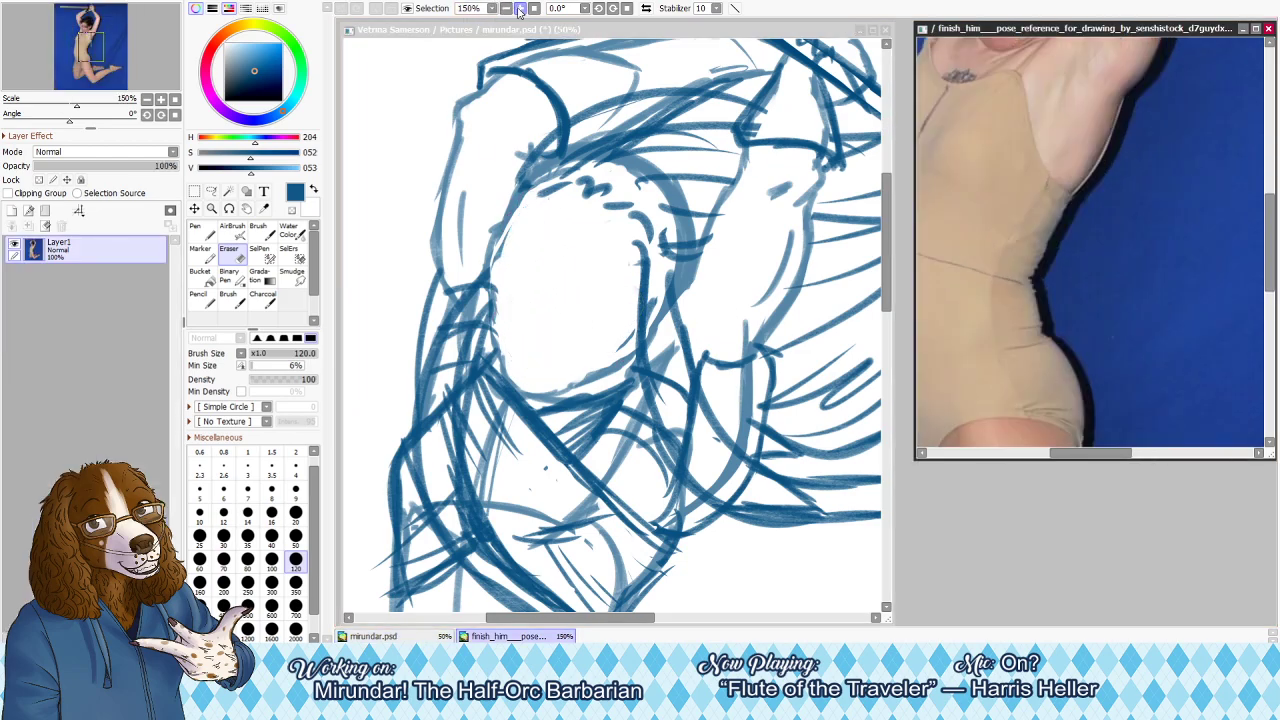
pyautogui.click(100, 34)
pyautogui.moveTo(100, 34); pyautogui.dragTo(95, 30)
pyautogui.click(599, 9)
pyautogui.click(613, 9)
pyautogui.click(457, 257)
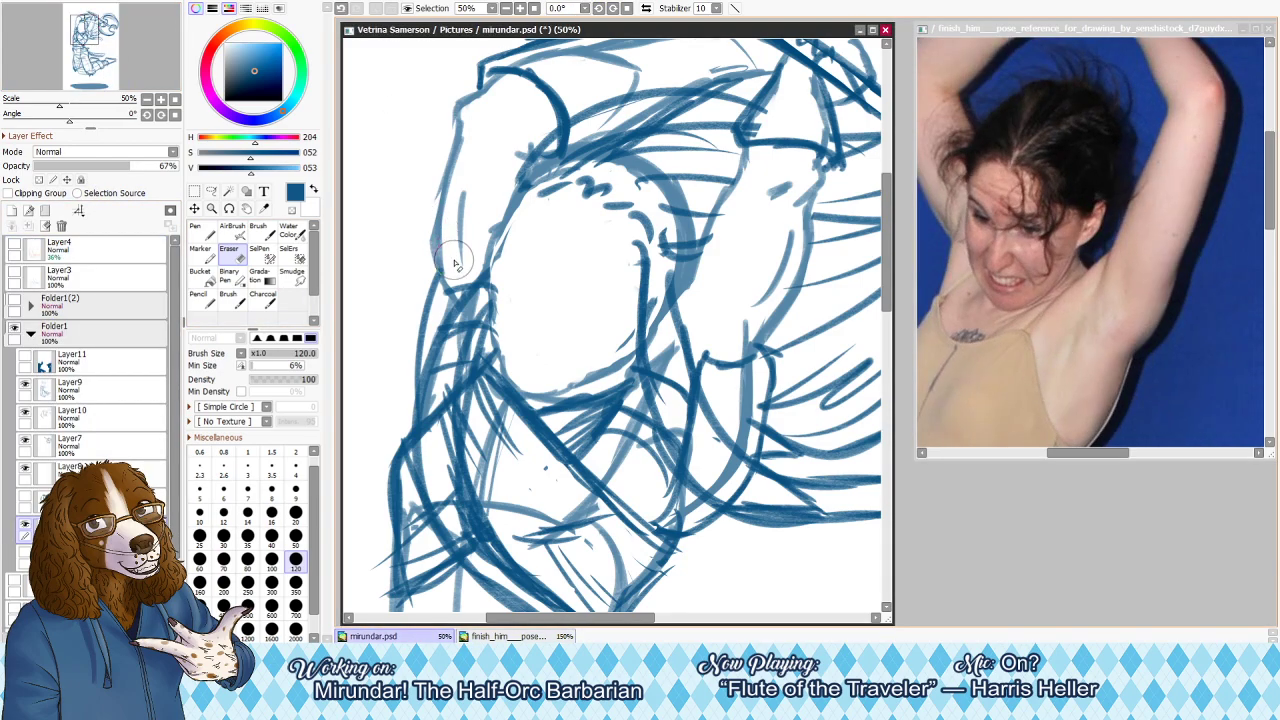
# Redraw the left-hand face contour and jaw with the size 35 Pencil, undoing unsuitable strokes
pyautogui.press('n')
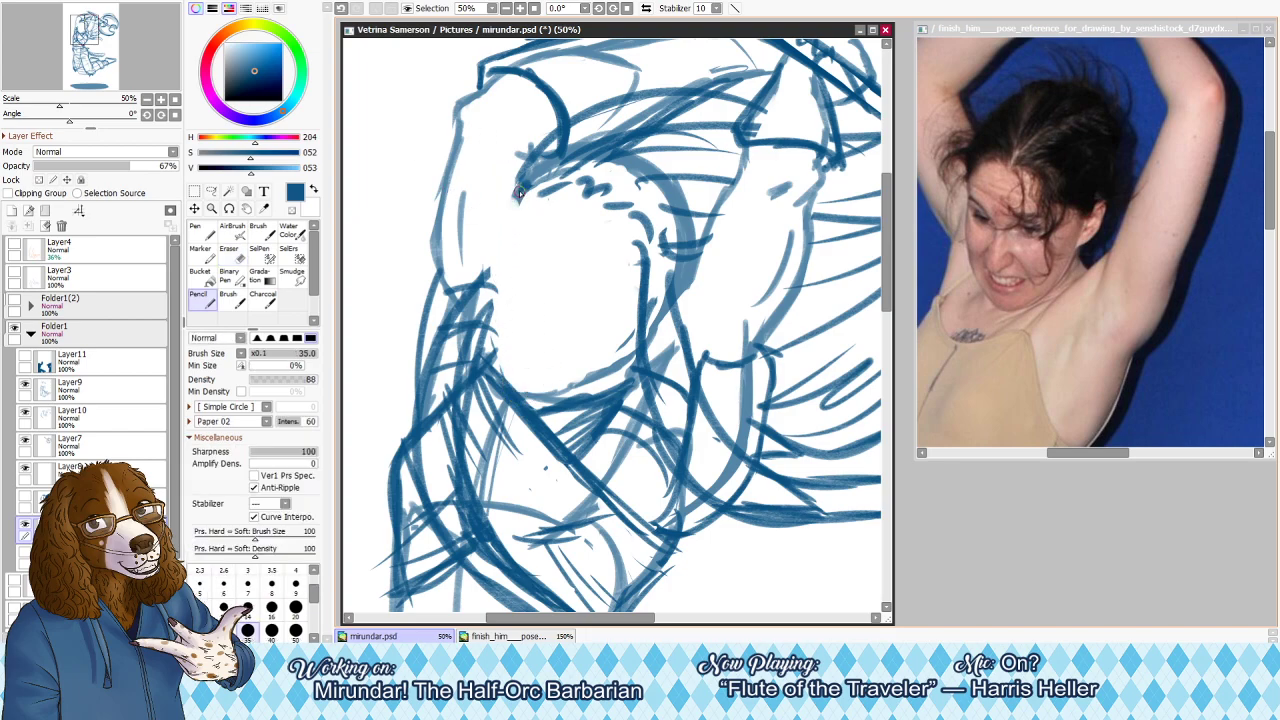
pyautogui.moveTo(519, 186)
pyautogui.mouseDown()
pyautogui.moveTo(493, 271)
pyautogui.moveTo(514, 368)
pyautogui.mouseUp()
pyautogui.hotkey('ctrl', 'z')
pyautogui.hotkey('ctrl', 'z')
pyautogui.moveTo(498, 282)
pyautogui.mouseDown()
pyautogui.moveTo(524, 386)
pyautogui.moveTo(550, 396)
pyautogui.moveTo(600, 384)
pyautogui.moveTo(632, 350)
pyautogui.moveTo(634, 322)
pyautogui.mouseUp()
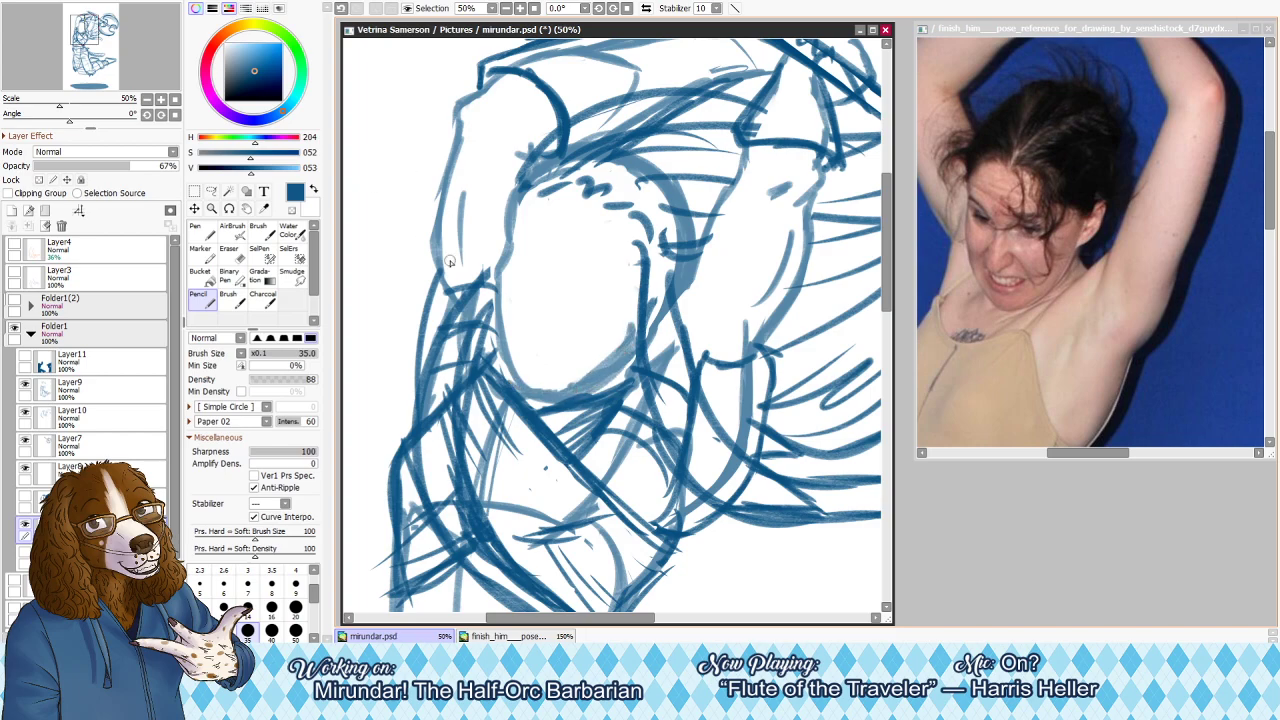
# Check the layer visibility and hide the hair on Layer10
pyautogui.press('e')
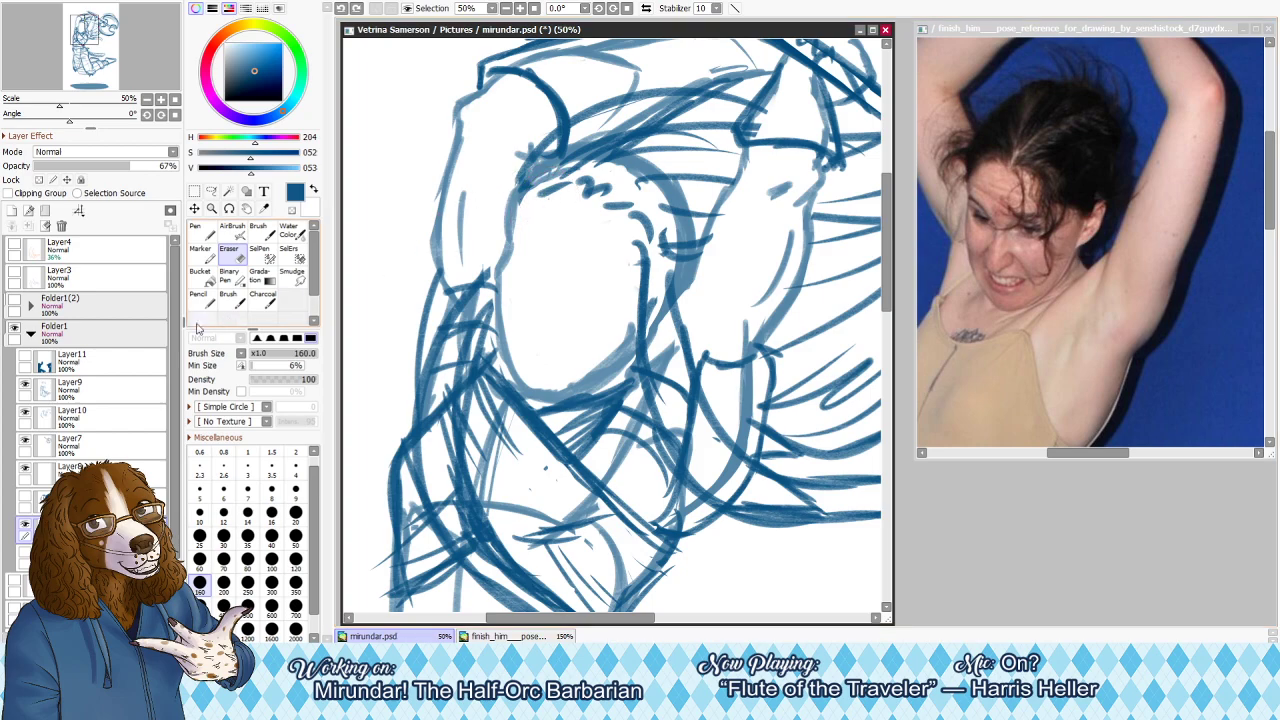
pyautogui.click(27, 441)
pyautogui.click(27, 441)
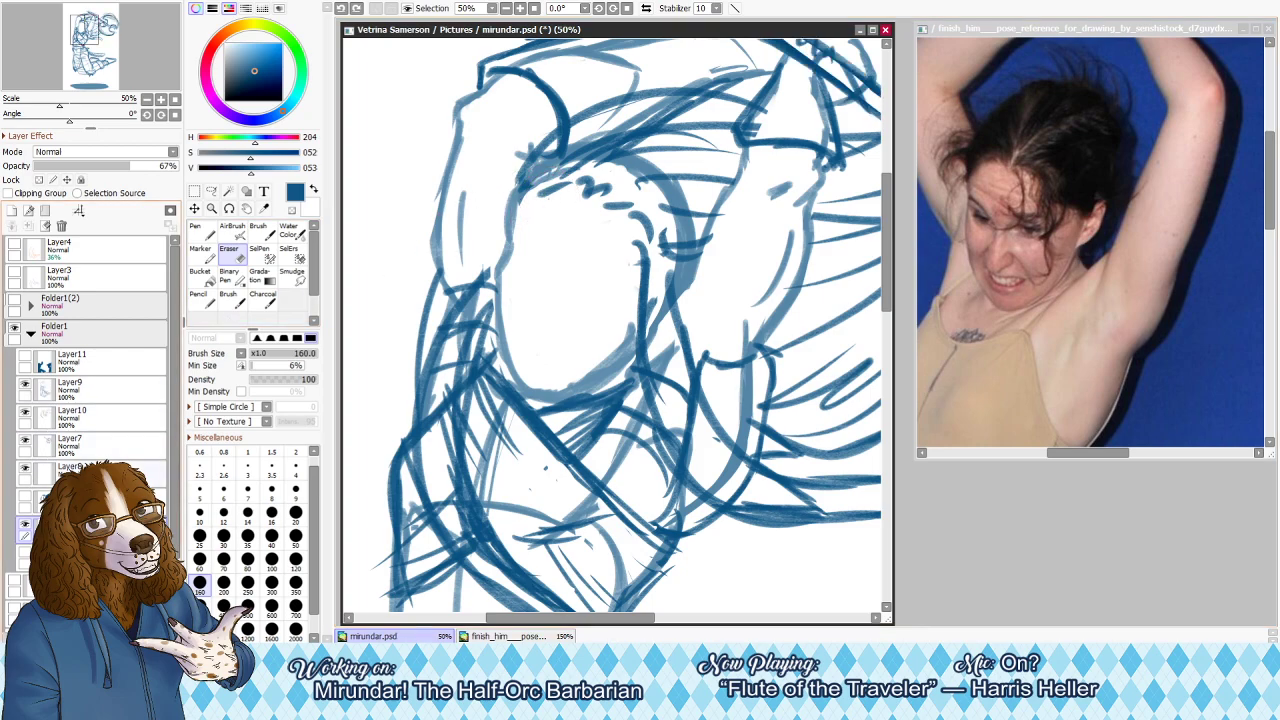
pyautogui.click(25, 410)
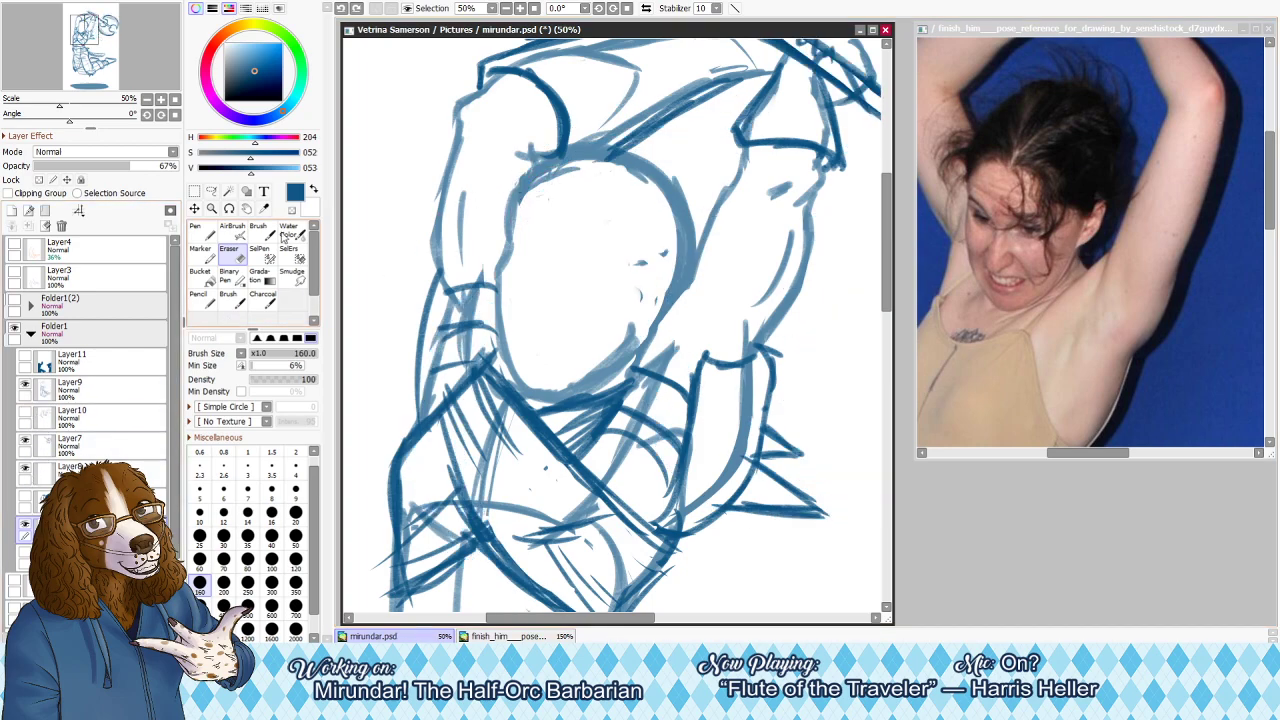
# Sketch a curved eye guideline across the face and the start of the ear, undoing unsuitable strokes
pyautogui.press('n')
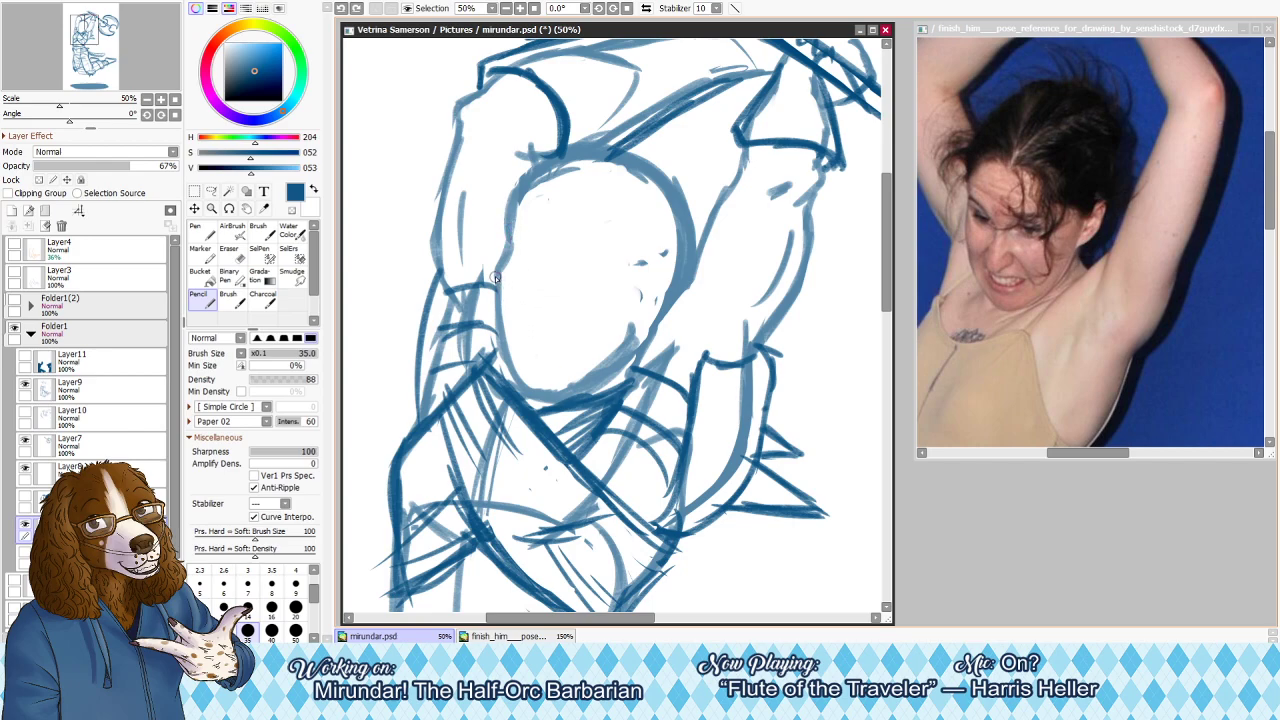
pyautogui.moveTo(502, 270)
pyautogui.mouseDown()
pyautogui.moveTo(634, 296)
pyautogui.moveTo(668, 284)
pyautogui.mouseUp()
pyautogui.moveTo(592, 311)
pyautogui.mouseDown()
pyautogui.moveTo(671, 283)
pyautogui.moveTo(669, 252)
pyautogui.moveTo(660, 272)
pyautogui.mouseUp()
pyautogui.hotkey('ctrl', 'z')
pyautogui.hotkey('ctrl', 'z')
pyautogui.hotkey('ctrl', 'z')
pyautogui.hotkey('ctrl', 'z')
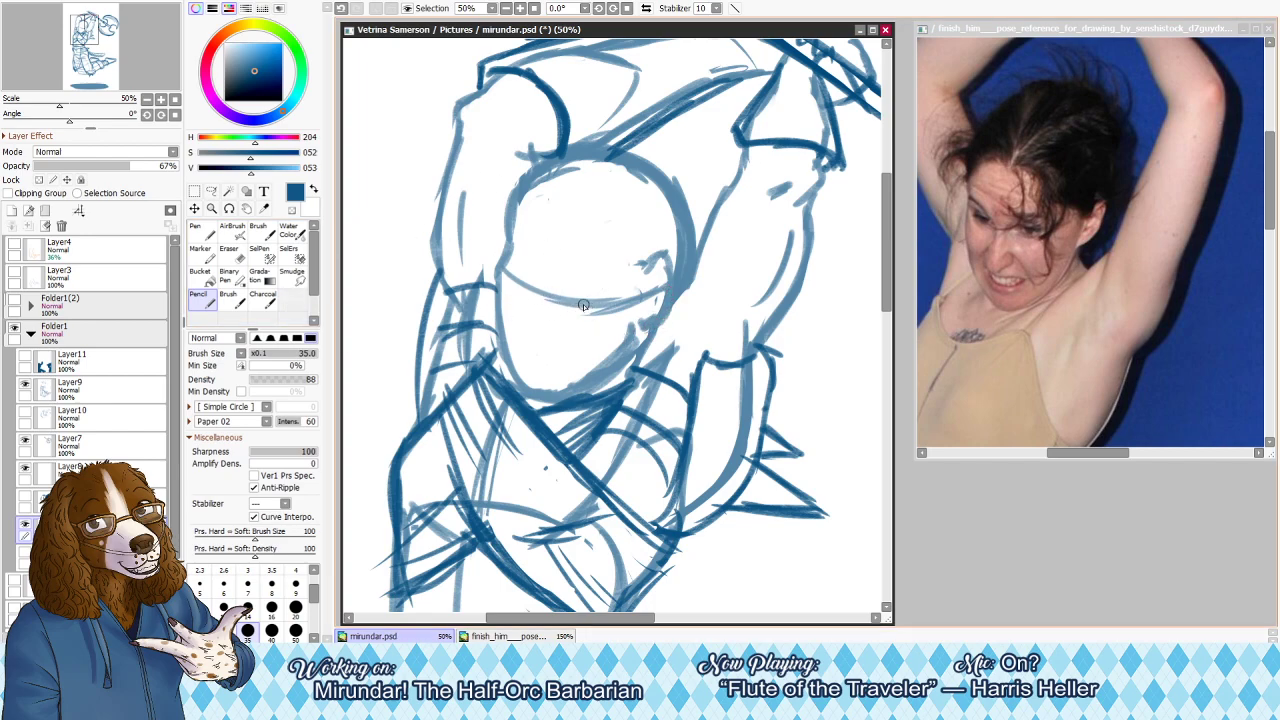
# Sketch the right-hand eyebrow and eye above the guideline with the Pencil at size 30
pyautogui.press('[')
pyautogui.moveTo(582, 295)
pyautogui.mouseDown()
pyautogui.moveTo(622, 288)
pyautogui.moveTo(612, 307)
pyautogui.moveTo(604, 268)
pyautogui.moveTo(588, 273)
pyautogui.moveTo(618, 272)
pyautogui.mouseUp()
pyautogui.hotkey('ctrl', 'z')
pyautogui.hotkey('ctrl', 'z')
pyautogui.hotkey('ctrl', 'z')
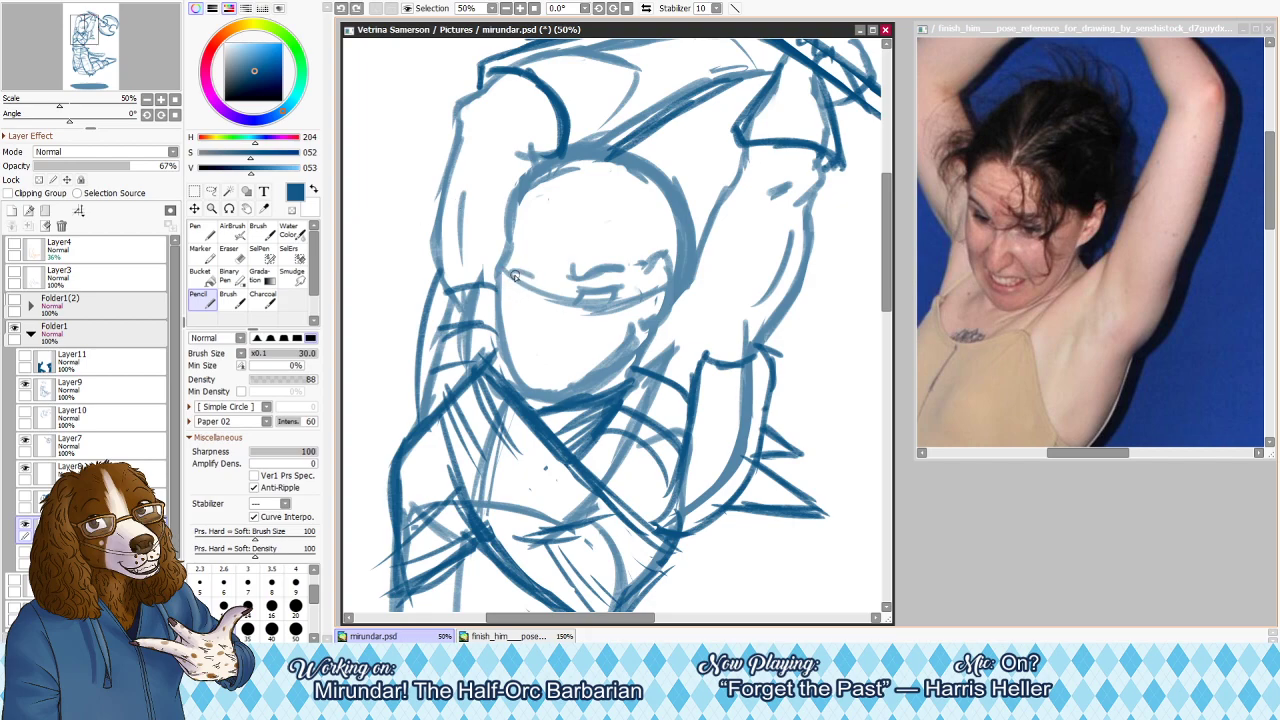
# Sketch the left-hand frowning brow and eye and a broad nose below the guideline
pyautogui.press('e')
pyautogui.press('n')
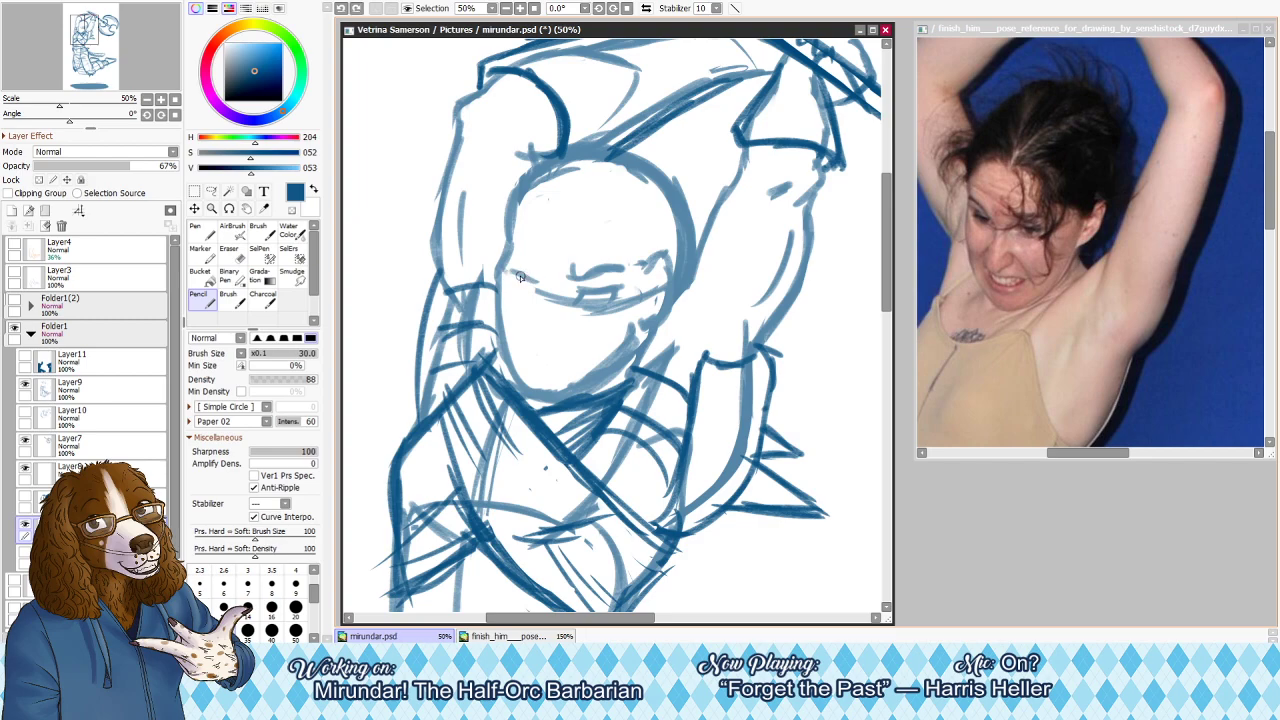
pyautogui.moveTo(506, 264)
pyautogui.mouseDown()
pyautogui.moveTo(540, 276)
pyautogui.moveTo(534, 338)
pyautogui.moveTo(520, 319)
pyautogui.moveTo(528, 352)
pyautogui.moveTo(522, 336)
pyautogui.moveTo(559, 346)
pyautogui.moveTo(577, 319)
pyautogui.mouseUp()
pyautogui.hotkey('ctrl', 'z')
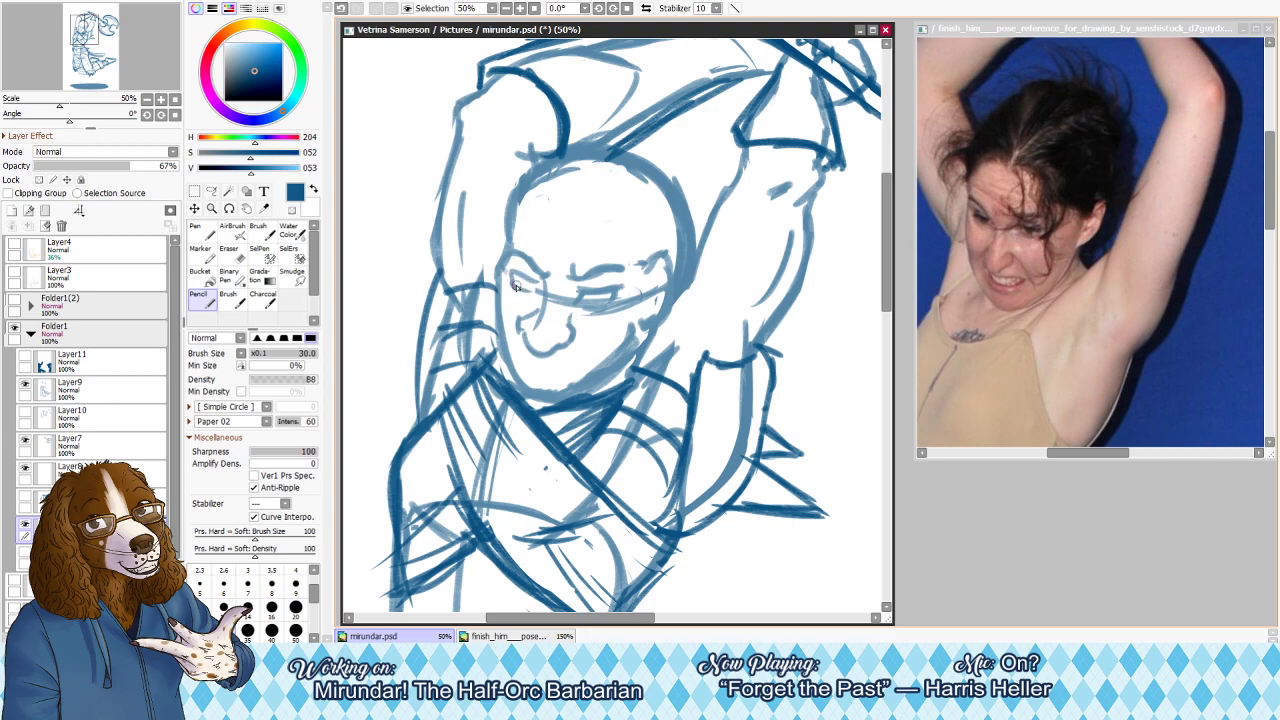
pyautogui.moveTo(515, 287); pyautogui.dragTo(537, 290)
# Erase the right-hand eye with a size 120 eraser and redraw it narrower and darker under the brow
pyautogui.press('e')
pyautogui.press('[')
pyautogui.press('[')
pyautogui.press('[')
pyautogui.press('[')
pyautogui.press('[')
pyautogui.press('[')
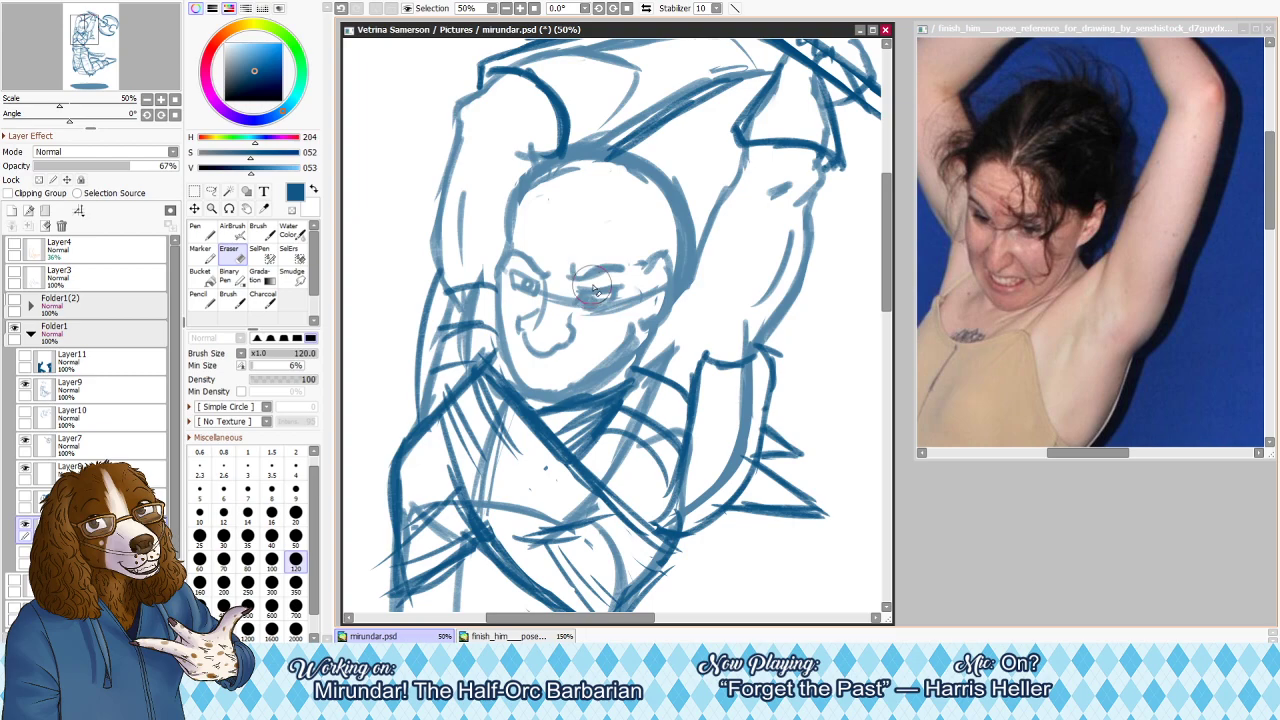
pyautogui.moveTo(577, 290)
pyautogui.mouseDown()
pyautogui.moveTo(621, 281)
pyautogui.moveTo(597, 285)
pyautogui.mouseUp()
pyautogui.press('n')
pyautogui.hotkey('ctrl', 'z')
pyautogui.hotkey('ctrl', 'z')
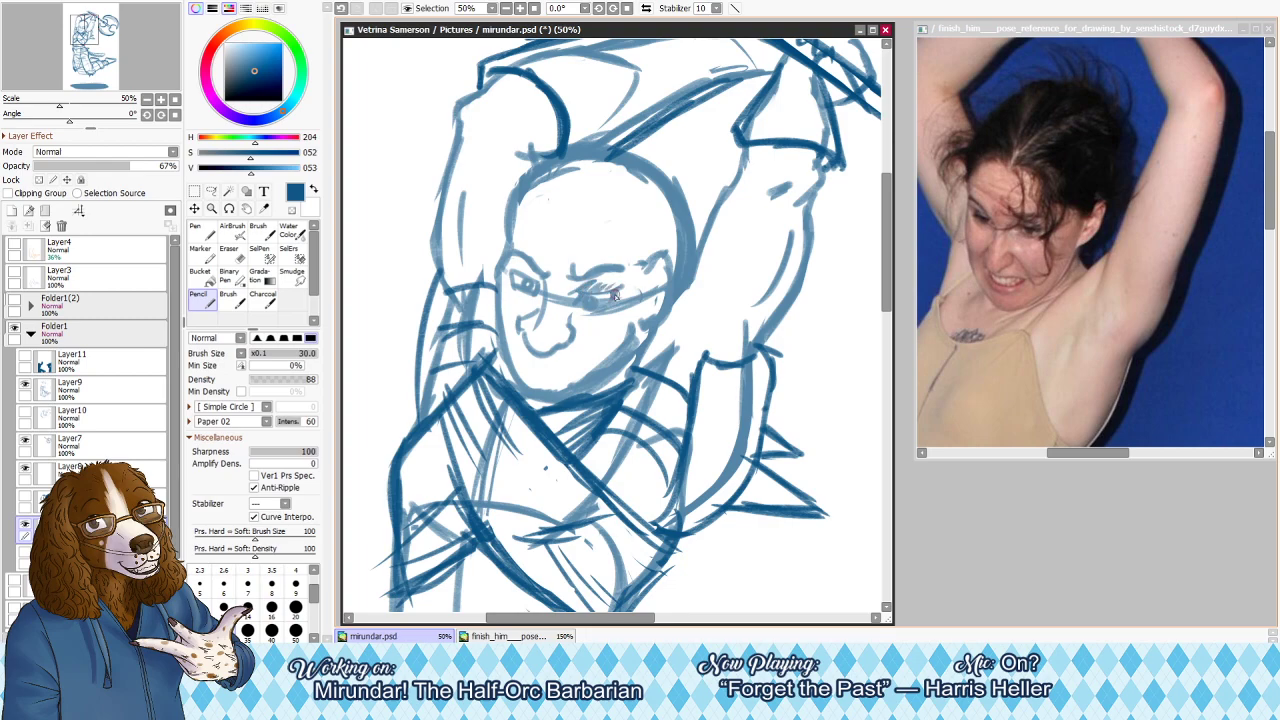
pyautogui.hotkey('ctrl', 'z')
# Refine the left-hand eye and add a cheek crease running down beside the nose
pyautogui.moveTo(511, 271); pyautogui.dragTo(537, 285)
pyautogui.hotkey('ctrl', 'z')
pyautogui.hotkey('ctrl', 'z')
pyautogui.hotkey('ctrl', 'z')
pyautogui.moveTo(576, 322); pyautogui.dragTo(591, 375)
pyautogui.hotkey('ctrl', 'z')
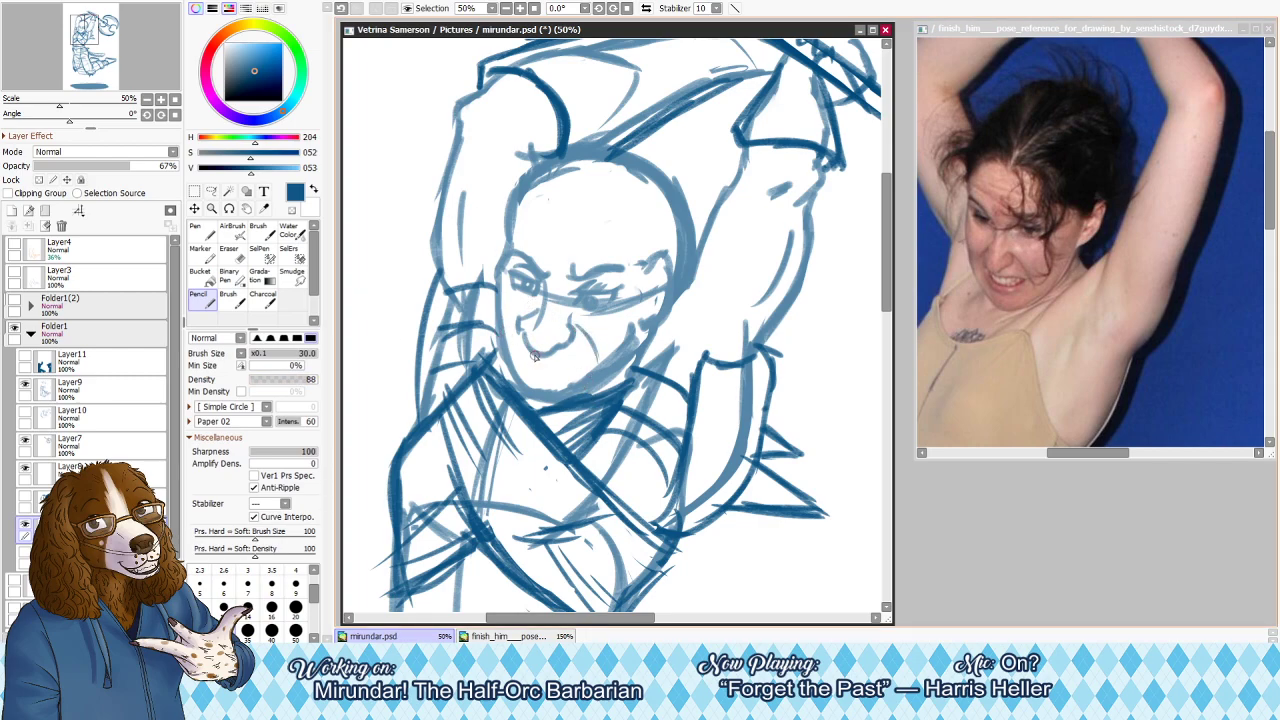
# Draw a closed, downturned mouth beneath the nose and refine the nose's left-hand side, undoing unsuitable strokes
pyautogui.hotkey('ctrl', 'z')
pyautogui.moveTo(534, 364)
pyautogui.mouseDown()
pyautogui.moveTo(581, 358)
pyautogui.moveTo(600, 372)
pyautogui.moveTo(568, 381)
pyautogui.moveTo(584, 371)
pyautogui.mouseUp()
pyautogui.hotkey('ctrl', 'z')
pyautogui.hotkey('ctrl', 'z')
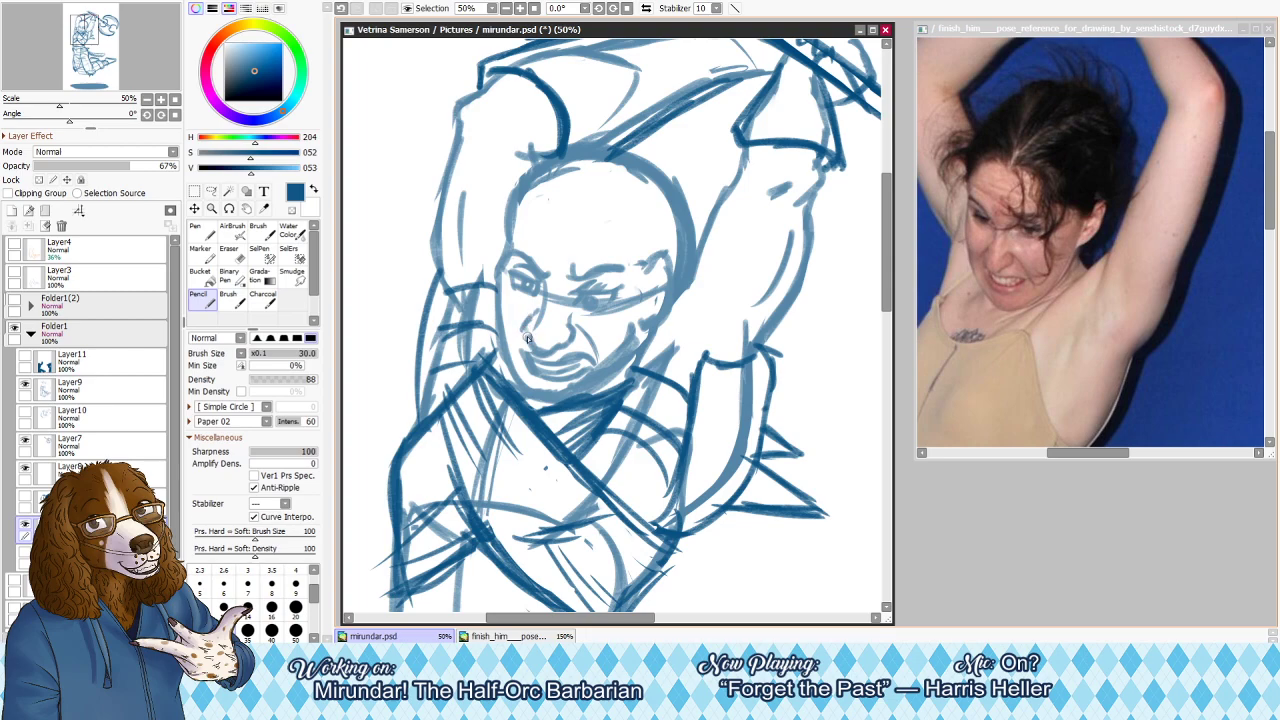
pyautogui.hotkey('ctrl', 'z')
pyautogui.moveTo(530, 319); pyautogui.dragTo(526, 332)
pyautogui.hotkey('ctrl', 'z')
# Sketch the hairline across the forehead, the cheek and ear lines, and loose contours along the face's left-hand side
pyautogui.moveTo(567, 217)
pyautogui.mouseDown()
pyautogui.moveTo(596, 238)
pyautogui.moveTo(625, 230)
pyautogui.moveTo(635, 249)
pyautogui.moveTo(637, 296)
pyautogui.moveTo(614, 362)
pyautogui.mouseUp()
pyautogui.moveTo(631, 303)
pyautogui.mouseDown()
pyautogui.moveTo(647, 413)
pyautogui.moveTo(635, 326)
pyautogui.moveTo(655, 411)
pyautogui.moveTo(638, 287)
pyautogui.moveTo(620, 330)
pyautogui.mouseUp()
pyautogui.moveTo(650, 244); pyautogui.dragTo(621, 343)
pyautogui.moveTo(549, 225)
pyautogui.mouseDown()
pyautogui.moveTo(534, 264)
pyautogui.moveTo(526, 227)
pyautogui.moveTo(484, 356)
pyautogui.mouseUp()
pyautogui.moveTo(502, 256); pyautogui.dragTo(488, 354)
pyautogui.moveTo(494, 272)
pyautogui.mouseDown()
pyautogui.moveTo(480, 356)
pyautogui.moveTo(472, 340)
pyautogui.mouseUp()
pyautogui.moveTo(530, 226); pyautogui.dragTo(474, 280)
pyautogui.moveTo(540, 212); pyautogui.dragTo(514, 226)
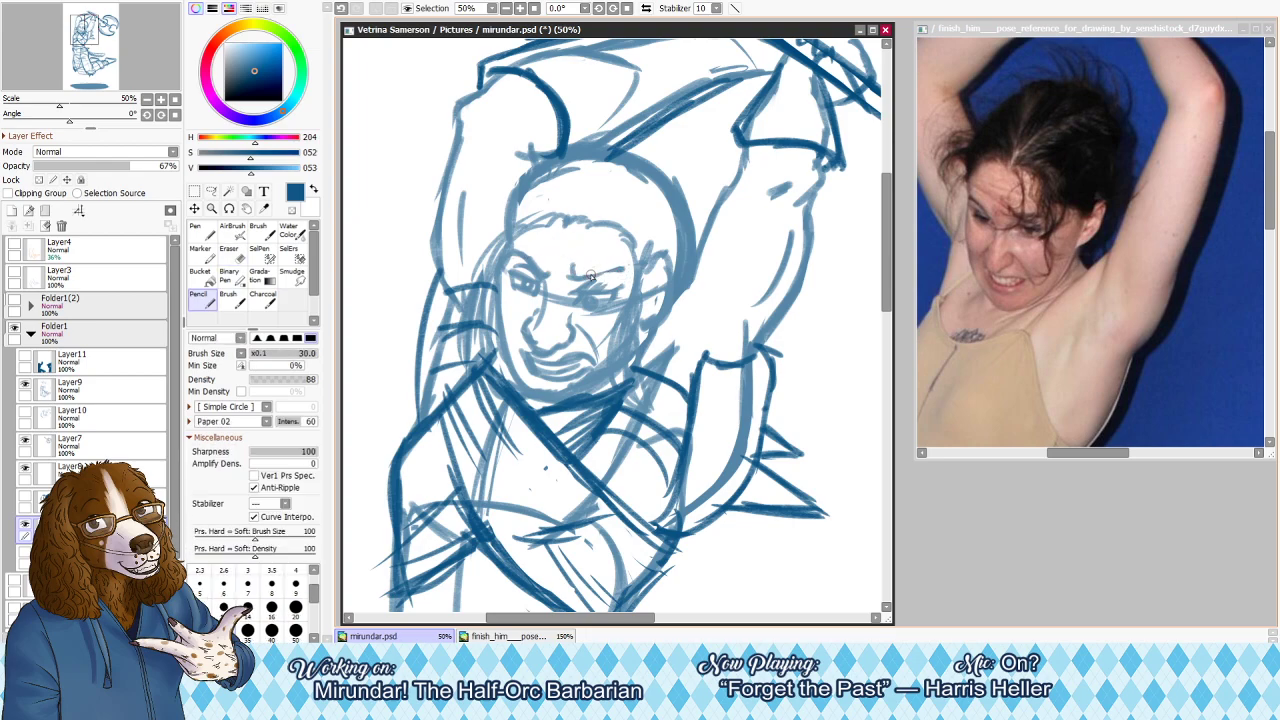
# Strengthen the right-hand brow and sketch a taller skull contour over the top and back of the head
pyautogui.moveTo(587, 279); pyautogui.dragTo(637, 292)
pyautogui.moveTo(572, 217)
pyautogui.mouseDown()
pyautogui.moveTo(612, 164)
pyautogui.moveTo(587, 180)
pyautogui.mouseUp()
pyautogui.moveTo(530, 230); pyautogui.dragTo(602, 164)
pyautogui.hotkey('ctrl', 'z')
pyautogui.moveTo(517, 221)
pyautogui.mouseDown()
pyautogui.moveTo(639, 151)
pyautogui.moveTo(538, 174)
pyautogui.moveTo(653, 151)
pyautogui.mouseUp()
pyautogui.moveTo(576, 145)
pyautogui.mouseDown()
pyautogui.moveTo(654, 155)
pyautogui.moveTo(690, 212)
pyautogui.mouseUp()
pyautogui.hotkey('ctrl', 'z')
pyautogui.moveTo(620, 146); pyautogui.dragTo(695, 234)
pyautogui.moveTo(640, 142); pyautogui.dragTo(694, 264)
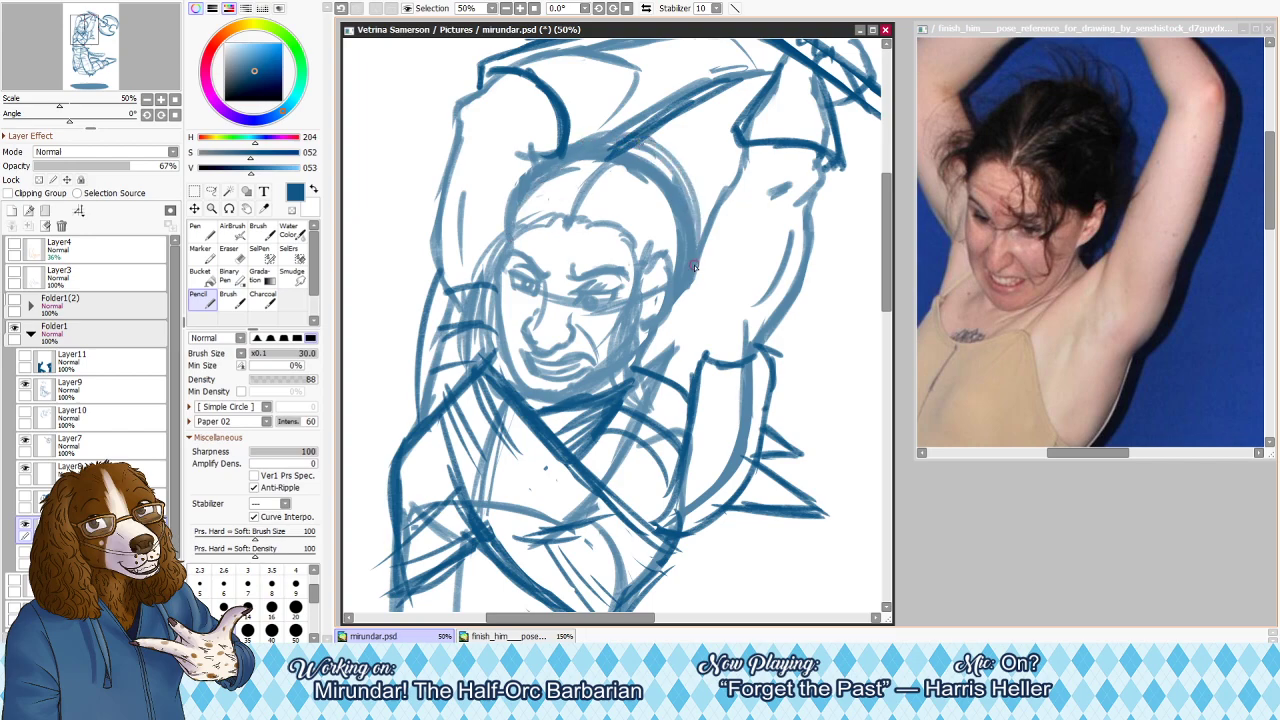
# Erase the old skull line with a larger eraser and redraw the top of the head
pyautogui.press('e')
pyautogui.press(']')
pyautogui.press(']')
pyautogui.press(']')
pyautogui.moveTo(535, 192)
pyautogui.mouseDown()
pyautogui.moveTo(650, 171)
pyautogui.moveTo(575, 159)
pyautogui.moveTo(663, 221)
pyautogui.moveTo(675, 205)
pyautogui.moveTo(646, 167)
pyautogui.moveTo(562, 200)
pyautogui.moveTo(574, 168)
pyautogui.moveTo(649, 200)
pyautogui.moveTo(520, 204)
pyautogui.moveTo(614, 230)
pyautogui.moveTo(527, 205)
pyautogui.moveTo(537, 193)
pyautogui.moveTo(595, 226)
pyautogui.moveTo(646, 154)
pyautogui.mouseUp()
pyautogui.press('n')
pyautogui.moveTo(560, 149); pyautogui.dragTo(681, 188)
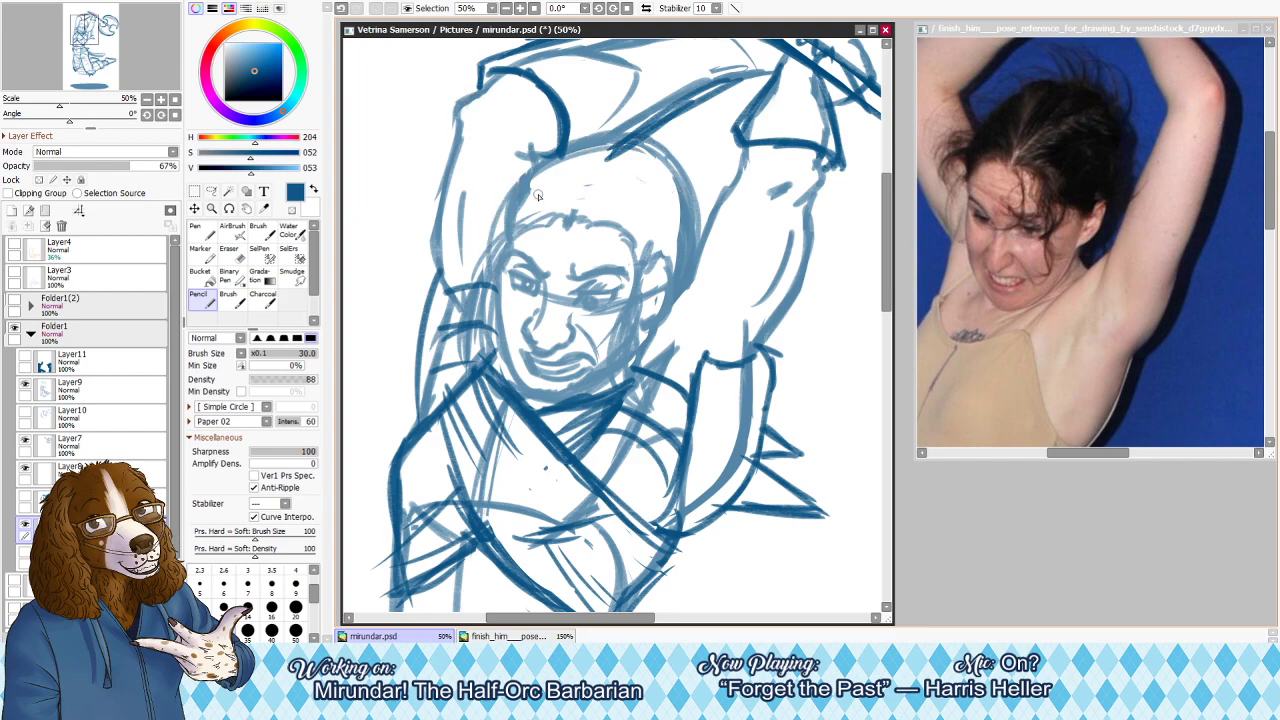
# Show the hair on Layer10 again and make it the active layer
pyautogui.hotkey('ctrl', '-')
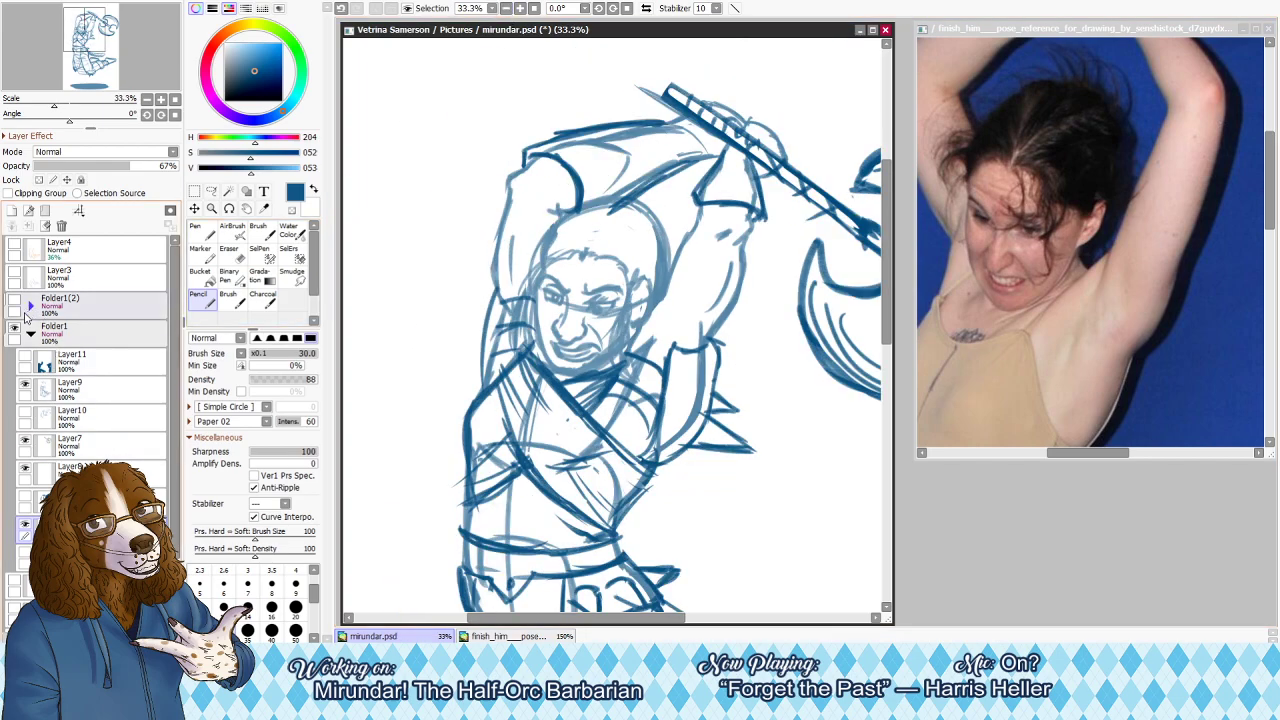
pyautogui.click(26, 414)
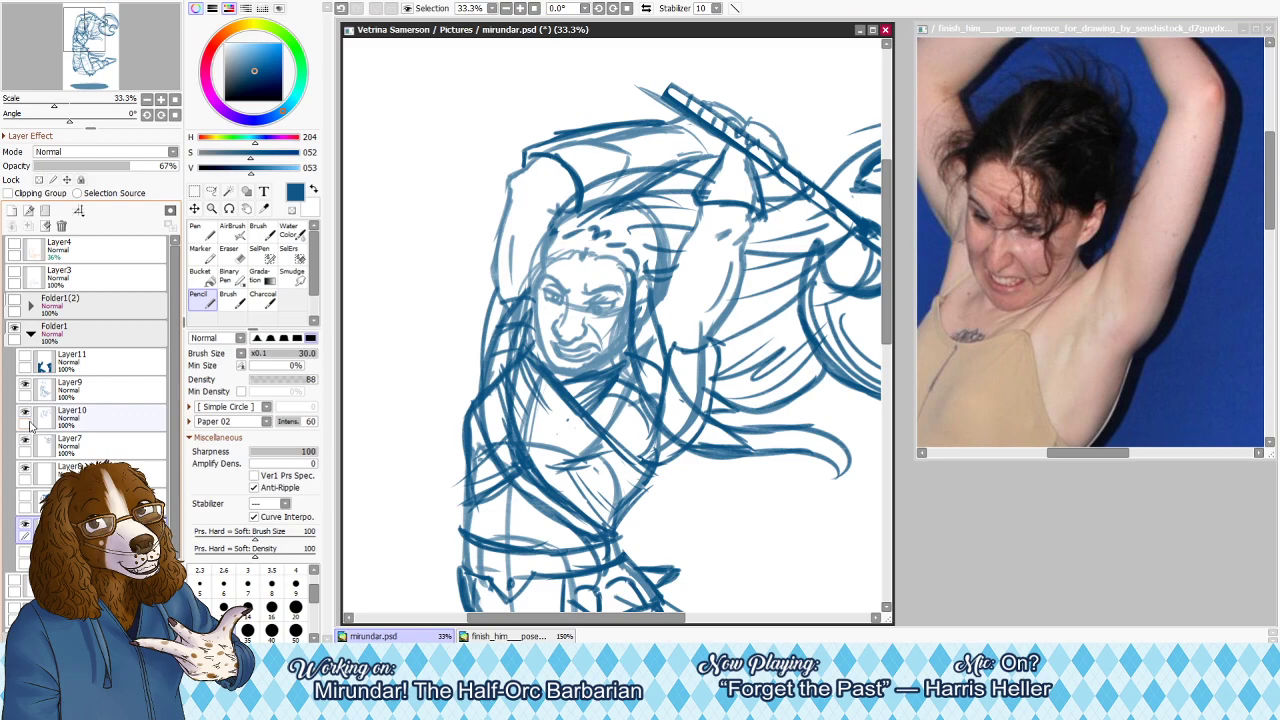
pyautogui.click(62, 424)
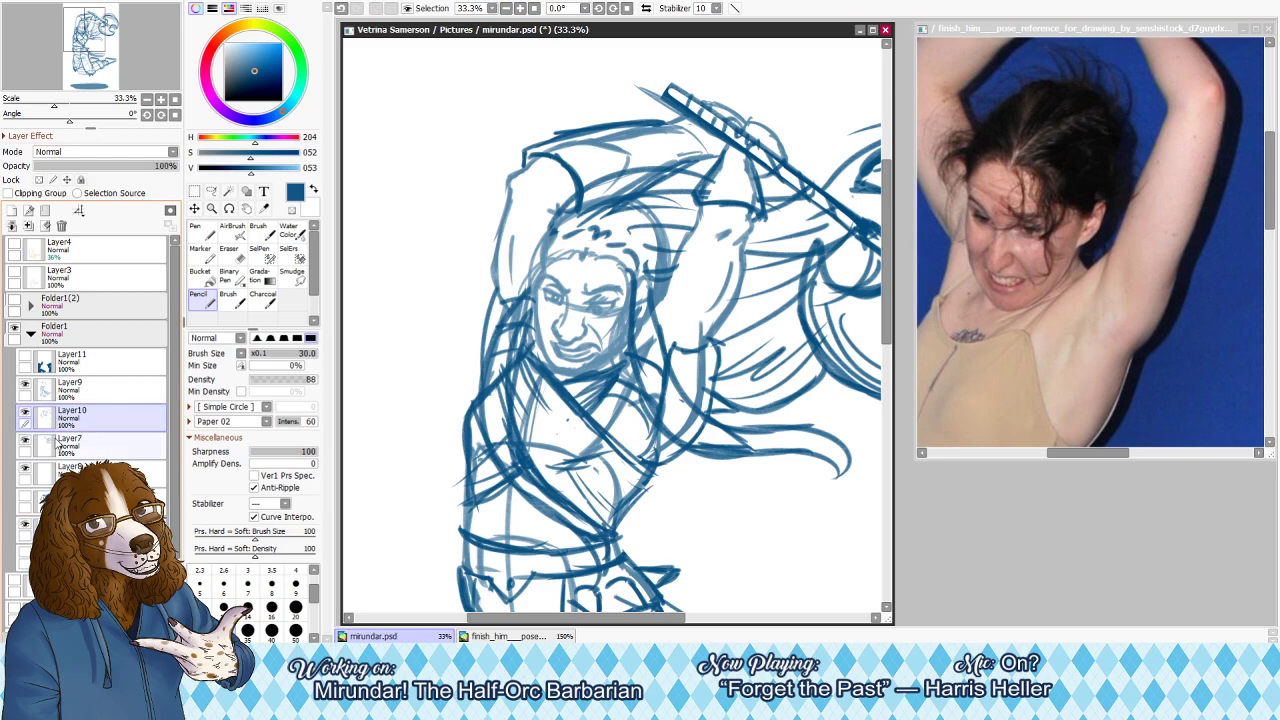
# Hide the redrawn face layer and show the original snarling face layer
pyautogui.moveTo(84, 36); pyautogui.dragTo(86, 36)
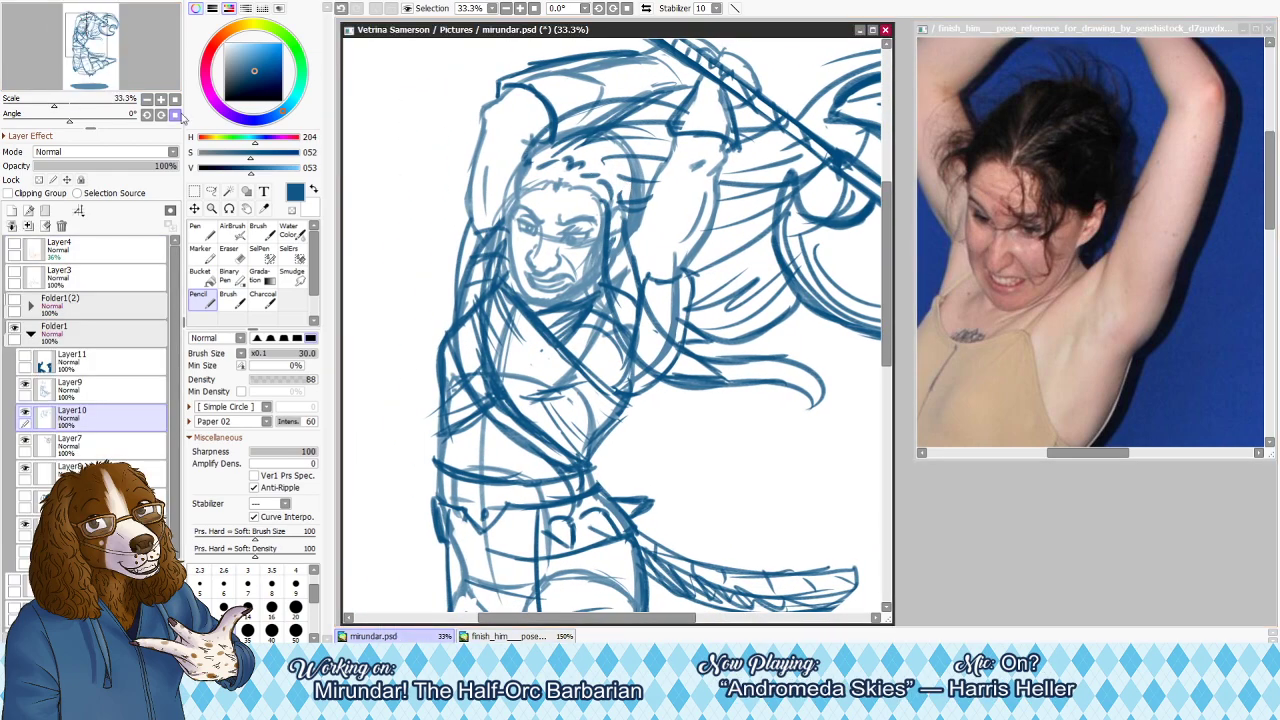
pyautogui.click(25, 530)
pyautogui.click(26, 561)
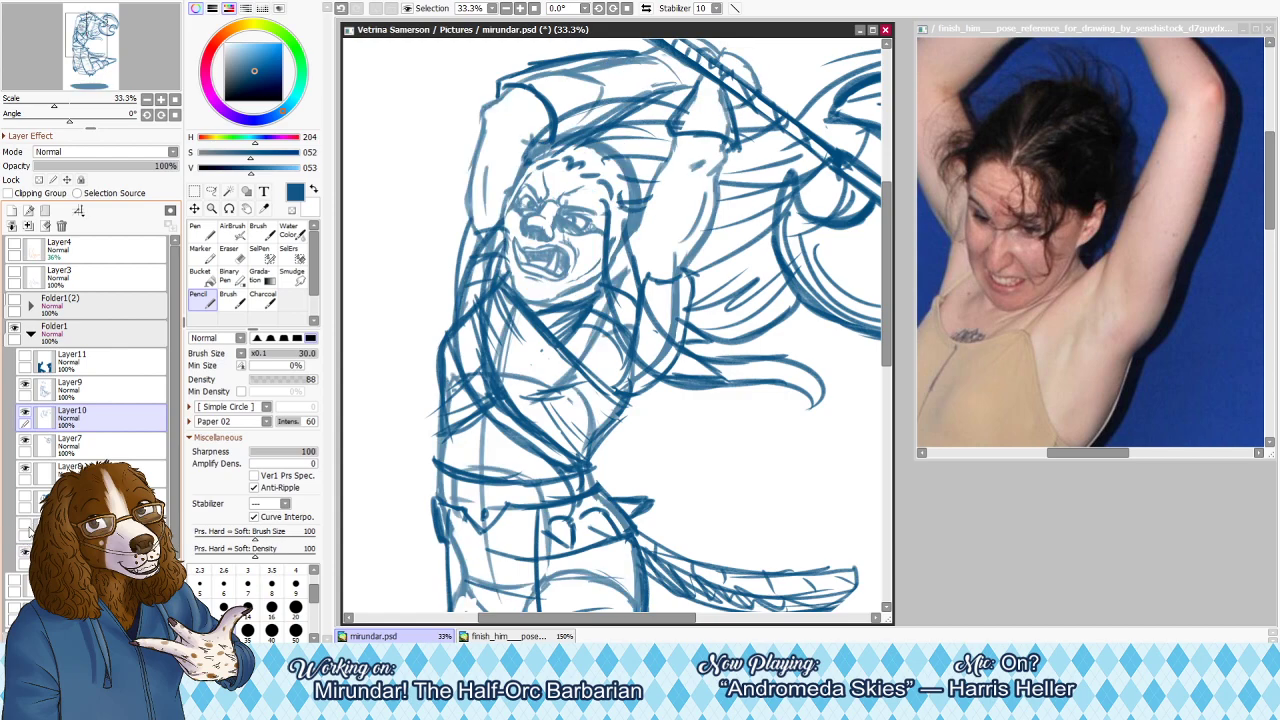
# Show the redrawn face layer instead of the snarling one and make it active with a size 25 pencil
pyautogui.click(26, 529)
pyautogui.click(26, 557)
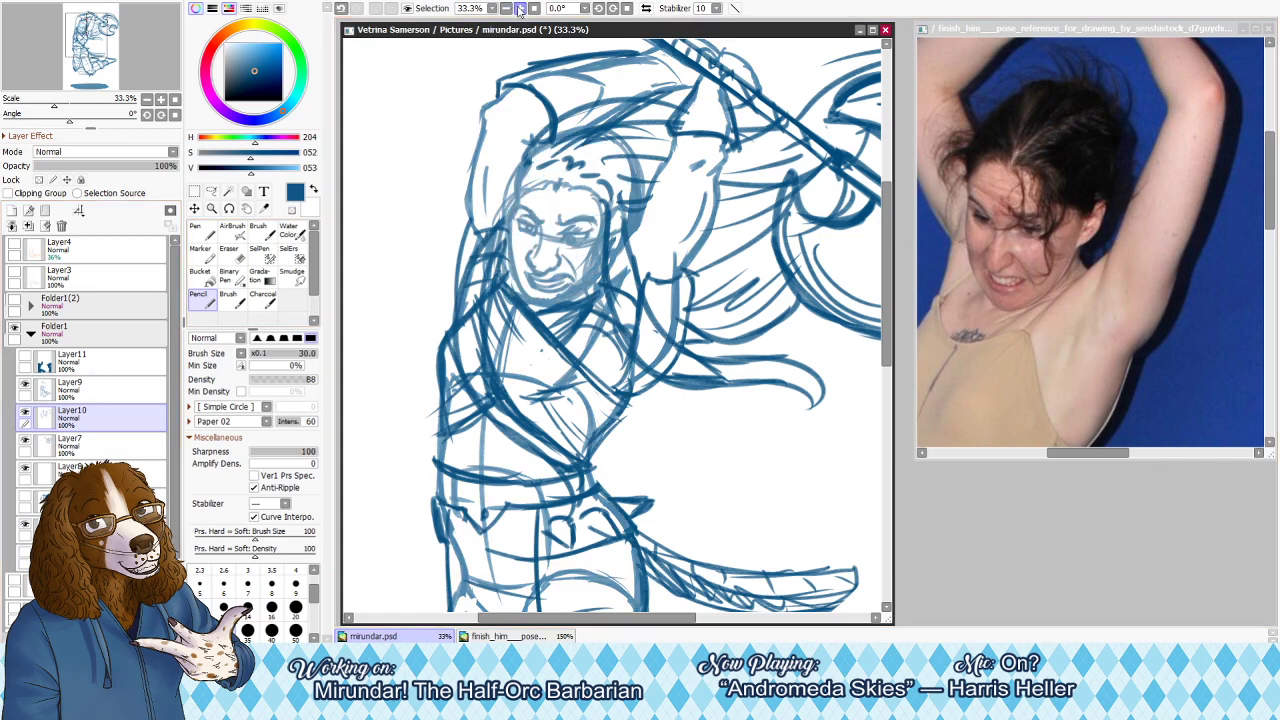
pyautogui.click(519, 8)
pyautogui.click(519, 8)
pyautogui.hotkey('ctrl', 'z')
pyautogui.click(100, 558)
pyautogui.press('[')
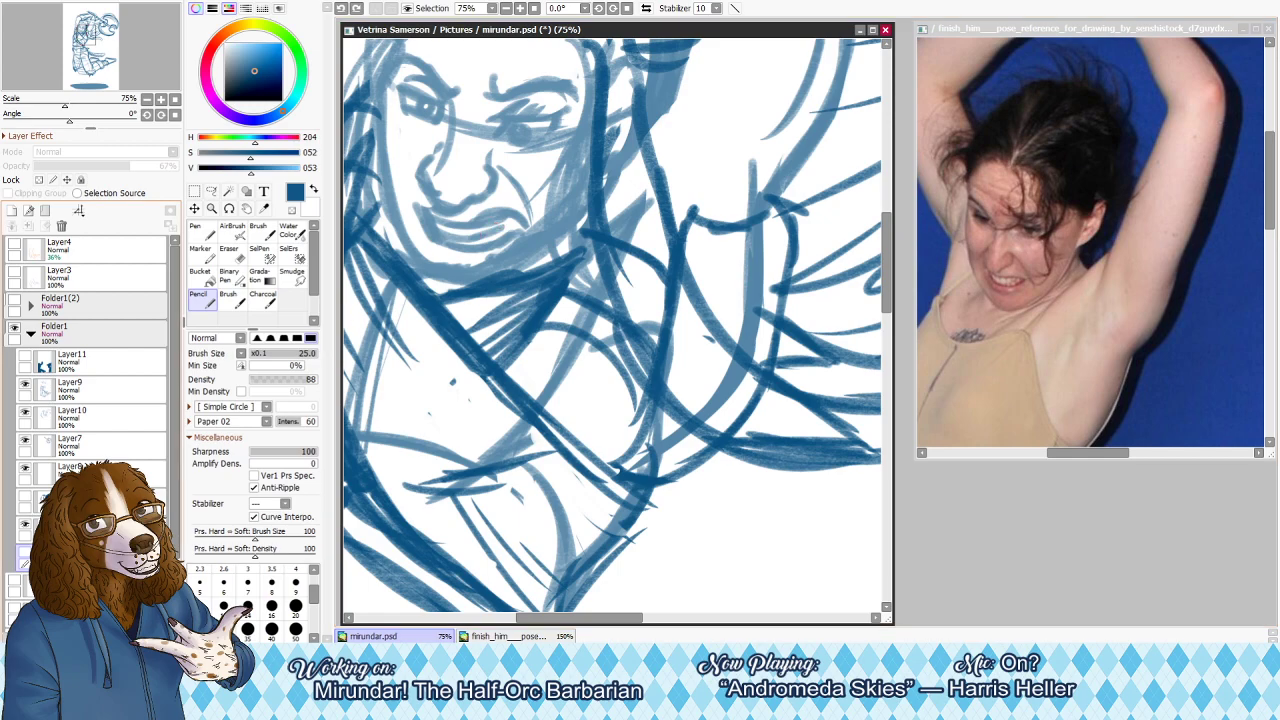
pyautogui.click(100, 530)
# Sketch tusks at the corners of the mouth and rework the lower lip, cleaning up with a size 16 eraser
pyautogui.moveTo(498, 197)
pyautogui.mouseDown()
pyautogui.moveTo(500, 230)
pyautogui.moveTo(510, 223)
pyautogui.mouseUp()
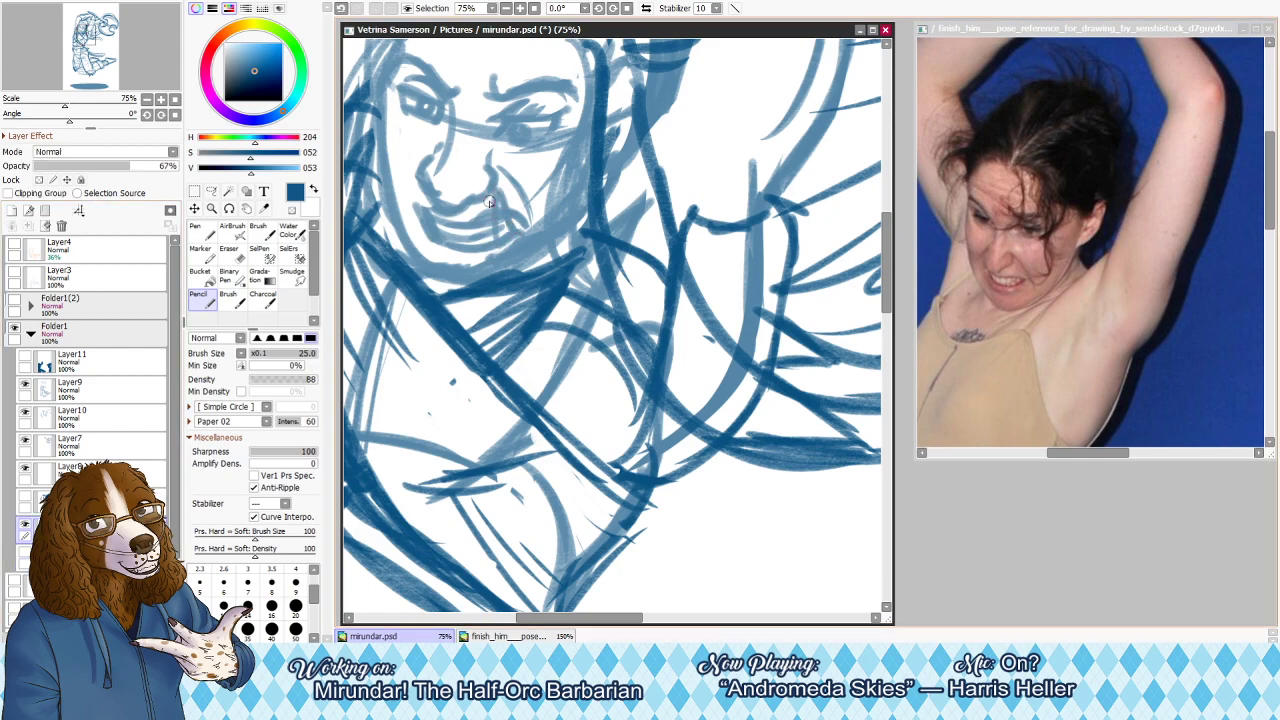
pyautogui.moveTo(420, 203)
pyautogui.mouseDown()
pyautogui.moveTo(424, 220)
pyautogui.moveTo(428, 208)
pyautogui.mouseUp()
pyautogui.hotkey('ctrl', 'z')
pyautogui.press('e')
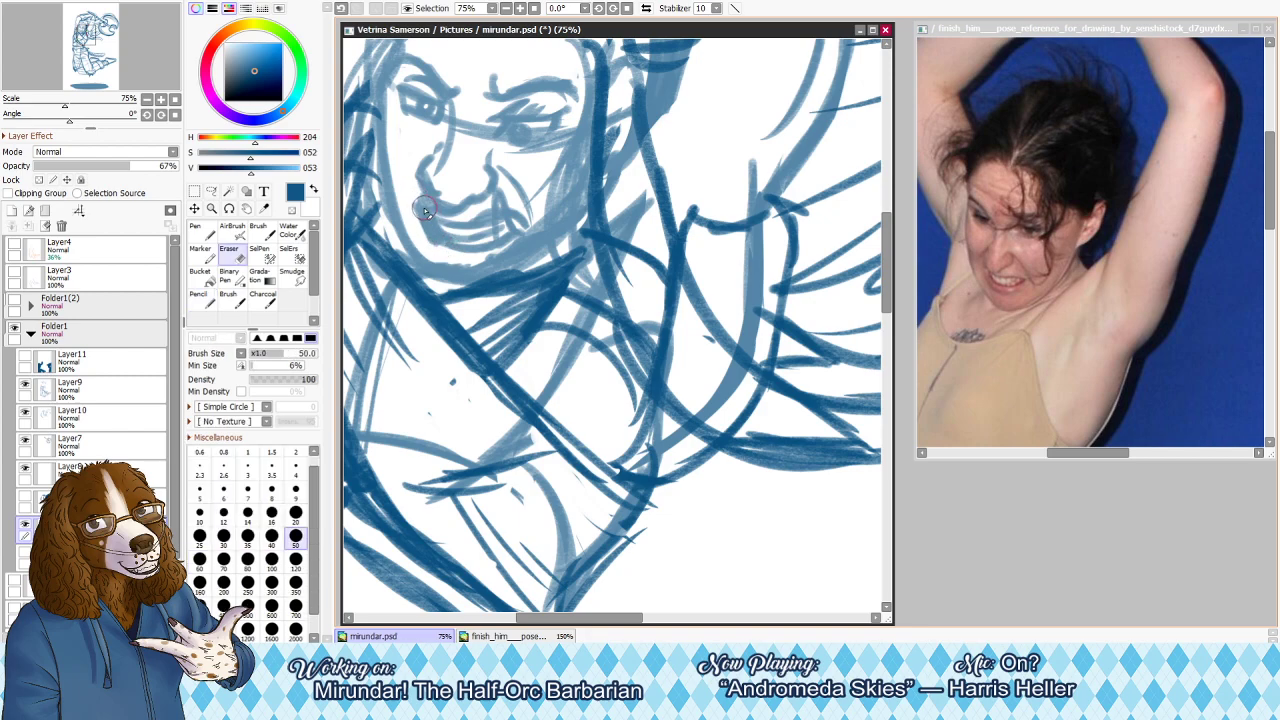
pyautogui.press('[')
pyautogui.press('[')
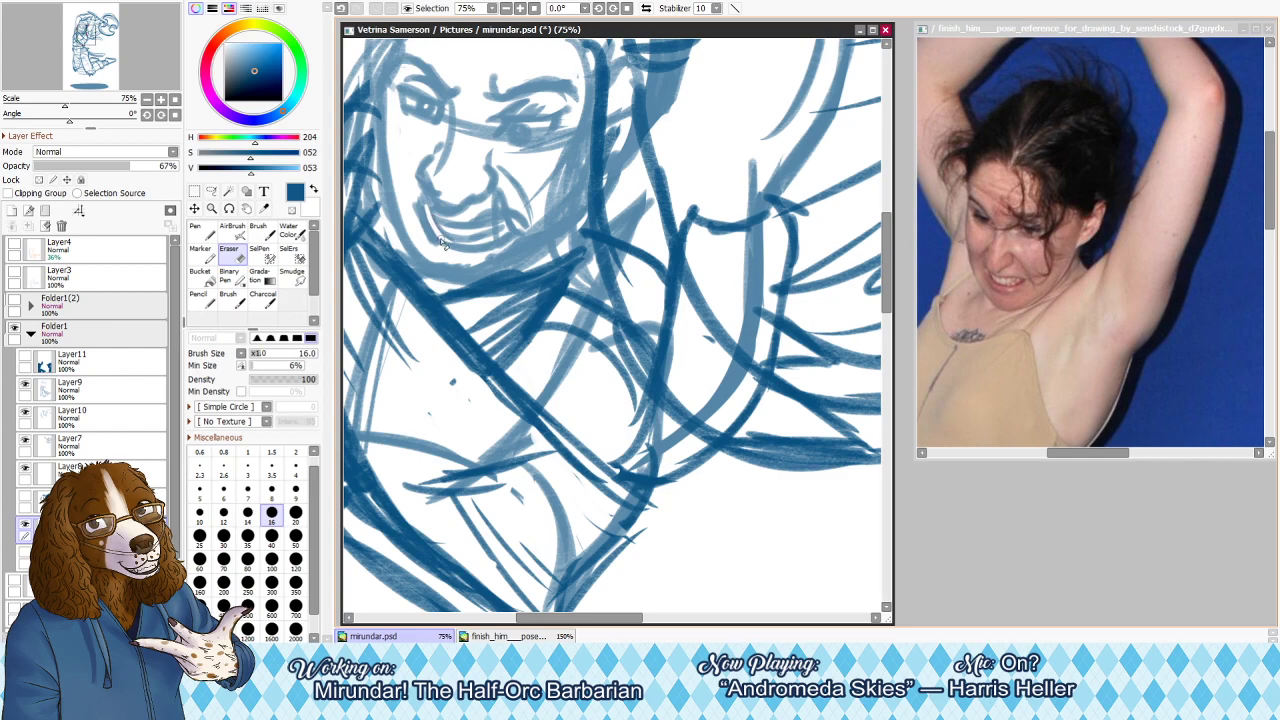
pyautogui.press('n')
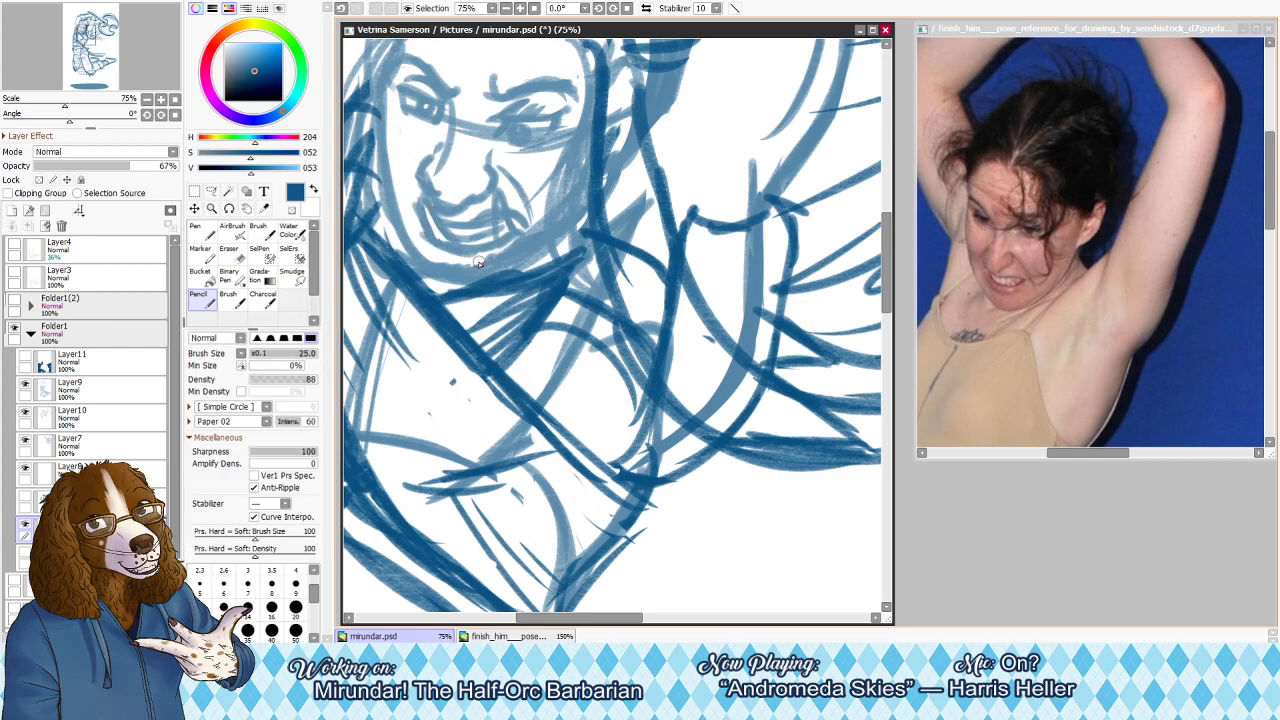
pyautogui.moveTo(425, 236); pyautogui.dragTo(502, 248)
# Clean up the jaw of the redrawn face with a size 35 eraser and return to the pencil
pyautogui.click(506, 8)
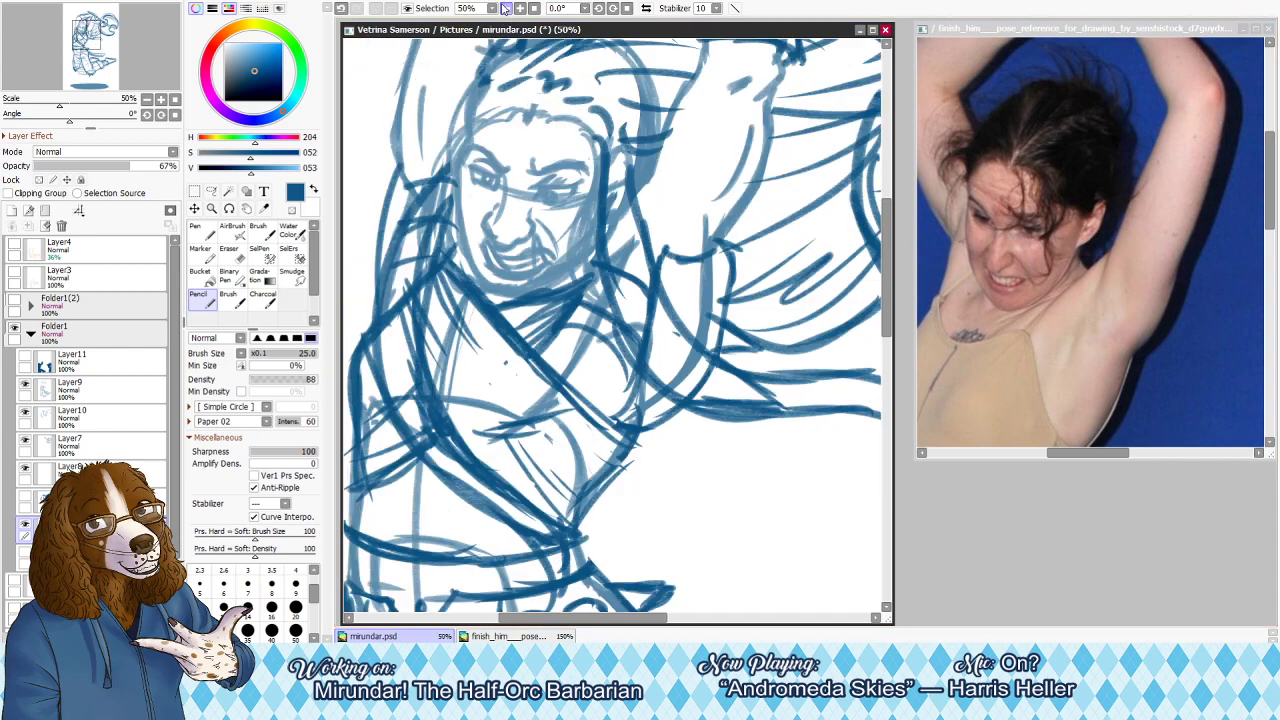
pyautogui.click(506, 8)
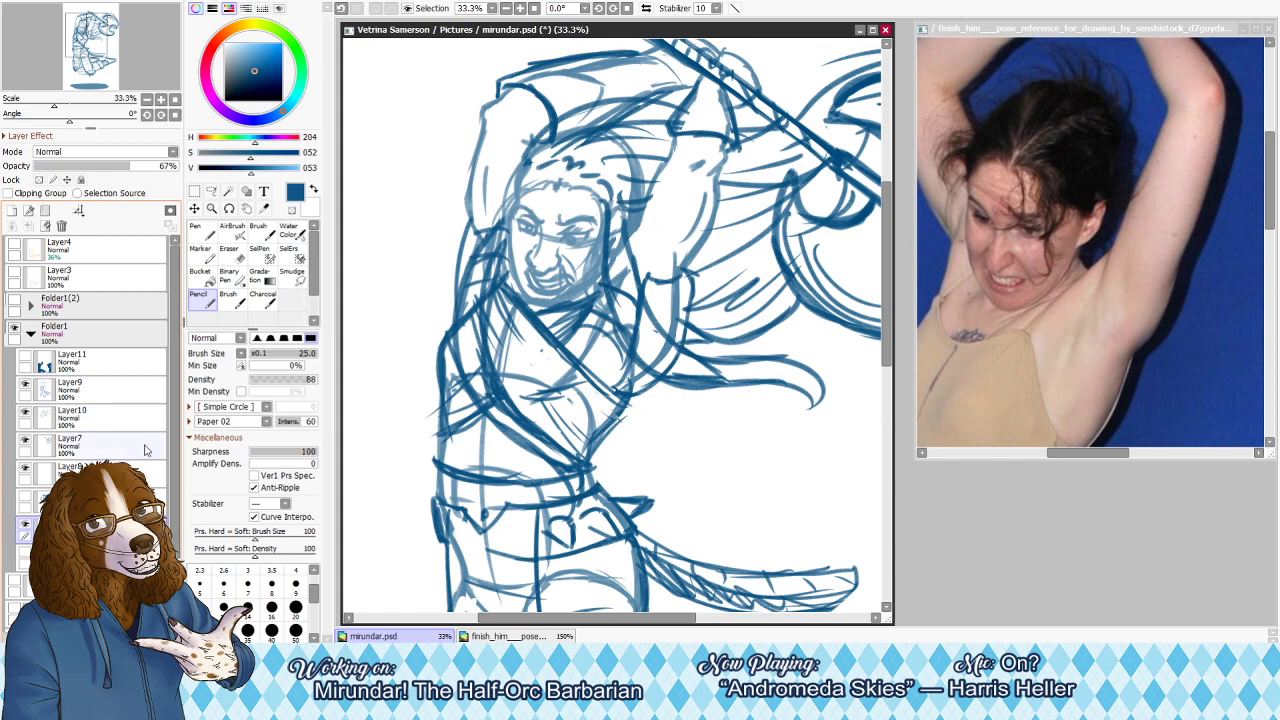
pyautogui.press('e')
pyautogui.press(']')
pyautogui.press(']')
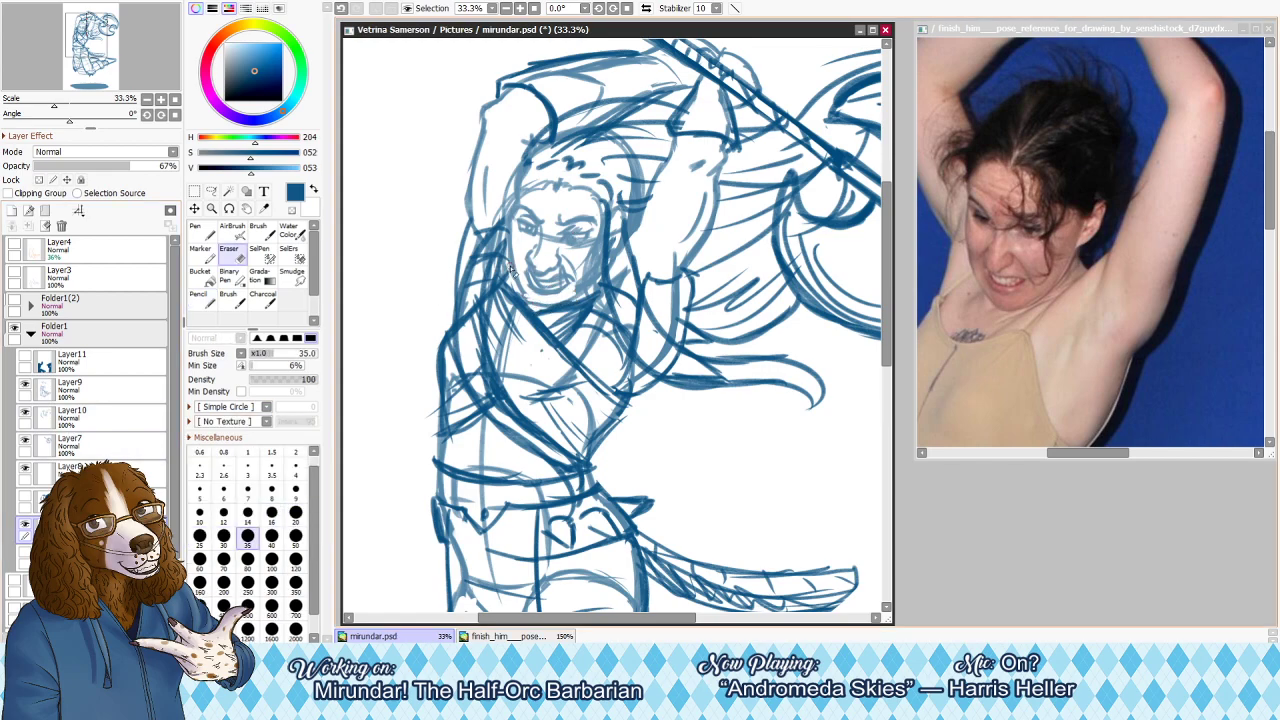
pyautogui.press('b')
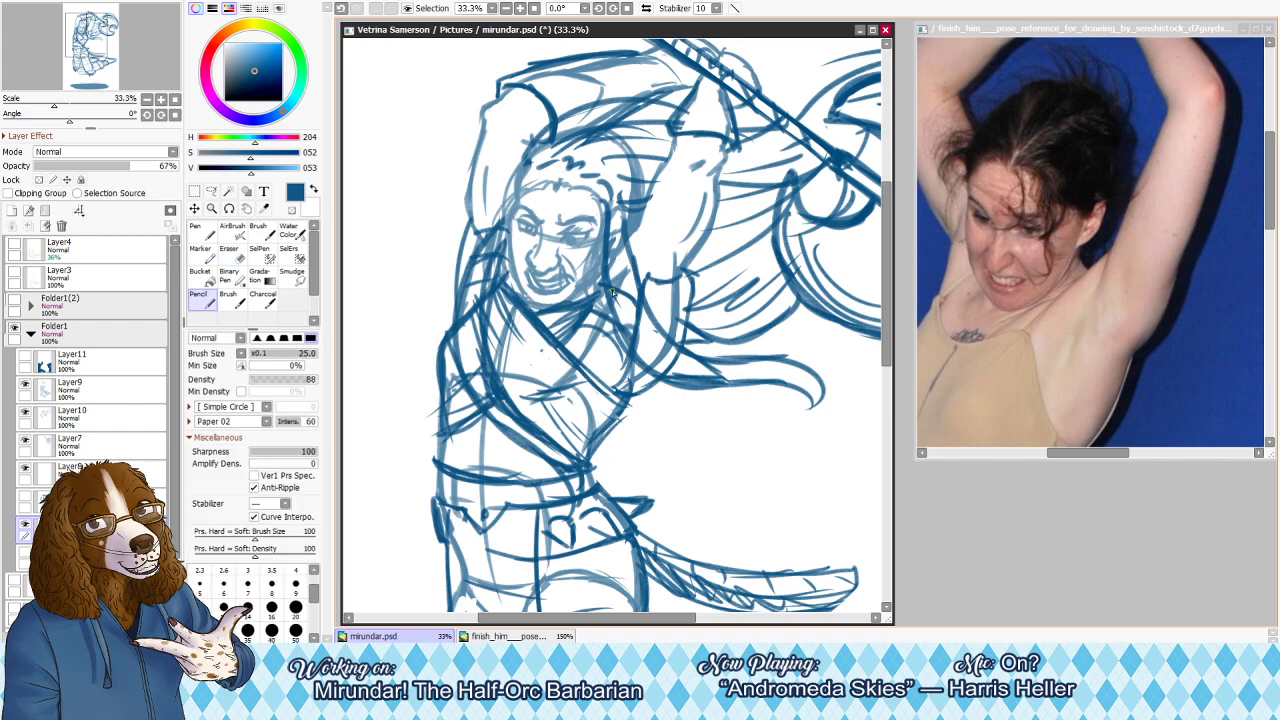
# Compare the snarling face with the redrawn one by switching the visibility of their layers
pyautogui.click(72, 558)
pyautogui.click(25, 552)
pyautogui.click(25, 526)
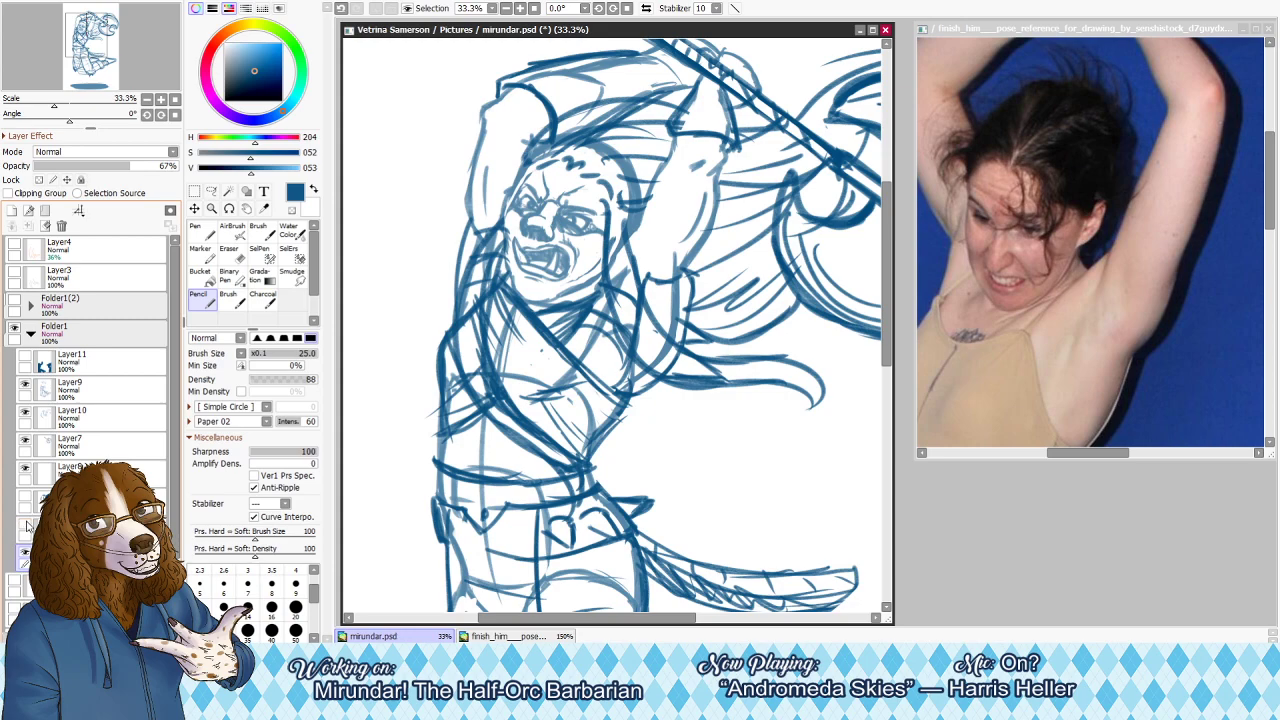
pyautogui.click(27, 527)
pyautogui.click(26, 528)
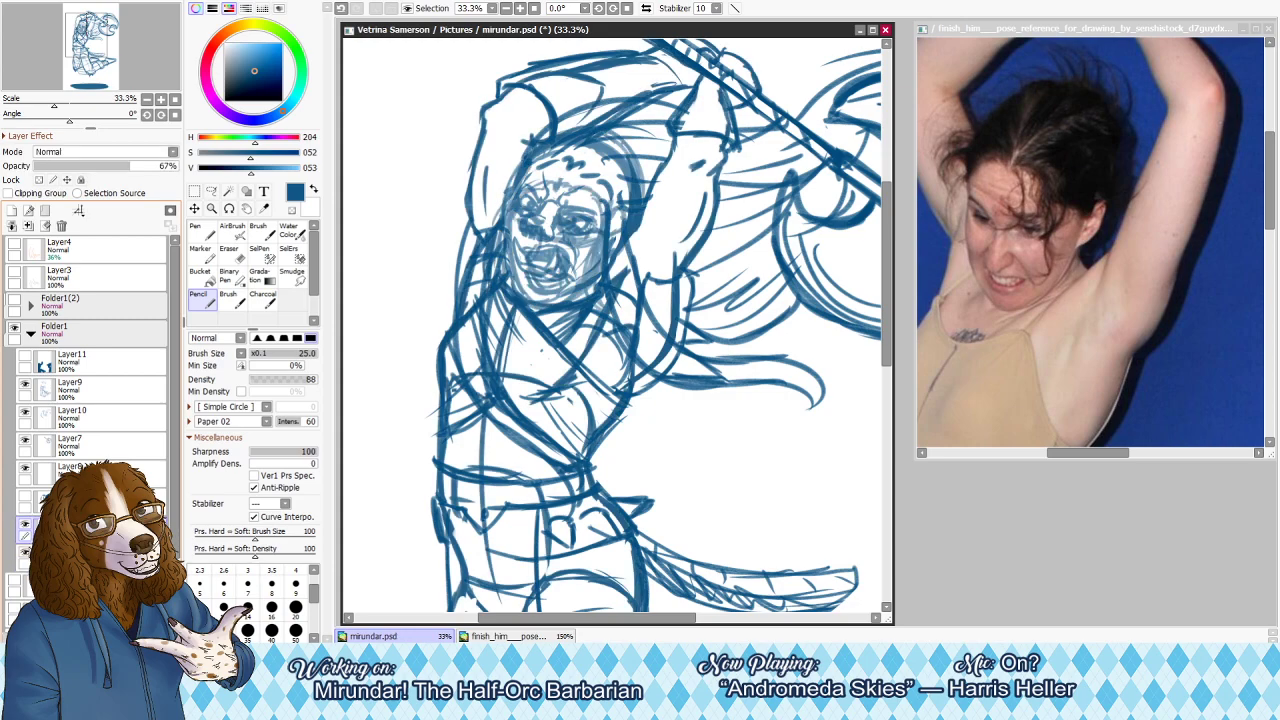
pyautogui.click(26, 528)
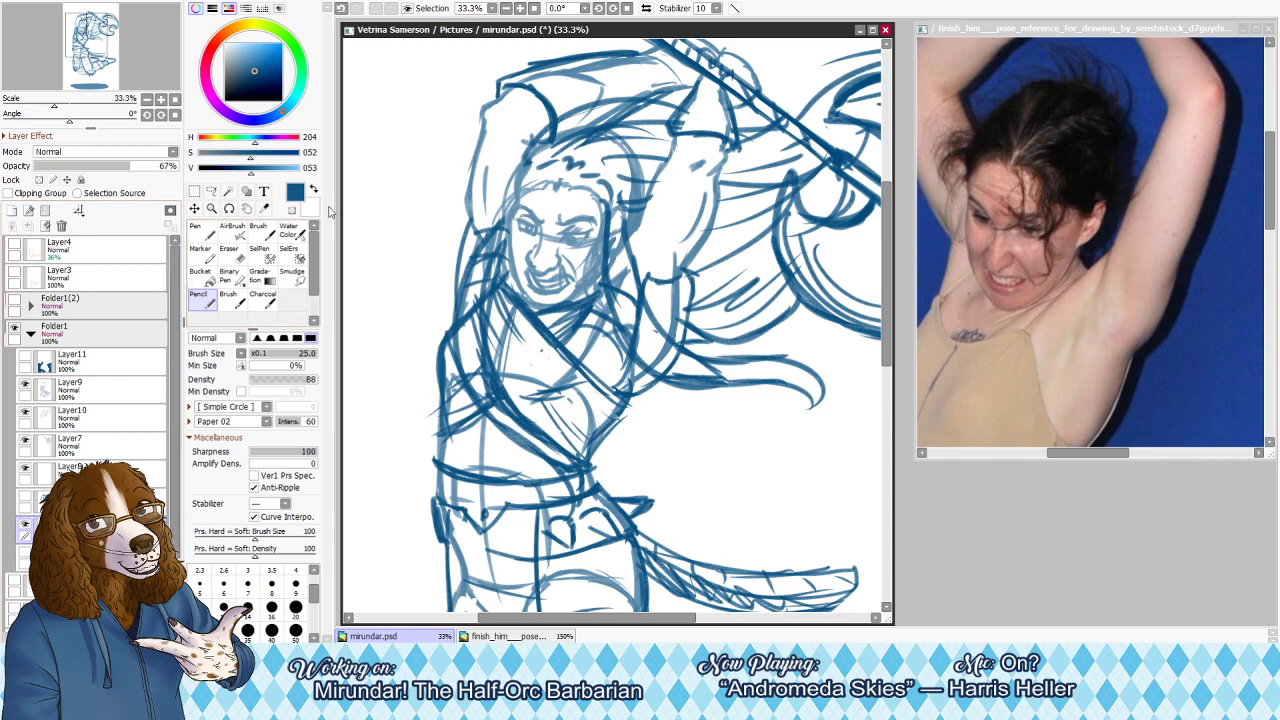
# Show the original snarling face layer and hide the redrawn face layer
pyautogui.hotkey('ctrl', '-')
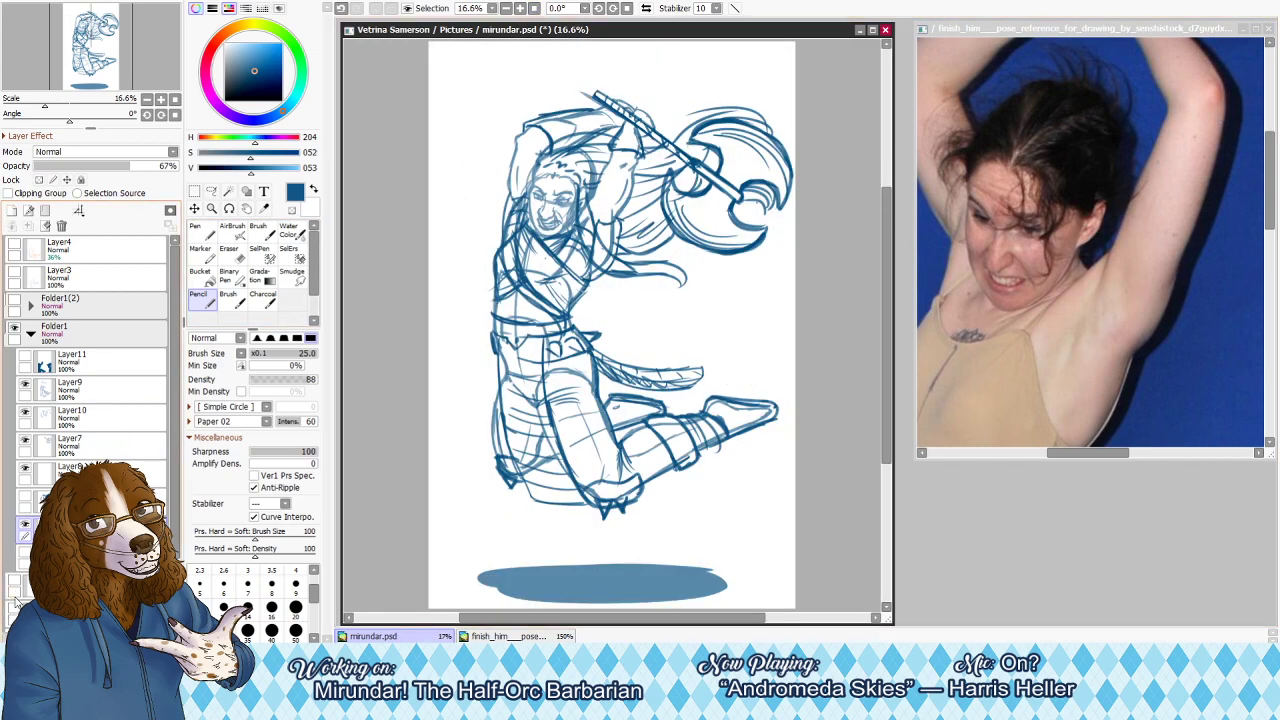
pyautogui.click(26, 556)
pyautogui.click(26, 528)
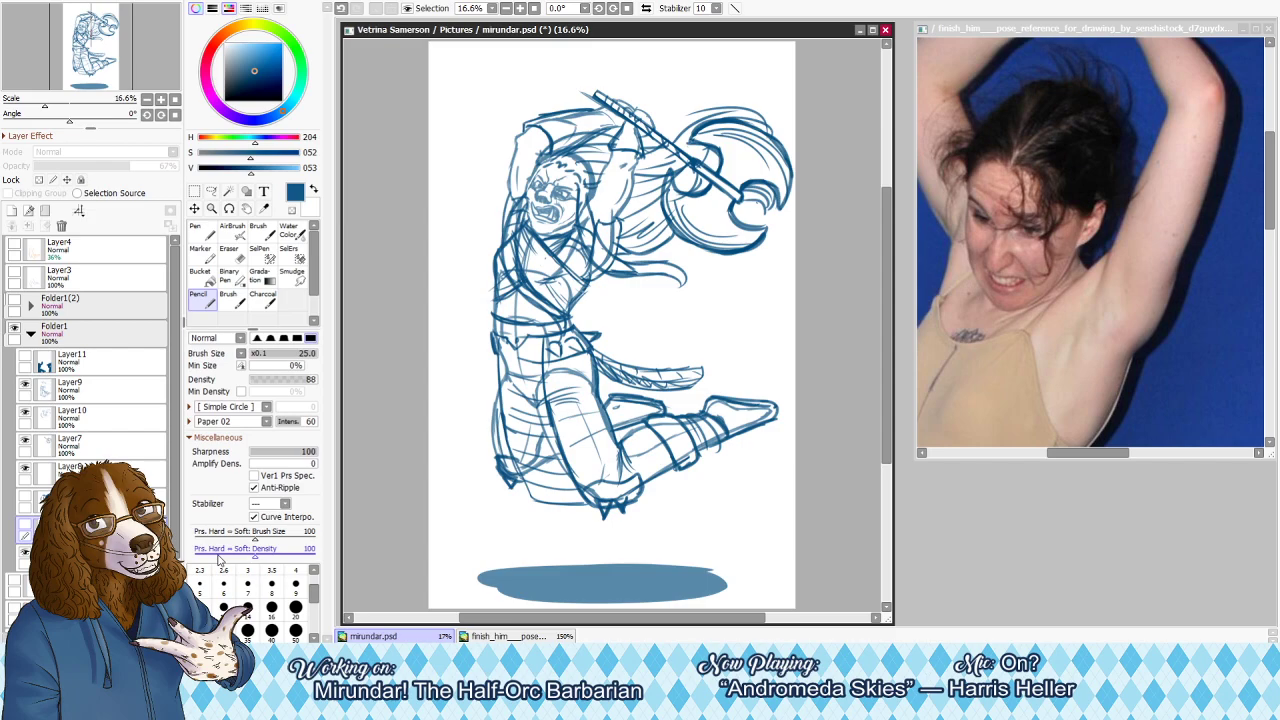
# View the whole reference photo at 50% zoom, check it mirrored, and return to the sketch with a size 20 pencil
pyautogui.click(1009, 361)
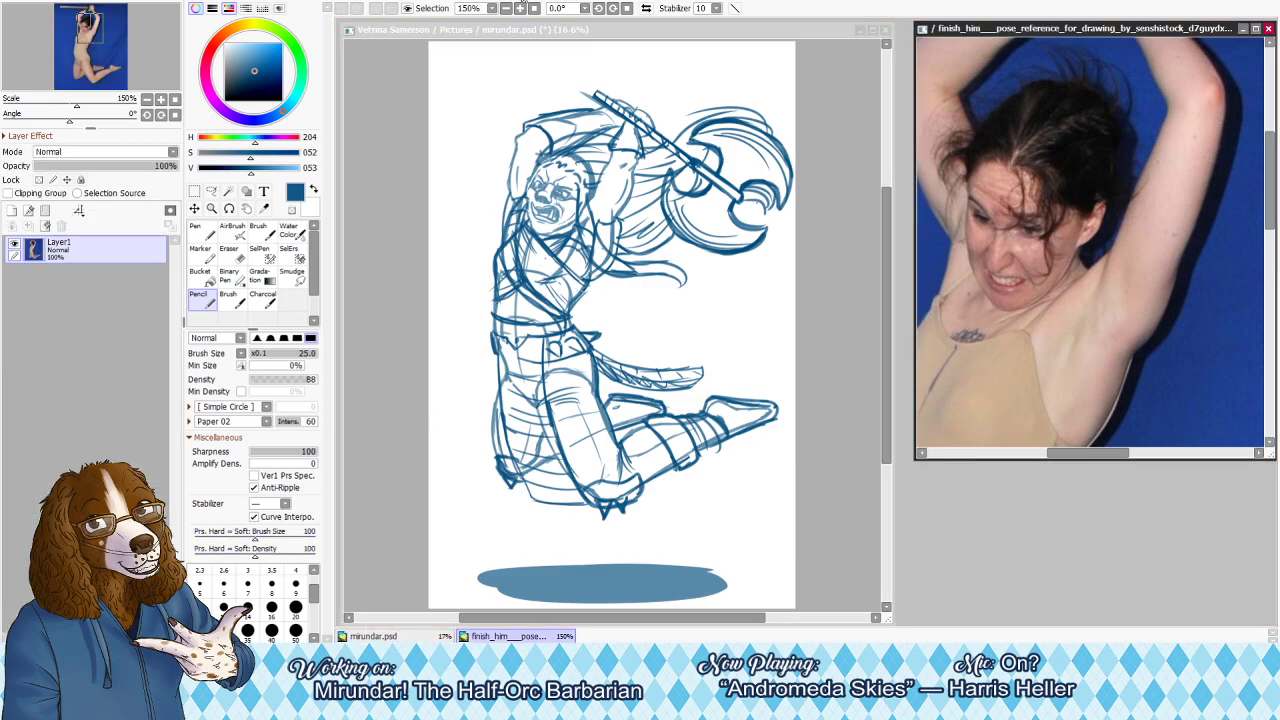
pyautogui.click(536, 8)
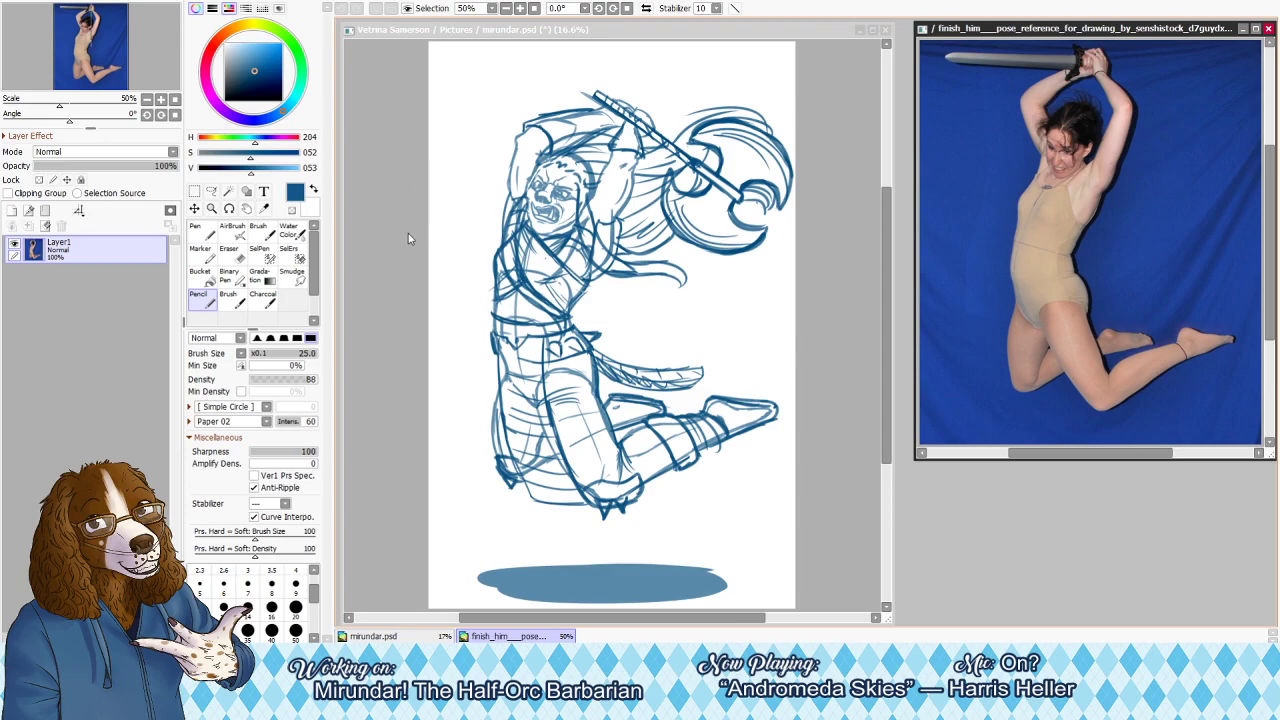
pyautogui.press('h')
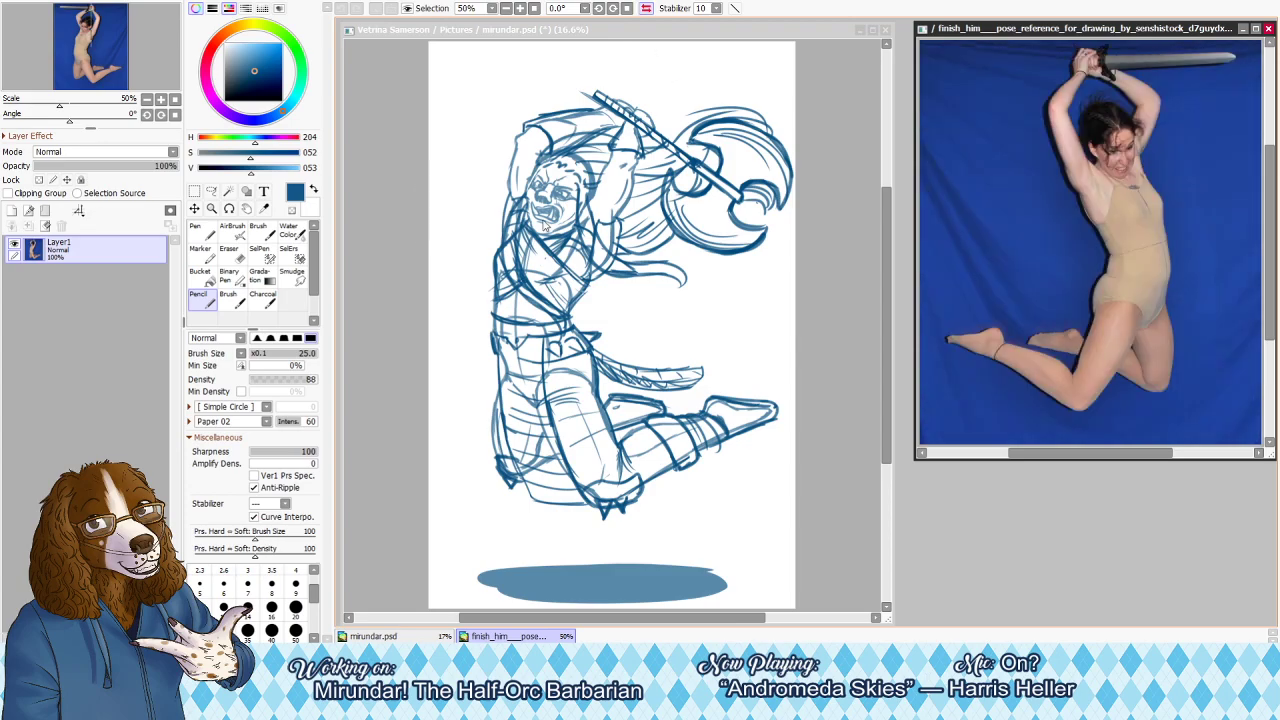
pyautogui.press('h')
pyautogui.press('[')
pyautogui.click(593, 127)
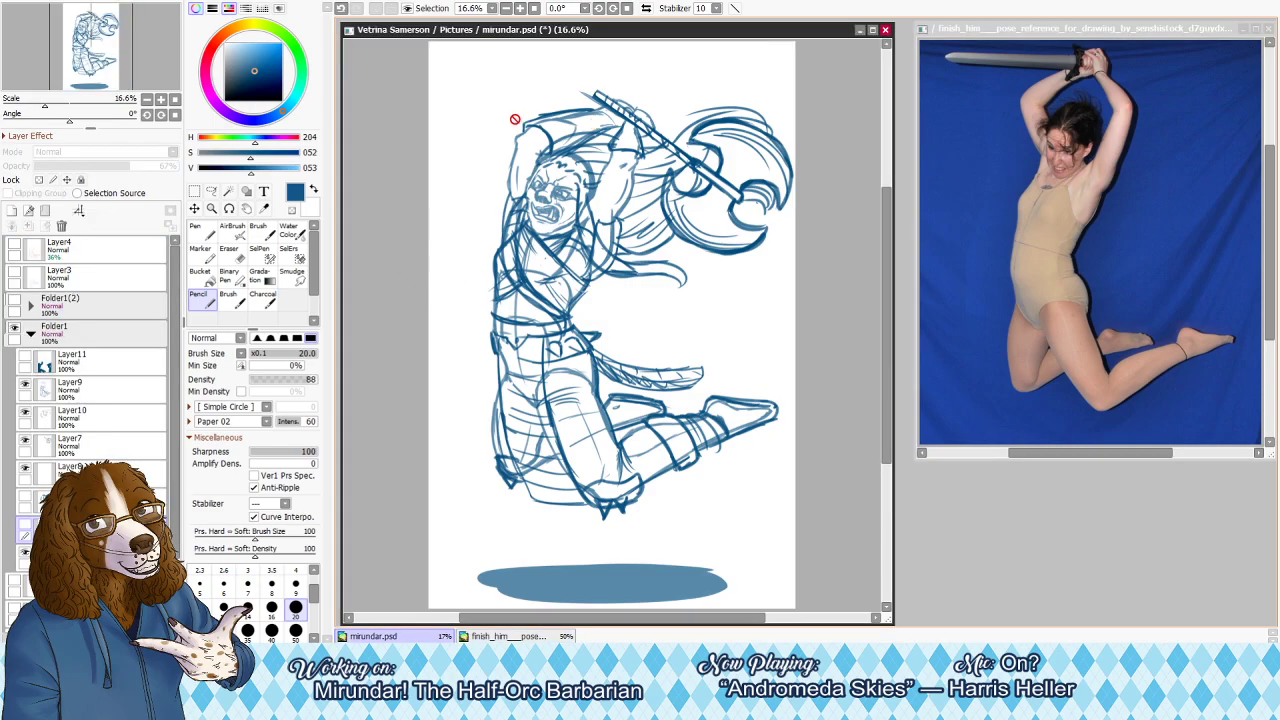
# Collapse Folder1 and lower its opacity to 31%
pyautogui.scroll(5, 517, 121)
pyautogui.scroll(-4, 525, 172)
pyautogui.scroll(1, 497, 202)
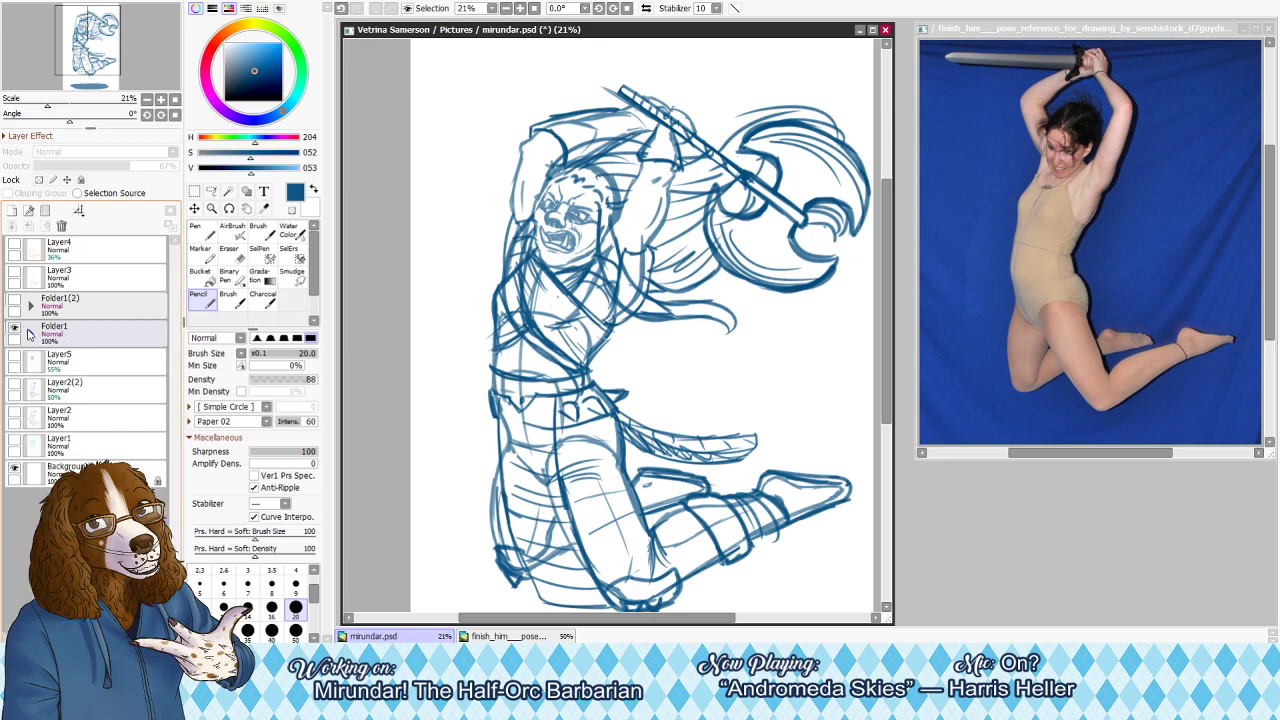
pyautogui.click(14, 330)
pyautogui.click(40, 338)
pyautogui.click(31, 334)
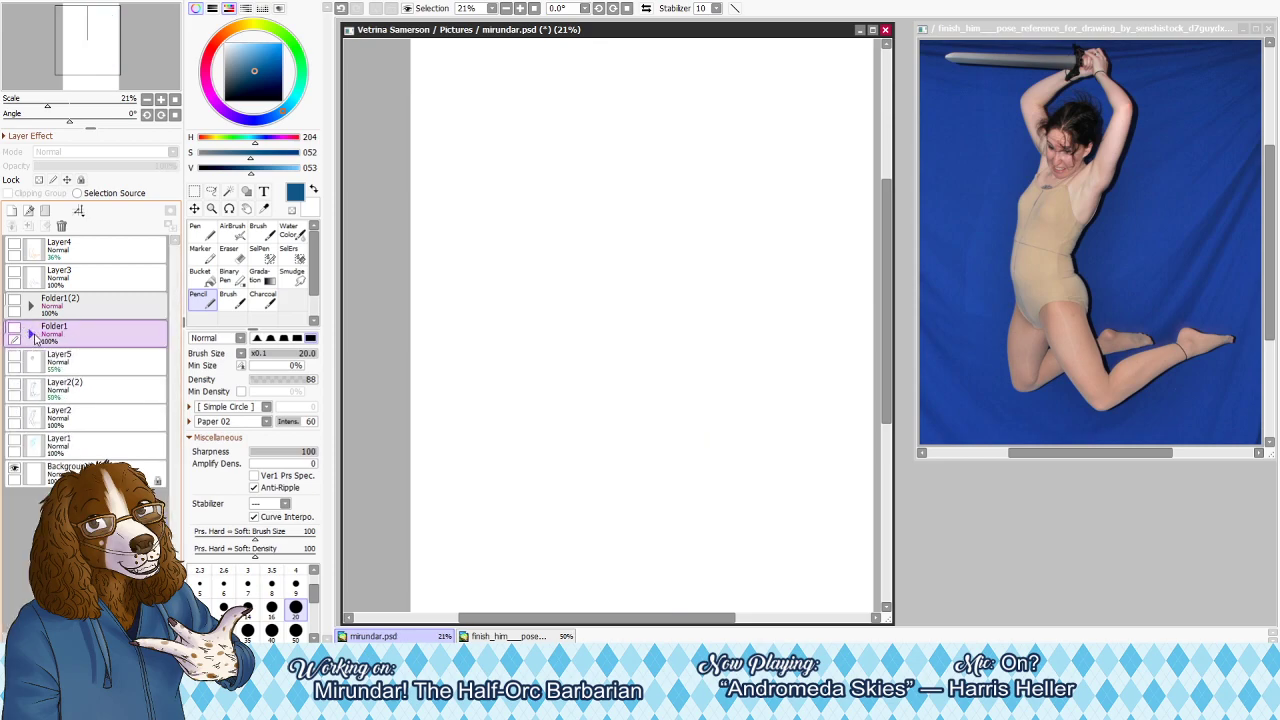
pyautogui.click(14, 328)
pyautogui.moveTo(110, 166); pyautogui.dragTo(70, 170)
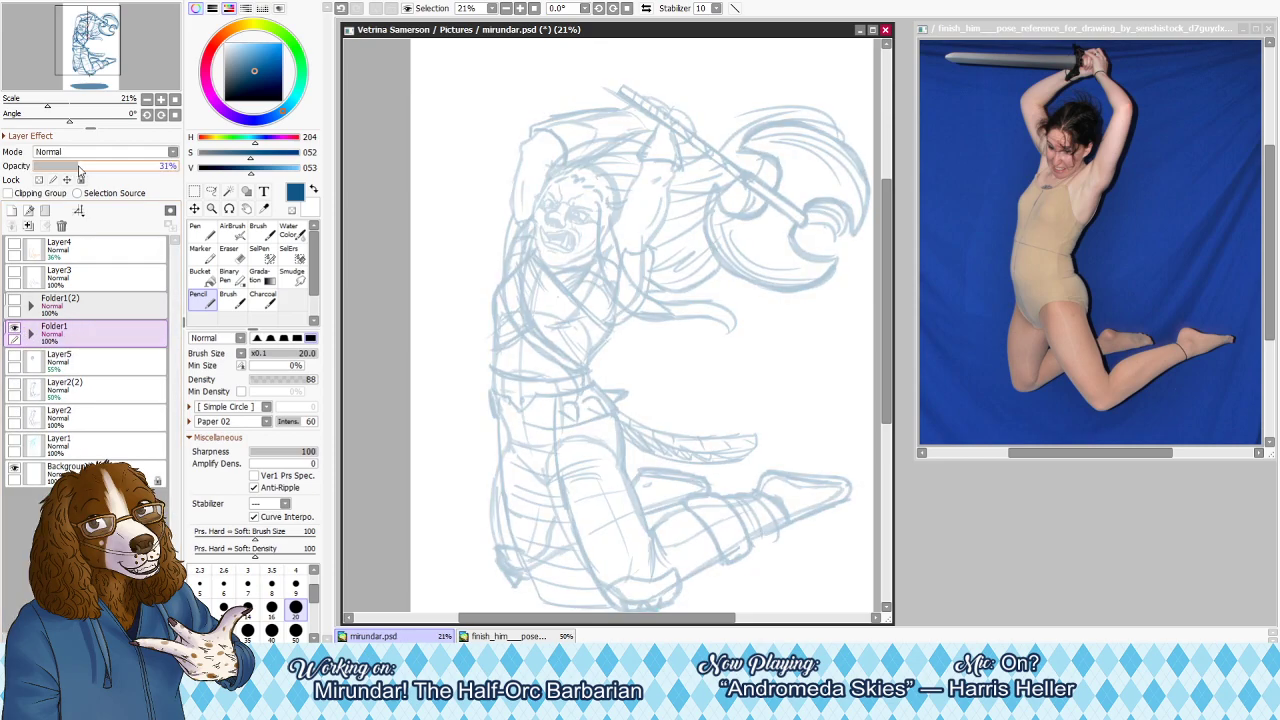
# Create a new folder above Folder1 and add an empty layer inside it
pyautogui.click(12, 210)
pyautogui.hotkey('ctrl', 'z')
pyautogui.click(45, 211)
pyautogui.click(12, 211)
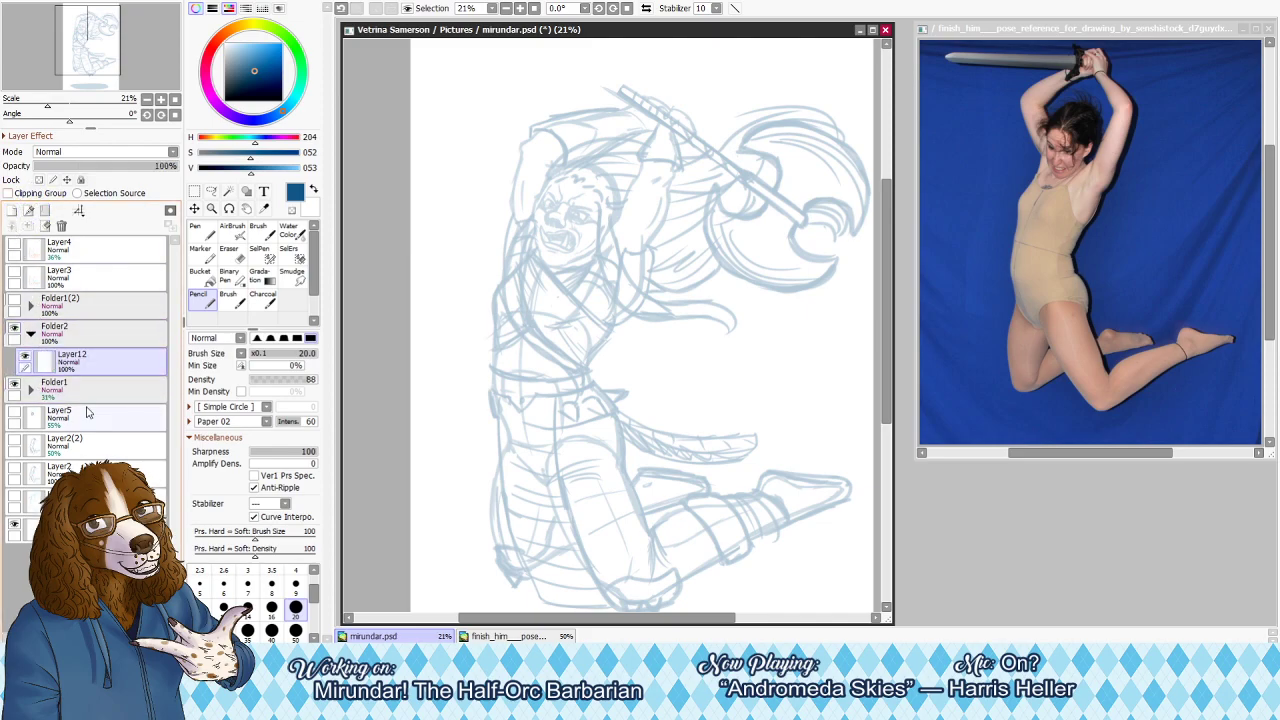
# Set the opacity of Folder1 to 39%
pyautogui.click(105, 388)
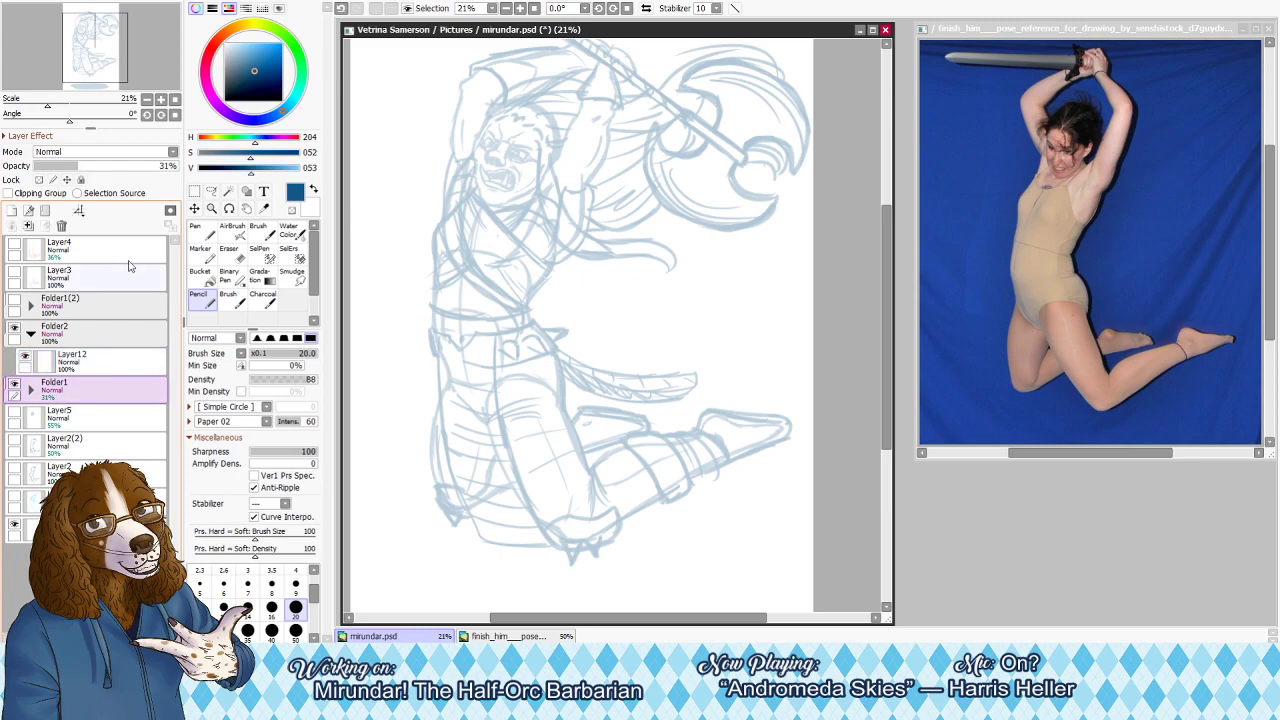
pyautogui.moveTo(130, 168); pyautogui.dragTo(92, 172)
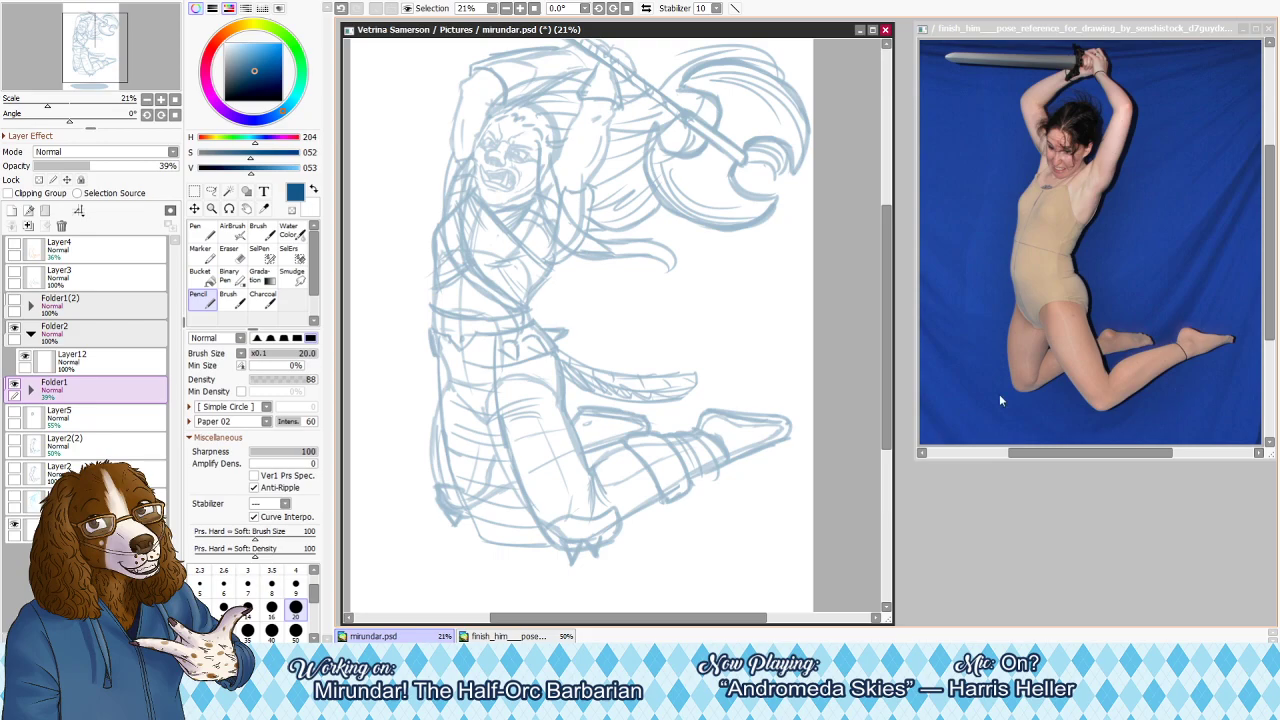
pyautogui.scroll(-1, 503, 305)
pyautogui.scroll(1, 567, 235)
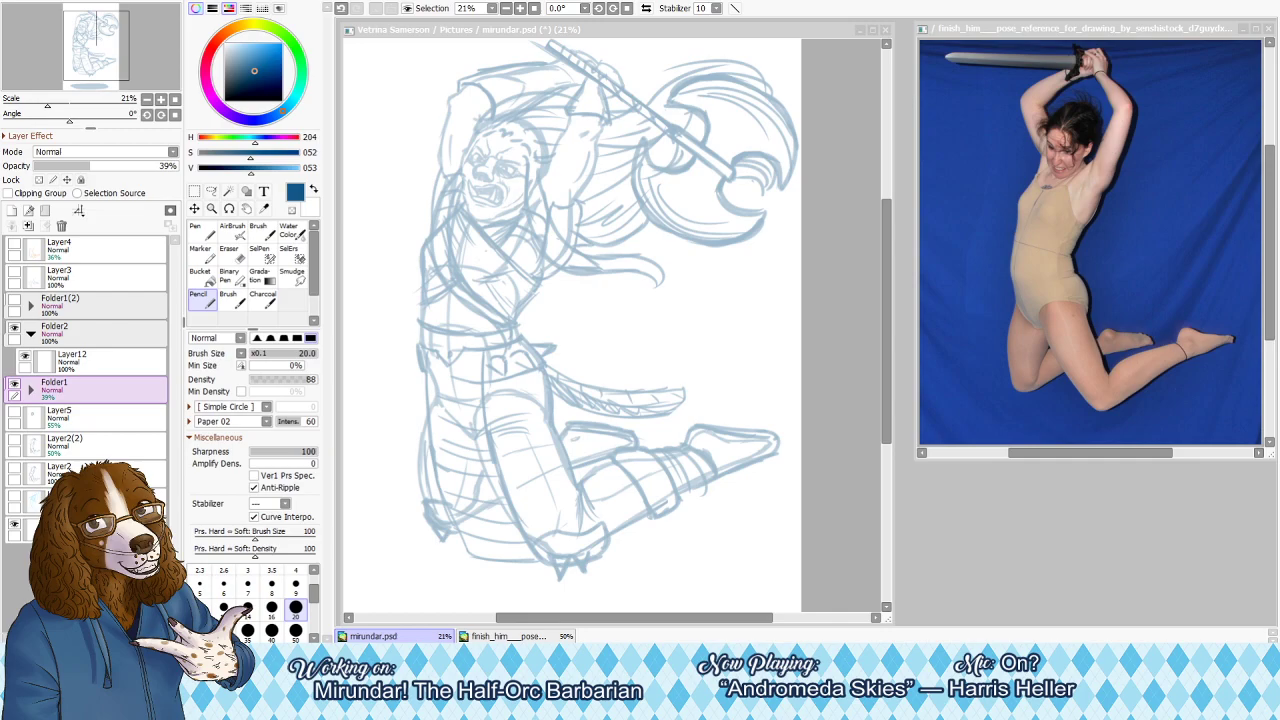
# Examine the earlier pose sketches on Layer2, Layer2(2) and Layer5 with Folder1 hidden, and restore the original layer visibility
pyautogui.click(21, 379)
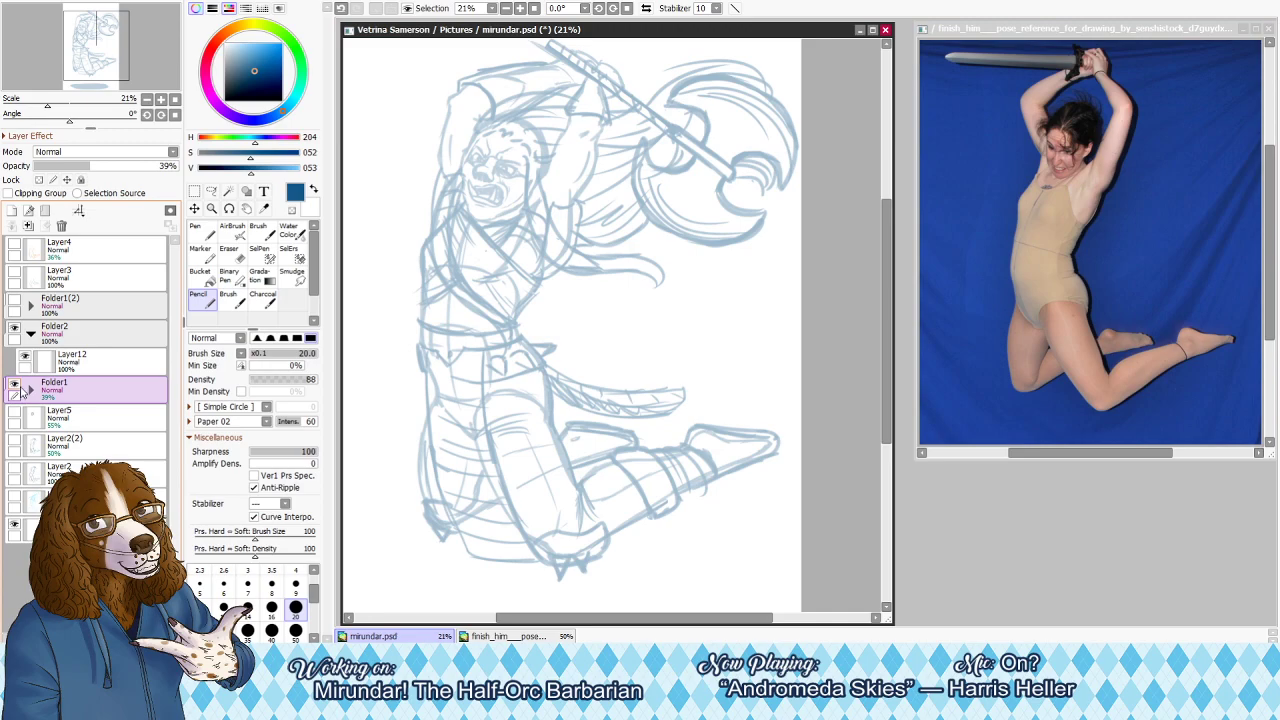
pyautogui.click(16, 388)
pyautogui.click(15, 500)
pyautogui.click(15, 500)
pyautogui.click(14, 470)
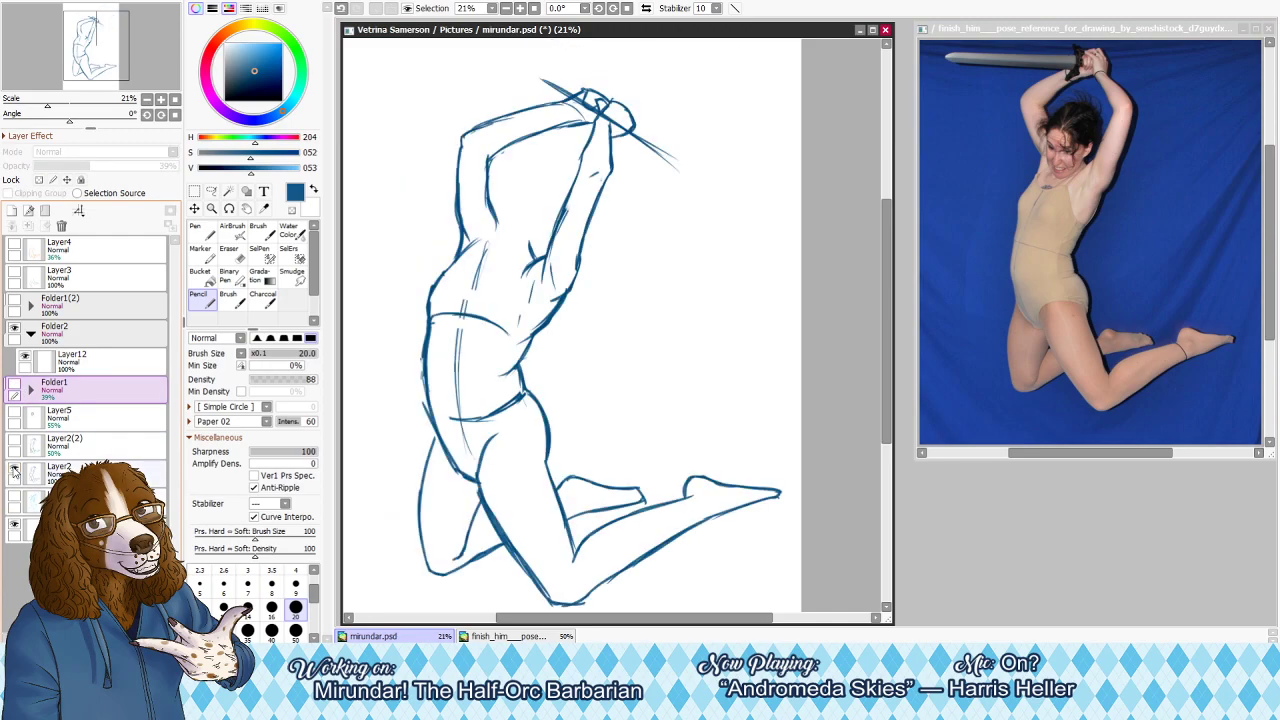
pyautogui.click(14, 441)
pyautogui.click(15, 470)
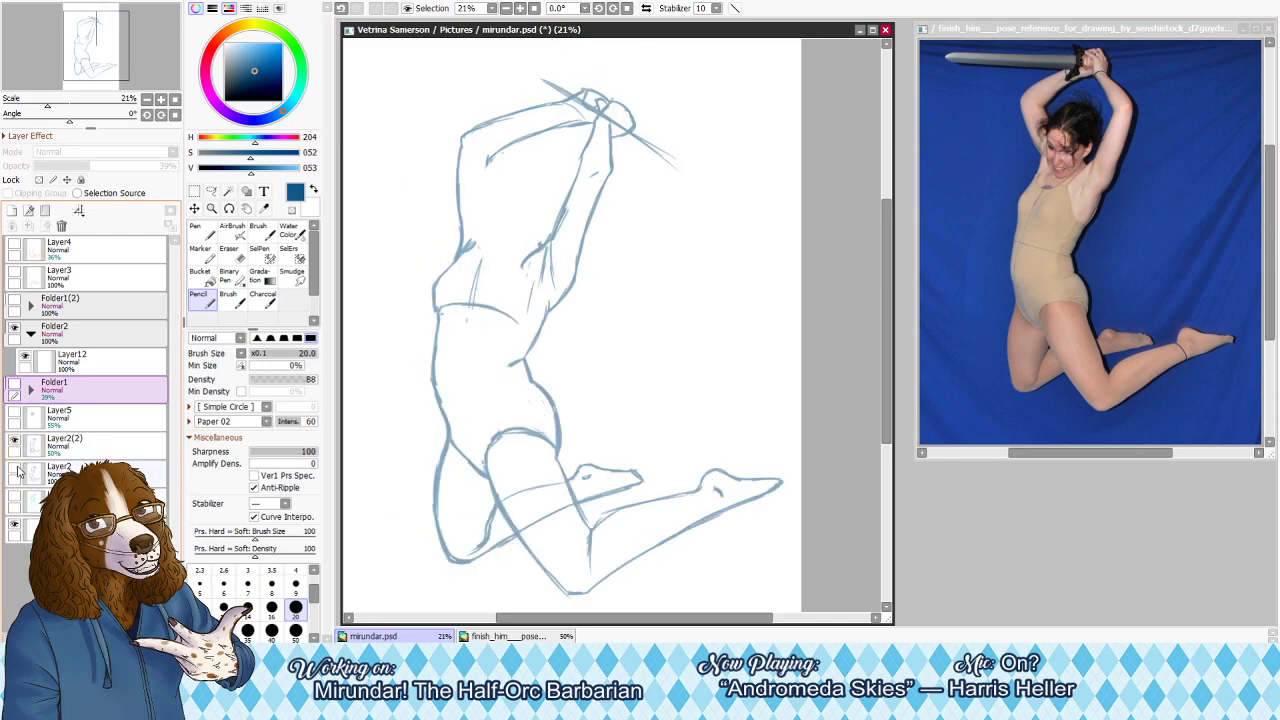
pyautogui.click(15, 470)
pyautogui.click(14, 413)
pyautogui.click(15, 443)
pyautogui.click(15, 443)
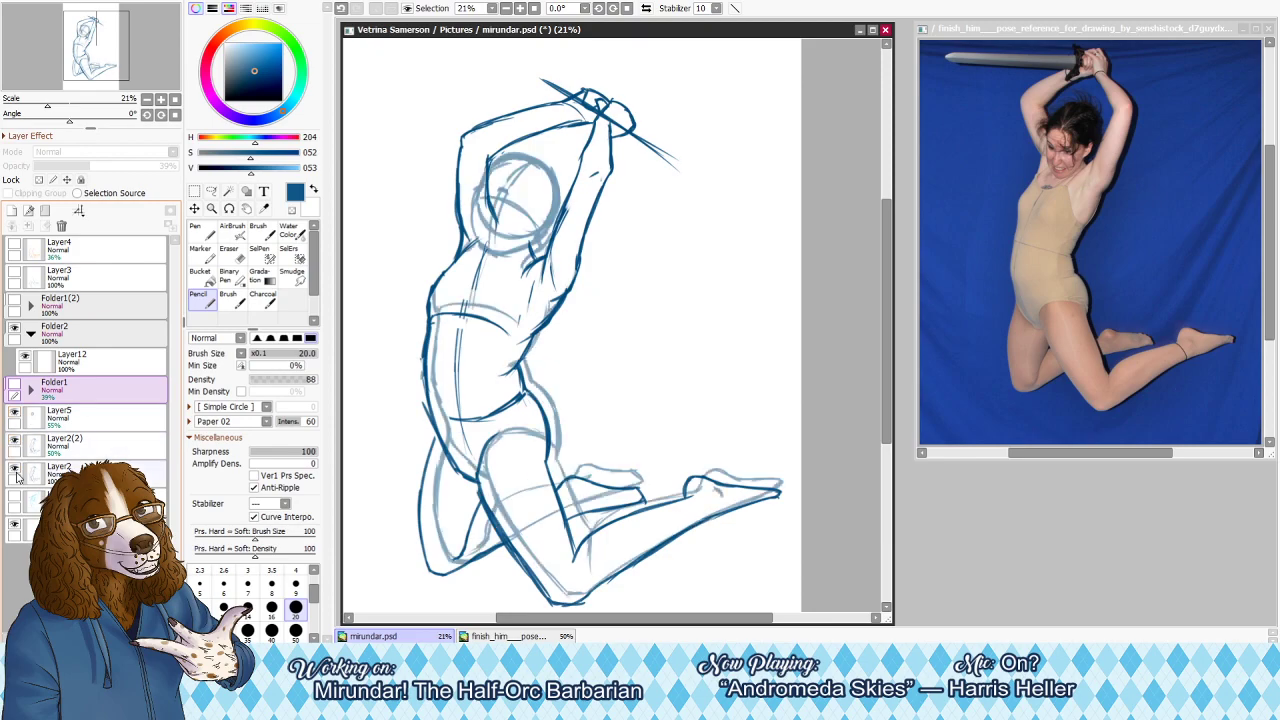
pyautogui.click(15, 471)
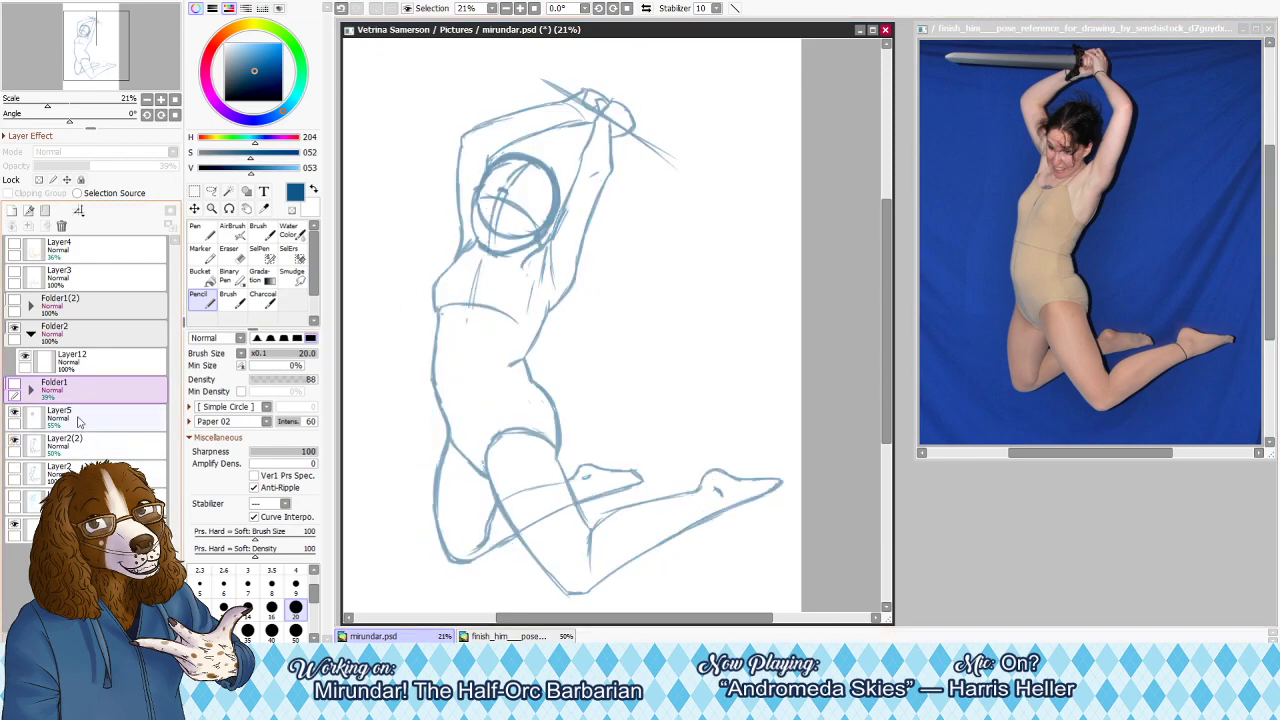
pyautogui.click(14, 414)
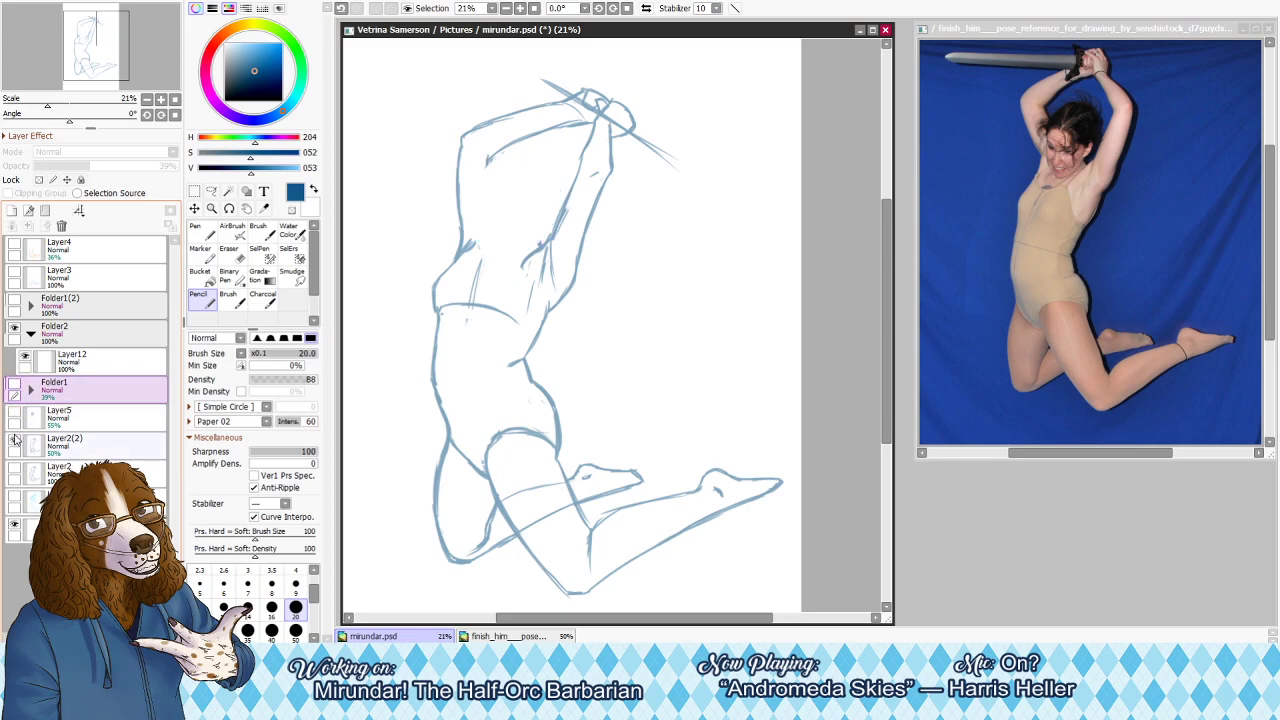
pyautogui.click(15, 440)
pyautogui.click(14, 384)
# Set the opacity of Folder1 to 51%
pyautogui.moveTo(92, 166); pyautogui.dragTo(110, 166)
pyautogui.scroll(-2, 511, 234)
pyautogui.scroll(1, 467, 161)
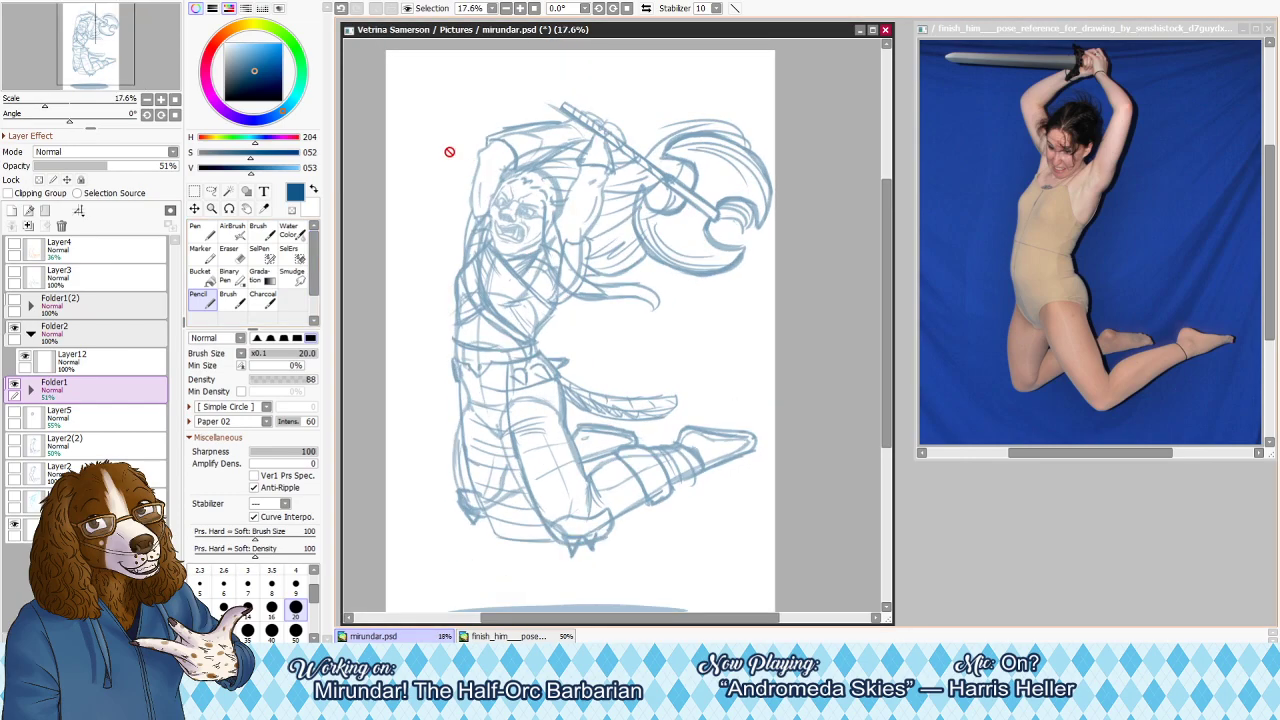
pyautogui.scroll(1, 562, 378)
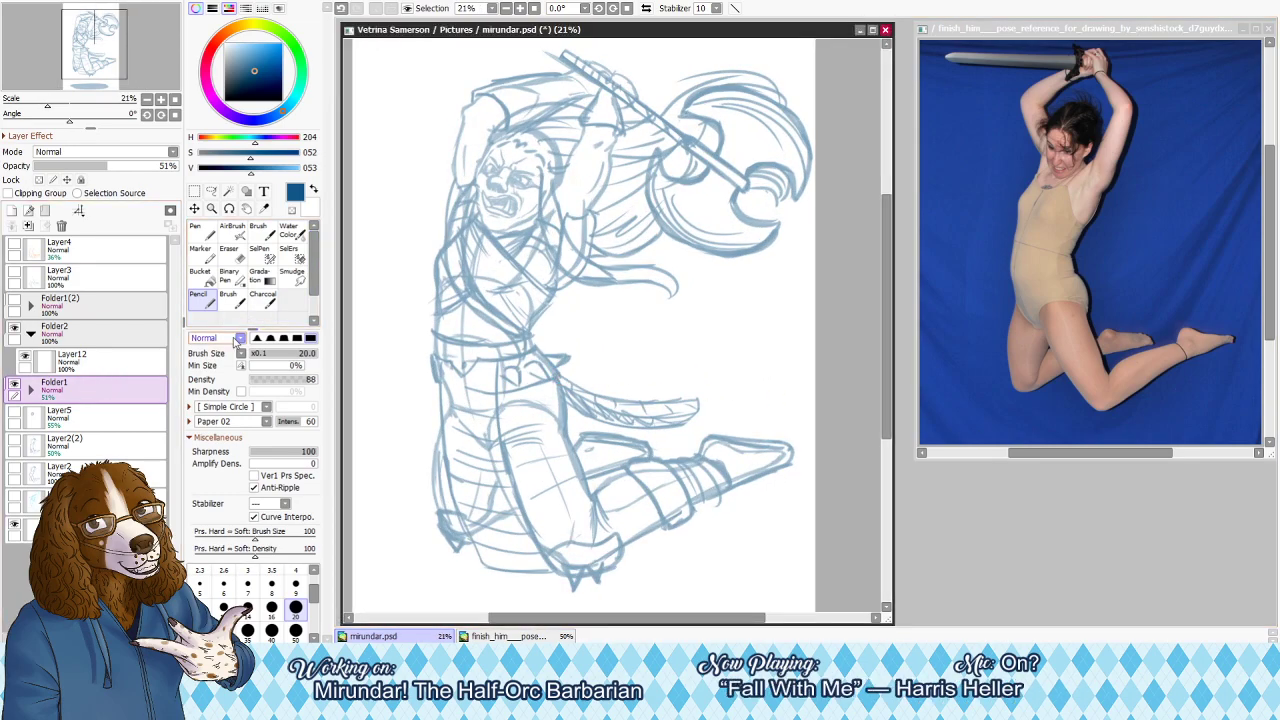
# Make the empty layer inside Folder2 active and set the drawing colour to black
pyautogui.click(98, 364)
pyautogui.moveTo(232, 66); pyautogui.dragTo(102, 332)
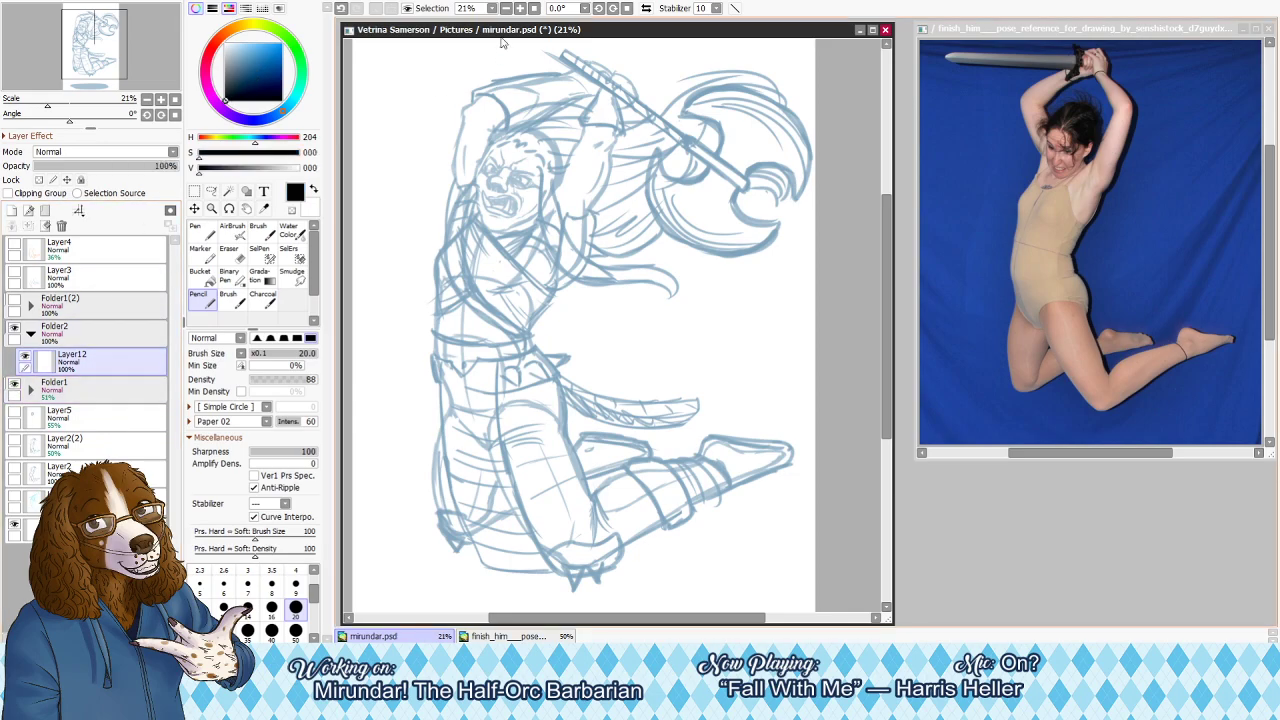
# Examine the snarling face of the half-orc's rough sketch up close
pyautogui.click(519, 8)
pyautogui.click(519, 8)
pyautogui.click(99, 57)
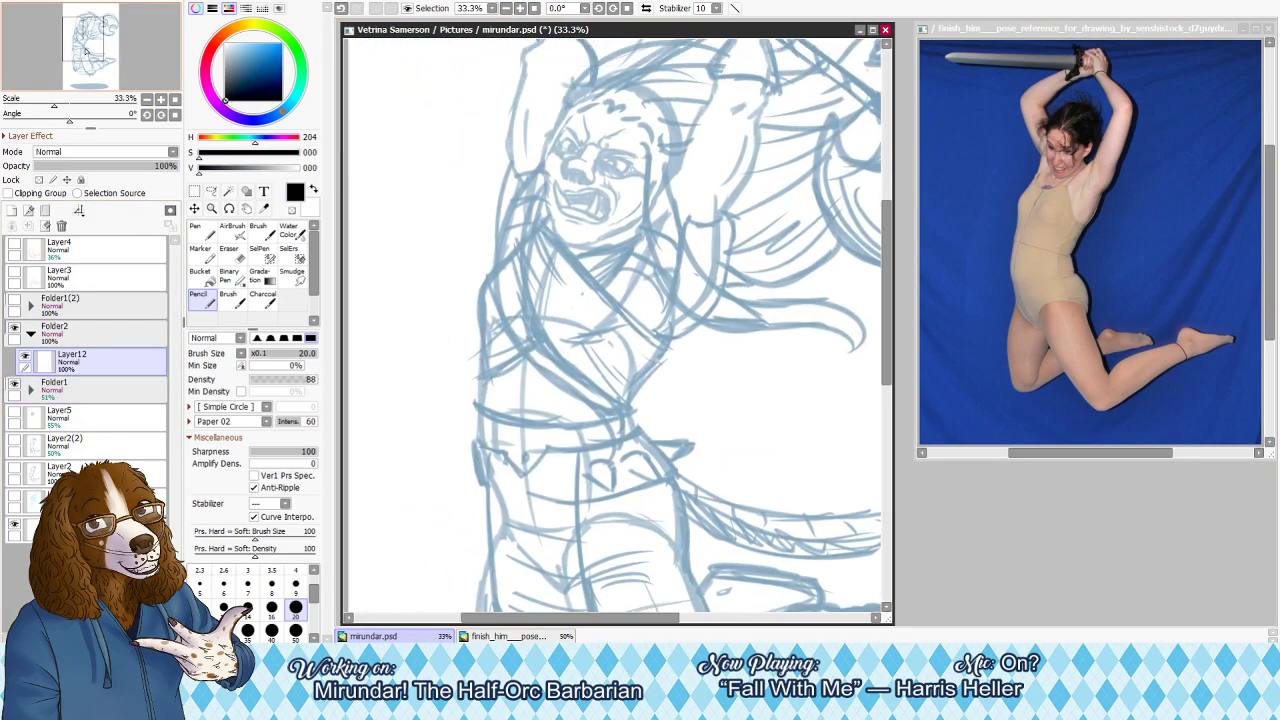
pyautogui.click(519, 8)
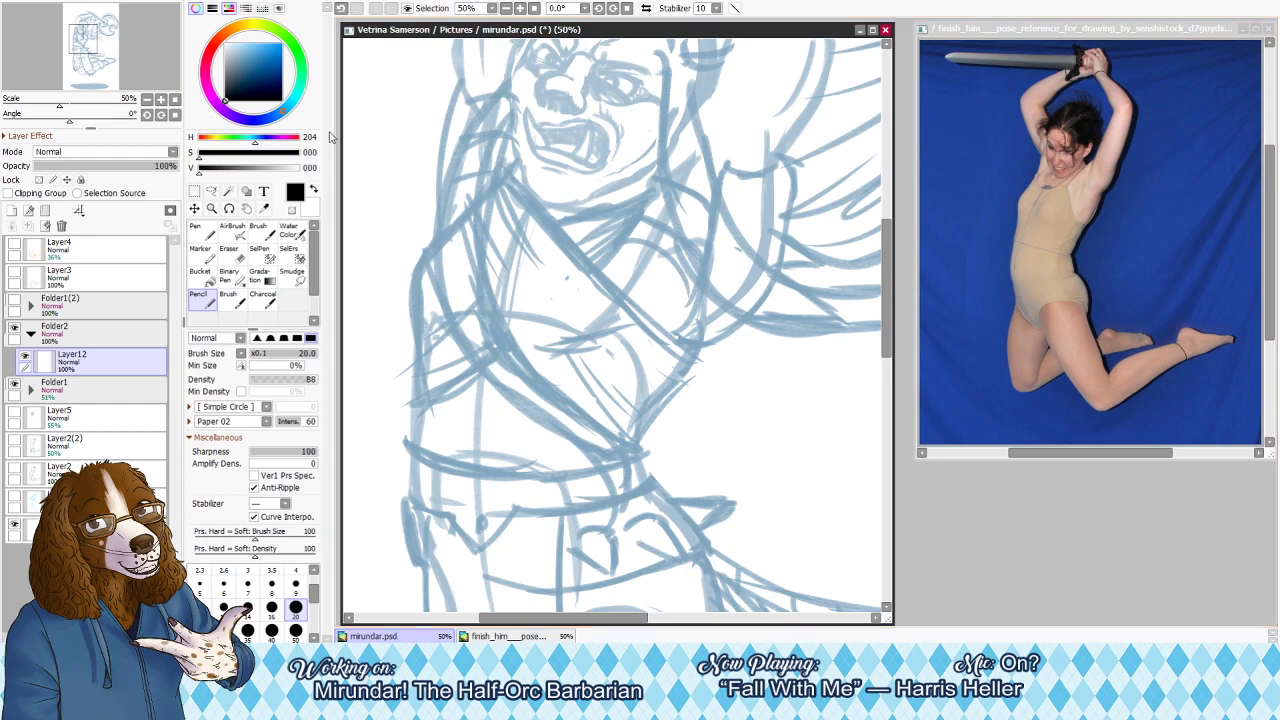
pyautogui.click(82, 34)
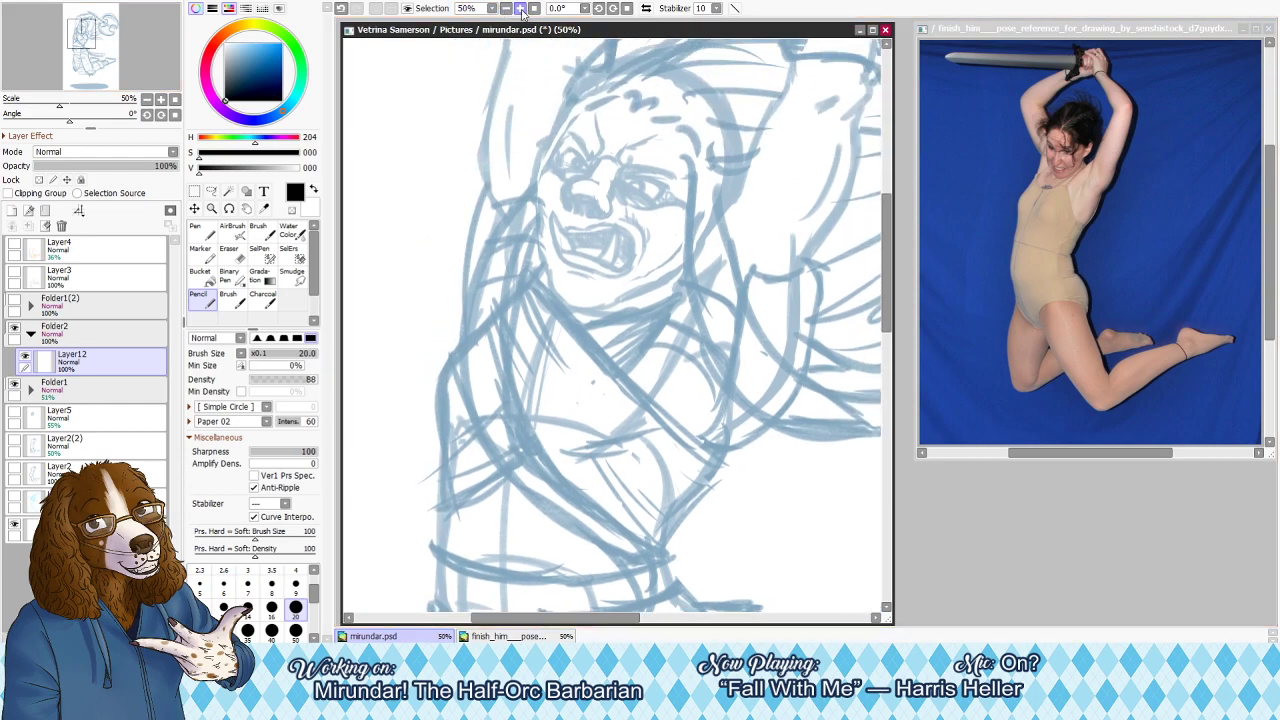
pyautogui.click(520, 8)
pyautogui.click(87, 37)
pyautogui.moveTo(87, 37); pyautogui.dragTo(86, 40)
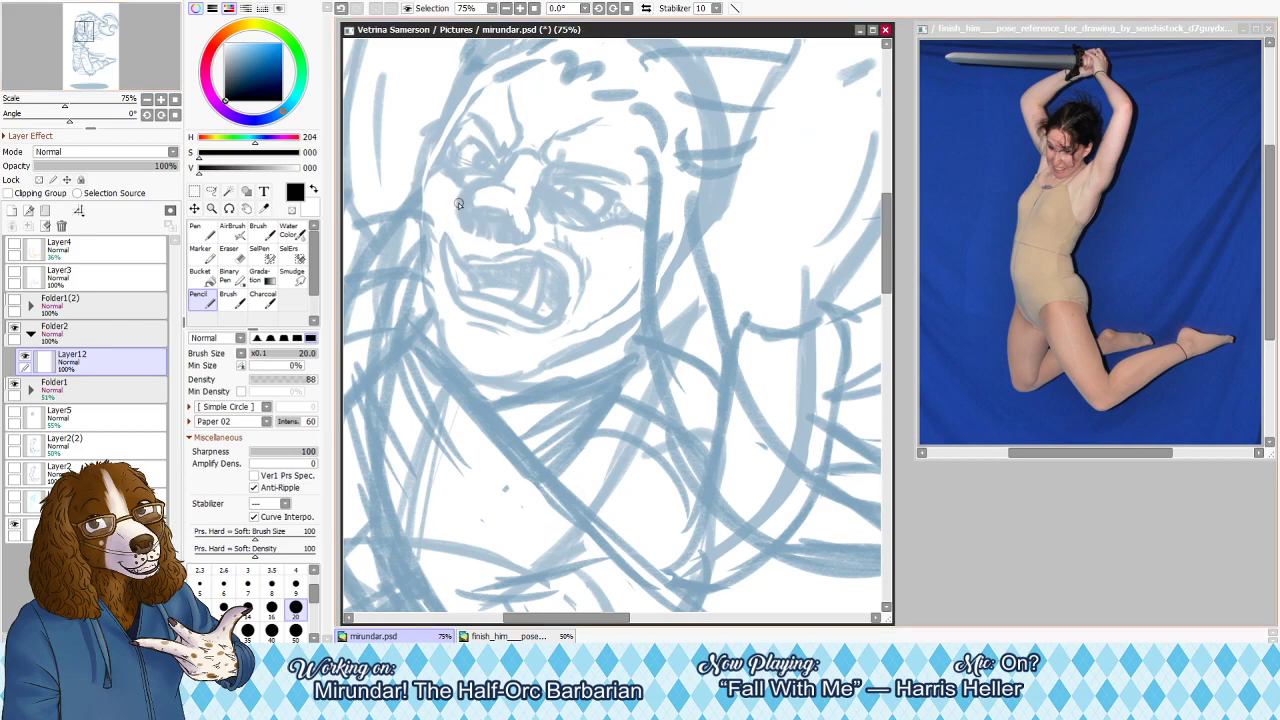
pyautogui.scroll(1, 457, 213)
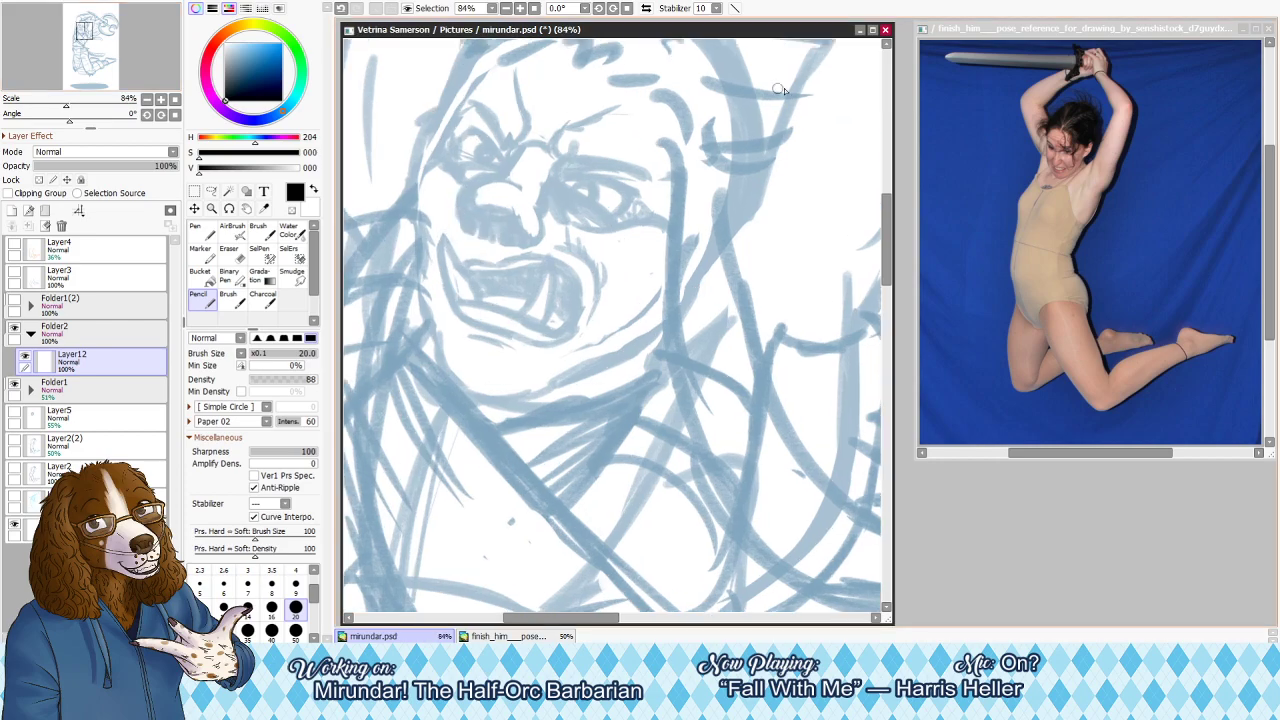
pyautogui.scroll(-2, 502, 225)
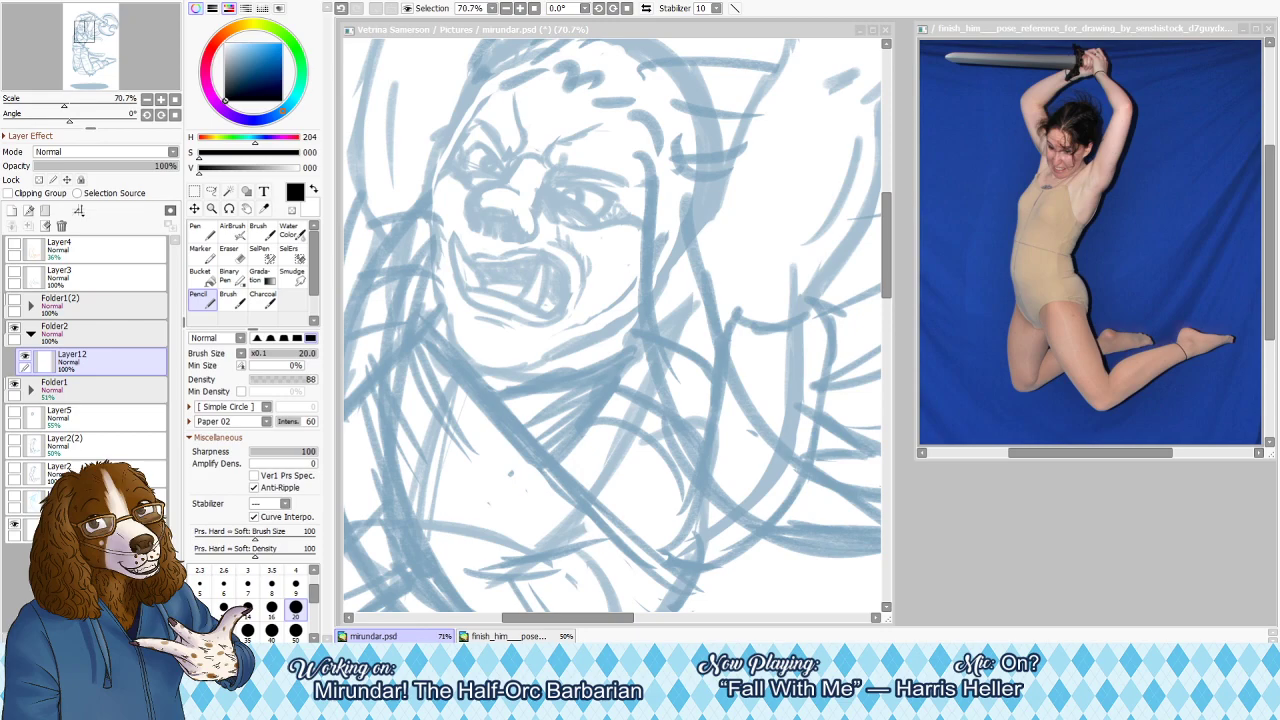
# Paste the copied upward-looking portrait photo into the pose reference document, enlarge it, and return to the mirundar.psd drawing
pyautogui.click(1118, 295)
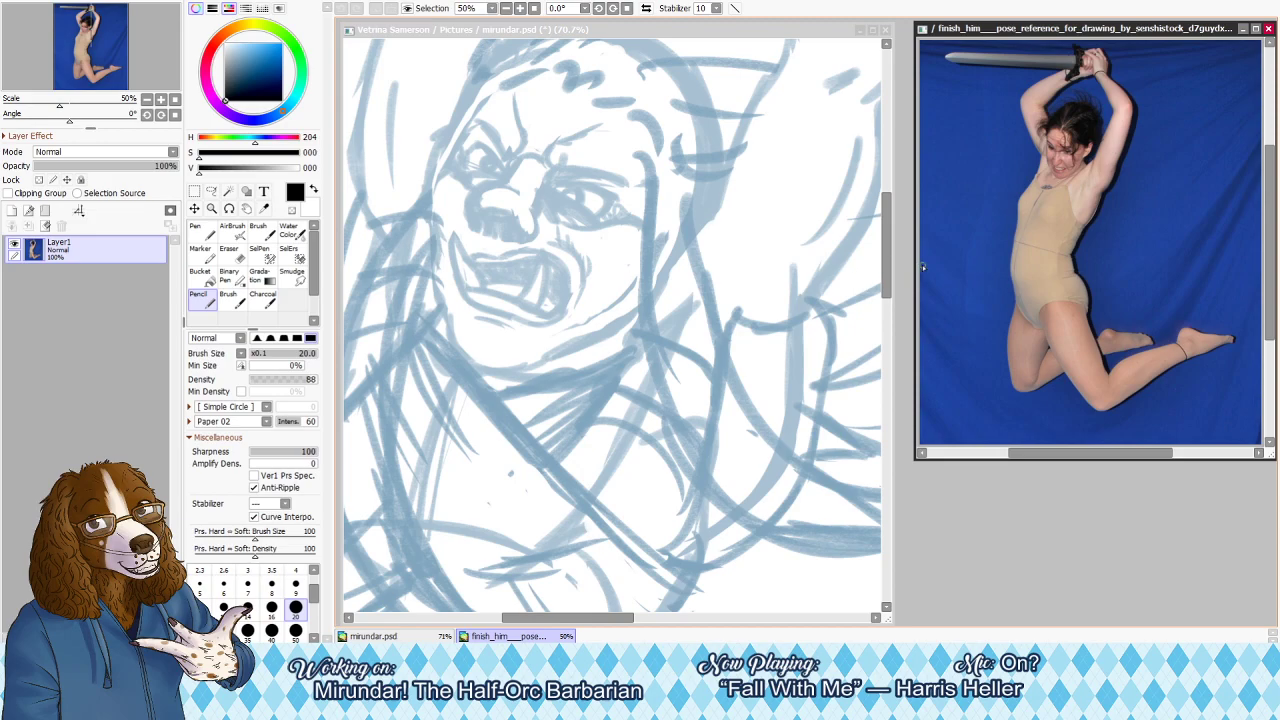
pyautogui.hotkey('ctrl', 'v')
pyautogui.scroll(7, 1077, 218)
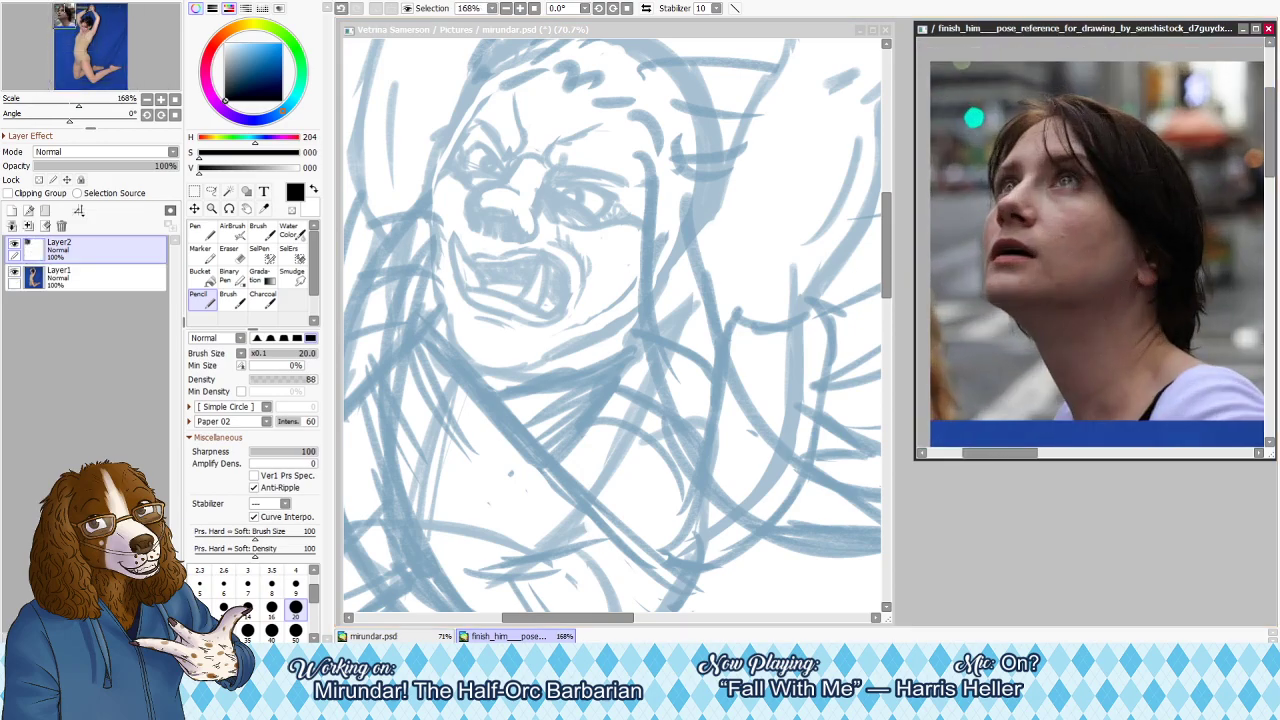
pyautogui.hotkey('alt', 'Tab')
pyautogui.click(525, 184)
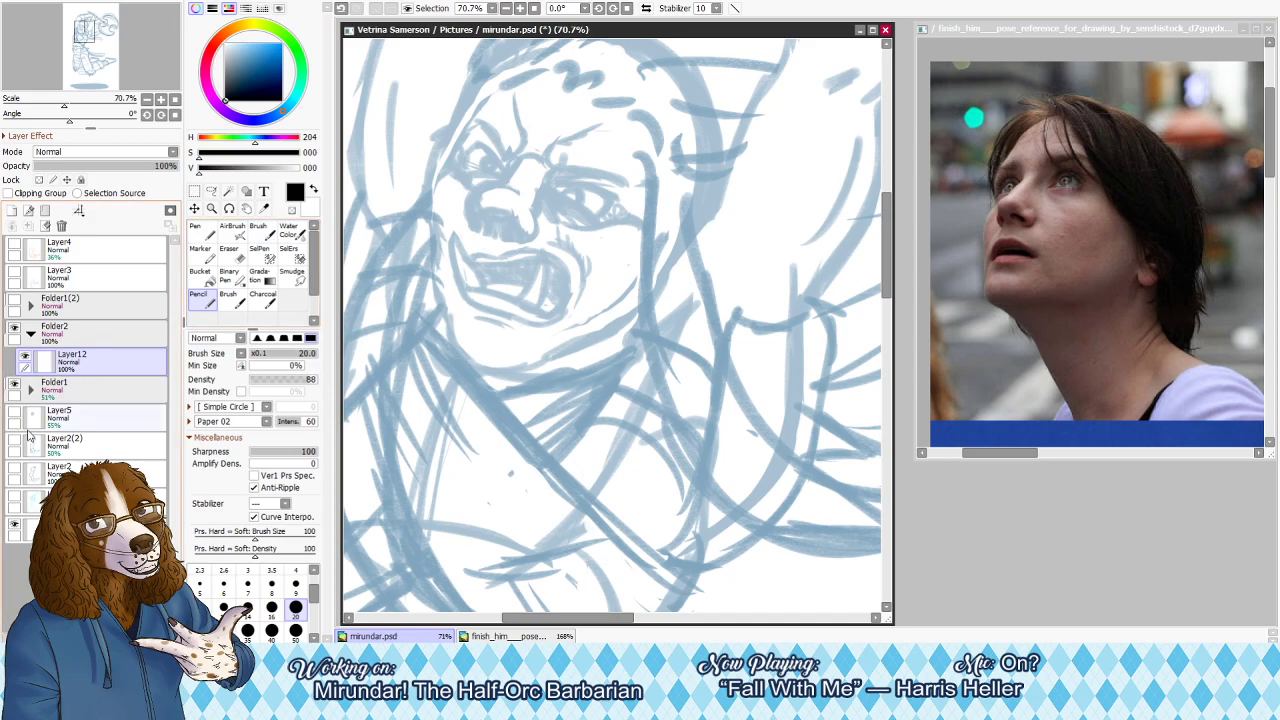
# Add a new layer directly above Folder1, outside Folder2
pyautogui.click(31, 334)
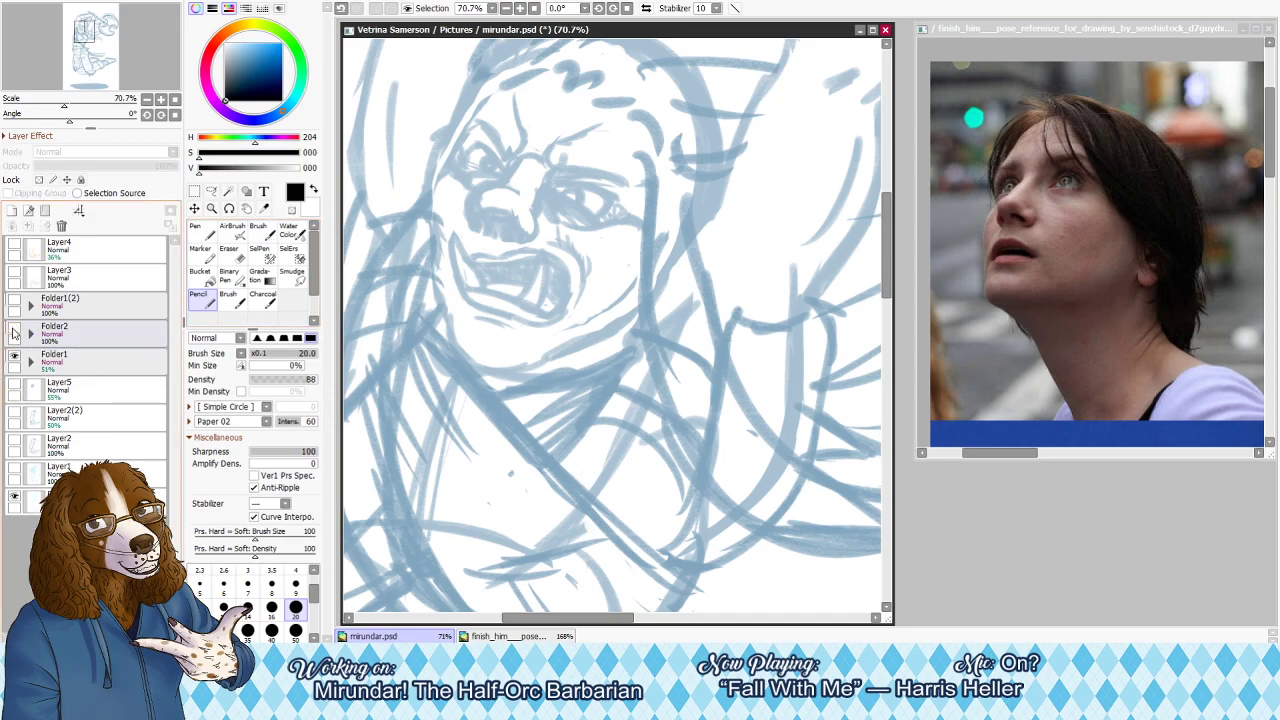
pyautogui.click(49, 342)
pyautogui.click(31, 334)
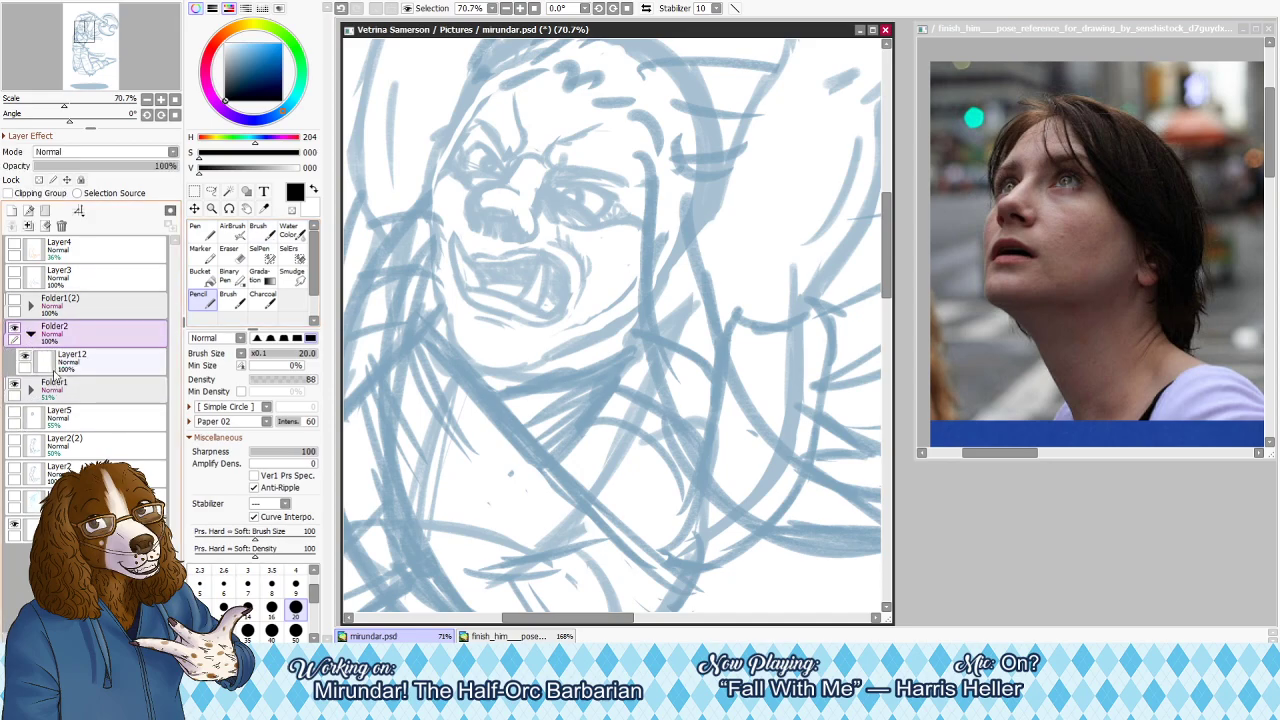
pyautogui.click(58, 386)
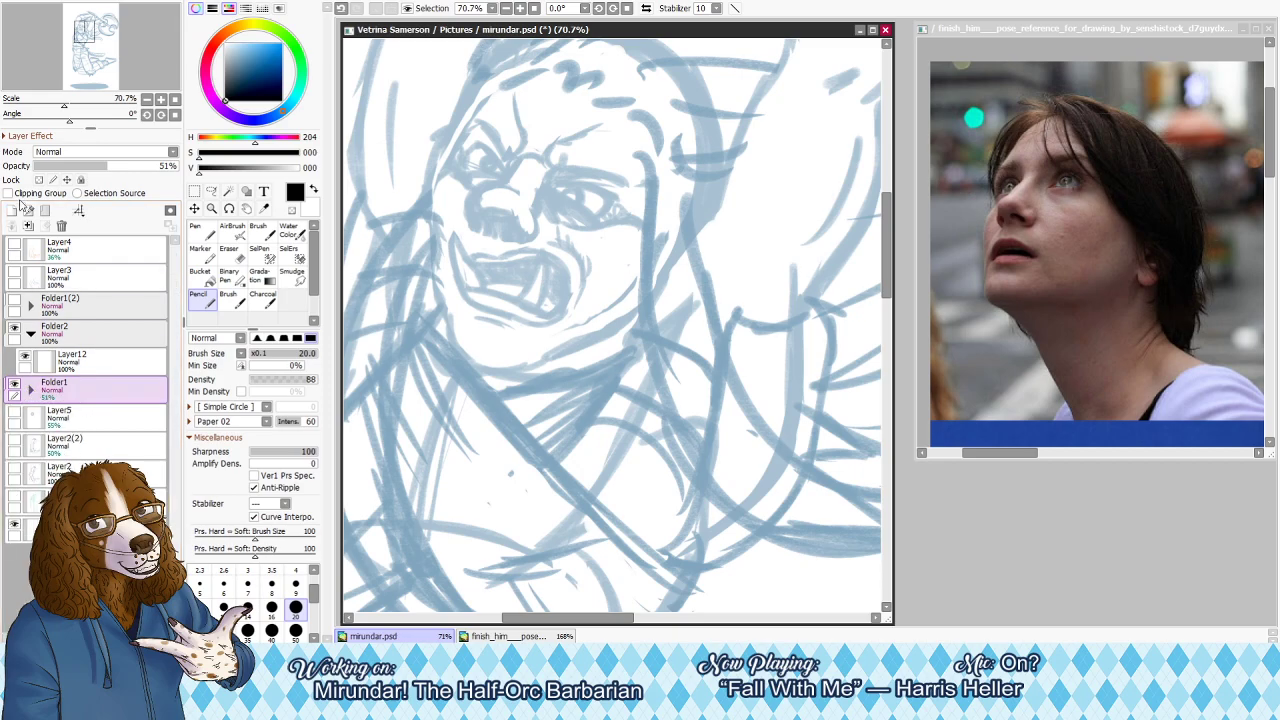
pyautogui.click(12, 211)
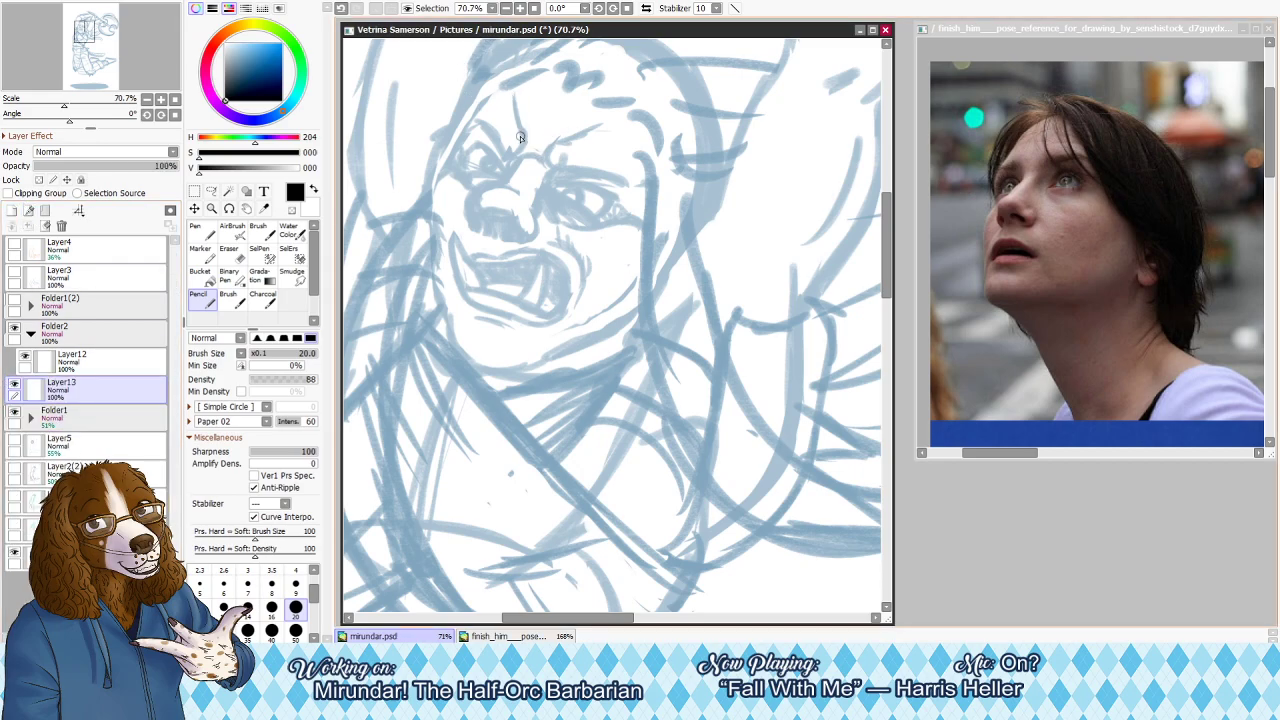
# Draw the near eye's outline in black pencil with a pointed inner corner, undoing and redrawing strokes as needed
pyautogui.moveTo(543, 194)
pyautogui.mouseDown()
pyautogui.moveTo(607, 213)
pyautogui.moveTo(563, 206)
pyautogui.moveTo(608, 211)
pyautogui.mouseUp()
pyautogui.hotkey('ctrl', 'z')
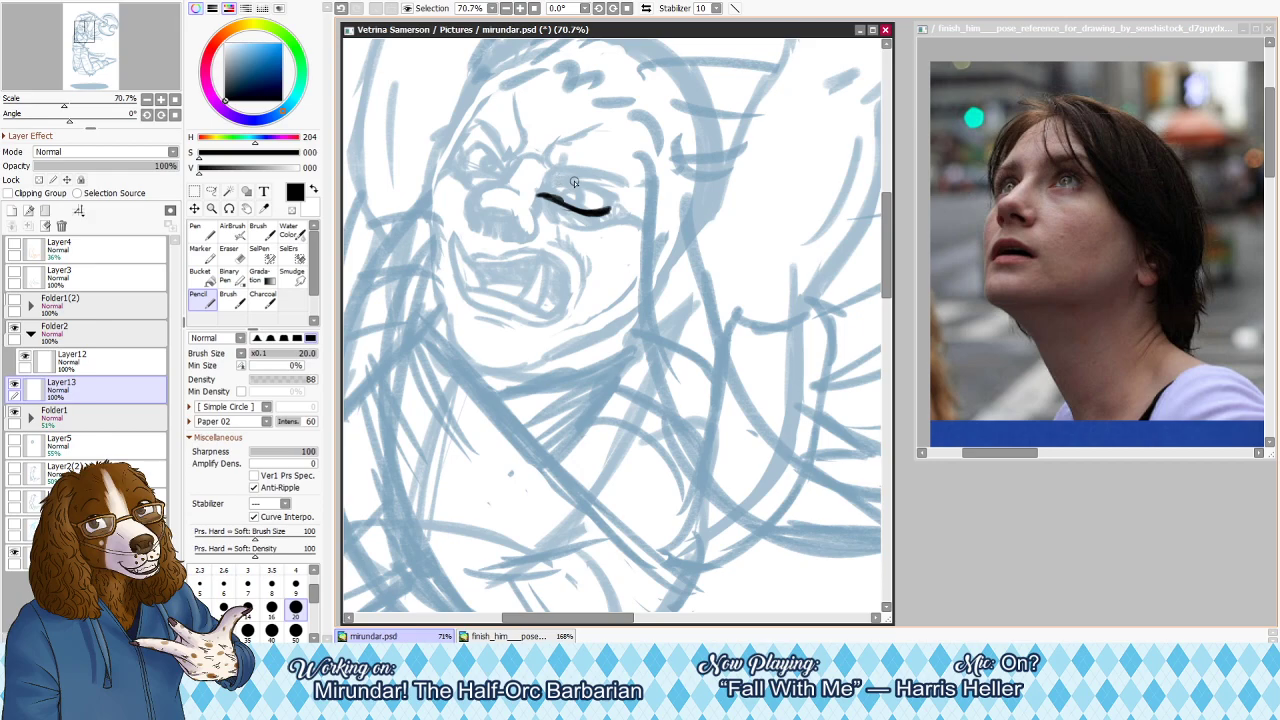
pyautogui.moveTo(541, 195)
pyautogui.mouseDown()
pyautogui.moveTo(585, 175)
pyautogui.moveTo(564, 184)
pyautogui.moveTo(599, 186)
pyautogui.moveTo(593, 200)
pyautogui.moveTo(555, 182)
pyautogui.moveTo(594, 186)
pyautogui.moveTo(558, 178)
pyautogui.moveTo(610, 189)
pyautogui.mouseUp()
pyautogui.hotkey('ctrl', 'z')
pyautogui.hotkey('ctrl', 'z')
pyautogui.hotkey('ctrl', 'z')
pyautogui.hotkey('ctrl', 'z')
pyautogui.hotkey('ctrl', 'z')
pyautogui.moveTo(610, 189)
pyautogui.mouseDown()
pyautogui.moveTo(602, 210)
pyautogui.moveTo(556, 197)
pyautogui.mouseUp()
pyautogui.hotkey('ctrl', 'z')
pyautogui.hotkey('ctrl', 'z')
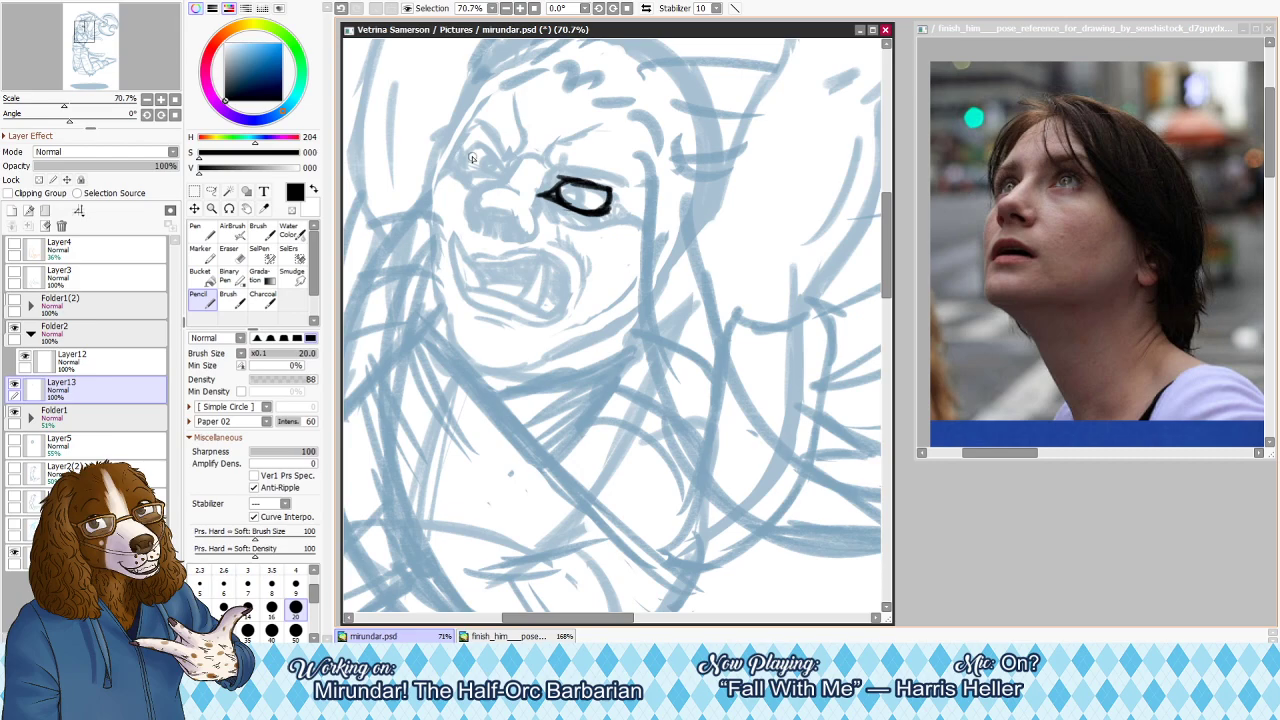
# Draw the nose bridge and the rounded outline of the nose in black, using the portrait photo as reference
pyautogui.click(1148, 138)
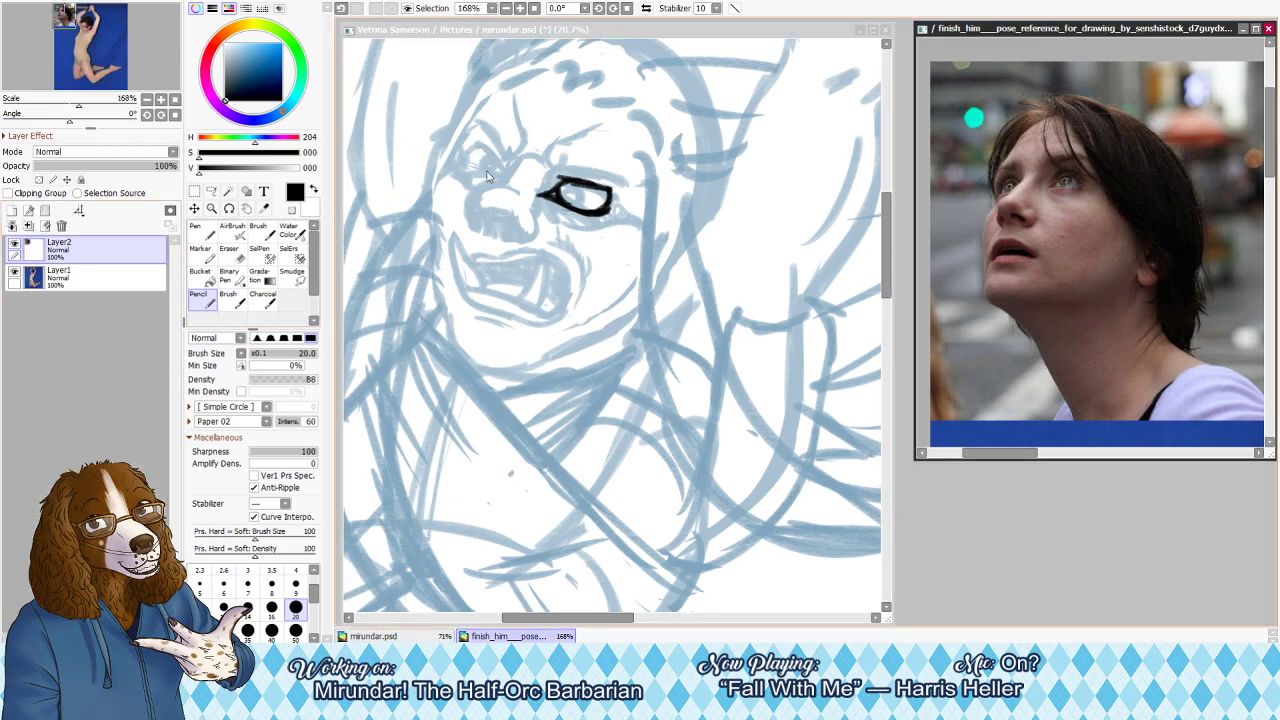
pyautogui.click(517, 152)
pyautogui.moveTo(520, 149)
pyautogui.mouseDown()
pyautogui.moveTo(471, 210)
pyautogui.moveTo(484, 226)
pyautogui.moveTo(518, 204)
pyautogui.moveTo(529, 228)
pyautogui.moveTo(514, 188)
pyautogui.moveTo(483, 190)
pyautogui.moveTo(494, 199)
pyautogui.moveTo(493, 182)
pyautogui.moveTo(507, 186)
pyautogui.mouseUp()
pyautogui.hotkey('ctrl', 'z')
pyautogui.hotkey('ctrl', 'z')
pyautogui.hotkey('ctrl', 'z')
pyautogui.hotkey('ctrl', 'z')
pyautogui.hotkey('ctrl', 'z')
pyautogui.press('e')
pyautogui.press('n')
pyautogui.hotkey('ctrl', 'z')
pyautogui.hotkey('ctrl', 'z')
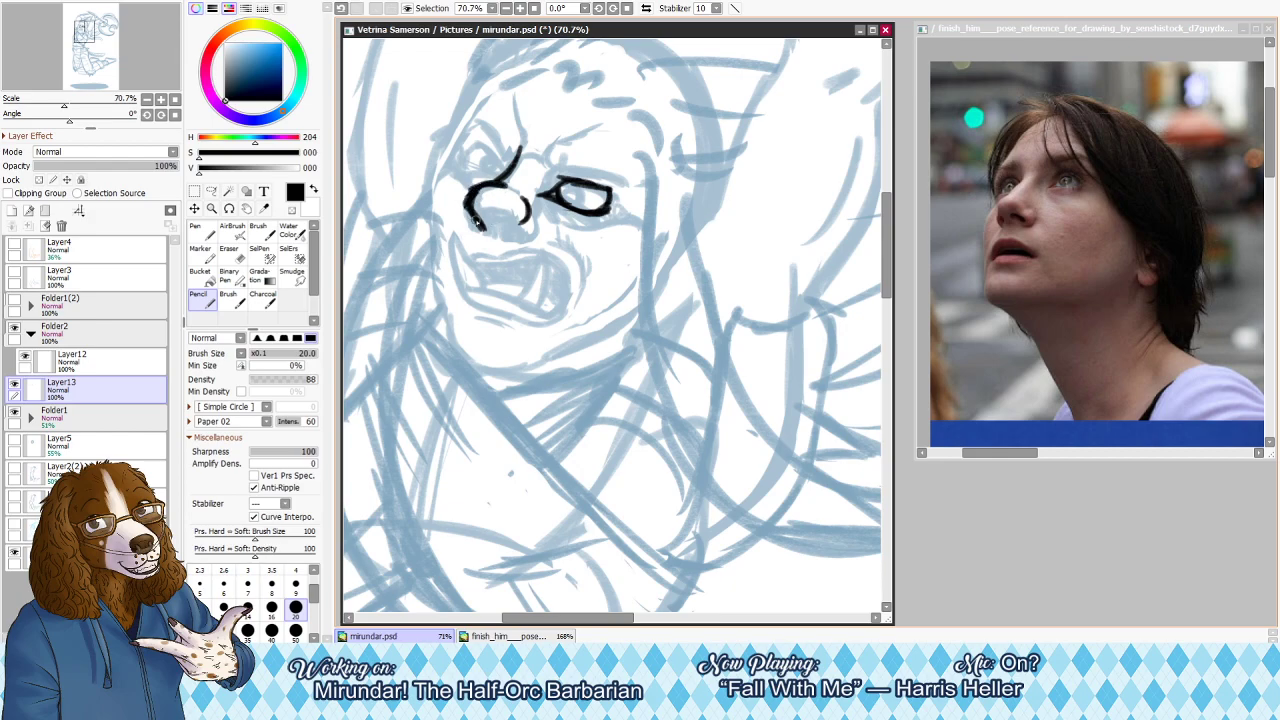
# Draw the rounded wing of the near nostril
pyautogui.moveTo(528, 219)
pyautogui.mouseDown()
pyautogui.moveTo(545, 238)
pyautogui.moveTo(529, 246)
pyautogui.moveTo(545, 242)
pyautogui.moveTo(518, 246)
pyautogui.mouseUp()
pyautogui.hotkey('ctrl', 'z')
pyautogui.hotkey('ctrl', 'z')
pyautogui.hotkey('ctrl', 'z')
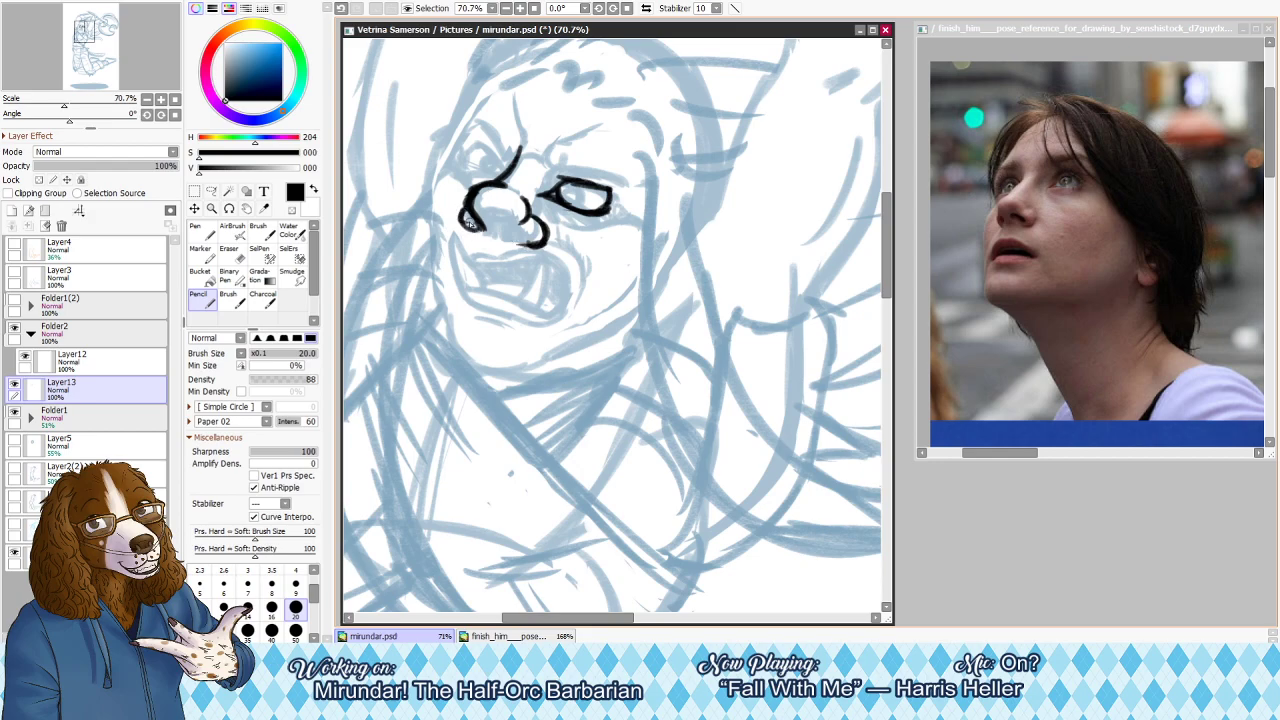
# Redraw the lower curve of the far nostril, undoing unsatisfactory strokes
pyautogui.hotkey('ctrl', 'z')
pyautogui.moveTo(465, 210)
pyautogui.mouseDown()
pyautogui.moveTo(482, 234)
pyautogui.moveTo(467, 231)
pyautogui.moveTo(486, 238)
pyautogui.mouseUp()
pyautogui.hotkey('ctrl', 'z')
pyautogui.hotkey('ctrl', 'z')
pyautogui.hotkey('ctrl', 'z')
# Add the nose tip's curved inner lines and the near nostril's inner contour
pyautogui.moveTo(474, 205); pyautogui.dragTo(503, 238)
pyautogui.moveTo(492, 213); pyautogui.dragTo(517, 239)
pyautogui.hotkey('ctrl', 'z')
pyautogui.hotkey('ctrl', 'z')
pyautogui.hotkey('ctrl', 'z')
pyautogui.hotkey('ctrl', 'z')
pyautogui.hotkey('ctrl', 'z')
pyautogui.moveTo(470, 204)
pyautogui.mouseDown()
pyautogui.moveTo(478, 221)
pyautogui.moveTo(513, 209)
pyautogui.mouseUp()
pyautogui.hotkey('ctrl', 'z')
pyautogui.hotkey('ctrl', 'z')
pyautogui.hotkey('ctrl', 'z')
pyautogui.hotkey('ctrl', 'z')
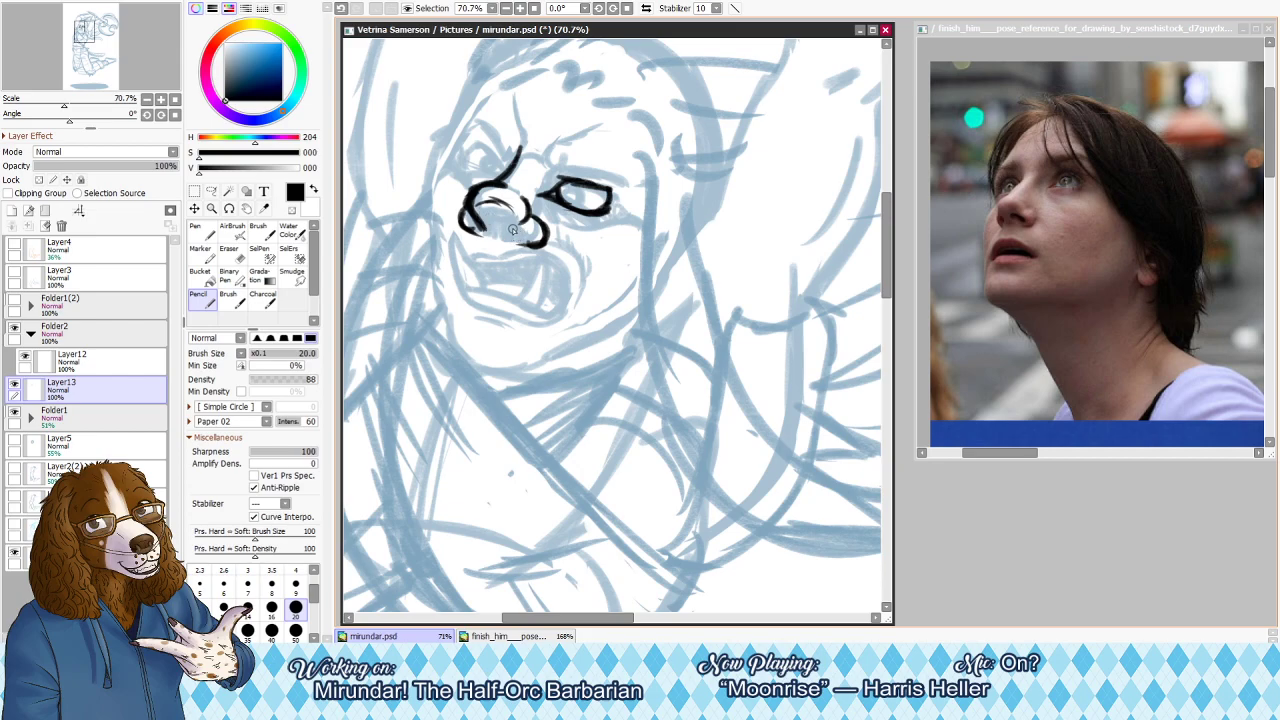
pyautogui.moveTo(519, 222); pyautogui.dragTo(528, 240)
pyautogui.moveTo(465, 150)
pyautogui.mouseDown()
pyautogui.moveTo(508, 168)
pyautogui.moveTo(498, 163)
pyautogui.mouseUp()
pyautogui.hotkey('ctrl', 'z')
pyautogui.moveTo(478, 149); pyautogui.dragTo(506, 166)
pyautogui.hotkey('ctrl', 'z')
pyautogui.hotkey('ctrl', 'z')
# Clean up the line where the nose bridge meets the nose with the Eraser and Pencil
pyautogui.press('e')
pyautogui.press(']')
pyautogui.press(']')
pyautogui.press('n')
pyautogui.moveTo(500, 187); pyautogui.dragTo(494, 180)
pyautogui.hotkey('ctrl', 'z')
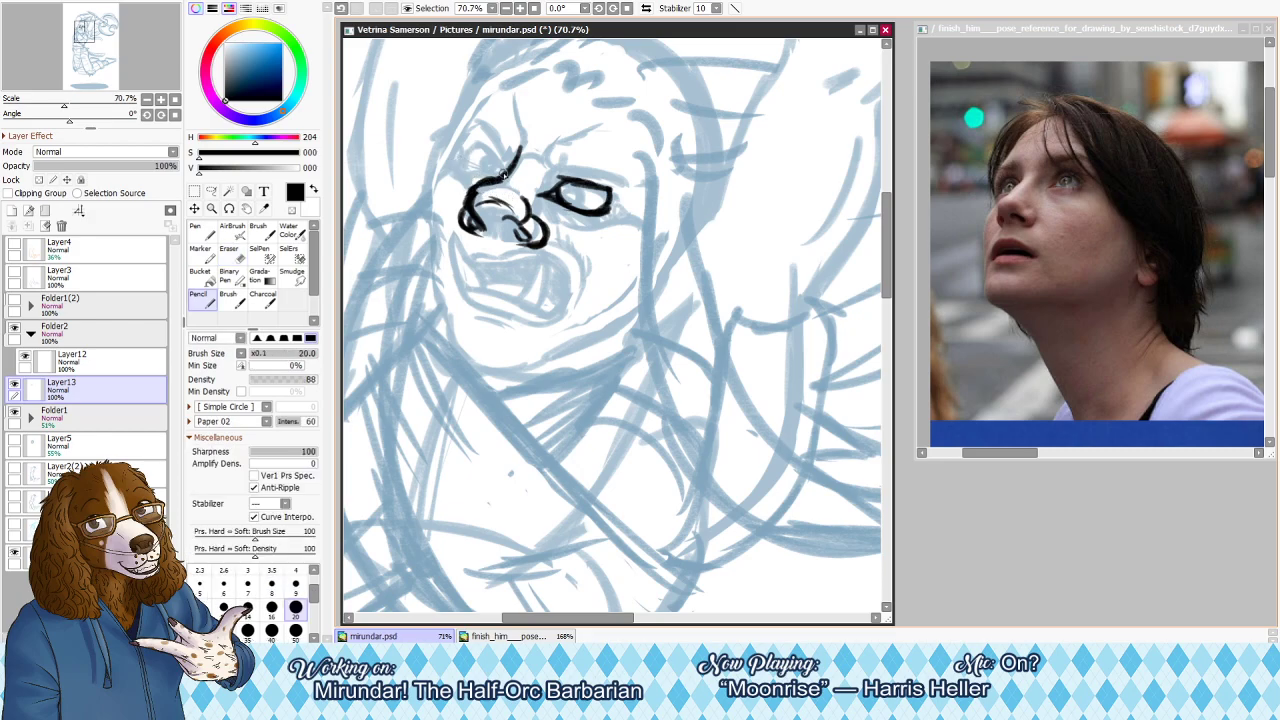
pyautogui.press('e')
pyautogui.hotkey('ctrl', 'z')
pyautogui.moveTo(469, 191)
pyautogui.mouseDown()
pyautogui.moveTo(493, 183)
pyautogui.moveTo(467, 194)
pyautogui.mouseUp()
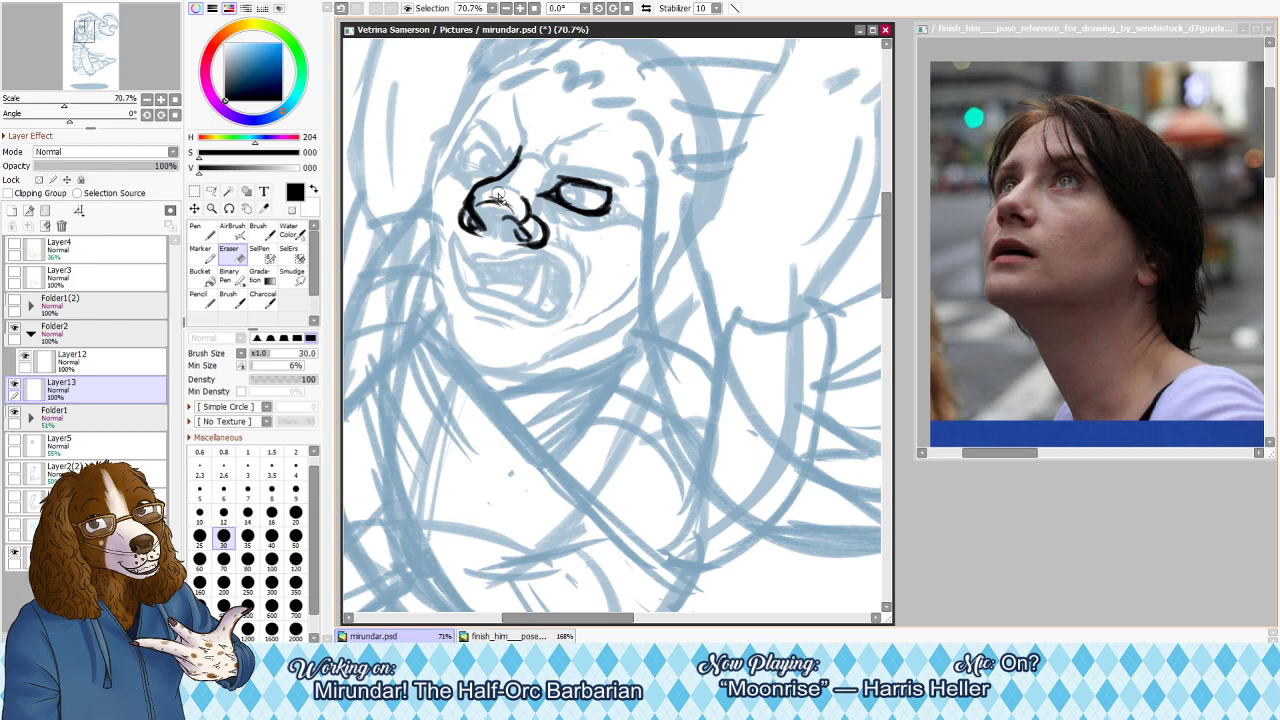
pyautogui.press('n')
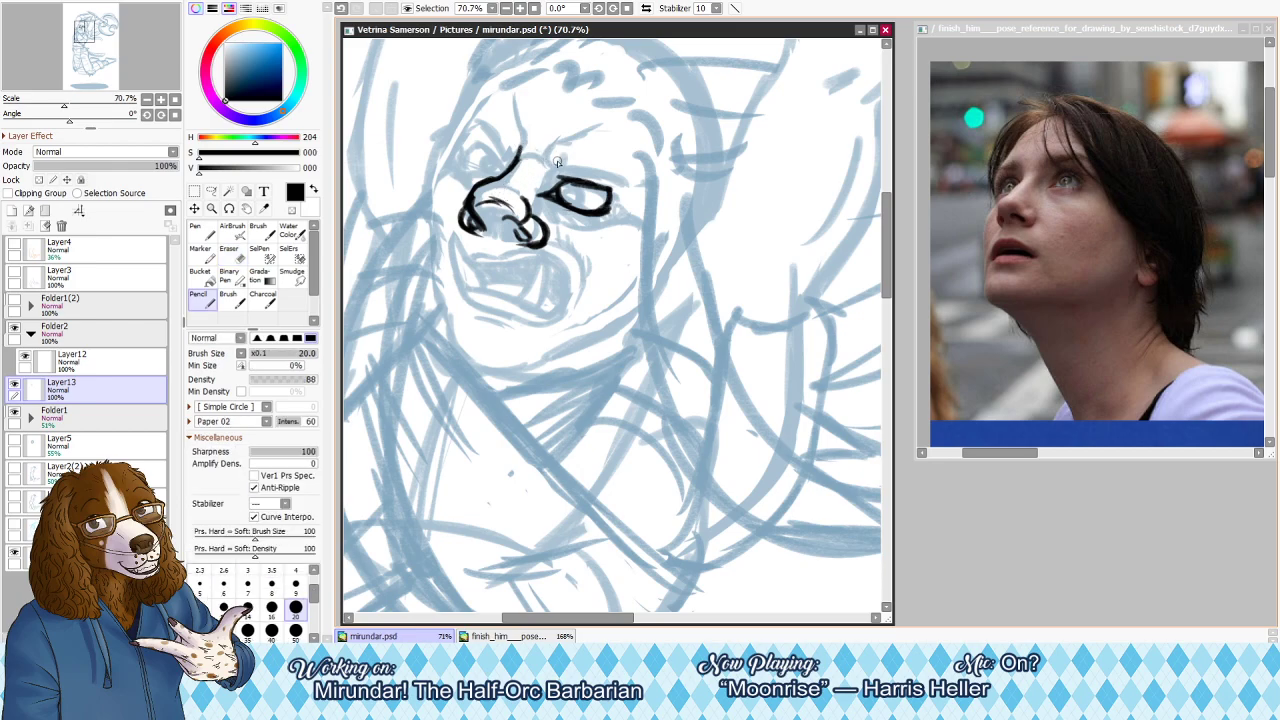
# Draw the brow line above the near eye and a short crease at the top of the nose bridge
pyautogui.moveTo(555, 161)
pyautogui.mouseDown()
pyautogui.moveTo(613, 168)
pyautogui.moveTo(566, 160)
pyautogui.moveTo(616, 168)
pyautogui.moveTo(597, 160)
pyautogui.moveTo(630, 175)
pyautogui.mouseUp()
pyautogui.hotkey('ctrl', 'z')
pyautogui.moveTo(529, 149); pyautogui.dragTo(534, 151)
pyautogui.hotkey('ctrl', 'z')
pyautogui.hotkey('ctrl', 'z')
# Draw the near eye's iris and pupil and extend its outer corner, undoing strokes as needed
pyautogui.moveTo(560, 190)
pyautogui.mouseDown()
pyautogui.moveTo(603, 196)
pyautogui.moveTo(561, 183)
pyautogui.moveTo(601, 192)
pyautogui.moveTo(556, 199)
pyautogui.moveTo(554, 187)
pyautogui.moveTo(622, 199)
pyautogui.moveTo(580, 201)
pyautogui.mouseUp()
pyautogui.hotkey('ctrl', 'z')
pyautogui.hotkey('ctrl', 'z')
pyautogui.hotkey('ctrl', 'z')
pyautogui.hotkey('ctrl', 'z')
pyautogui.hotkey('ctrl', 'z')
pyautogui.hotkey('ctrl', 'z')
pyautogui.hotkey('ctrl', 'z')
pyautogui.hotkey('ctrl', 'z')
# Draw the line from the nose to the mouth and the outer and inner curves of the upper lip
pyautogui.moveTo(477, 234); pyautogui.dragTo(466, 248)
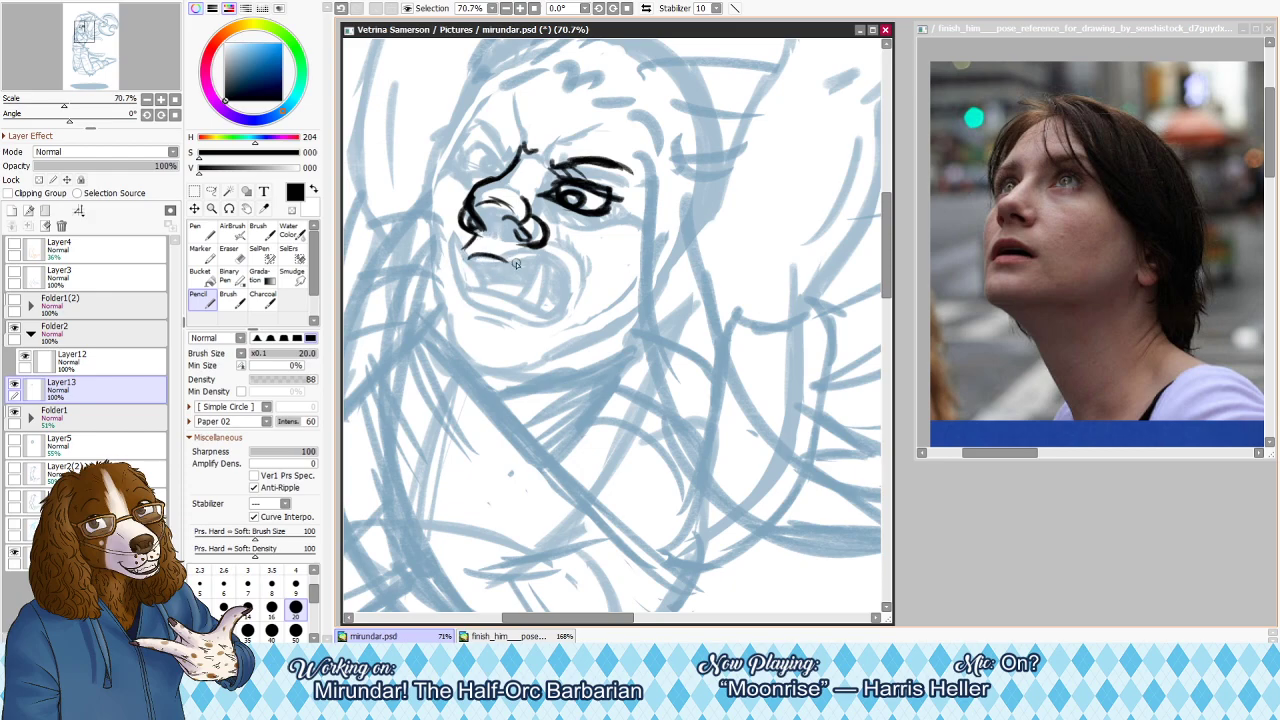
pyautogui.moveTo(462, 254)
pyautogui.mouseDown()
pyautogui.moveTo(530, 259)
pyautogui.moveTo(507, 262)
pyautogui.moveTo(572, 305)
pyautogui.mouseUp()
pyautogui.hotkey('ctrl', 'z')
pyautogui.hotkey('ctrl', 'z')
pyautogui.moveTo(518, 261); pyautogui.dragTo(565, 304)
pyautogui.moveTo(457, 279)
pyautogui.mouseDown()
pyautogui.moveTo(505, 278)
pyautogui.moveTo(480, 273)
pyautogui.moveTo(554, 311)
pyautogui.mouseUp()
pyautogui.hotkey('ctrl', 'z')
pyautogui.moveTo(511, 275); pyautogui.dragTo(555, 312)
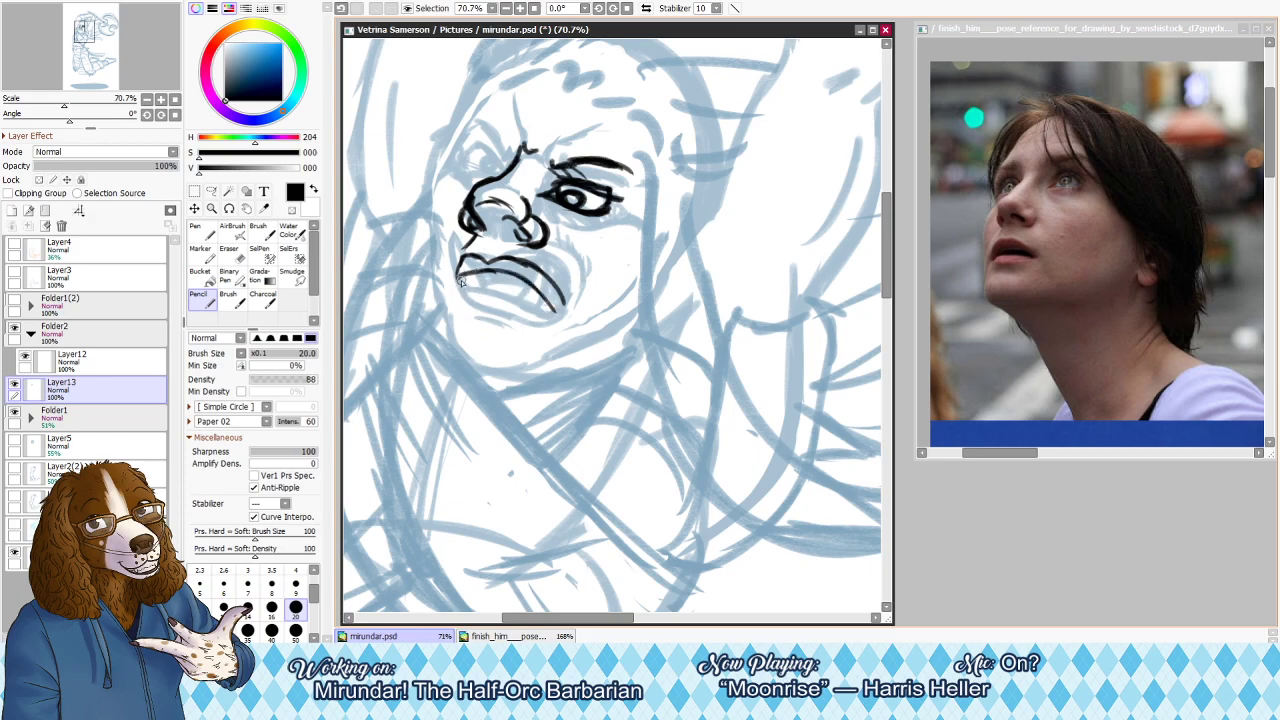
# Draw the curved contours of the lower lip
pyautogui.moveTo(465, 290); pyautogui.dragTo(545, 316)
pyautogui.hotkey('ctrl', 'z')
pyautogui.moveTo(462, 293)
pyautogui.mouseDown()
pyautogui.moveTo(542, 320)
pyautogui.moveTo(516, 322)
pyautogui.moveTo(554, 322)
pyautogui.mouseUp()
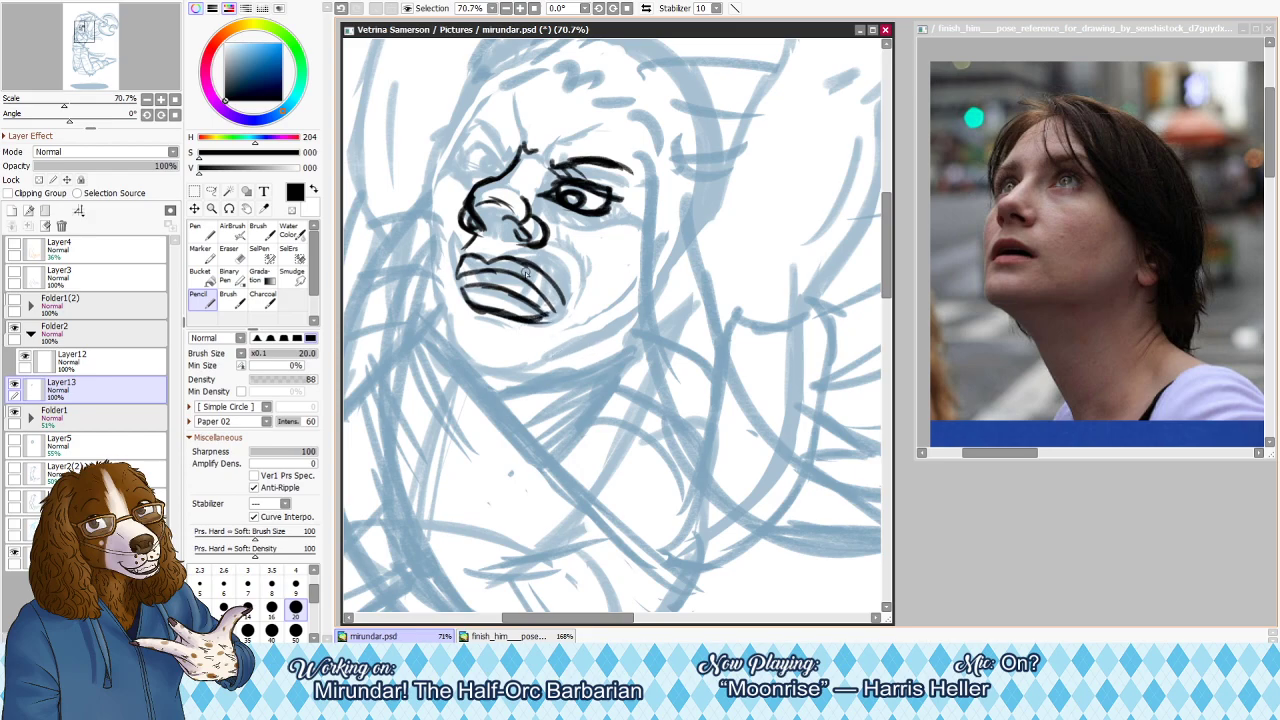
# Erase the near corner of the mouth and redraw it as a rounded open contour
pyautogui.press('e')
pyautogui.press(']')
pyautogui.press(']')
pyautogui.moveTo(556, 296)
pyautogui.mouseDown()
pyautogui.moveTo(532, 267)
pyautogui.moveTo(550, 265)
pyautogui.moveTo(566, 298)
pyautogui.mouseUp()
pyautogui.press('n')
pyautogui.hotkey('ctrl', 'z')
pyautogui.hotkey('ctrl', 'z')
pyautogui.moveTo(497, 264)
pyautogui.mouseDown()
pyautogui.moveTo(550, 270)
pyautogui.moveTo(533, 258)
pyautogui.moveTo(571, 296)
pyautogui.moveTo(546, 320)
pyautogui.moveTo(563, 283)
pyautogui.moveTo(538, 319)
pyautogui.mouseUp()
pyautogui.moveTo(539, 297)
pyautogui.mouseDown()
pyautogui.moveTo(562, 286)
pyautogui.moveTo(526, 287)
pyautogui.moveTo(554, 298)
pyautogui.mouseUp()
# Erase the inner upper lip lines and redraw the far edge of the open mouth
pyautogui.press('e')
pyautogui.press(']')
pyautogui.press(']')
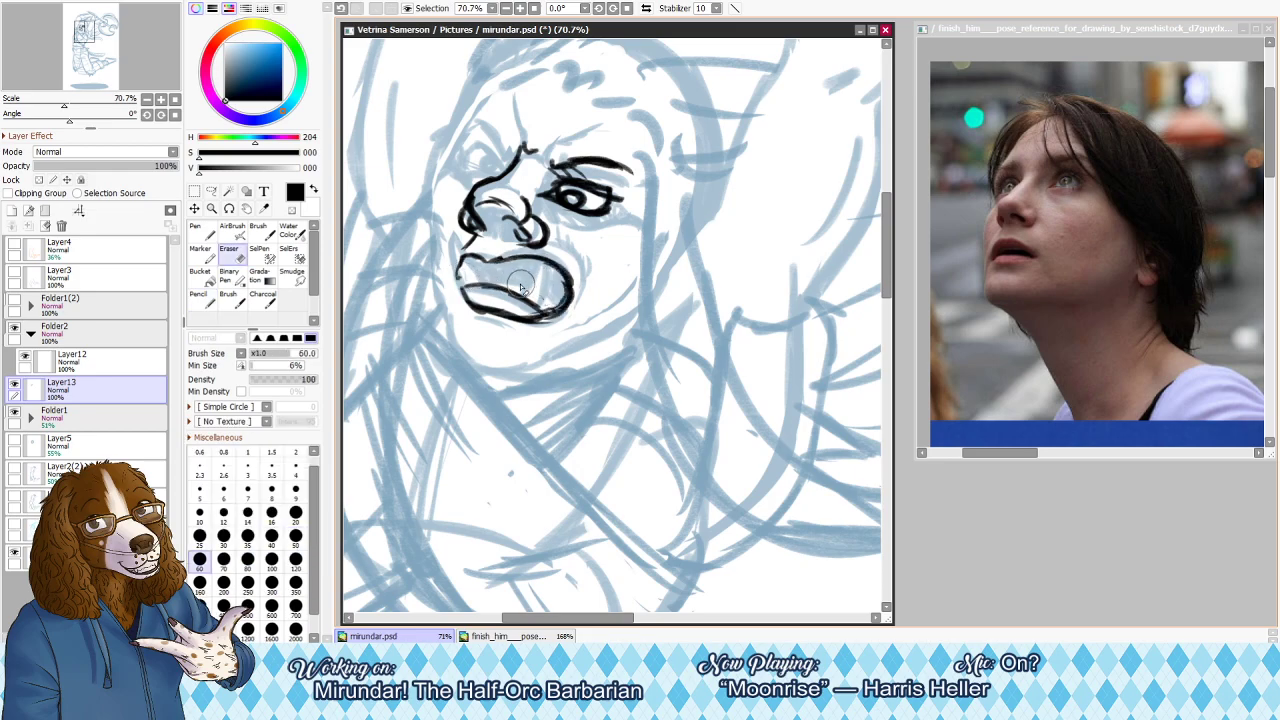
pyautogui.press('n')
pyautogui.moveTo(455, 264); pyautogui.dragTo(462, 294)
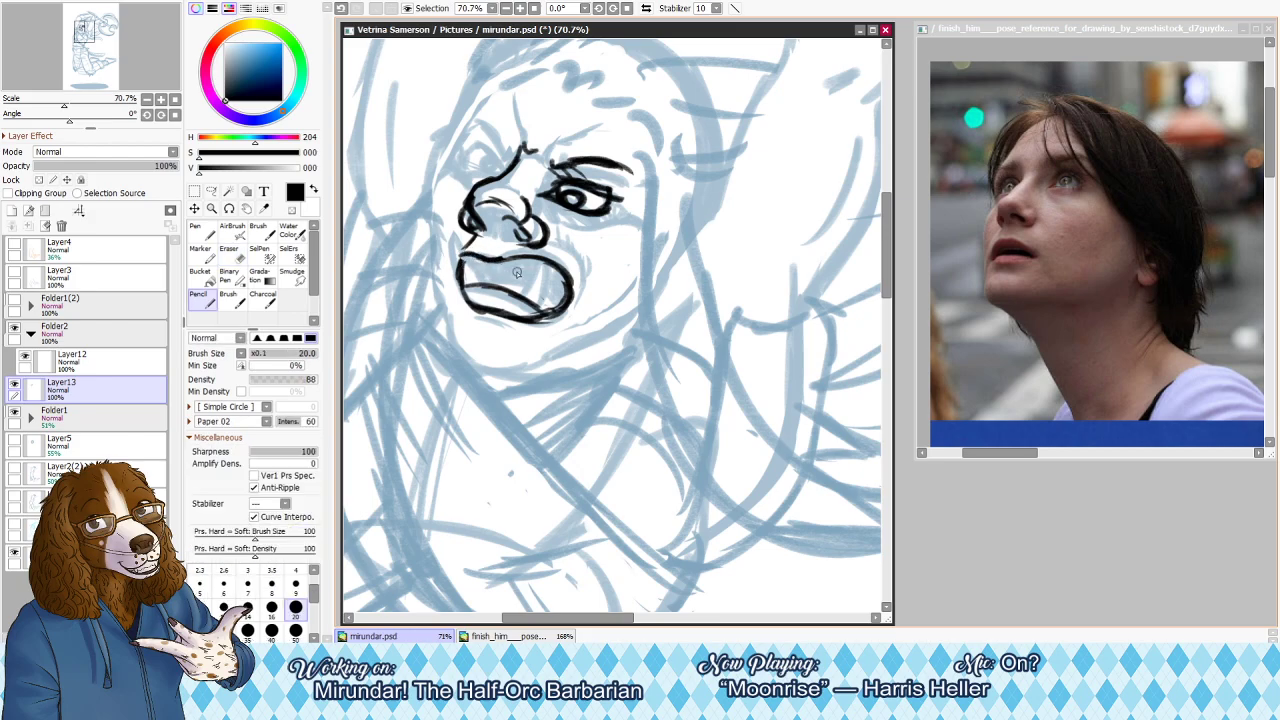
# Erase the inner lower lip line and redraw the lower edge of the mouth opening as a wavy curve
pyautogui.press('e')
pyautogui.moveTo(474, 288); pyautogui.dragTo(530, 303)
pyautogui.press('n')
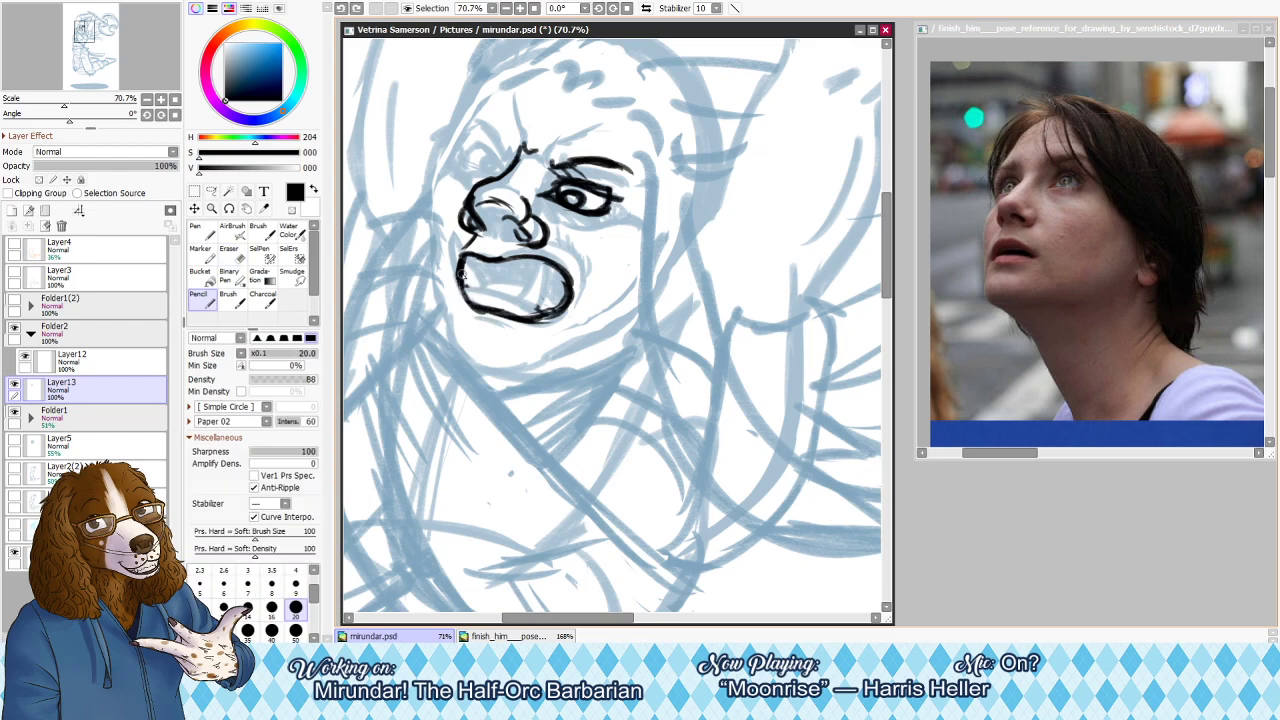
pyautogui.moveTo(468, 290)
pyautogui.mouseDown()
pyautogui.moveTo(552, 318)
pyautogui.moveTo(518, 304)
pyautogui.mouseUp()
pyautogui.press('e')
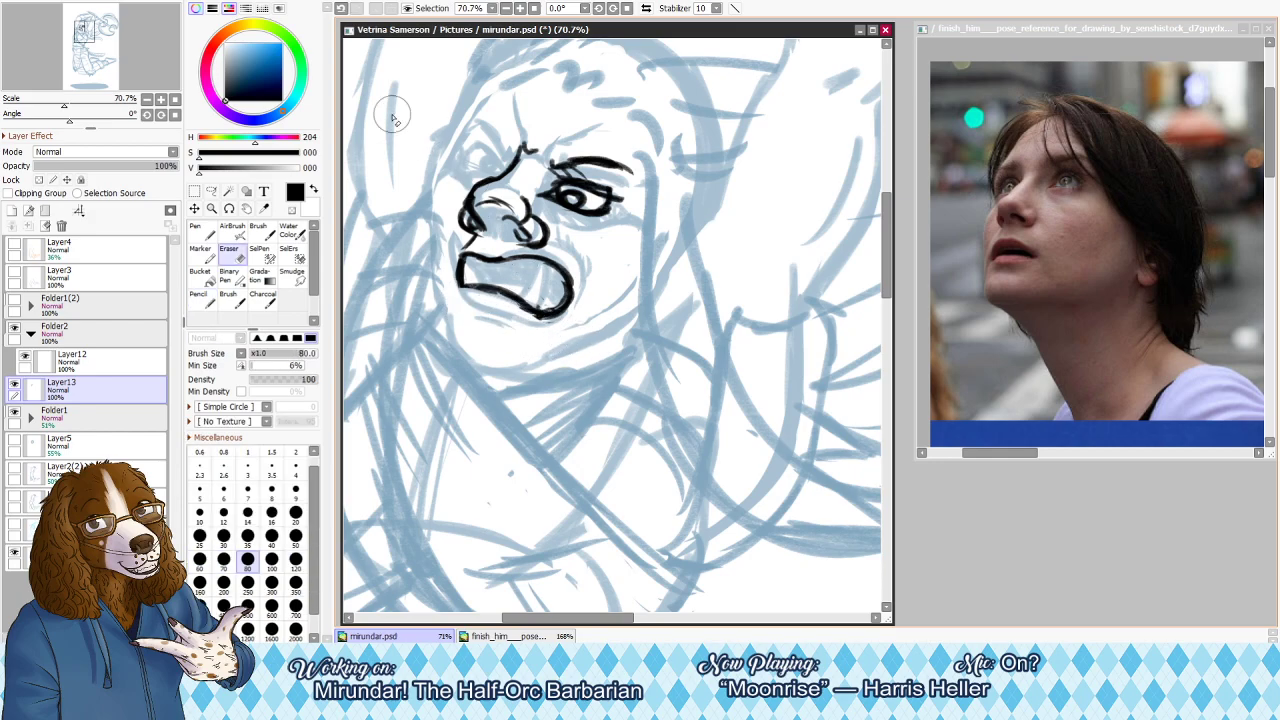
pyautogui.press('e')
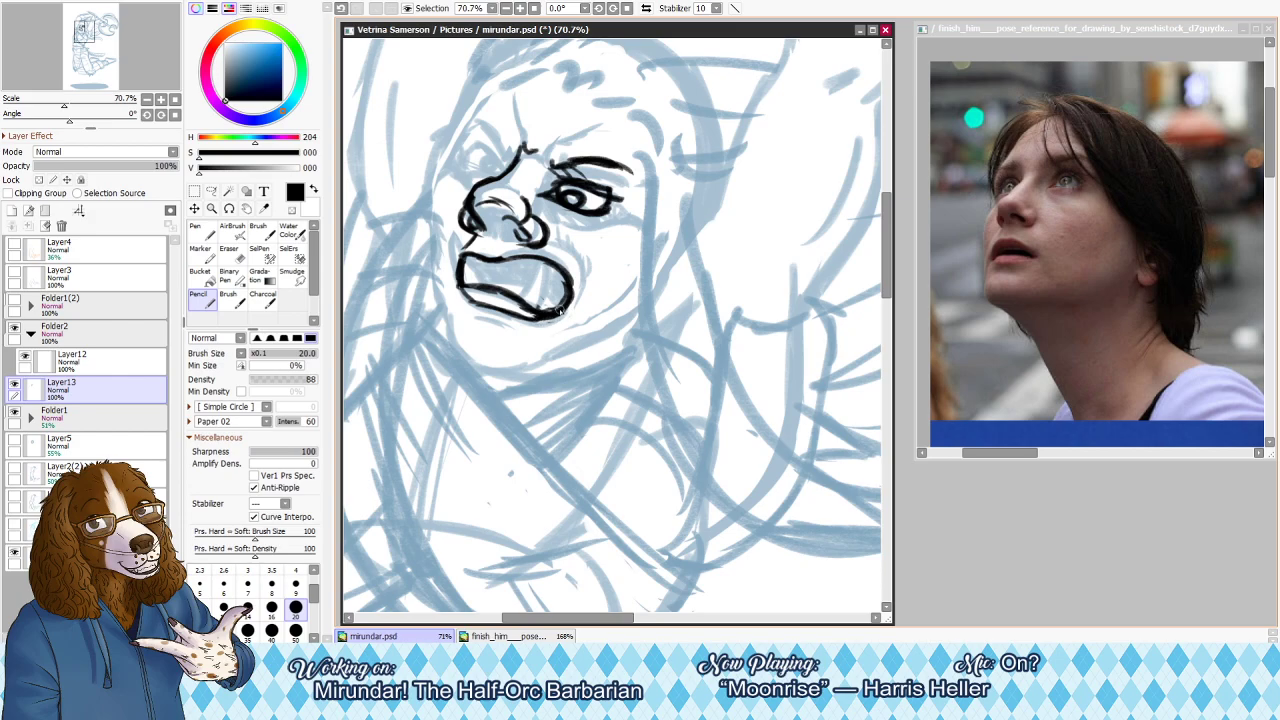
# Refine the lower lip's contour with a smaller Eraser and fresh pencil strokes
pyautogui.press('e')
pyautogui.press('[')
pyautogui.press('[')
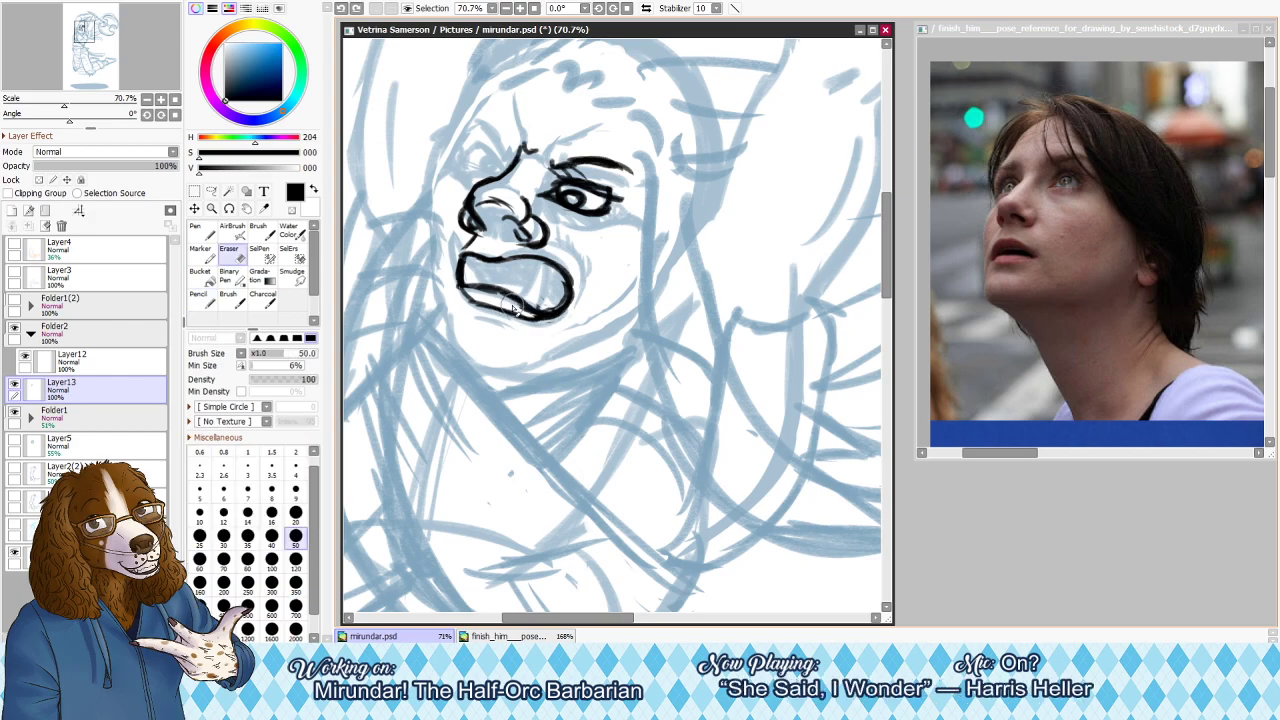
pyautogui.press('n')
pyautogui.moveTo(505, 294); pyautogui.dragTo(556, 315)
pyautogui.press('e')
pyautogui.press('n')
pyautogui.hotkey('ctrl', 'z')
# Add short hatching strokes below the lower lip and a curved crease above the chin
pyautogui.moveTo(470, 294)
pyautogui.mouseDown()
pyautogui.moveTo(475, 320)
pyautogui.moveTo(489, 321)
pyautogui.mouseUp()
pyautogui.hotkey('ctrl', 'z')
pyautogui.moveTo(485, 308); pyautogui.dragTo(497, 321)
pyautogui.moveTo(499, 314)
pyautogui.mouseDown()
pyautogui.moveTo(519, 340)
pyautogui.moveTo(469, 325)
pyautogui.moveTo(536, 354)
pyautogui.mouseUp()
pyautogui.hotkey('ctrl', 'z')
pyautogui.hotkey('ctrl', 'z')
pyautogui.hotkey('ctrl', 'z')
pyautogui.hotkey('ctrl', 'z')
pyautogui.hotkey('ctrl', 'z')
# Draw the underside of the chin as a short curved line
pyautogui.moveTo(459, 350)
pyautogui.mouseDown()
pyautogui.moveTo(533, 372)
pyautogui.moveTo(507, 370)
pyautogui.moveTo(597, 357)
pyautogui.moveTo(549, 372)
pyautogui.moveTo(599, 348)
pyautogui.mouseUp()
pyautogui.hotkey('ctrl', 'z')
pyautogui.hotkey('ctrl', 'z')
pyautogui.hotkey('ctrl', 'z')
pyautogui.hotkey('ctrl', 'z')
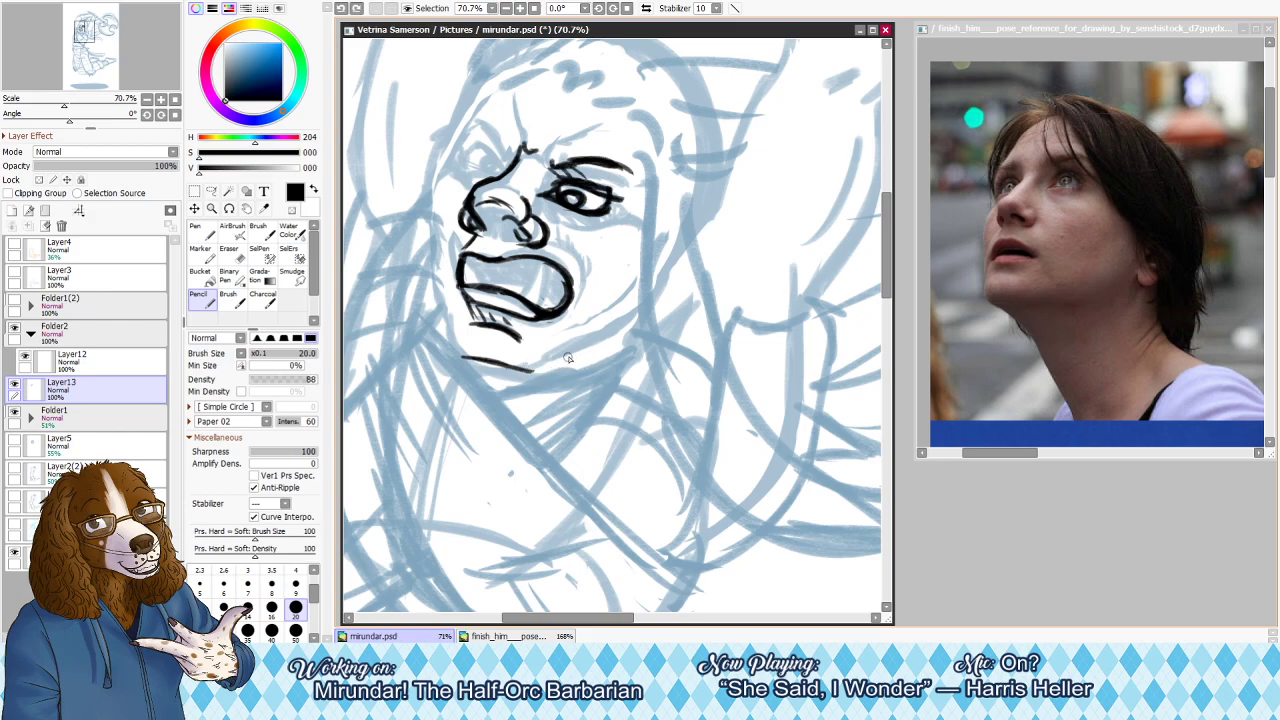
# Extend the chin line into a jawline sweeping up toward the ear, redrawing it until the curve is smooth
pyautogui.press('h')
pyautogui.press('h')
pyautogui.moveTo(528, 373); pyautogui.dragTo(604, 353)
pyautogui.moveTo(572, 365); pyautogui.dragTo(604, 352)
pyautogui.hotkey('ctrl', 'z')
pyautogui.hotkey('ctrl', 'z')
pyautogui.hotkey('ctrl', 'z')
pyautogui.moveTo(506, 366)
pyautogui.mouseDown()
pyautogui.moveTo(564, 374)
pyautogui.moveTo(631, 321)
pyautogui.mouseUp()
pyautogui.hotkey('ctrl', 'z')
pyautogui.moveTo(573, 361); pyautogui.dragTo(643, 308)
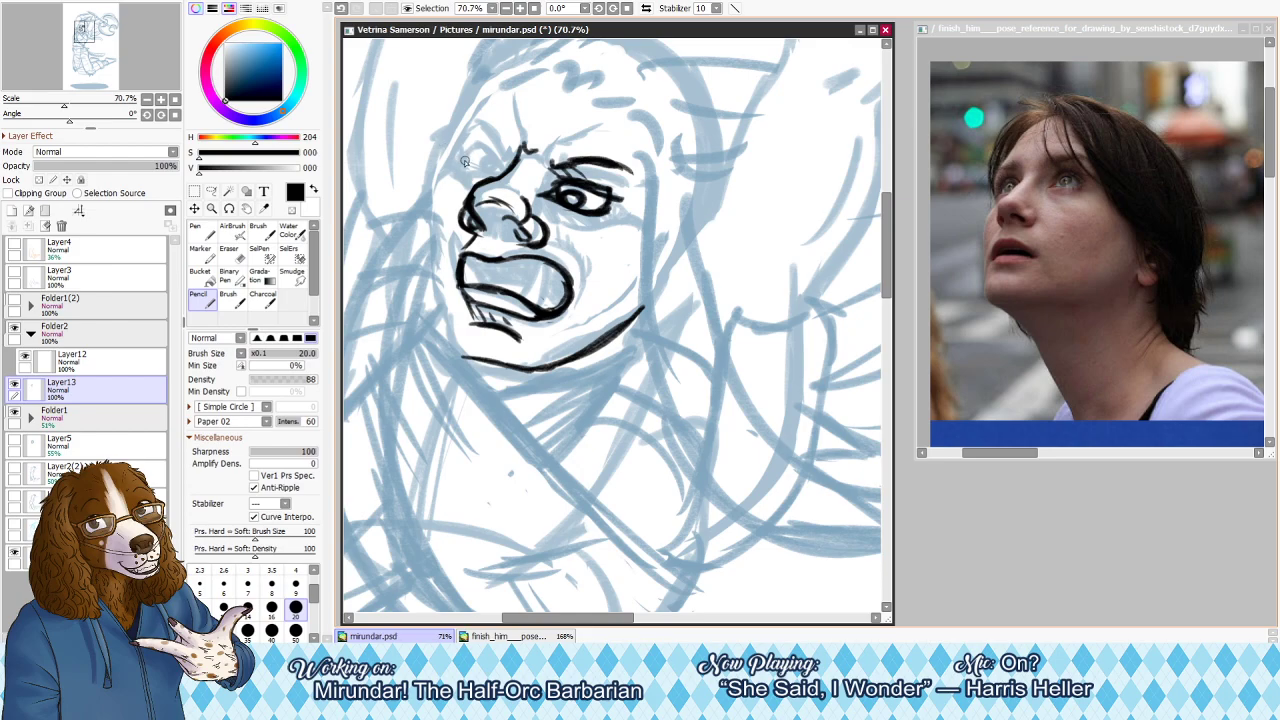
# Draw a short slanted far eyebrow and replace the near eyebrow with a cleaner stroke using the Eraser and Pencil
pyautogui.moveTo(466, 152); pyautogui.dragTo(505, 166)
pyautogui.hotkey('ctrl', 'z')
pyautogui.press('e')
pyautogui.moveTo(574, 162); pyautogui.dragTo(630, 171)
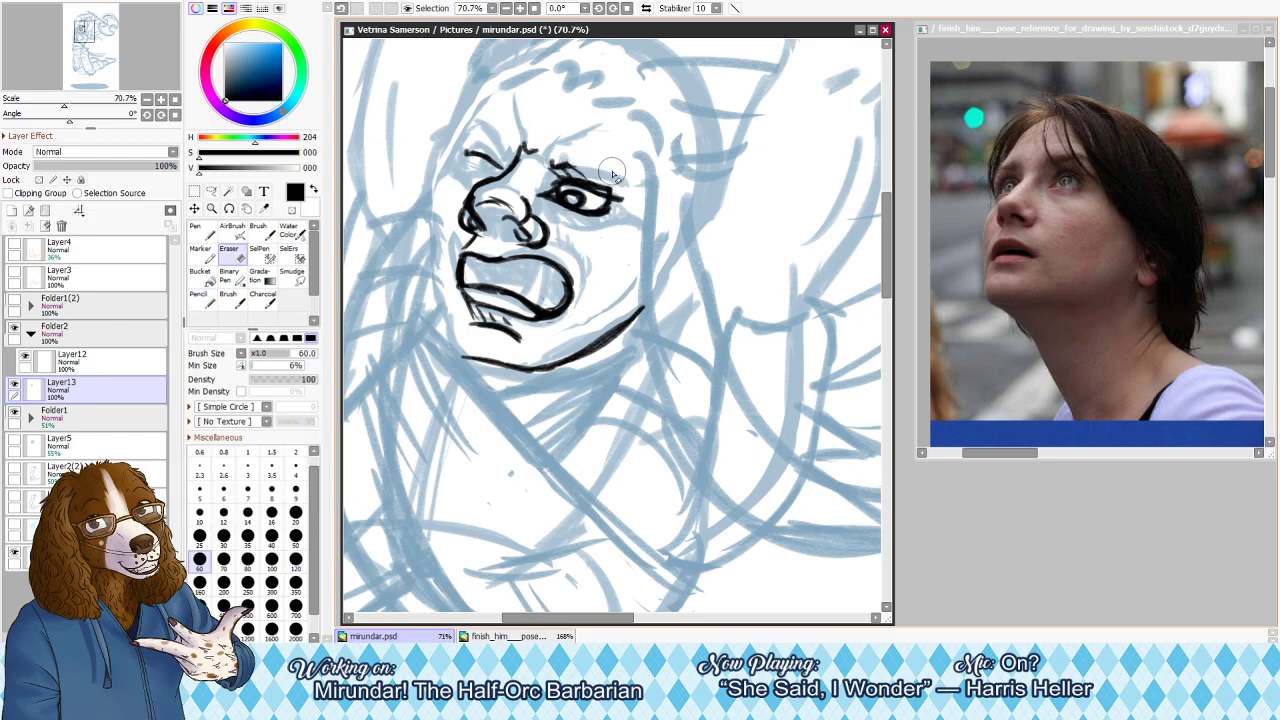
pyautogui.press('n')
pyautogui.moveTo(549, 164)
pyautogui.mouseDown()
pyautogui.moveTo(618, 154)
pyautogui.moveTo(629, 169)
pyautogui.mouseUp()
pyautogui.hotkey('ctrl', 'z')
pyautogui.hotkey('ctrl', 'z')
pyautogui.hotkey('ctrl', 'z')
pyautogui.hotkey('ctrl', 'z')
pyautogui.moveTo(550, 175); pyautogui.dragTo(630, 164)
# Erase the near eye's lower edge and redraw it as a narrower, angrier eye shape
pyautogui.press('e')
pyautogui.moveTo(558, 213)
pyautogui.mouseDown()
pyautogui.moveTo(602, 228)
pyautogui.moveTo(563, 205)
pyautogui.moveTo(580, 204)
pyautogui.moveTo(607, 218)
pyautogui.mouseUp()
pyautogui.press('n')
pyautogui.hotkey('ctrl', 'z')
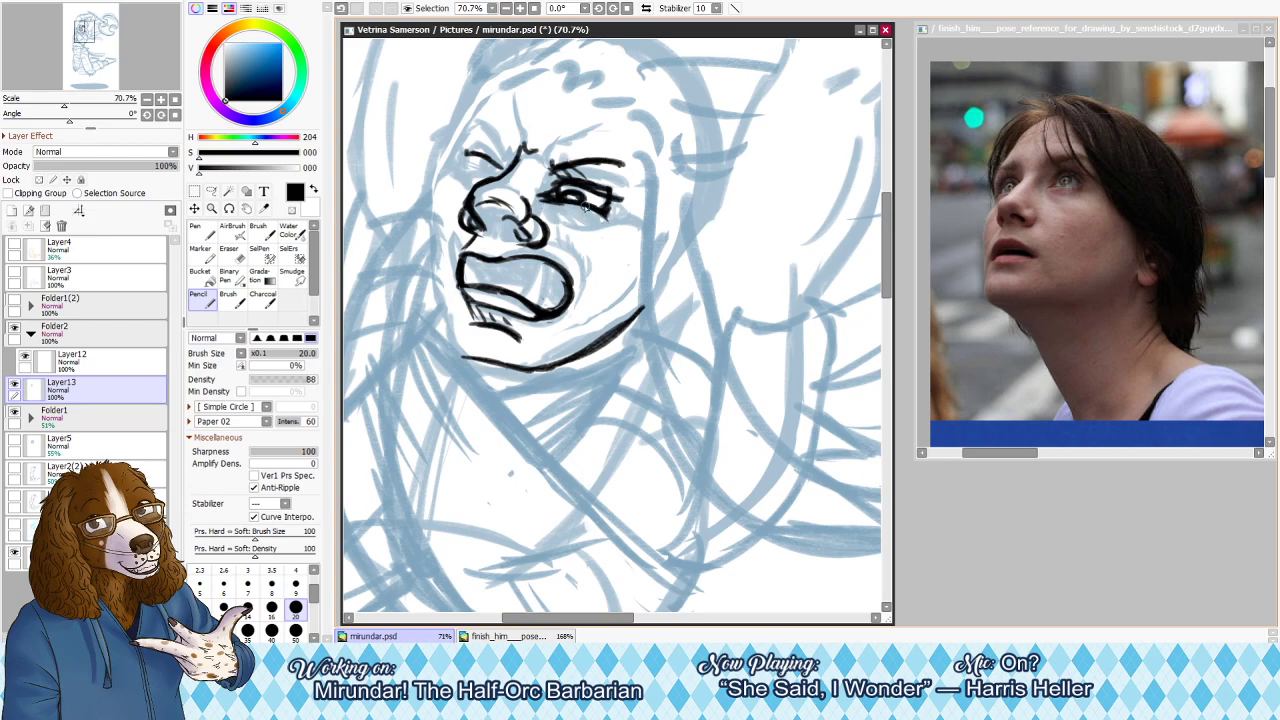
# Draw a curved cheek crease from beside the nose past the mouth corner, checking it in a mirrored view
pyautogui.moveTo(576, 243)
pyautogui.mouseDown()
pyautogui.moveTo(583, 290)
pyautogui.moveTo(629, 318)
pyautogui.moveTo(600, 270)
pyautogui.moveTo(554, 234)
pyautogui.moveTo(596, 279)
pyautogui.mouseUp()
pyautogui.hotkey('ctrl', 'z')
pyautogui.hotkey('ctrl', 'z')
pyautogui.hotkey('ctrl', 'z')
pyautogui.hotkey('ctrl', 'z')
pyautogui.hotkey('ctrl', 'z')
pyautogui.click(646, 8)
pyautogui.click(646, 8)
pyautogui.press('e')
pyautogui.moveTo(569, 239); pyautogui.dragTo(596, 278)
pyautogui.press('n')
pyautogui.hotkey('ctrl', 'z')
# Draw the far eye beneath its slanted brow and outline the protruding far brow ridge
pyautogui.moveTo(550, 209); pyautogui.dragTo(585, 221)
pyautogui.hotkey('ctrl', 'z')
pyautogui.moveTo(464, 152)
pyautogui.mouseDown()
pyautogui.moveTo(466, 178)
pyautogui.moveTo(498, 183)
pyautogui.moveTo(484, 180)
pyautogui.moveTo(495, 164)
pyautogui.moveTo(501, 174)
pyautogui.mouseUp()
pyautogui.hotkey('ctrl', 'z')
pyautogui.hotkey('ctrl', 'z')
pyautogui.hotkey('ctrl', 'z')
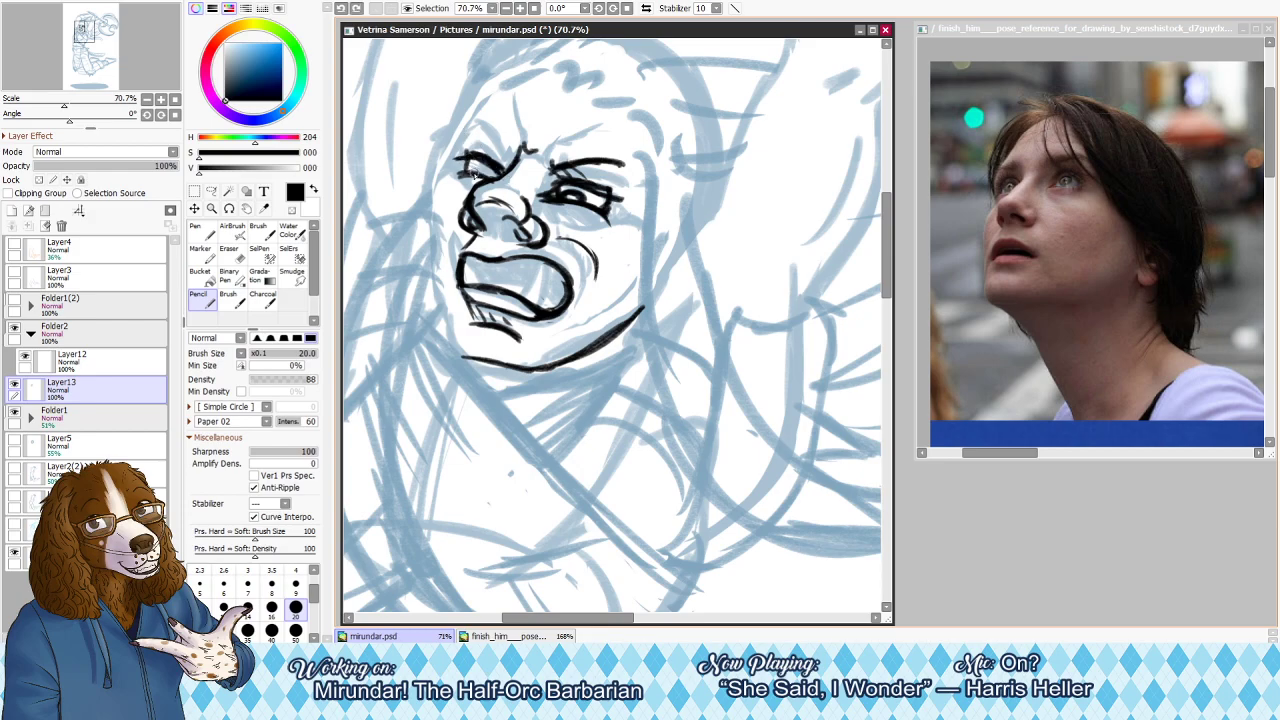
pyautogui.moveTo(501, 150); pyautogui.dragTo(512, 158)
# Draw the far cheek contour from below the brow ridge down the face to join the chin
pyautogui.moveTo(456, 146)
pyautogui.mouseDown()
pyautogui.moveTo(487, 140)
pyautogui.moveTo(457, 135)
pyautogui.moveTo(509, 156)
pyautogui.moveTo(466, 130)
pyautogui.moveTo(499, 152)
pyautogui.moveTo(435, 186)
pyautogui.mouseUp()
pyautogui.hotkey('ctrl', 'z')
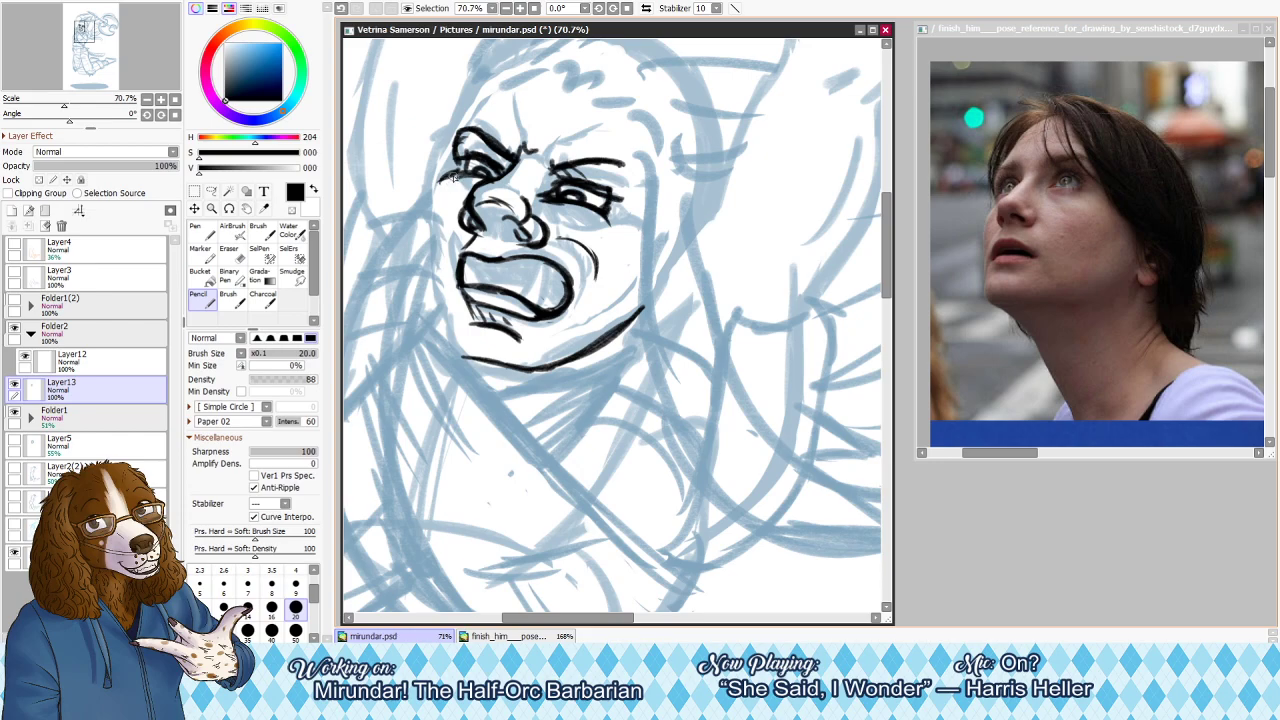
pyautogui.moveTo(437, 182); pyautogui.dragTo(430, 244)
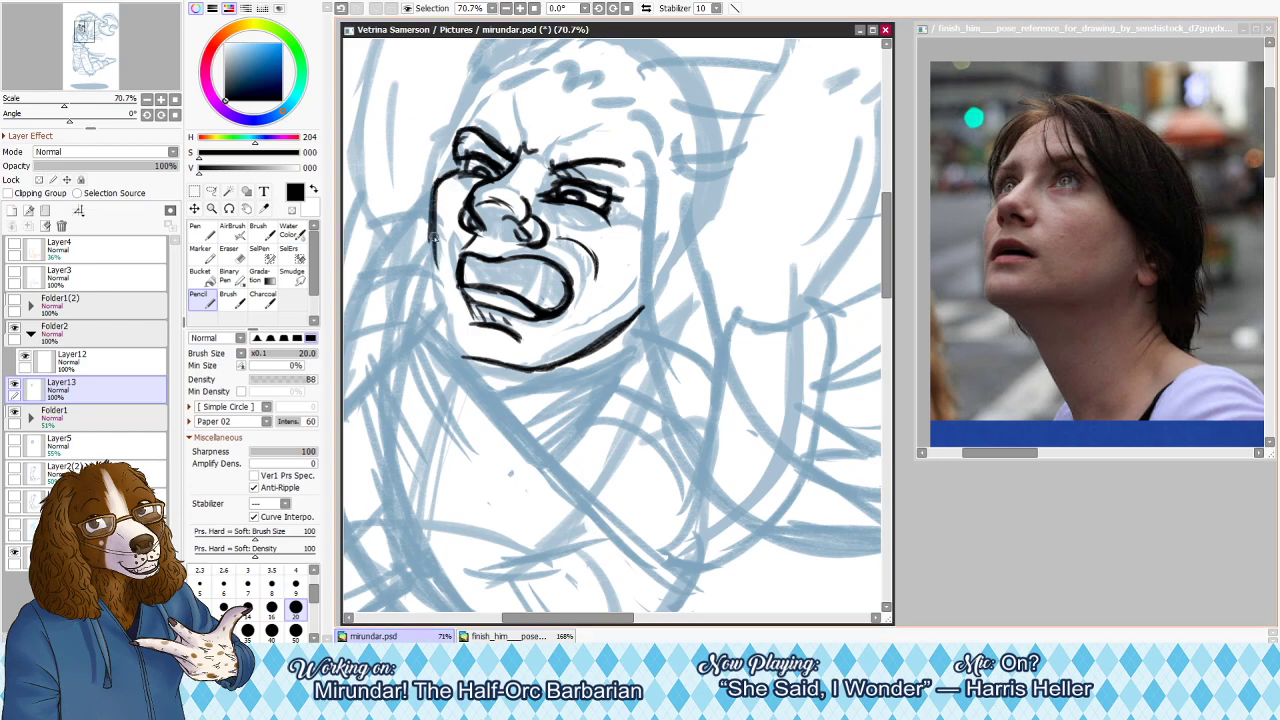
pyautogui.moveTo(437, 186)
pyautogui.mouseDown()
pyautogui.moveTo(430, 262)
pyautogui.moveTo(445, 308)
pyautogui.mouseUp()
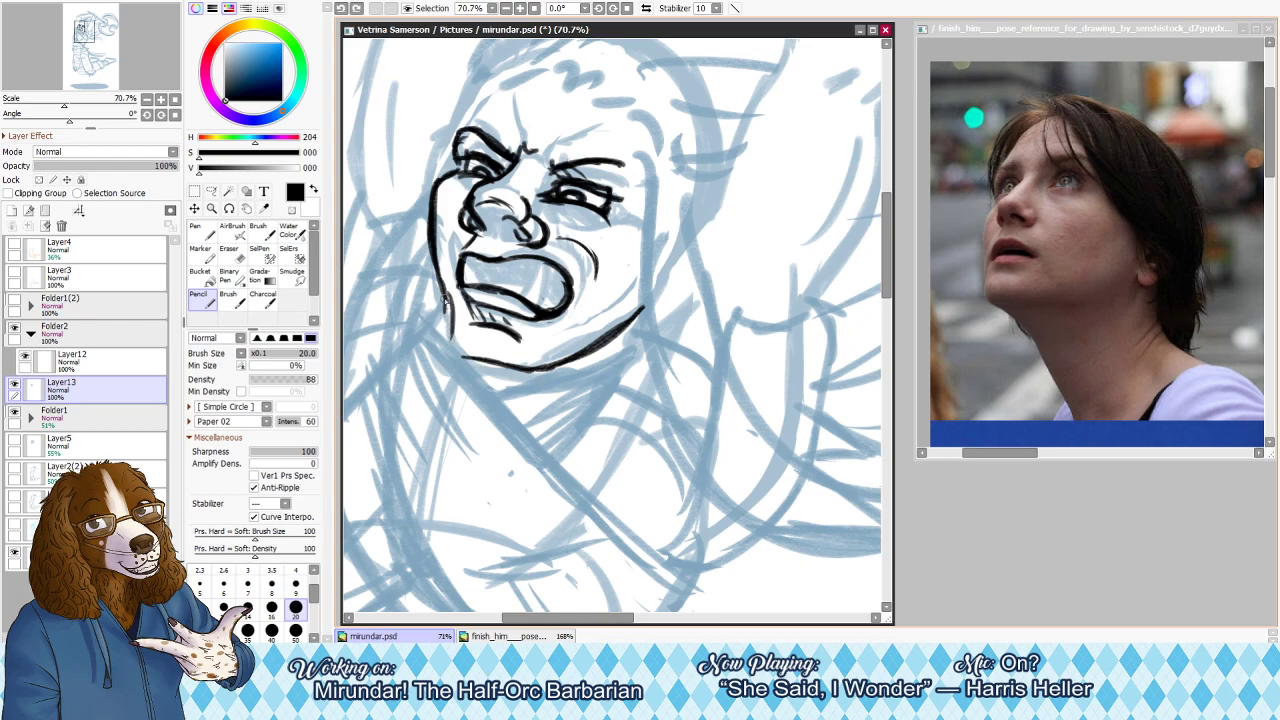
pyautogui.moveTo(450, 318)
pyautogui.mouseDown()
pyautogui.moveTo(484, 360)
pyautogui.moveTo(532, 371)
pyautogui.mouseUp()
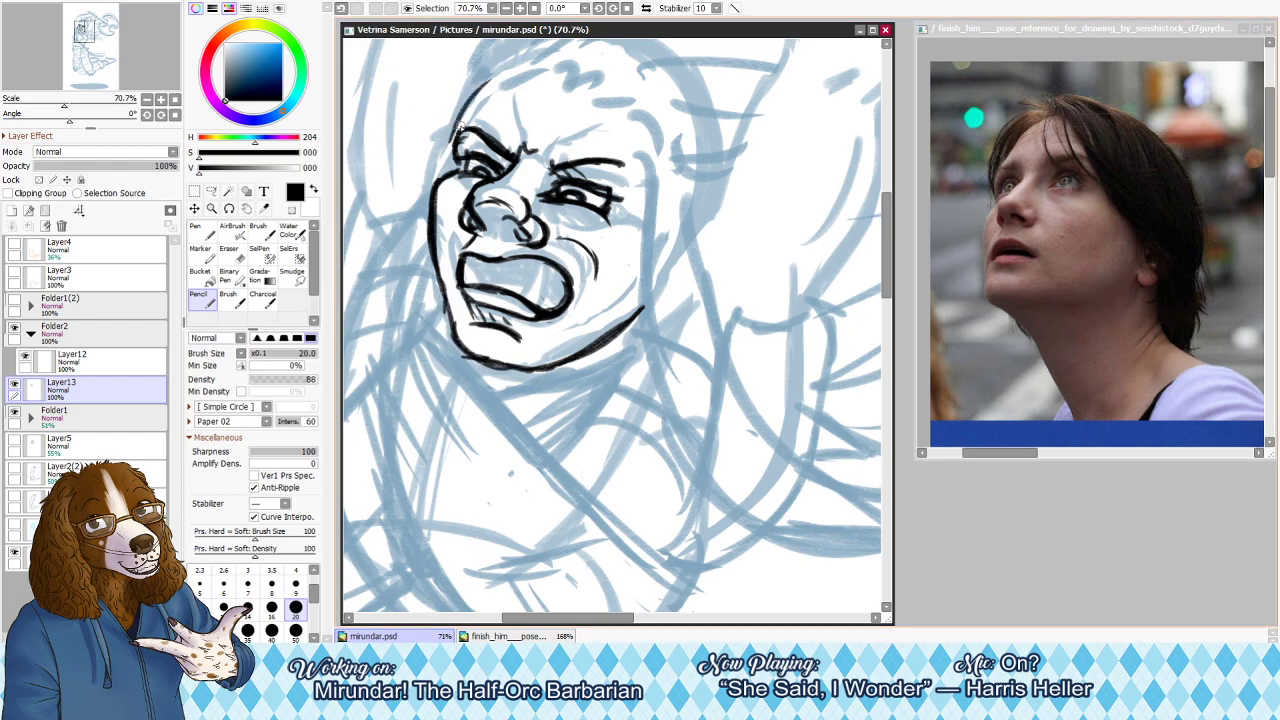
# Draw the forehead contour curving up from the far brow ridge toward the hairline, redrawing it until smooth
pyautogui.moveTo(464, 130); pyautogui.dragTo(522, 68)
pyautogui.hotkey('ctrl', 'z')
pyautogui.hotkey('ctrl', 'z')
pyautogui.moveTo(457, 137)
pyautogui.mouseDown()
pyautogui.moveTo(496, 109)
pyautogui.moveTo(480, 113)
pyautogui.moveTo(498, 88)
pyautogui.moveTo(546, 62)
pyautogui.mouseUp()
pyautogui.hotkey('ctrl', 'z')
pyautogui.hotkey('ctrl', 'z')
pyautogui.moveTo(482, 114)
pyautogui.mouseDown()
pyautogui.moveTo(522, 64)
pyautogui.moveTo(550, 55)
pyautogui.mouseUp()
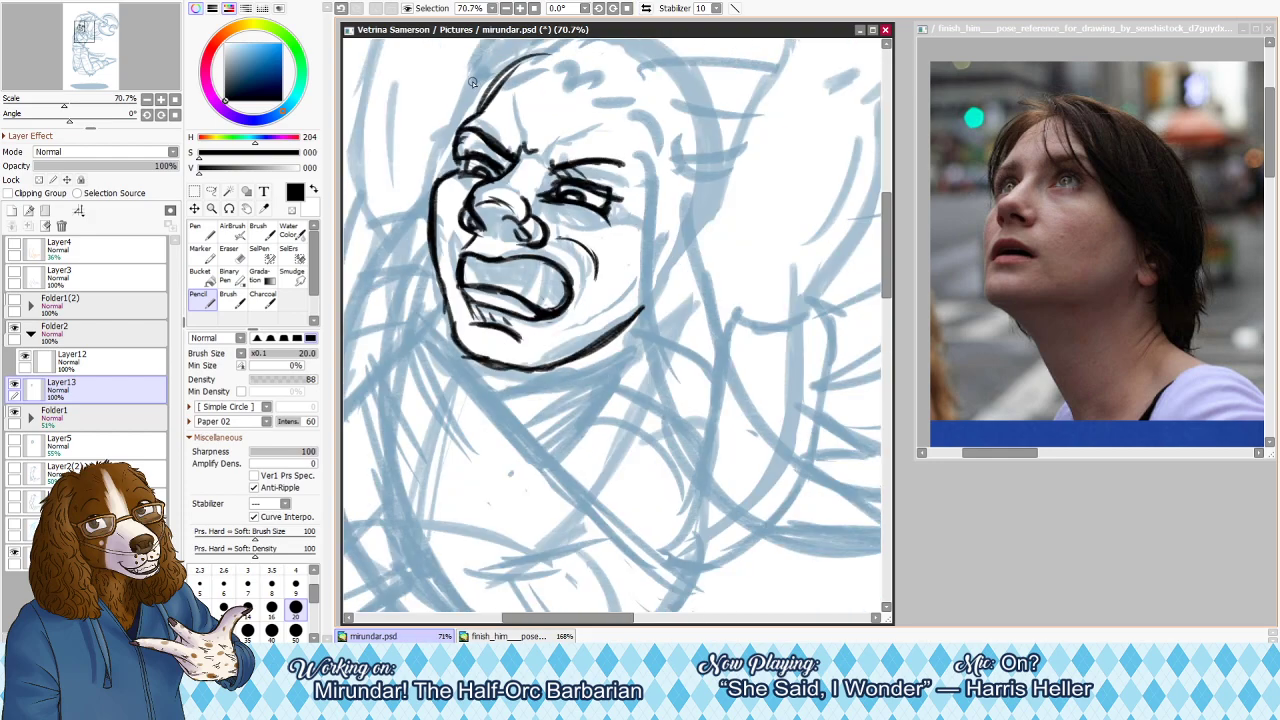
# Draw tusks rising from the lower jaw inside the open mouth, cleaning overlapping lines with a smaller Eraser
pyautogui.click(505, 8)
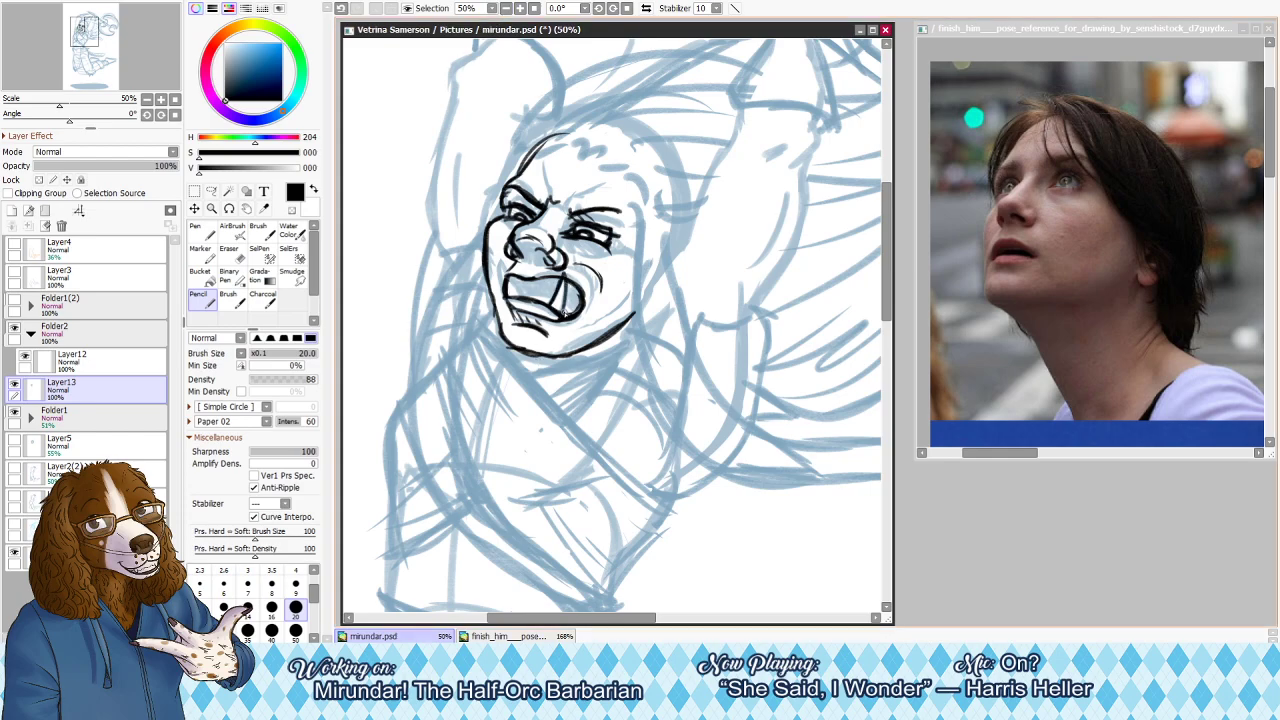
pyautogui.moveTo(512, 295)
pyautogui.mouseDown()
pyautogui.moveTo(508, 262)
pyautogui.moveTo(509, 295)
pyautogui.moveTo(552, 298)
pyautogui.moveTo(541, 302)
pyautogui.moveTo(551, 309)
pyautogui.moveTo(555, 299)
pyautogui.mouseUp()
pyautogui.hotkey('ctrl', 'z')
pyautogui.hotkey('ctrl', 'z')
pyautogui.press('e')
pyautogui.press('[')
pyautogui.press('[')
pyautogui.hotkey('ctrl', 'z')
pyautogui.press('[')
pyautogui.press('[')
pyautogui.hotkey('ctrl', 'z')
pyautogui.press('n')
pyautogui.hotkey('ctrl', 'z')
pyautogui.hotkey('ctrl', 'z')
pyautogui.hotkey('ctrl', 'z')
pyautogui.hotkey('ctrl', 'z')
pyautogui.hotkey('ctrl', 'z')
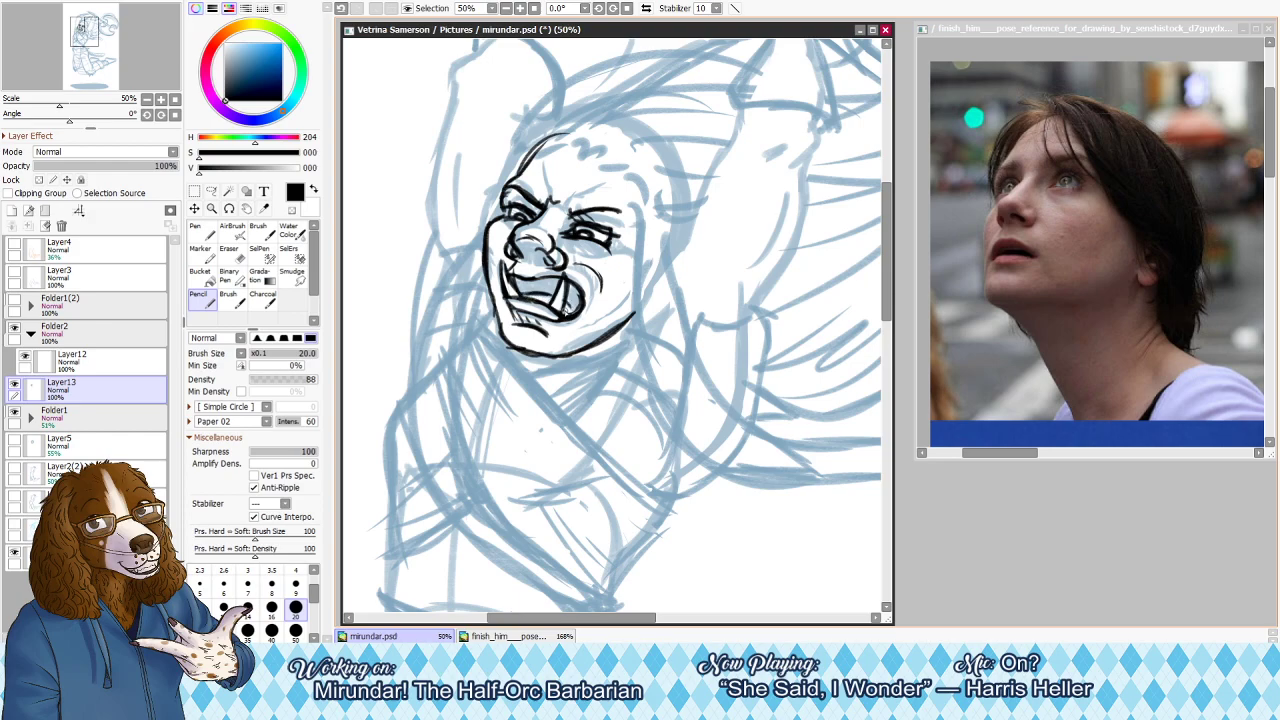
# Refine the near tusk and add the row of upper teeth inside the mouth
pyautogui.hotkey('ctrl', 'z')
pyautogui.moveTo(567, 302); pyautogui.dragTo(574, 309)
pyautogui.hotkey('ctrl', 'z')
pyautogui.moveTo(563, 303); pyautogui.dragTo(574, 313)
pyautogui.hotkey('ctrl', 'z')
pyautogui.moveTo(515, 279)
pyautogui.mouseDown()
pyautogui.moveTo(566, 283)
pyautogui.moveTo(575, 297)
pyautogui.mouseUp()
pyautogui.hotkey('ctrl', 'z')
pyautogui.hotkey('ctrl', 'z')
pyautogui.hotkey('ctrl', 'z')
pyautogui.hotkey('ctrl', 'z')
pyautogui.moveTo(542, 274); pyautogui.dragTo(569, 291)
pyautogui.hotkey('ctrl', 'z')
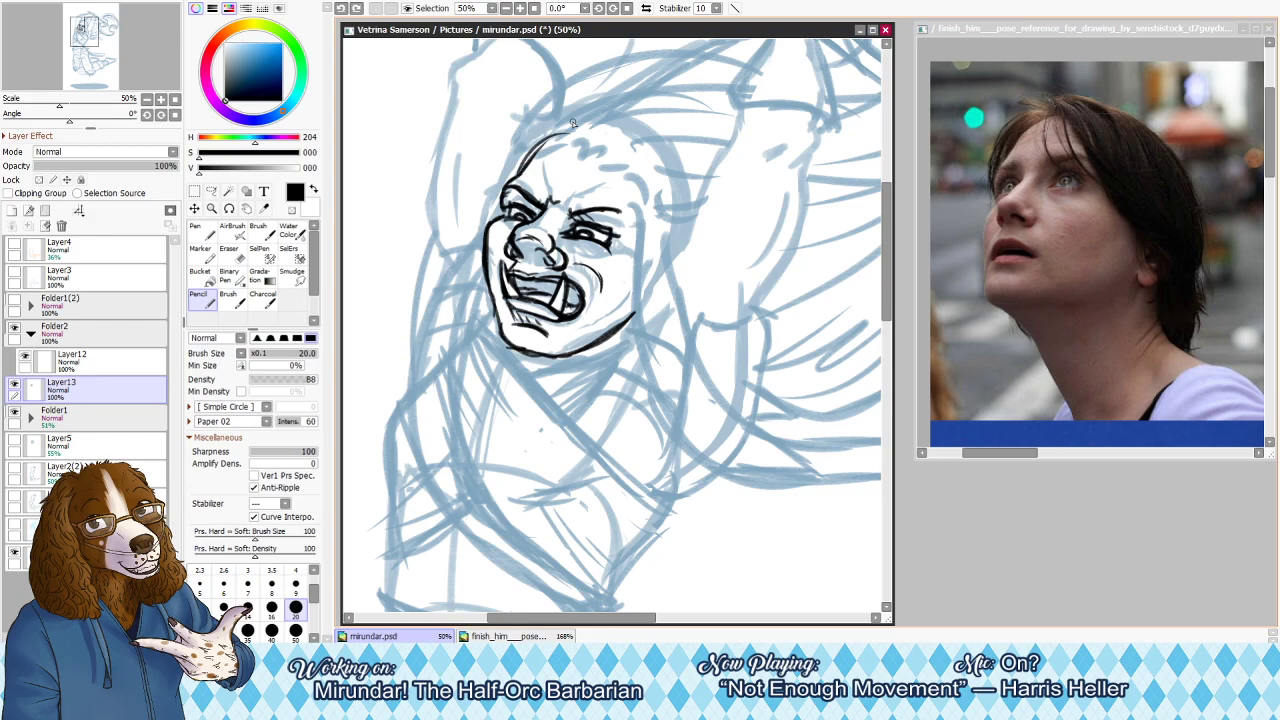
# Clean up the near eye's iris and outer corner by alternating the Eraser and Pencil
pyautogui.press('e')
pyautogui.press('n')
pyautogui.moveTo(594, 242)
pyautogui.mouseDown()
pyautogui.moveTo(614, 231)
pyautogui.moveTo(616, 245)
pyautogui.moveTo(571, 231)
pyautogui.moveTo(594, 229)
pyautogui.mouseUp()
pyautogui.press('e')
pyautogui.press(']')
pyautogui.press(']')
pyautogui.press('n')
pyautogui.hotkey('ctrl', 'z')
pyautogui.press('e')
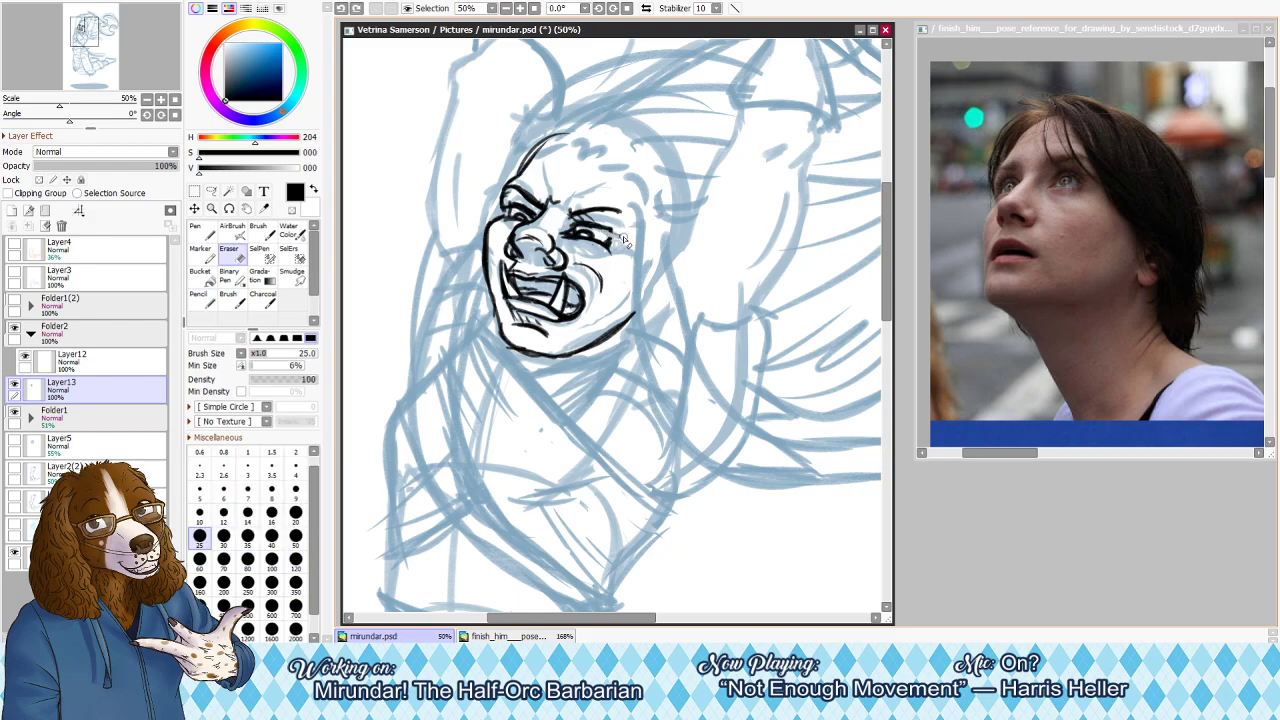
pyautogui.press('n')
pyautogui.hotkey('ctrl', 'z')
pyautogui.moveTo(571, 231); pyautogui.dragTo(593, 228)
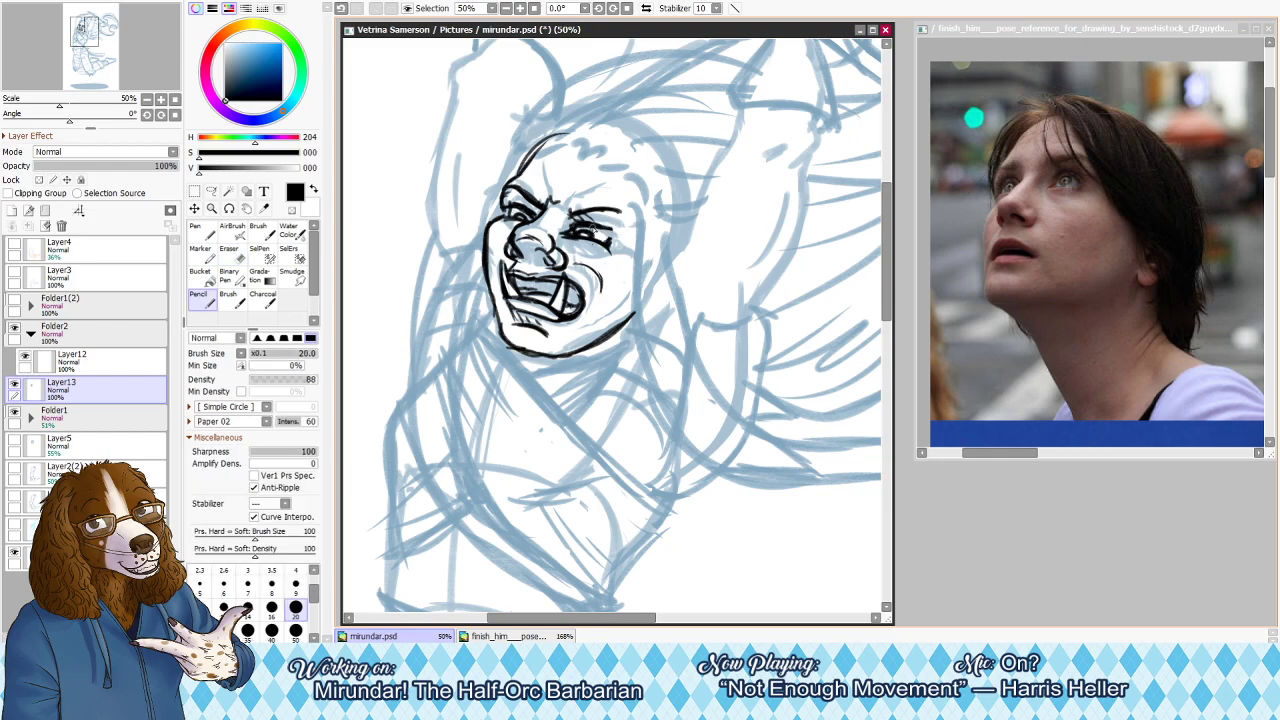
# Compare the face with Layer13 hidden and shown, touch up the near eye's upper lid and strengthen the far brow
pyautogui.click(14, 388)
pyautogui.click(14, 388)
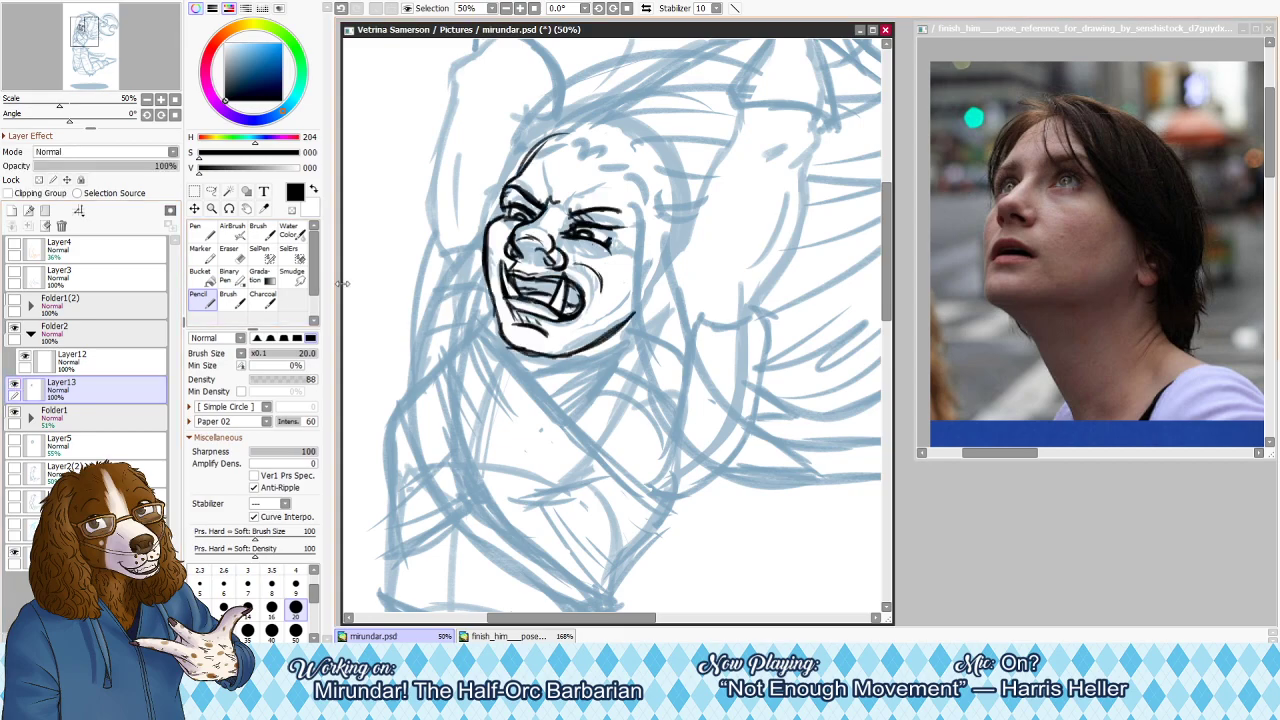
pyautogui.press('e')
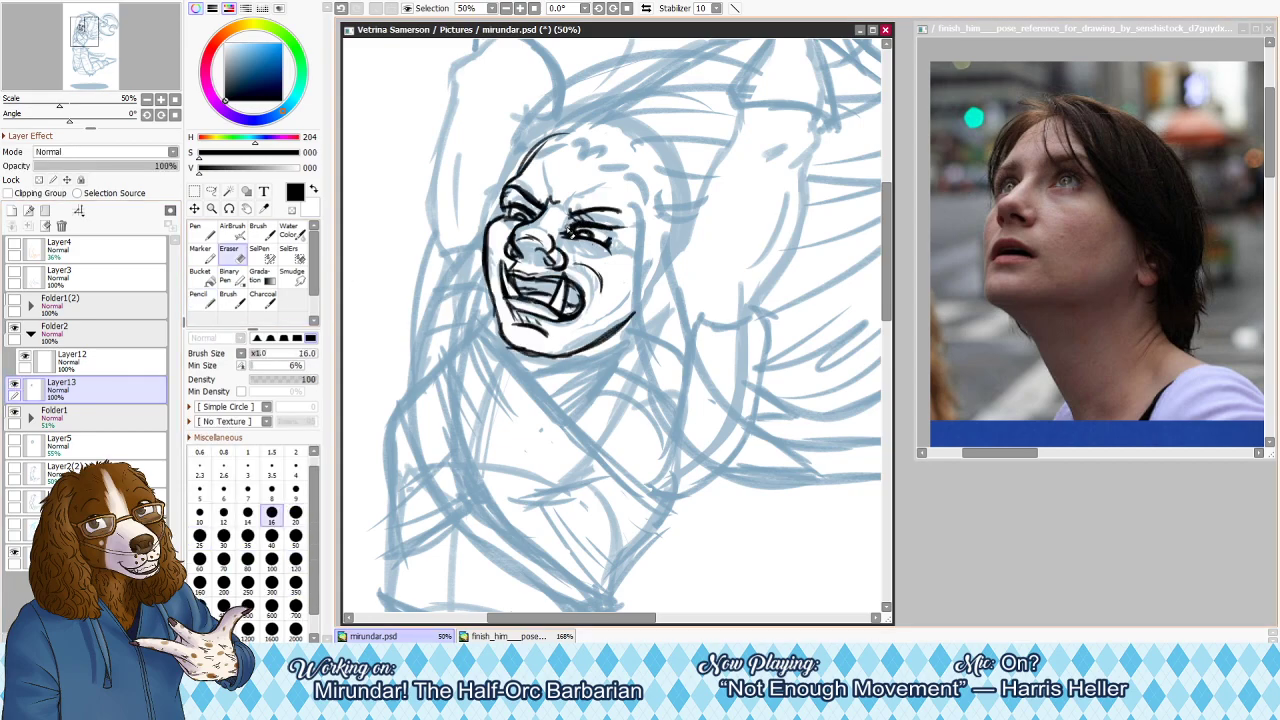
pyautogui.press('n')
pyautogui.hotkey('ctrl', 'z')
pyautogui.moveTo(568, 229)
pyautogui.mouseDown()
pyautogui.moveTo(592, 216)
pyautogui.moveTo(609, 226)
pyautogui.moveTo(593, 226)
pyautogui.mouseUp()
pyautogui.hotkey('ctrl', 'z')
pyautogui.hotkey('ctrl', 'z')
pyautogui.hotkey('ctrl', 'z')
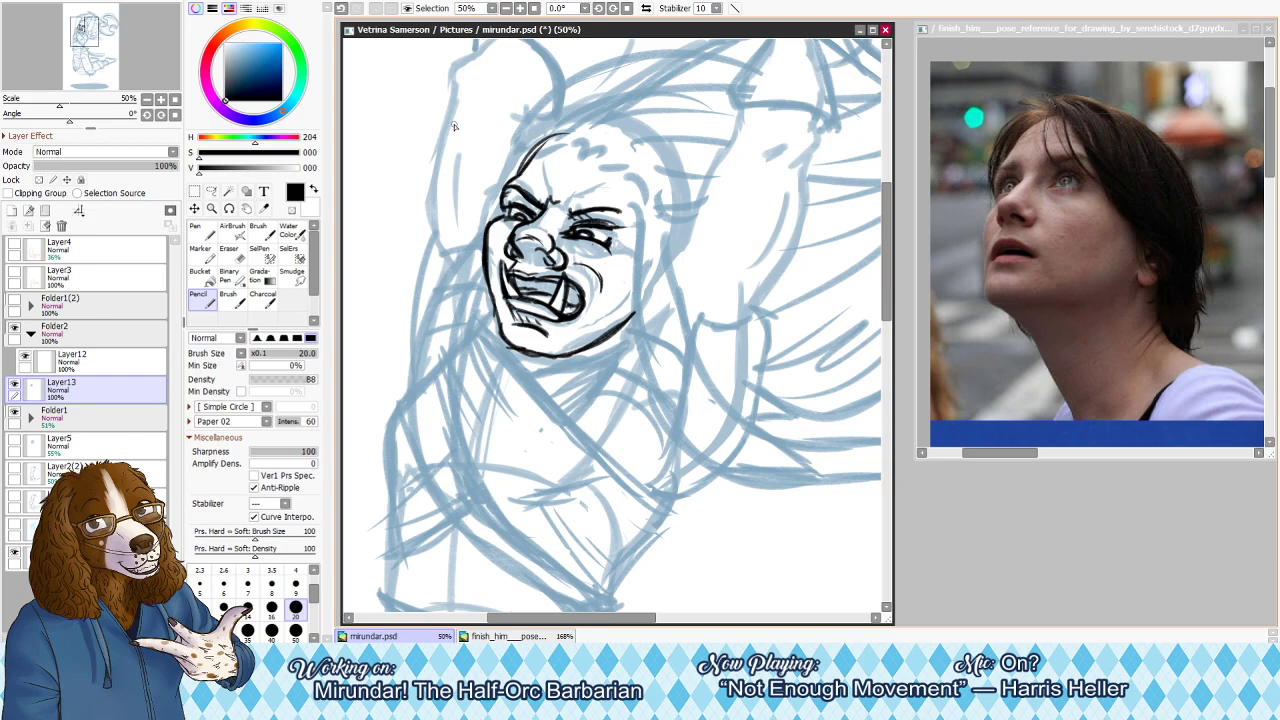
pyautogui.moveTo(514, 201); pyautogui.dragTo(536, 214)
# Expand Folder1 and move Layer13 into it, directly above Layer11
pyautogui.scroll(-4, 619, 315)
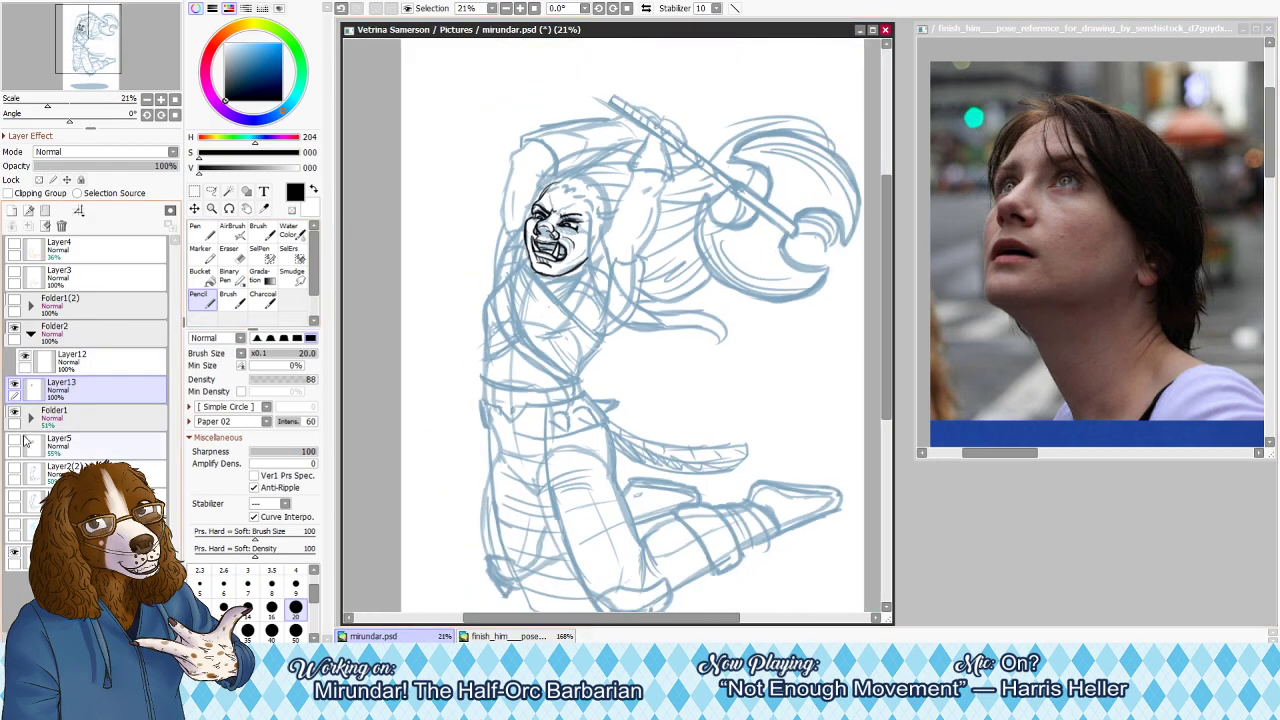
pyautogui.click(52, 387)
pyautogui.click(29, 417)
pyautogui.moveTo(64, 388); pyautogui.dragTo(64, 431)
pyautogui.scroll(-5, 75, 386)
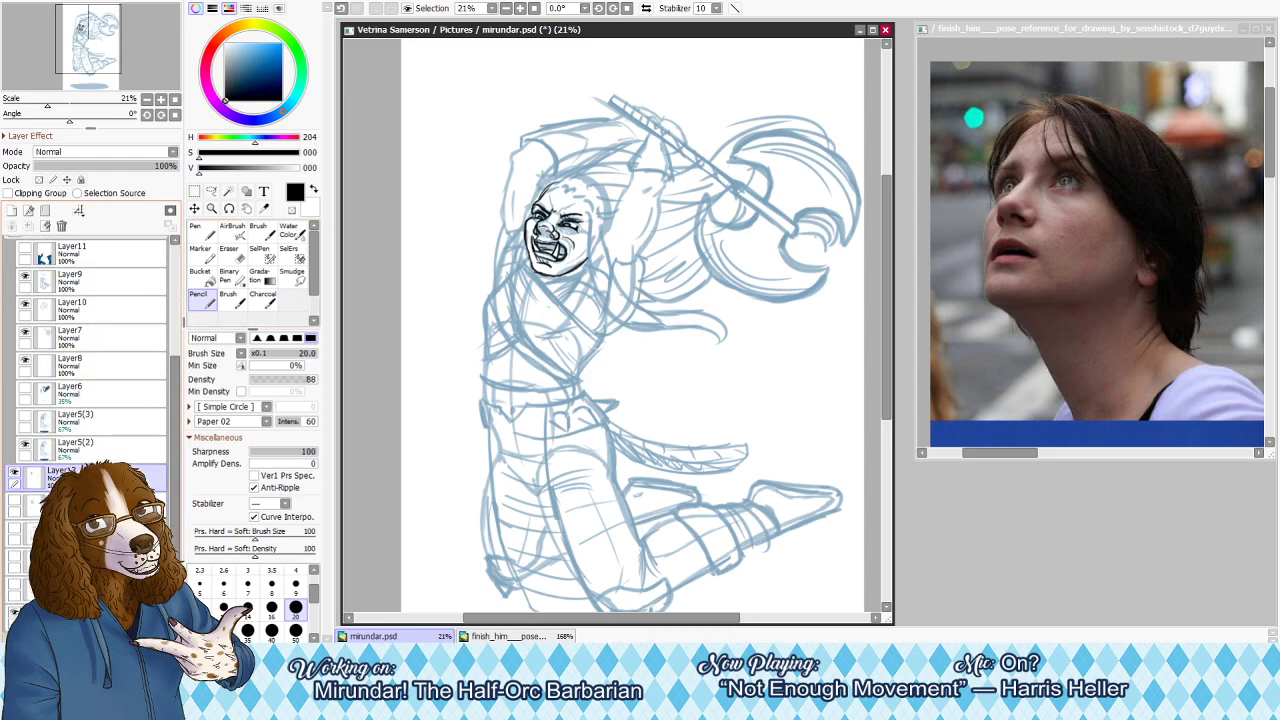
pyautogui.scroll(3, 85, 400)
pyautogui.moveTo(84, 562); pyautogui.dragTo(86, 328)
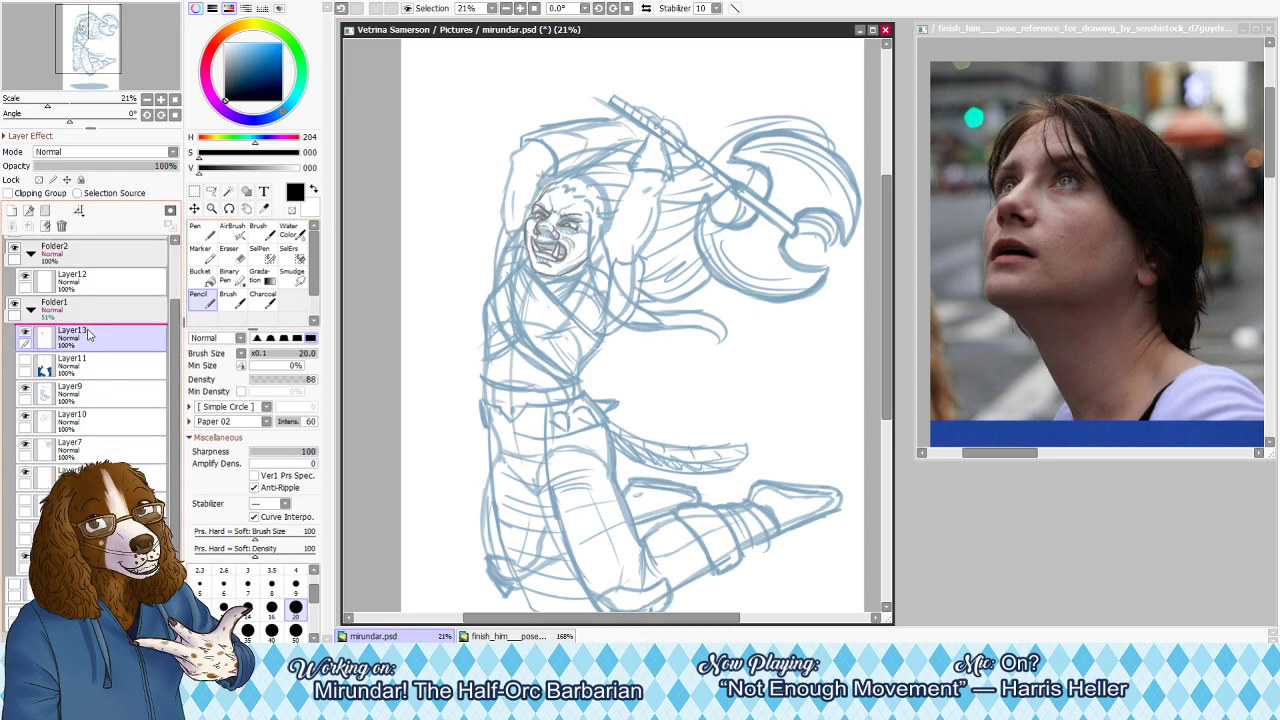
# Collapse Folder1 and make Layer12 in Folder2 the active layer
pyautogui.scroll(4, 534, 198)
pyautogui.scroll(-2, 534, 197)
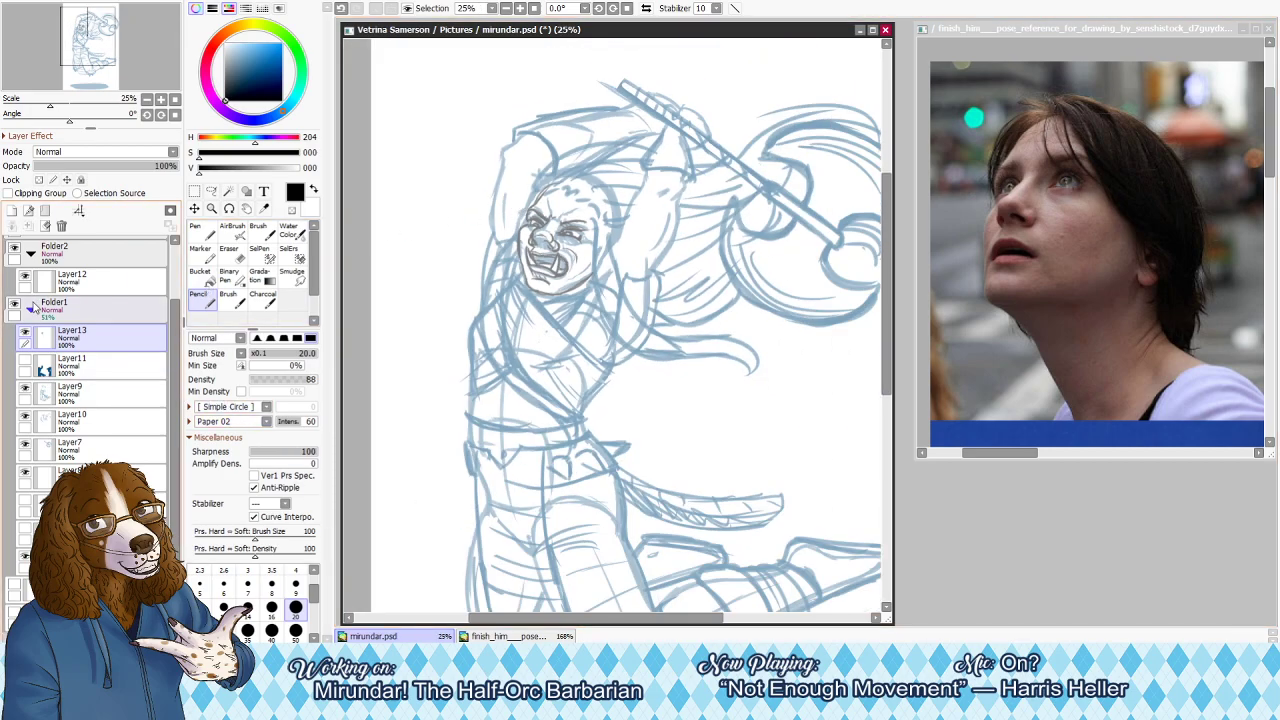
pyautogui.click(30, 310)
pyautogui.click(115, 278)
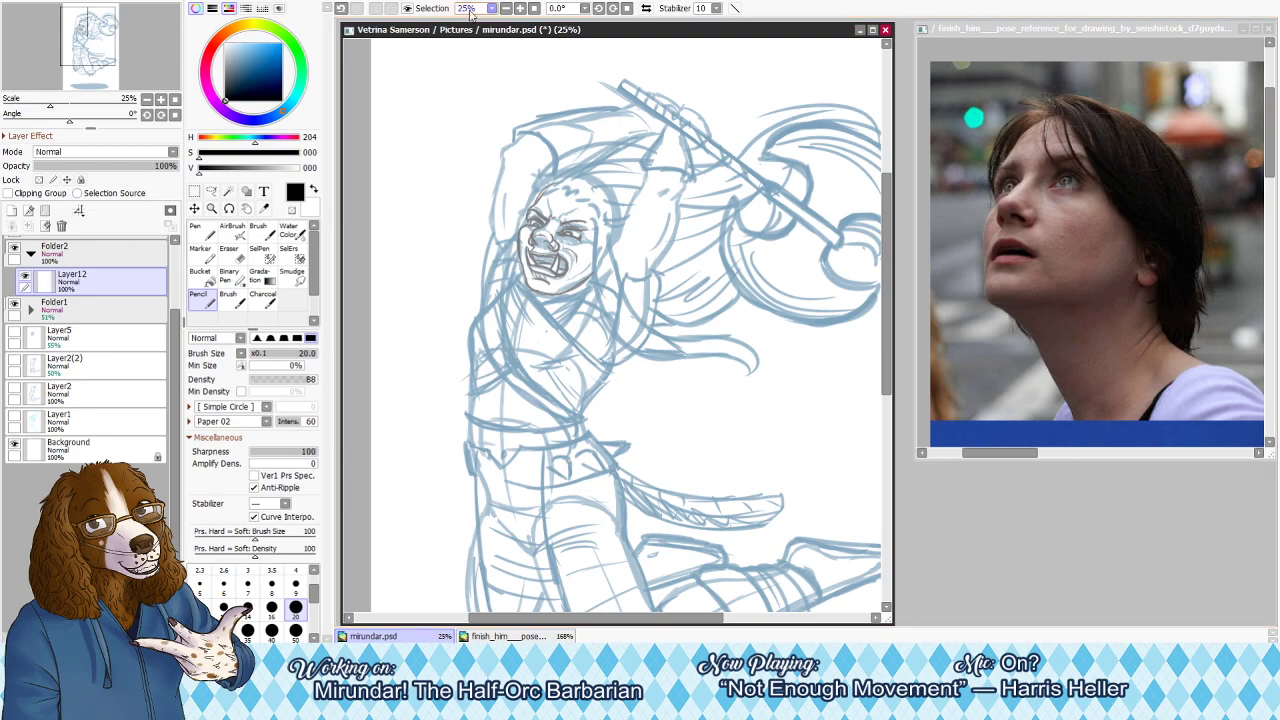
# Reduce the Pencil to size 16 and ink the far brow ridge as a short black arc on Layer12
pyautogui.click(519, 9)
pyautogui.click(520, 10)
pyautogui.moveTo(83, 27); pyautogui.dragTo(84, 29)
pyautogui.click(519, 9)
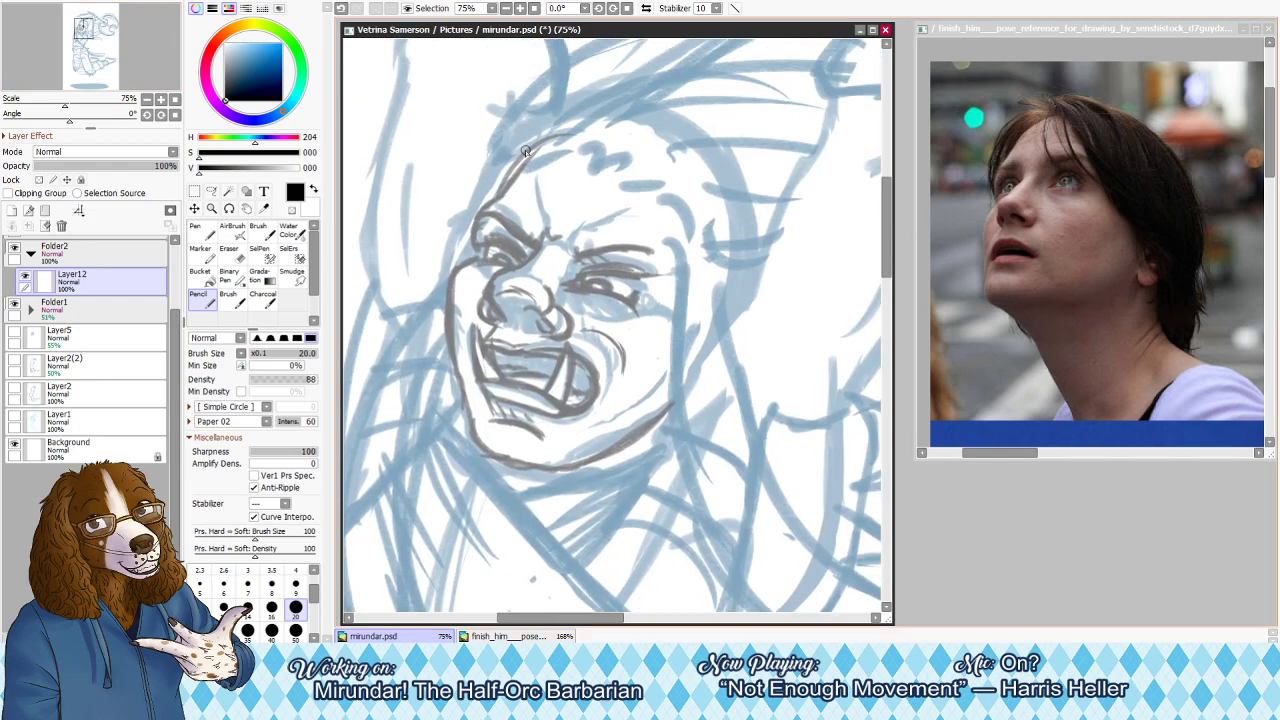
pyautogui.moveTo(474, 250); pyautogui.dragTo(511, 198)
pyautogui.hotkey('ctrl', 'z')
pyautogui.hotkey('ctrl', 'z')
pyautogui.press('n')
pyautogui.press('n')
pyautogui.press('[')
pyautogui.press('[')
pyautogui.moveTo(491, 205)
pyautogui.mouseDown()
pyautogui.moveTo(484, 260)
pyautogui.moveTo(480, 226)
pyautogui.moveTo(509, 200)
pyautogui.moveTo(483, 213)
pyautogui.moveTo(558, 137)
pyautogui.mouseUp()
pyautogui.hotkey('ctrl', 'z')
pyautogui.press(']')
pyautogui.hotkey('ctrl', 'z')
# Try to ink the forehead contour upward from the brow ridge, checking the line in a mirrored view
pyautogui.moveTo(494, 204); pyautogui.dragTo(546, 138)
pyautogui.hotkey('ctrl', 'z')
pyautogui.moveTo(497, 205); pyautogui.dragTo(580, 136)
pyautogui.hotkey('ctrl', 'z')
pyautogui.moveTo(499, 201); pyautogui.dragTo(566, 136)
pyautogui.press('h')
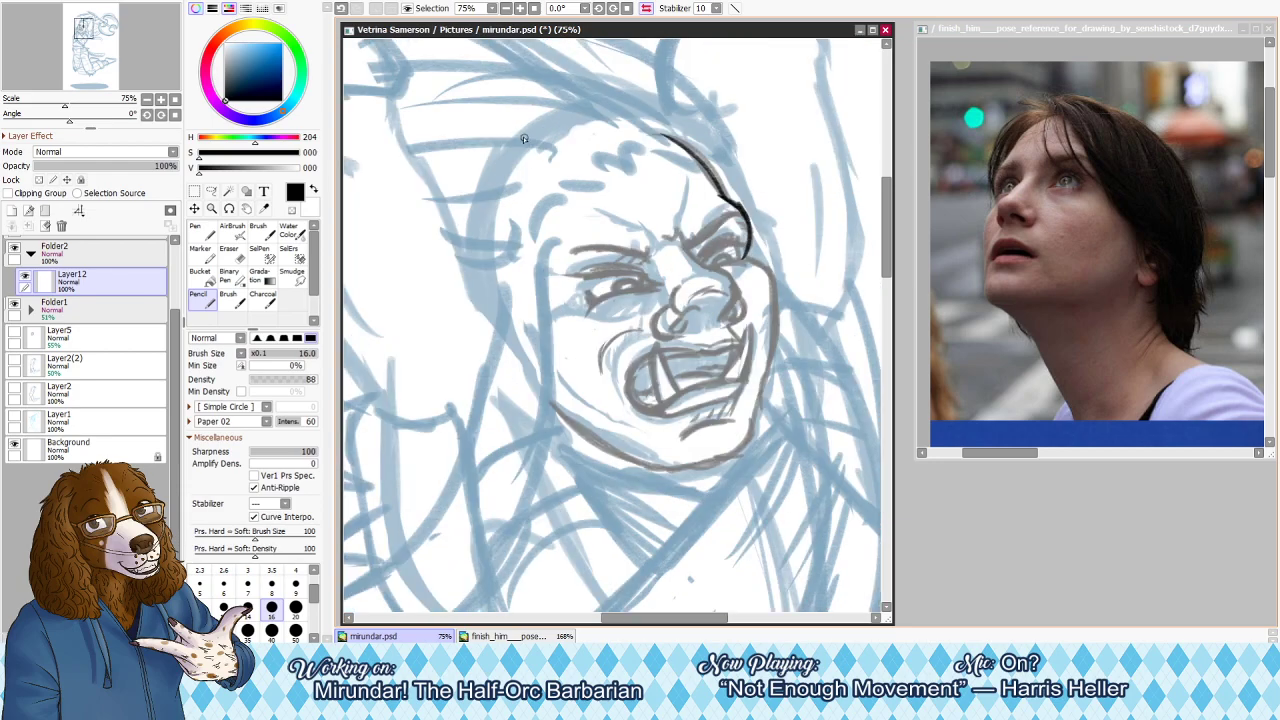
pyautogui.press('h')
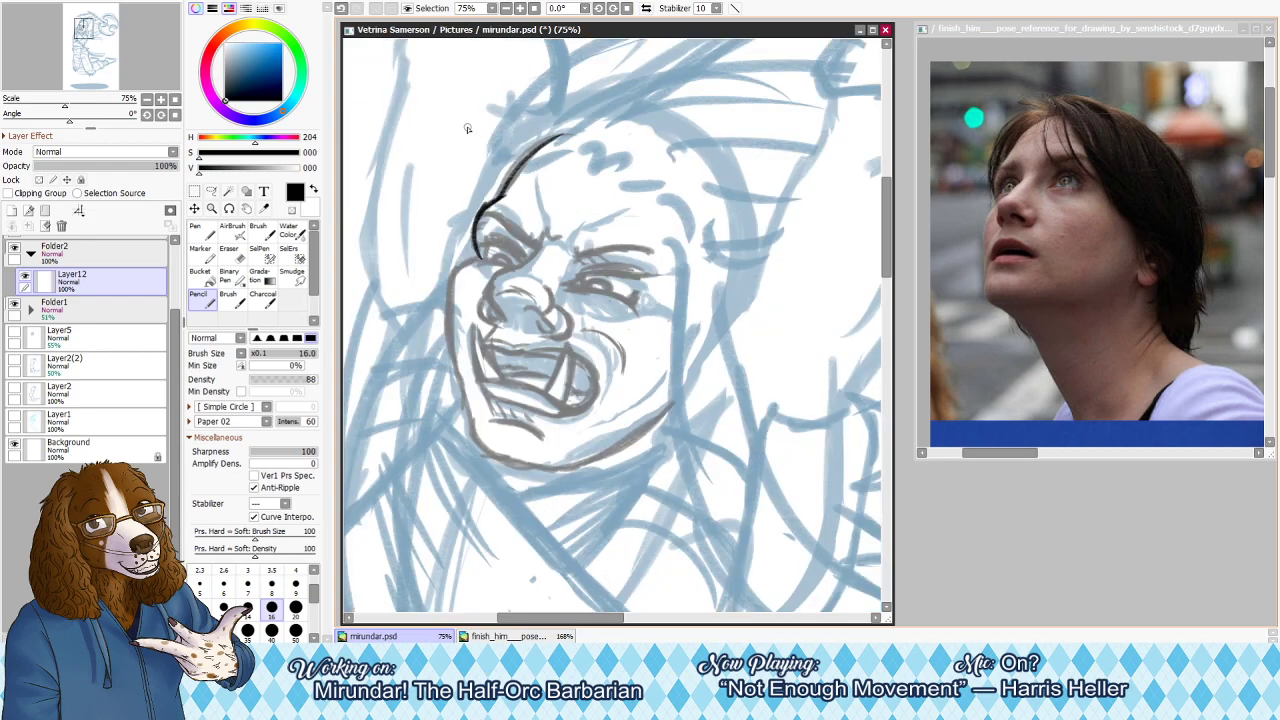
pyautogui.hotkey('ctrl', 'z')
# Switch to Layer13 inside Folder1 and sketch the forehead line curving up onto the top of the head
pyautogui.click(31, 310)
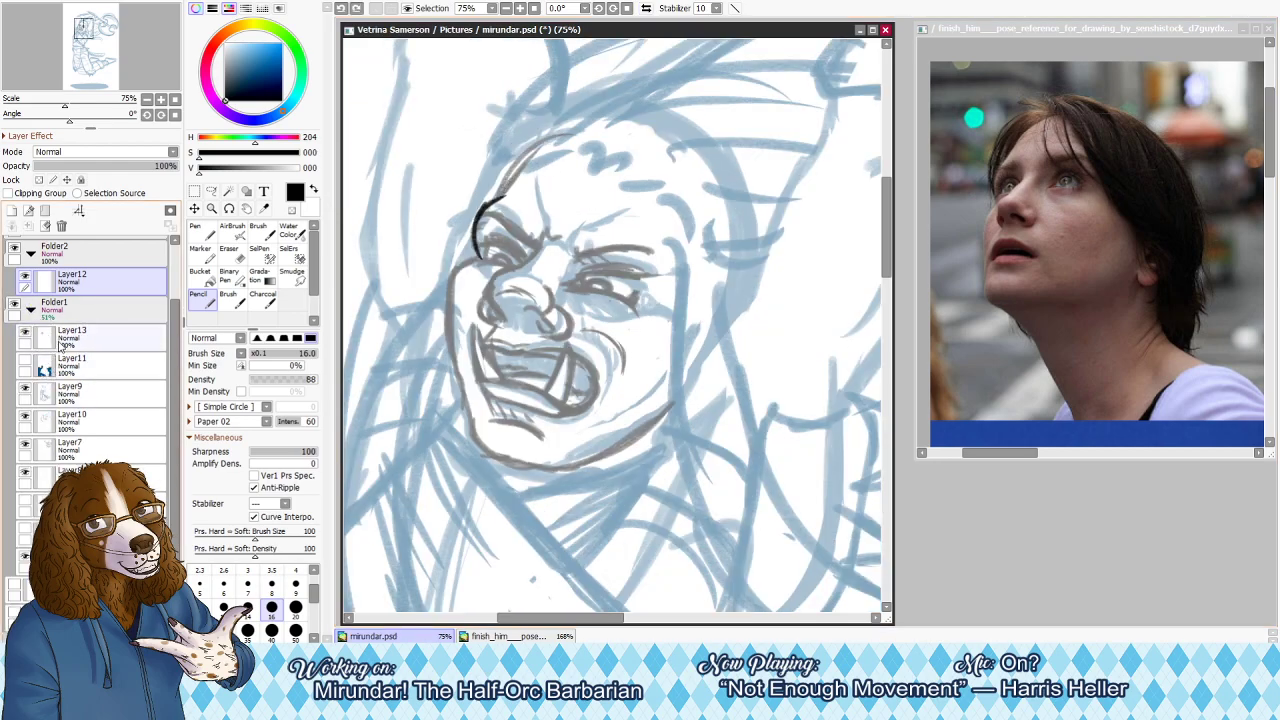
pyautogui.click(90, 338)
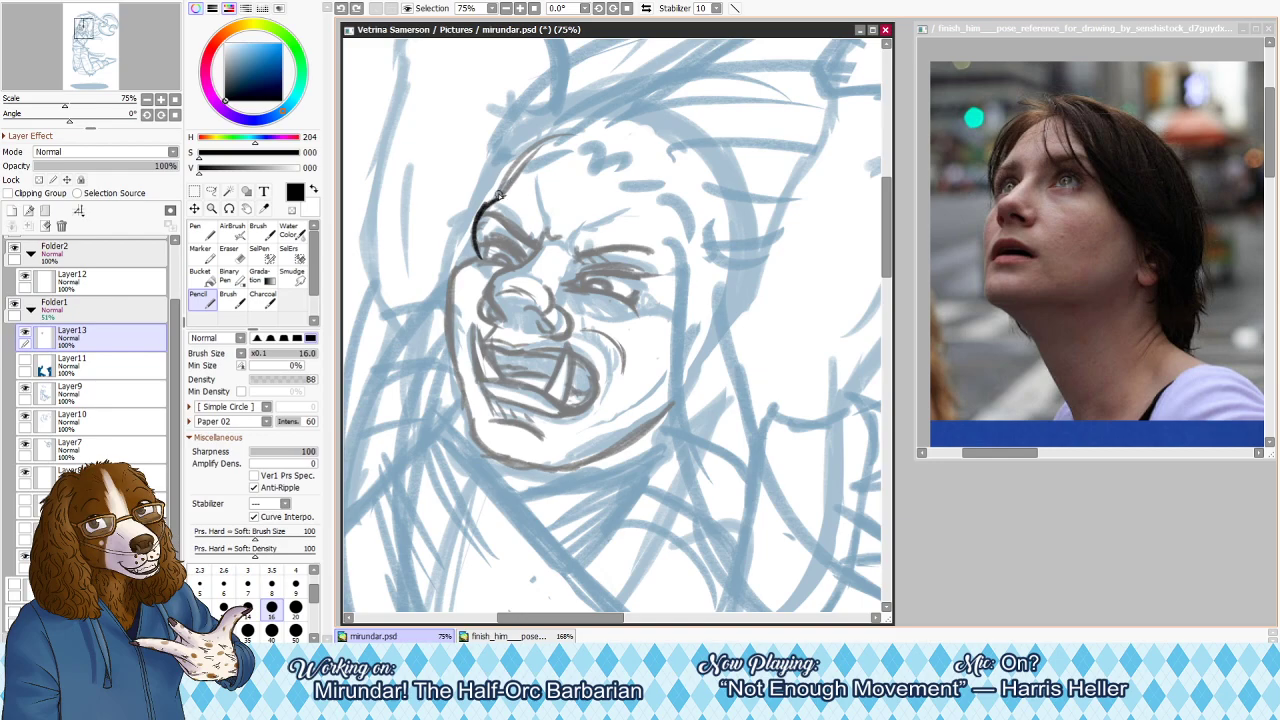
pyautogui.moveTo(495, 200); pyautogui.dragTo(575, 134)
pyautogui.hotkey('ctrl', 'z')
pyautogui.moveTo(519, 173); pyautogui.dragTo(593, 136)
pyautogui.hotkey('ctrl', 'z')
pyautogui.moveTo(523, 171); pyautogui.dragTo(621, 144)
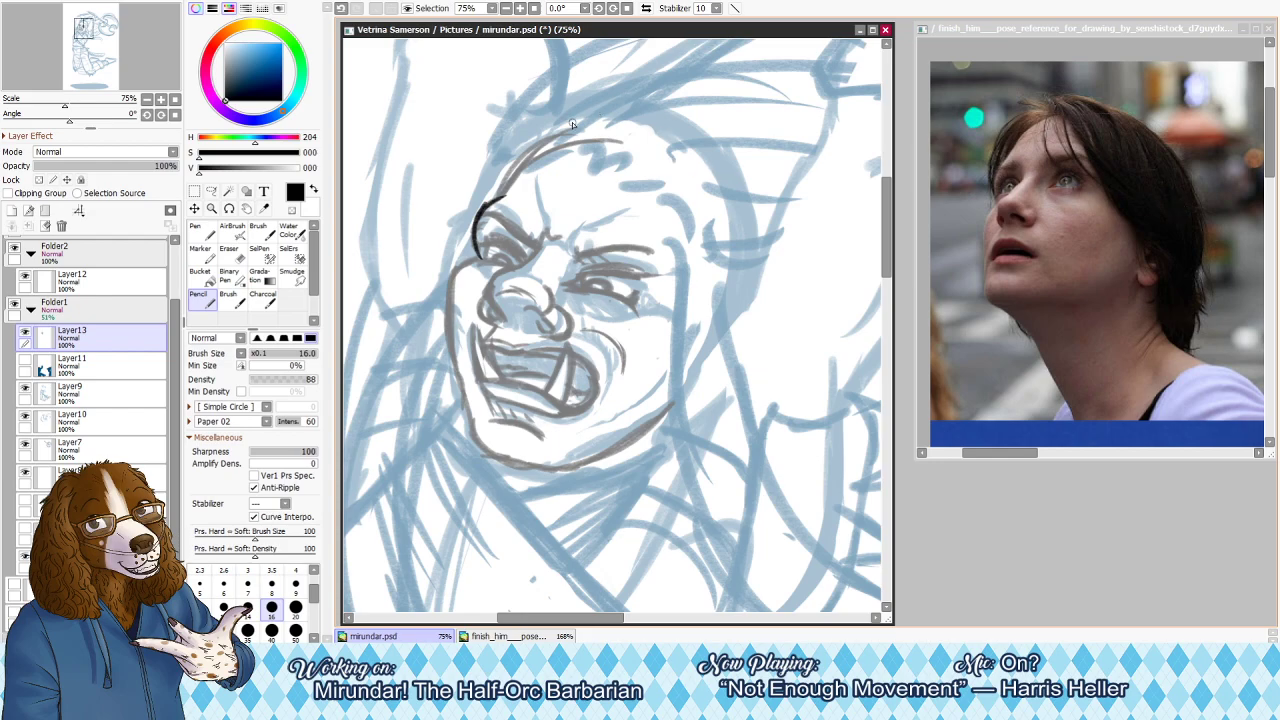
# Redraw the top of the skull as a rounded curve running over the crown toward the back of the head
pyautogui.moveTo(555, 136); pyautogui.dragTo(664, 134)
pyautogui.hotkey('ctrl', 'z')
pyautogui.hotkey('ctrl', 'z')
pyautogui.hotkey('ctrl', 'z')
pyautogui.moveTo(526, 165)
pyautogui.mouseDown()
pyautogui.moveTo(583, 133)
pyautogui.moveTo(551, 144)
pyautogui.moveTo(636, 153)
pyautogui.moveTo(571, 131)
pyautogui.moveTo(688, 148)
pyautogui.mouseUp()
pyautogui.moveTo(603, 129)
pyautogui.mouseDown()
pyautogui.moveTo(674, 158)
pyautogui.moveTo(678, 147)
pyautogui.moveTo(650, 153)
pyautogui.moveTo(714, 173)
pyautogui.mouseUp()
pyautogui.moveTo(621, 131)
pyautogui.mouseDown()
pyautogui.moveTo(716, 169)
pyautogui.moveTo(738, 206)
pyautogui.mouseUp()
pyautogui.moveTo(687, 157); pyautogui.dragTo(751, 218)
pyautogui.hotkey('ctrl', 'z')
pyautogui.hotkey('ctrl', 'z')
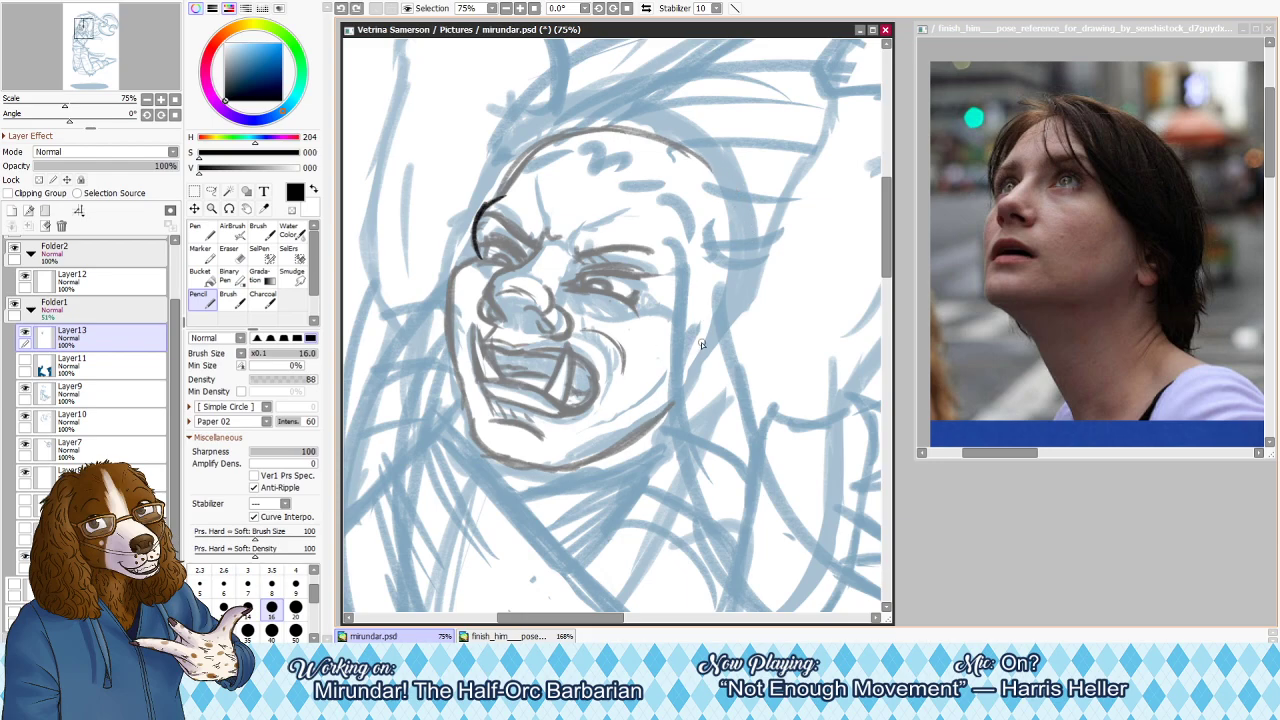
# Sketch the back of the skull on Layer13 as a curve rising from the jaw toward the crown
pyautogui.moveTo(700, 358); pyautogui.dragTo(661, 431)
pyautogui.moveTo(697, 377); pyautogui.dragTo(755, 327)
pyautogui.moveTo(722, 363)
pyautogui.mouseDown()
pyautogui.moveTo(751, 335)
pyautogui.moveTo(765, 298)
pyautogui.mouseUp()
pyautogui.moveTo(730, 362); pyautogui.dragTo(772, 273)
pyautogui.hotkey('ctrl', 'z')
pyautogui.hotkey('ctrl', 'z')
pyautogui.hotkey('ctrl', 'z')
pyautogui.moveTo(698, 379); pyautogui.dragTo(748, 338)
pyautogui.hotkey('ctrl', 'z')
pyautogui.moveTo(718, 360)
pyautogui.mouseDown()
pyautogui.moveTo(760, 314)
pyautogui.moveTo(733, 360)
pyautogui.moveTo(757, 198)
pyautogui.mouseUp()
pyautogui.moveTo(742, 340); pyautogui.dragTo(756, 198)
# Round the skull outline over the crown in a mirrored view and erase the older overlapping crown line
pyautogui.press('h')
pyautogui.moveTo(463, 306); pyautogui.dragTo(497, 161)
pyautogui.moveTo(463, 257); pyautogui.dragTo(541, 126)
pyautogui.moveTo(480, 185); pyautogui.dragTo(615, 118)
pyautogui.moveTo(492, 162)
pyautogui.mouseDown()
pyautogui.moveTo(632, 125)
pyautogui.moveTo(648, 136)
pyautogui.mouseUp()
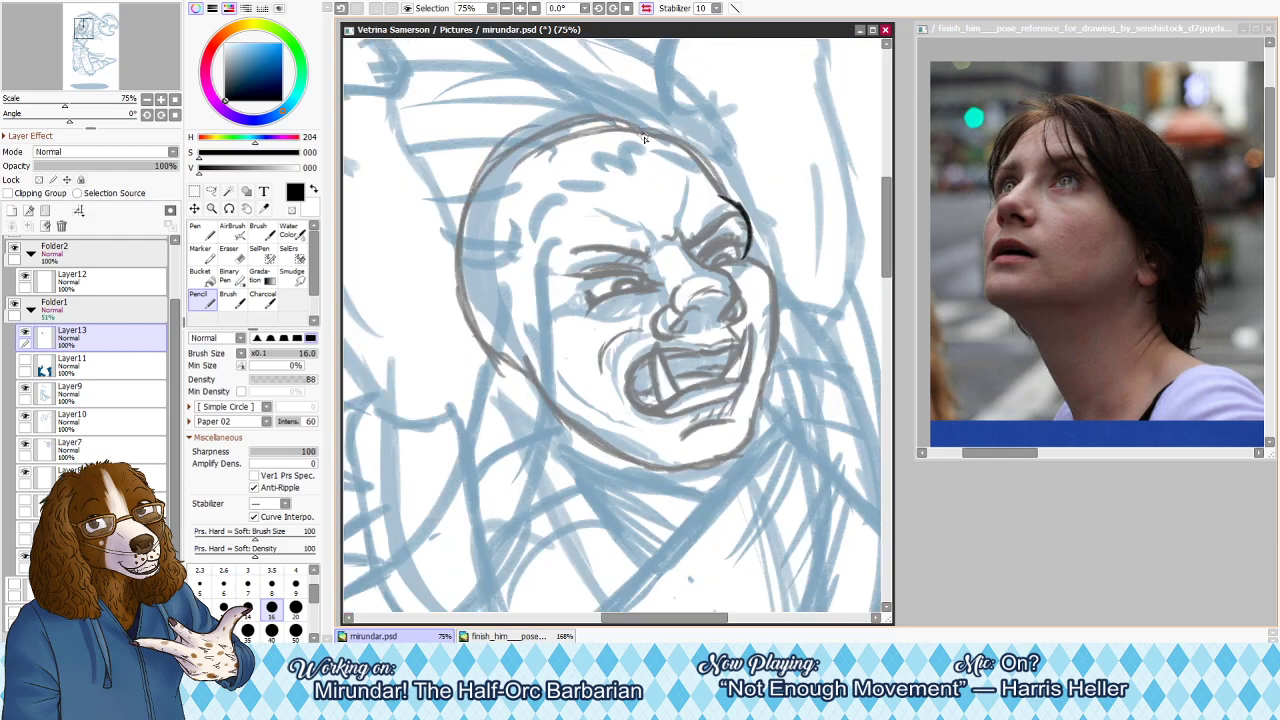
pyautogui.moveTo(470, 213)
pyautogui.mouseDown()
pyautogui.moveTo(590, 129)
pyautogui.moveTo(619, 134)
pyautogui.mouseUp()
pyautogui.press('h')
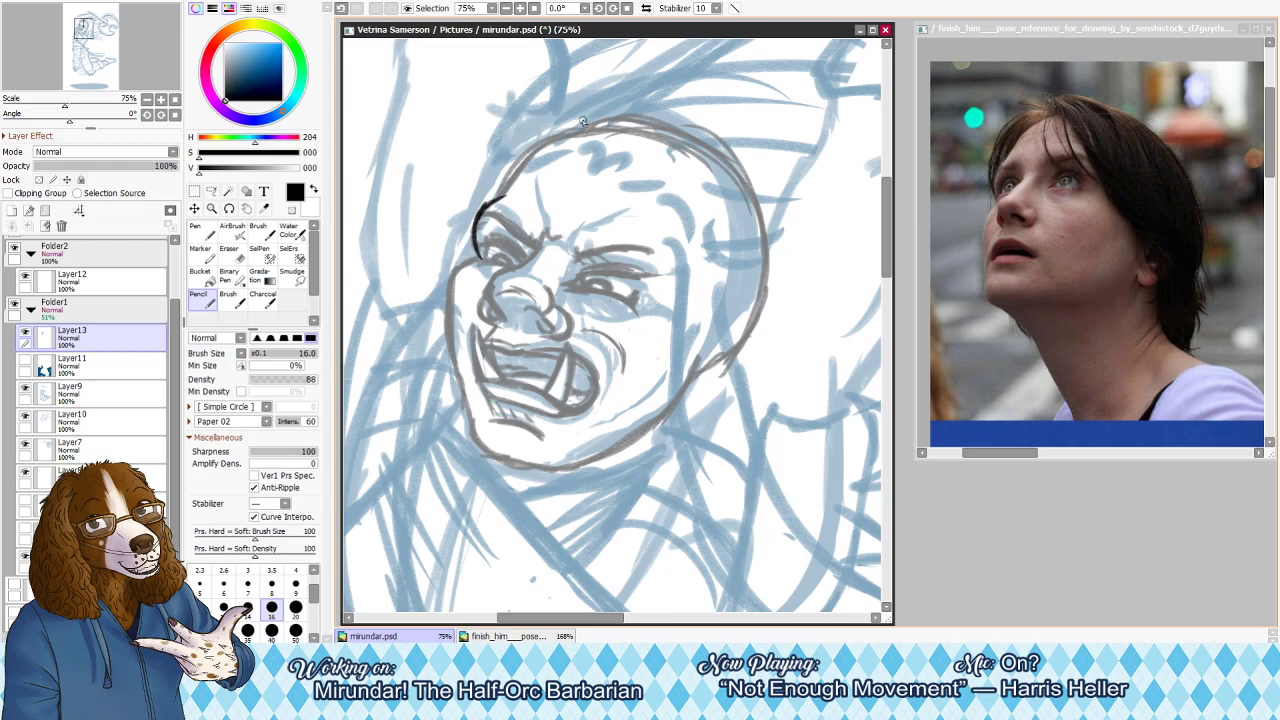
pyautogui.press('e')
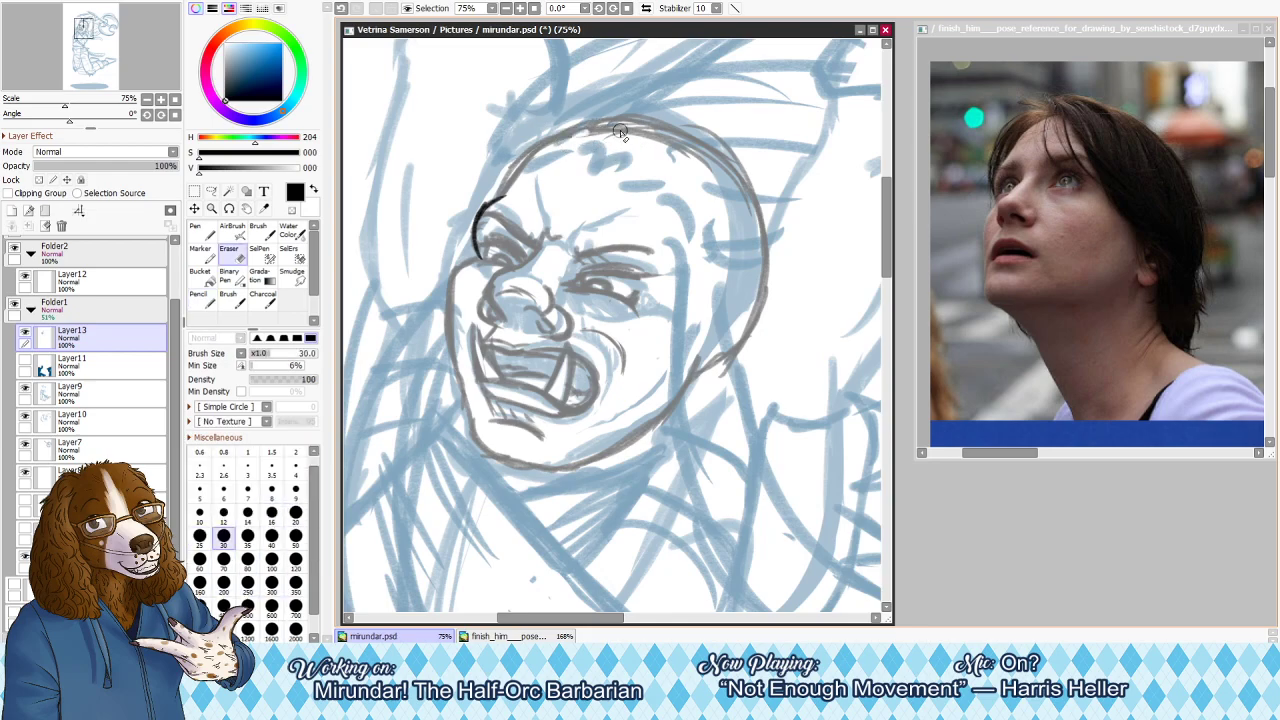
pyautogui.moveTo(593, 131); pyautogui.dragTo(700, 152)
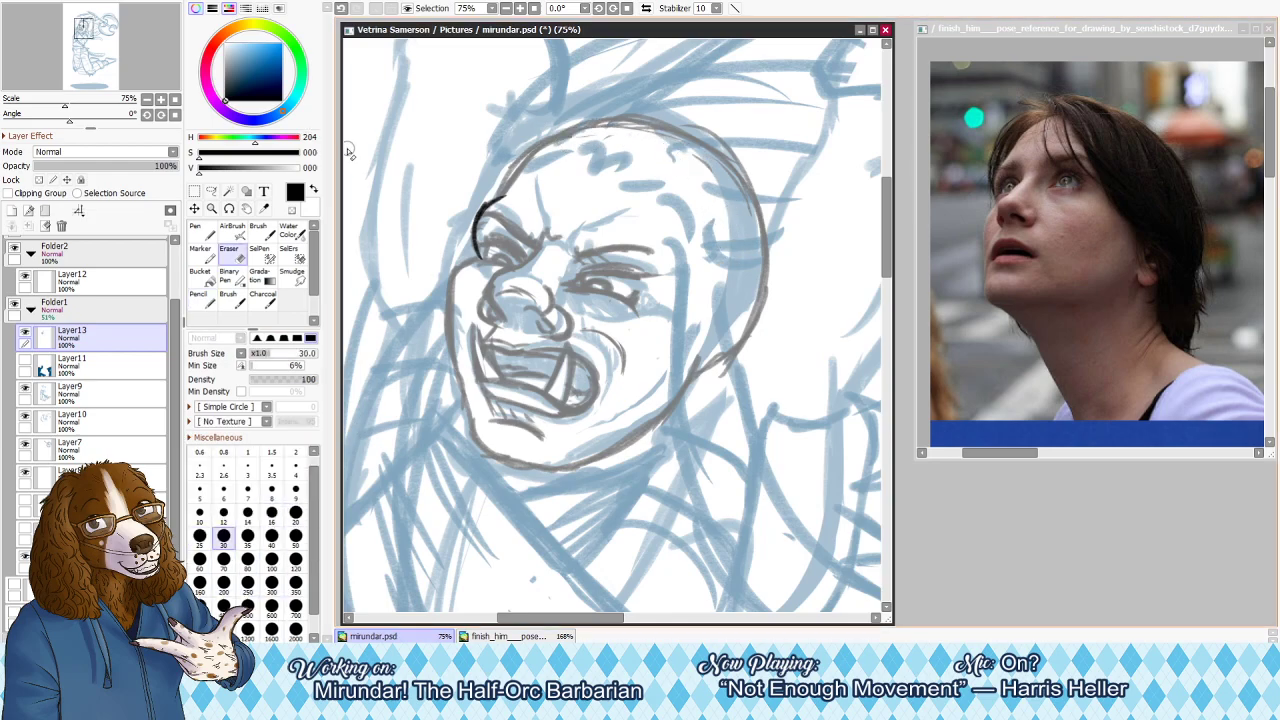
# Sketch the ear low on the back of the head with the Pencil, just behind the jaw
pyautogui.press('n')
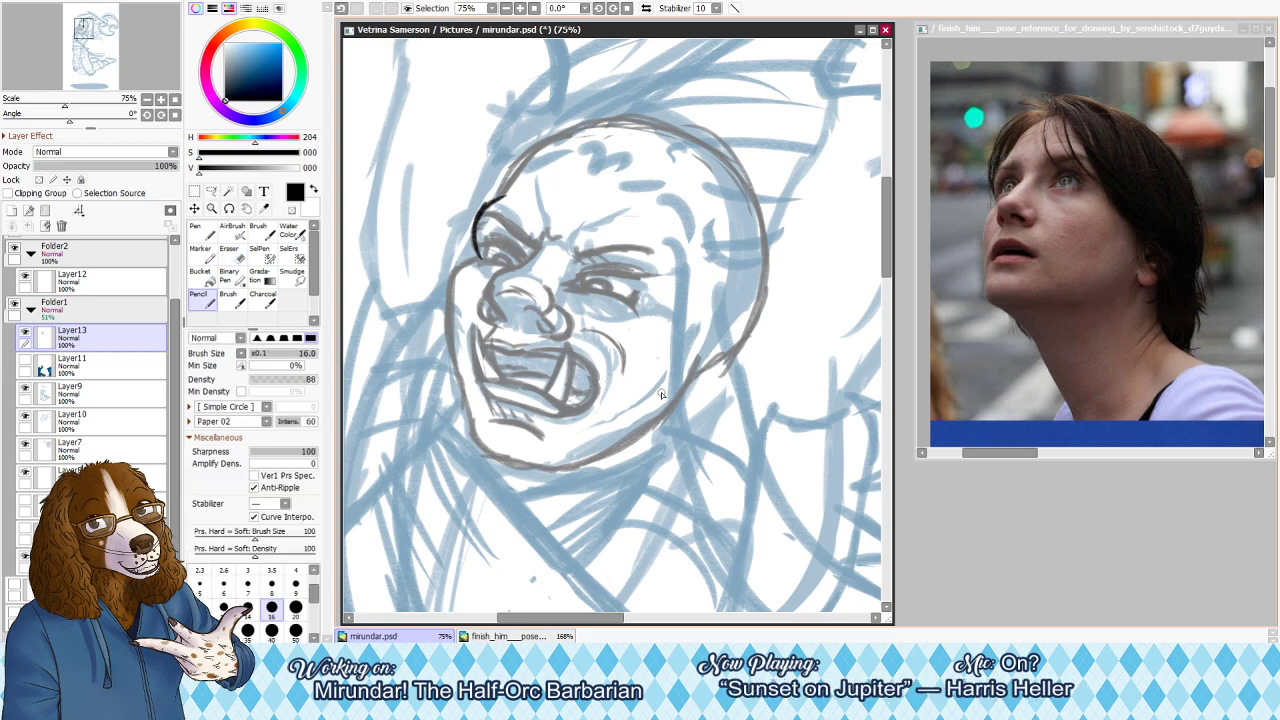
pyautogui.moveTo(688, 383)
pyautogui.mouseDown()
pyautogui.moveTo(713, 383)
pyautogui.moveTo(746, 348)
pyautogui.mouseUp()
pyautogui.hotkey('ctrl', 'z')
pyautogui.moveTo(715, 291)
pyautogui.mouseDown()
pyautogui.moveTo(753, 322)
pyautogui.moveTo(743, 300)
pyautogui.moveTo(742, 346)
pyautogui.moveTo(700, 400)
pyautogui.mouseUp()
pyautogui.hotkey('ctrl', 'z')
pyautogui.hotkey('ctrl', 'z')
pyautogui.hotkey('ctrl', 'z')
pyautogui.moveTo(706, 322)
pyautogui.mouseDown()
pyautogui.moveTo(743, 346)
pyautogui.moveTo(697, 398)
pyautogui.mouseUp()
pyautogui.moveTo(750, 342)
pyautogui.mouseDown()
pyautogui.moveTo(694, 393)
pyautogui.moveTo(698, 382)
pyautogui.mouseUp()
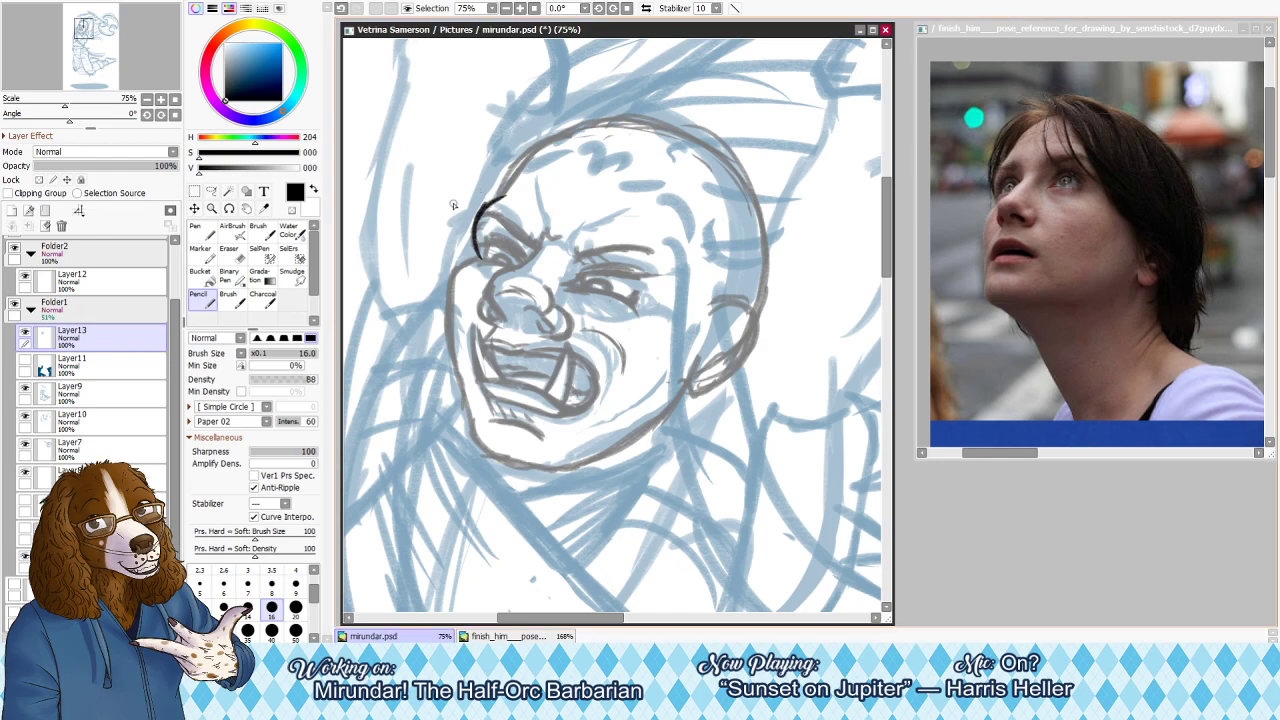
# Make Layer12 in Folder2 the active layer and reduce the Pencil size to 14
pyautogui.press('e')
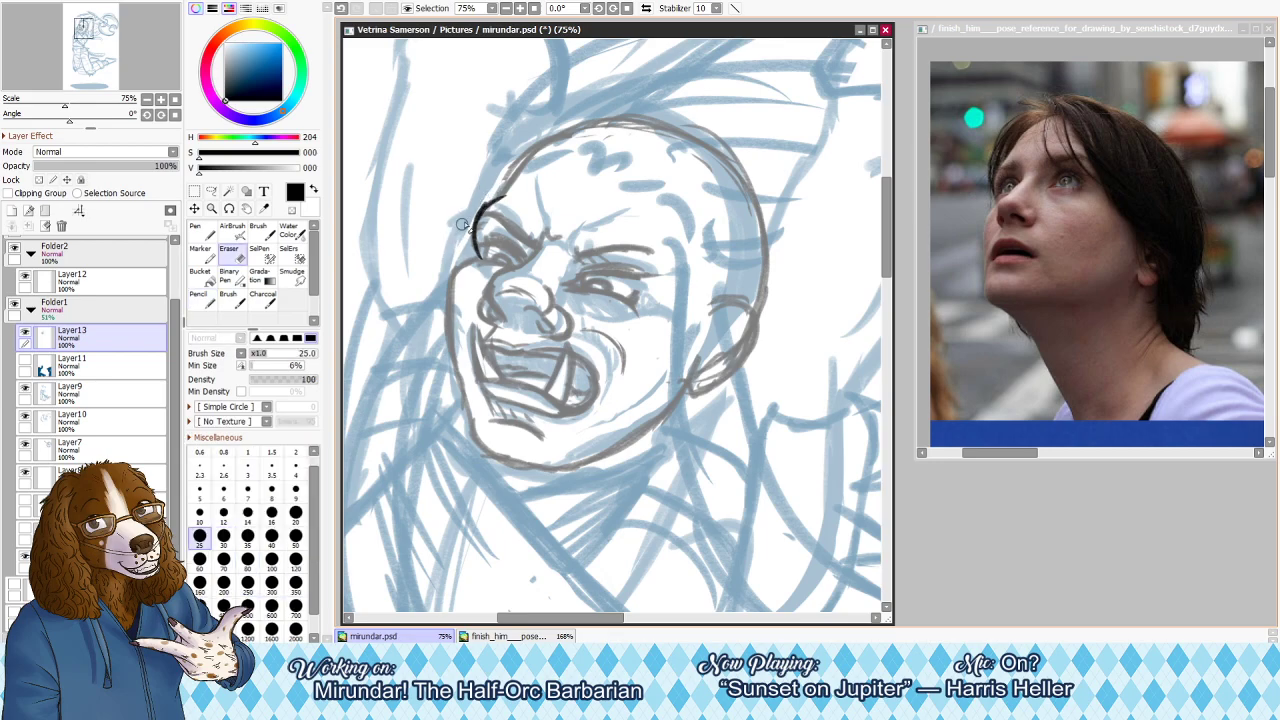
pyautogui.click(90, 283)
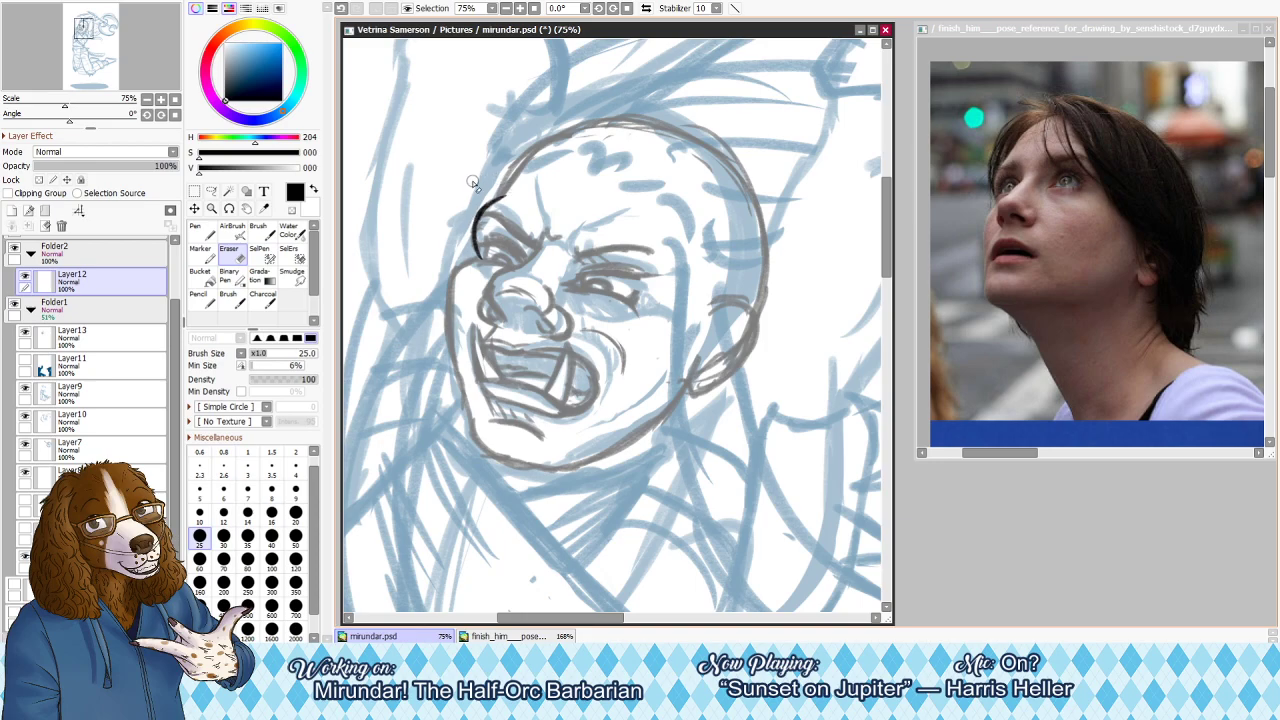
pyautogui.press('n')
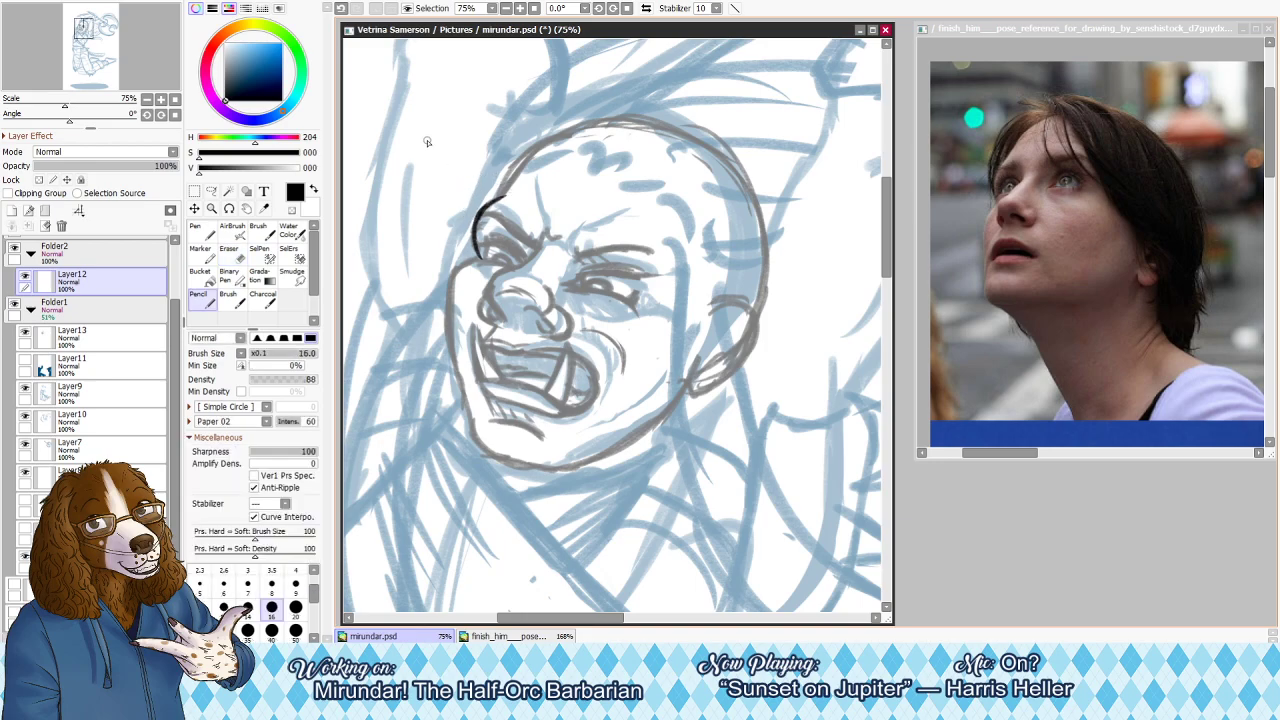
pyautogui.press(']')
pyautogui.press('[')
pyautogui.press('[')
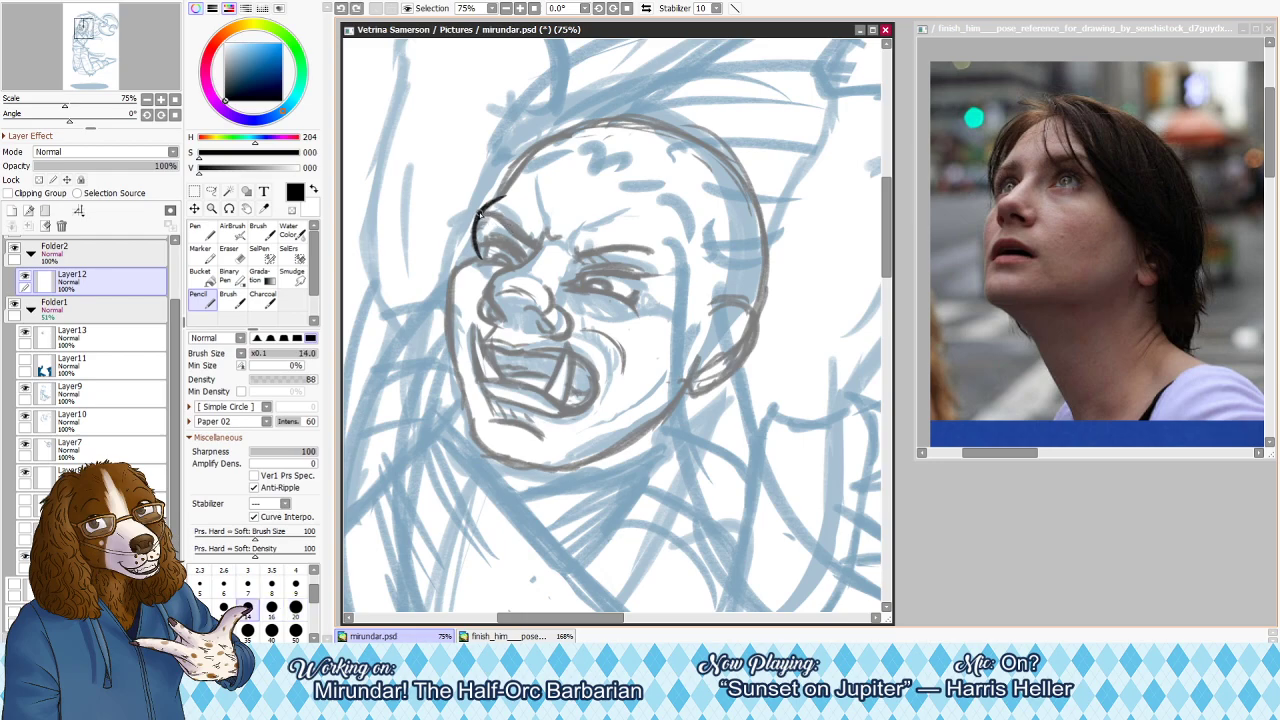
# Try to ink the far eye's upper lid as a short black line under the brow ridge
pyautogui.moveTo(478, 214)
pyautogui.mouseDown()
pyautogui.moveTo(541, 241)
pyautogui.moveTo(500, 232)
pyautogui.mouseUp()
pyautogui.hotkey('ctrl', 'z')
pyautogui.hotkey('ctrl', 'z')
pyautogui.hotkey('ctrl', 'z')
pyautogui.hotkey('ctrl', 'z')
pyautogui.hotkey('ctrl', 'z')
pyautogui.hotkey('ctrl', 'z')
pyautogui.hotkey('ctrl', 'z')
pyautogui.hotkey('ctrl', 'z')
pyautogui.hotkey('ctrl', 'z')
pyautogui.hotkey('ctrl', 'z')
pyautogui.hotkey('ctrl', 'z')
pyautogui.hotkey('ctrl', 'z')
pyautogui.hotkey('ctrl', 'z')
# Ink thick black upper lids on both eyes at 100% zoom with the Pencil at size 20, checking them mirrored
pyautogui.press('h')
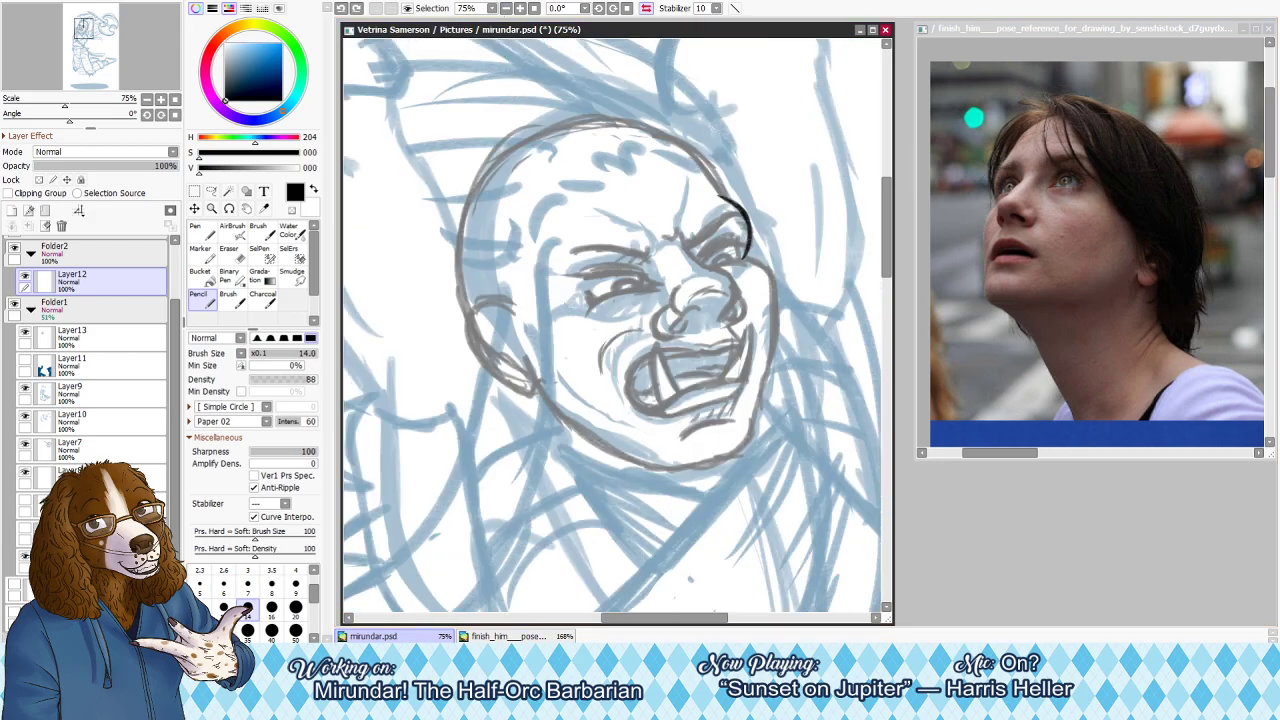
pyautogui.click(520, 8)
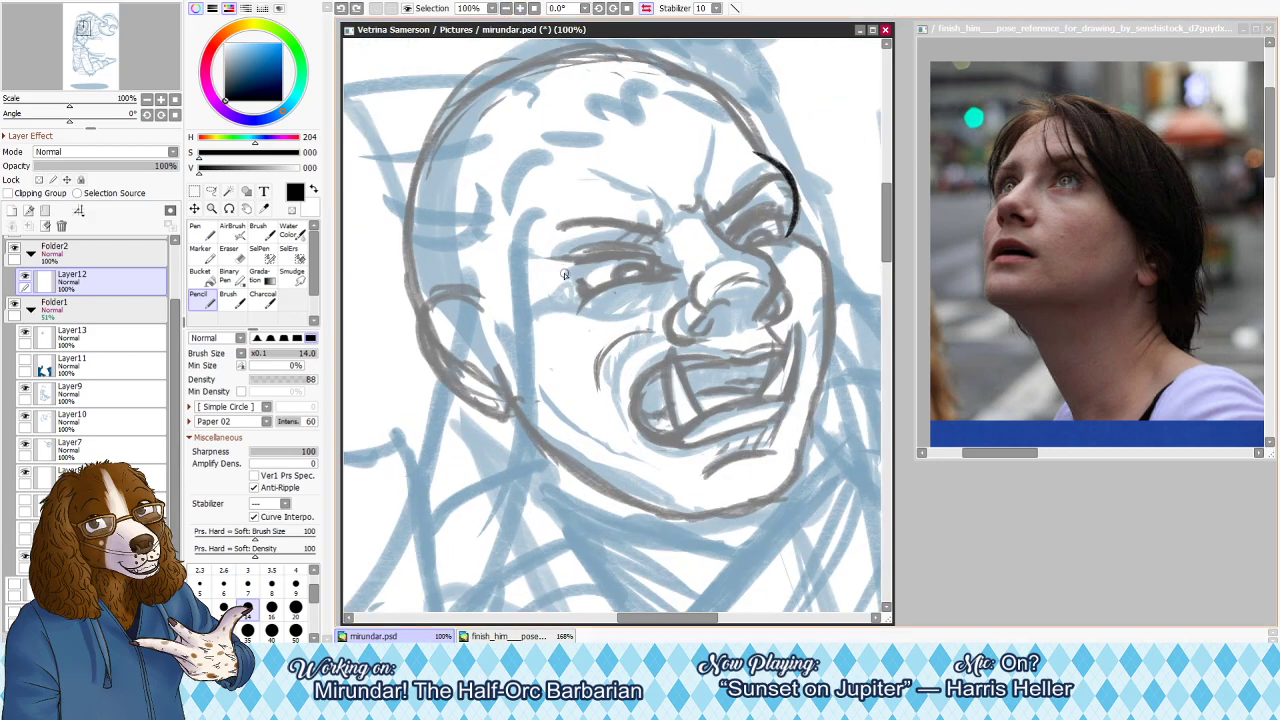
pyautogui.press(']')
pyautogui.press(']')
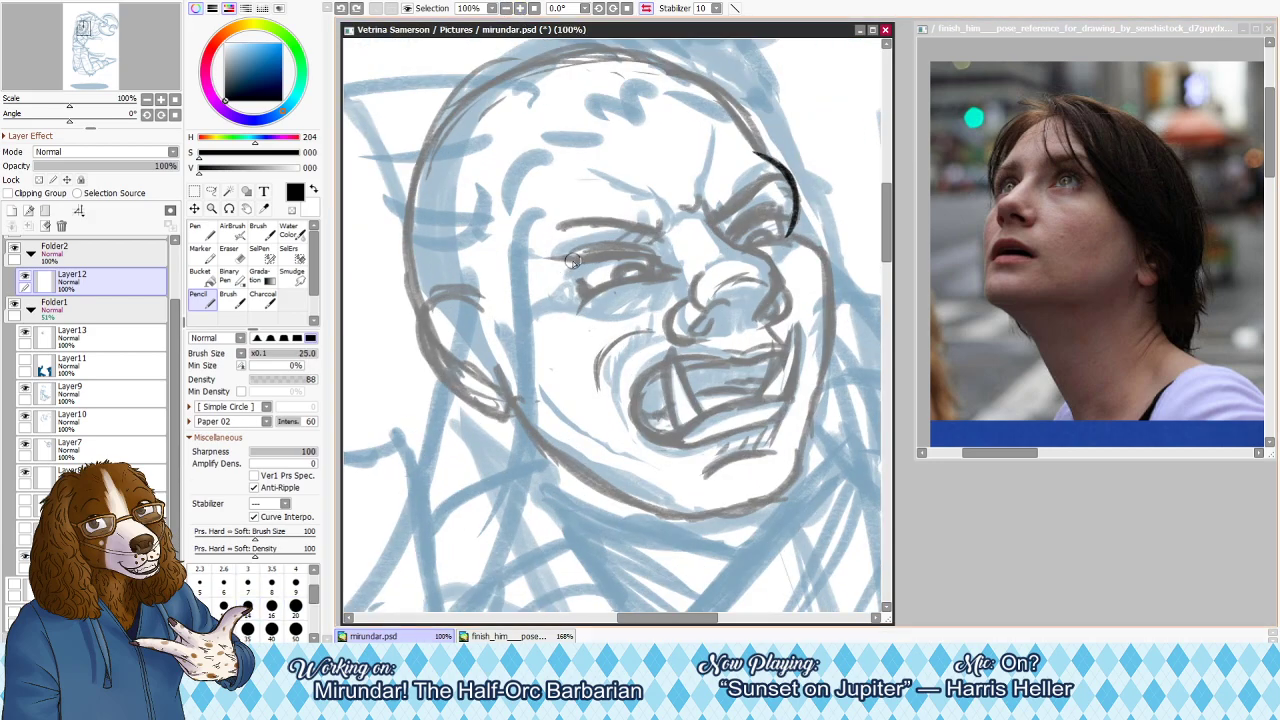
pyautogui.moveTo(566, 262)
pyautogui.mouseDown()
pyautogui.moveTo(667, 265)
pyautogui.moveTo(781, 218)
pyautogui.mouseUp()
pyautogui.hotkey('ctrl', 'z')
pyautogui.hotkey('ctrl', 'z')
pyautogui.hotkey('ctrl', 'z')
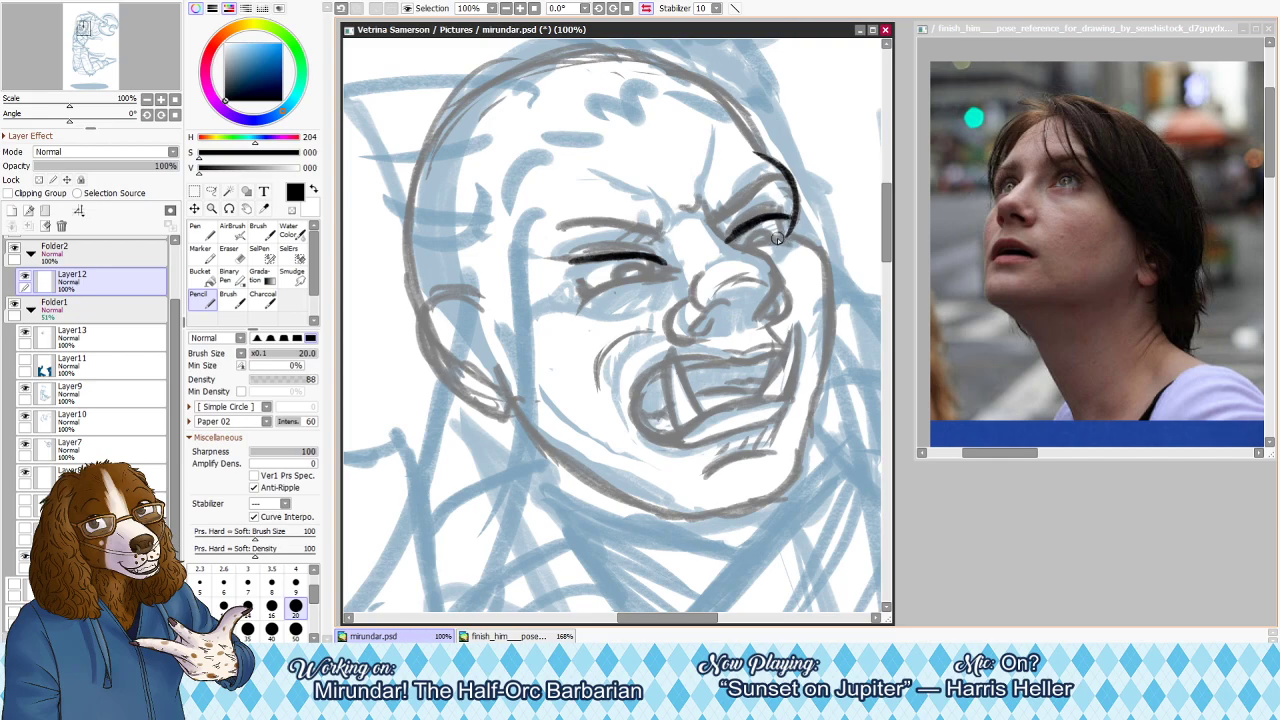
pyautogui.press('h')
pyautogui.hotkey('ctrl', 'z')
pyautogui.moveTo(437, 209); pyautogui.dragTo(497, 240)
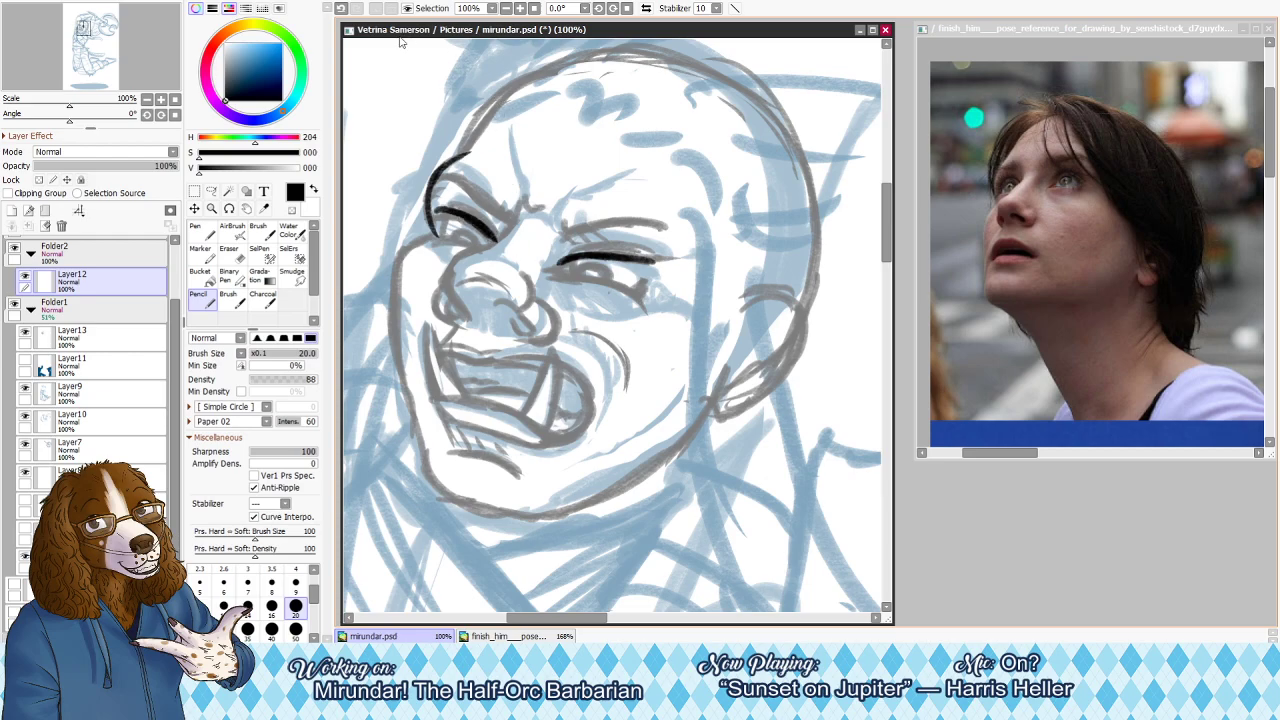
# Reduce the Pencil to size 14 and ink the near eye's outline around its outer corner and lower lid
pyautogui.press('[')
pyautogui.press('[')
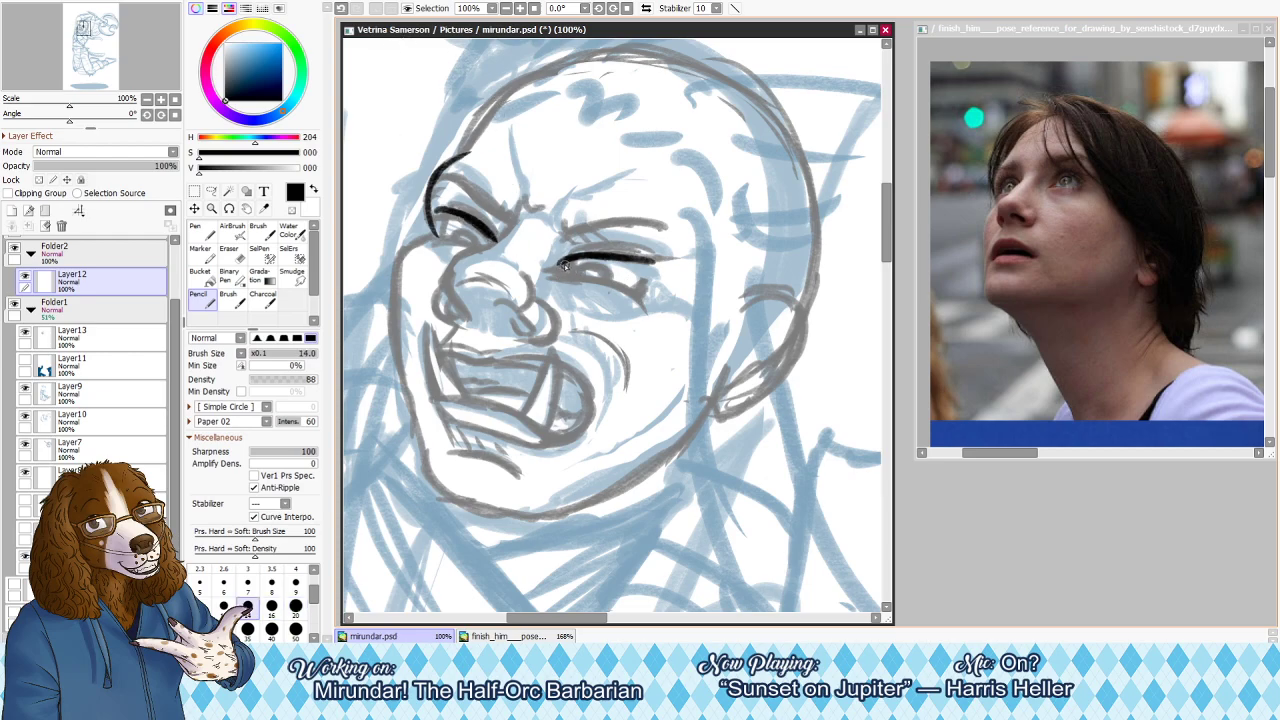
pyautogui.hotkey('ctrl', 'z')
pyautogui.moveTo(572, 259)
pyautogui.mouseDown()
pyautogui.moveTo(592, 285)
pyautogui.moveTo(569, 281)
pyautogui.moveTo(633, 300)
pyautogui.moveTo(602, 281)
pyautogui.moveTo(645, 313)
pyautogui.moveTo(592, 289)
pyautogui.moveTo(644, 290)
pyautogui.mouseUp()
pyautogui.moveTo(582, 254)
pyautogui.mouseDown()
pyautogui.moveTo(562, 262)
pyautogui.moveTo(585, 244)
pyautogui.moveTo(648, 248)
pyautogui.mouseUp()
pyautogui.hotkey('ctrl', 'z')
pyautogui.hotkey('ctrl', 'z')
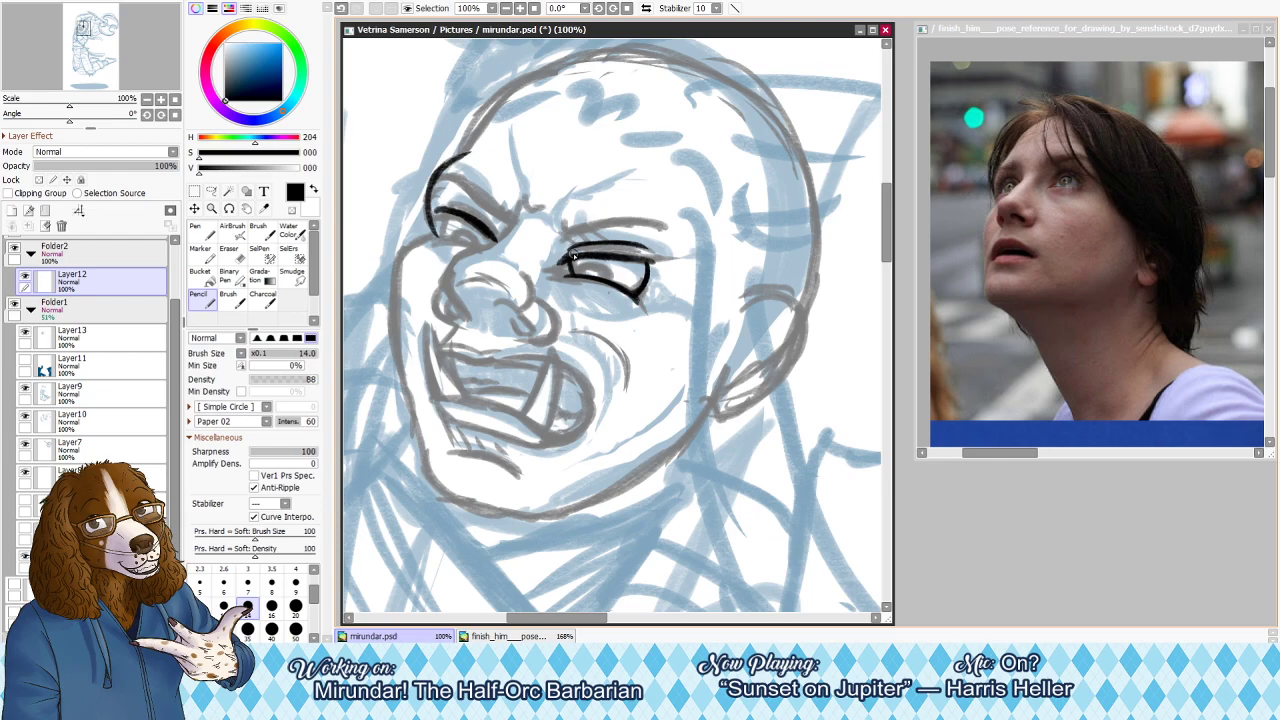
# Ink the near eye's pointed inner corner and draw its iris and pupil beneath the heavy upper lid
pyautogui.moveTo(571, 257); pyautogui.dragTo(638, 250)
pyautogui.hotkey('ctrl', 'z')
pyautogui.hotkey('ctrl', 'z')
pyautogui.hotkey('ctrl', 'z')
pyautogui.hotkey('ctrl', 'z')
pyautogui.hotkey('ctrl', 'z')
pyautogui.moveTo(567, 271); pyautogui.dragTo(559, 281)
pyautogui.moveTo(578, 274)
pyautogui.mouseDown()
pyautogui.moveTo(598, 265)
pyautogui.moveTo(606, 274)
pyautogui.moveTo(583, 276)
pyautogui.moveTo(596, 277)
pyautogui.mouseUp()
pyautogui.hotkey('ctrl', 'z')
pyautogui.hotkey('ctrl', 'z')
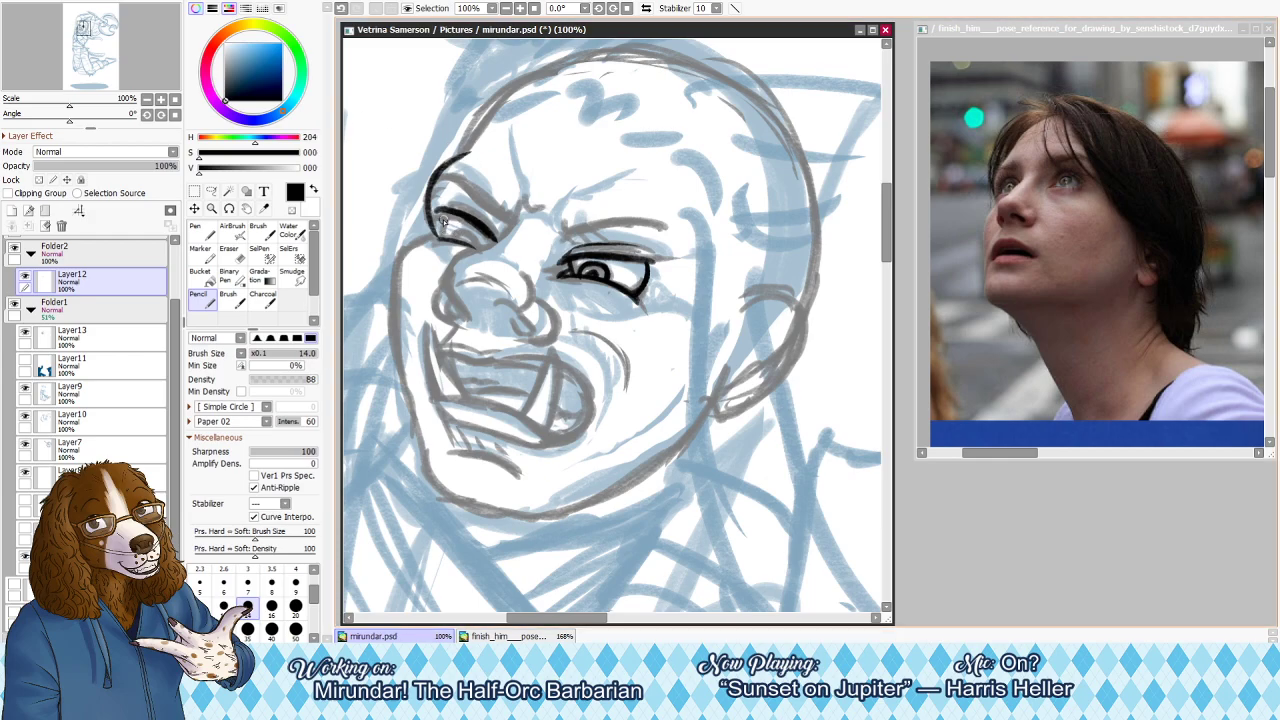
# Ink the far eye's side and lower lid to close its outline under the upper lid
pyautogui.moveTo(442, 216); pyautogui.dragTo(453, 239)
pyautogui.hotkey('ctrl', 'z')
pyautogui.hotkey('ctrl', 'z')
pyautogui.hotkey('ctrl', 'z')
pyautogui.click(902, 328)
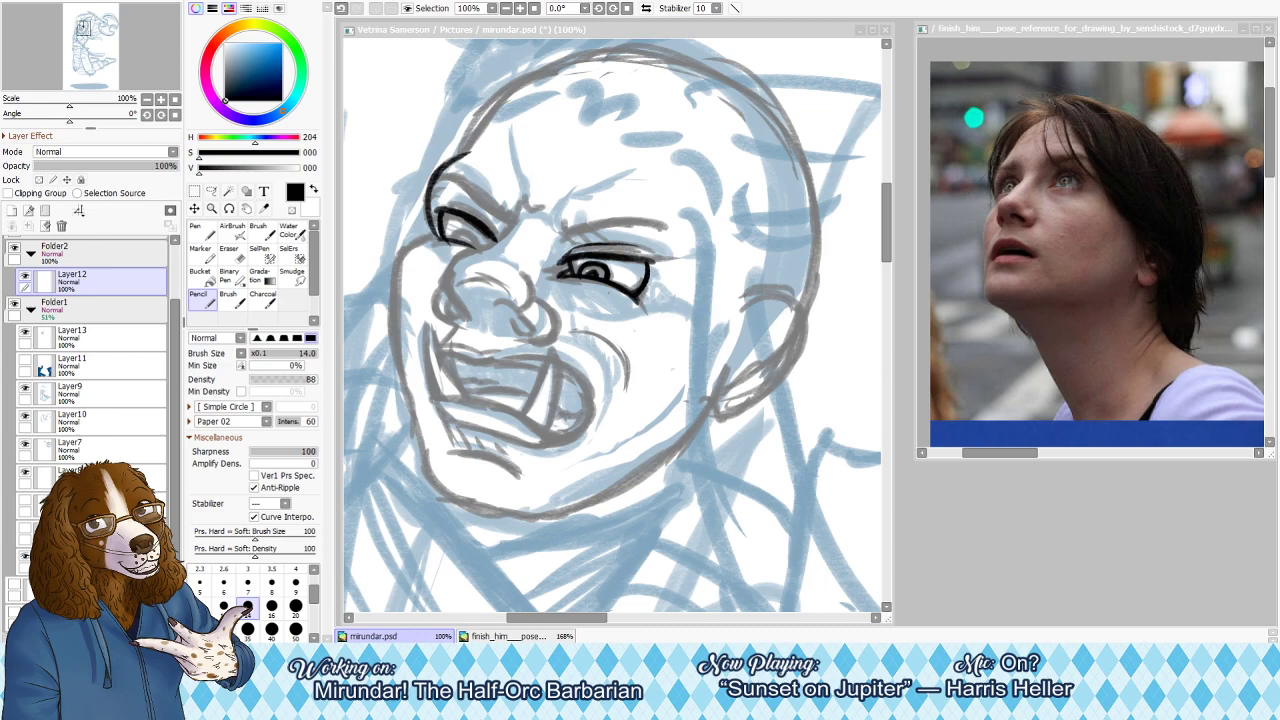
pyautogui.click(1198, 547)
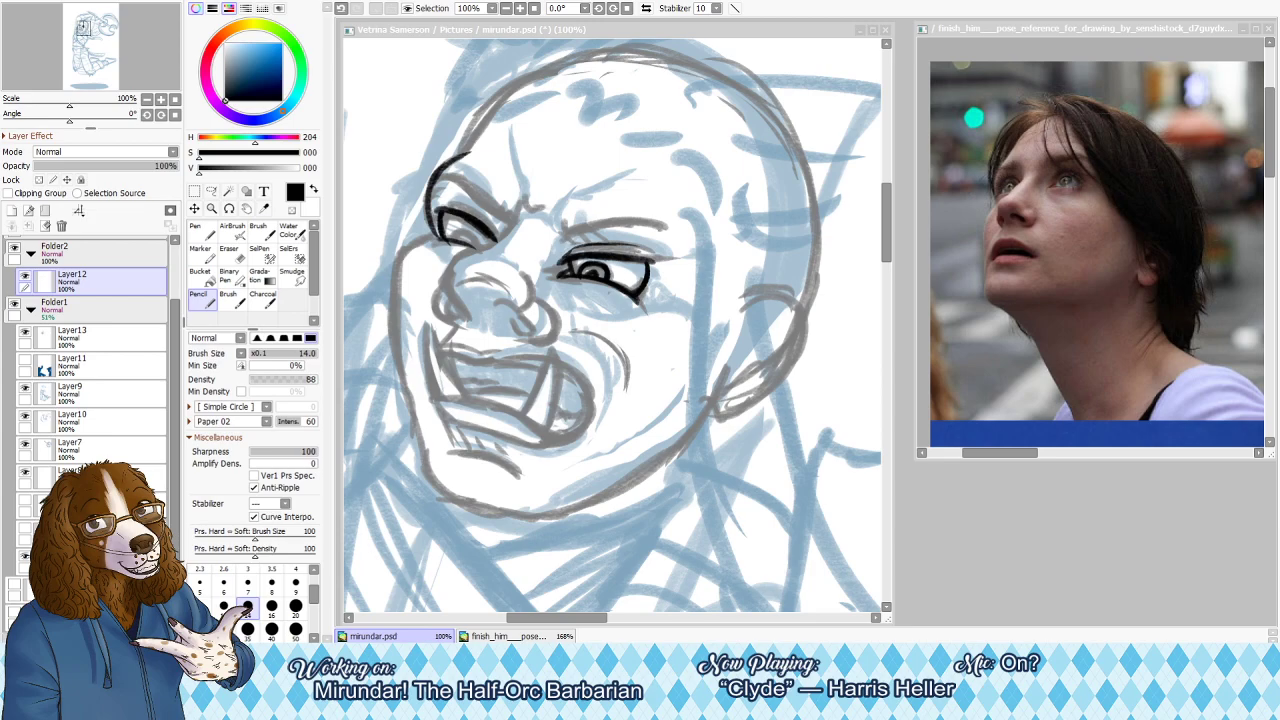
pyautogui.click(546, 242)
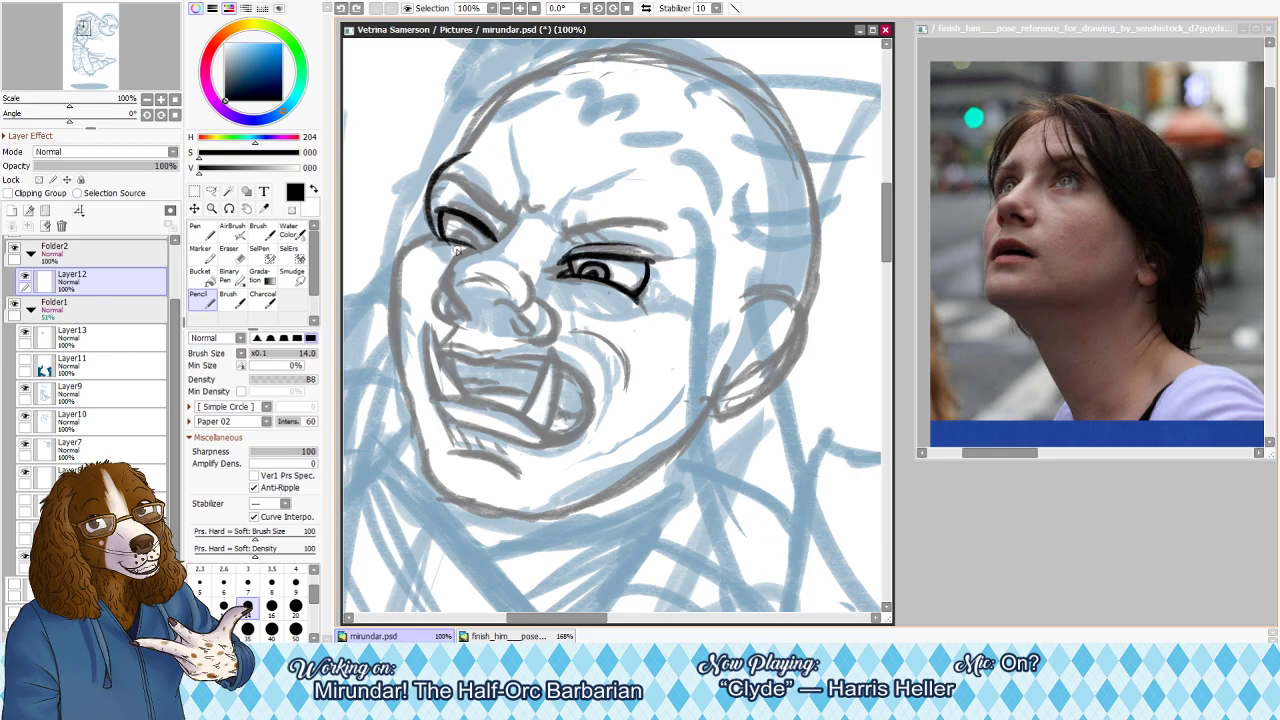
# Ink the line from the far inner brow under the eye and down the side of the nose, using a mirrored view
pyautogui.press('h')
pyautogui.moveTo(703, 206)
pyautogui.mouseDown()
pyautogui.moveTo(751, 256)
pyautogui.moveTo(718, 238)
pyautogui.moveTo(769, 259)
pyautogui.moveTo(718, 238)
pyautogui.moveTo(764, 256)
pyautogui.moveTo(729, 245)
pyautogui.moveTo(782, 276)
pyautogui.moveTo(763, 258)
pyautogui.moveTo(774, 297)
pyautogui.mouseUp()
pyautogui.hotkey('ctrl', 'z')
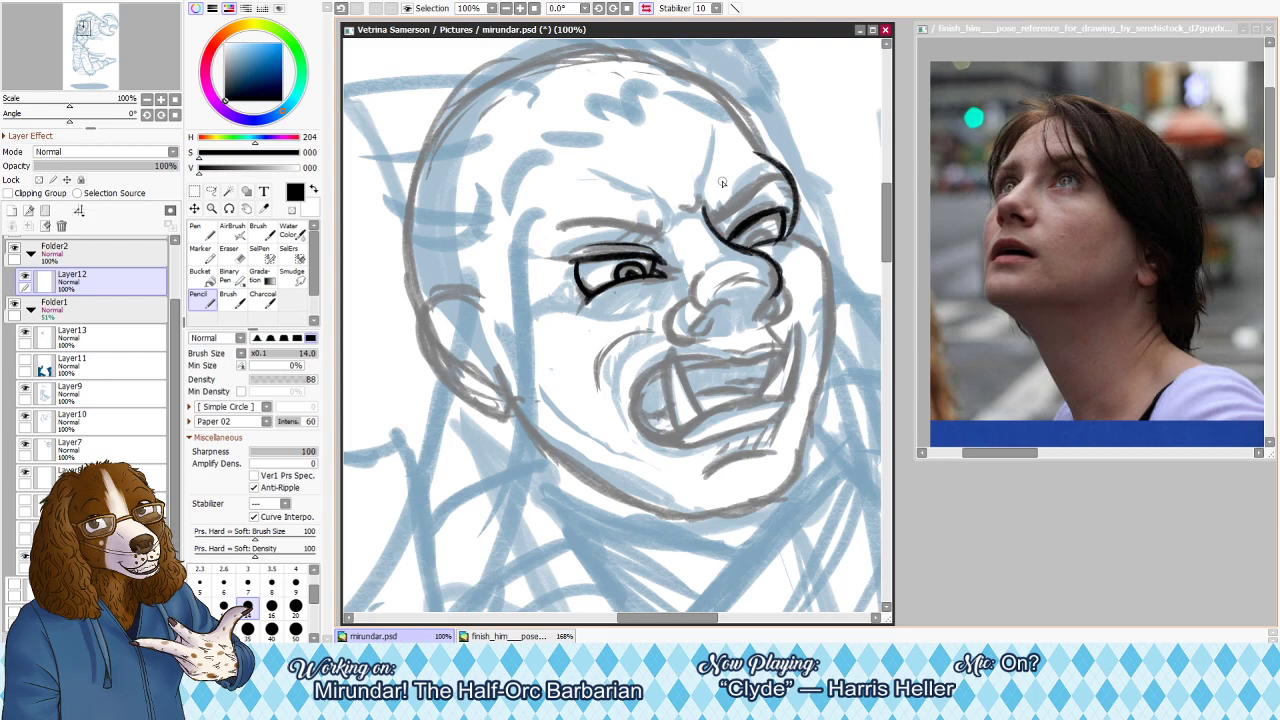
pyautogui.press('h')
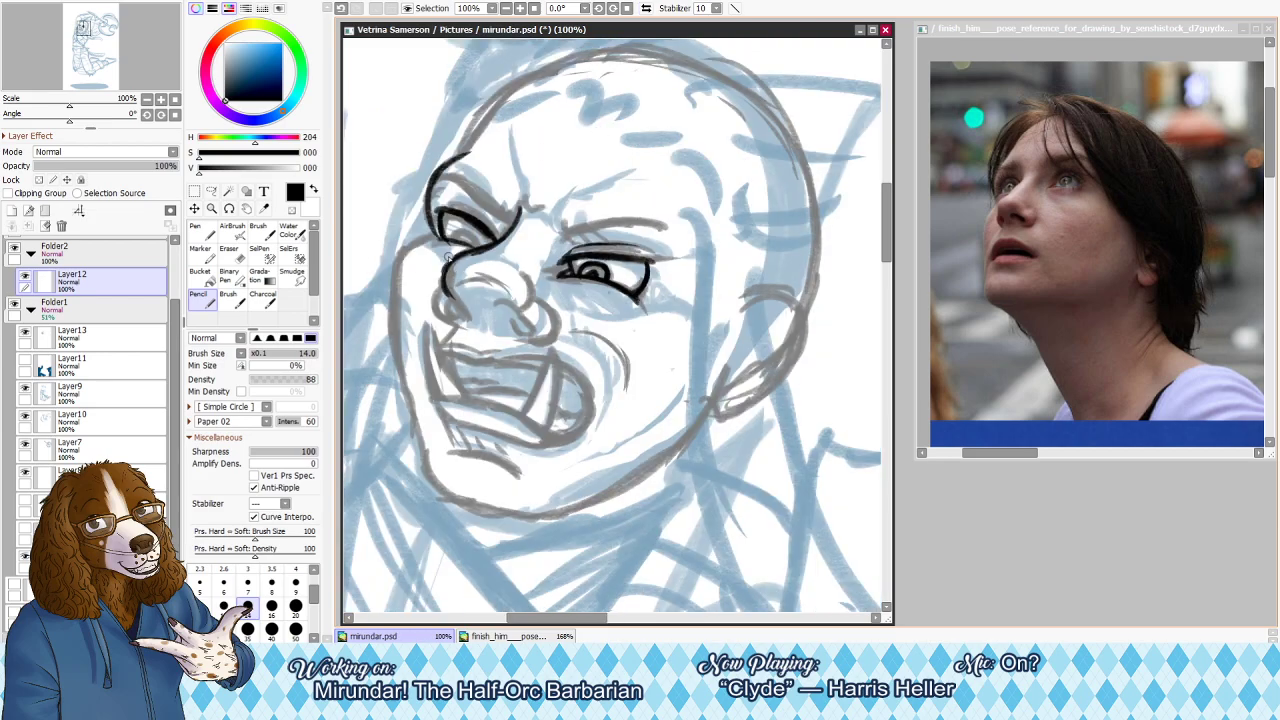
# Try to erase part of the new line beneath the far eye and check the face mirrored
pyautogui.press('e')
pyautogui.moveTo(444, 253)
pyautogui.mouseDown()
pyautogui.moveTo(433, 298)
pyautogui.moveTo(512, 249)
pyautogui.mouseUp()
pyautogui.hotkey('ctrl', 'z')
pyautogui.hotkey('ctrl', 'z')
pyautogui.press('h')
pyautogui.press('h')
pyautogui.press('n')
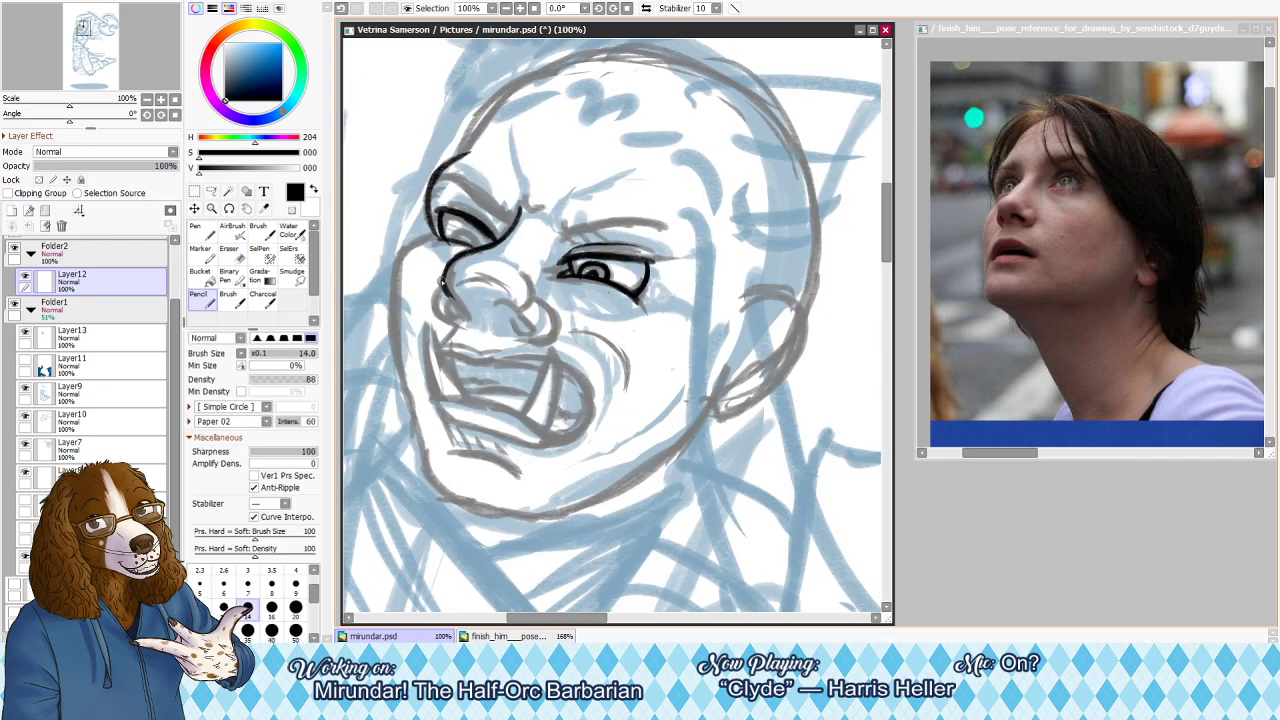
# Clean up the line beneath the far eye with the Eraser and ink the far side of the nose downward
pyautogui.press('e')
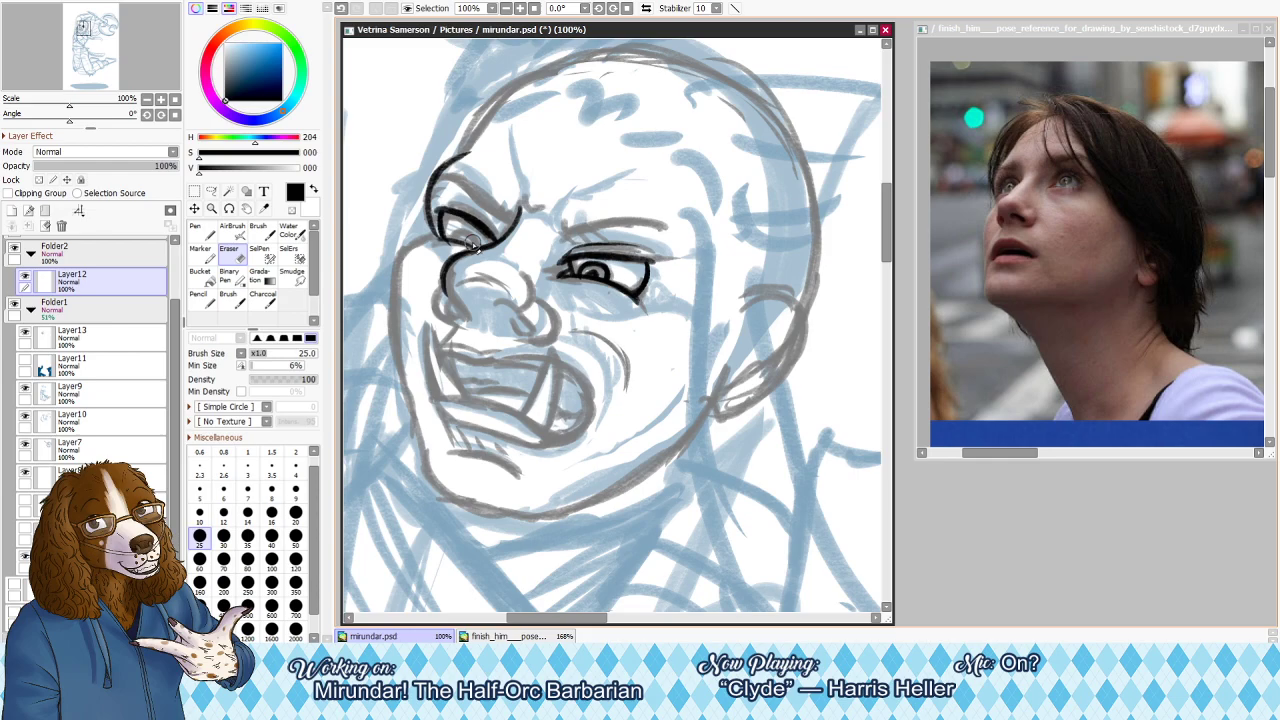
pyautogui.press('n')
pyautogui.moveTo(442, 280); pyautogui.dragTo(463, 312)
pyautogui.hotkey('ctrl', 'z')
pyautogui.hotkey('ctrl', 'z')
pyautogui.hotkey('ctrl', 'z')
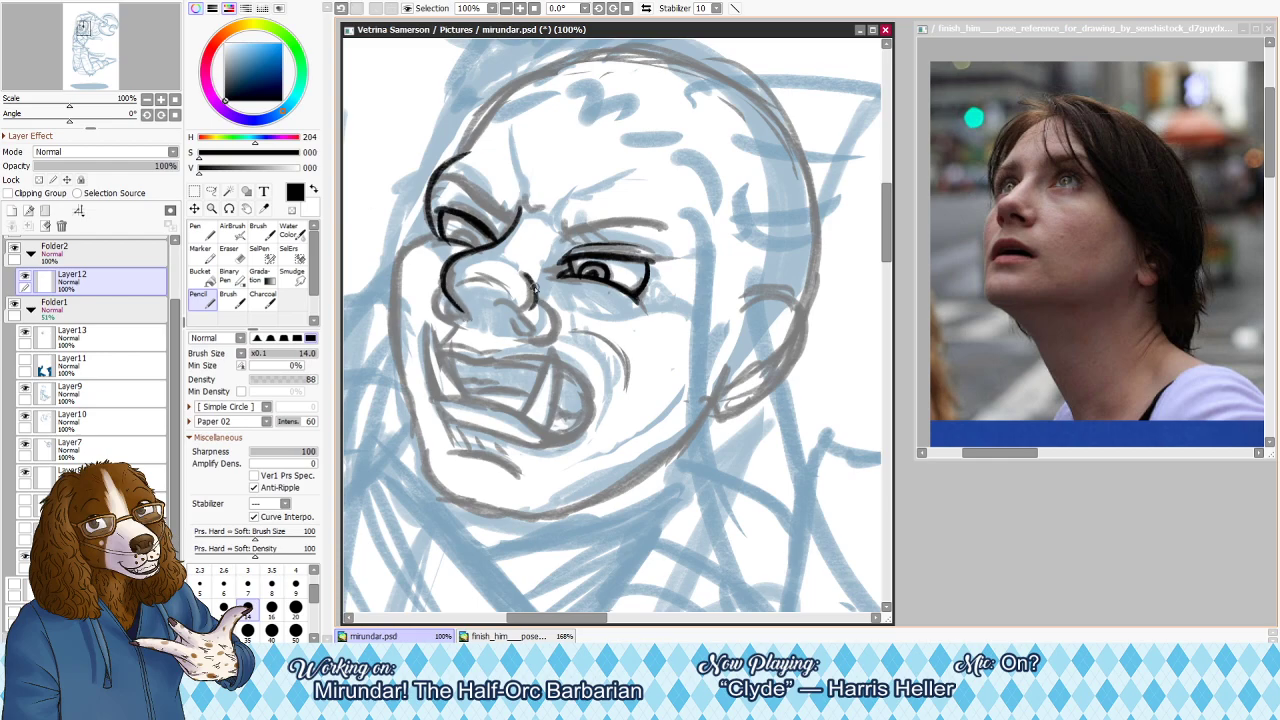
# Ink the near nostril and the curved wing of the nose around it
pyautogui.hotkey('ctrl', 'z')
pyautogui.moveTo(497, 307)
pyautogui.mouseDown()
pyautogui.moveTo(528, 317)
pyautogui.moveTo(530, 338)
pyautogui.mouseUp()
pyautogui.press('e')
pyautogui.press('n')
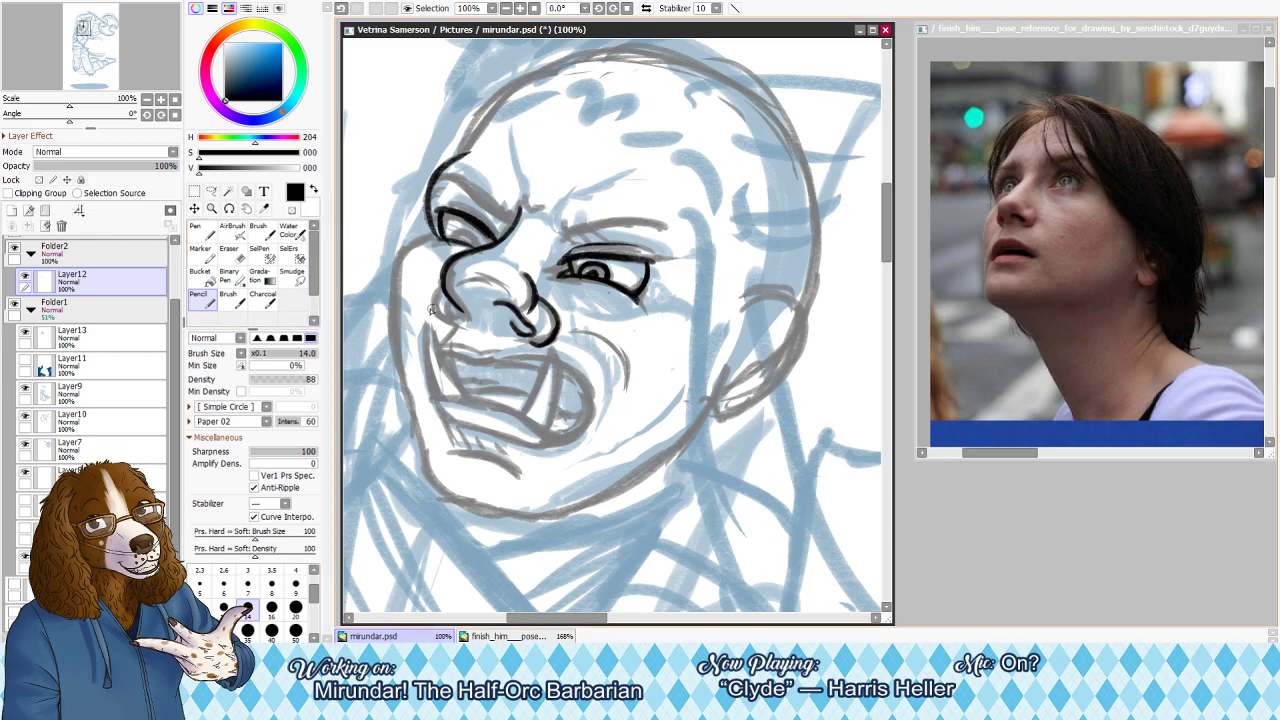
# Ink the far nostril's wing as a small curve on the outer side of the nose, reworking its strokes
pyautogui.moveTo(442, 291)
pyautogui.mouseDown()
pyautogui.moveTo(439, 316)
pyautogui.moveTo(460, 321)
pyautogui.mouseUp()
pyautogui.hotkey('ctrl', 'z')
pyautogui.hotkey('ctrl', 'z')
pyautogui.hotkey('ctrl', 'z')
pyautogui.hotkey('ctrl', 'z')
pyautogui.moveTo(450, 284); pyautogui.dragTo(502, 298)
pyautogui.hotkey('ctrl', 'z')
pyautogui.hotkey('ctrl', 'z')
pyautogui.hotkey('ctrl', 'z')
pyautogui.hotkey('ctrl', 'z')
pyautogui.hotkey('ctrl', 'z')
pyautogui.hotkey('ctrl', 'z')
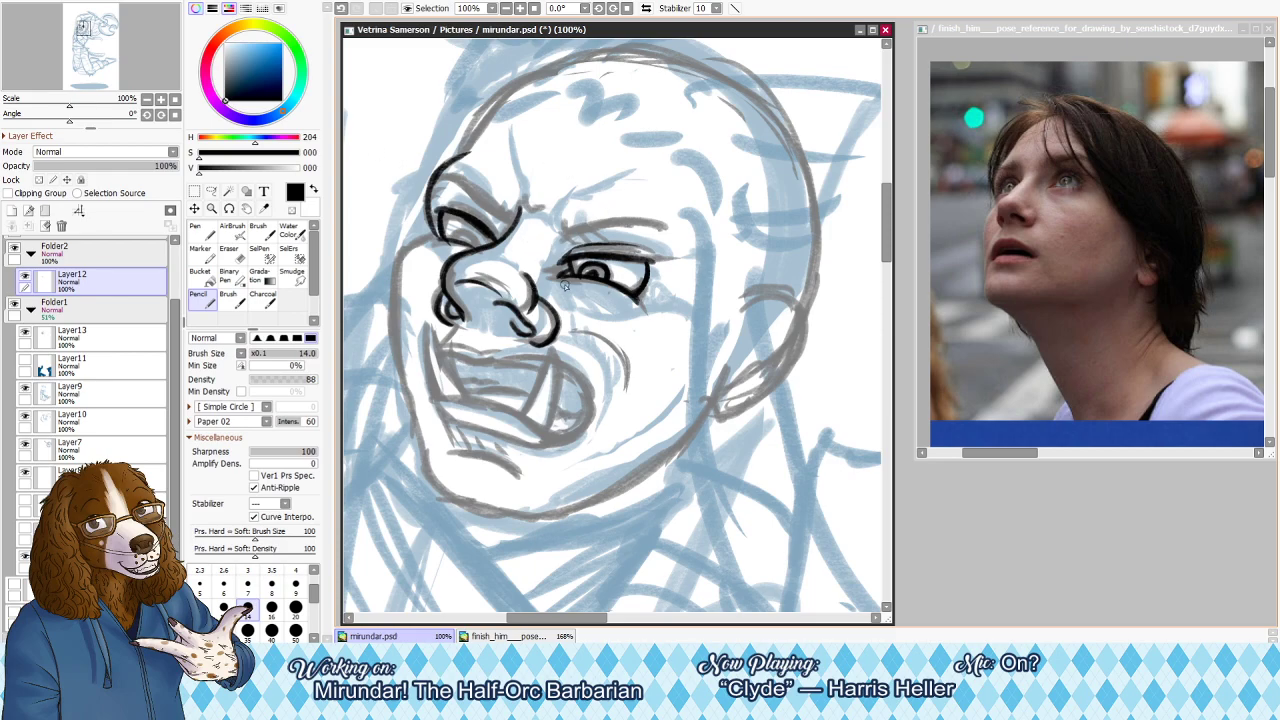
# Ink the crease between the nose bridge and near eye, and the curved cheek fold beside the mouth
pyautogui.moveTo(542, 277); pyautogui.dragTo(562, 241)
pyautogui.hotkey('ctrl', 'z')
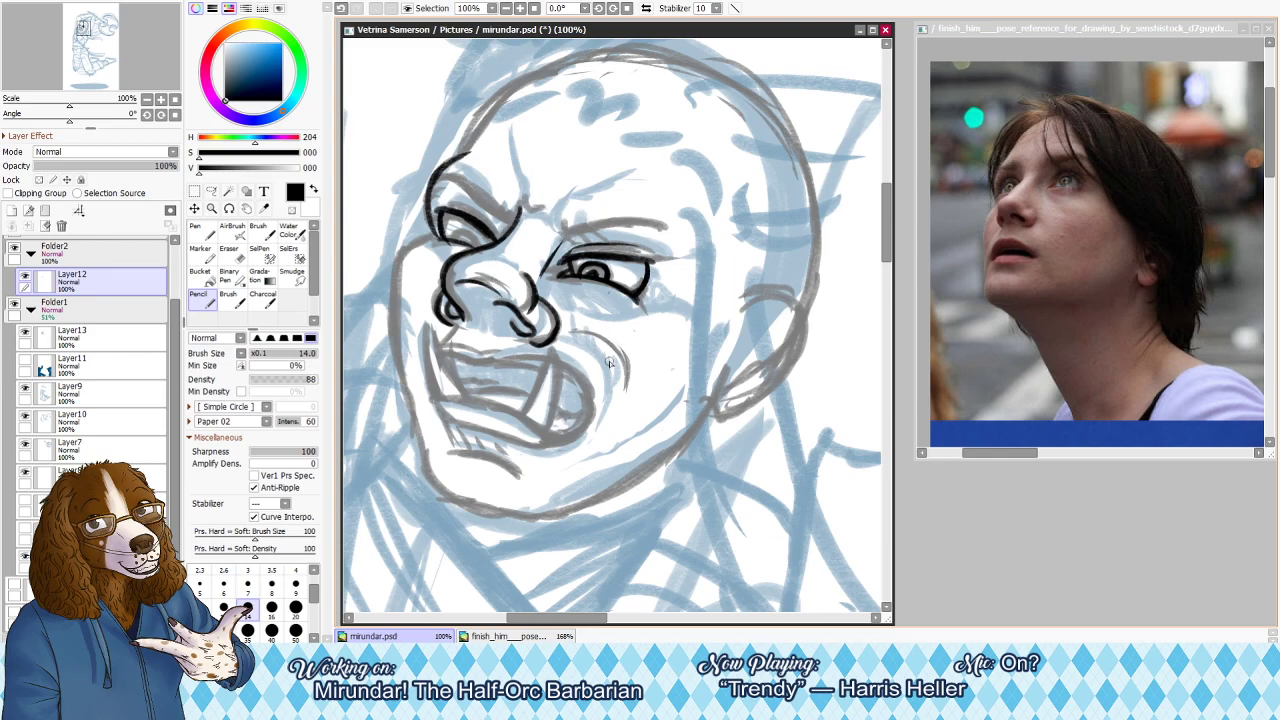
pyautogui.hotkey('ctrl', 'z')
pyautogui.moveTo(570, 332); pyautogui.dragTo(628, 391)
# Ink the fold above the far eye's upper lid and try a crease stroke above the near eye
pyautogui.moveTo(443, 206); pyautogui.dragTo(500, 231)
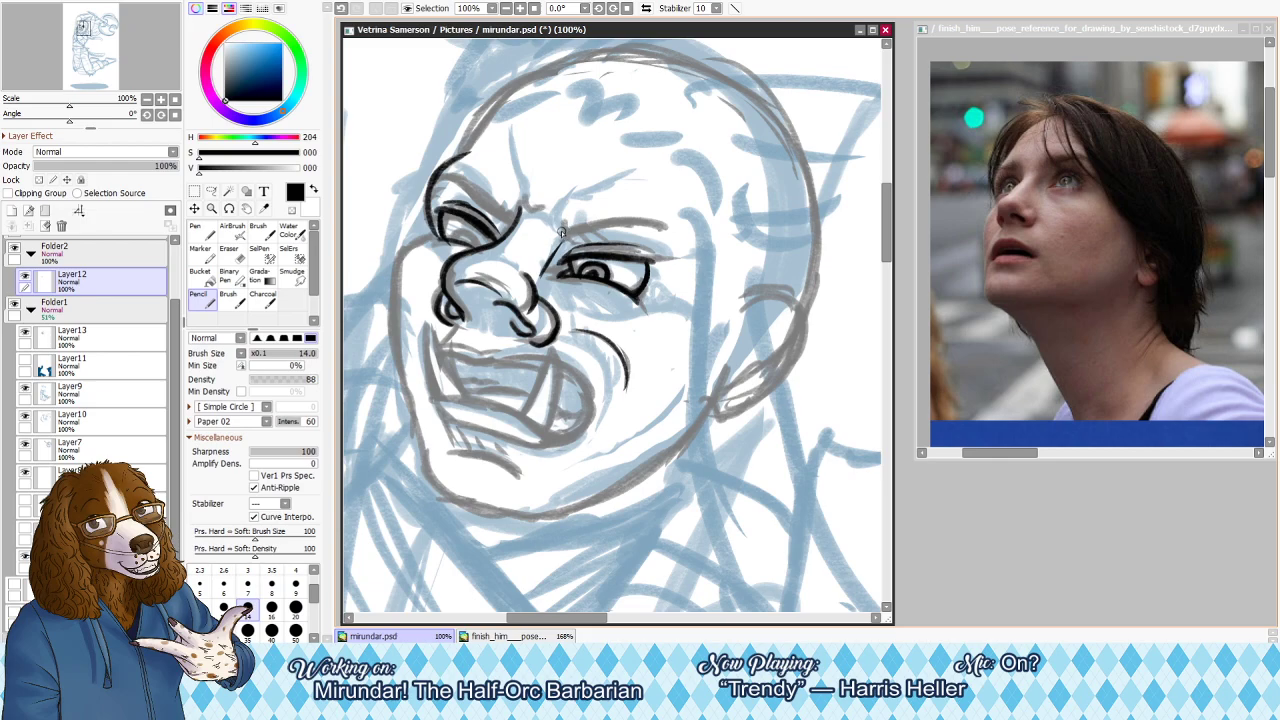
pyautogui.moveTo(560, 232); pyautogui.dragTo(577, 243)
pyautogui.hotkey('ctrl', 'z')
pyautogui.hotkey('ctrl', 'z')
pyautogui.hotkey('ctrl', 'z')
pyautogui.hotkey('ctrl', 'Tab')
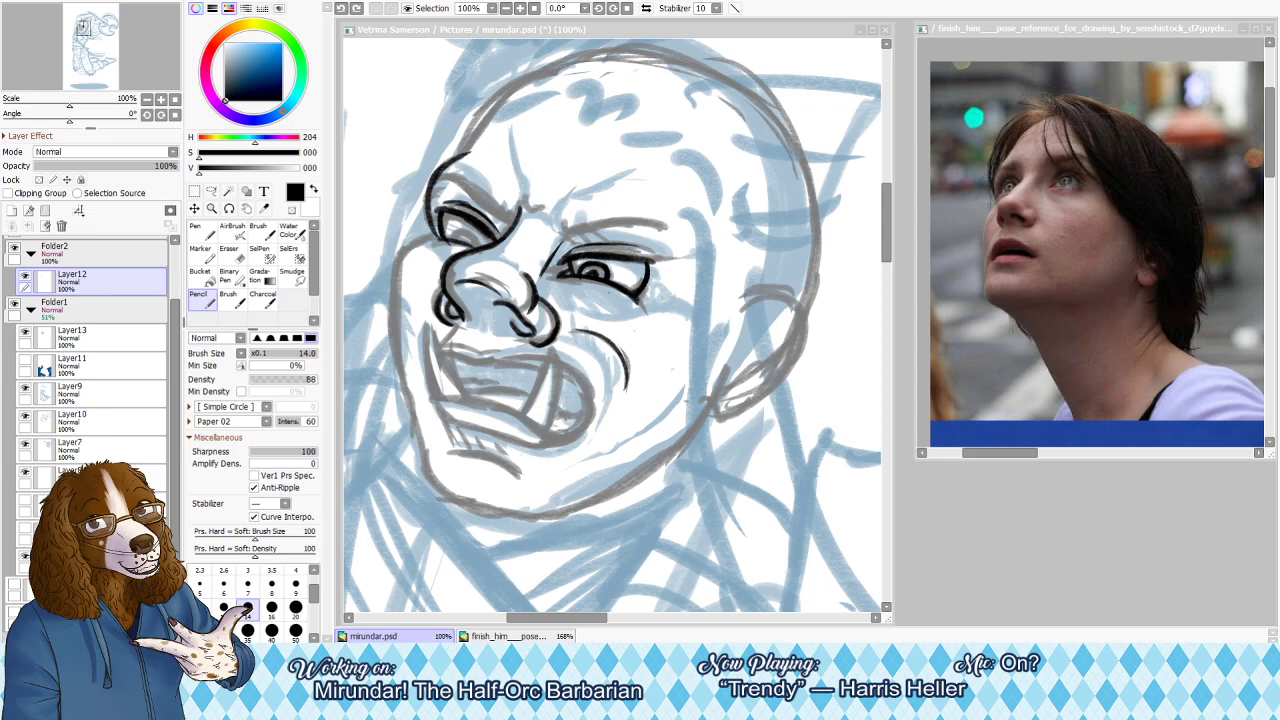
pyautogui.click(1055, 597)
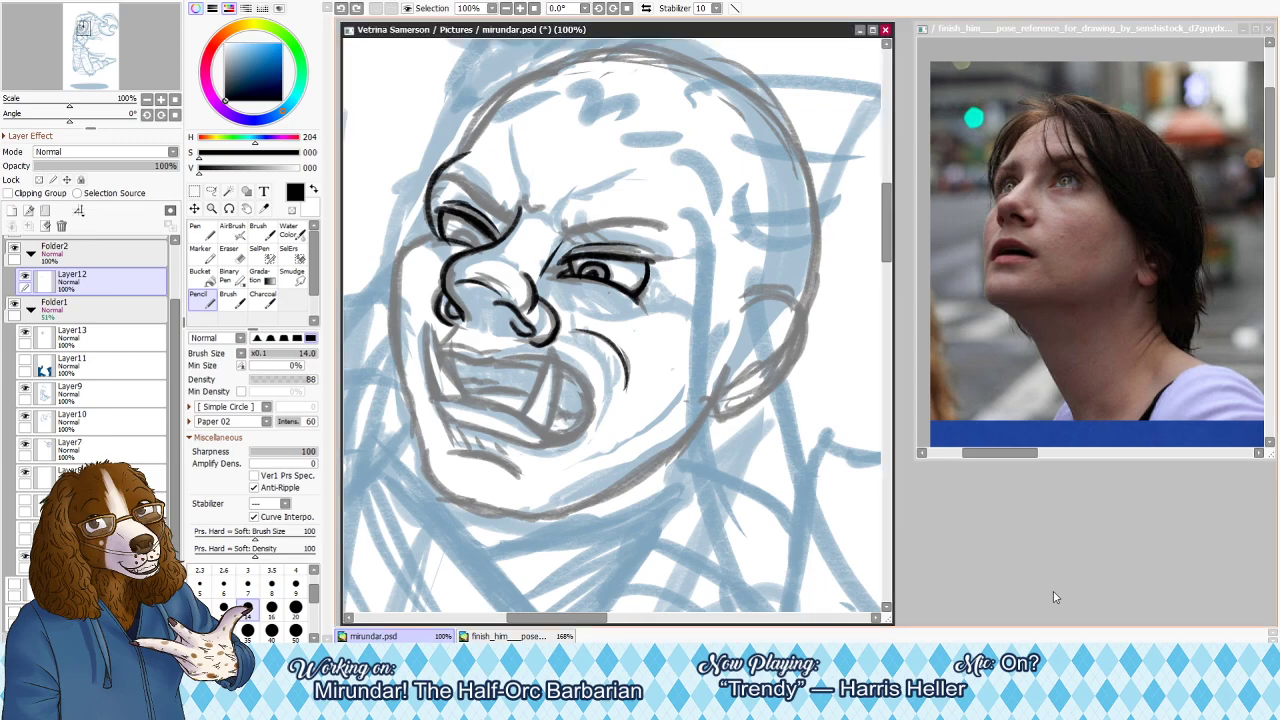
# Draw the far eye's iris and pupil beneath its upper lid
pyautogui.moveTo(455, 238); pyautogui.dragTo(471, 245)
pyautogui.hotkey('ctrl', 'z')
pyautogui.hotkey('ctrl', 'z')
pyautogui.hotkey('ctrl', 'z')
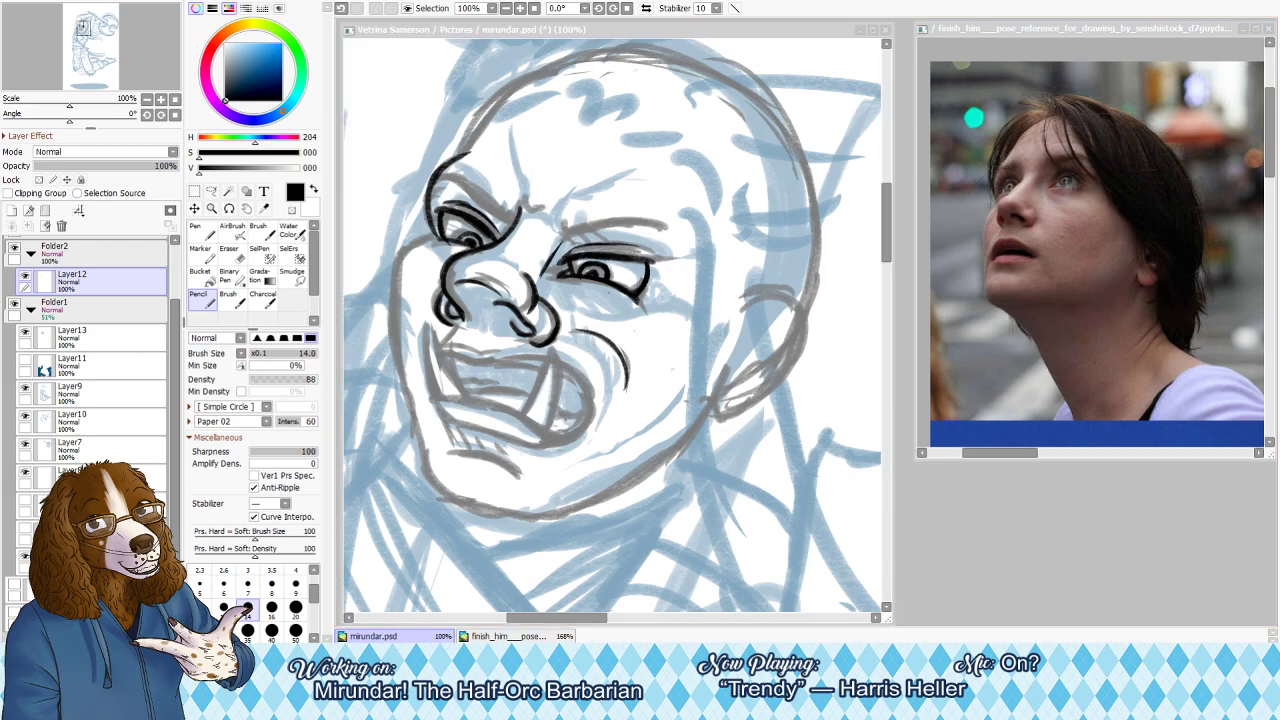
pyautogui.click(1158, 528)
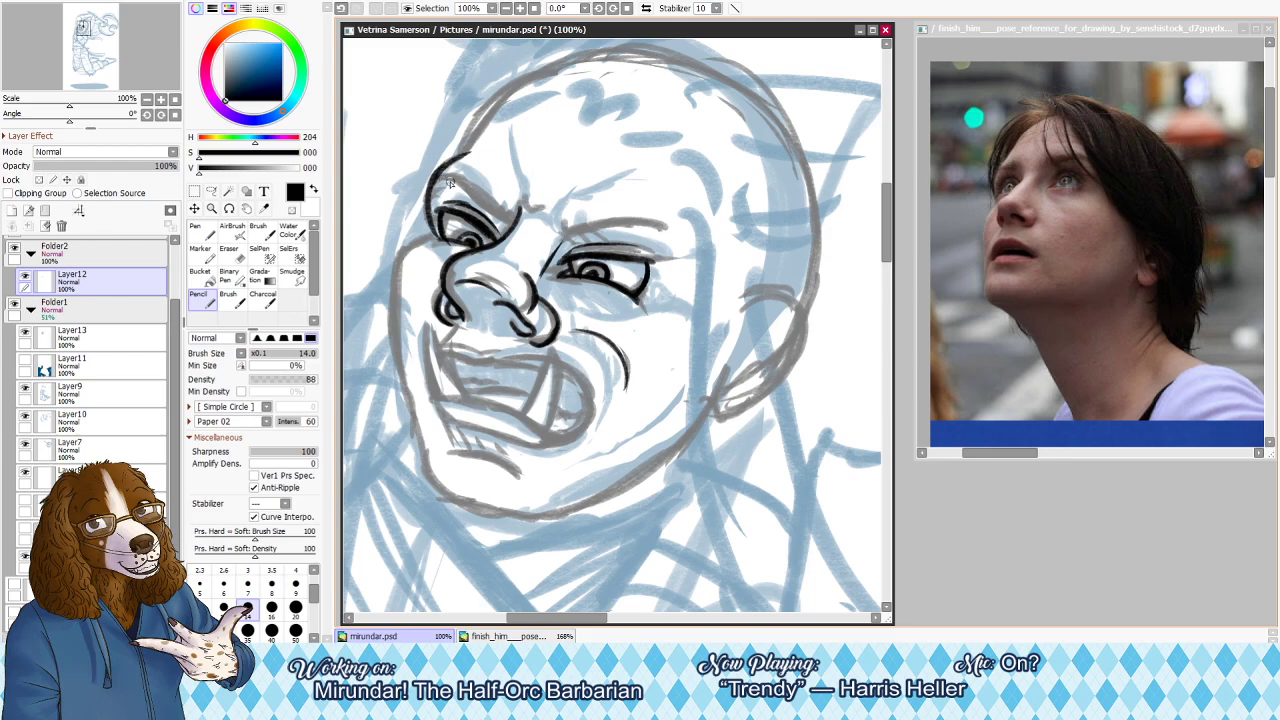
# Ink the far eyebrow's tufted outline above the far eye with the pencil at size 16, reworking its strokes
pyautogui.press(']')
pyautogui.moveTo(439, 184); pyautogui.dragTo(512, 226)
pyautogui.hotkey('ctrl', 'z')
pyautogui.hotkey('ctrl', 'z')
pyautogui.hotkey('ctrl', 'z')
pyautogui.hotkey('ctrl', 'z')
pyautogui.hotkey('ctrl', 'z')
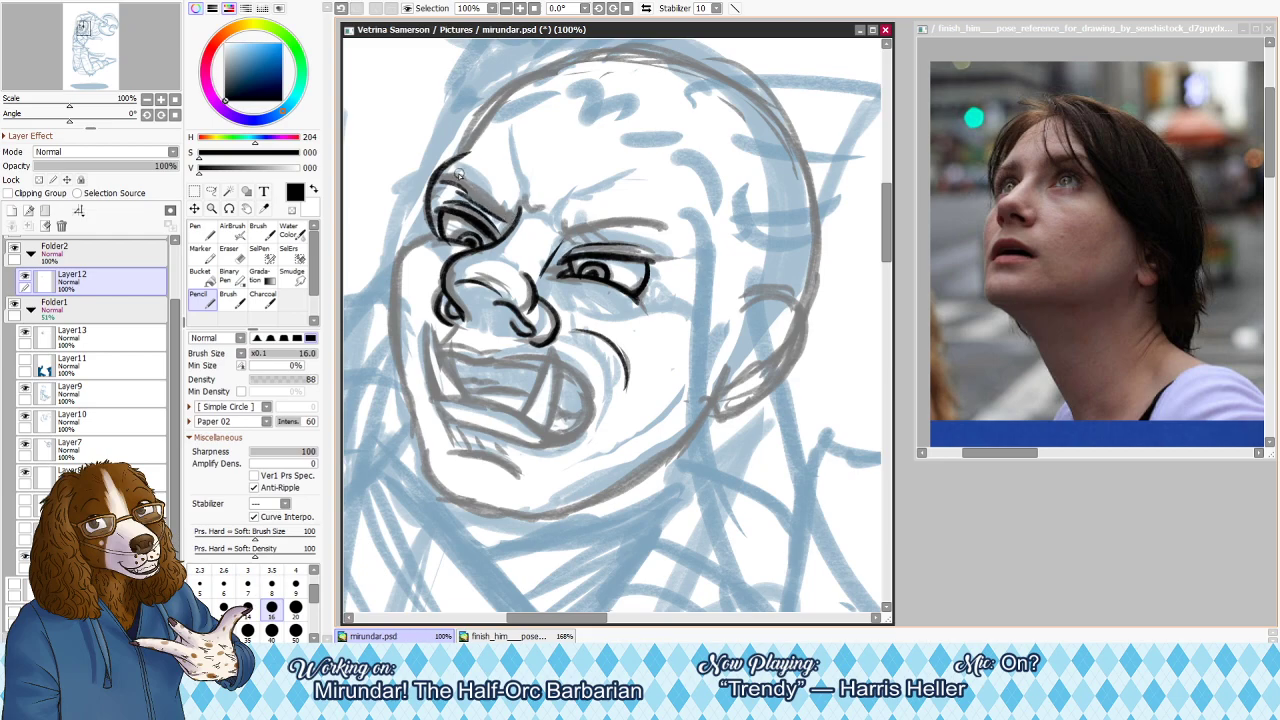
pyautogui.moveTo(442, 175)
pyautogui.mouseDown()
pyautogui.moveTo(492, 197)
pyautogui.moveTo(467, 176)
pyautogui.moveTo(518, 220)
pyautogui.mouseUp()
pyautogui.hotkey('ctrl', 'z')
pyautogui.hotkey('ctrl', 'z')
pyautogui.hotkey('ctrl', 'z')
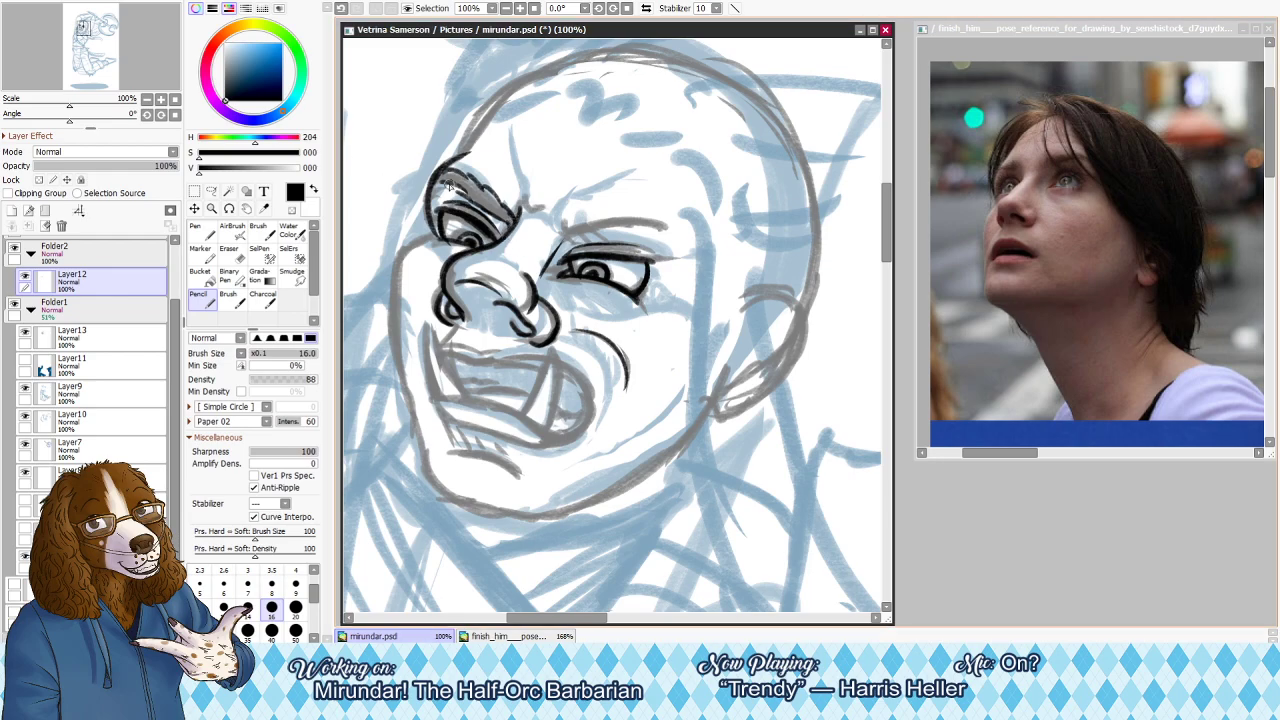
# Ink the near eyebrow's outline with short hairy strokes, checking it in the mirrored view
pyautogui.press('h')
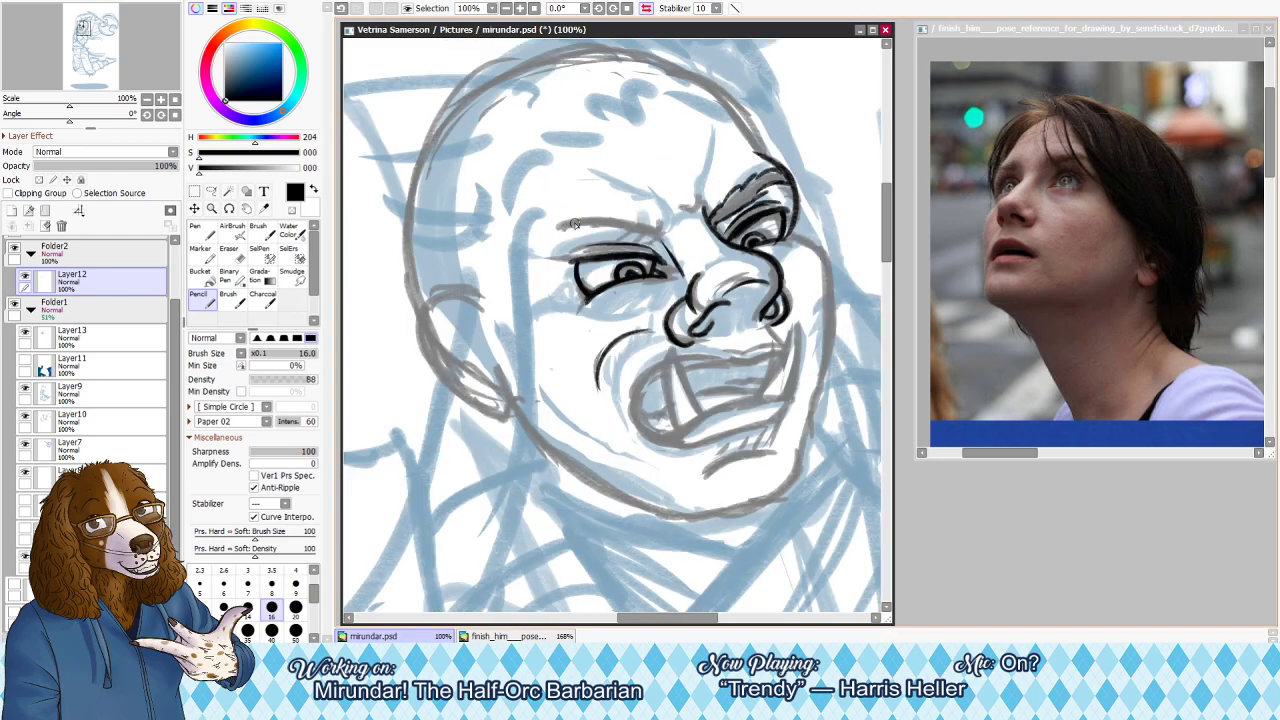
pyautogui.moveTo(551, 225)
pyautogui.mouseDown()
pyautogui.moveTo(601, 223)
pyautogui.moveTo(605, 211)
pyautogui.moveTo(589, 219)
pyautogui.moveTo(667, 243)
pyautogui.mouseUp()
pyautogui.hotkey('ctrl', 'z')
pyautogui.hotkey('ctrl', 'z')
pyautogui.hotkey('ctrl', 'z')
pyautogui.press('h')
pyautogui.moveTo(566, 245); pyautogui.dragTo(631, 232)
pyautogui.hotkey('ctrl', 'z')
pyautogui.hotkey('ctrl', 'z')
pyautogui.hotkey('ctrl', 'z')
pyautogui.hotkey('ctrl', 'z')
pyautogui.hotkey('ctrl', 'z')
pyautogui.hotkey('ctrl', 'z')
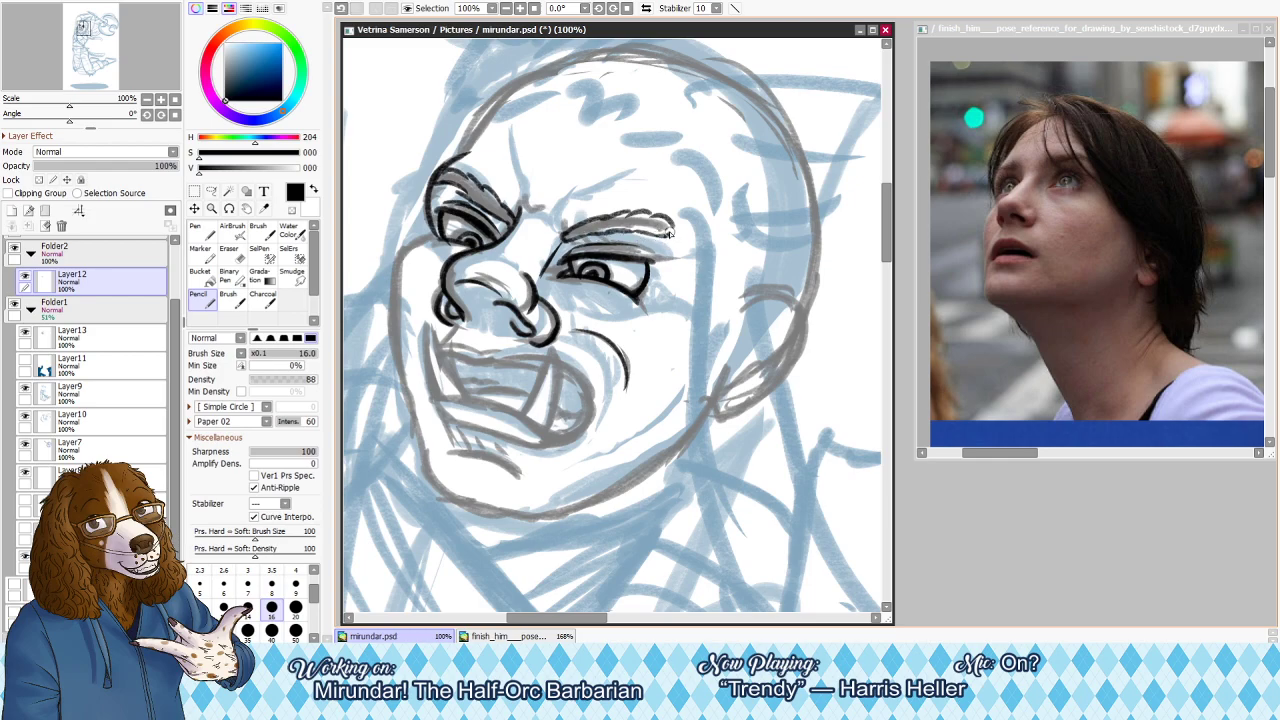
pyautogui.press('h')
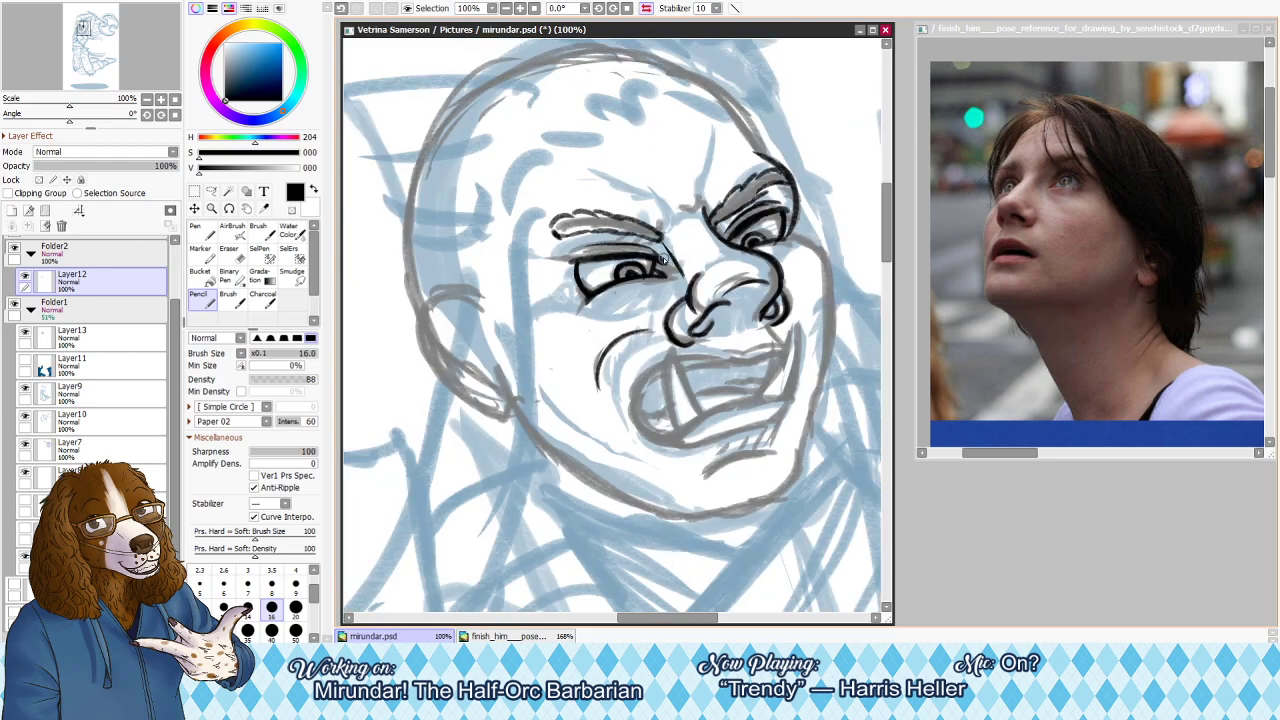
pyautogui.press('h')
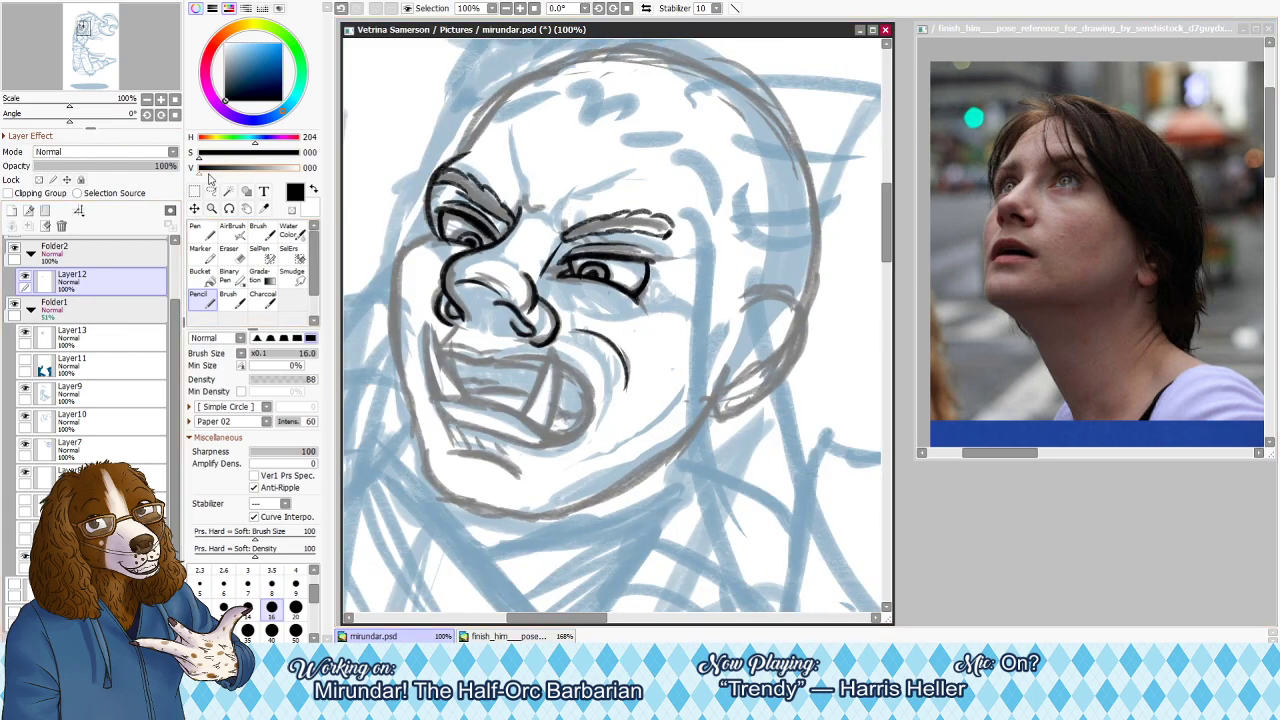
# Lasso the far eyebrow, shift it slightly outward with a transform, and erase its overlap with the brow ridge at size 12
pyautogui.click(211, 190)
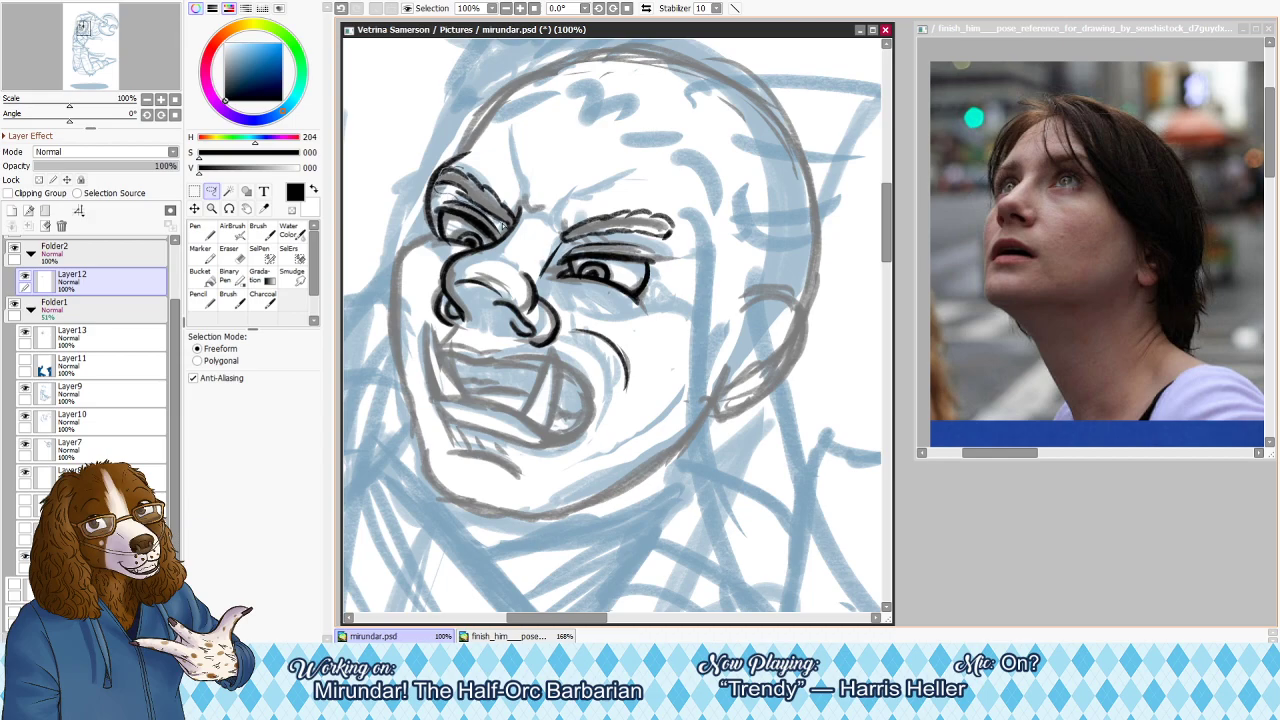
pyautogui.moveTo(513, 180); pyautogui.dragTo(518, 212)
pyautogui.hotkey('ctrl', 't')
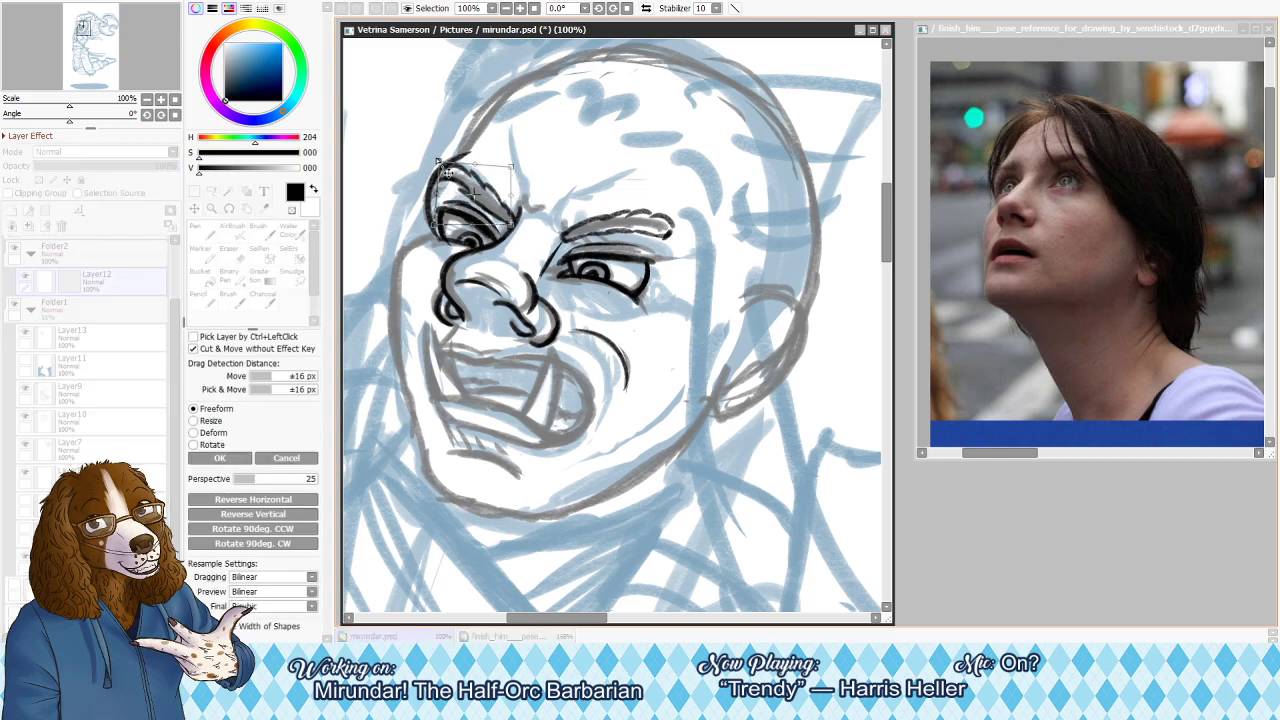
pyautogui.click(220, 457)
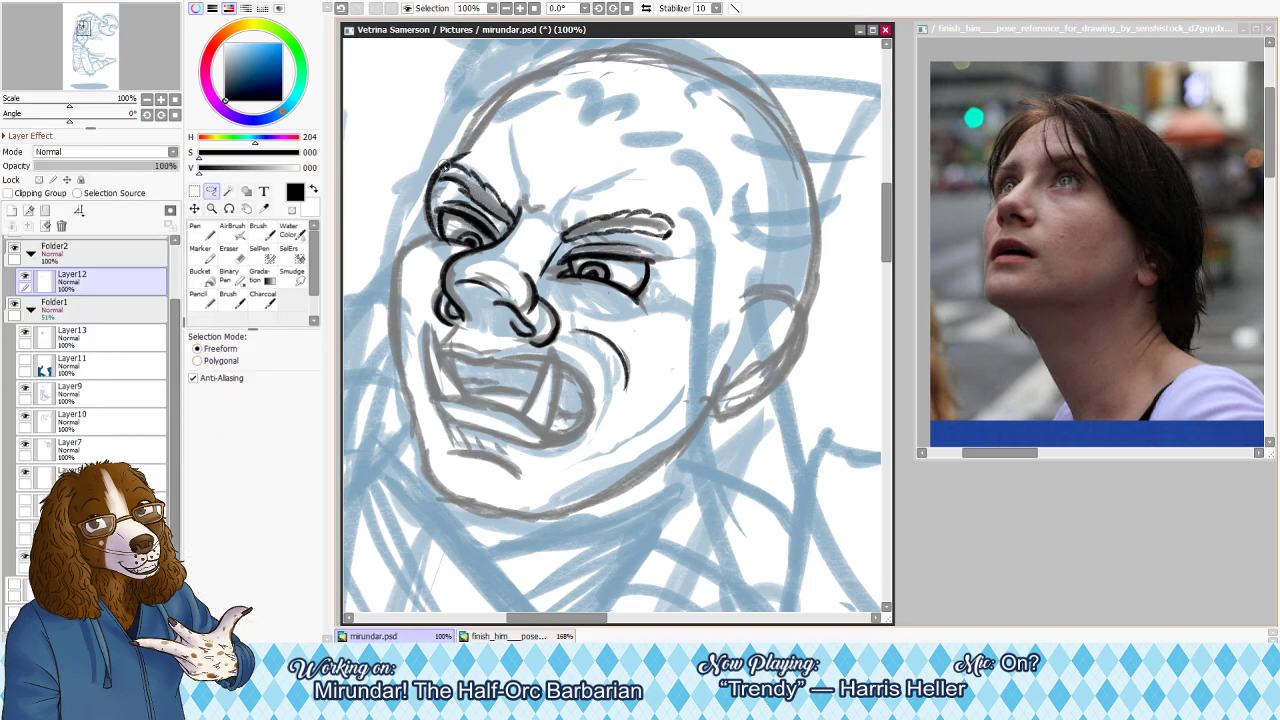
pyautogui.press('e')
pyautogui.hotkey('ctrl', 'z')
pyautogui.moveTo(442, 179); pyautogui.dragTo(450, 175)
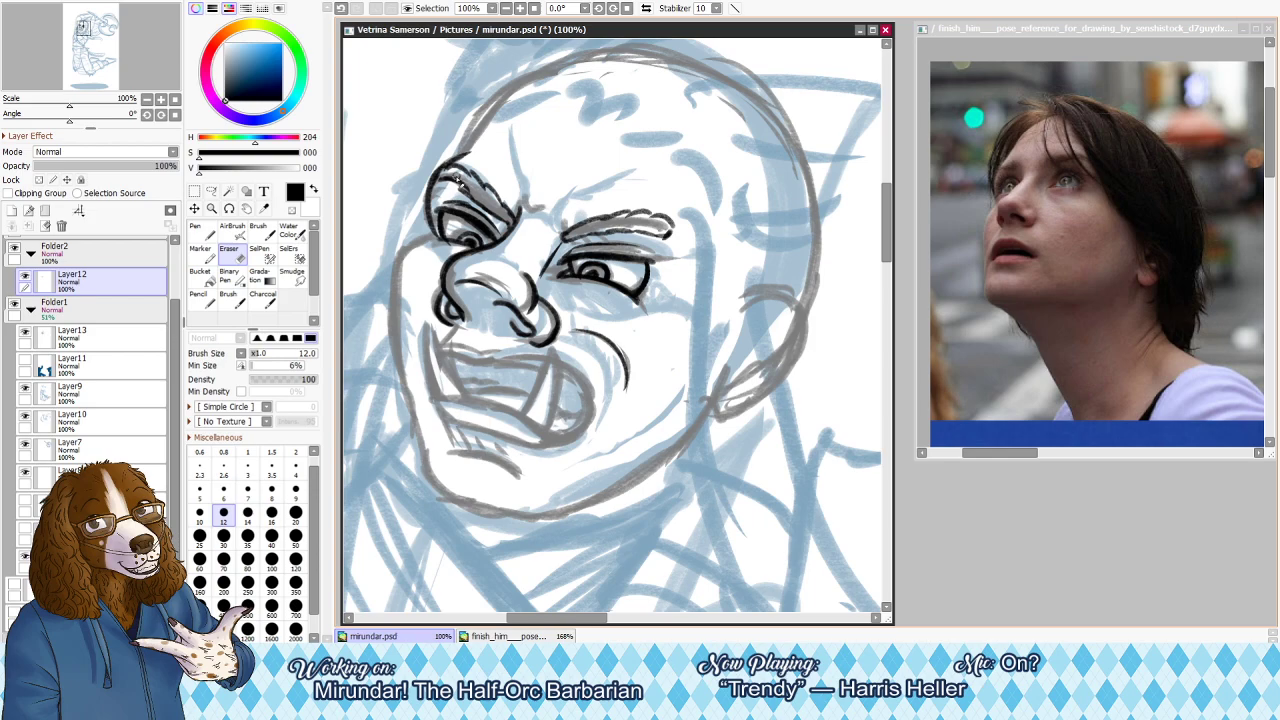
pyautogui.press('n')
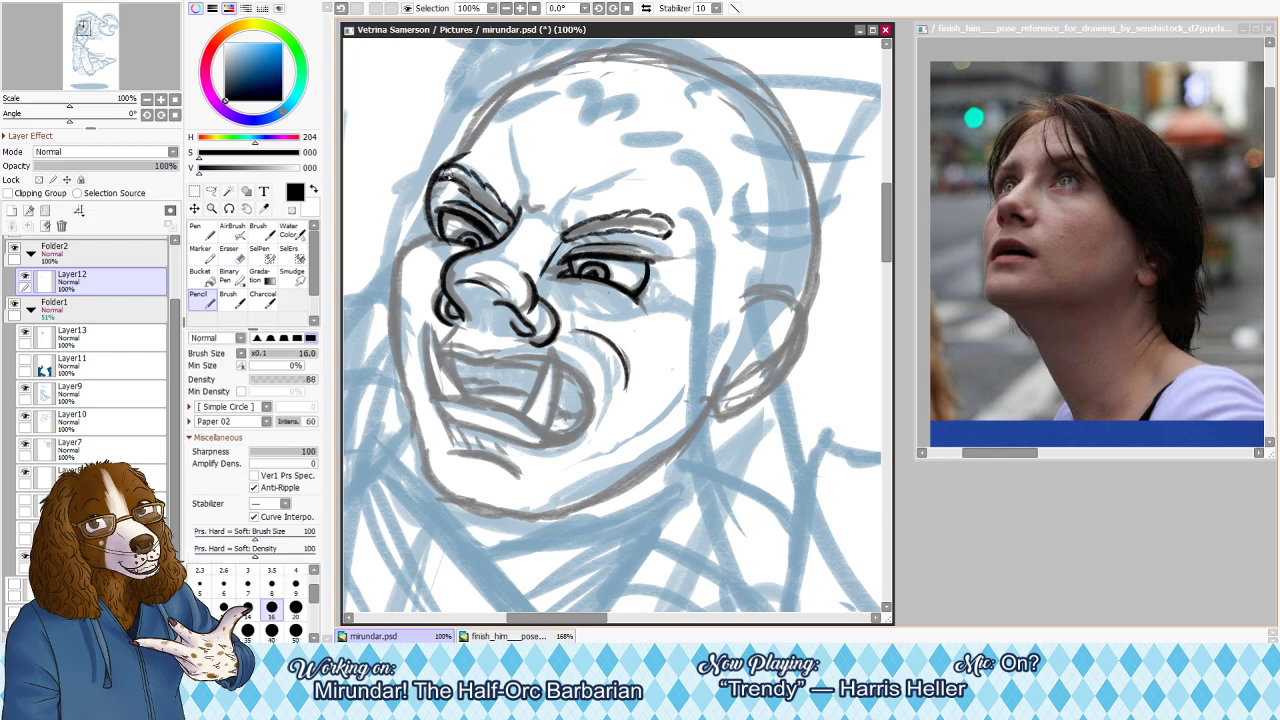
# Check the inks with Folder1's sketch briefly hidden, and redraw the outer contour of the far eye socket
pyautogui.click(14, 305)
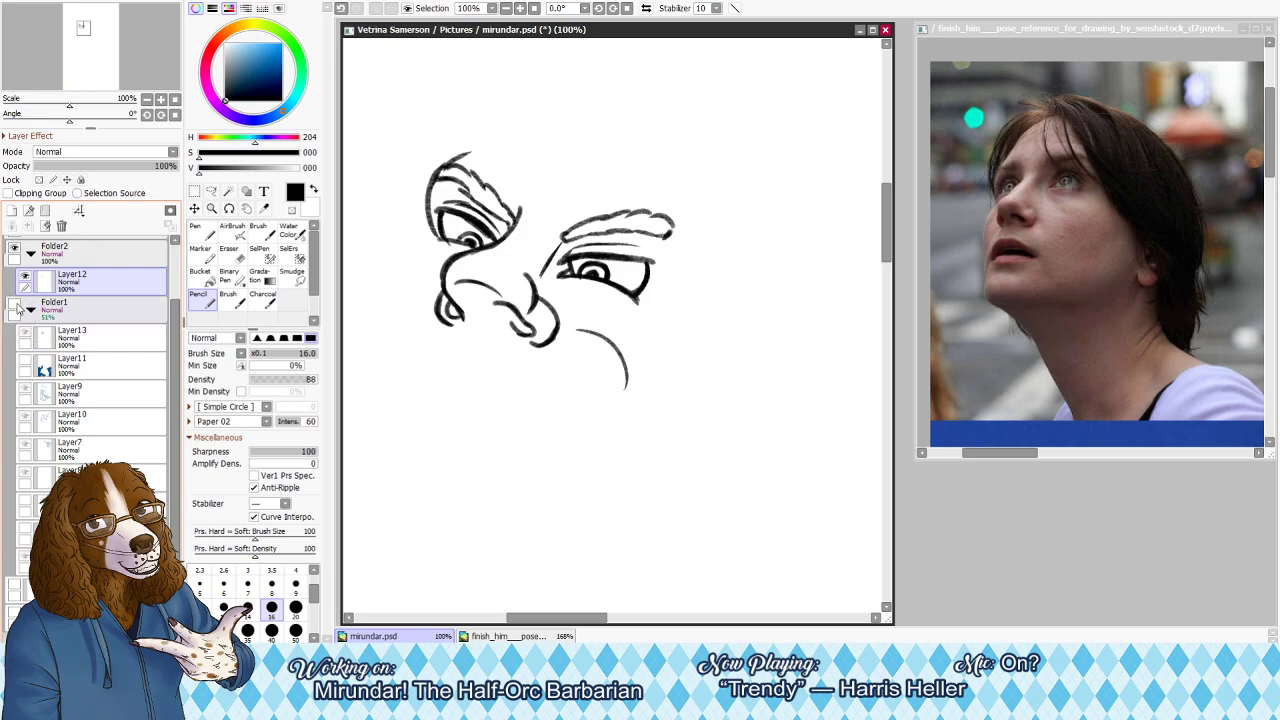
pyautogui.click(14, 305)
pyautogui.press('e')
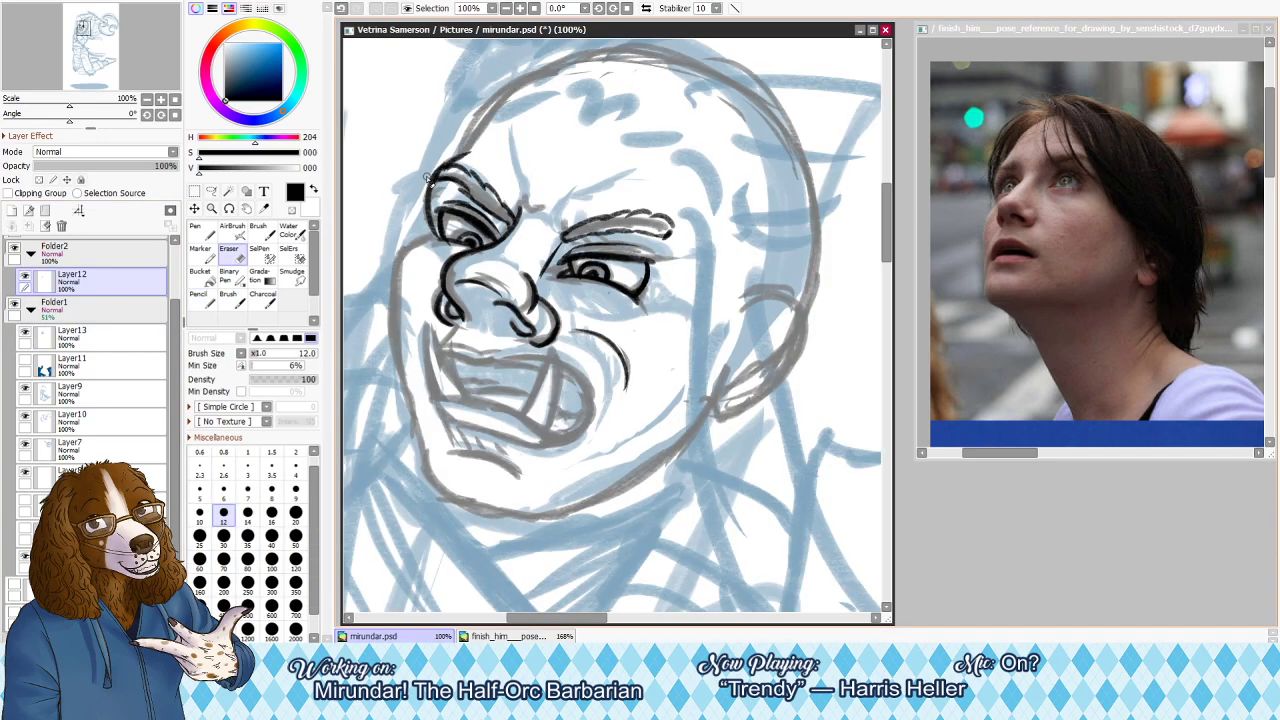
pyautogui.press('n')
pyautogui.moveTo(434, 177); pyautogui.dragTo(431, 230)
pyautogui.hotkey('ctrl', 'z')
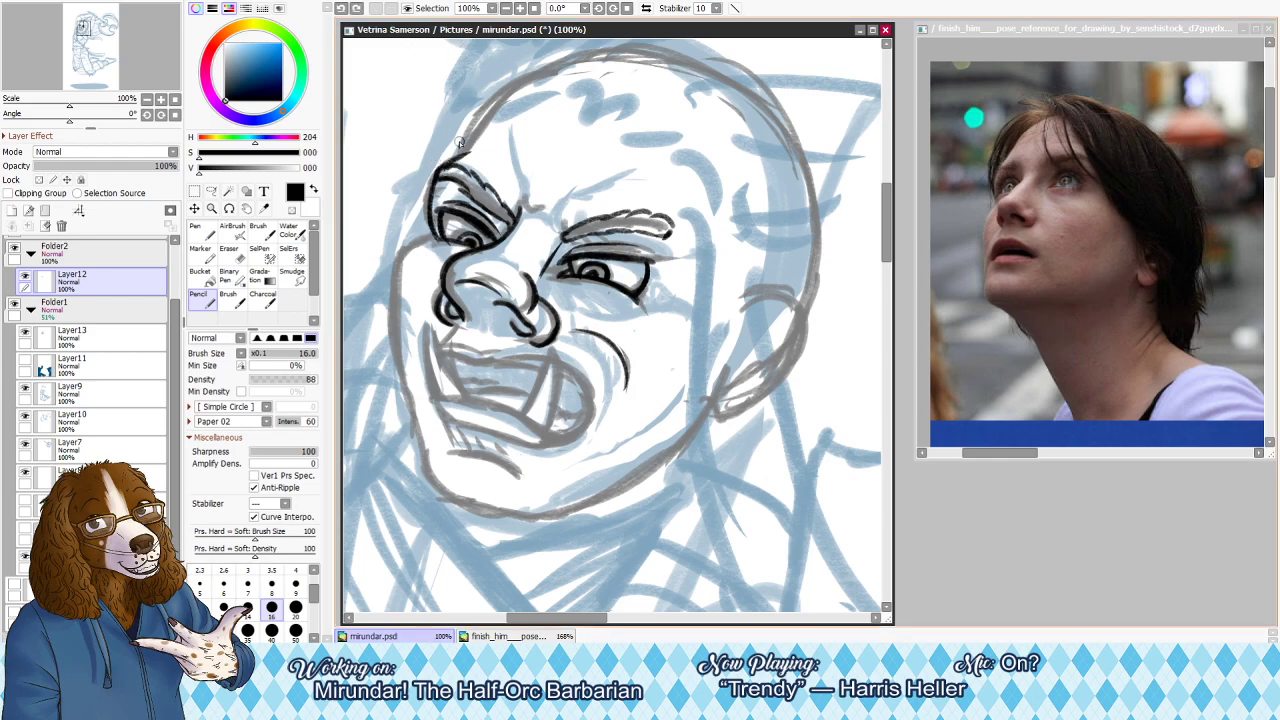
pyautogui.moveTo(462, 152); pyautogui.dragTo(509, 90)
pyautogui.hotkey('ctrl', 'z')
pyautogui.hotkey('ctrl', 'z')
pyautogui.moveTo(467, 156)
pyautogui.mouseDown()
pyautogui.moveTo(498, 111)
pyautogui.moveTo(526, 103)
pyautogui.moveTo(584, 113)
pyautogui.moveTo(568, 113)
pyautogui.moveTo(676, 162)
pyautogui.mouseUp()
pyautogui.moveTo(668, 160); pyautogui.dragTo(691, 170)
pyautogui.hotkey('ctrl', 'z')
pyautogui.hotkey('ctrl', 'z')
pyautogui.hotkey('ctrl', 'z')
pyautogui.hotkey('ctrl', 'z')
pyautogui.hotkey('ctrl', 'z')
pyautogui.hotkey('ctrl', 'z')
pyautogui.hotkey('ctrl', 'z')
pyautogui.hotkey('ctrl', 'z')
pyautogui.hotkey('ctrl', 'z')
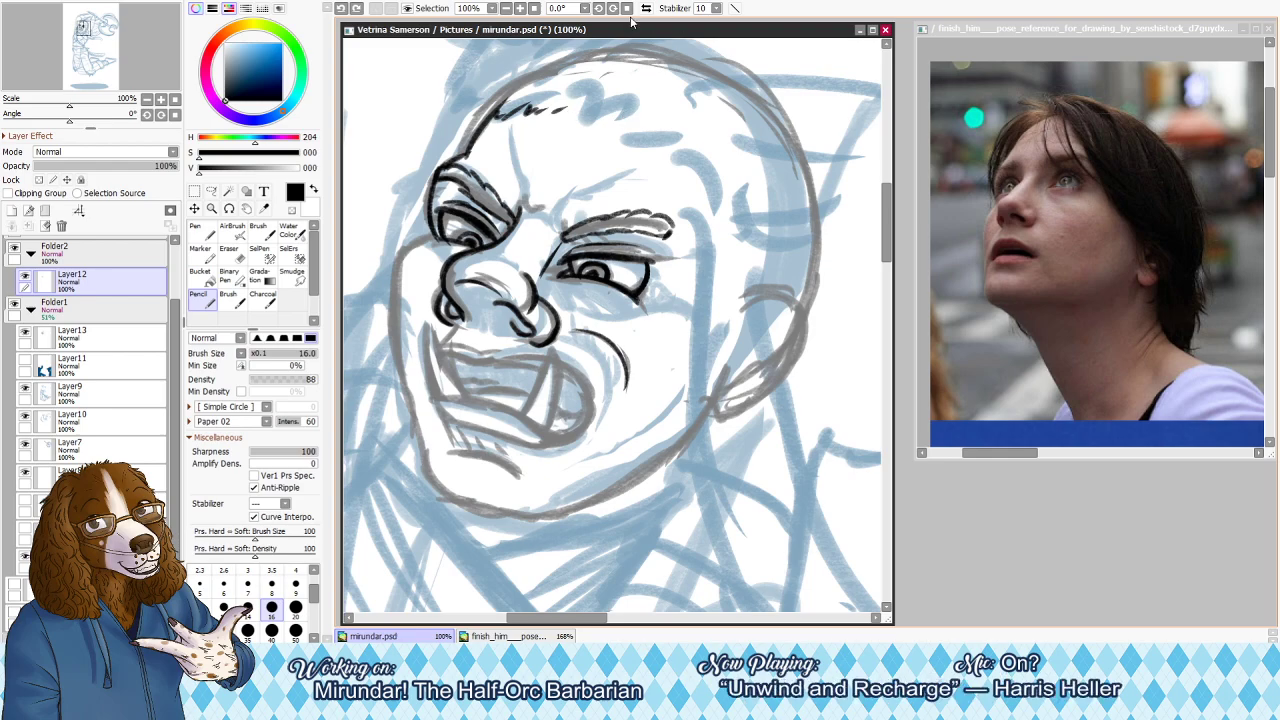
# Ink the forehead contour from the far brow ridge up to the crown of the skull
pyautogui.moveTo(467, 154); pyautogui.dragTo(500, 104)
pyautogui.hotkey('ctrl', 'z')
pyautogui.moveTo(466, 154); pyautogui.dragTo(540, 70)
pyautogui.hotkey('ctrl', 'z')
pyautogui.hotkey('ctrl', 'z')
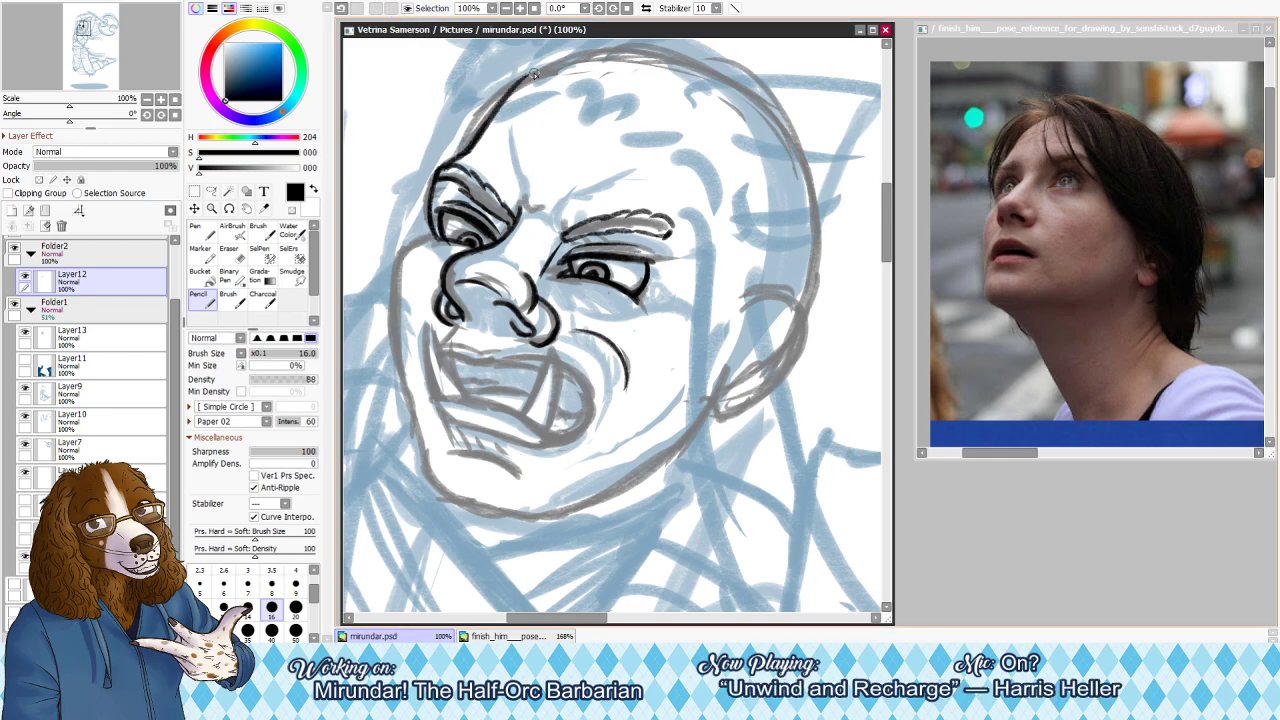
pyautogui.moveTo(480, 132); pyautogui.dragTo(578, 63)
pyautogui.hotkey('ctrl', 'z')
pyautogui.press('h')
pyautogui.moveTo(603, 52); pyautogui.dragTo(700, 90)
pyautogui.moveTo(640, 58); pyautogui.dragTo(725, 109)
pyautogui.press('h')
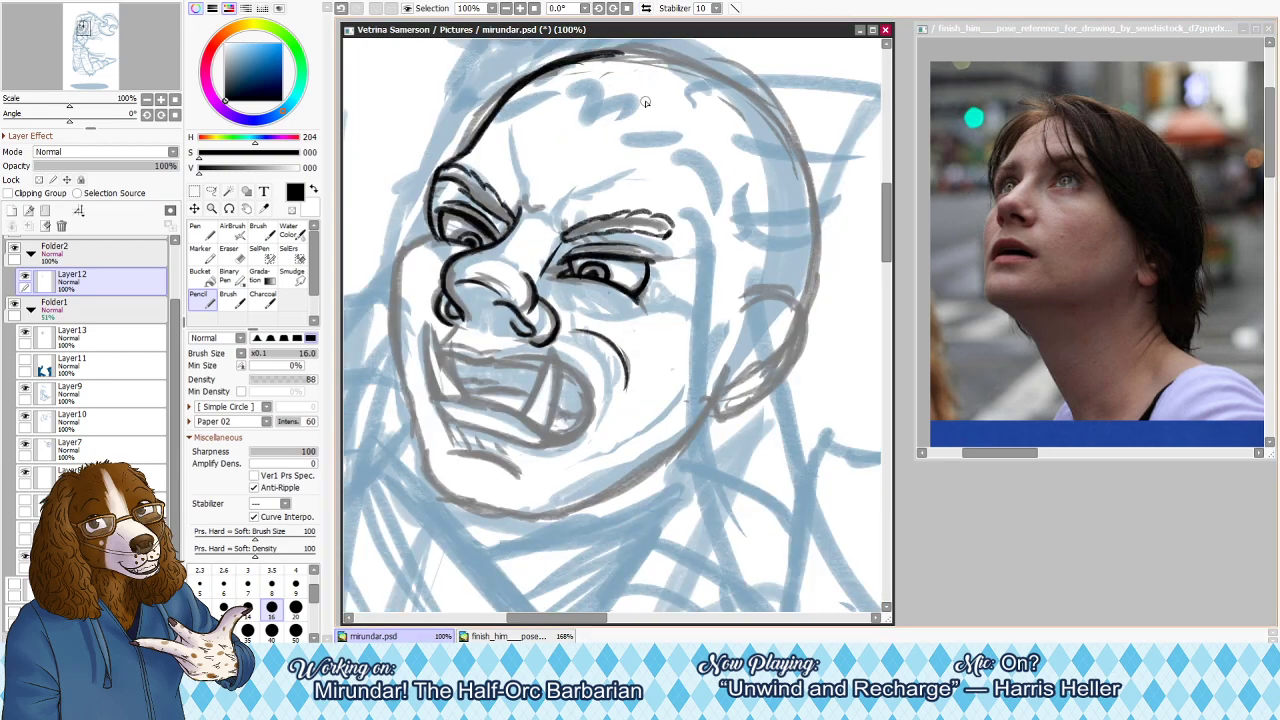
# Ink the hairline as short jagged strokes across the upper forehead and down to the near temple
pyautogui.moveTo(629, 80); pyautogui.dragTo(636, 84)
pyautogui.moveTo(530, 88)
pyautogui.mouseDown()
pyautogui.moveTo(560, 82)
pyautogui.moveTo(517, 89)
pyautogui.moveTo(608, 88)
pyautogui.mouseUp()
pyautogui.press('h')
pyautogui.moveTo(588, 84)
pyautogui.mouseDown()
pyautogui.moveTo(650, 92)
pyautogui.moveTo(646, 106)
pyautogui.moveTo(697, 135)
pyautogui.moveTo(730, 205)
pyautogui.moveTo(724, 232)
pyautogui.mouseUp()
pyautogui.press('h')
pyautogui.press('h')
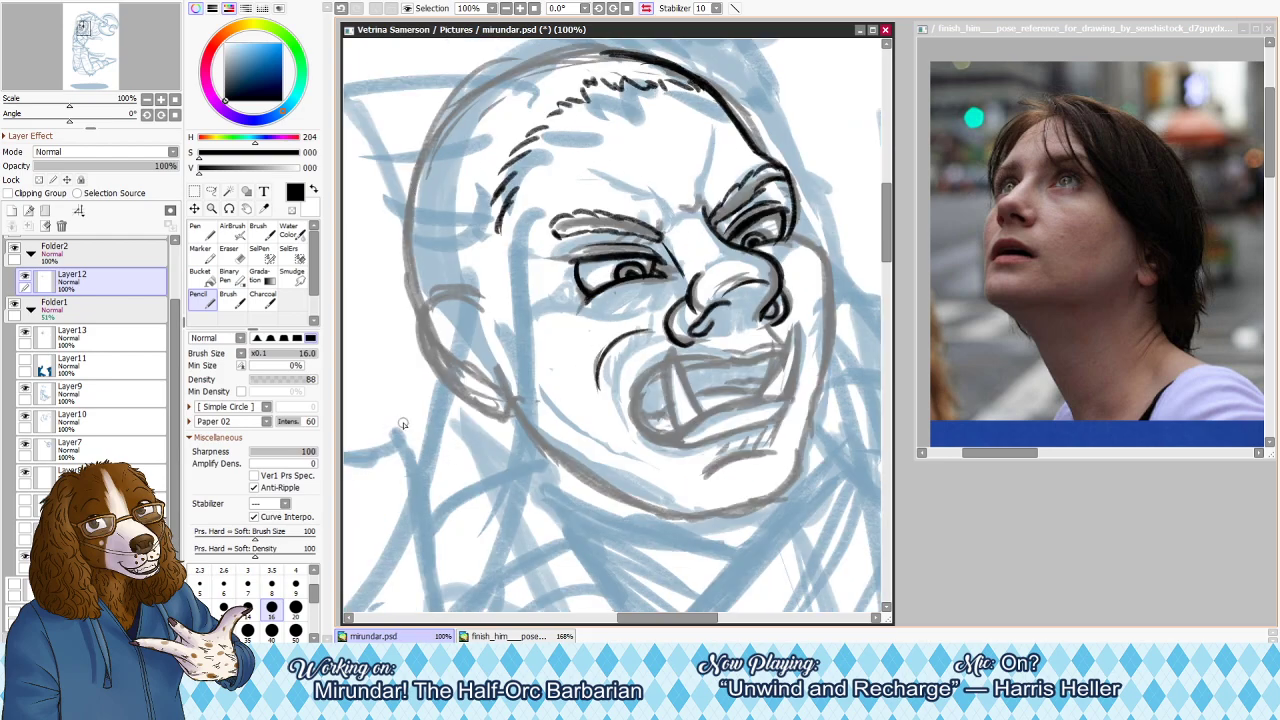
pyautogui.press('h')
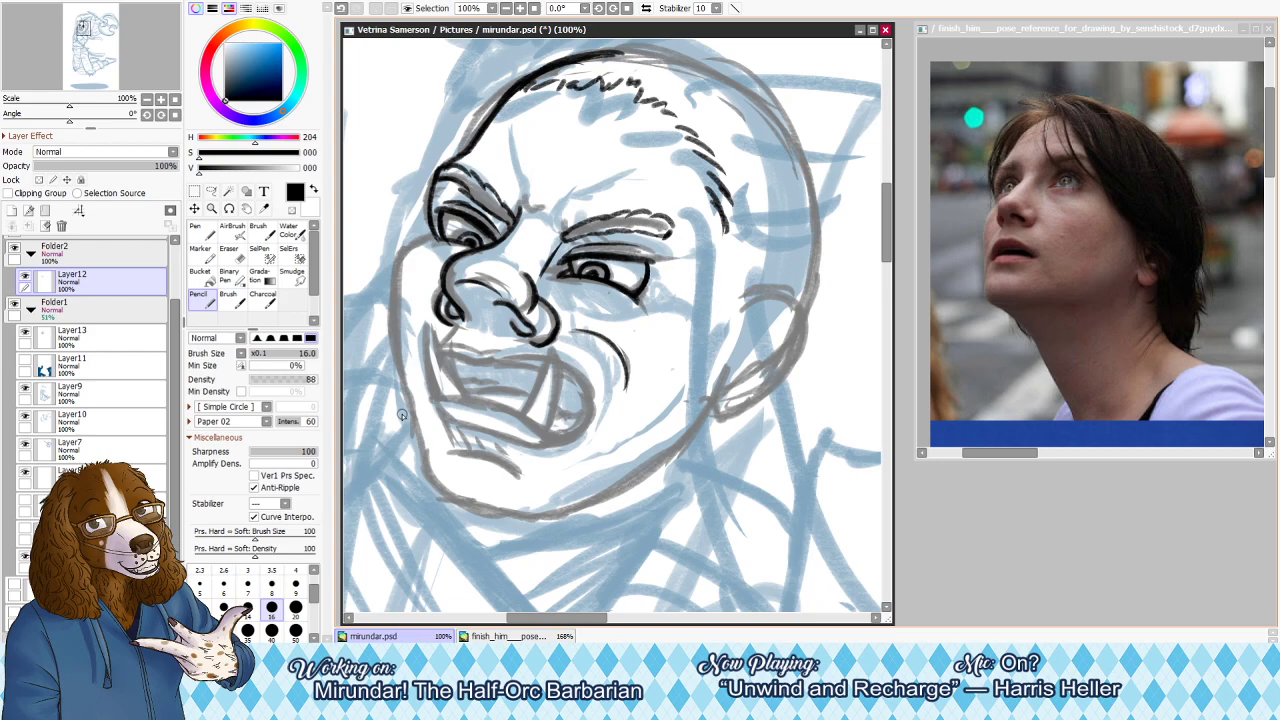
pyautogui.scroll(-3, 530, 145)
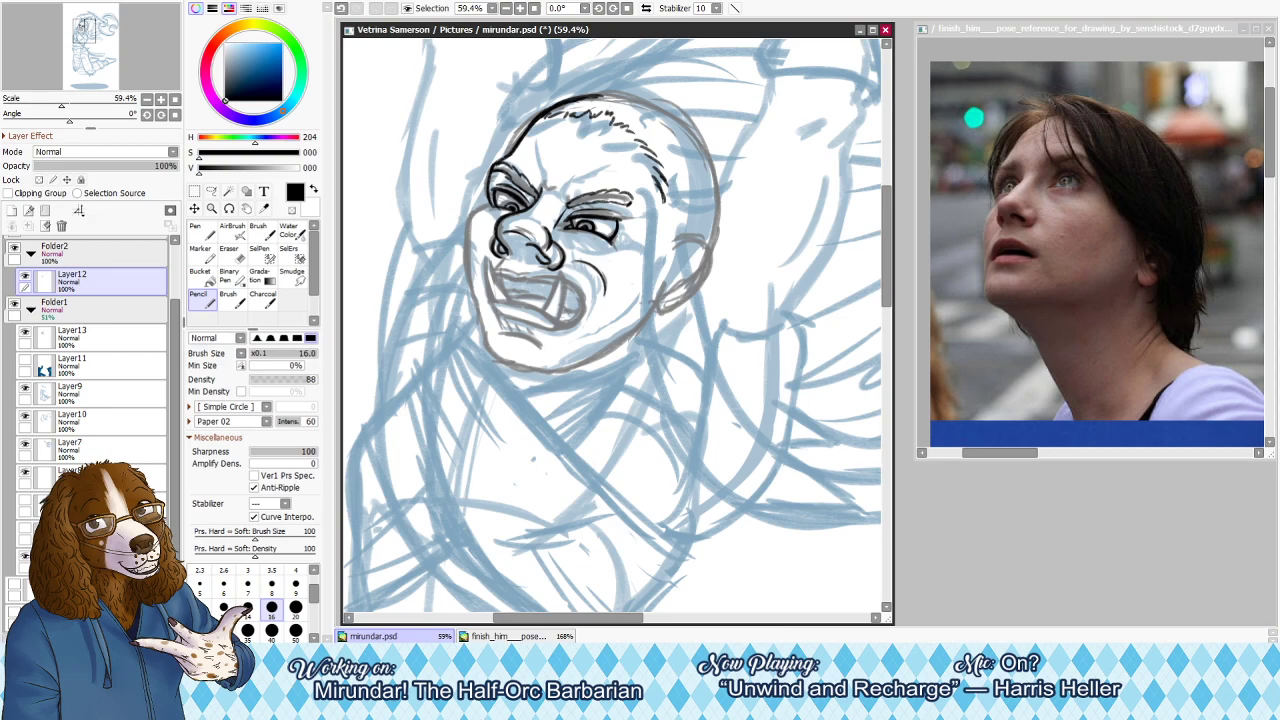
pyautogui.hotkey('alt', 'Tab')
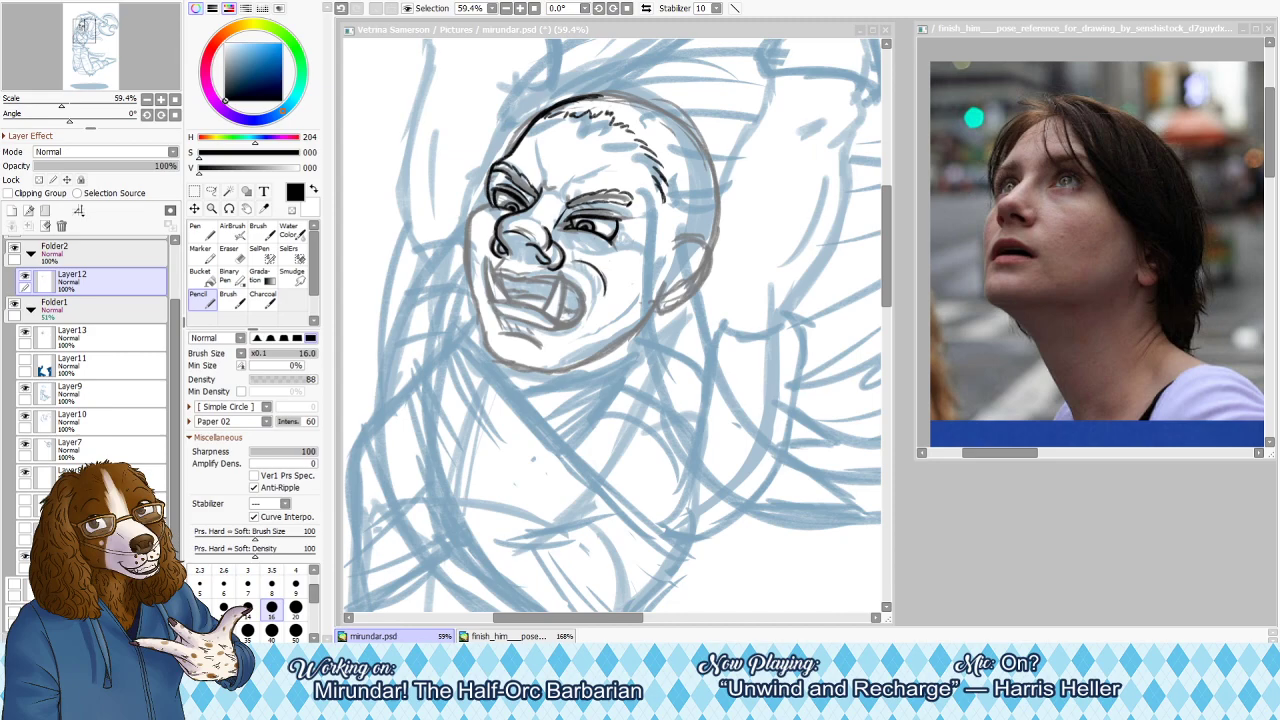
pyautogui.scroll(2, 610, 90)
pyautogui.scroll(-1, 525, 90)
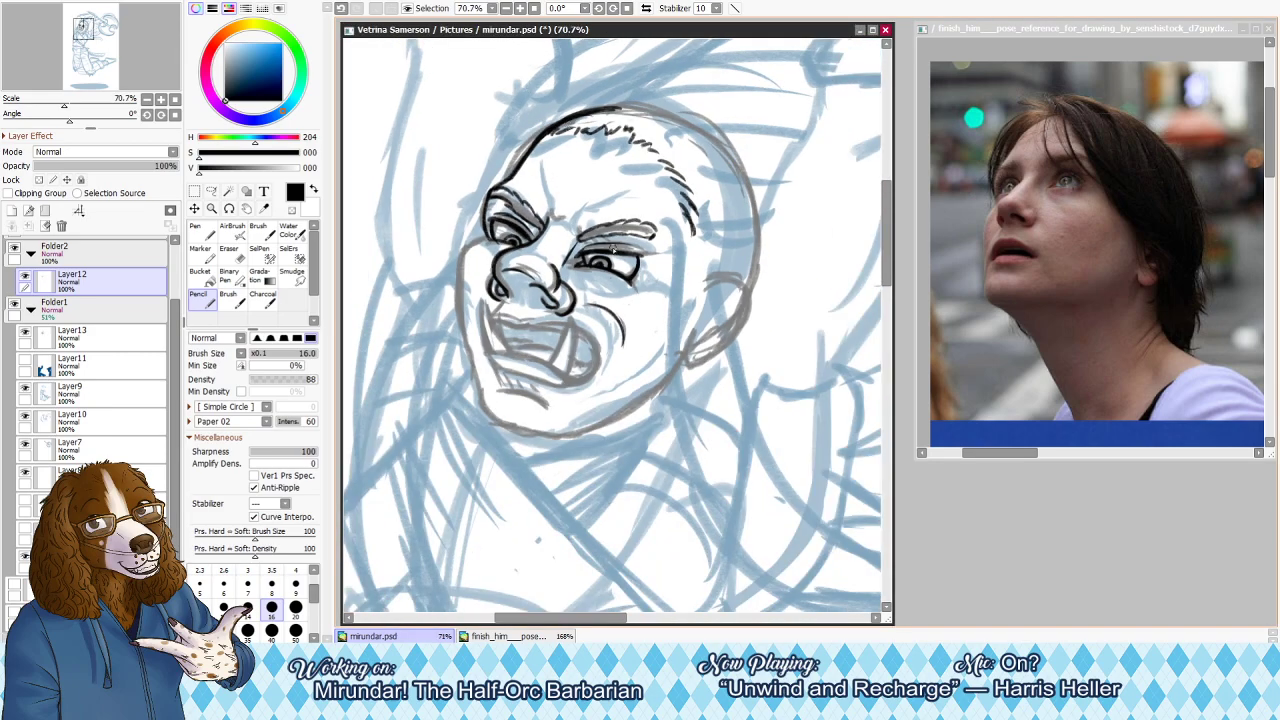
pyautogui.moveTo(692, 234); pyautogui.dragTo(683, 284)
pyautogui.hotkey('ctrl', 'z')
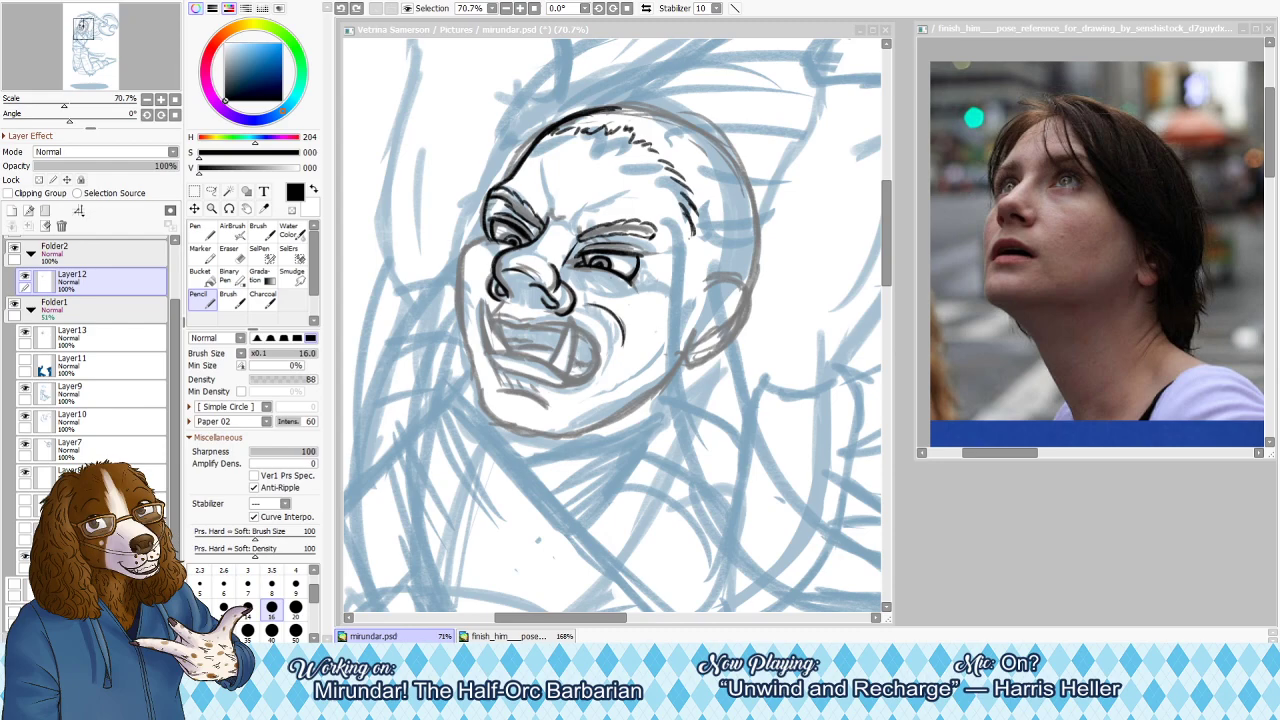
# Paste the back-view braids photo as a new layer in the pose reference document, shrink and reposition it, and enlarge the braids in view
pyautogui.click(1037, 211)
pyautogui.hotkey('ctrl', 'v')
pyautogui.scroll(-13, 1037, 211)
pyautogui.scroll(3, 1120, 288)
pyautogui.hotkey('ctrl', 't')
pyautogui.scroll(-3, 1131, 296)
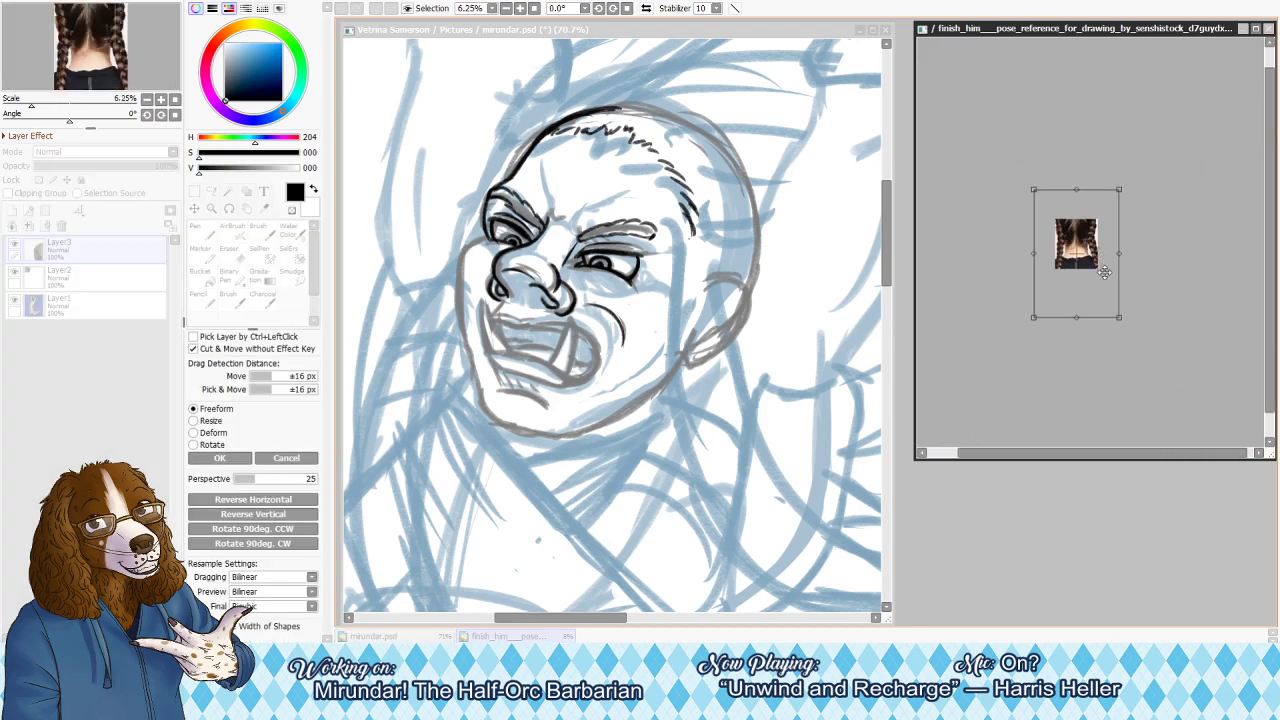
pyautogui.moveTo(1138, 129); pyautogui.dragTo(1067, 234)
pyautogui.moveTo(1022, 299); pyautogui.dragTo(1049, 225)
pyautogui.scroll(7, 1040, 251)
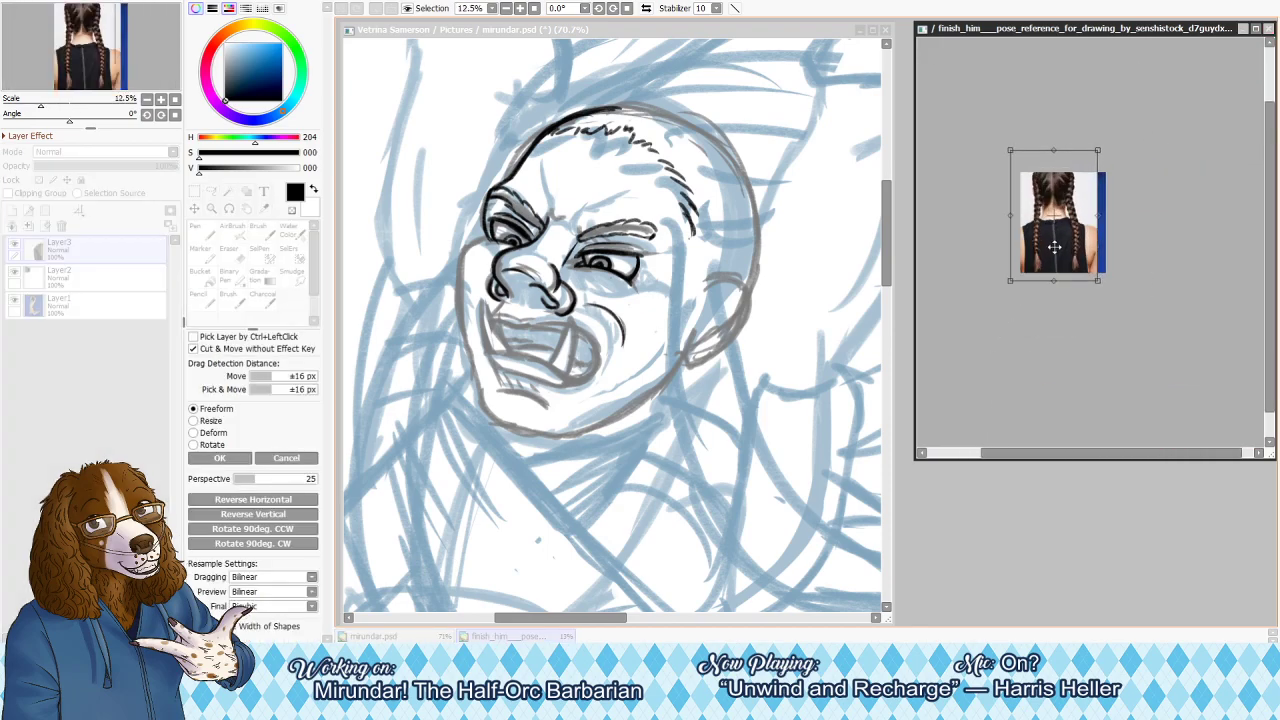
pyautogui.scroll(-1, 1025, 196)
pyautogui.press('Return')
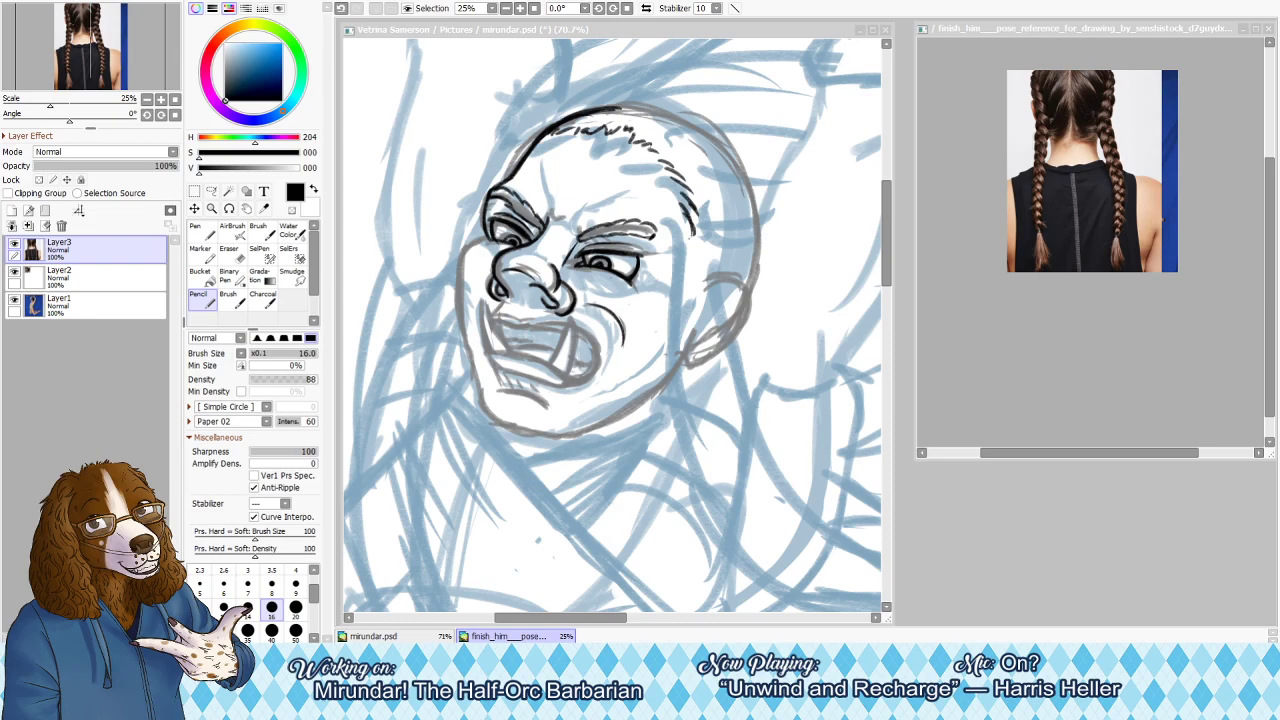
pyautogui.click(1043, 110)
pyautogui.scroll(5, 1043, 110)
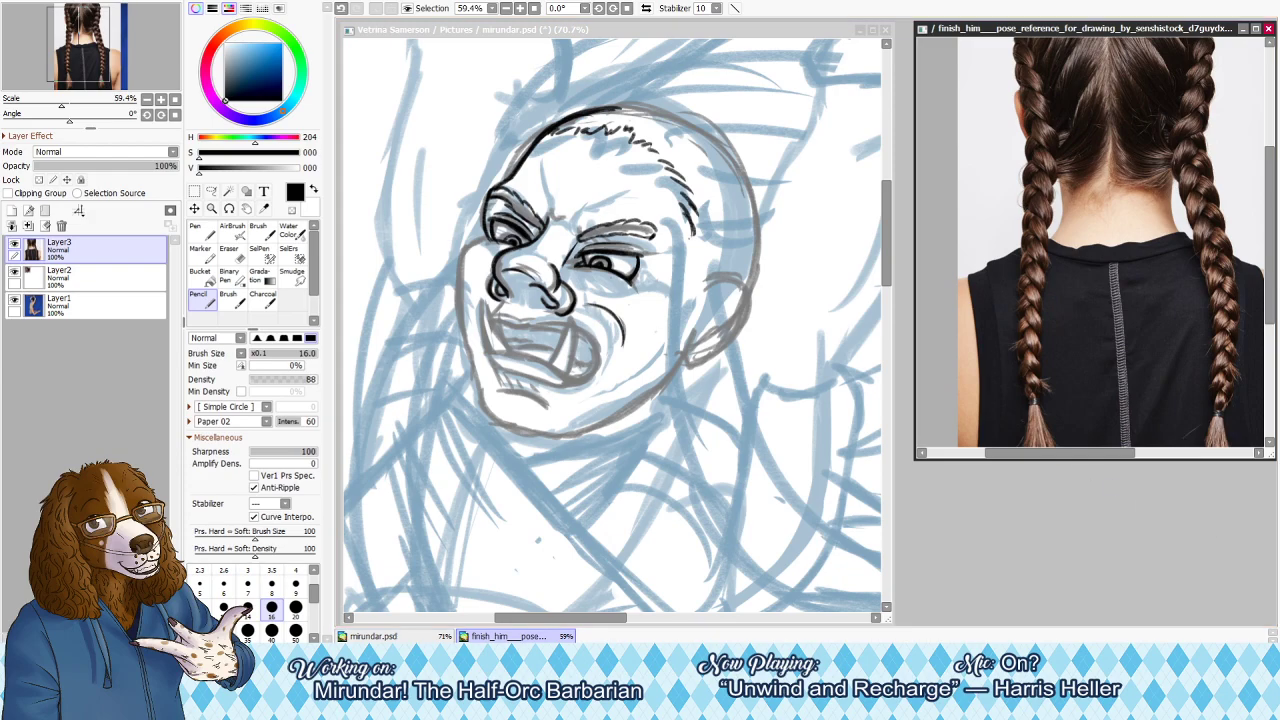
# Return to mirundar.psd and ink the temple edge below the hairline with the pencil at size 25
pyautogui.hotkey('alt', 'Tab')
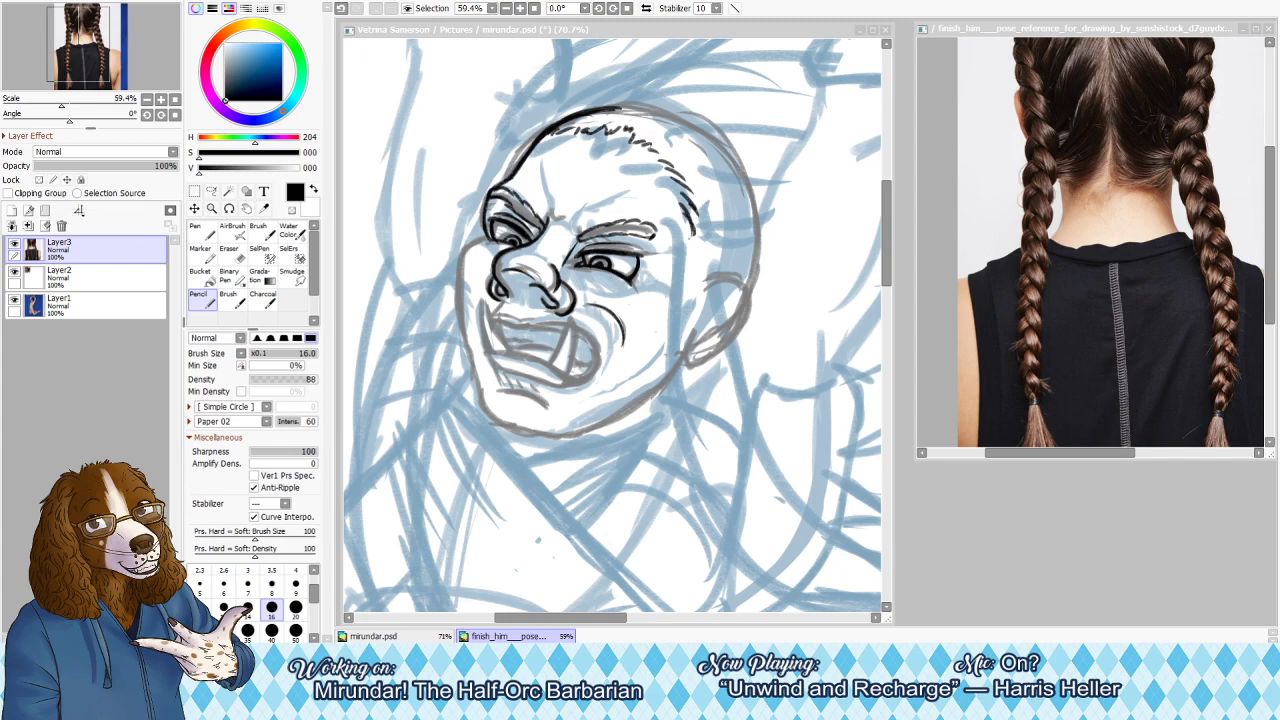
pyautogui.click(838, 462)
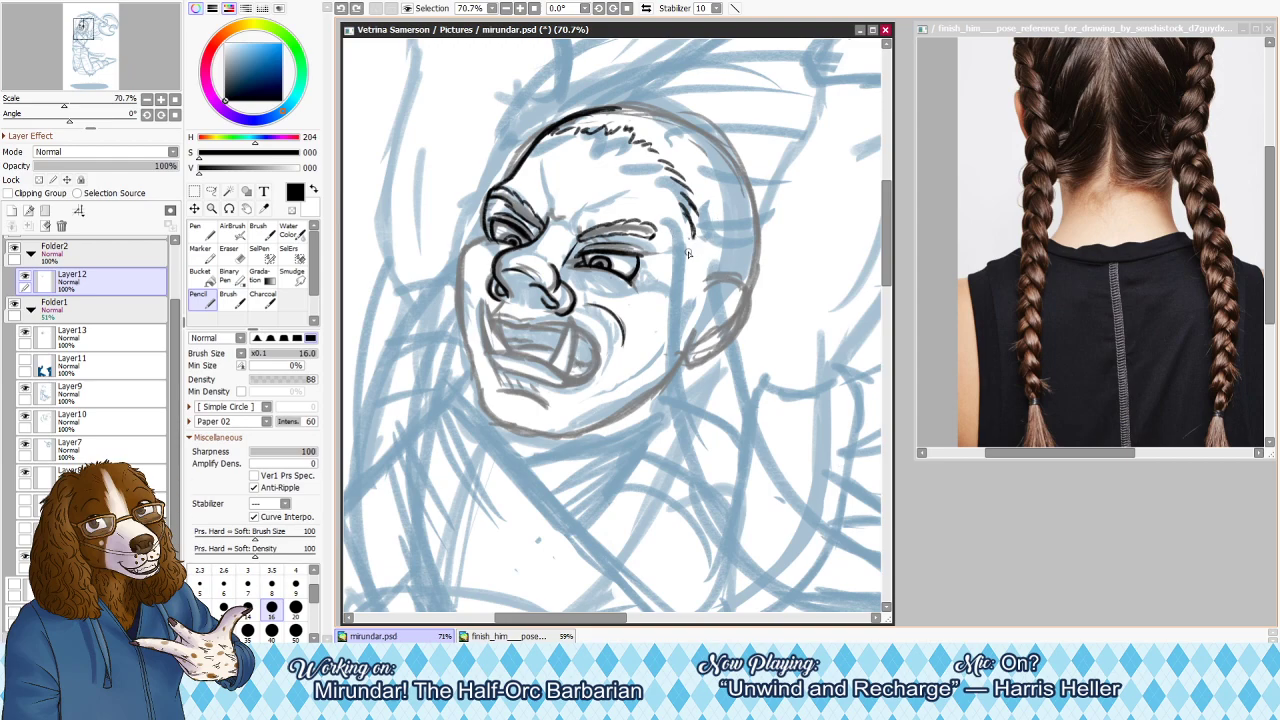
pyautogui.press(']')
pyautogui.press(']')
pyautogui.moveTo(695, 236); pyautogui.dragTo(682, 273)
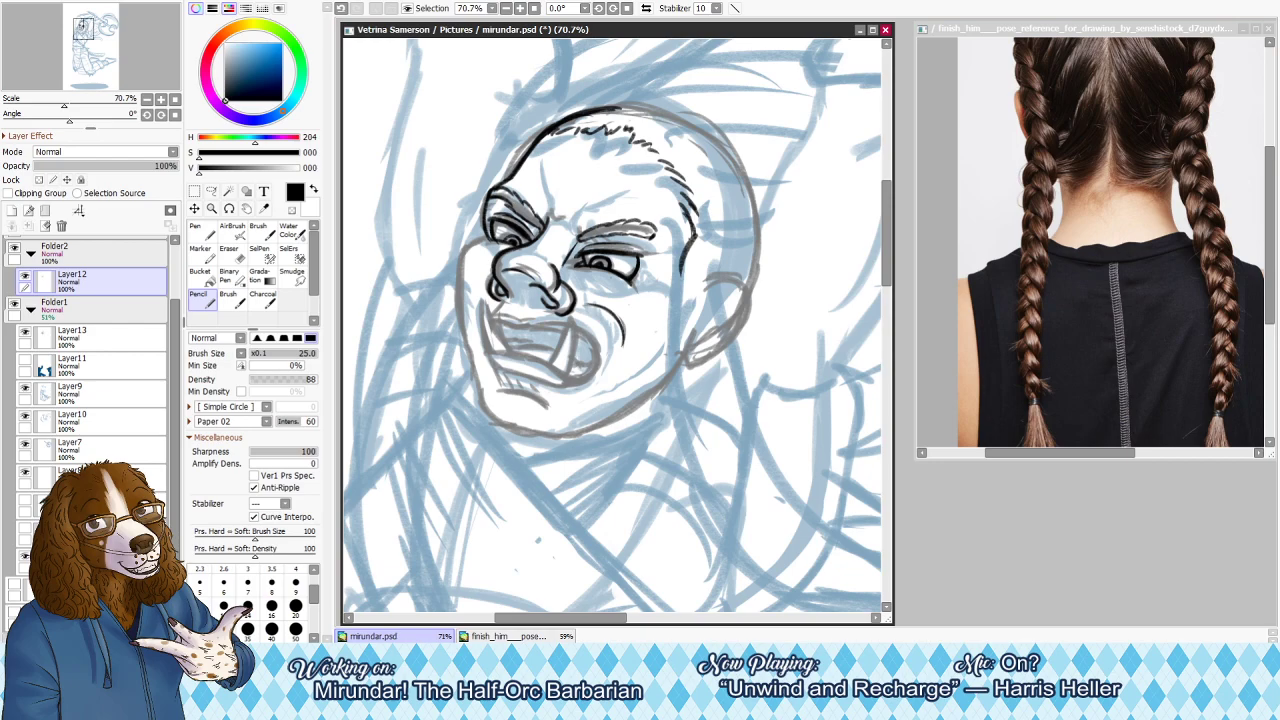
# Paste the front-view portrait with two blonde braids as a new layer in the reference document, and return to mirundar.psd
pyautogui.hotkey('alt', 'Tab')
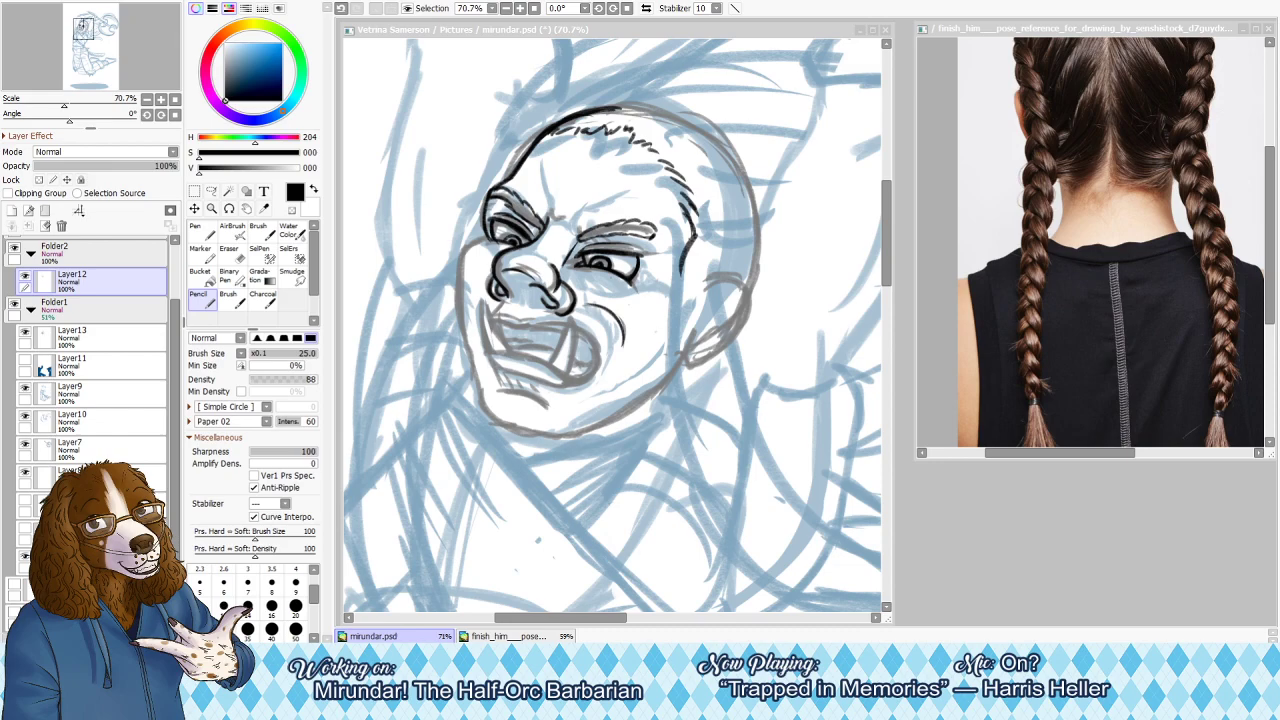
pyautogui.click(1166, 277)
pyautogui.scroll(-3, 1107, 273)
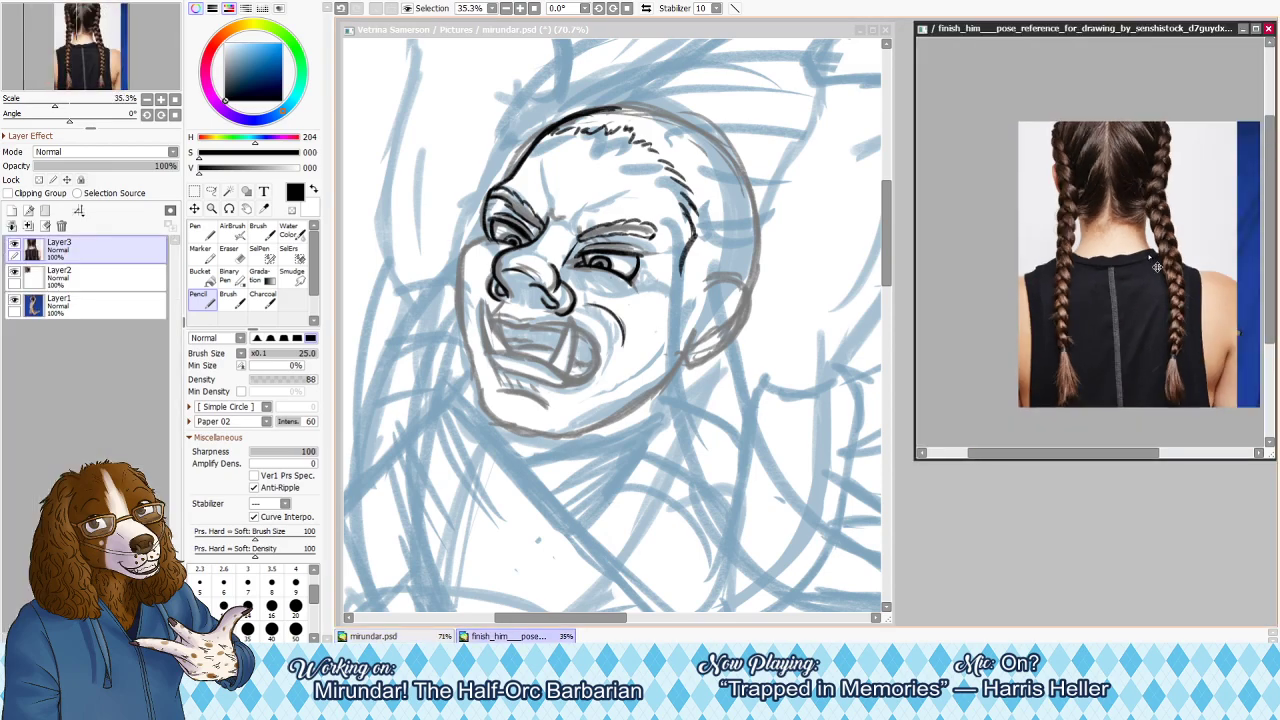
pyautogui.hotkey('ctrl', 'v')
pyautogui.scroll(4, 1101, 211)
pyautogui.scroll(-1, 1072, 121)
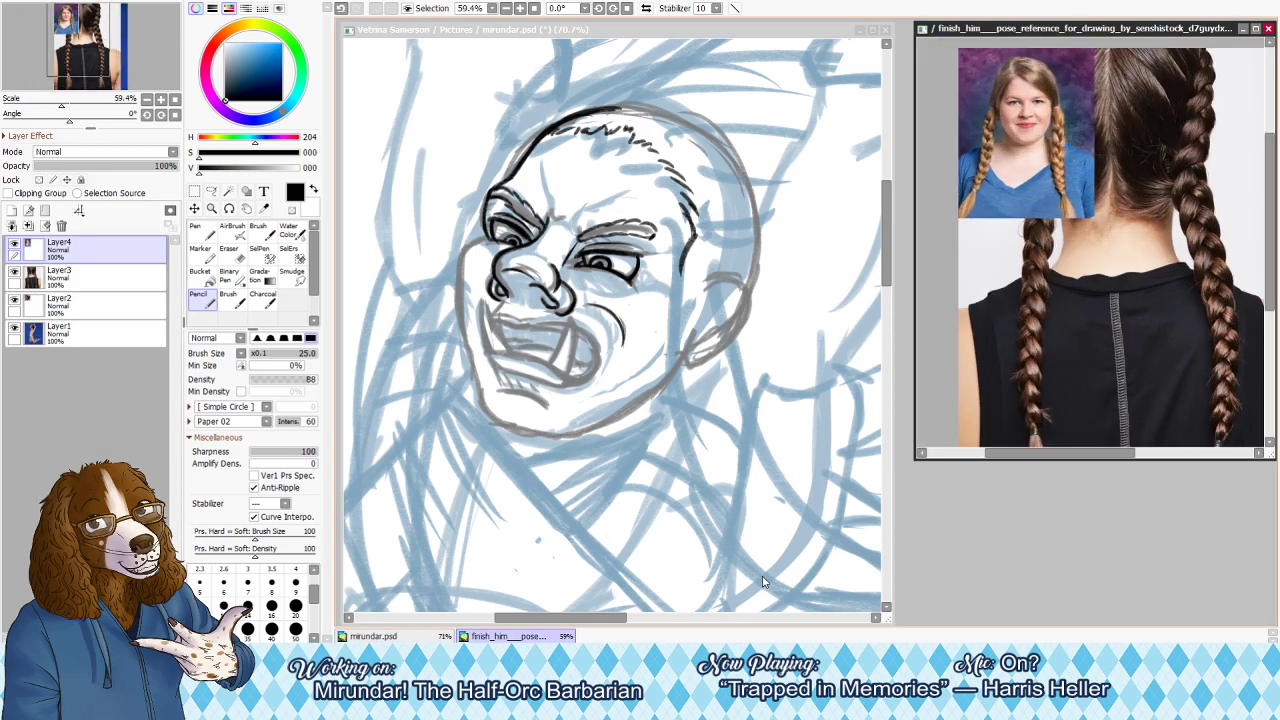
pyautogui.hotkey('alt', 'Tab')
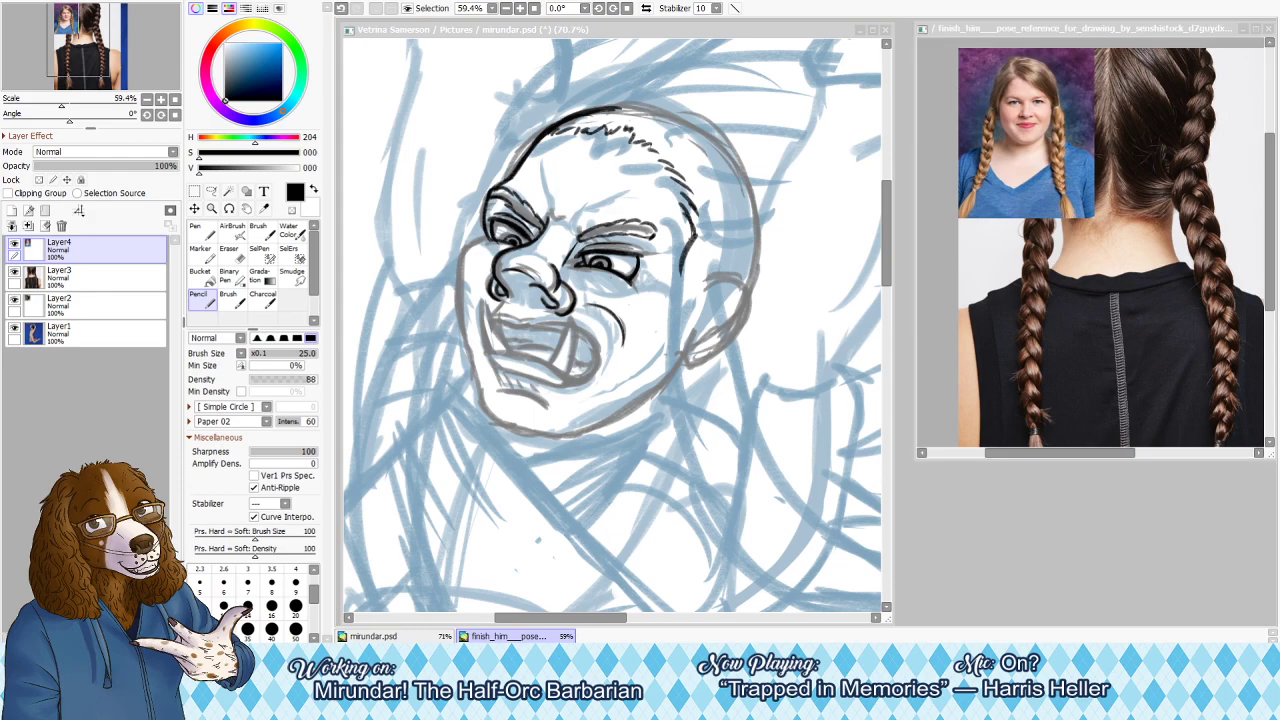
pyautogui.click(697, 239)
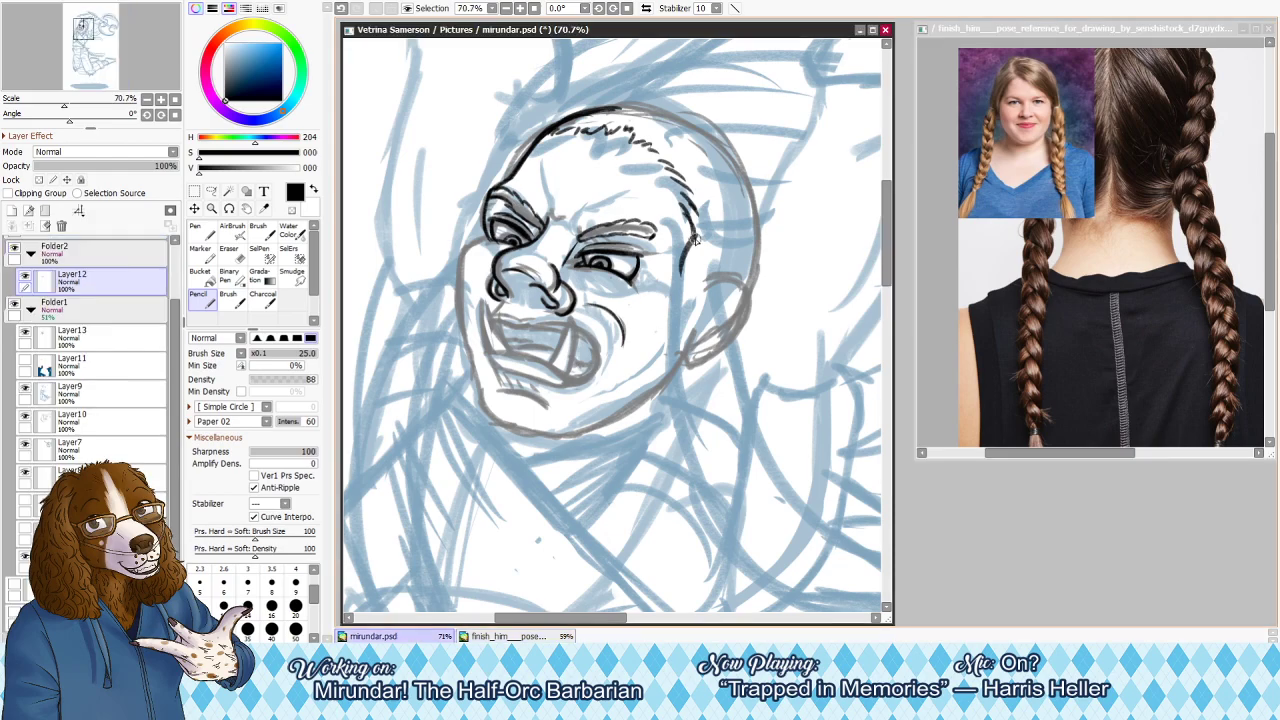
# Reduce the pencil size to 16 and erase the inked temple edge below the hairline
pyautogui.press('[')
pyautogui.hotkey('alt', 'Tab')
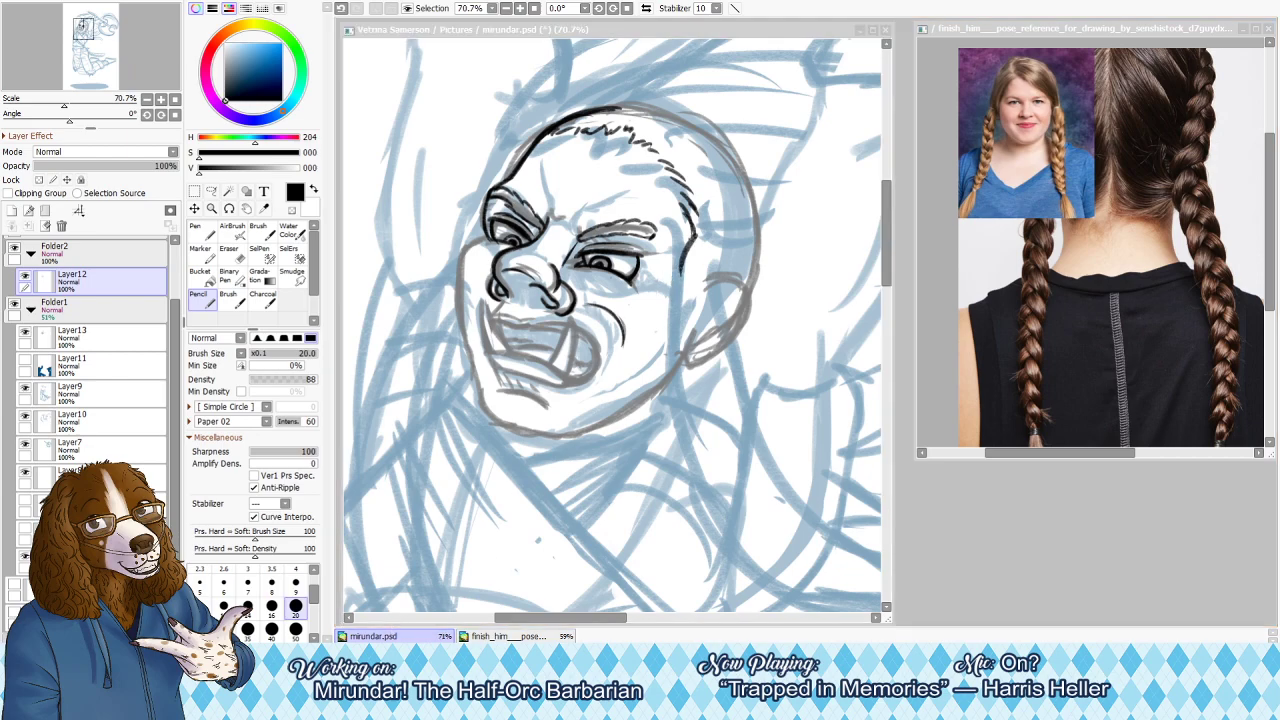
pyautogui.press('[')
pyautogui.click(698, 238)
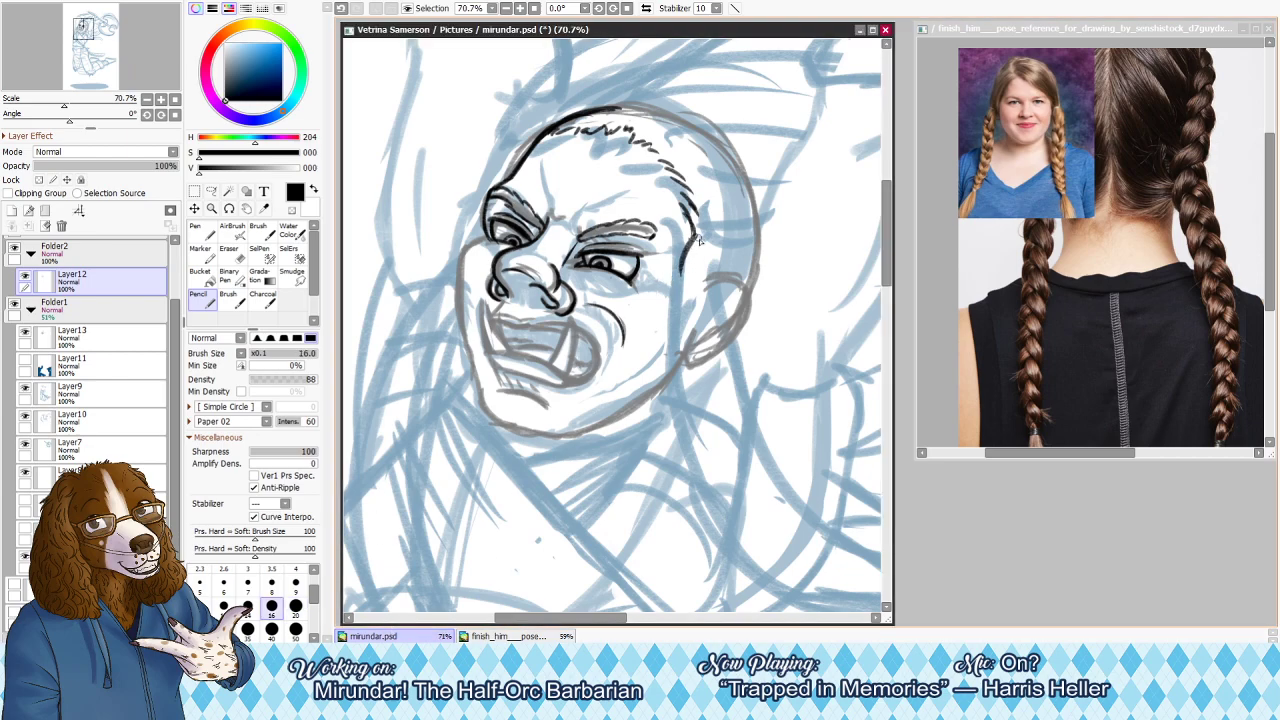
pyautogui.press('e')
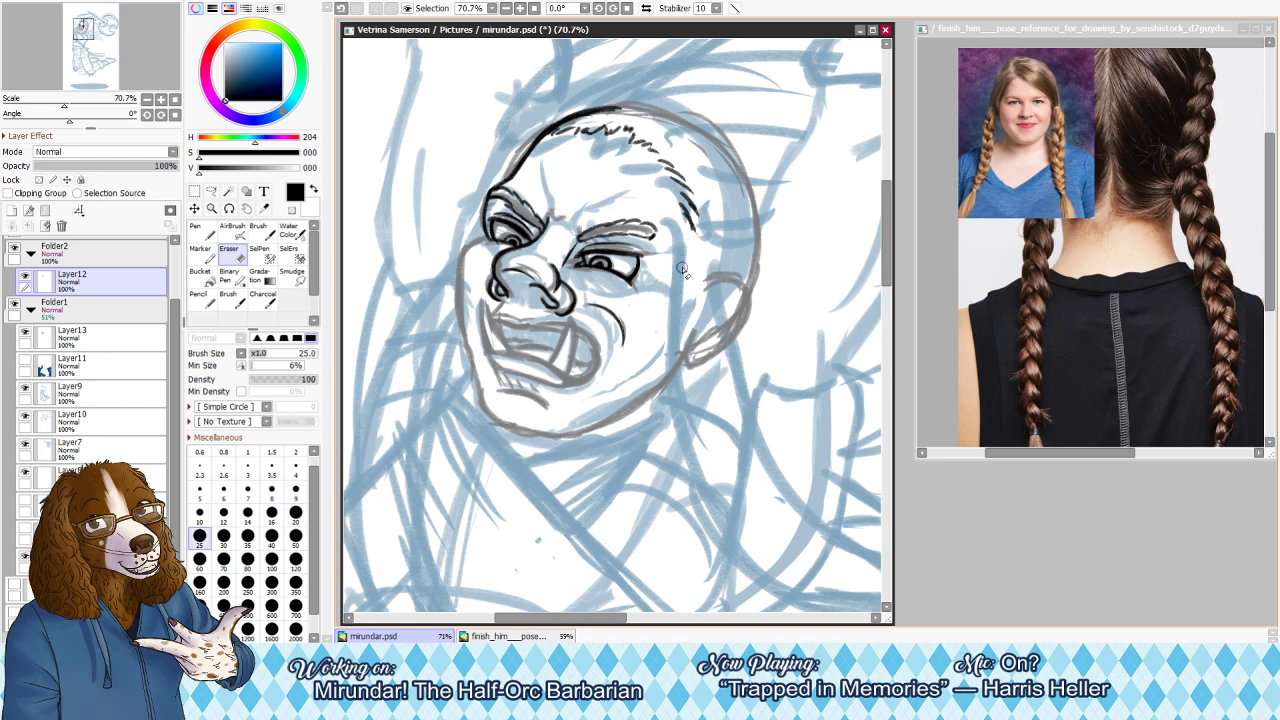
# Ink the temple edge down toward the ear and a short curved strand behind it with the pencil at size 20
pyautogui.press('n')
pyautogui.moveTo(692, 226)
pyautogui.mouseDown()
pyautogui.moveTo(693, 277)
pyautogui.moveTo(728, 269)
pyautogui.moveTo(698, 296)
pyautogui.moveTo(729, 265)
pyautogui.moveTo(697, 300)
pyautogui.mouseUp()
pyautogui.hotkey('ctrl', 'z')
pyautogui.hotkey('ctrl', 'z')
pyautogui.press('e')
pyautogui.press('n')
pyautogui.press(']')
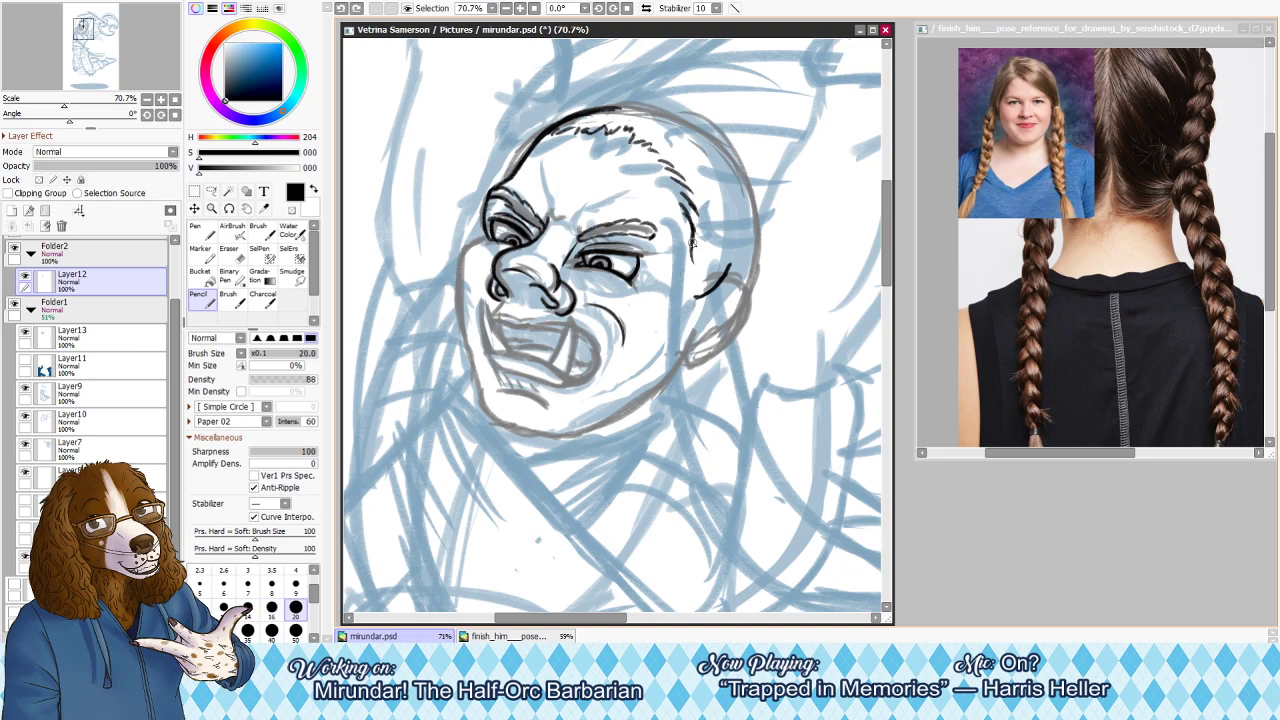
pyautogui.press('e')
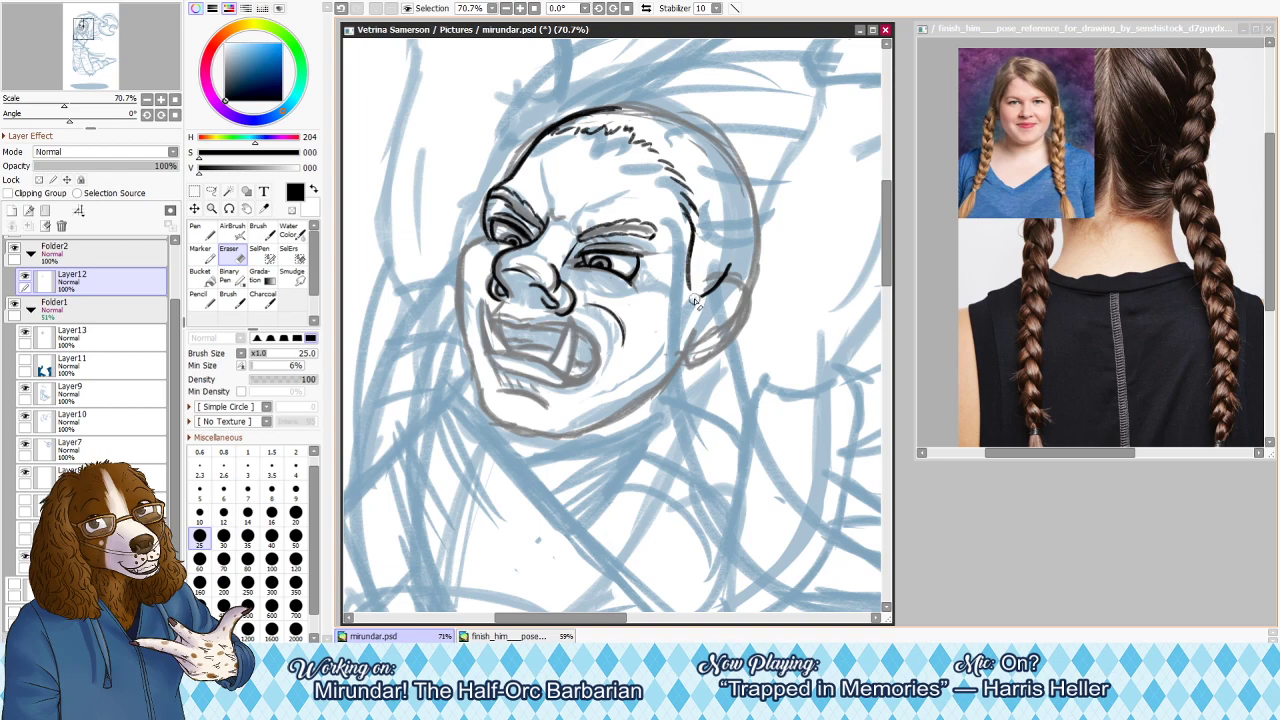
# Ink a small square hair tie where the temple edge meets the curved strand
pyautogui.press('n')
pyautogui.moveTo(686, 282); pyautogui.dragTo(700, 307)
pyautogui.hotkey('ctrl', 'z')
pyautogui.hotkey('ctrl', 'z')
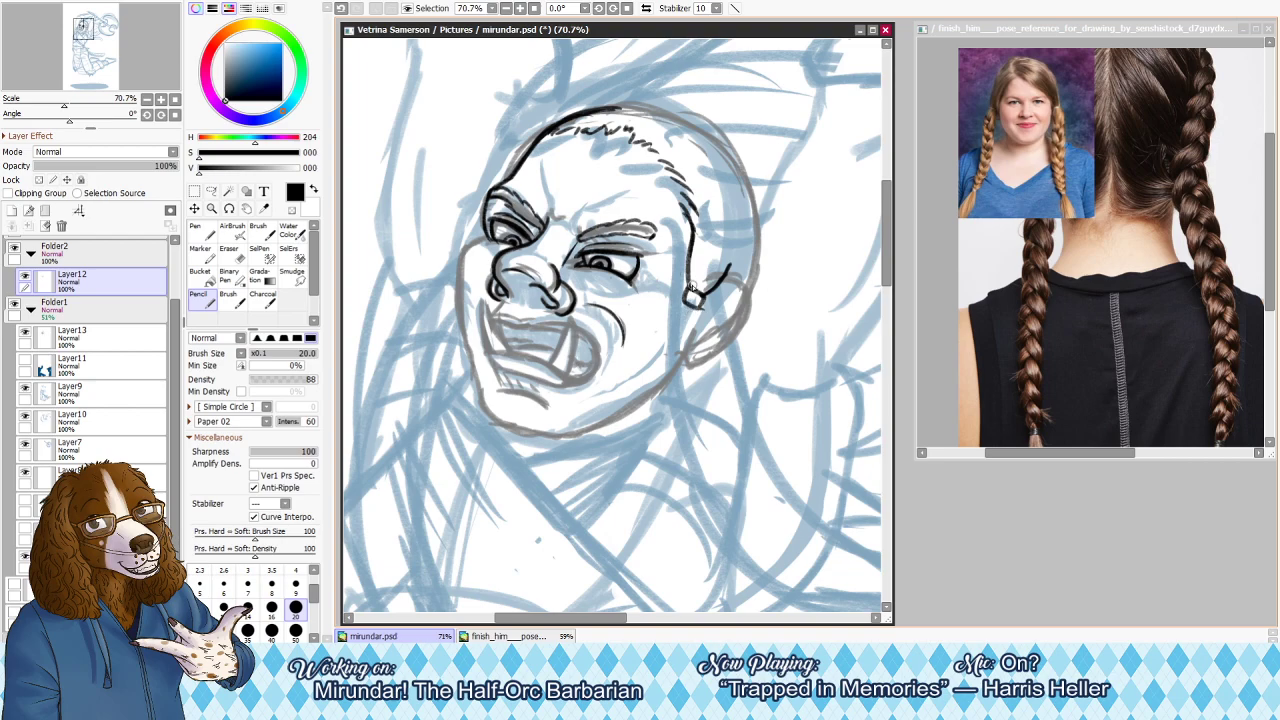
# Lasso the temple edge, hair tie and curved strand, and transform them so the tie sits slightly closer to the ear
pyautogui.press('l')
pyautogui.moveTo(694, 231)
pyautogui.mouseDown()
pyautogui.moveTo(666, 364)
pyautogui.moveTo(744, 249)
pyautogui.mouseUp()
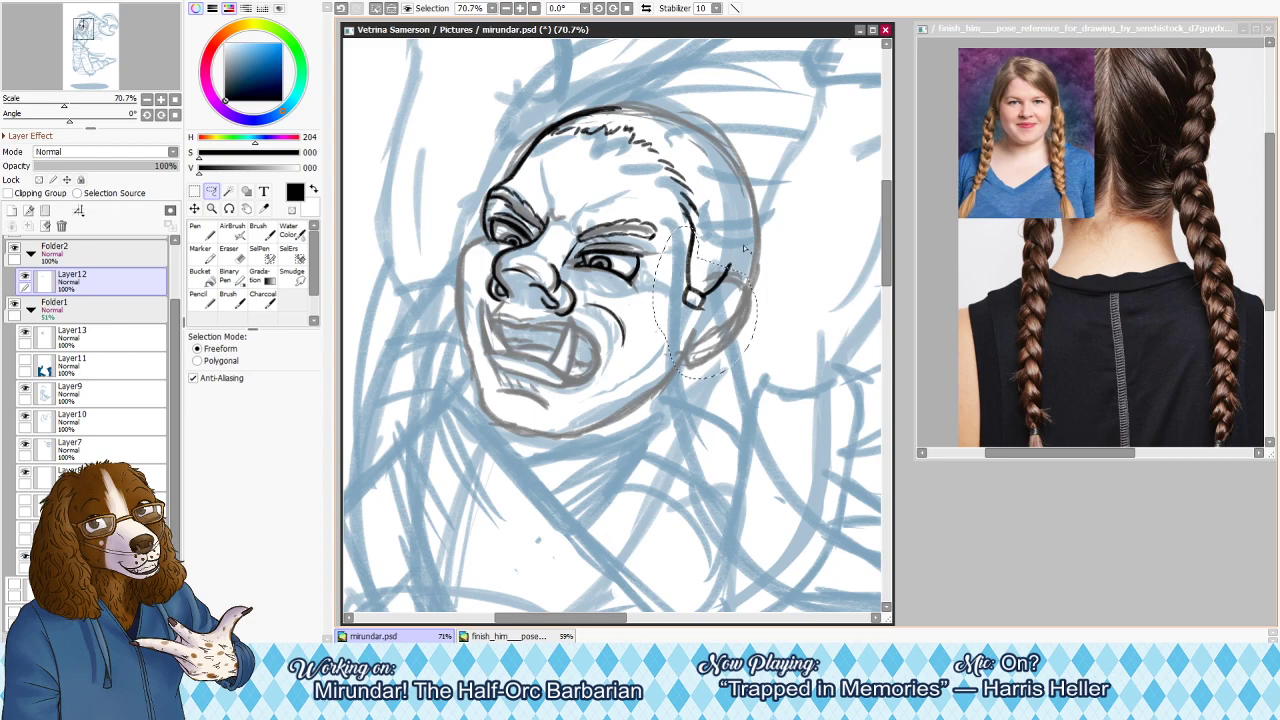
pyautogui.hotkey('ctrl', 't')
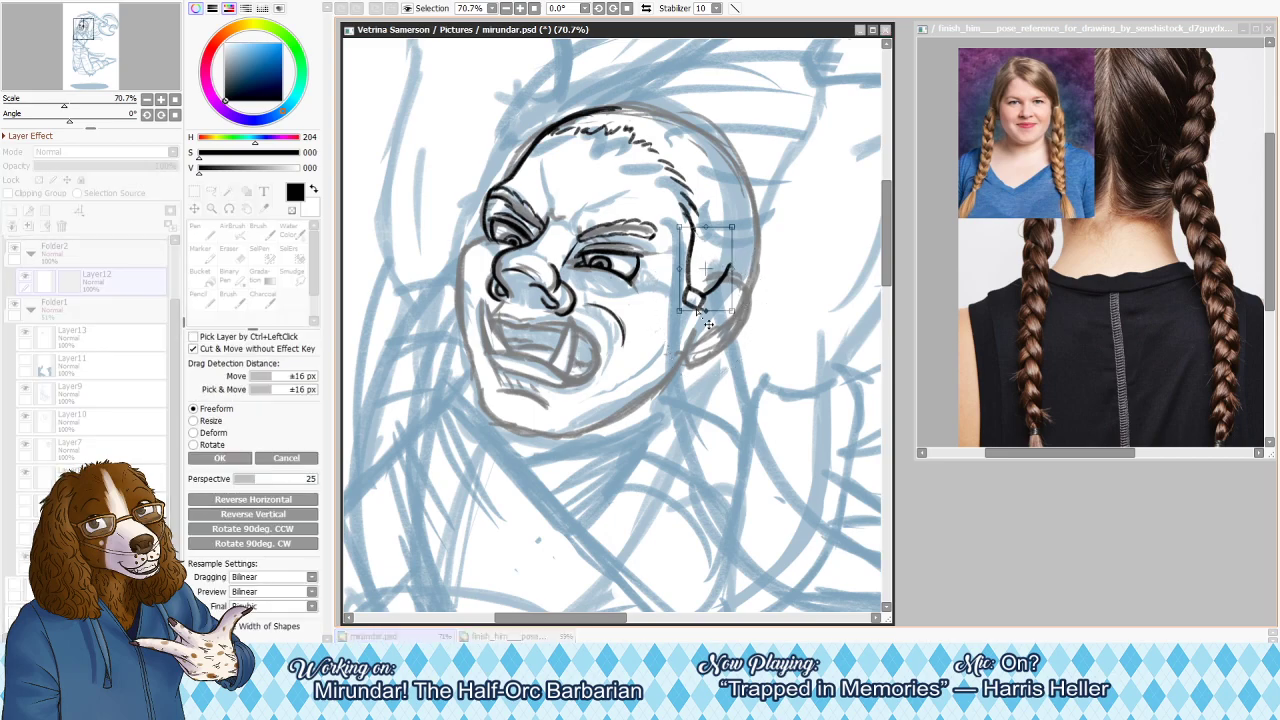
pyautogui.moveTo(680, 311); pyautogui.dragTo(736, 306)
pyautogui.click(219, 457)
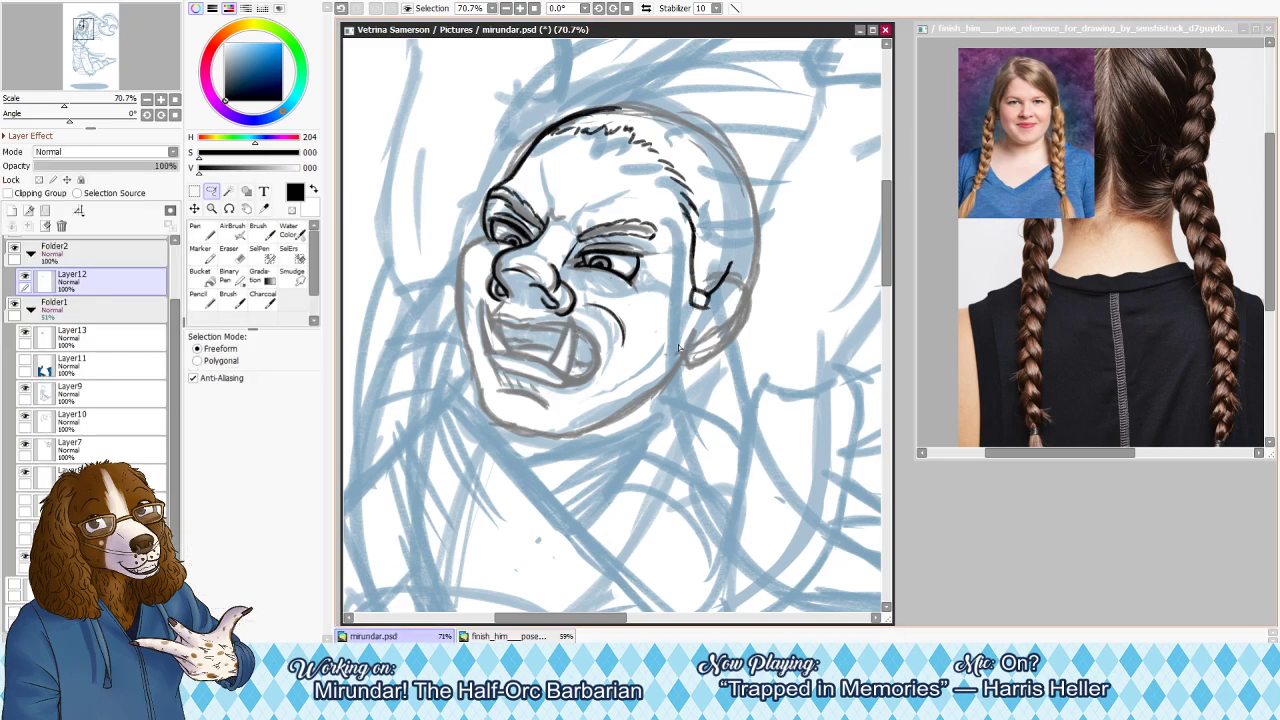
# Ink fine strands gathering into the hair tie and a short line below it with the pencil at size 16
pyautogui.press('n')
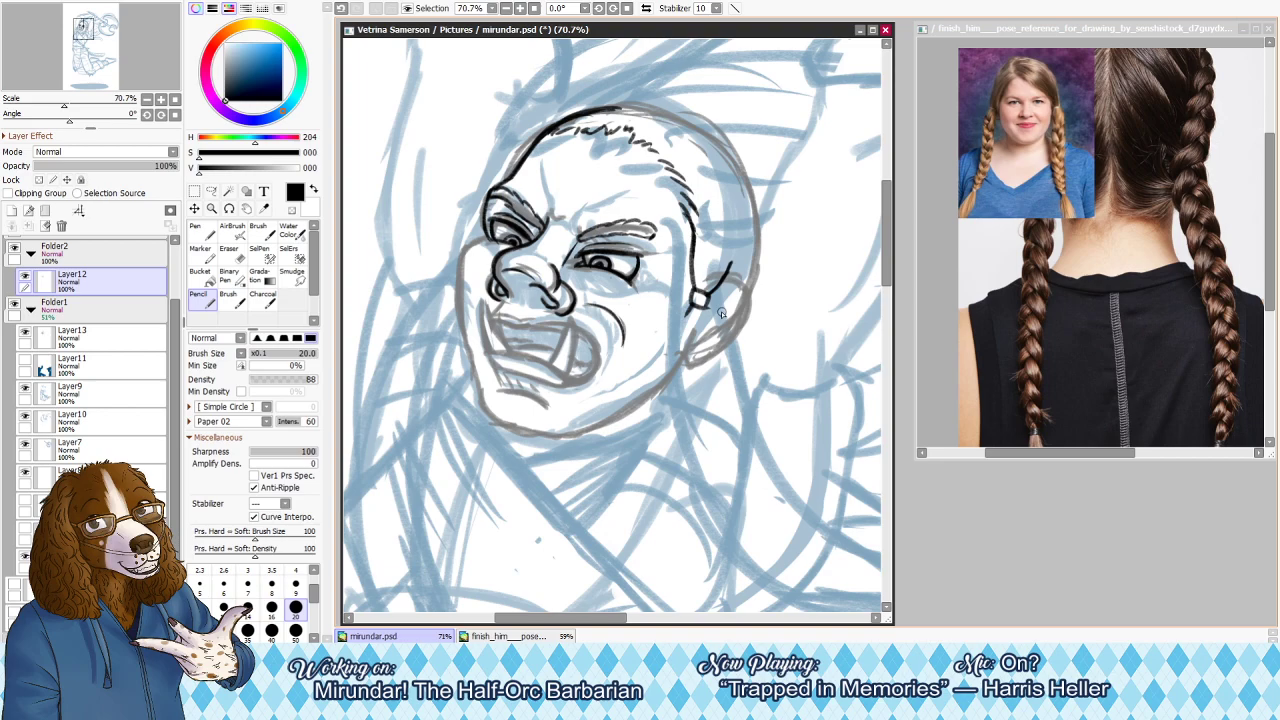
pyautogui.moveTo(699, 291)
pyautogui.mouseDown()
pyautogui.moveTo(697, 245)
pyautogui.moveTo(714, 282)
pyautogui.mouseUp()
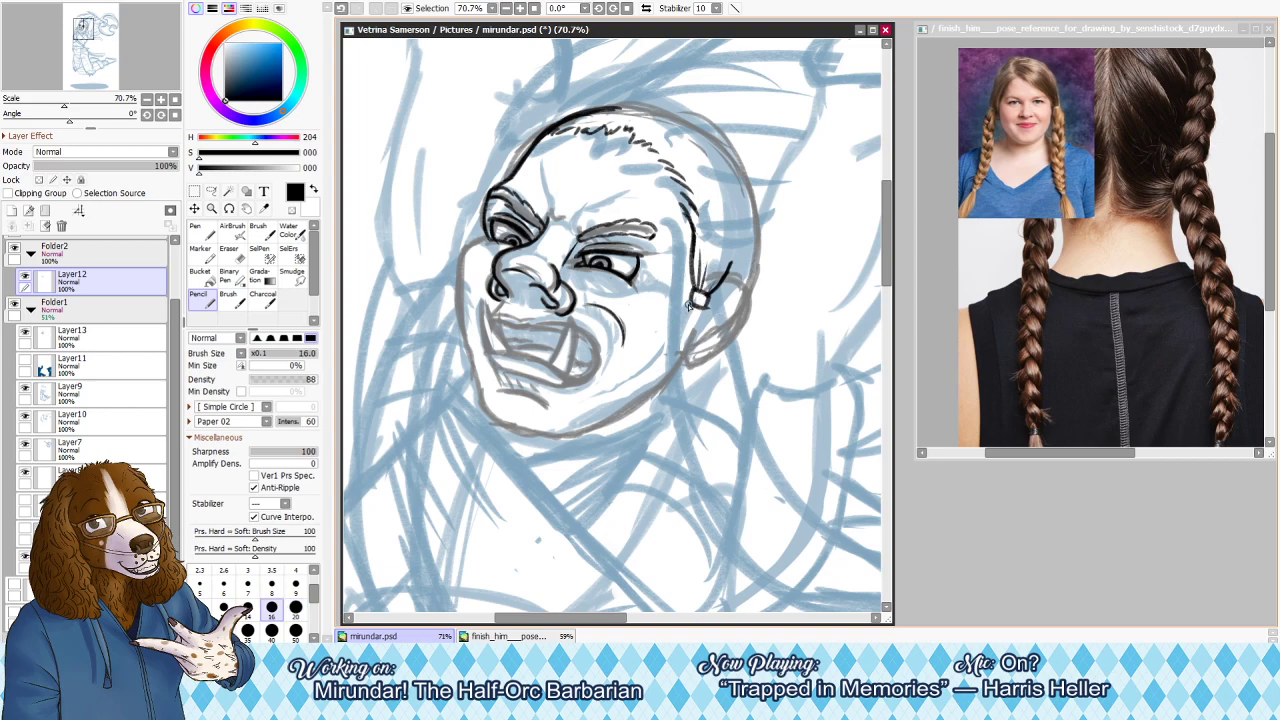
pyautogui.hotkey('ctrl', 'z')
pyautogui.moveTo(683, 316)
pyautogui.mouseDown()
pyautogui.moveTo(687, 348)
pyautogui.moveTo(678, 342)
pyautogui.mouseUp()
pyautogui.hotkey('ctrl', 'z')
# Enlarge the pose reference document to 150% and bring the front-view portrait's braids into view
pyautogui.click(1110, 158)
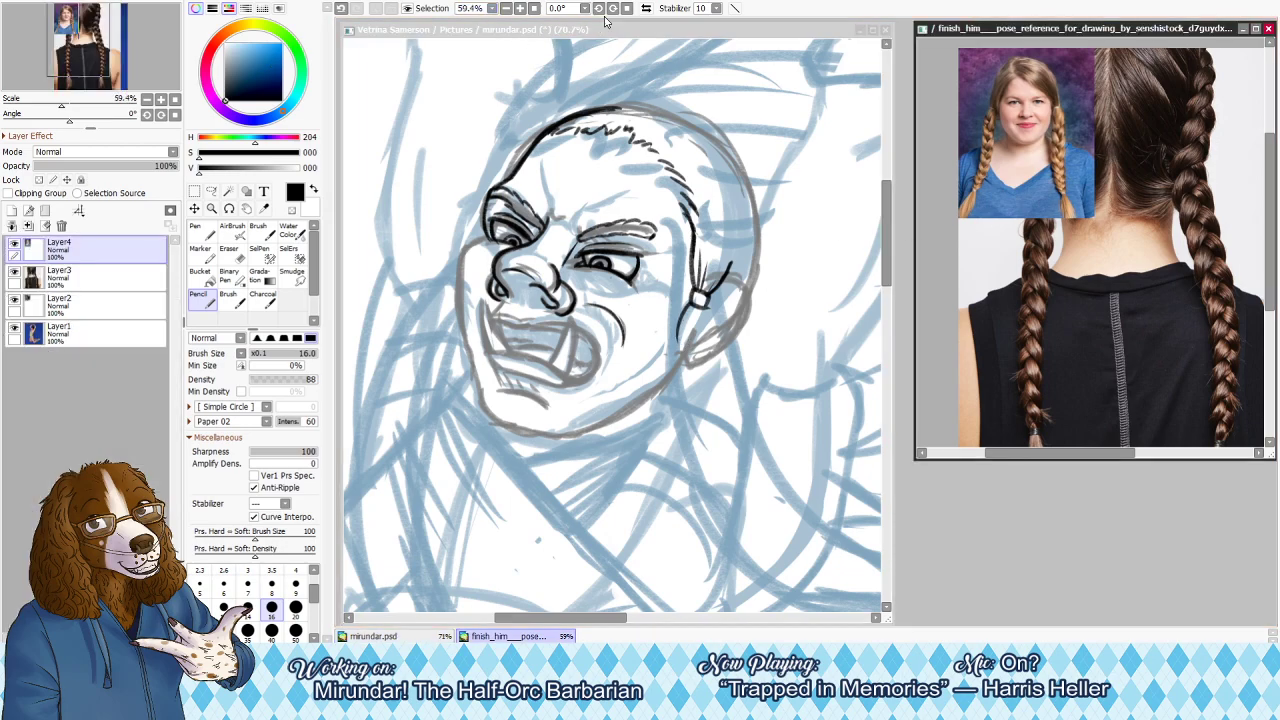
pyautogui.click(522, 8)
pyautogui.click(522, 8)
pyautogui.moveTo(84, 40); pyautogui.dragTo(72, 29)
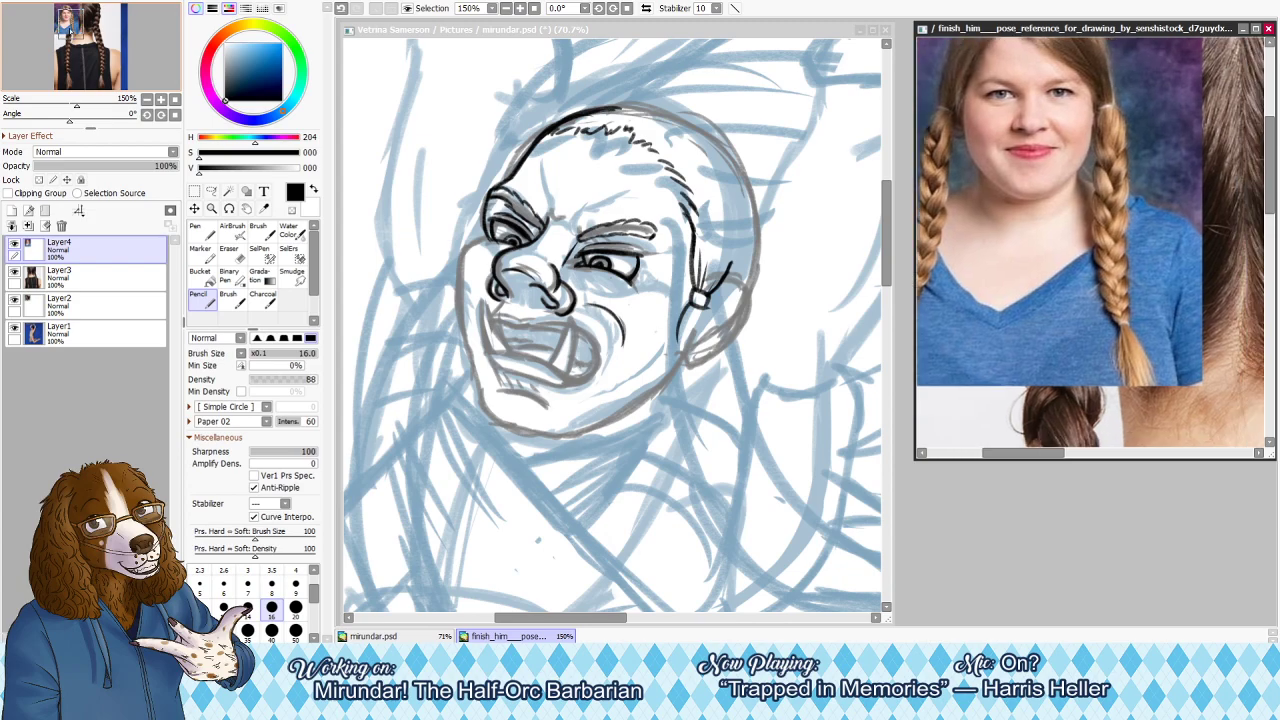
# Return to mirundar.psd and try to ink the start of the braid below the hair tie at pencil size 20
pyautogui.click(674, 338)
pyautogui.press(']')
pyautogui.moveTo(675, 338); pyautogui.dragTo(713, 373)
pyautogui.hotkey('ctrl', 'z')
pyautogui.hotkey('ctrl', 'z')
pyautogui.hotkey('ctrl', 'z')
pyautogui.hotkey('ctrl', 'z')
pyautogui.hotkey('ctrl', 'z')
# Select Layer13 and briefly hide Folder2 to check the underlying head sketch without the inks
pyautogui.click(55, 335)
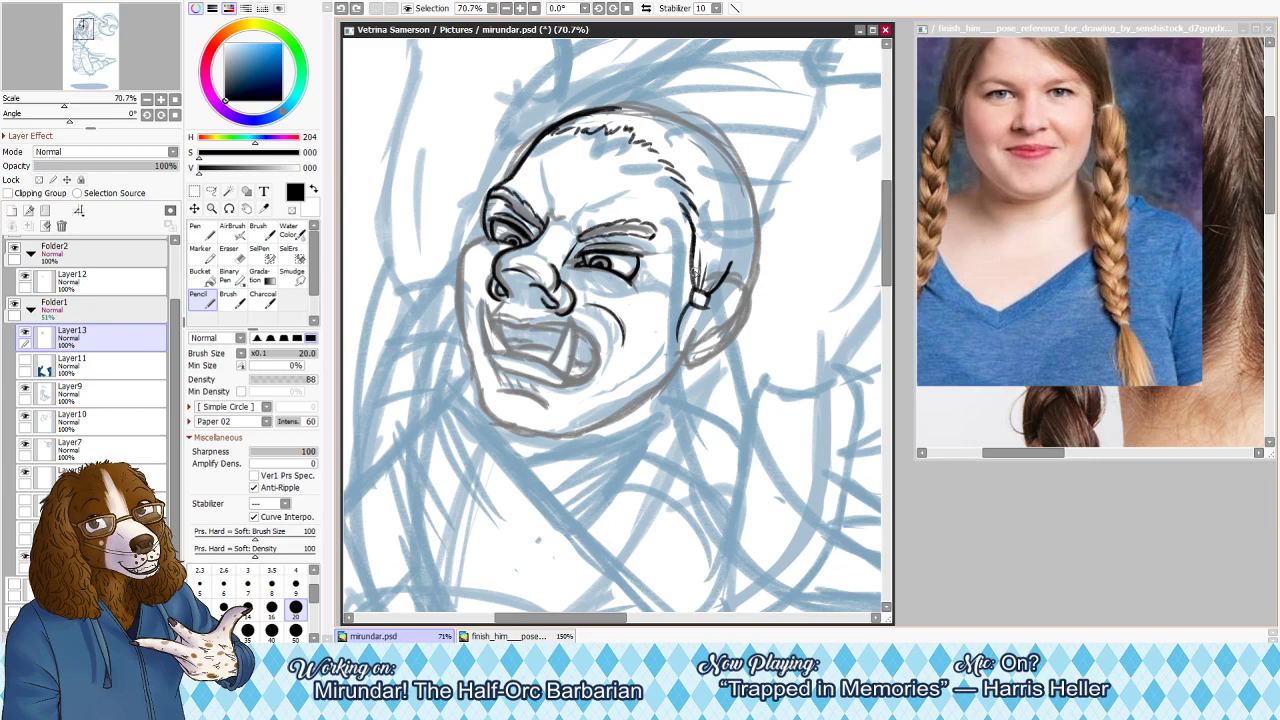
pyautogui.press('e')
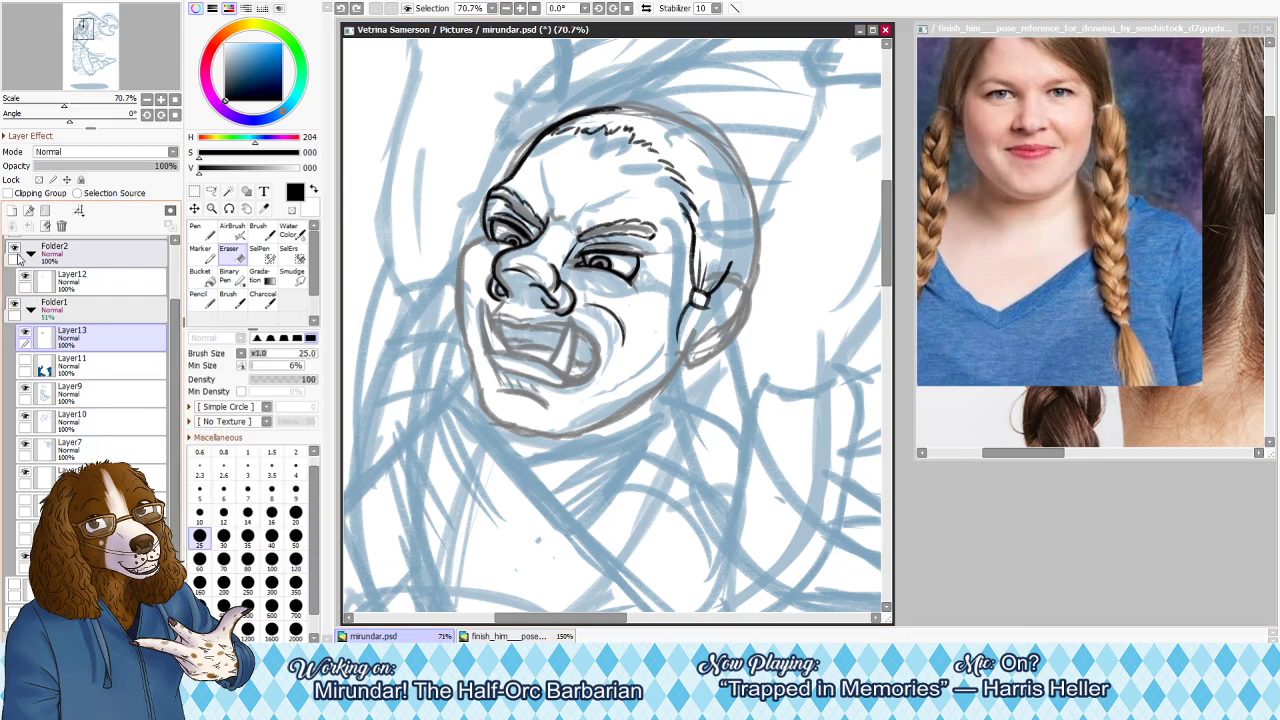
pyautogui.press('n')
pyautogui.click(14, 247)
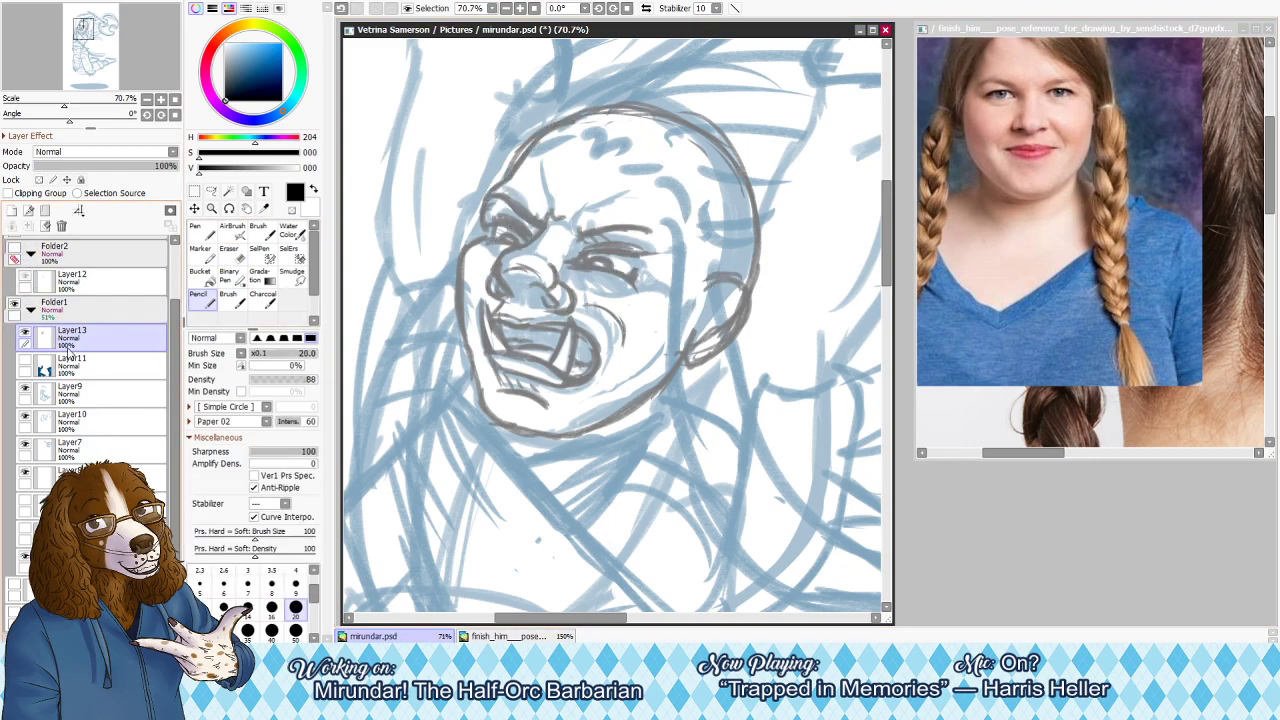
pyautogui.click(25, 275)
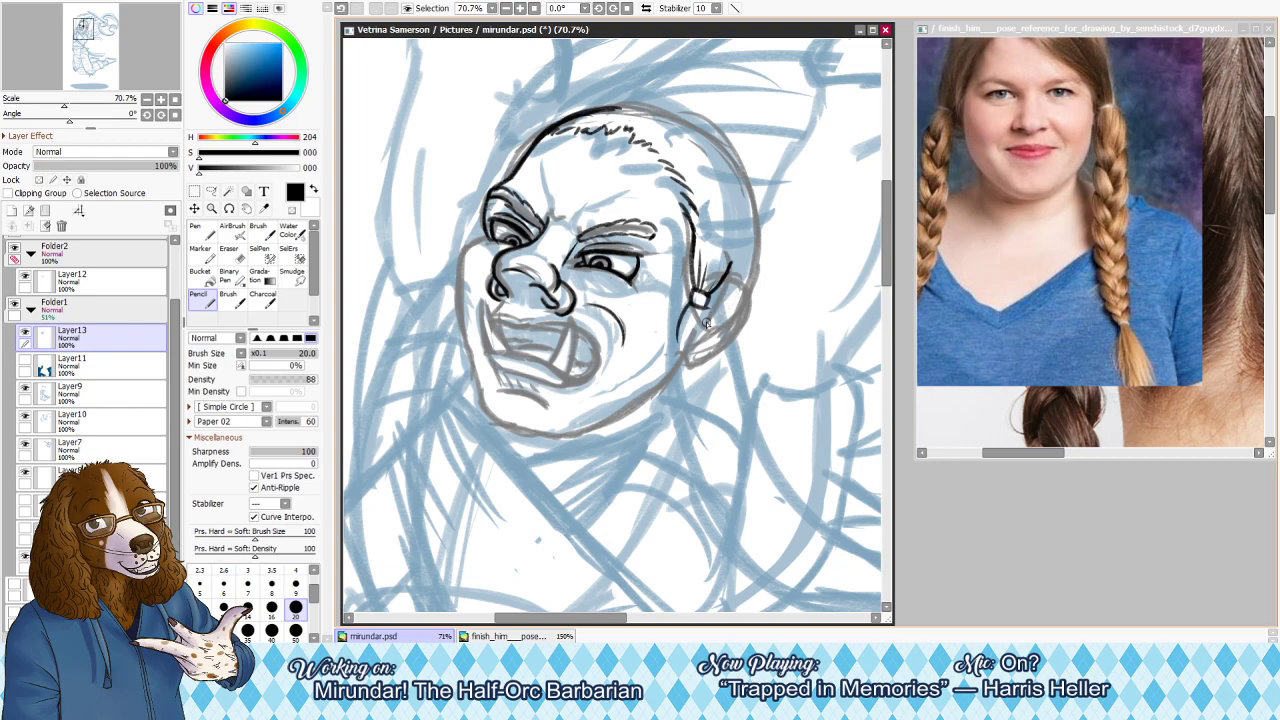
# Sketch a long segmented braid on Layer13, running from the hair tie past the neck and over the shoulder
pyautogui.moveTo(691, 306); pyautogui.dragTo(683, 351)
pyautogui.hotkey('ctrl', 'z')
pyautogui.moveTo(691, 303)
pyautogui.mouseDown()
pyautogui.moveTo(699, 382)
pyautogui.moveTo(678, 338)
pyautogui.moveTo(708, 388)
pyautogui.moveTo(723, 313)
pyautogui.mouseUp()
pyautogui.moveTo(691, 374); pyautogui.dragTo(713, 461)
pyautogui.moveTo(692, 403)
pyautogui.mouseDown()
pyautogui.moveTo(738, 462)
pyautogui.moveTo(734, 368)
pyautogui.moveTo(742, 420)
pyautogui.mouseUp()
pyautogui.moveTo(716, 470); pyautogui.dragTo(759, 535)
pyautogui.moveTo(715, 463)
pyautogui.mouseDown()
pyautogui.moveTo(755, 538)
pyautogui.moveTo(781, 529)
pyautogui.moveTo(742, 450)
pyautogui.mouseUp()
pyautogui.moveTo(750, 463)
pyautogui.mouseDown()
pyautogui.moveTo(788, 557)
pyautogui.moveTo(759, 533)
pyautogui.moveTo(834, 577)
pyautogui.moveTo(781, 565)
pyautogui.moveTo(855, 574)
pyautogui.mouseUp()
pyautogui.moveTo(781, 522); pyautogui.dragTo(835, 578)
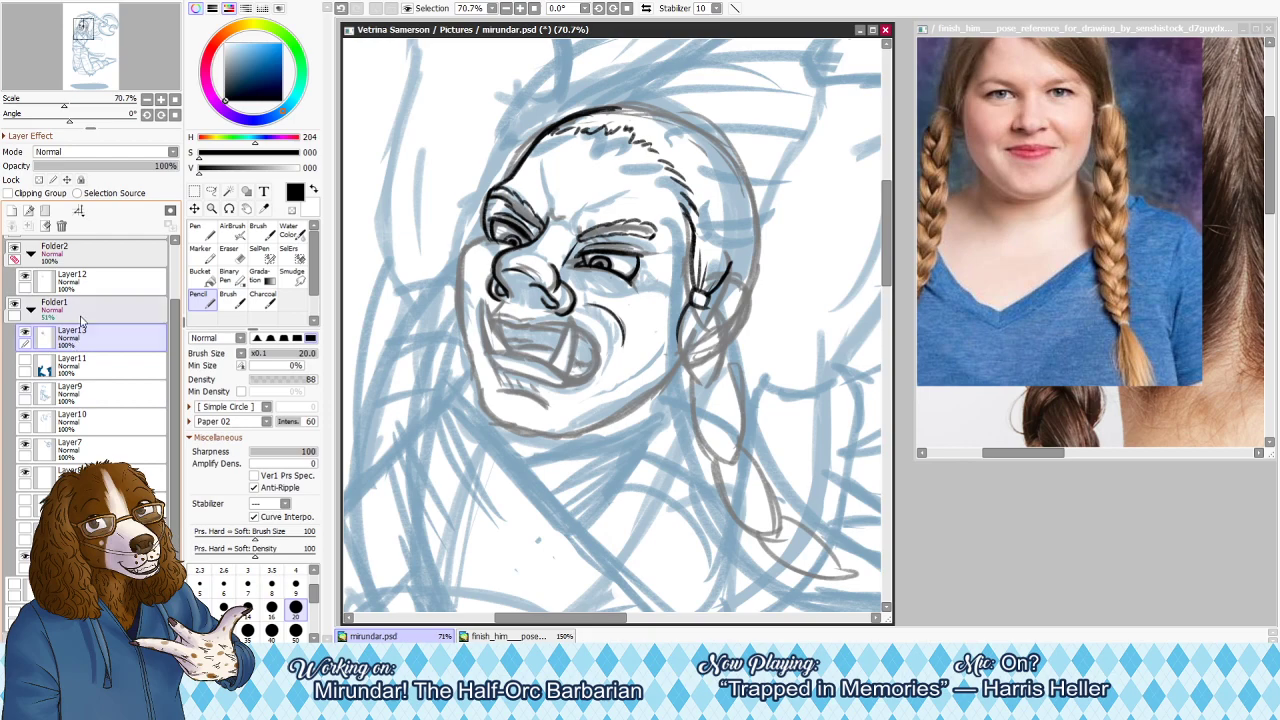
# Select Layer12 and erase the inked hair tie and gathered strands with an enlarged eraser
pyautogui.click(75, 281)
pyautogui.press('e')
pyautogui.press(']')
pyautogui.press(']')
pyautogui.press(']')
pyautogui.press(']')
pyautogui.moveTo(729, 267)
pyautogui.mouseDown()
pyautogui.moveTo(694, 270)
pyautogui.moveTo(705, 243)
pyautogui.moveTo(708, 337)
pyautogui.moveTo(694, 232)
pyautogui.moveTo(695, 309)
pyautogui.mouseUp()
pyautogui.press('n')
pyautogui.hotkey('ctrl', 'z')
pyautogui.press(']')
pyautogui.moveTo(694, 234)
pyautogui.mouseDown()
pyautogui.moveTo(704, 328)
pyautogui.moveTo(699, 317)
pyautogui.mouseUp()
pyautogui.hotkey('ctrl', 'z')
pyautogui.hotkey('ctrl', 'z')
pyautogui.hotkey('ctrl', 'z')
pyautogui.hotkey('ctrl', 'z')
pyautogui.press('[')
pyautogui.press('[')
pyautogui.press('[')
pyautogui.moveTo(532, 162); pyautogui.dragTo(560, 142)
pyautogui.hotkey('ctrl', 'z')
pyautogui.press(']')
pyautogui.hotkey('ctrl', 'z')
# Try to ink the temple edge, the hair tie, the strand behind it and the start of the braid
pyautogui.moveTo(692, 238); pyautogui.dragTo(698, 290)
pyautogui.moveTo(692, 292); pyautogui.dragTo(708, 305)
pyautogui.moveTo(731, 263); pyautogui.dragTo(709, 293)
pyautogui.moveTo(691, 304); pyautogui.dragTo(679, 342)
pyautogui.hotkey('ctrl', 'z')
pyautogui.hotkey('ctrl', 'z')
pyautogui.hotkey('ctrl', 'z')
pyautogui.hotkey('ctrl', 'z')
pyautogui.hotkey('ctrl', 'z')
# Ink the temple edge down to the front of the ear with the pencil at size 16
pyautogui.moveTo(693, 236); pyautogui.dragTo(699, 308)
pyautogui.hotkey('ctrl', 'z')
pyautogui.hotkey('ctrl', 'z')
pyautogui.moveTo(692, 258); pyautogui.dragTo(698, 308)
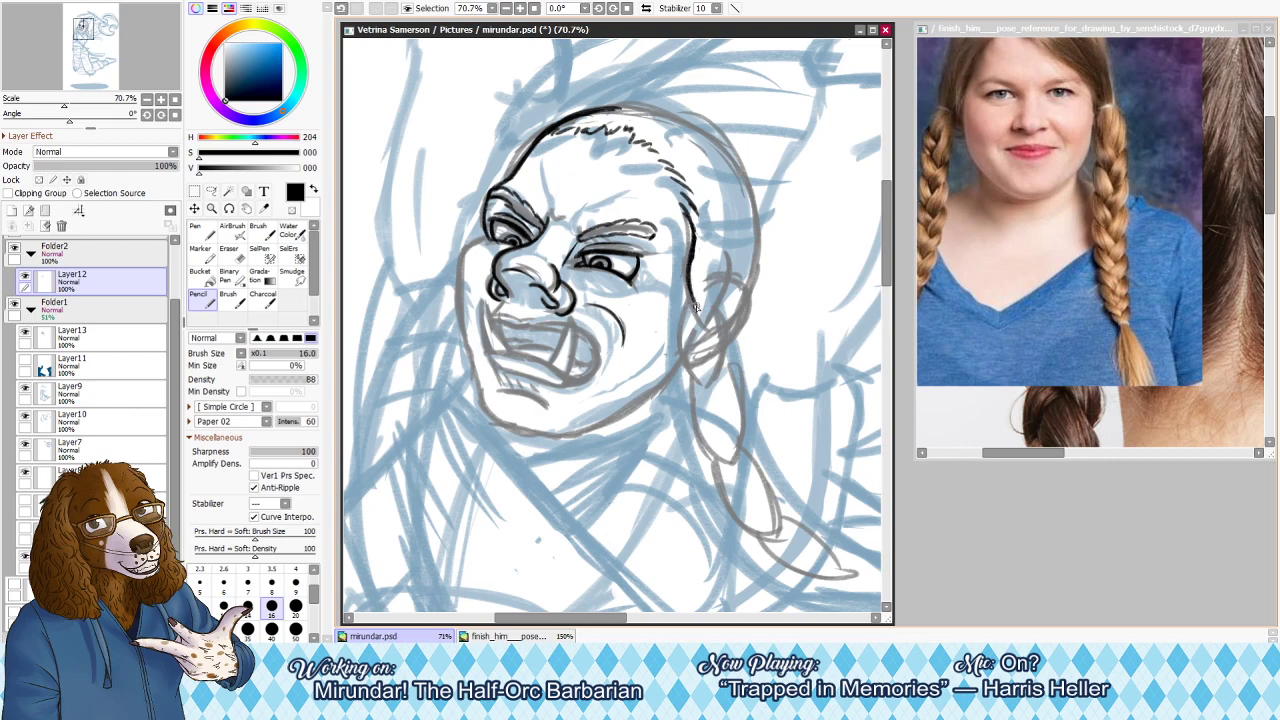
# Ink a small rounded hair tie at the lower end of the temple edge
pyautogui.moveTo(694, 305)
pyautogui.mouseDown()
pyautogui.moveTo(692, 320)
pyautogui.moveTo(719, 325)
pyautogui.mouseUp()
pyautogui.hotkey('ctrl', 'z')
pyautogui.hotkey('ctrl', 'z')
pyautogui.press('e')
pyautogui.press('[')
pyautogui.press('[')
pyautogui.press('[')
pyautogui.press('[')
pyautogui.press('n')
pyautogui.hotkey('ctrl', 'z')
# Ink the back edge of the gathered hair curving down from the side of the head into the hair tie
pyautogui.moveTo(731, 241); pyautogui.dragTo(734, 282)
pyautogui.hotkey('ctrl', 'z')
pyautogui.moveTo(740, 230)
pyautogui.mouseDown()
pyautogui.moveTo(726, 292)
pyautogui.moveTo(733, 232)
pyautogui.mouseUp()
pyautogui.hotkey('ctrl', 'z')
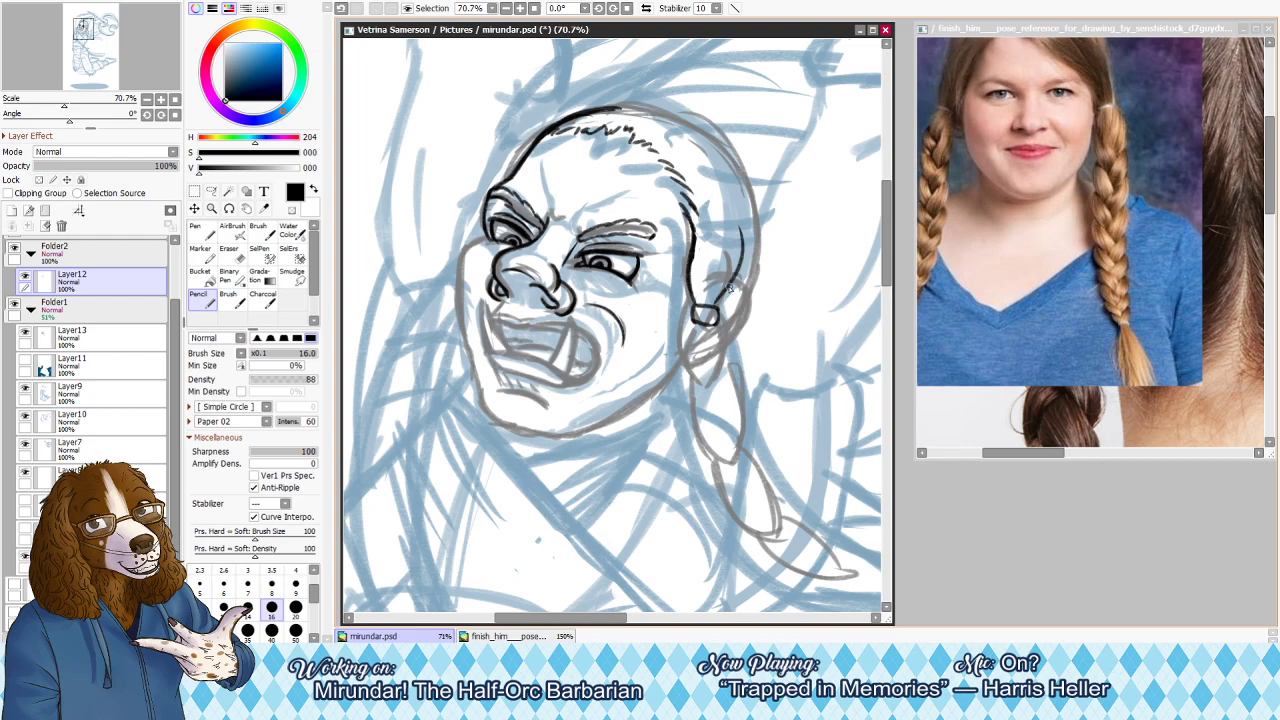
pyautogui.hotkey('ctrl', 'z')
pyautogui.moveTo(723, 300); pyautogui.dragTo(736, 288)
pyautogui.hotkey('ctrl', 'z')
pyautogui.press('e')
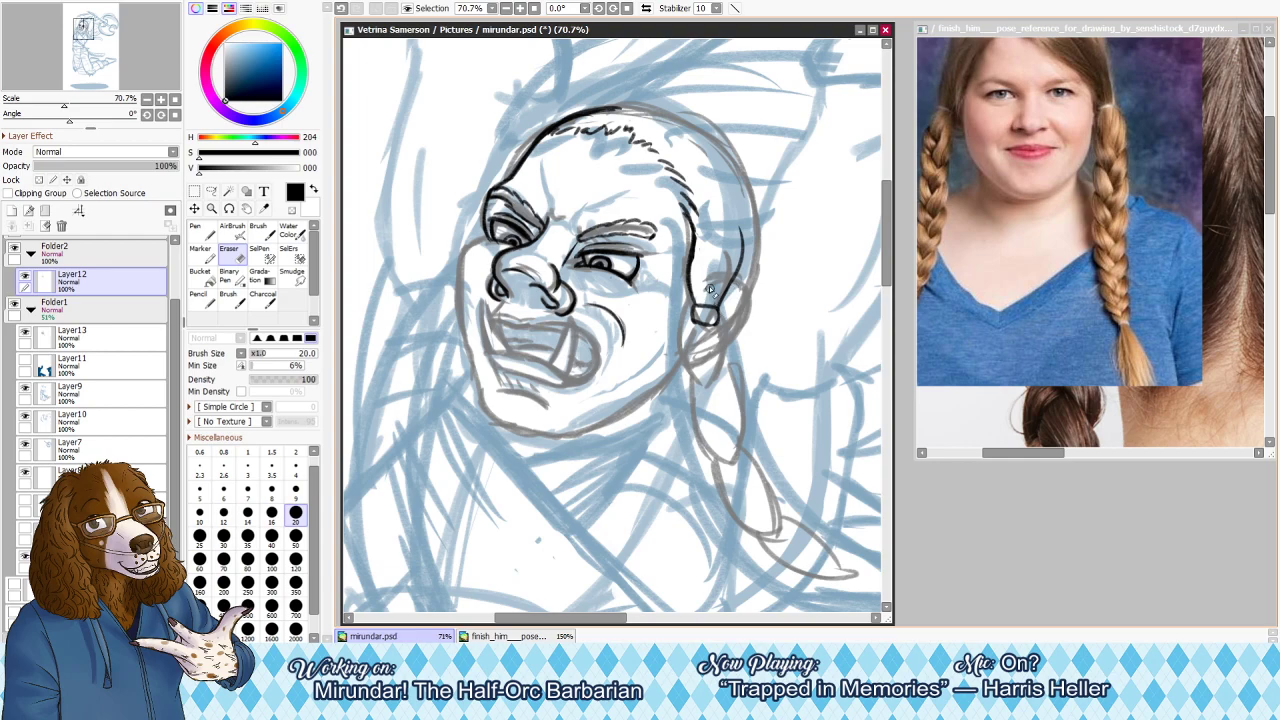
# Ink the inner strands of the gathered hair converging on the hair tie
pyautogui.press('n')
pyautogui.moveTo(734, 253)
pyautogui.mouseDown()
pyautogui.moveTo(718, 318)
pyautogui.moveTo(741, 262)
pyautogui.mouseUp()
pyautogui.hotkey('ctrl', 'z')
pyautogui.hotkey('ctrl', 'z')
pyautogui.hotkey('ctrl', 'z')
pyautogui.hotkey('ctrl', 'z')
pyautogui.hotkey('ctrl', 'z')
pyautogui.moveTo(715, 306)
pyautogui.mouseDown()
pyautogui.moveTo(732, 274)
pyautogui.moveTo(713, 269)
pyautogui.moveTo(705, 304)
pyautogui.mouseUp()
pyautogui.hotkey('ctrl', 'z')
pyautogui.hotkey('ctrl', 'z')
# Ink the two curved outer edges of the braid's first segment below the hair tie
pyautogui.moveTo(704, 243); pyautogui.dragTo(725, 388)
pyautogui.hotkey('ctrl', 'z')
pyautogui.moveTo(718, 324)
pyautogui.mouseDown()
pyautogui.moveTo(720, 389)
pyautogui.moveTo(730, 355)
pyautogui.moveTo(715, 411)
pyautogui.mouseUp()
pyautogui.hotkey('ctrl', 'z')
pyautogui.moveTo(691, 320)
pyautogui.mouseDown()
pyautogui.moveTo(678, 360)
pyautogui.moveTo(697, 395)
pyautogui.mouseUp()
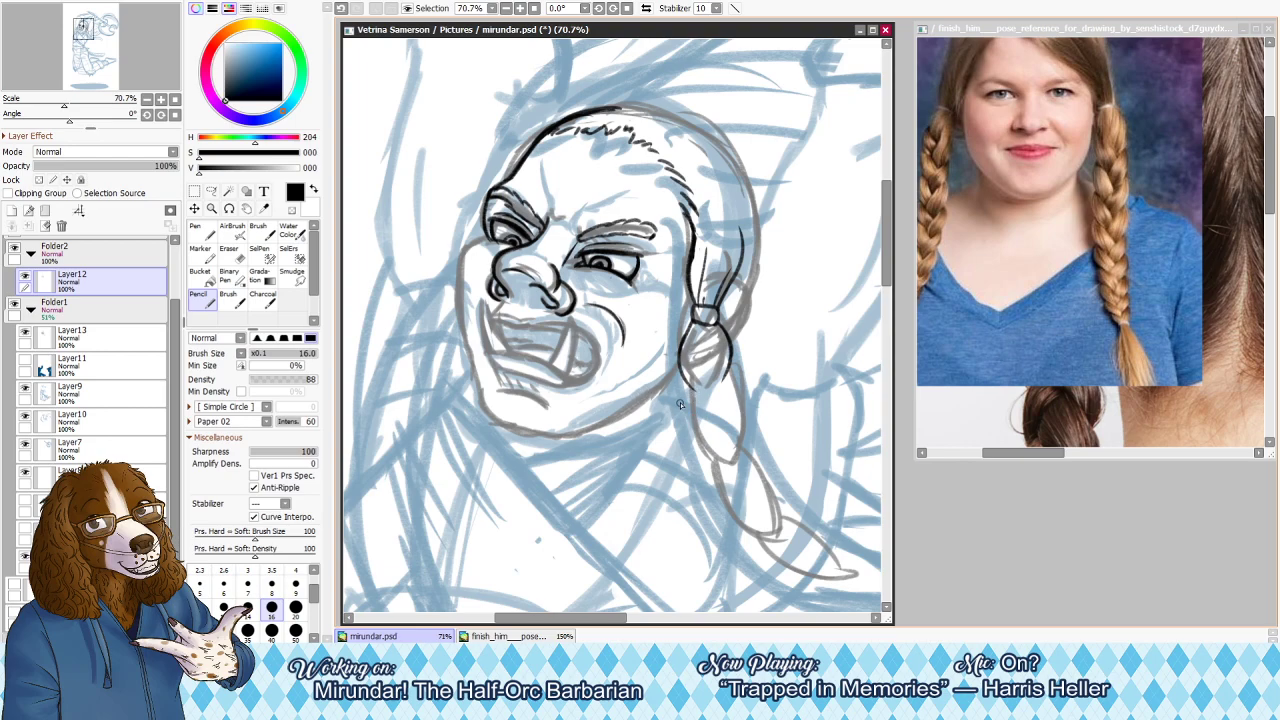
# Ink the crossing strands of the upper braid and the bulging outer lobe below them, and erase the overlapping lines
pyautogui.moveTo(684, 378); pyautogui.dragTo(718, 420)
pyautogui.hotkey('ctrl', 'z')
pyautogui.hotkey('ctrl', 'z')
pyautogui.moveTo(682, 376); pyautogui.dragTo(722, 414)
pyautogui.moveTo(699, 343); pyautogui.dragTo(732, 392)
pyautogui.hotkey('ctrl', 'z')
pyautogui.moveTo(698, 345)
pyautogui.mouseDown()
pyautogui.moveTo(731, 391)
pyautogui.moveTo(731, 365)
pyautogui.moveTo(743, 398)
pyautogui.mouseUp()
pyautogui.moveTo(746, 395); pyautogui.dragTo(734, 450)
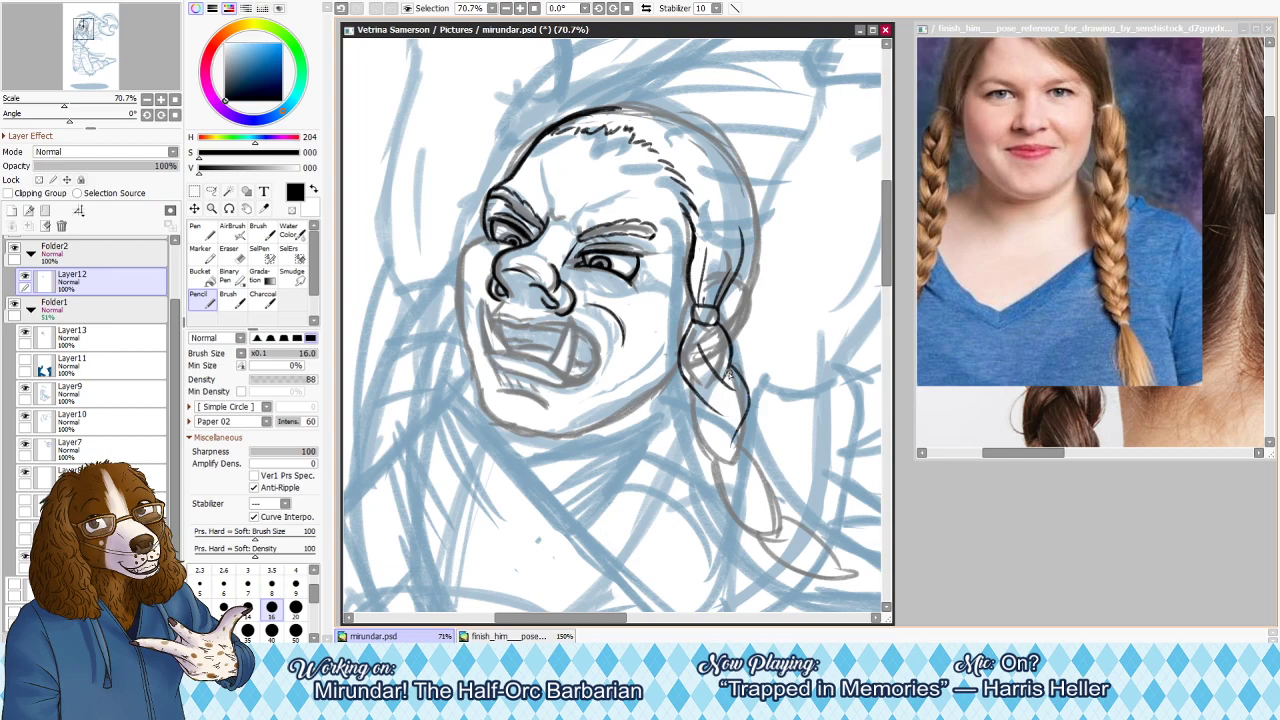
pyautogui.press('e')
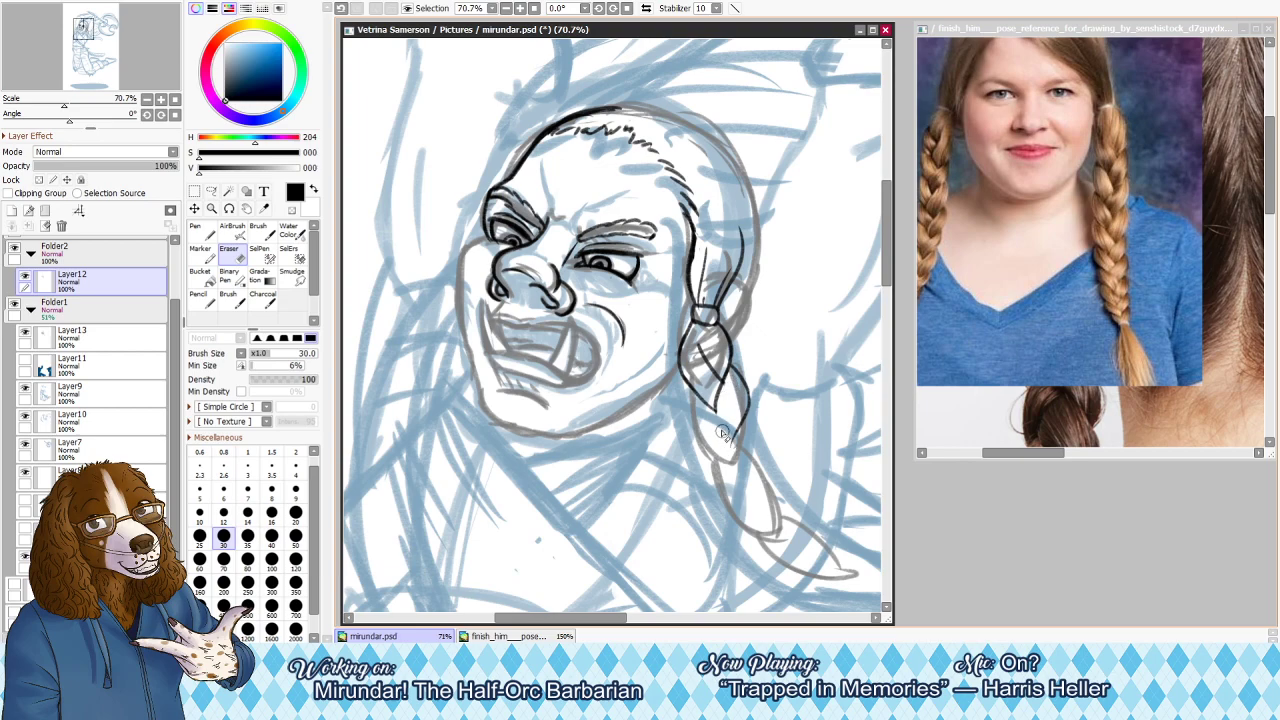
pyautogui.press('n')
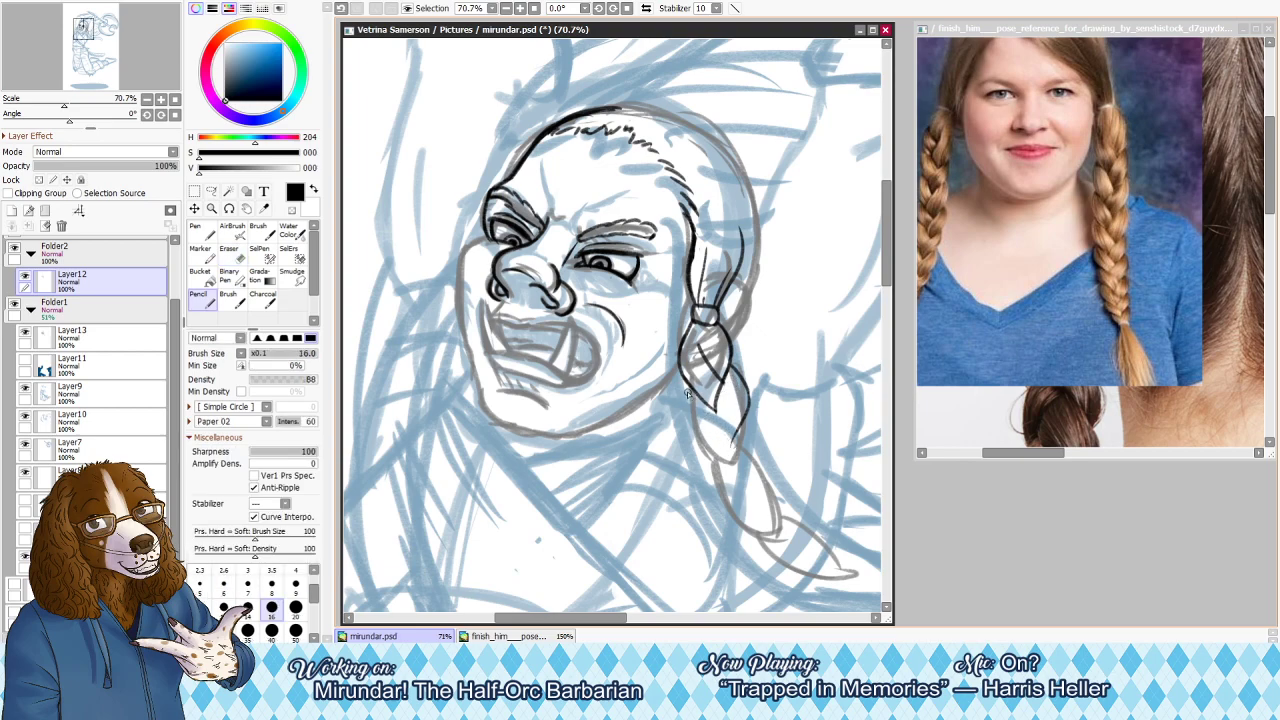
# Ink the braid's next lobe on the neck side, bringing it to a point under the outer lobe
pyautogui.moveTo(693, 397); pyautogui.dragTo(698, 434)
pyautogui.moveTo(716, 397)
pyautogui.mouseDown()
pyautogui.moveTo(724, 445)
pyautogui.moveTo(714, 411)
pyautogui.moveTo(740, 450)
pyautogui.moveTo(729, 448)
pyautogui.moveTo(723, 424)
pyautogui.moveTo(743, 445)
pyautogui.moveTo(731, 491)
pyautogui.moveTo(692, 411)
pyautogui.moveTo(708, 442)
pyautogui.mouseUp()
pyautogui.hotkey('ctrl', 'z')
pyautogui.hotkey('ctrl', 'z')
pyautogui.hotkey('ctrl', 'z')
pyautogui.hotkey('ctrl', 'z')
pyautogui.hotkey('ctrl', 'z')
pyautogui.hotkey('ctrl', 'z')
pyautogui.hotkey('ctrl', 'z')
pyautogui.press('e')
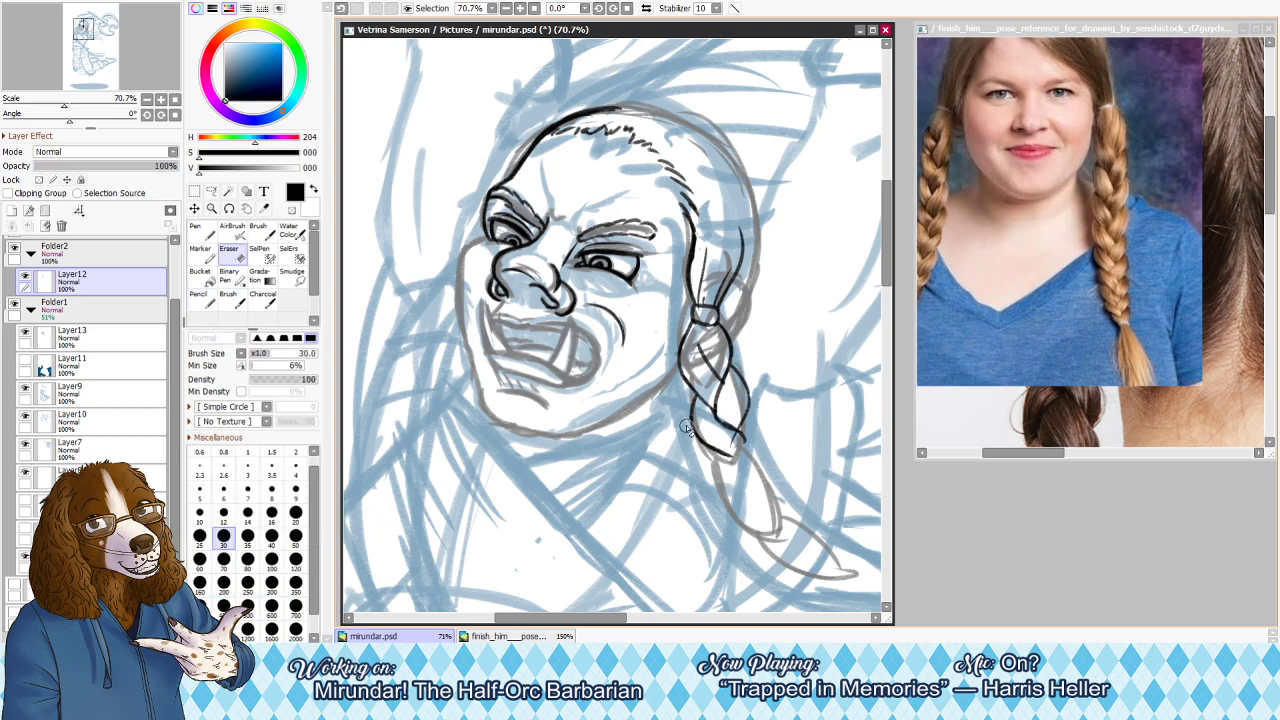
pyautogui.moveTo(729, 430)
pyautogui.mouseDown()
pyautogui.moveTo(740, 446)
pyautogui.moveTo(721, 419)
pyautogui.moveTo(747, 442)
pyautogui.mouseUp()
pyautogui.hotkey('ctrl', 'z')
pyautogui.press('n')
pyautogui.hotkey('ctrl', 'z')
# Bring the back-view photo's long braid into view in the pose reference document at 100% zoom
pyautogui.click(1094, 312)
pyautogui.moveTo(74, 30); pyautogui.dragTo(104, 41)
pyautogui.click(506, 8)
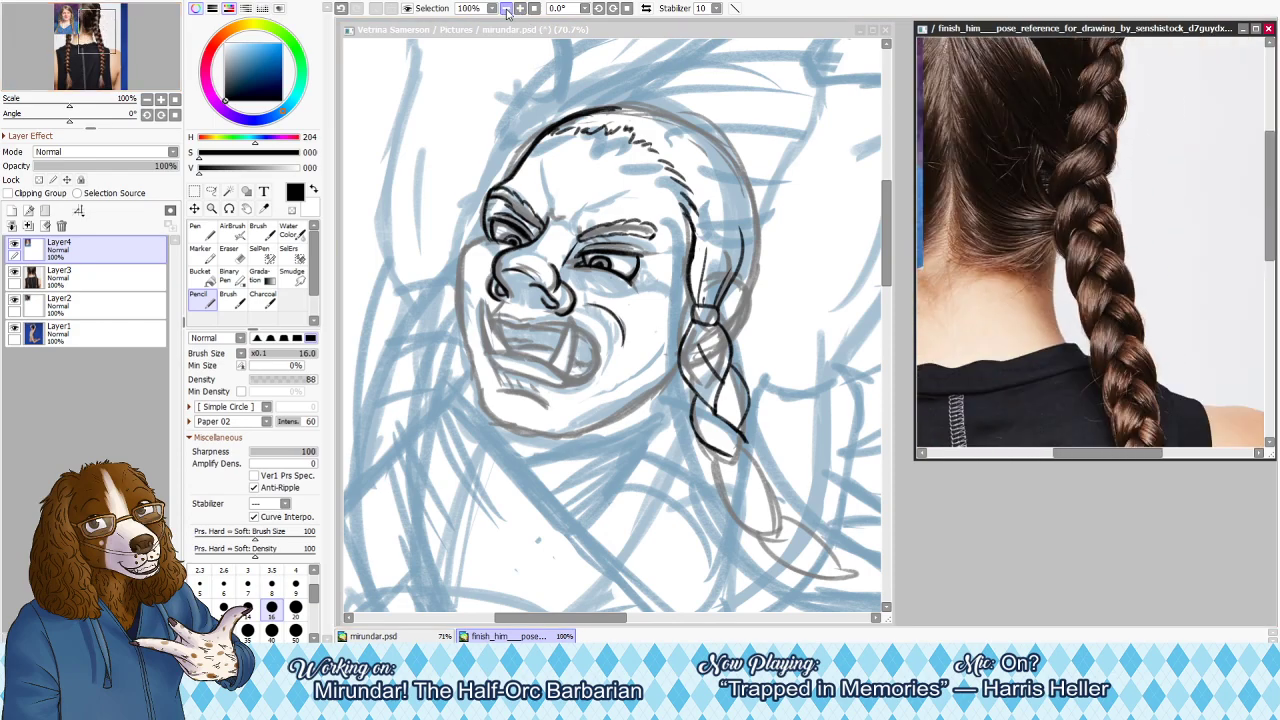
# Zoom the pose reference out to 75% around the long braid, and return to the lower braid in mirundar.psd
pyautogui.click(506, 8)
pyautogui.moveTo(96, 33); pyautogui.dragTo(88, 36)
pyautogui.click(640, 320)
# Try to erase and rework the pointed tip of the braid's neck-side lobe, checking it against the braid photo
pyautogui.press('e')
pyautogui.press(']')
pyautogui.press(']')
pyautogui.press(']')
pyautogui.moveTo(557, 222)
pyautogui.mouseDown()
pyautogui.moveTo(605, 255)
pyautogui.moveTo(549, 232)
pyautogui.moveTo(584, 260)
pyautogui.moveTo(581, 248)
pyautogui.mouseUp()
pyautogui.press('n')
pyautogui.hotkey('ctrl', 'z')
pyautogui.press('e')
pyautogui.hotkey('ctrl', 'z')
pyautogui.press('n')
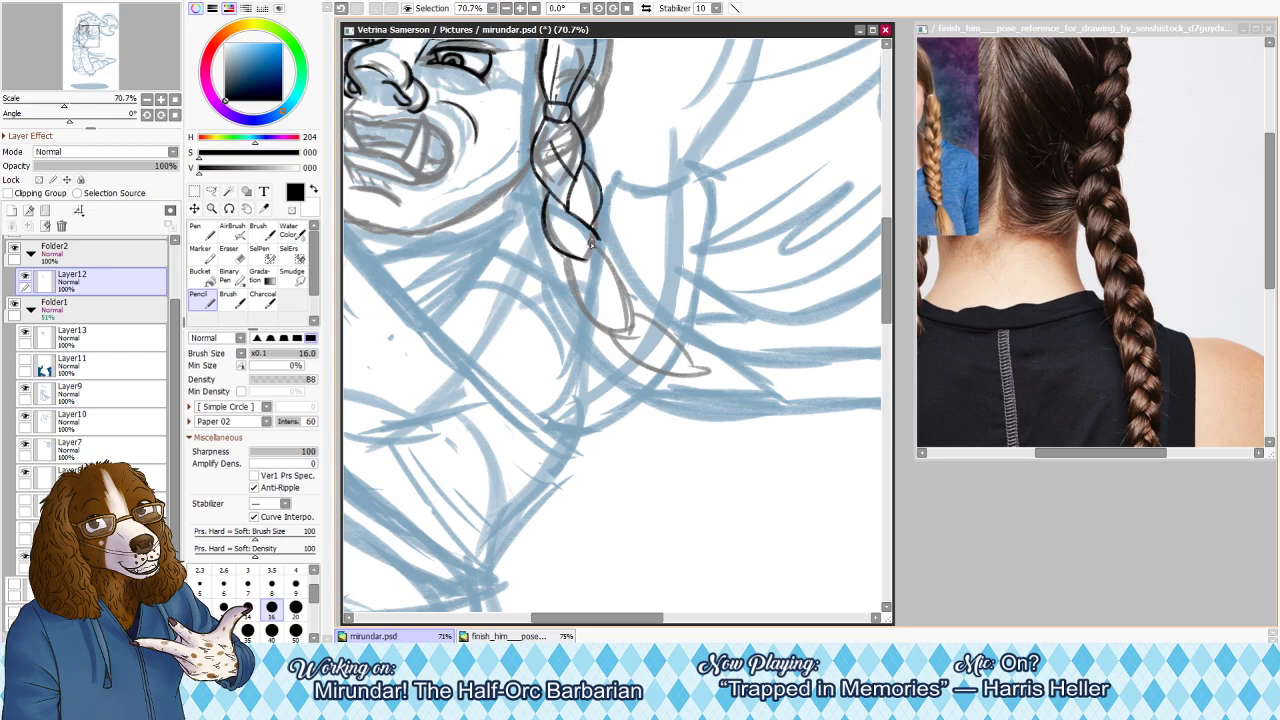
pyautogui.click(1060, 236)
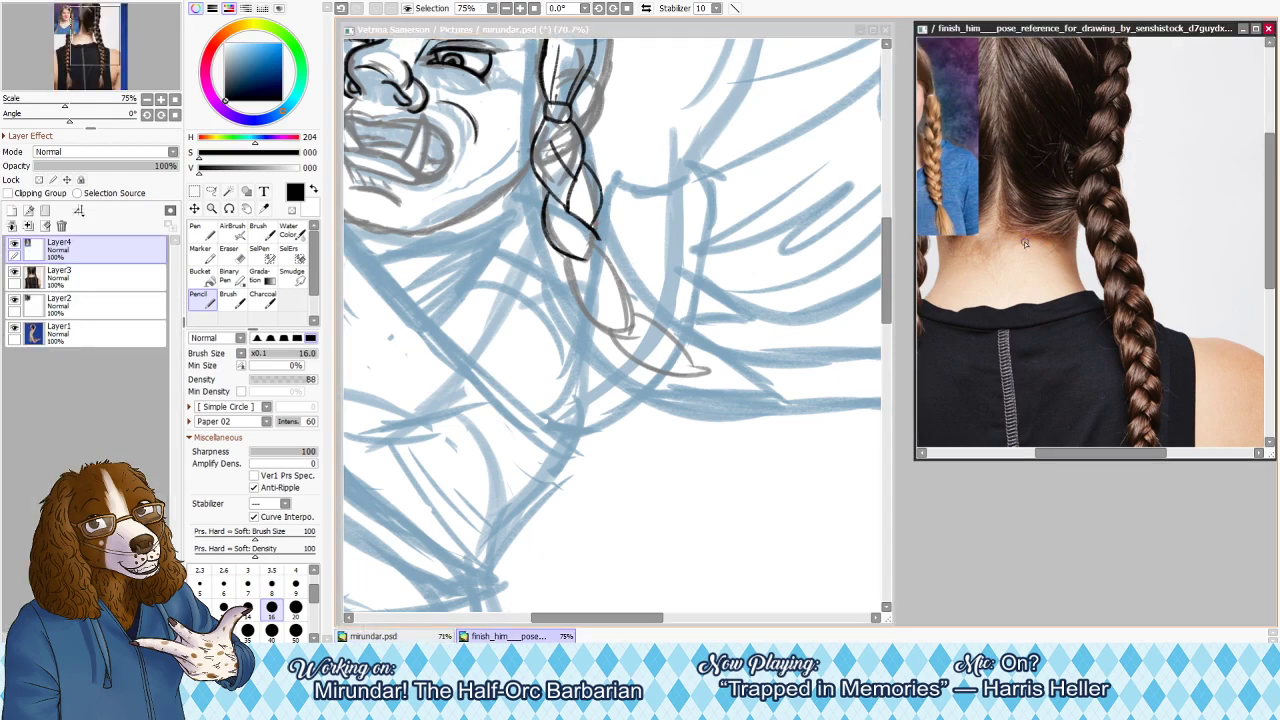
pyautogui.click(598, 225)
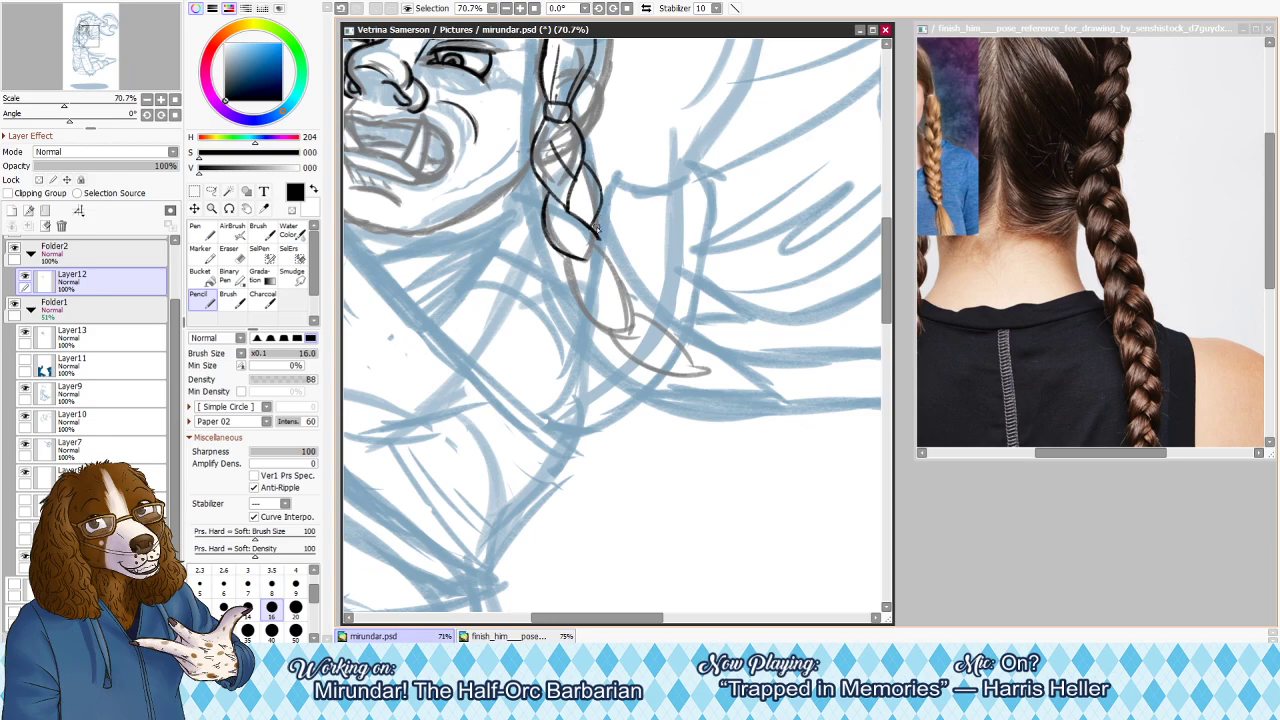
# Ink the bulging edge of the next outer lobe, starting under the previous lobe's tip
pyautogui.moveTo(603, 209)
pyautogui.mouseDown()
pyautogui.moveTo(618, 244)
pyautogui.moveTo(607, 263)
pyautogui.moveTo(618, 245)
pyautogui.moveTo(602, 290)
pyautogui.mouseUp()
pyautogui.hotkey('ctrl', 'z')
pyautogui.hotkey('ctrl', 'z')
pyautogui.hotkey('ctrl', 'z')
pyautogui.moveTo(594, 228); pyautogui.dragTo(586, 278)
pyautogui.hotkey('ctrl', 'z')
pyautogui.moveTo(590, 233)
pyautogui.mouseDown()
pyautogui.moveTo(580, 282)
pyautogui.moveTo(595, 219)
pyautogui.moveTo(584, 266)
pyautogui.moveTo(558, 256)
pyautogui.moveTo(554, 246)
pyautogui.moveTo(600, 299)
pyautogui.moveTo(584, 296)
pyautogui.moveTo(628, 298)
pyautogui.mouseUp()
pyautogui.hotkey('ctrl', 'z')
pyautogui.hotkey('ctrl', 'z')
pyautogui.hotkey('ctrl', 'z')
pyautogui.hotkey('ctrl', 'z')
pyautogui.hotkey('ctrl', 'z')
pyautogui.hotkey('ctrl', 'z')
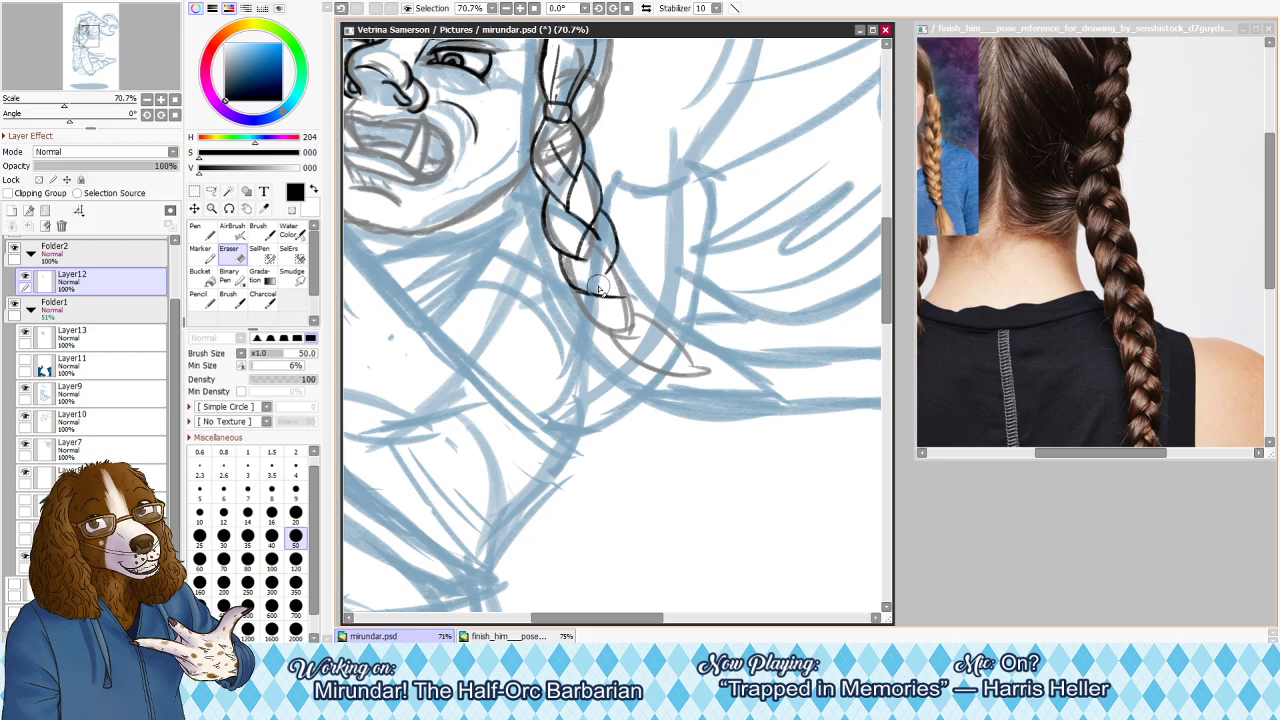
# Ink the crossing strand that closes the new outer lobe, and erase the stray lines below it
pyautogui.moveTo(574, 259)
pyautogui.mouseDown()
pyautogui.moveTo(617, 276)
pyautogui.moveTo(600, 230)
pyautogui.moveTo(600, 242)
pyautogui.mouseUp()
pyautogui.hotkey('ctrl', 'z')
pyautogui.press('e')
pyautogui.hotkey('ctrl', 'z')
pyautogui.hotkey('ctrl', 'z')
pyautogui.press('[')
pyautogui.press(']')
pyautogui.press(']')
pyautogui.moveTo(578, 292); pyautogui.dragTo(632, 301)
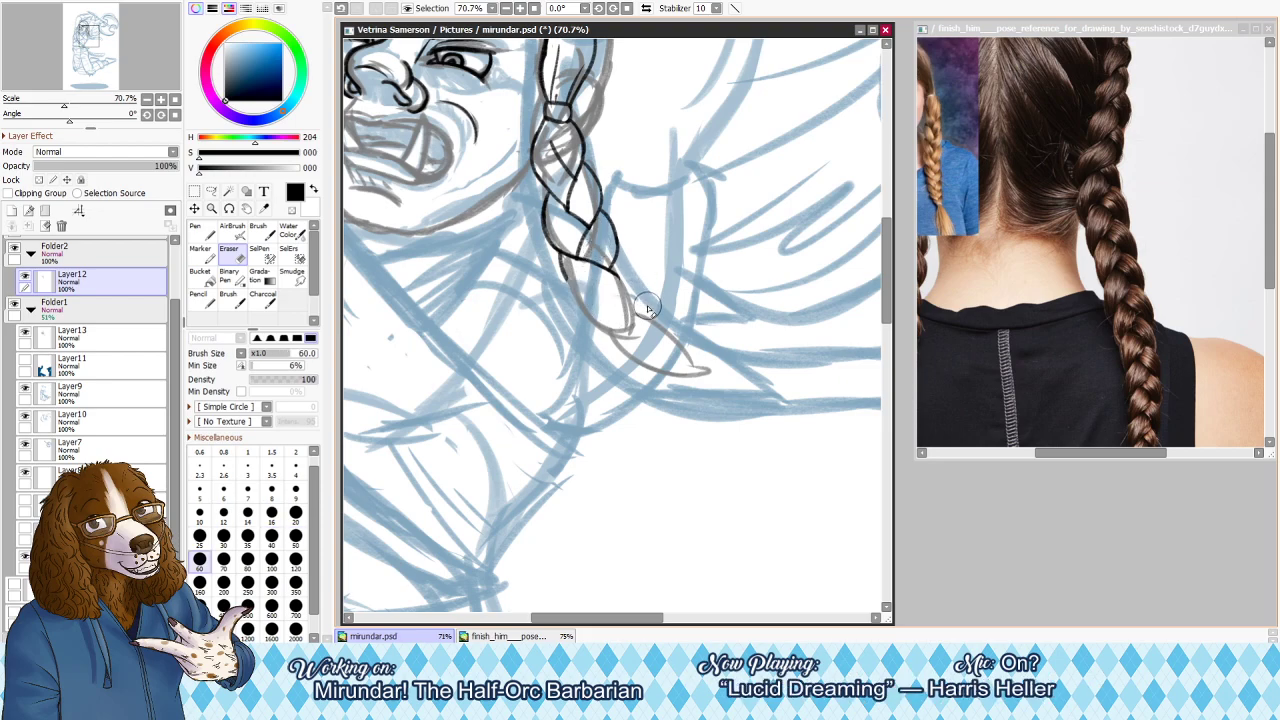
# Ink the following neck-side lobe curve and a rounded outer lobe edge opposite it
pyautogui.press('n')
pyautogui.moveTo(564, 270)
pyautogui.mouseDown()
pyautogui.moveTo(592, 299)
pyautogui.moveTo(620, 304)
pyautogui.mouseUp()
pyautogui.press('e')
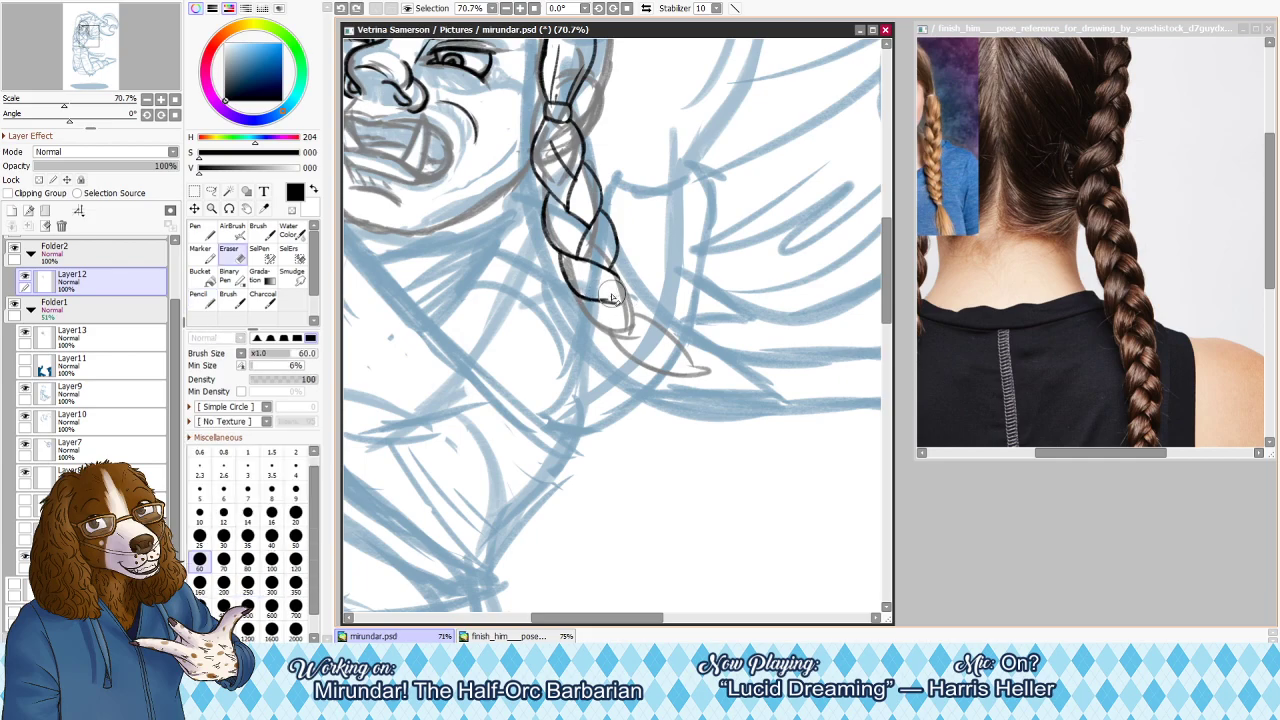
pyautogui.press('n')
pyautogui.moveTo(616, 268); pyautogui.dragTo(636, 304)
pyautogui.hotkey('ctrl', 'z')
pyautogui.moveTo(614, 256)
pyautogui.mouseDown()
pyautogui.moveTo(642, 298)
pyautogui.moveTo(623, 335)
pyautogui.mouseUp()
pyautogui.hotkey('ctrl', 'z')
pyautogui.hotkey('ctrl', 'z')
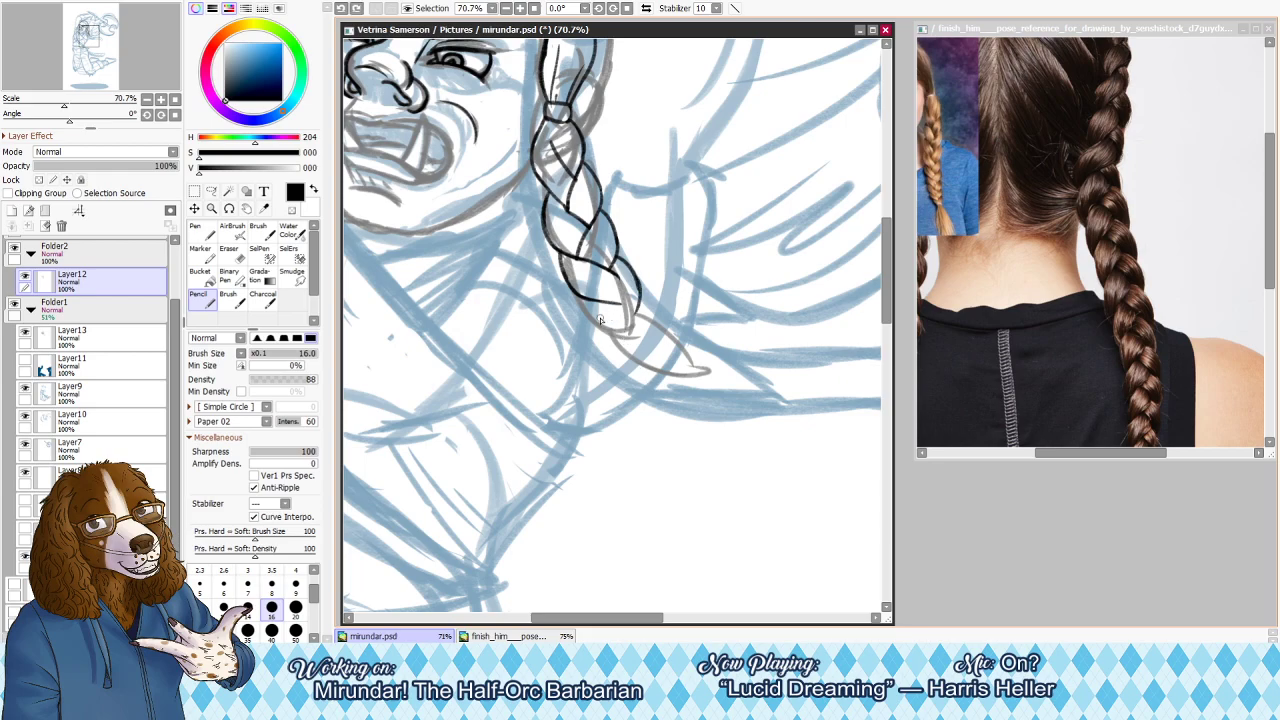
# Check the braid mirrored, extend its neck-side edge further down, and erase the last rounded outer lobe
pyautogui.press('h')
pyautogui.press('h')
pyautogui.moveTo(605, 273)
pyautogui.mouseDown()
pyautogui.moveTo(588, 313)
pyautogui.moveTo(611, 302)
pyautogui.moveTo(608, 272)
pyautogui.moveTo(590, 305)
pyautogui.moveTo(610, 270)
pyautogui.moveTo(596, 308)
pyautogui.moveTo(610, 272)
pyautogui.moveTo(644, 339)
pyautogui.mouseUp()
pyautogui.hotkey('ctrl', 'z')
pyautogui.hotkey('ctrl', 'z')
pyautogui.hotkey('ctrl', 'z')
pyautogui.press('h')
pyautogui.press('h')
pyautogui.press('e')
pyautogui.press(']')
pyautogui.press(']')
pyautogui.moveTo(634, 277)
pyautogui.mouseDown()
pyautogui.moveTo(636, 312)
pyautogui.moveTo(616, 279)
pyautogui.moveTo(610, 312)
pyautogui.moveTo(621, 311)
pyautogui.moveTo(597, 284)
pyautogui.mouseUp()
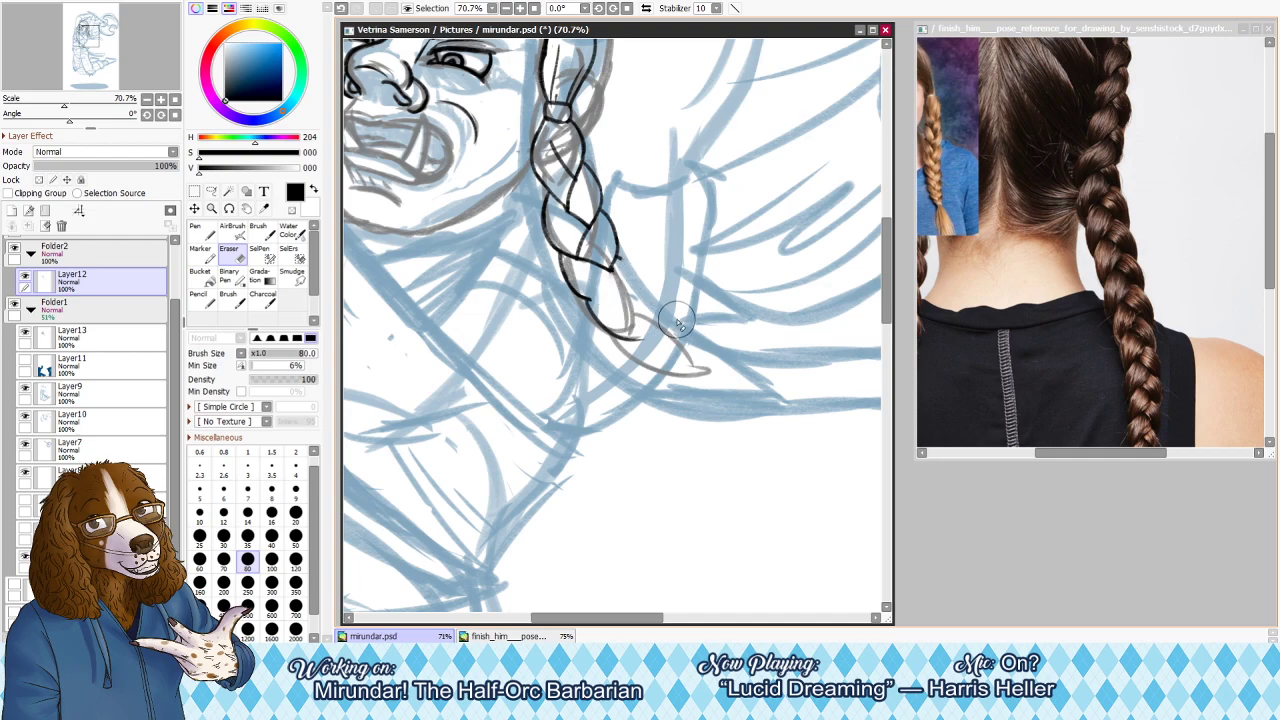
# Ink the braid's scalloped outer contour from the last finished lobe out along the trailing tail
pyautogui.press('n')
pyautogui.press('e')
pyautogui.press('n')
pyautogui.moveTo(613, 252)
pyautogui.mouseDown()
pyautogui.moveTo(655, 311)
pyautogui.moveTo(646, 301)
pyautogui.moveTo(711, 337)
pyautogui.mouseUp()
pyautogui.hotkey('ctrl', 'z')
pyautogui.hotkey('ctrl', 'z')
pyautogui.moveTo(647, 299)
pyautogui.mouseDown()
pyautogui.moveTo(693, 323)
pyautogui.moveTo(651, 304)
pyautogui.moveTo(700, 350)
pyautogui.moveTo(753, 361)
pyautogui.mouseUp()
pyautogui.hotkey('ctrl', 'z')
pyautogui.hotkey('ctrl', 'z')
pyautogui.hotkey('ctrl', 'z')
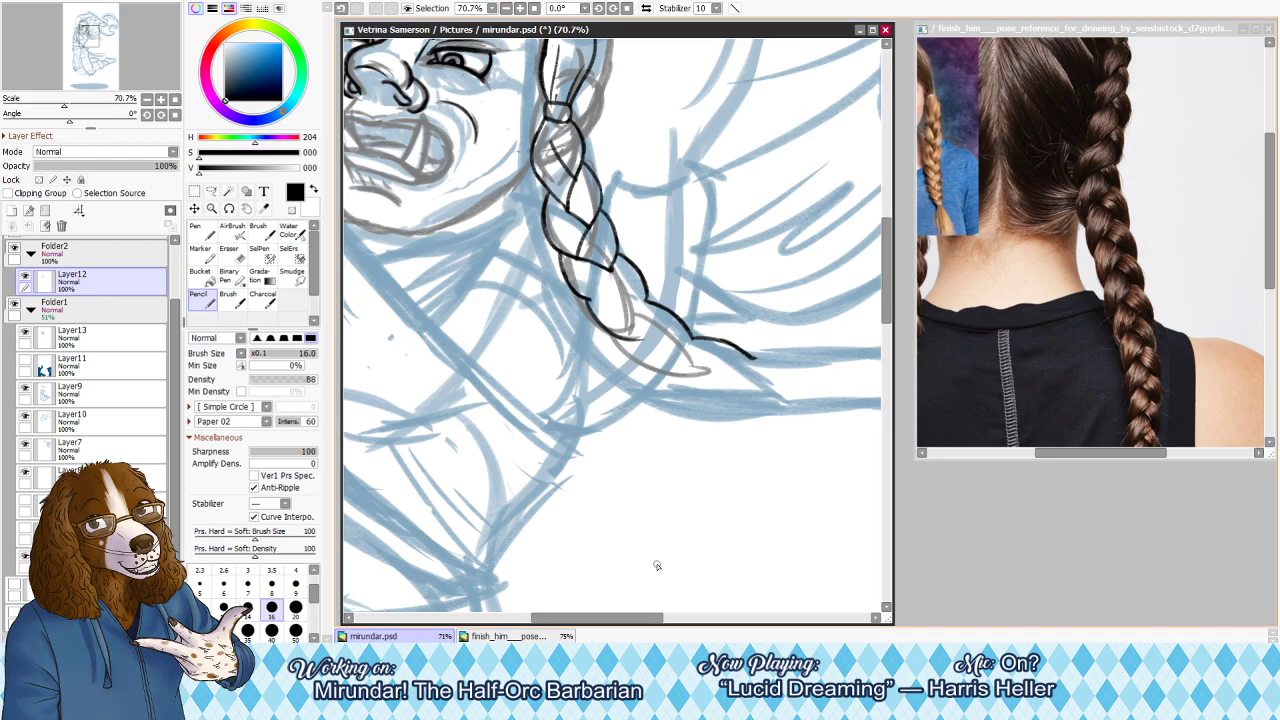
pyautogui.moveTo(641, 603); pyautogui.dragTo(678, 590)
pyautogui.moveTo(571, 362)
pyautogui.mouseDown()
pyautogui.moveTo(628, 349)
pyautogui.moveTo(705, 359)
pyautogui.mouseUp()
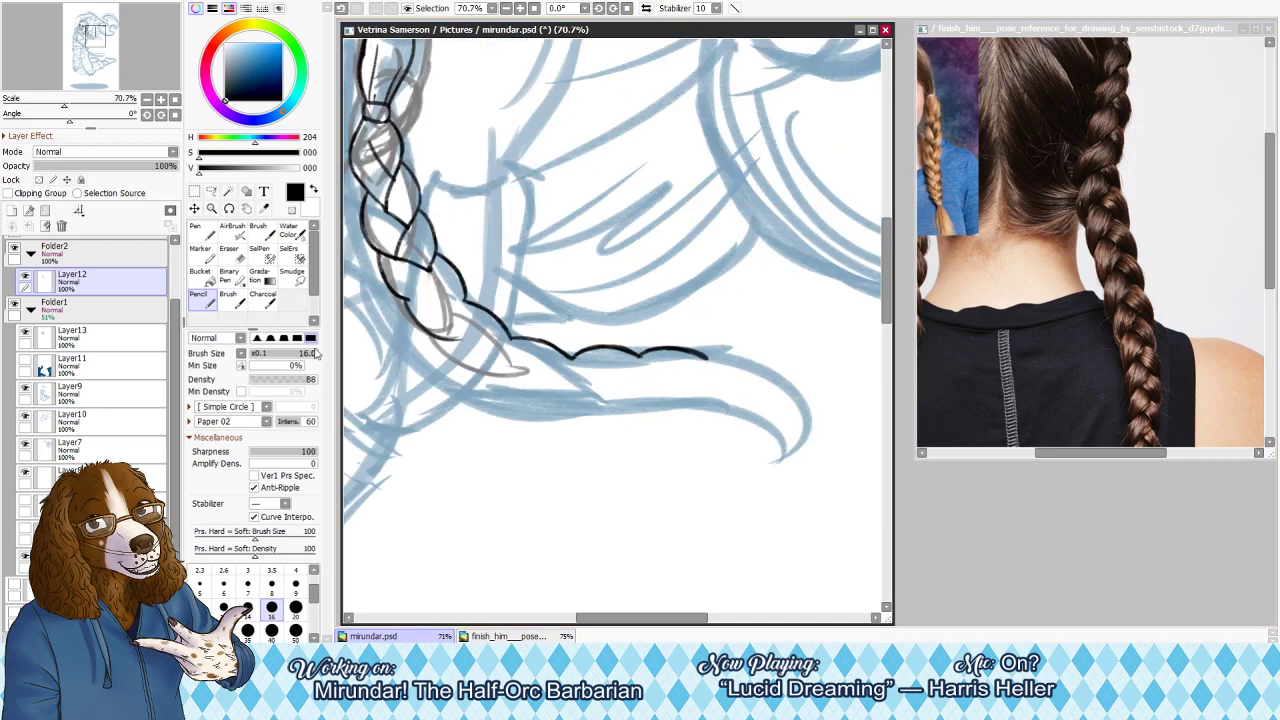
# Ink the crossing strand from the neck-side edge to the first notch of the scalloped contour
pyautogui.moveTo(92, 43); pyautogui.dragTo(87, 38)
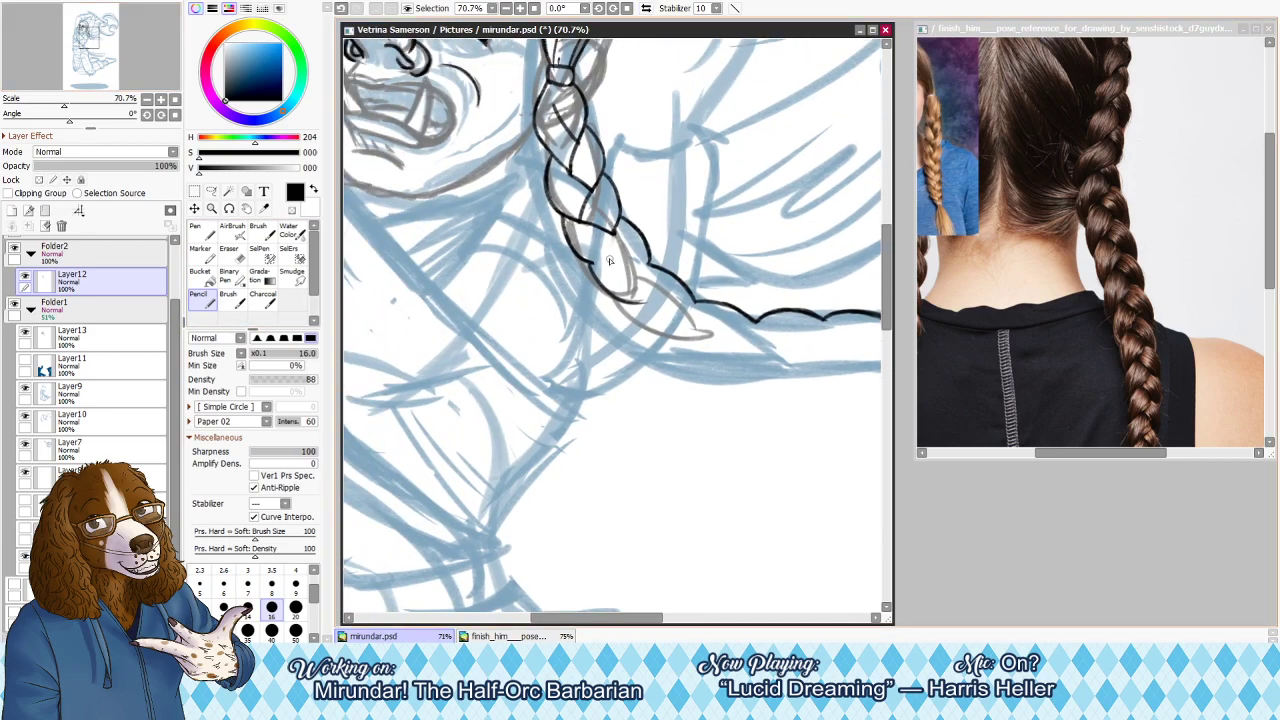
pyautogui.moveTo(615, 232)
pyautogui.mouseDown()
pyautogui.moveTo(603, 270)
pyautogui.moveTo(650, 275)
pyautogui.moveTo(652, 315)
pyautogui.mouseUp()
pyautogui.hotkey('ctrl', 'z')
pyautogui.hotkey('ctrl', 'z')
pyautogui.hotkey('ctrl', 'z')
pyautogui.hotkey('ctrl', 'z')
pyautogui.hotkey('ctrl', 'z')
pyautogui.hotkey('ctrl', 'z')
pyautogui.hotkey('ctrl', 'z')
pyautogui.hotkey('ctrl', 'z')
pyautogui.moveTo(646, 262); pyautogui.dragTo(652, 316)
pyautogui.hotkey('ctrl', 'z')
pyautogui.hotkey('ctrl', 'z')
pyautogui.moveTo(649, 257); pyautogui.dragTo(649, 266)
pyautogui.hotkey('ctrl', 'z')
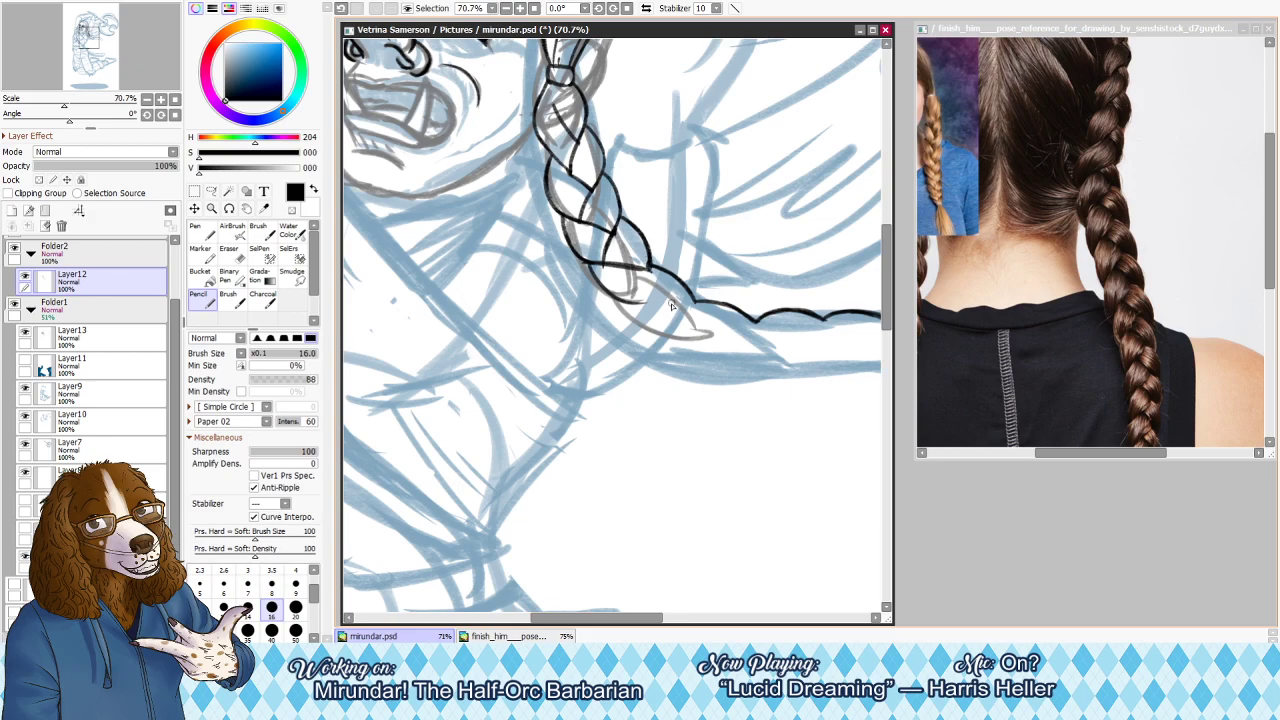
# Erase and touch up the outer end of that crossing strand where it meets the notch
pyautogui.press('e')
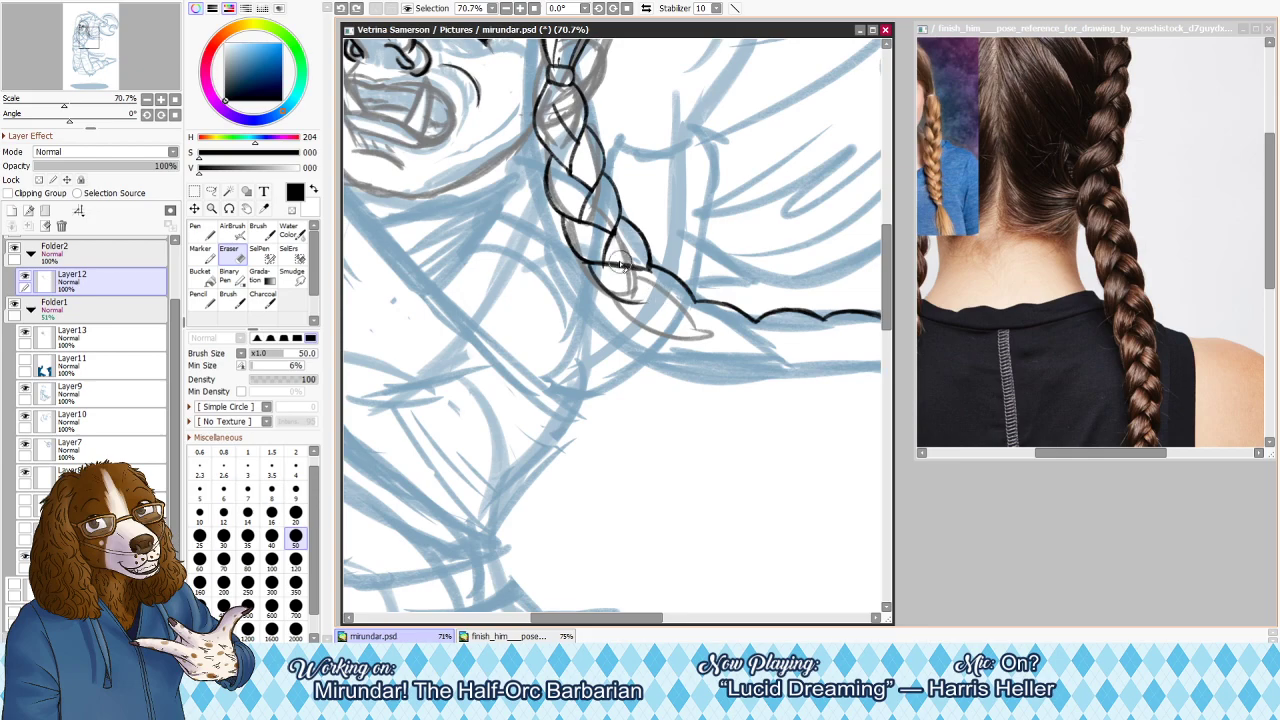
pyautogui.press('n')
pyautogui.moveTo(630, 268); pyautogui.dragTo(643, 275)
pyautogui.hotkey('ctrl', 'z')
pyautogui.hotkey('ctrl', 'z')
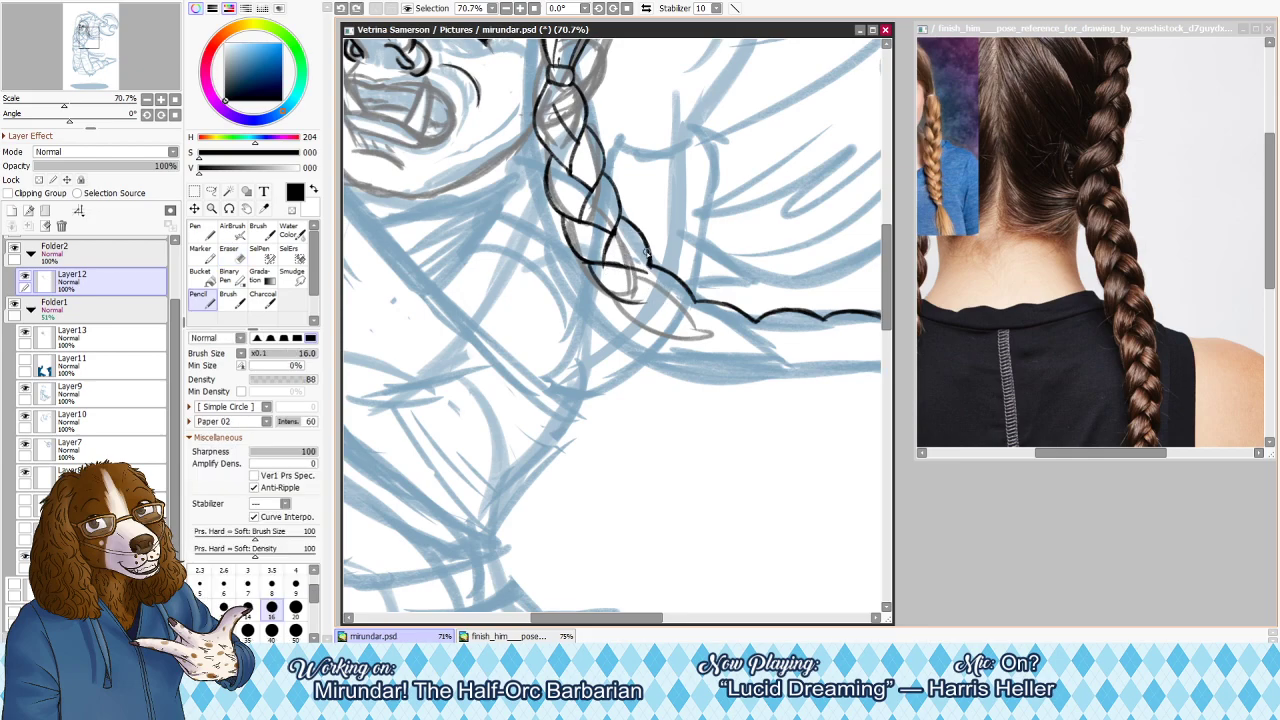
# Erase the neck-side curve below the crossing strand, and re-ink it with a short strand dropping from the notch
pyautogui.press('e')
pyautogui.press(']')
pyautogui.press(']')
pyautogui.moveTo(606, 284)
pyautogui.mouseDown()
pyautogui.moveTo(640, 319)
pyautogui.moveTo(615, 304)
pyautogui.moveTo(654, 305)
pyautogui.moveTo(635, 305)
pyautogui.moveTo(654, 298)
pyautogui.moveTo(648, 272)
pyautogui.moveTo(656, 330)
pyautogui.mouseUp()
pyautogui.press('n')
pyautogui.press('e')
pyautogui.press('n')
pyautogui.hotkey('ctrl', 'z')
pyautogui.moveTo(648, 272); pyautogui.dragTo(650, 328)
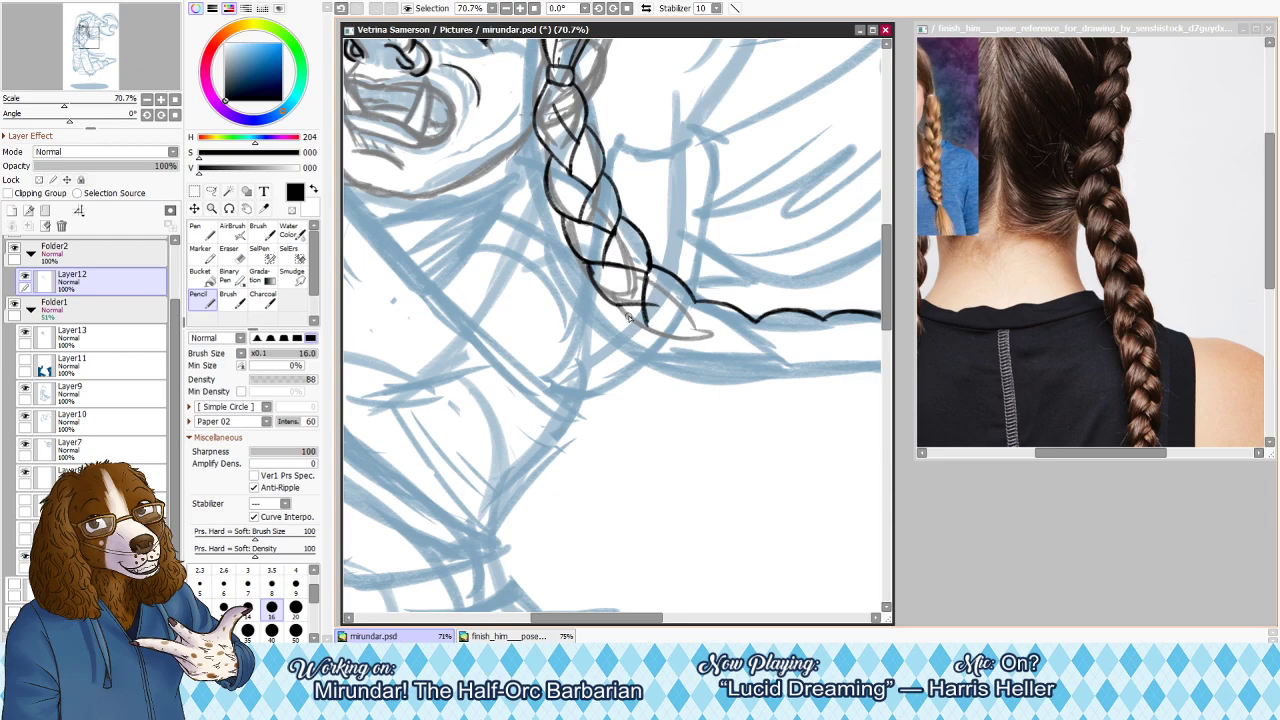
# Ink the next interlocking segment with a short inner strand, a crossing line and a curve through the second notch
pyautogui.hotkey('ctrl', 'z')
pyautogui.hotkey('ctrl', 'z')
pyautogui.moveTo(649, 271)
pyautogui.mouseDown()
pyautogui.moveTo(639, 300)
pyautogui.moveTo(644, 280)
pyautogui.moveTo(655, 320)
pyautogui.moveTo(622, 316)
pyautogui.moveTo(672, 341)
pyautogui.mouseUp()
pyautogui.hotkey('ctrl', 'z')
pyautogui.hotkey('ctrl', 'z')
pyautogui.moveTo(620, 305); pyautogui.dragTo(666, 341)
pyautogui.hotkey('ctrl', 'z')
pyautogui.hotkey('ctrl', 'z')
pyautogui.moveTo(640, 304); pyautogui.dragTo(668, 309)
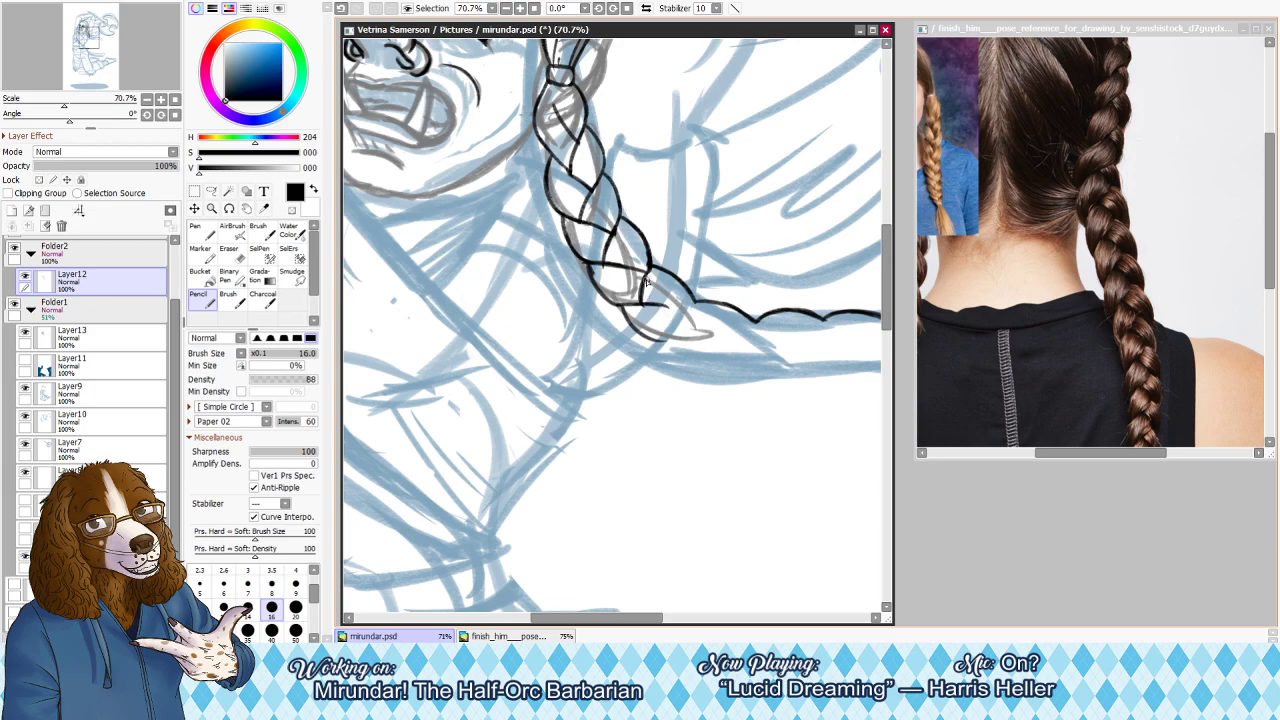
pyautogui.moveTo(648, 311)
pyautogui.mouseDown()
pyautogui.moveTo(693, 311)
pyautogui.moveTo(726, 358)
pyautogui.mouseUp()
pyautogui.hotkey('ctrl', 'z')
pyautogui.hotkey('ctrl', 'z')
# Rotate the canvas to about 56° and erase the curve hanging past the second notch and the neck-side edge beside it
pyautogui.click(646, 8)
pyautogui.click(646, 8)
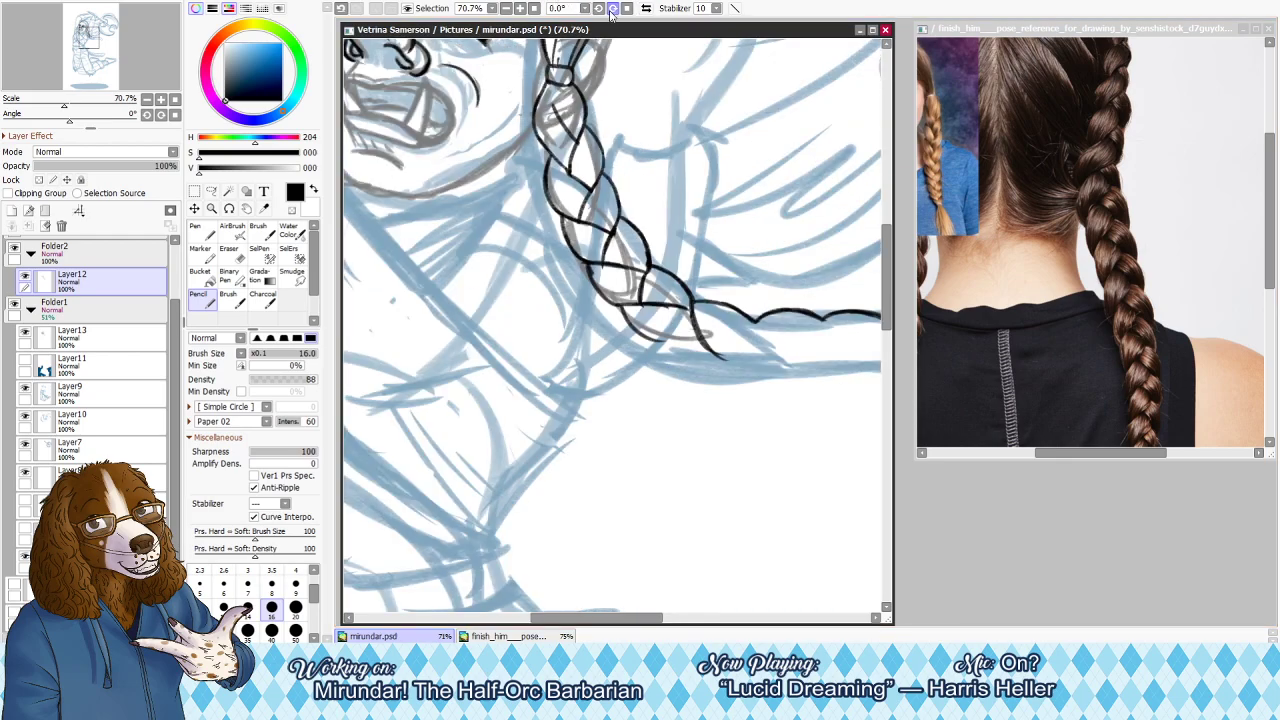
pyautogui.click(612, 8)
pyautogui.click(93, 42)
pyautogui.moveTo(93, 42); pyautogui.dragTo(96, 35)
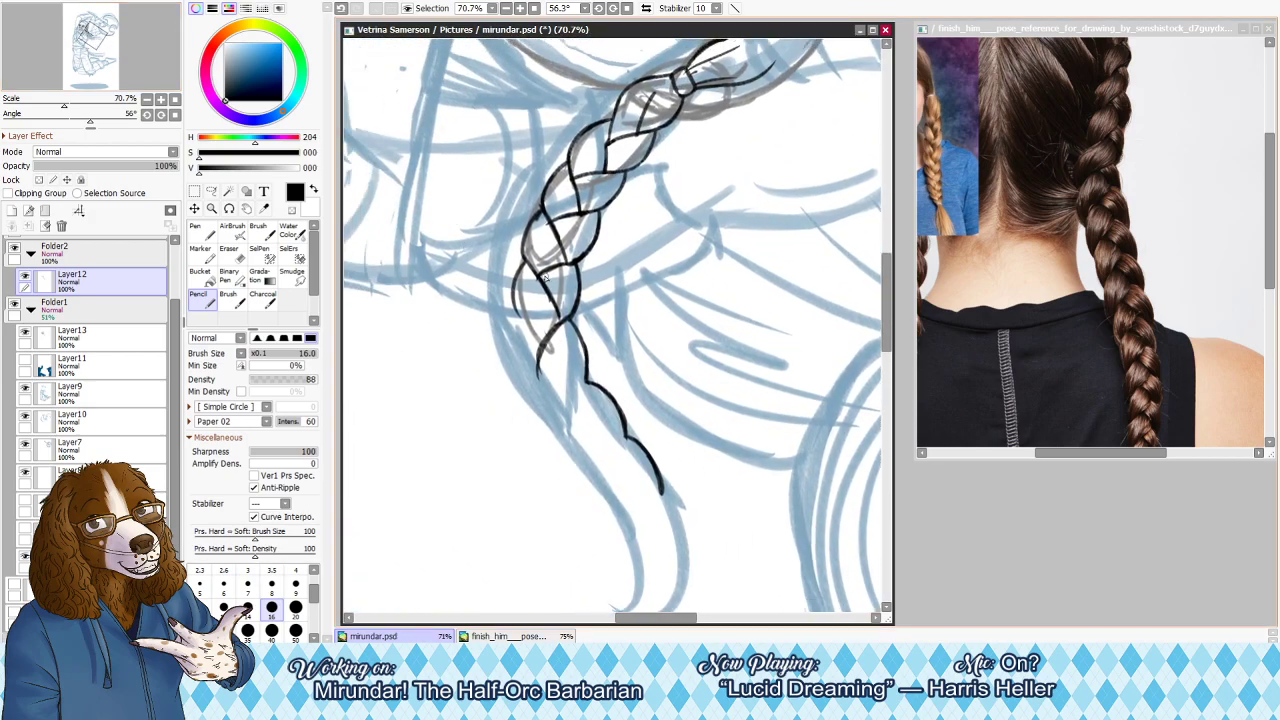
pyautogui.press('e')
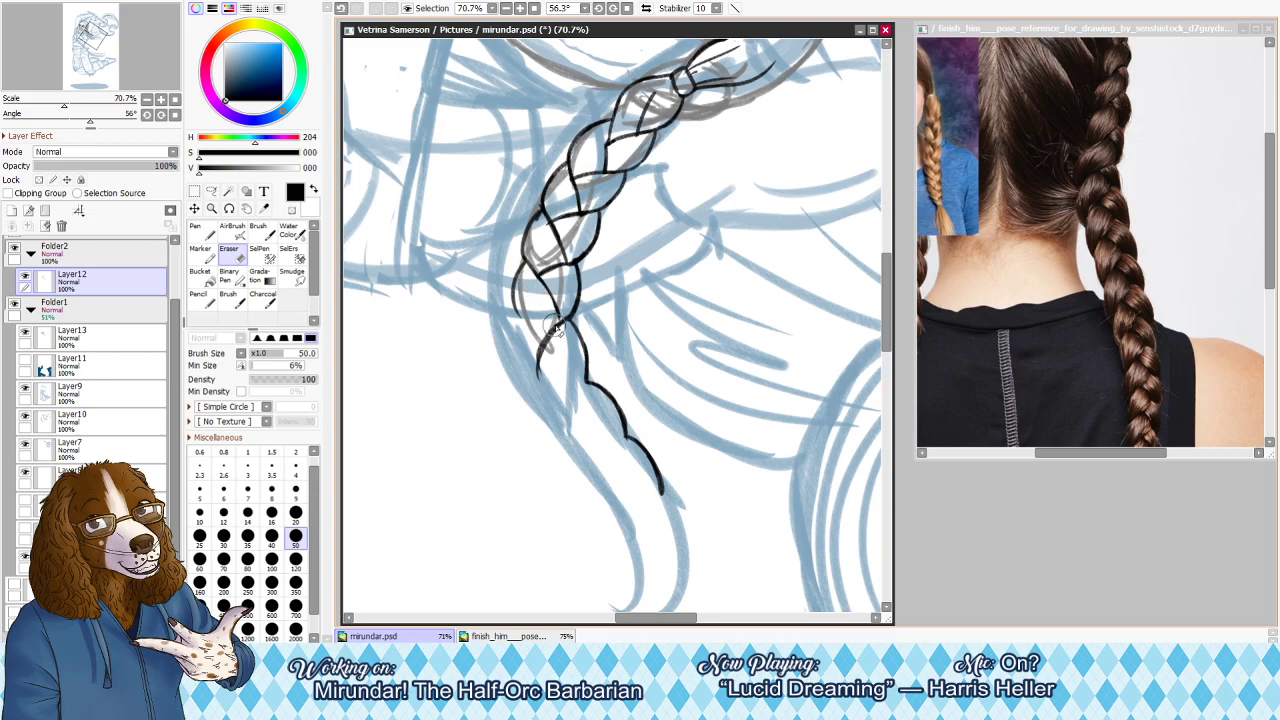
pyautogui.press('n')
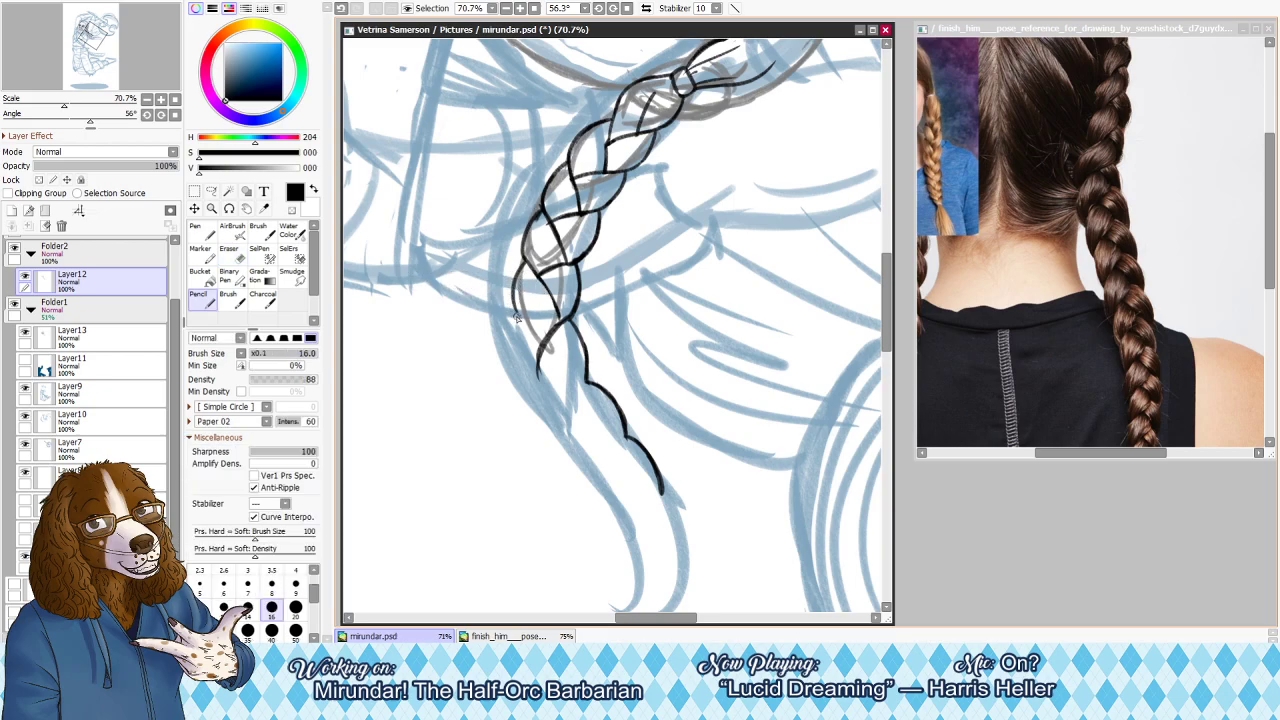
pyautogui.press('e')
pyautogui.press(']')
pyautogui.press(']')
pyautogui.moveTo(559, 335); pyautogui.dragTo(531, 400)
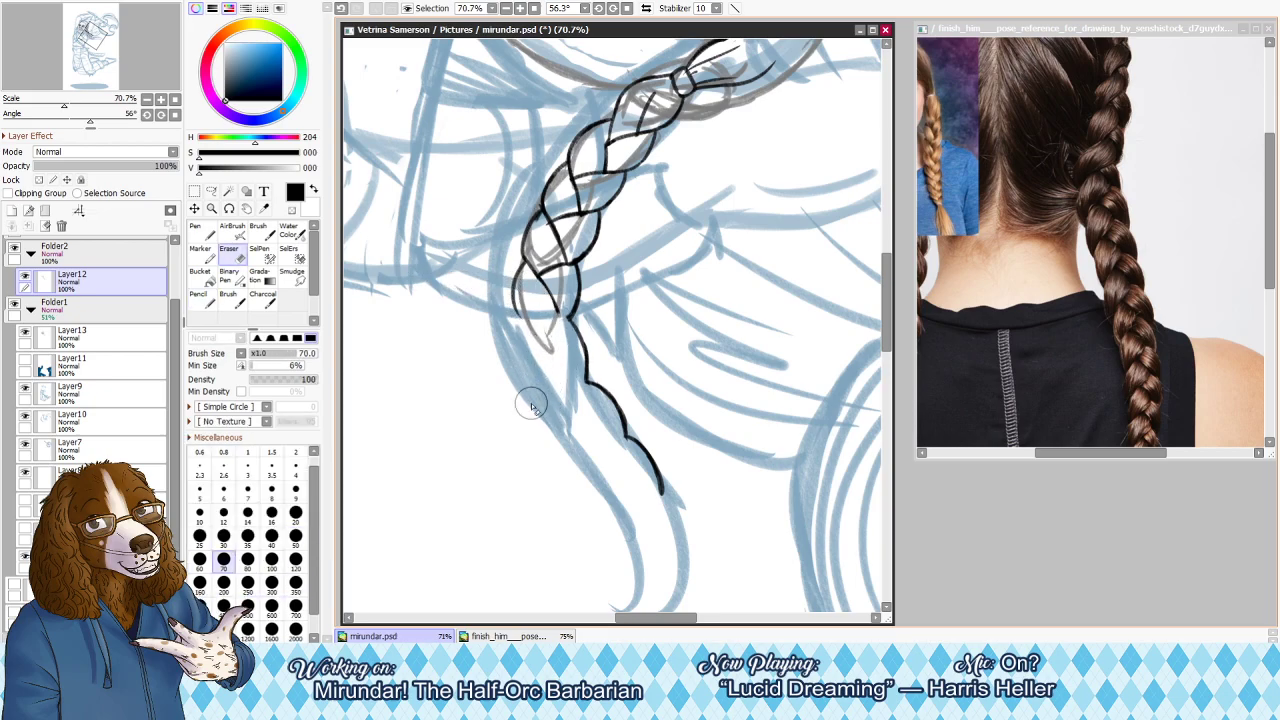
# Ink a fuller neck-side lobe edge below the last crossing strand, with a line angling inward from its bottom
pyautogui.press('e')
pyautogui.moveTo(514, 293); pyautogui.dragTo(538, 342)
pyautogui.press('n')
pyautogui.moveTo(522, 265); pyautogui.dragTo(516, 314)
pyautogui.hotkey('ctrl', 'z')
pyautogui.hotkey('ctrl', 'z')
pyautogui.moveTo(522, 264); pyautogui.dragTo(512, 306)
pyautogui.press('e')
pyautogui.press('n')
pyautogui.moveTo(523, 262)
pyautogui.mouseDown()
pyautogui.moveTo(509, 292)
pyautogui.moveTo(517, 315)
pyautogui.mouseUp()
pyautogui.hotkey('ctrl', 'z')
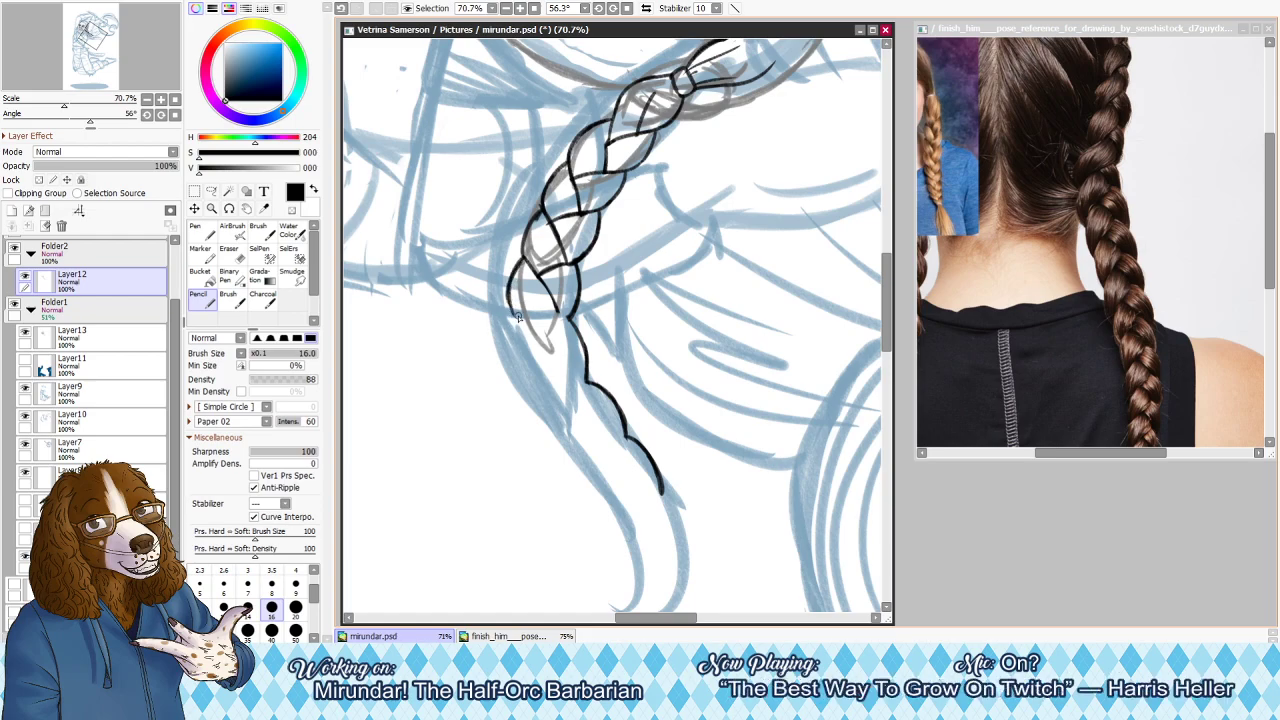
pyautogui.hotkey('ctrl', 'z')
pyautogui.moveTo(513, 314); pyautogui.dragTo(549, 341)
pyautogui.press('e')
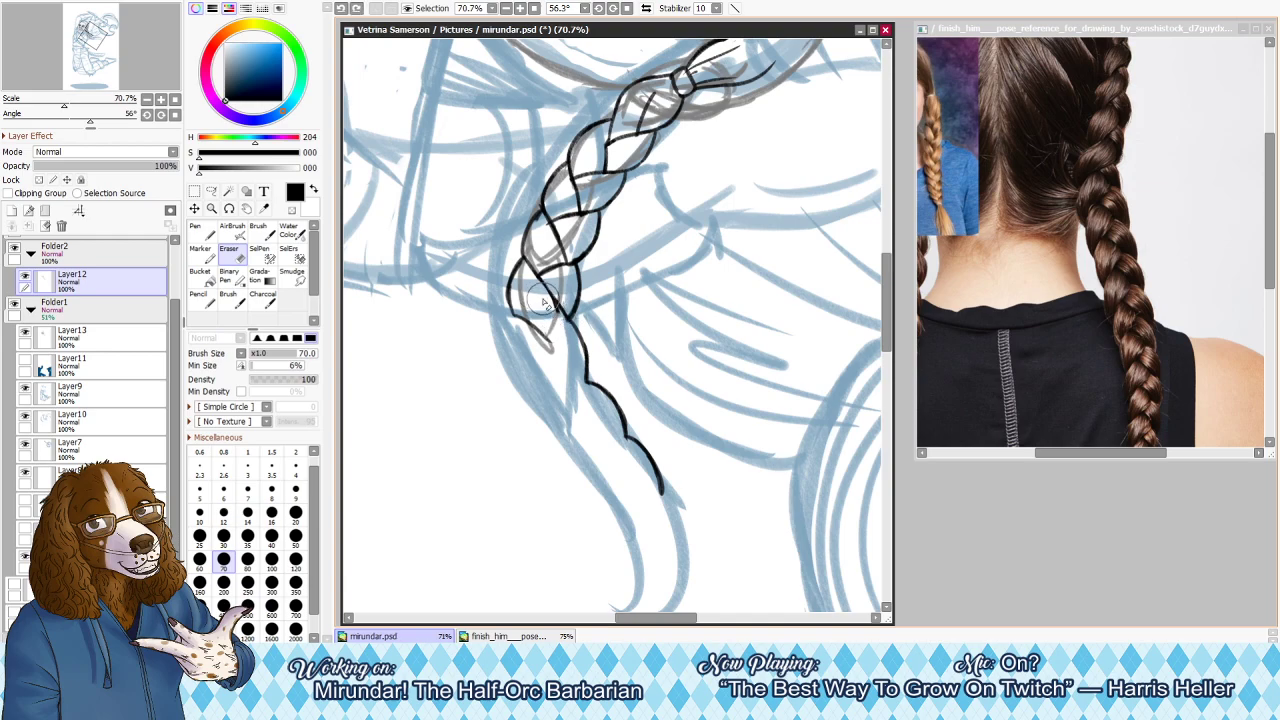
# Try closing the lobe to a point with a diagonal inner strand and two short lines meeting below the notch
pyautogui.moveTo(527, 318); pyautogui.dragTo(516, 306)
pyautogui.press('h')
pyautogui.press('h')
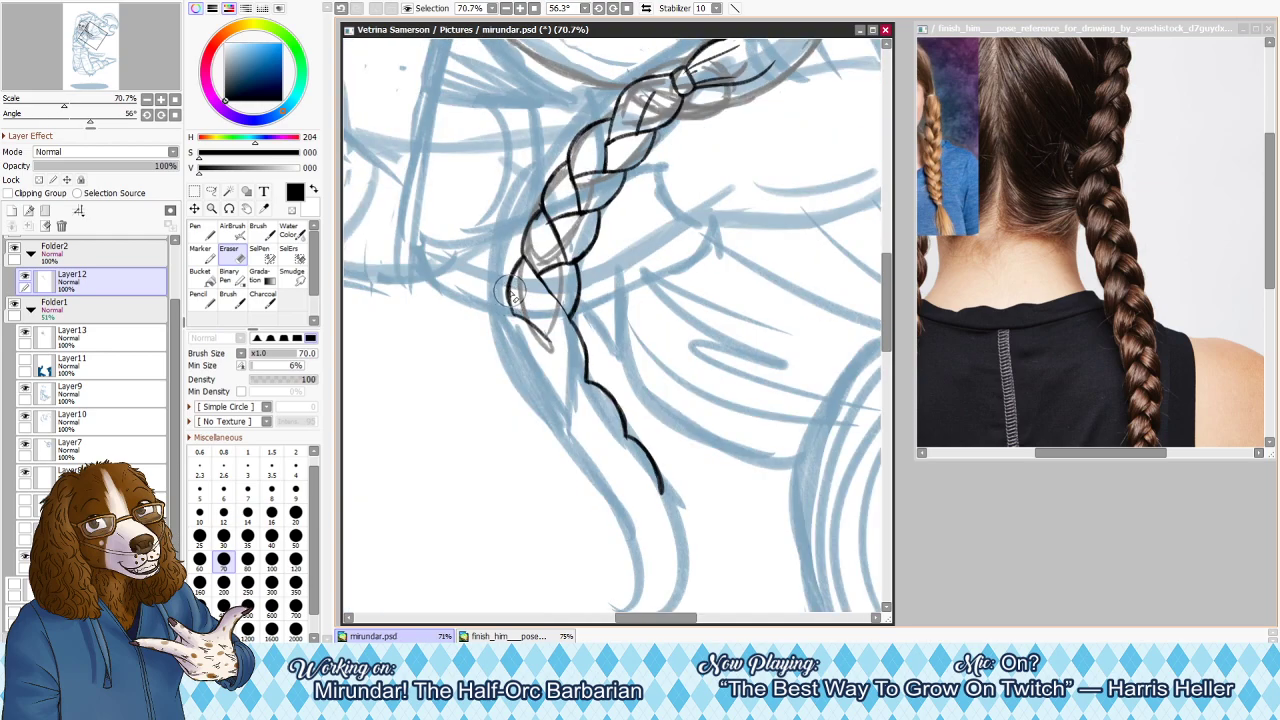
pyautogui.press('n')
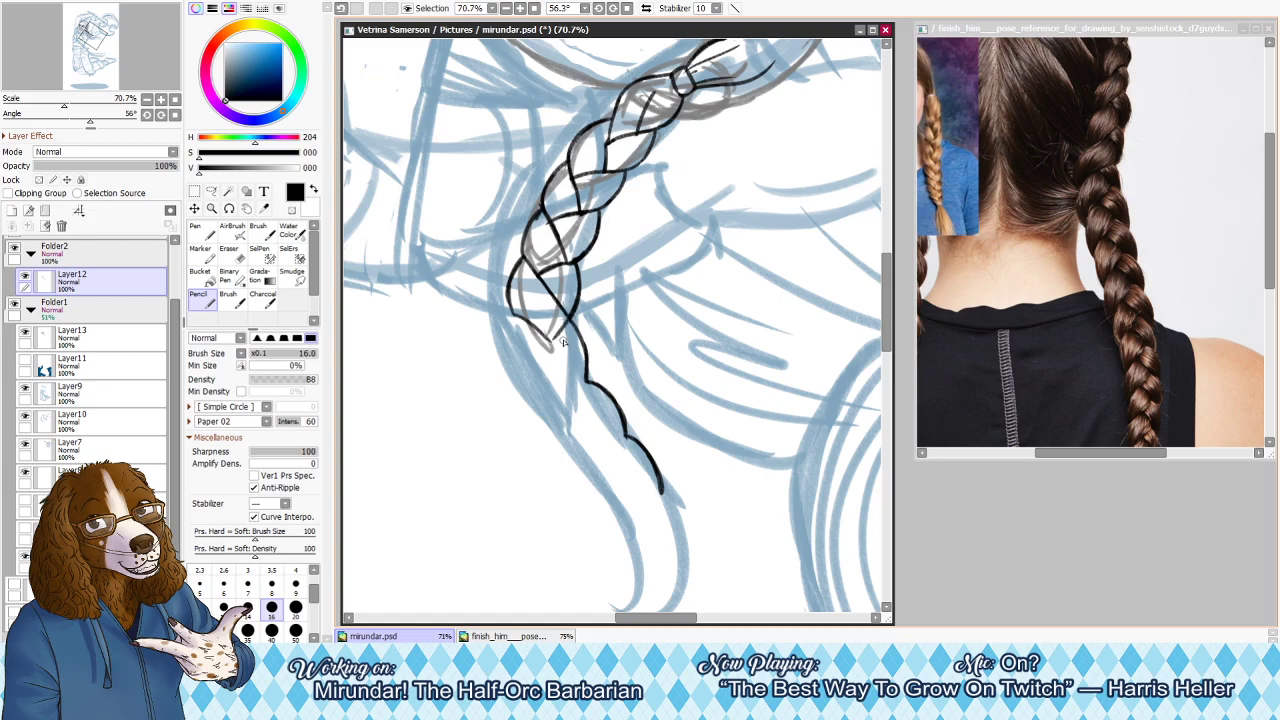
pyautogui.moveTo(573, 315); pyautogui.dragTo(545, 341)
pyautogui.press('e')
pyautogui.press('[')
pyautogui.press('[')
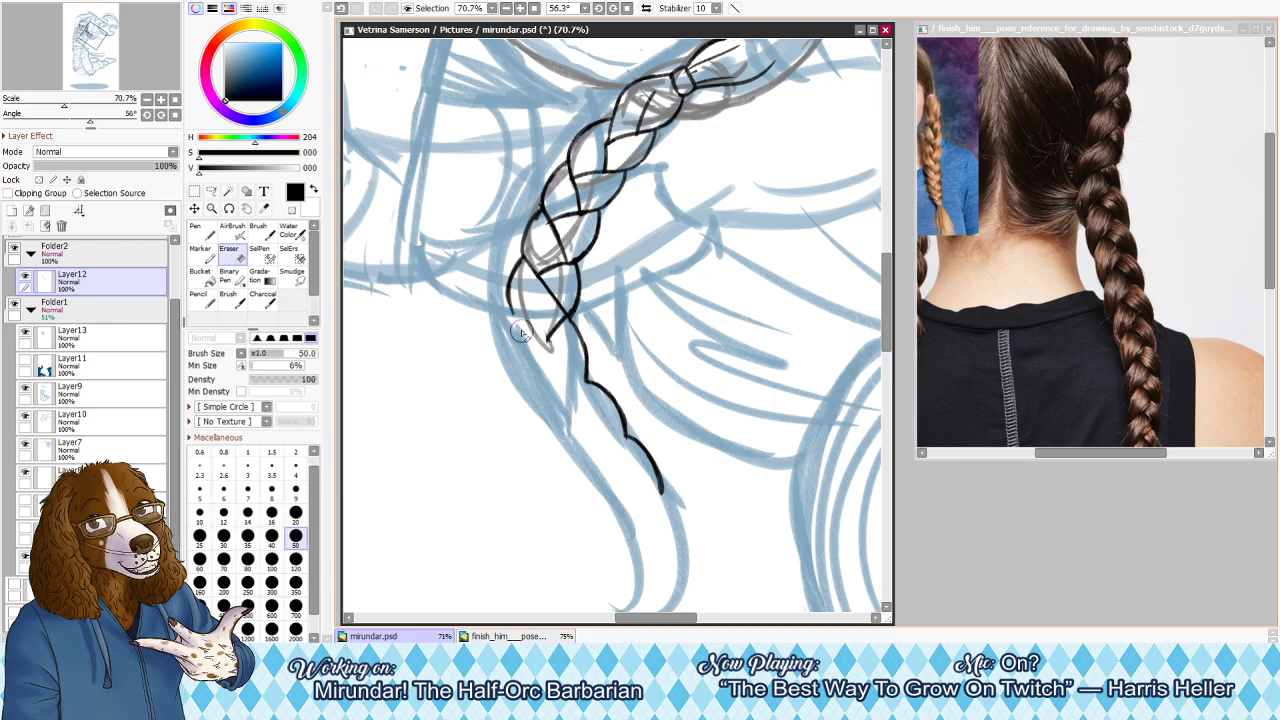
pyautogui.press('n')
pyautogui.hotkey('ctrl', 'z')
pyautogui.moveTo(511, 312); pyautogui.dragTo(546, 342)
pyautogui.press('e')
pyautogui.press('e')
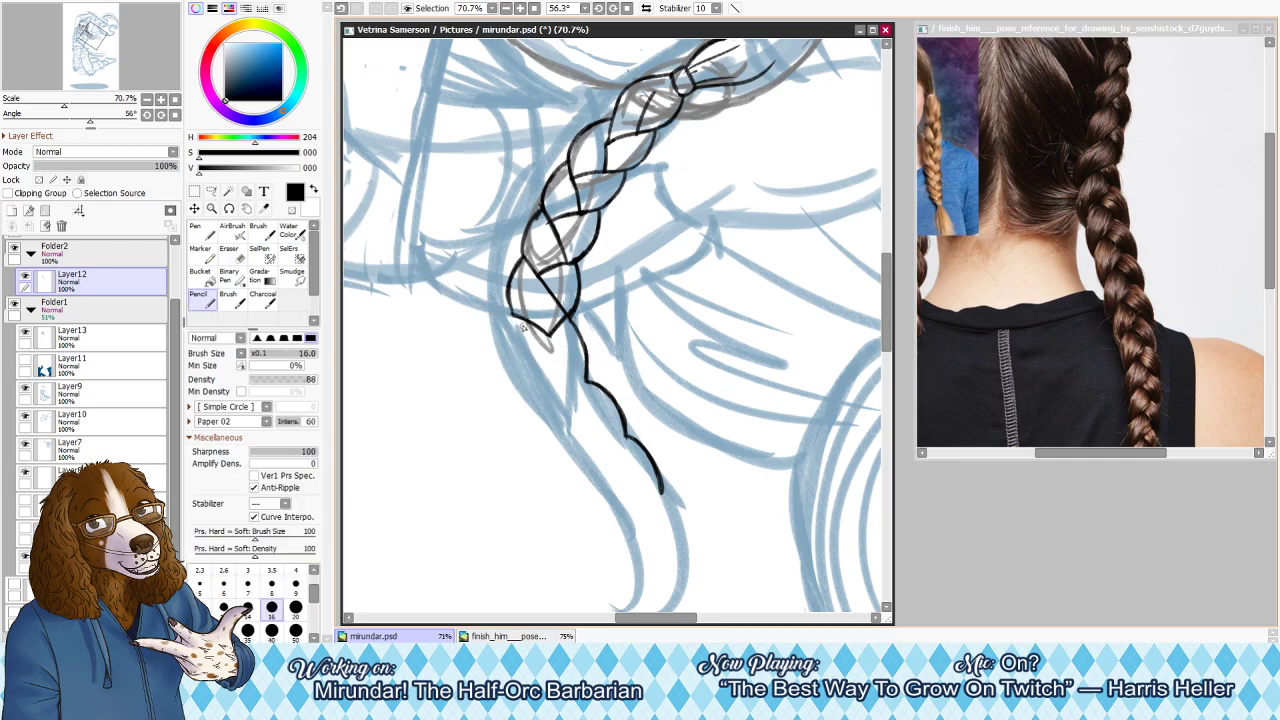
# Ink the following neck-side lobe edge as one longer curve, and erase the inner diagonal and closing lines above it
pyautogui.moveTo(511, 318); pyautogui.dragTo(541, 382)
pyautogui.hotkey('ctrl', 'z')
pyautogui.moveTo(510, 342); pyautogui.dragTo(544, 377)
pyautogui.hotkey('ctrl', 'z')
pyautogui.moveTo(549, 336); pyautogui.dragTo(583, 369)
pyautogui.hotkey('ctrl', 'z')
pyautogui.press('e')
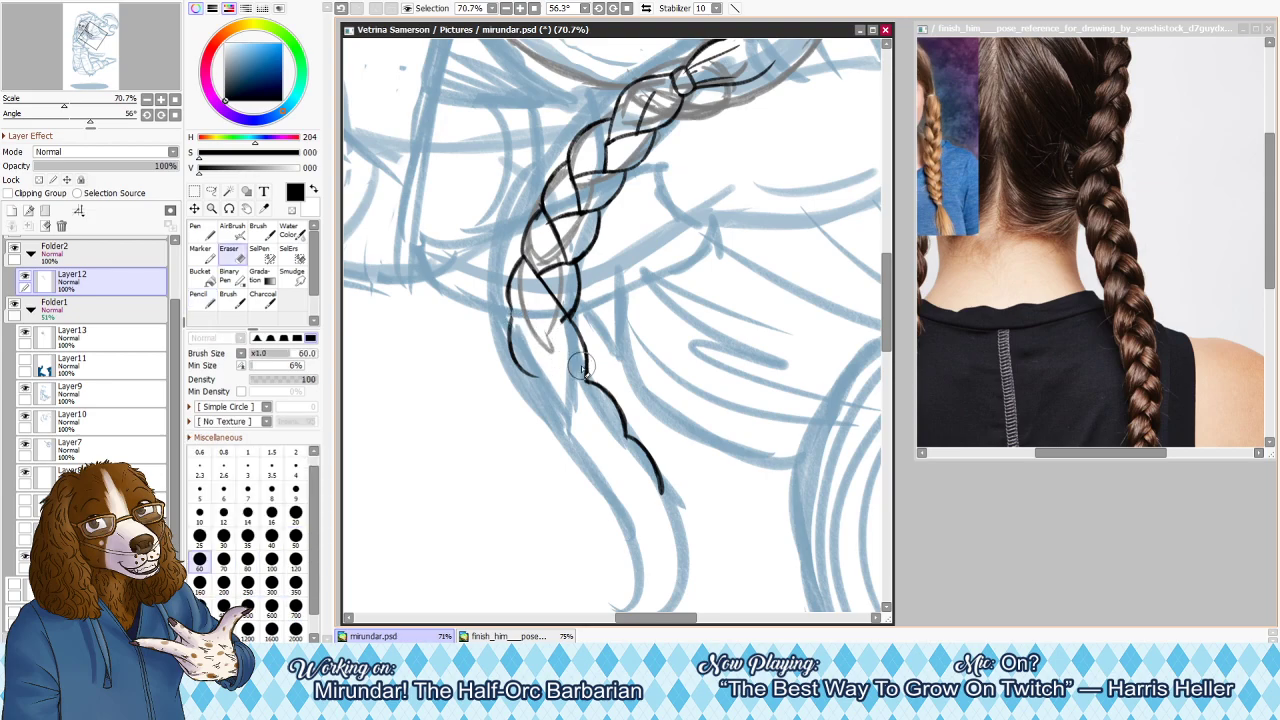
pyautogui.moveTo(547, 283)
pyautogui.mouseDown()
pyautogui.moveTo(549, 345)
pyautogui.moveTo(565, 293)
pyautogui.moveTo(552, 352)
pyautogui.moveTo(565, 302)
pyautogui.moveTo(533, 293)
pyautogui.mouseUp()
pyautogui.hotkey('ctrl', 'z')
pyautogui.press('n')
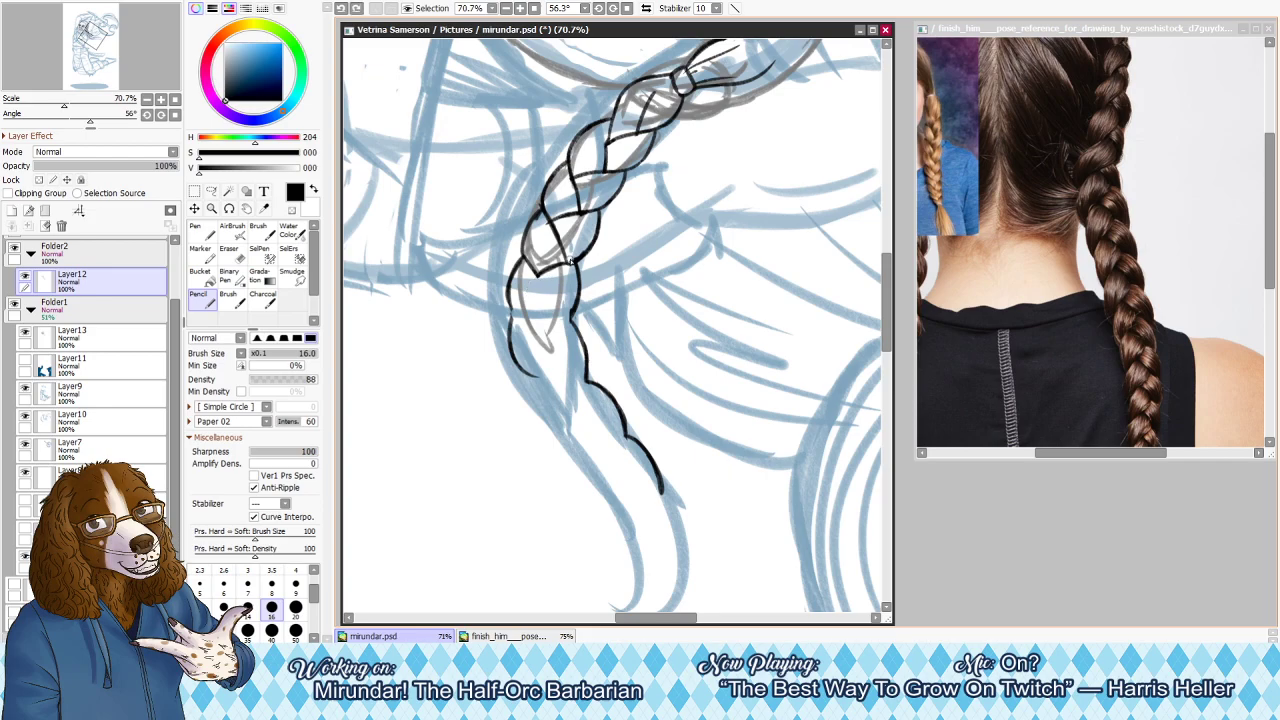
# Try inking a diagonal strand from the inner notch to the neck-side lobe edge, trimming the lines around the notch
pyautogui.hotkey('ctrl', 'z')
pyautogui.moveTo(538, 276)
pyautogui.mouseDown()
pyautogui.moveTo(525, 294)
pyautogui.moveTo(572, 320)
pyautogui.mouseUp()
pyautogui.hotkey('ctrl', 'z')
pyautogui.moveTo(540, 277); pyautogui.dragTo(566, 316)
pyautogui.hotkey('ctrl', 'z')
pyautogui.press('e')
pyautogui.press('[')
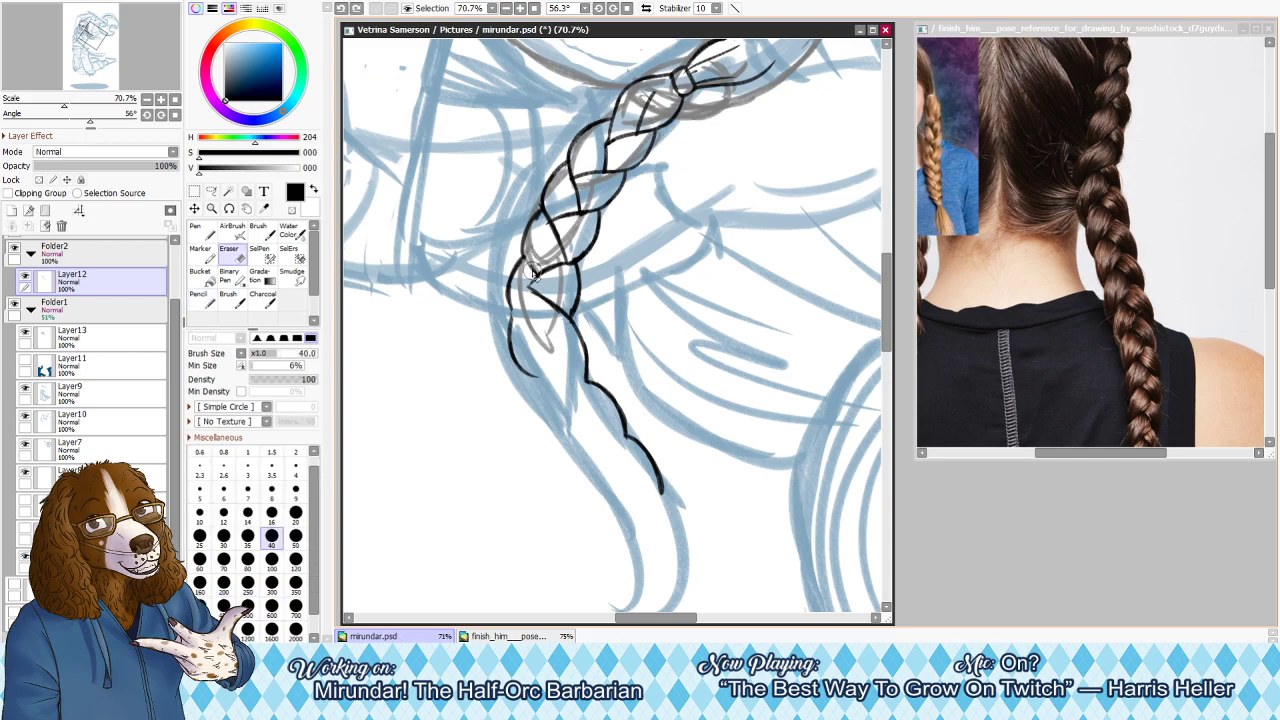
pyautogui.moveTo(529, 262); pyautogui.dragTo(535, 269)
pyautogui.press('n')
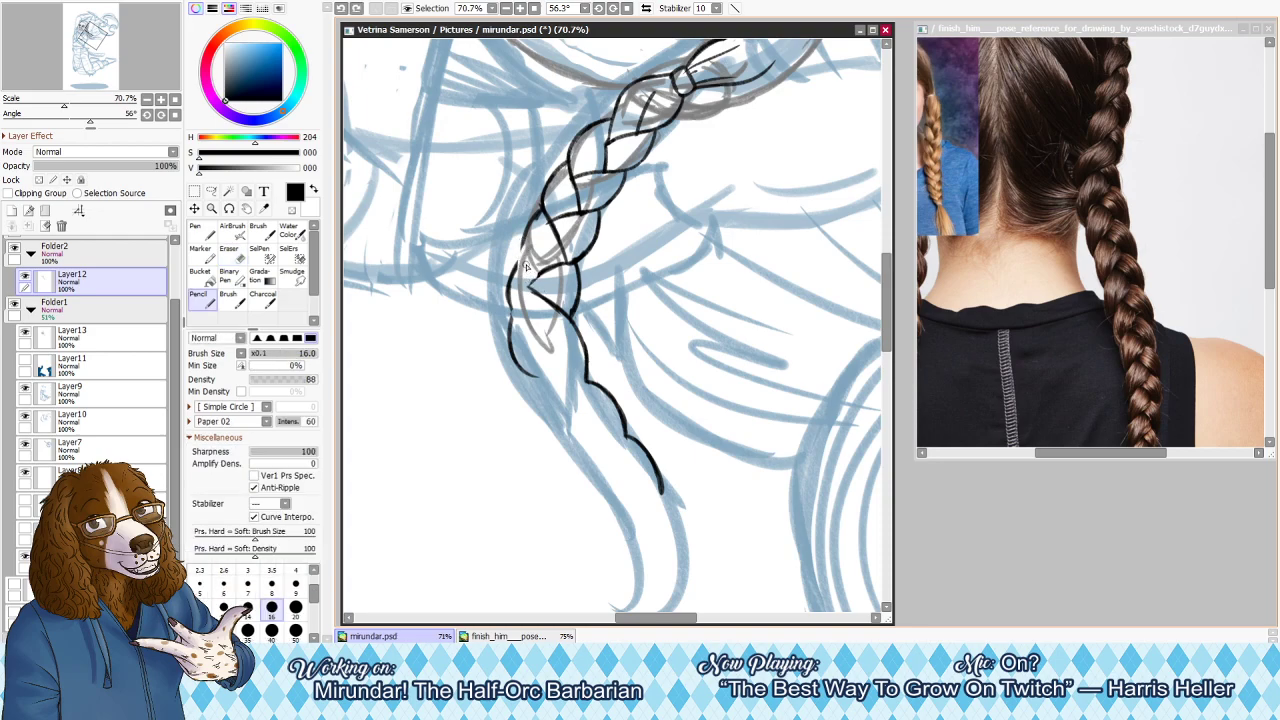
# Erase the diagonal strand and the long wavy neck-side edge running below the last crossing strand
pyautogui.press('e')
pyautogui.press(']')
pyautogui.moveTo(528, 287)
pyautogui.mouseDown()
pyautogui.moveTo(568, 320)
pyautogui.moveTo(556, 300)
pyautogui.moveTo(619, 403)
pyautogui.mouseUp()
pyautogui.press('n')
pyautogui.hotkey('ctrl', 'z')
pyautogui.press('e')
pyautogui.hotkey('ctrl', 'z')
pyautogui.hotkey('ctrl', 'z')
pyautogui.press(']')
pyautogui.press(']')
pyautogui.moveTo(572, 334)
pyautogui.mouseDown()
pyautogui.moveTo(638, 463)
pyautogui.moveTo(613, 408)
pyautogui.moveTo(699, 513)
pyautogui.mouseUp()
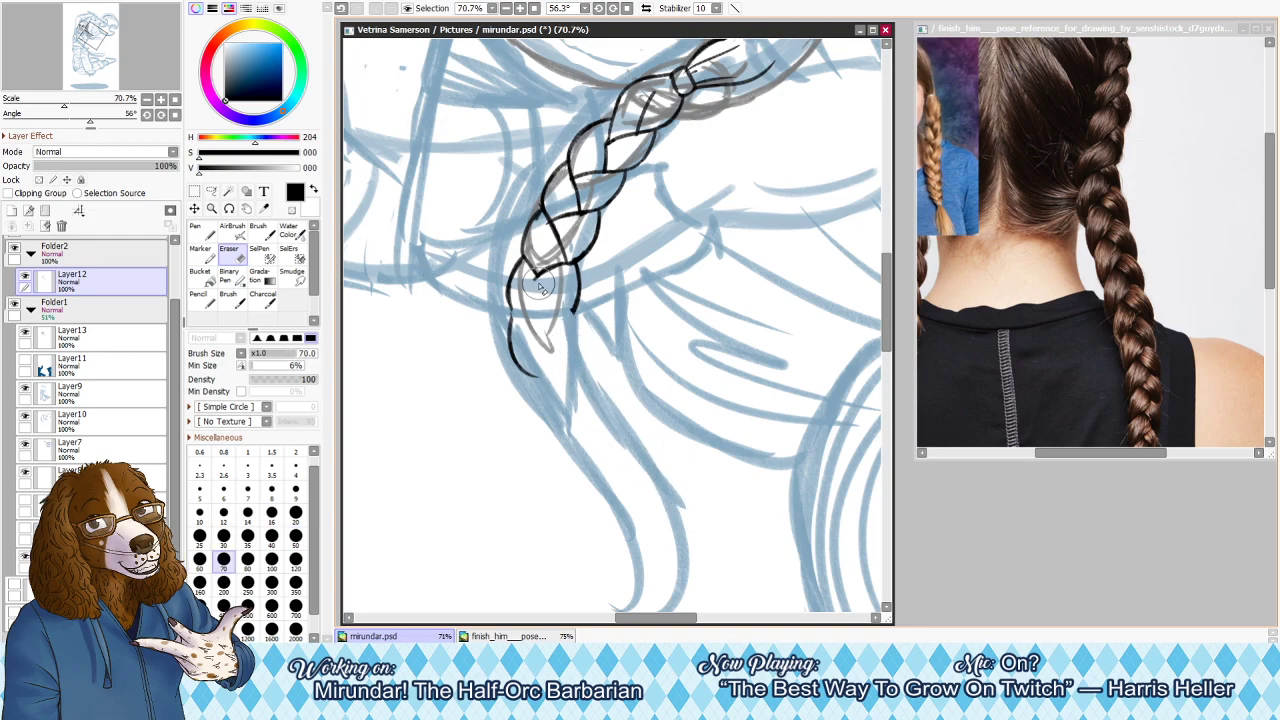
# Rework the outer end of the last crossing strand with the Pencil at size 20, checking it in the mirrored view
pyautogui.press('n')
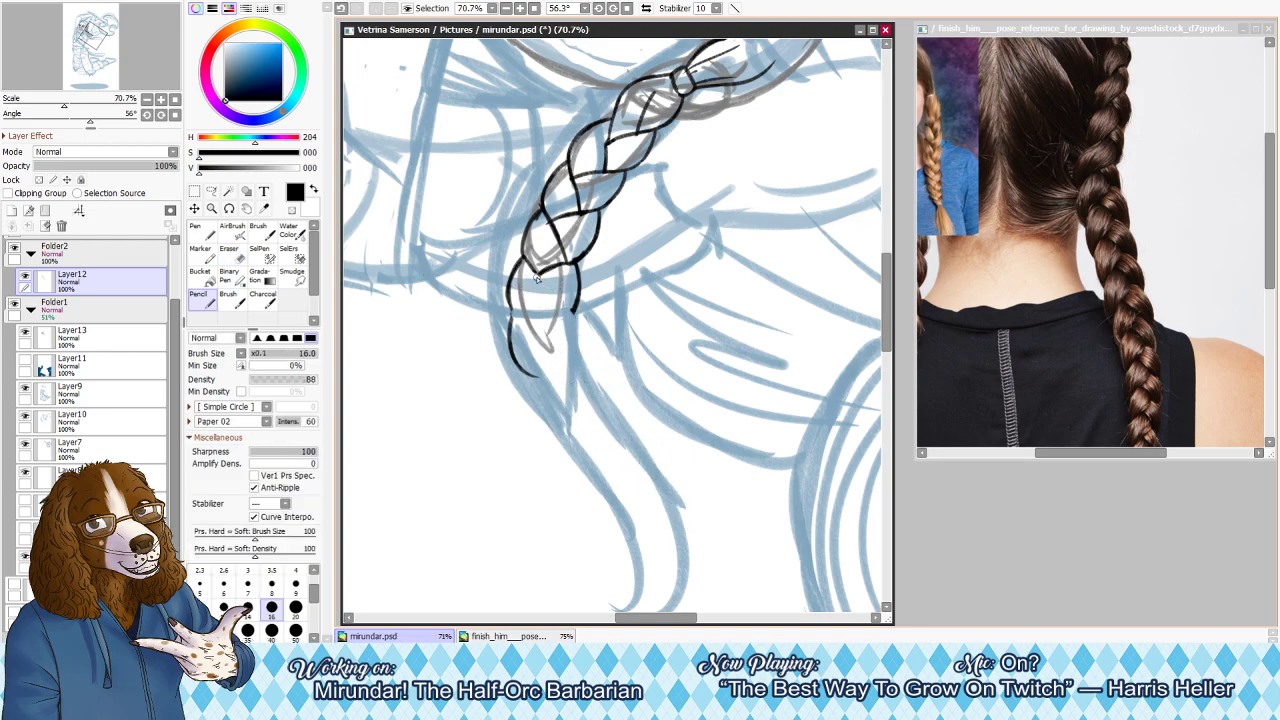
pyautogui.moveTo(523, 263); pyautogui.dragTo(543, 276)
pyautogui.press('e')
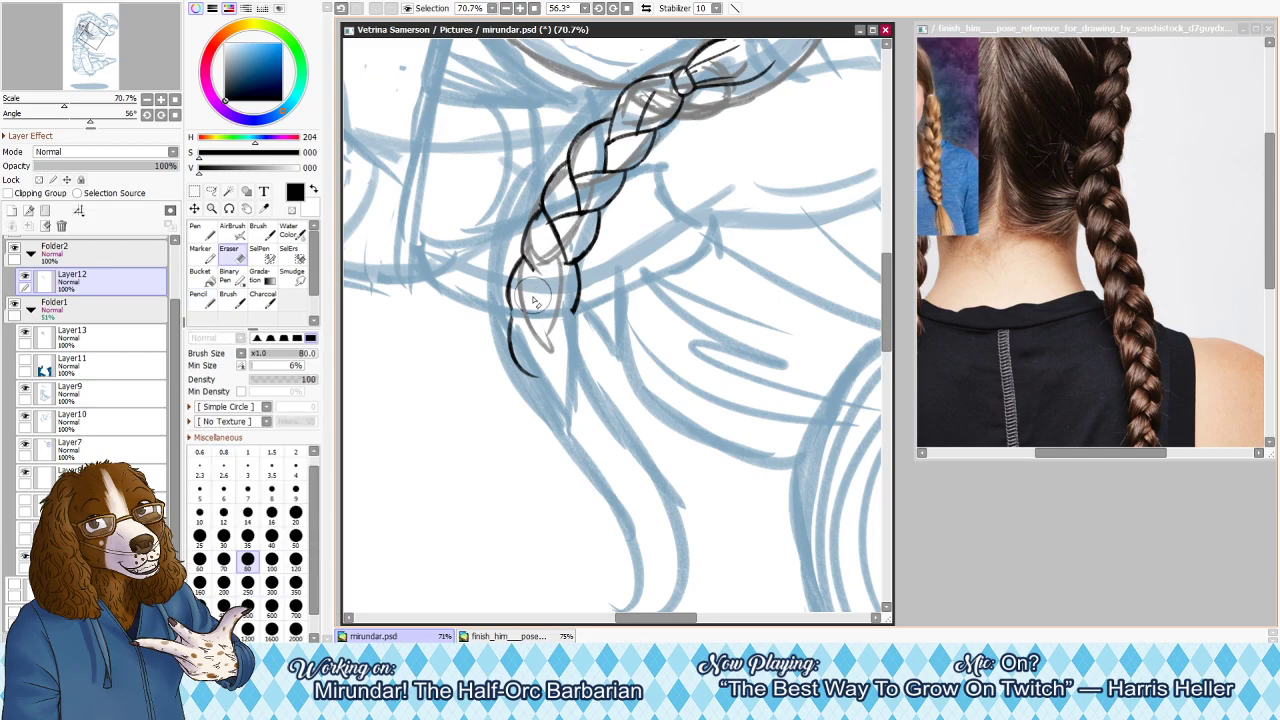
pyautogui.press('h')
pyautogui.press('n')
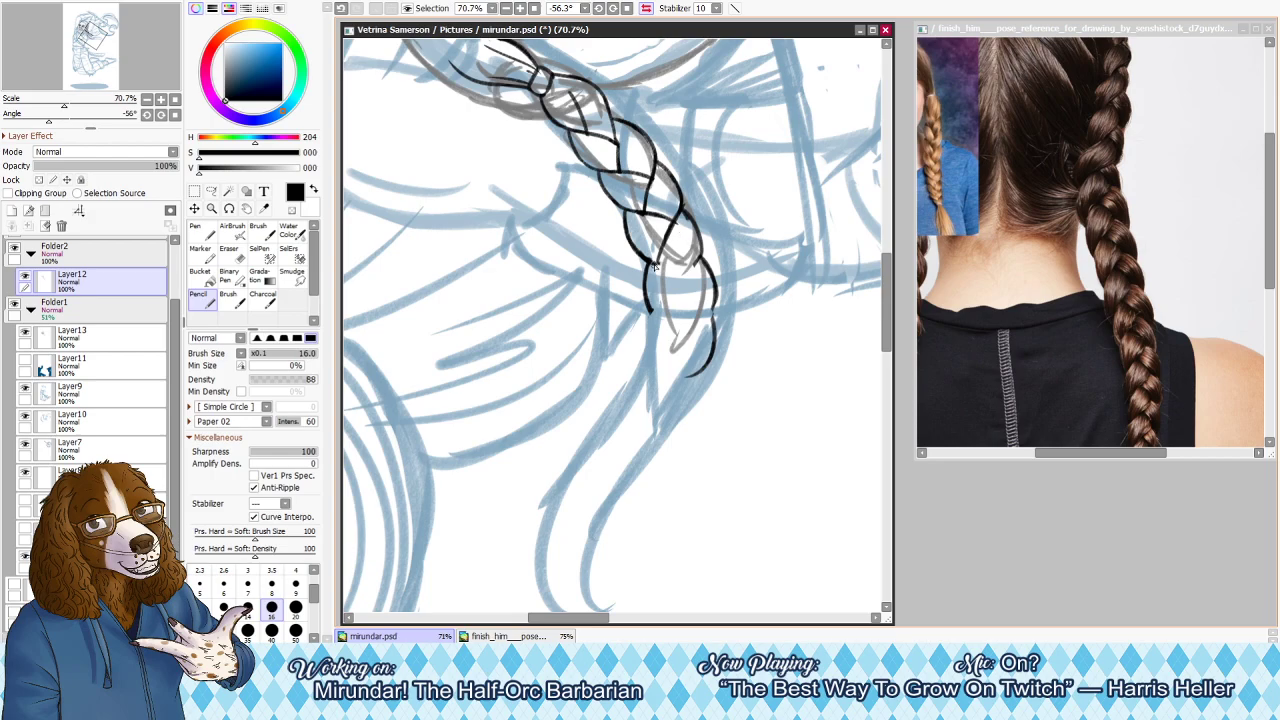
pyautogui.press(']')
pyautogui.moveTo(657, 263)
pyautogui.mouseDown()
pyautogui.moveTo(700, 278)
pyautogui.moveTo(708, 253)
pyautogui.moveTo(689, 277)
pyautogui.mouseUp()
pyautogui.hotkey('ctrl', 'z')
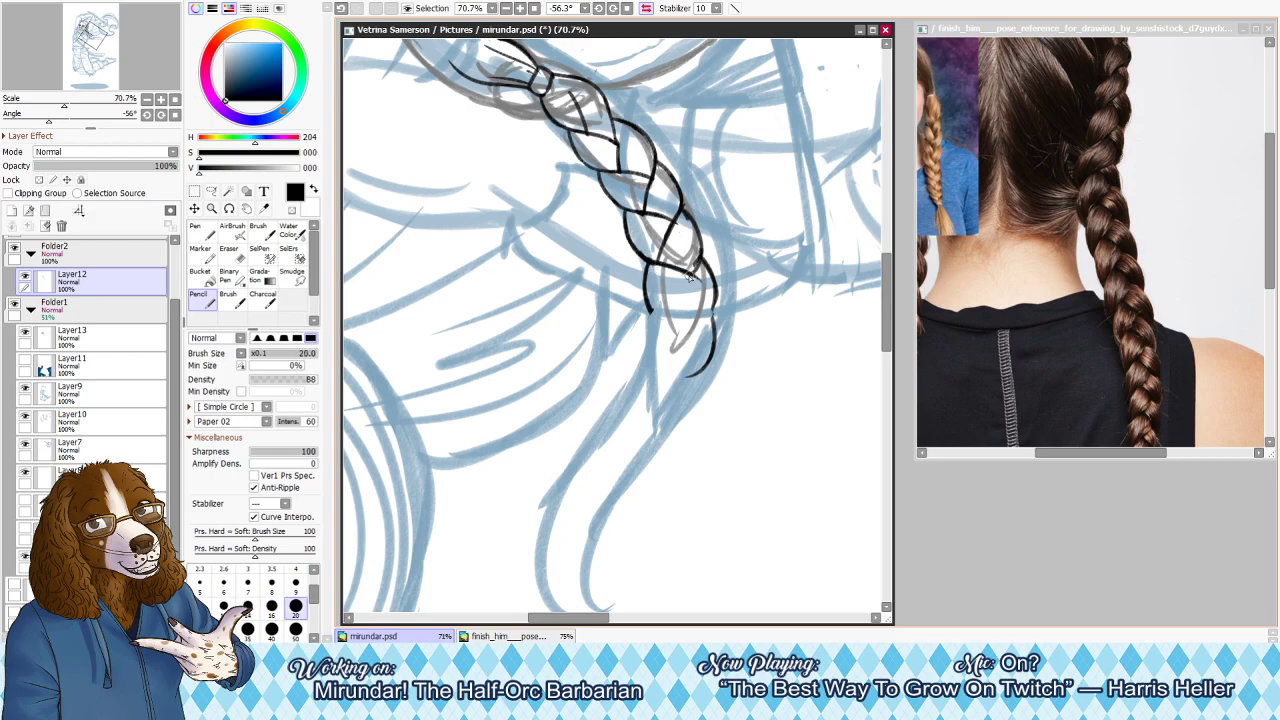
pyautogui.press('e')
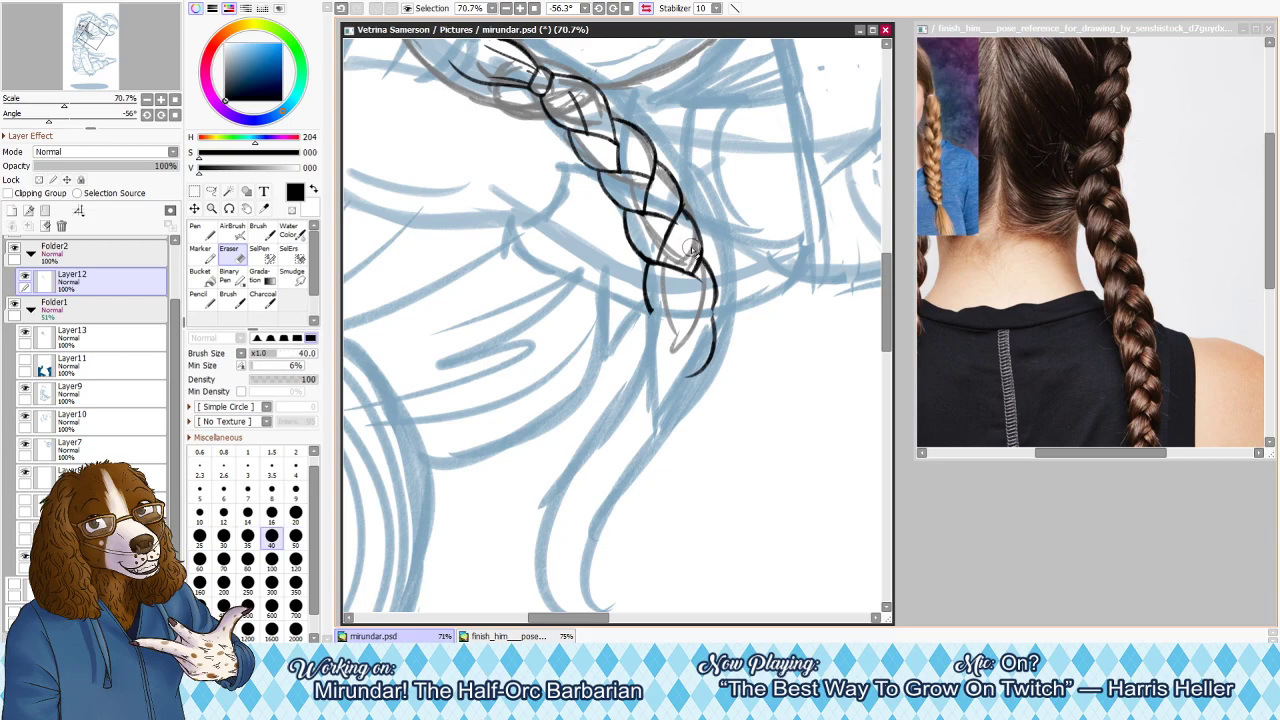
pyautogui.press('h')
pyautogui.press('n')
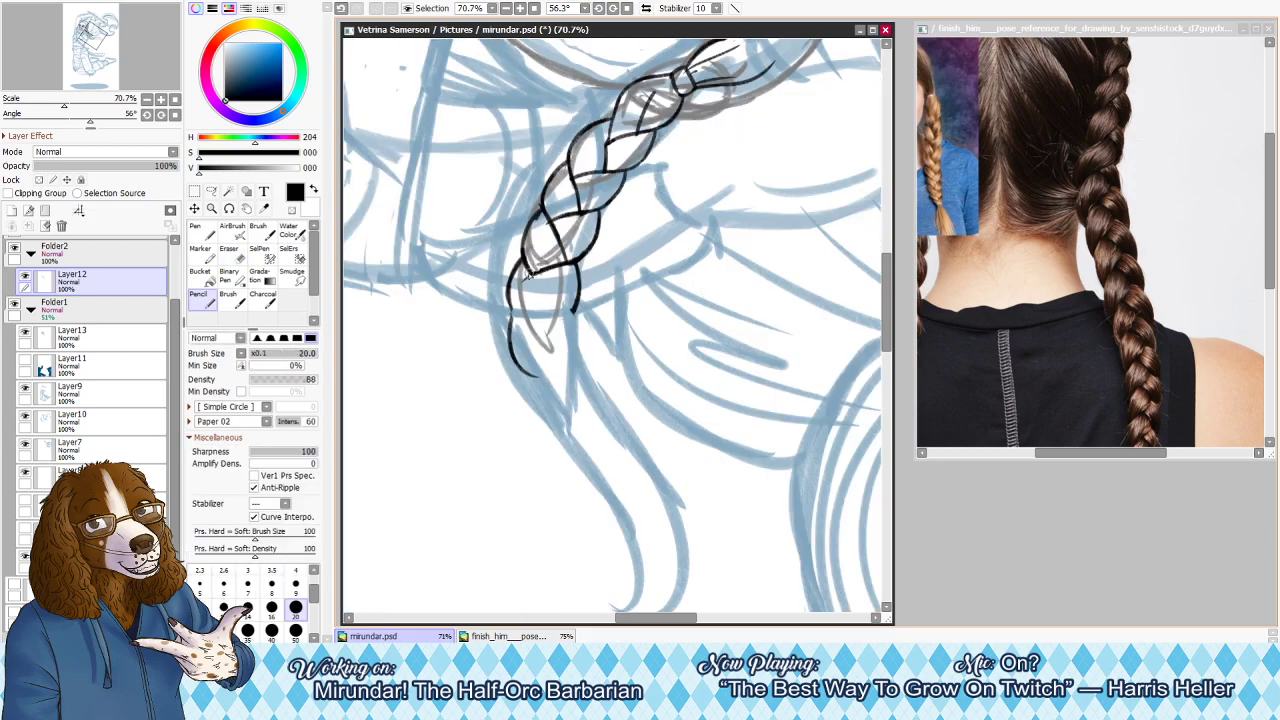
pyautogui.press('e')
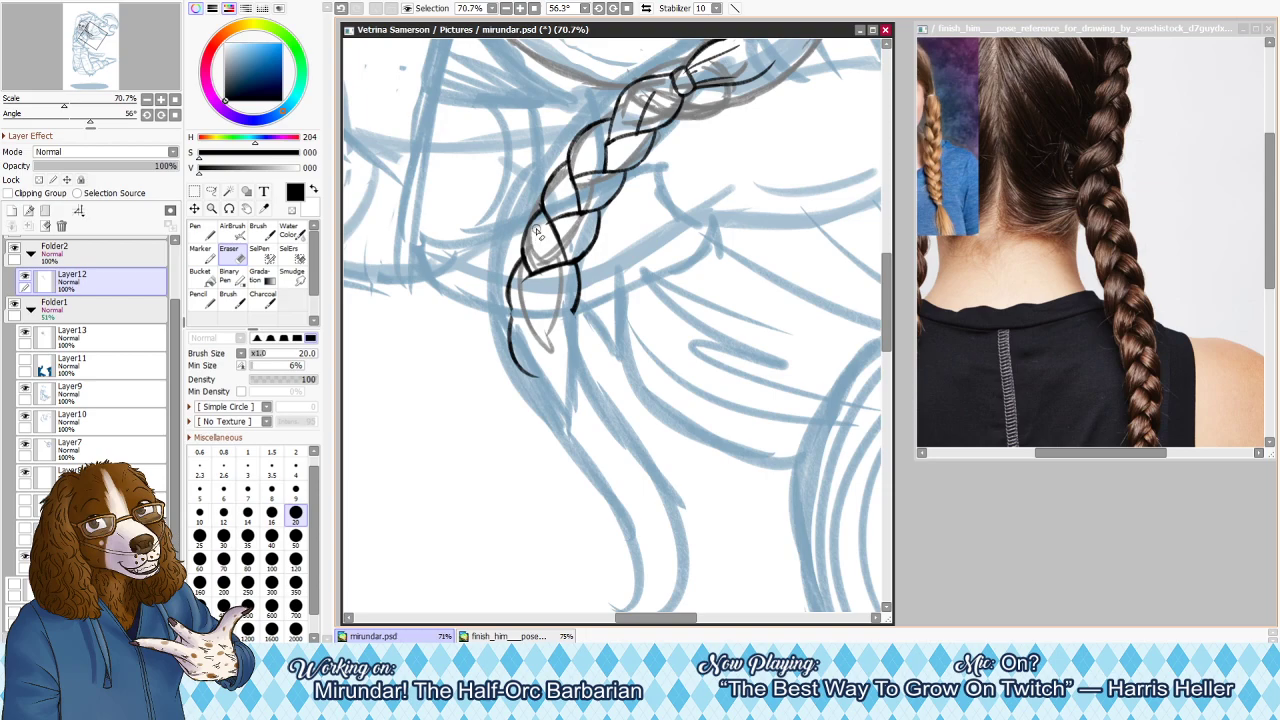
# Ink an inner diagonal running down from the crossing strand to divide the lowest braid section
pyautogui.press('n')
pyautogui.press('e')
pyautogui.press('n')
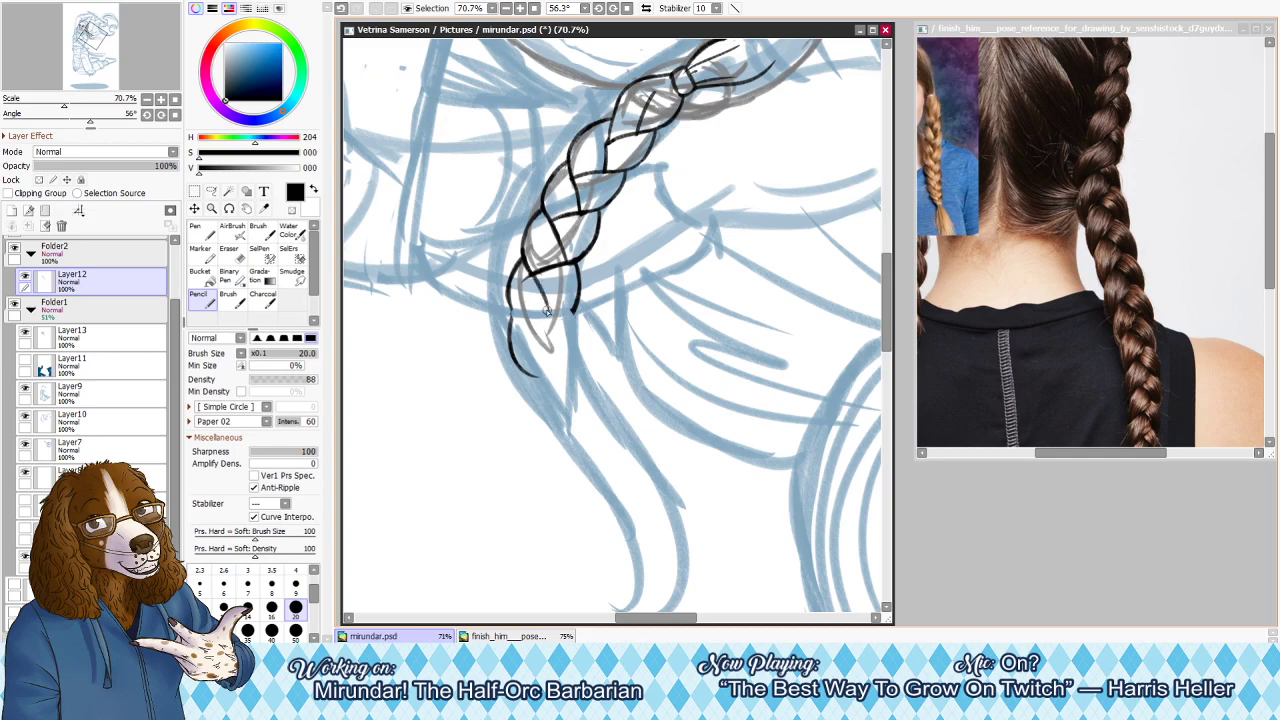
pyautogui.press('e')
pyautogui.press('[')
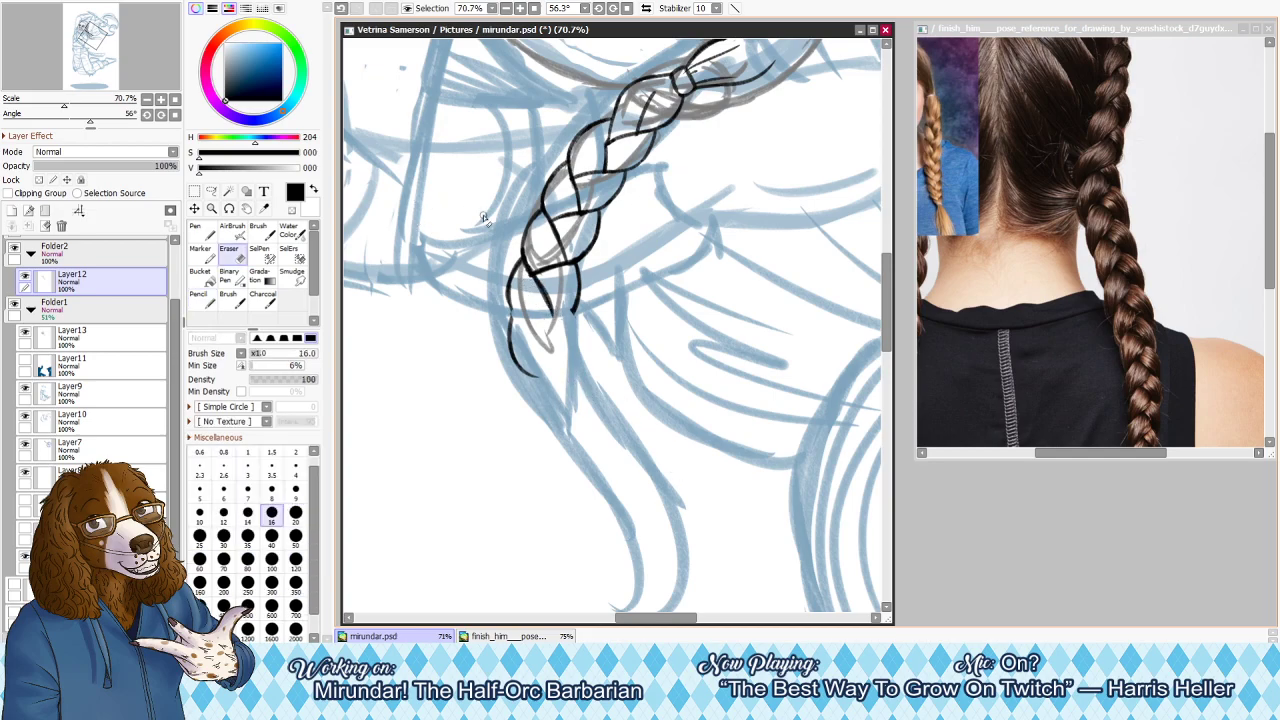
# Ink another crossing strand beneath the inner diagonal and extend the neck-side edge in a short curve below it
pyautogui.press('n')
pyautogui.moveTo(526, 326); pyautogui.dragTo(575, 309)
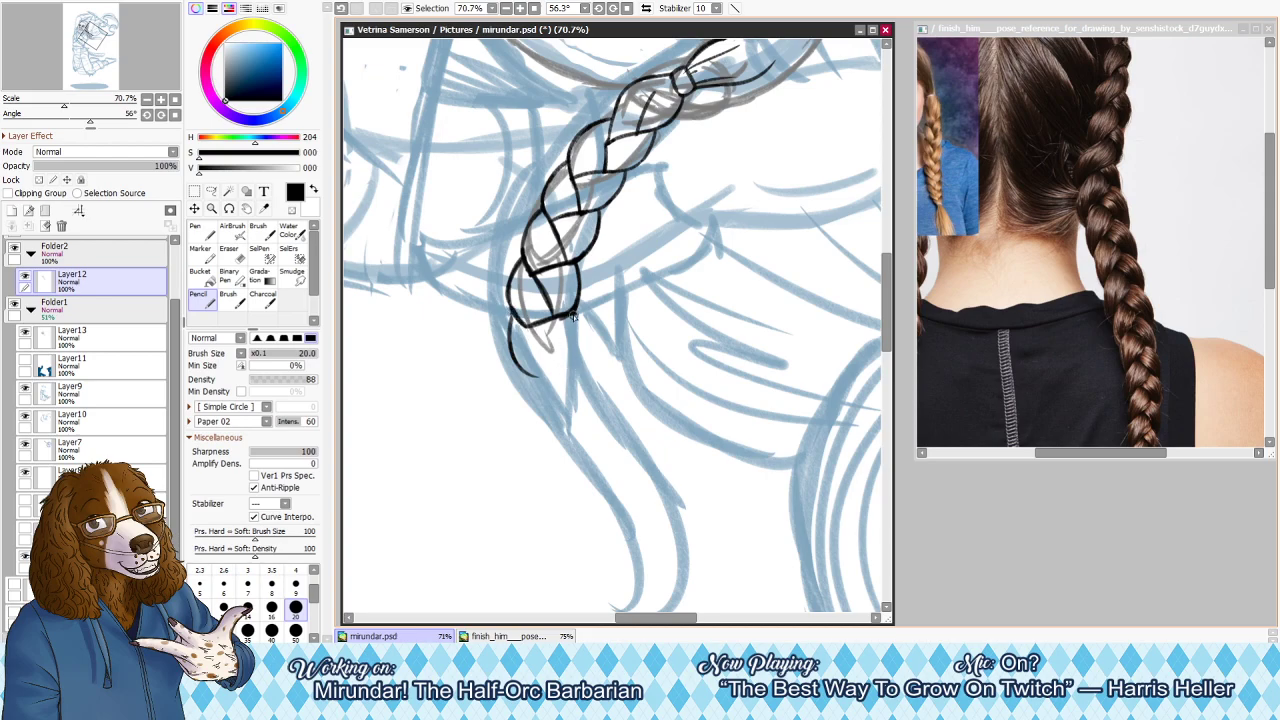
pyautogui.moveTo(575, 312); pyautogui.dragTo(591, 358)
pyautogui.press('e')
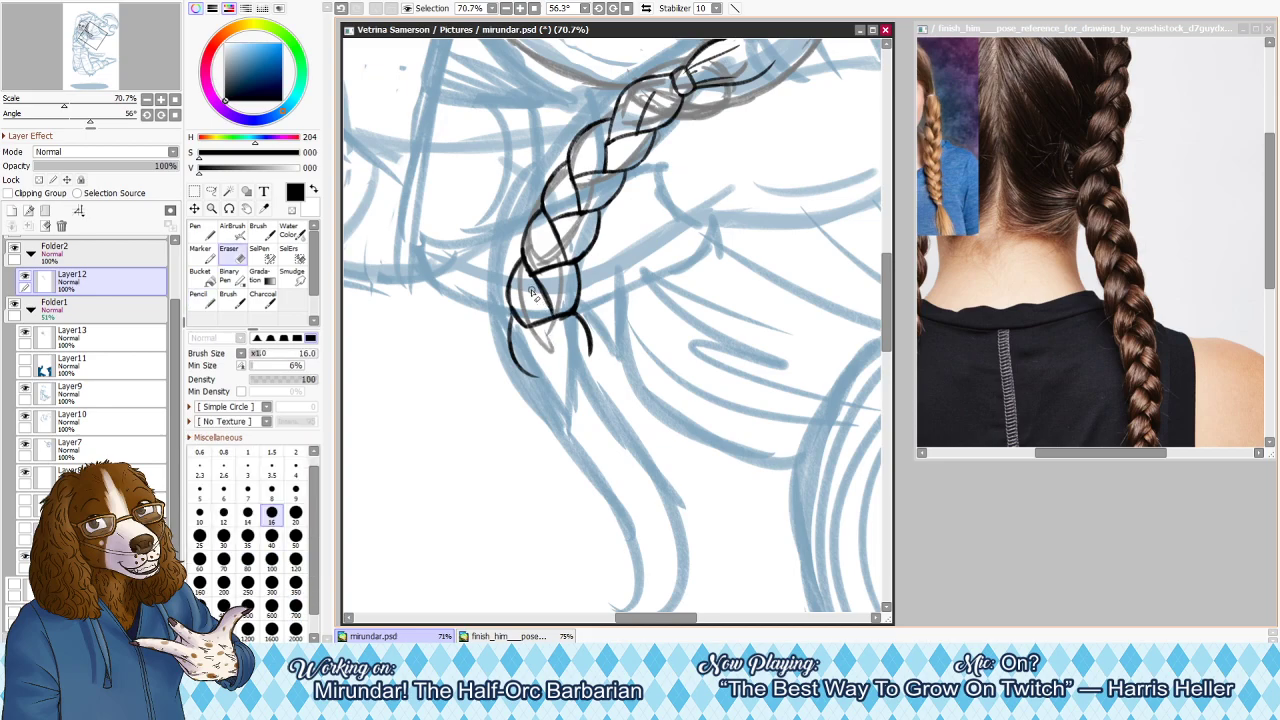
pyautogui.press('n')
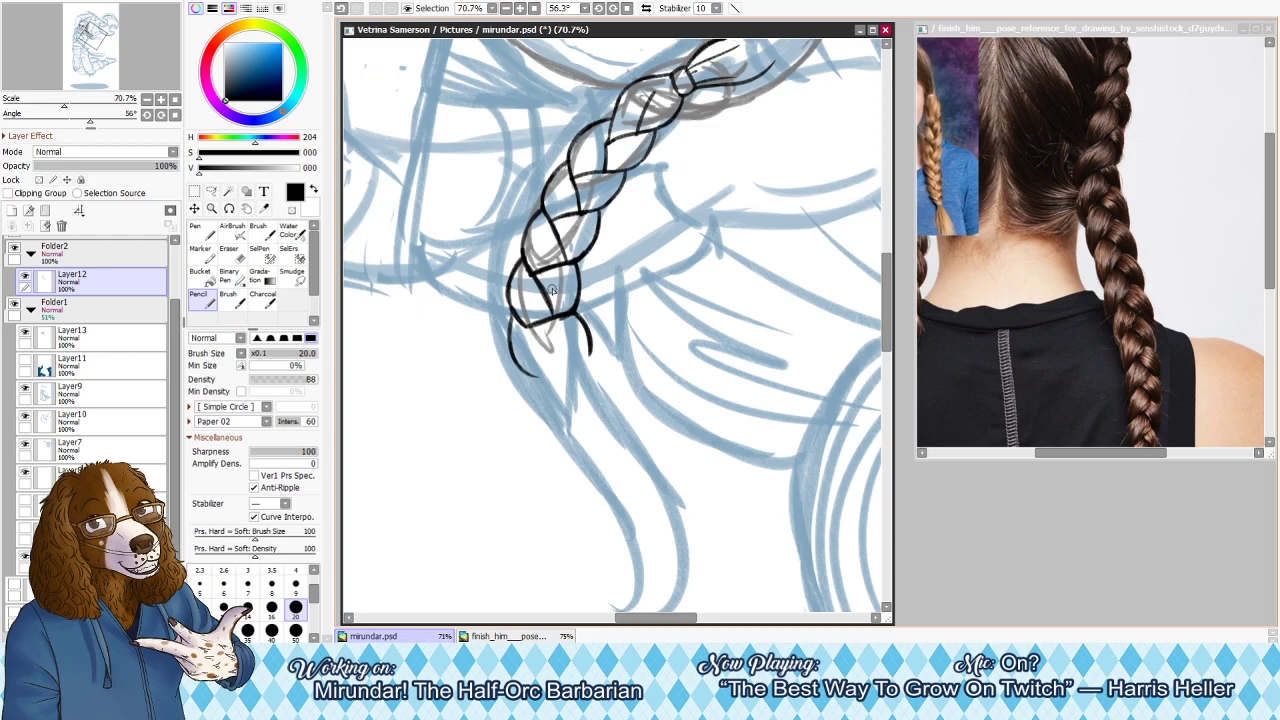
# Close the neck-side lobe with a curved lower edge, and replace the outer edge beside it with a shorter curve
pyautogui.moveTo(527, 329)
pyautogui.mouseDown()
pyautogui.moveTo(558, 364)
pyautogui.moveTo(573, 363)
pyautogui.moveTo(547, 354)
pyautogui.moveTo(587, 364)
pyautogui.mouseUp()
pyautogui.hotkey('ctrl', 'z')
pyautogui.hotkey('ctrl', 'z')
pyautogui.hotkey('ctrl', 'z')
pyautogui.press('e')
pyautogui.moveTo(521, 330); pyautogui.dragTo(553, 381)
pyautogui.press('n')
pyautogui.press('e')
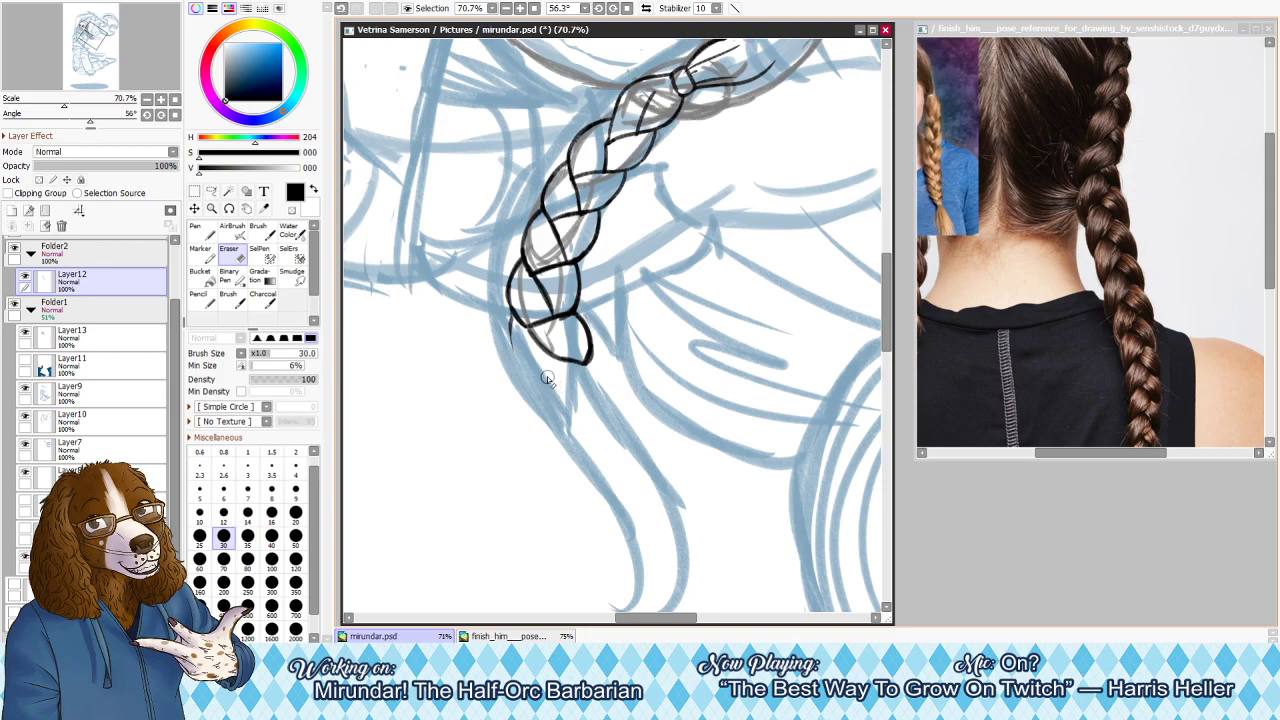
pyautogui.press('n')
pyautogui.moveTo(510, 319); pyautogui.dragTo(536, 366)
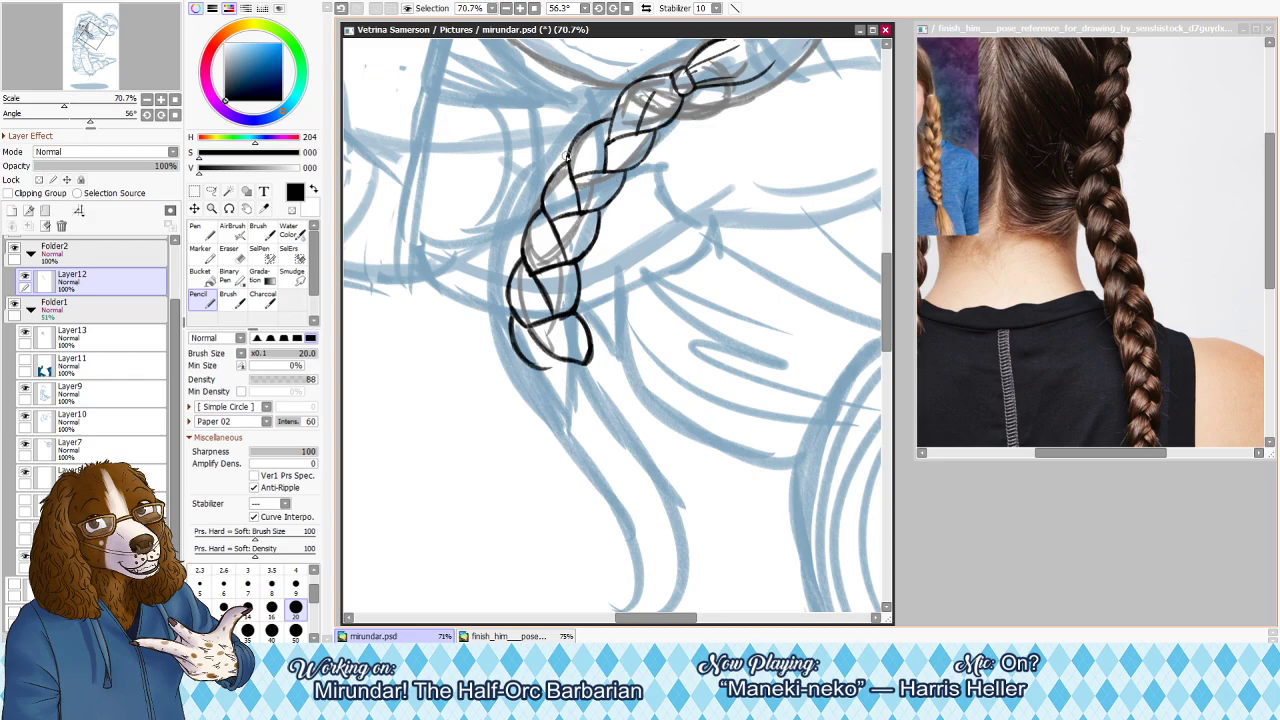
# Erase the rounded bottom of the last lobe and rework the lower edges so they meet in a point
pyautogui.press('h')
pyautogui.press('h')
pyautogui.press('e')
pyautogui.moveTo(572, 356)
pyautogui.mouseDown()
pyautogui.moveTo(594, 356)
pyautogui.moveTo(557, 375)
pyautogui.mouseUp()
pyautogui.press('n')
pyautogui.hotkey('ctrl', 'z')
pyautogui.hotkey('ctrl', 'z')
pyautogui.press('e')
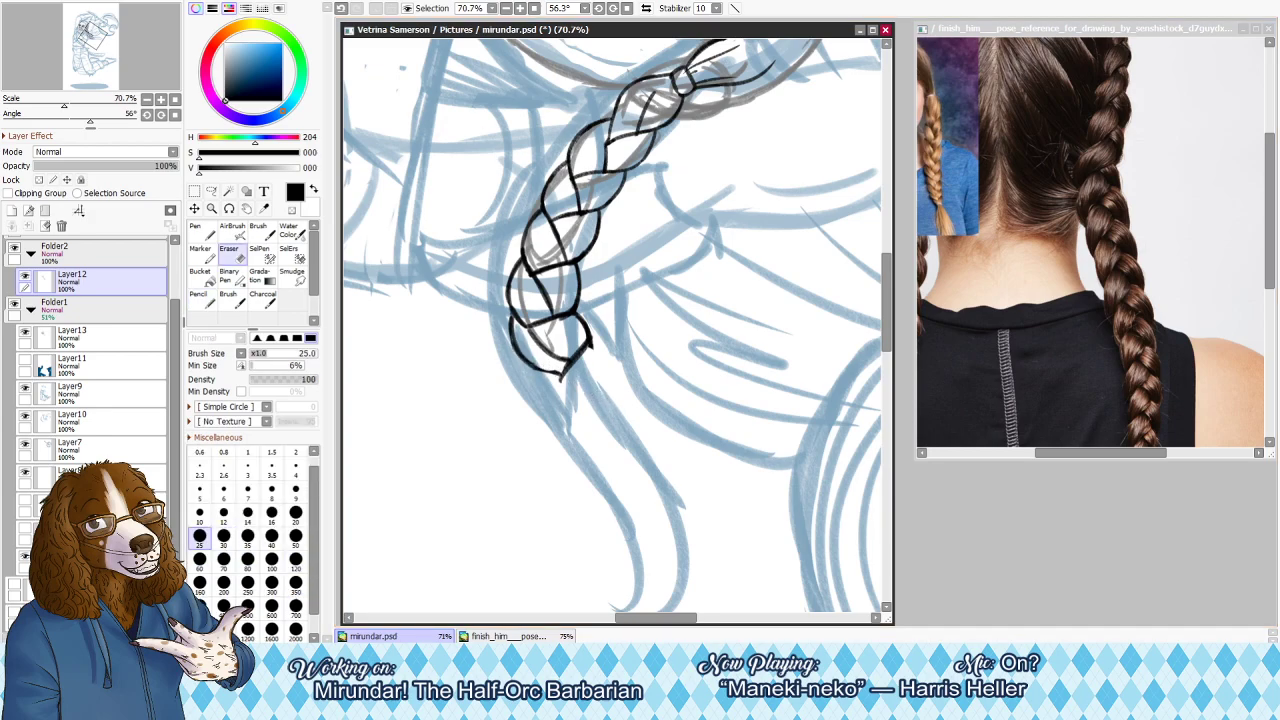
# With the canvas rotation reset to 0° and Folder1 hidden, erase the lower braid lobes, keeping the upper ones beneath the hair tie
pyautogui.click(626, 8)
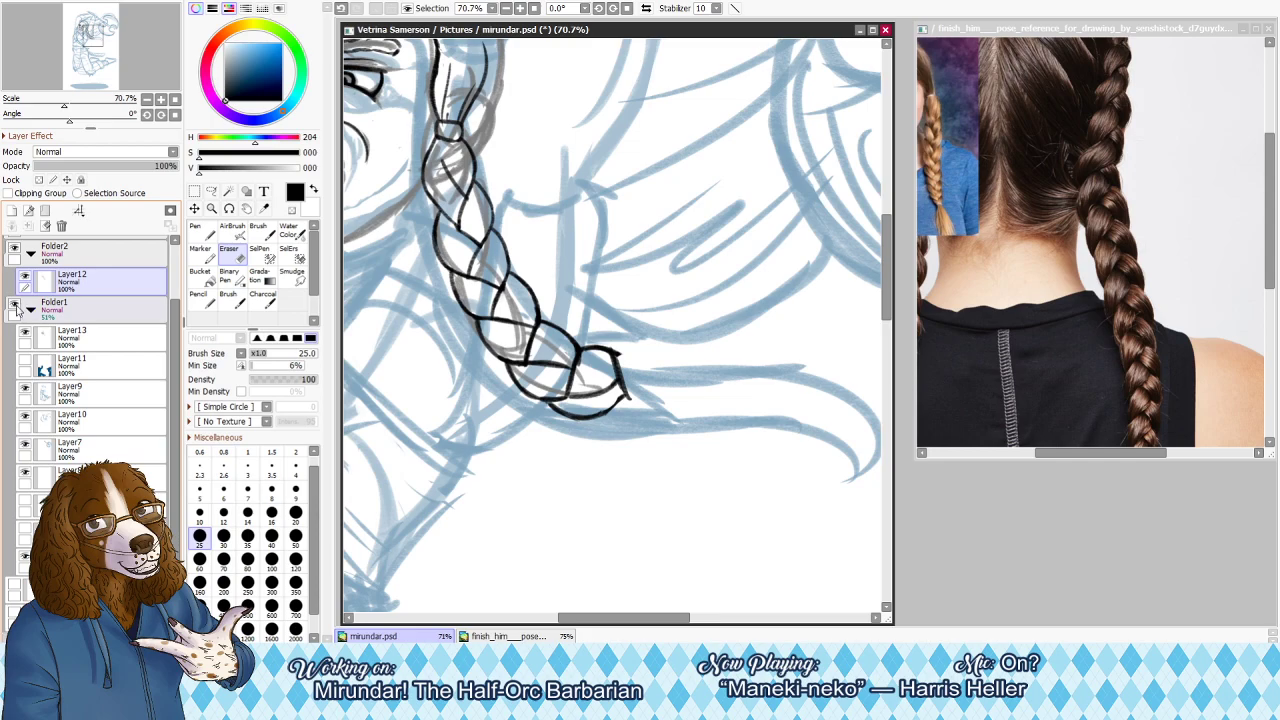
pyautogui.click(25, 304)
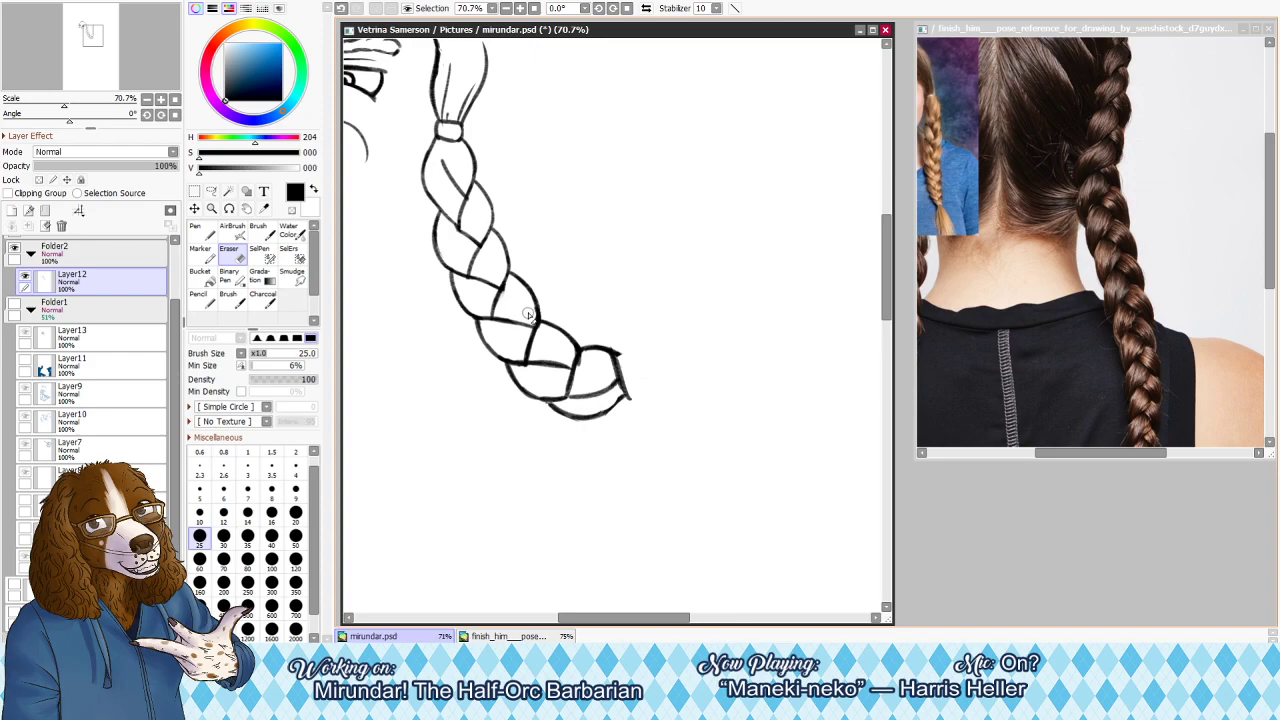
pyautogui.press(']')
pyautogui.press(']')
pyautogui.press(']')
pyautogui.press(']')
pyautogui.press(']')
pyautogui.press(']')
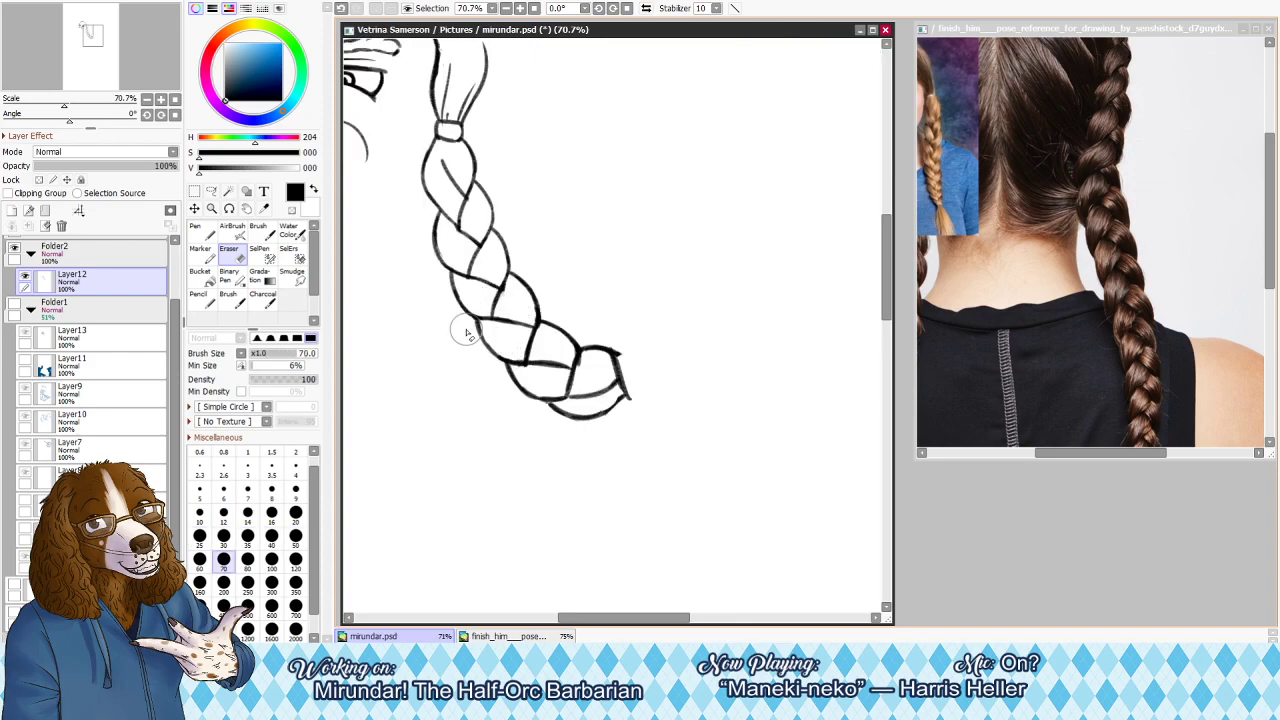
pyautogui.moveTo(466, 333)
pyautogui.mouseDown()
pyautogui.moveTo(491, 350)
pyautogui.moveTo(611, 371)
pyautogui.mouseUp()
pyautogui.press(']')
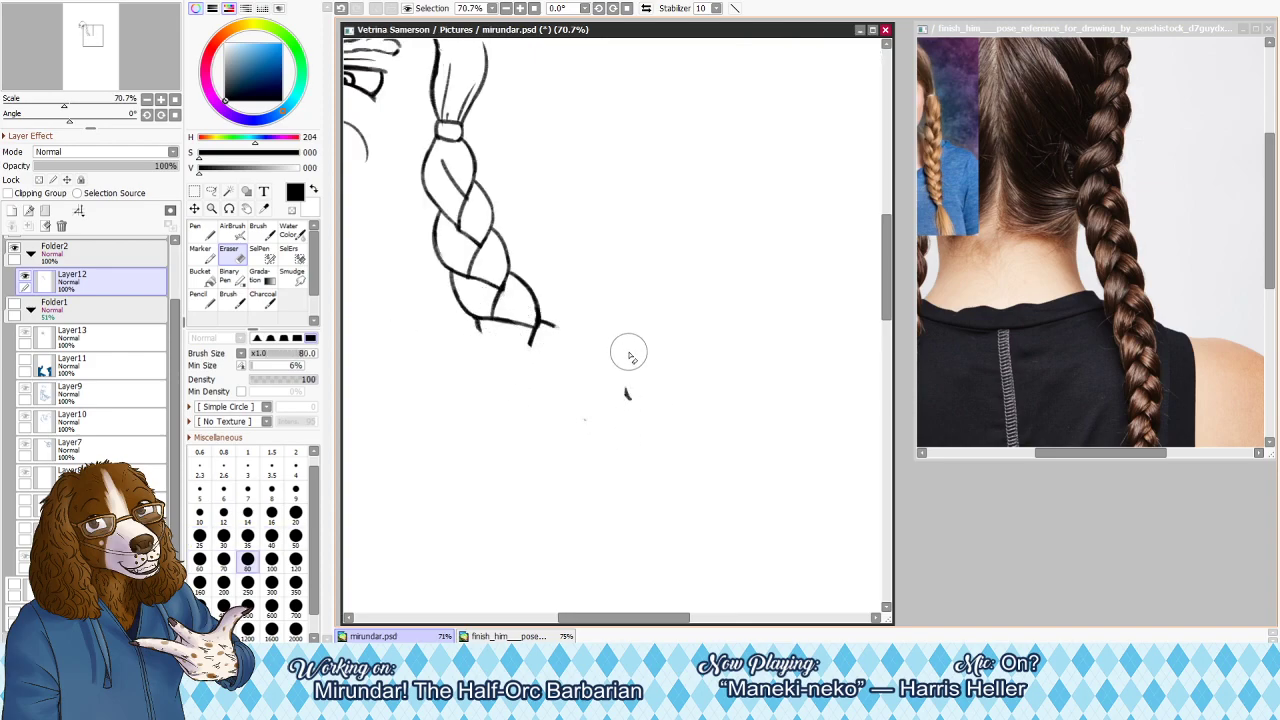
pyautogui.press(']')
pyautogui.moveTo(535, 287)
pyautogui.mouseDown()
pyautogui.moveTo(523, 380)
pyautogui.moveTo(536, 375)
pyautogui.moveTo(520, 364)
pyautogui.moveTo(534, 264)
pyautogui.moveTo(501, 361)
pyautogui.moveTo(518, 272)
pyautogui.moveTo(508, 384)
pyautogui.moveTo(521, 278)
pyautogui.moveTo(460, 331)
pyautogui.mouseUp()
pyautogui.press('[')
pyautogui.press('[')
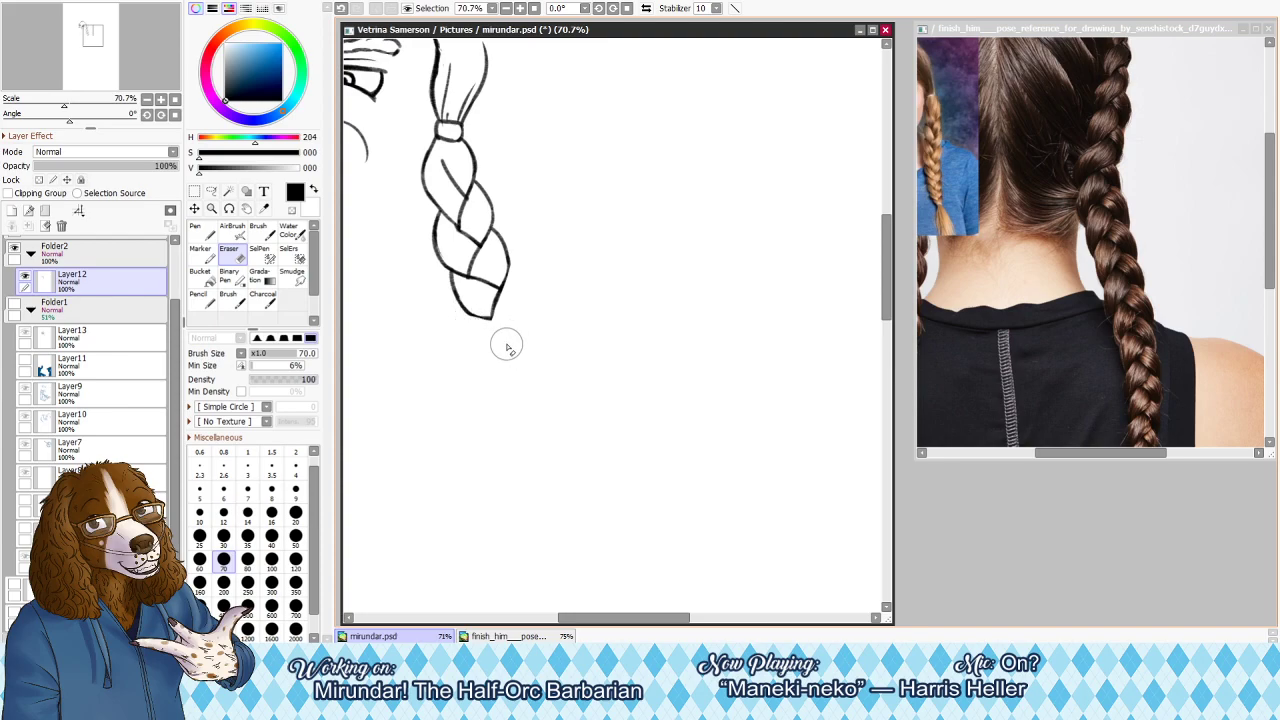
pyautogui.hscroll(-3, 462, 325)
pyautogui.hscroll(3, 448, 328)
pyautogui.click(965, 195)
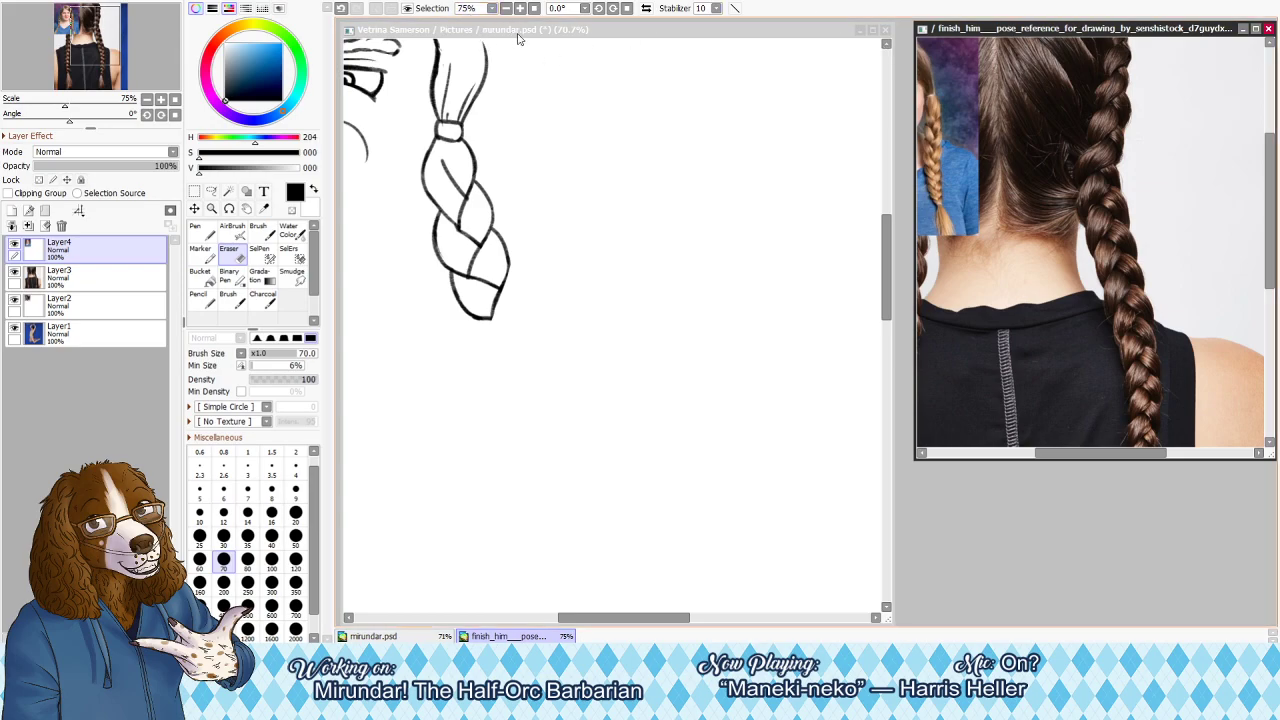
# Ink a rounded lobe edge curving down from the lowest outer corner of the remaining braid, with the Pencil at size 14
pyautogui.press('n')
pyautogui.click(511, 268)
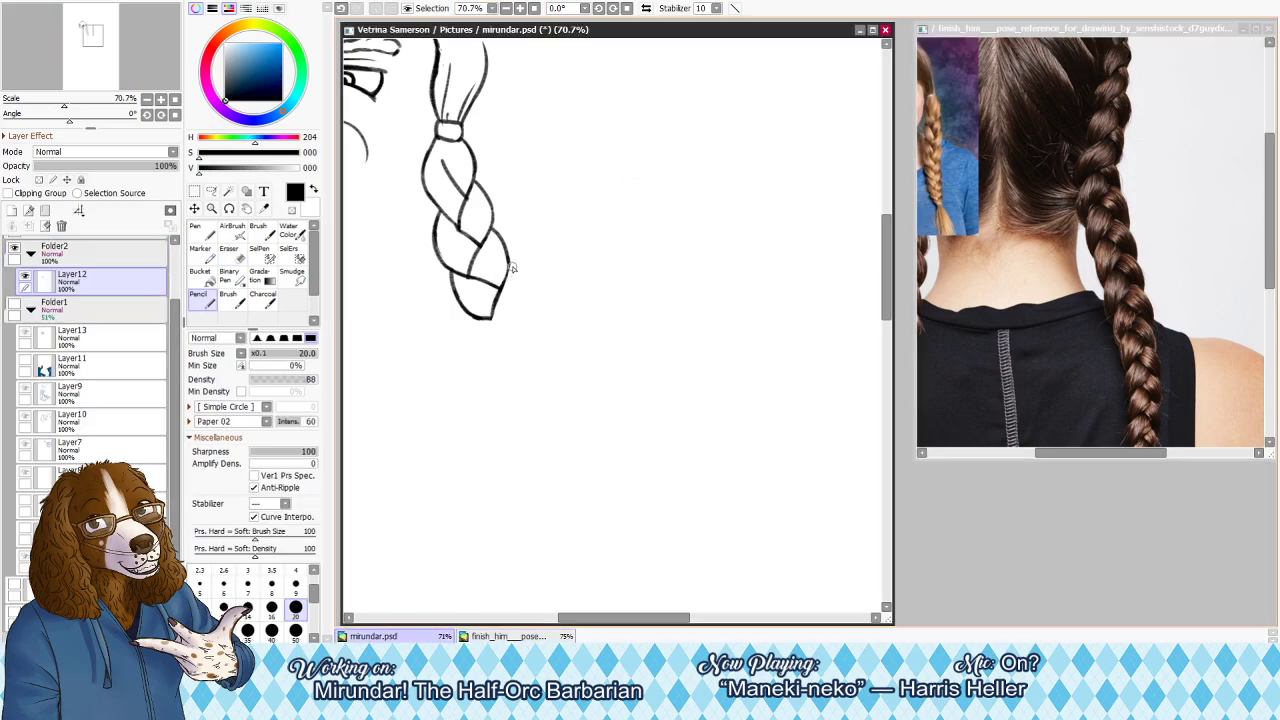
pyautogui.hotkey('ctrl', 'z')
pyautogui.moveTo(510, 266)
pyautogui.mouseDown()
pyautogui.moveTo(527, 297)
pyautogui.moveTo(522, 320)
pyautogui.moveTo(522, 284)
pyautogui.moveTo(514, 325)
pyautogui.mouseUp()
pyautogui.hotkey('ctrl', 'z')
pyautogui.hotkey('ctrl', 'z')
pyautogui.hotkey('ctrl', 'z')
pyautogui.moveTo(509, 265)
pyautogui.mouseDown()
pyautogui.moveTo(527, 286)
pyautogui.moveTo(515, 321)
pyautogui.mouseUp()
pyautogui.hotkey('ctrl', 'z')
pyautogui.hotkey('ctrl', 'z')
pyautogui.press('[')
pyautogui.press('[')
pyautogui.hotkey('ctrl', 'z')
pyautogui.hotkey('ctrl', 'z')
pyautogui.moveTo(509, 265)
pyautogui.mouseDown()
pyautogui.moveTo(531, 297)
pyautogui.moveTo(527, 280)
pyautogui.moveTo(518, 325)
pyautogui.mouseUp()
pyautogui.hotkey('ctrl', 'z')
pyautogui.hotkey('ctrl', 'z')
pyautogui.hotkey('ctrl', 'z')
pyautogui.hotkey('ctrl', 'z')
pyautogui.hotkey('ctrl', 'z')
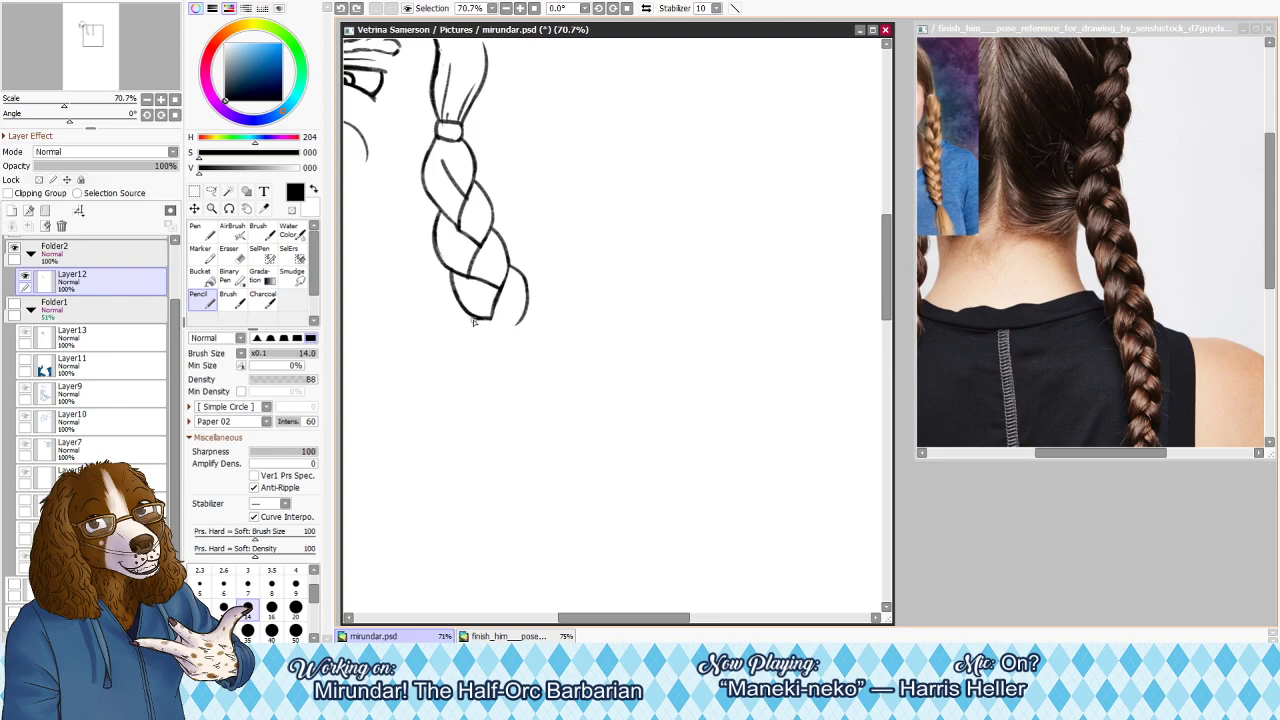
# Close the new lobe with a slanted line along its bottom and clean up the junction with the adjacent lobe
pyautogui.moveTo(478, 318)
pyautogui.mouseDown()
pyautogui.moveTo(518, 326)
pyautogui.moveTo(490, 329)
pyautogui.mouseUp()
pyautogui.hotkey('ctrl', 'z')
pyautogui.hotkey('ctrl', 'z')
pyautogui.hotkey('ctrl', 'z')
pyautogui.moveTo(482, 318)
pyautogui.mouseDown()
pyautogui.moveTo(519, 332)
pyautogui.moveTo(528, 292)
pyautogui.moveTo(515, 320)
pyautogui.moveTo(486, 315)
pyautogui.mouseUp()
pyautogui.hotkey('ctrl', 'z')
pyautogui.hotkey('ctrl', 'z')
pyautogui.hotkey('ctrl', 'z')
pyautogui.press('e')
pyautogui.press('n')
pyautogui.press('e')
pyautogui.press('[')
pyautogui.press('[')
pyautogui.press('[')
pyautogui.press('[')
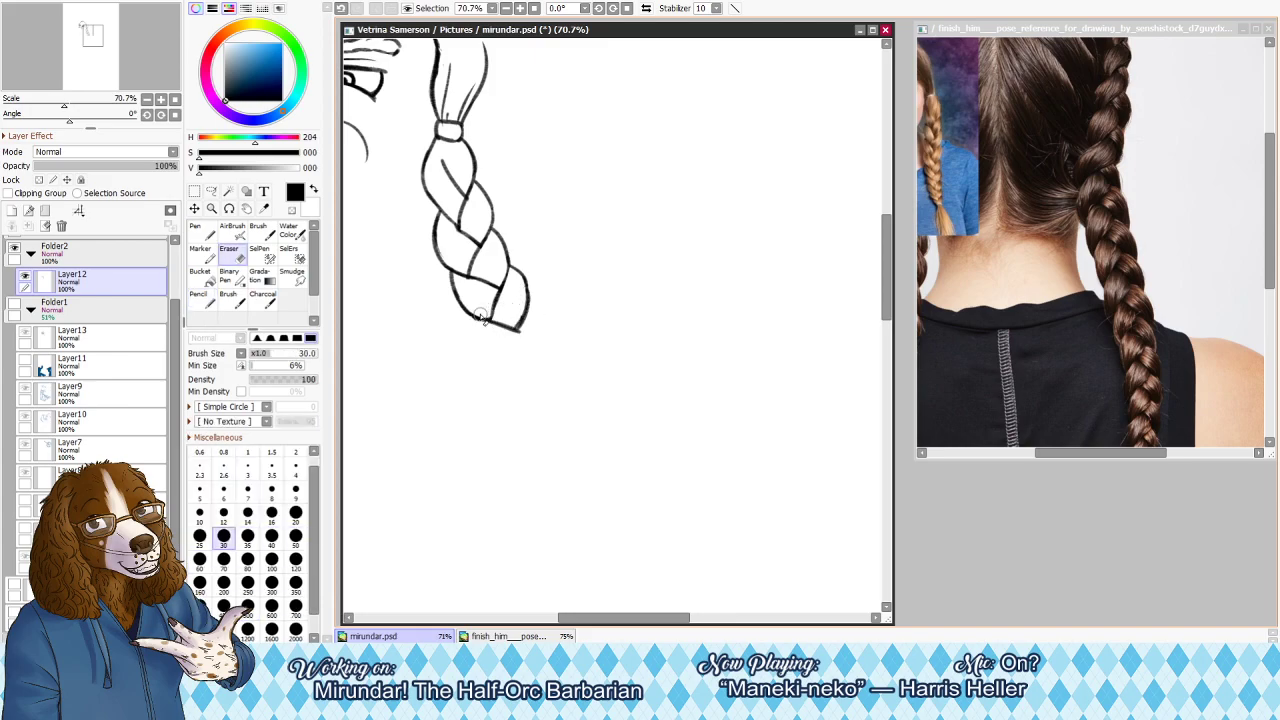
# Ink the following lobe as a curve sweeping under the closed one, using the Pencil at size 16
pyautogui.press('n')
pyautogui.press(']')
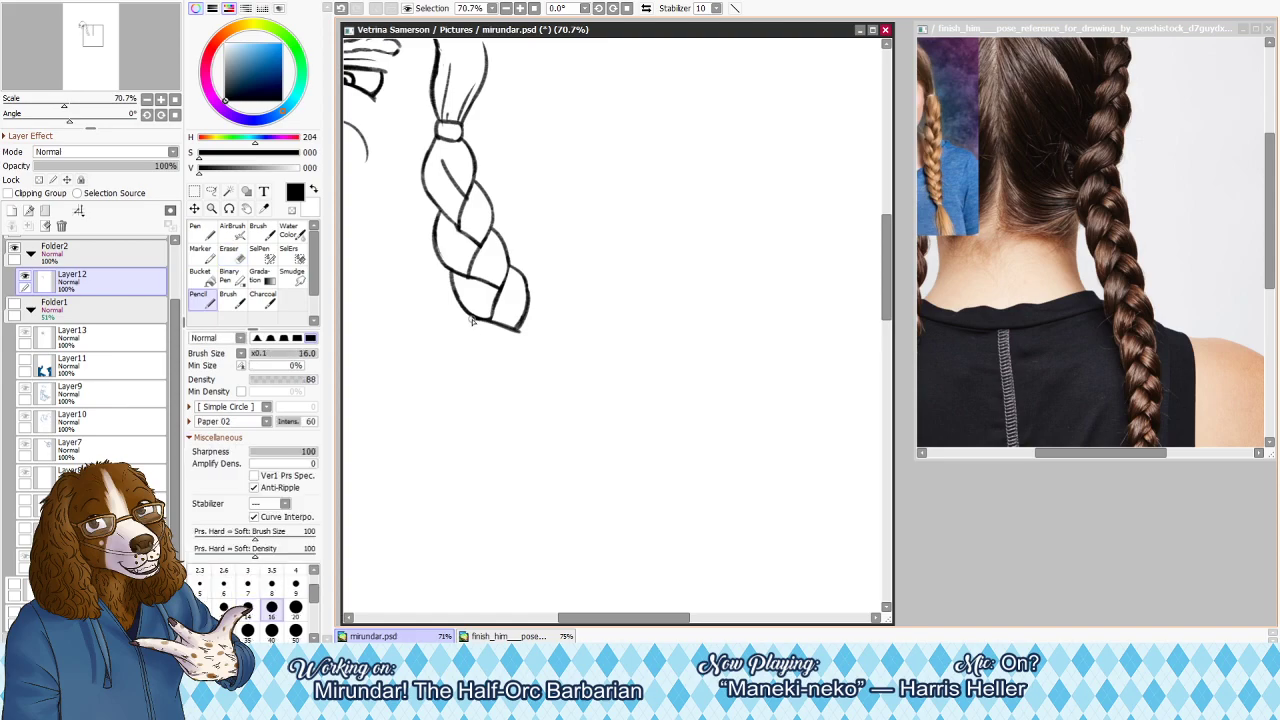
pyautogui.moveTo(471, 322)
pyautogui.mouseDown()
pyautogui.moveTo(487, 351)
pyautogui.moveTo(522, 357)
pyautogui.mouseUp()
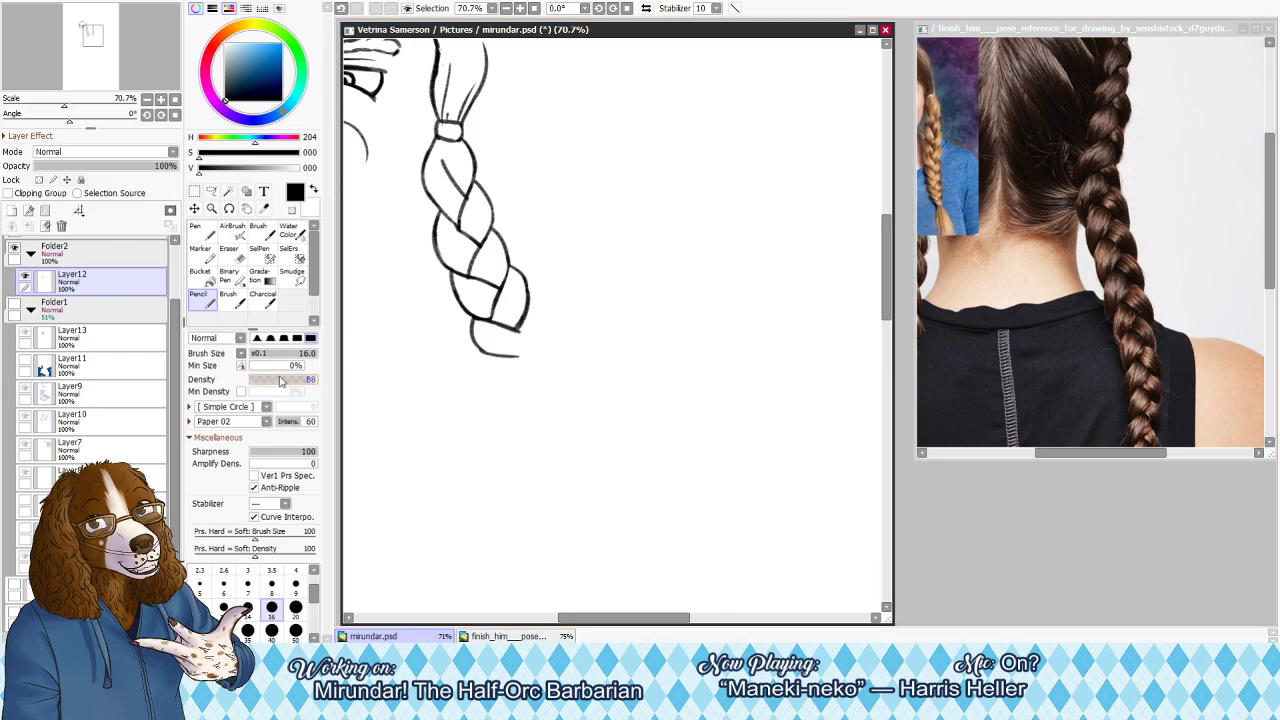
# Show the Folder1 sketch again, lower the folder's opacity to 29%, and make Layer12 active
pyautogui.click(15, 304)
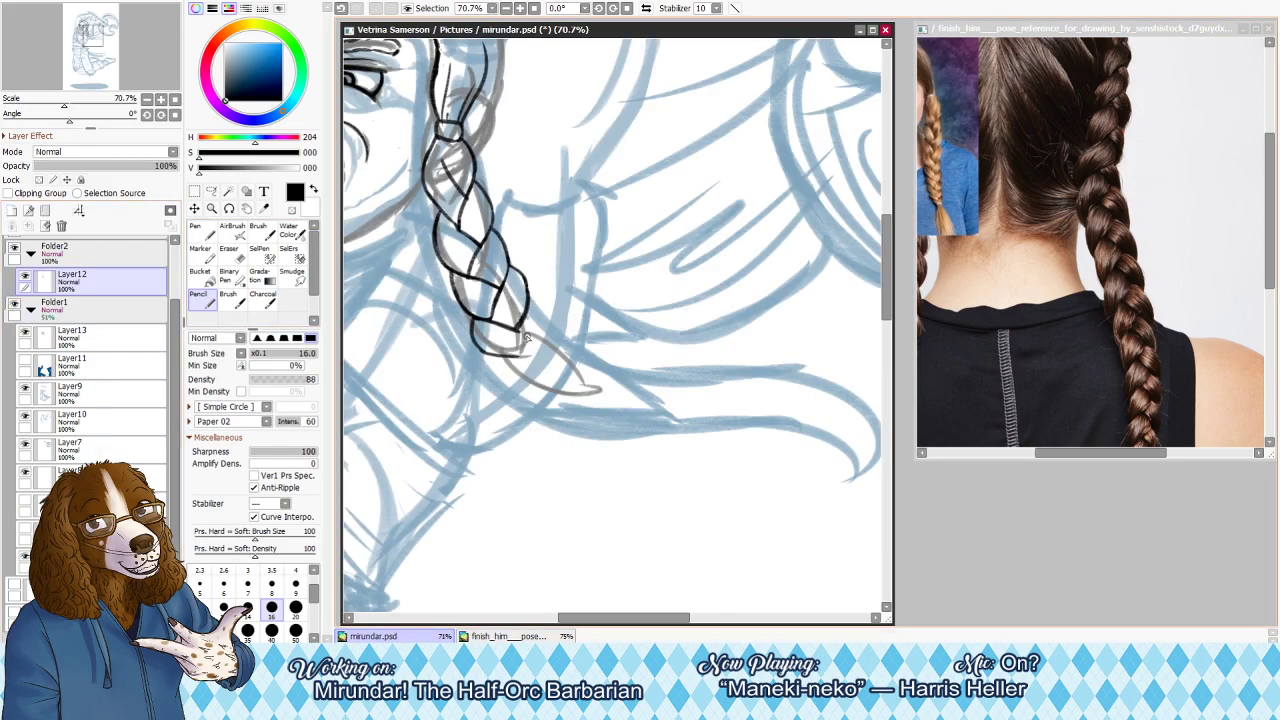
pyautogui.click(85, 303)
pyautogui.moveTo(172, 166); pyautogui.dragTo(77, 177)
pyautogui.click(85, 280)
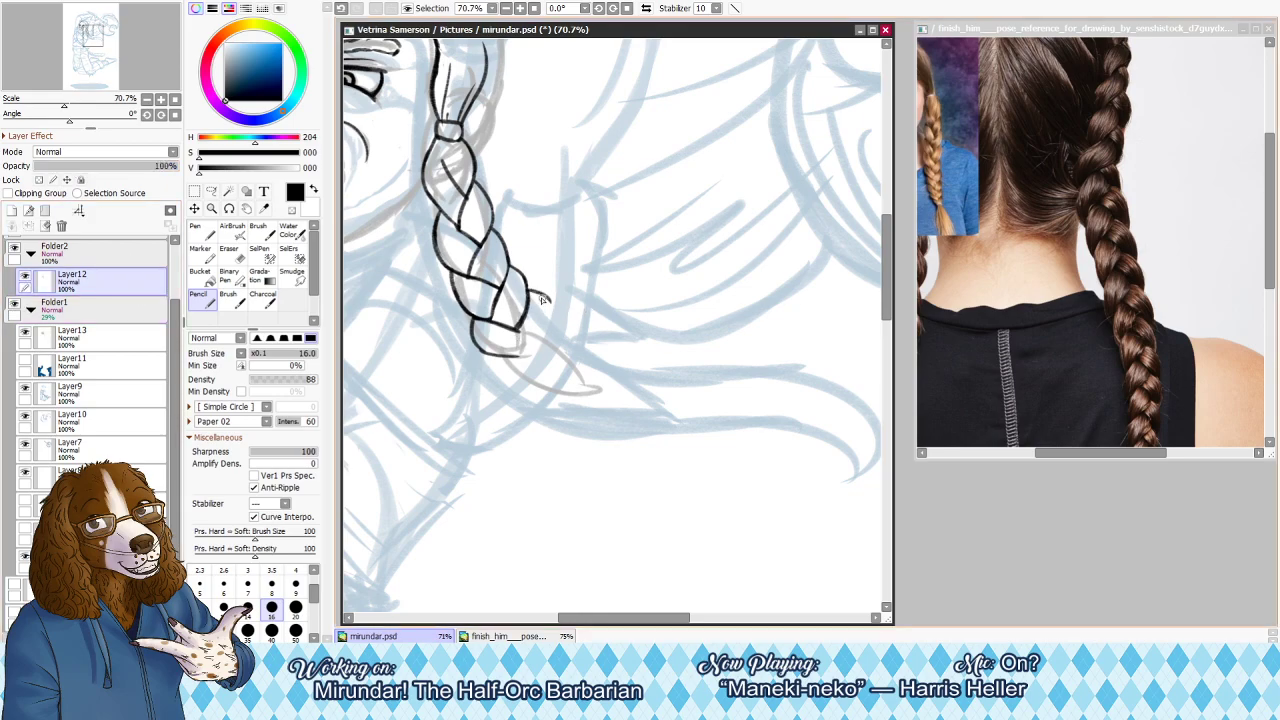
# Ink a short curve branching off the lowest rounded lobe's outer edge and erase its lower end, checking it mirrored
pyautogui.moveTo(527, 290); pyautogui.dragTo(557, 320)
pyautogui.click(231, 256)
pyautogui.moveTo(549, 303); pyautogui.dragTo(557, 328)
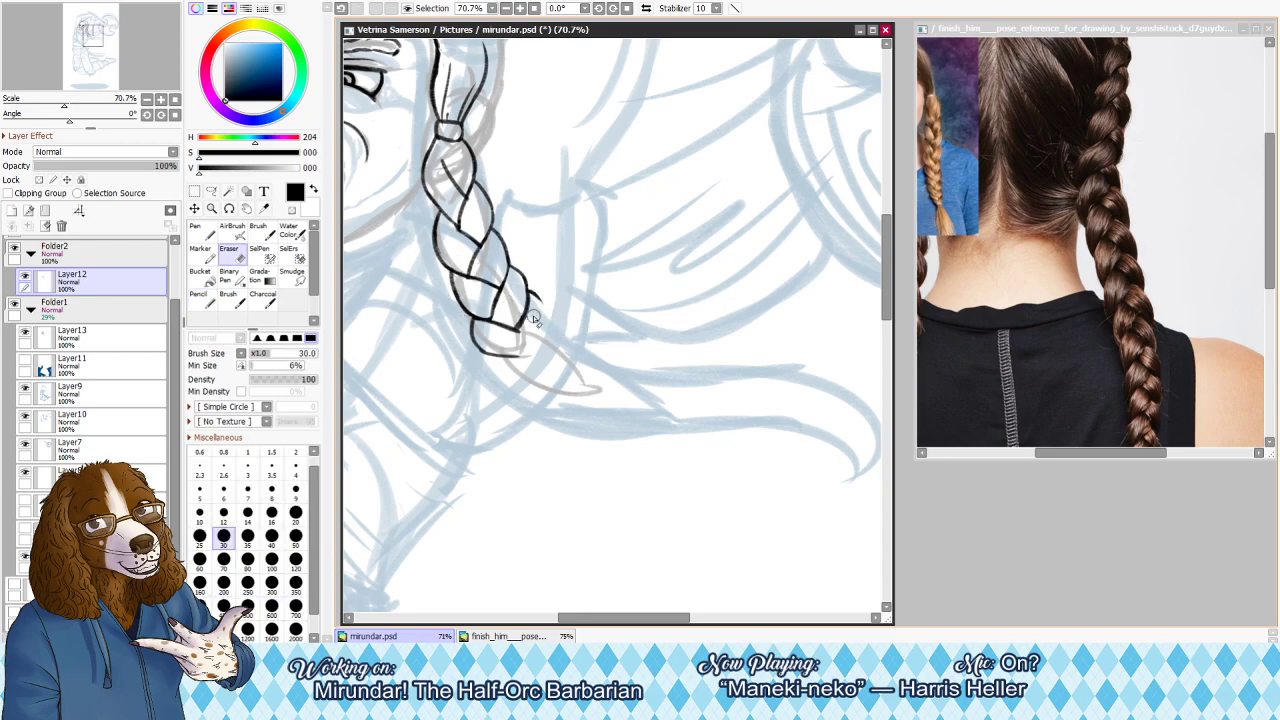
pyautogui.press('n')
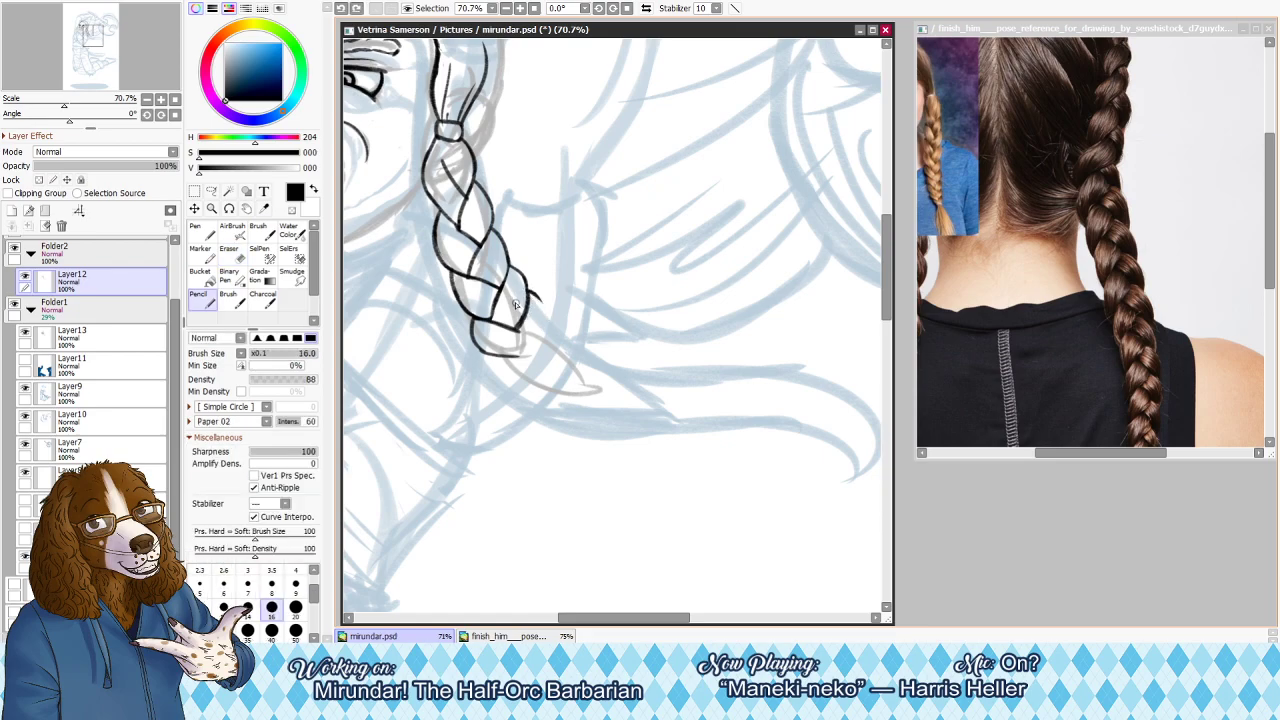
pyautogui.press('h')
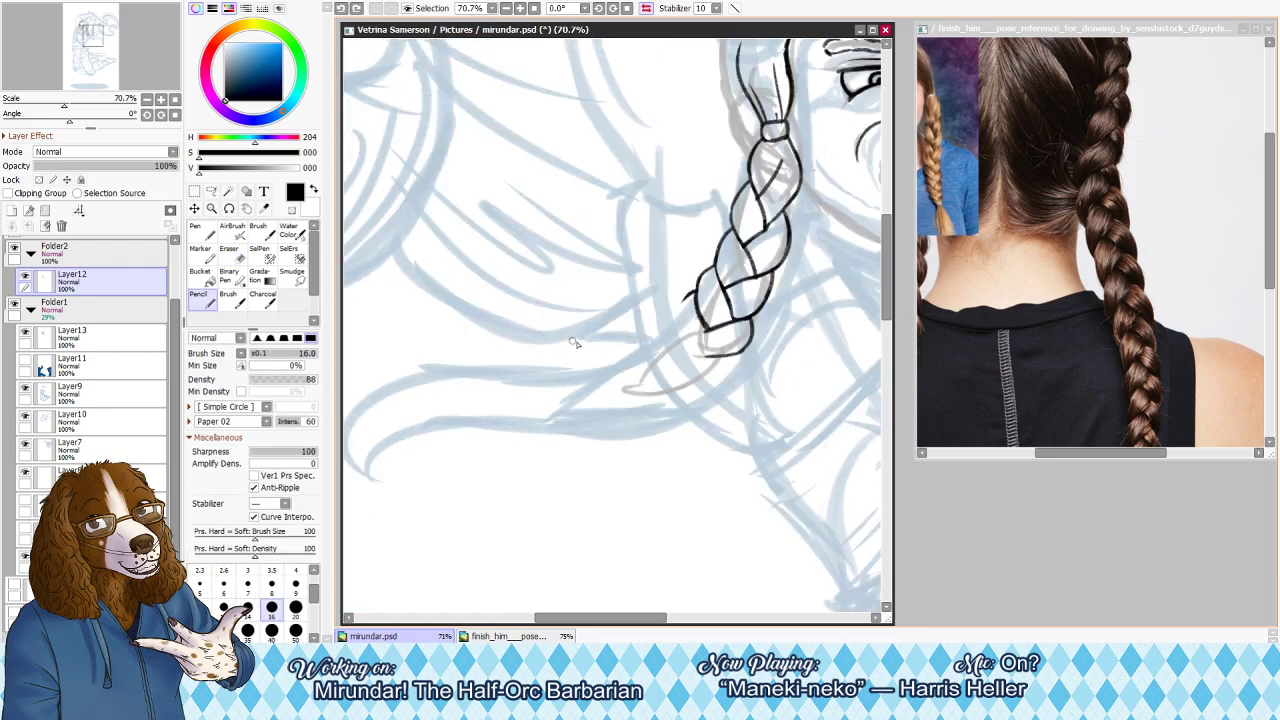
pyautogui.press('h')
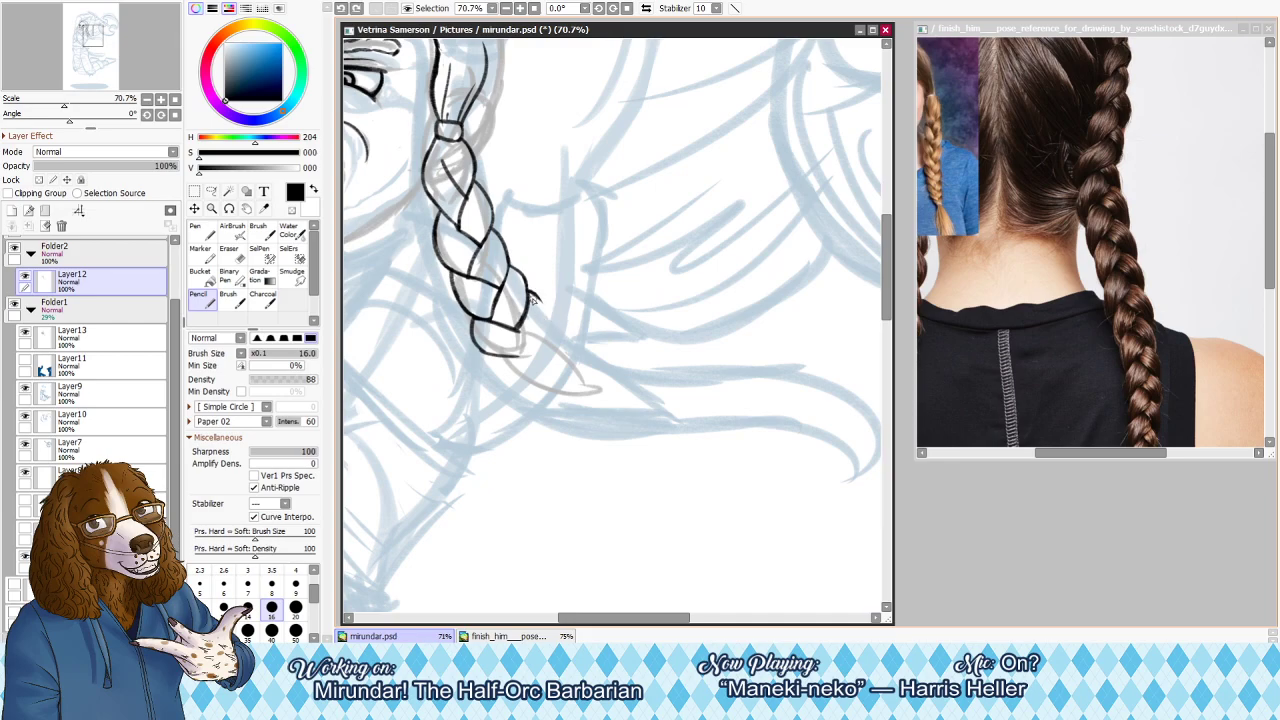
# Extend the lowest outer lobe's curve downward in black, trying several short strokes across the lobe beneath it
pyautogui.moveTo(531, 293); pyautogui.dragTo(555, 335)
pyautogui.hotkey('ctrl', 'z')
pyautogui.moveTo(511, 328)
pyautogui.mouseDown()
pyautogui.moveTo(549, 349)
pyautogui.moveTo(535, 345)
pyautogui.mouseUp()
pyautogui.hotkey('ctrl', 'z')
pyautogui.hotkey('ctrl', 'z')
pyautogui.moveTo(514, 331)
pyautogui.mouseDown()
pyautogui.moveTo(561, 347)
pyautogui.moveTo(540, 311)
pyautogui.mouseUp()
pyautogui.hotkey('ctrl', 'z')
pyautogui.hotkey('ctrl', 'z')
pyautogui.hotkey('ctrl', 'z')
# Rework the braid's bottom lobe by erasing parts of its outline and trying new strokes along its inner edge and underside
pyautogui.press('e')
pyautogui.moveTo(468, 322); pyautogui.dragTo(500, 361)
pyautogui.press('n')
pyautogui.hotkey('ctrl', 'z')
pyautogui.hotkey('ctrl', 'z')
pyautogui.hotkey('ctrl', 'z')
pyautogui.hotkey('ctrl', 'z')
pyautogui.moveTo(472, 320)
pyautogui.mouseDown()
pyautogui.moveTo(501, 361)
pyautogui.moveTo(483, 351)
pyautogui.moveTo(524, 359)
pyautogui.mouseUp()
pyautogui.hotkey('ctrl', 'z')
pyautogui.press('e')
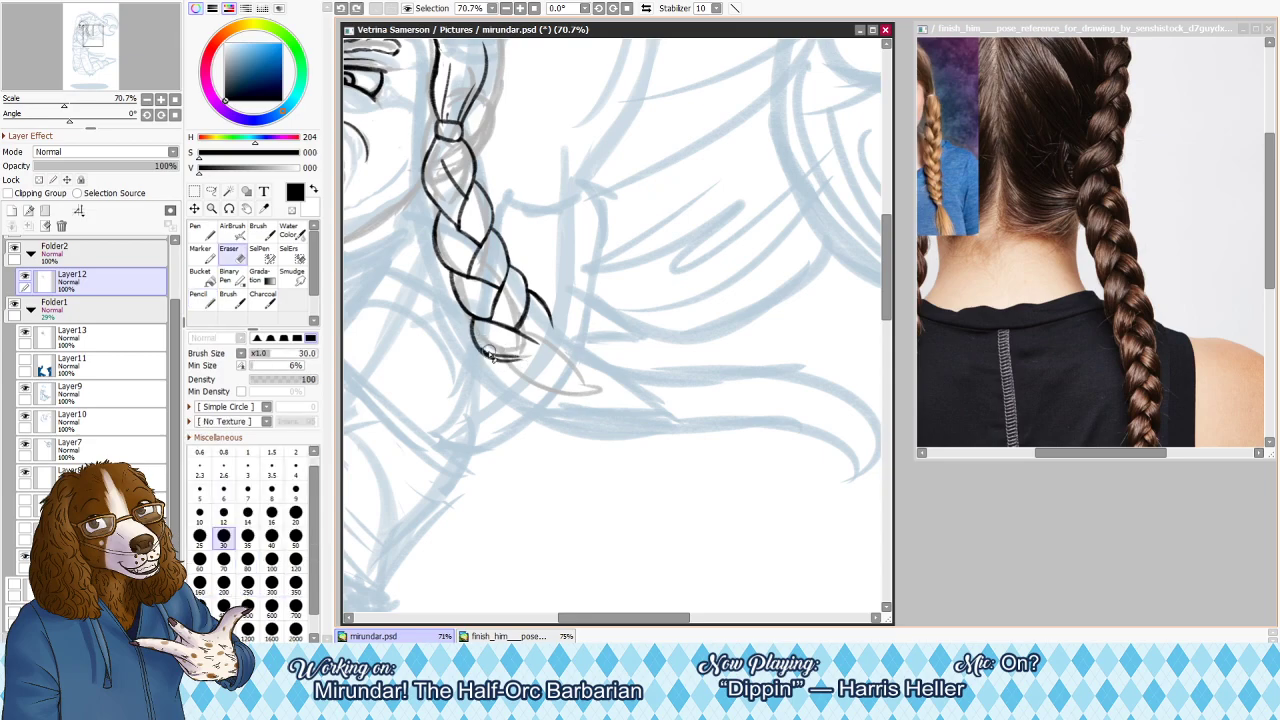
# Mirror the canvas and ink the outer lobe's edge curving around to join the underside of the bottom lobe
pyautogui.moveTo(532, 362)
pyautogui.mouseDown()
pyautogui.moveTo(517, 356)
pyautogui.moveTo(550, 331)
pyautogui.mouseUp()
pyautogui.press('n')
pyautogui.hotkey('ctrl', 'z')
pyautogui.press('h')
pyautogui.moveTo(674, 313); pyautogui.dragTo(702, 362)
pyautogui.hotkey('ctrl', 'z')
pyautogui.hotkey('ctrl', 'z')
pyautogui.moveTo(674, 318)
pyautogui.mouseDown()
pyautogui.moveTo(698, 366)
pyautogui.moveTo(677, 333)
pyautogui.moveTo(700, 367)
pyautogui.moveTo(729, 360)
pyautogui.mouseUp()
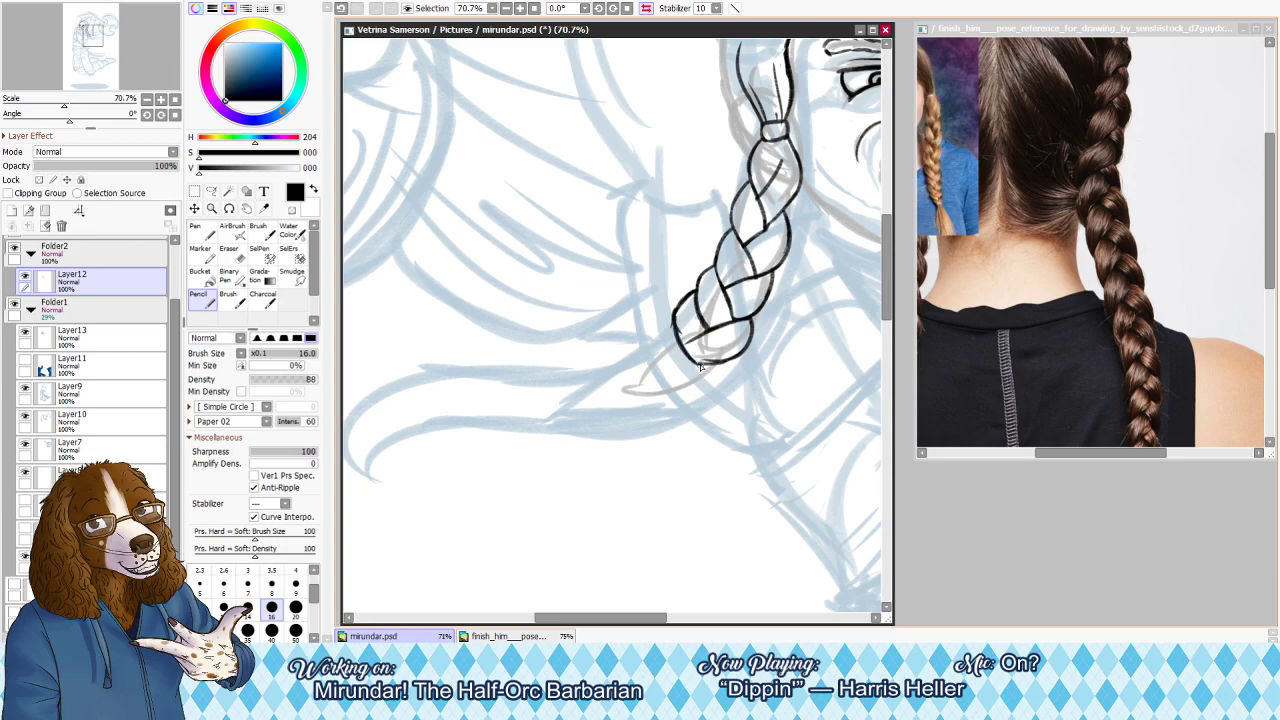
# Erase the stray line inside the outer lobe at size 20, unmirror the canvas, and ink a short divider down through the bottom lobe
pyautogui.press('e')
pyautogui.press('[')
pyautogui.moveTo(683, 337); pyautogui.dragTo(687, 333)
pyautogui.press('h')
pyautogui.press('h')
pyautogui.press('h')
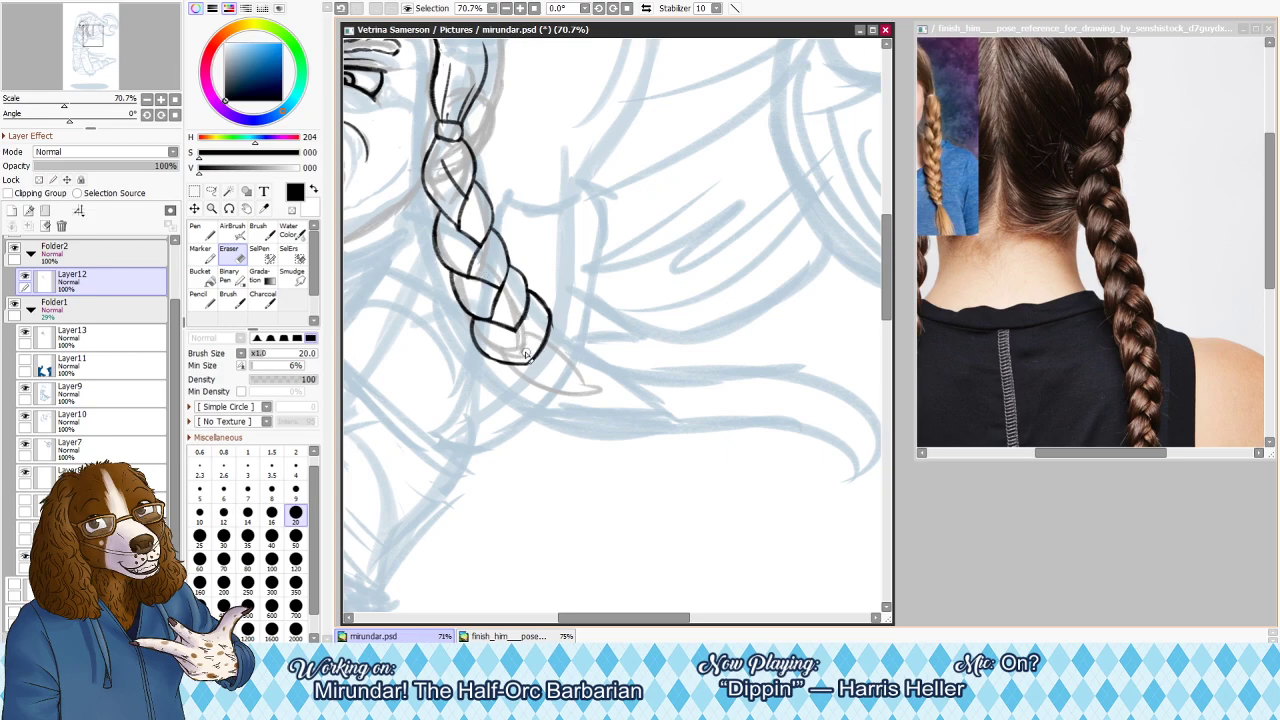
pyautogui.press('n')
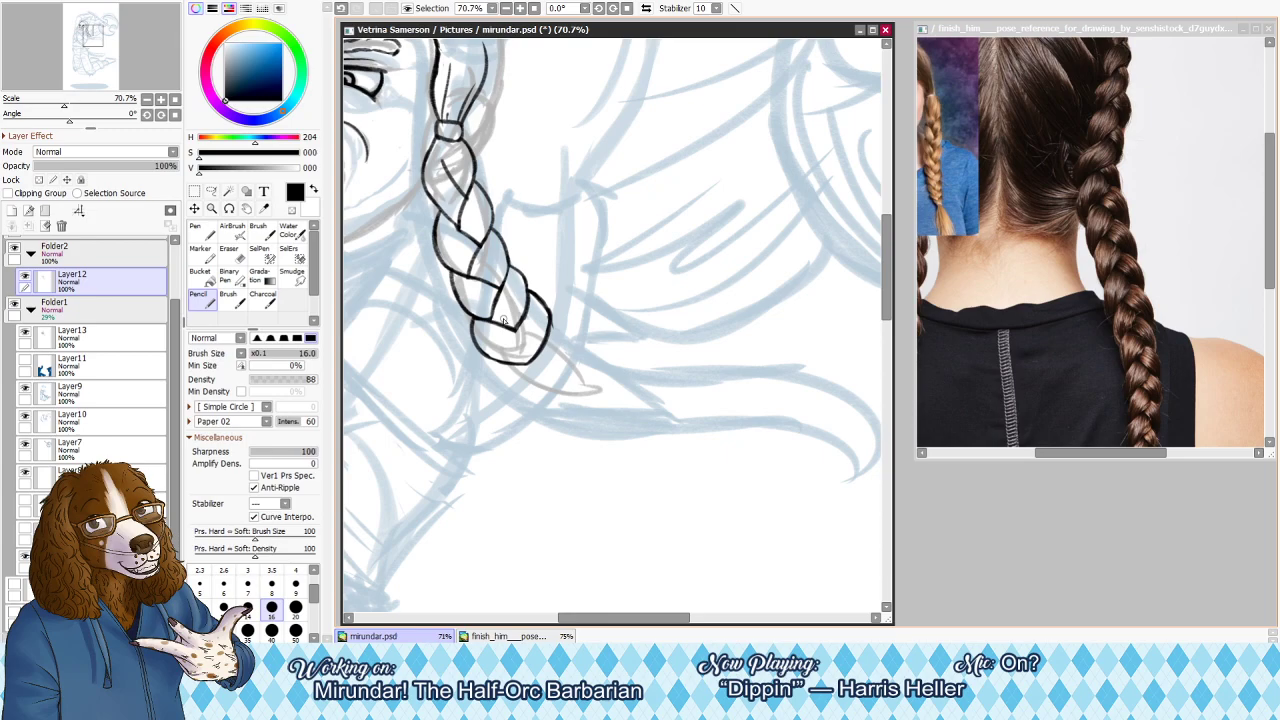
pyautogui.moveTo(520, 325); pyautogui.dragTo(508, 362)
# Select the braid's lowest lobes with a freeform lasso and slightly reshape them with a Freeform transform
pyautogui.click(211, 191)
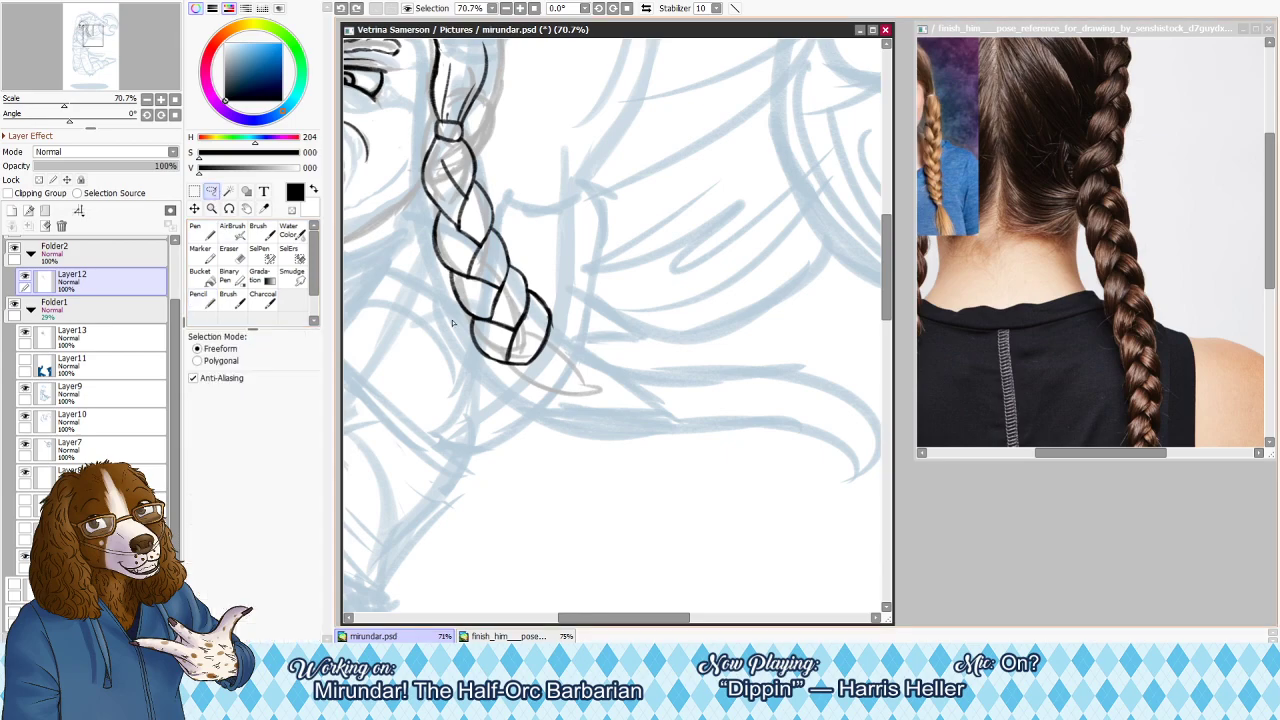
pyautogui.moveTo(464, 320)
pyautogui.mouseDown()
pyautogui.moveTo(543, 406)
pyautogui.moveTo(571, 326)
pyautogui.mouseUp()
pyautogui.hotkey('ctrl', 't')
pyautogui.moveTo(559, 294); pyautogui.dragTo(555, 297)
pyautogui.moveTo(469, 398); pyautogui.dragTo(471, 399)
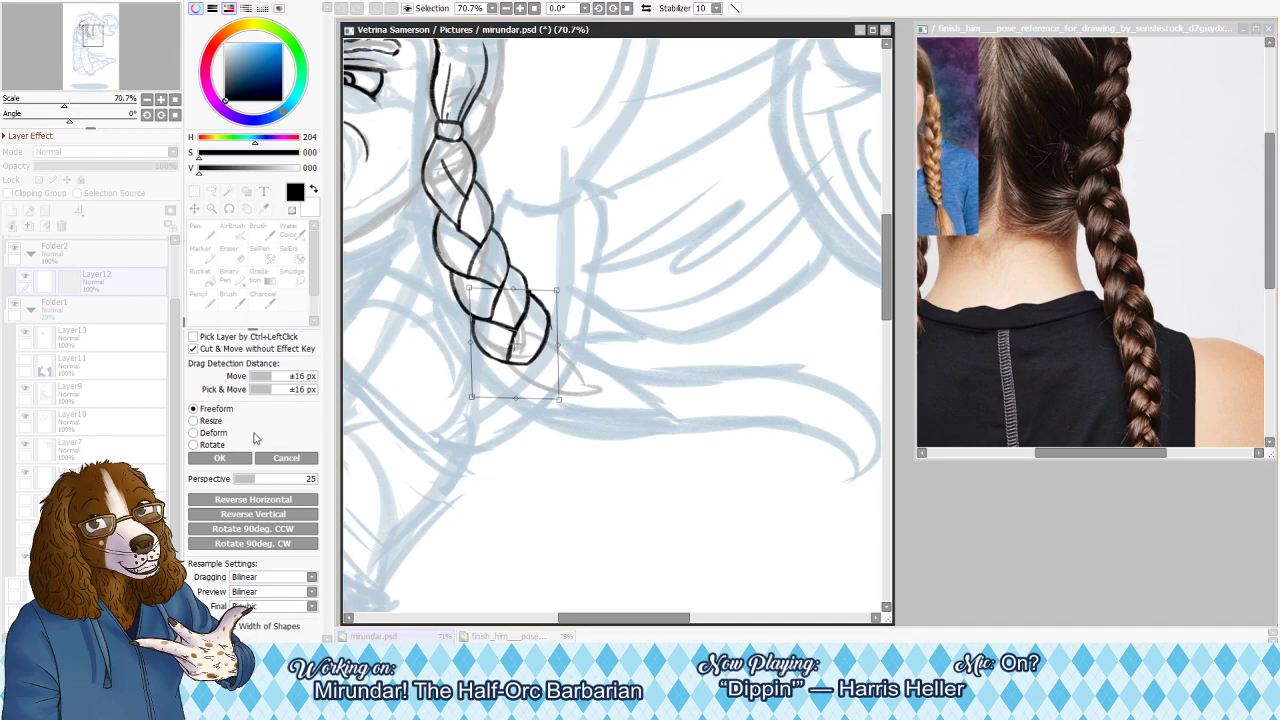
pyautogui.click(220, 458)
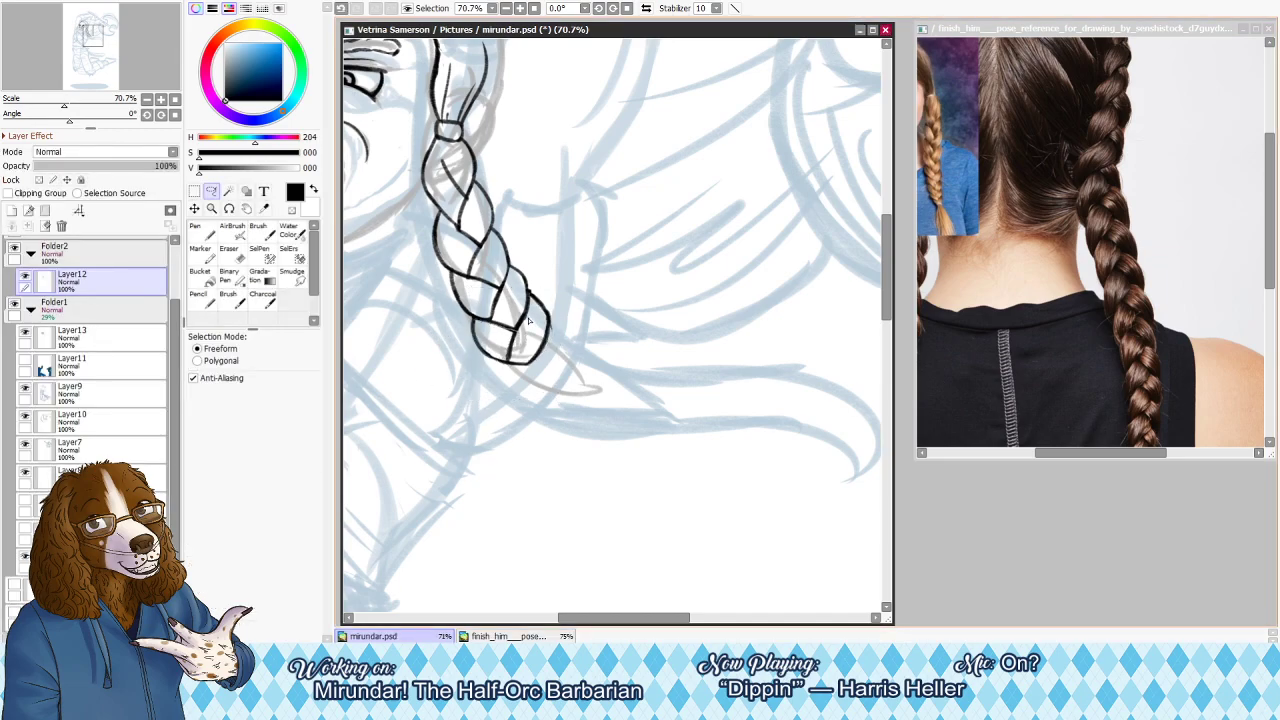
# Try pencilling a rounded strand curving beneath the braid's lowest segment, erasing and undoing between attempts
pyautogui.press('n')
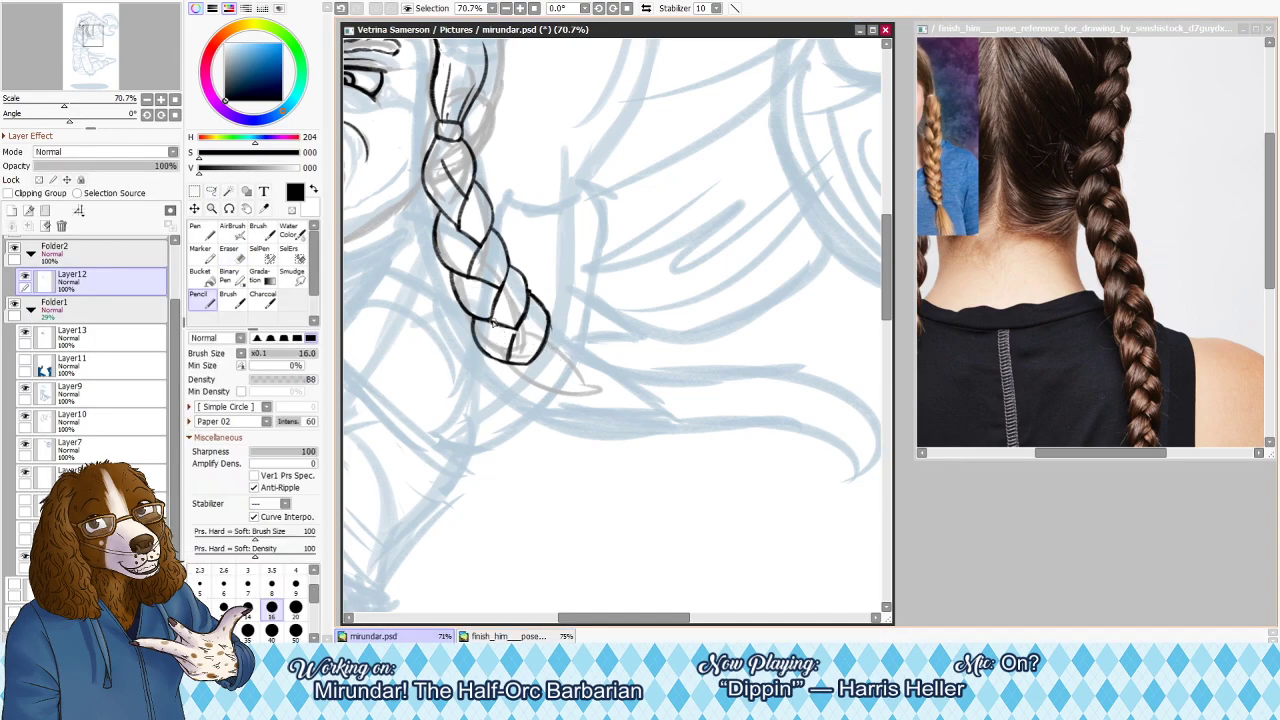
pyautogui.moveTo(509, 354); pyautogui.dragTo(531, 357)
pyautogui.press('e')
pyautogui.moveTo(491, 363); pyautogui.dragTo(534, 361)
pyautogui.press('n')
pyautogui.hotkey('ctrl', 'z')
pyautogui.moveTo(489, 358)
pyautogui.mouseDown()
pyautogui.moveTo(509, 391)
pyautogui.moveTo(546, 397)
pyautogui.moveTo(531, 399)
pyautogui.moveTo(577, 385)
pyautogui.mouseUp()
pyautogui.hotkey('ctrl', 'z')
pyautogui.hotkey('ctrl', 'z')
pyautogui.hotkey('ctrl', 'z')
pyautogui.hotkey('ctrl', 'z')
pyautogui.moveTo(512, 361); pyautogui.dragTo(554, 371)
pyautogui.hotkey('ctrl', 'z')
pyautogui.hotkey('ctrl', 'z')
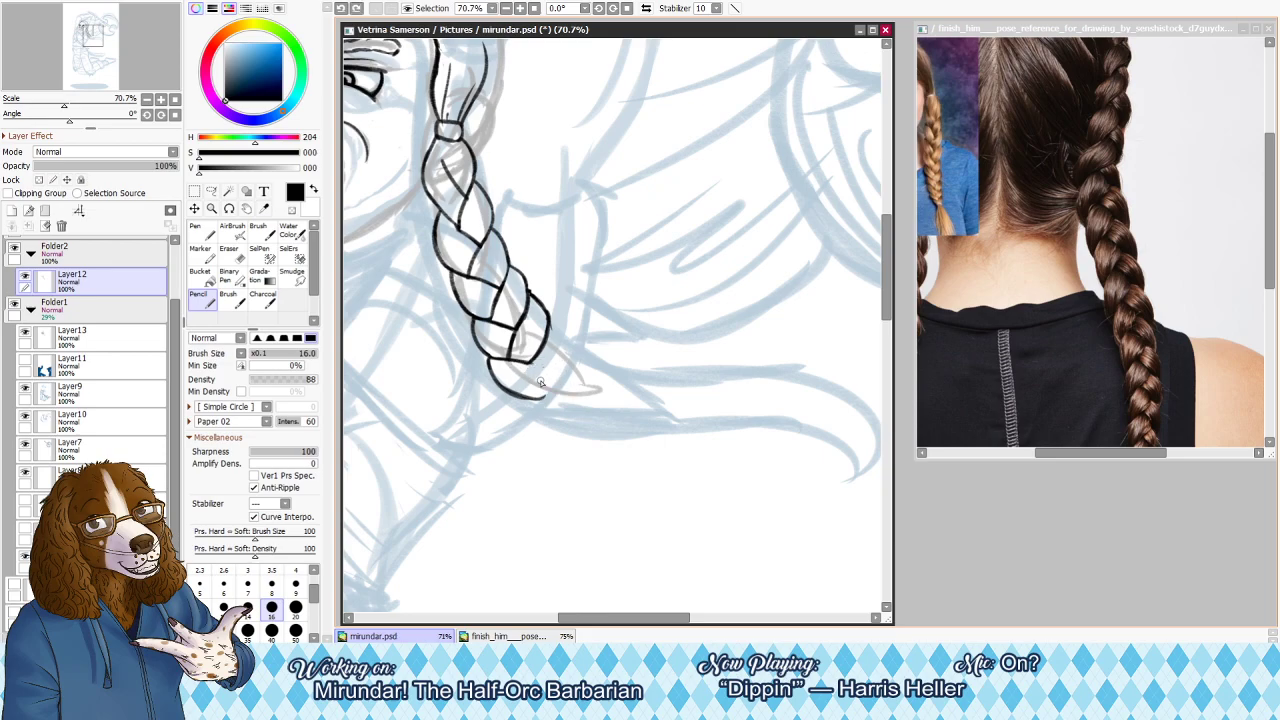
# Pencil a hooked curve extending from the right side of the braid's lowest segment as the next strand's upper edge
pyautogui.moveTo(549, 322); pyautogui.dragTo(566, 349)
pyautogui.hotkey('ctrl', 'z')
pyautogui.hotkey('ctrl', 'z')
pyautogui.hotkey('ctrl', 'z')
pyautogui.press('h')
pyautogui.press('h')
pyautogui.moveTo(550, 325); pyautogui.dragTo(588, 347)
pyautogui.hotkey('ctrl', 'z')
pyautogui.moveTo(580, 339); pyautogui.dragTo(576, 372)
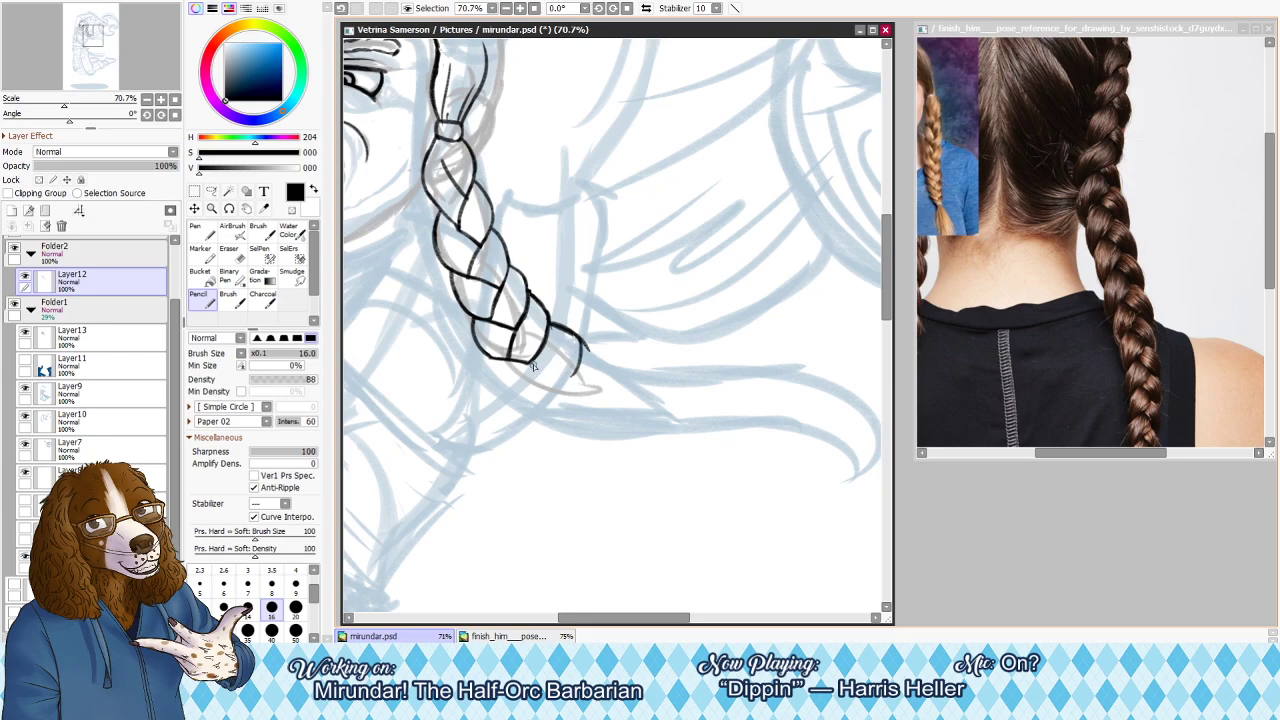
pyautogui.moveTo(531, 363); pyautogui.dragTo(578, 378)
pyautogui.hotkey('ctrl', 'z')
# Mirror the braid reference photo horizontally and check the drawing in mirrored view
pyautogui.hotkey('ctrl', 'Tab')
pyautogui.press('h')
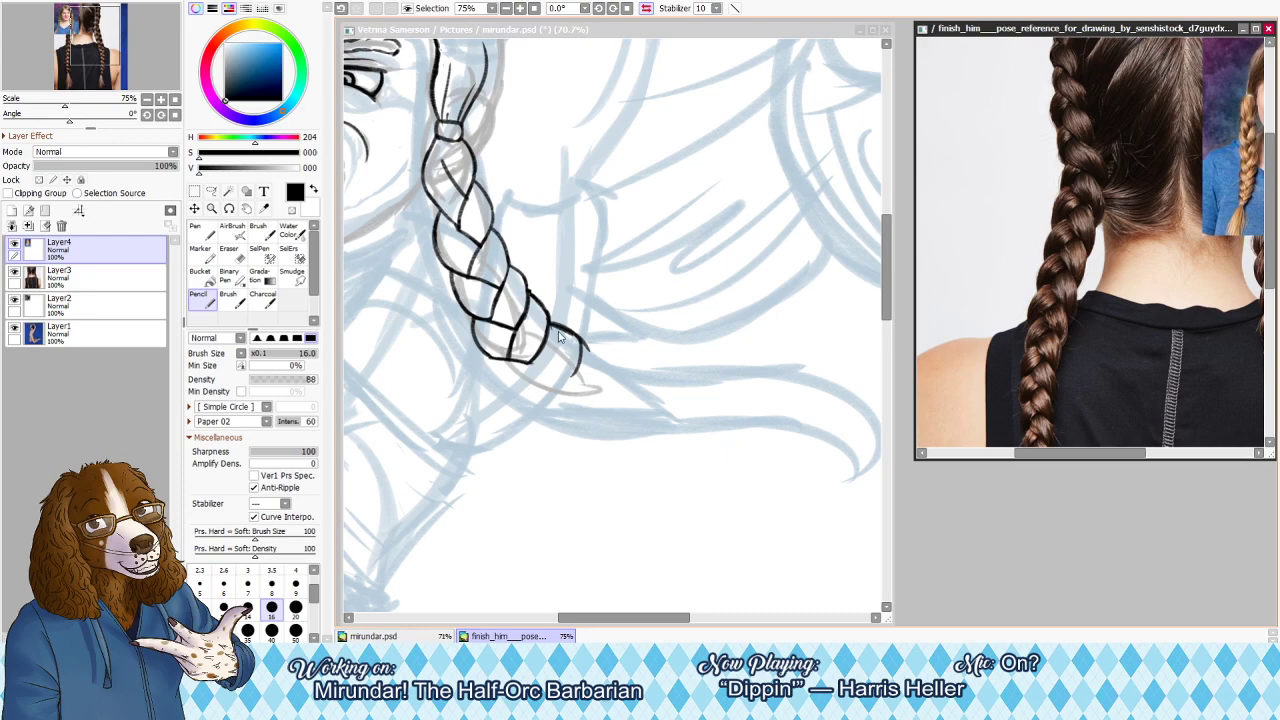
pyautogui.hotkey('ctrl', 'Tab')
pyautogui.press('h')
pyautogui.press('h')
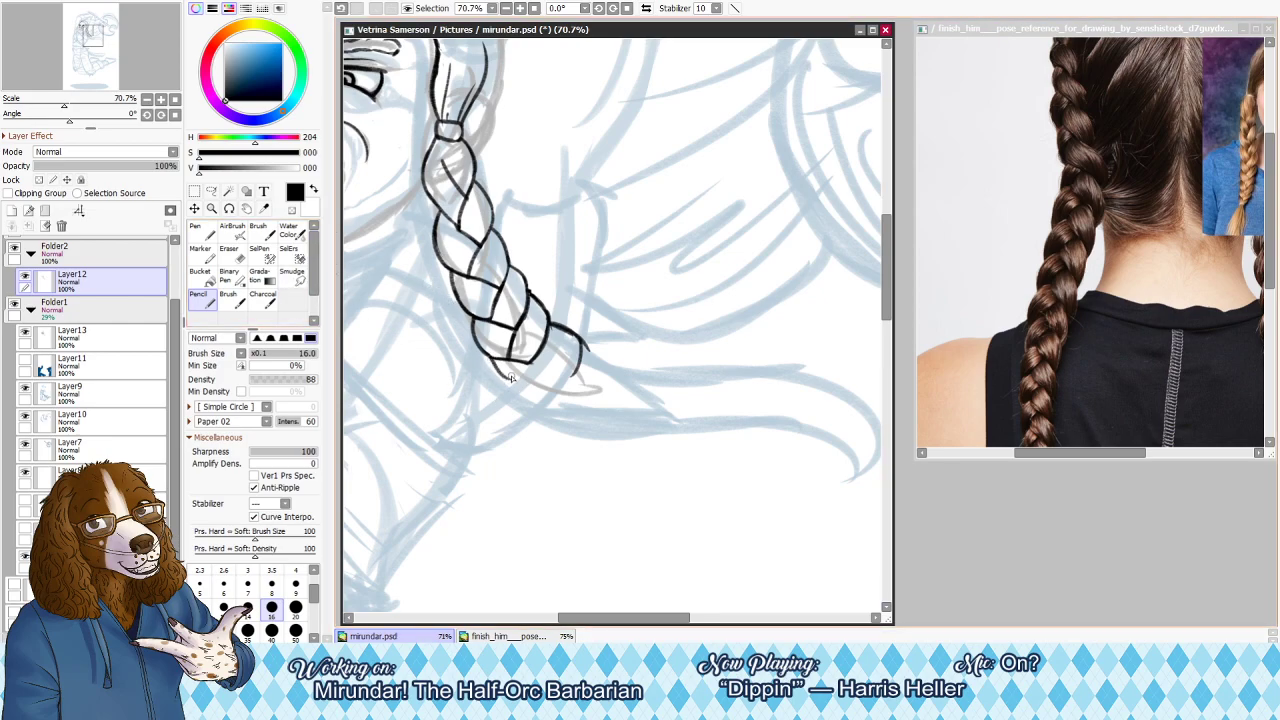
# Clean up the bottom line of the braid's lowest segment and rework the start of the strand below it
pyautogui.press('e')
pyautogui.moveTo(480, 353)
pyautogui.mouseDown()
pyautogui.moveTo(545, 378)
pyautogui.moveTo(549, 394)
pyautogui.moveTo(504, 365)
pyautogui.moveTo(565, 390)
pyautogui.mouseUp()
pyautogui.press('n')
pyautogui.hotkey('ctrl', 'z')
pyautogui.moveTo(523, 383); pyautogui.dragTo(573, 388)
pyautogui.hotkey('ctrl', 'z')
pyautogui.hotkey('ctrl', 'z')
pyautogui.hotkey('ctrl', 'z')
pyautogui.press('e')
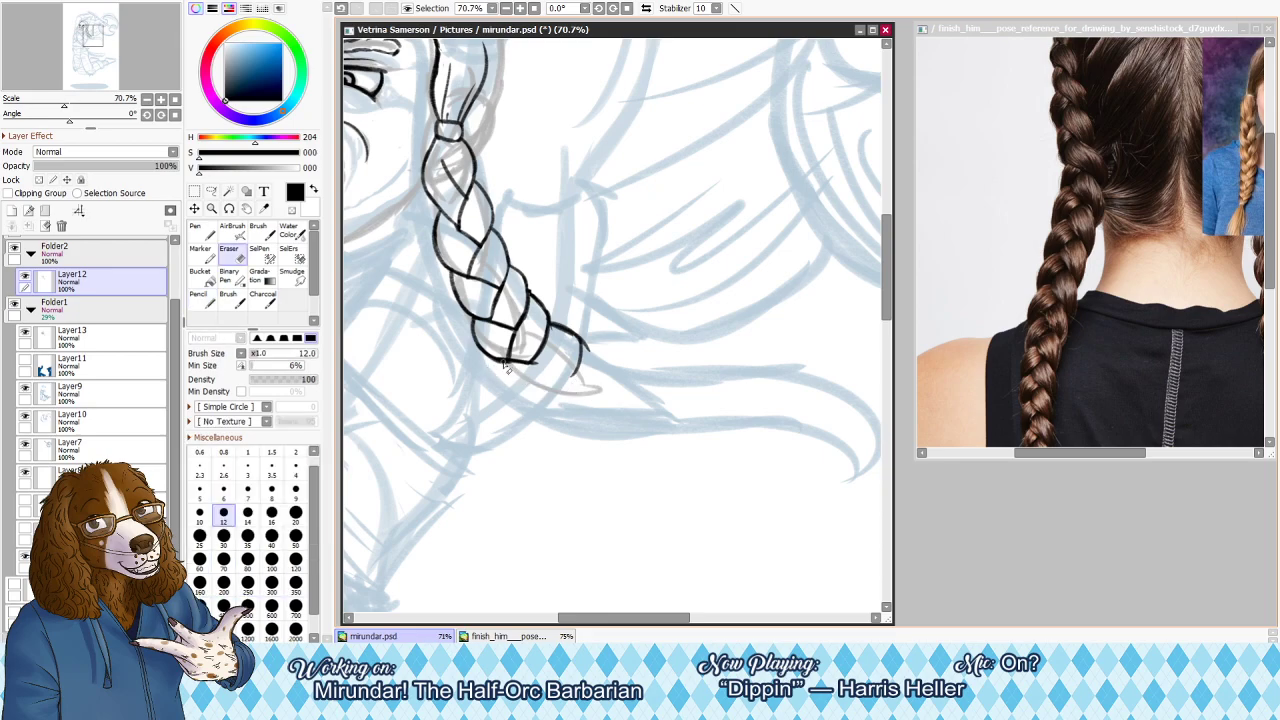
# Pencil the next strand's lower edge, curving from the lowest segment's base out to the right
pyautogui.press('n')
pyautogui.moveTo(500, 361)
pyautogui.mouseDown()
pyautogui.moveTo(556, 392)
pyautogui.moveTo(536, 389)
pyautogui.moveTo(565, 387)
pyautogui.moveTo(533, 393)
pyautogui.moveTo(568, 375)
pyautogui.mouseUp()
pyautogui.hotkey('ctrl', 'z')
pyautogui.hotkey('ctrl', 'z')
pyautogui.moveTo(514, 361); pyautogui.dragTo(563, 371)
pyautogui.hotkey('ctrl', 'z')
# Erase the hooked end of the new strand's upper edge while the canvas is mirrored
pyautogui.press('h')
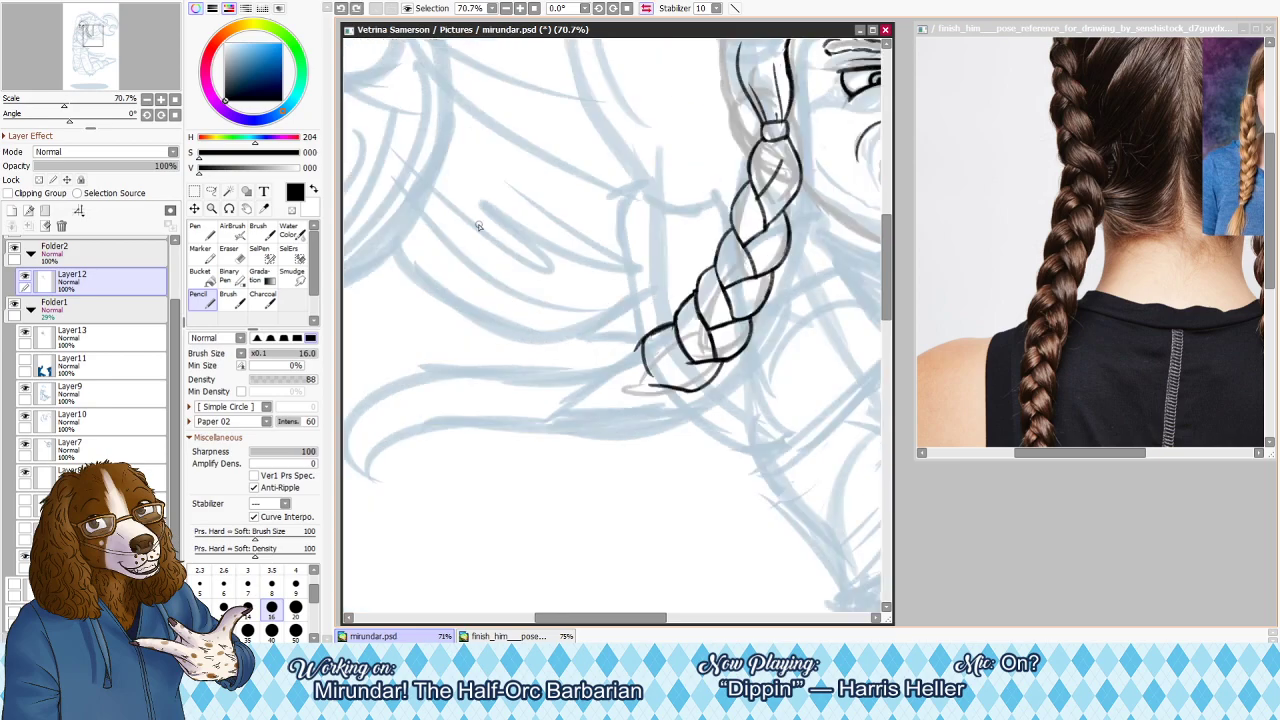
pyautogui.press('e')
pyautogui.moveTo(660, 336); pyautogui.dragTo(654, 380)
pyautogui.press('h')
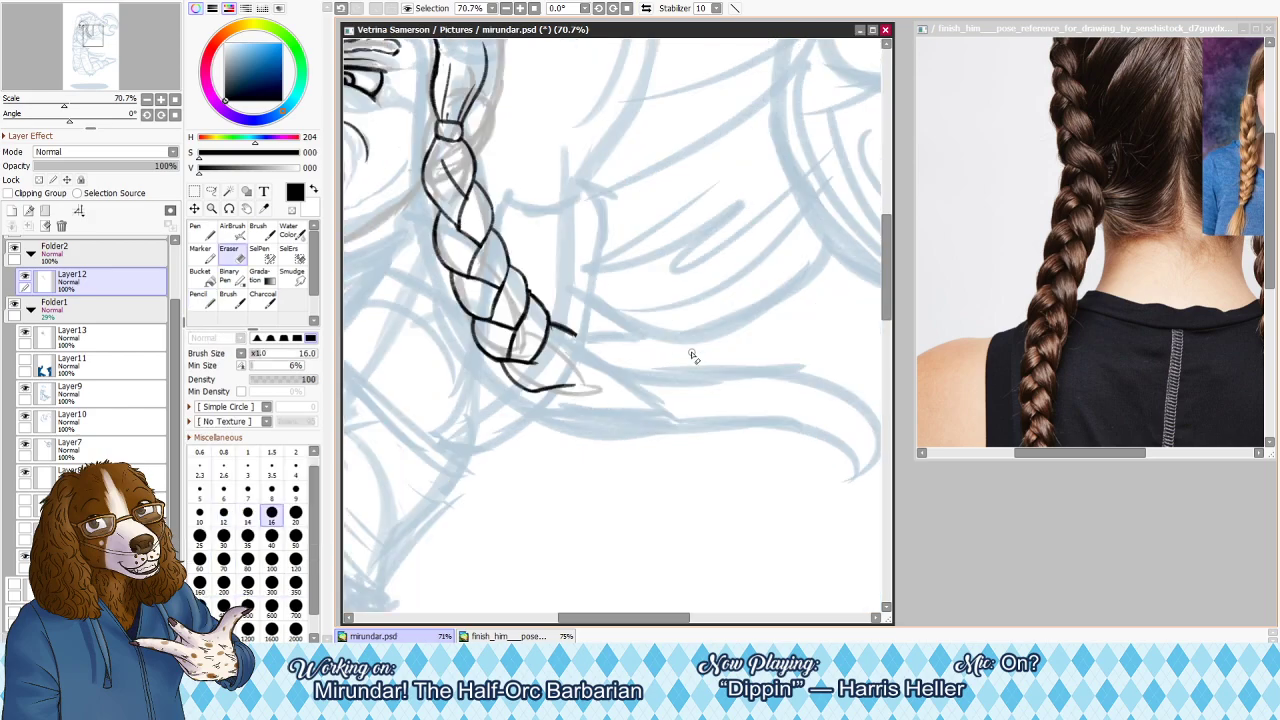
# Pencil the short dividing line between the lowest segment's base and the new strand's lower edge
pyautogui.press('n')
pyautogui.moveTo(549, 328)
pyautogui.mouseDown()
pyautogui.moveTo(544, 392)
pyautogui.moveTo(533, 358)
pyautogui.moveTo(541, 387)
pyautogui.mouseUp()
pyautogui.hotkey('ctrl', 'z')
pyautogui.hotkey('ctrl', 'z')
pyautogui.hotkey('ctrl', 'z')
pyautogui.hotkey('ctrl', 'z')
pyautogui.hotkey('ctrl', 'z')
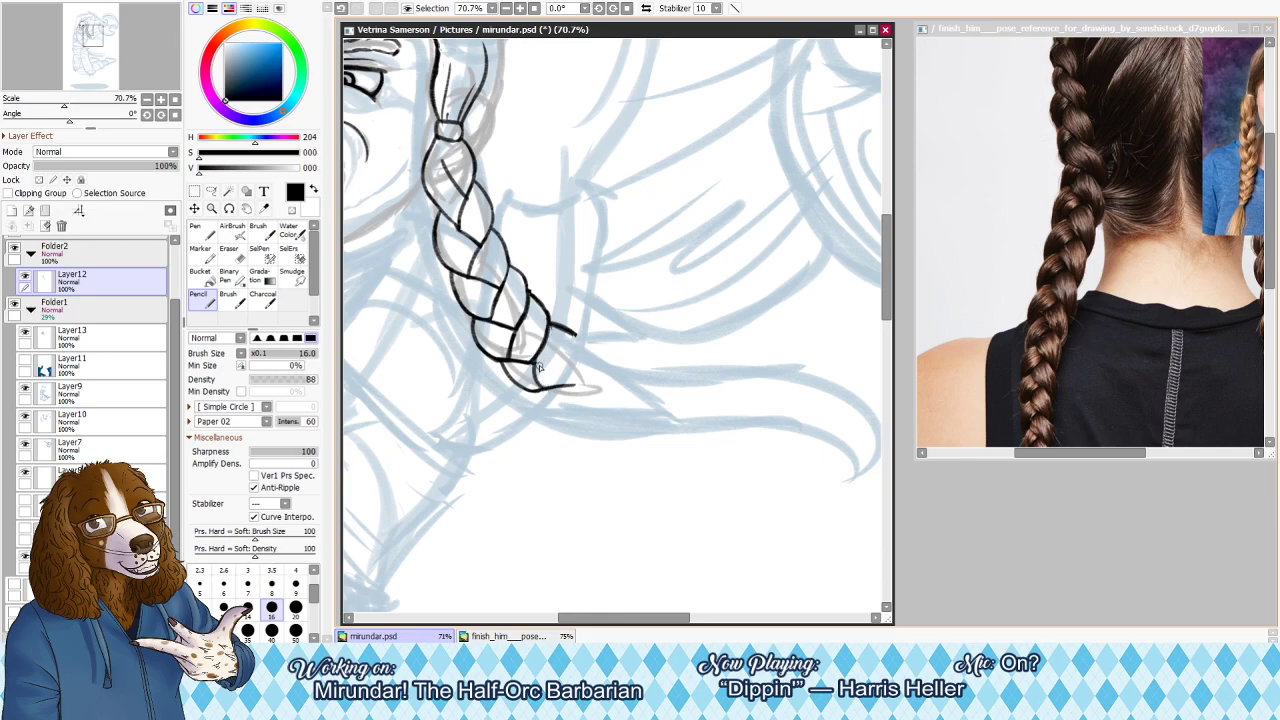
# Close the new segment's outer right edge with the pencil and trim its corners with the eraser
pyautogui.moveTo(567, 331); pyautogui.dragTo(584, 383)
pyautogui.hotkey('ctrl', 'z')
pyautogui.moveTo(557, 325)
pyautogui.mouseDown()
pyautogui.moveTo(575, 334)
pyautogui.moveTo(568, 384)
pyautogui.mouseUp()
pyautogui.press('e')
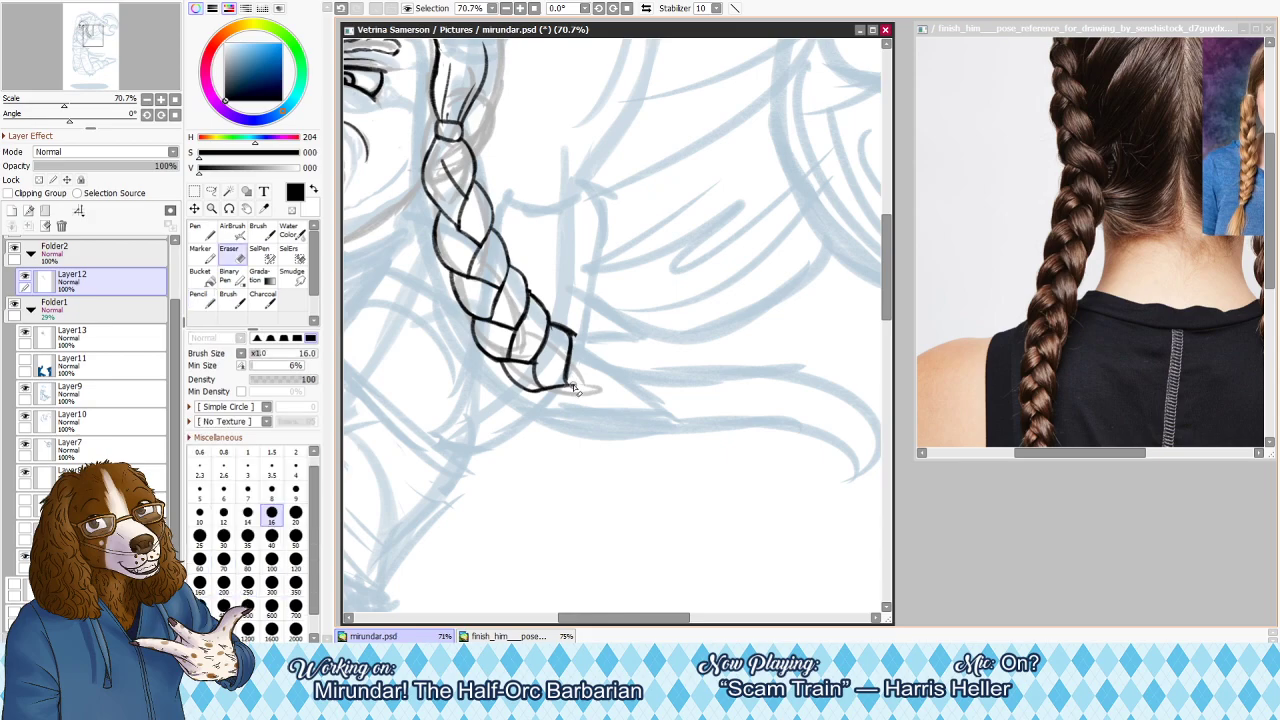
pyautogui.press(']')
pyautogui.press(']')
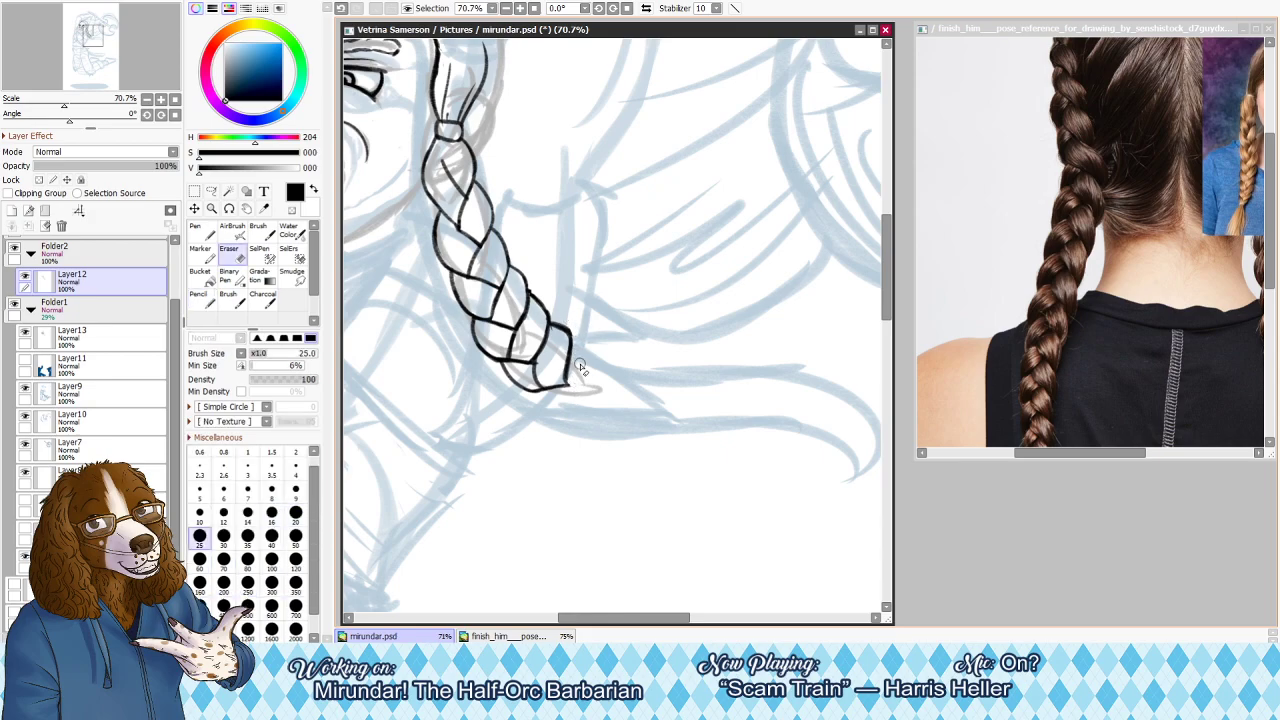
pyautogui.press('[')
pyautogui.press('[')
pyautogui.press('[')
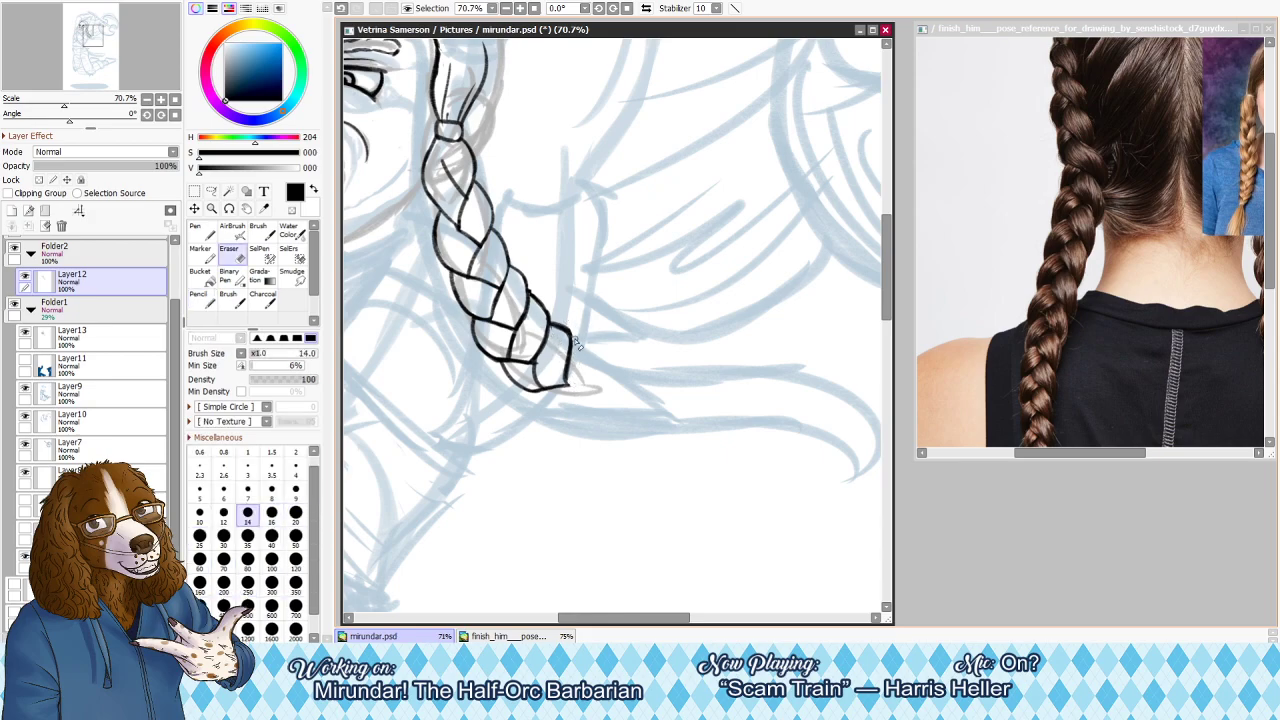
# Pencil the upper and lower outer curves of the following braid segment
pyautogui.press('n')
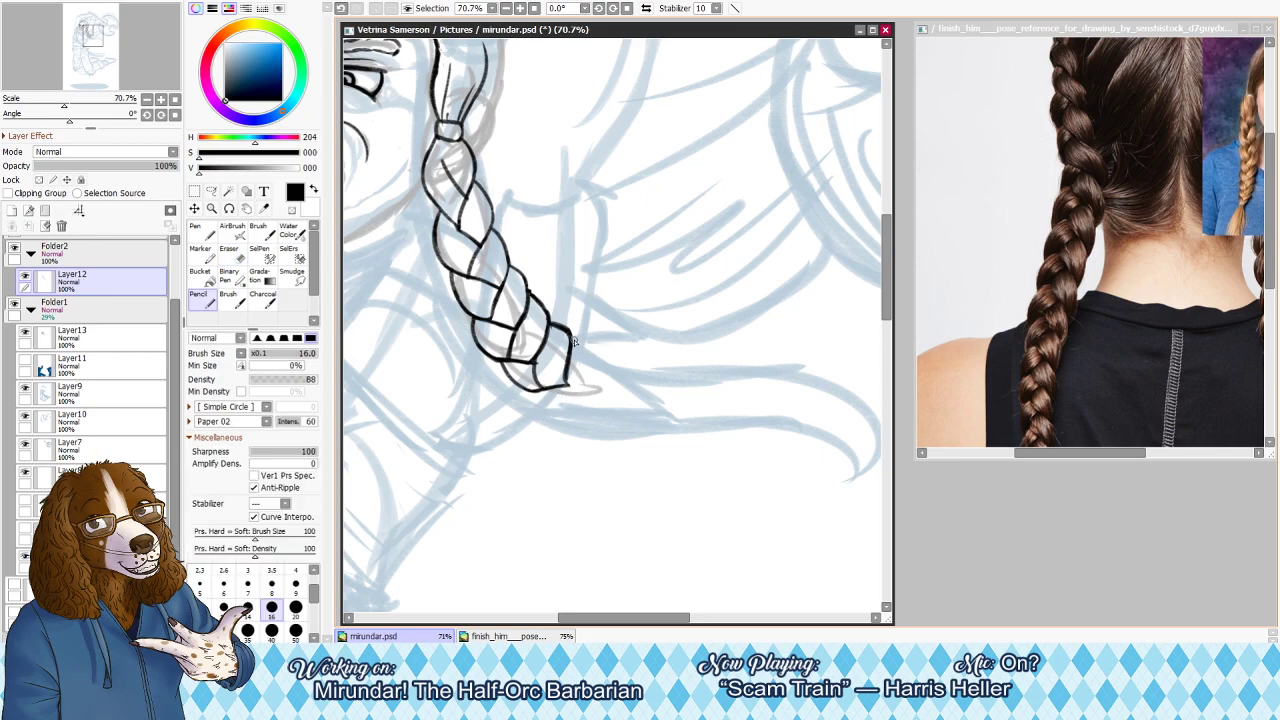
pyautogui.moveTo(572, 331); pyautogui.dragTo(602, 358)
pyautogui.moveTo(541, 395); pyautogui.dragTo(601, 403)
# Erase the braid tip's lower outer curve and redraw it flowing directly from the segment above
pyautogui.click(612, 9)
pyautogui.click(612, 9)
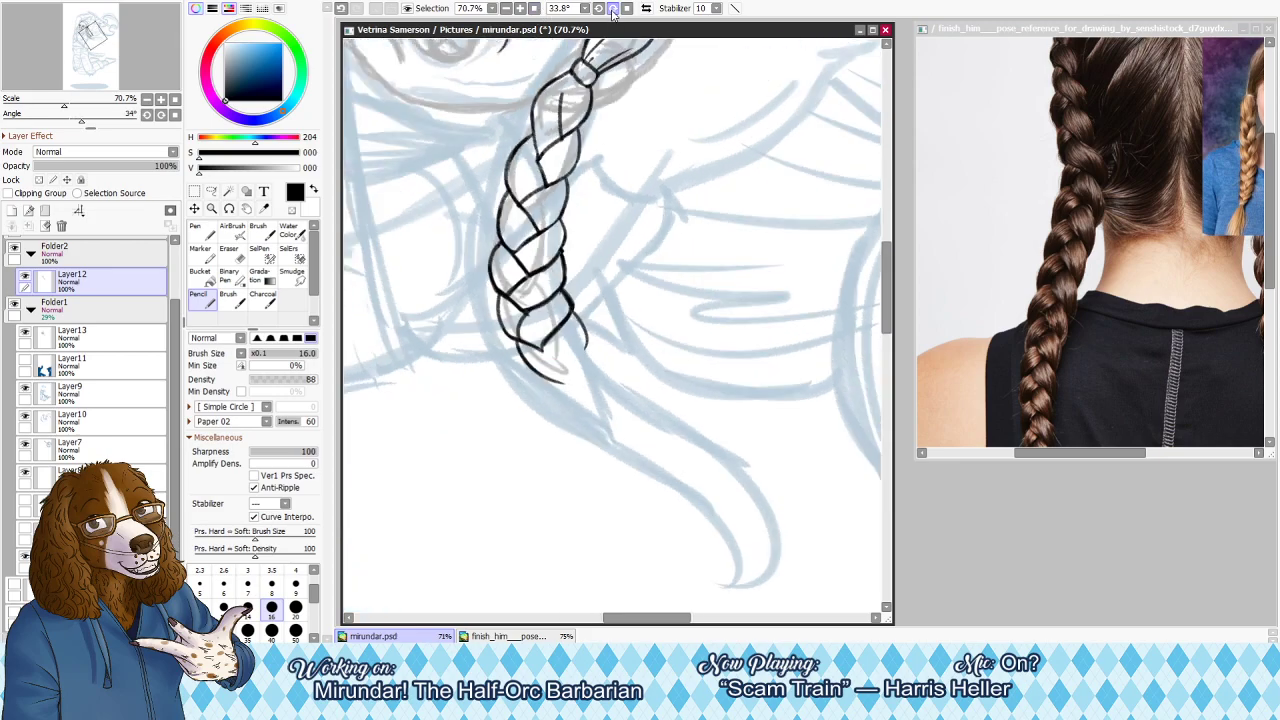
pyautogui.click(612, 9)
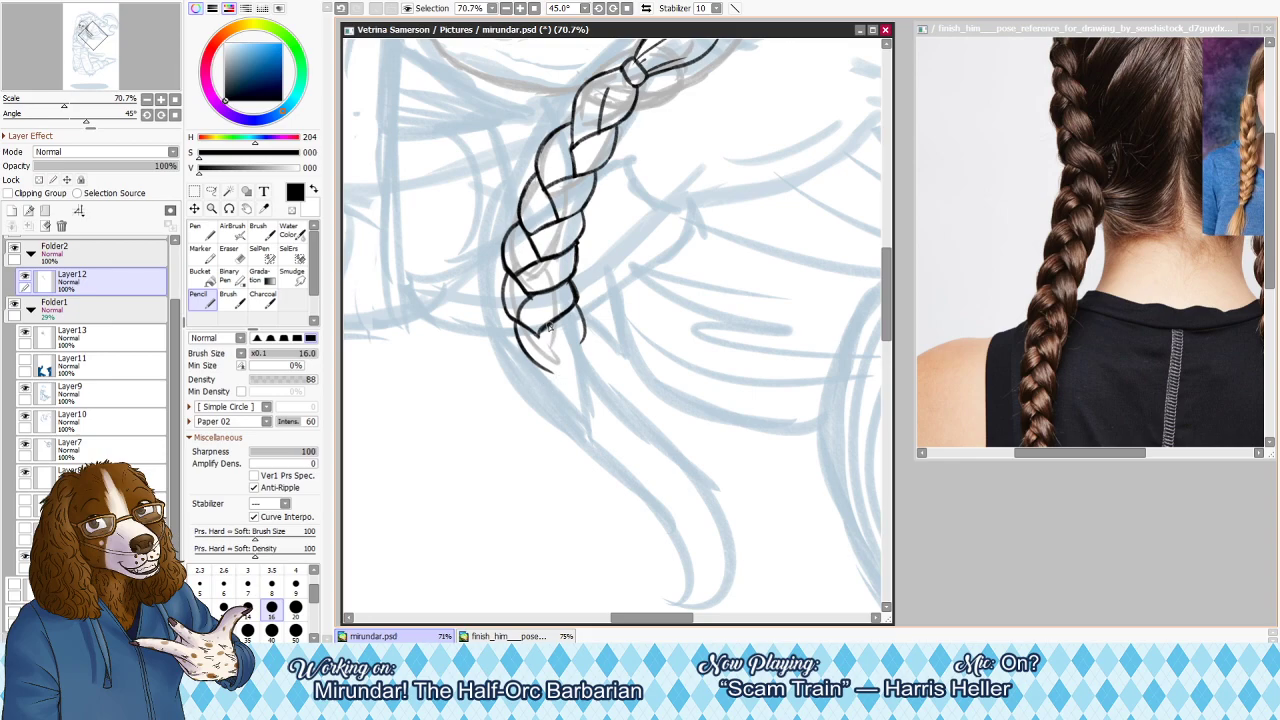
pyautogui.press('e')
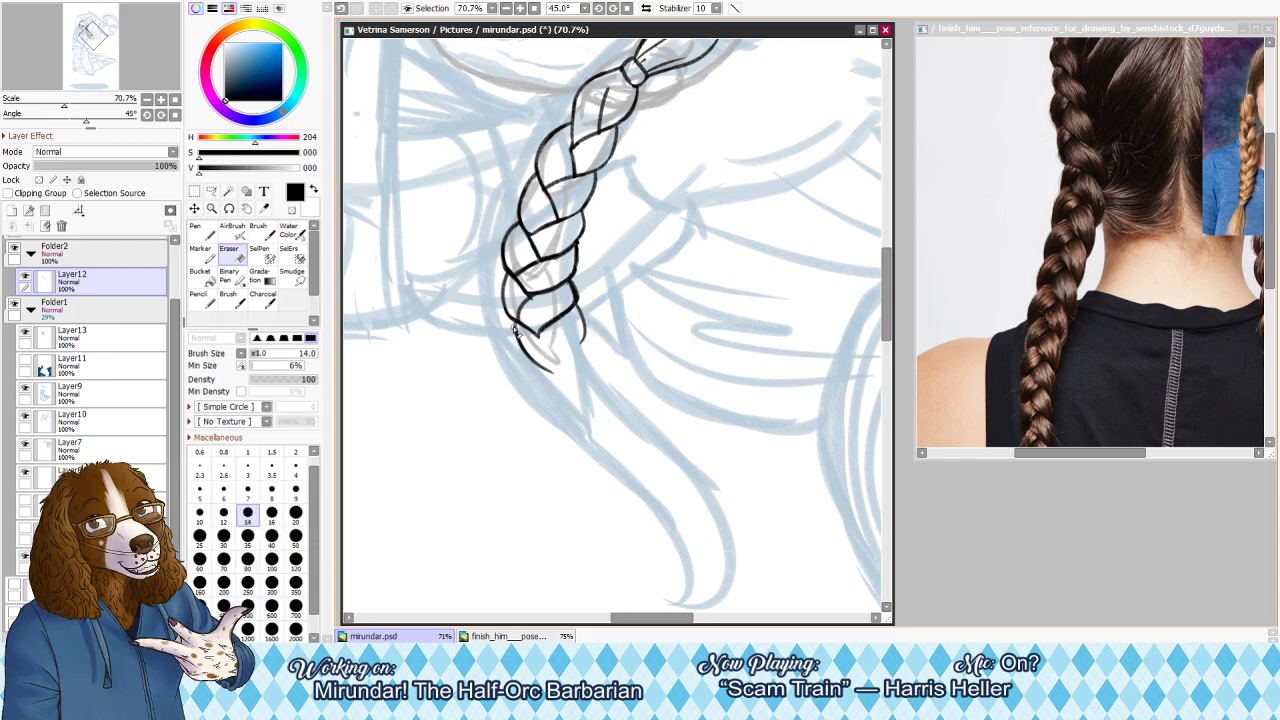
pyautogui.press('n')
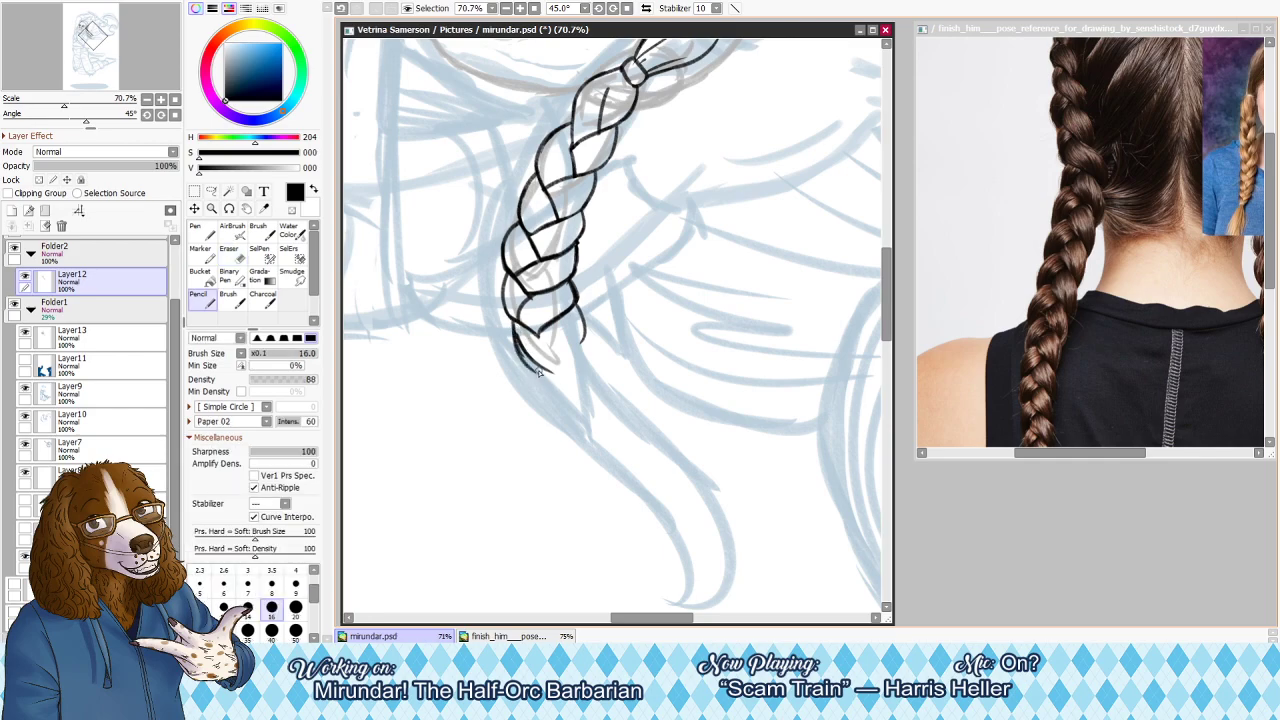
pyautogui.press('e')
pyautogui.moveTo(530, 348); pyautogui.dragTo(556, 370)
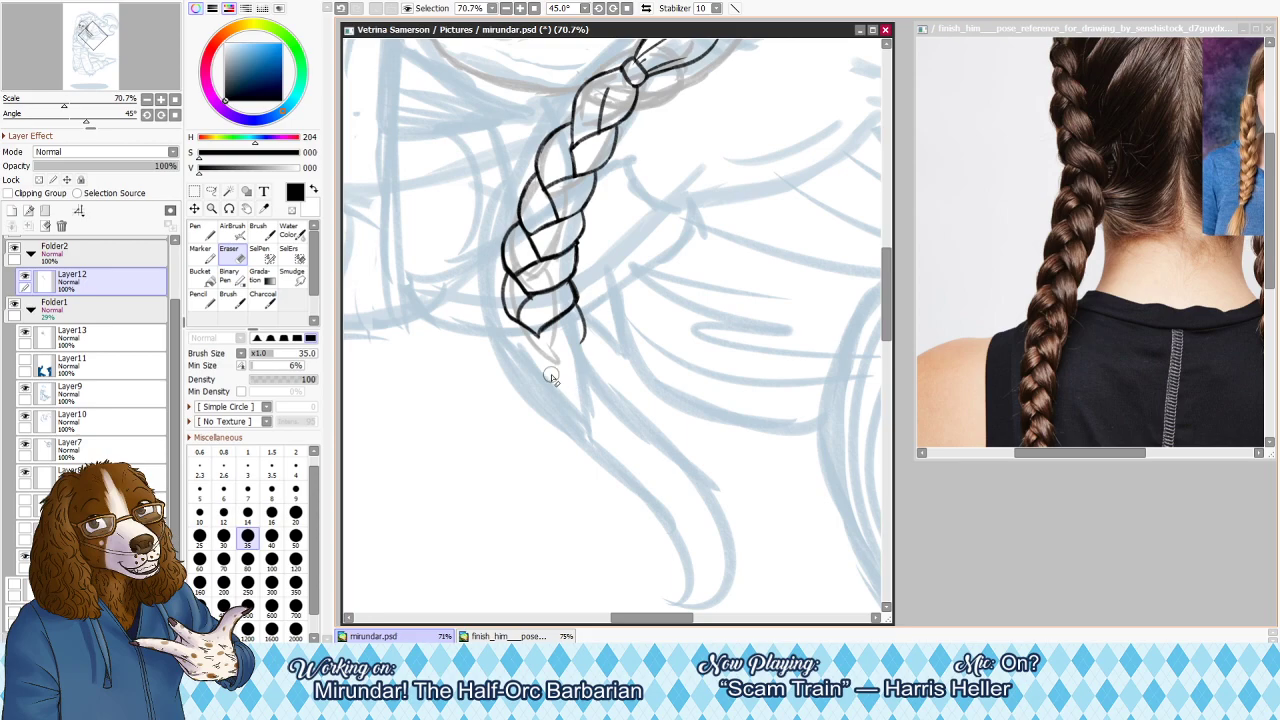
pyautogui.press('n')
pyautogui.hotkey('ctrl', 'z')
pyautogui.moveTo(511, 320); pyautogui.dragTo(548, 367)
pyautogui.hotkey('ctrl', 'z')
pyautogui.press('e')
pyautogui.press('n')
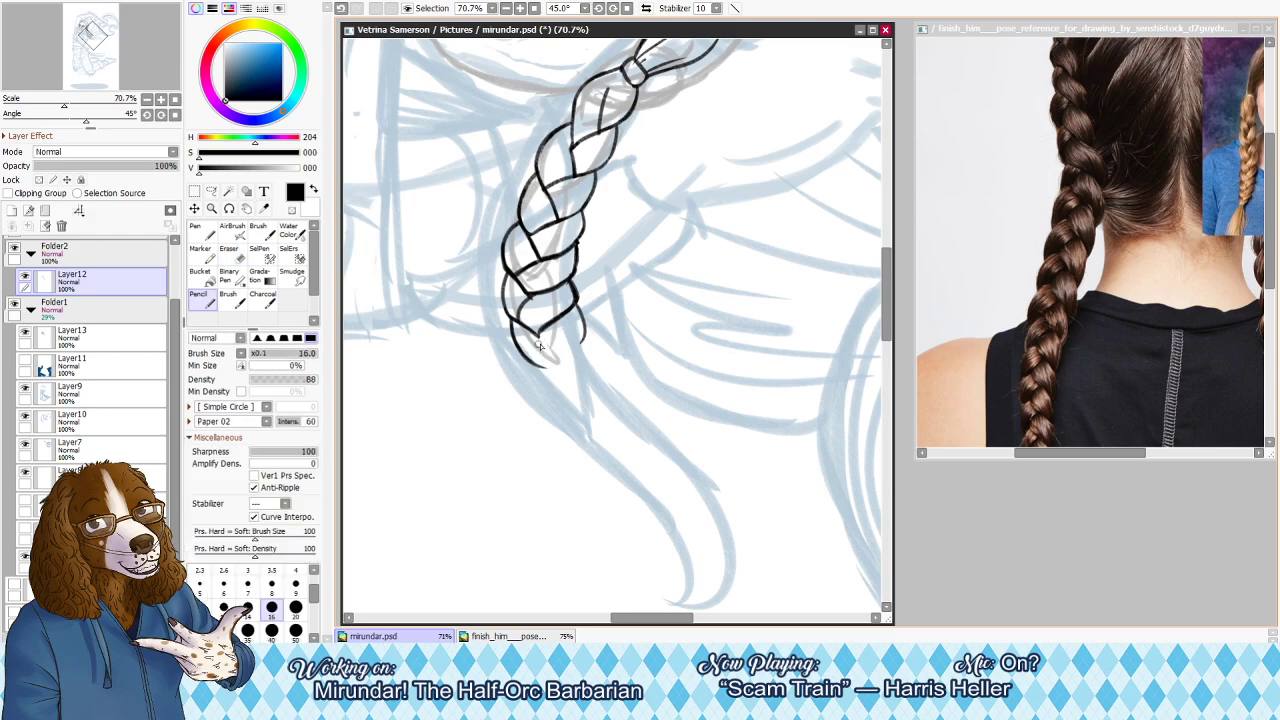
# Pencil a diagonal divider across the braid's tip and bring the tip's right edge down to meet it
pyautogui.moveTo(556, 320)
pyautogui.mouseDown()
pyautogui.moveTo(540, 361)
pyautogui.moveTo(540, 339)
pyautogui.moveTo(517, 329)
pyautogui.moveTo(557, 353)
pyautogui.moveTo(540, 341)
pyautogui.moveTo(581, 333)
pyautogui.moveTo(582, 321)
pyautogui.moveTo(570, 360)
pyautogui.mouseUp()
pyautogui.hotkey('ctrl', 'z')
pyautogui.hotkey('ctrl', 'z')
pyautogui.hotkey('ctrl', 'z')
pyautogui.hotkey('ctrl', 'z')
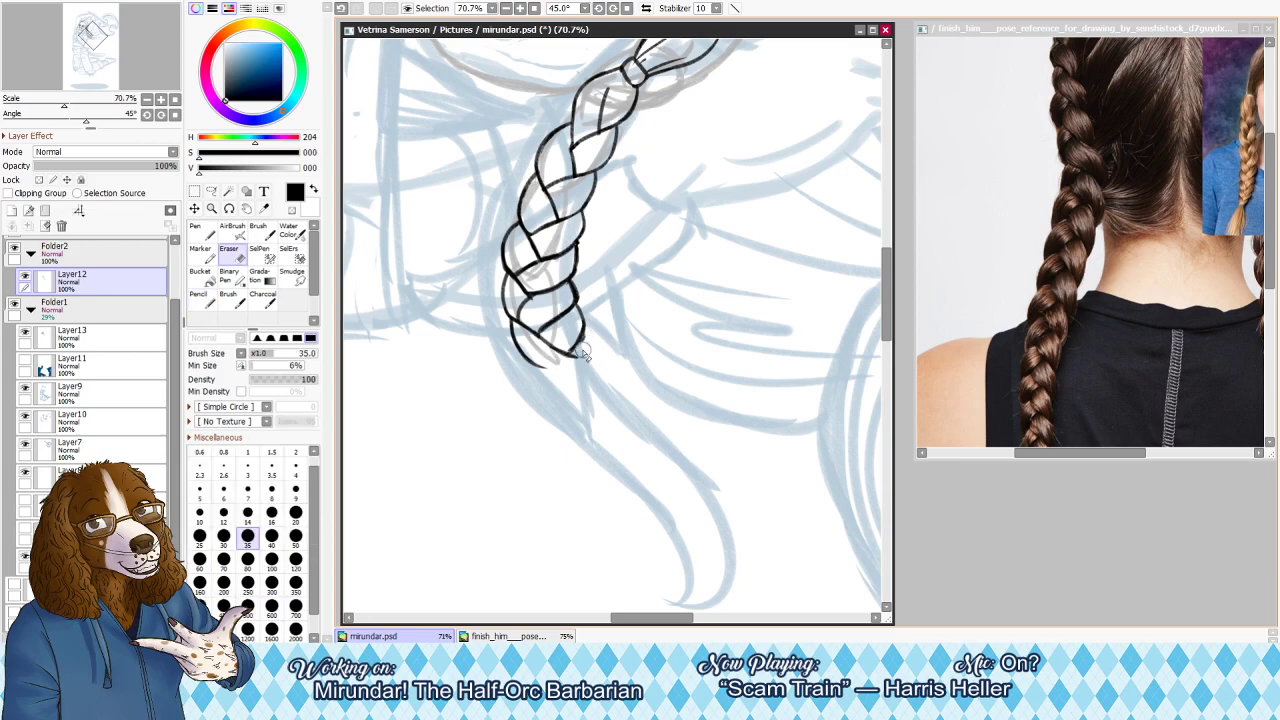
# Pencil a short strand hooking outward from the right side of the braid's tip
pyautogui.moveTo(579, 338); pyautogui.dragTo(604, 384)
pyautogui.hotkey('ctrl', 'z')
pyautogui.hotkey('ctrl', 'z')
pyautogui.moveTo(580, 337); pyautogui.dragTo(606, 365)
pyautogui.hotkey('ctrl', 'z')
pyautogui.hotkey('ctrl', 'z')
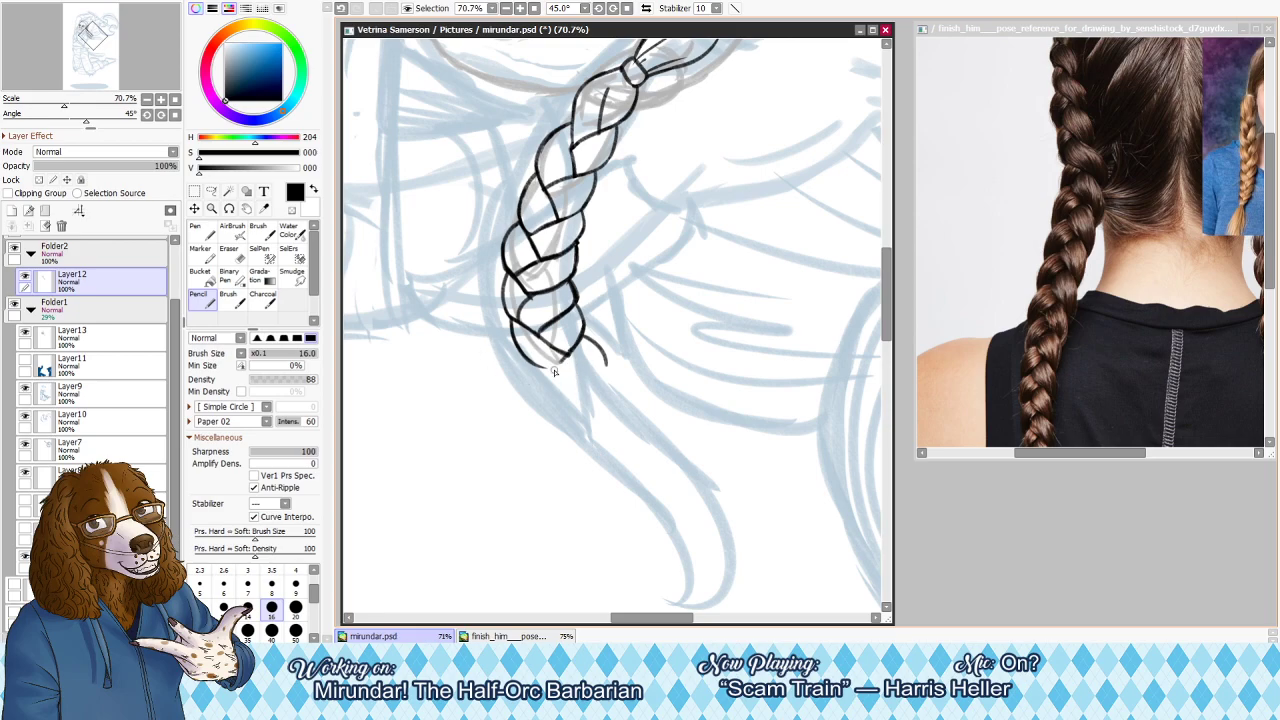
# Remove the diagonal divider and pencil the lower edge joining both sides of the braid's tip
pyautogui.hotkey('ctrl', 'z')
pyautogui.hotkey('ctrl', 'z')
pyautogui.moveTo(546, 368); pyautogui.dragTo(574, 350)
pyautogui.press('e')
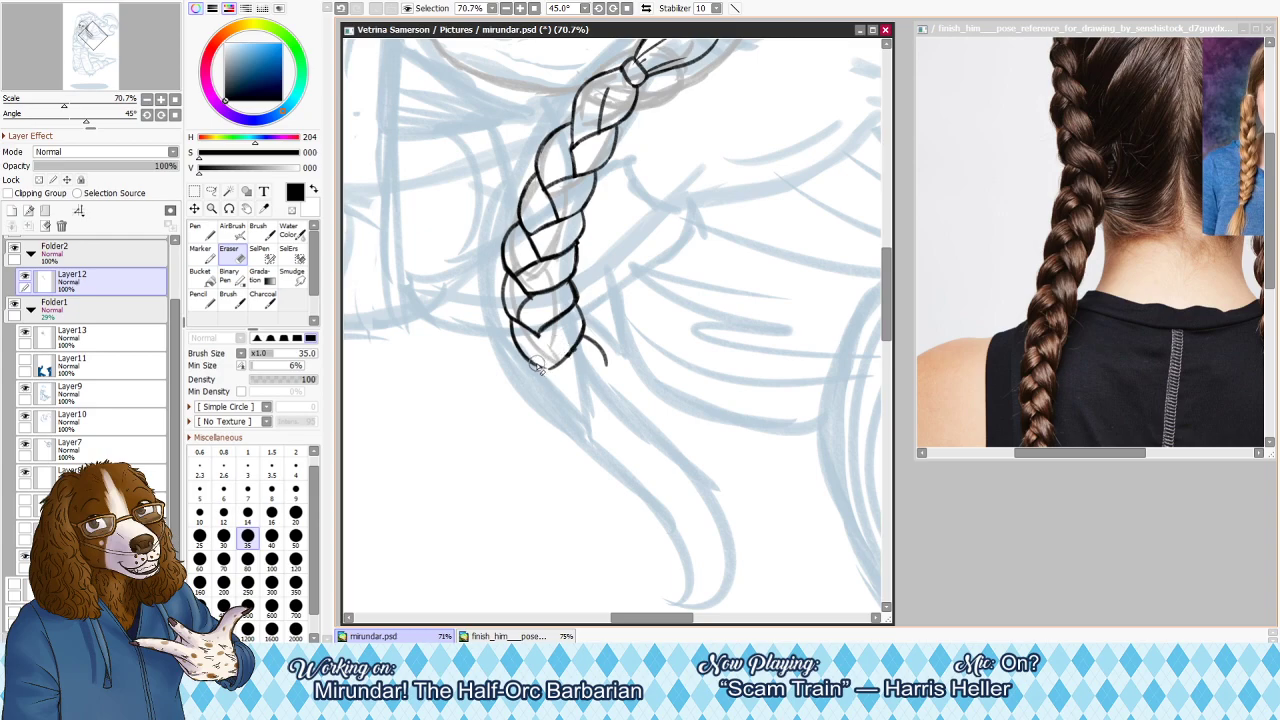
# Try a short dividing stroke down the middle of the braid's tip
pyautogui.press('n')
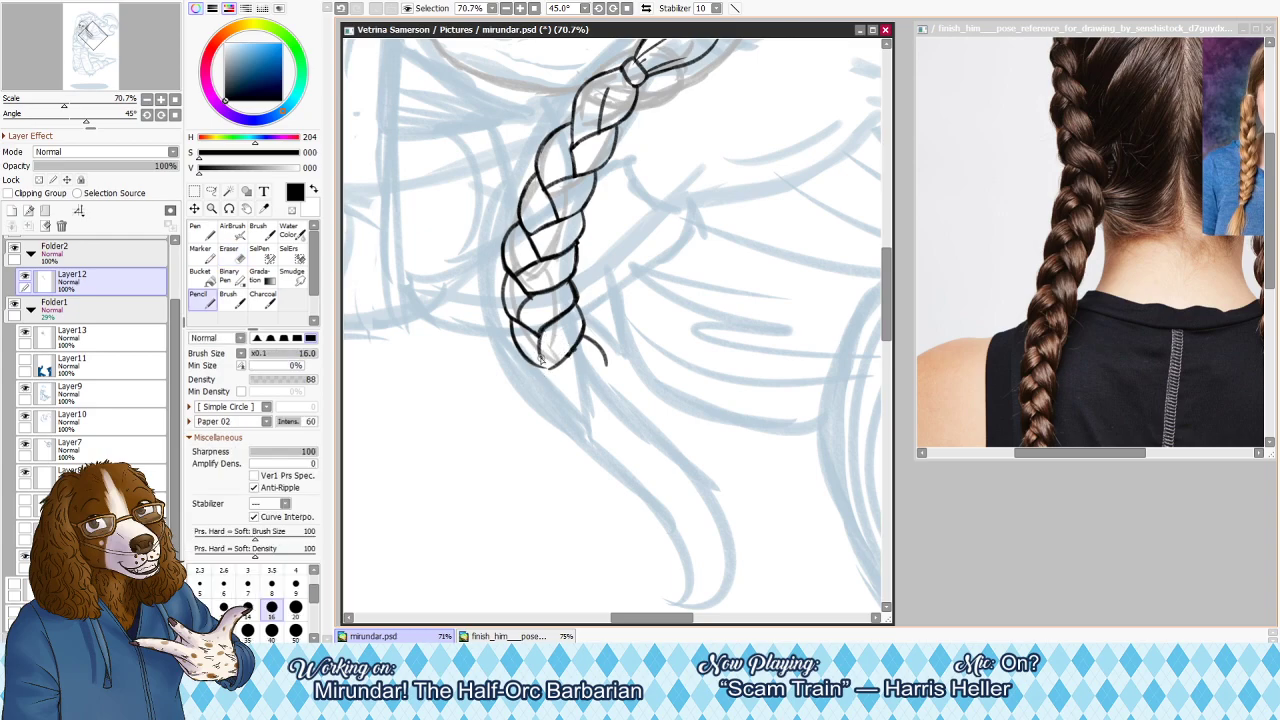
pyautogui.hotkey('ctrl', 'z')
pyautogui.hotkey('ctrl', 'z')
pyautogui.moveTo(554, 354)
pyautogui.mouseDown()
pyautogui.moveTo(523, 330)
pyautogui.moveTo(560, 354)
pyautogui.mouseUp()
pyautogui.hotkey('ctrl', 'z')
# Touch up the strand lines on the left side above the braid's tip and check them in mirrored view
pyautogui.press('e')
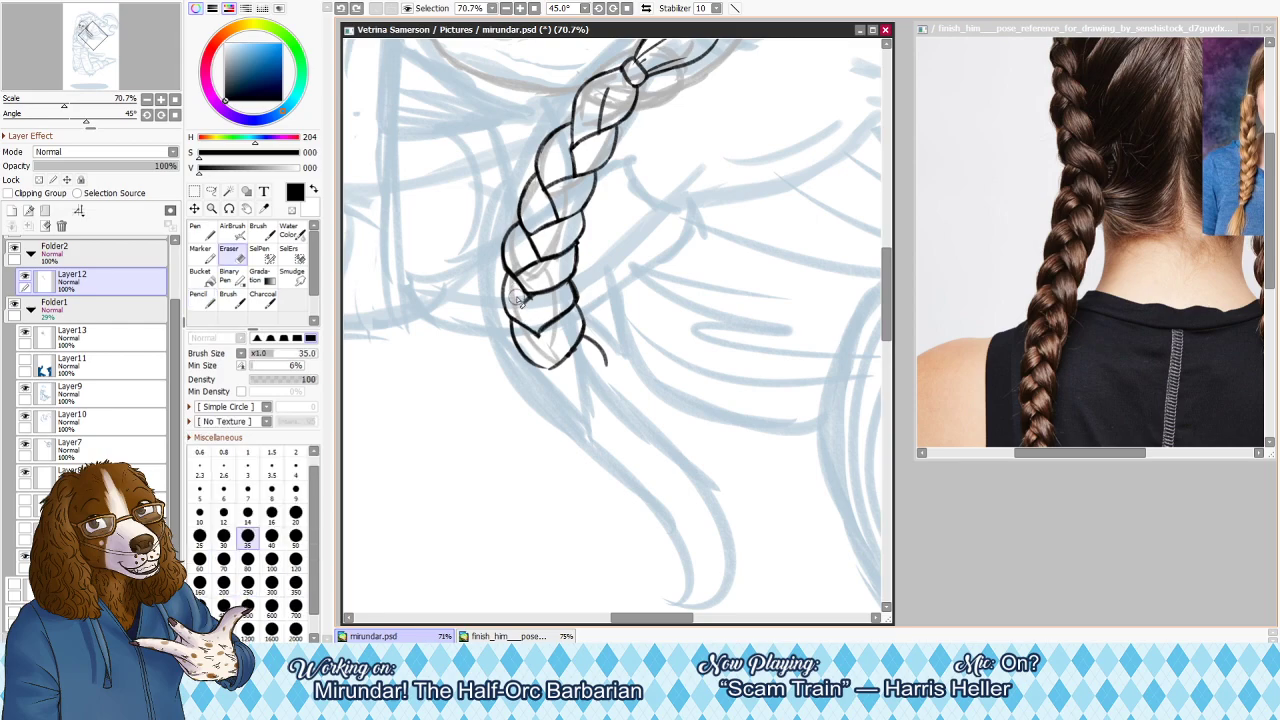
pyautogui.press('n')
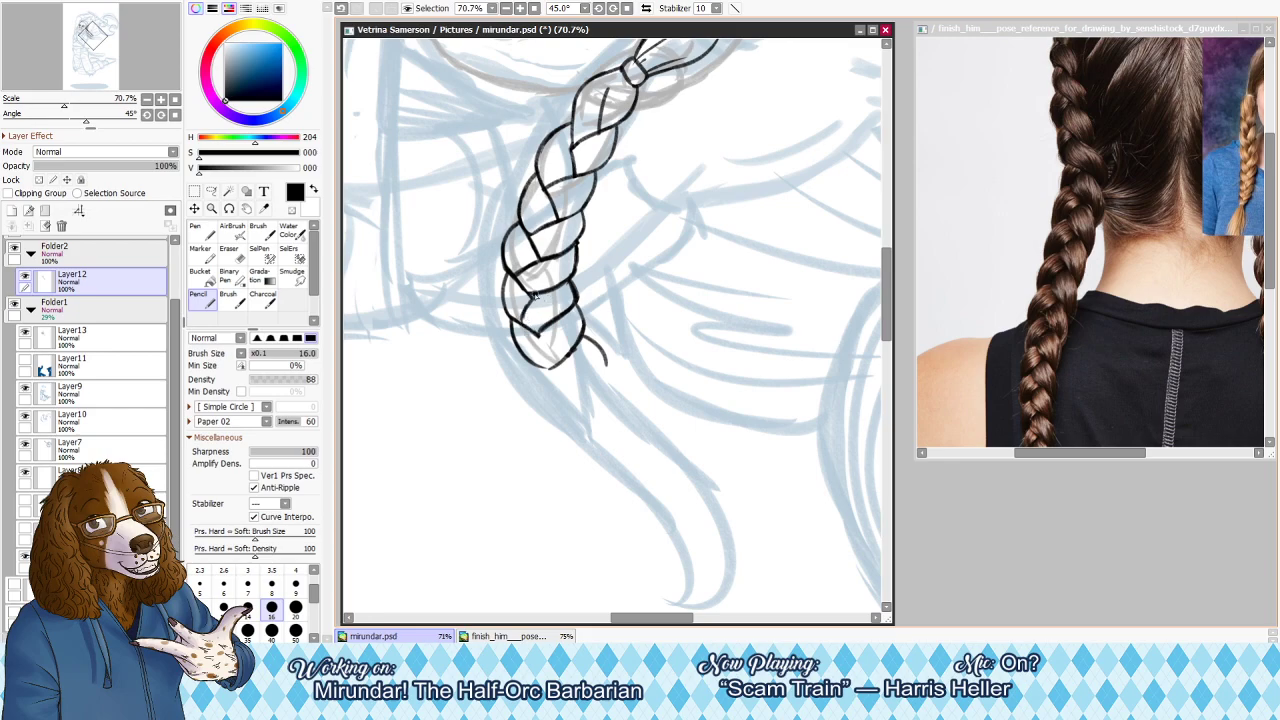
pyautogui.press('h')
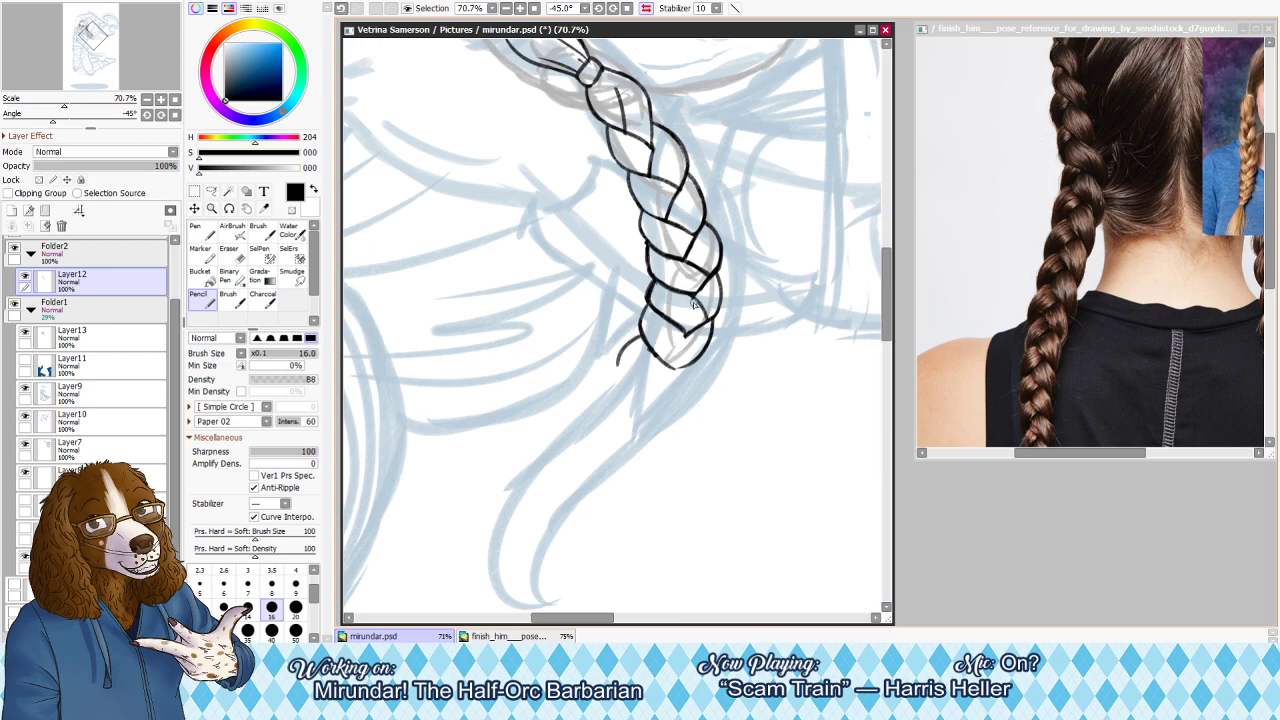
pyautogui.press('h')
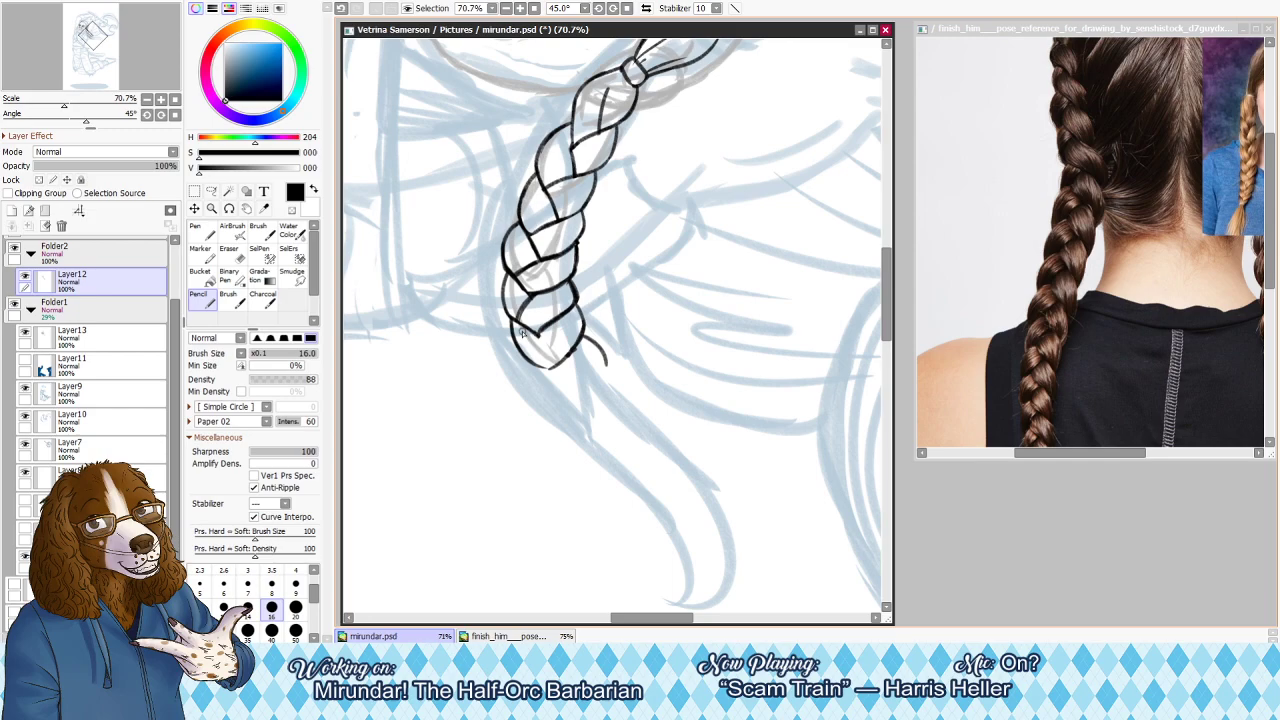
# Erase and redraw the diagonal divider running from the centre of the braid's tip to its lower right edge
pyautogui.press('e')
pyautogui.press('n')
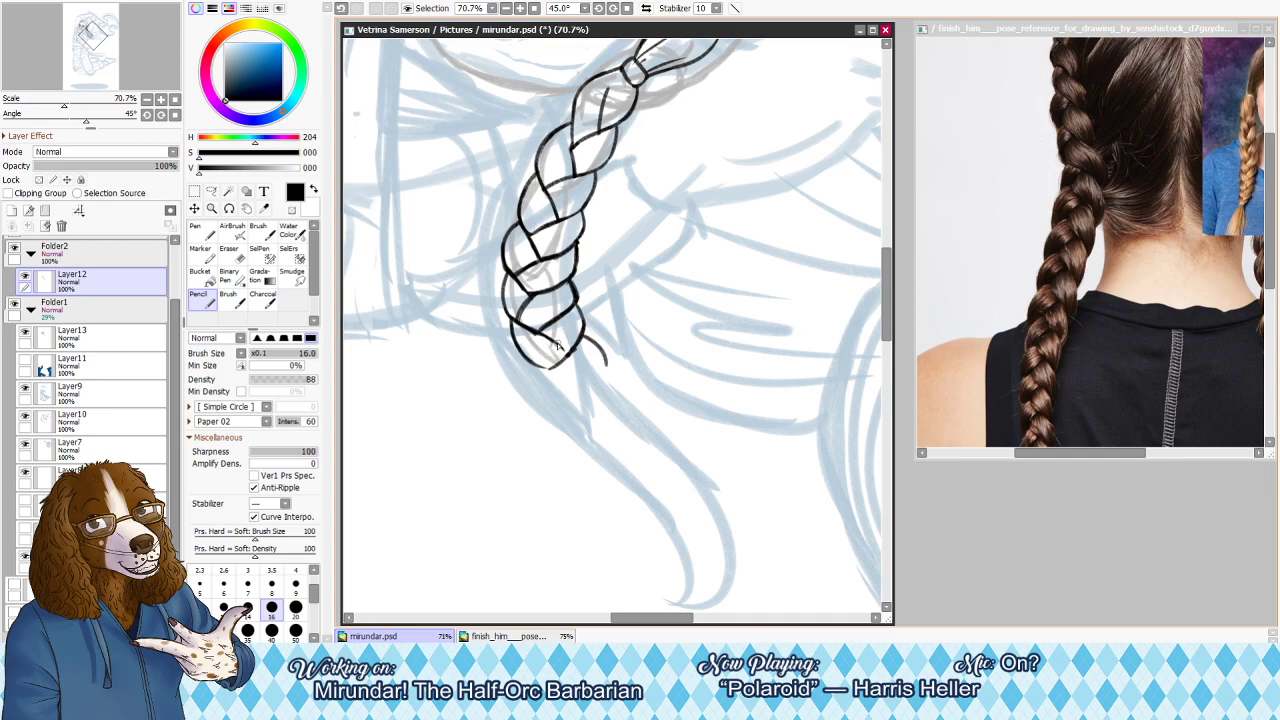
pyautogui.press('e')
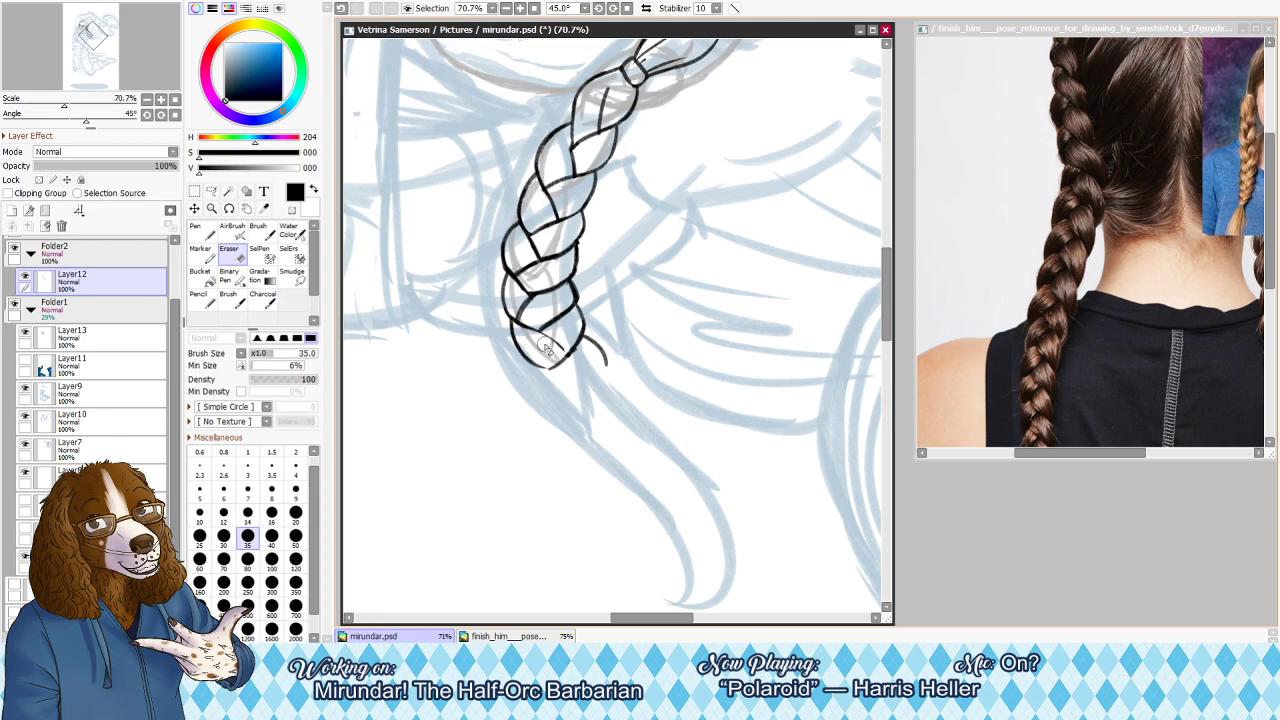
pyautogui.press('n')
pyautogui.moveTo(537, 332); pyautogui.dragTo(573, 356)
pyautogui.hotkey('ctrl', 'z')
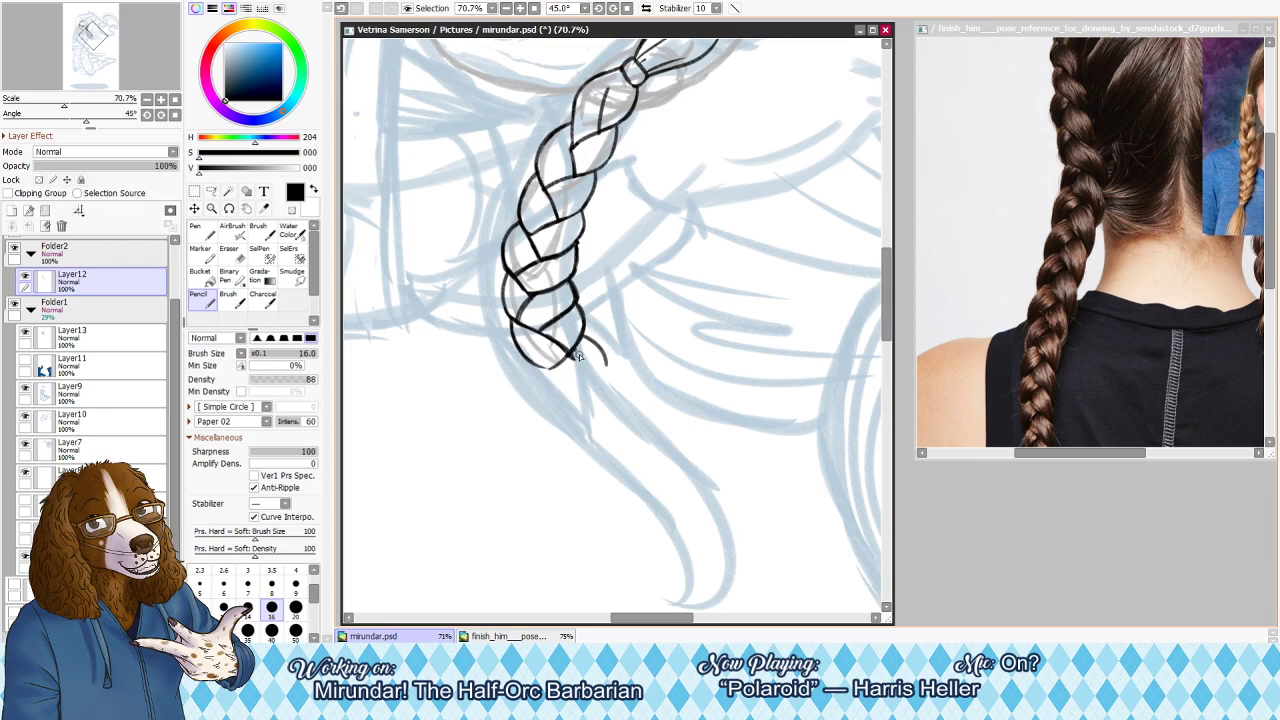
# Pencil the closing stroke along the bottom of the braid's tip and tidy it with the eraser
pyautogui.hotkey('ctrl', 'z')
pyautogui.moveTo(574, 354); pyautogui.dragTo(551, 370)
pyautogui.hotkey('ctrl', 'z')
pyautogui.hotkey('ctrl', 'y')
pyautogui.moveTo(550, 371); pyautogui.dragTo(585, 412)
pyautogui.hotkey('ctrl', 'z')
pyautogui.press('e')
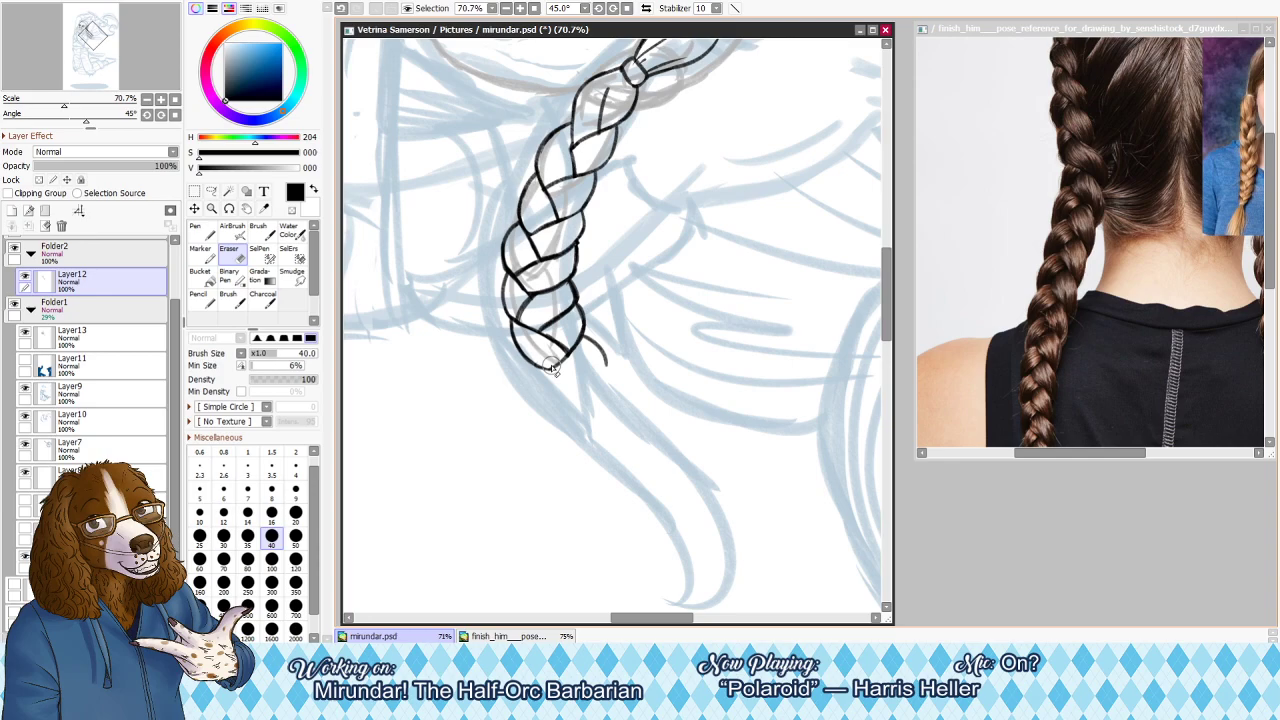
# Sketch a jagged zigzag line along the braid's outer right side and undo it
pyautogui.click(537, 8)
pyautogui.scroll(4, 630, 200)
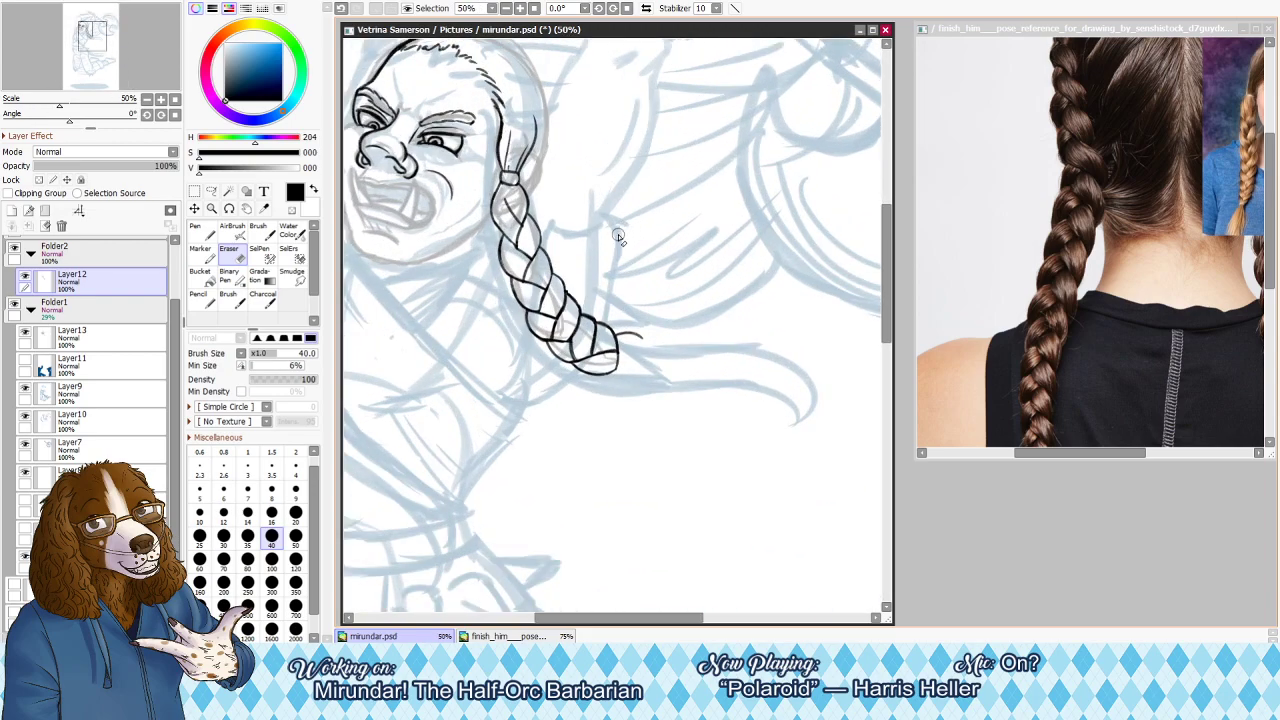
pyautogui.scroll(-1, 600, 245)
pyautogui.scroll(3, 568, 252)
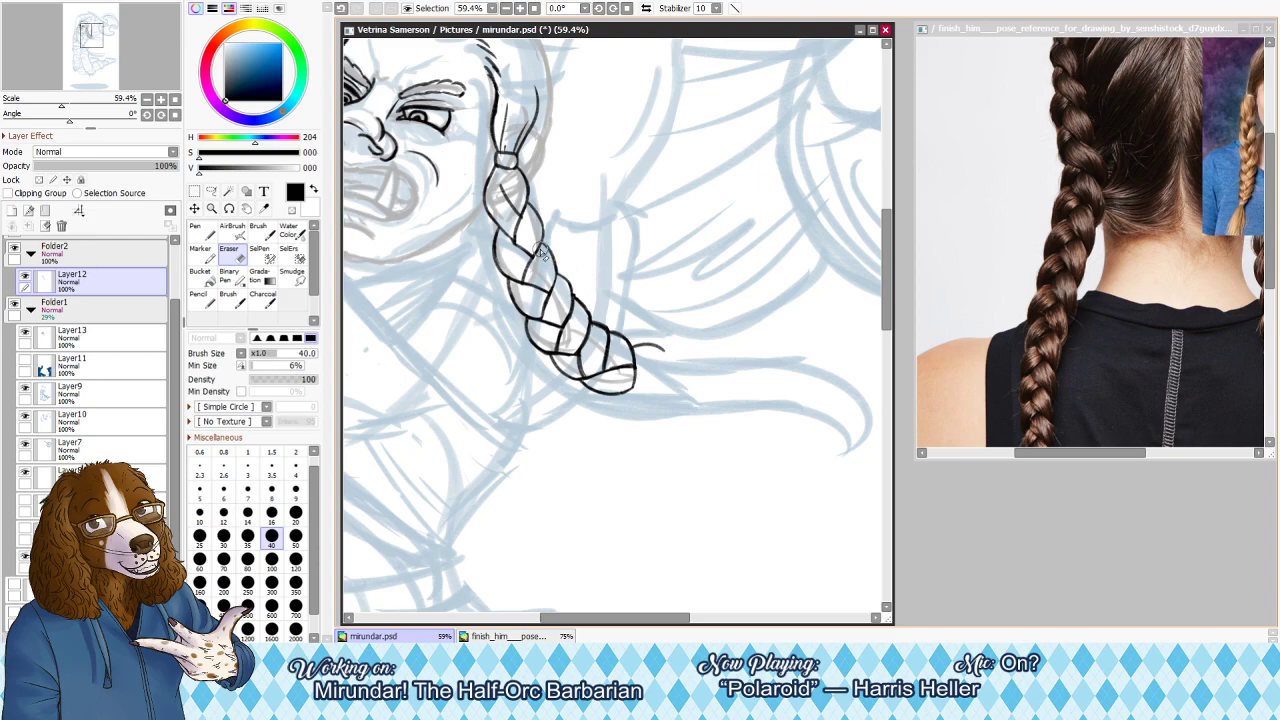
pyautogui.press('n')
pyautogui.moveTo(532, 168)
pyautogui.mouseDown()
pyautogui.moveTo(562, 232)
pyautogui.moveTo(586, 243)
pyautogui.moveTo(632, 366)
pyautogui.moveTo(596, 319)
pyautogui.moveTo(611, 306)
pyautogui.moveTo(665, 345)
pyautogui.mouseUp()
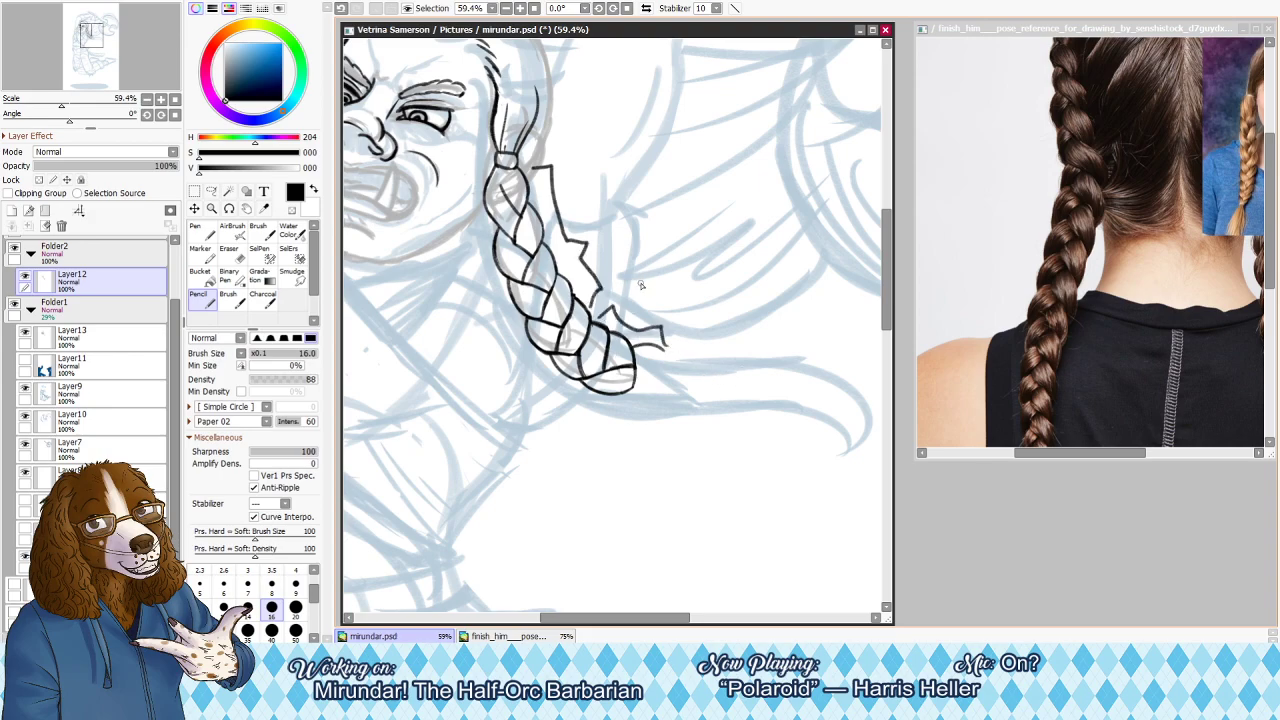
pyautogui.hotkey('ctrl', 'z')
pyautogui.hotkey('ctrl', 'z')
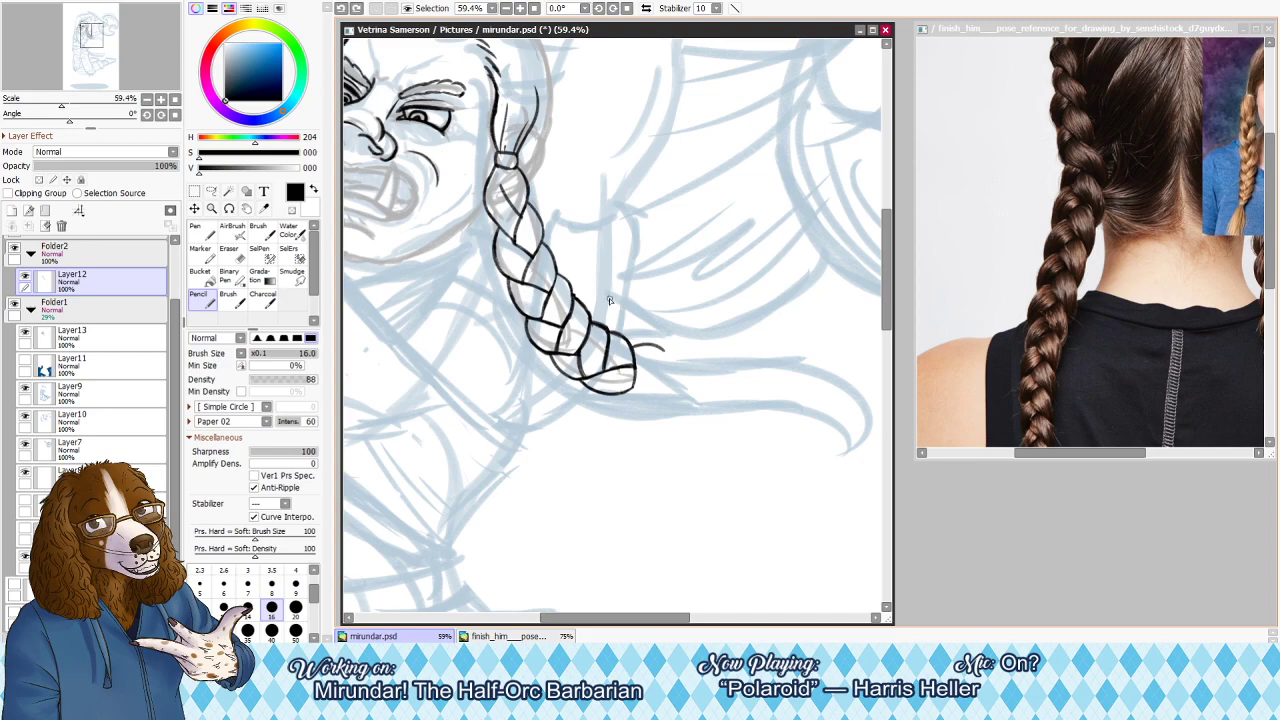
# Pencil a short curve below the lower left of the braid's tip and erase the stray curve on its right side
pyautogui.click(520, 8)
pyautogui.click(520, 8)
pyautogui.click(612, 9)
pyautogui.click(613, 10)
pyautogui.click(613, 10)
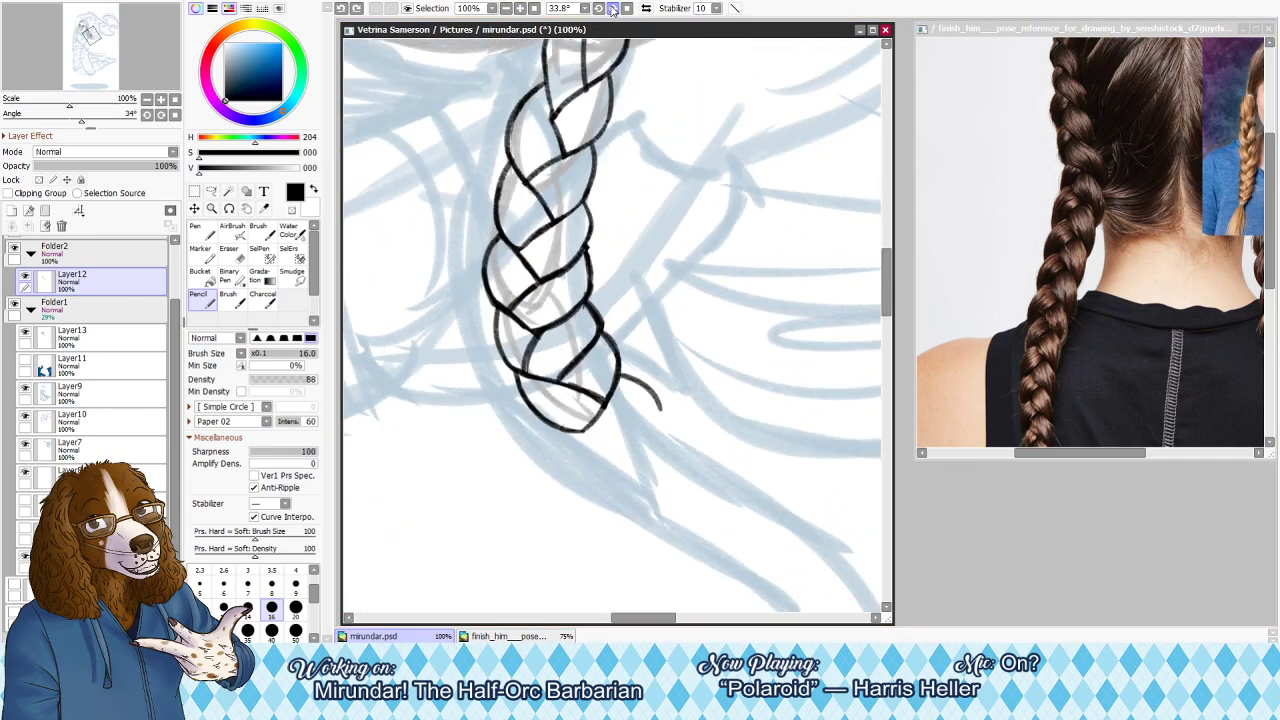
pyautogui.click(613, 10)
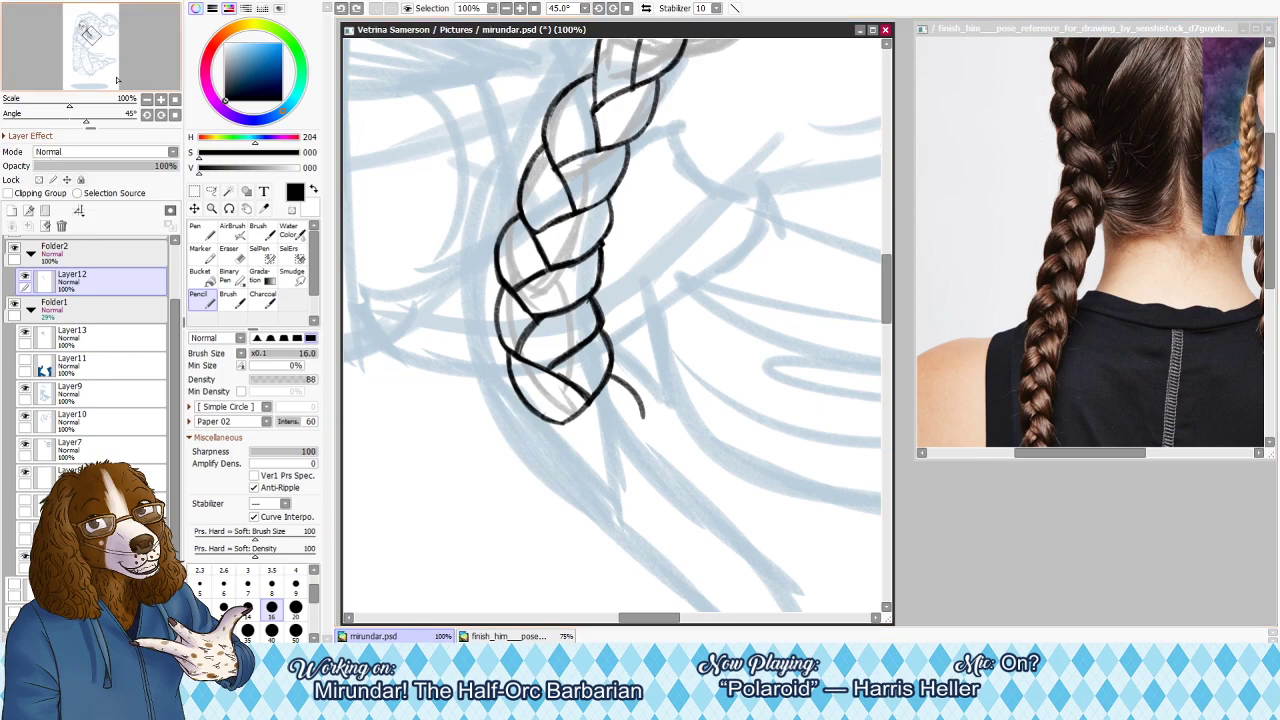
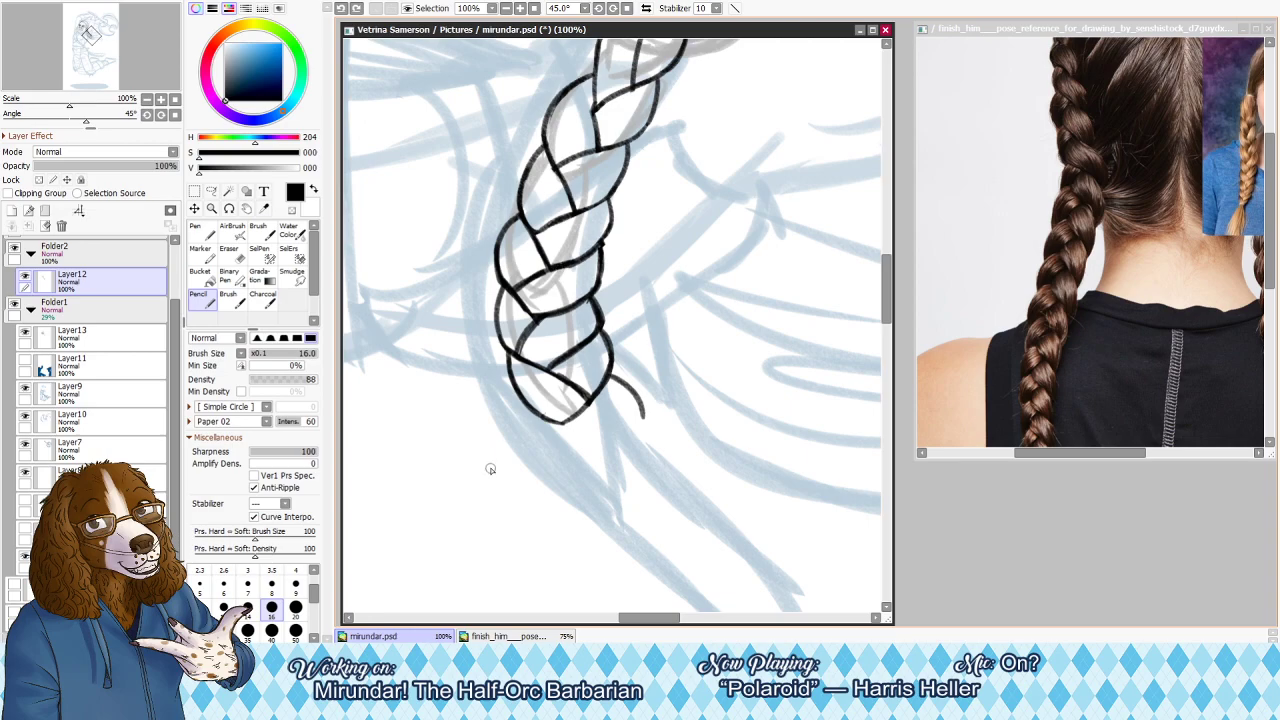
pyautogui.moveTo(562, 425); pyautogui.dragTo(571, 452)
pyautogui.moveTo(606, 382); pyautogui.dragTo(652, 432)
pyautogui.hotkey('ctrl', 'z')
pyautogui.press('e')
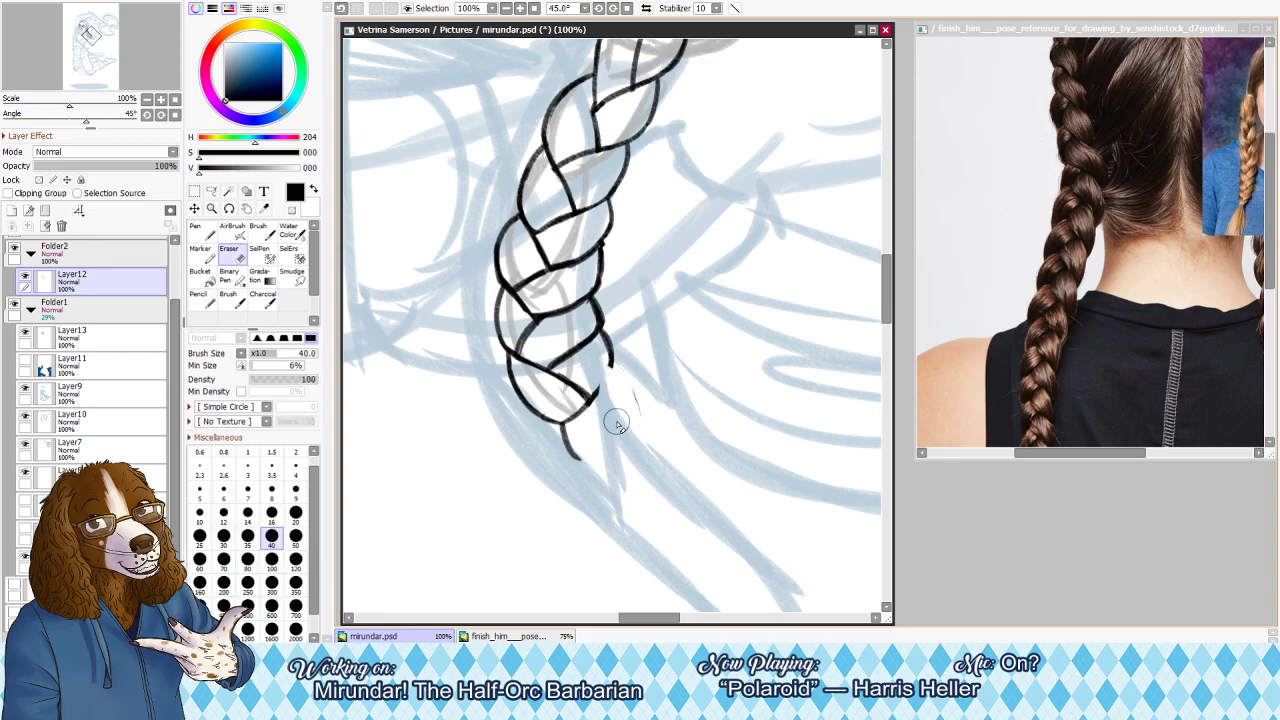
# Draw a new leaf-shaped strand at the braid tip's right side with an inner divider and a rounded outer edge
pyautogui.press('n')
pyautogui.moveTo(603, 376); pyautogui.dragTo(593, 451)
pyautogui.hotkey('ctrl', 'z')
pyautogui.moveTo(600, 396); pyautogui.dragTo(592, 454)
pyautogui.hotkey('ctrl', 'z')
pyautogui.moveTo(611, 367); pyautogui.dragTo(645, 403)
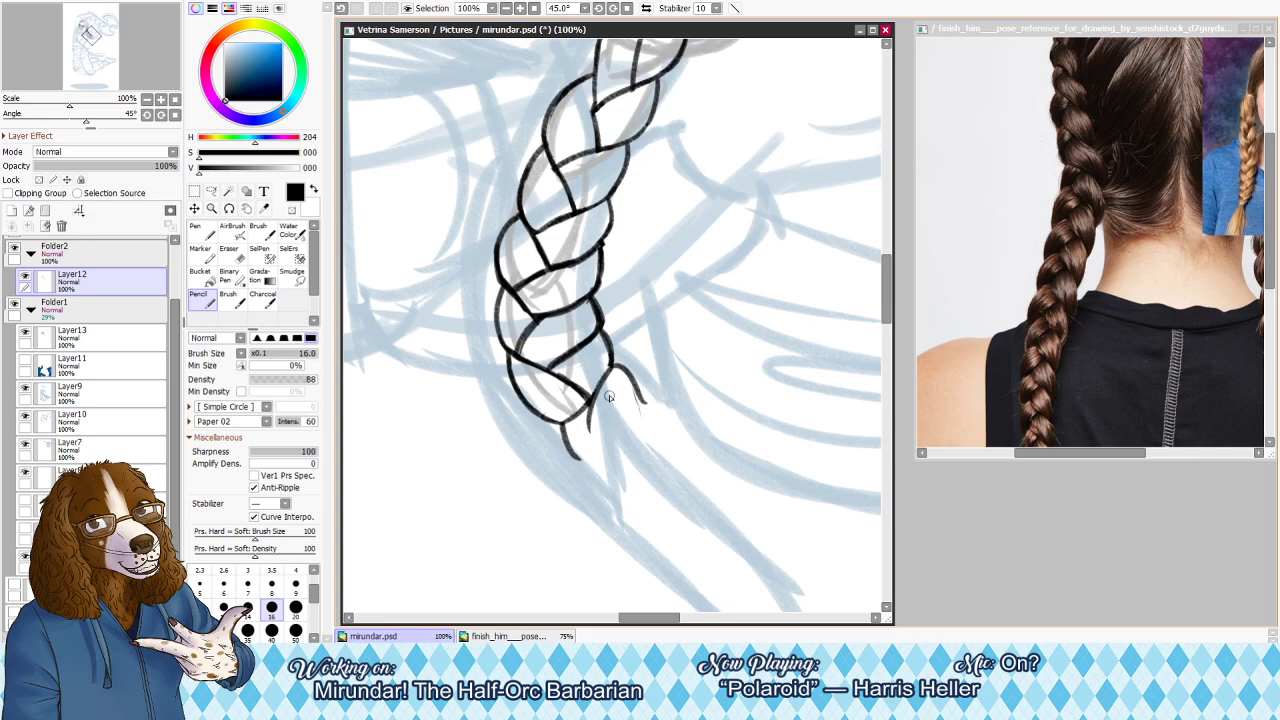
pyautogui.press('e')
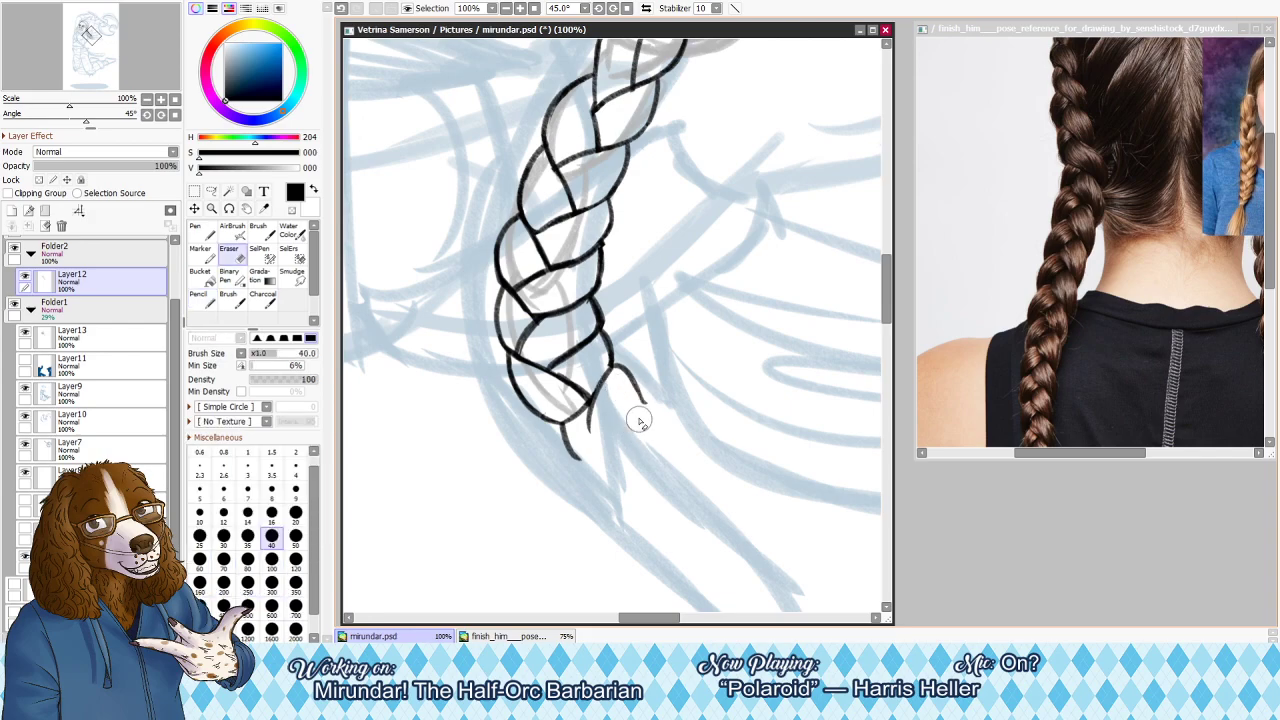
pyautogui.press('n')
pyautogui.moveTo(612, 365)
pyautogui.mouseDown()
pyautogui.moveTo(645, 415)
pyautogui.moveTo(620, 457)
pyautogui.moveTo(599, 450)
pyautogui.mouseUp()
pyautogui.hotkey('ctrl', 'z')
pyautogui.hotkey('ctrl', 'z')
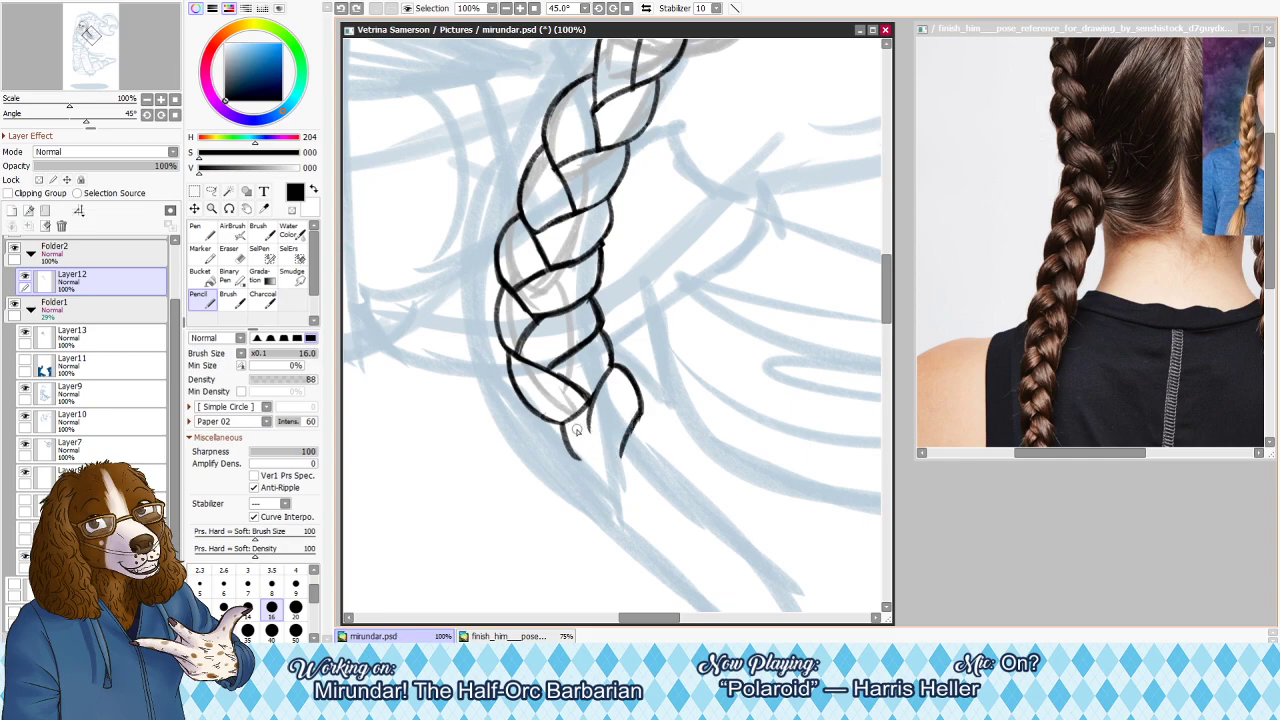
# Erase the end of the old tip's lower edge and redraw it to meet the new strand's divider
pyautogui.press('e')
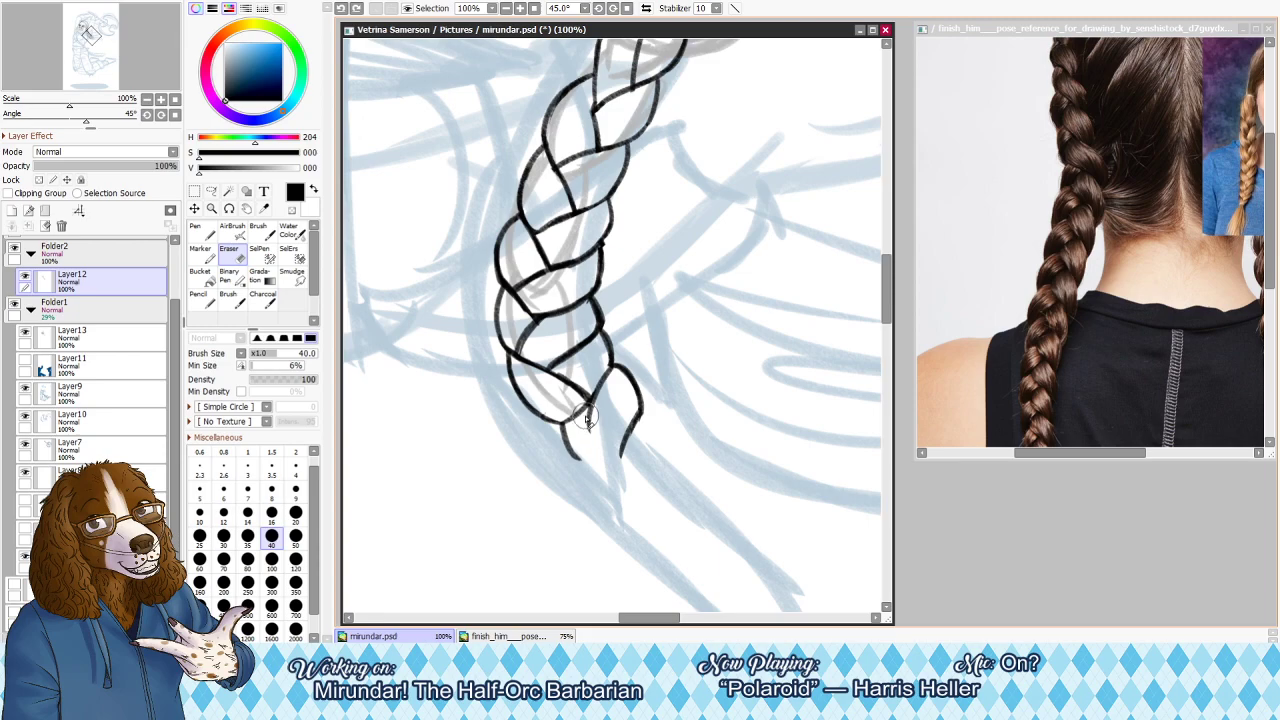
pyautogui.moveTo(583, 408)
pyautogui.mouseDown()
pyautogui.moveTo(579, 432)
pyautogui.moveTo(579, 414)
pyautogui.mouseUp()
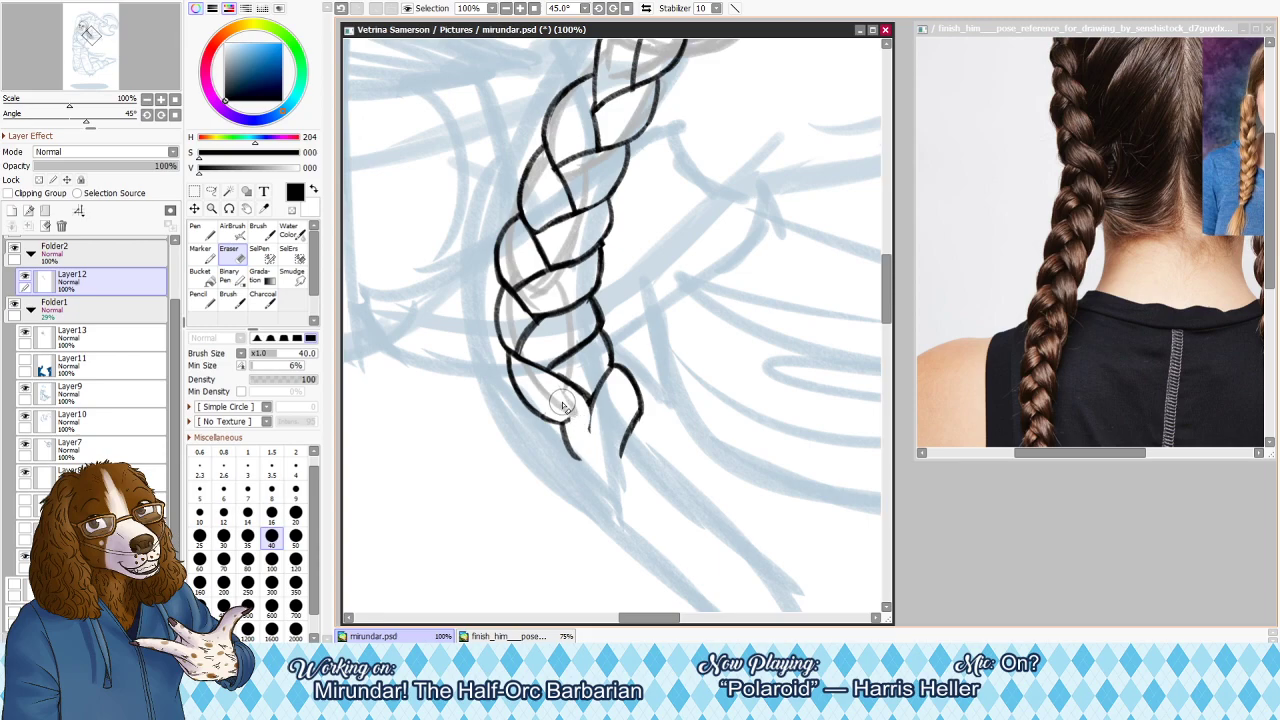
pyautogui.press('p')
pyautogui.moveTo(545, 417)
pyautogui.mouseDown()
pyautogui.moveTo(588, 435)
pyautogui.moveTo(591, 404)
pyautogui.moveTo(590, 437)
pyautogui.moveTo(601, 393)
pyautogui.mouseUp()
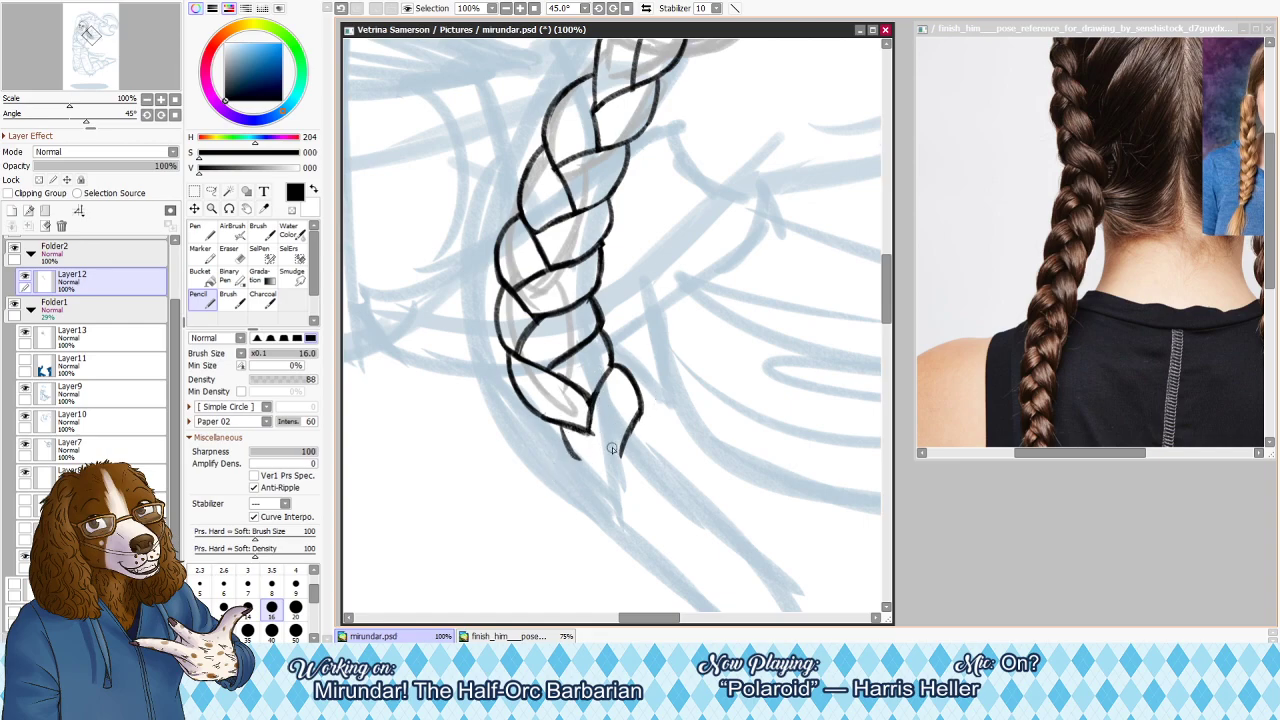
# Pencil the diagonal divider continuing down from the new strand and a short outer curve beside it
pyautogui.moveTo(588, 432)
pyautogui.mouseDown()
pyautogui.moveTo(629, 467)
pyautogui.moveTo(588, 445)
pyautogui.moveTo(579, 463)
pyautogui.moveTo(563, 436)
pyautogui.moveTo(612, 481)
pyautogui.moveTo(579, 465)
pyautogui.moveTo(573, 456)
pyautogui.moveTo(638, 485)
pyautogui.mouseUp()
pyautogui.hotkey('ctrl', 'z')
pyautogui.moveTo(628, 428)
pyautogui.mouseDown()
pyautogui.moveTo(659, 455)
pyautogui.moveTo(652, 514)
pyautogui.mouseUp()
pyautogui.moveTo(598, 478)
pyautogui.mouseDown()
pyautogui.moveTo(660, 517)
pyautogui.moveTo(668, 555)
pyautogui.mouseUp()
pyautogui.hotkey('ctrl', 'z')
pyautogui.hotkey('ctrl', 'z')
pyautogui.hotkey('ctrl', 'z')
pyautogui.hotkey('ctrl', 'z')
pyautogui.press('e')
pyautogui.moveTo(588, 447); pyautogui.dragTo(642, 473)
pyautogui.press('n')
pyautogui.hotkey('ctrl', 'z')
pyautogui.moveTo(590, 436)
pyautogui.mouseDown()
pyautogui.moveTo(633, 466)
pyautogui.moveTo(642, 421)
pyautogui.moveTo(660, 455)
pyautogui.moveTo(603, 467)
pyautogui.moveTo(636, 478)
pyautogui.mouseUp()
pyautogui.hotkey('ctrl', 'z')
# Erase the leftover marks below the divider and outline the next strand with a rounded left side and closed bottom
pyautogui.press('e')
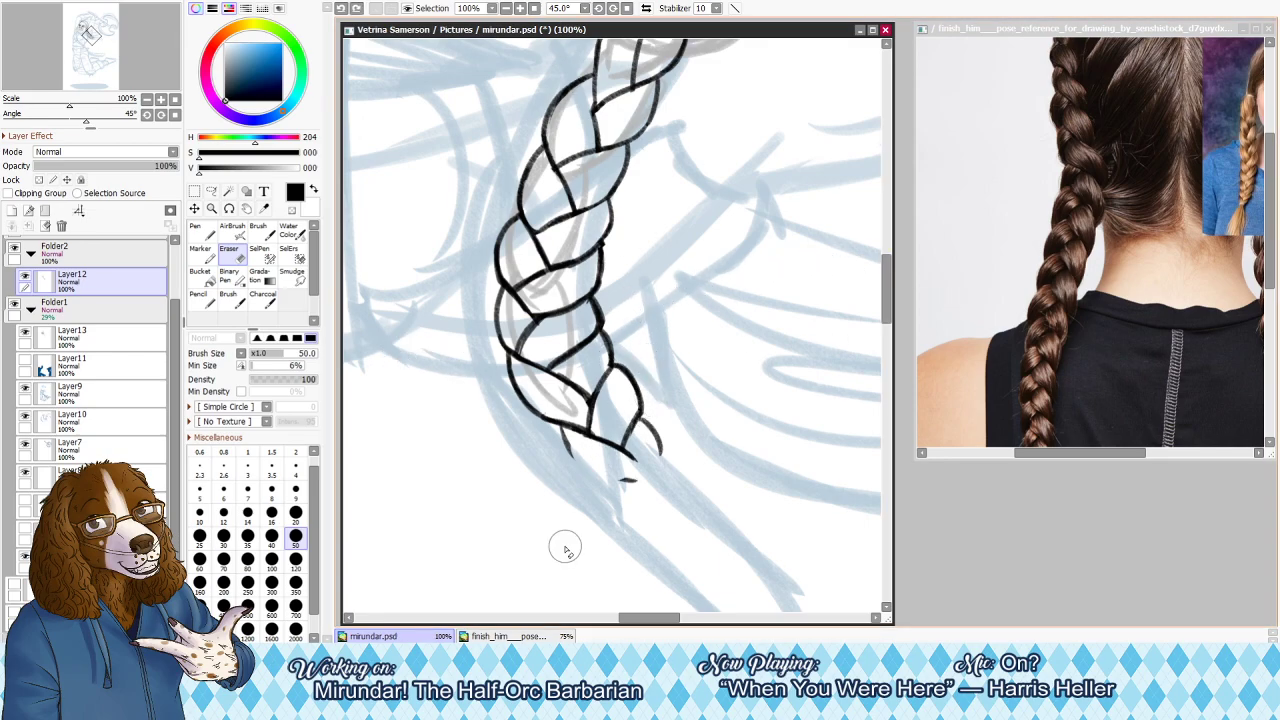
pyautogui.press('[')
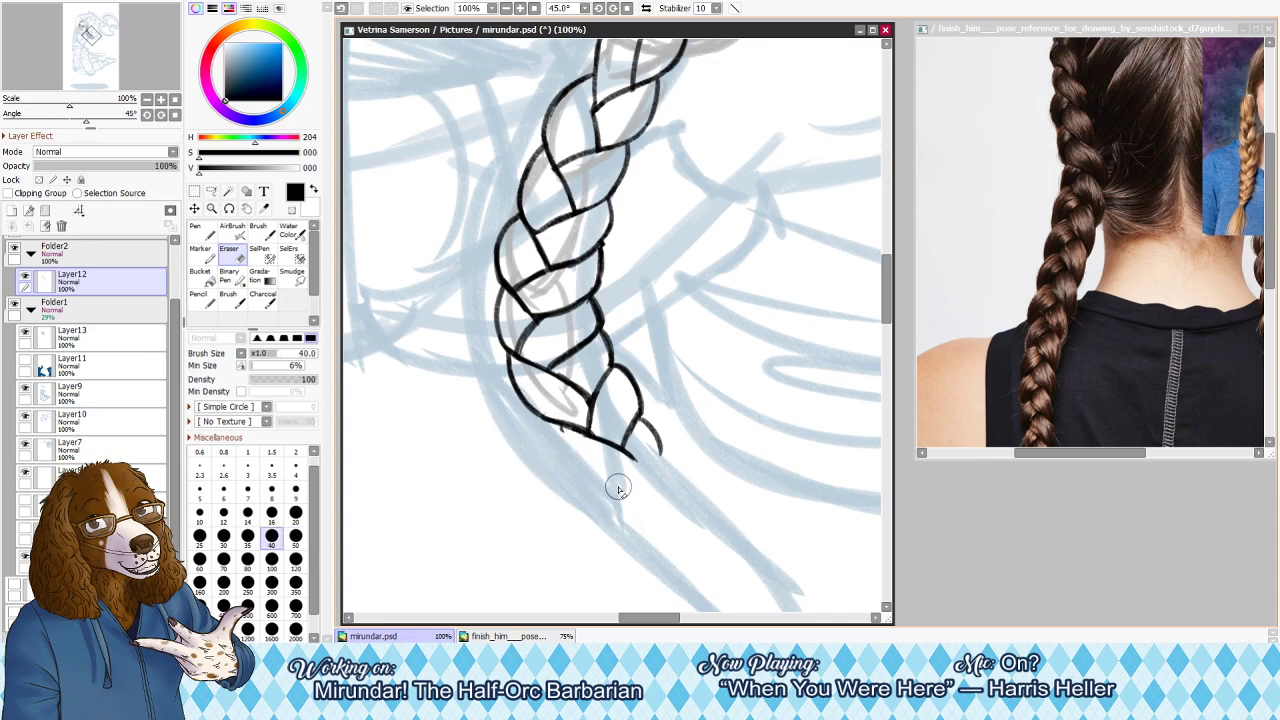
pyautogui.moveTo(565, 446); pyautogui.dragTo(587, 480)
pyautogui.press('n')
pyautogui.hotkey('ctrl', 'z')
pyautogui.moveTo(560, 428)
pyautogui.mouseDown()
pyautogui.moveTo(602, 484)
pyautogui.moveTo(571, 457)
pyautogui.moveTo(625, 486)
pyautogui.moveTo(580, 474)
pyautogui.moveTo(619, 491)
pyautogui.moveTo(591, 481)
pyautogui.moveTo(652, 487)
pyautogui.moveTo(659, 448)
pyautogui.moveTo(648, 483)
pyautogui.mouseUp()
pyautogui.hotkey('ctrl', 'z')
pyautogui.hotkey('ctrl', 'z')
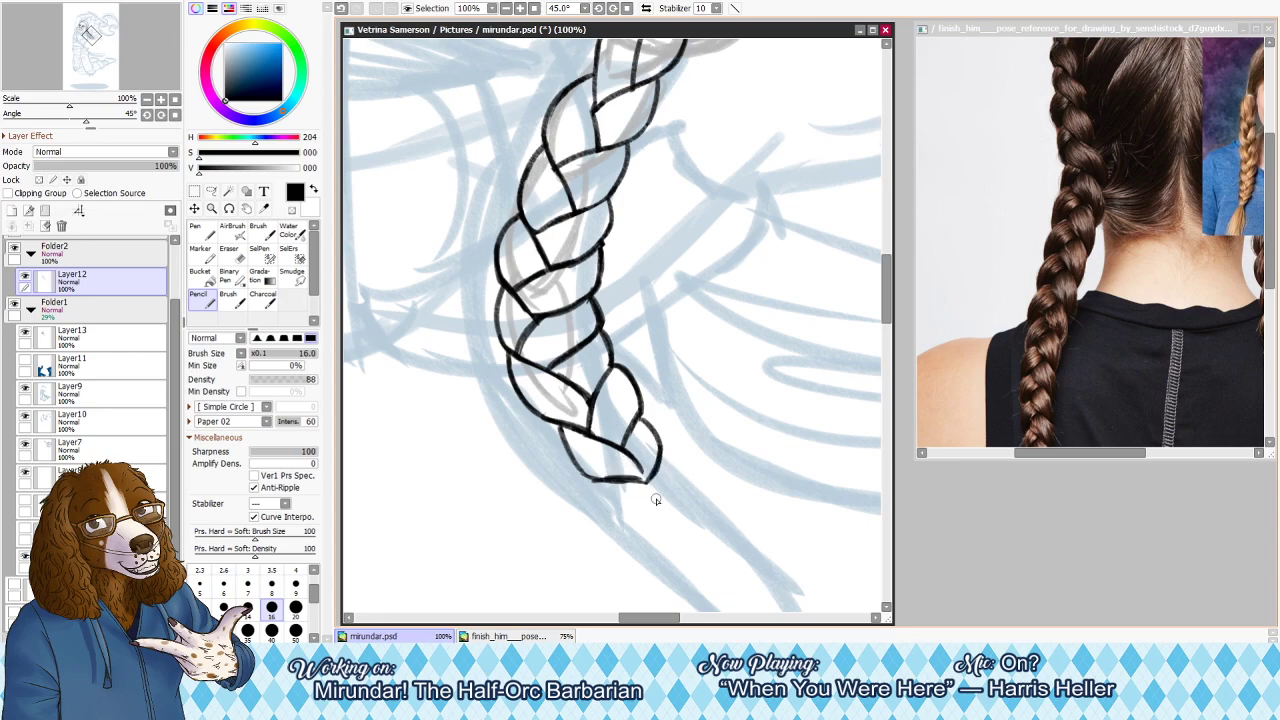
# Tidy the closed end and pencil the upper and lower edges of the next strand beyond it
pyautogui.press('e')
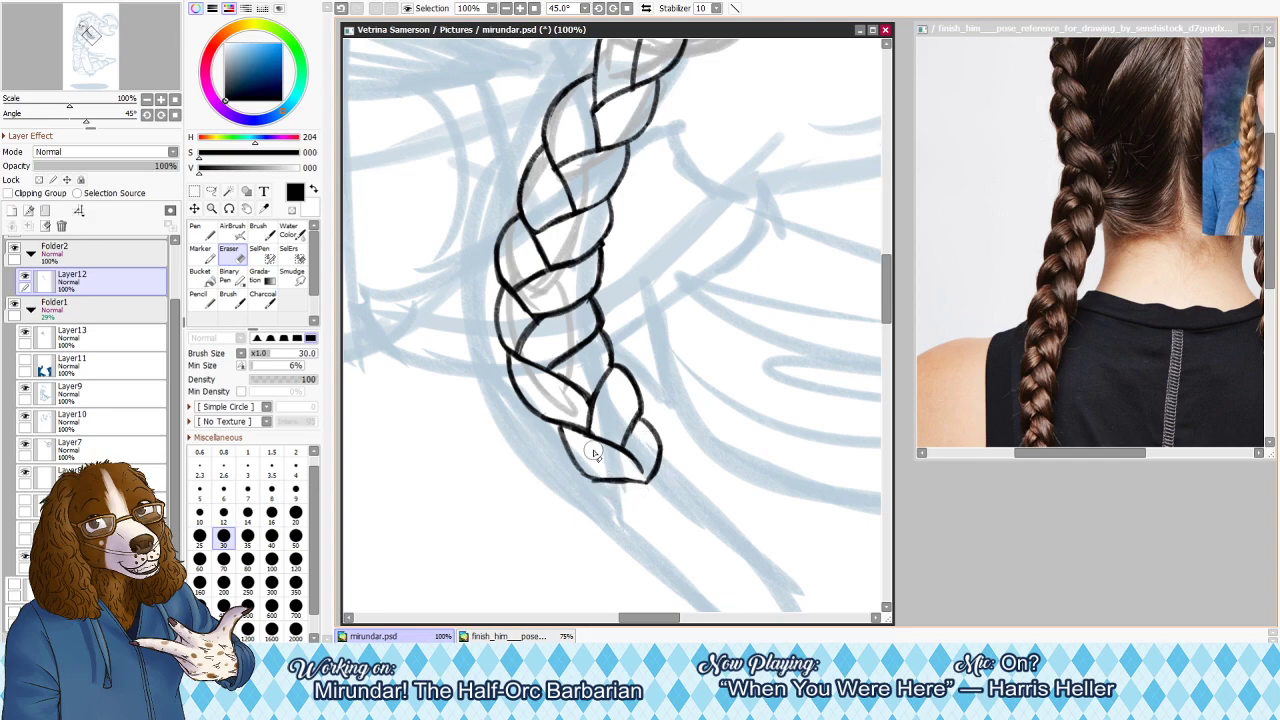
pyautogui.press('n')
pyautogui.moveTo(604, 485); pyautogui.dragTo(648, 523)
pyautogui.hotkey('ctrl', 'z')
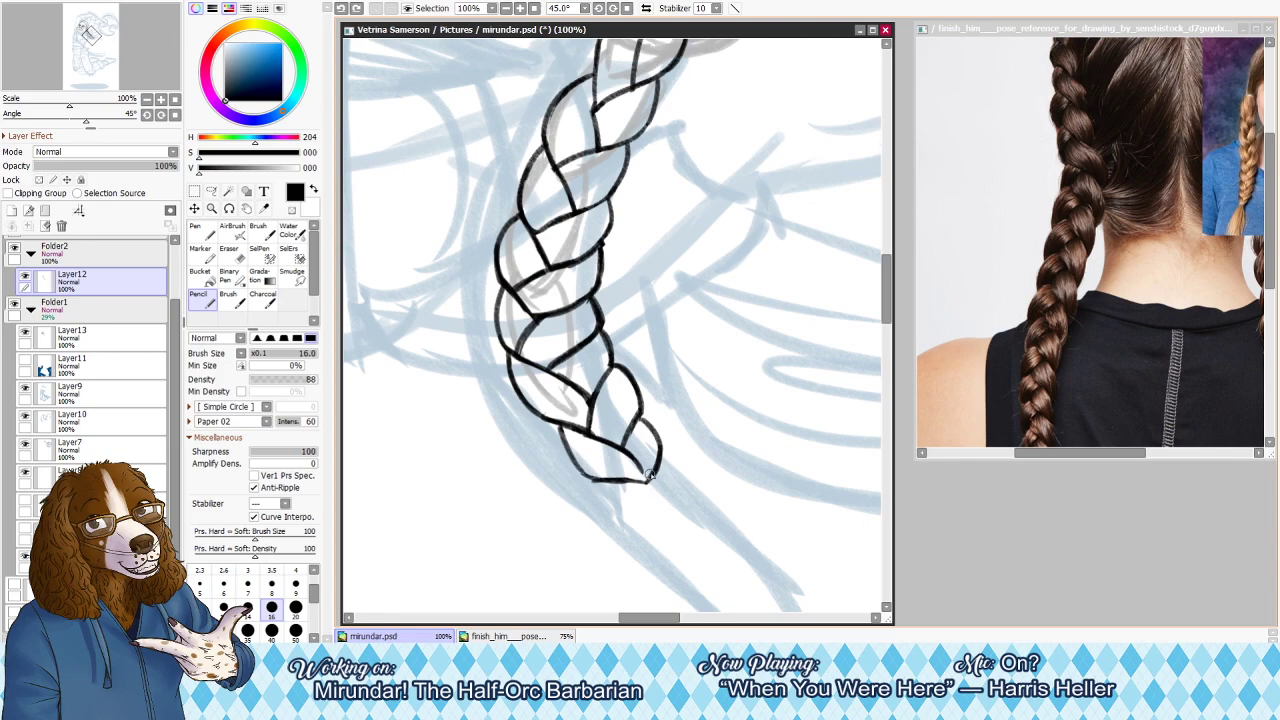
pyautogui.moveTo(663, 458); pyautogui.dragTo(695, 497)
pyautogui.hotkey('ctrl', 'z')
pyautogui.moveTo(650, 476)
pyautogui.mouseDown()
pyautogui.moveTo(662, 517)
pyautogui.moveTo(632, 522)
pyautogui.moveTo(682, 510)
pyautogui.moveTo(628, 523)
pyautogui.moveTo(693, 521)
pyautogui.mouseUp()
pyautogui.hotkey('ctrl', 'z')
pyautogui.hotkey('ctrl', 'z')
pyautogui.hotkey('ctrl', 'z')
pyautogui.hotkey('ctrl', 'z')
# Extend the outer edge at the braid's end in mirrored view and restore the normal view
pyautogui.press('h')
pyautogui.moveTo(88, 35); pyautogui.dragTo(88, 42)
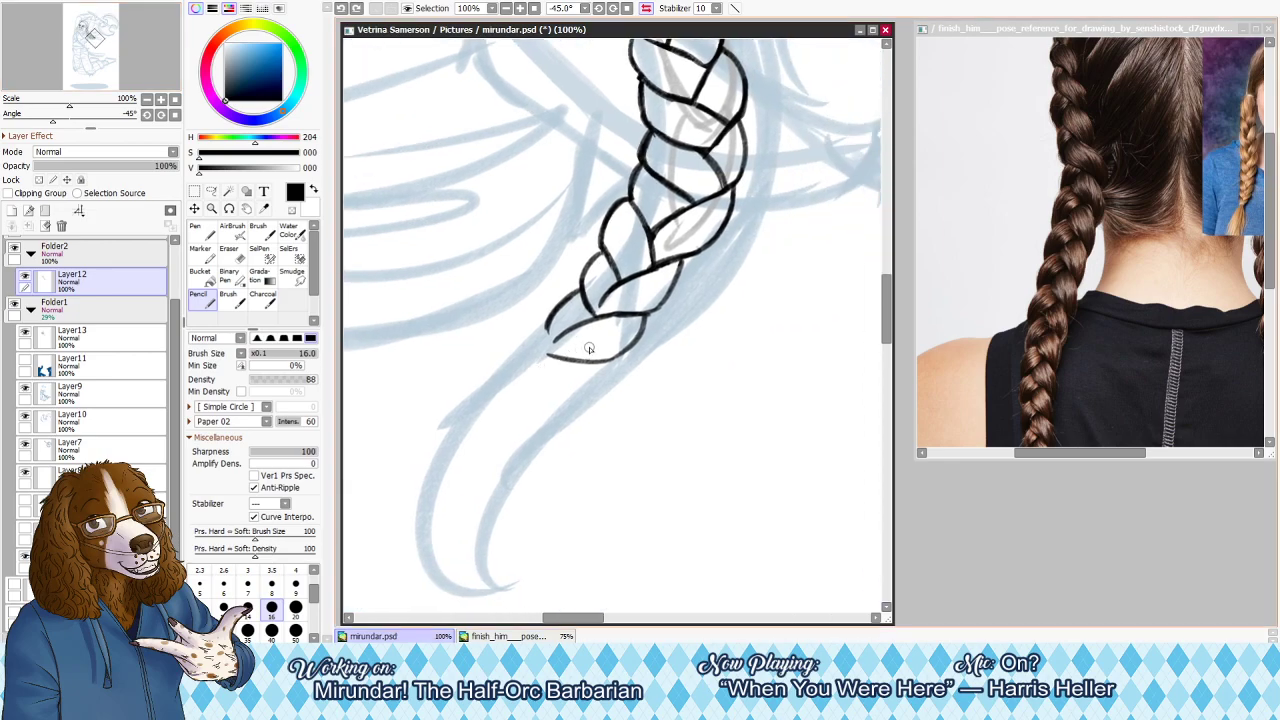
pyautogui.moveTo(548, 316); pyautogui.dragTo(546, 352)
pyautogui.press('h')
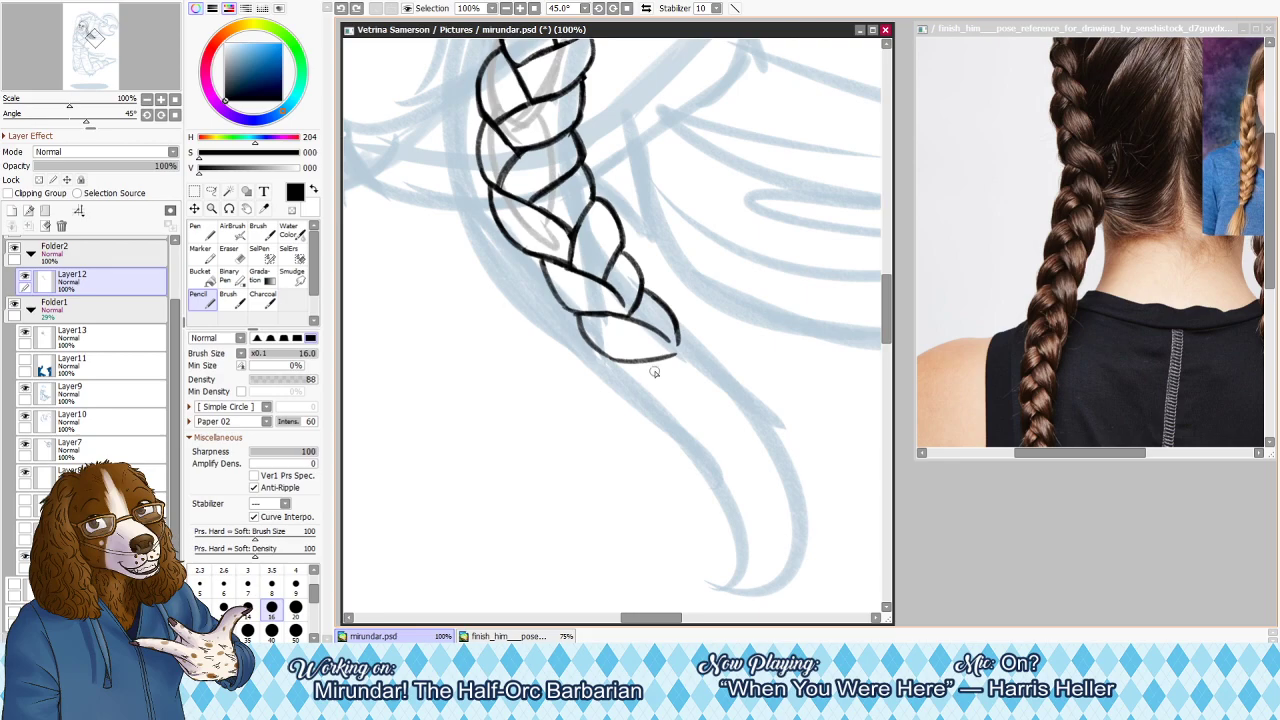
# Rework the outer curve at the braid's end and add a short curved stroke beneath its lower edge
pyautogui.press('e')
pyautogui.press('n')
pyautogui.moveTo(672, 320)
pyautogui.mouseDown()
pyautogui.moveTo(698, 350)
pyautogui.moveTo(660, 378)
pyautogui.moveTo(676, 396)
pyautogui.mouseUp()
pyautogui.hotkey('ctrl', 'z')
pyautogui.hotkey('ctrl', 'z')
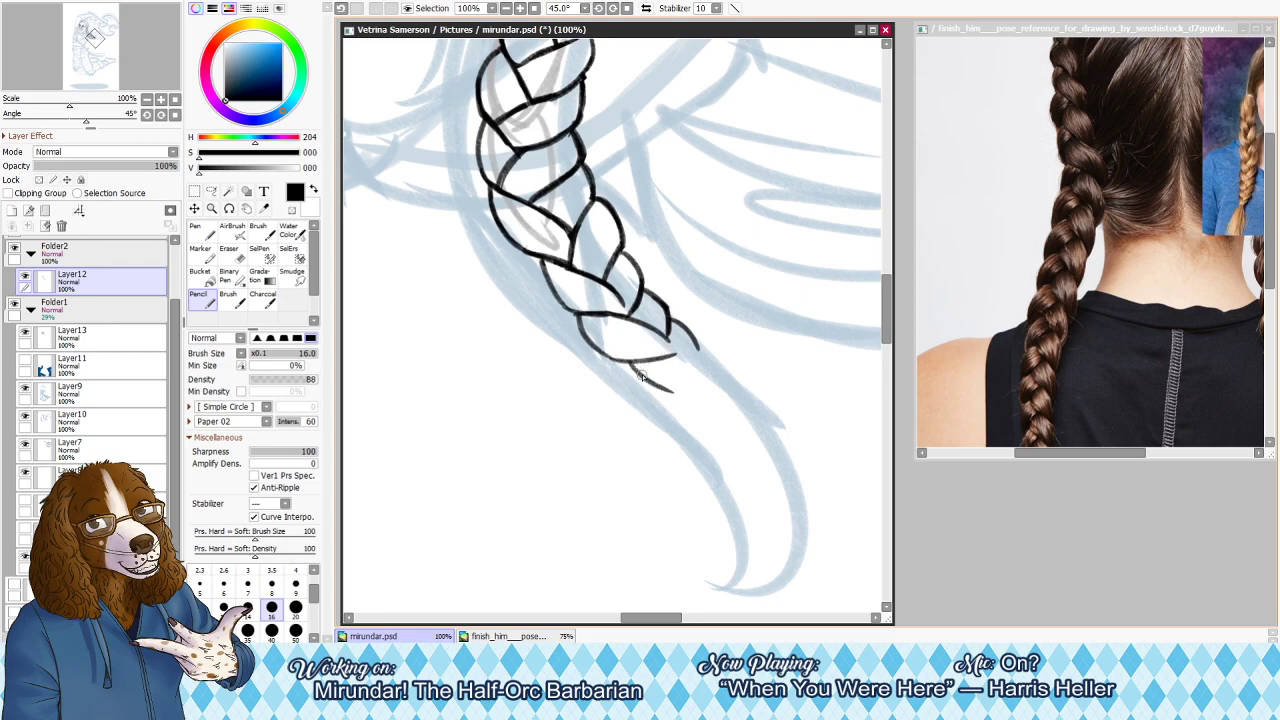
pyautogui.hotkey('ctrl', 'z')
pyautogui.moveTo(628, 362); pyautogui.dragTo(676, 396)
# Pencil the divider running down from the outer edge to the lower edge of the braid's end
pyautogui.moveTo(668, 320); pyautogui.dragTo(674, 377)
pyautogui.hotkey('ctrl', 'z')
pyautogui.hotkey('ctrl', 'z')
pyautogui.moveTo(668, 333); pyautogui.dragTo(687, 397)
pyautogui.hotkey('ctrl', 'z')
pyautogui.hotkey('ctrl', 'z')
pyautogui.press('e')
pyautogui.moveTo(678, 354); pyautogui.dragTo(698, 399)
pyautogui.press('n')
pyautogui.moveTo(667, 334); pyautogui.dragTo(691, 401)
pyautogui.hotkey('ctrl', 'z')
pyautogui.moveTo(666, 340); pyautogui.dragTo(698, 402)
pyautogui.hotkey('ctrl', 'z')
# Extend the lower edge past the divider and clean up their junction with the eraser
pyautogui.press('e')
pyautogui.press('n')
pyautogui.moveTo(636, 364); pyautogui.dragTo(697, 373)
pyautogui.hotkey('ctrl', 'z')
pyautogui.hotkey('ctrl', 'z')
pyautogui.press('e')
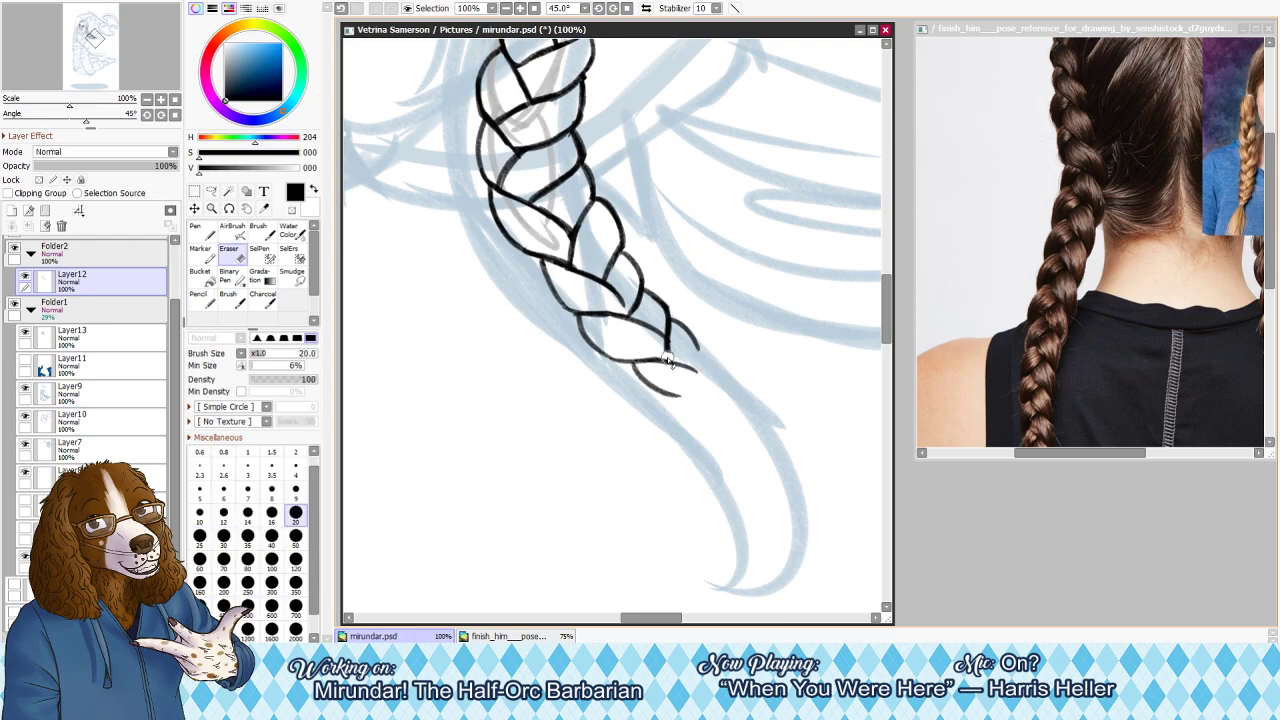
pyautogui.press('n')
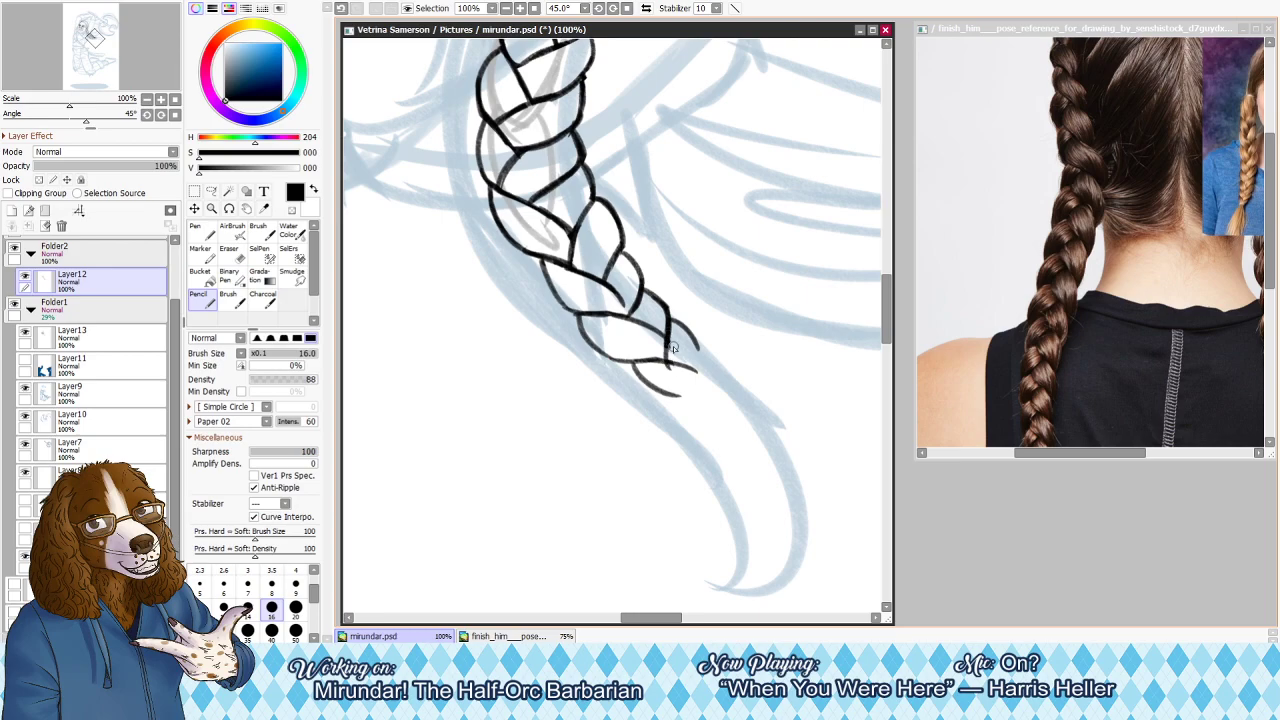
# Lengthen the outer curve to meet the extended lower edge and tidy the join with a smaller eraser
pyautogui.moveTo(690, 338); pyautogui.dragTo(703, 376)
pyautogui.press('e')
pyautogui.press('[')
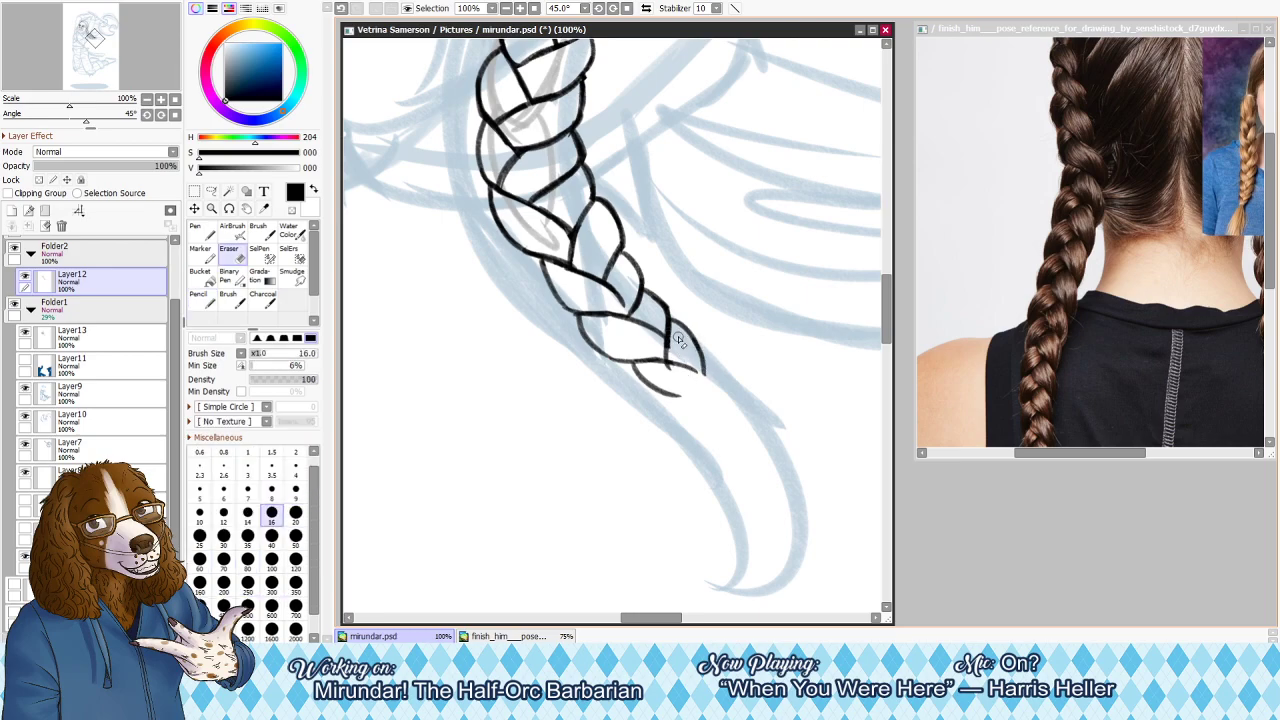
pyautogui.hotkey('ctrl', 'z')
pyautogui.moveTo(652, 371); pyautogui.dragTo(680, 378)
pyautogui.hotkey('ctrl', 'z')
# Pencil the next strand's long outer curve and the closing line under the neighbouring strand
pyautogui.press('n')
pyautogui.moveTo(674, 359)
pyautogui.mouseDown()
pyautogui.moveTo(704, 373)
pyautogui.moveTo(690, 389)
pyautogui.moveTo(745, 388)
pyautogui.moveTo(754, 412)
pyautogui.mouseUp()
pyautogui.hotkey('ctrl', 'z')
pyautogui.hotkey('ctrl', 'z')
pyautogui.hotkey('ctrl', 'z')
pyautogui.hotkey('ctrl', 'z')
pyautogui.hotkey('ctrl', 'z')
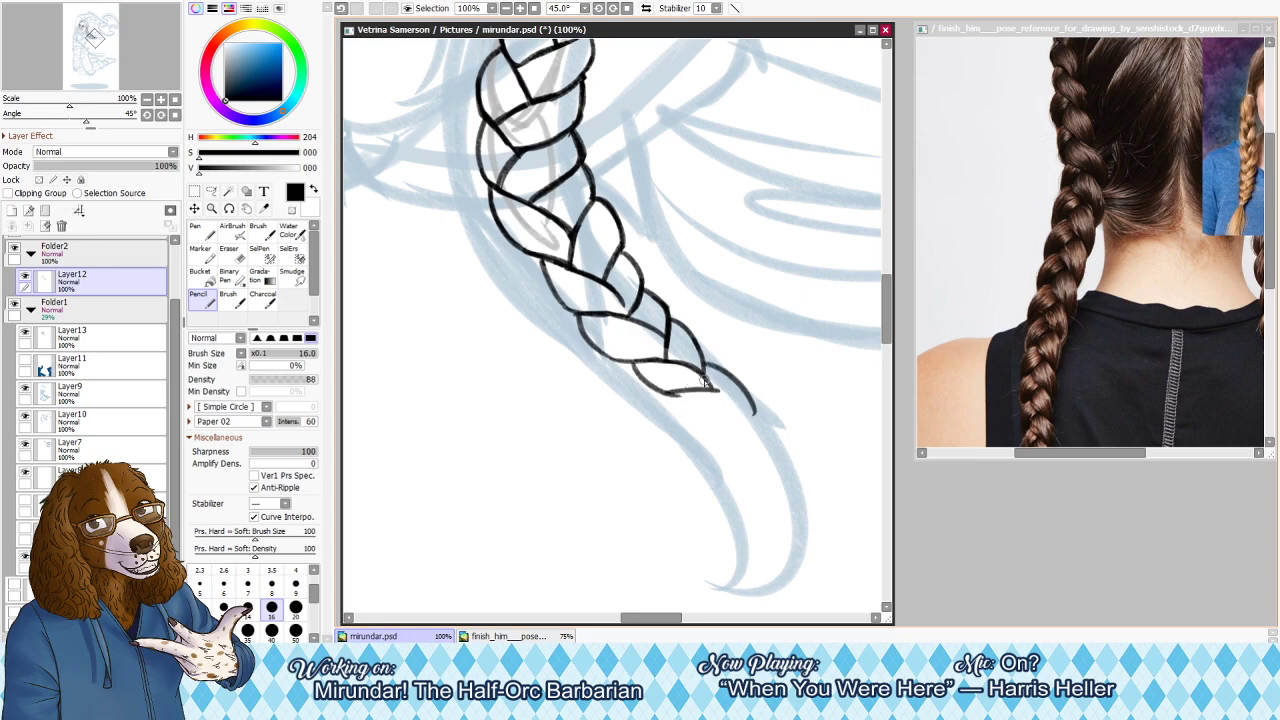
# Complete the rounded end strand with an inner divider and erase the overlapping line ends
pyautogui.press('e')
pyautogui.moveTo(715, 387)
pyautogui.mouseDown()
pyautogui.moveTo(719, 433)
pyautogui.moveTo(714, 405)
pyautogui.moveTo(741, 428)
pyautogui.moveTo(724, 427)
pyautogui.moveTo(713, 420)
pyautogui.moveTo(747, 427)
pyautogui.mouseUp()
pyautogui.press('n')
pyautogui.press('e')
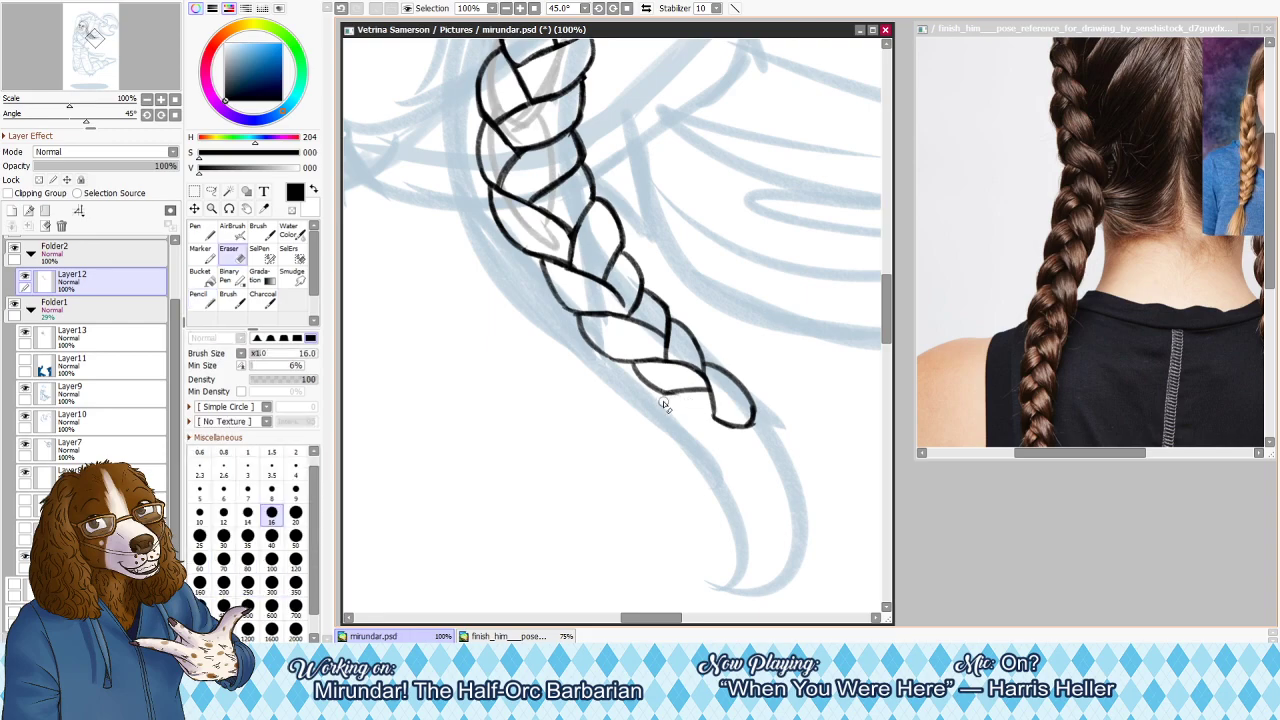
pyautogui.press('n')
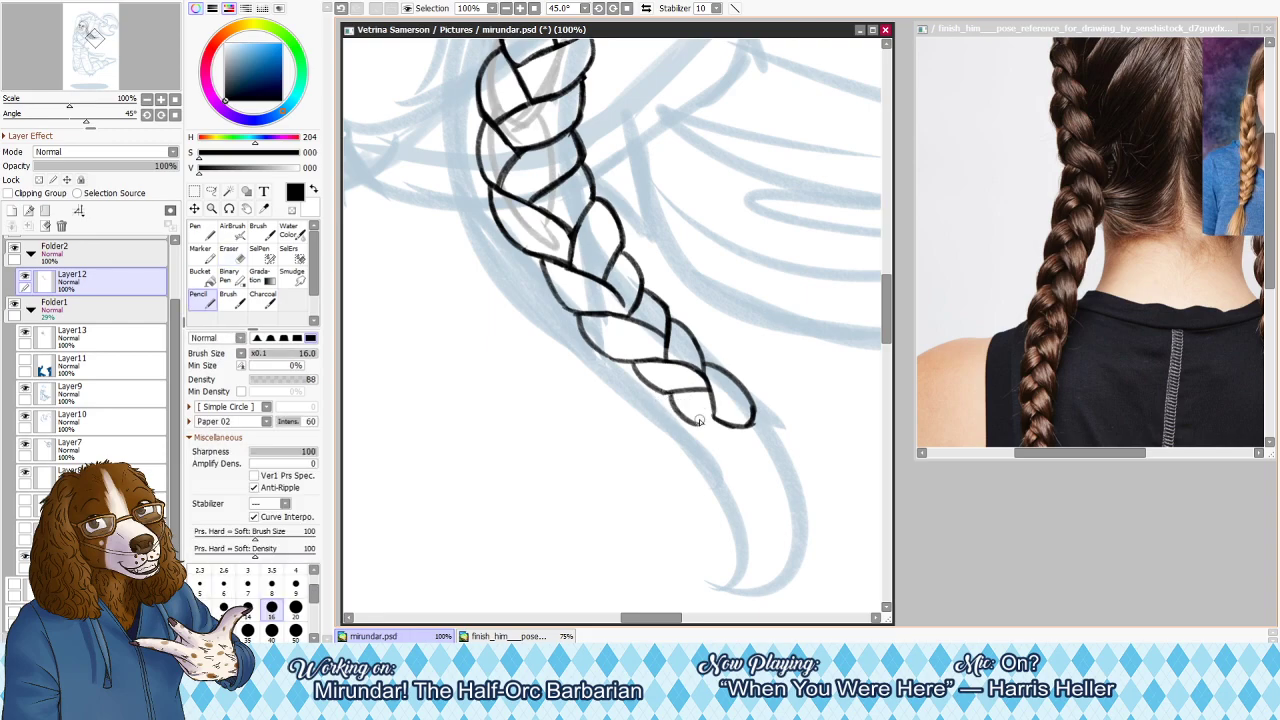
# Draw the small strand's lower left curve, check it in mirrored view, and clean its end with a larger eraser
pyautogui.moveTo(670, 394); pyautogui.dragTo(710, 424)
pyautogui.press('h')
pyautogui.press('h')
pyautogui.press('e')
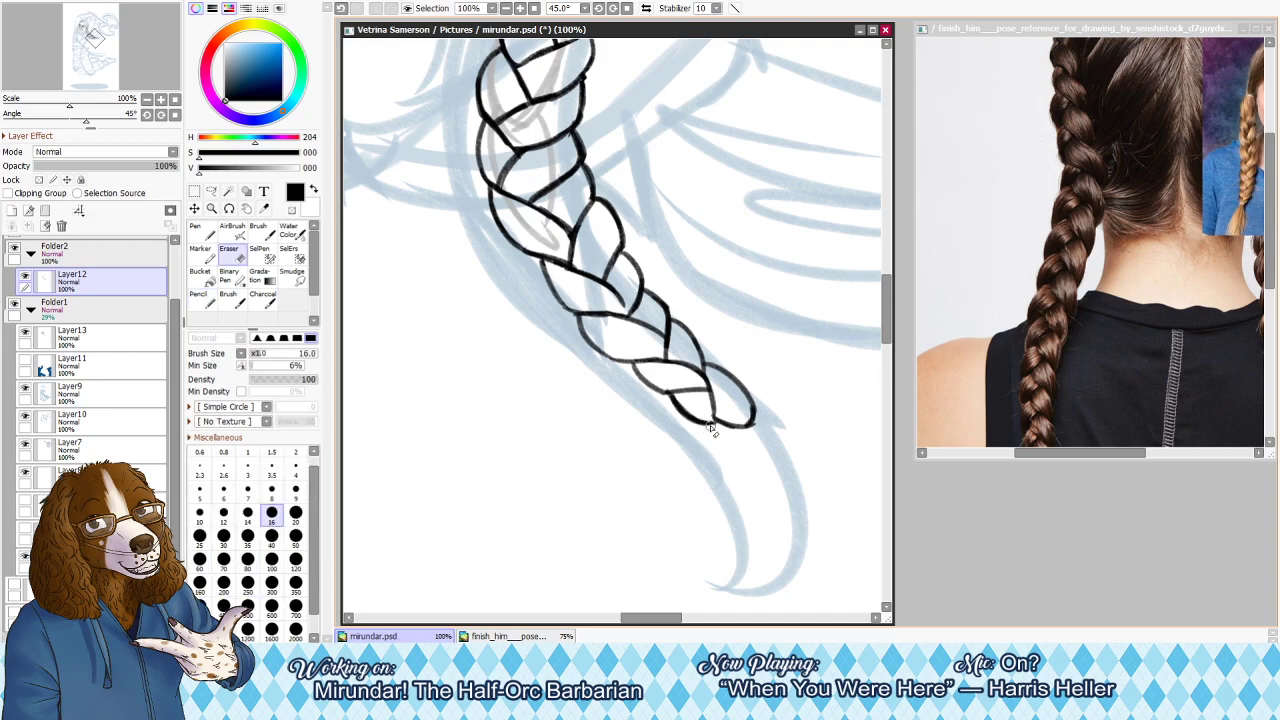
pyautogui.hotkey('ctrl', 'z')
pyautogui.press(']')
pyautogui.press(']')
pyautogui.press(']')
pyautogui.moveTo(720, 427); pyautogui.dragTo(749, 421)
# Redraw the small strand's lower edge to join the rounded tip and check the braid in mirrored view
pyautogui.press('n')
pyautogui.hotkey('ctrl', 'z')
pyautogui.press('e')
pyautogui.press('n')
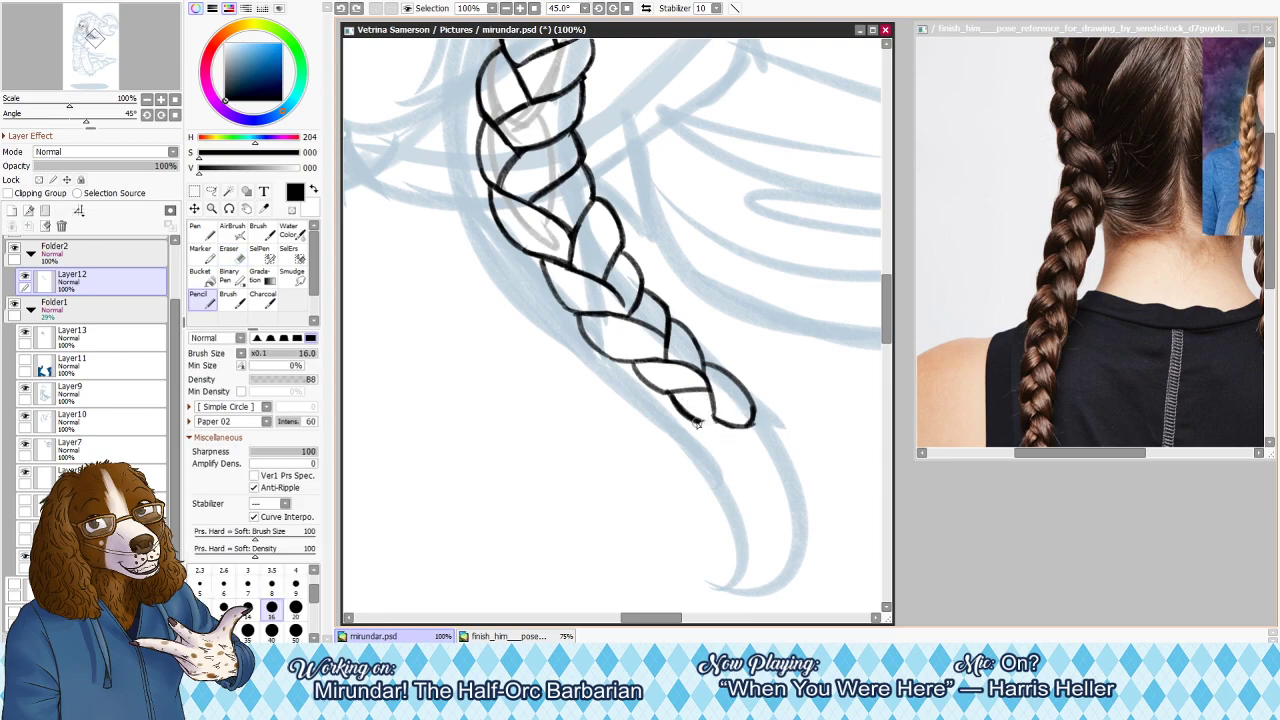
pyautogui.moveTo(690, 417); pyautogui.dragTo(717, 423)
pyautogui.press('e')
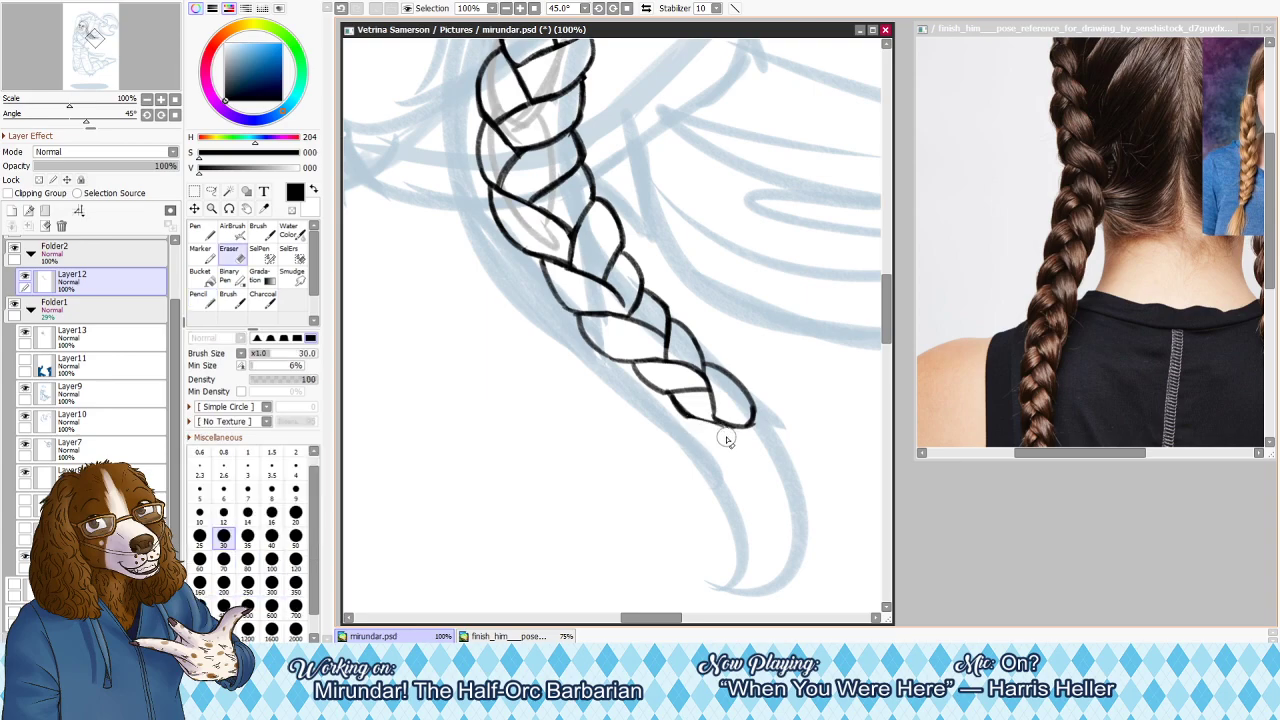
pyautogui.press('h')
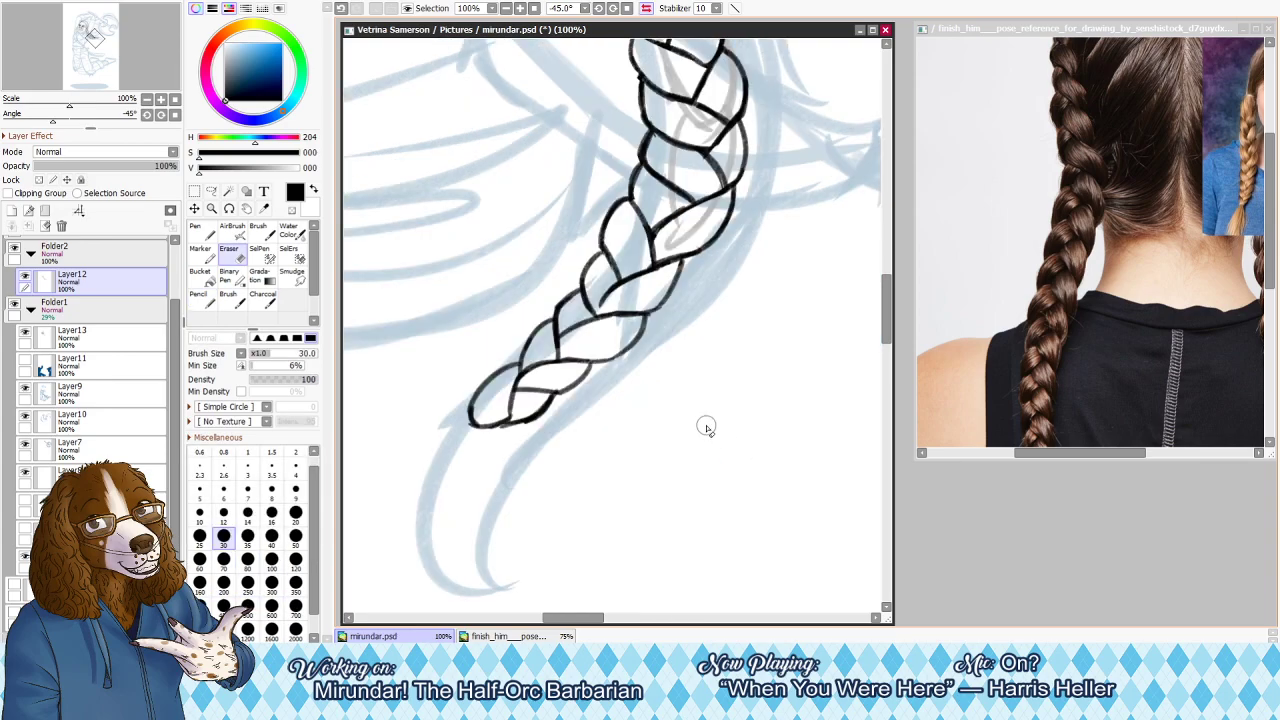
pyautogui.press('h')
pyautogui.press('n')
pyautogui.moveTo(716, 436); pyautogui.dragTo(752, 470)
pyautogui.hotkey('ctrl', 'z')
pyautogui.moveTo(701, 425)
pyautogui.mouseDown()
pyautogui.moveTo(748, 476)
pyautogui.moveTo(739, 471)
pyautogui.moveTo(779, 481)
pyautogui.mouseUp()
pyautogui.hotkey('ctrl', 'z')
pyautogui.hotkey('ctrl', 'z')
pyautogui.hotkey('ctrl', 'z')
pyautogui.moveTo(740, 427); pyautogui.dragTo(773, 456)
pyautogui.hotkey('ctrl', 'z')
pyautogui.hotkey('ctrl', 'z')
pyautogui.hotkey('ctrl', 'z')
pyautogui.hotkey('ctrl', 'z')
pyautogui.moveTo(759, 407); pyautogui.dragTo(787, 447)
pyautogui.hotkey('ctrl', 'z')
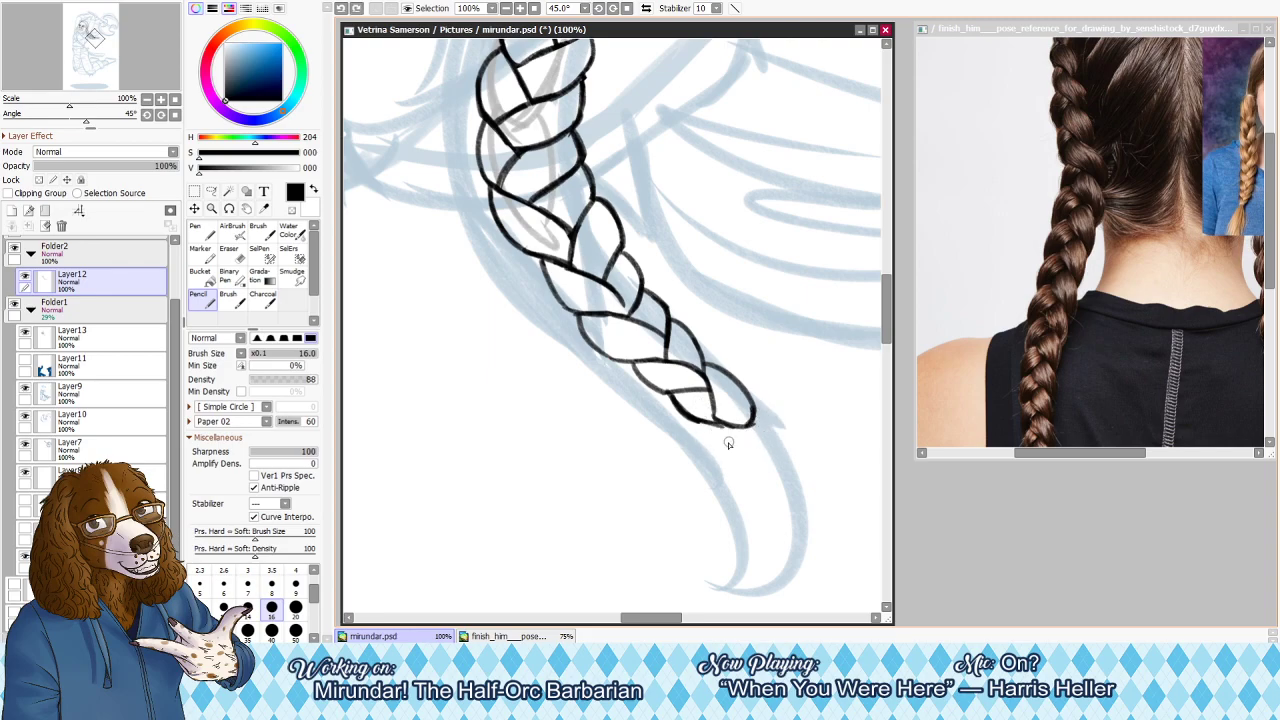
pyautogui.moveTo(704, 430); pyautogui.dragTo(747, 475)
pyautogui.hotkey('ctrl', 'z')
# Erase the rounded bottom of the end strand and extend its outer curve farther down
pyautogui.press('e')
pyautogui.moveTo(706, 424)
pyautogui.mouseDown()
pyautogui.moveTo(776, 428)
pyautogui.moveTo(705, 394)
pyautogui.moveTo(743, 418)
pyautogui.moveTo(724, 412)
pyautogui.moveTo(731, 426)
pyautogui.moveTo(707, 393)
pyautogui.moveTo(761, 438)
pyautogui.mouseUp()
pyautogui.press('n')
pyautogui.hotkey('ctrl', 'z')
pyautogui.hotkey('ctrl', 'z')
pyautogui.press('e')
pyautogui.moveTo(751, 428)
pyautogui.mouseDown()
pyautogui.moveTo(732, 422)
pyautogui.moveTo(756, 437)
pyautogui.mouseUp()
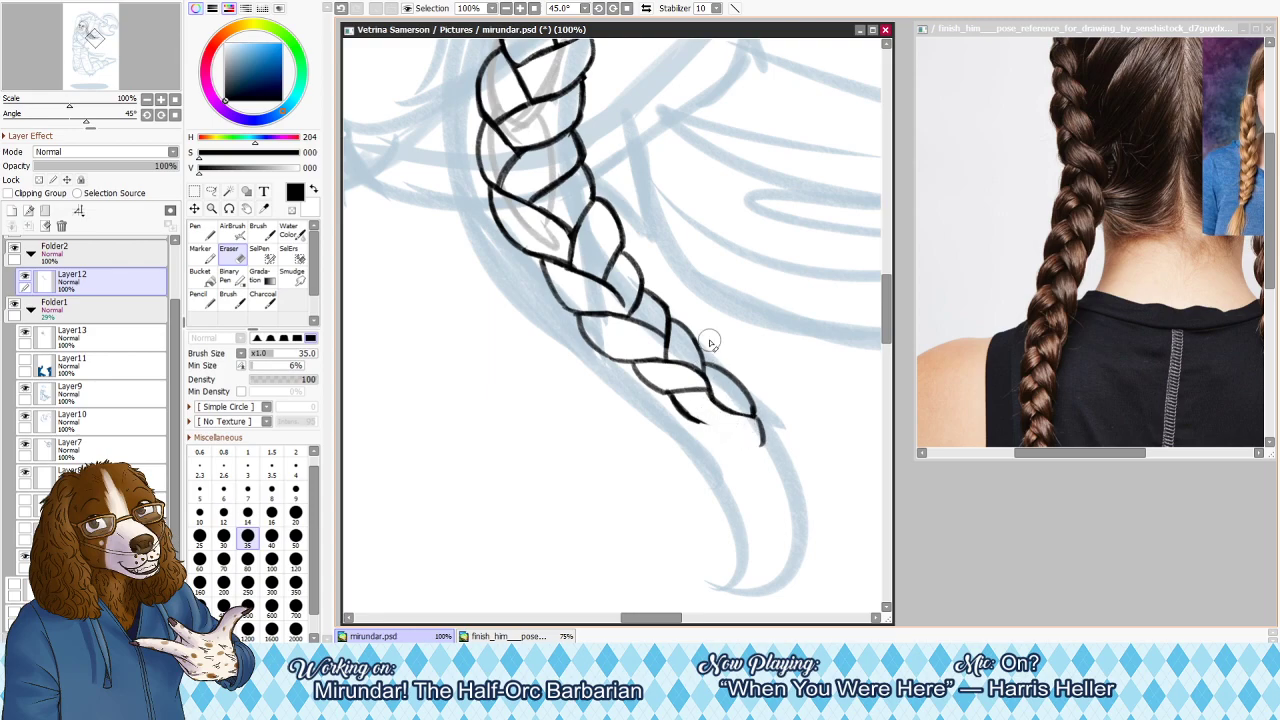
# Draw the end strand's lower edge across toward the outer curve and erase the overlapping part of that curve
pyautogui.moveTo(692, 404); pyautogui.dragTo(725, 438)
pyautogui.press('n')
pyautogui.hotkey('ctrl', 'z')
pyautogui.hotkey('ctrl', 'z')
pyautogui.moveTo(674, 398)
pyautogui.mouseDown()
pyautogui.moveTo(707, 435)
pyautogui.moveTo(666, 393)
pyautogui.moveTo(691, 440)
pyautogui.moveTo(668, 395)
pyautogui.moveTo(708, 434)
pyautogui.moveTo(681, 421)
pyautogui.moveTo(750, 442)
pyautogui.moveTo(725, 440)
pyautogui.moveTo(746, 437)
pyautogui.moveTo(724, 439)
pyautogui.moveTo(726, 418)
pyautogui.moveTo(718, 426)
pyautogui.moveTo(741, 419)
pyautogui.moveTo(721, 420)
pyautogui.moveTo(777, 443)
pyautogui.mouseUp()
pyautogui.press('e')
pyautogui.press('n')
pyautogui.hotkey('ctrl', 'z')
pyautogui.hotkey('ctrl', 'z')
pyautogui.press('e')
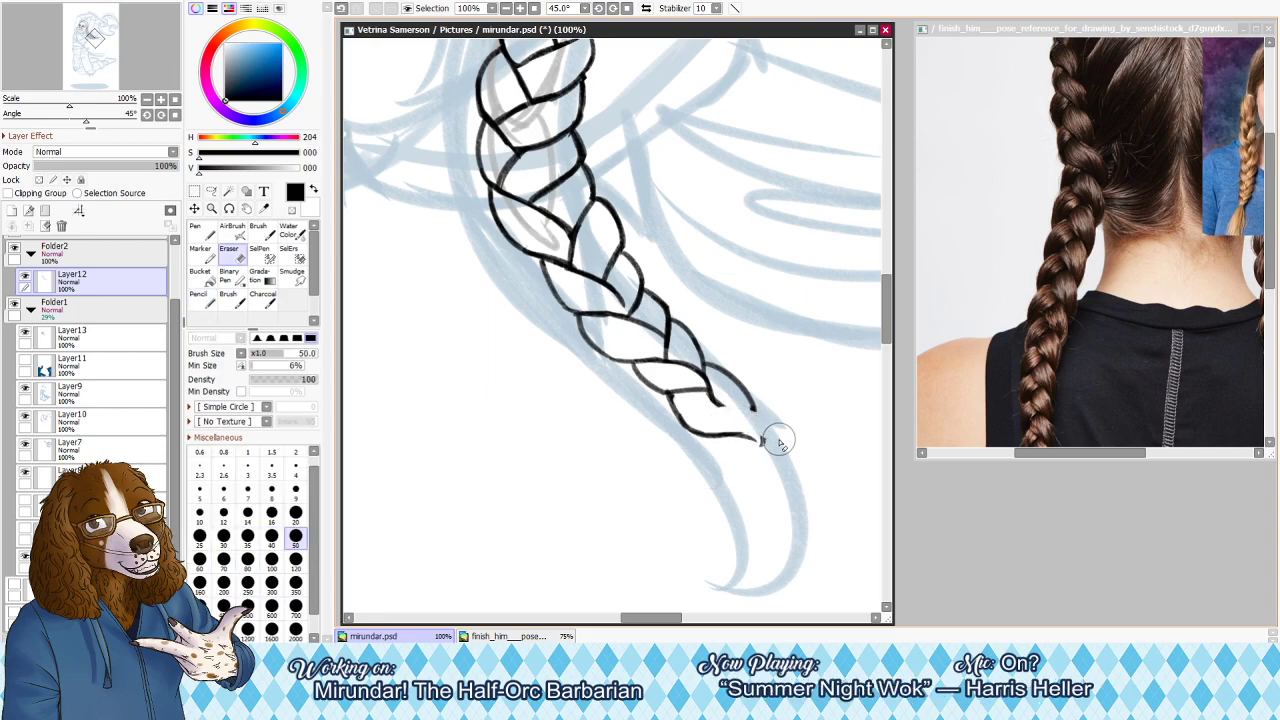
# Draw a lower edge that closes the outer end strand into a point
pyautogui.press('n')
pyautogui.hotkey('ctrl', 'z')
pyautogui.moveTo(708, 395); pyautogui.dragTo(754, 411)
pyautogui.hotkey('ctrl', 'z')
pyautogui.hotkey('ctrl', 'z')
pyautogui.hotkey('ctrl', 'z')
pyautogui.hotkey('ctrl', 'z')
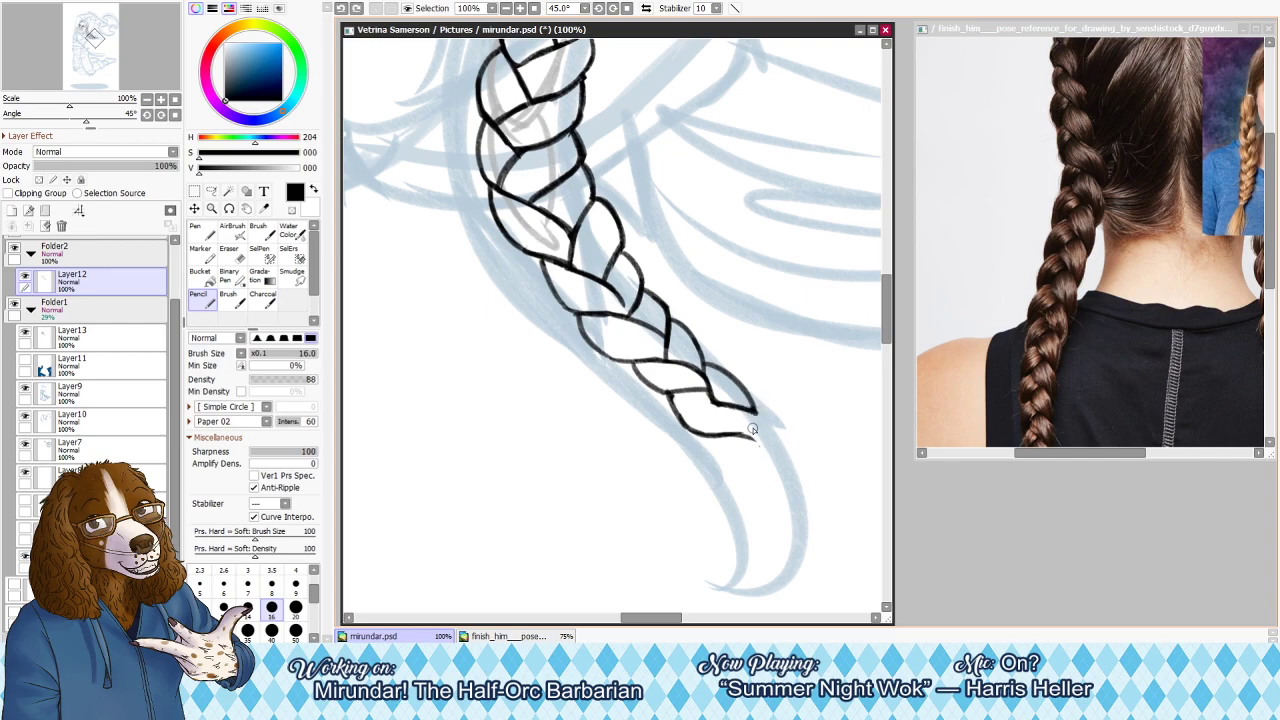
# Try a downward curve across the end strand, trim the lines beyond it, and check the braid in mirrored view
pyautogui.moveTo(709, 393)
pyautogui.mouseDown()
pyautogui.moveTo(750, 414)
pyautogui.moveTo(730, 409)
pyautogui.moveTo(737, 417)
pyautogui.moveTo(747, 397)
pyautogui.moveTo(739, 389)
pyautogui.moveTo(734, 414)
pyautogui.moveTo(735, 394)
pyautogui.moveTo(725, 453)
pyautogui.mouseUp()
pyautogui.hotkey('ctrl', 'z')
pyautogui.hotkey('ctrl', 'z')
pyautogui.moveTo(734, 394); pyautogui.dragTo(740, 446)
pyautogui.press('e')
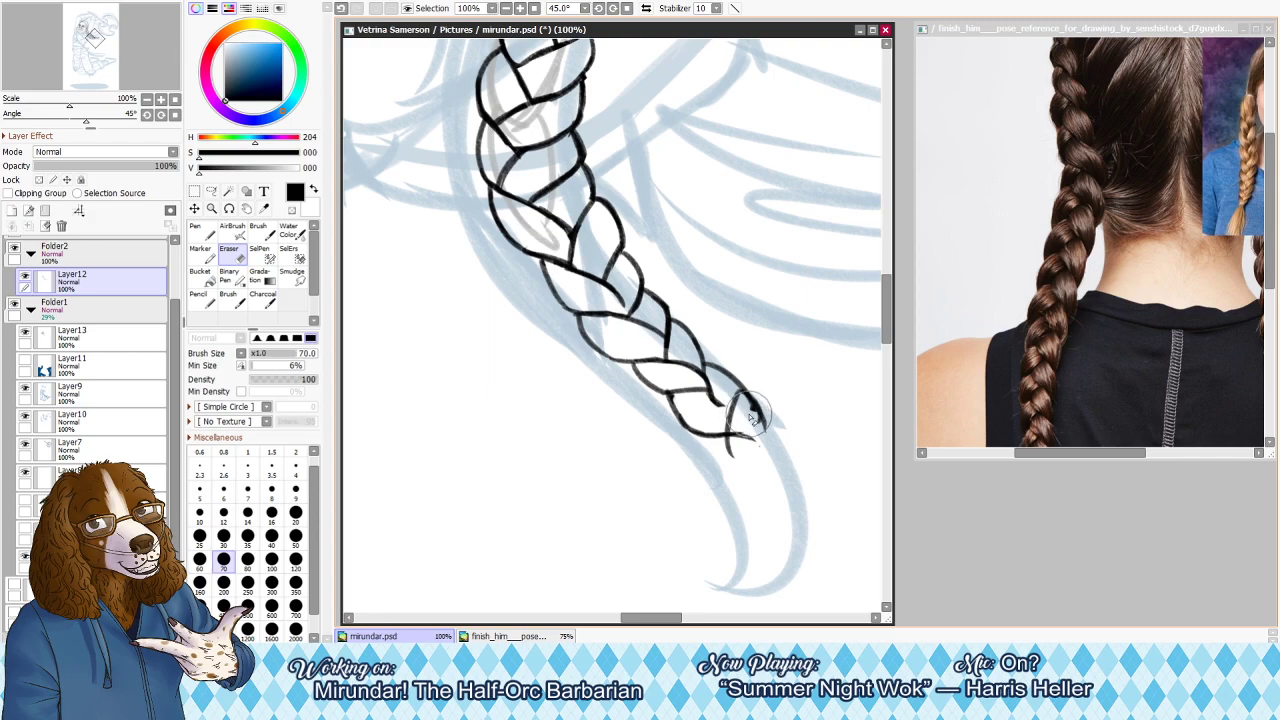
pyautogui.moveTo(742, 430); pyautogui.dragTo(737, 438)
pyautogui.press('h')
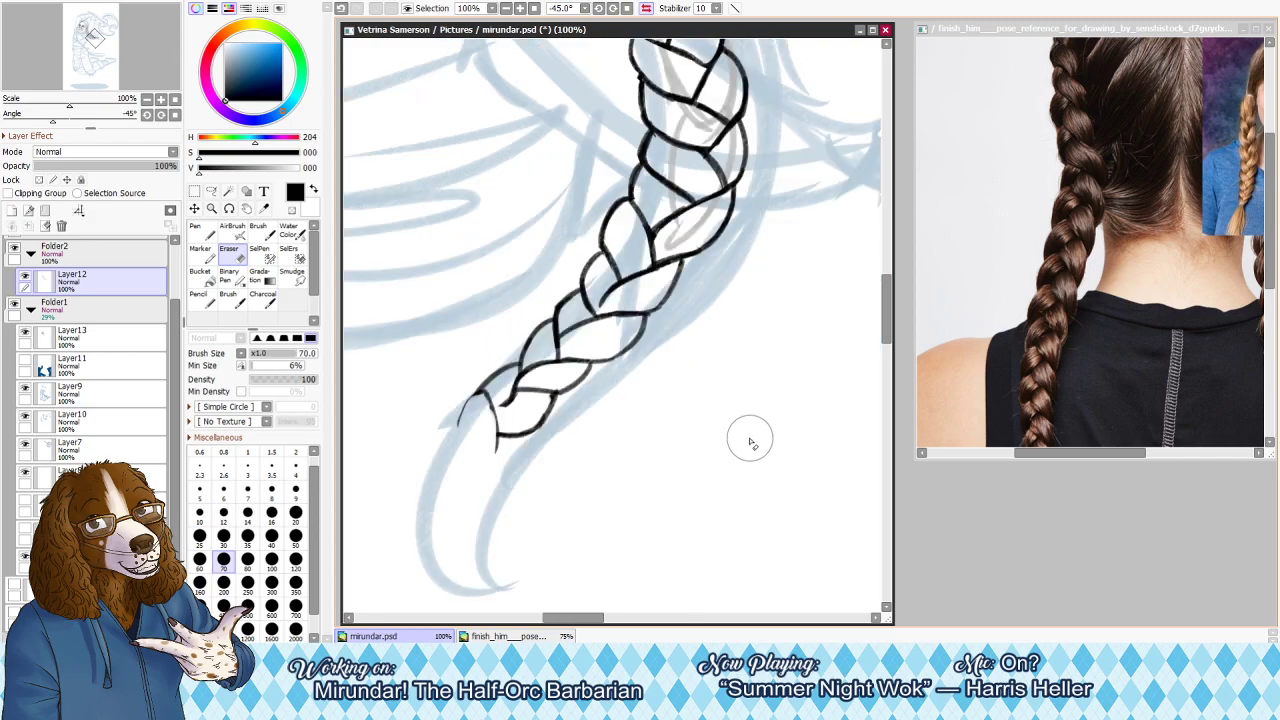
pyautogui.press('h')
# Show the portrait with two blonde braids in the reference image, unmirrored and enlarged to 150%, and return to the drawing
pyautogui.click(1140, 219)
pyautogui.moveTo(70, 38); pyautogui.dragTo(67, 28)
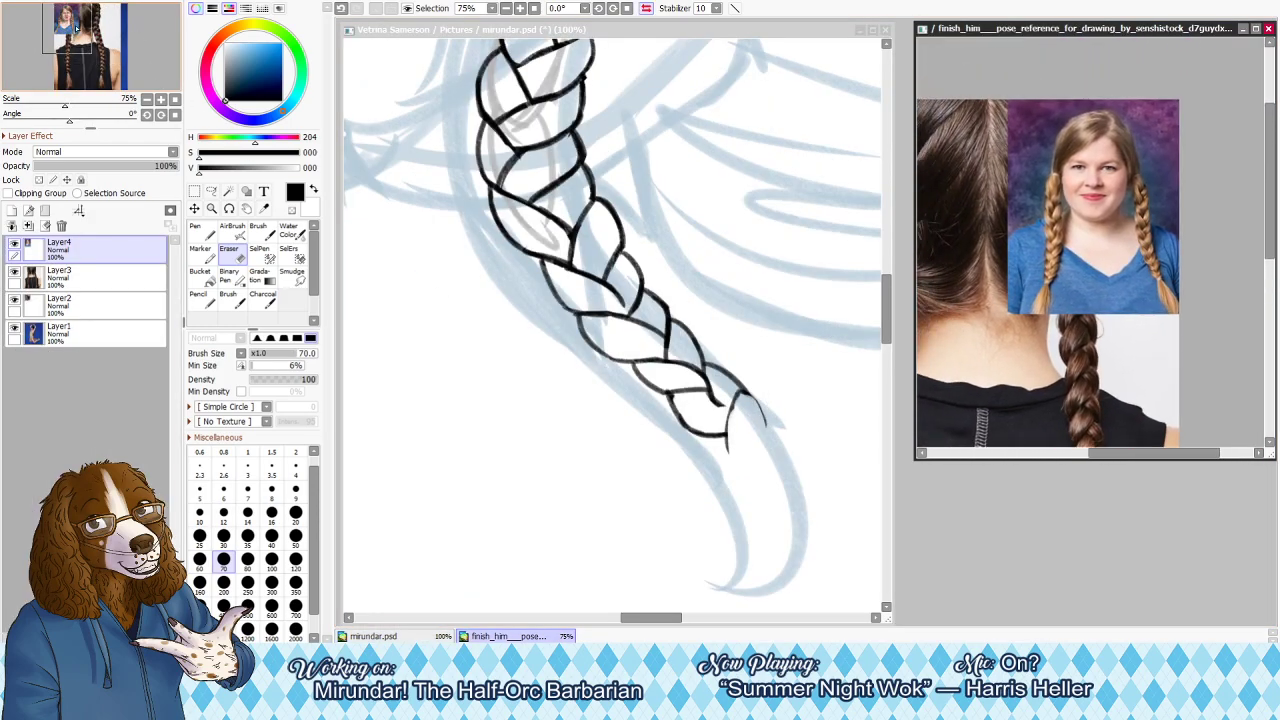
pyautogui.click(646, 8)
pyautogui.click(521, 8)
pyautogui.click(521, 8)
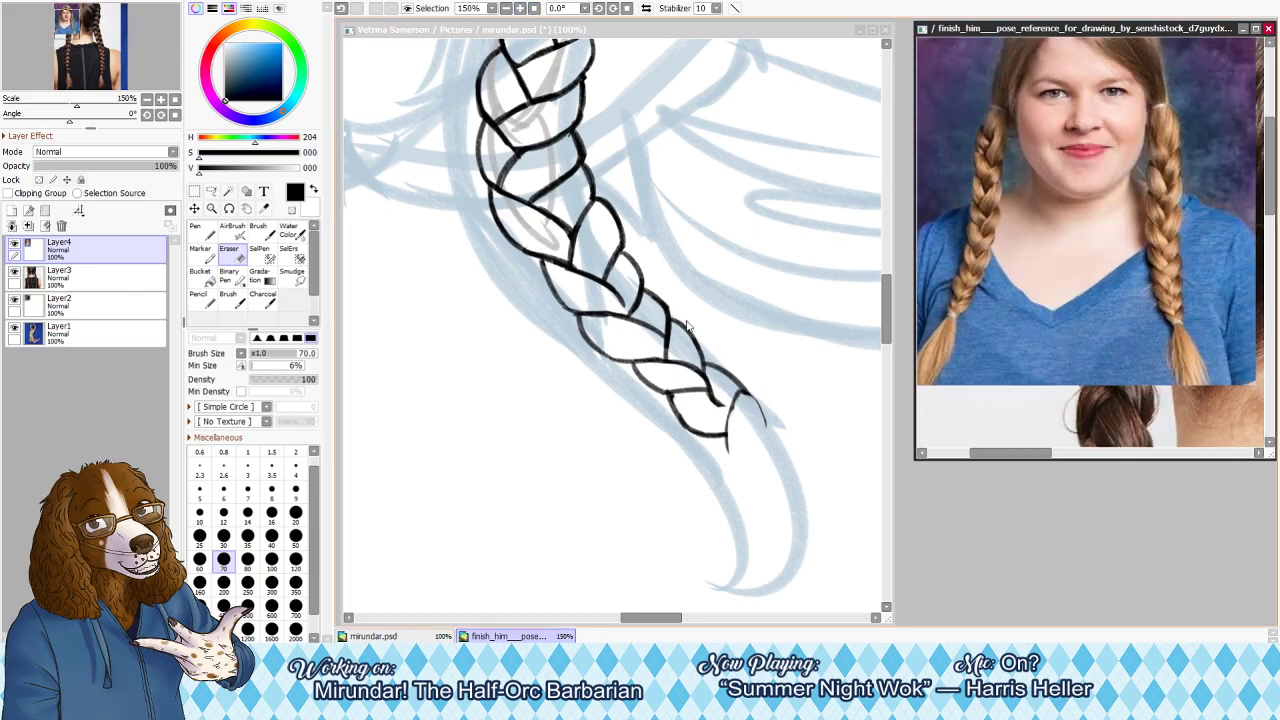
pyautogui.hotkey('ctrl', 'Tab')
# Rotate the canvas to 67.5°, redraw the lower inner strand as a closed leaf shape, and erase the unfinished strands below it
pyautogui.click(612, 8)
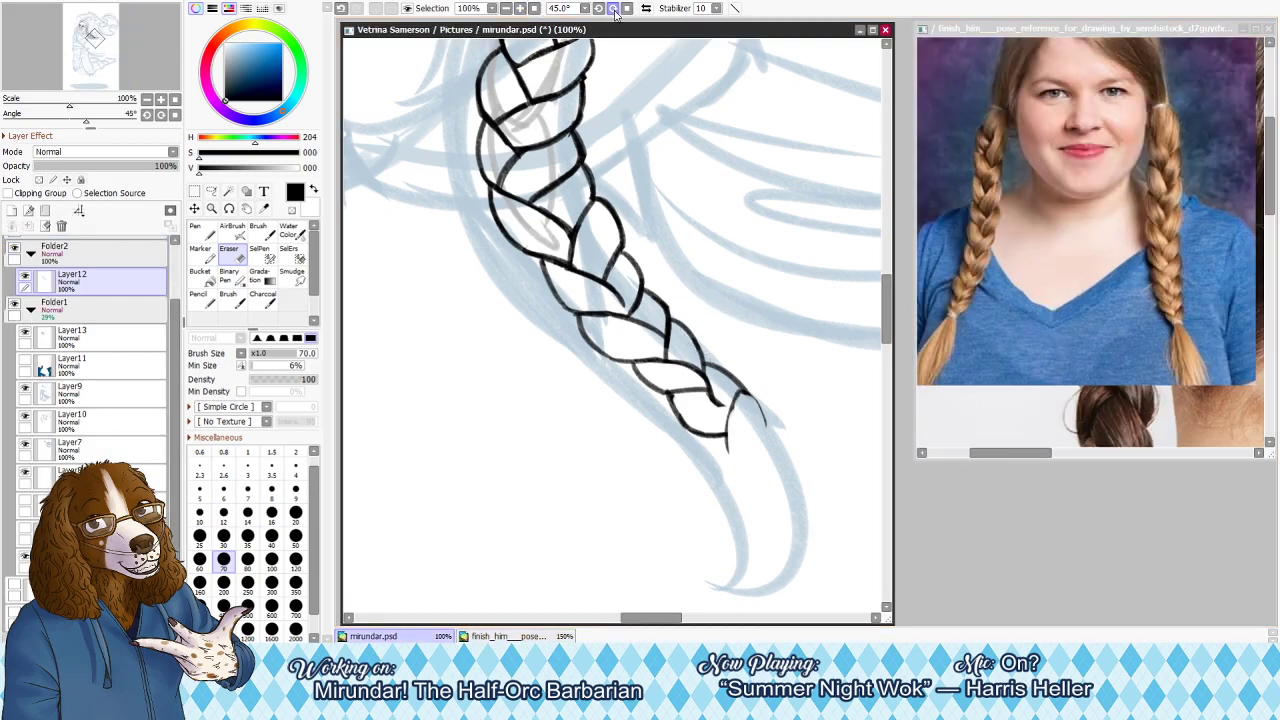
pyautogui.moveTo(93, 45); pyautogui.dragTo(94, 37)
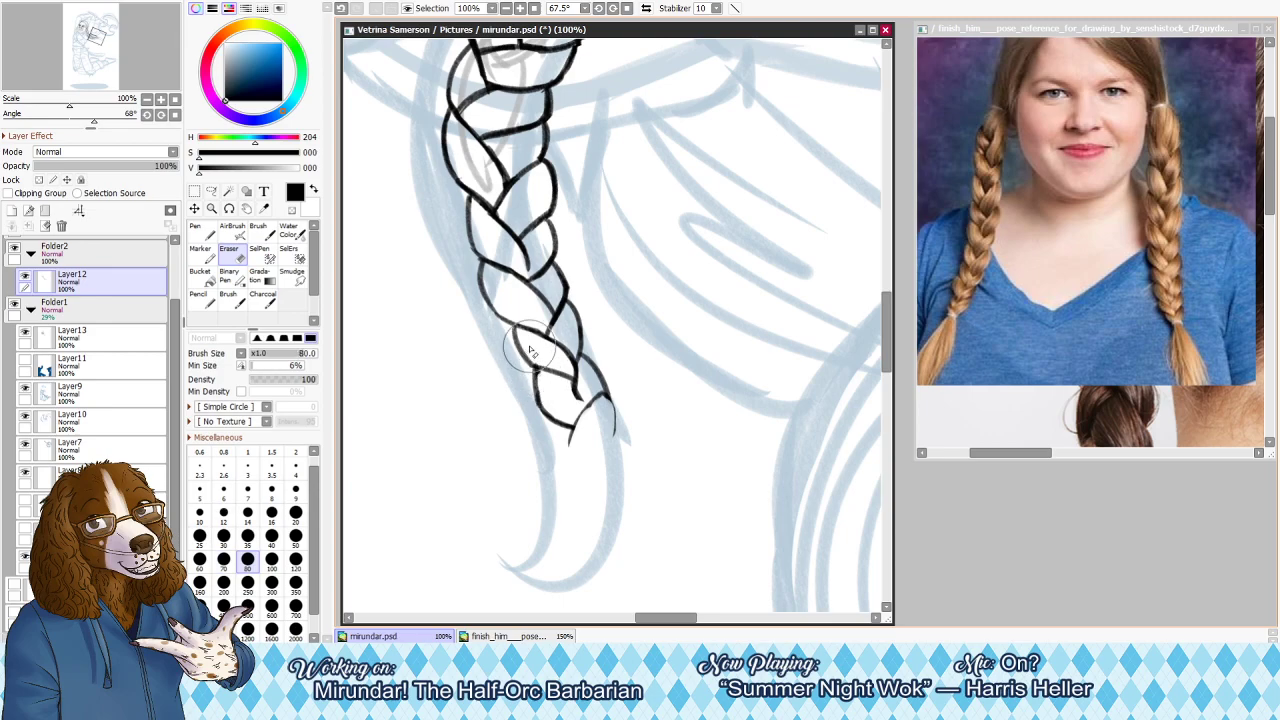
pyautogui.press('e')
pyautogui.moveTo(505, 323)
pyautogui.mouseDown()
pyautogui.moveTo(530, 370)
pyautogui.moveTo(577, 381)
pyautogui.mouseUp()
pyautogui.press('e')
pyautogui.moveTo(591, 434); pyautogui.dragTo(620, 363)
pyautogui.press('[')
pyautogui.press('[')
pyautogui.moveTo(537, 410); pyautogui.dragTo(523, 386)
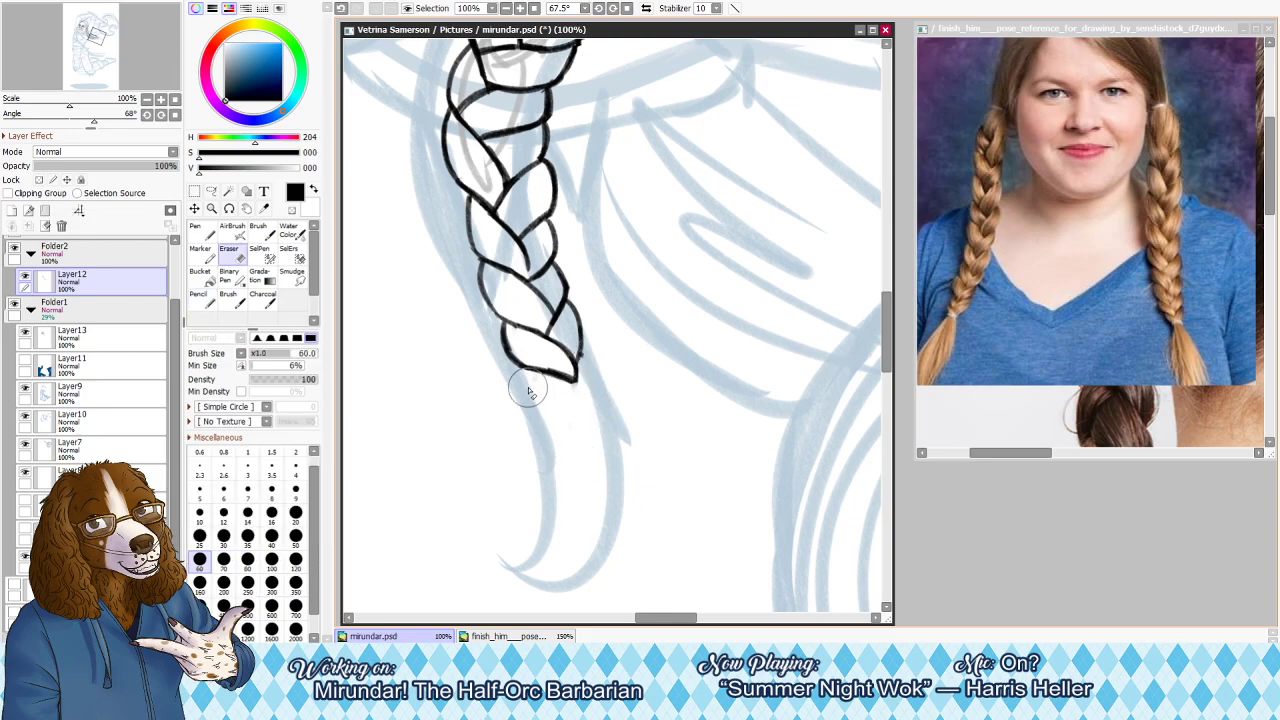
# Draw the outer curve of the next strand on the braid's right side, retrying until it bulges past the strand above
pyautogui.press('n')
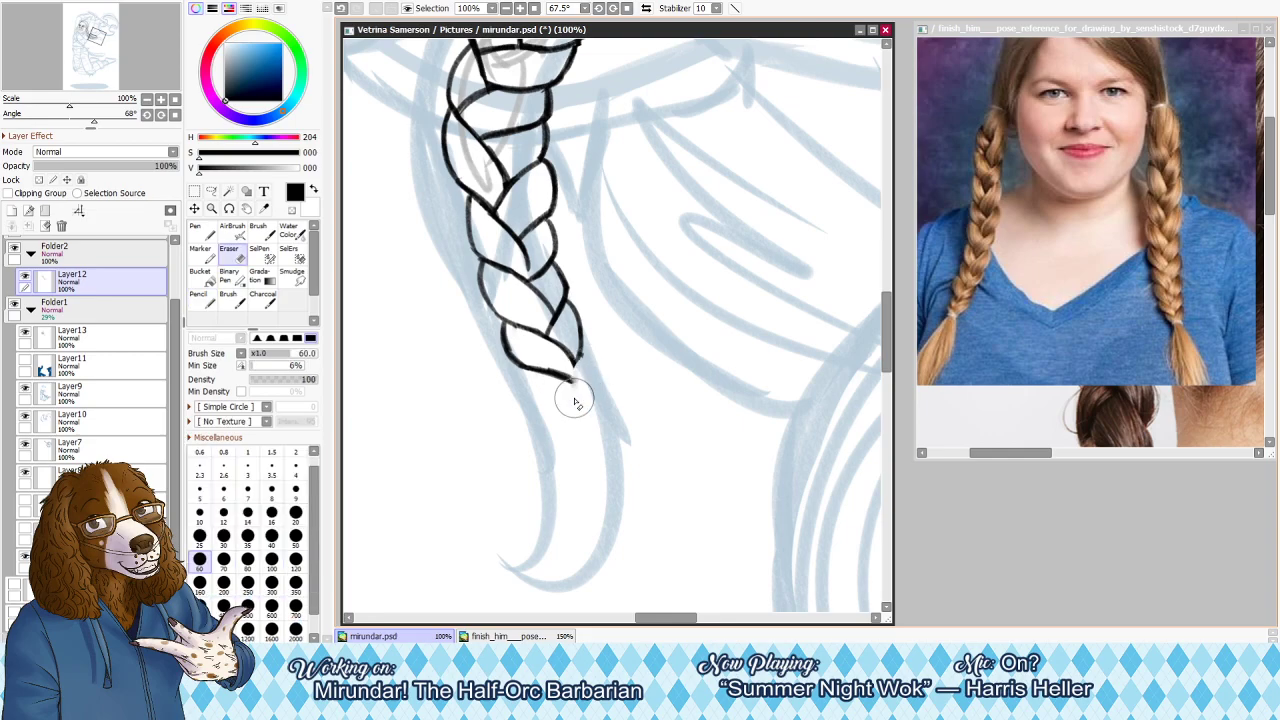
pyautogui.moveTo(581, 344); pyautogui.dragTo(567, 389)
pyautogui.hotkey('ctrl', 'z')
pyautogui.hotkey('ctrl', 'z')
pyautogui.hotkey('ctrl', 'z')
pyautogui.moveTo(581, 343)
pyautogui.mouseDown()
pyautogui.moveTo(604, 369)
pyautogui.moveTo(589, 406)
pyautogui.mouseUp()
pyautogui.hotkey('ctrl', 'z')
pyautogui.hotkey('ctrl', 'z')
pyautogui.hotkey('ctrl', 'z')
pyautogui.moveTo(581, 345)
pyautogui.mouseDown()
pyautogui.moveTo(602, 388)
pyautogui.moveTo(587, 407)
pyautogui.mouseUp()
# Draw the next left strand below the leaf shape, add its upper edge toward the right strand, and erase the overlapping ends
pyautogui.moveTo(507, 358)
pyautogui.mouseDown()
pyautogui.moveTo(514, 391)
pyautogui.moveTo(529, 407)
pyautogui.moveTo(513, 400)
pyautogui.moveTo(561, 416)
pyautogui.mouseUp()
pyautogui.hotkey('ctrl', 'z')
pyautogui.hotkey('ctrl', 'z')
pyautogui.hotkey('ctrl', 'z')
pyautogui.moveTo(518, 371)
pyautogui.mouseDown()
pyautogui.moveTo(530, 411)
pyautogui.moveTo(587, 422)
pyautogui.moveTo(520, 404)
pyautogui.moveTo(583, 423)
pyautogui.mouseUp()
pyautogui.hotkey('ctrl', 'z')
pyautogui.hotkey('ctrl', 'z')
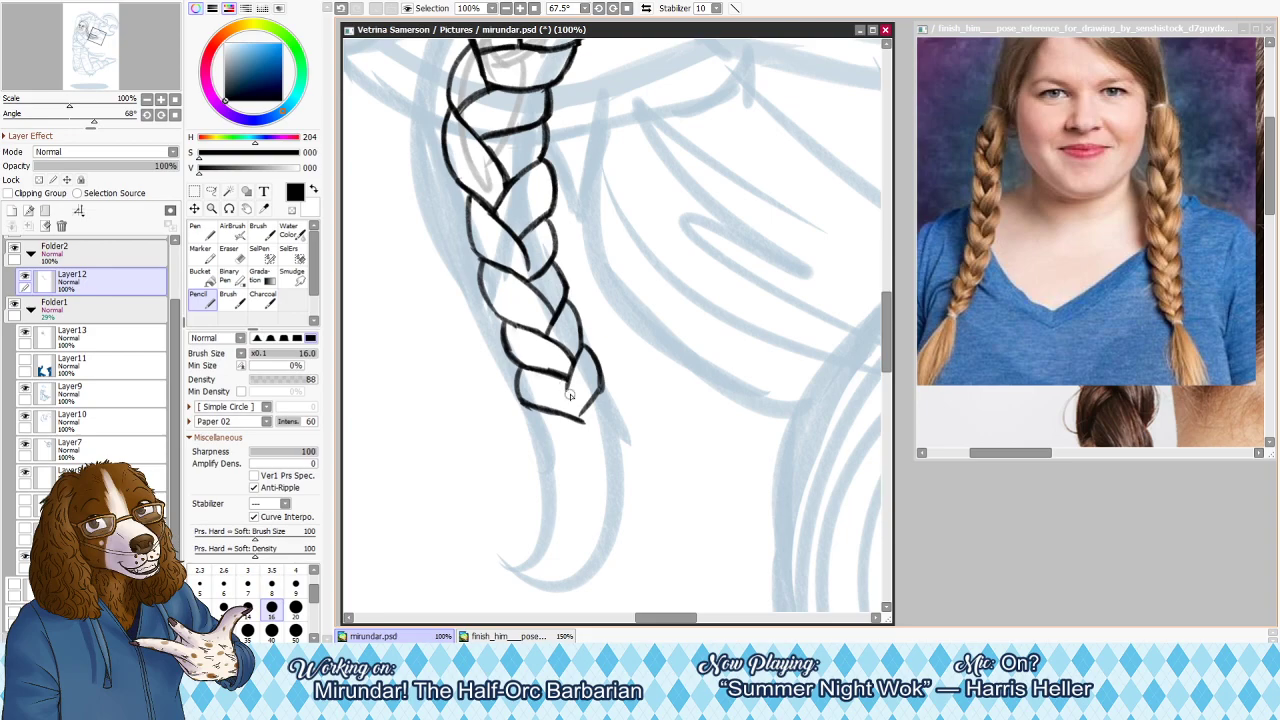
pyautogui.moveTo(550, 374)
pyautogui.mouseDown()
pyautogui.moveTo(590, 403)
pyautogui.moveTo(590, 420)
pyautogui.mouseUp()
pyautogui.press('e')
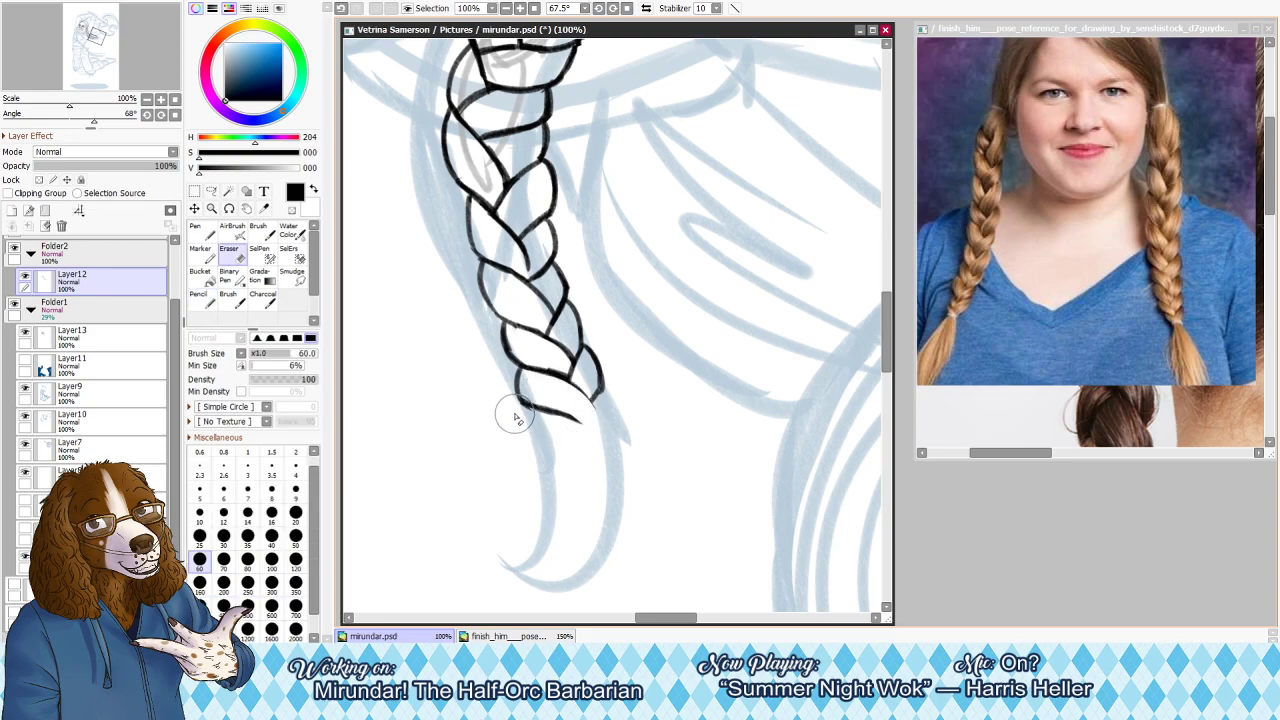
pyautogui.press('e')
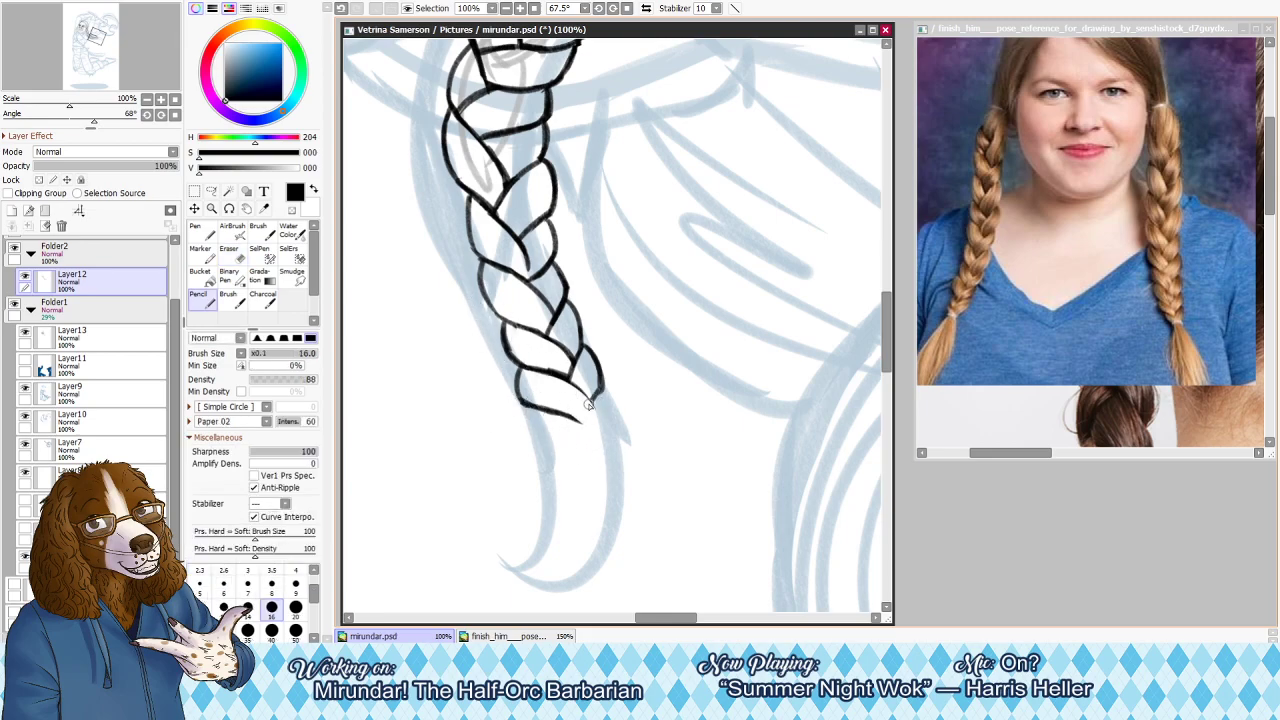
# Extend the braid with another left curve and a right strand meeting the left strand's lower edge in a point
pyautogui.hotkey('ctrl', 'z')
pyautogui.moveTo(574, 425)
pyautogui.mouseDown()
pyautogui.moveTo(593, 396)
pyautogui.moveTo(616, 430)
pyautogui.moveTo(606, 407)
pyautogui.moveTo(609, 445)
pyautogui.moveTo(573, 433)
pyautogui.moveTo(587, 403)
pyautogui.moveTo(570, 436)
pyautogui.moveTo(590, 400)
pyautogui.moveTo(572, 430)
pyautogui.mouseUp()
pyautogui.hotkey('ctrl', 'z')
pyautogui.hotkey('ctrl', 'z')
pyautogui.moveTo(531, 408)
pyautogui.mouseDown()
pyautogui.moveTo(550, 451)
pyautogui.moveTo(596, 442)
pyautogui.mouseUp()
pyautogui.hotkey('ctrl', 'z')
pyautogui.press('e')
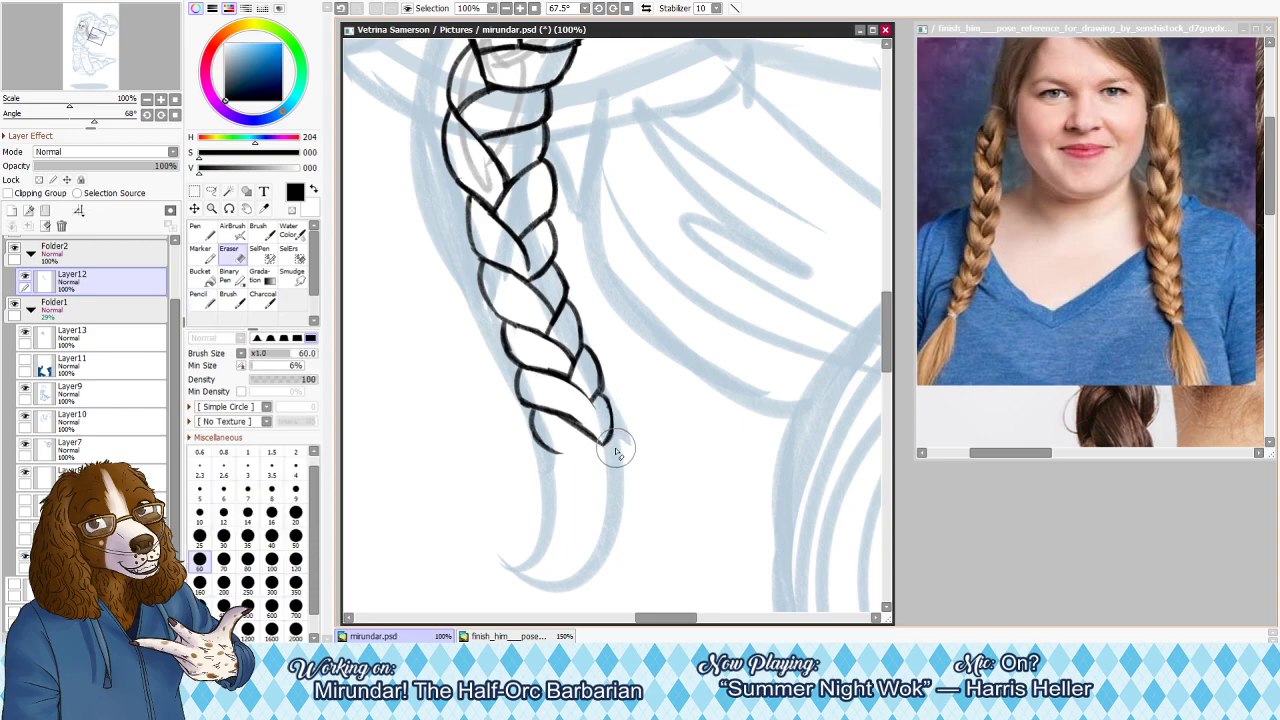
# Add the short divider between the lowest left and right strands and clean its join with a size 14 eraser
pyautogui.press('n')
pyautogui.hotkey('ctrl', 'z')
pyautogui.moveTo(574, 384); pyautogui.dragTo(606, 436)
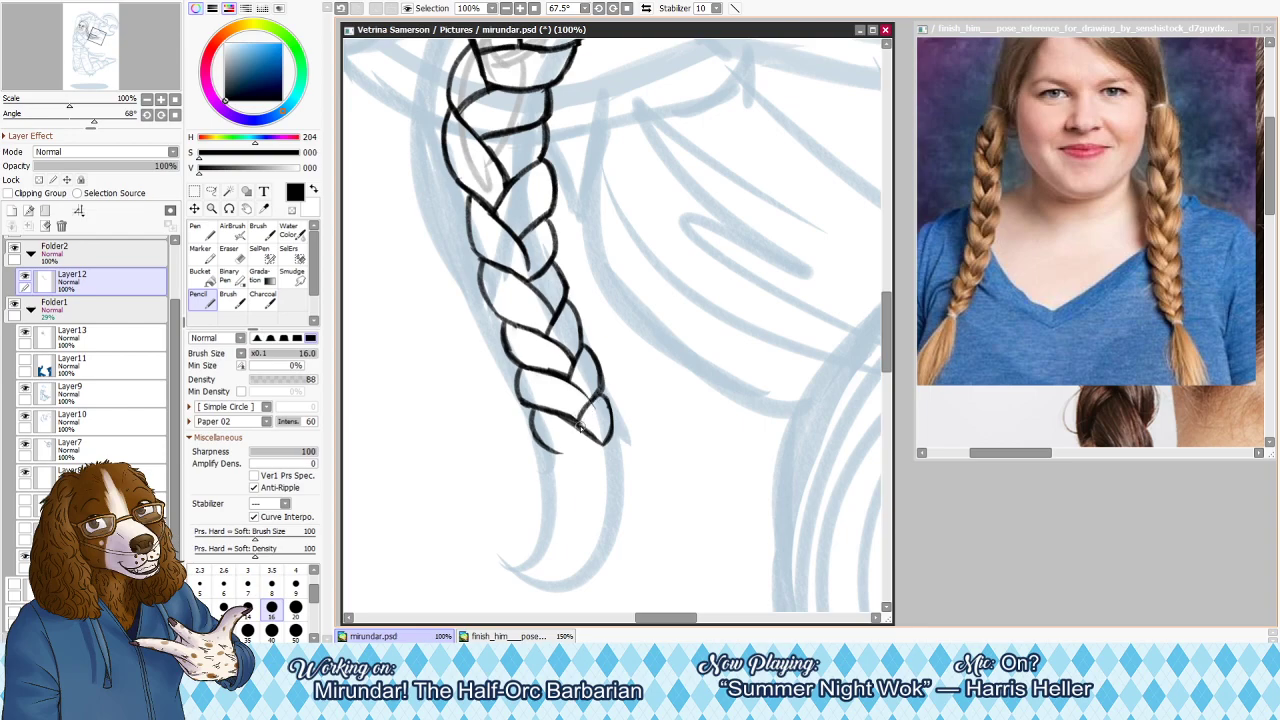
pyautogui.press('e')
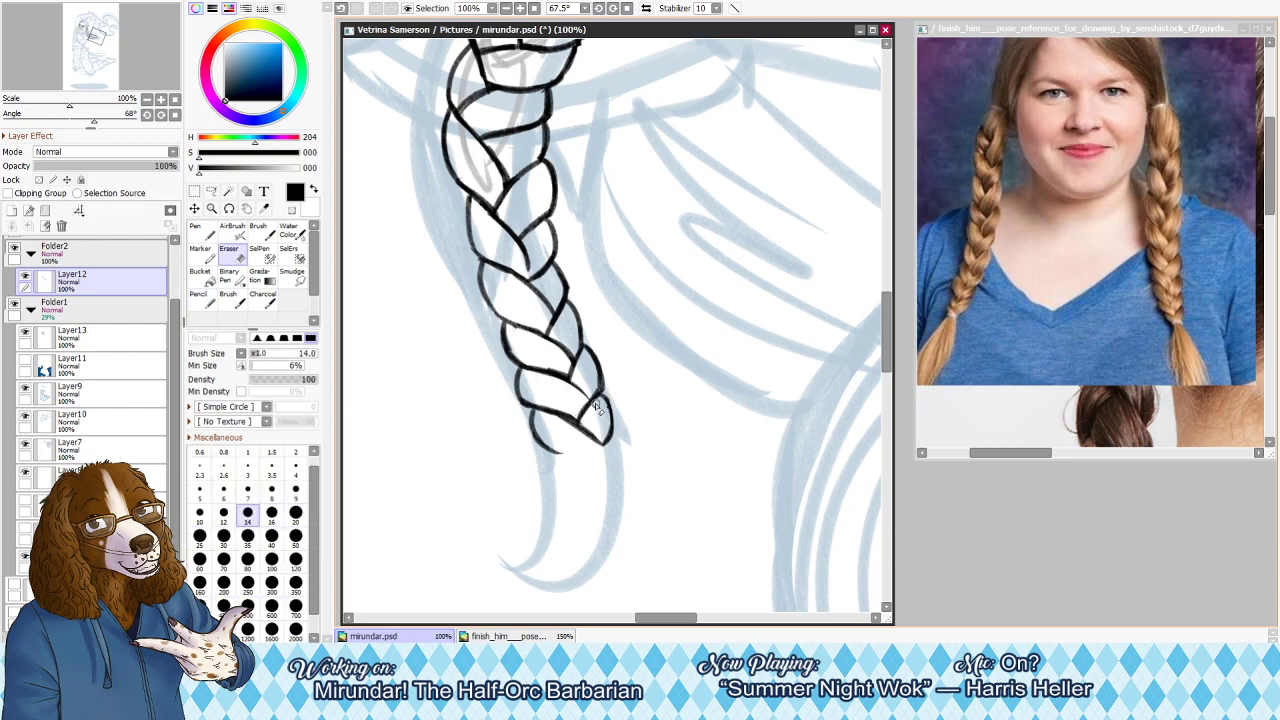
# Draw the final, smaller pair of interlocking strands below the last point of the braid
pyautogui.press('n')
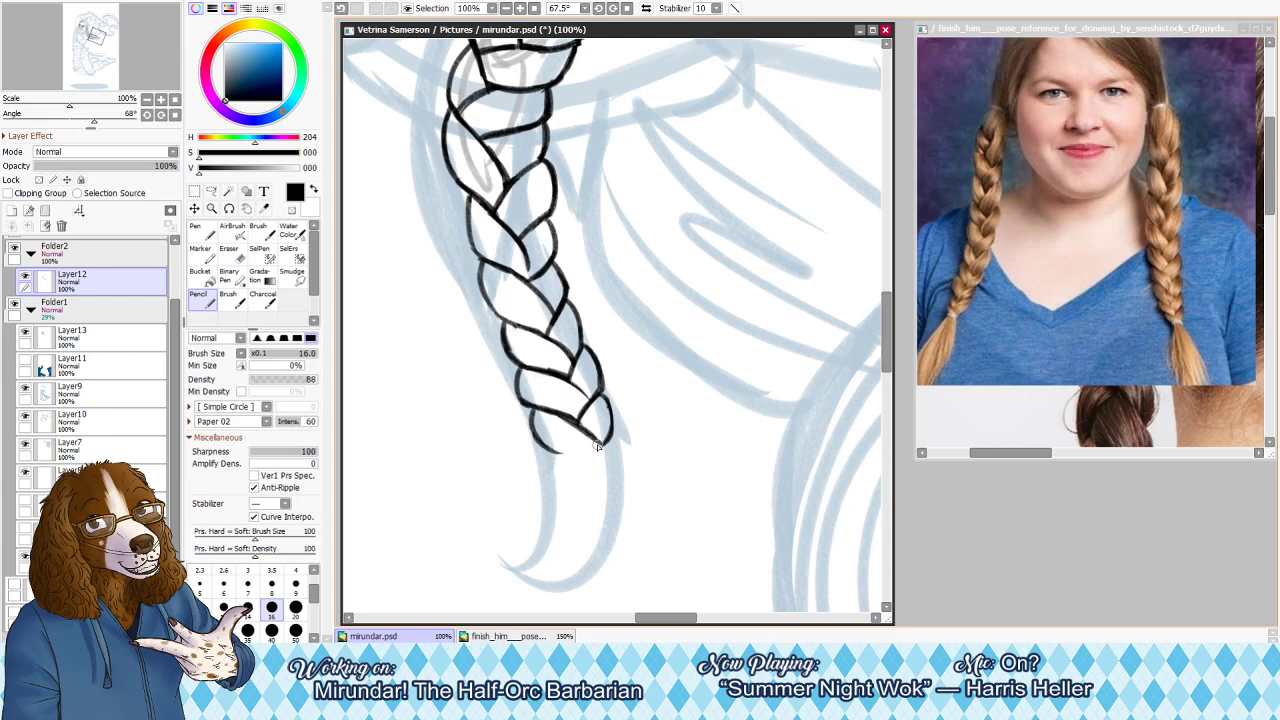
pyautogui.moveTo(612, 438); pyautogui.dragTo(616, 483)
pyautogui.hotkey('ctrl', 'z')
pyautogui.moveTo(604, 445)
pyautogui.mouseDown()
pyautogui.moveTo(563, 481)
pyautogui.moveTo(577, 490)
pyautogui.moveTo(600, 472)
pyautogui.mouseUp()
pyautogui.hotkey('ctrl', 'z')
pyautogui.hotkey('ctrl', 'z')
pyautogui.hotkey('ctrl', 'z')
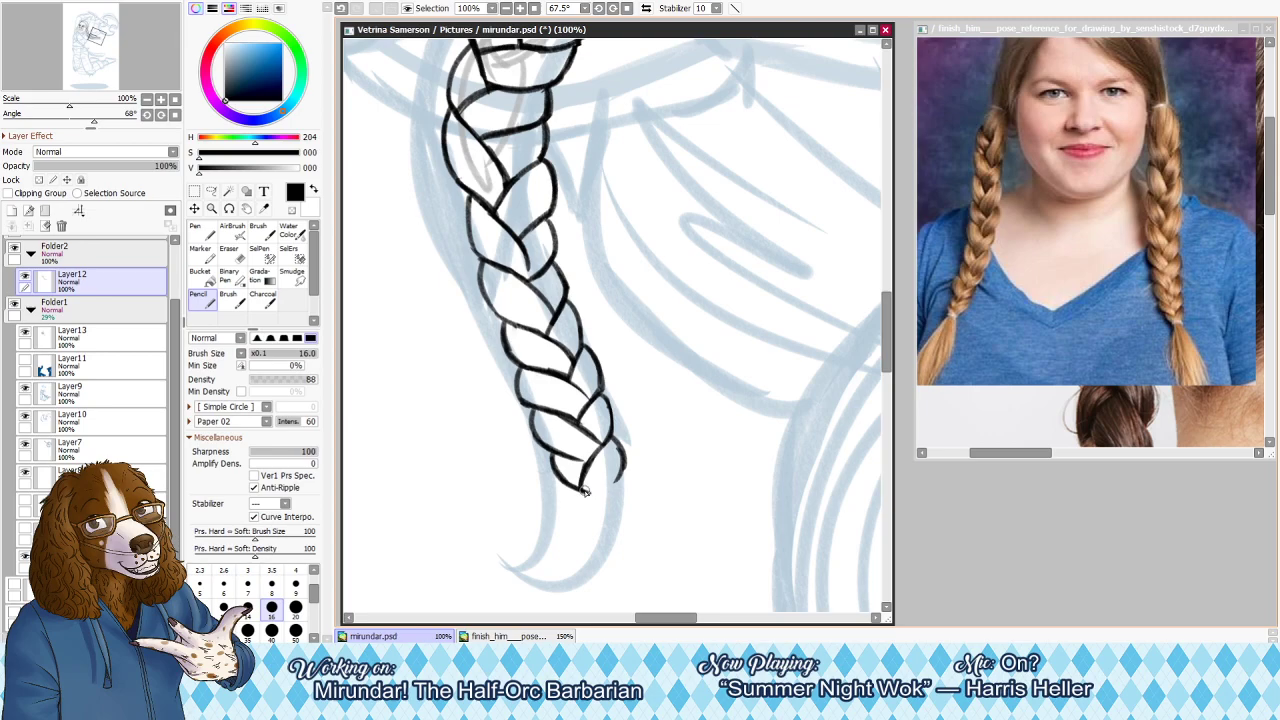
# Close the last strand, draw a small tie band around the braid's end, and clean the band's corner in mirrored view
pyautogui.moveTo(606, 497); pyautogui.dragTo(626, 466)
pyautogui.moveTo(575, 490); pyautogui.dragTo(578, 502)
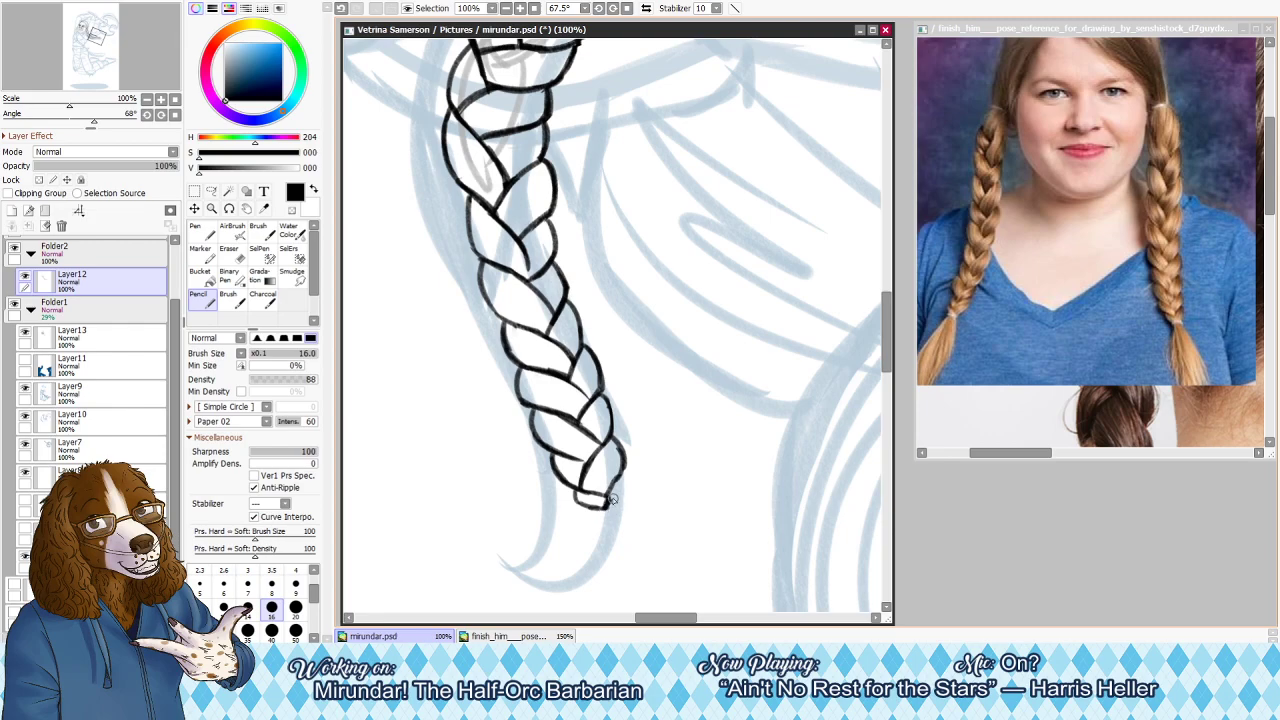
pyautogui.press('h')
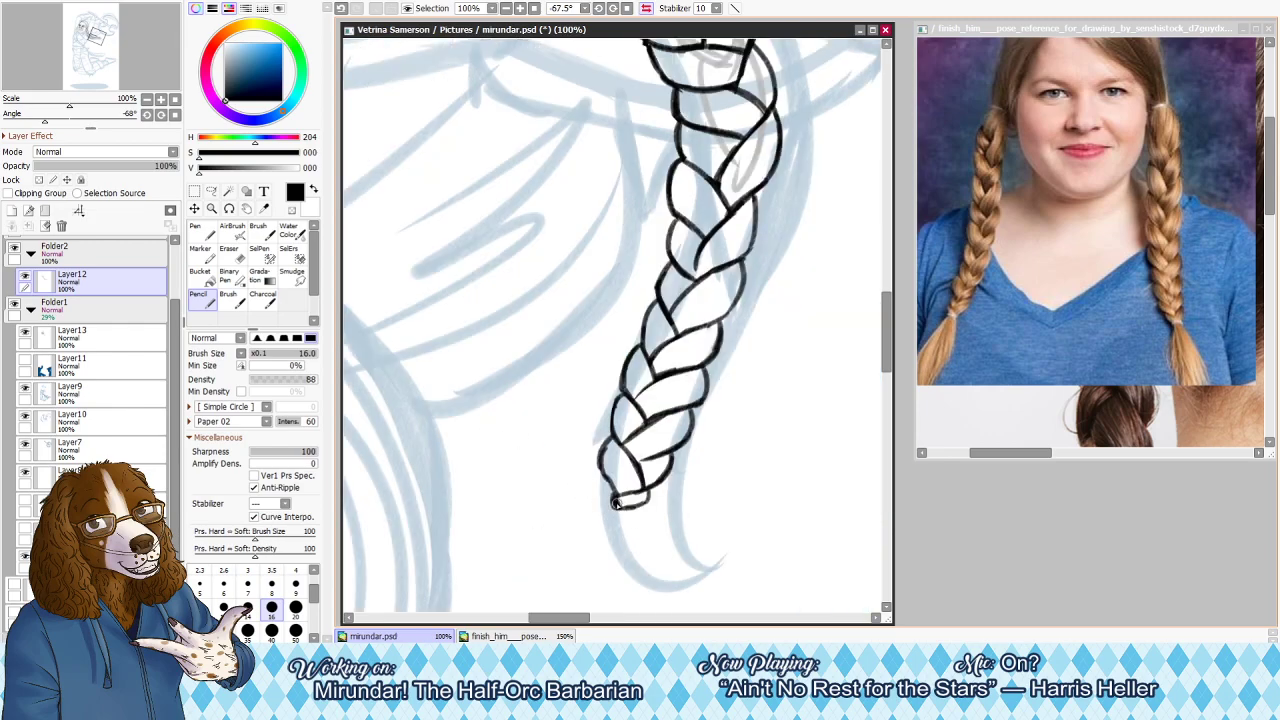
pyautogui.press('e')
pyautogui.moveTo(611, 499)
pyautogui.mouseDown()
pyautogui.moveTo(616, 517)
pyautogui.moveTo(690, 526)
pyautogui.moveTo(738, 557)
pyautogui.mouseUp()
# Try a long loose hair line sweeping down from the tie band, review it unrotated at 50% zoom, and erase it
pyautogui.press('n')
pyautogui.hotkey('ctrl', 'z')
pyautogui.moveTo(679, 523); pyautogui.dragTo(747, 576)
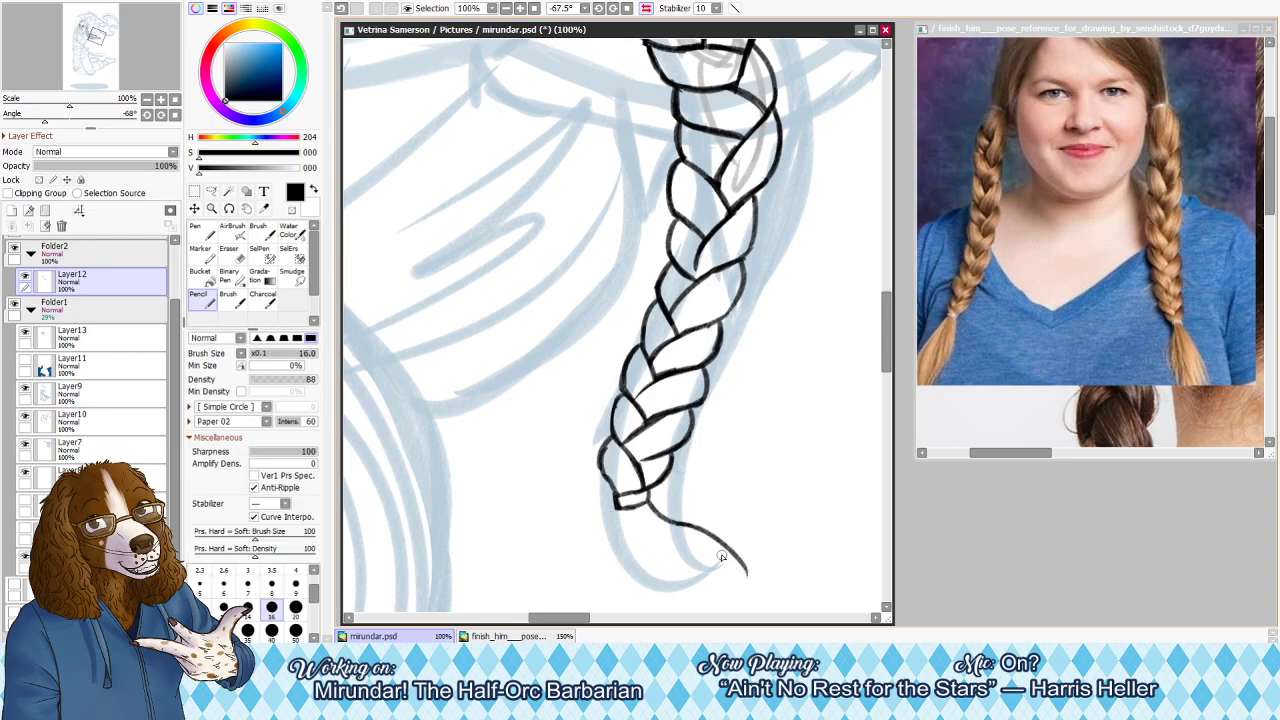
pyautogui.press('h')
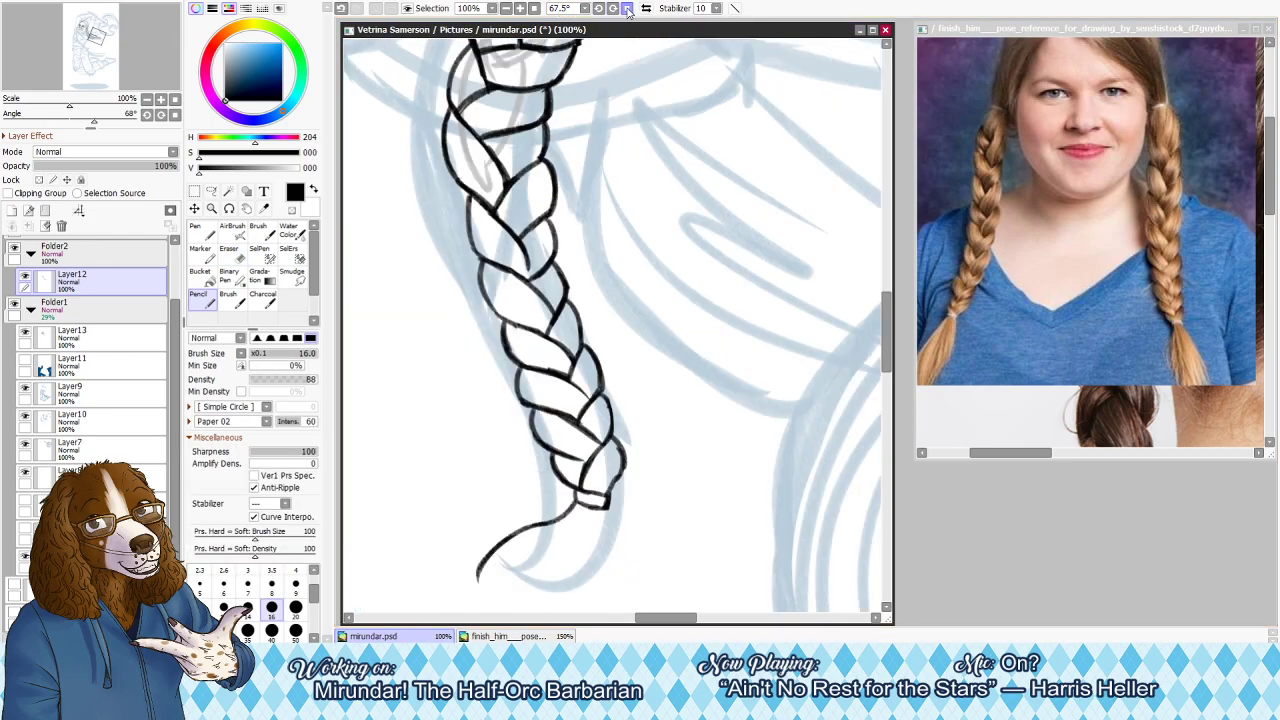
pyautogui.click(627, 8)
pyautogui.click(507, 8)
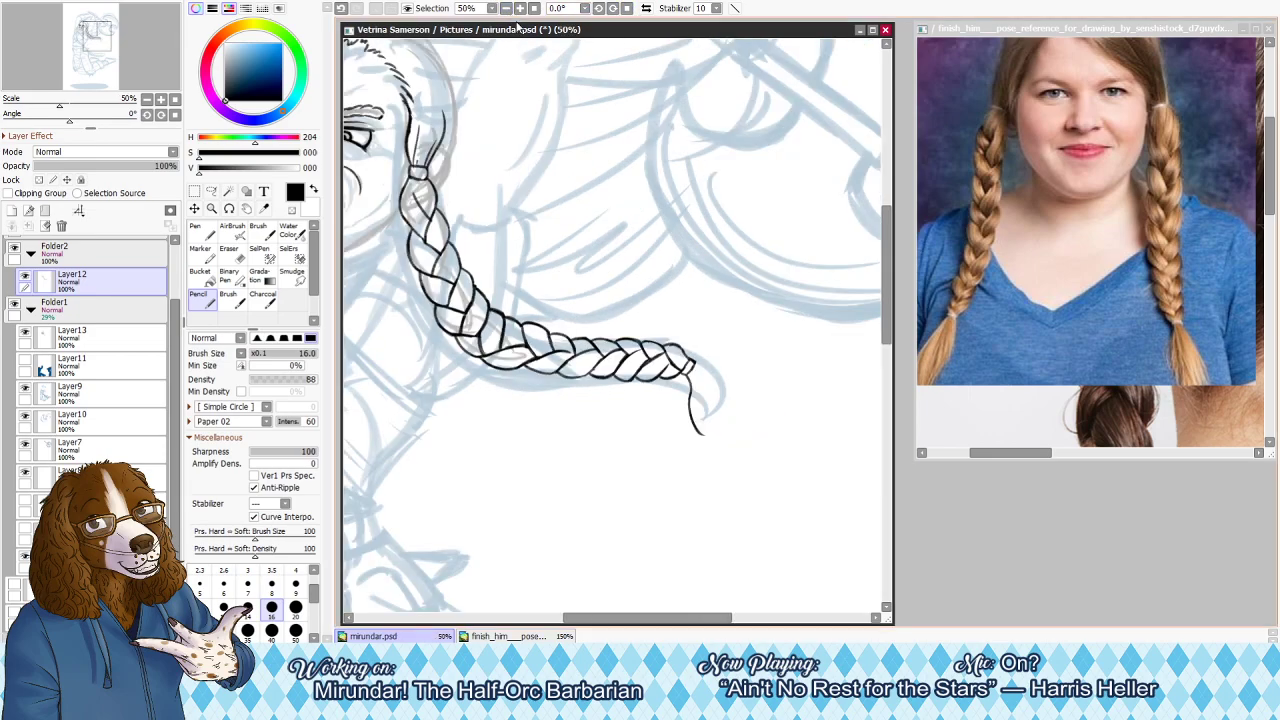
pyautogui.press('e')
pyautogui.moveTo(694, 386)
pyautogui.mouseDown()
pyautogui.moveTo(689, 423)
pyautogui.moveTo(697, 400)
pyautogui.mouseUp()
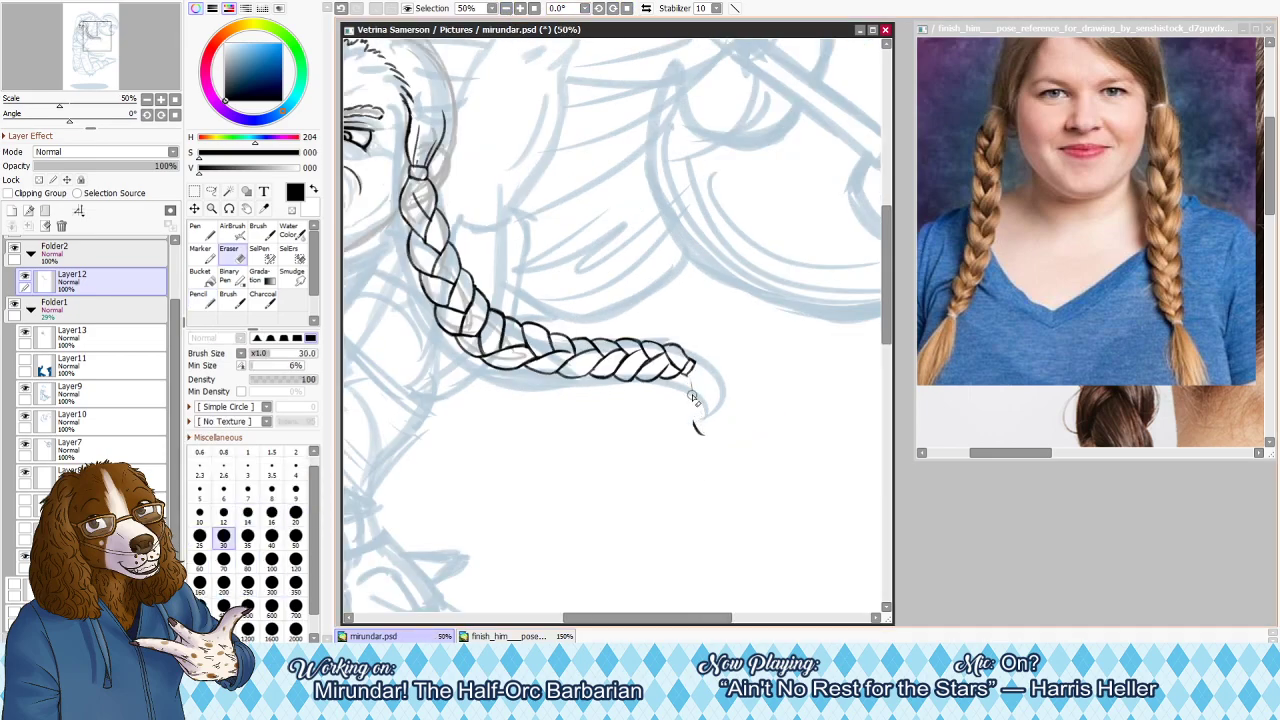
# Draw the upper curve of the loose hair tuft flowing outward from the tie band and curling down at its tip
pyautogui.press('n')
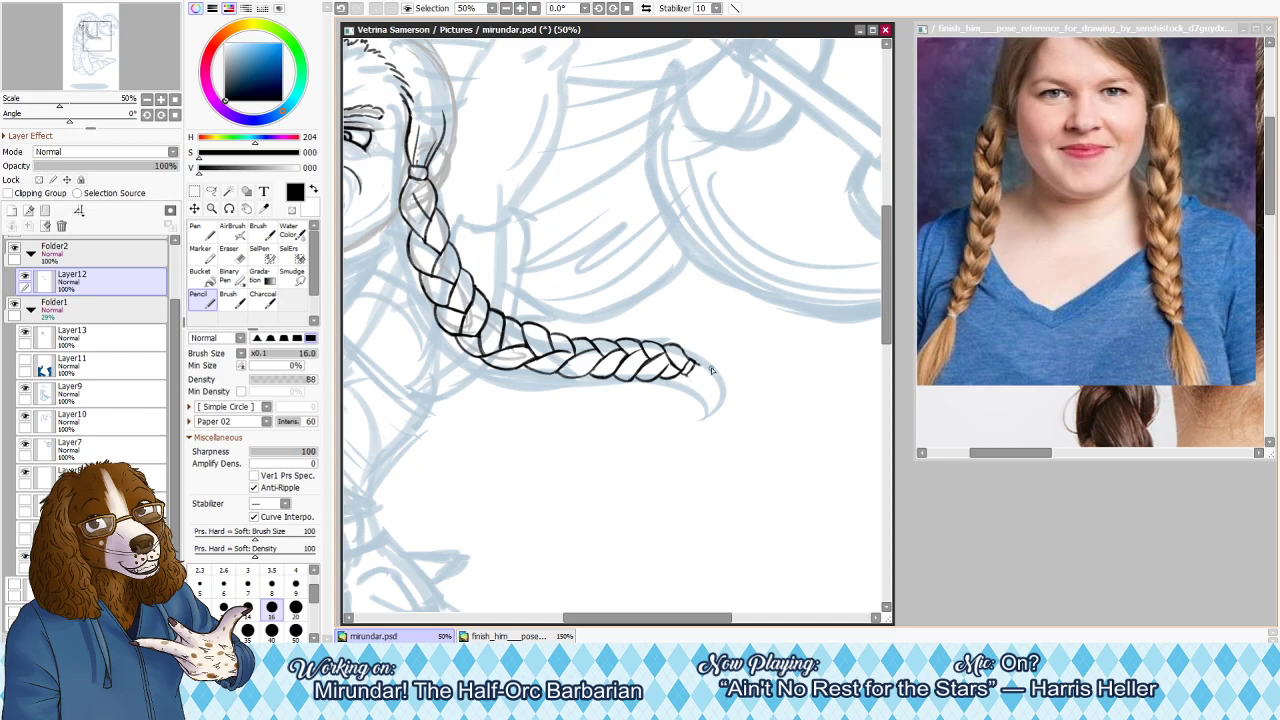
pyautogui.moveTo(704, 367)
pyautogui.mouseDown()
pyautogui.moveTo(755, 387)
pyautogui.moveTo(746, 373)
pyautogui.moveTo(754, 392)
pyautogui.moveTo(734, 391)
pyautogui.moveTo(738, 406)
pyautogui.moveTo(746, 370)
pyautogui.moveTo(752, 402)
pyautogui.moveTo(758, 386)
pyautogui.mouseUp()
pyautogui.hotkey('ctrl', 'z')
pyautogui.hotkey('ctrl', 'z')
pyautogui.hotkey('ctrl', 'z')
pyautogui.hotkey('ctrl', 'z')
pyautogui.press('e')
pyautogui.hotkey('ctrl', 'z')
pyautogui.hotkey('ctrl', 'z')
pyautogui.press('n')
pyautogui.hotkey('ctrl', 'z')
# Draw the lower curve of the hair tuft from the tie band to the curled tip
pyautogui.moveTo(691, 373)
pyautogui.mouseDown()
pyautogui.moveTo(726, 380)
pyautogui.moveTo(739, 401)
pyautogui.moveTo(739, 386)
pyautogui.moveTo(738, 403)
pyautogui.mouseUp()
pyautogui.hotkey('ctrl', 'z')
pyautogui.hotkey('ctrl', 'z')
pyautogui.hotkey('ctrl', 'z')
# Try fine hair lines on the strands beside the tie band, reducing the pencil to size 9
pyautogui.moveTo(670, 347); pyautogui.dragTo(687, 373)
pyautogui.hotkey('ctrl', 'z')
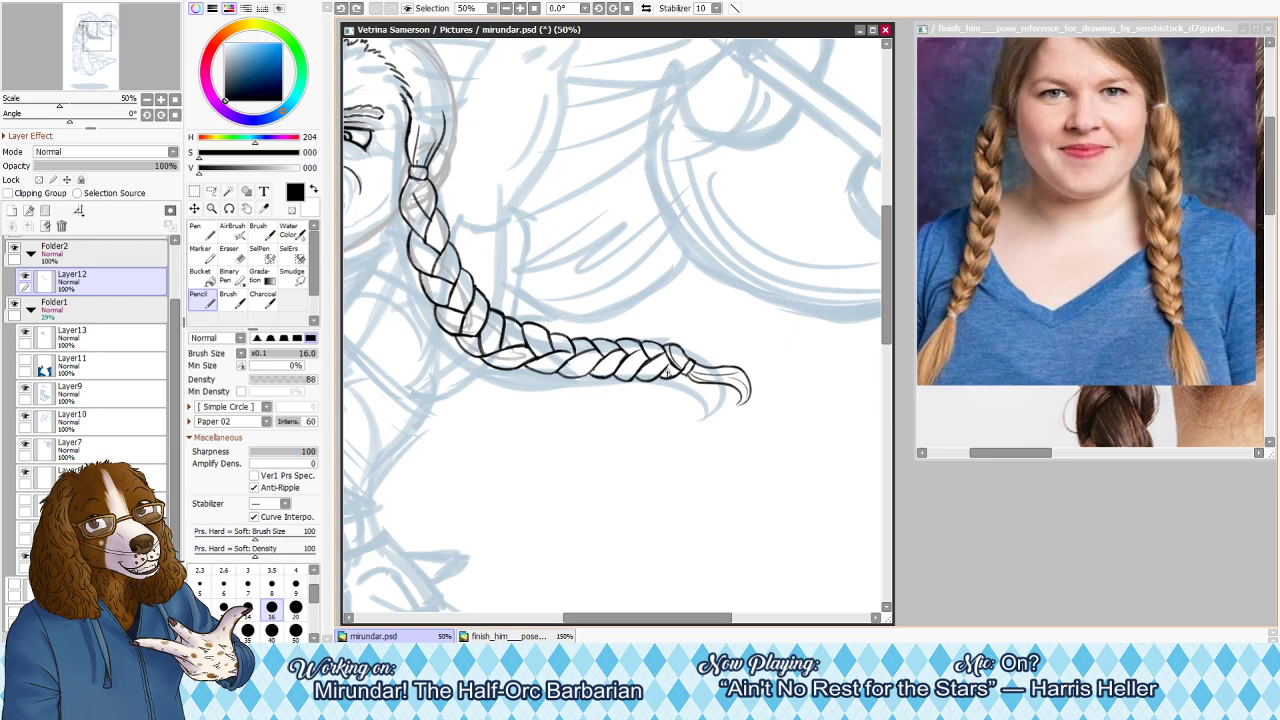
pyautogui.press('[')
pyautogui.press('[')
pyautogui.press('[')
pyautogui.press('[')
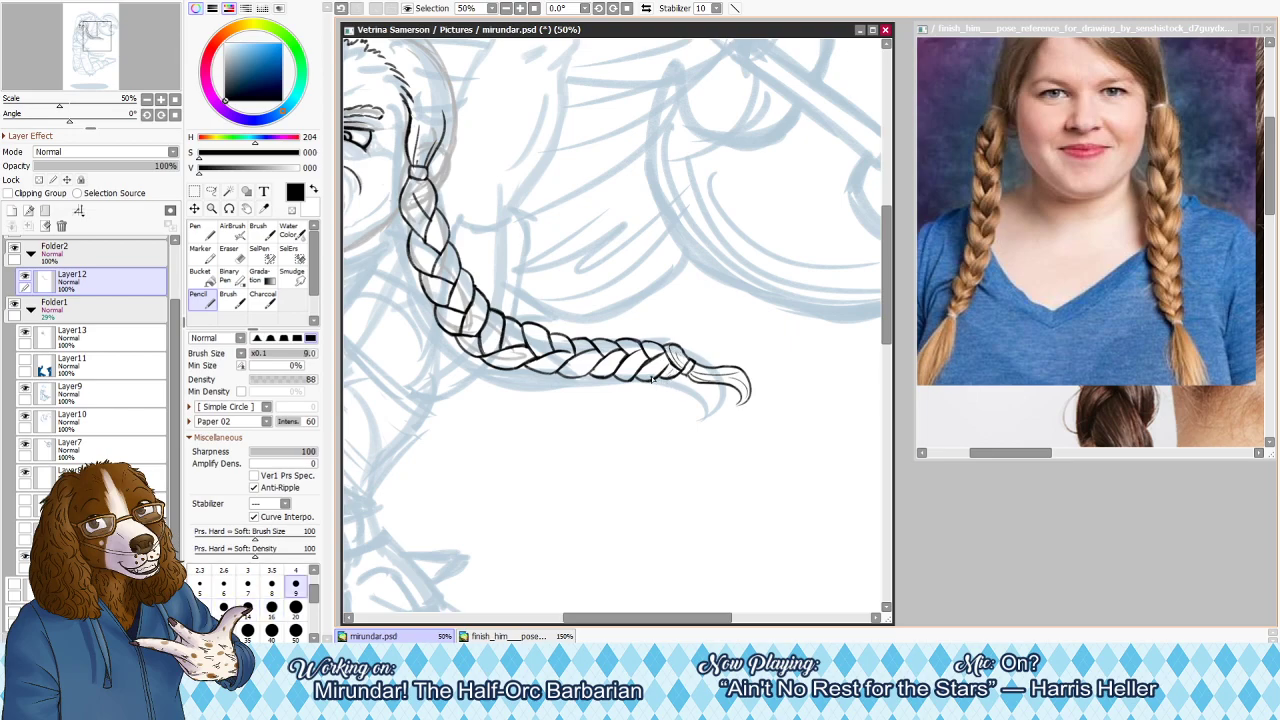
pyautogui.hotkey('ctrl', 'z')
pyautogui.hotkey('ctrl', 'z')
# Erase the surplus lines inside the hair tuft near the tie band, adjusting the eraser size
pyautogui.press('e')
pyautogui.press('[')
pyautogui.press('[')
pyautogui.press('[')
pyautogui.press('[')
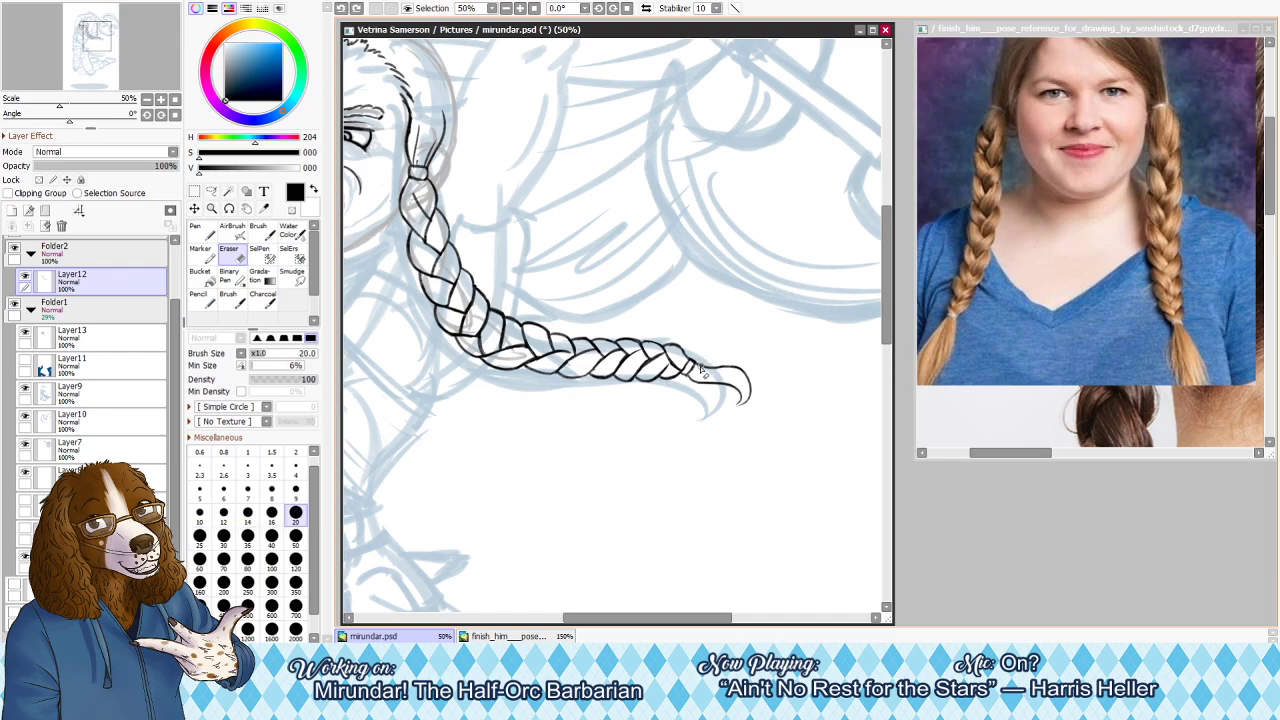
pyautogui.press(']')
pyautogui.press(']')
pyautogui.moveTo(700, 364); pyautogui.dragTo(745, 378)
# Redraw the hair tuft's outline with the pencil at size 14 and clean its start at the tie band
pyautogui.press('n')
pyautogui.hotkey('ctrl', 'z')
pyautogui.press(']')
pyautogui.press(']')
pyautogui.hotkey('ctrl', 'z')
pyautogui.hotkey('ctrl', 'z')
pyautogui.press(']')
pyautogui.hotkey('ctrl', 'z')
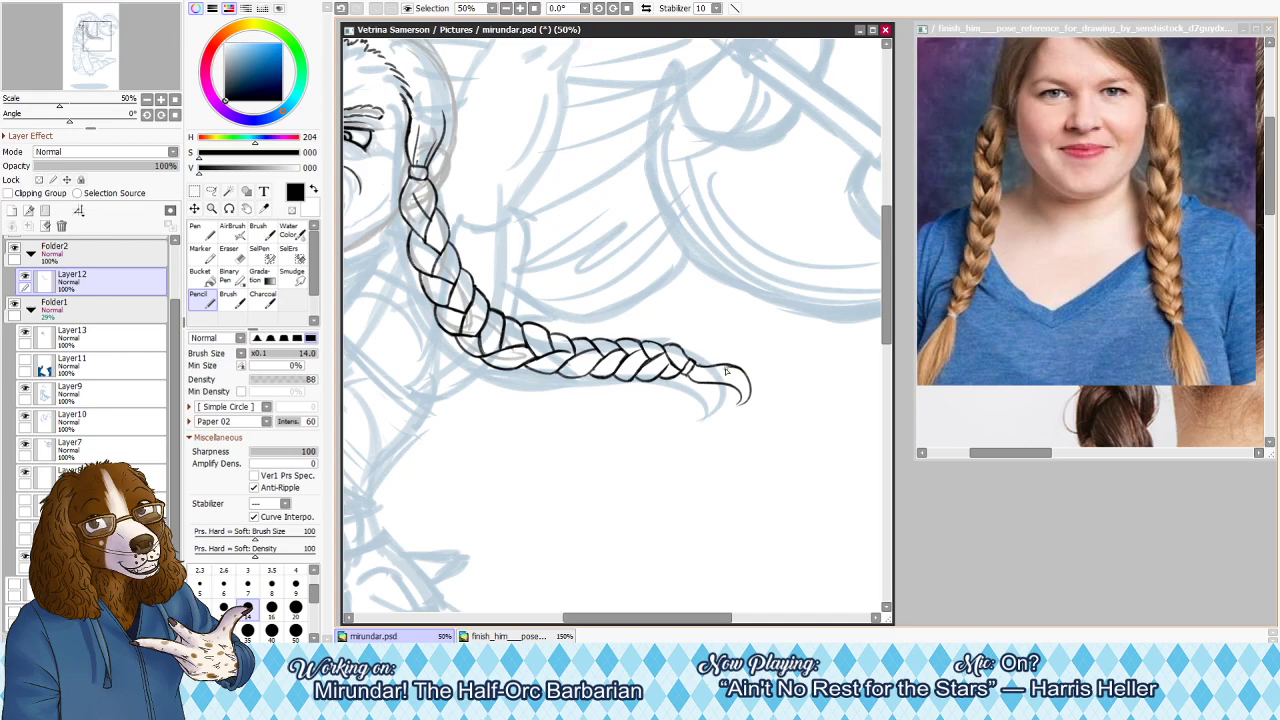
pyautogui.press('e')
pyautogui.moveTo(699, 364); pyautogui.dragTo(706, 367)
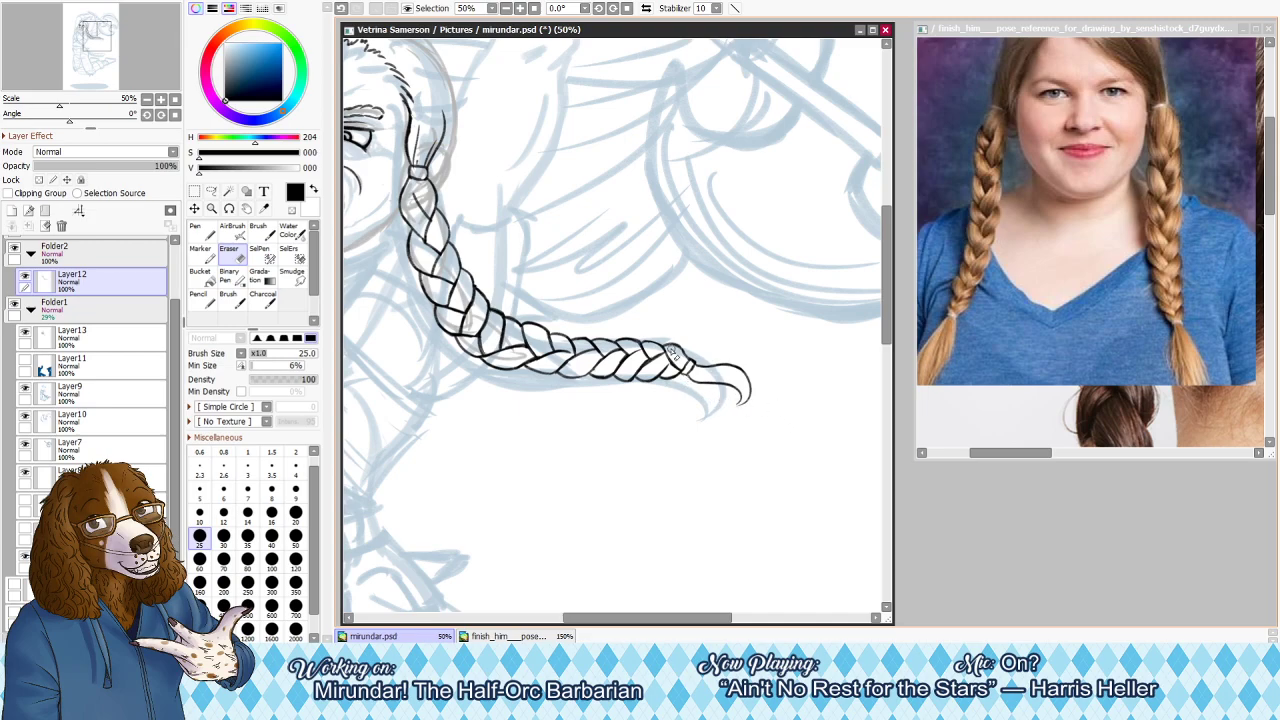
# Review the whole figure, lasso the braid's last strands before the tie, and taper their outer end slightly with a freeform transform
pyautogui.click(534, 8)
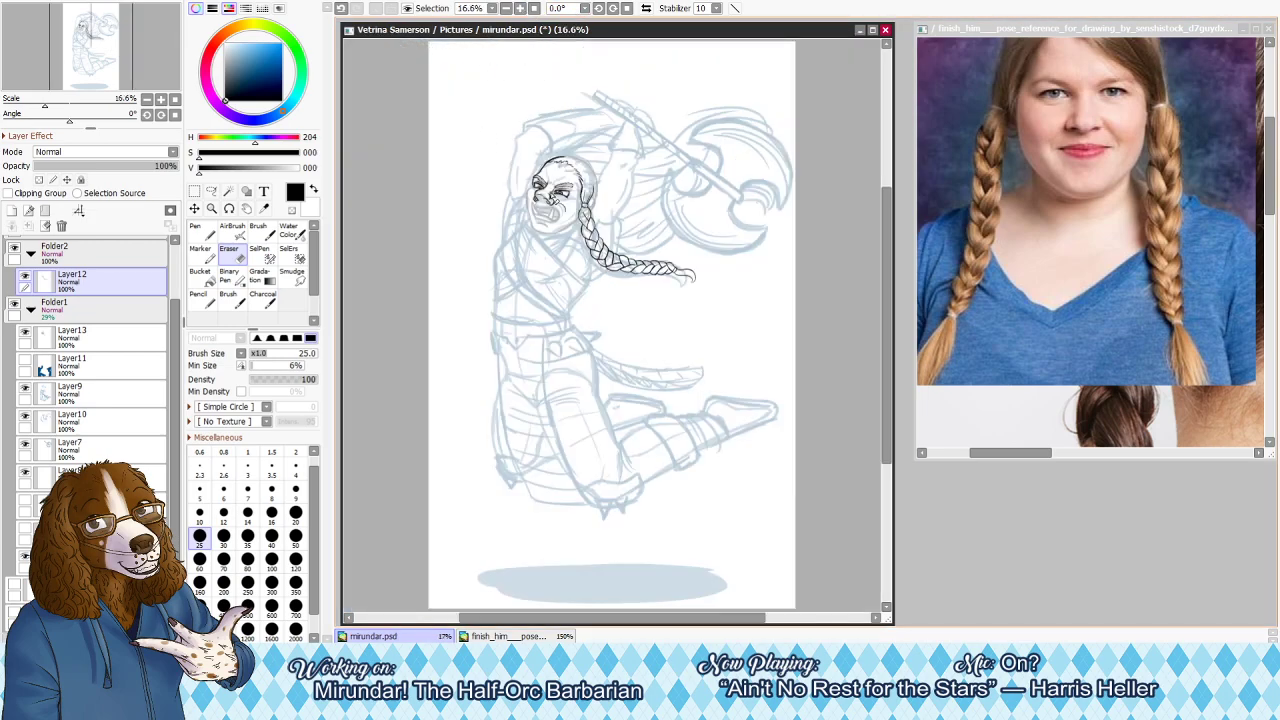
pyautogui.click(520, 8)
pyautogui.click(520, 8)
pyautogui.click(520, 8)
pyautogui.click(520, 8)
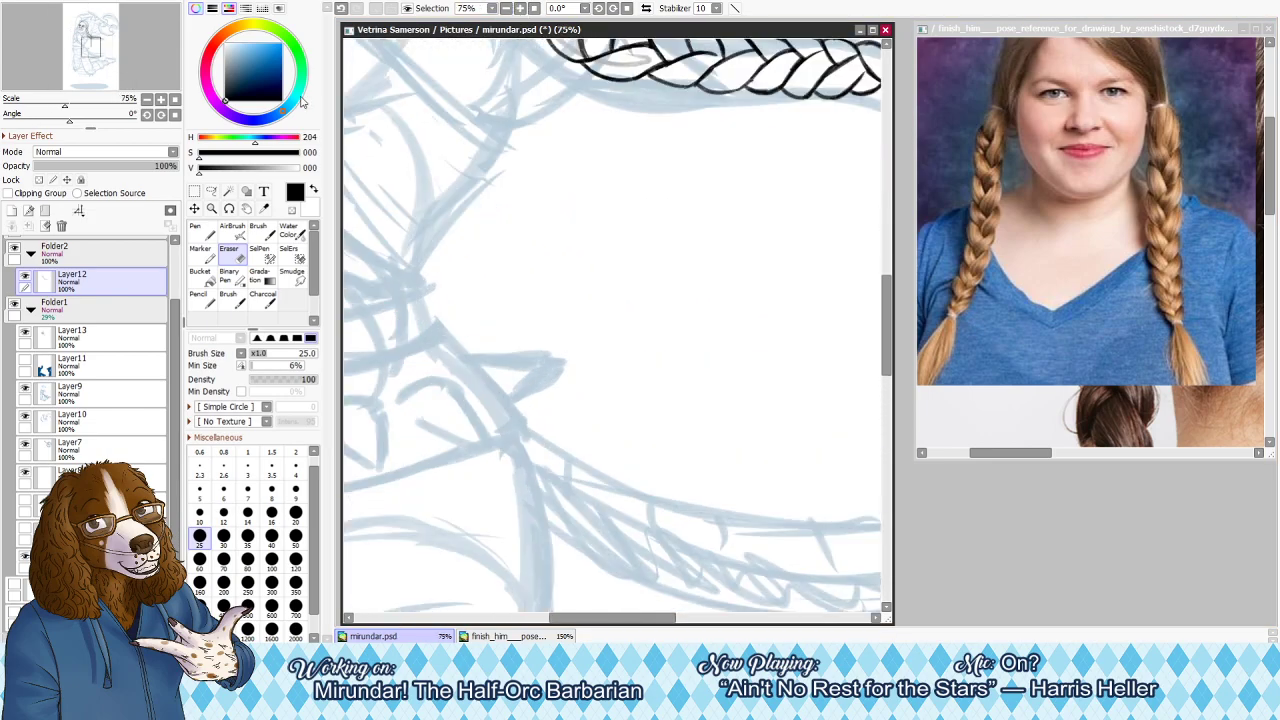
pyautogui.moveTo(100, 62); pyautogui.dragTo(98, 42)
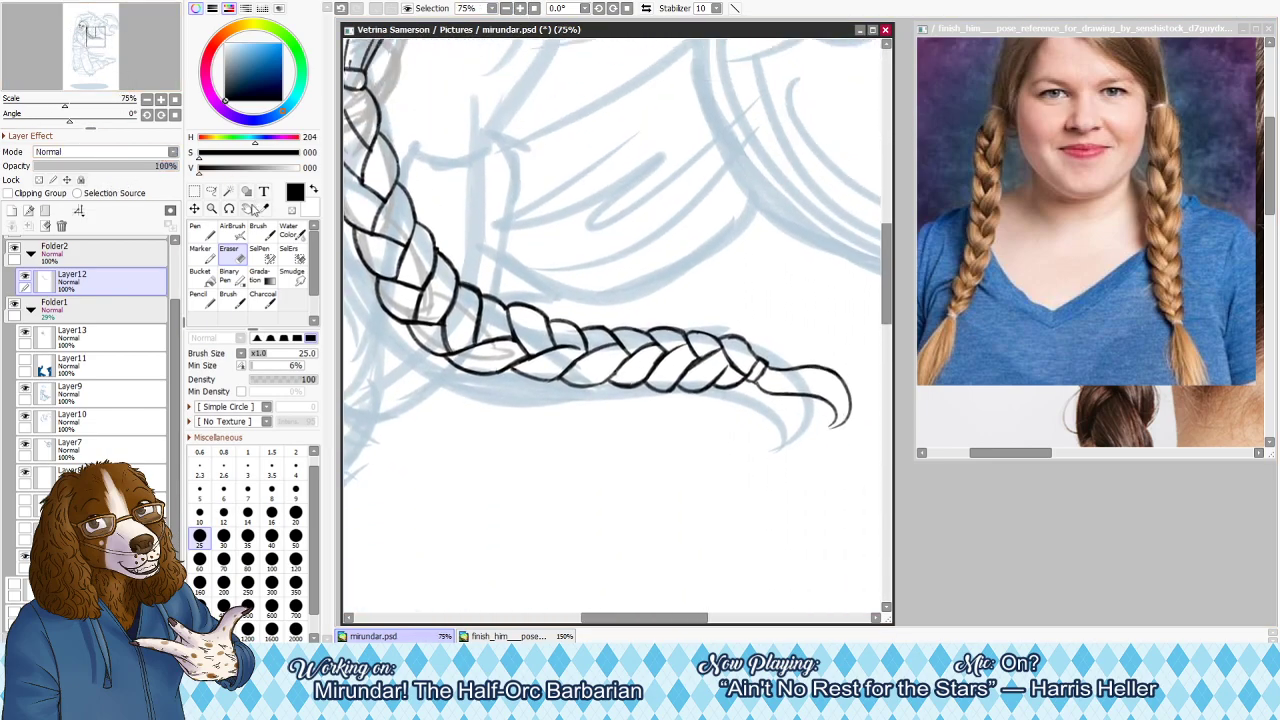
pyautogui.click(212, 191)
pyautogui.moveTo(668, 286)
pyautogui.mouseDown()
pyautogui.moveTo(591, 322)
pyautogui.moveTo(618, 419)
pyautogui.moveTo(711, 422)
pyautogui.moveTo(745, 408)
pyautogui.mouseUp()
pyautogui.moveTo(757, 363)
pyautogui.mouseDown()
pyautogui.moveTo(724, 310)
pyautogui.moveTo(759, 334)
pyautogui.mouseUp()
pyautogui.hotkey('ctrl', 't')
pyautogui.moveTo(760, 396); pyautogui.dragTo(758, 390)
pyautogui.moveTo(759, 335); pyautogui.dragTo(752, 338)
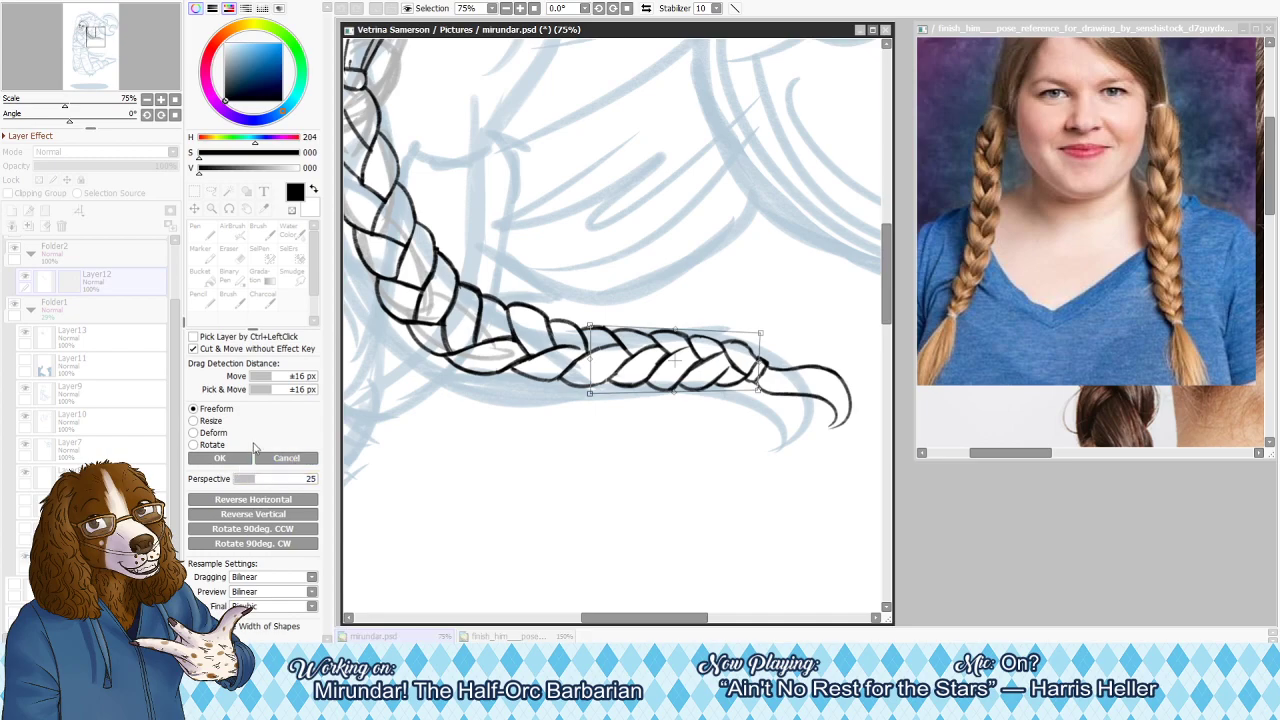
pyautogui.click(220, 457)
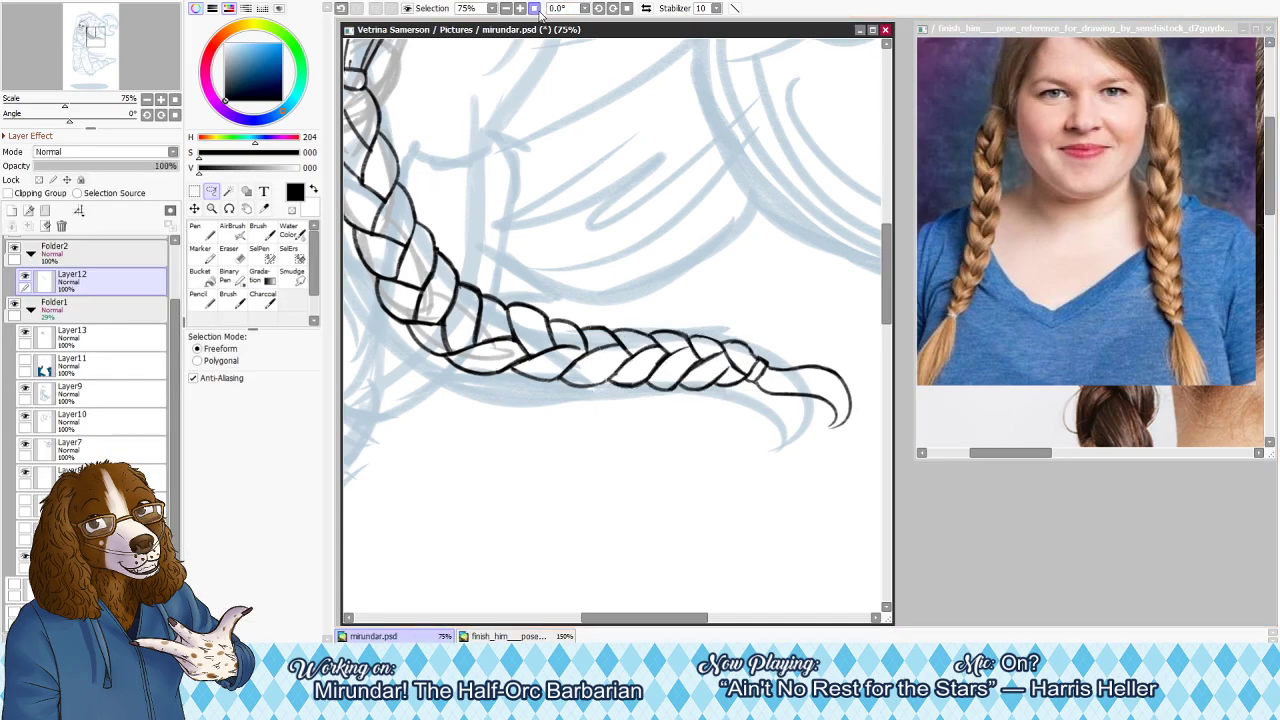
# Check the braid against the whole figure and inspect it closely from the head to the tuft at a 45° canvas angle
pyautogui.click(535, 9)
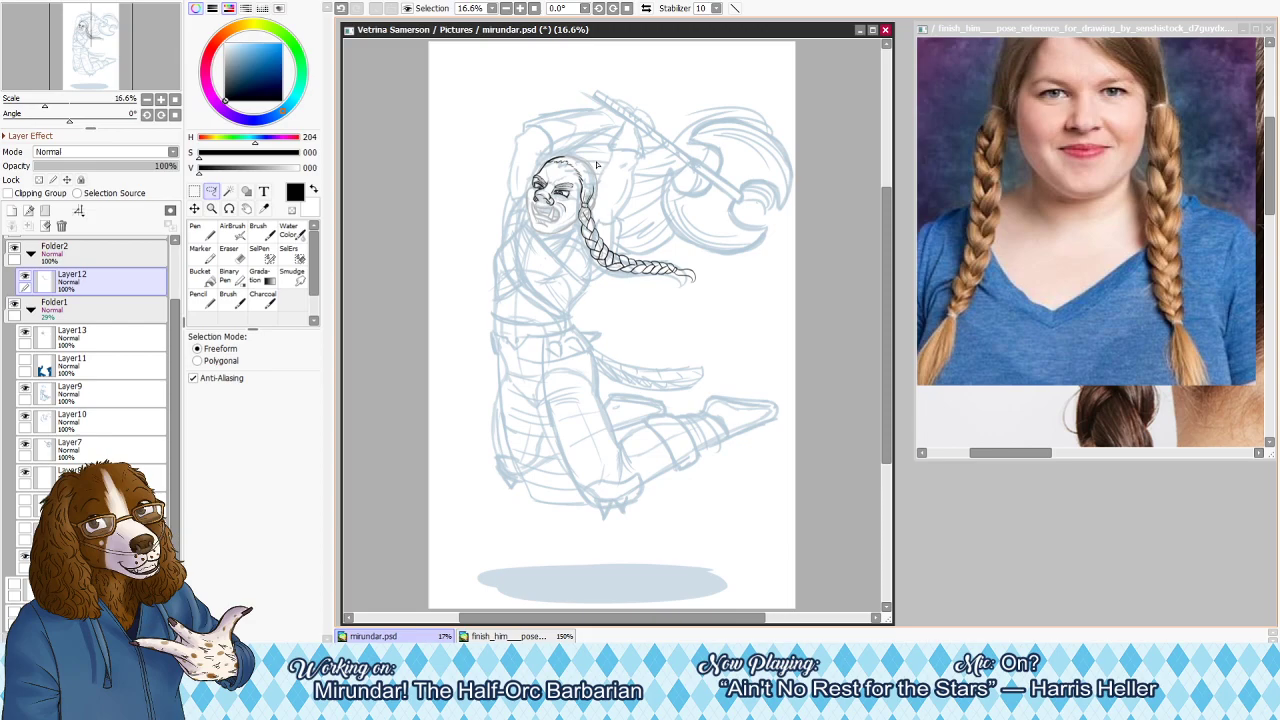
pyautogui.click(521, 10)
pyautogui.click(521, 10)
pyautogui.click(521, 10)
pyautogui.click(521, 10)
pyautogui.moveTo(91, 46); pyautogui.dragTo(86, 33)
pyautogui.click(613, 10)
pyautogui.click(613, 10)
pyautogui.click(613, 10)
pyautogui.click(613, 10)
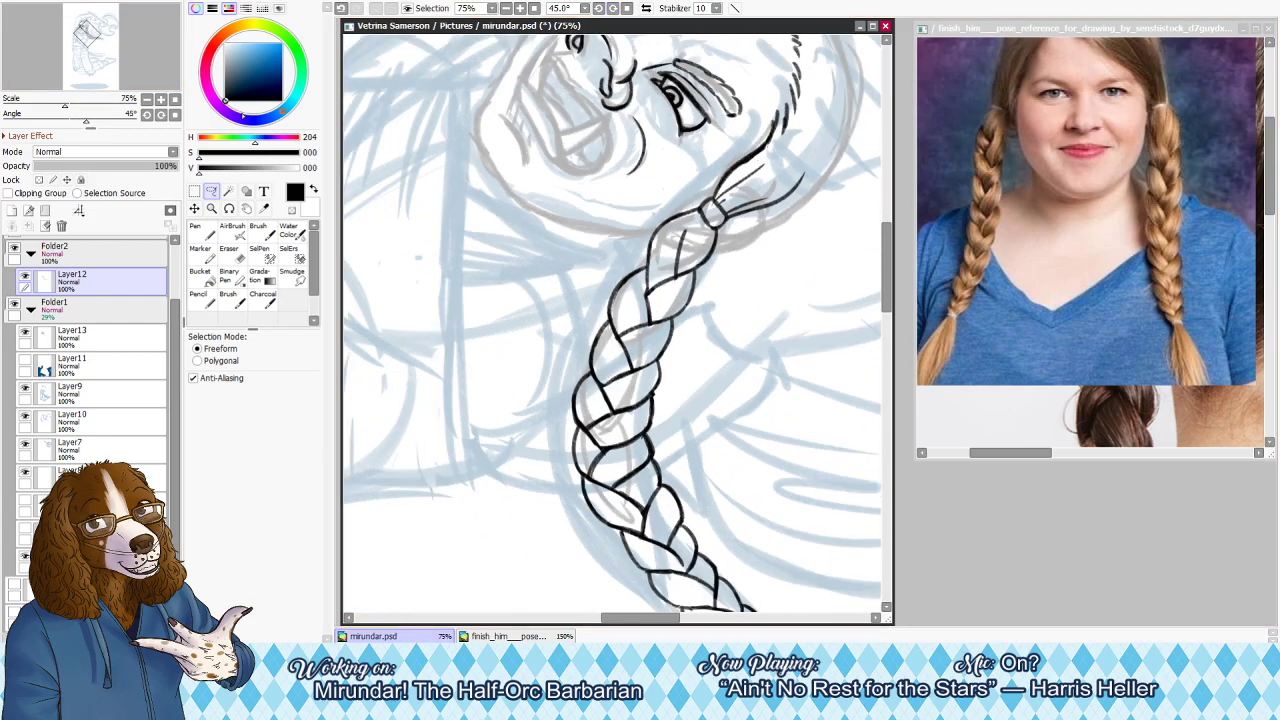
pyautogui.moveTo(96, 46)
pyautogui.mouseDown()
pyautogui.moveTo(85, 50)
pyautogui.moveTo(99, 50)
pyautogui.mouseUp()
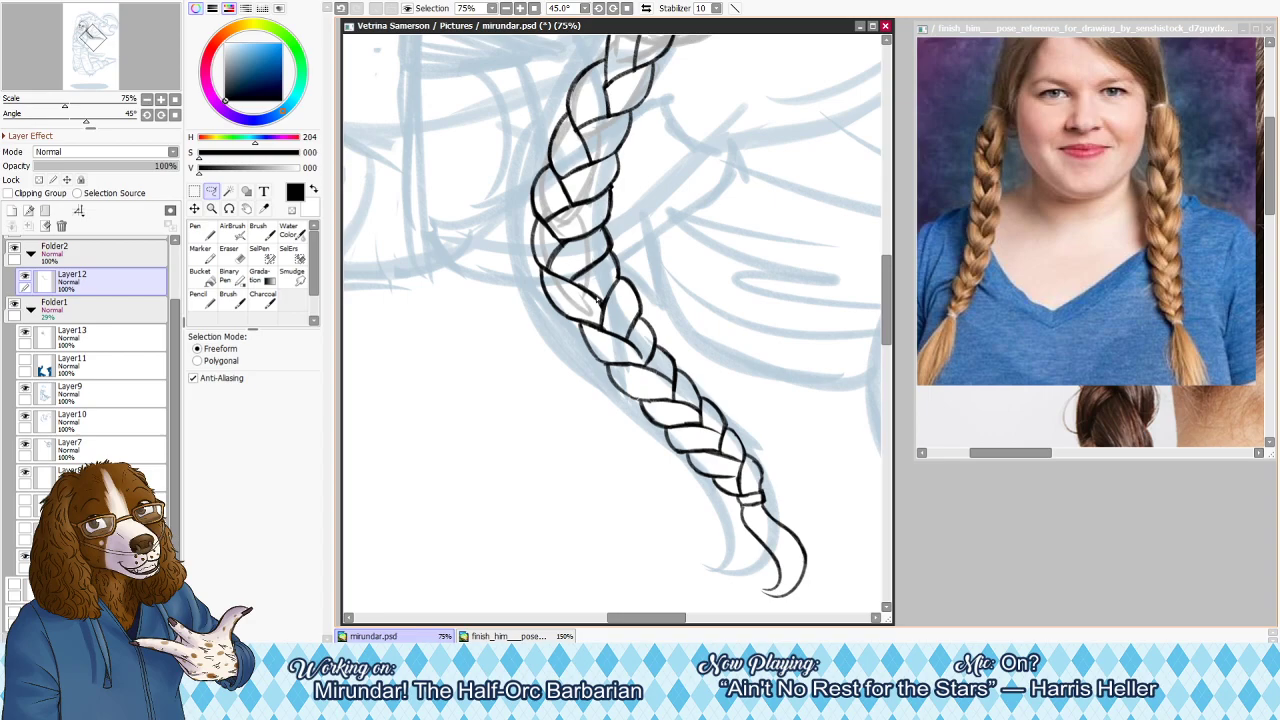
# Erase the crossing line of the strand at the braid's bend and redraw it with the pencil
pyautogui.press('n')
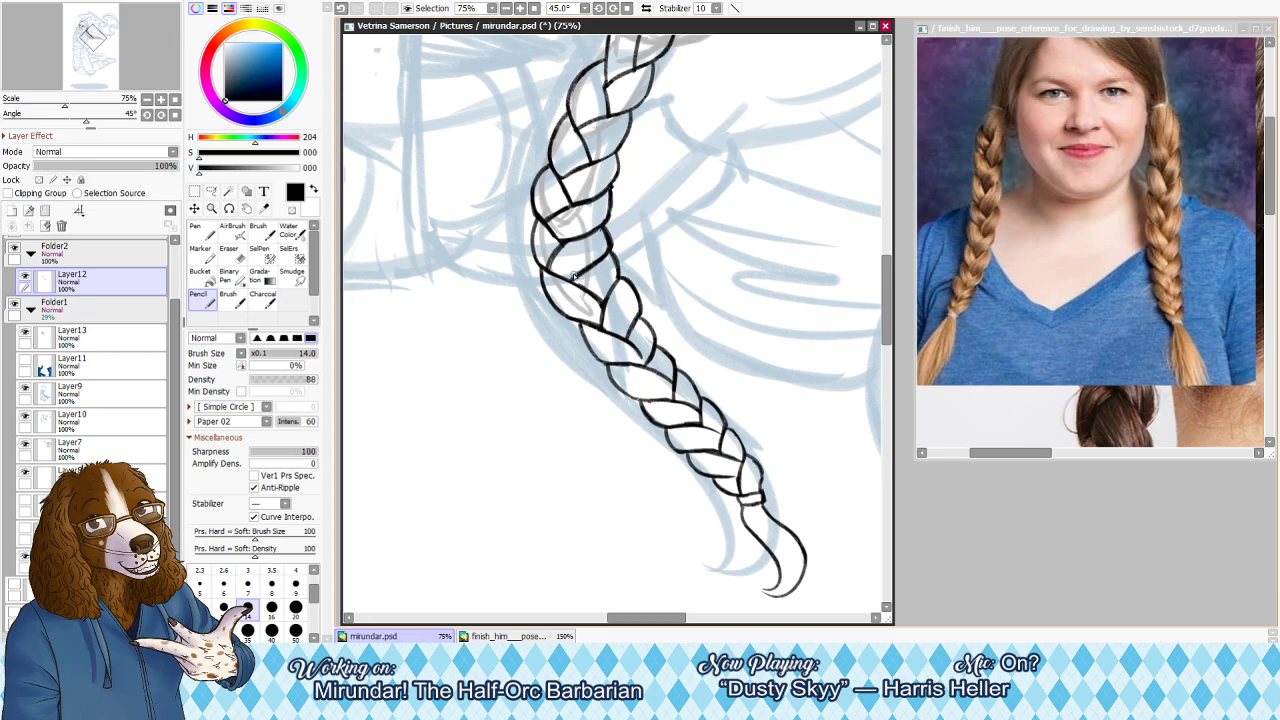
pyautogui.press('e')
pyautogui.moveTo(575, 277)
pyautogui.mouseDown()
pyautogui.moveTo(598, 255)
pyautogui.moveTo(560, 306)
pyautogui.mouseUp()
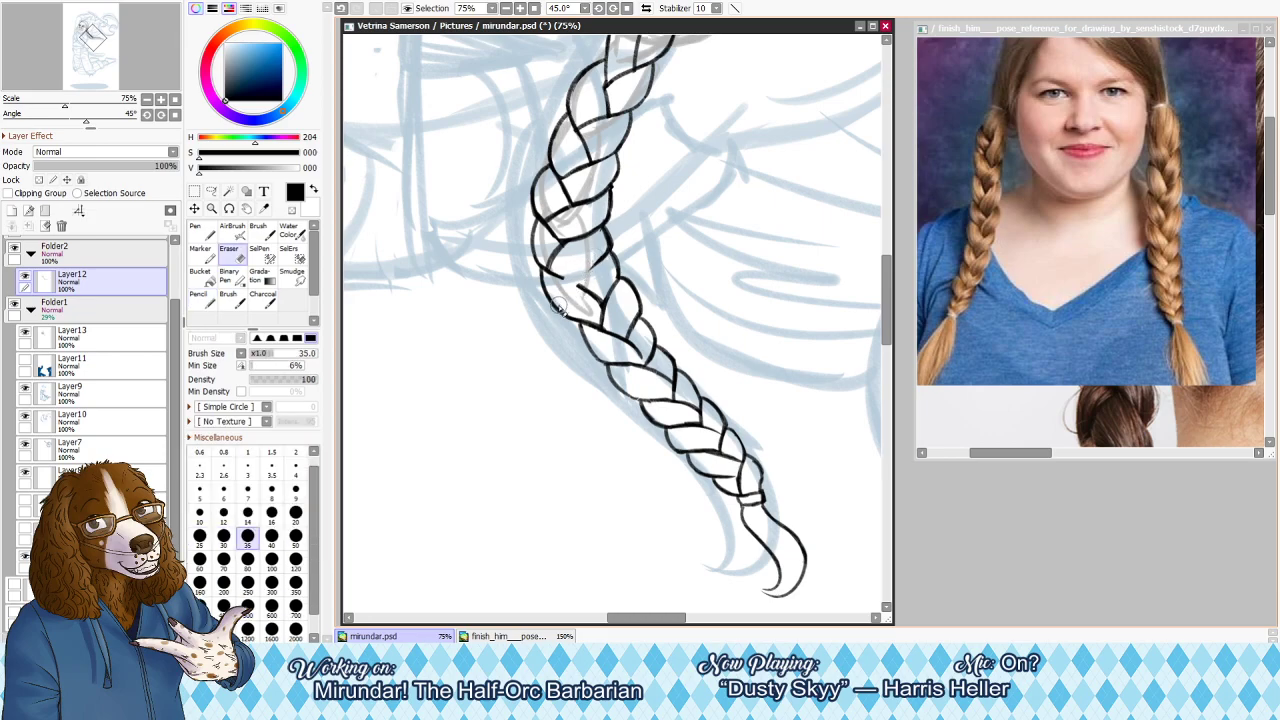
pyautogui.press('n')
pyautogui.moveTo(611, 251)
pyautogui.mouseDown()
pyautogui.moveTo(581, 285)
pyautogui.moveTo(577, 322)
pyautogui.moveTo(594, 296)
pyautogui.moveTo(598, 314)
pyautogui.mouseUp()
pyautogui.press('e')
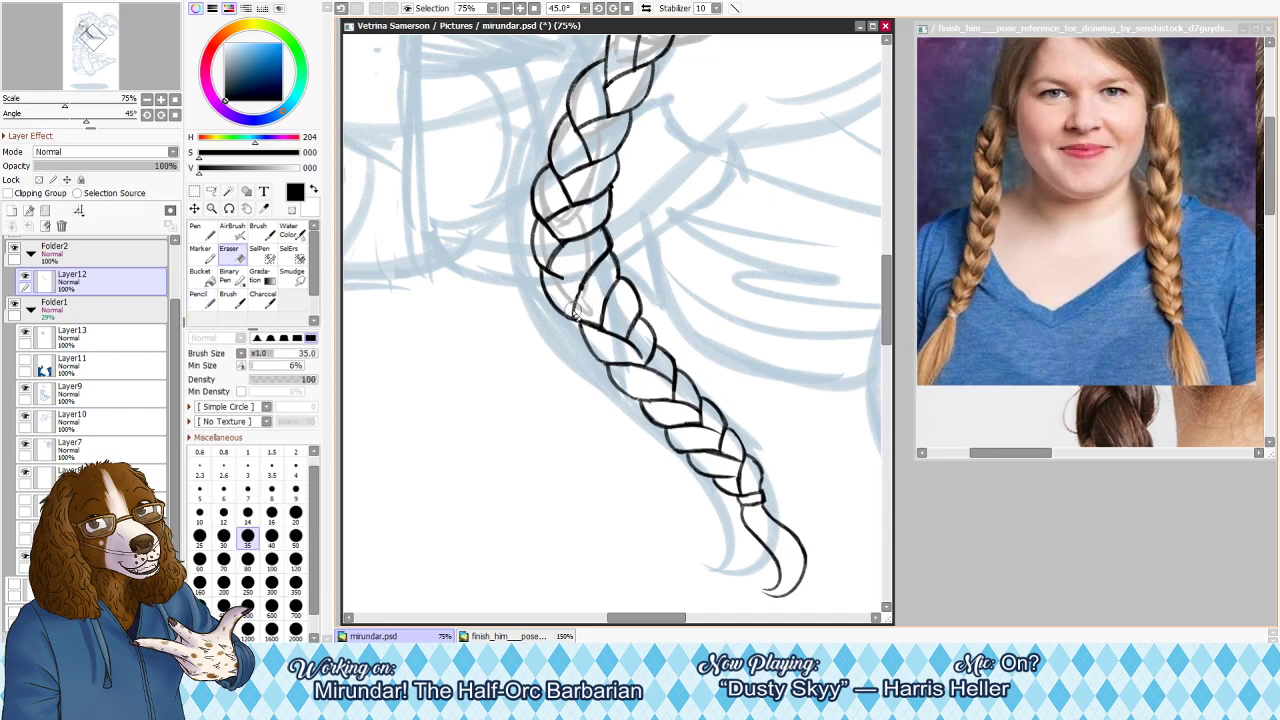
# Rework the lower edge of the bend strand, alternating pencil at size 16 and eraser and undoing poor strokes
pyautogui.press('n')
pyautogui.hotkey('ctrl', 'z')
pyautogui.moveTo(554, 272)
pyautogui.mouseDown()
pyautogui.moveTo(582, 281)
pyautogui.moveTo(566, 306)
pyautogui.moveTo(595, 339)
pyautogui.moveTo(608, 331)
pyautogui.moveTo(611, 294)
pyautogui.moveTo(560, 317)
pyautogui.moveTo(550, 300)
pyautogui.moveTo(567, 312)
pyautogui.moveTo(557, 309)
pyautogui.mouseUp()
pyautogui.press('e')
pyautogui.press('n')
pyautogui.press('e')
pyautogui.press('n')
pyautogui.hotkey('ctrl', 'z')
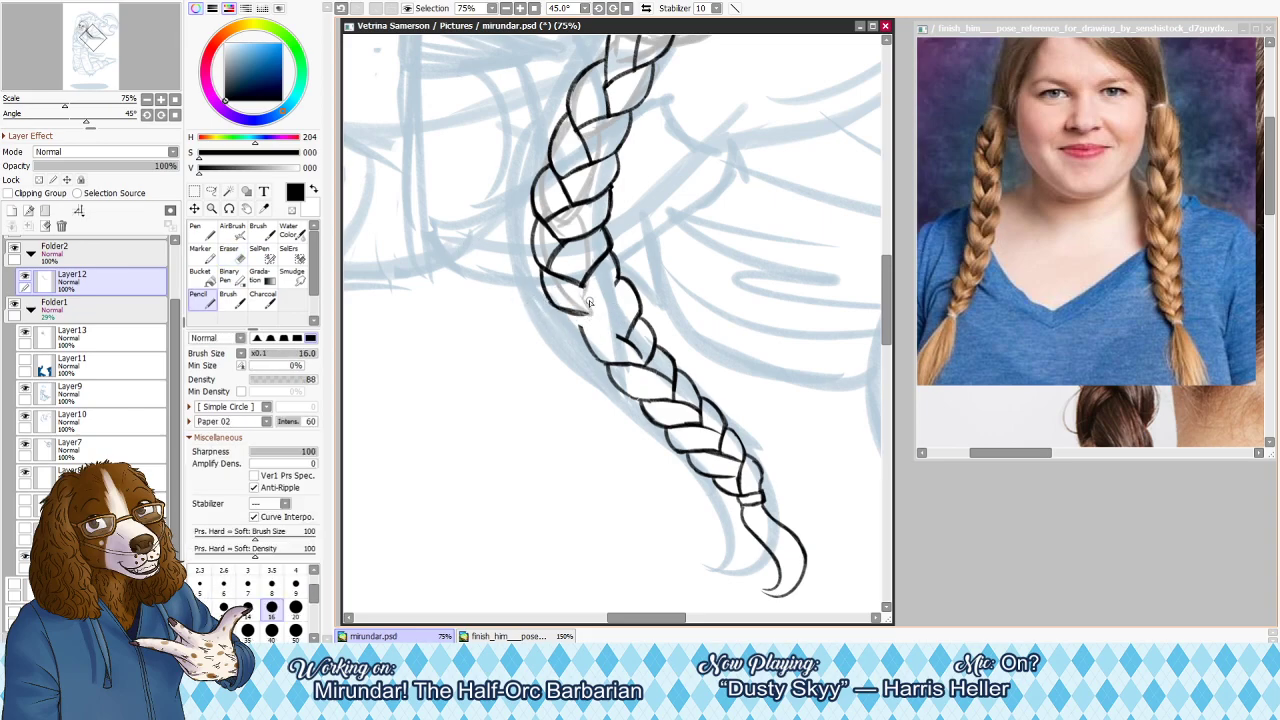
# Draw the short dividing lines between the strands just below the bend, undoing unsatisfactory strokes
pyautogui.hotkey('ctrl', 'z')
pyautogui.moveTo(587, 280); pyautogui.dragTo(583, 318)
pyautogui.hotkey('ctrl', 'z')
pyautogui.moveTo(611, 294); pyautogui.dragTo(602, 315)
pyautogui.hotkey('ctrl', 'z')
pyautogui.hotkey('ctrl', 'z')
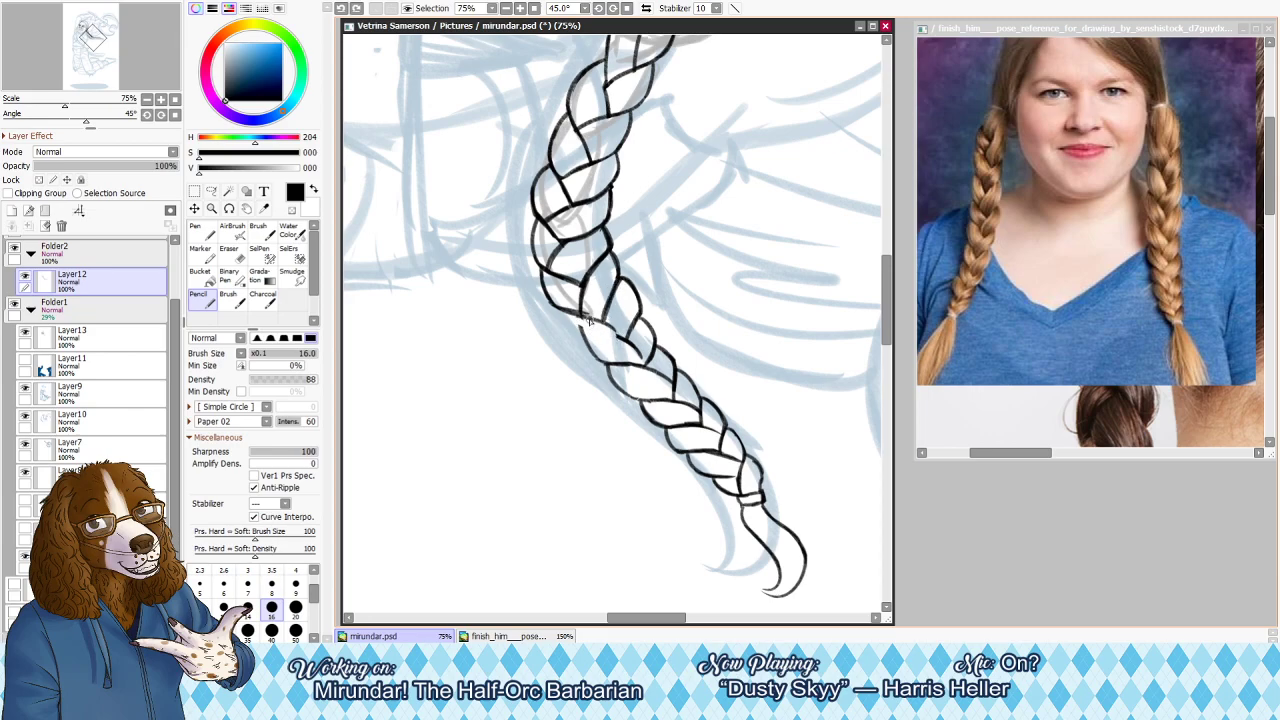
# Erase the next strand below the bend with the eraser at size 50 and redraw its outline with the pencil at size 16
pyautogui.press('e')
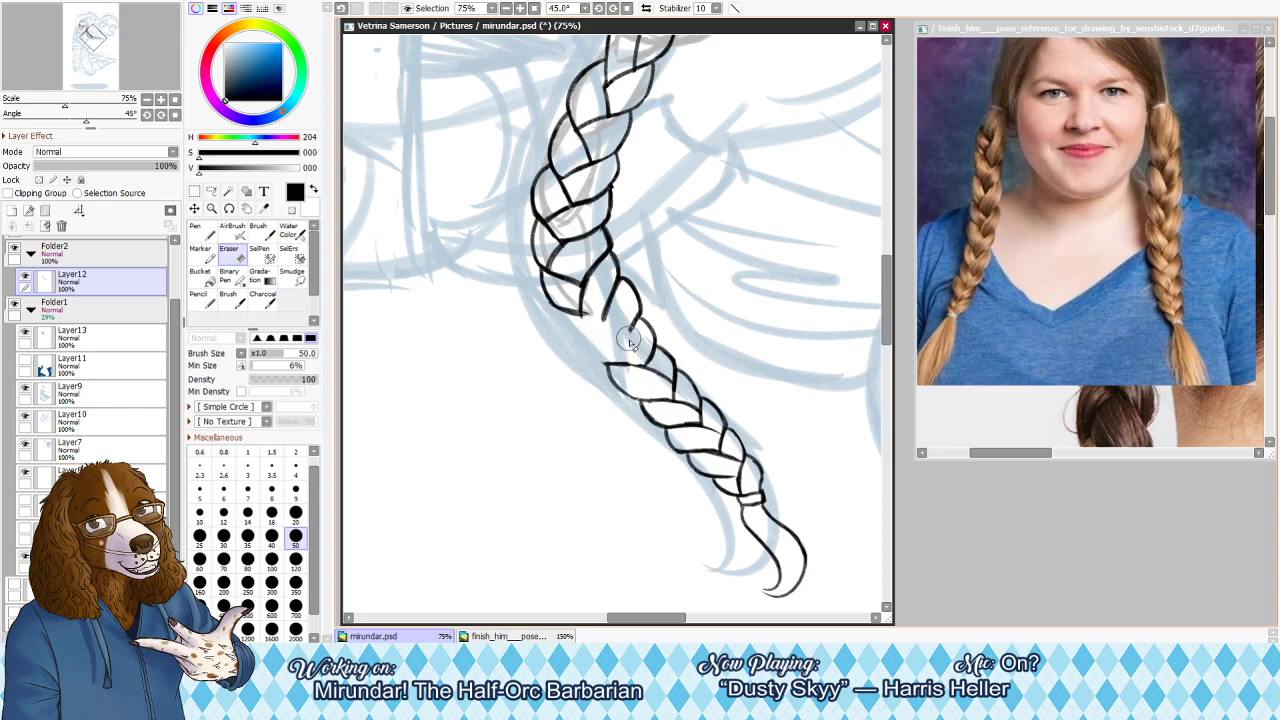
pyautogui.moveTo(616, 324)
pyautogui.mouseDown()
pyautogui.moveTo(636, 353)
pyautogui.moveTo(629, 319)
pyautogui.moveTo(640, 335)
pyautogui.mouseUp()
pyautogui.press('n')
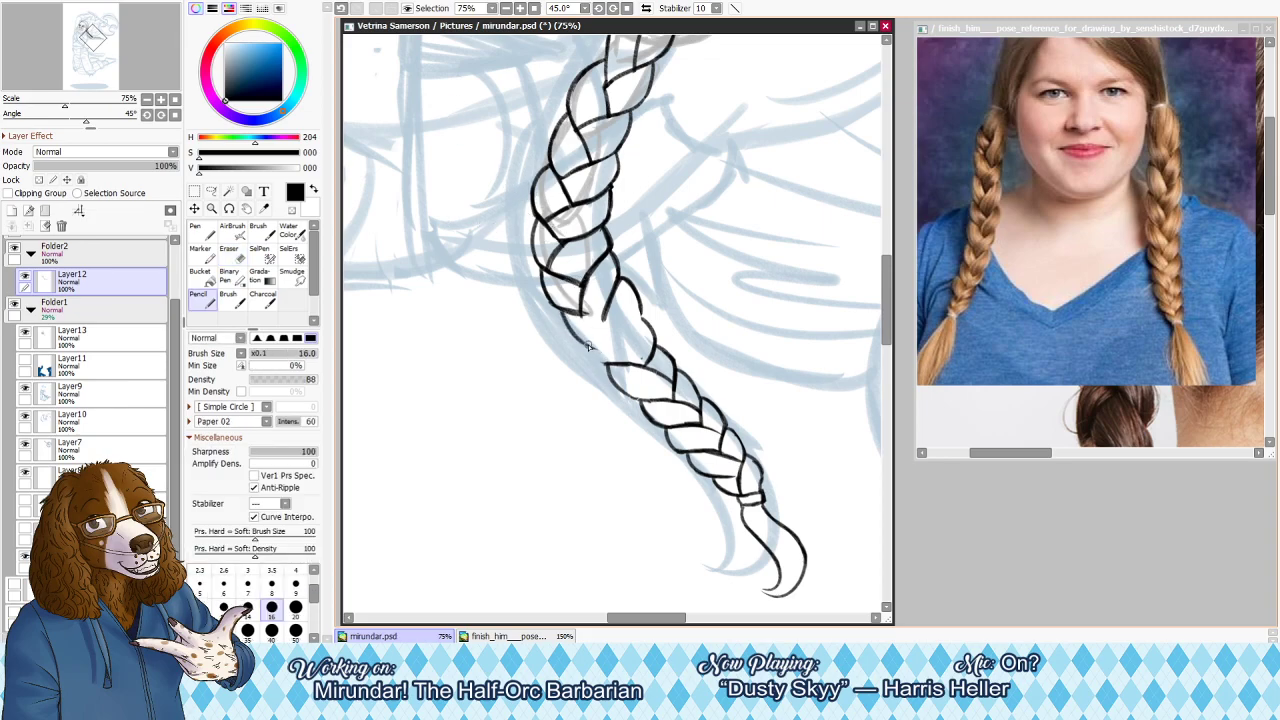
pyautogui.moveTo(587, 344)
pyautogui.mouseDown()
pyautogui.moveTo(614, 364)
pyautogui.moveTo(583, 344)
pyautogui.moveTo(617, 344)
pyautogui.moveTo(568, 311)
pyautogui.moveTo(617, 322)
pyautogui.moveTo(573, 314)
pyautogui.moveTo(624, 329)
pyautogui.moveTo(623, 341)
pyautogui.moveTo(597, 294)
pyautogui.moveTo(612, 352)
pyautogui.moveTo(609, 308)
pyautogui.moveTo(620, 354)
pyautogui.moveTo(633, 351)
pyautogui.moveTo(633, 349)
pyautogui.mouseUp()
pyautogui.hotkey('ctrl', 'z')
pyautogui.hotkey('ctrl', 'z')
pyautogui.hotkey('ctrl', 'z')
pyautogui.hotkey('ctrl', 'z')
pyautogui.hotkey('ctrl', 'z')
pyautogui.hotkey('ctrl', 'z')
# Erase the outer edge of the opposite strand below the bend with the eraser at size 60
pyautogui.press('e')
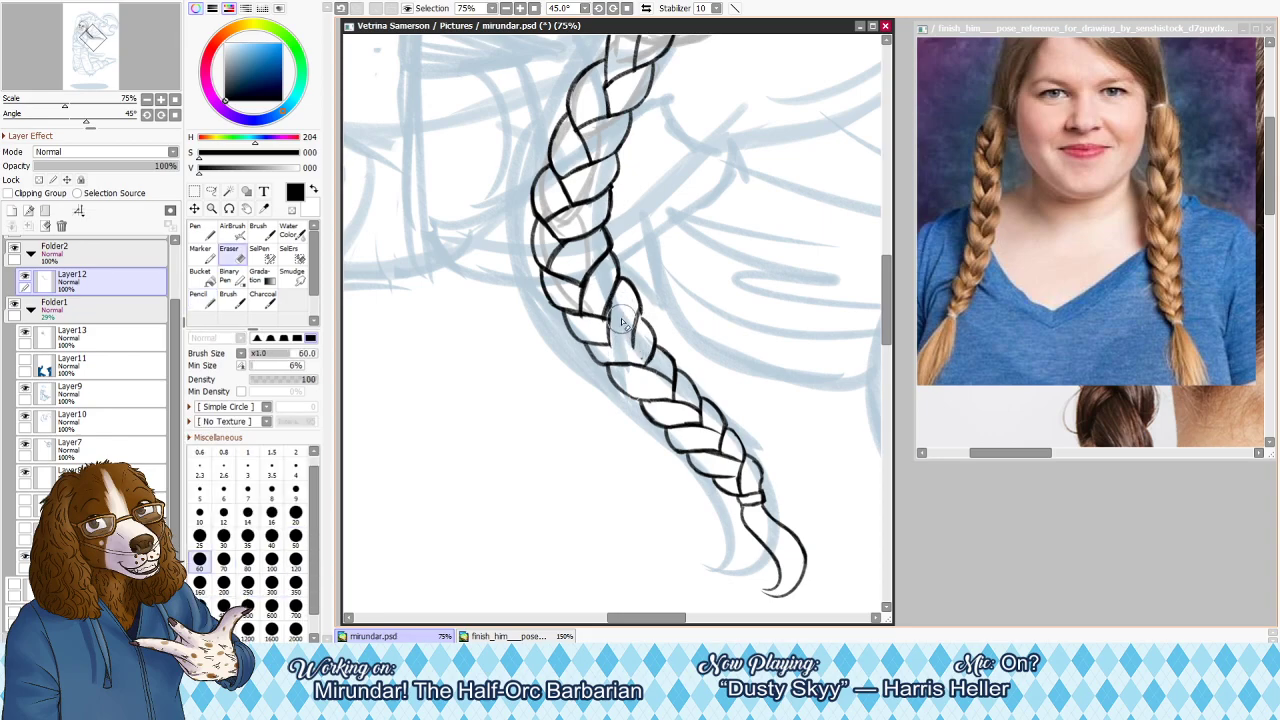
pyautogui.press('n')
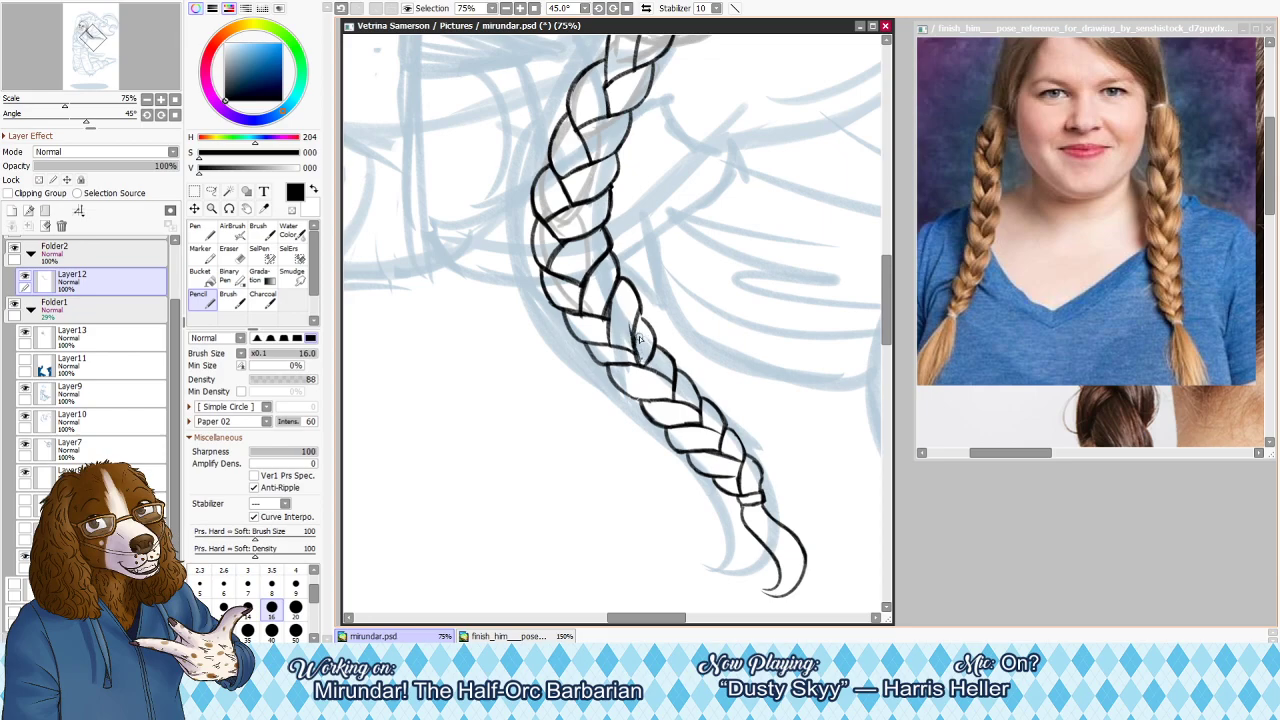
pyautogui.press('e')
pyautogui.moveTo(640, 305); pyautogui.dragTo(643, 355)
pyautogui.press('n')
pyautogui.hotkey('ctrl', 'z')
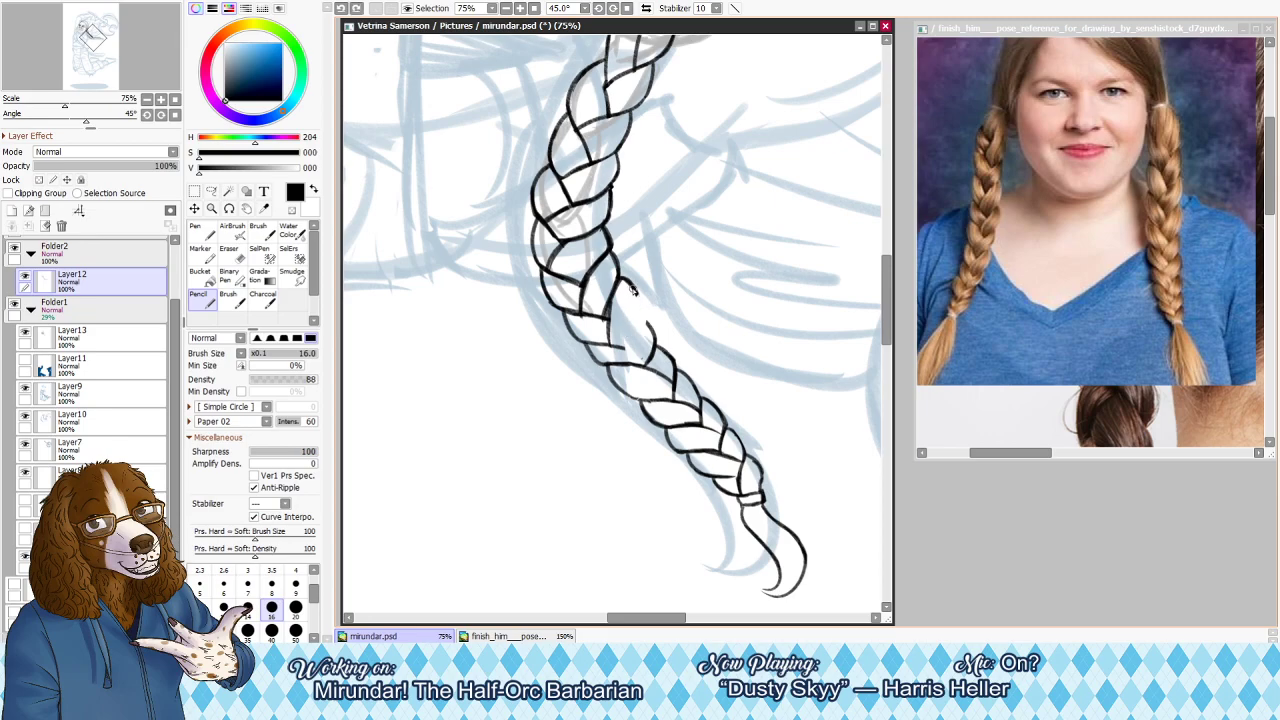
# Redraw the opposite strand's outer edge and its join to the next strand with the pencil, clearing leftover lines
pyautogui.press('e')
pyautogui.moveTo(627, 281)
pyautogui.mouseDown()
pyautogui.moveTo(637, 312)
pyautogui.moveTo(628, 299)
pyautogui.moveTo(630, 352)
pyautogui.moveTo(633, 318)
pyautogui.moveTo(634, 350)
pyautogui.moveTo(636, 318)
pyautogui.moveTo(651, 340)
pyautogui.moveTo(636, 320)
pyautogui.moveTo(648, 325)
pyautogui.moveTo(651, 339)
pyautogui.moveTo(629, 347)
pyautogui.moveTo(630, 334)
pyautogui.moveTo(638, 364)
pyautogui.mouseUp()
pyautogui.press('n')
pyautogui.hotkey('ctrl', 'z')
pyautogui.press('e')
pyautogui.press('n')
pyautogui.hotkey('ctrl', 'z')
# Erase and redraw the short crossing line at the reworked strand's lower end, and check the braid in a mirrored view
pyautogui.press('e')
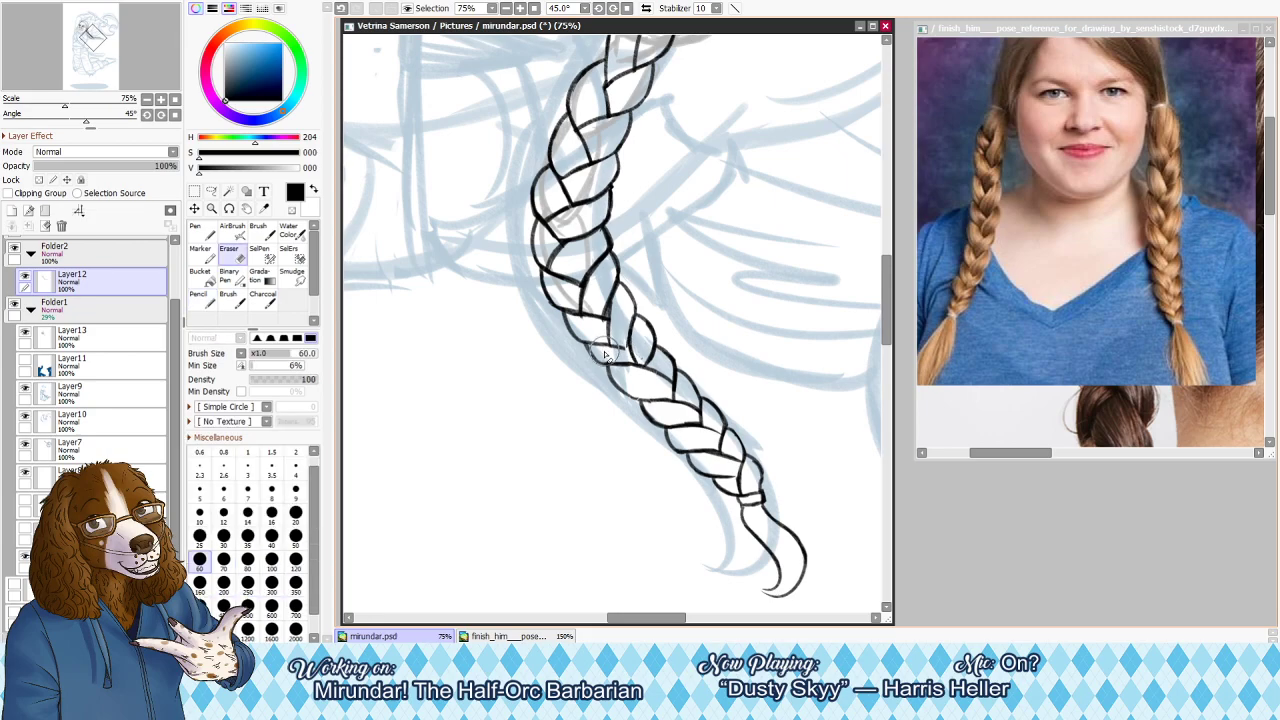
pyautogui.moveTo(592, 347); pyautogui.dragTo(624, 349)
pyautogui.press('n')
pyautogui.hotkey('ctrl', 'z')
pyautogui.hotkey('ctrl', 'z')
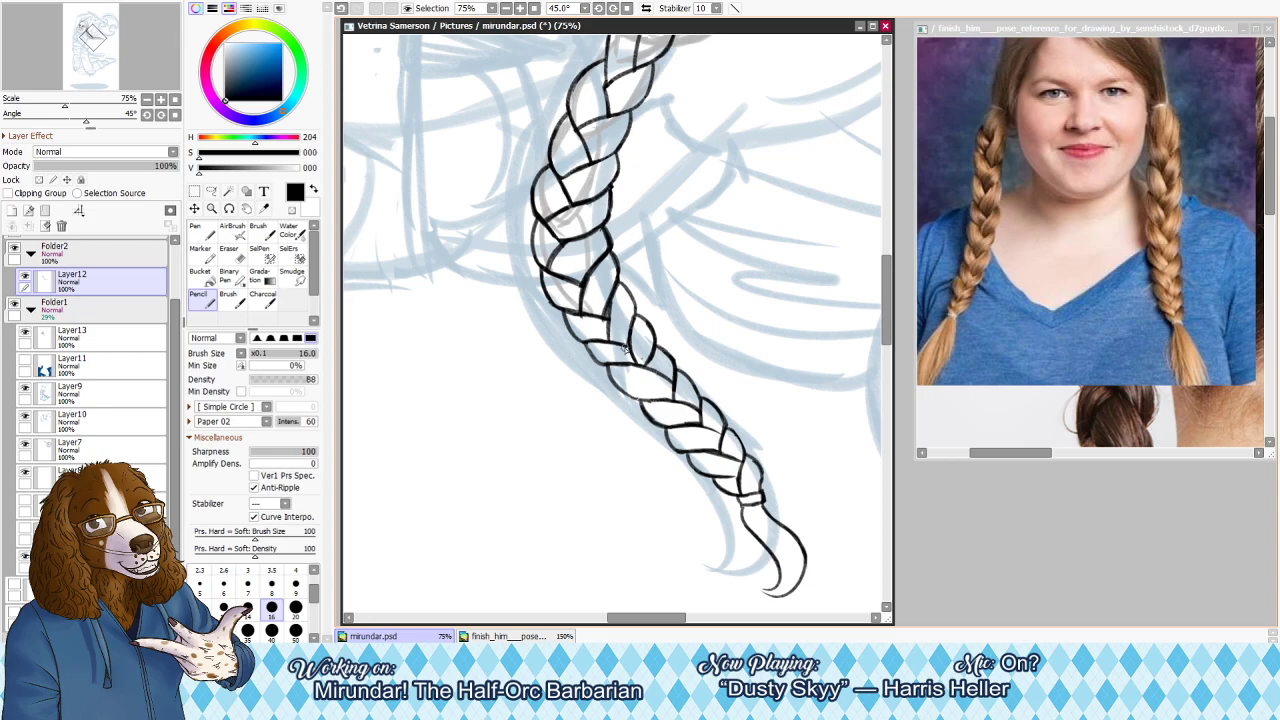
pyautogui.press('h')
pyautogui.press('h')
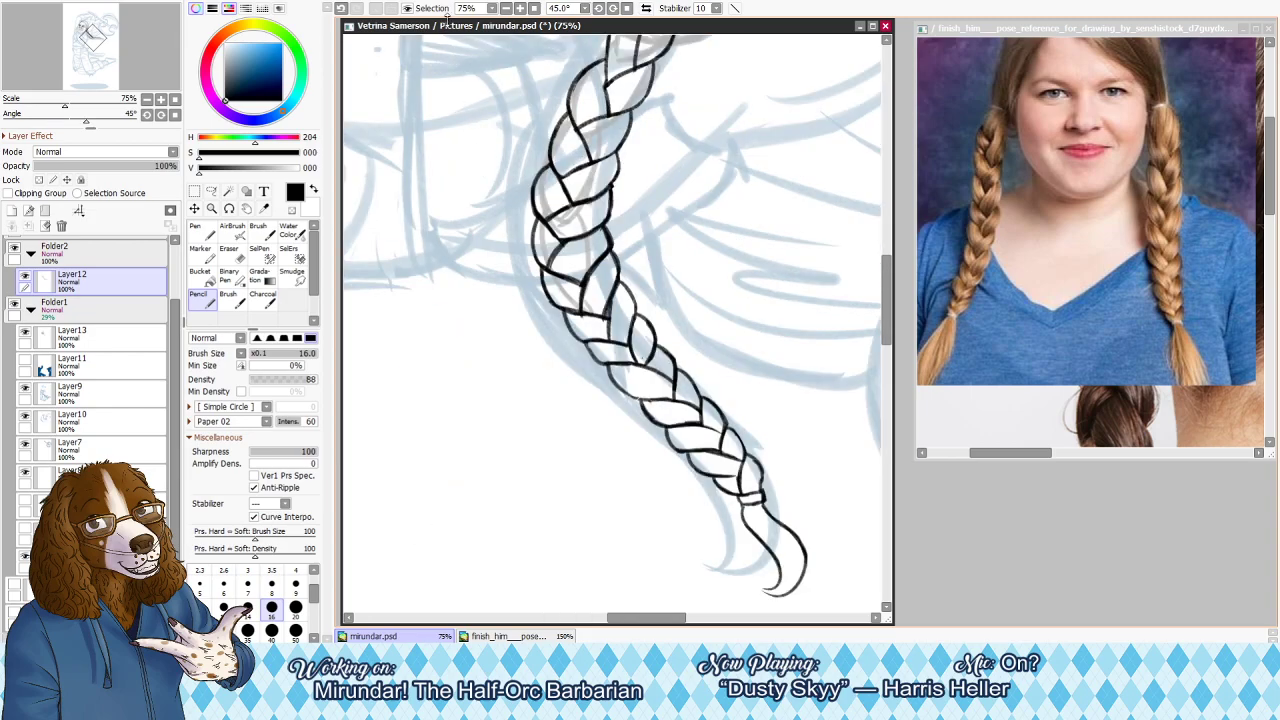
# Erase the line joining the strands inside the braid's bend, reducing the eraser to size 35
pyautogui.click(535, 8)
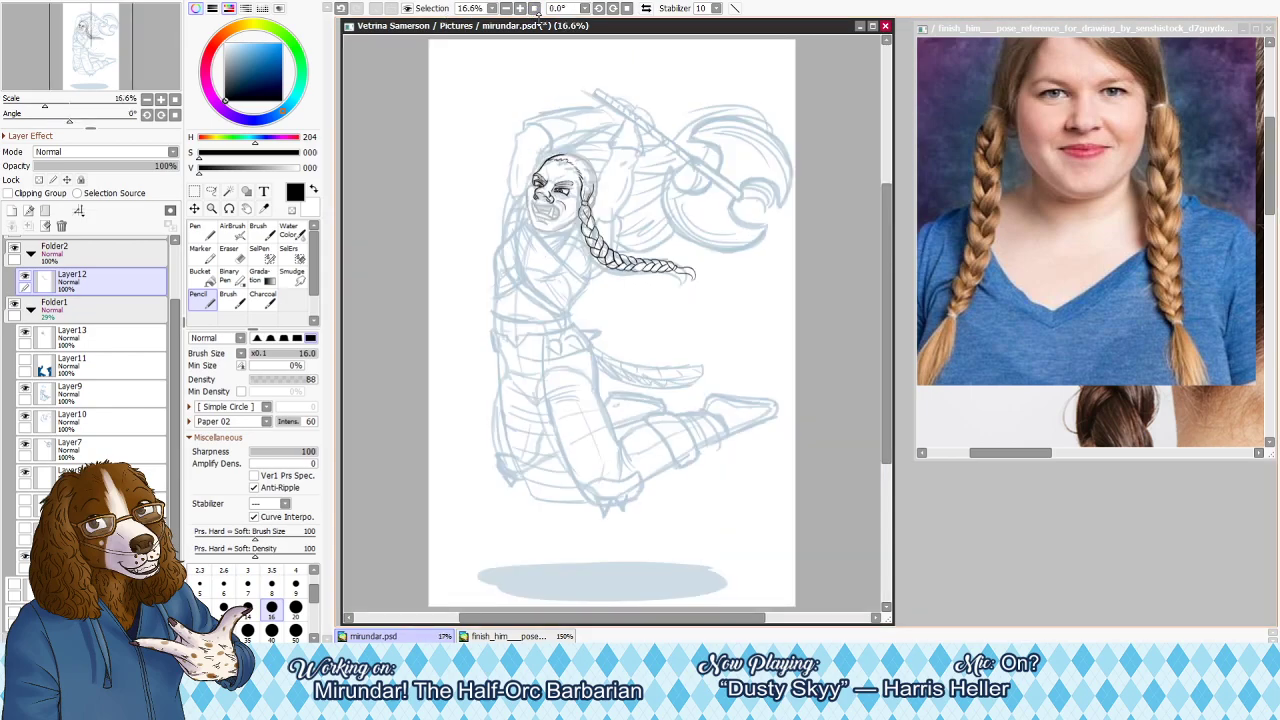
pyautogui.scroll(4, 768, 287)
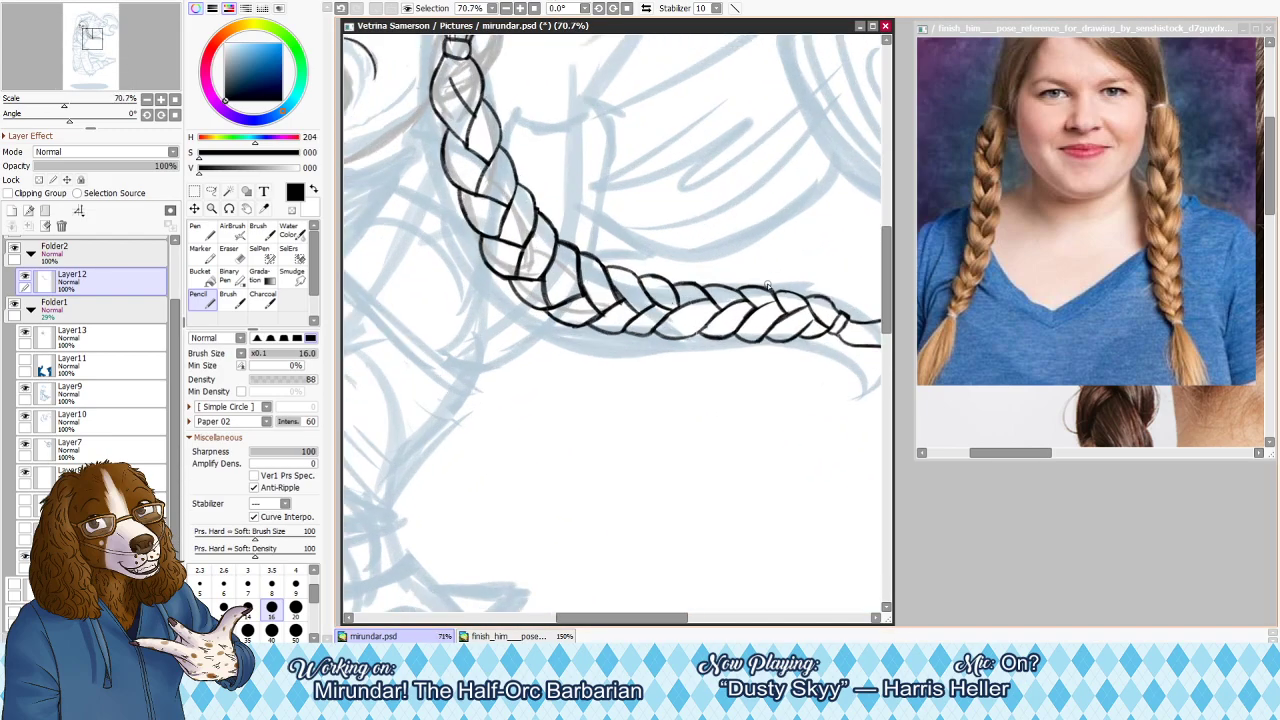
pyautogui.press('h')
pyautogui.press('h')
pyautogui.press('e')
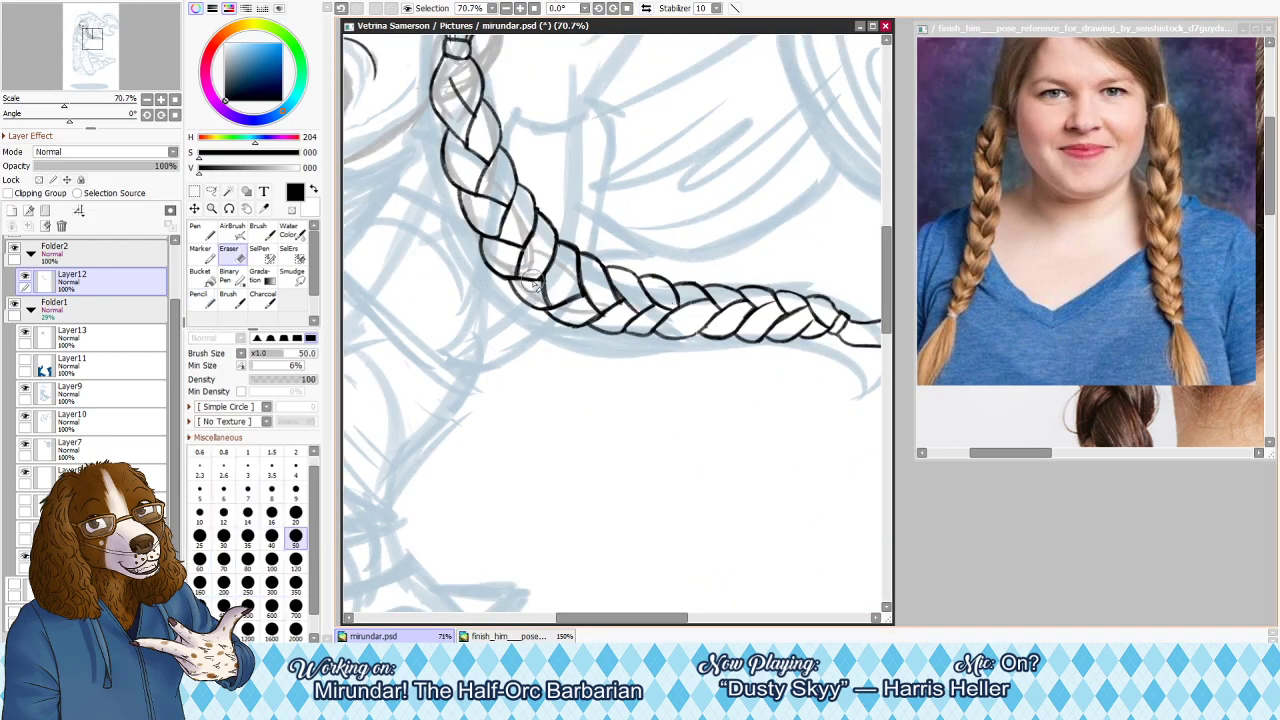
pyautogui.moveTo(532, 290)
pyautogui.mouseDown()
pyautogui.moveTo(556, 296)
pyautogui.moveTo(541, 306)
pyautogui.mouseUp()
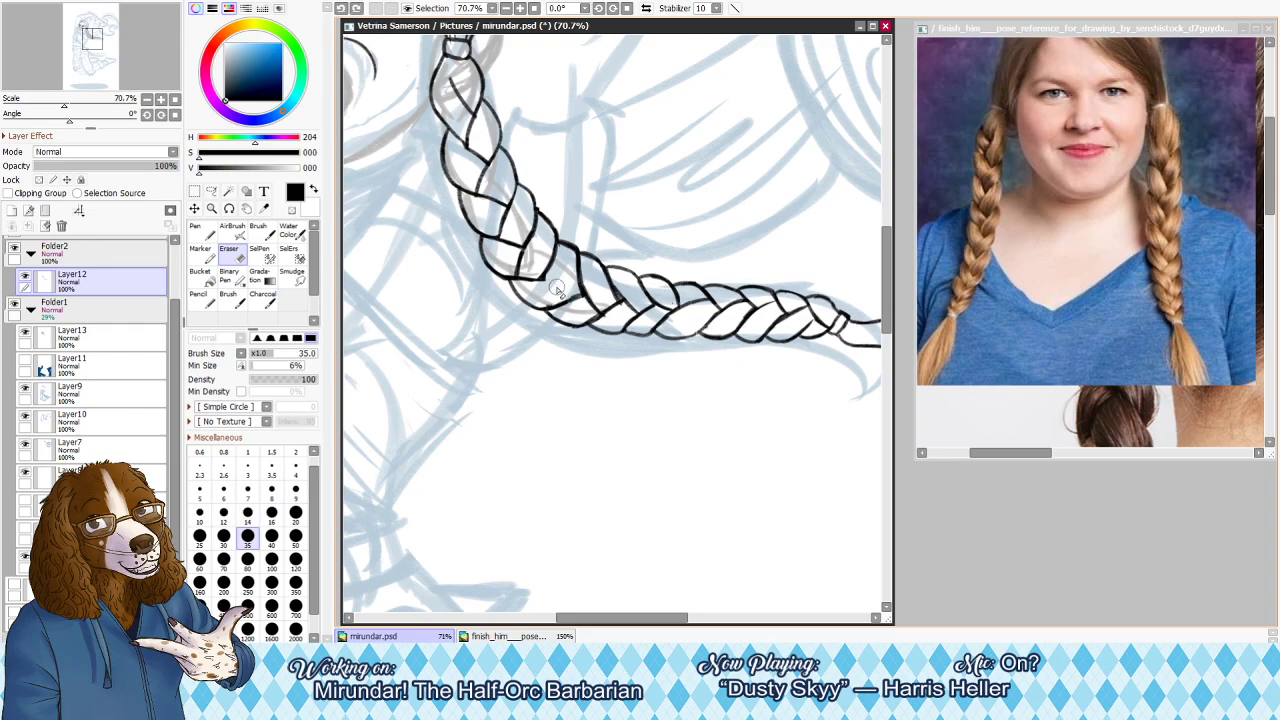
# Redraw the dividing line between the strands inside the bend with the pencil at size 16
pyautogui.press('n')
pyautogui.press(']')
pyautogui.press(']')
pyautogui.press('[')
pyautogui.press('[')
pyautogui.press('[')
pyautogui.press('[')
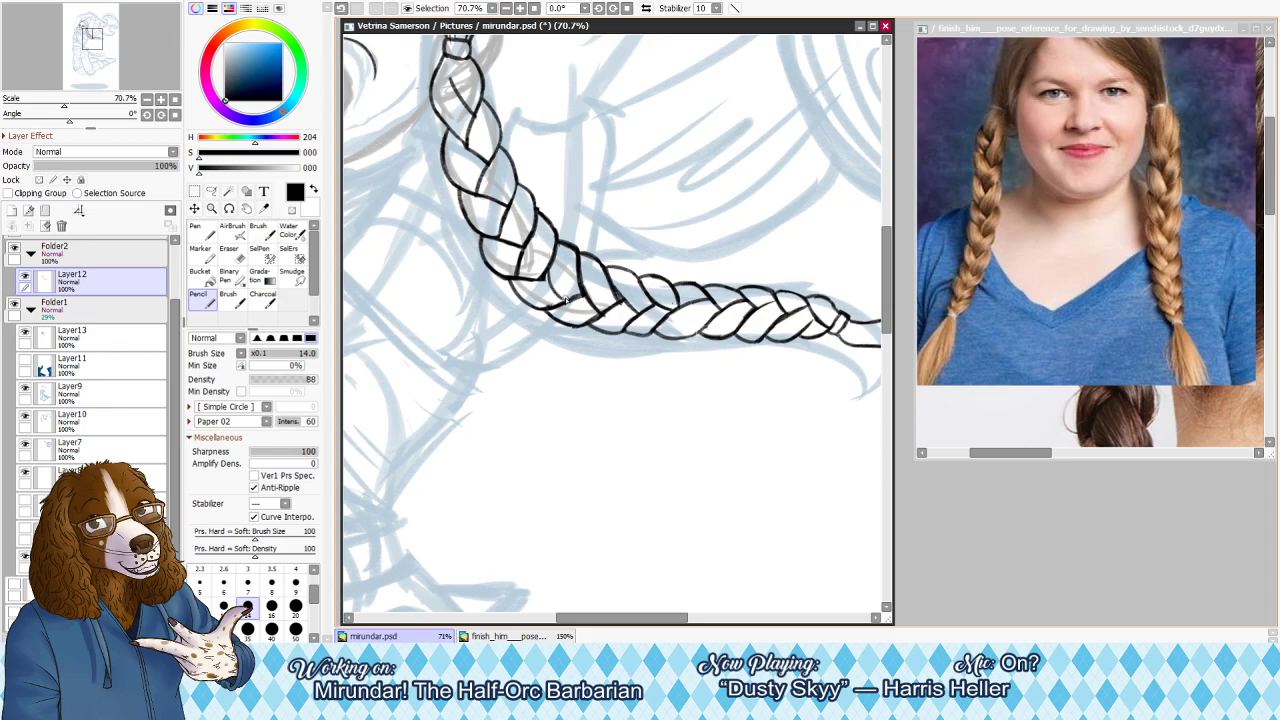
pyautogui.press(']')
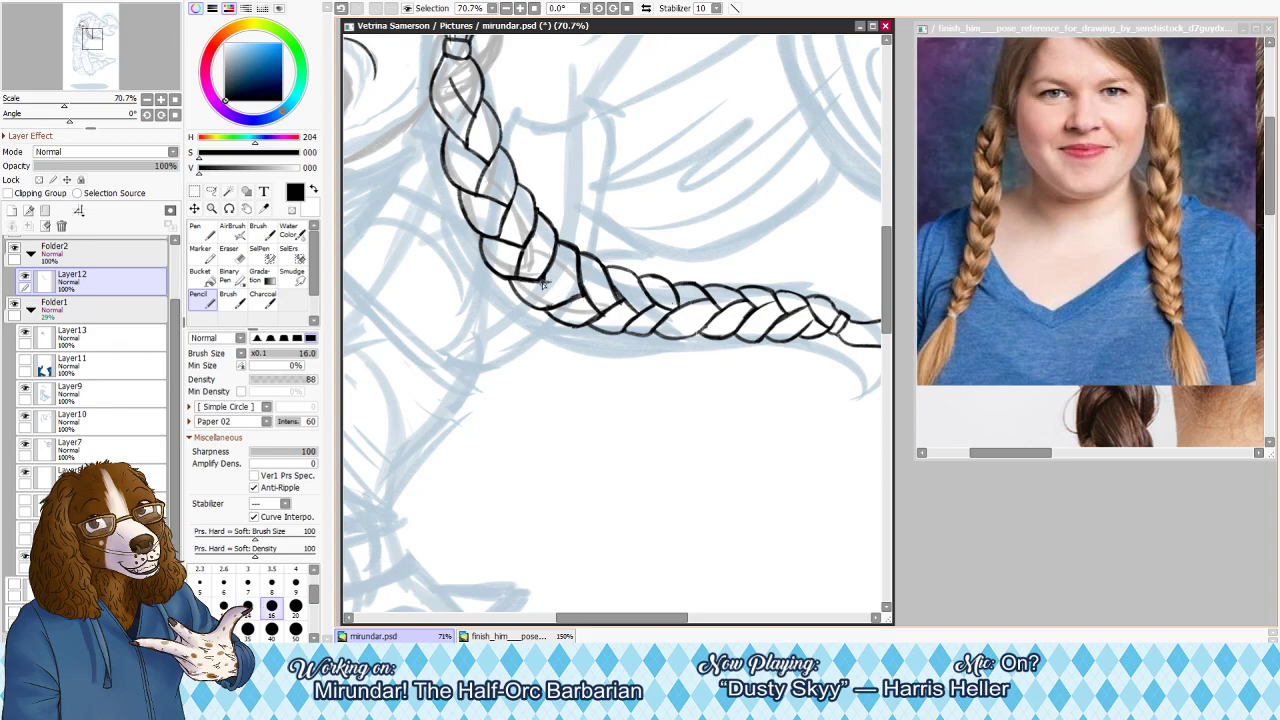
pyautogui.hotkey('ctrl', 'z')
pyautogui.moveTo(554, 270); pyautogui.dragTo(561, 296)
# Erase the inner lines of the strand just above the bend and redraw its long dividing curve with the size 16 pencil
pyautogui.press('e')
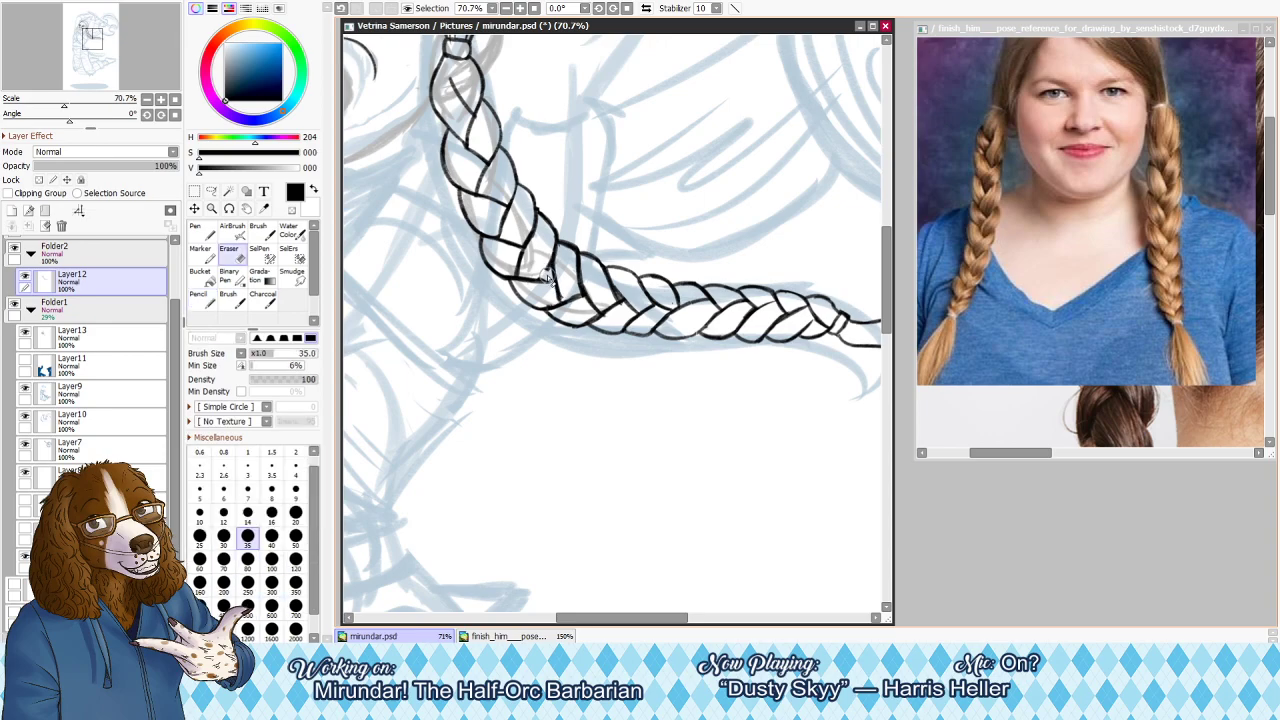
pyautogui.hotkey('ctrl', 'z')
pyautogui.moveTo(519, 274); pyautogui.dragTo(529, 241)
pyautogui.press('n')
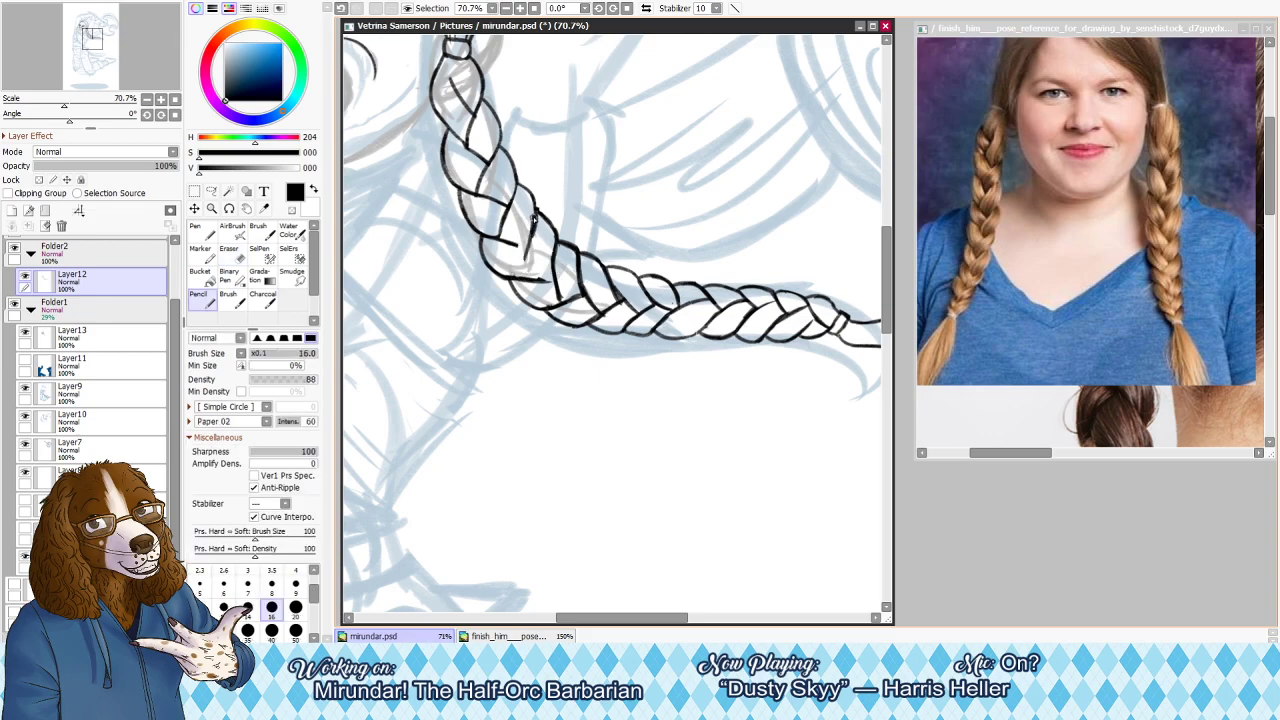
pyautogui.moveTo(505, 243)
pyautogui.mouseDown()
pyautogui.moveTo(530, 242)
pyautogui.moveTo(524, 266)
pyautogui.mouseUp()
pyautogui.moveTo(537, 213); pyautogui.dragTo(525, 258)
pyautogui.hotkey('ctrl', 'z')
pyautogui.hotkey('ctrl', 'z')
pyautogui.moveTo(537, 212); pyautogui.dragTo(529, 262)
pyautogui.hotkey('ctrl', 'z')
pyautogui.moveTo(537, 212); pyautogui.dragTo(532, 268)
# Erase the bend strand's outer edge with the eraser at size 25 and redraw it, raising the pencil to size 20
pyautogui.press('e')
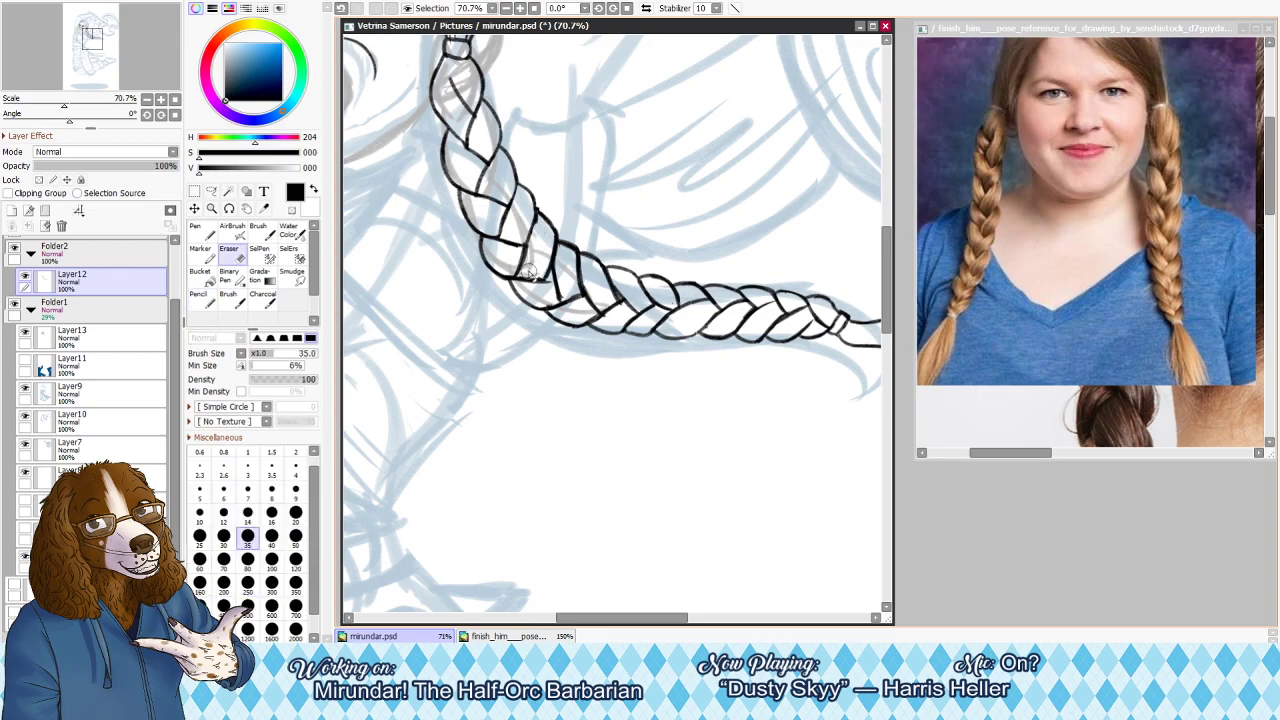
pyautogui.press('[')
pyautogui.hotkey('ctrl', 'z')
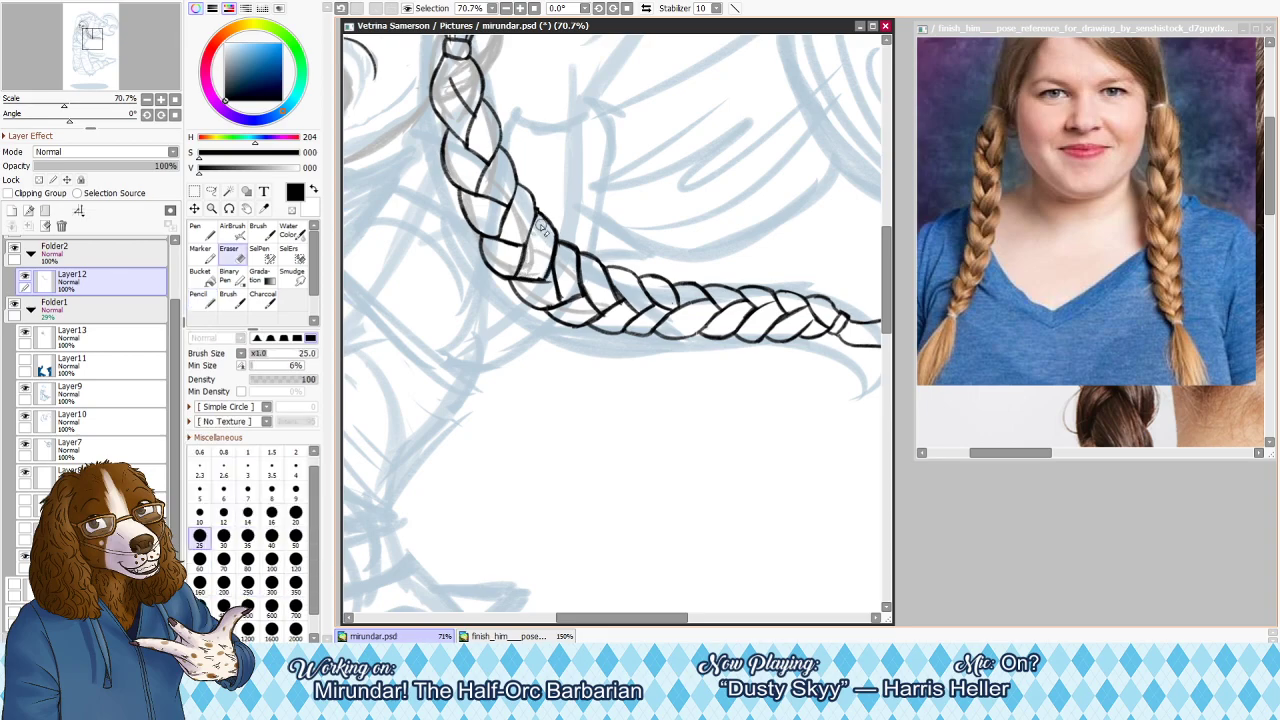
pyautogui.press('e')
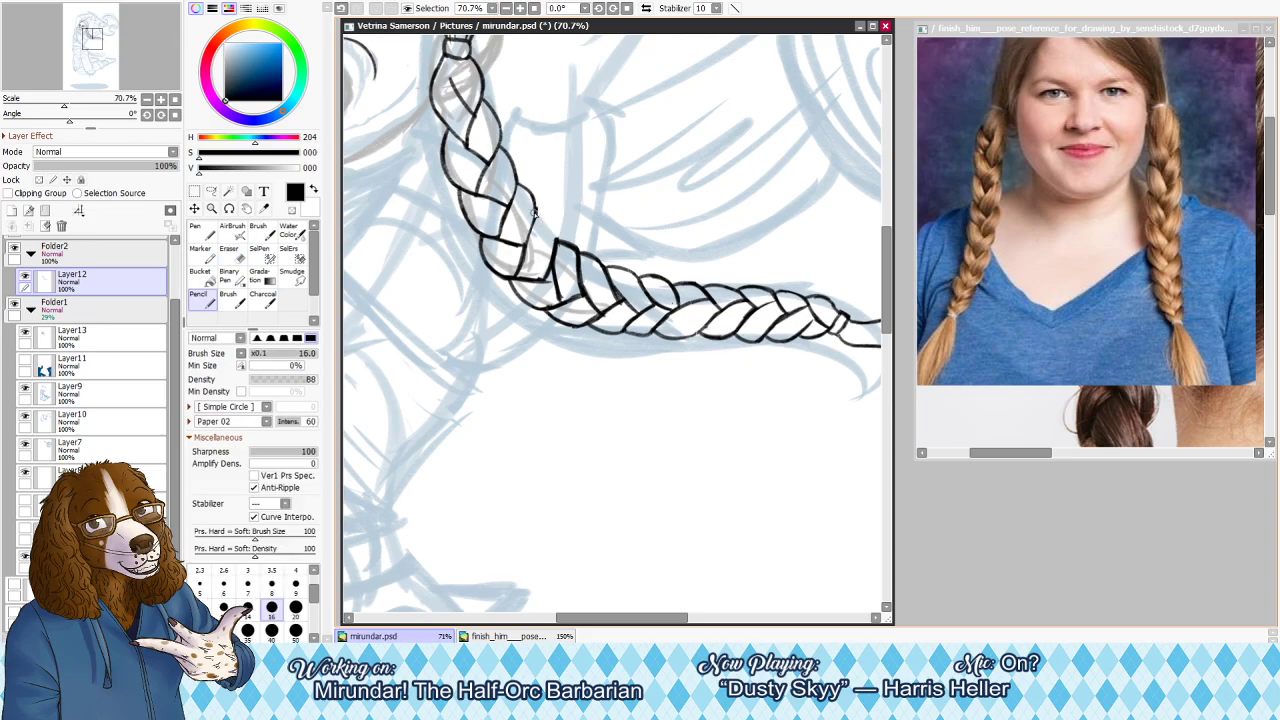
pyautogui.press(']')
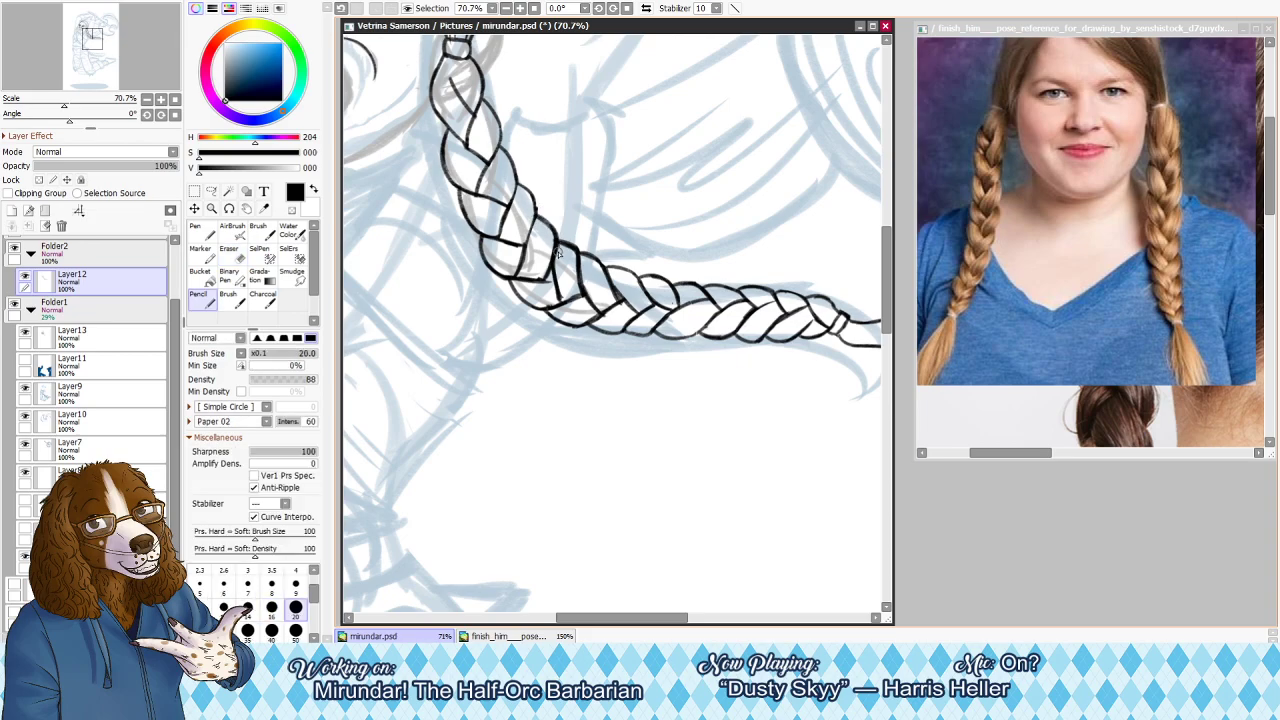
# Trim the thick line edges and joins around the bend's strands with the eraser at sizes between 16 and 9
pyautogui.press('e')
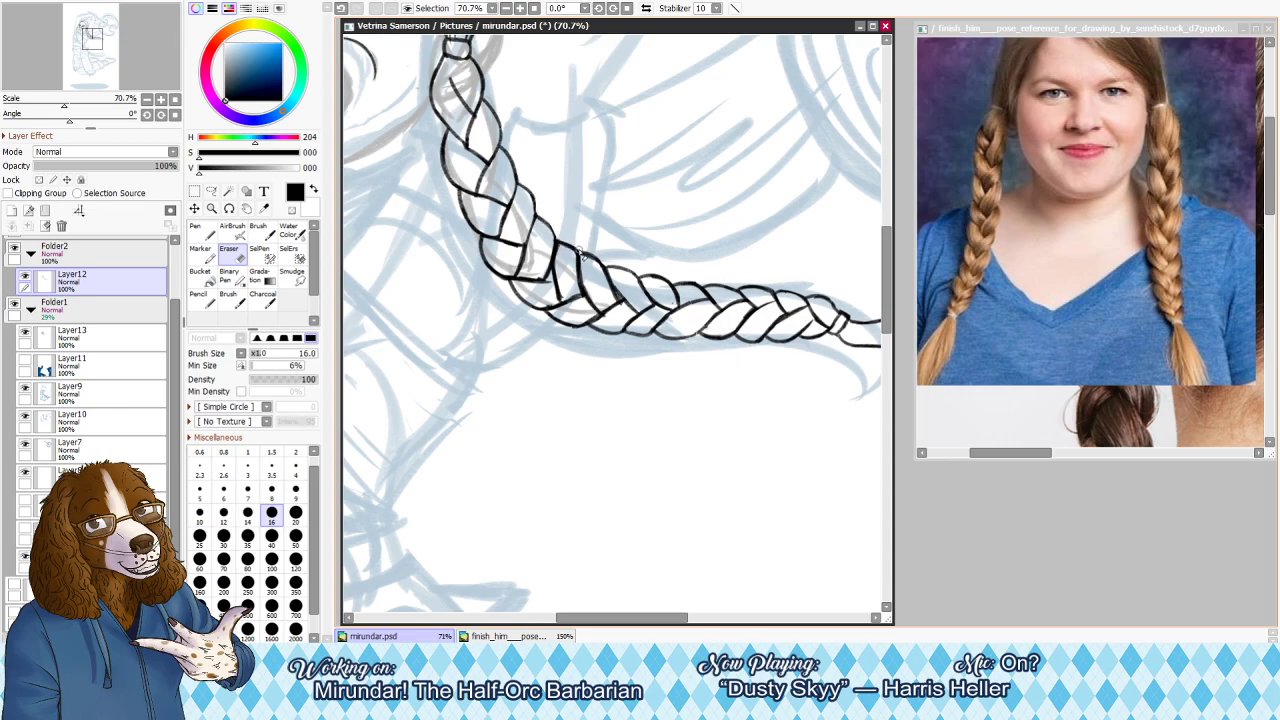
pyautogui.press('[')
pyautogui.press('[')
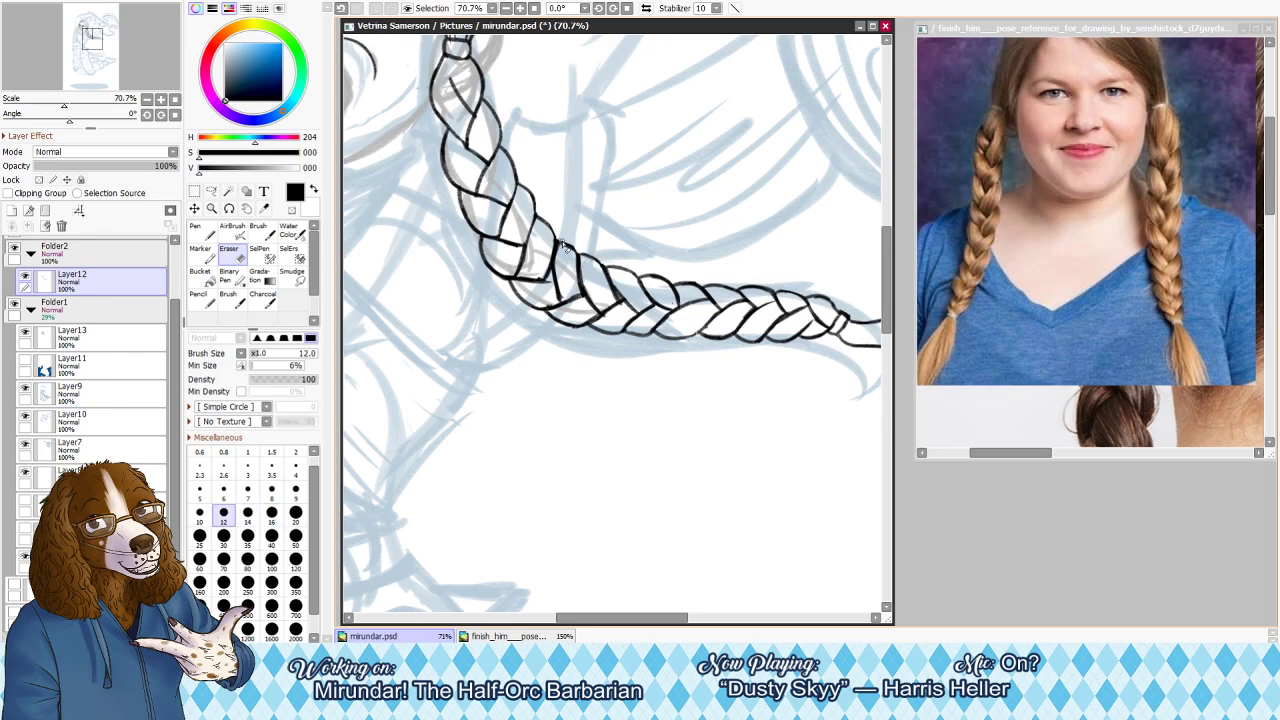
pyautogui.press(']')
pyautogui.press(']')
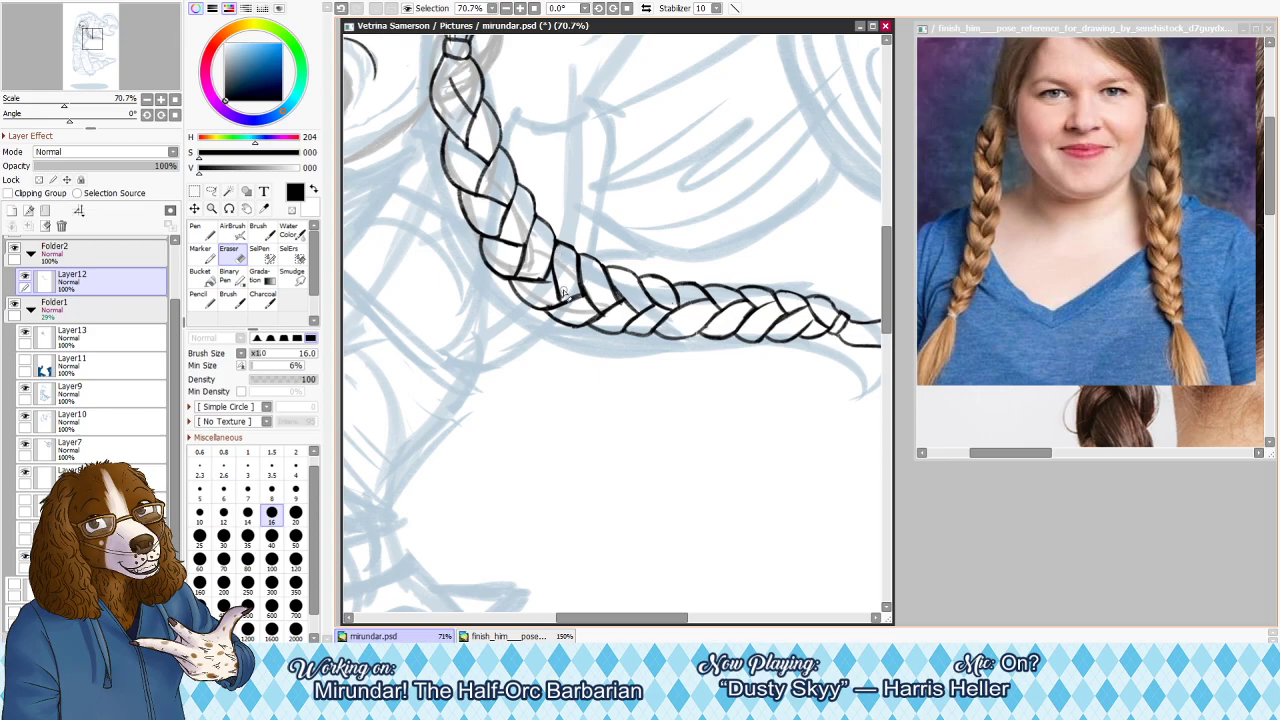
pyautogui.press('[')
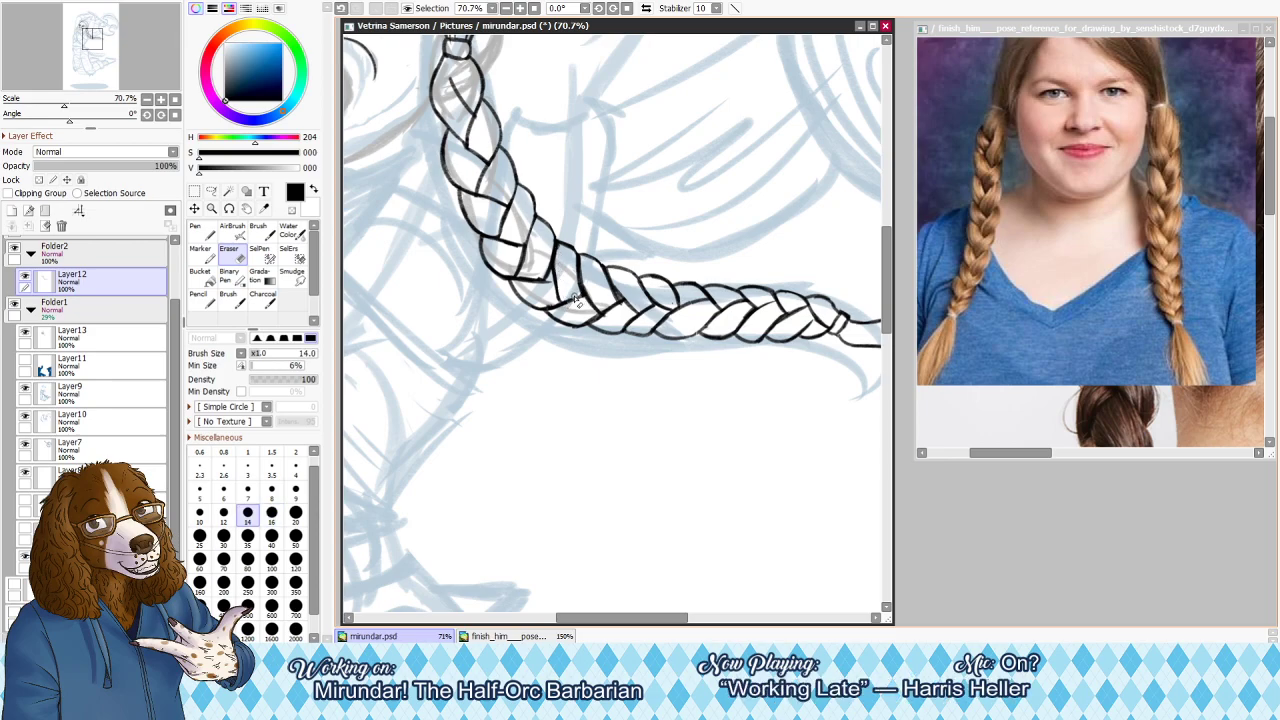
pyautogui.press('[')
pyautogui.press('[')
pyautogui.press('[')
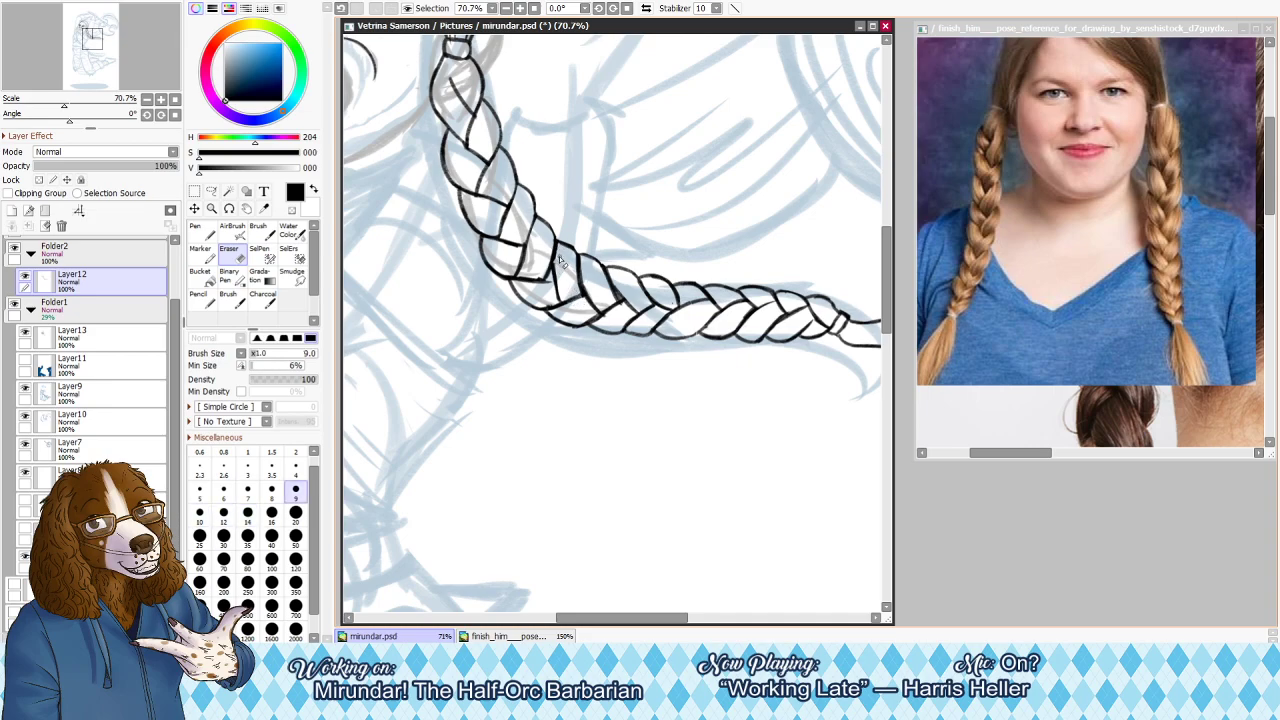
# Clean the bend's lower outline and the neighbouring strand joins with the eraser at sizes 14 and 20
pyautogui.press(']')
pyautogui.press(']')
pyautogui.press(']')
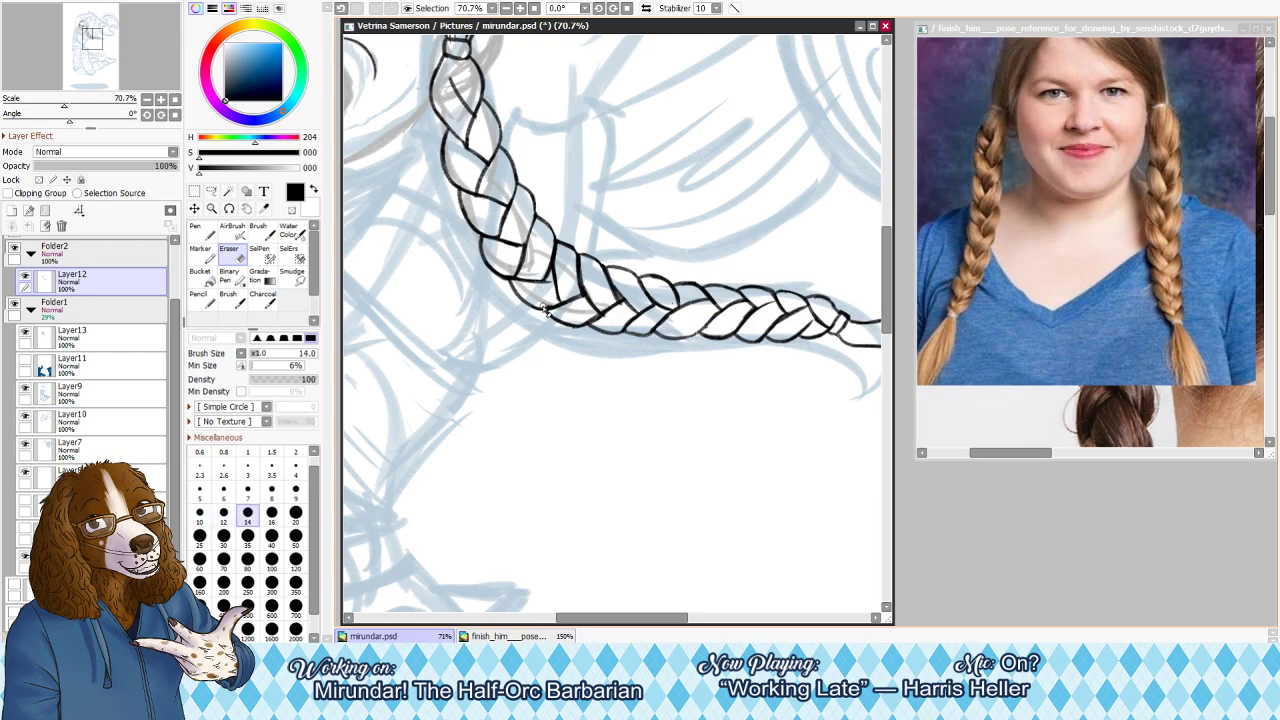
pyautogui.press(']')
pyautogui.press(']')
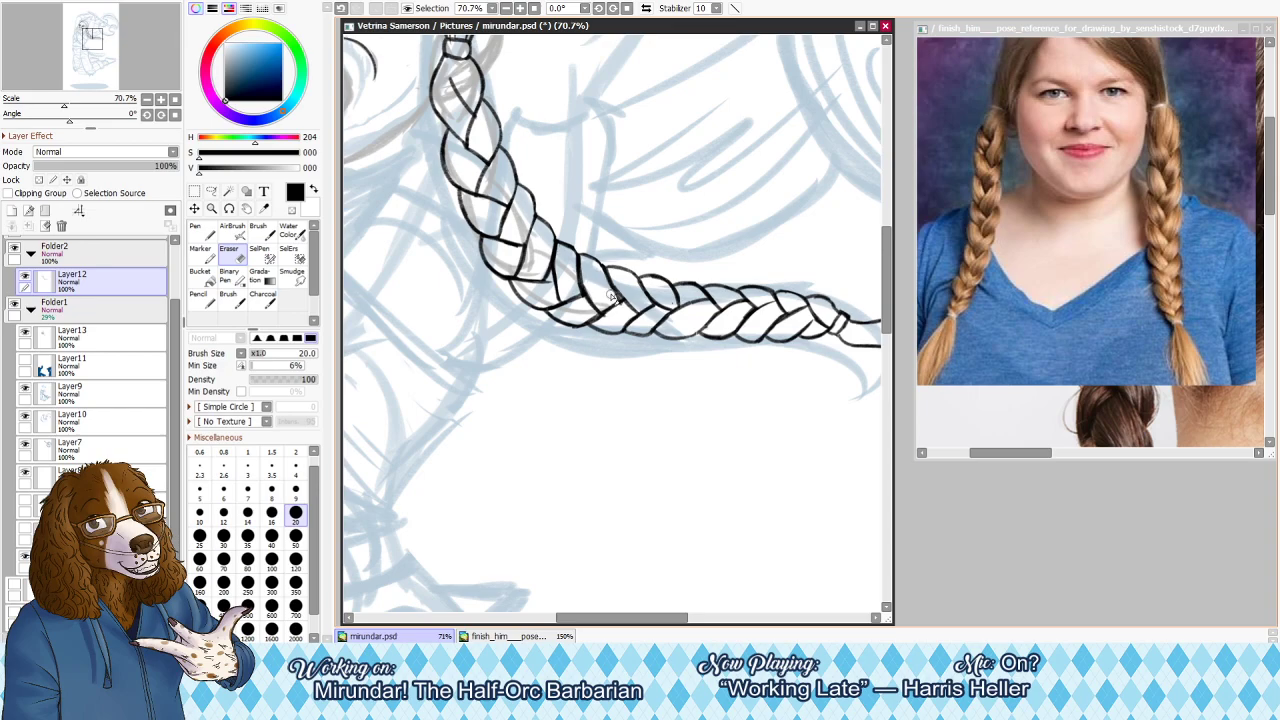
# Retouch the strand lines and joins at the braid's bend, alternating the eraser at sizes 14 and 20 with the size 20 pencil
pyautogui.press('[')
pyautogui.press('[')
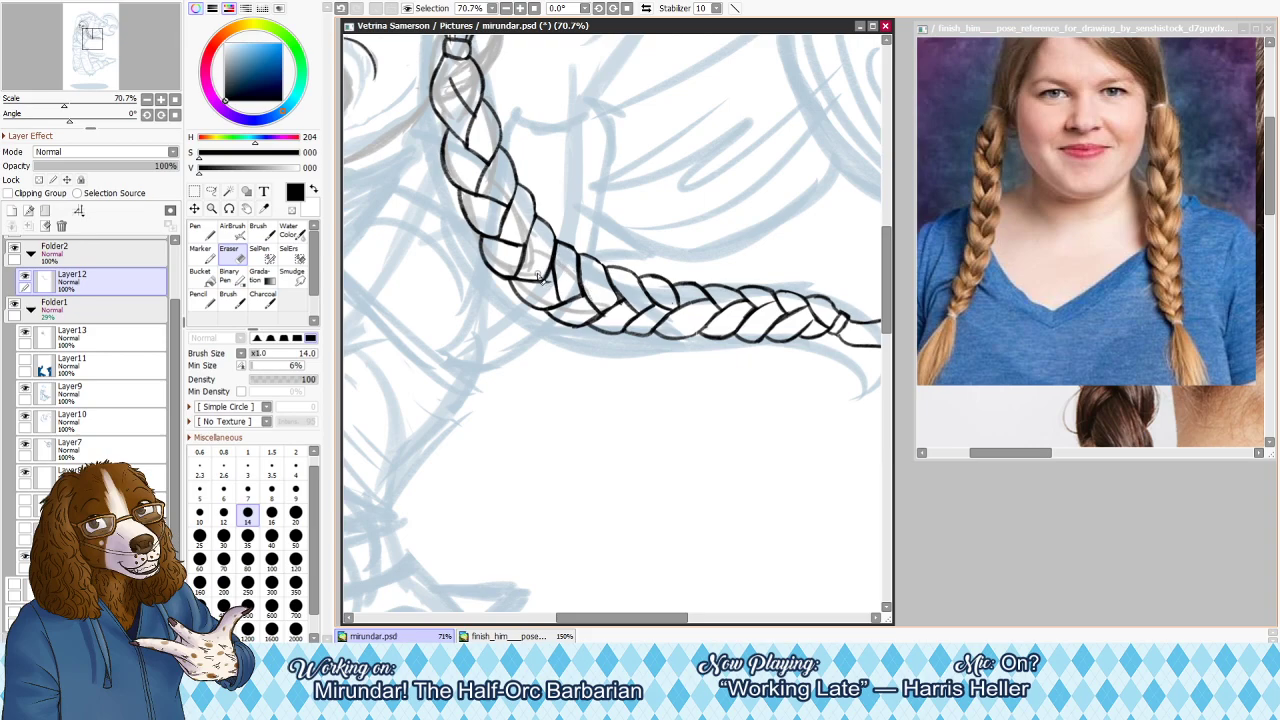
pyautogui.press('n')
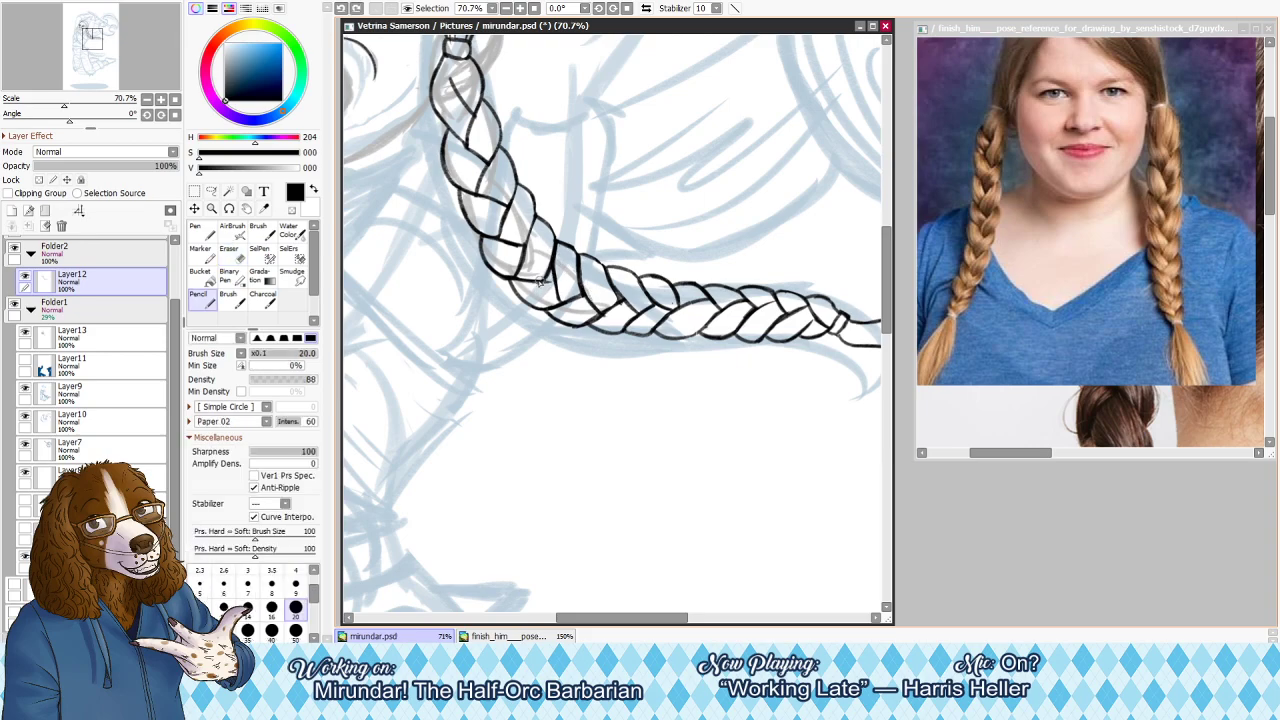
pyautogui.press('e')
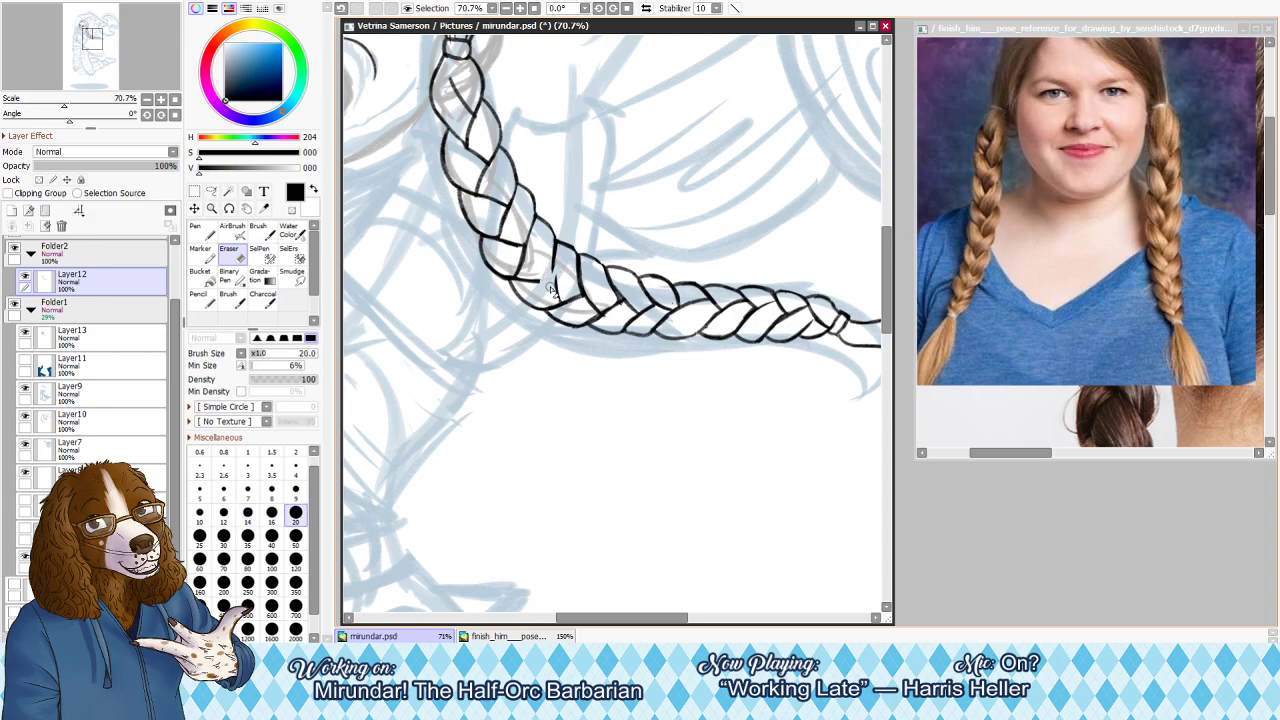
pyautogui.press('n')
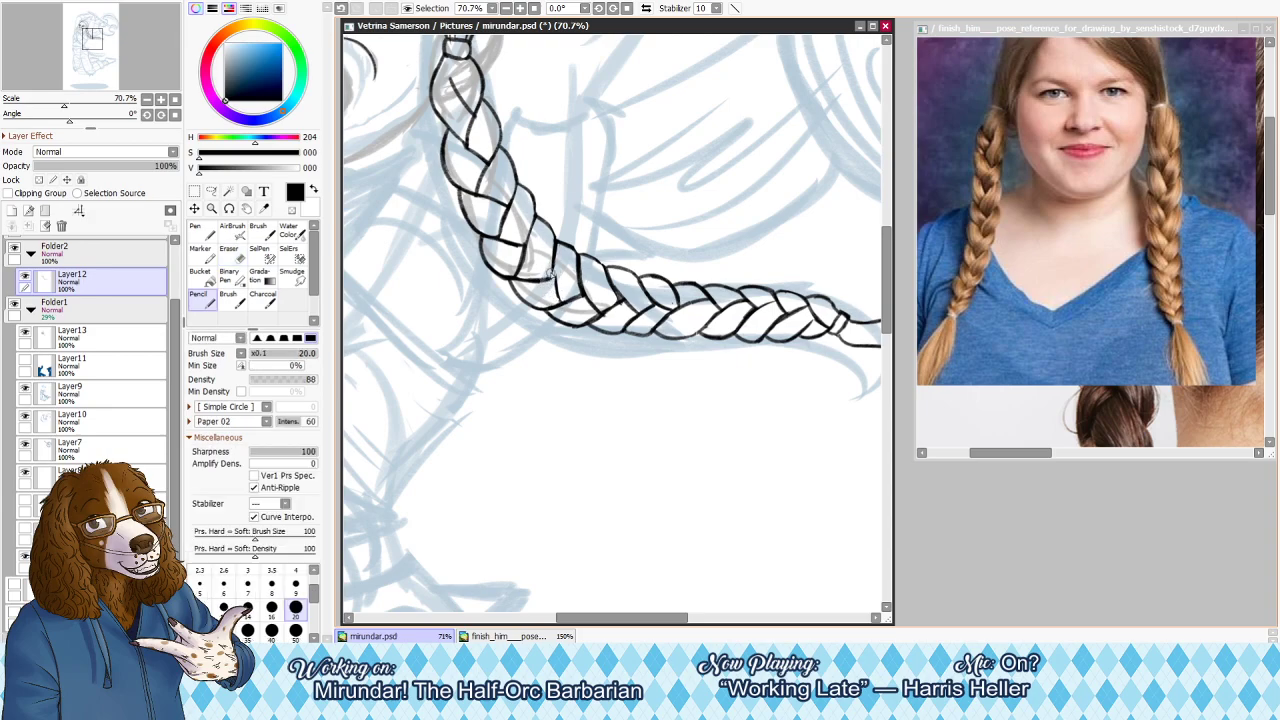
pyautogui.press('e')
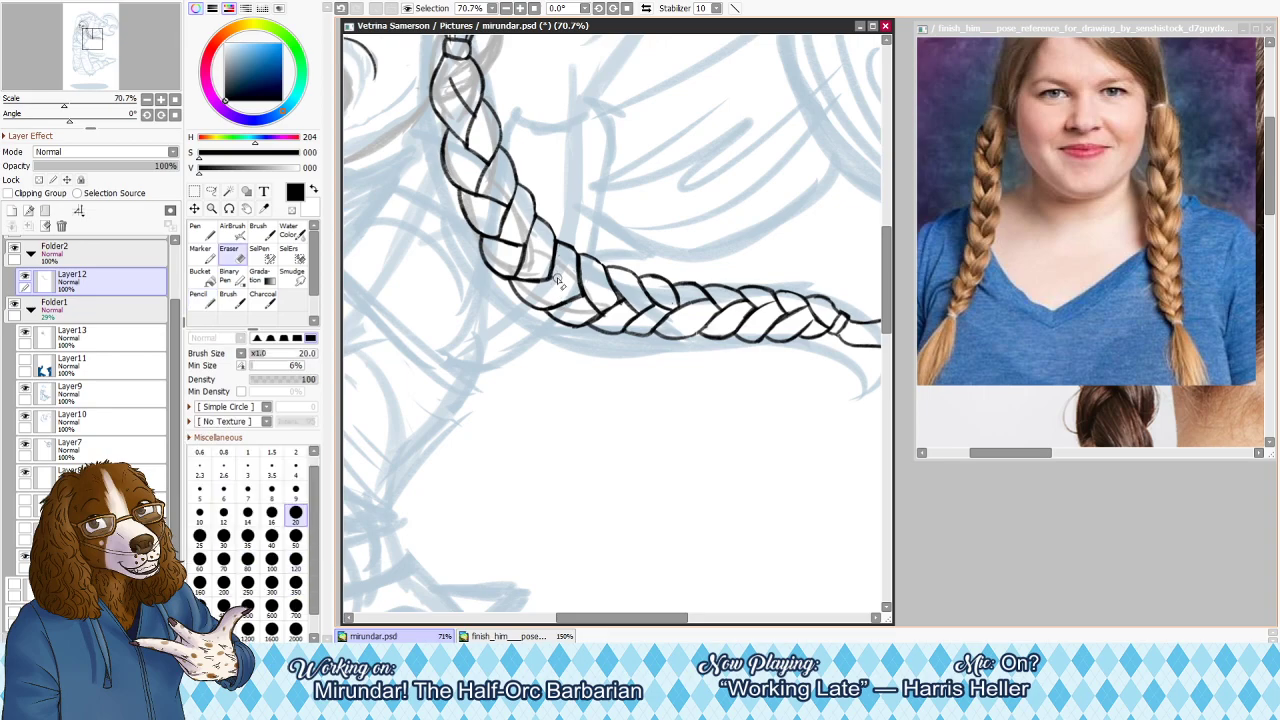
pyautogui.press('n')
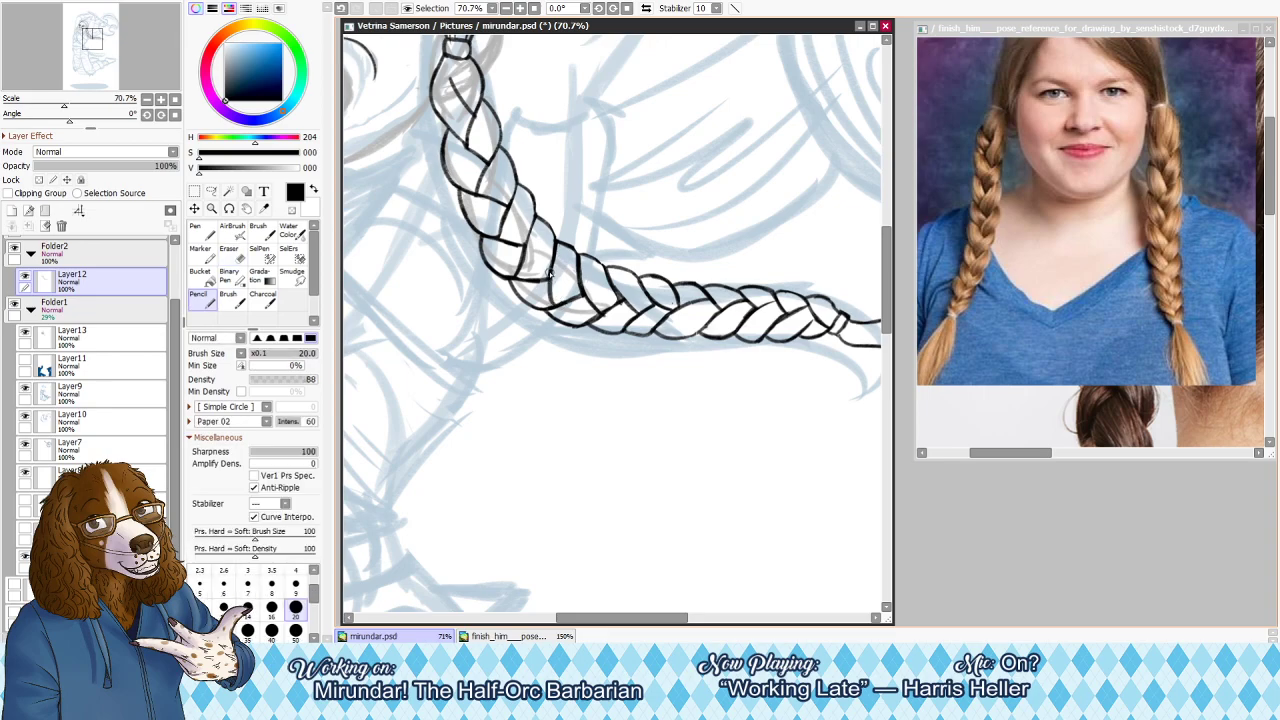
pyautogui.press('[')
pyautogui.press('[')
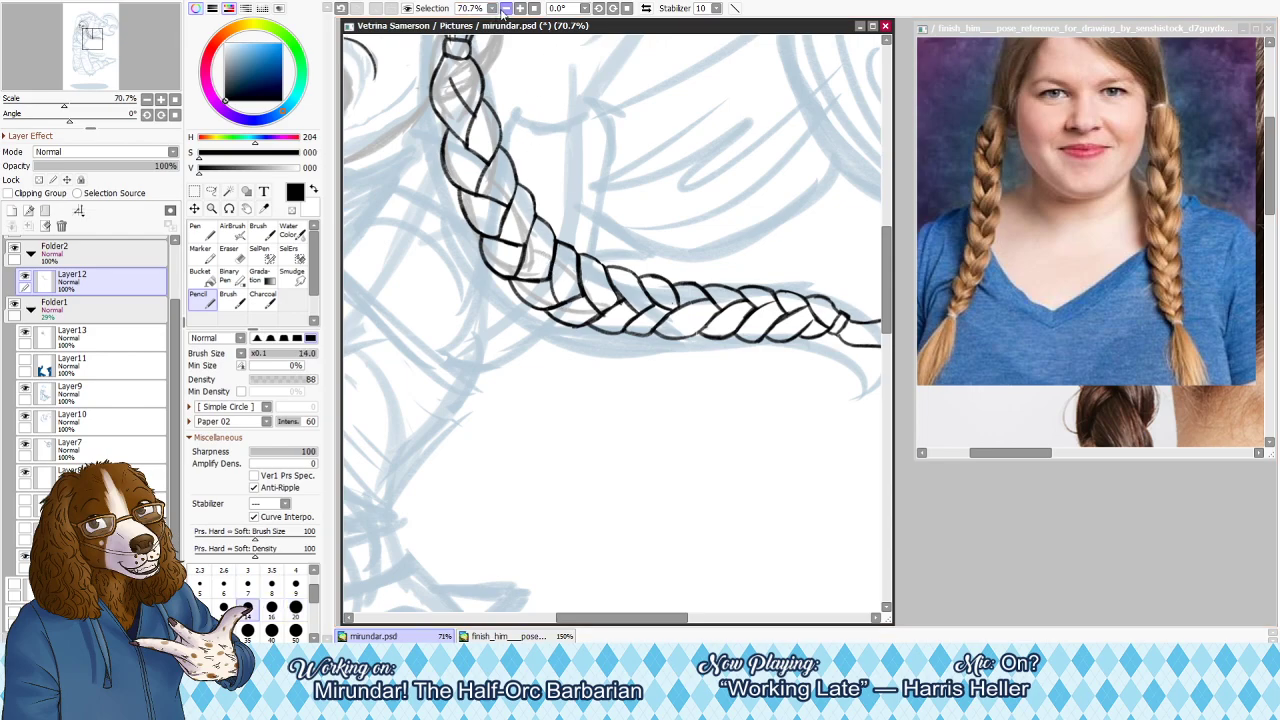
# Examine the whole figure, then check the braid against the head at several magnifications
pyautogui.click(534, 9)
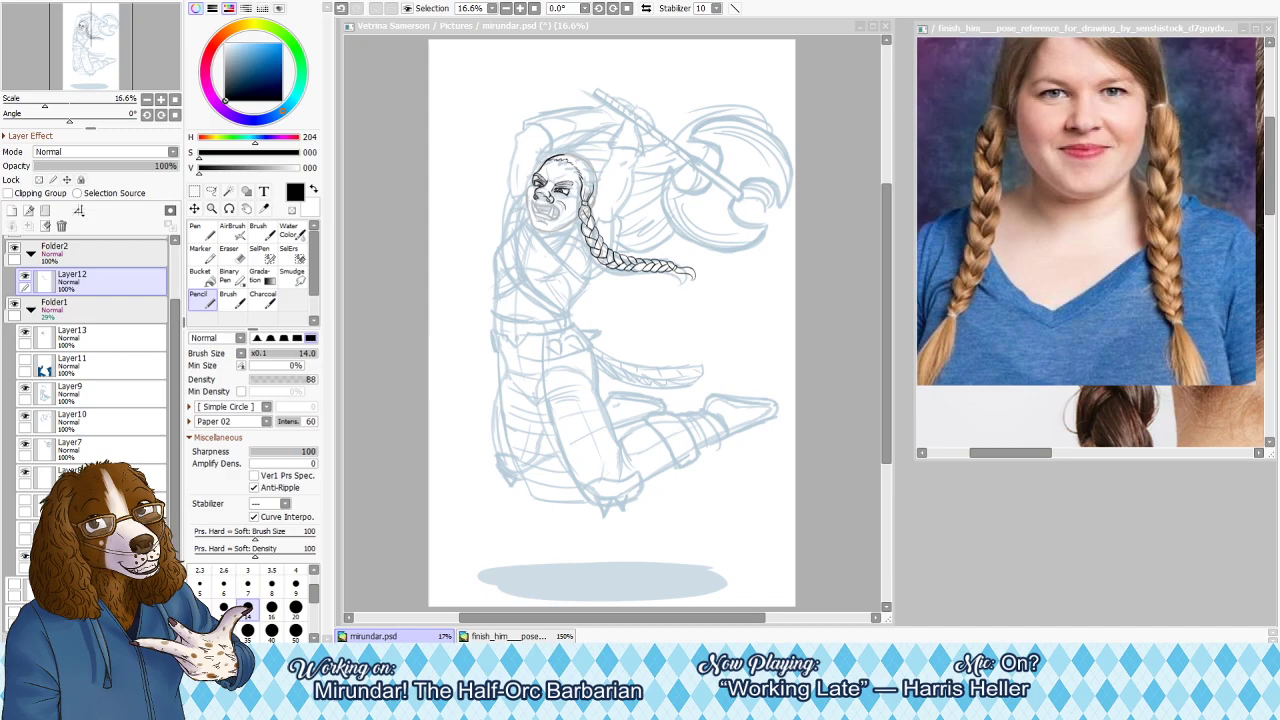
pyautogui.scroll(4, 577, 178)
pyautogui.scroll(-3, 577, 178)
pyautogui.scroll(3, 577, 178)
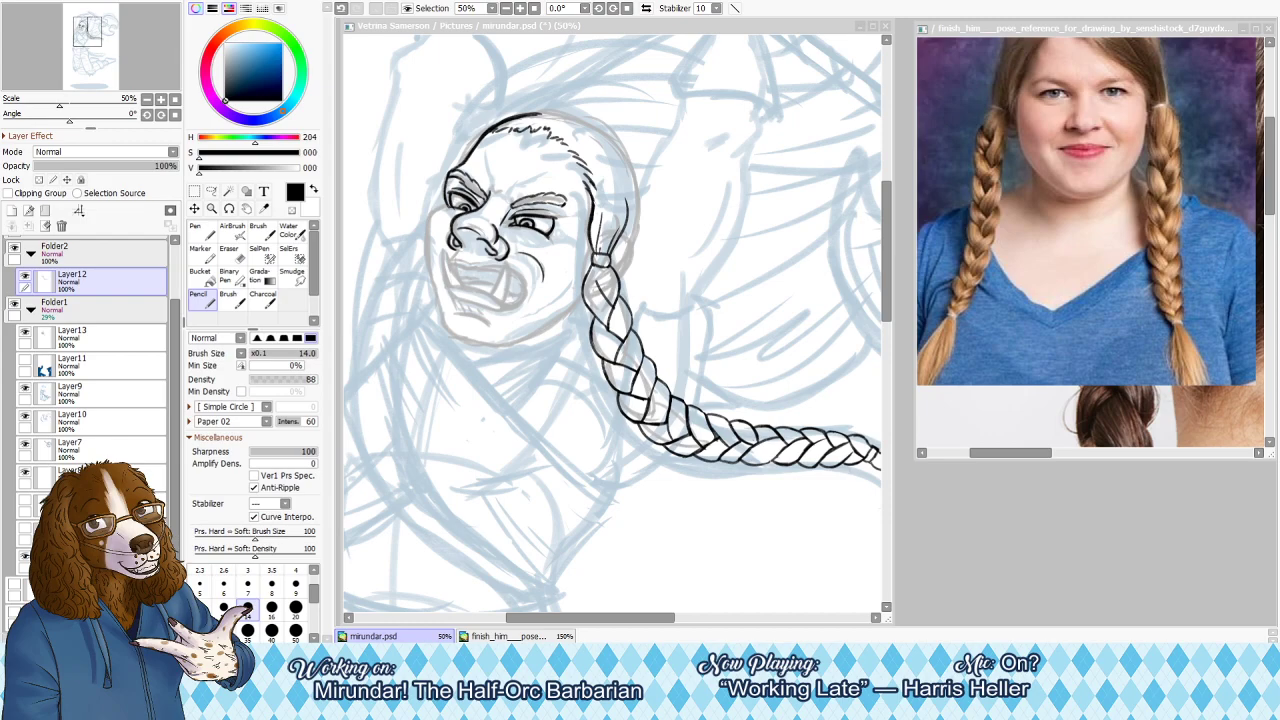
pyautogui.scroll(-4, 600, 274)
pyautogui.scroll(5, 600, 274)
pyautogui.scroll(-2, 600, 274)
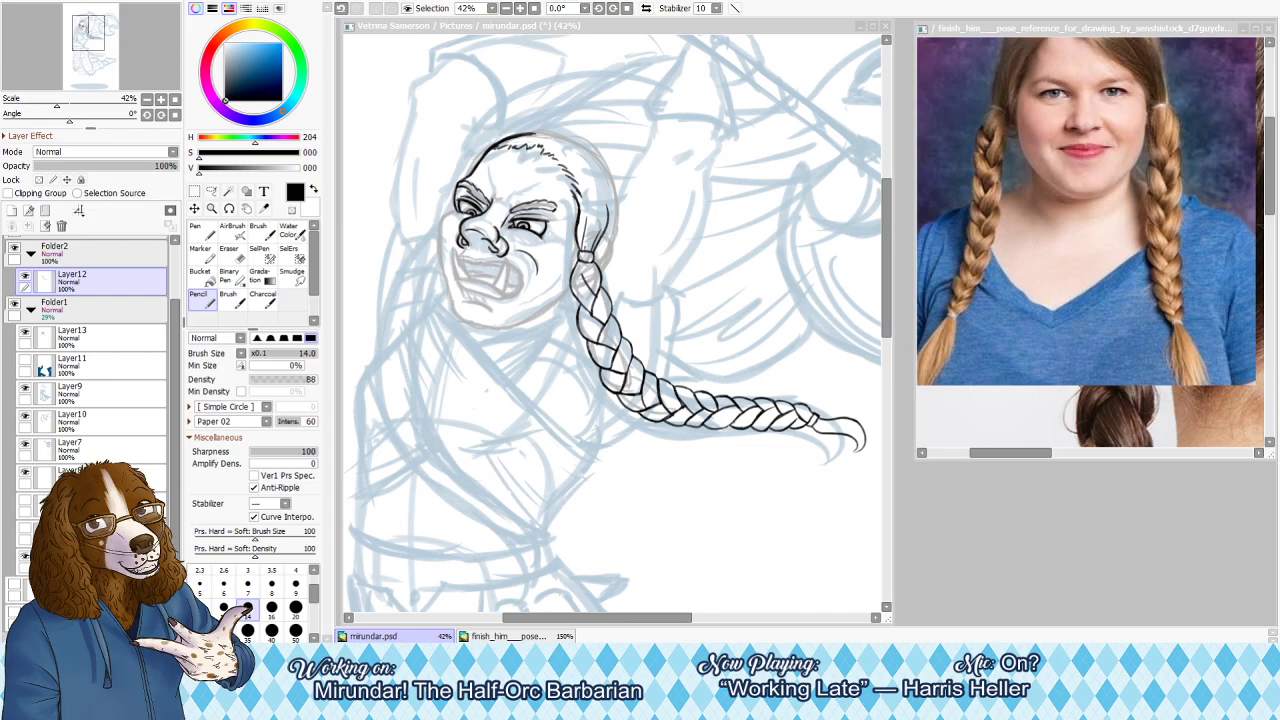
pyautogui.scroll(3, 510, 185)
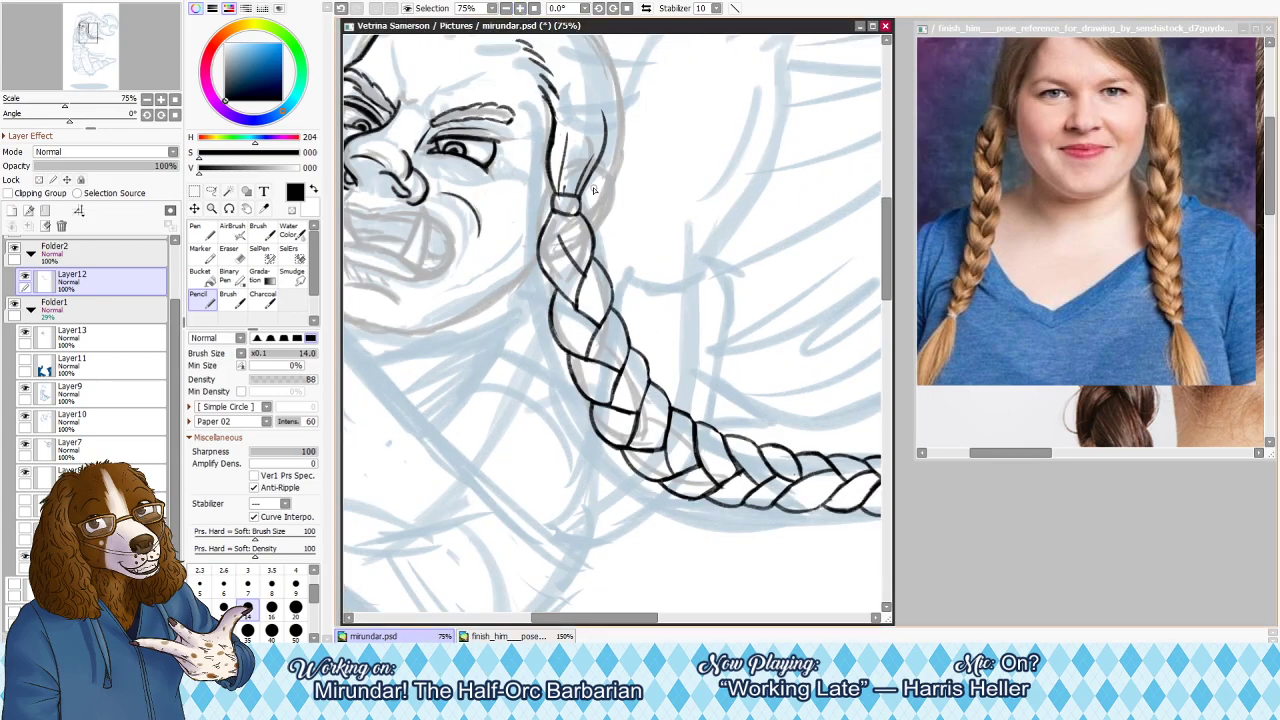
pyautogui.press(']')
pyautogui.press(']')
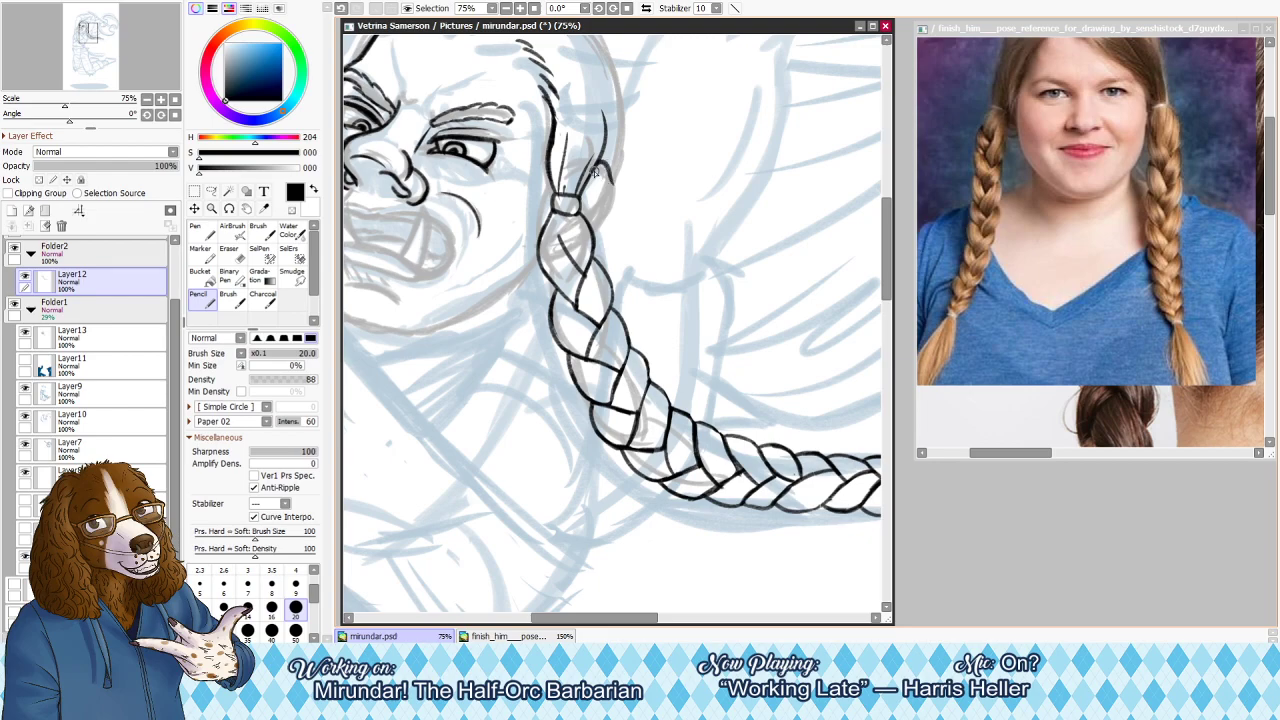
pyautogui.press('[')
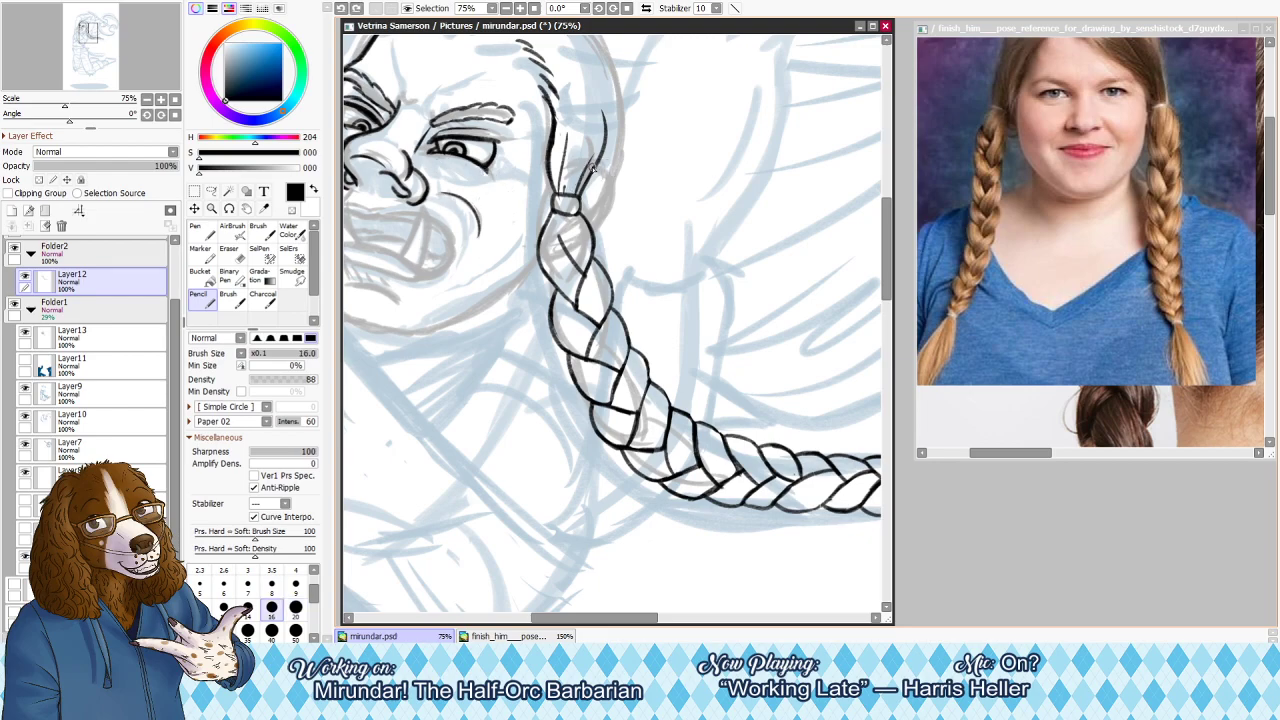
pyautogui.moveTo(593, 168)
pyautogui.mouseDown()
pyautogui.moveTo(610, 199)
pyautogui.moveTo(625, 187)
pyautogui.mouseUp()
pyautogui.hotkey('ctrl', 'z')
pyautogui.hotkey('alt', 'Tab')
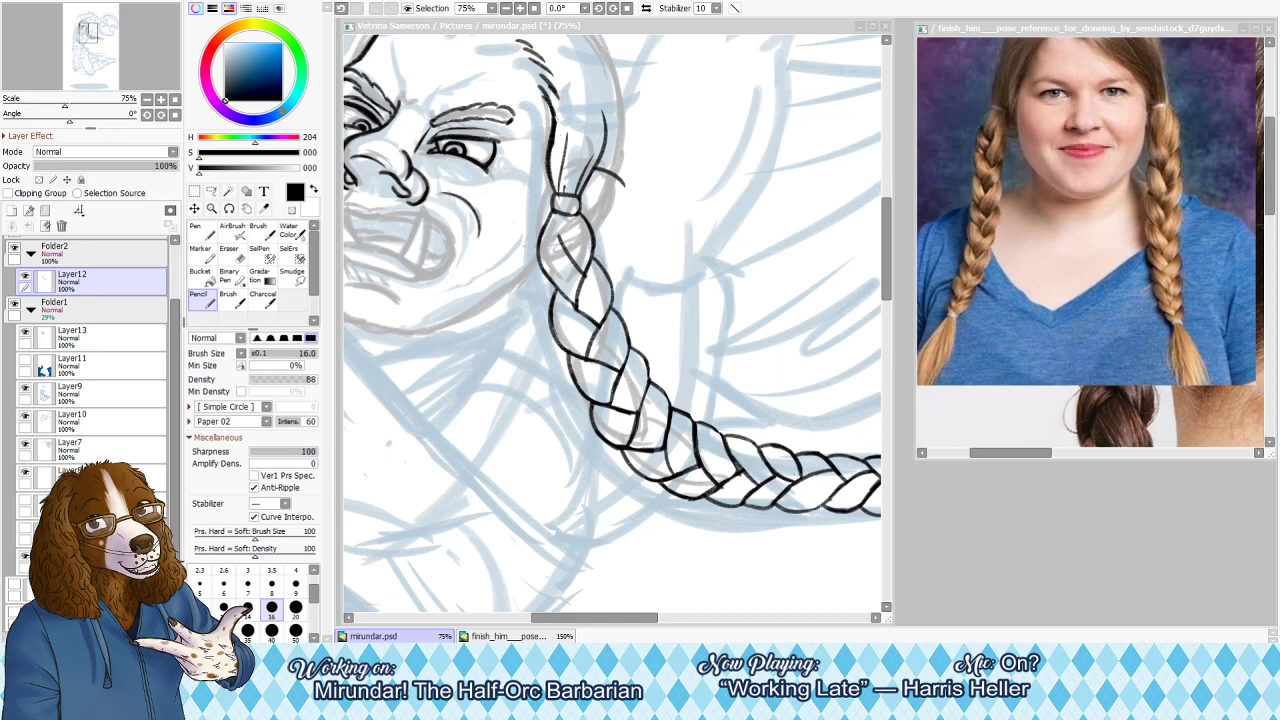
pyautogui.click(588, 233)
pyautogui.hotkey('ctrl', 'z')
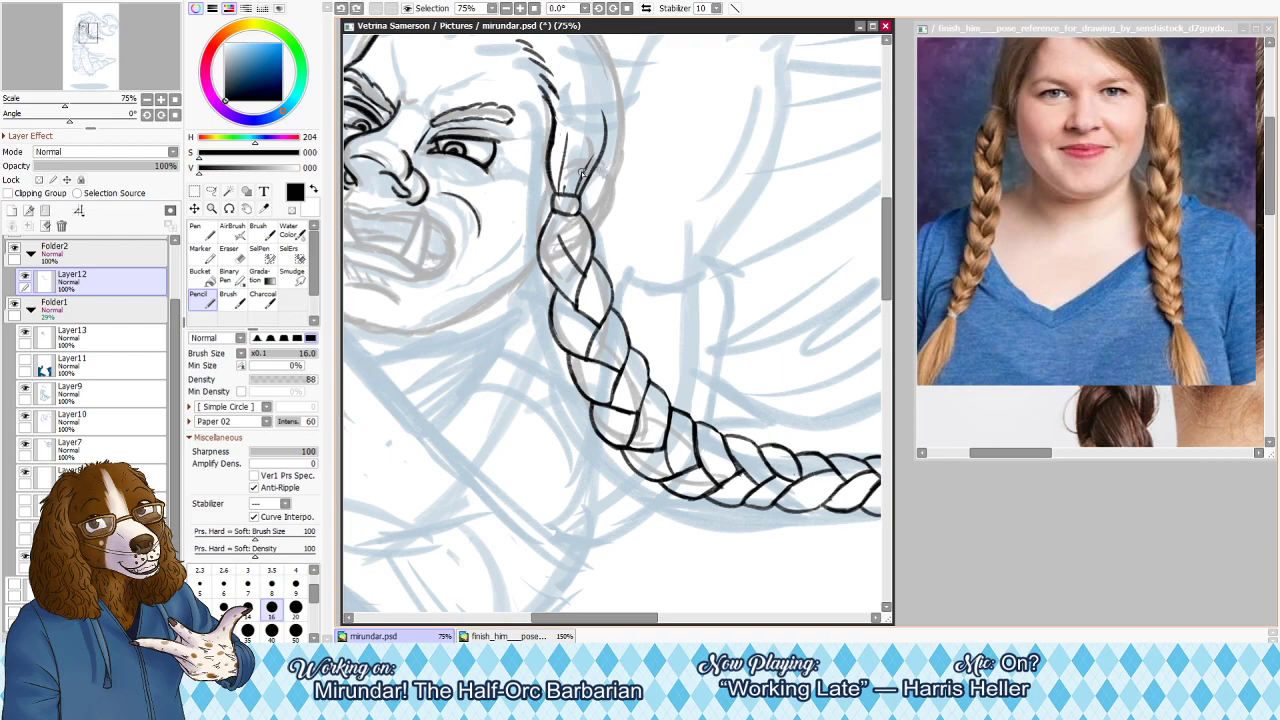
pyautogui.moveTo(594, 168); pyautogui.dragTo(639, 158)
pyautogui.hotkey('ctrl', 'z')
pyautogui.hotkey('ctrl', 'z')
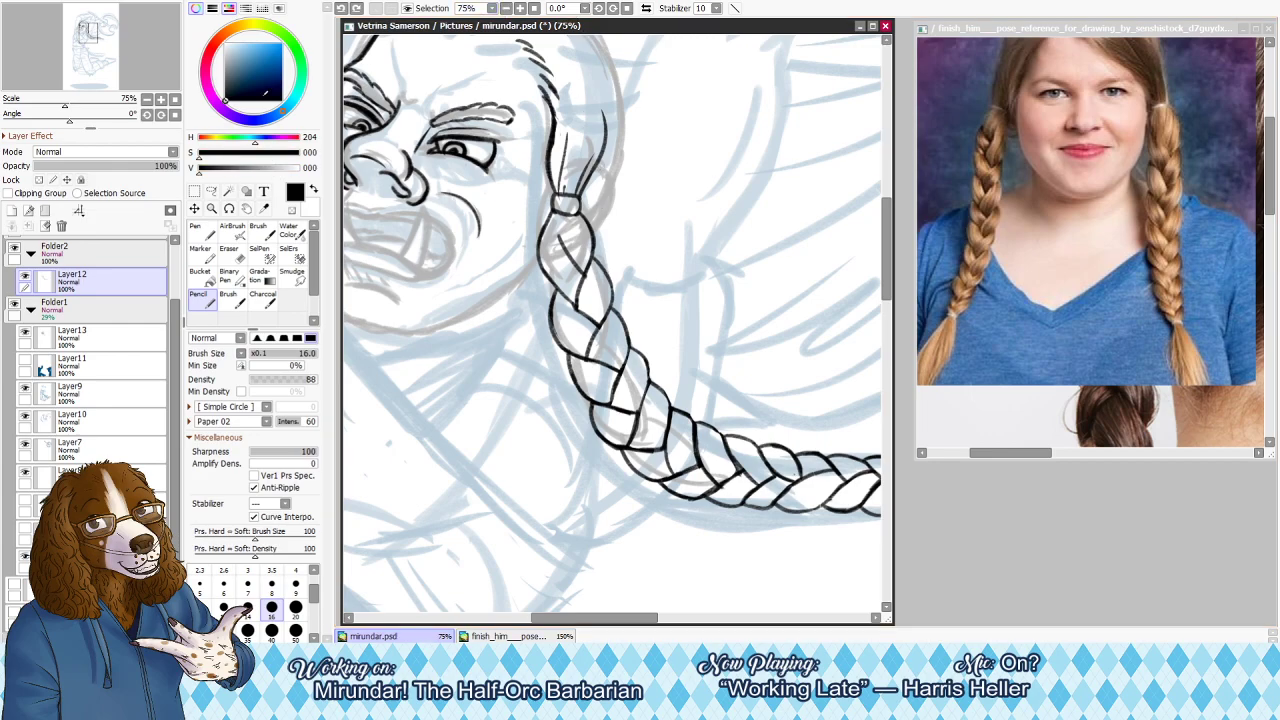
# Draw the upper edge of the open mouth below the nose with the size 14 pencil
pyautogui.click(505, 8)
pyautogui.click(505, 8)
pyautogui.click(519, 8)
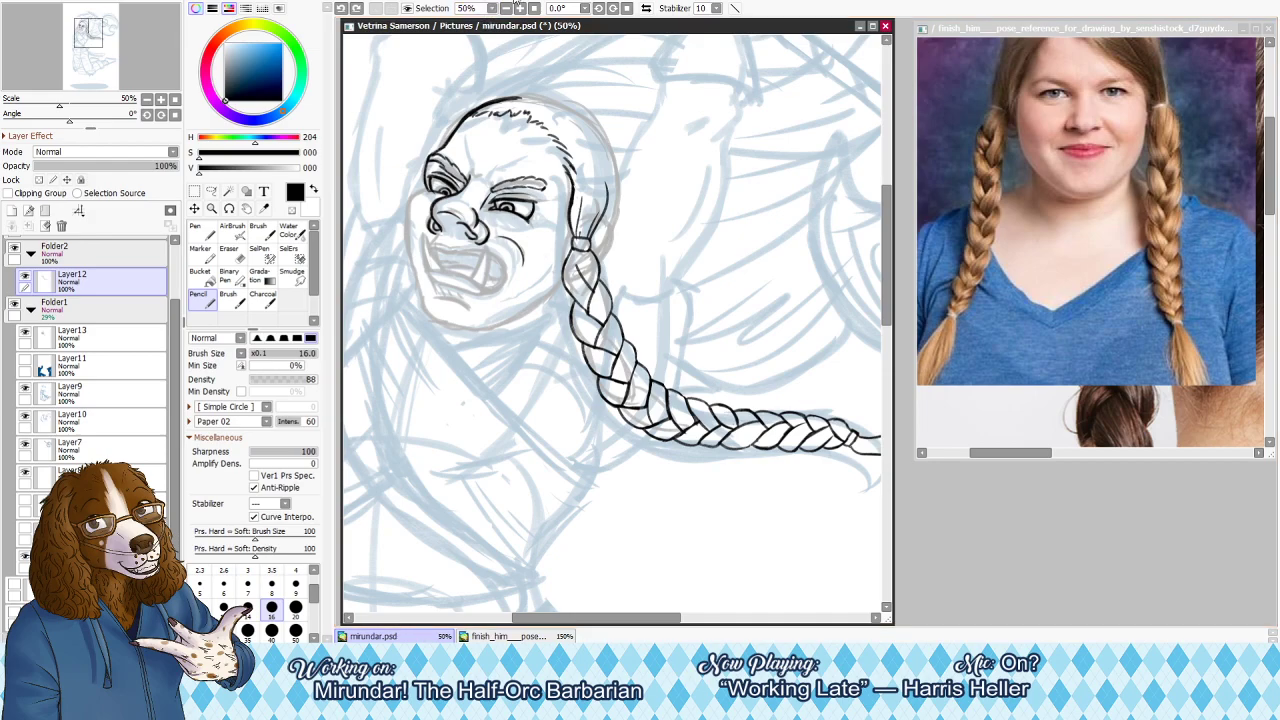
pyautogui.click(519, 8)
pyautogui.moveTo(85, 33); pyautogui.dragTo(81, 30)
pyautogui.click(519, 8)
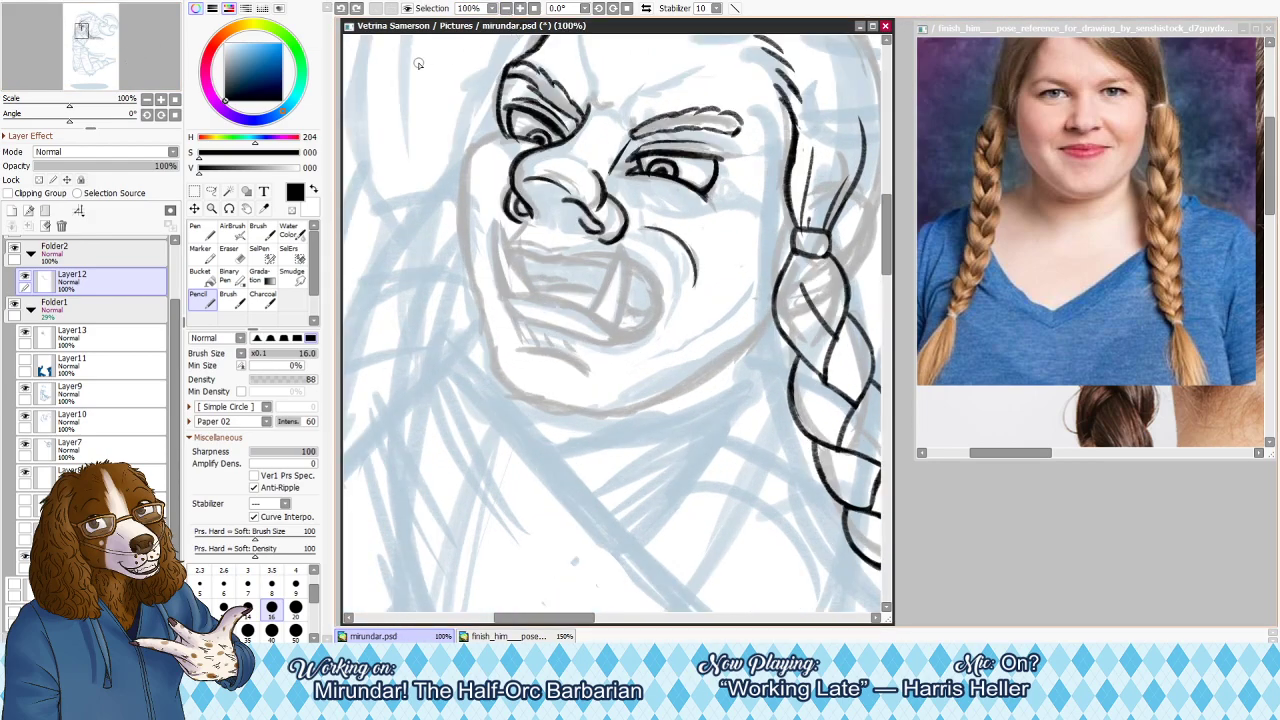
pyautogui.press('[')
pyautogui.press('[')
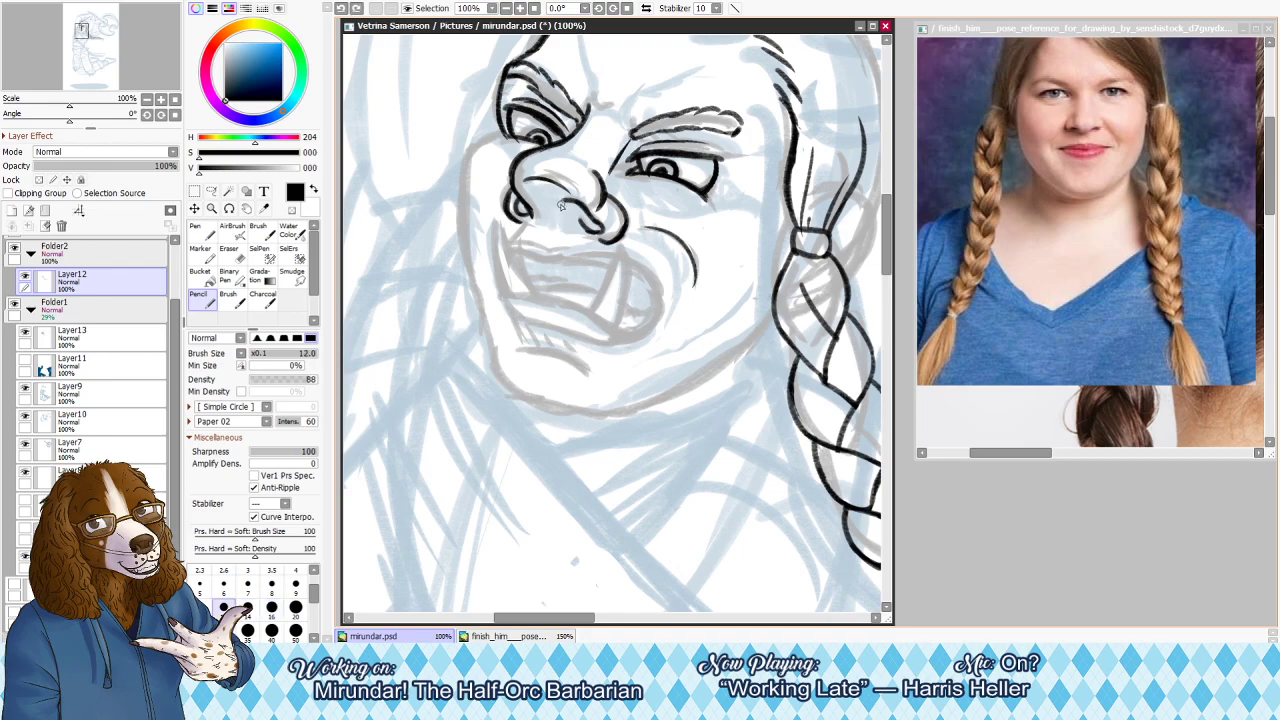
pyautogui.press(']')
pyautogui.press(']')
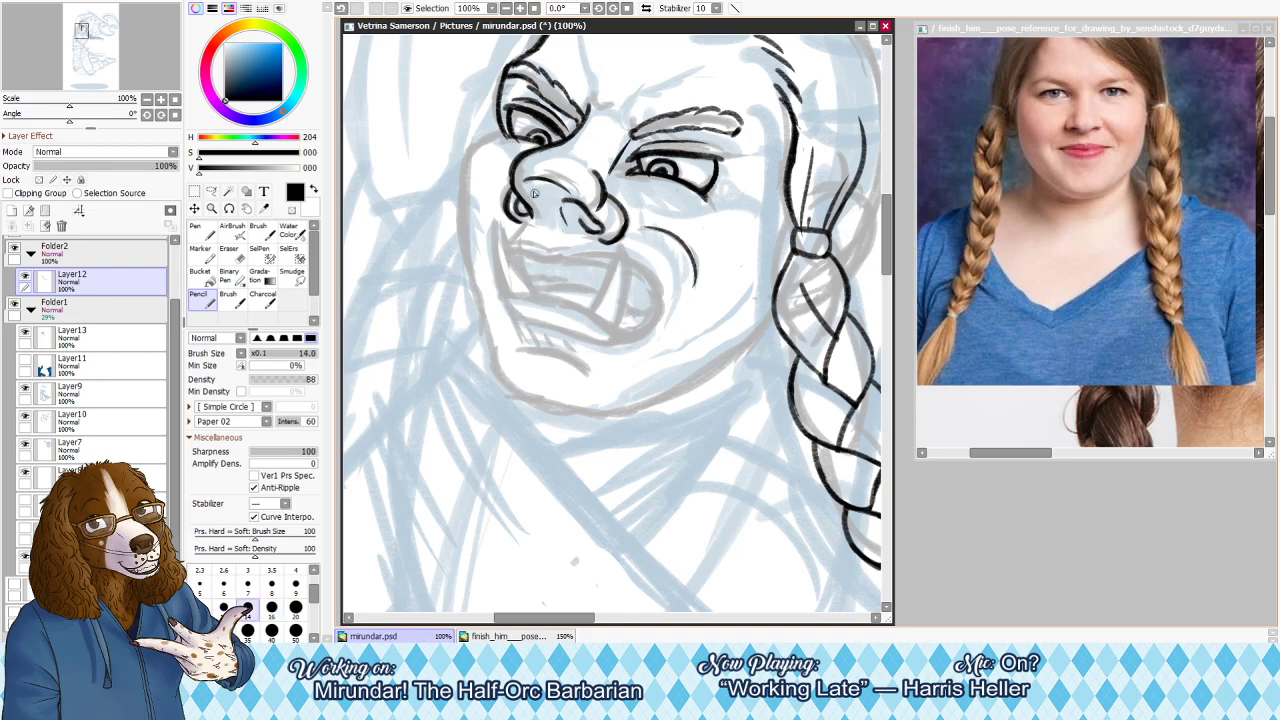
pyautogui.moveTo(514, 252)
pyautogui.mouseDown()
pyautogui.moveTo(627, 264)
pyautogui.moveTo(614, 256)
pyautogui.moveTo(652, 321)
pyautogui.moveTo(614, 260)
pyautogui.mouseUp()
pyautogui.hotkey('ctrl', 'z')
pyautogui.hotkey('ctrl', 'z')
pyautogui.hotkey('ctrl', 'z')
pyautogui.hotkey('ctrl', 'z')
# Draw the curved sides of the large tusk nearer the braid over the sketched mouth
pyautogui.moveTo(591, 314)
pyautogui.mouseDown()
pyautogui.moveTo(618, 246)
pyautogui.moveTo(624, 313)
pyautogui.mouseUp()
pyautogui.hotkey('ctrl', 'z')
pyautogui.hotkey('ctrl', 'z')
pyautogui.hotkey('ctrl', 'z')
pyautogui.hotkey('ctrl', 'z')
pyautogui.moveTo(618, 249); pyautogui.dragTo(610, 332)
pyautogui.hotkey('ctrl', 'z')
pyautogui.hotkey('ctrl', 'z')
pyautogui.moveTo(621, 247); pyautogui.dragTo(620, 325)
# Trim the tip of the tusk nearer the braid with the eraser reduced to size 8
pyautogui.press('e')
pyautogui.press('[')
pyautogui.press('[')
pyautogui.press('[')
pyautogui.press('[')
pyautogui.press('[')
pyautogui.press('[')
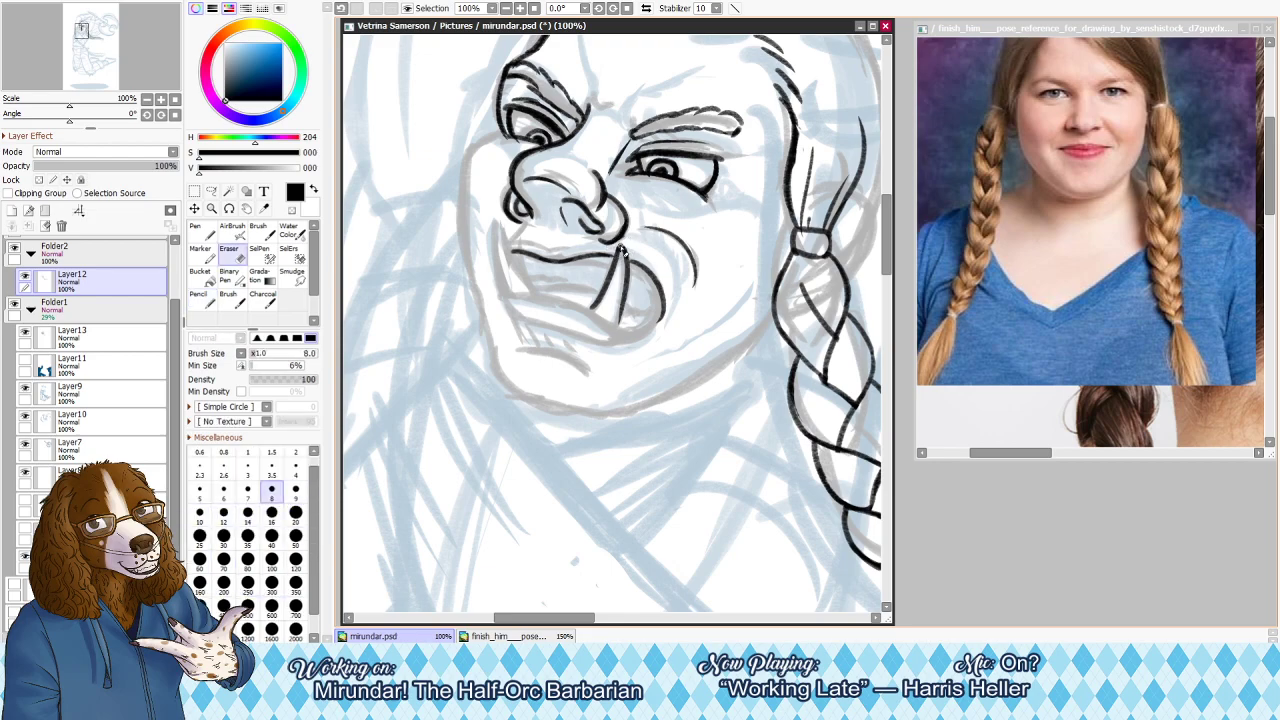
# Draw the curve around the mouth corner beside the tusk with the size 16 pencil, using the mirrored view
pyautogui.press('n')
pyautogui.press('h')
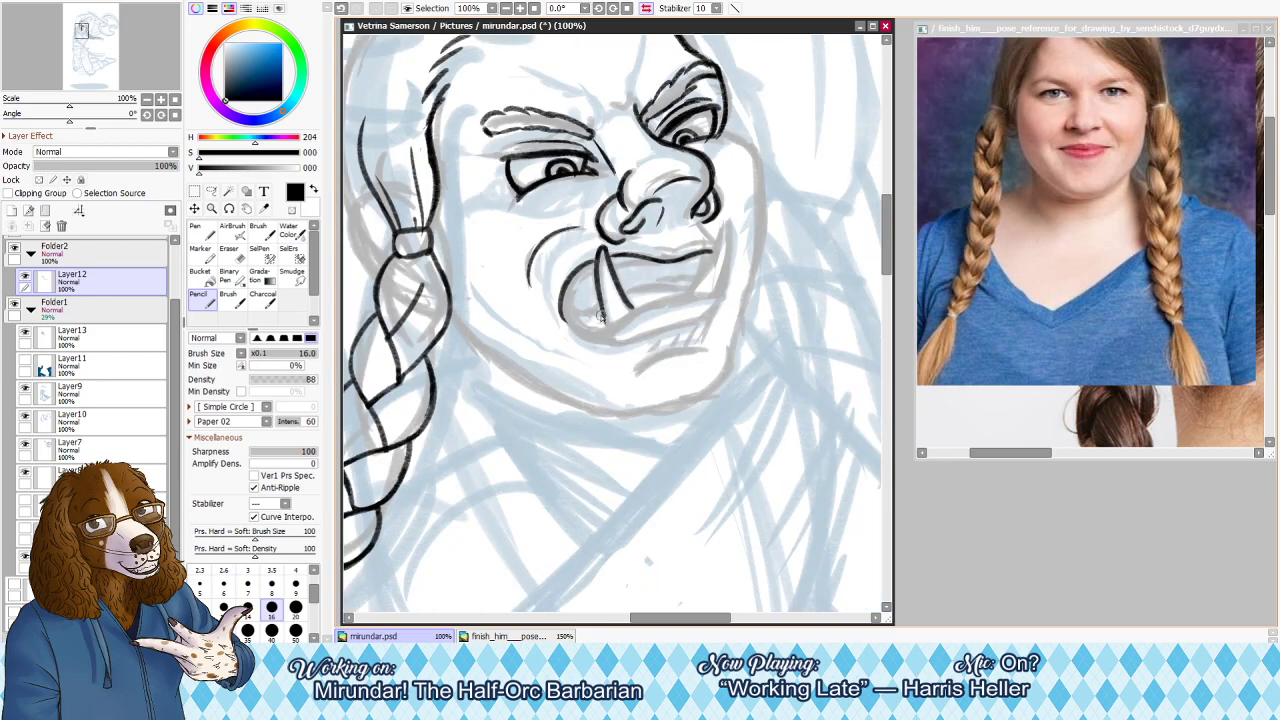
pyautogui.moveTo(561, 314)
pyautogui.mouseDown()
pyautogui.moveTo(625, 347)
pyautogui.moveTo(604, 341)
pyautogui.mouseUp()
pyautogui.hotkey('ctrl', 'z')
pyautogui.press('h')
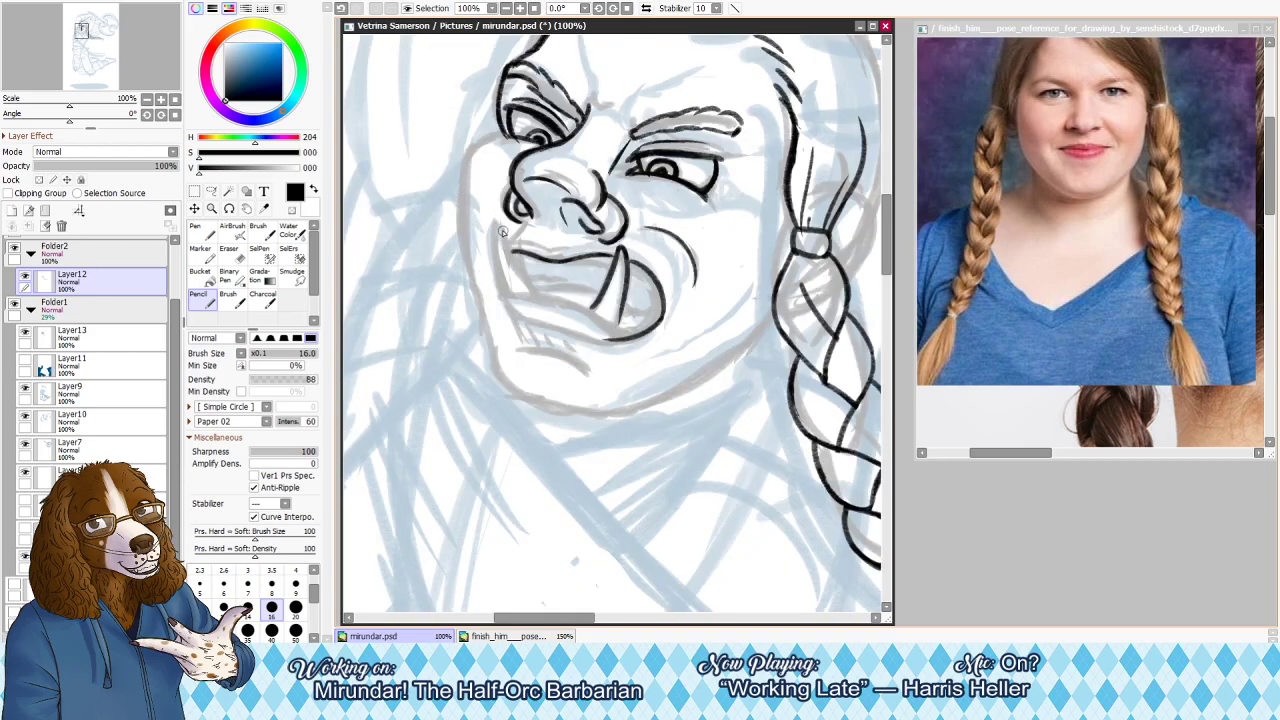
# Draw the curved sides of the tusk on the far side of the mouth with the size 16 pencil
pyautogui.moveTo(502, 231); pyautogui.dragTo(530, 292)
pyautogui.hotkey('ctrl', 'z')
pyautogui.hotkey('ctrl', 'z')
pyautogui.moveTo(502, 230); pyautogui.dragTo(538, 296)
pyautogui.moveTo(497, 223); pyautogui.dragTo(511, 293)
pyautogui.hotkey('ctrl', 'z')
pyautogui.hotkey('ctrl', 'z')
pyautogui.moveTo(495, 222); pyautogui.dragTo(511, 297)
pyautogui.hotkey('ctrl', 'z')
pyautogui.hotkey('ctrl', 'z')
pyautogui.hotkey('ctrl', 'z')
pyautogui.hotkey('ctrl', 'z')
pyautogui.hotkey('ctrl', 'z')
pyautogui.hotkey('ctrl', 'y')
# Redraw the far tusk's edges with the pencil reduced to size 14
pyautogui.press('[')
pyautogui.hotkey('ctrl', 'z')
pyautogui.moveTo(497, 232); pyautogui.dragTo(509, 297)
pyautogui.hotkey('ctrl', 'z')
pyautogui.moveTo(498, 230)
pyautogui.mouseDown()
pyautogui.moveTo(505, 291)
pyautogui.moveTo(556, 302)
pyautogui.mouseUp()
pyautogui.hotkey('ctrl', 'z')
pyautogui.hotkey('ctrl', 'z')
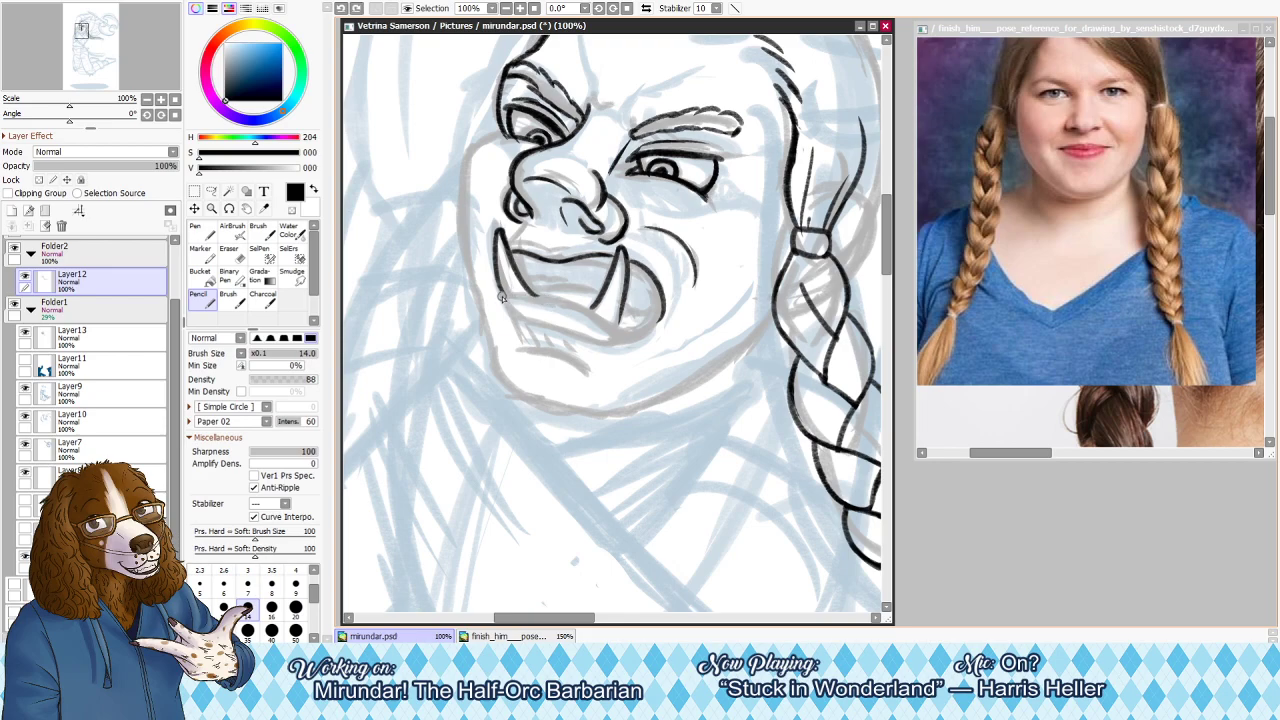
# Draw the lower lip's upper edge between the tusks and round its far end, refining it in the mirrored view
pyautogui.moveTo(505, 295)
pyautogui.mouseDown()
pyautogui.moveTo(611, 326)
pyautogui.moveTo(566, 303)
pyautogui.moveTo(608, 323)
pyautogui.mouseUp()
pyautogui.hotkey('ctrl', 'z')
pyautogui.hotkey('ctrl', 'z')
pyautogui.press('h')
pyautogui.moveTo(724, 294)
pyautogui.mouseDown()
pyautogui.moveTo(728, 312)
pyautogui.moveTo(710, 324)
pyautogui.mouseUp()
pyautogui.hotkey('ctrl', 'z')
pyautogui.hotkey('ctrl', 'z')
pyautogui.hotkey('ctrl', 'z')
pyautogui.hotkey('ctrl', 'z')
pyautogui.hotkey('ctrl', 'z')
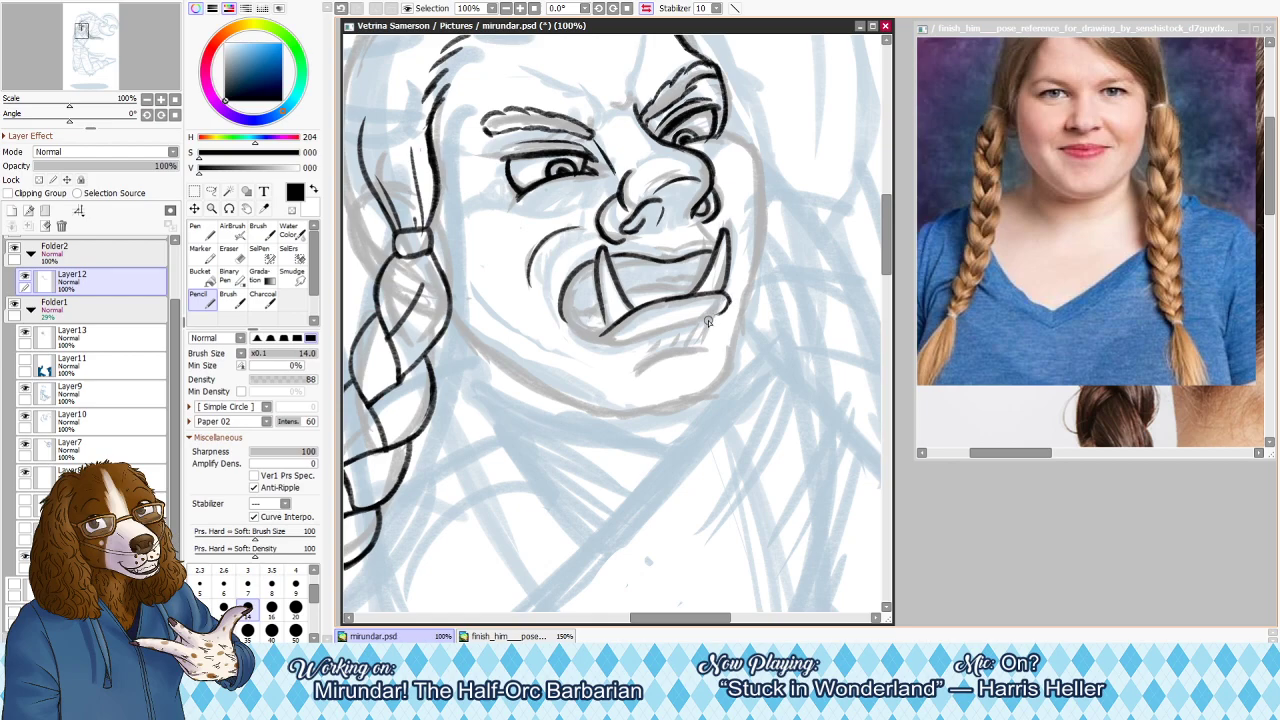
# Draw the lower lip's bottom edge from its rounded end to the mouth corner in the unmirrored view
pyautogui.press('h')
pyautogui.moveTo(500, 311); pyautogui.dragTo(632, 337)
pyautogui.hotkey('ctrl', 'z')
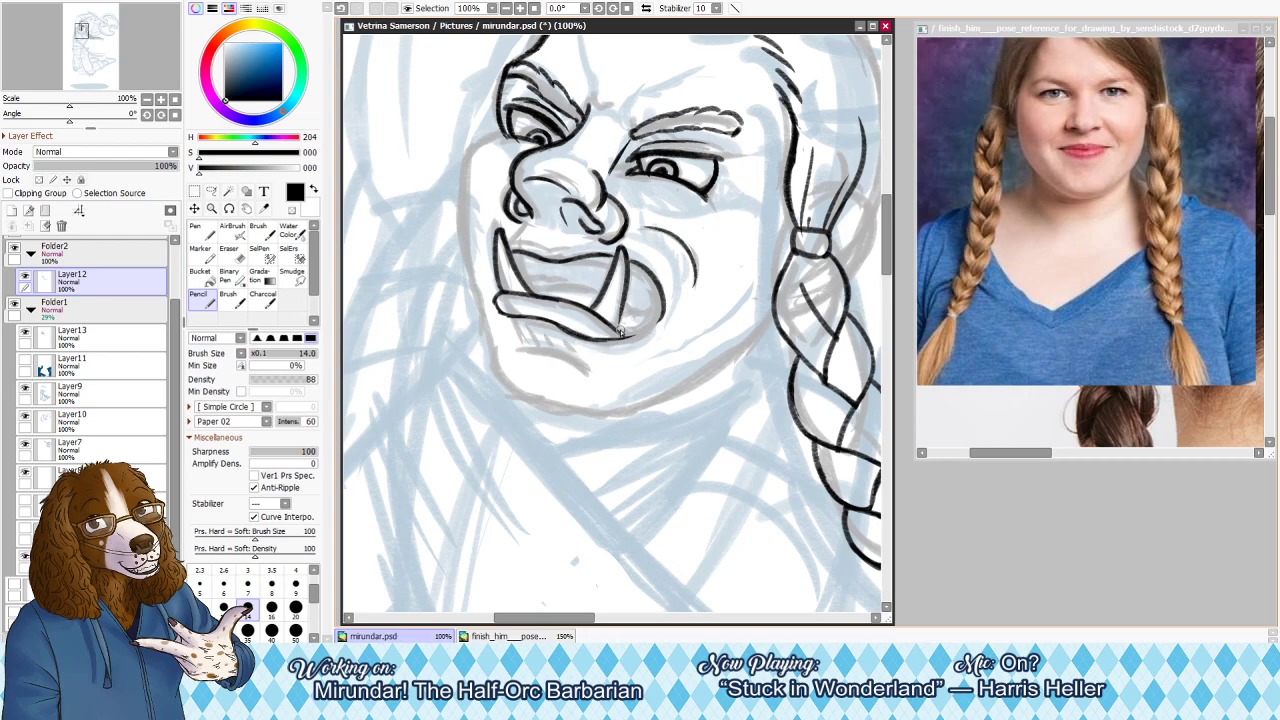
pyautogui.hotkey('ctrl', 'z')
pyautogui.moveTo(612, 330)
pyautogui.mouseDown()
pyautogui.moveTo(641, 337)
pyautogui.moveTo(661, 312)
pyautogui.moveTo(637, 335)
pyautogui.mouseUp()
pyautogui.hotkey('ctrl', 'z')
pyautogui.hotkey('ctrl', 'z')
# Check the mouth in the mirrored view and draw the chin crease beneath the lower lip
pyautogui.press('h')
pyautogui.press('h')
pyautogui.hotkey('ctrl', 'z')
pyautogui.moveTo(519, 347); pyautogui.dragTo(586, 371)
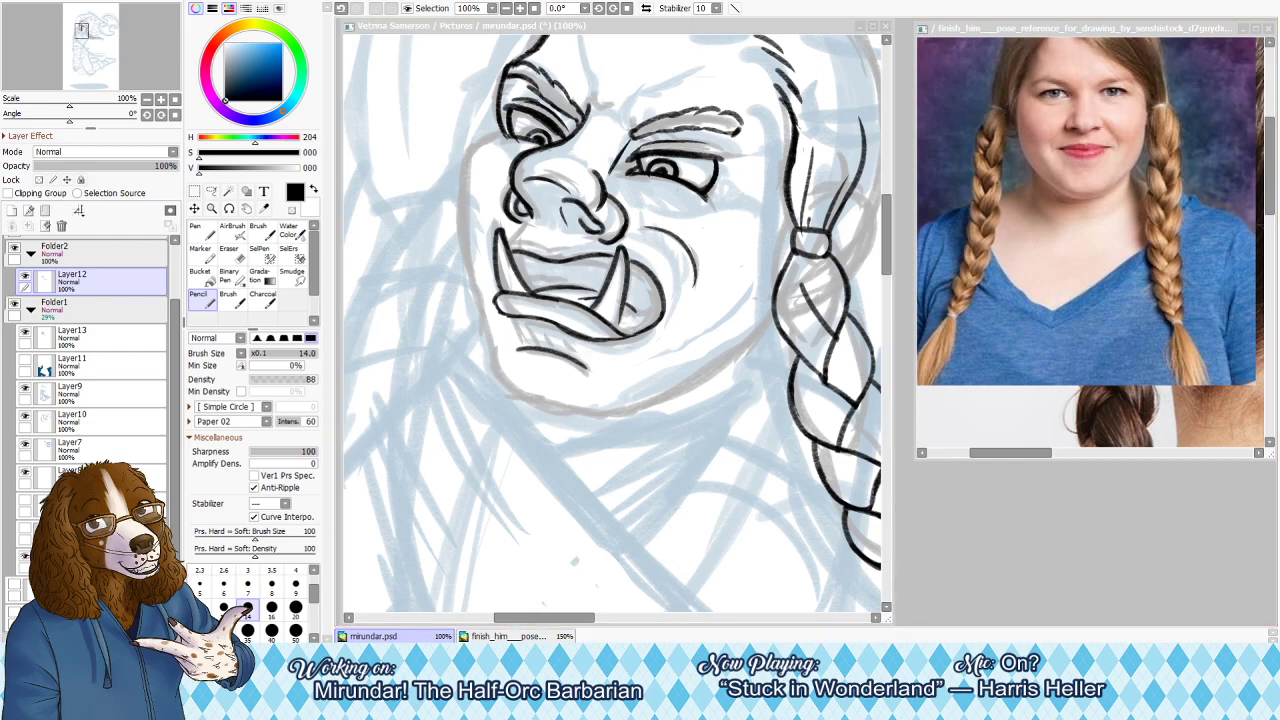
# Draw the small lower teeth at the mouth corner and between the tusks, reducing the pencil to size 12
pyautogui.click(639, 289)
pyautogui.moveTo(622, 326); pyautogui.dragTo(628, 320)
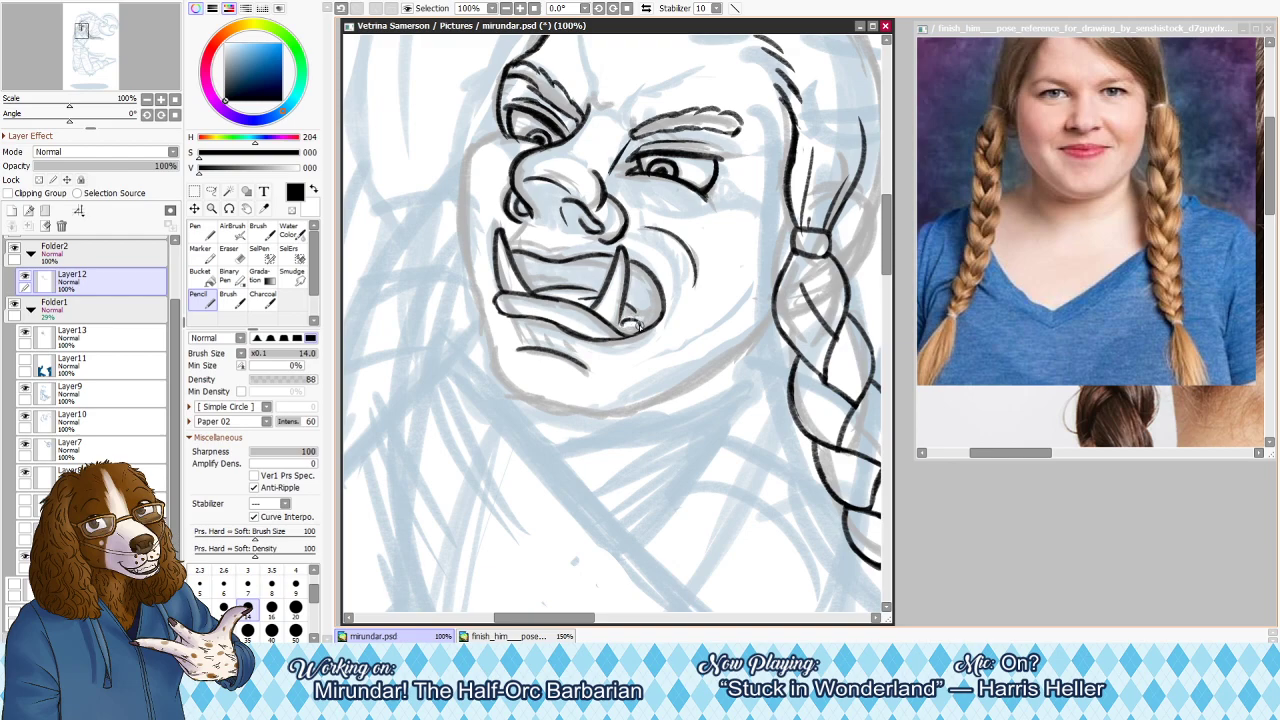
pyautogui.moveTo(643, 320); pyautogui.dragTo(661, 318)
pyautogui.press('[')
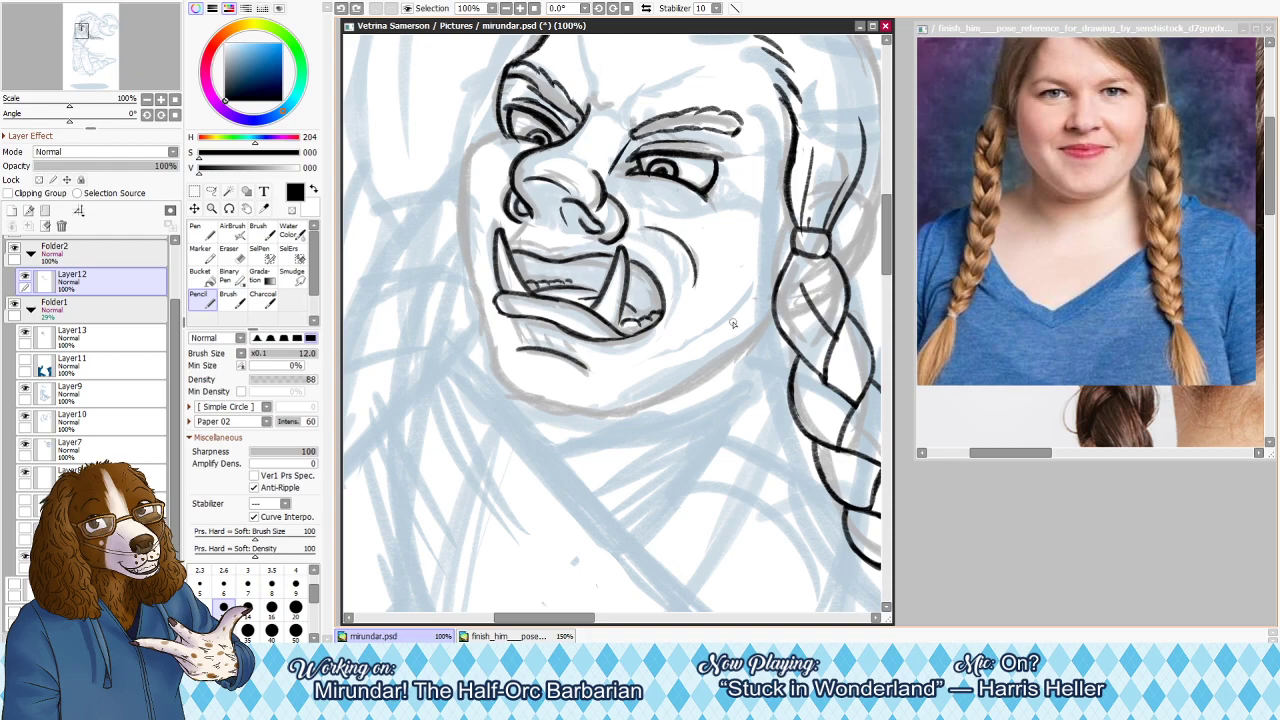
pyautogui.scroll(-1, 803, 336)
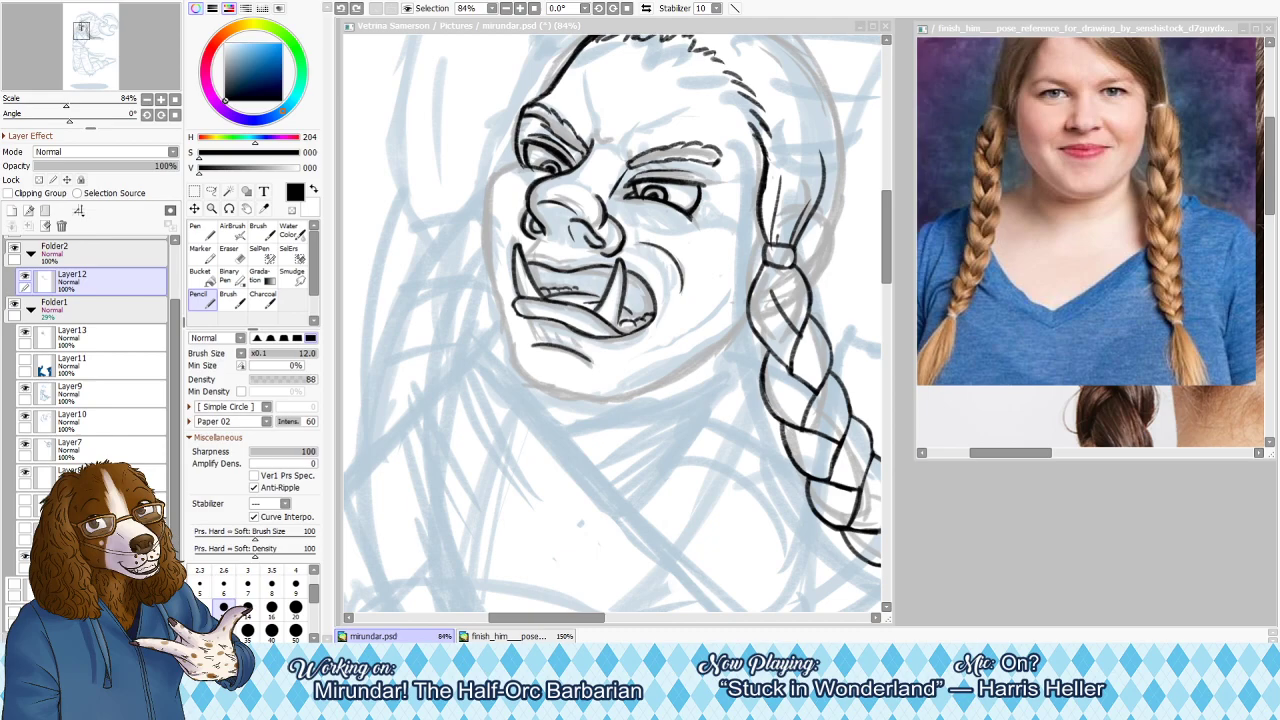
pyautogui.click(602, 270)
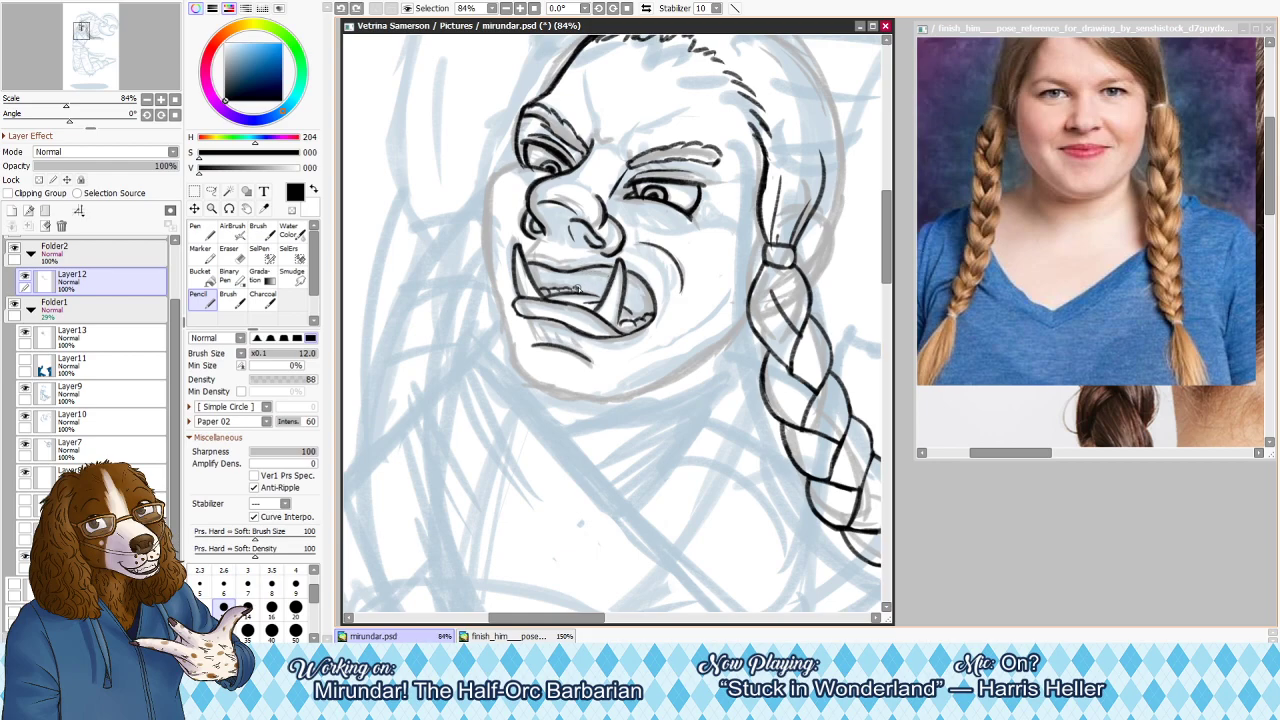
# Draw the upper lip's contour between the two tusks with the size 12 pencil
pyautogui.moveTo(524, 260)
pyautogui.mouseDown()
pyautogui.moveTo(559, 268)
pyautogui.moveTo(584, 263)
pyautogui.moveTo(578, 252)
pyautogui.moveTo(568, 264)
pyautogui.moveTo(616, 266)
pyautogui.mouseUp()
pyautogui.hotkey('ctrl', 'z')
pyautogui.hotkey('ctrl', 'z')
pyautogui.hotkey('ctrl', 'z')
pyautogui.hotkey('ctrl', 'z')
pyautogui.hotkey('ctrl', 'z')
pyautogui.hotkey('ctrl', 'z')
pyautogui.hotkey('ctrl', 'z')
# Draw the upper lip's curve down to the mouth corner, touch up its lines and check the face mirrored
pyautogui.moveTo(598, 261)
pyautogui.mouseDown()
pyautogui.moveTo(641, 275)
pyautogui.moveTo(658, 302)
pyautogui.mouseUp()
pyautogui.hotkey('ctrl', 'z')
pyautogui.press('e')
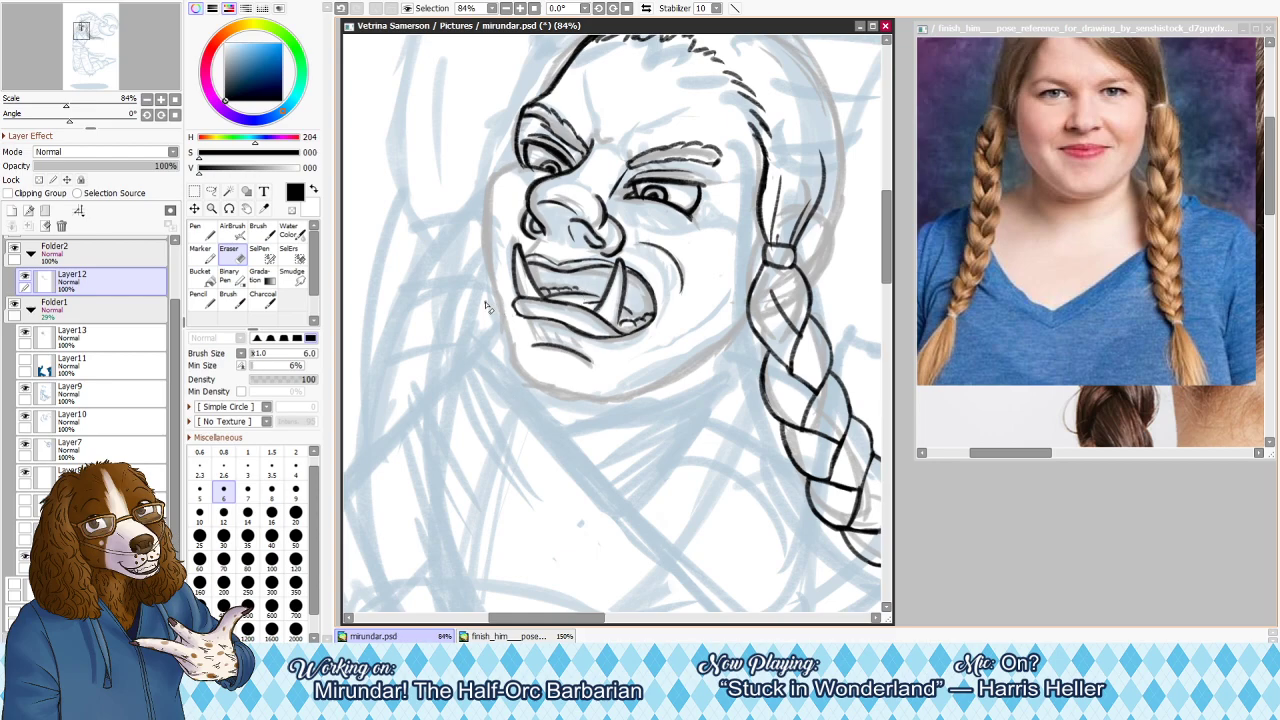
pyautogui.press('e')
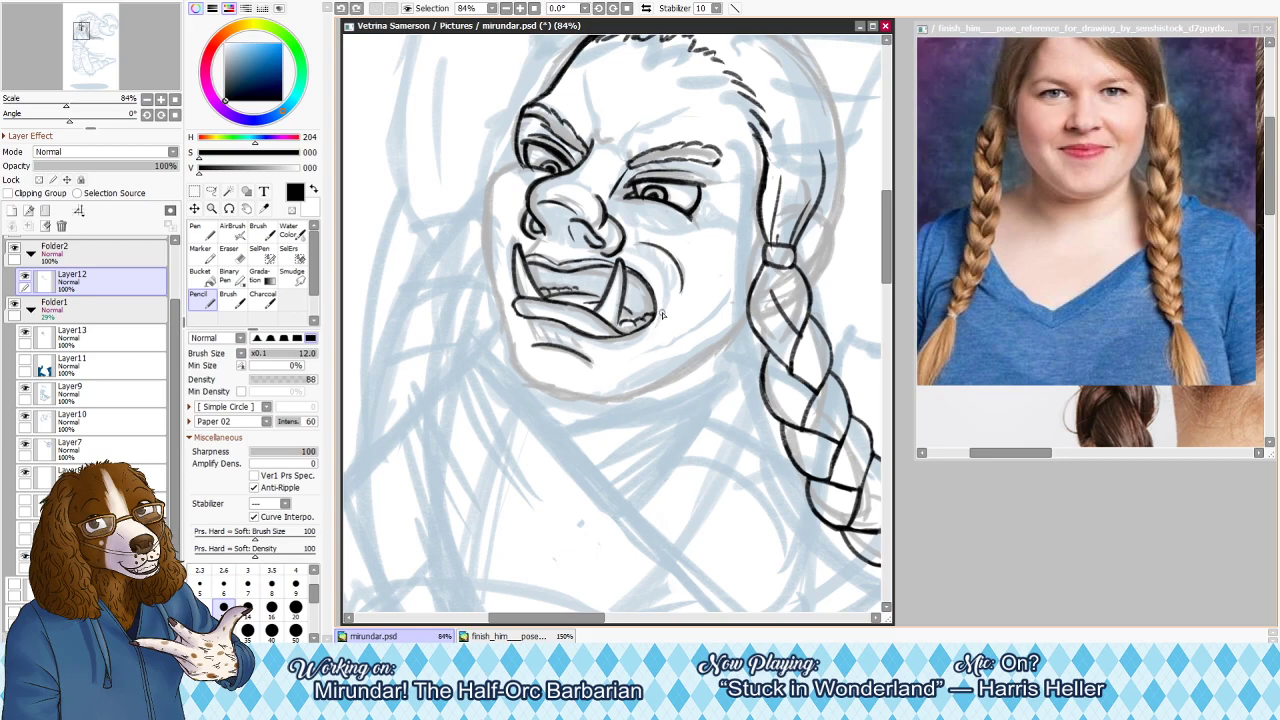
pyautogui.press('h')
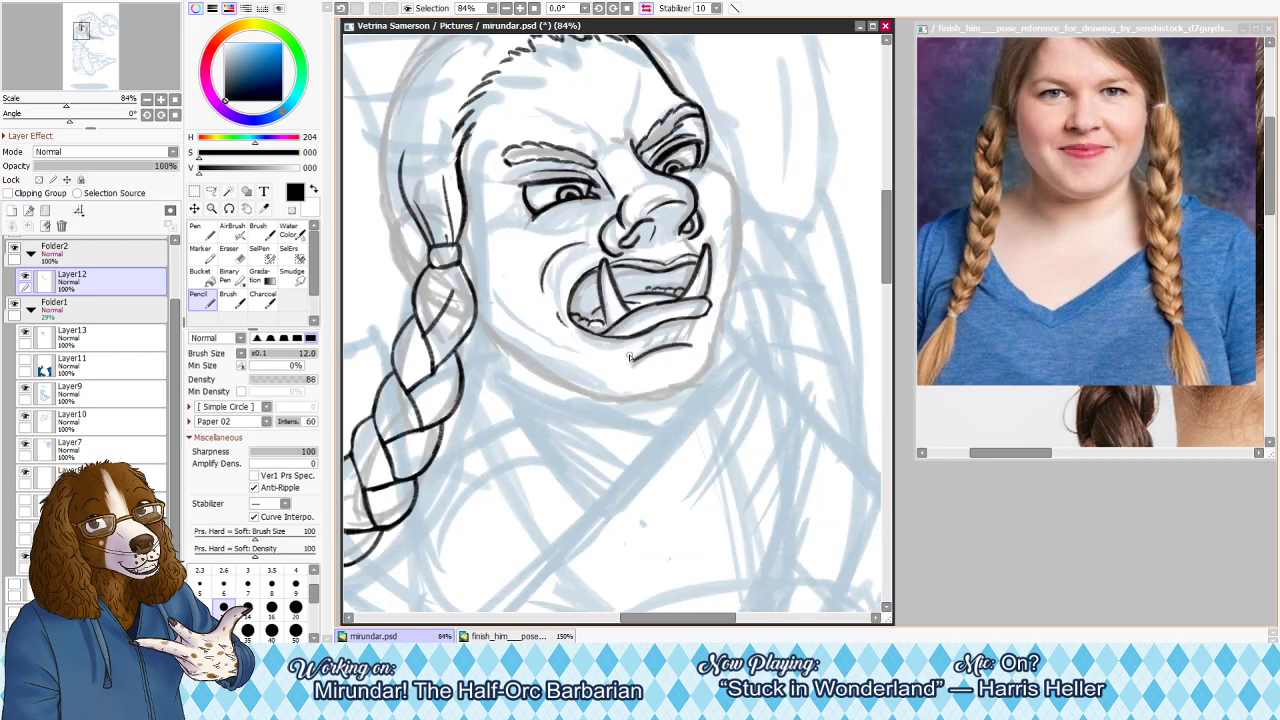
pyautogui.press('h')
# Set the pencil to size 14 and draw the far cheek's bulging contour from below the eye, checking it mirrored
pyautogui.press('e')
pyautogui.press(']')
pyautogui.press(']')
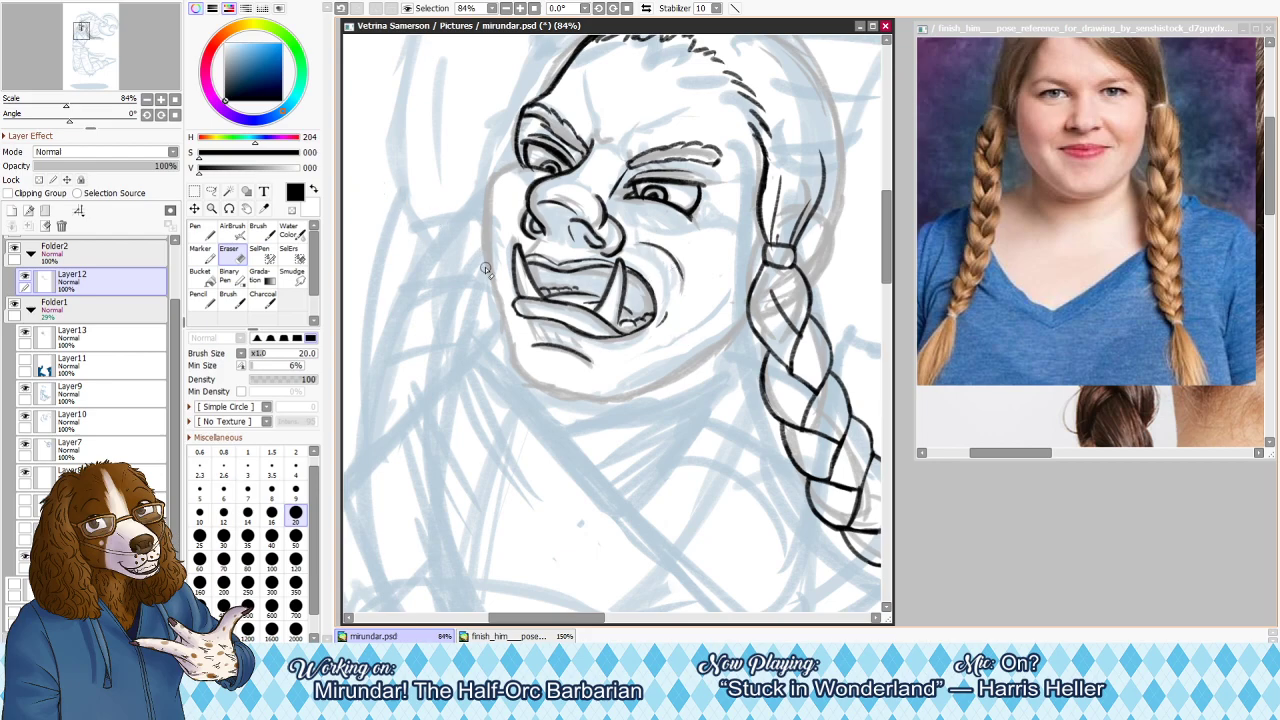
pyautogui.press('n')
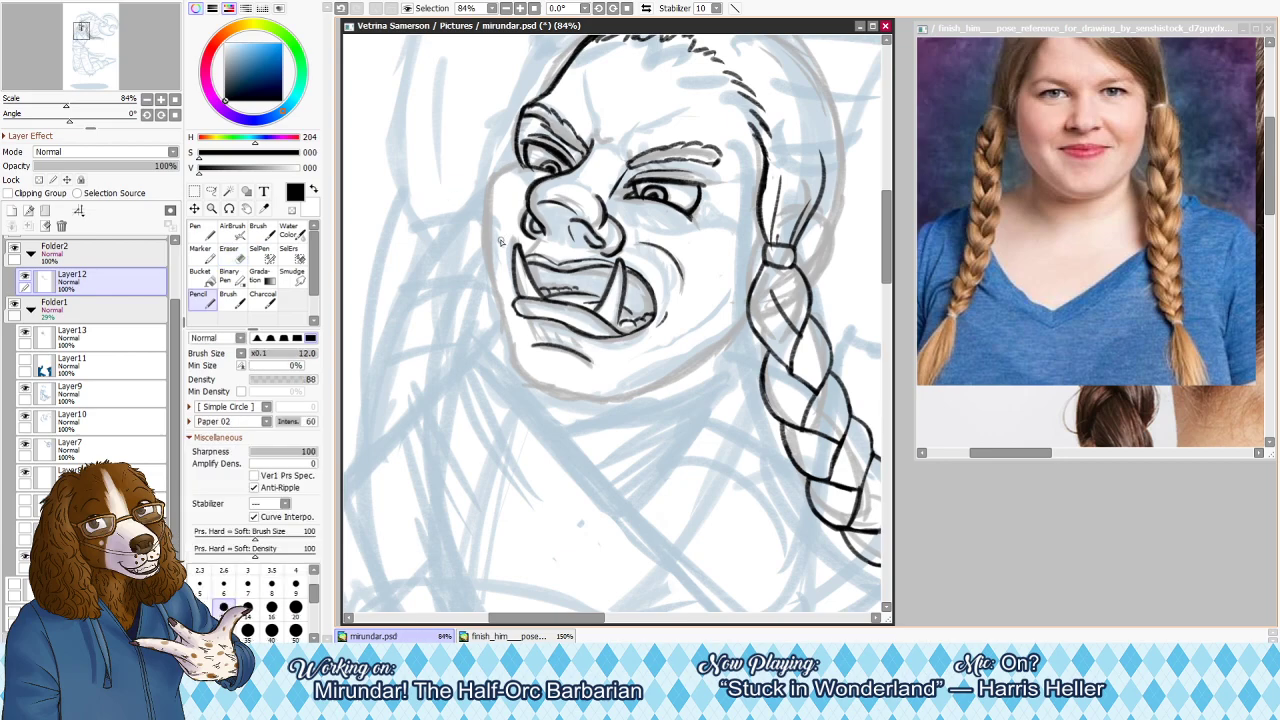
pyautogui.press('h')
pyautogui.press(']')
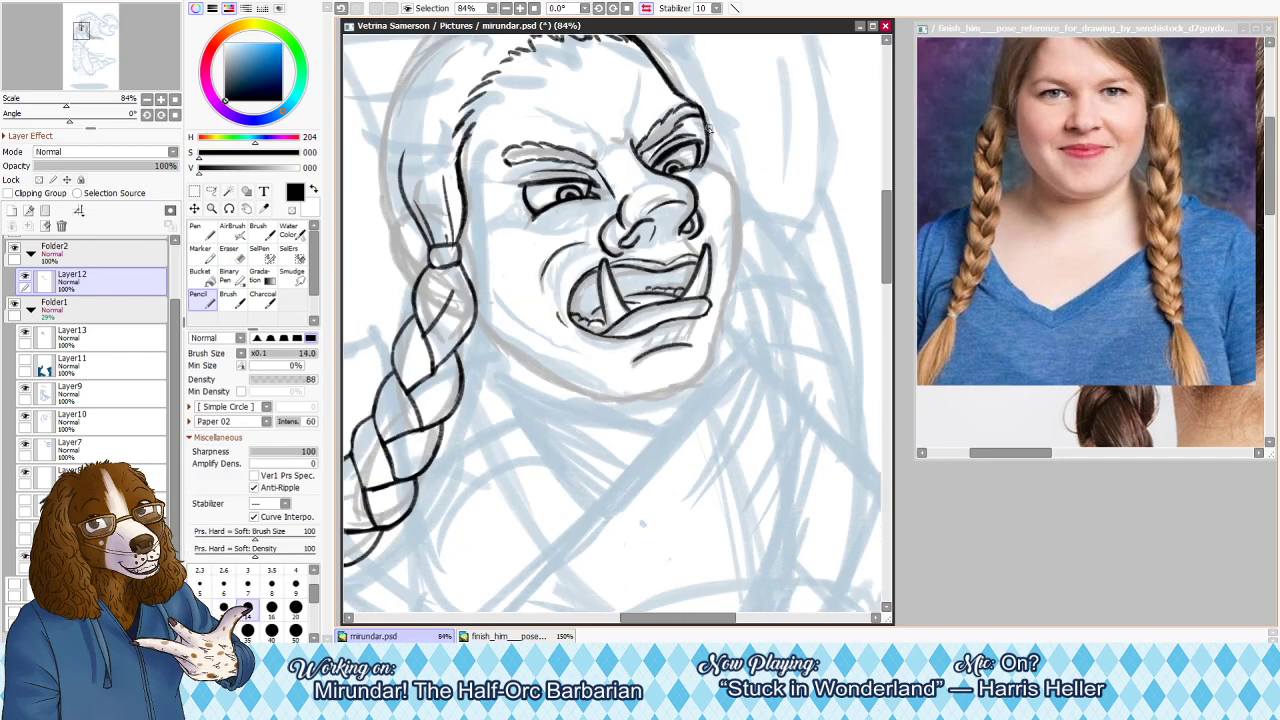
pyautogui.moveTo(706, 165)
pyautogui.mouseDown()
pyautogui.moveTo(738, 186)
pyautogui.moveTo(740, 208)
pyautogui.mouseUp()
pyautogui.hotkey('ctrl', 'z')
pyautogui.hotkey('ctrl', 'z')
pyautogui.hotkey('ctrl', 'z')
pyautogui.moveTo(700, 160); pyautogui.dragTo(729, 211)
pyautogui.hotkey('ctrl', 'z')
pyautogui.moveTo(703, 163)
pyautogui.mouseDown()
pyautogui.moveTo(736, 208)
pyautogui.moveTo(734, 284)
pyautogui.mouseUp()
pyautogui.press('h')
pyautogui.hotkey('ctrl', 'z')
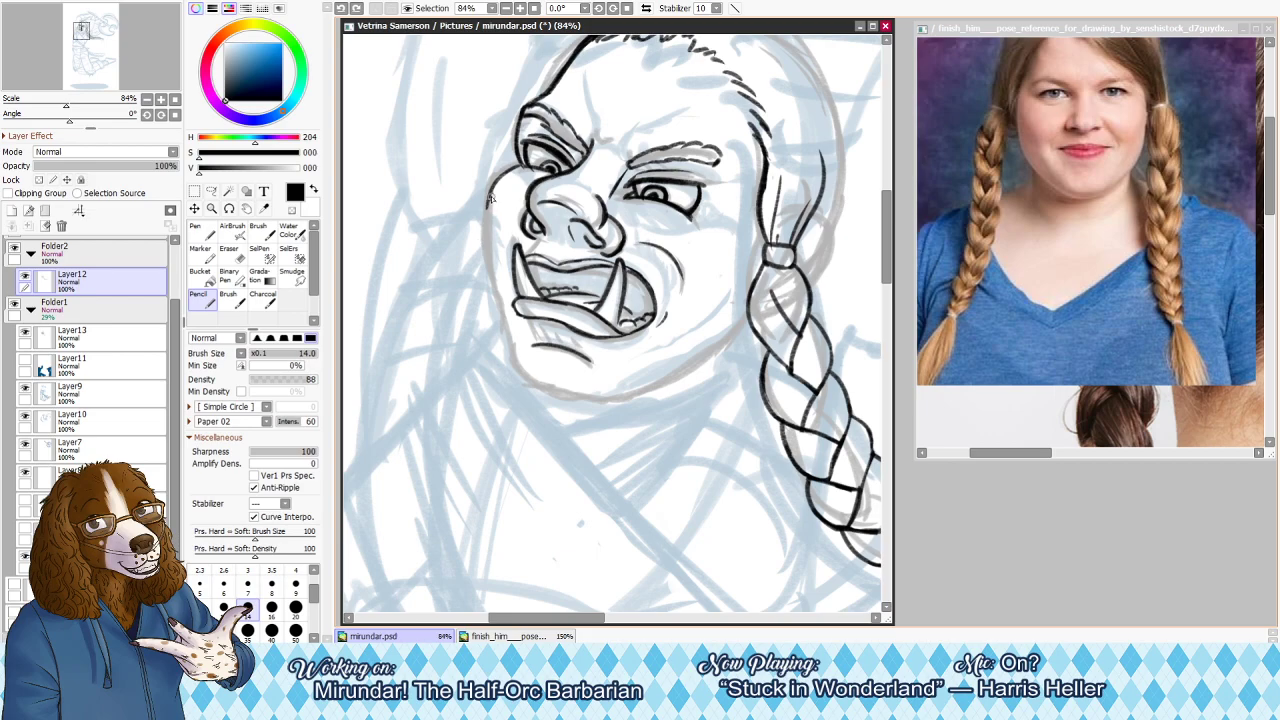
# Extend the far side of the face with a line running down past the tusk to the lower lip
pyautogui.moveTo(489, 200); pyautogui.dragTo(501, 309)
pyautogui.hotkey('ctrl', 'z')
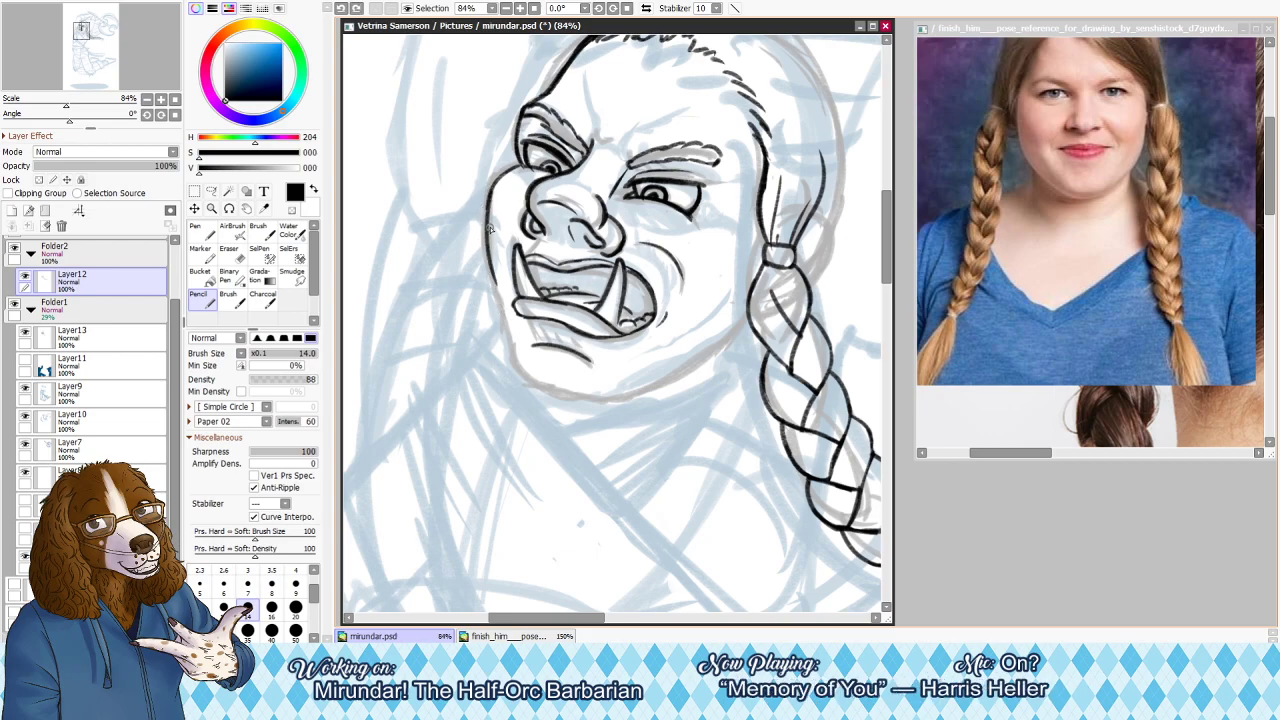
pyautogui.moveTo(487, 232); pyautogui.dragTo(516, 337)
pyautogui.hotkey('ctrl', 'z')
pyautogui.moveTo(489, 258); pyautogui.dragTo(517, 335)
pyautogui.moveTo(494, 284); pyautogui.dragTo(517, 339)
pyautogui.hotkey('ctrl', 'z')
pyautogui.hotkey('ctrl', 'z')
pyautogui.moveTo(490, 267); pyautogui.dragTo(519, 352)
pyautogui.hotkey('ctrl', 'z')
# Draw the chin's outer corner and underside, joining them to the far side of the face
pyautogui.moveTo(489, 268)
pyautogui.mouseDown()
pyautogui.moveTo(527, 381)
pyautogui.moveTo(587, 400)
pyautogui.mouseUp()
pyautogui.hotkey('ctrl', 'z')
pyautogui.hotkey('ctrl', 'z')
pyautogui.hotkey('ctrl', 'z')
pyautogui.moveTo(520, 376)
pyautogui.mouseDown()
pyautogui.moveTo(594, 404)
pyautogui.moveTo(544, 390)
pyautogui.moveTo(574, 393)
pyautogui.mouseUp()
pyautogui.hotkey('ctrl', 'z')
pyautogui.press('e')
pyautogui.hotkey('ctrl', 'z')
pyautogui.press('h')
pyautogui.press('n')
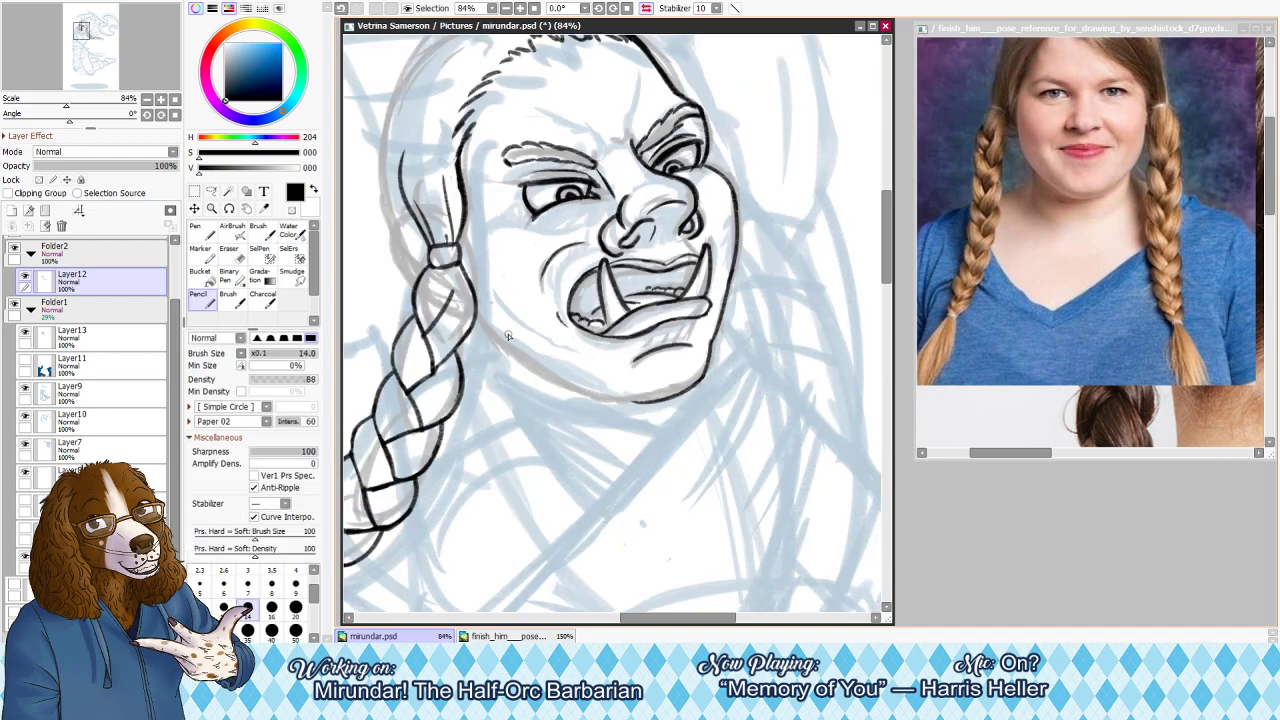
# Draw the near jawline from the braid down to the chin and check the face in both orientations
pyautogui.moveTo(474, 322)
pyautogui.mouseDown()
pyautogui.moveTo(556, 386)
pyautogui.moveTo(645, 404)
pyautogui.mouseUp()
pyautogui.hotkey('ctrl', 'z')
pyautogui.moveTo(544, 378); pyautogui.dragTo(632, 405)
pyautogui.hotkey('ctrl', 'z')
pyautogui.moveTo(550, 380); pyautogui.dragTo(660, 398)
pyautogui.press('h')
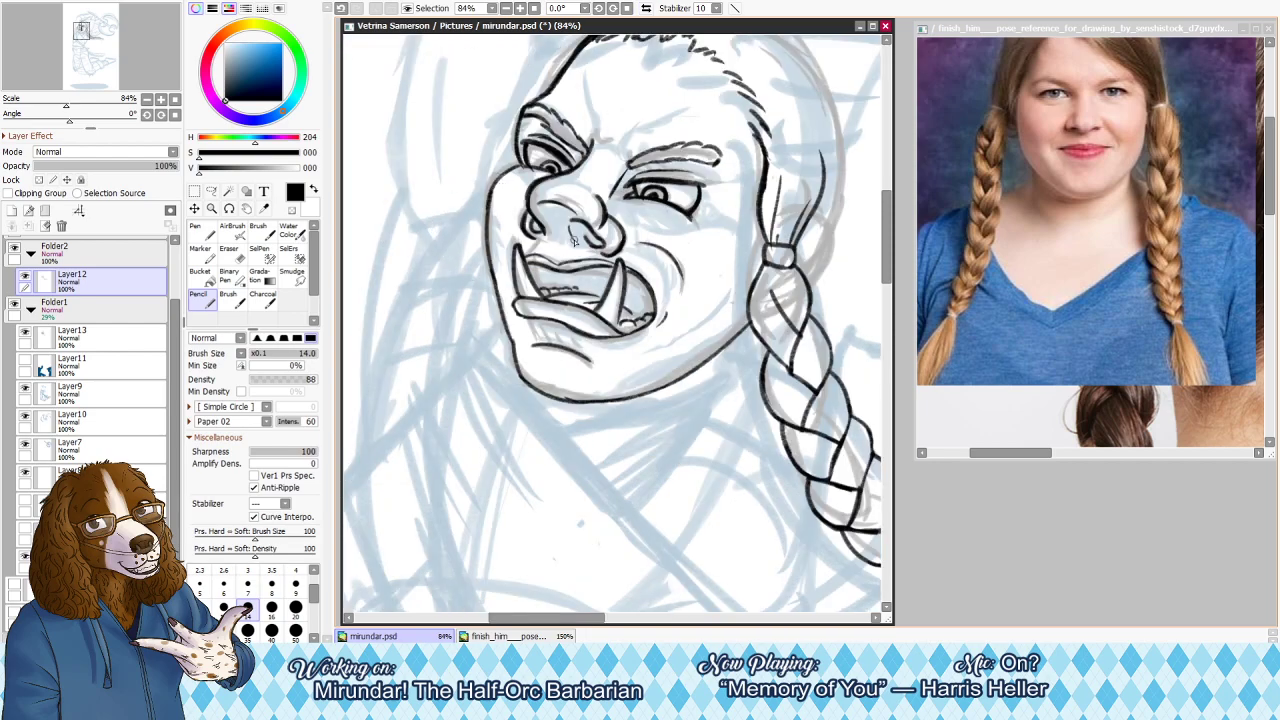
pyautogui.press('h')
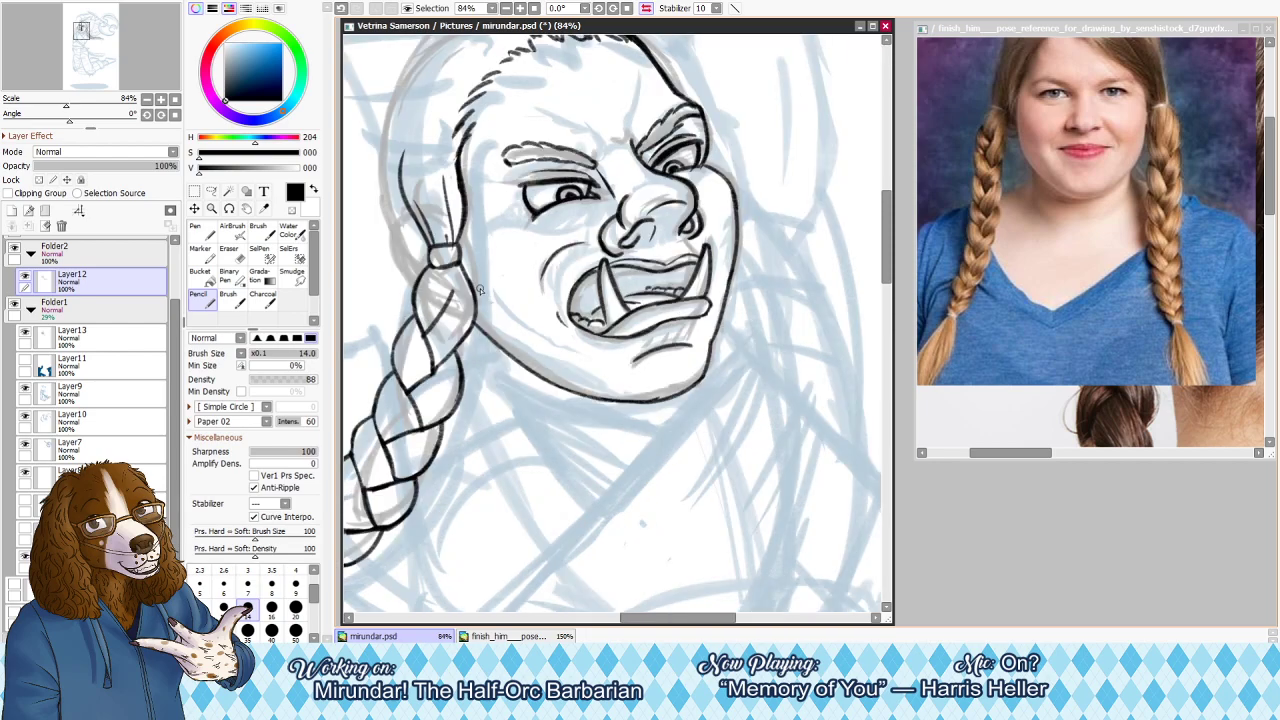
pyautogui.press('h')
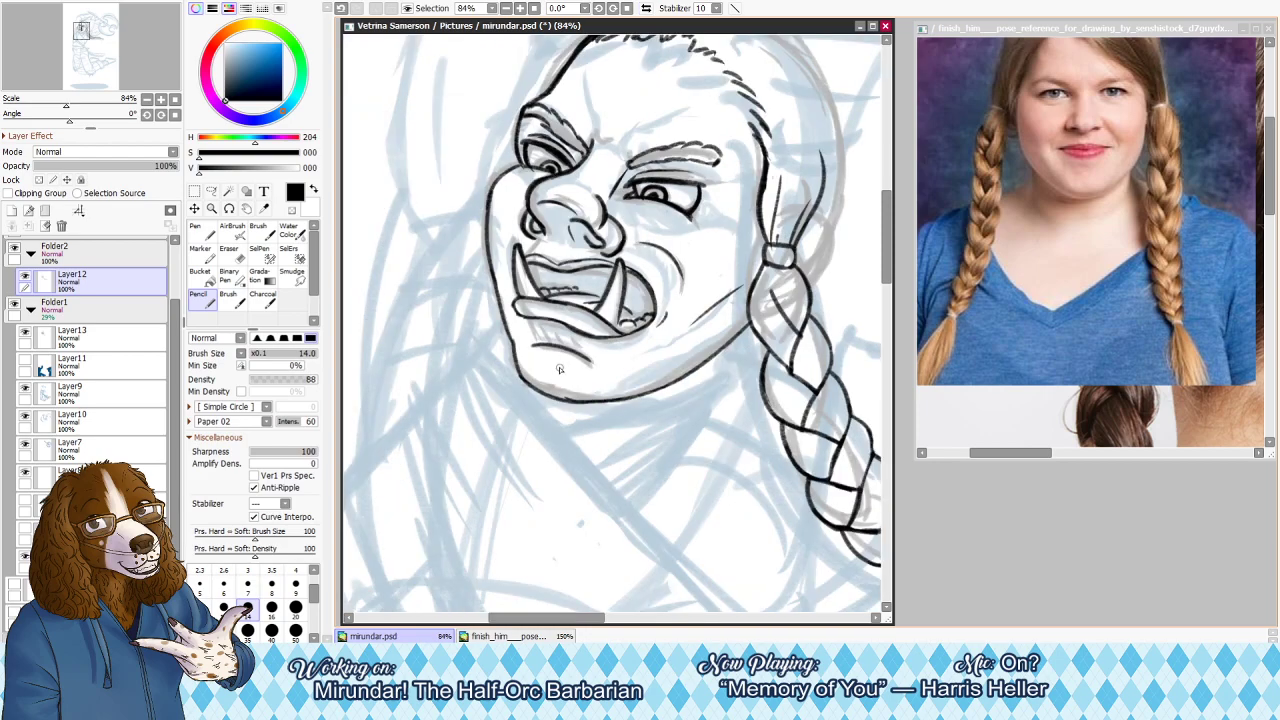
# Try a diagonal cheekbone crease beside the braid and a forehead line, and erase the crease with a size 25 eraser
pyautogui.moveTo(756, 240); pyautogui.dragTo(709, 290)
pyautogui.hotkey('ctrl', 'z')
pyautogui.press('h')
pyautogui.press('h')
pyautogui.press('[')
pyautogui.press('[')
pyautogui.moveTo(573, 84); pyautogui.dragTo(610, 148)
pyautogui.hotkey('ctrl', 'z')
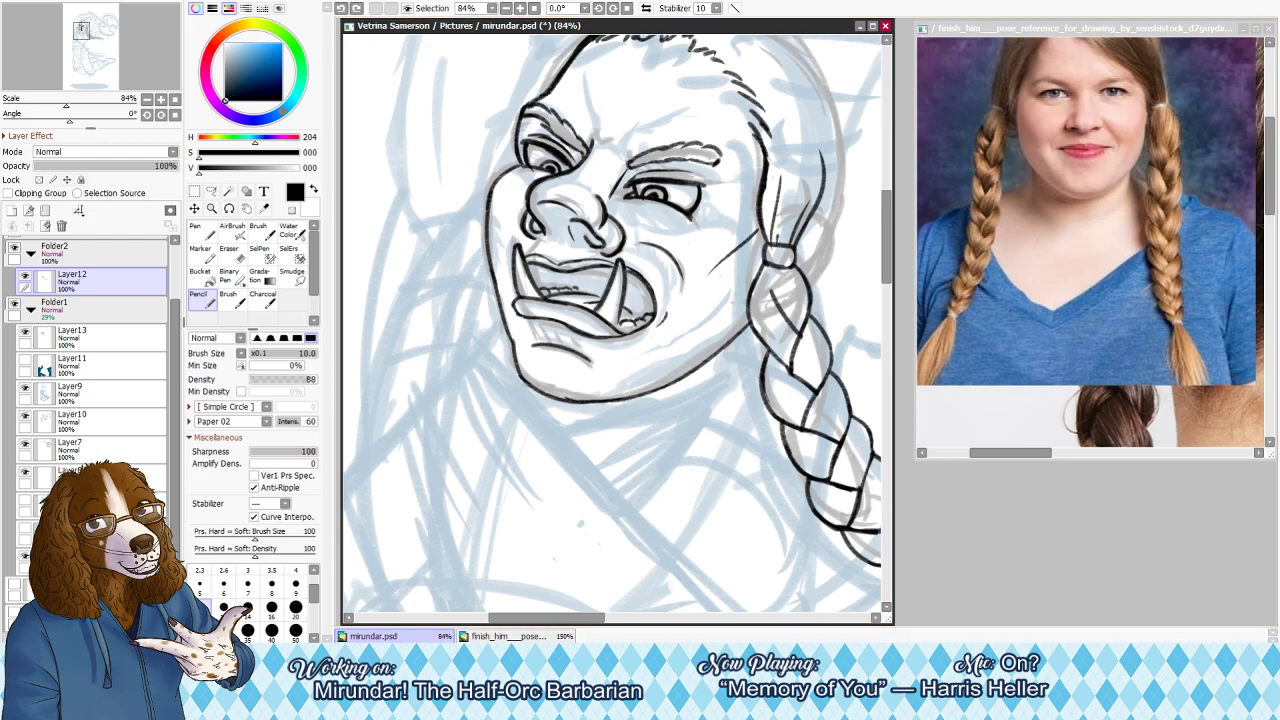
pyautogui.hotkey('alt', 'Tab')
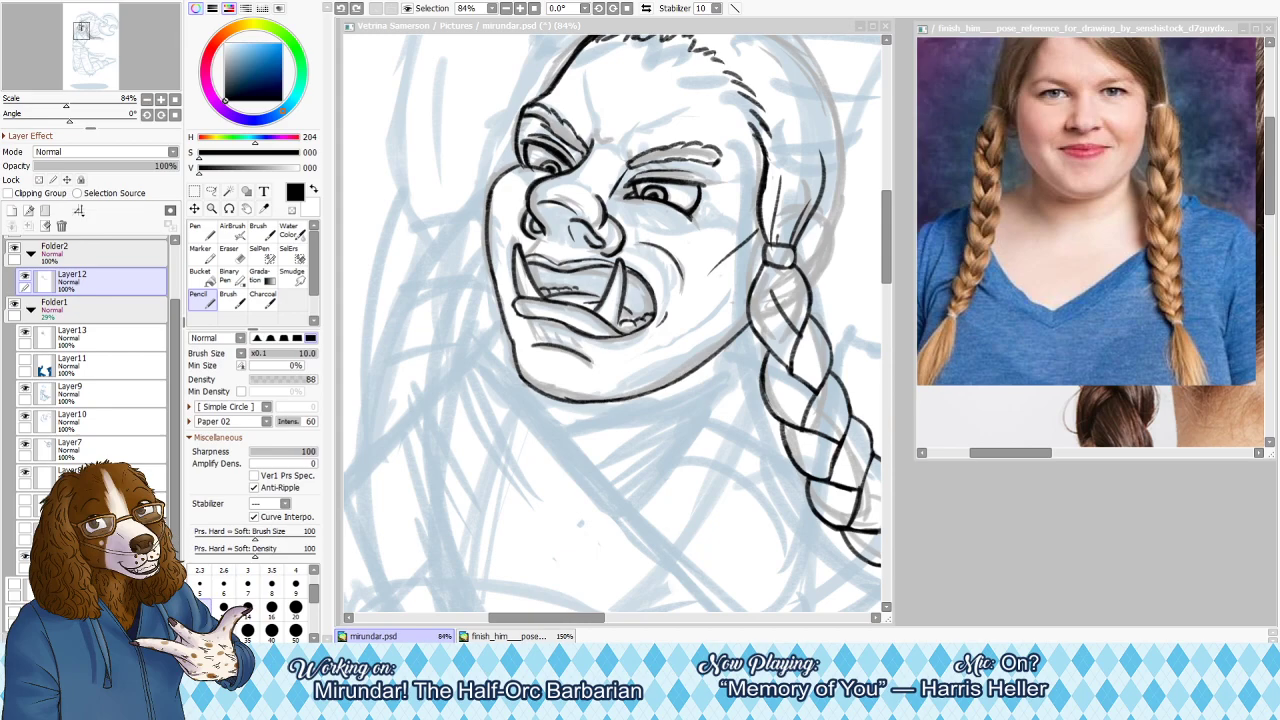
pyautogui.hotkey('alt', 'Tab')
pyautogui.press('e')
pyautogui.press(']')
pyautogui.moveTo(707, 275); pyautogui.dragTo(748, 236)
pyautogui.press('h')
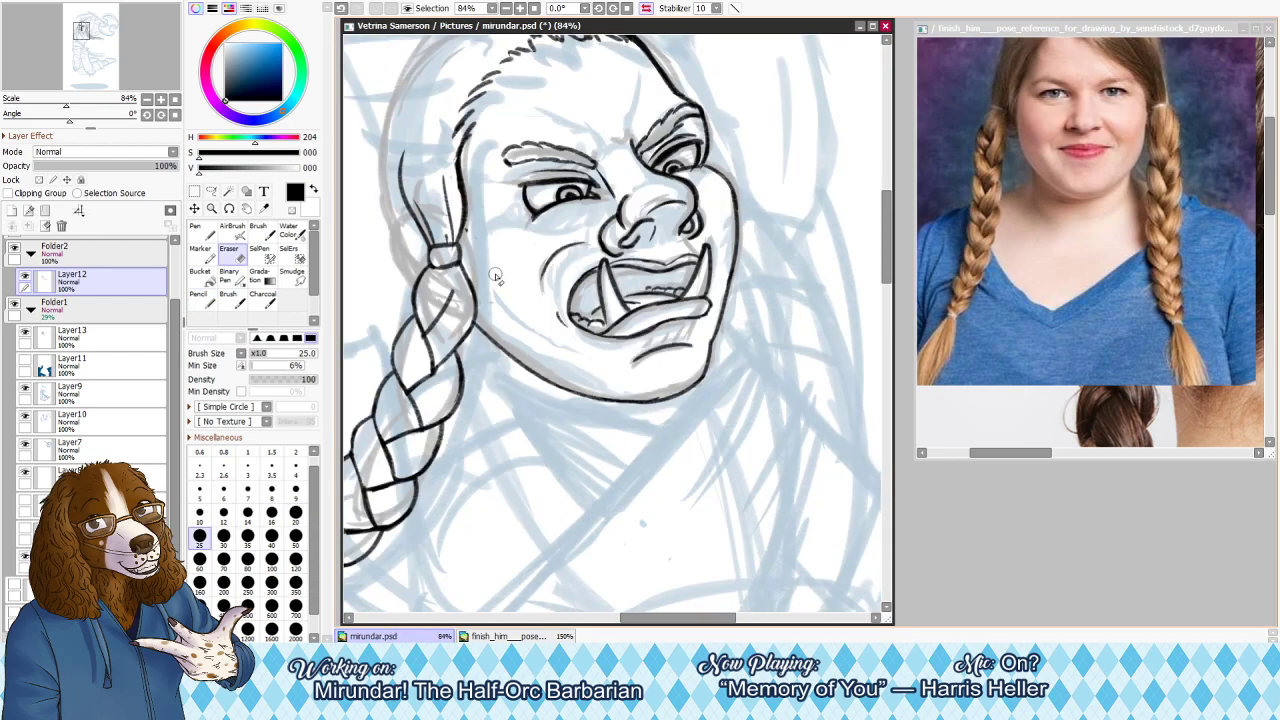
# Try a curved cheekbone line beside the braid with the size 10 pencil and compare it mirrored
pyautogui.press('n')
pyautogui.moveTo(476, 242); pyautogui.dragTo(524, 281)
pyautogui.hotkey('ctrl', 'z')
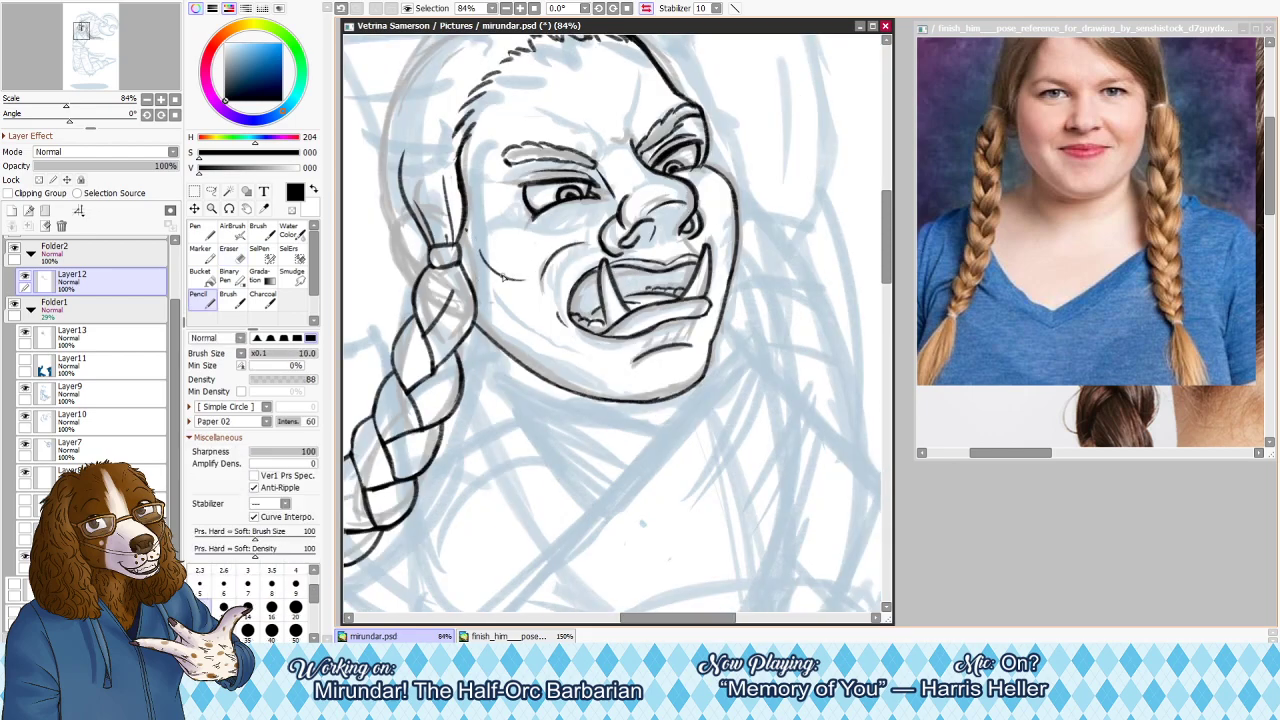
pyautogui.press('e')
pyautogui.press(']')
pyautogui.press(']')
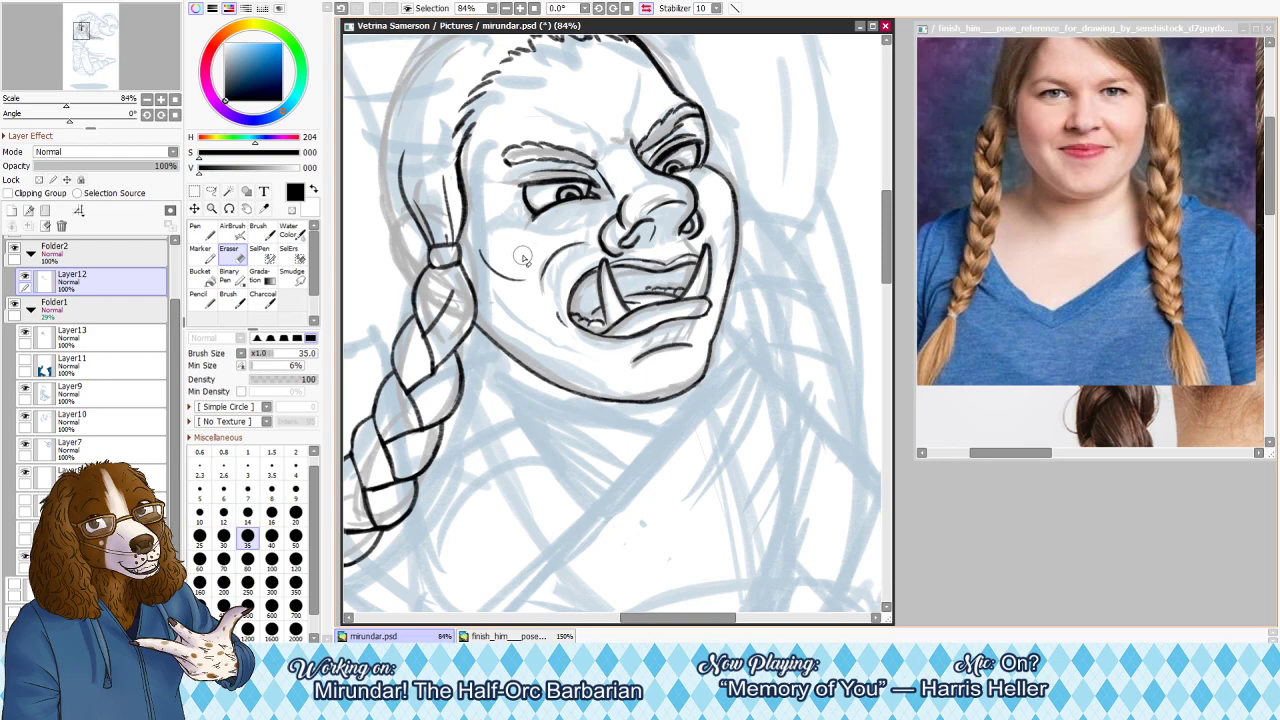
pyautogui.press('h')
pyautogui.press('n')
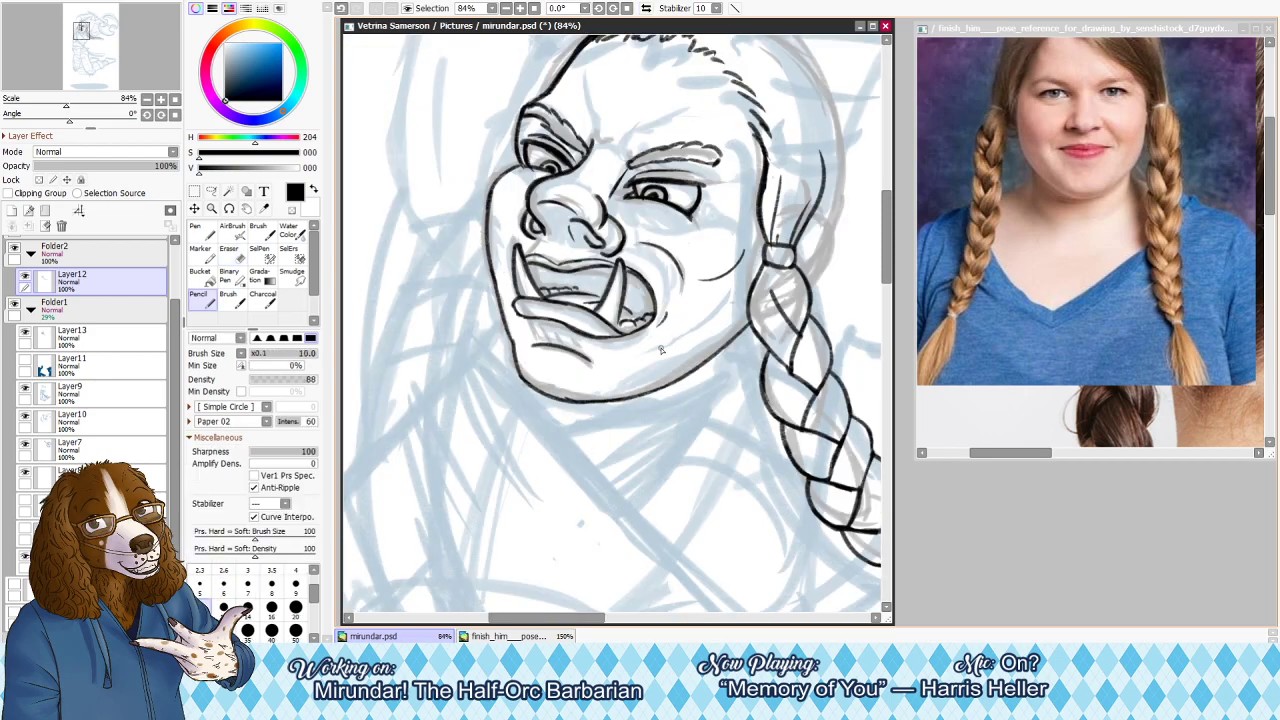
# Try a short contour stroke on the jaw below the mouth corner and check the face mirrored
pyautogui.moveTo(648, 354); pyautogui.dragTo(640, 388)
pyautogui.hotkey('ctrl', 'z')
pyautogui.press('h')
pyautogui.press('h')
# Try thinning and redrawing the far cheek's contour alongside the tusk
pyautogui.press('e')
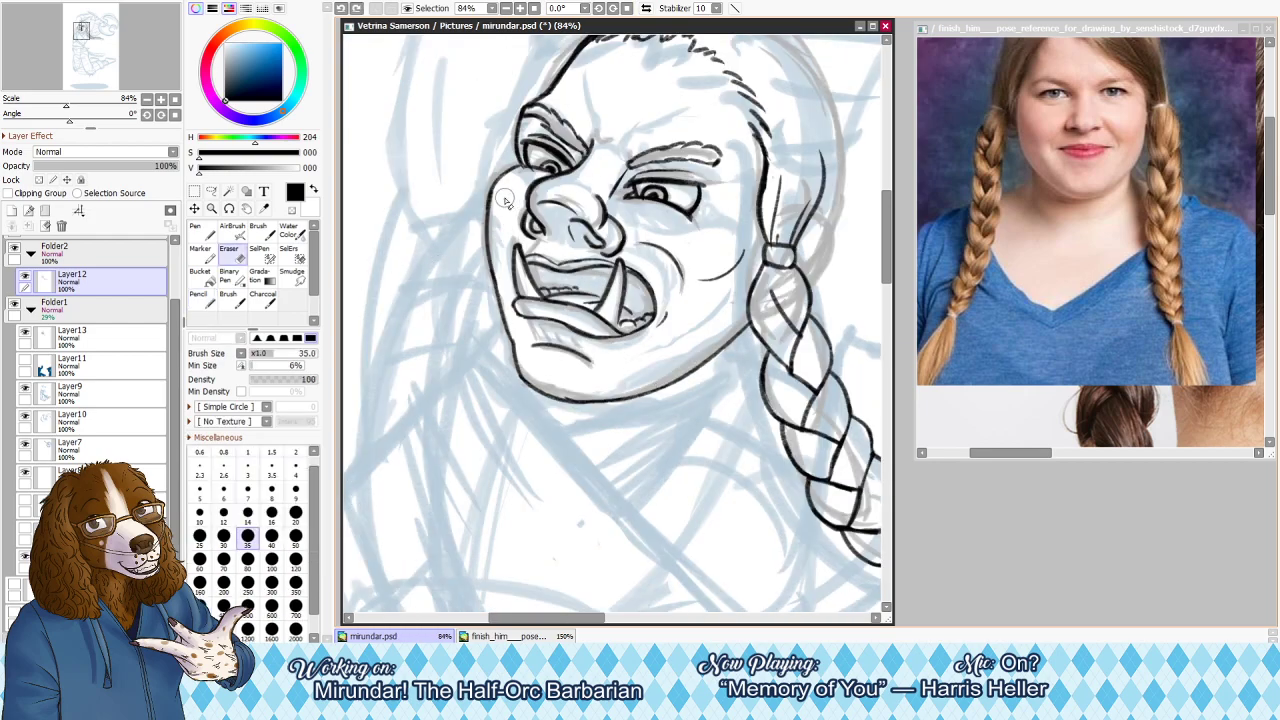
pyautogui.press('n')
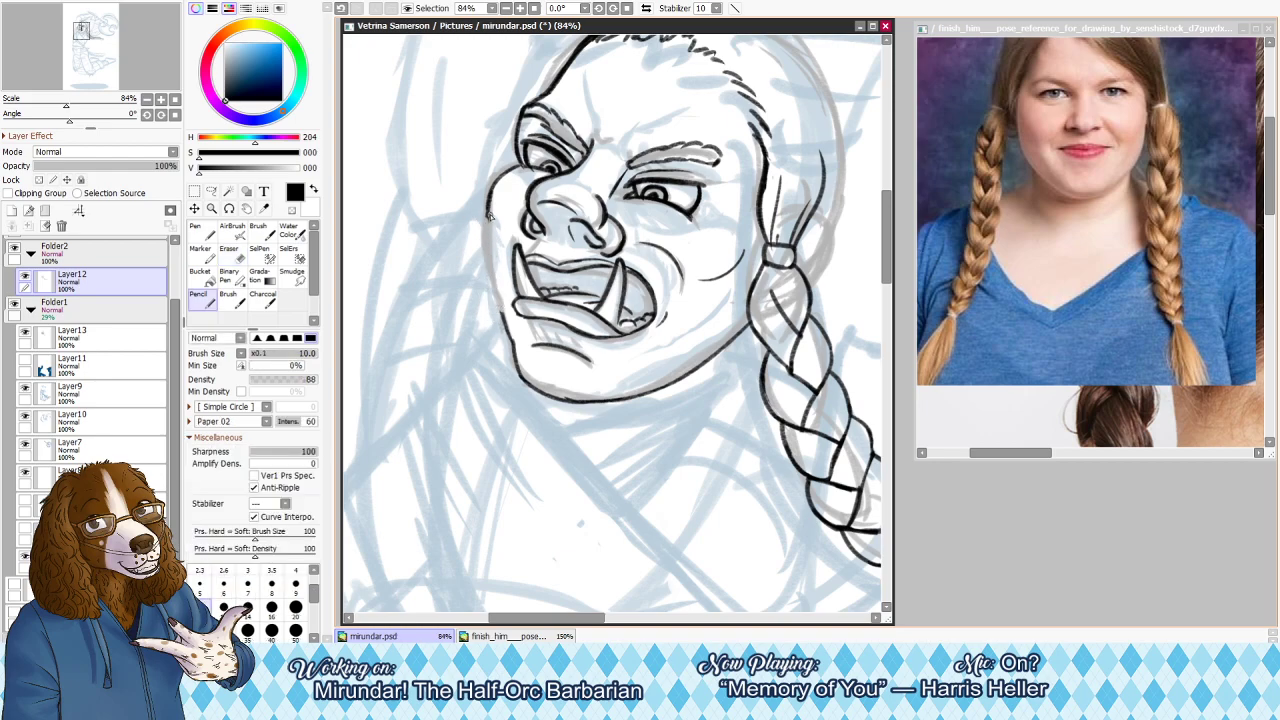
pyautogui.moveTo(487, 210); pyautogui.dragTo(501, 311)
pyautogui.hotkey('ctrl', 'z')
pyautogui.moveTo(492, 243); pyautogui.dragTo(508, 319)
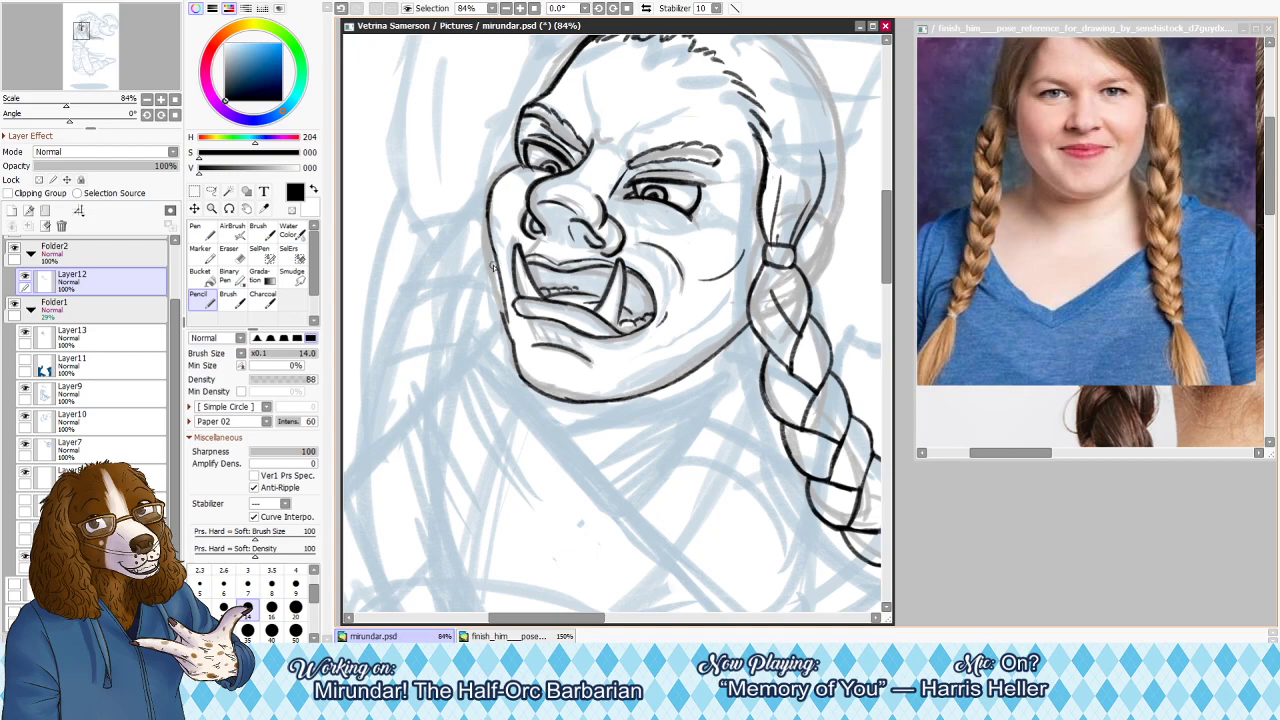
pyautogui.hotkey('ctrl', 'z')
pyautogui.hotkey('ctrl', 'z')
pyautogui.hotkey('ctrl', 'z')
pyautogui.hotkey('ctrl', 'z')
# Erase the curved cheekbone line with a size 60 eraser and check the face mirrored
pyautogui.press('e')
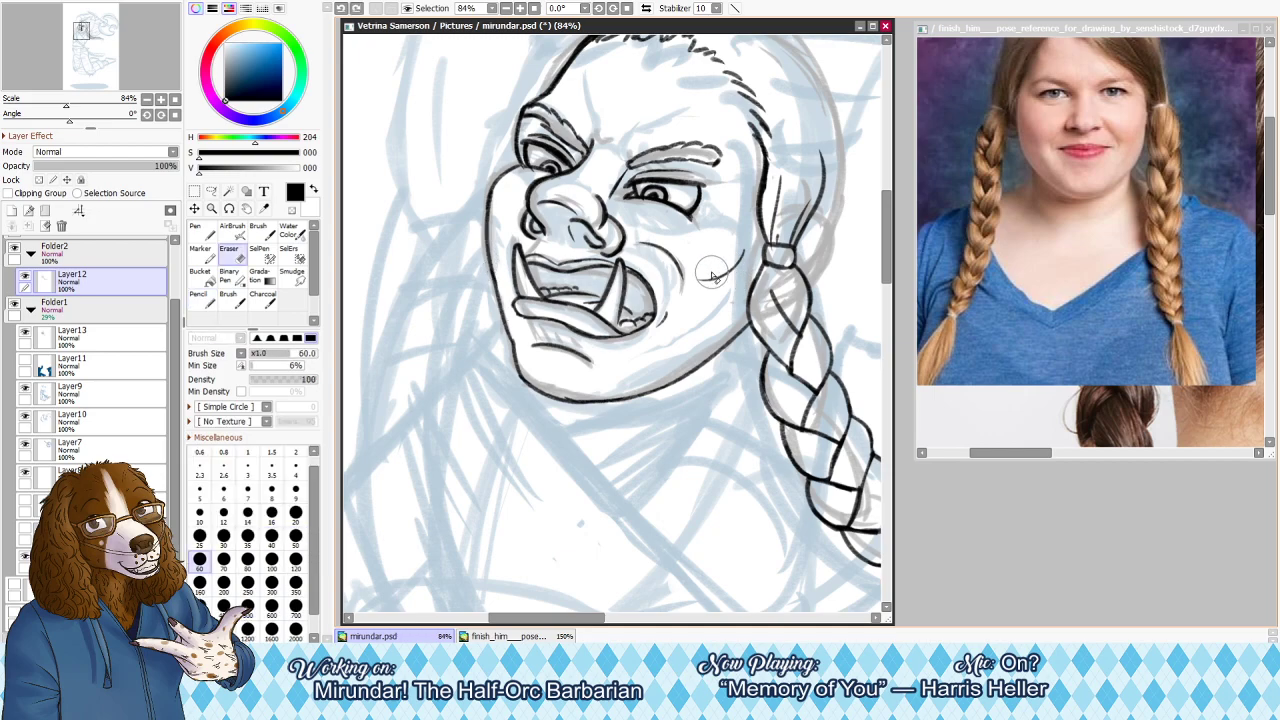
pyautogui.press('h')
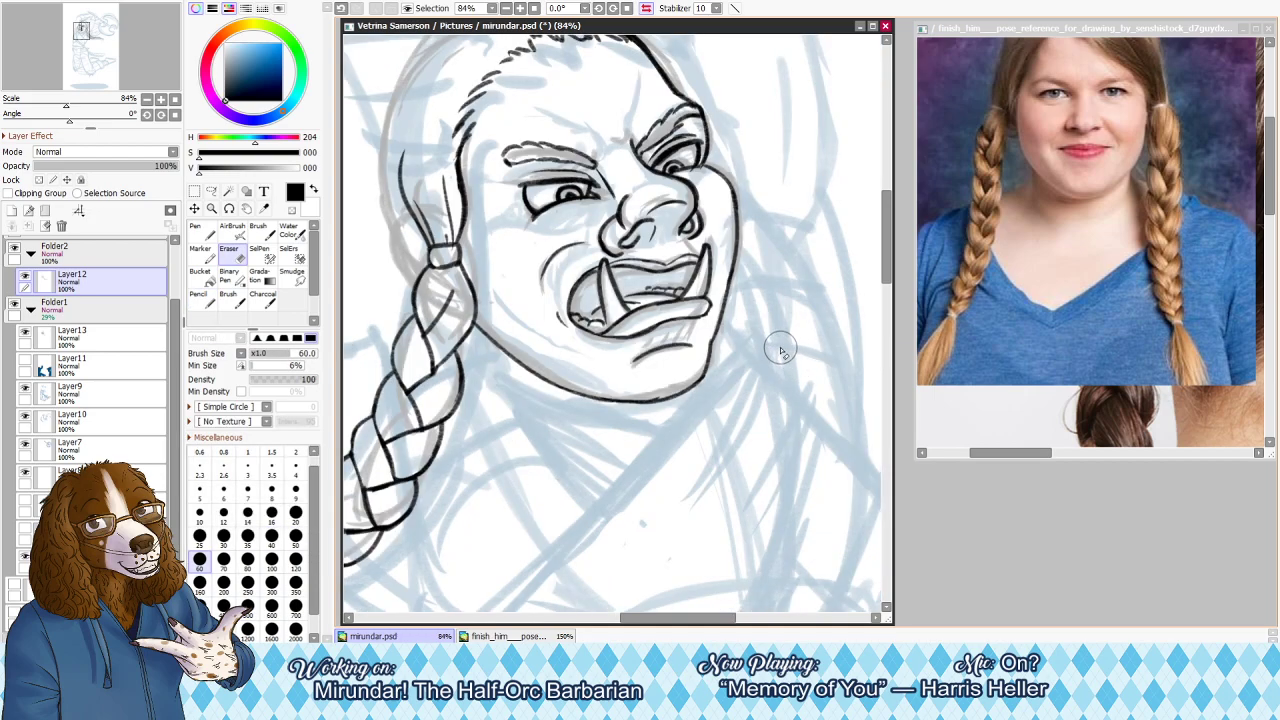
pyautogui.press('h')
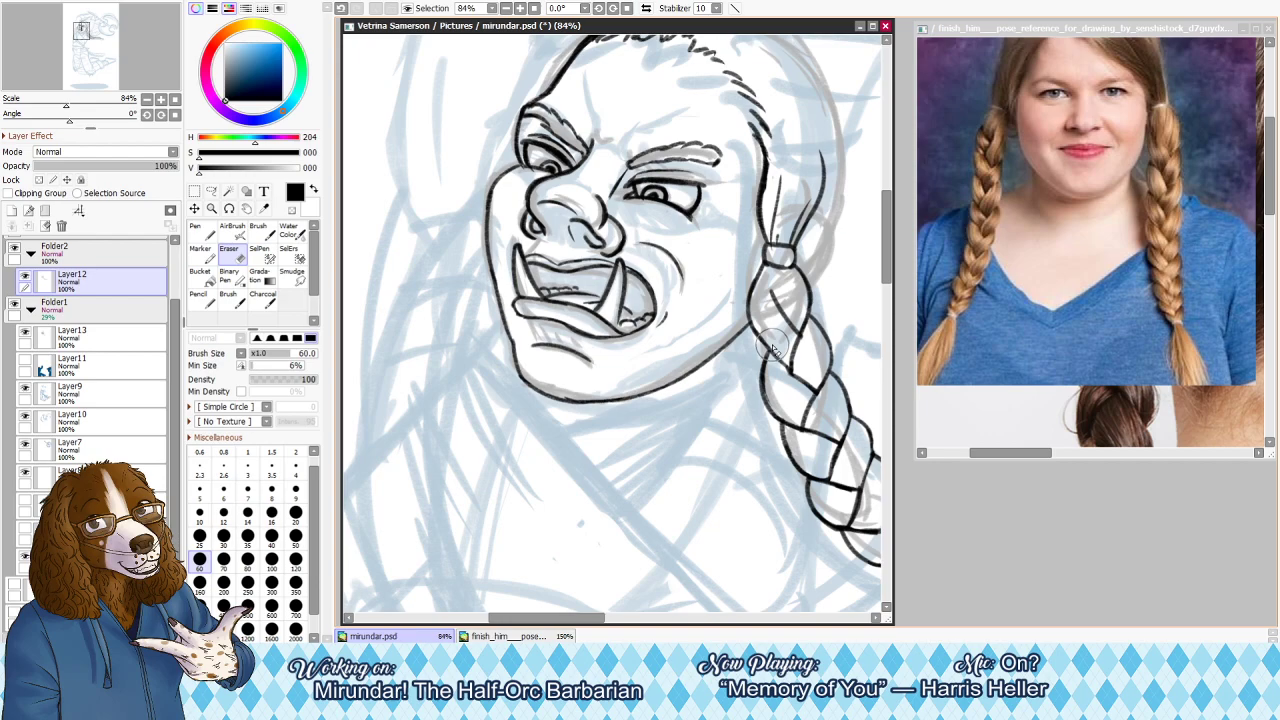
# Hide Layer4 and Layer3 in the reference document to reveal the upturned face photo, and return to the drawing
pyautogui.click(1013, 380)
pyautogui.click(14, 243)
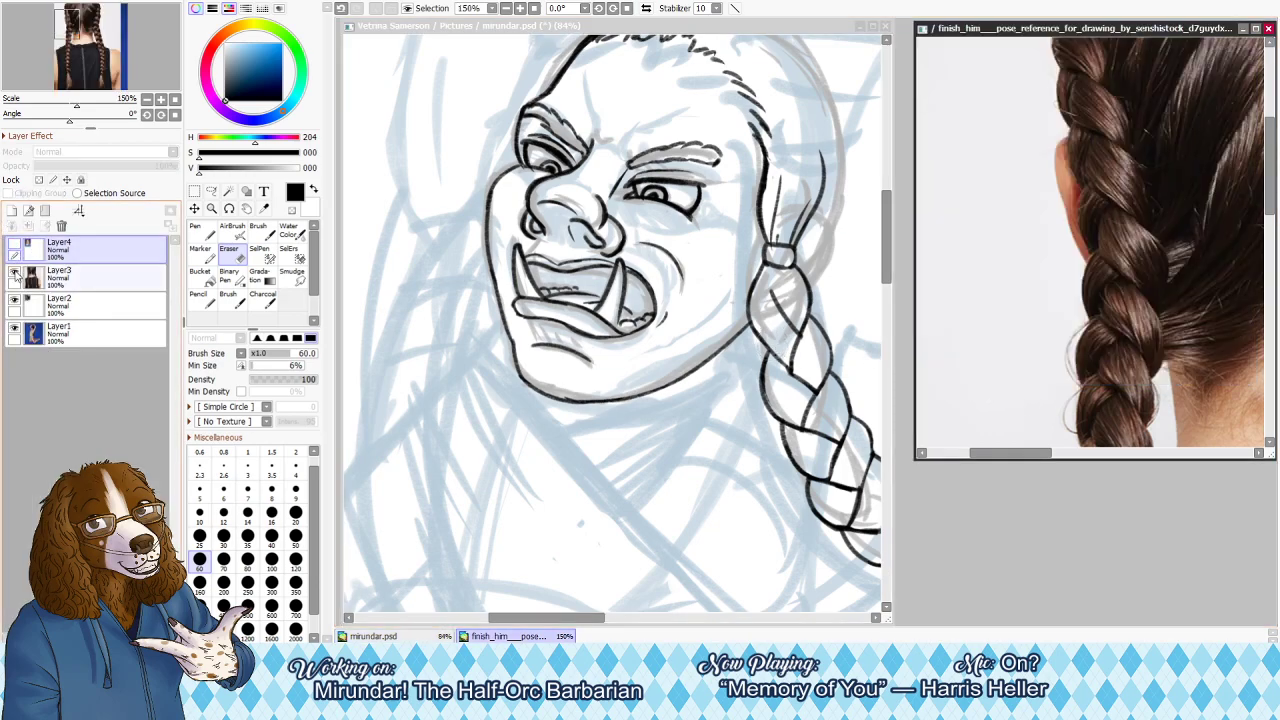
pyautogui.click(15, 272)
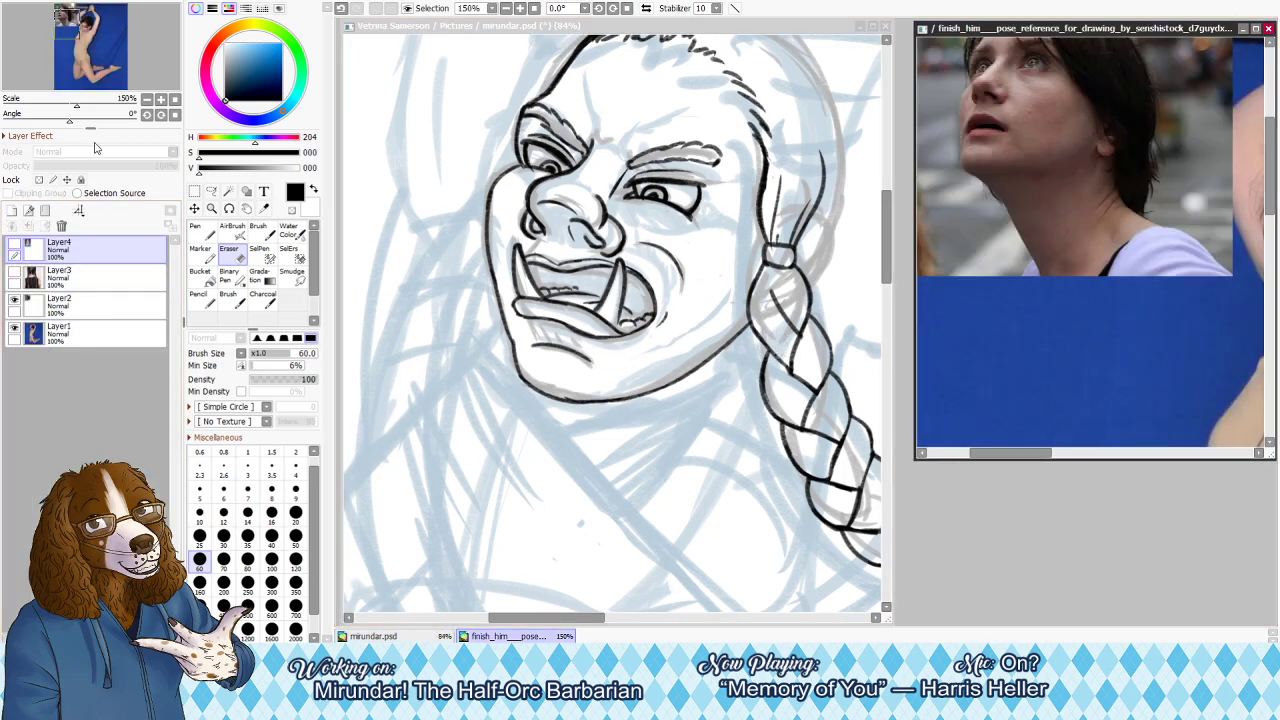
pyautogui.click(500, 176)
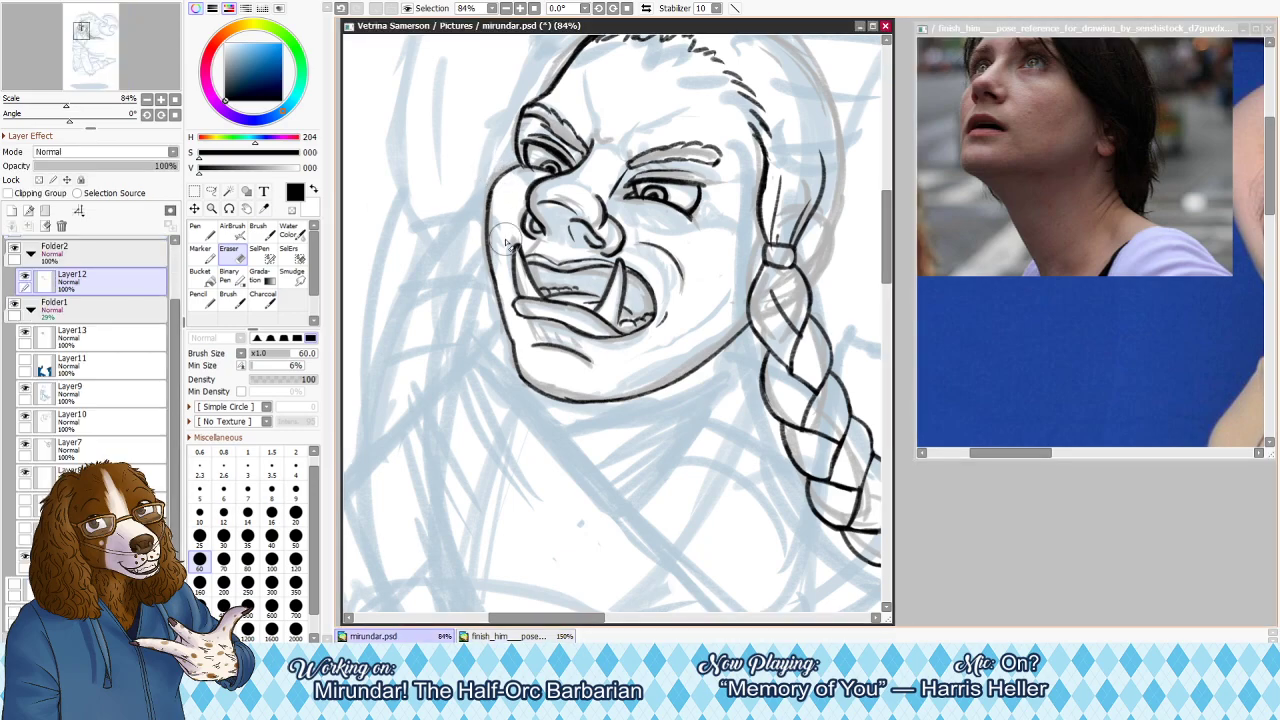
# Try several cheekbone contours between the near eye and the braid with the size 12 pencil, erasing each attempt
pyautogui.press('n')
pyautogui.press('[')
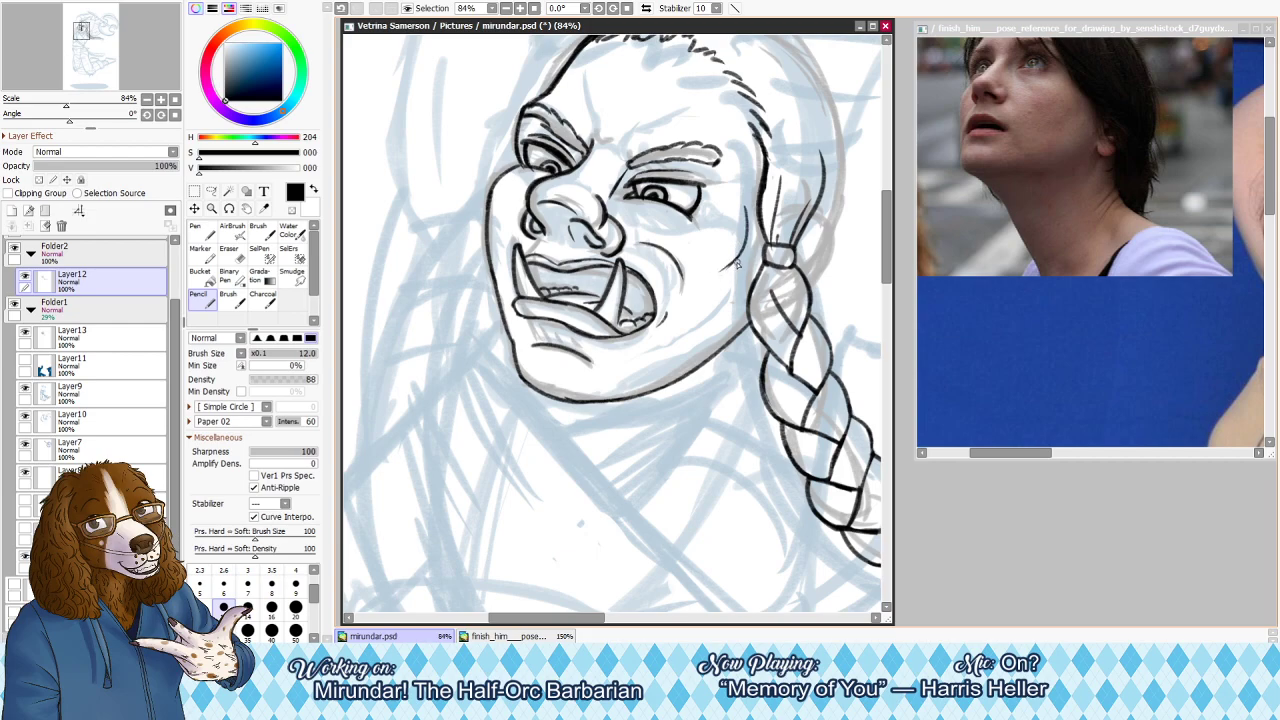
pyautogui.press('h')
pyautogui.press('e')
pyautogui.press('h')
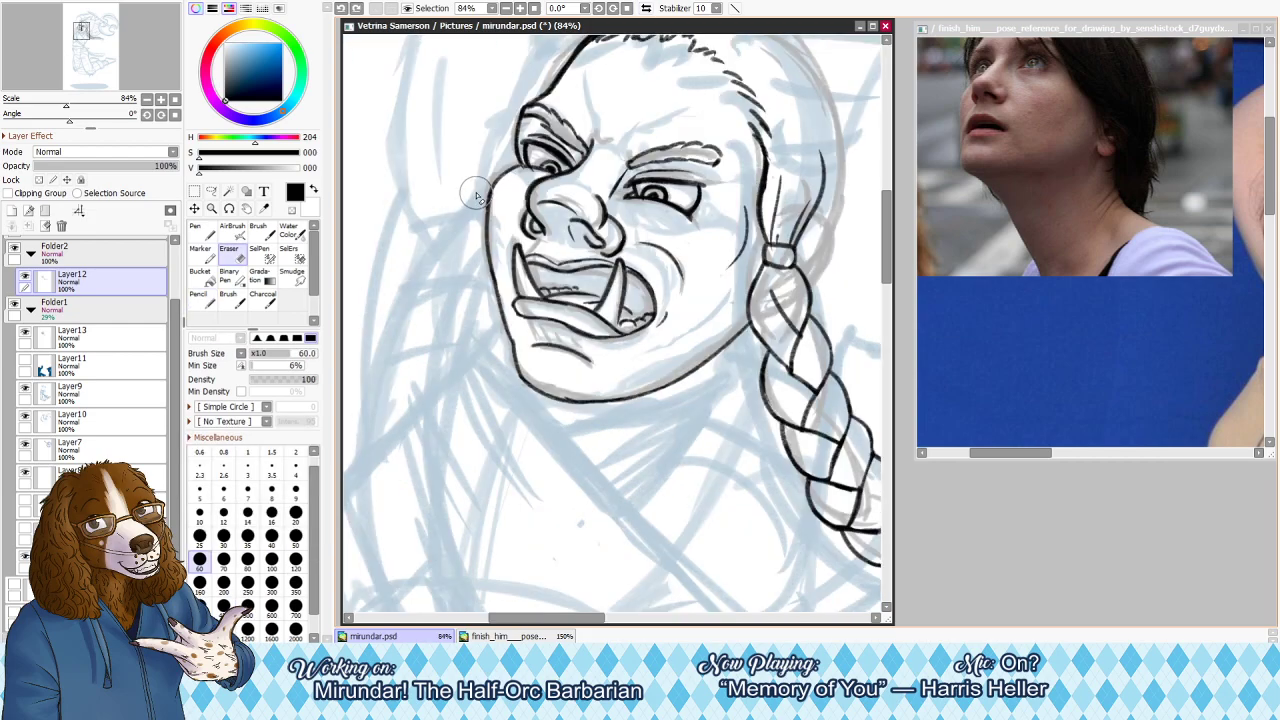
pyautogui.moveTo(732, 214); pyautogui.dragTo(749, 262)
pyautogui.press('n')
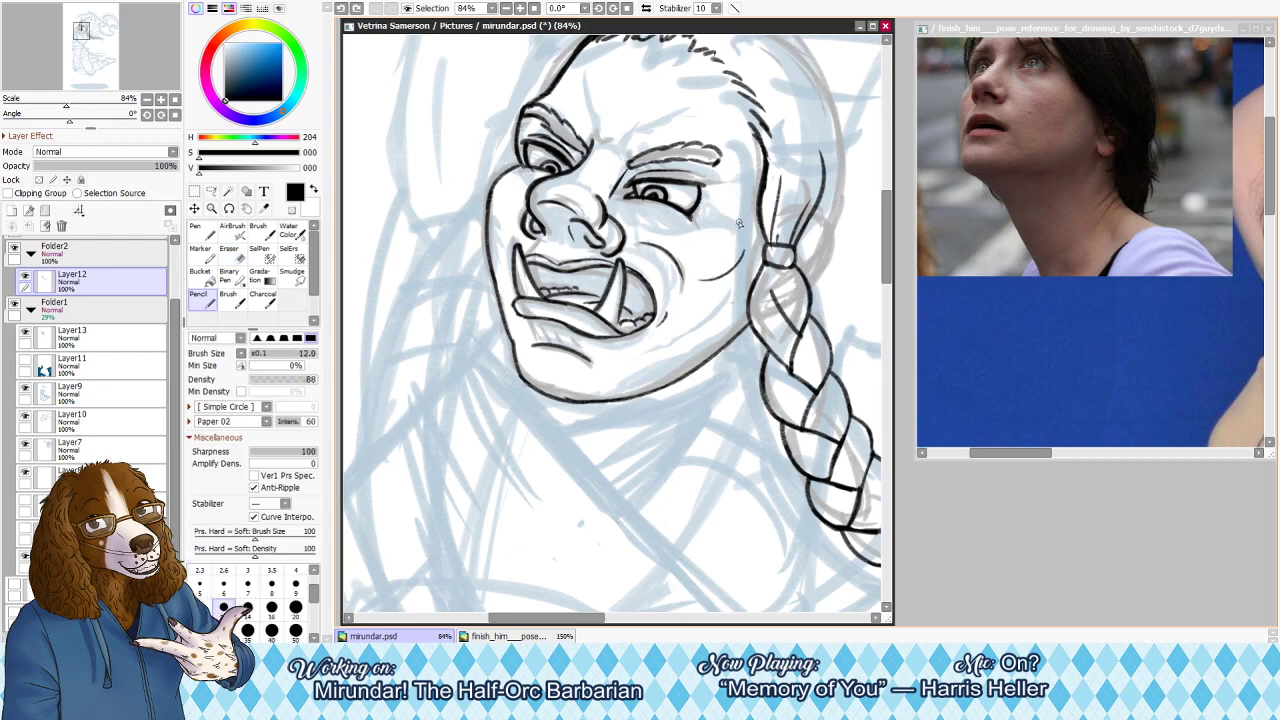
pyautogui.moveTo(739, 217)
pyautogui.mouseDown()
pyautogui.moveTo(744, 243)
pyautogui.moveTo(707, 294)
pyautogui.moveTo(718, 271)
pyautogui.mouseUp()
pyautogui.press('e')
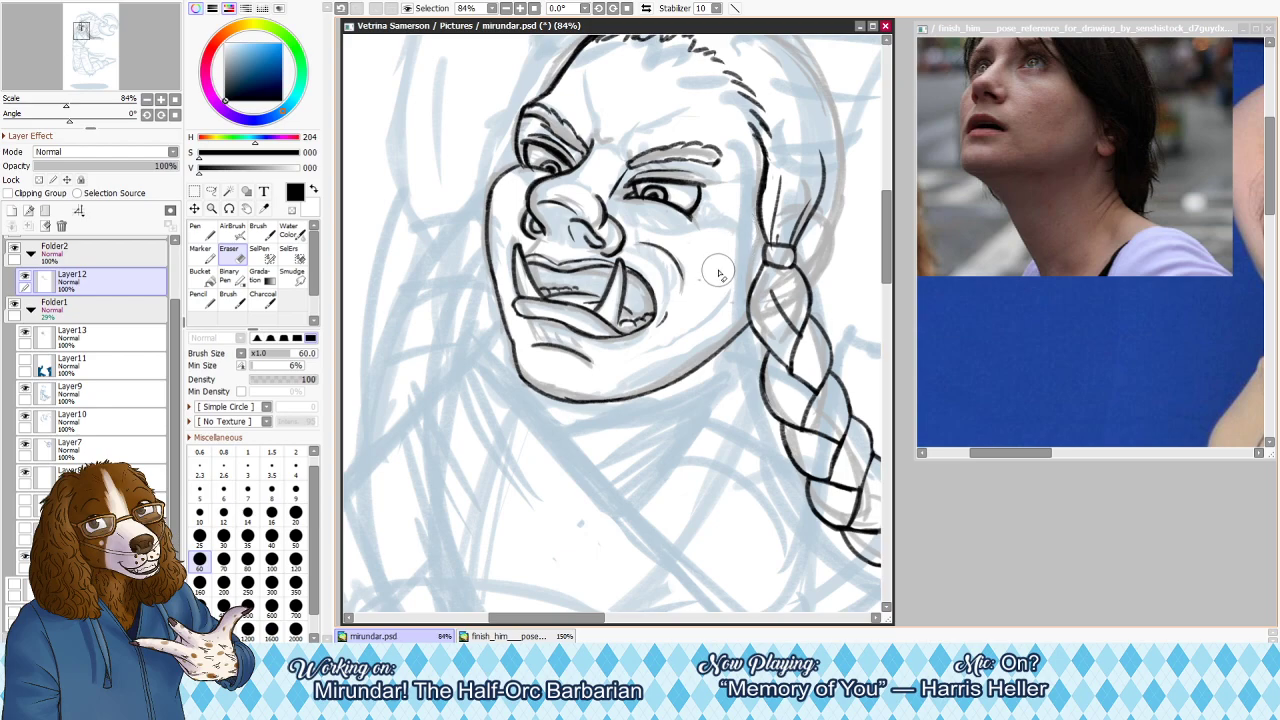
# Draw an angled cheekbone contour between the near eye and the braid with the size 12 pencil and check it mirrored
pyautogui.press('n')
pyautogui.moveTo(731, 213); pyautogui.dragTo(741, 251)
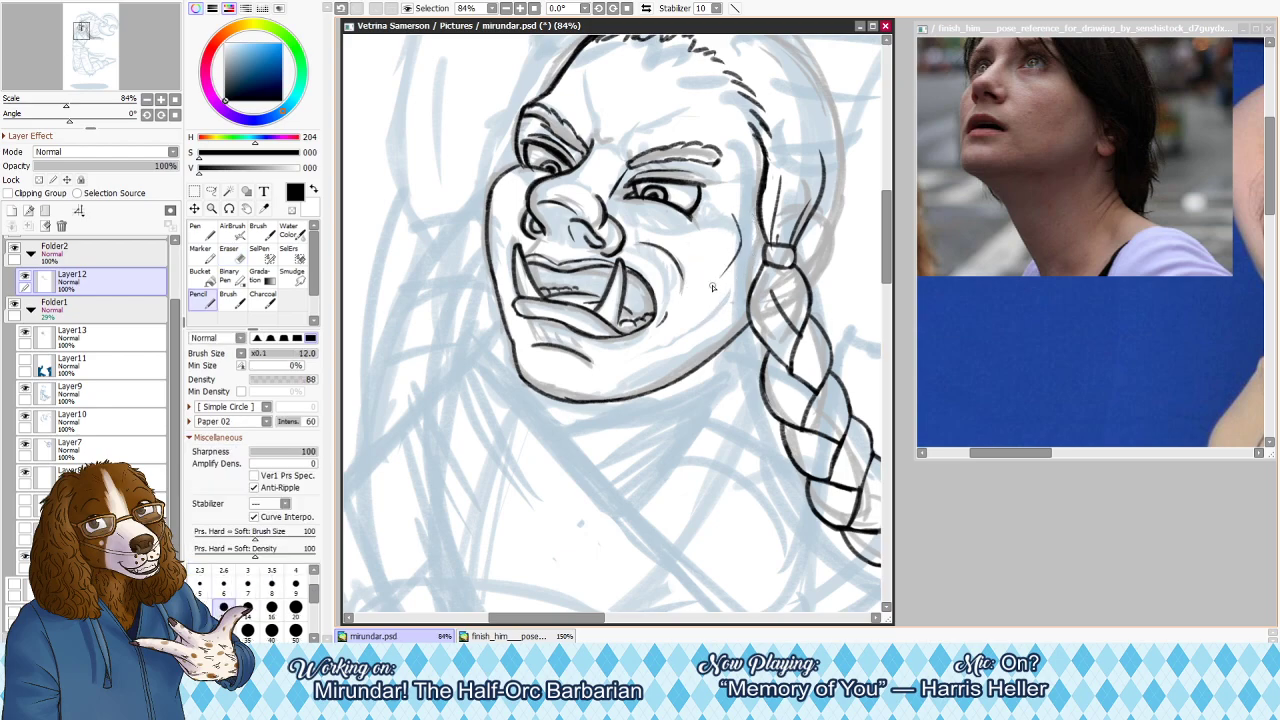
pyautogui.press('h')
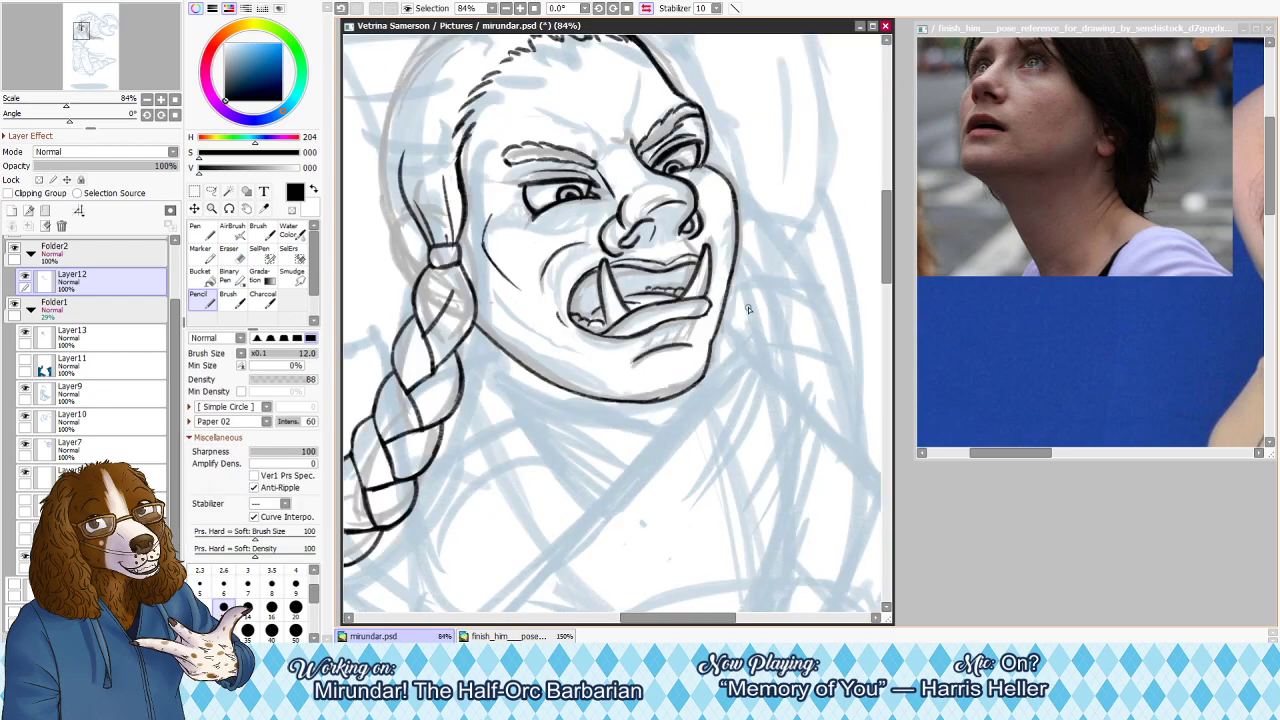
pyautogui.press('h')
# Select the cheekbone contour with the freeform lasso, shift it slightly inward toward the mouth and deselect it
pyautogui.click(534, 8)
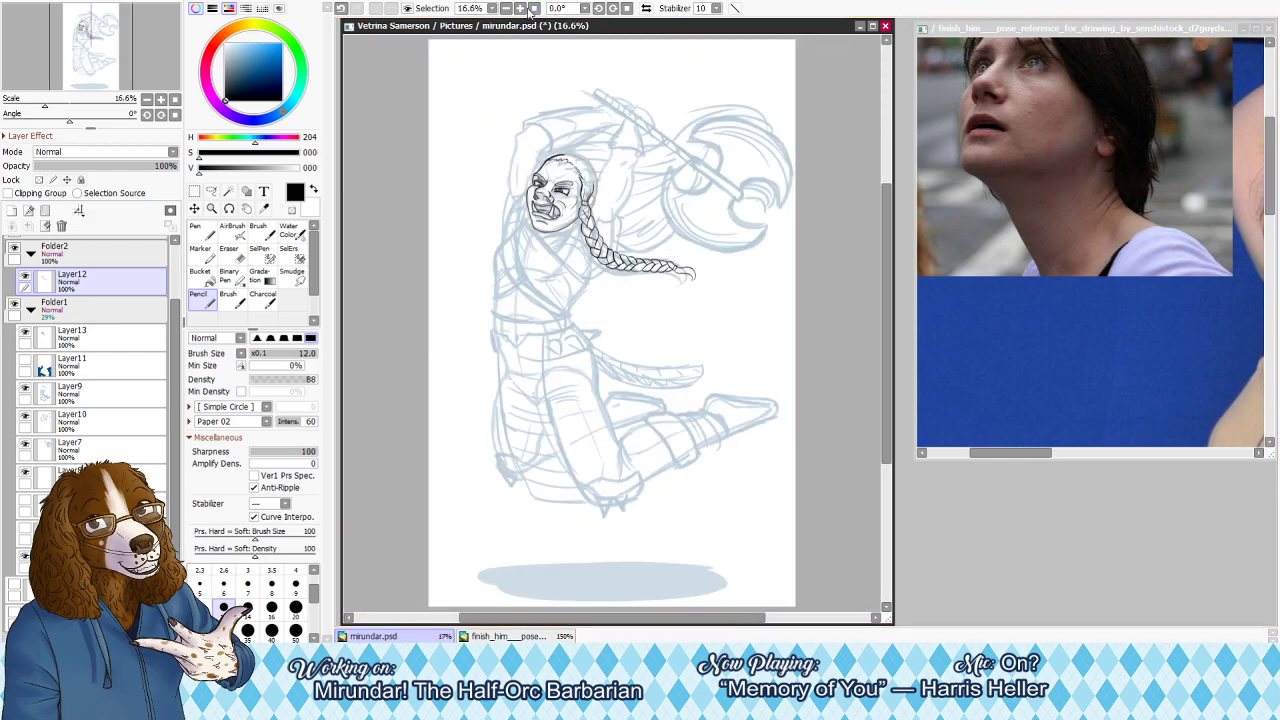
pyautogui.click(520, 9)
pyautogui.click(520, 9)
pyautogui.click(520, 9)
pyautogui.click(520, 9)
pyautogui.moveTo(97, 53); pyautogui.dragTo(91, 41)
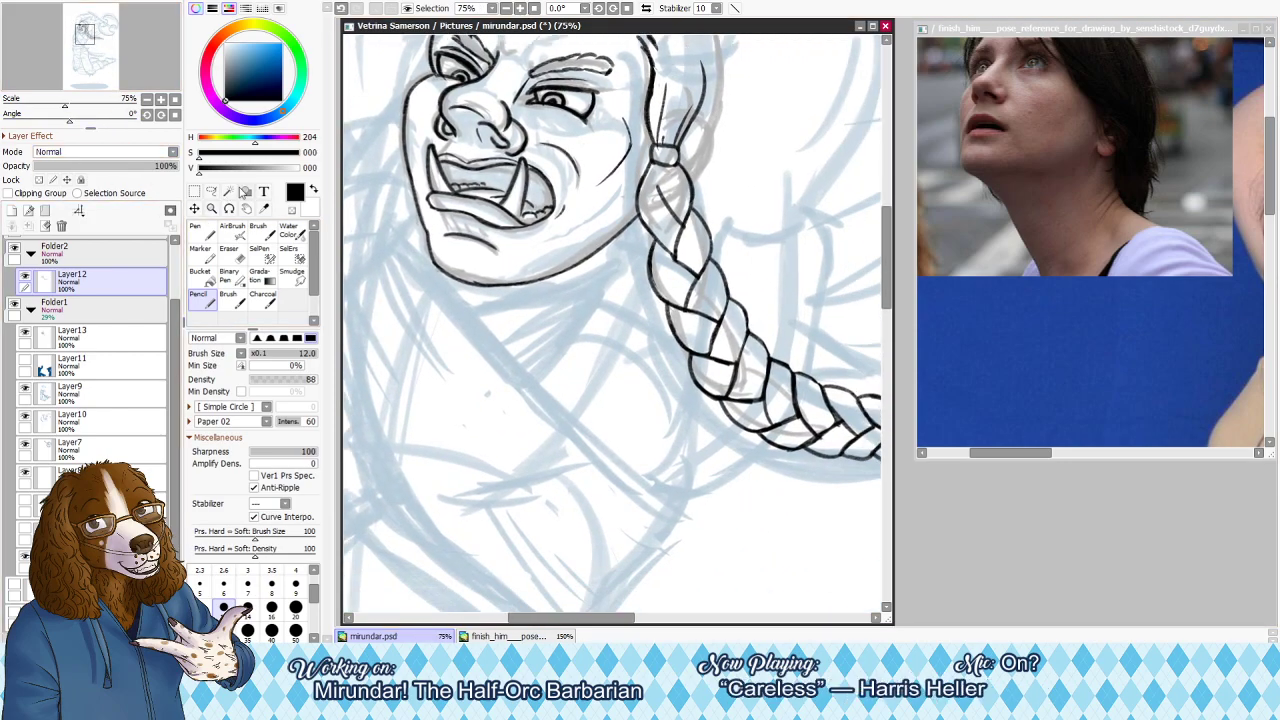
pyautogui.click(213, 191)
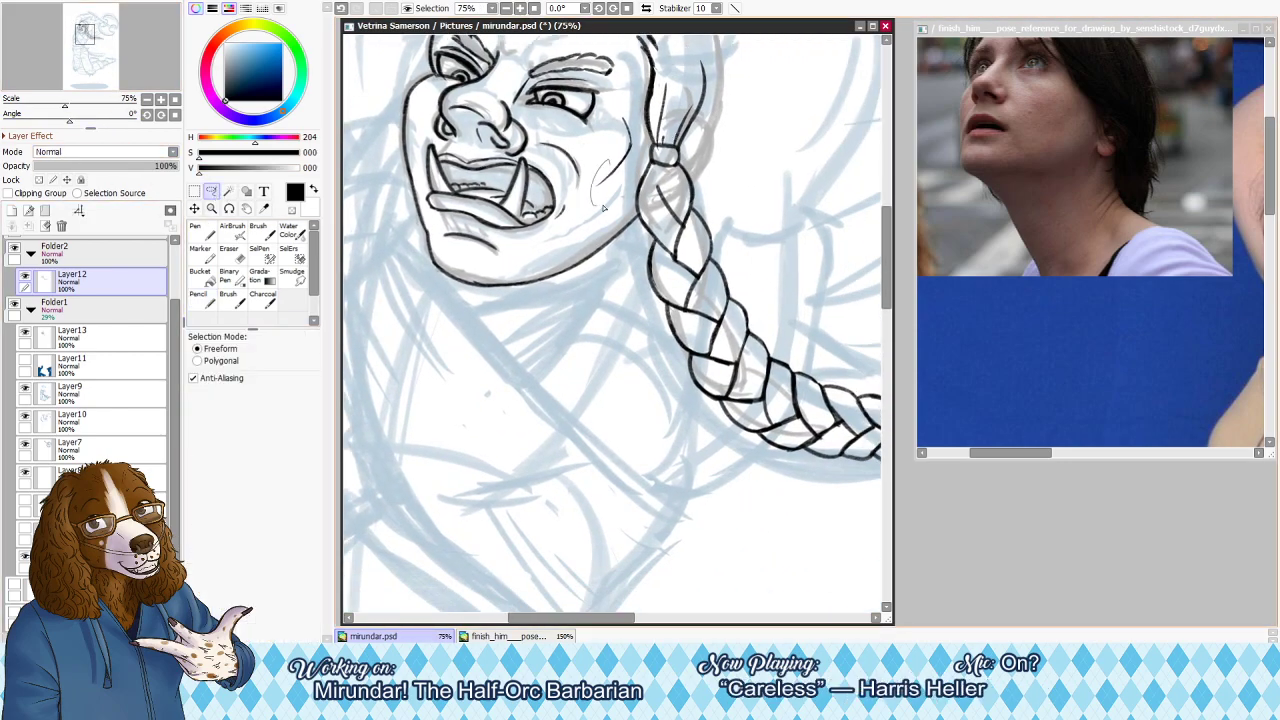
pyautogui.moveTo(635, 107)
pyautogui.mouseDown()
pyautogui.moveTo(614, 118)
pyautogui.moveTo(617, 173)
pyautogui.mouseUp()
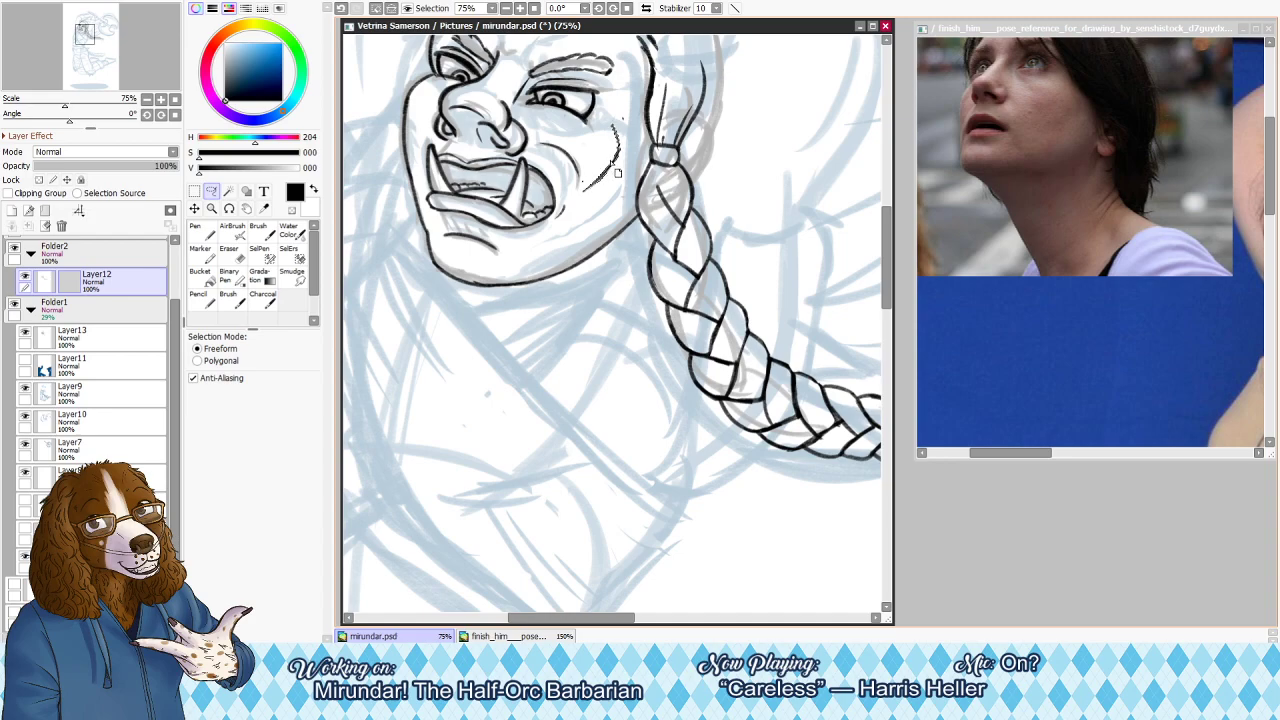
pyautogui.hotkey('ctrl', 'd')
pyautogui.press('e')
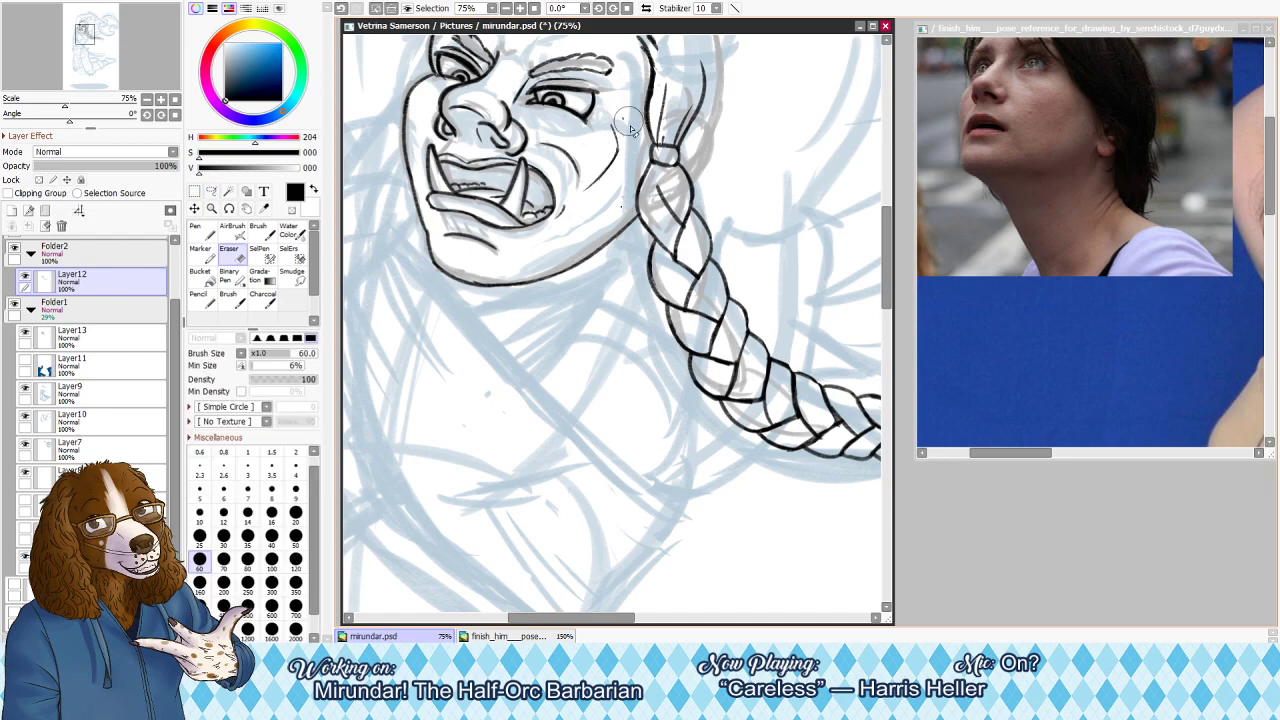
# Refine the cheekbone contour between the near eye and the braid with the eraser, reducing its size to 25
pyautogui.press('[')
pyautogui.press('[')
pyautogui.press('[')
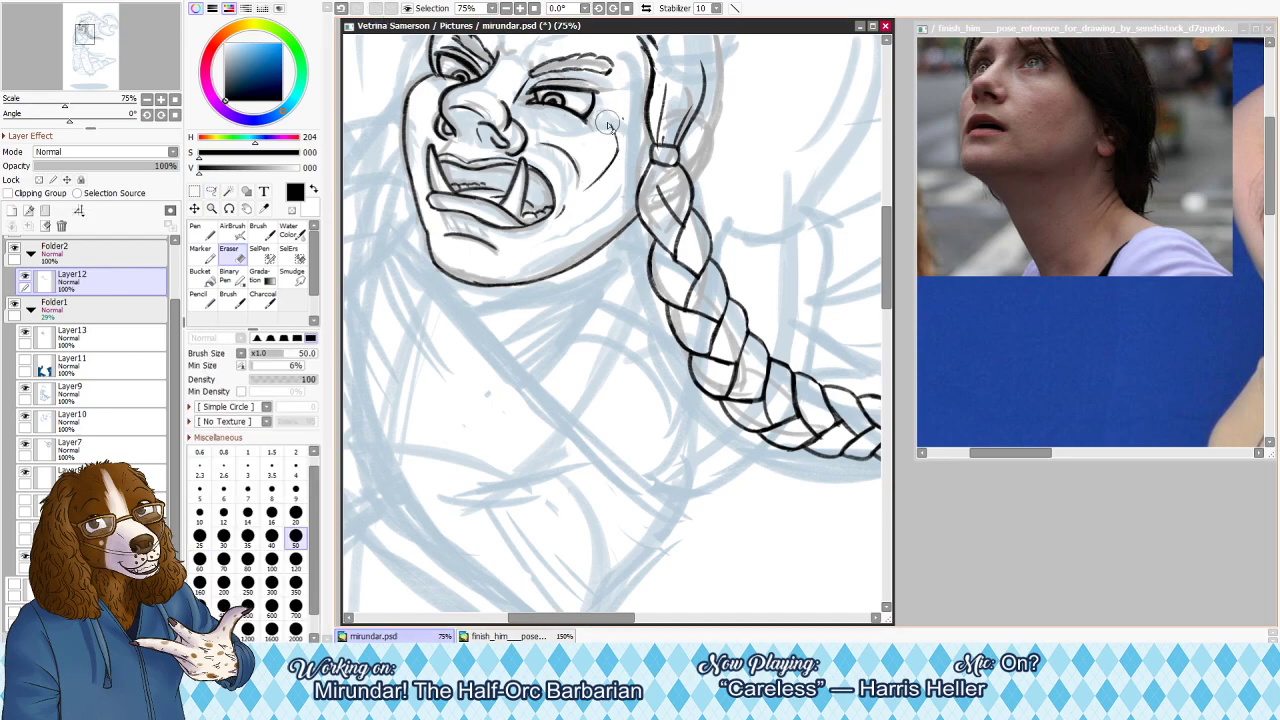
pyautogui.moveTo(585, 181)
pyautogui.mouseDown()
pyautogui.moveTo(644, 278)
pyautogui.moveTo(624, 258)
pyautogui.mouseUp()
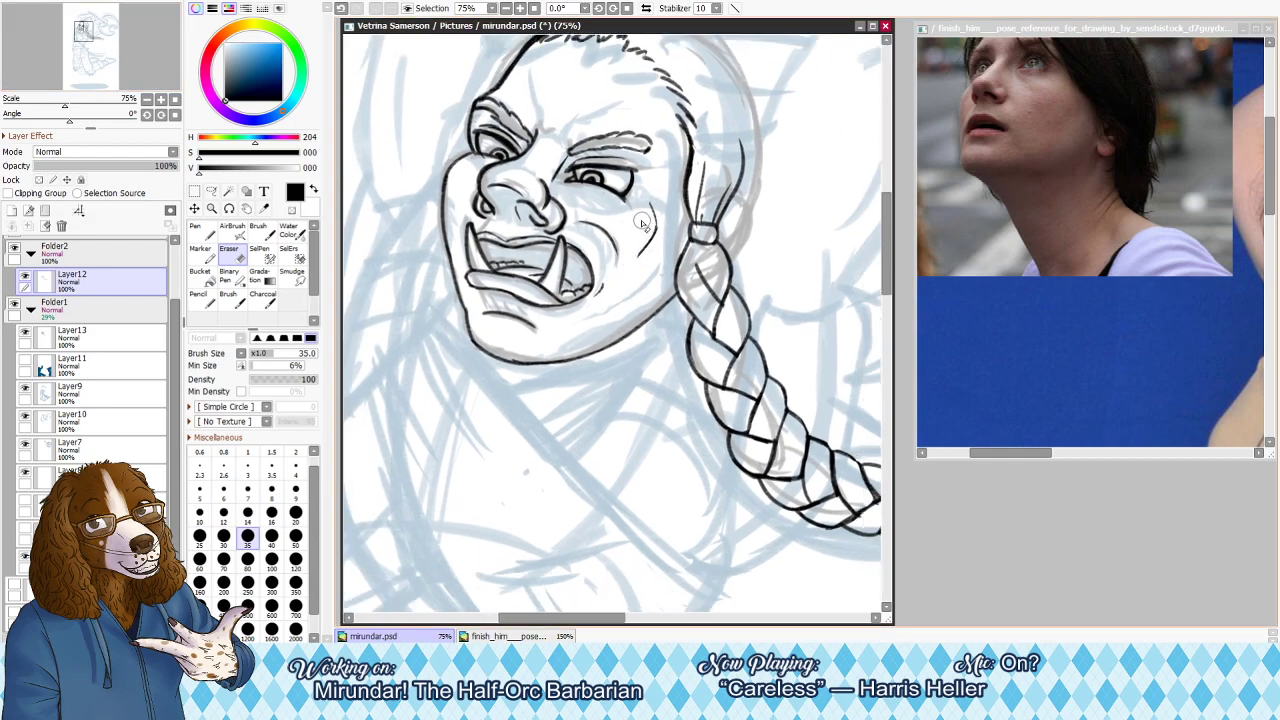
pyautogui.press('[')
pyautogui.press('[')
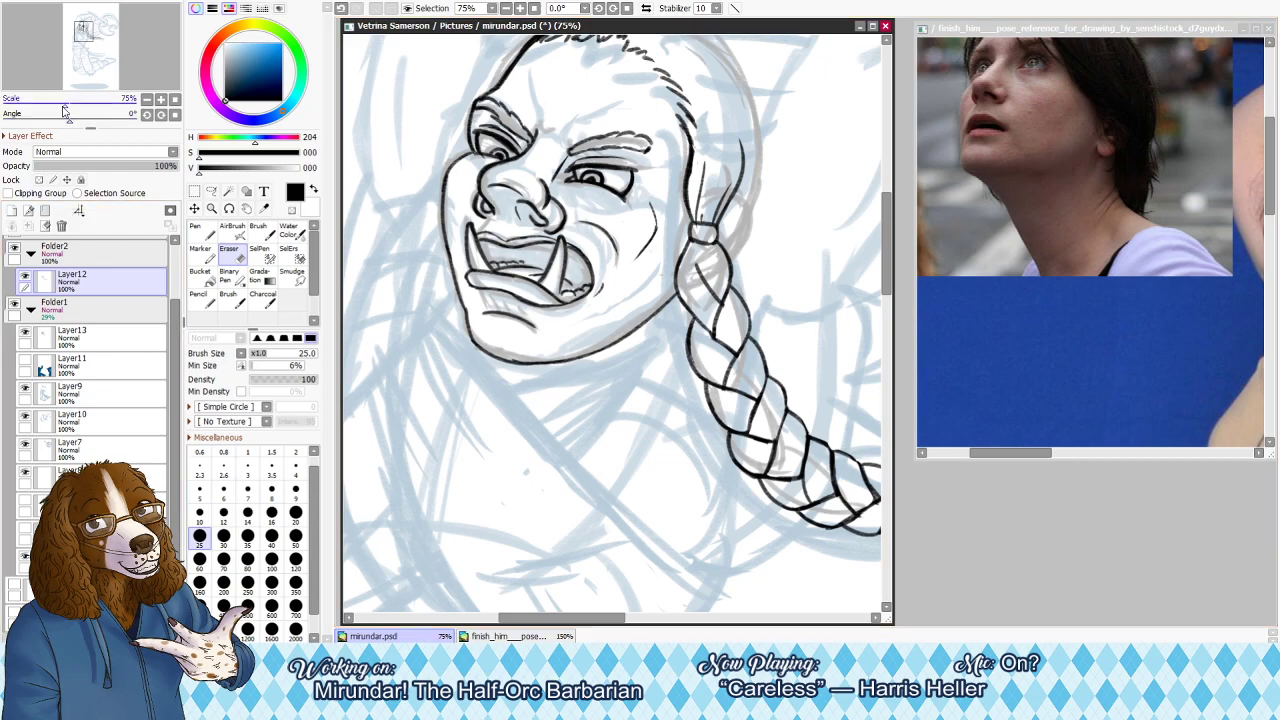
# Draw hair strands from the hairline toward the back of the head at pencil size 12, and start the neck under the chin at size 14
pyautogui.moveTo(84, 31); pyautogui.dragTo(86, 25)
pyautogui.press('n')
pyautogui.moveTo(565, 221)
pyautogui.mouseDown()
pyautogui.moveTo(660, 265)
pyautogui.moveTo(676, 294)
pyautogui.mouseUp()
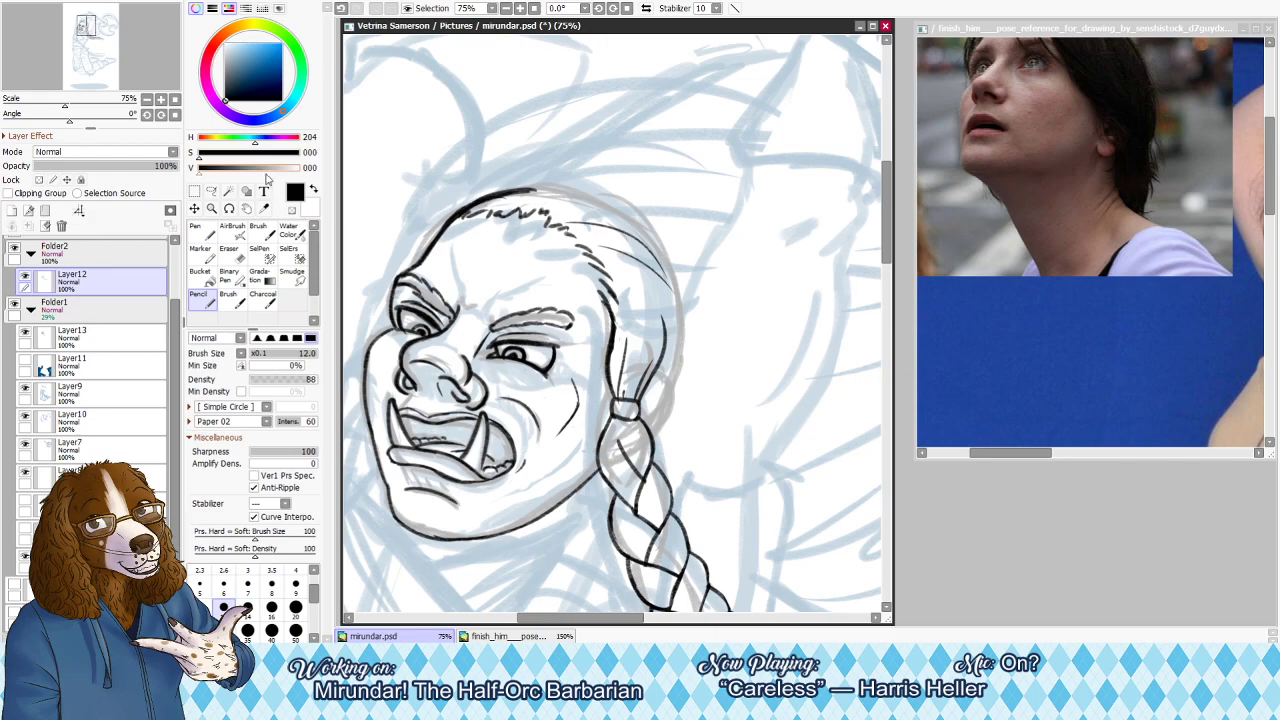
pyautogui.moveTo(84, 31); pyautogui.dragTo(81, 30)
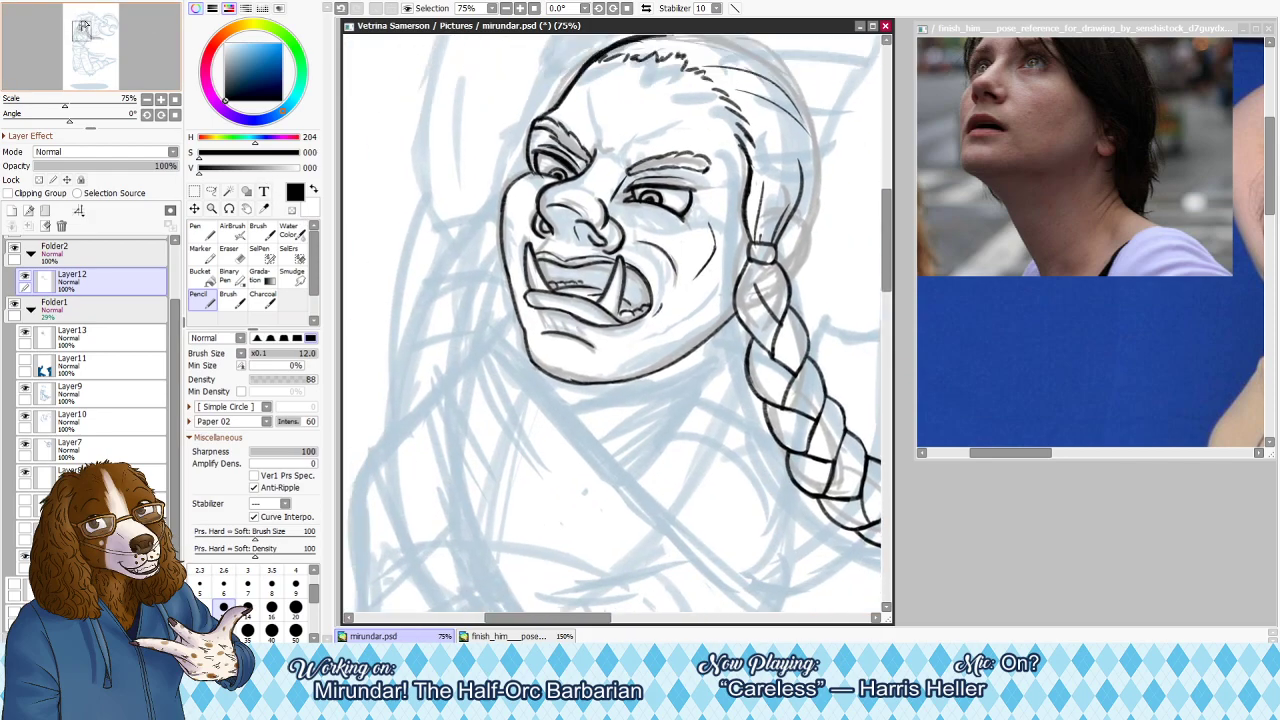
pyautogui.press(']')
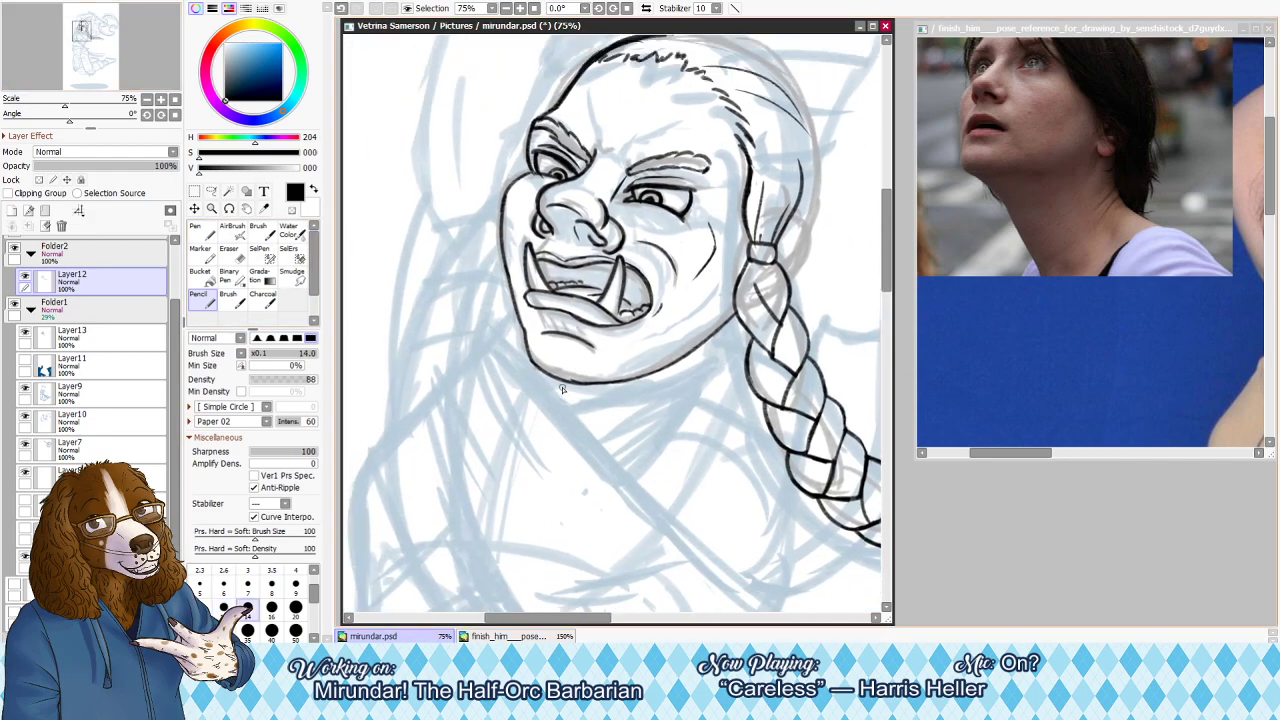
# Bring the pose model's face and raised arms into view in the reference document, keeping Layer4 and Layer3 hidden, and return to the drawing
pyautogui.click(1131, 260)
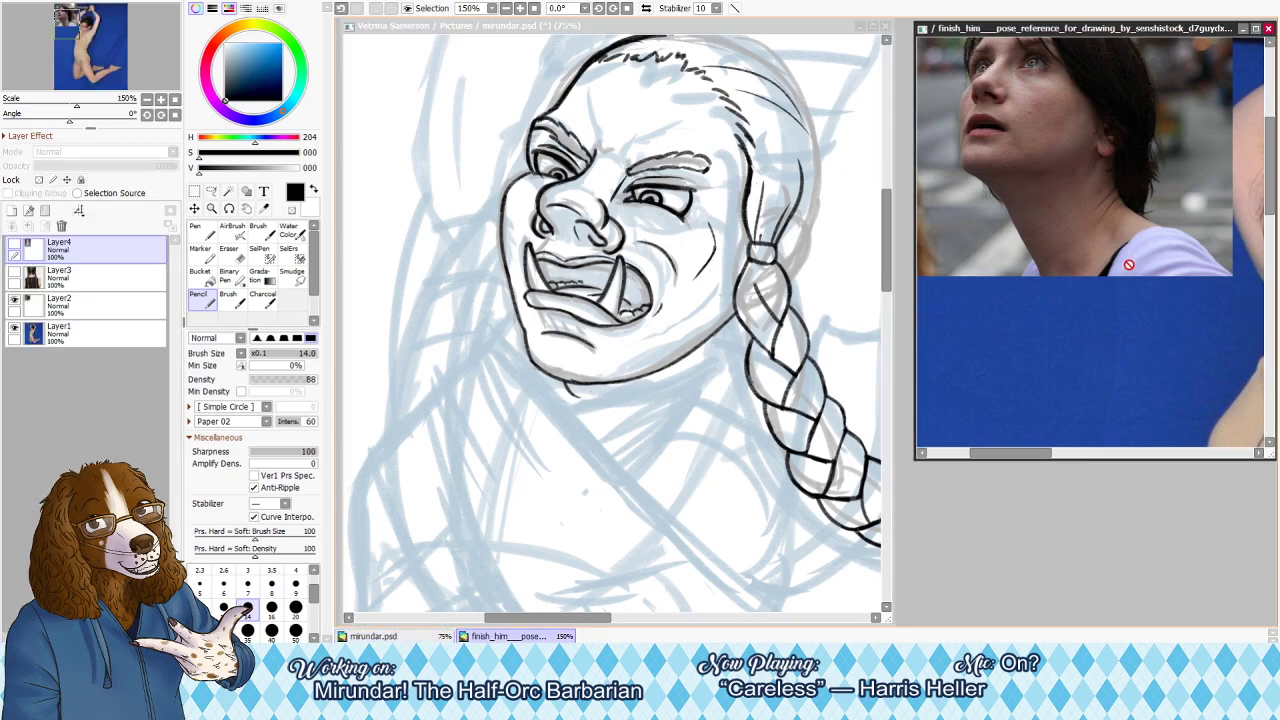
pyautogui.moveTo(82, 35); pyautogui.dragTo(100, 40)
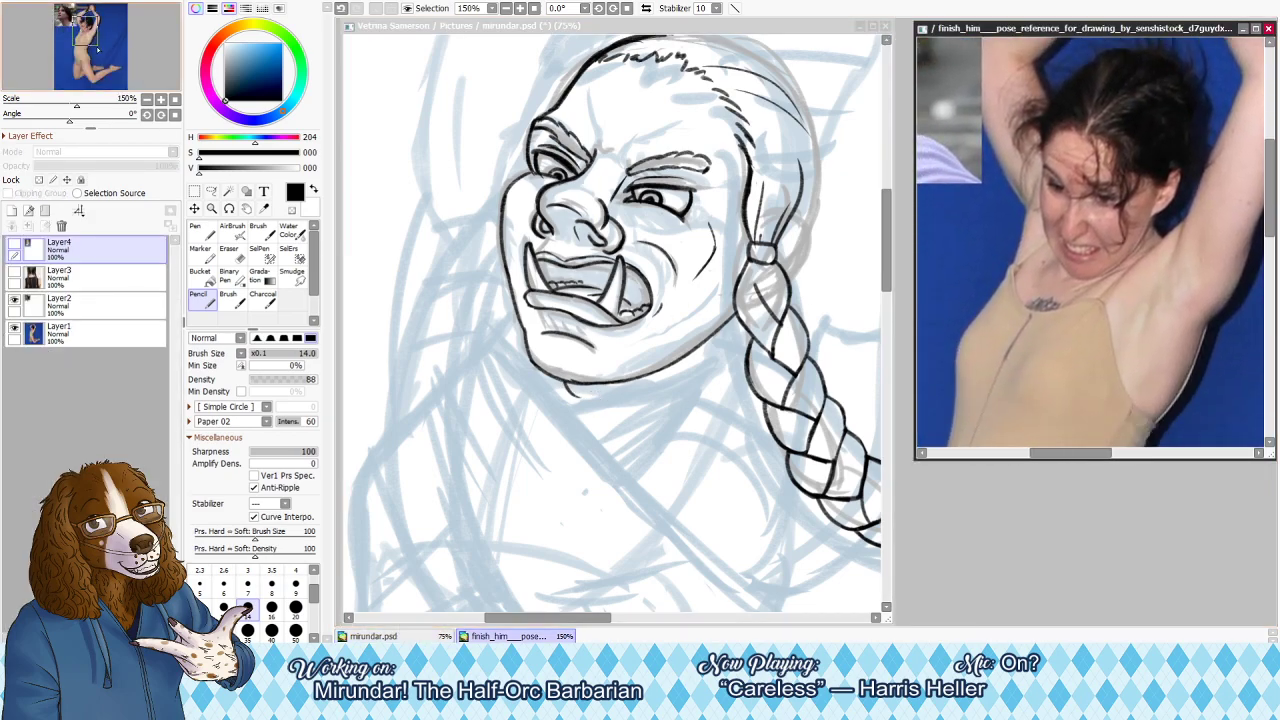
pyautogui.hotkey('ctrl', 'z')
pyautogui.hotkey('ctrl', 'y')
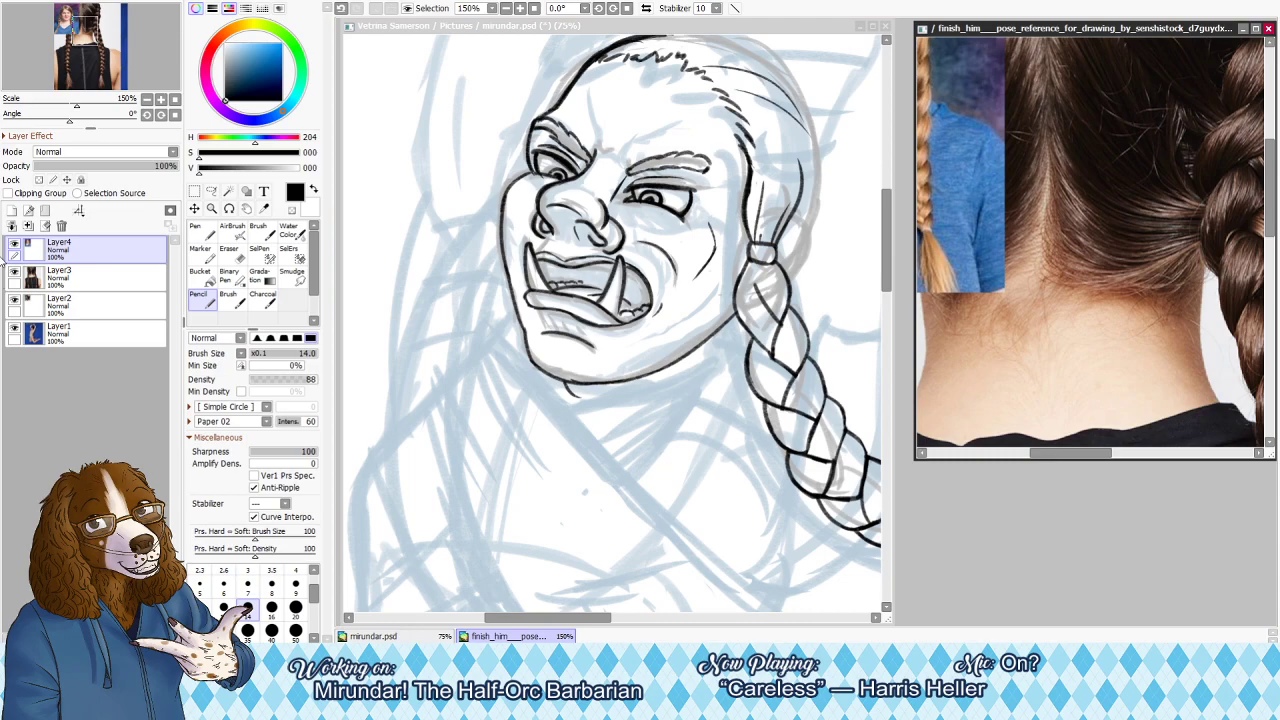
pyautogui.click(14, 243)
pyautogui.click(22, 275)
pyautogui.click(14, 271)
pyautogui.click(613, 262)
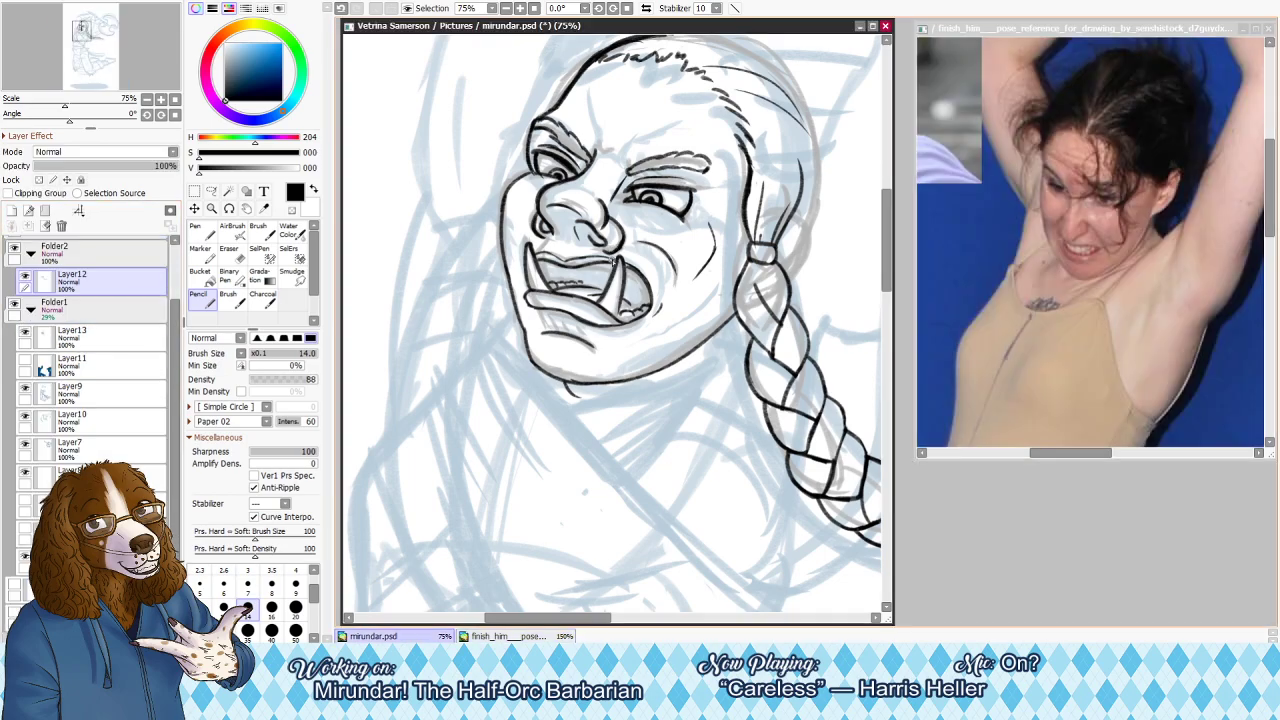
# Redraw the short neck line beneath the chin and add a line along the jaw's underside with the size 14 pencil, checking it mirrored
pyautogui.press('e')
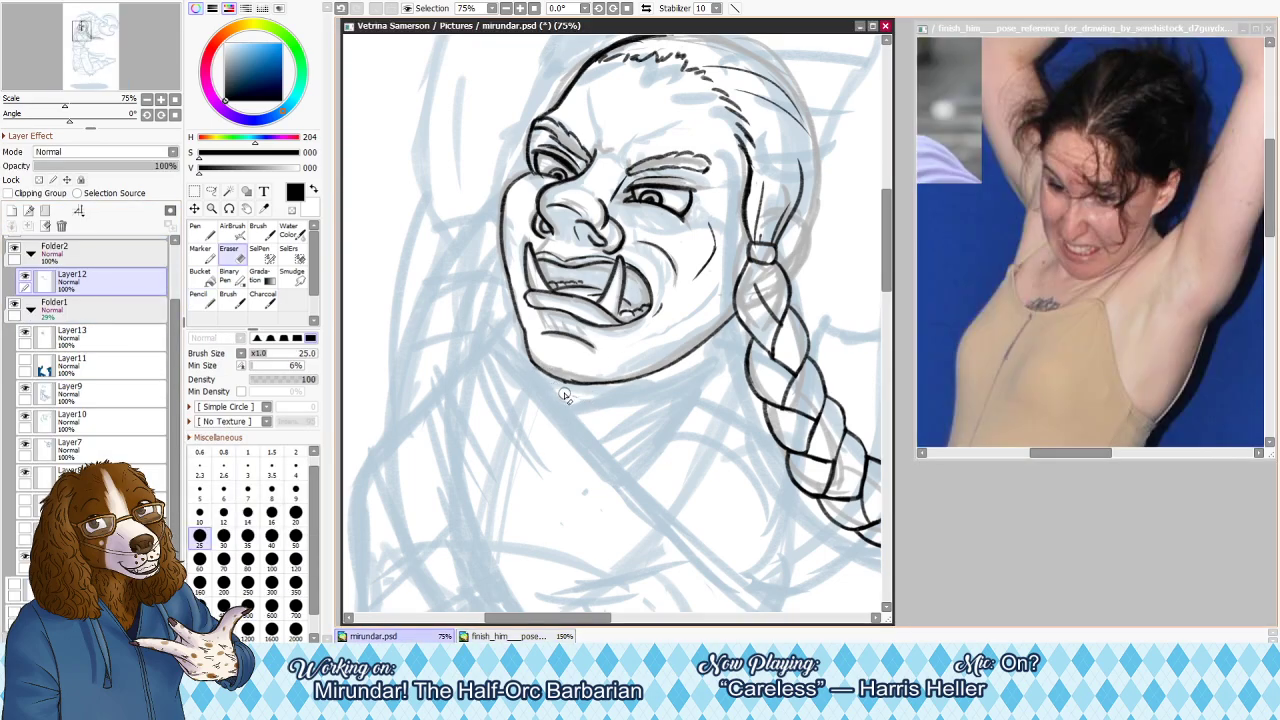
pyautogui.press('e')
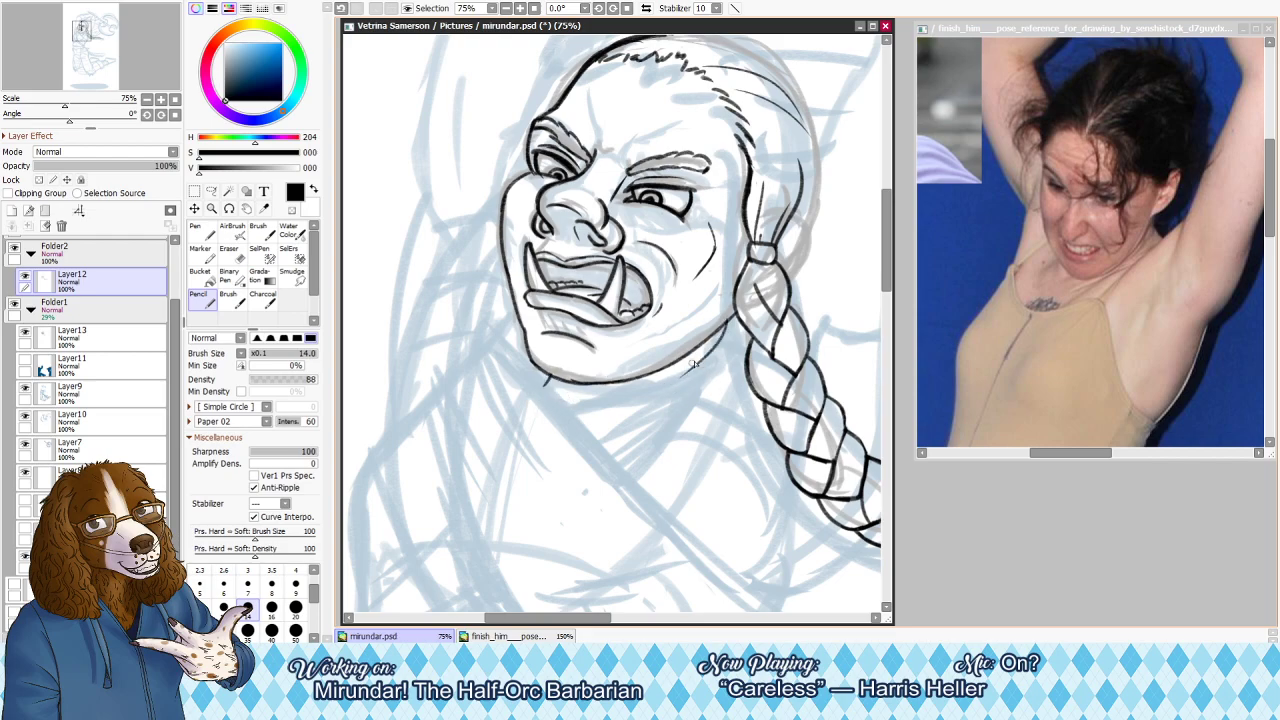
pyautogui.moveTo(724, 334); pyautogui.dragTo(658, 383)
pyautogui.press('h')
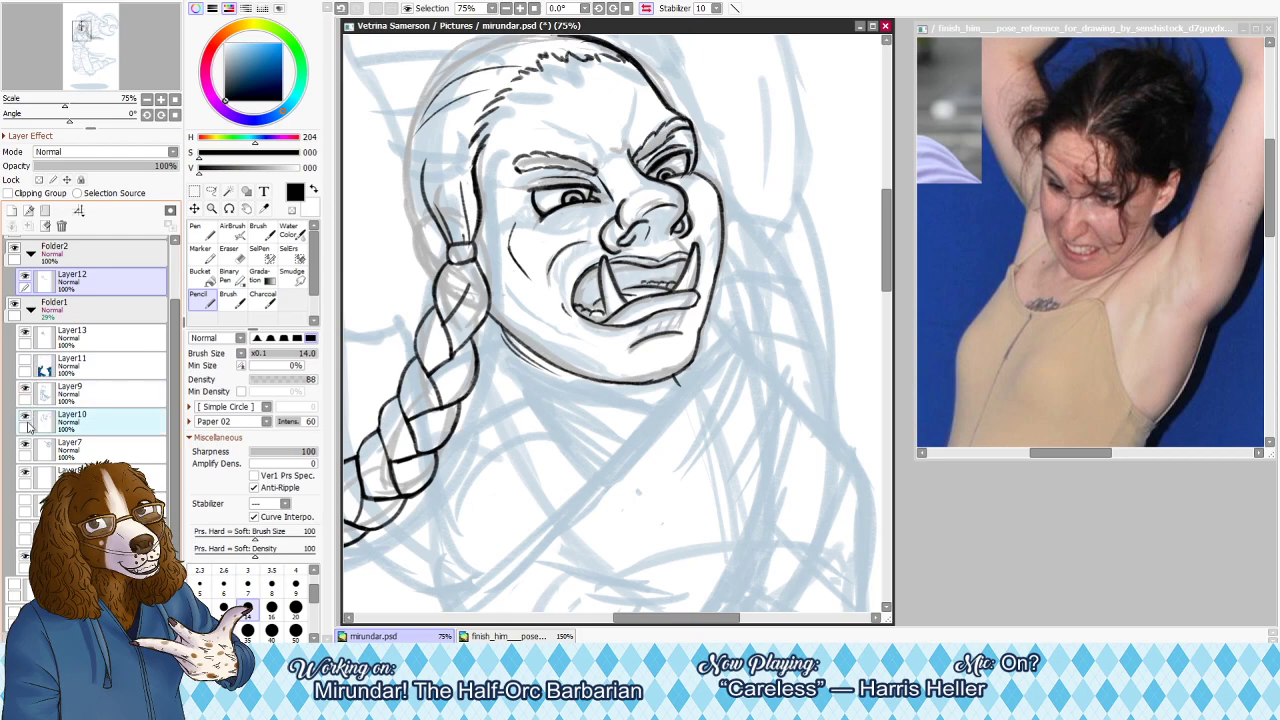
# Hide the Layer10 sketch in Folder1, restore the unmirrored view and make Layer12 the active layer
pyautogui.click(28, 423)
pyautogui.click(26, 418)
pyautogui.click(26, 418)
pyautogui.click(26, 418)
pyautogui.press('h')
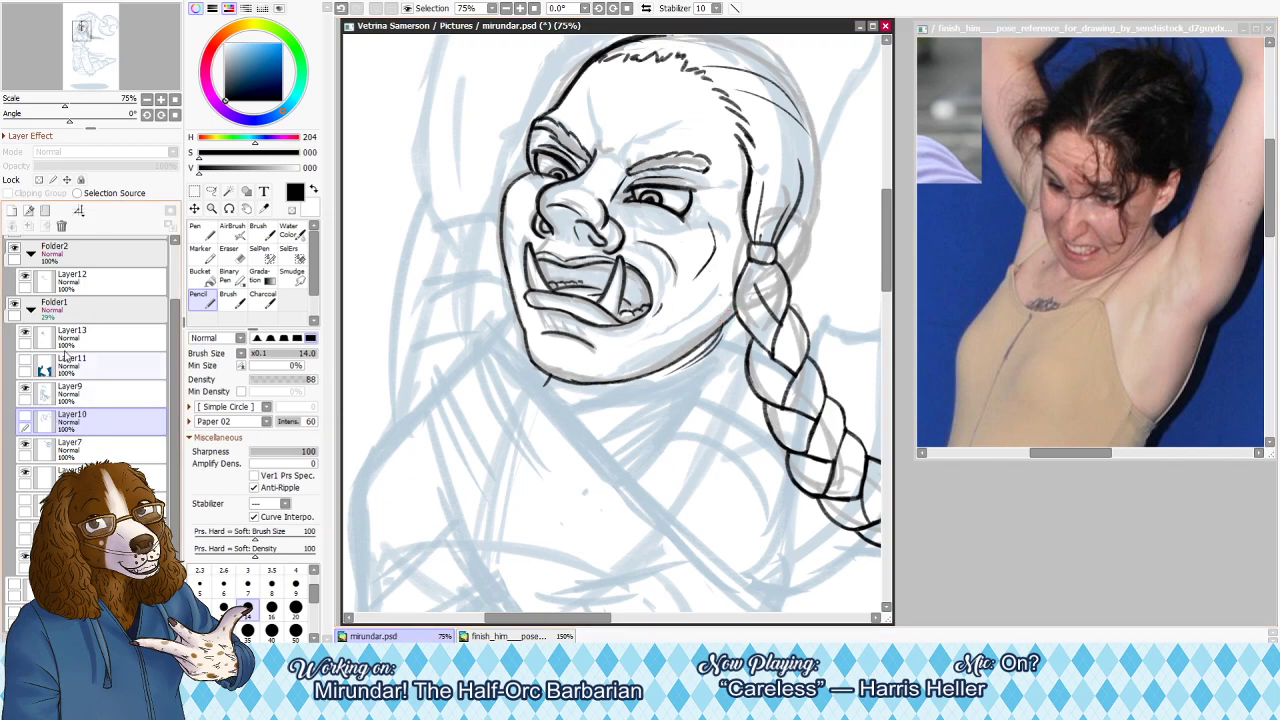
pyautogui.click(120, 282)
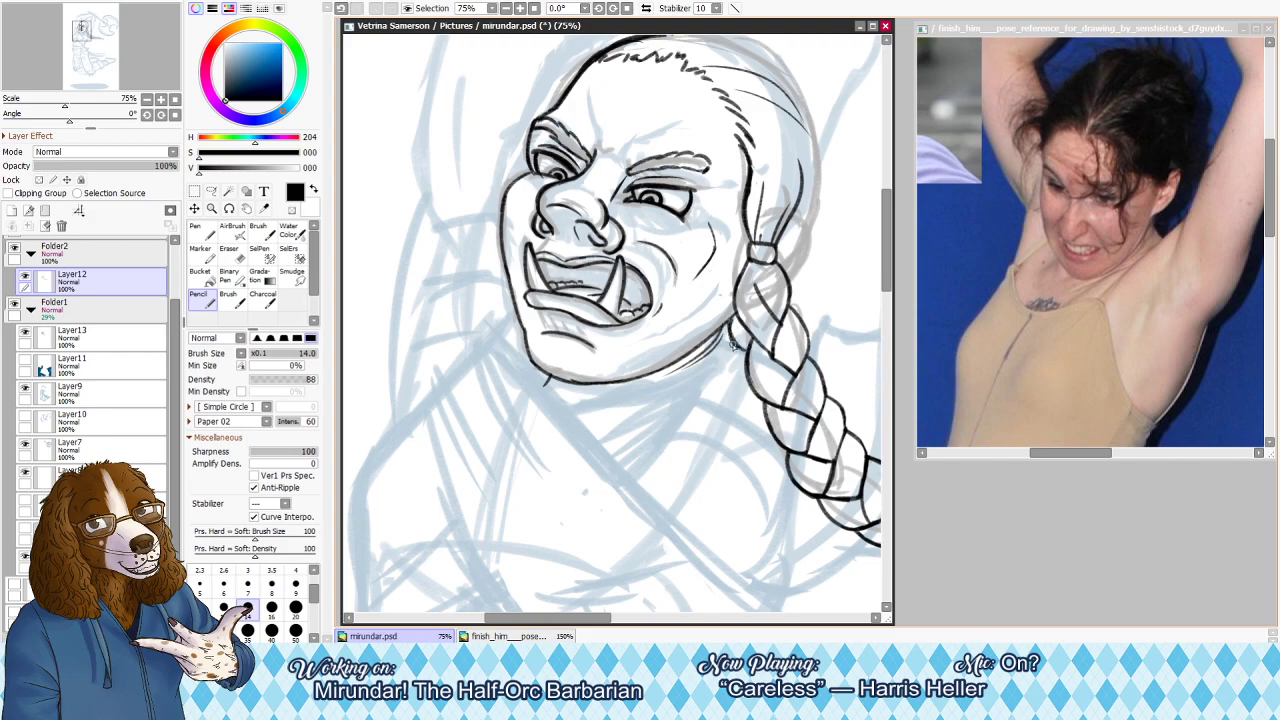
# Draw the neck contour from behind the jaw down toward the chest with the size 14 pencil and check it mirrored
pyautogui.press('h')
pyautogui.press('h')
pyautogui.press('e')
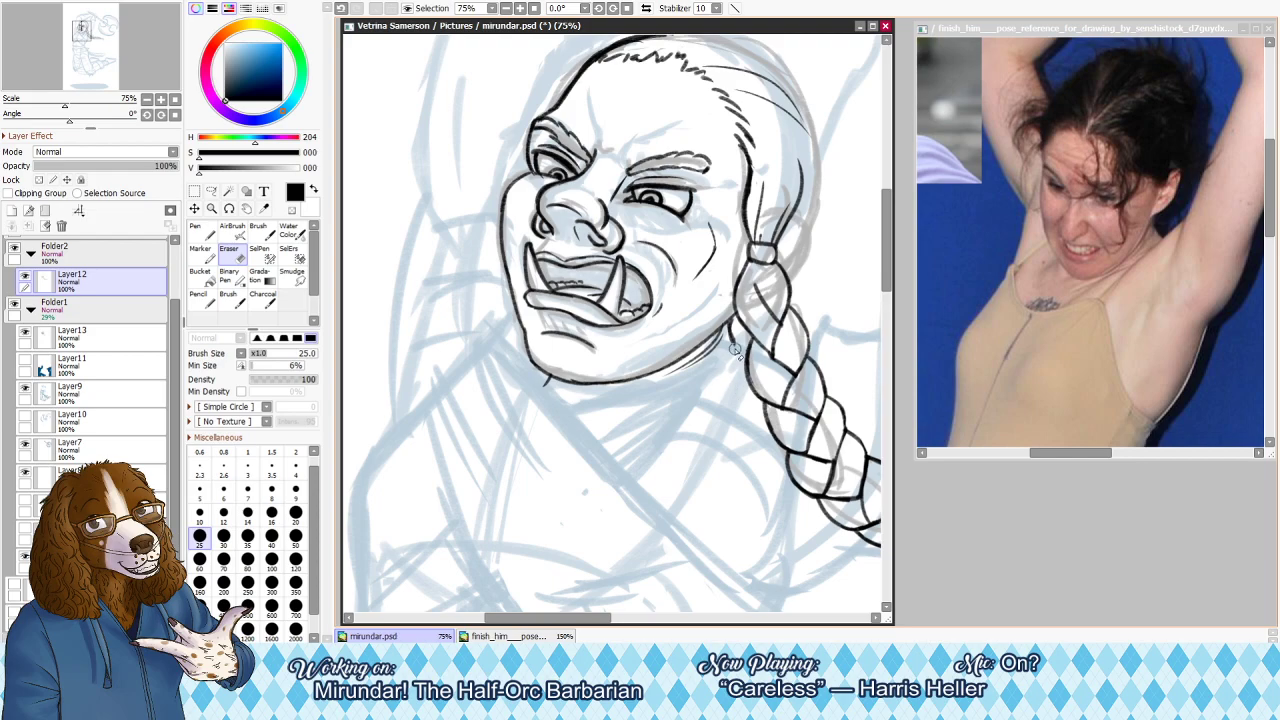
pyautogui.press('n')
pyautogui.hotkey('ctrl', 'z')
pyautogui.moveTo(746, 335); pyautogui.dragTo(676, 419)
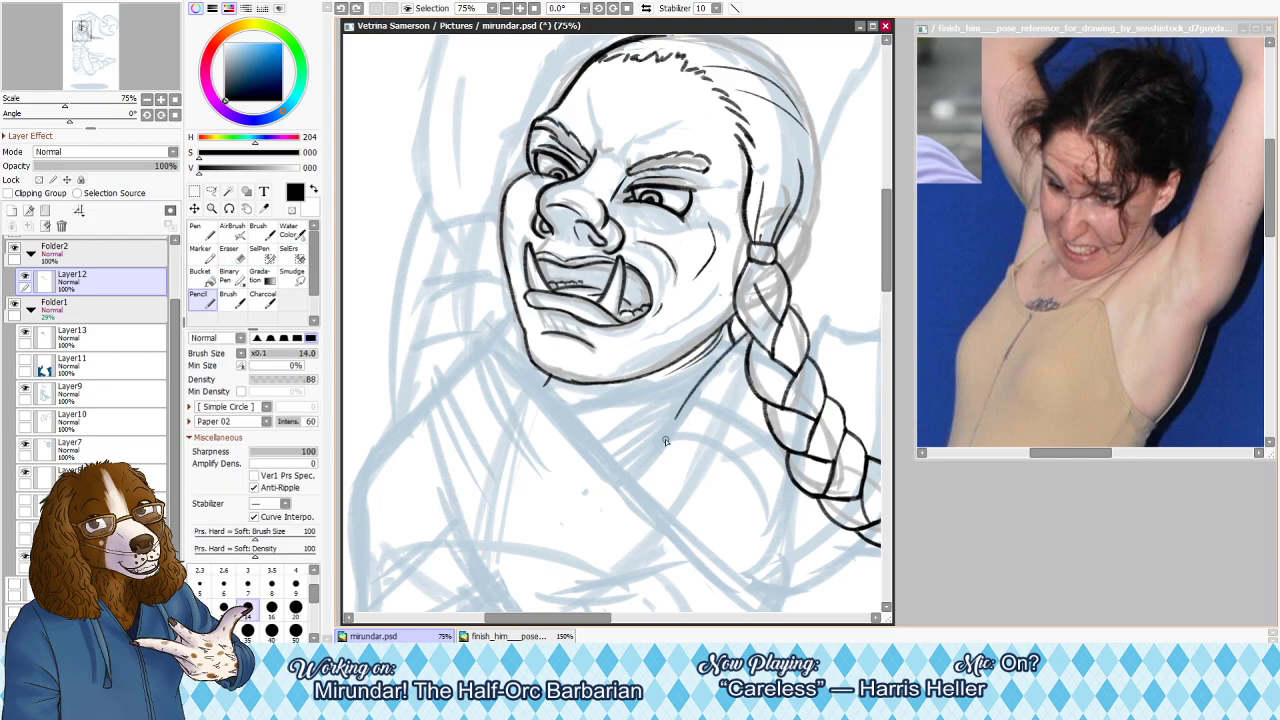
pyautogui.press('h')
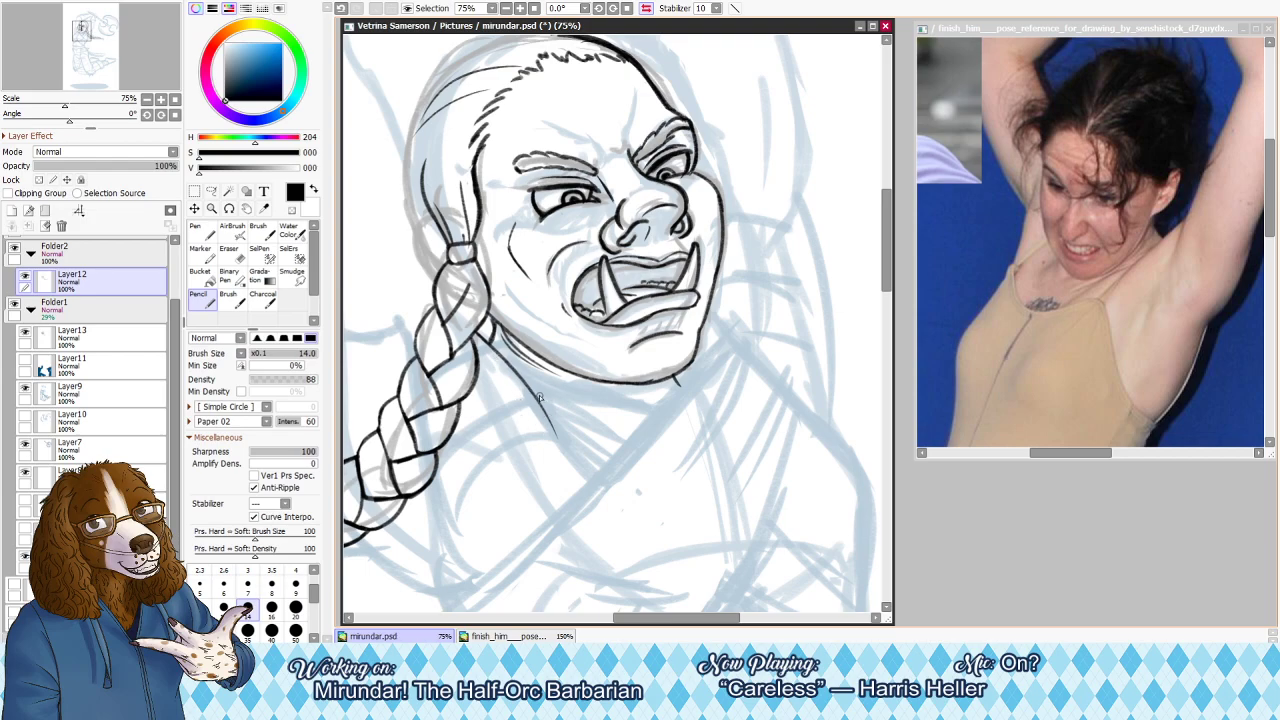
# Examine the head and braid against the full figure sketch at 16.6% and 33.3% zoom
pyautogui.click(535, 8)
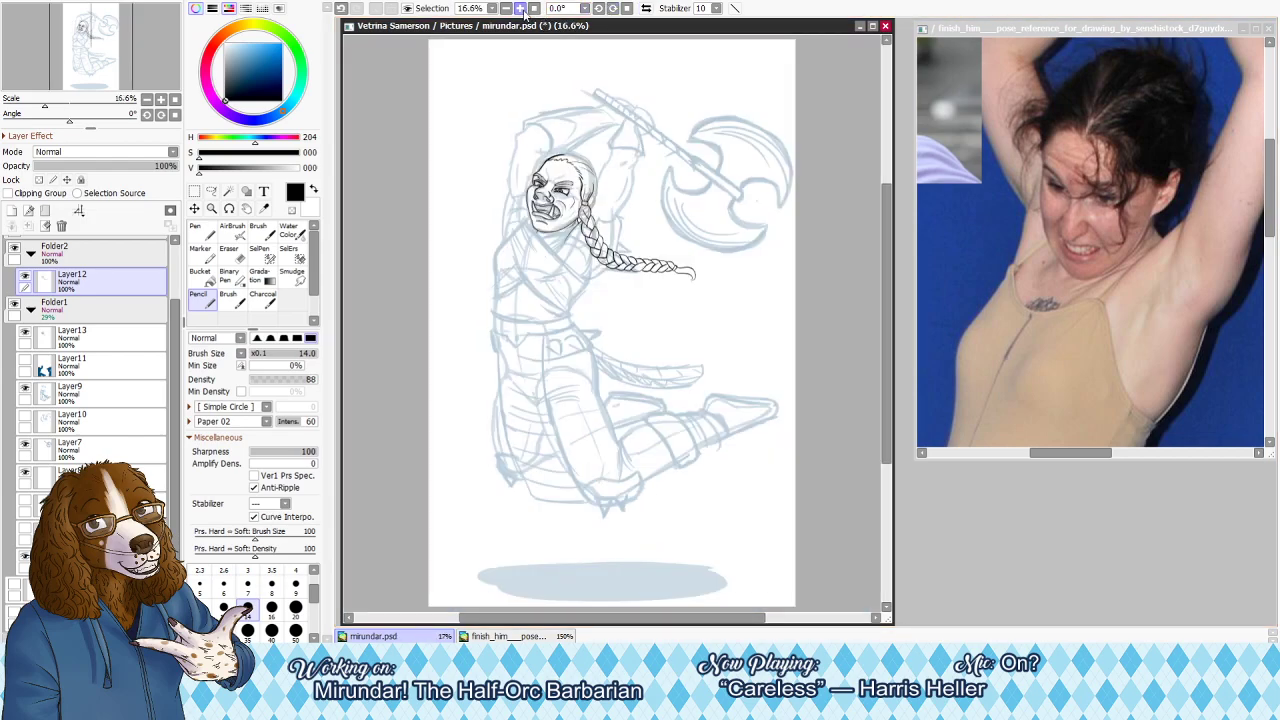
pyautogui.click(520, 10)
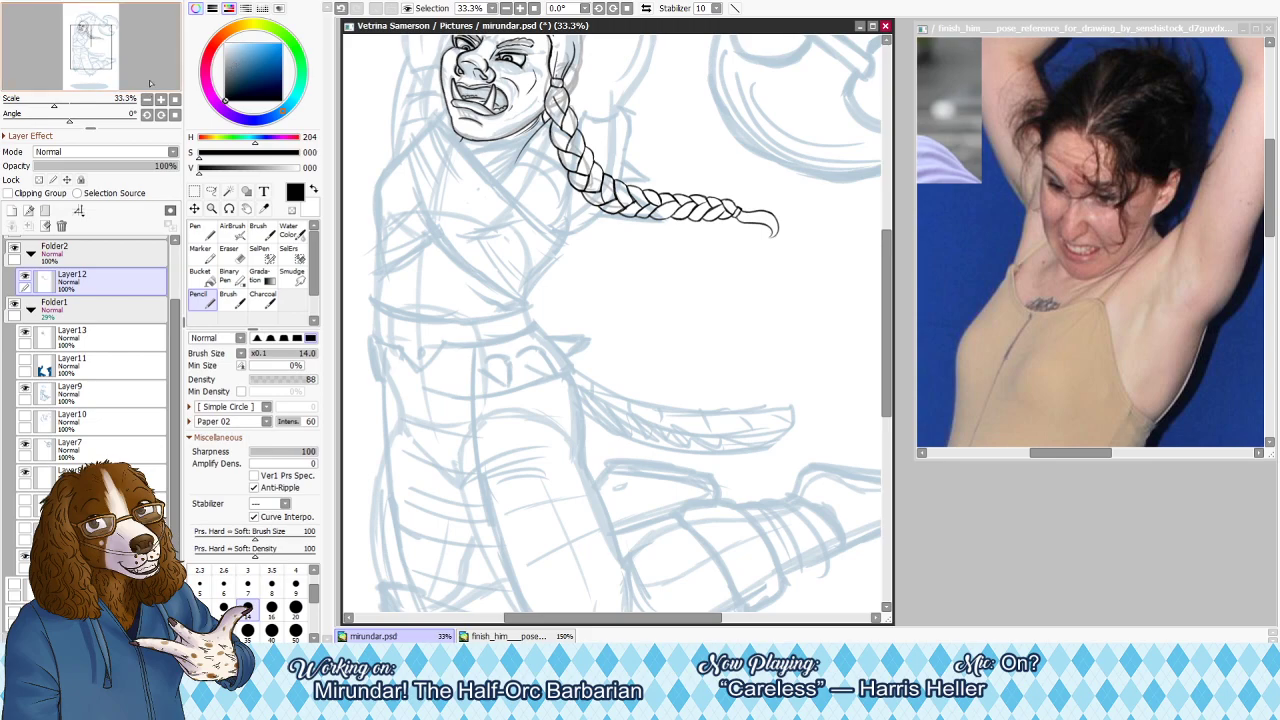
pyautogui.click(98, 55)
pyautogui.moveTo(98, 55); pyautogui.dragTo(97, 55)
pyautogui.press(']')
pyautogui.press(']')
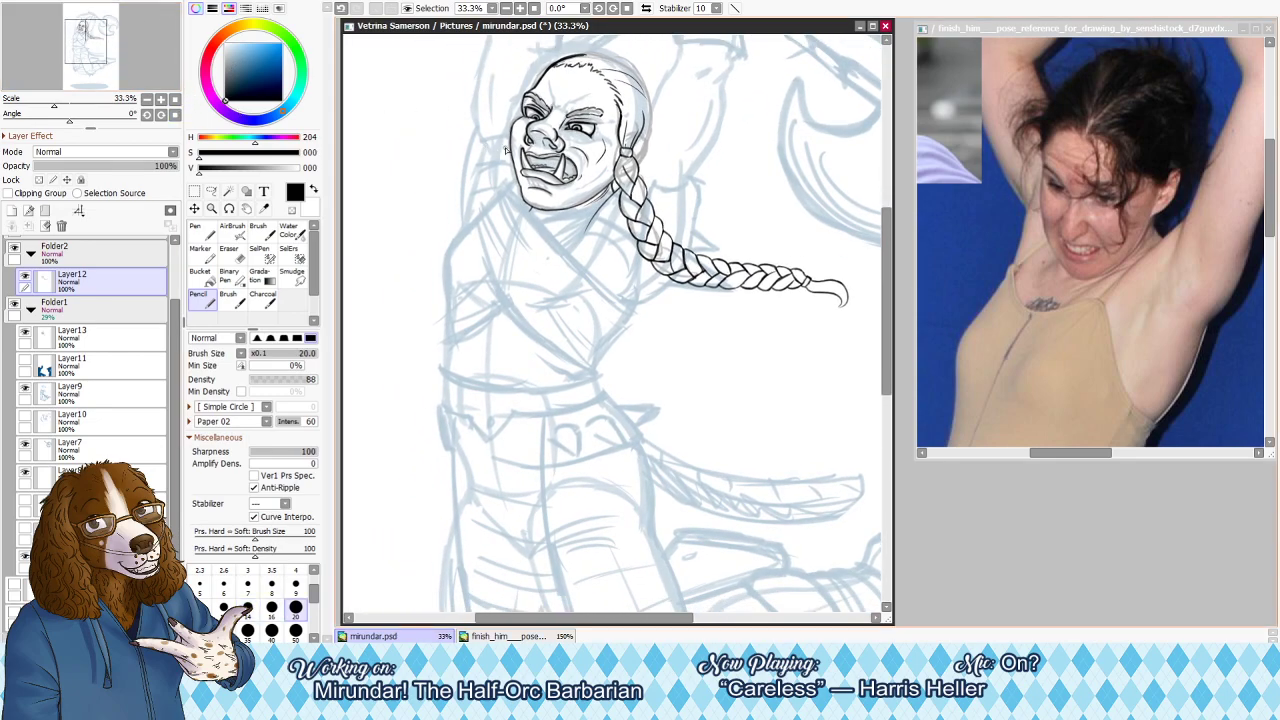
pyautogui.press('[')
pyautogui.press('[')
# Thin the heavy contour over the forehead and top of the head with the eraser at size 35 in mirrored view
pyautogui.press('e')
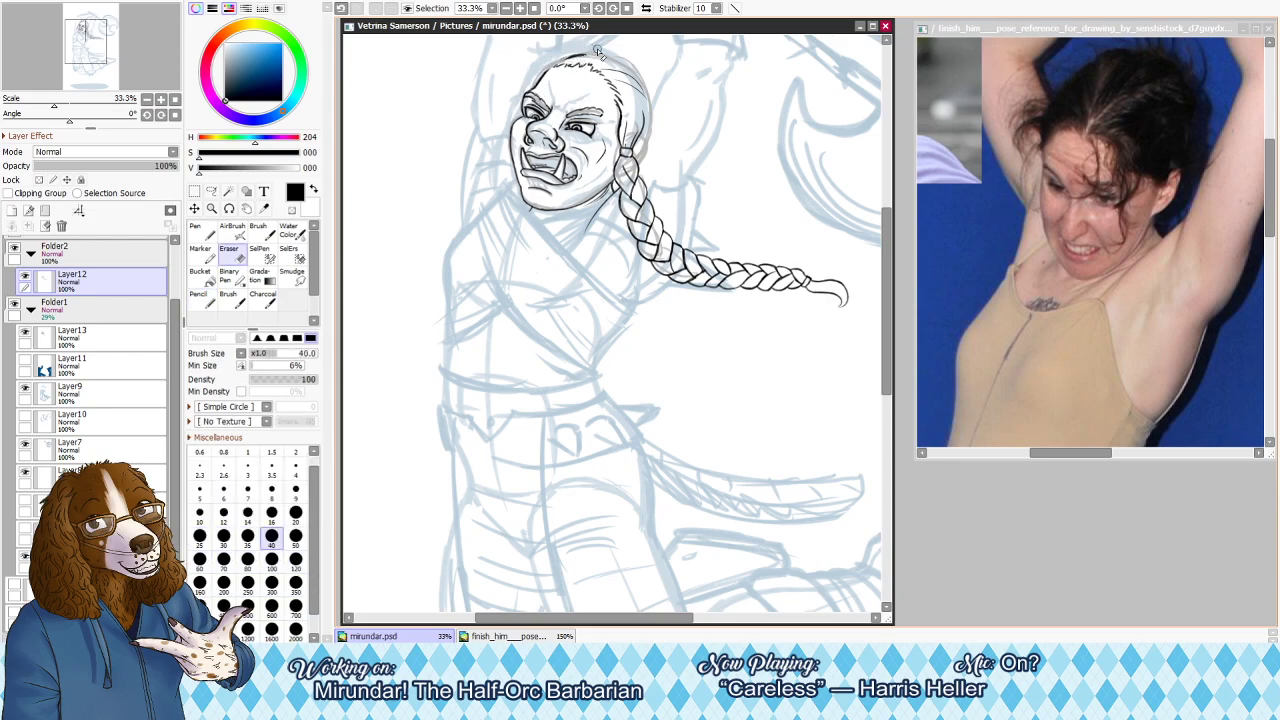
pyautogui.press('h')
pyautogui.hotkey('ctrl', 'z')
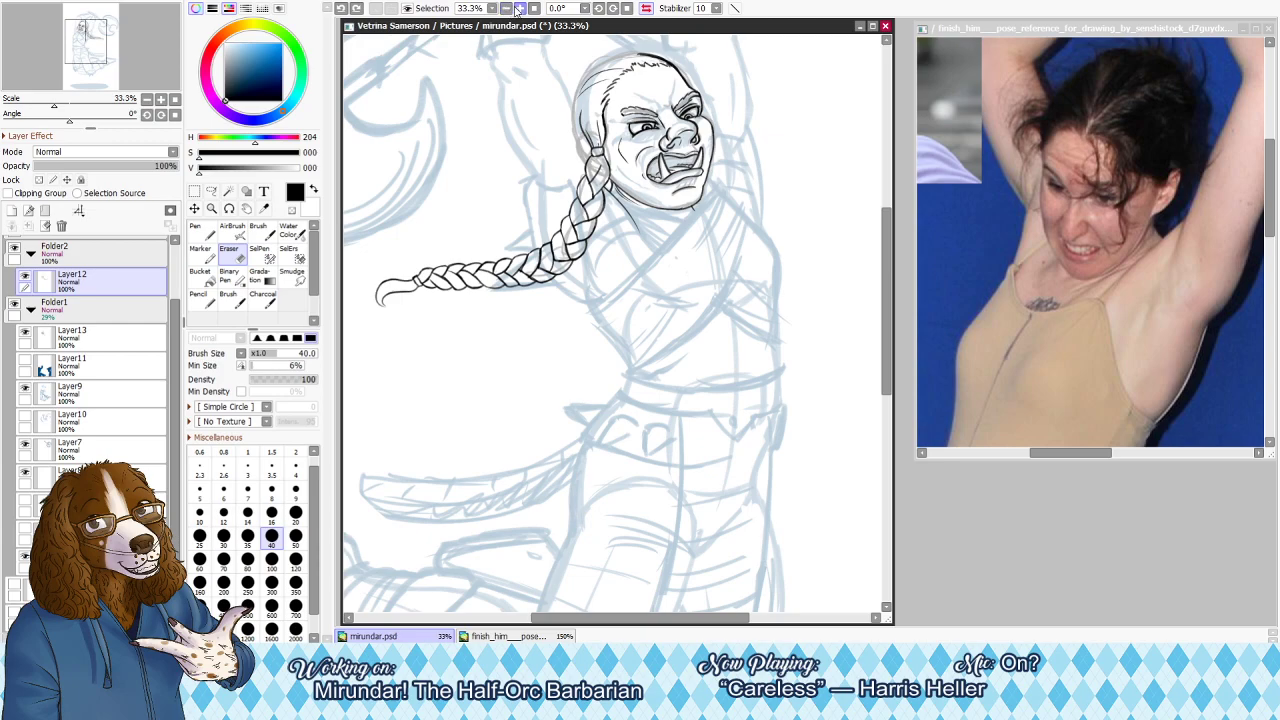
pyautogui.doubleClick(520, 8)
pyautogui.moveTo(85, 39); pyautogui.dragTo(81, 28)
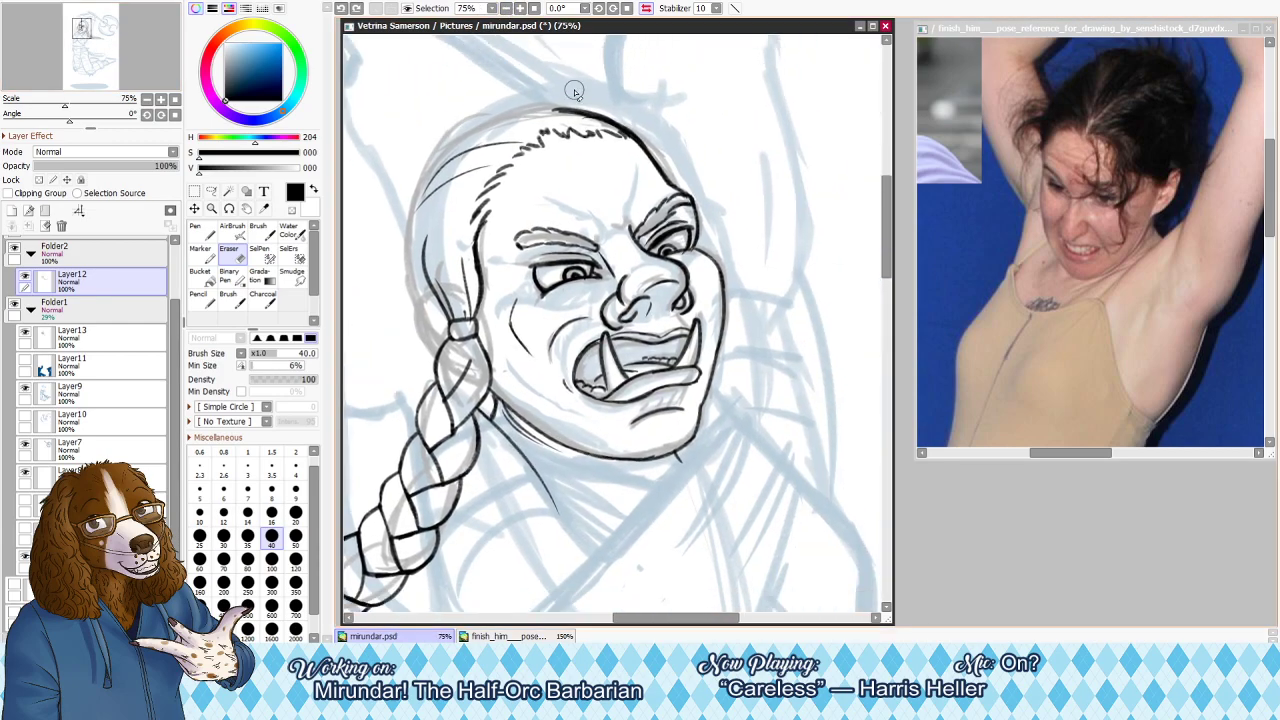
pyautogui.press('[')
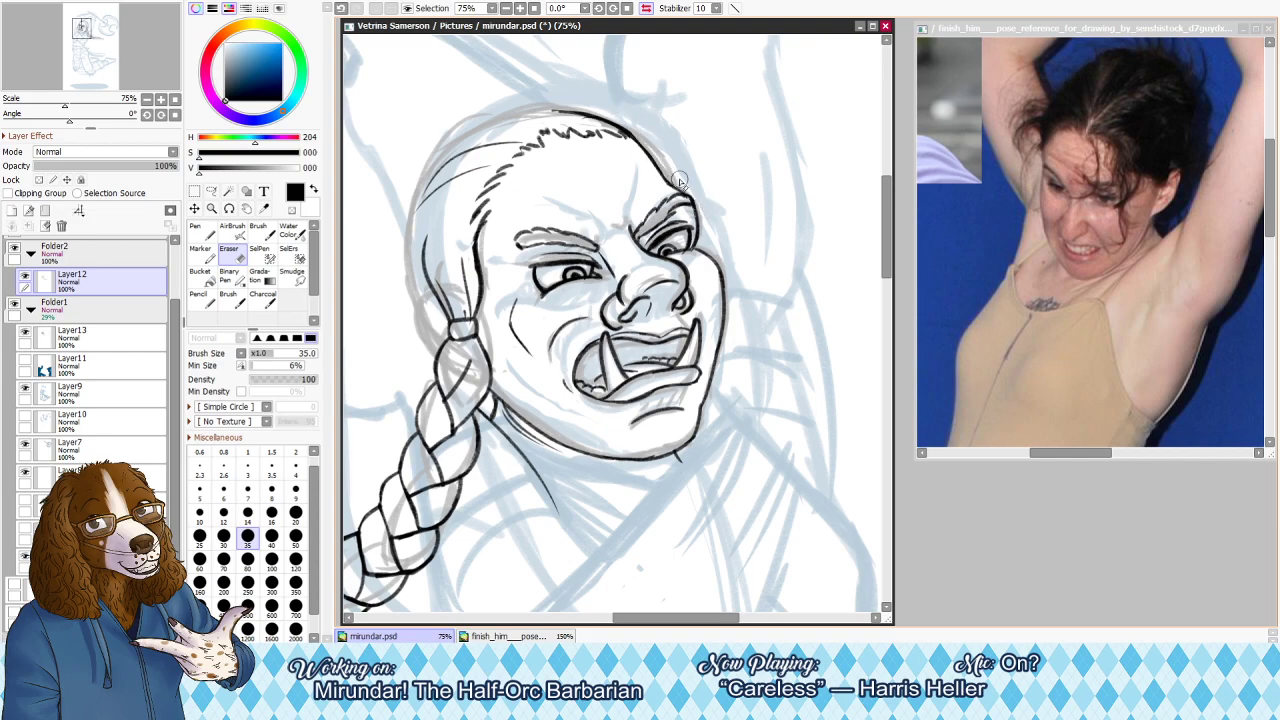
# Touch up the forehead contour with the size 14 pencil and trim it with the eraser at size 16, ending in unmirrored view
pyautogui.press('n')
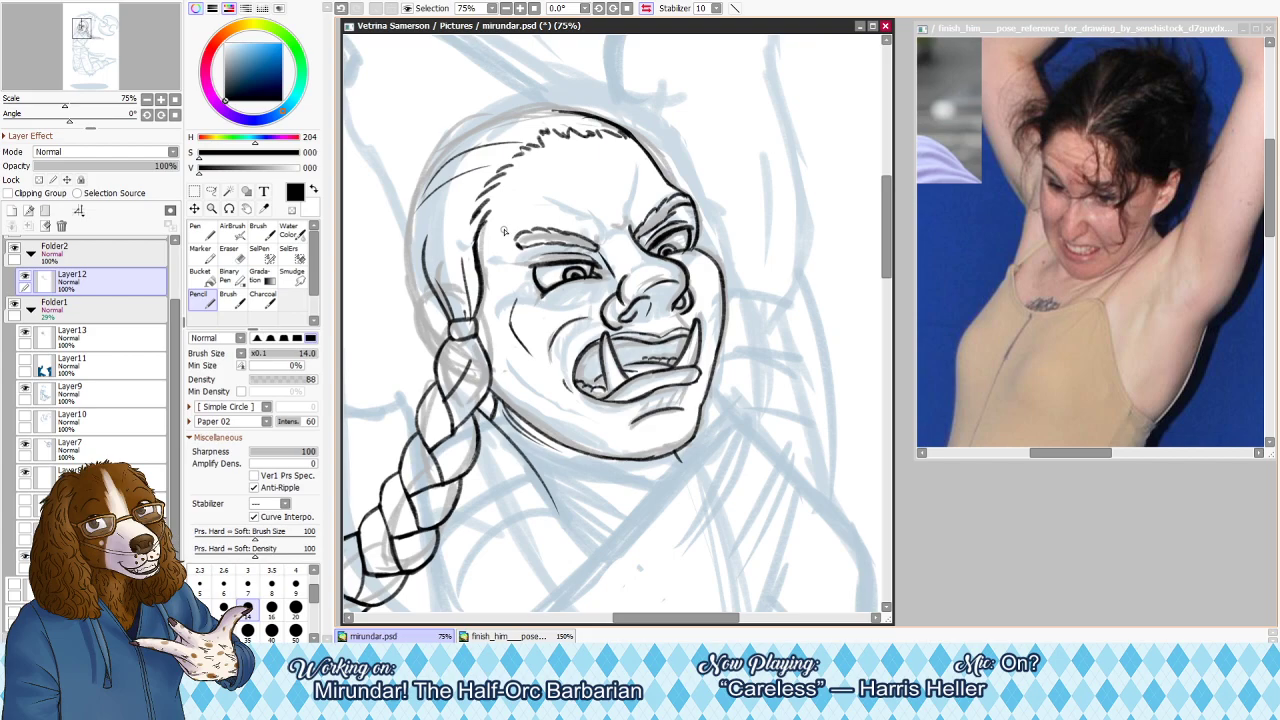
pyautogui.moveTo(498, 230); pyautogui.dragTo(506, 248)
pyautogui.press('e')
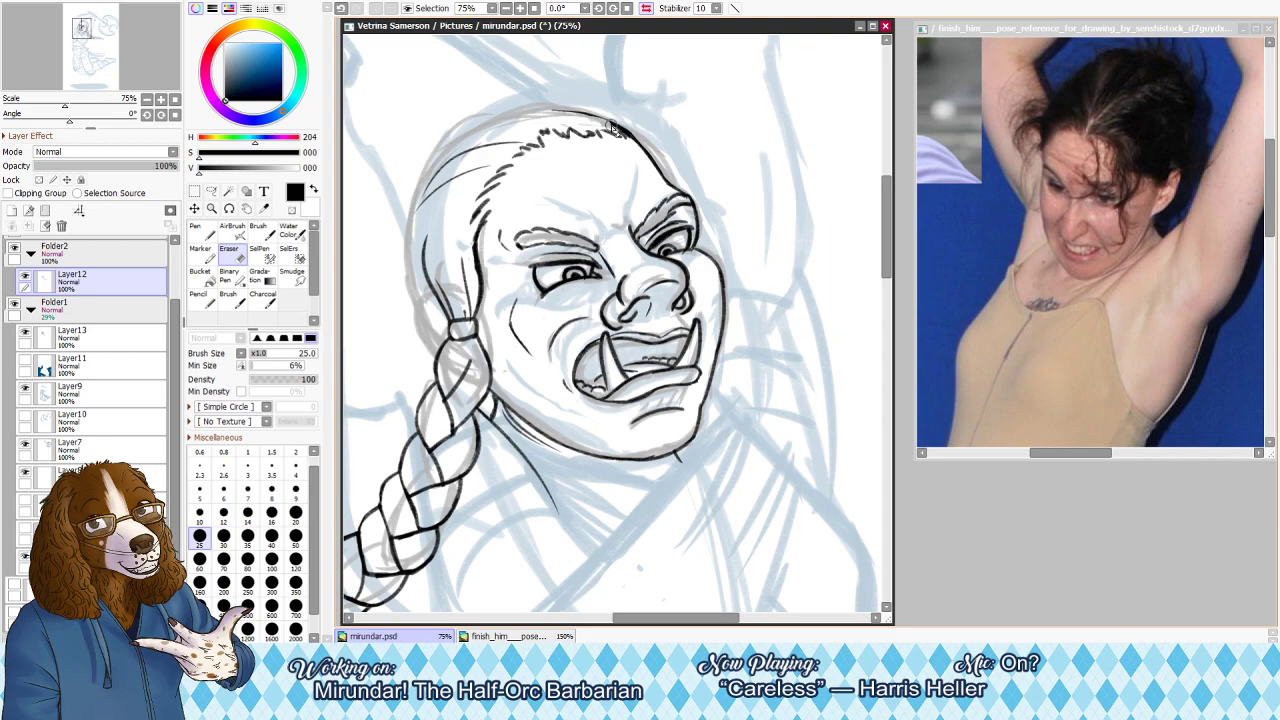
pyautogui.press('[')
pyautogui.press('[')
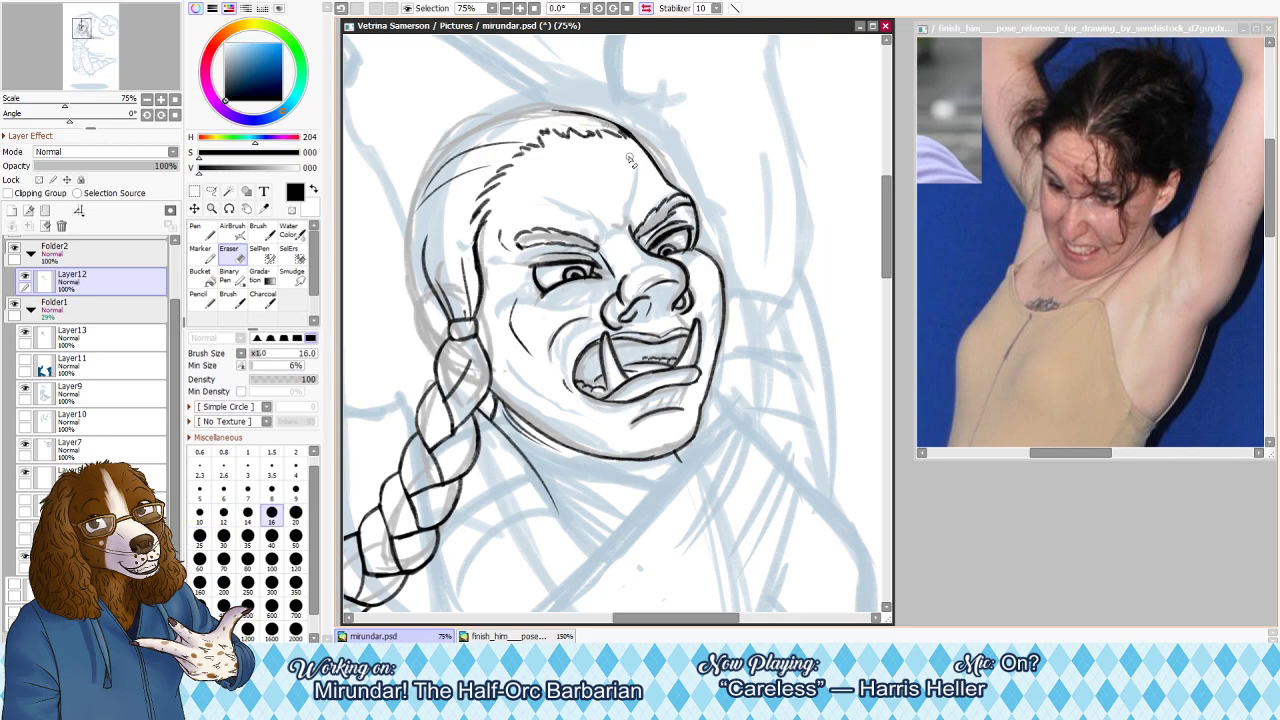
pyautogui.press('h')
pyautogui.press('n')
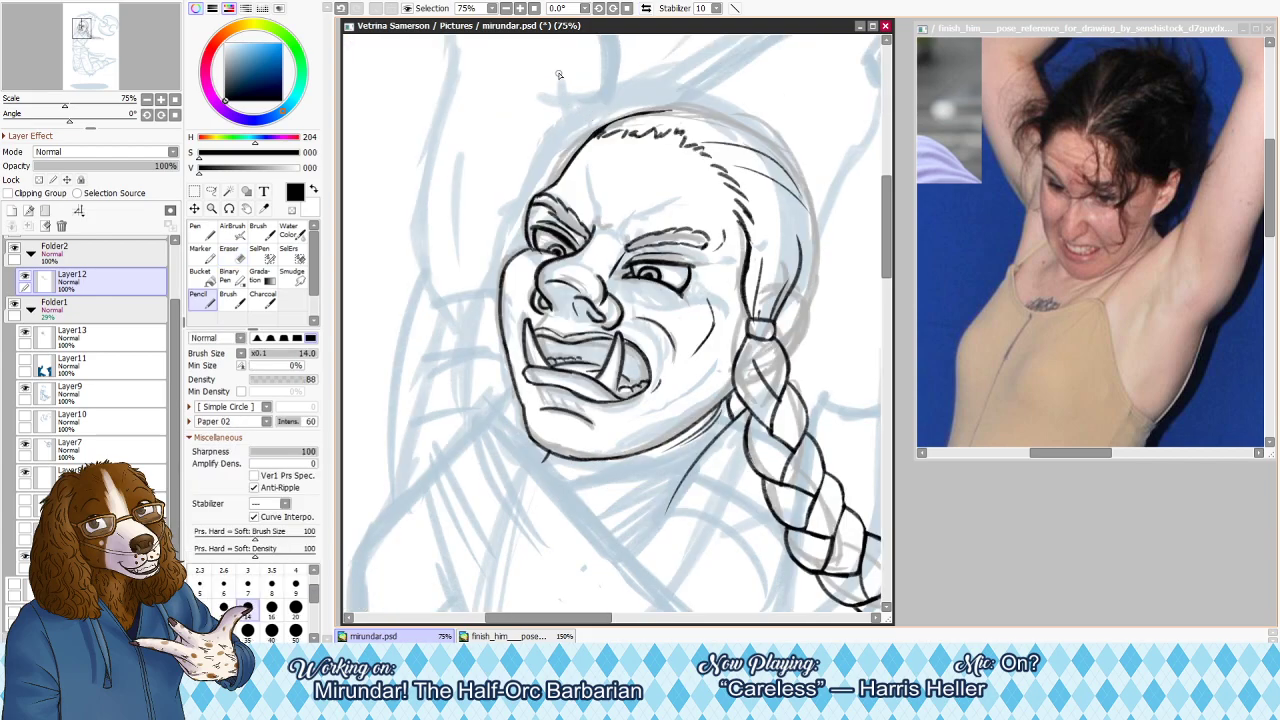
# Try a curved shoulder line from the base of the neck contour toward the braid with the size 14 pencil
pyautogui.moveTo(82, 28); pyautogui.dragTo(85, 33)
pyautogui.moveTo(584, 461); pyautogui.dragTo(524, 376)
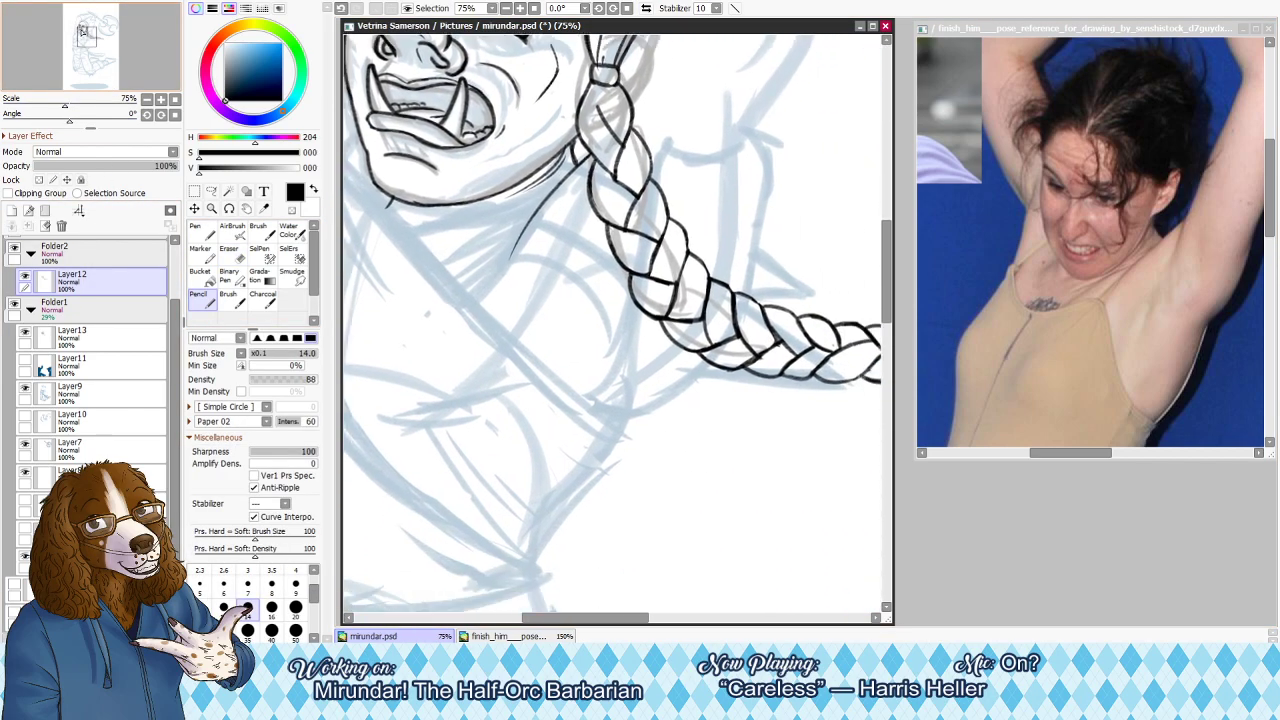
pyautogui.moveTo(507, 263)
pyautogui.mouseDown()
pyautogui.moveTo(564, 279)
pyautogui.moveTo(636, 347)
pyautogui.mouseUp()
pyautogui.hotkey('ctrl', 'z')
pyautogui.moveTo(552, 273); pyautogui.dragTo(648, 353)
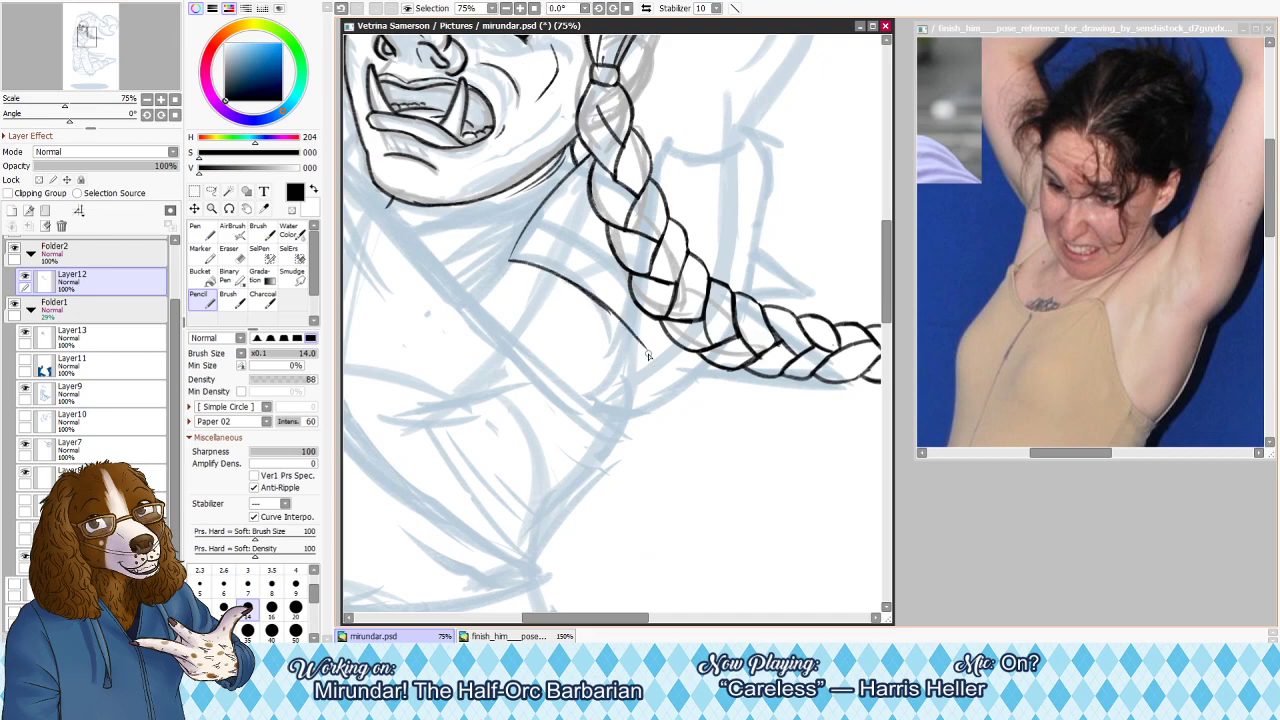
pyautogui.hotkey('ctrl', 'z')
pyautogui.hotkey('ctrl', 'z')
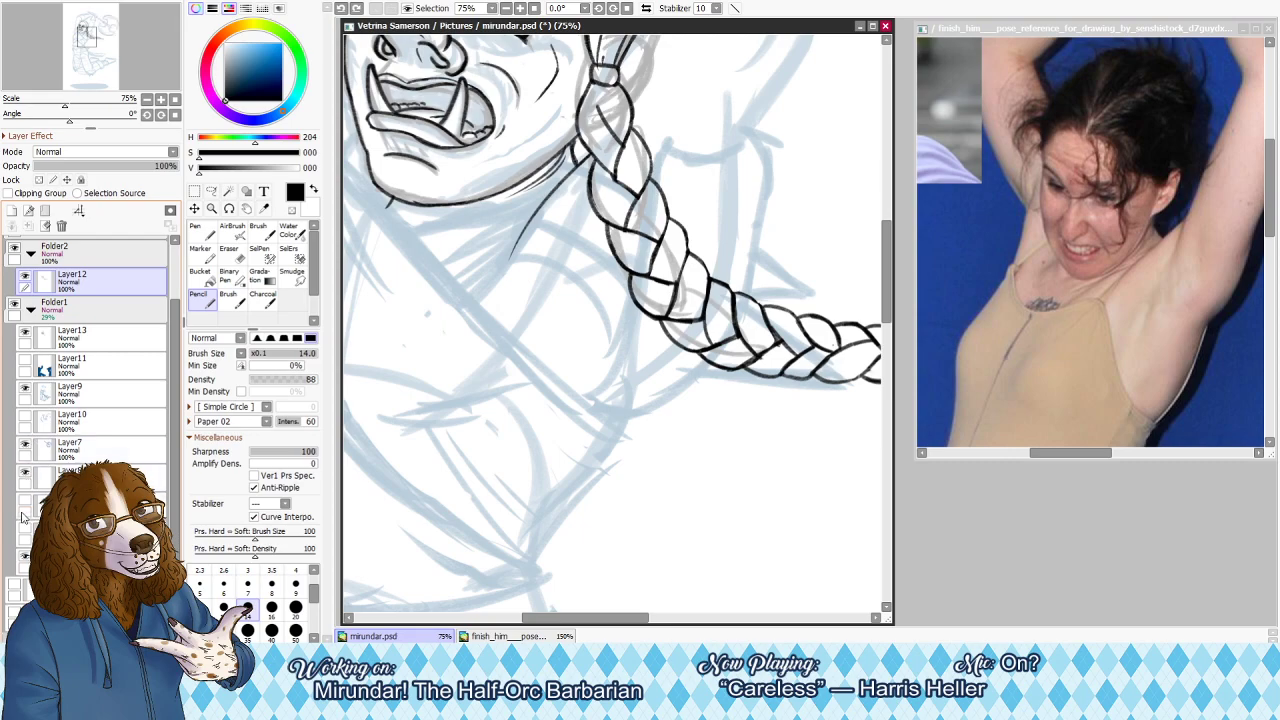
# Hide the lowest visible rough sketch layer in Folder1 to clear the overlapping body construction lines
pyautogui.click(25, 560)
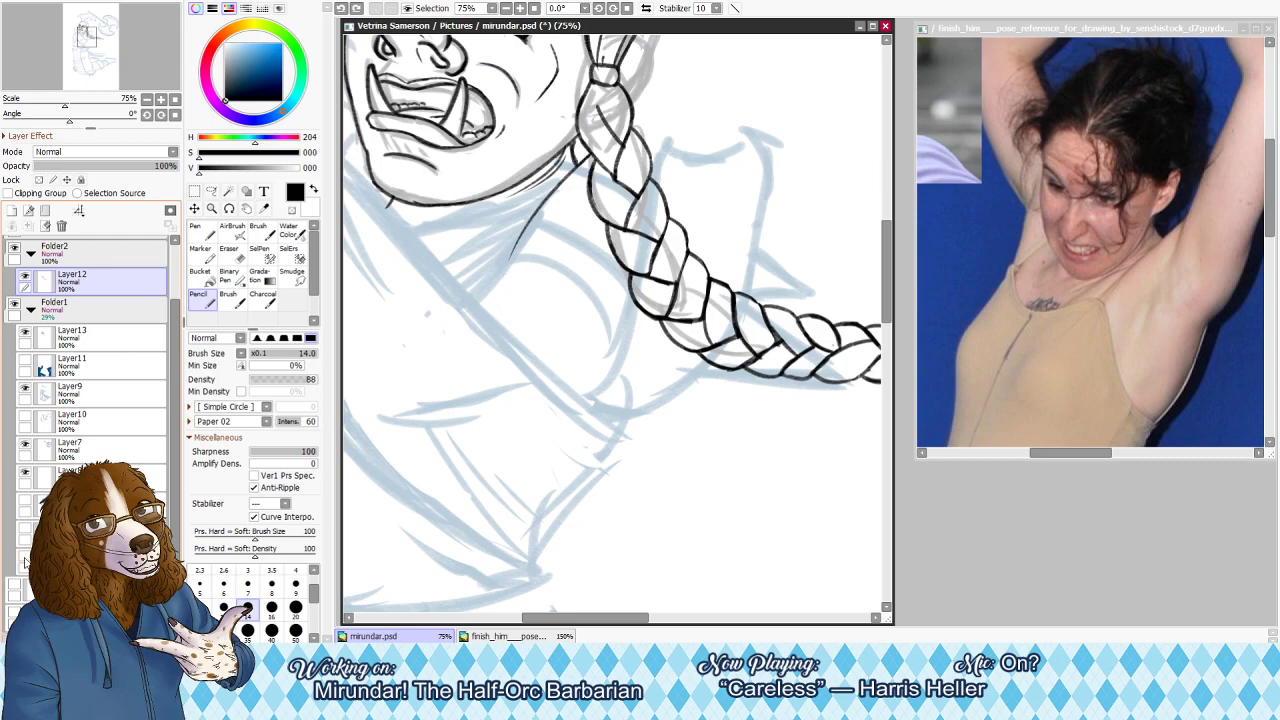
pyautogui.click(25, 558)
pyautogui.click(26, 552)
# Draw the shoulder line from the neck contour to the braid's edge with the size 16 pencil, undoing the rejected attempts
pyautogui.moveTo(512, 259); pyautogui.dragTo(556, 280)
pyautogui.hotkey('ctrl', 'z')
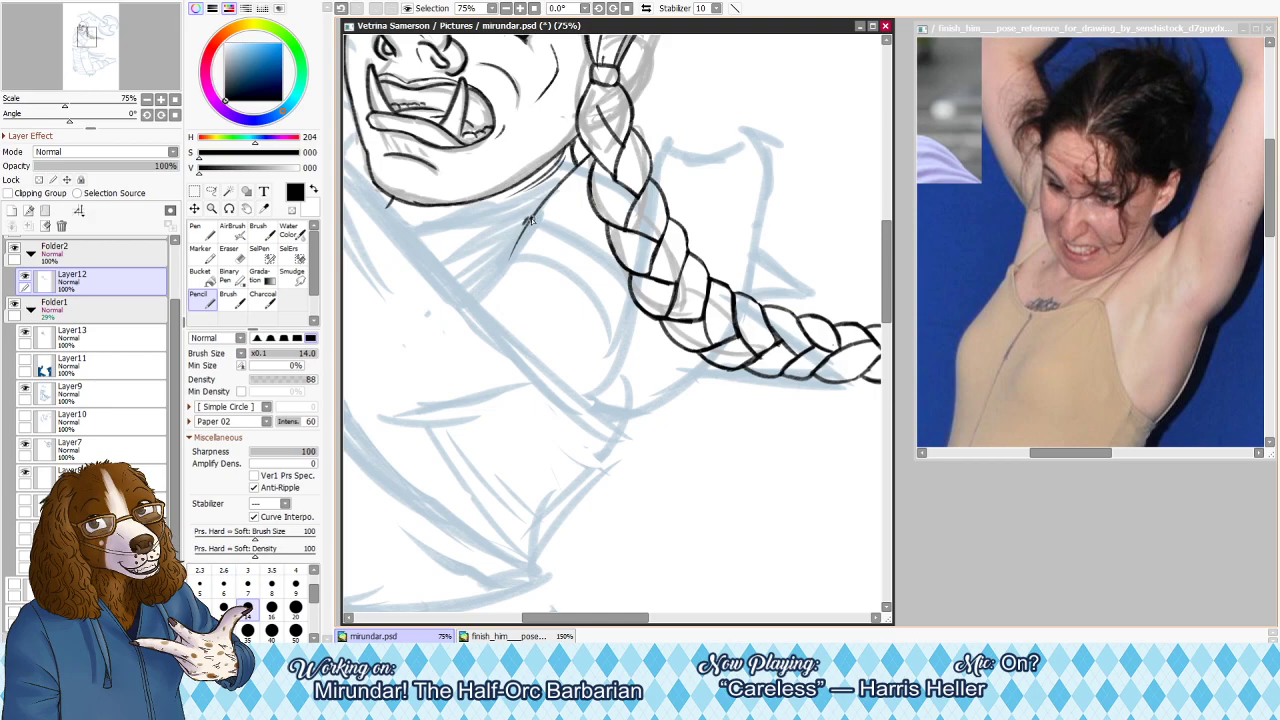
pyautogui.moveTo(522, 218); pyautogui.dragTo(586, 250)
pyautogui.press(']')
pyautogui.moveTo(525, 219); pyautogui.dragTo(610, 268)
pyautogui.hotkey('ctrl', 'z')
pyautogui.hotkey('ctrl', 'z')
pyautogui.moveTo(527, 218); pyautogui.dragTo(620, 268)
pyautogui.hotkey('ctrl', 'z')
pyautogui.moveTo(525, 217)
pyautogui.mouseDown()
pyautogui.moveTo(587, 242)
pyautogui.moveTo(620, 276)
pyautogui.mouseUp()
pyautogui.moveTo(574, 241)
pyautogui.mouseDown()
pyautogui.moveTo(638, 294)
pyautogui.moveTo(628, 283)
pyautogui.mouseUp()
pyautogui.hotkey('ctrl', 'z')
pyautogui.hotkey('ctrl', 'z')
pyautogui.hotkey('ctrl', 'z')
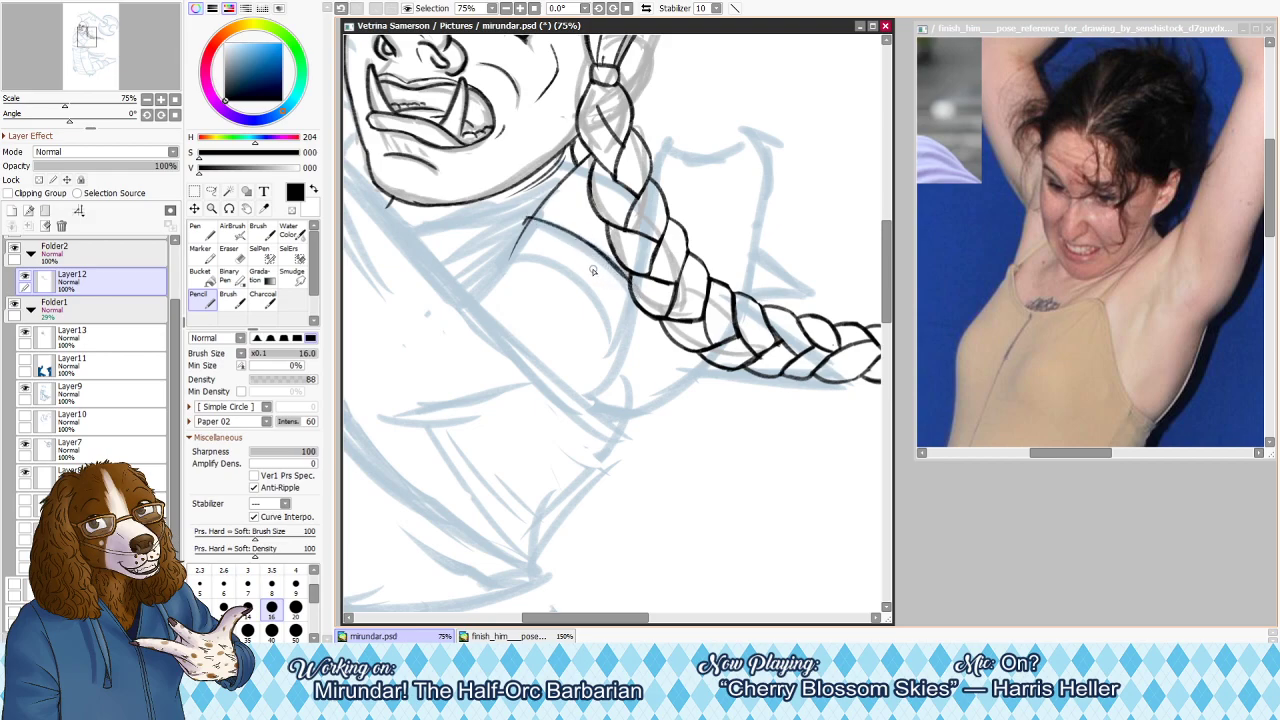
# Clean up the short edge closing the collar strap where the shoulder line meets the neck contour
pyautogui.press('h')
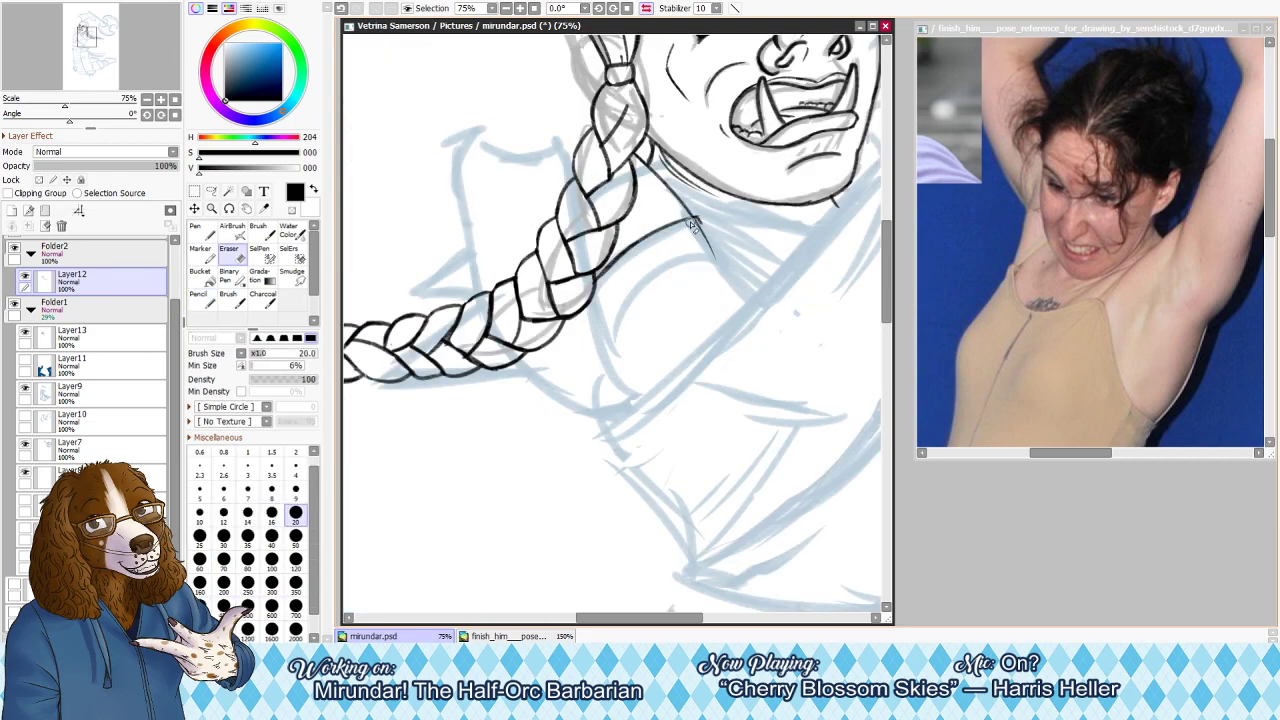
pyautogui.moveTo(700, 220); pyautogui.dragTo(716, 256)
pyautogui.hotkey('ctrl', 'z')
pyautogui.hotkey('ctrl', 'z')
pyautogui.press('h')
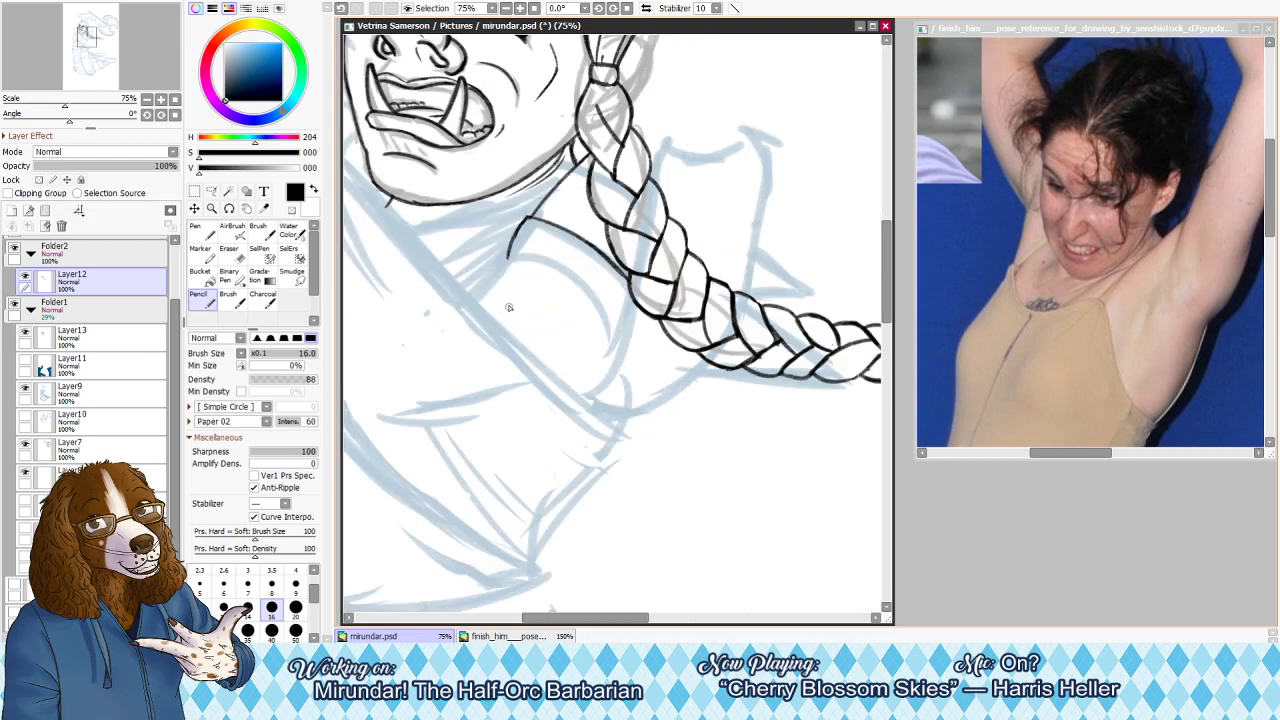
# Draw the strap's curved lower edge below the shoulder line with the size 16 pencil, then trim its corner with the eraser at size 20
pyautogui.moveTo(510, 254); pyautogui.dragTo(604, 307)
pyautogui.hotkey('ctrl', 'z')
pyautogui.moveTo(510, 254); pyautogui.dragTo(604, 308)
pyautogui.moveTo(548, 263); pyautogui.dragTo(620, 336)
pyautogui.hotkey('ctrl', 'z')
pyautogui.hotkey('ctrl', 'z')
pyautogui.moveTo(578, 280); pyautogui.dragTo(624, 346)
pyautogui.hotkey('ctrl', 'z')
pyautogui.moveTo(598, 300); pyautogui.dragTo(620, 347)
pyautogui.hotkey('ctrl', 'z')
pyautogui.hotkey('ctrl', 'z')
pyautogui.moveTo(572, 273); pyautogui.dragTo(620, 338)
pyautogui.press('h')
pyautogui.press('e')
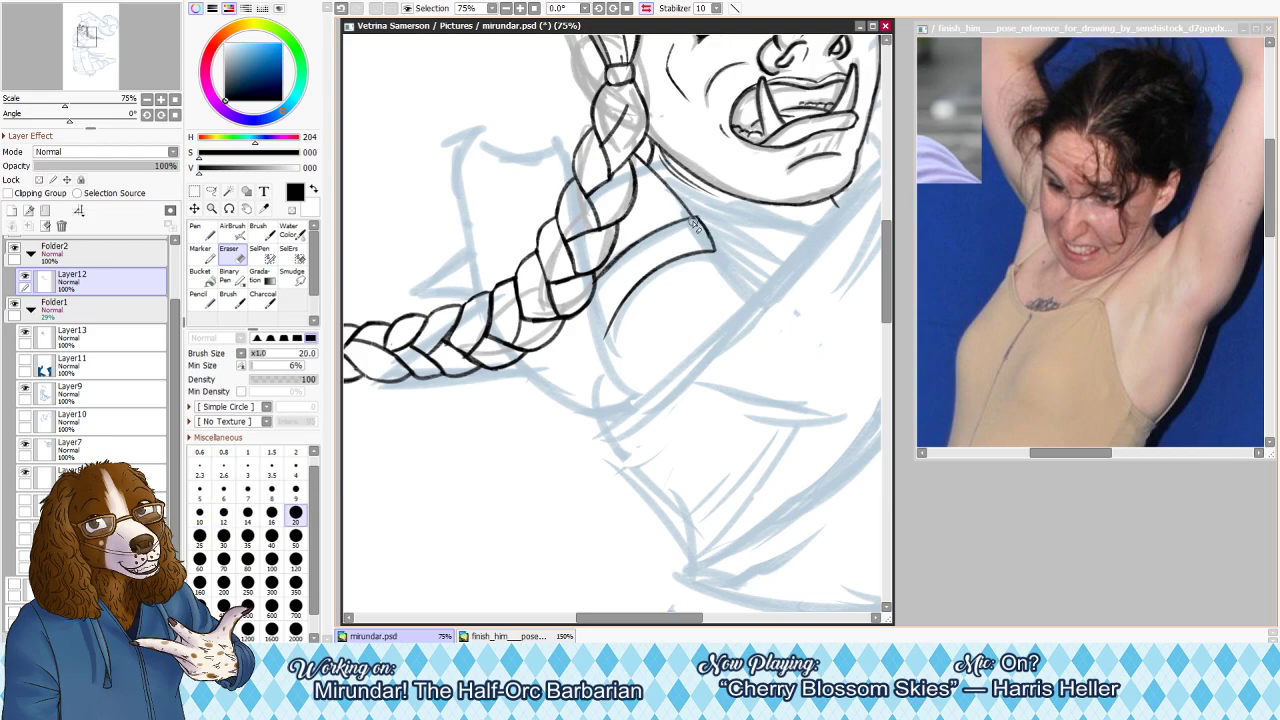
pyautogui.press('h')
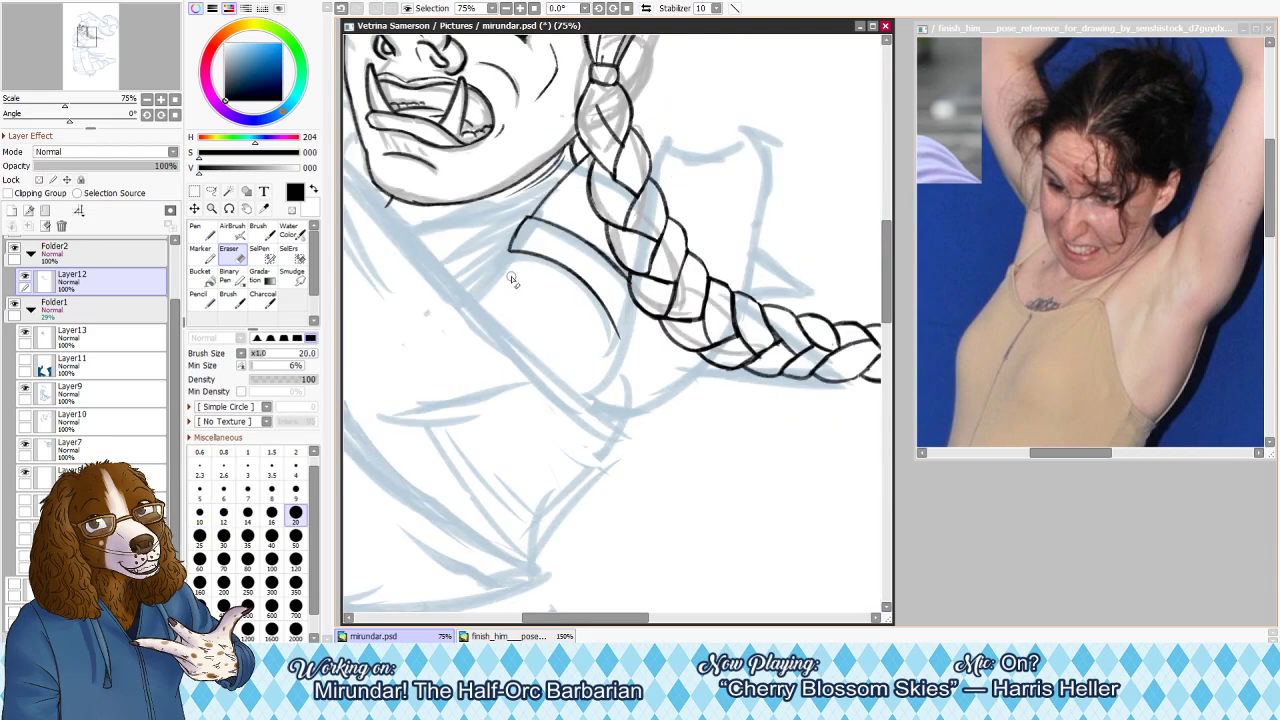
# Draw the neck line beneath the jaw from the braid toward the throat with the size 16 pencil, undoing rejected strokes
pyautogui.press('h')
pyautogui.press('n')
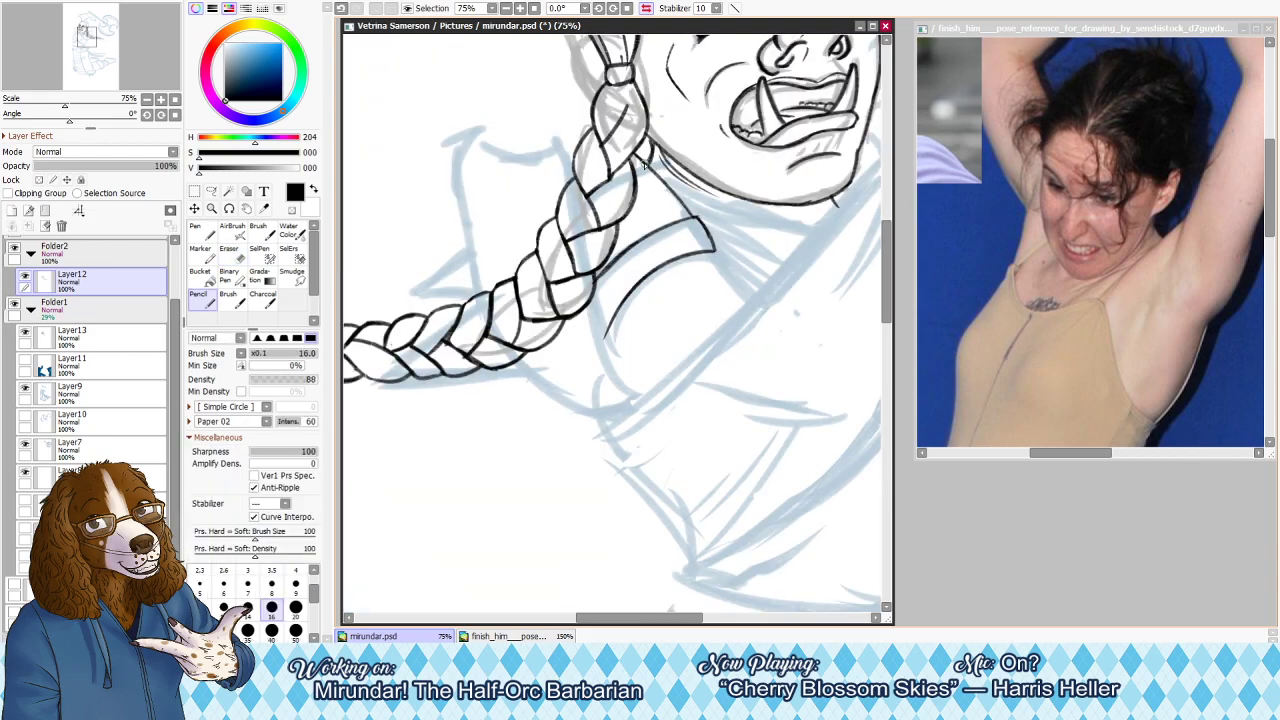
pyautogui.press('e')
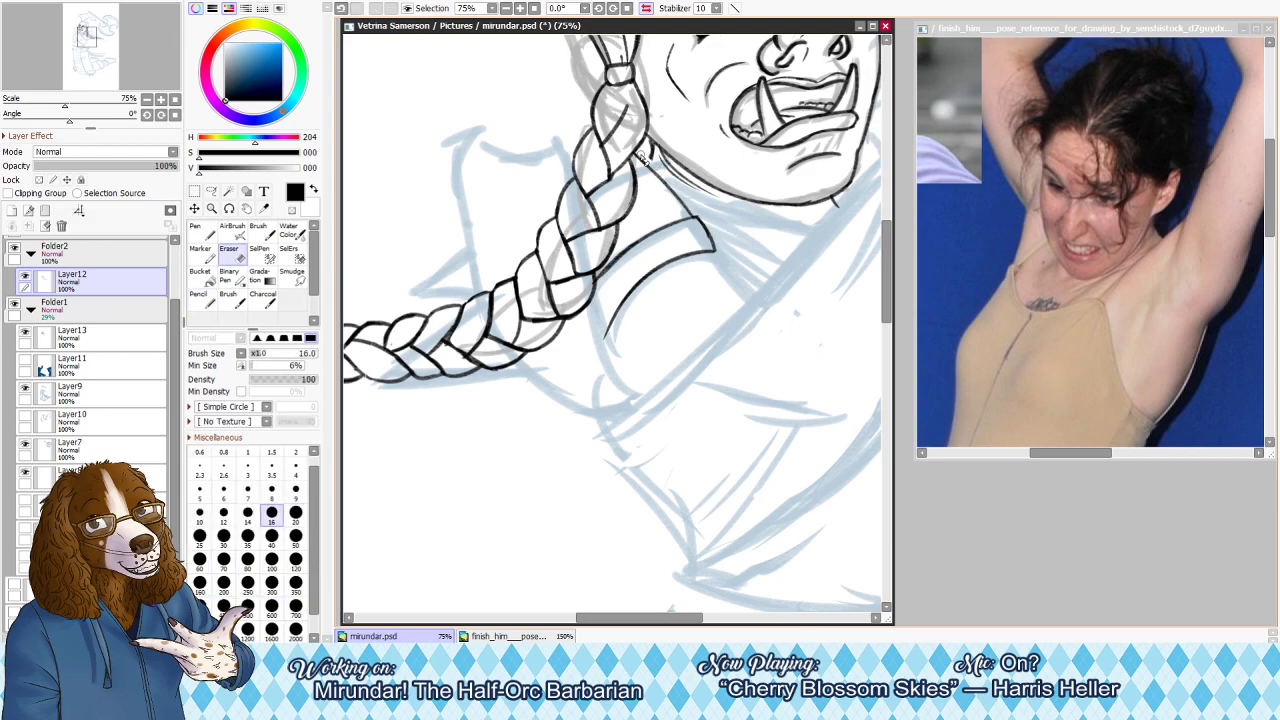
pyautogui.press('n')
pyautogui.hotkey('ctrl', 'z')
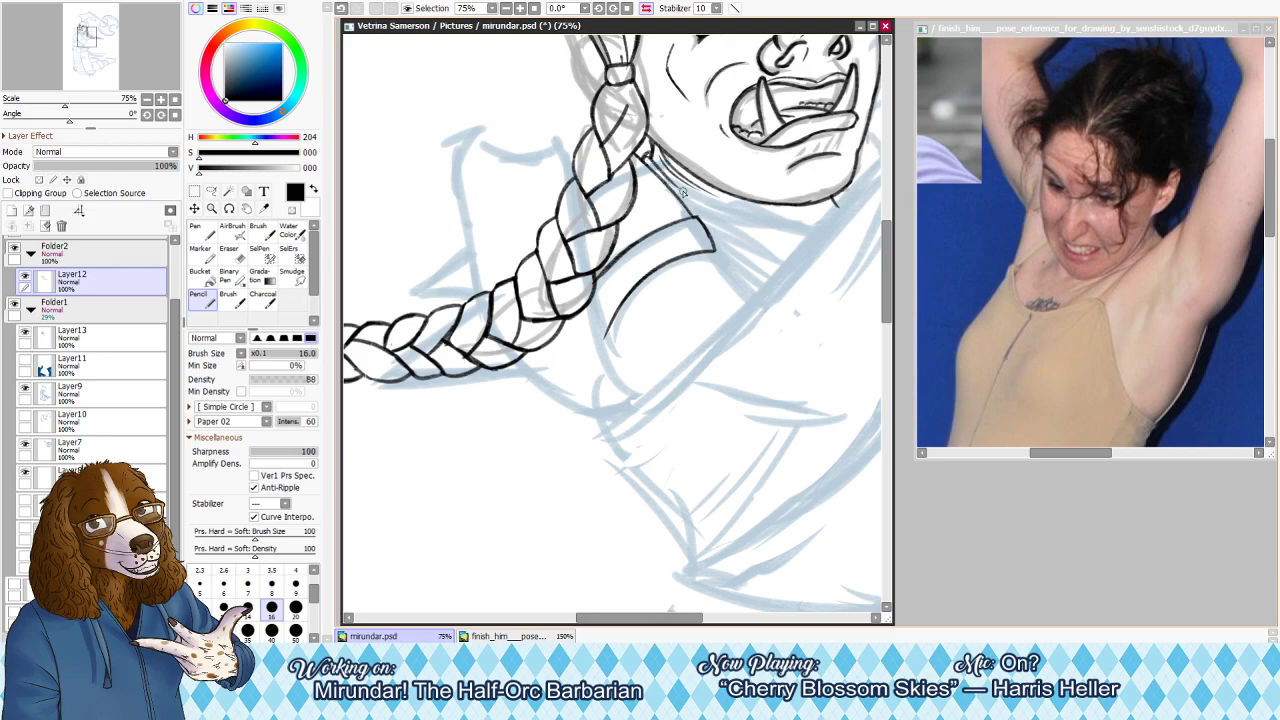
pyautogui.moveTo(746, 240); pyautogui.dragTo(682, 190)
pyautogui.hotkey('ctrl', 'z')
pyautogui.hotkey('ctrl', 'z')
pyautogui.moveTo(655, 163); pyautogui.dragTo(816, 233)
pyautogui.press('h')
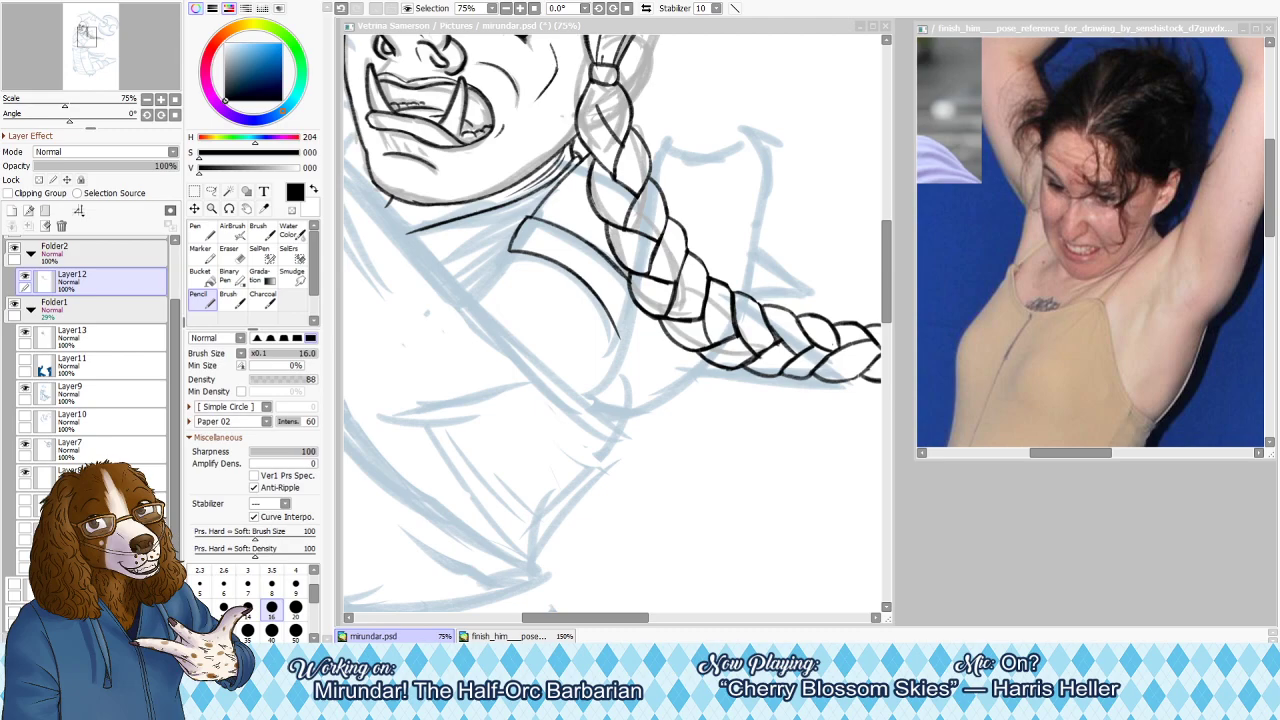
# Examine the head, neck and strap line art against the full body sketch at several zoom levels
pyautogui.click(503, 323)
pyautogui.scroll(-3, 503, 323)
pyautogui.scroll(2, 458, 151)
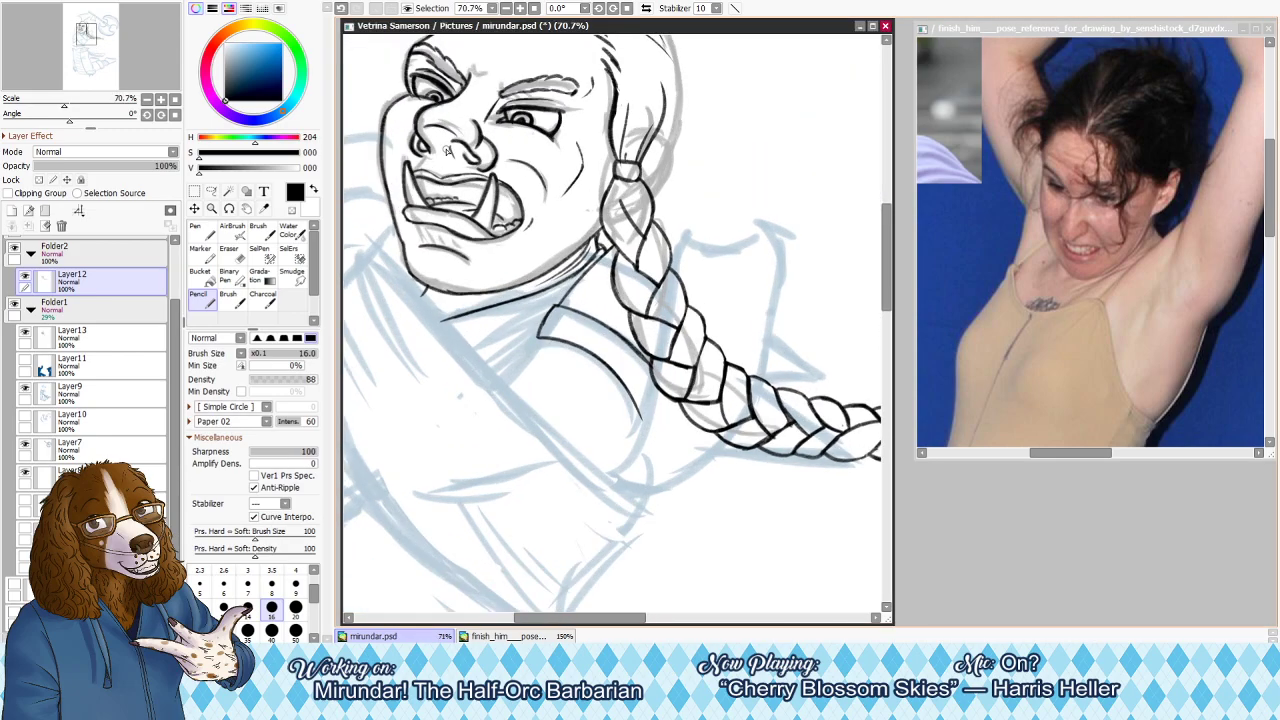
pyautogui.scroll(-1, 458, 151)
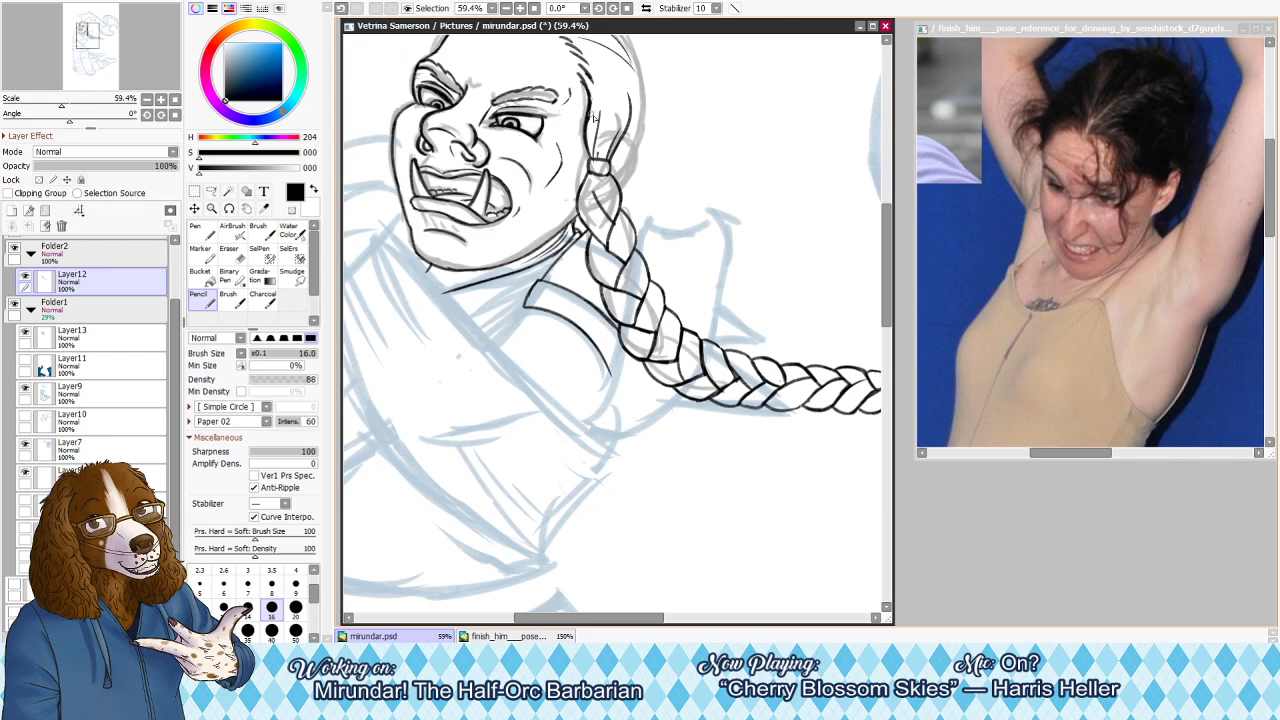
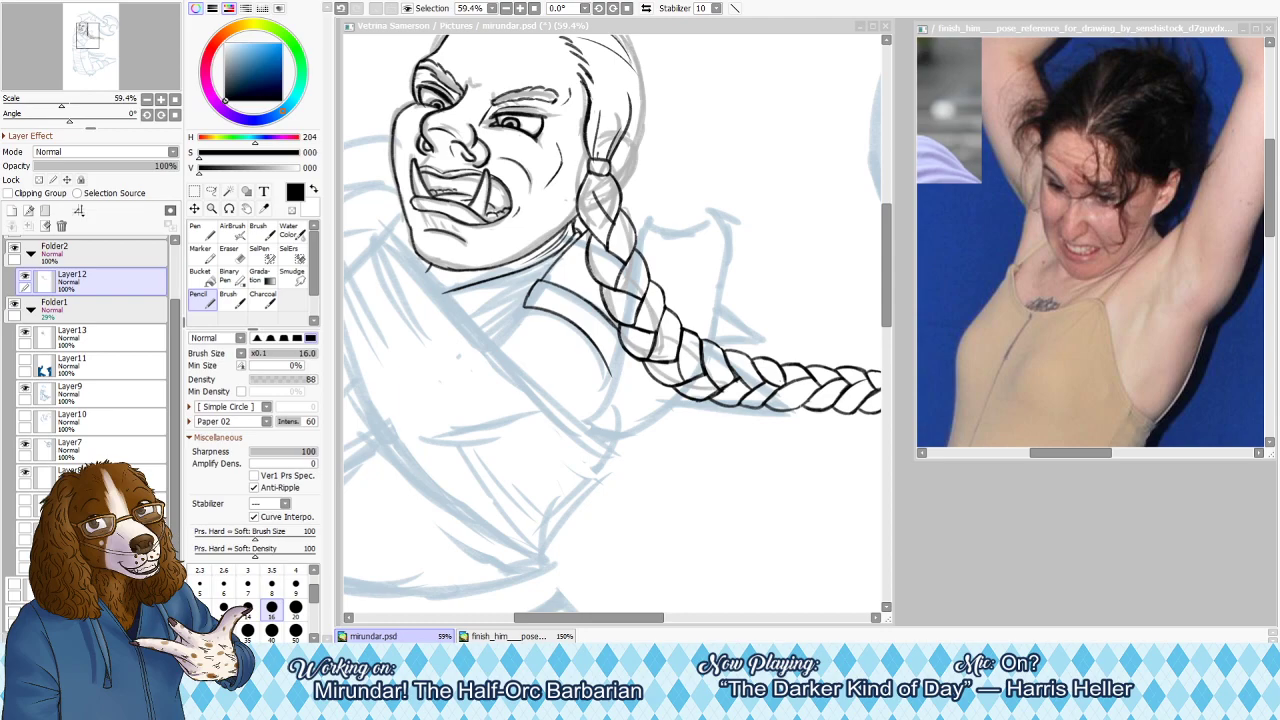
pyautogui.scroll(-5, 494, 280)
pyautogui.scroll(1, 446, 237)
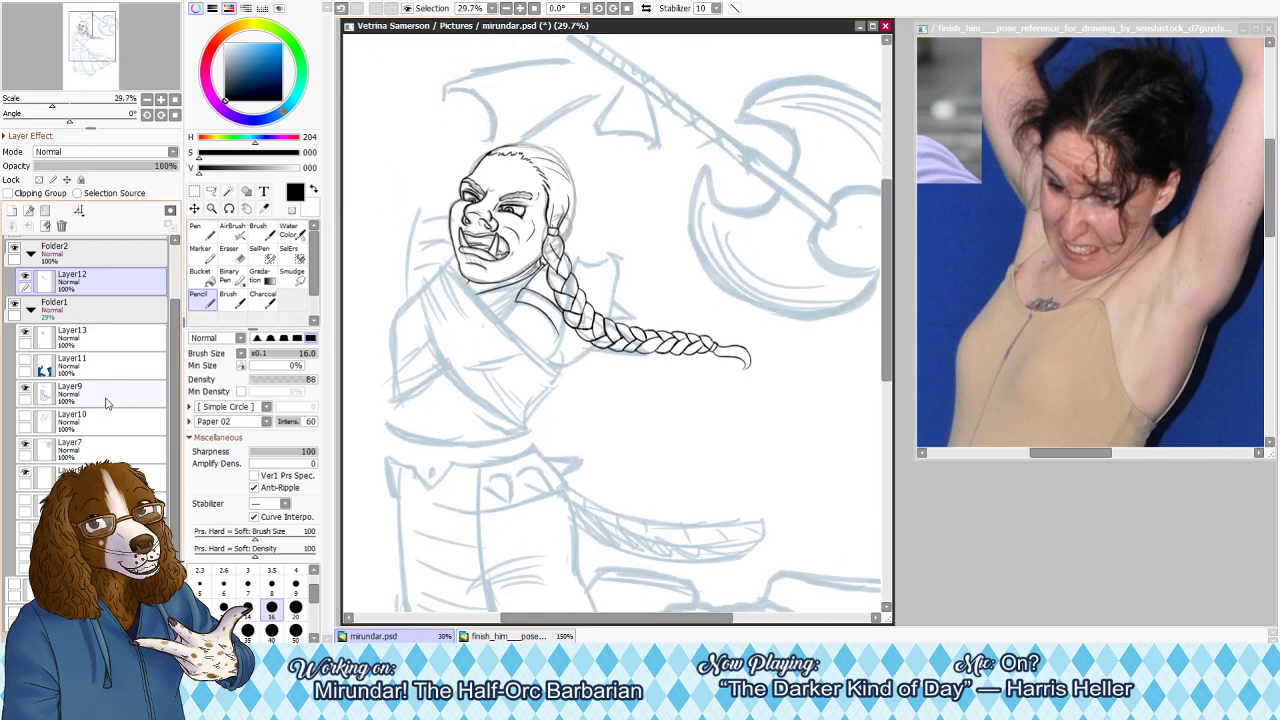
pyautogui.scroll(-1, 575, 362)
pyautogui.scroll(2, 560, 366)
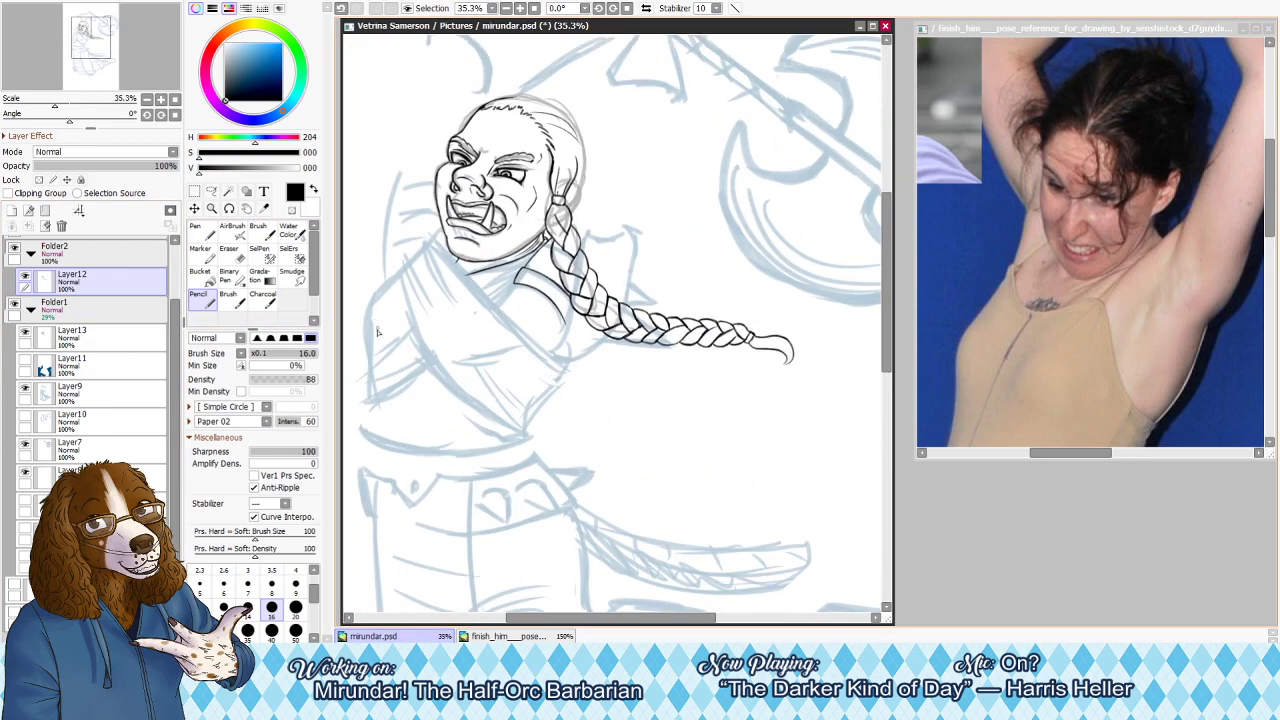
pyautogui.scroll(-6, 531, 480)
pyautogui.scroll(4, 497, 581)
pyautogui.scroll(5, 595, 219)
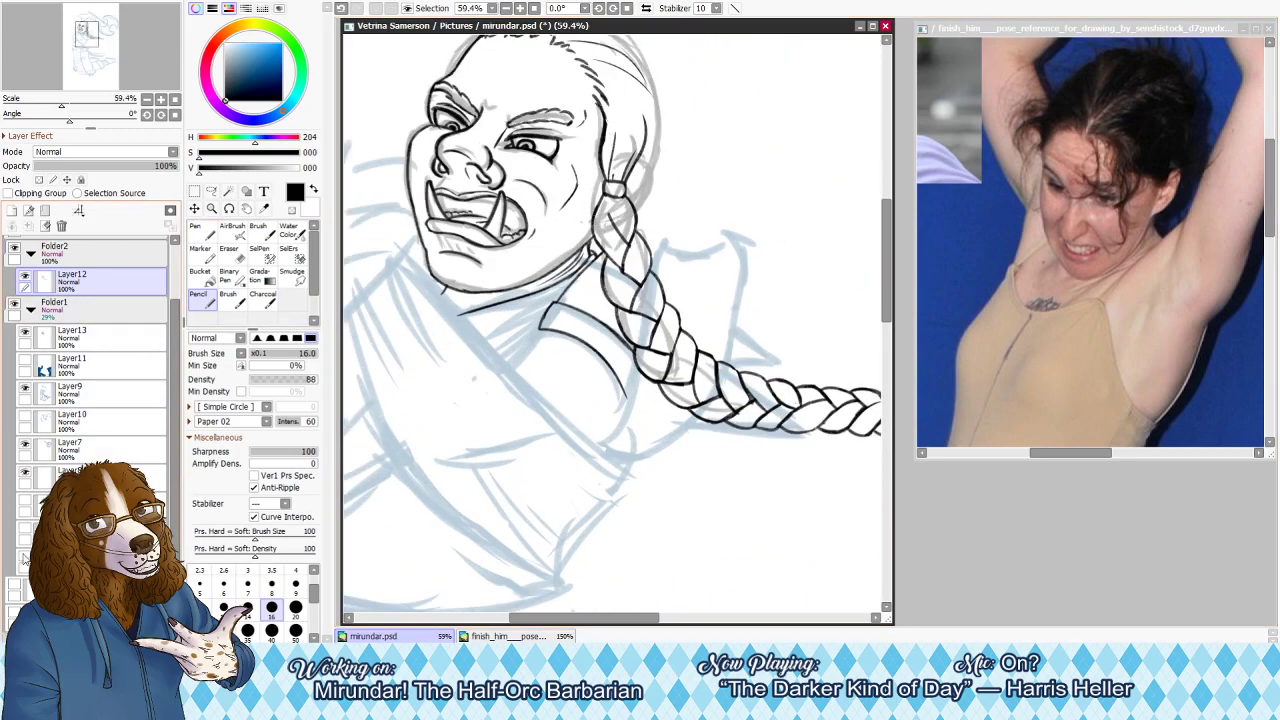
# Show the lowest body construction sketch in Folder1 again and hide the Layer9 clothing sketch
pyautogui.click(23, 556)
pyautogui.click(23, 556)
pyautogui.click(24, 560)
pyautogui.click(25, 557)
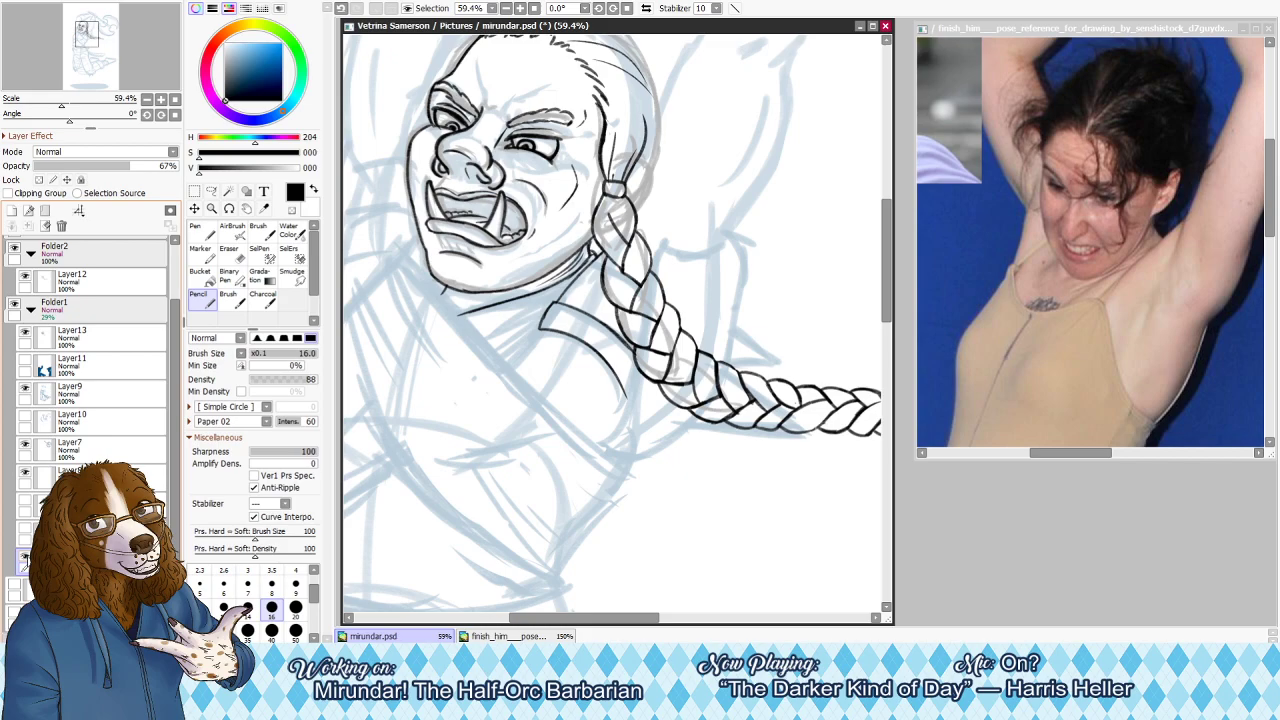
pyautogui.click(25, 392)
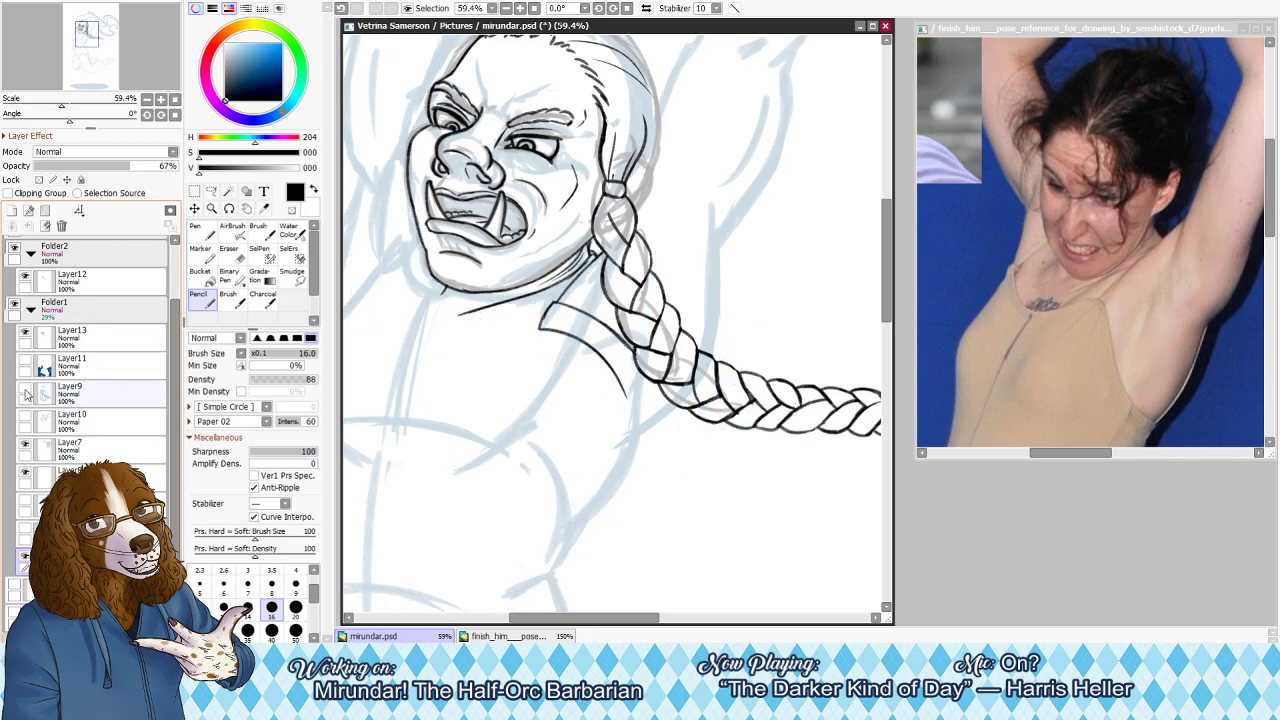
pyautogui.scroll(2, 720, 359)
pyautogui.scroll(-1, 692, 366)
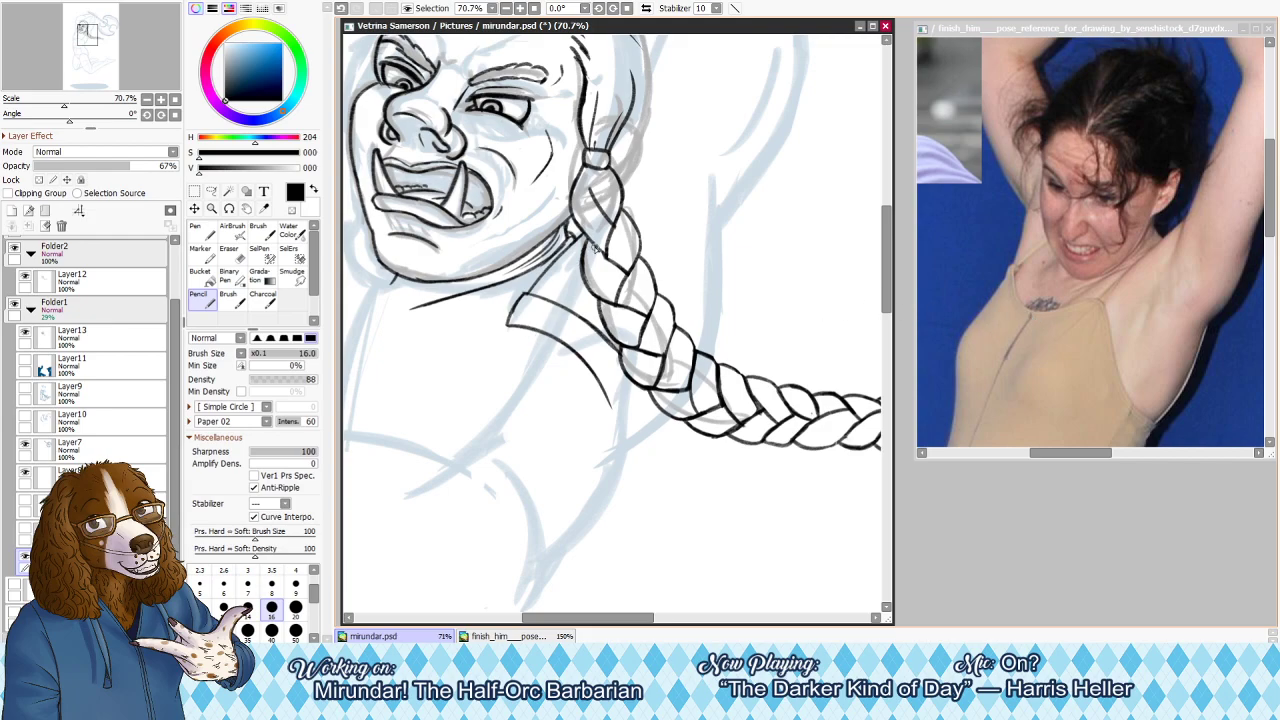
# Hide the Layer13 head sketch, compare the drawing with Folder2 toggled off and on, and make Layer12 active
pyautogui.click(14, 250)
pyautogui.click(14, 250)
pyautogui.click(24, 280)
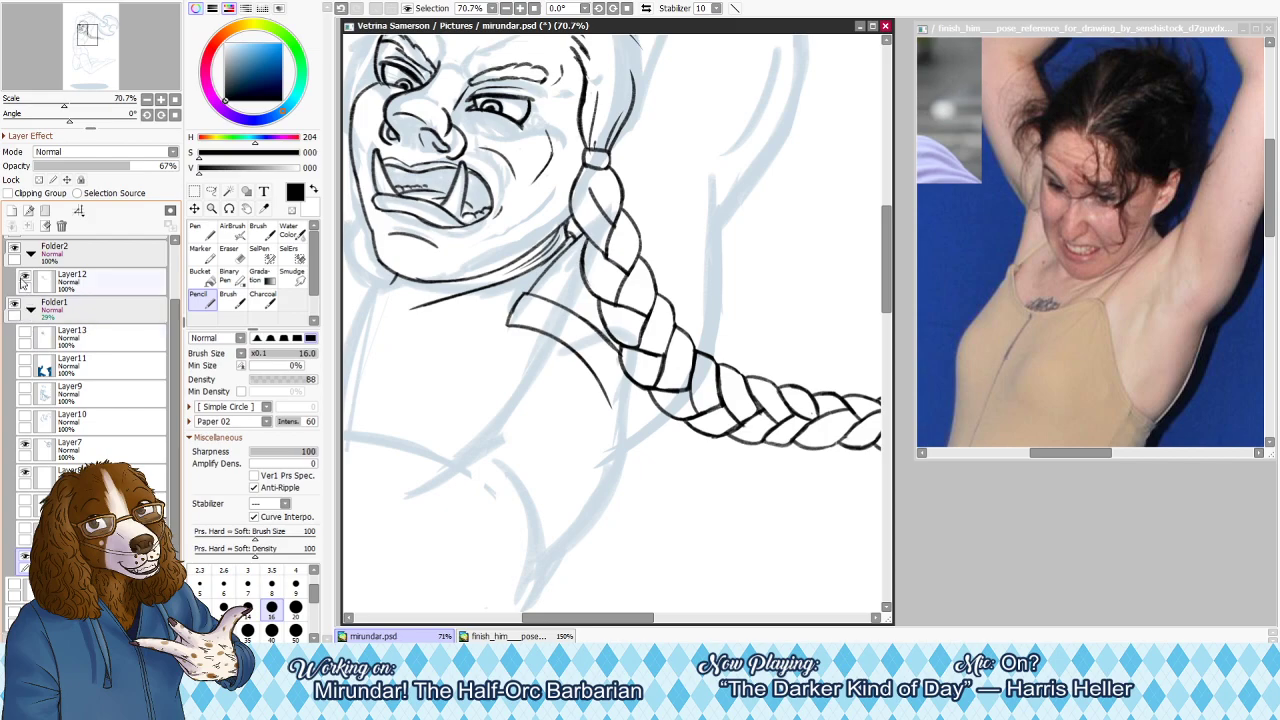
pyautogui.click(13, 248)
pyautogui.click(13, 248)
pyautogui.click(13, 248)
pyautogui.click(13, 248)
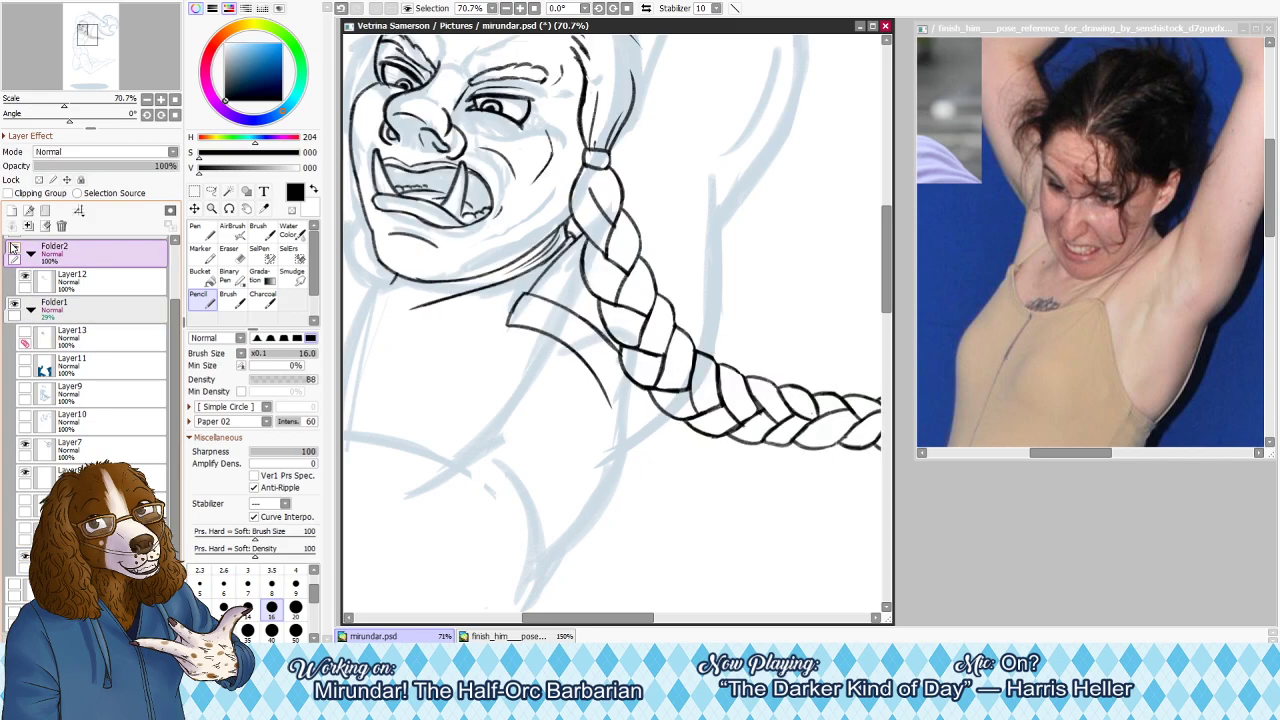
pyautogui.click(100, 282)
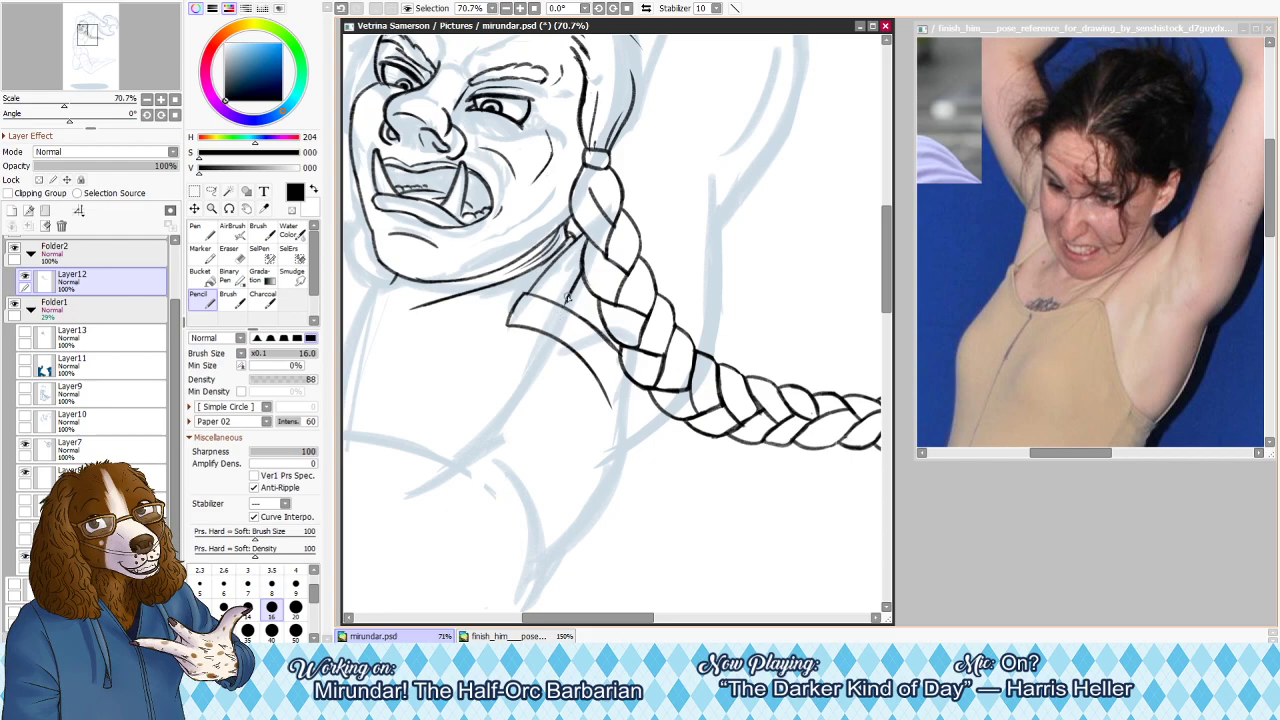
# Rough in the side of the neck from the braid down toward the collarbone with the size 16 pencil, undoing rejected strokes
pyautogui.moveTo(548, 335); pyautogui.dragTo(510, 396)
pyautogui.hotkey('ctrl', 'z')
pyautogui.moveTo(562, 308); pyautogui.dragTo(520, 400)
pyautogui.hotkey('ctrl', 'z')
pyautogui.moveTo(572, 292); pyautogui.dragTo(517, 393)
pyautogui.hotkey('ctrl', 'z')
pyautogui.press('h')
pyautogui.press('h')
# Erase the collar strap's end and curved lower edge with the eraser at sizes 30 and 50
pyautogui.press('e')
pyautogui.press(']')
pyautogui.press(']')
pyautogui.moveTo(524, 293); pyautogui.dragTo(506, 340)
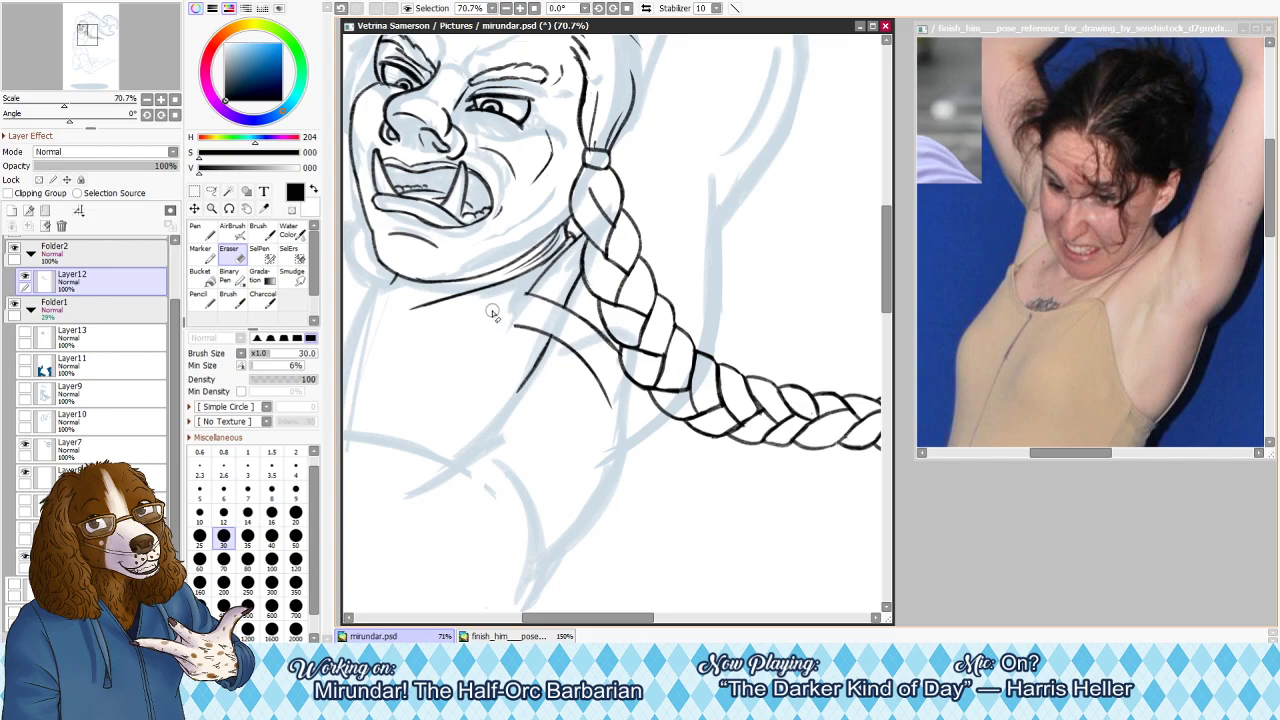
pyautogui.press(']')
pyautogui.press(']')
pyautogui.press(']')
pyautogui.moveTo(514, 322); pyautogui.dragTo(619, 393)
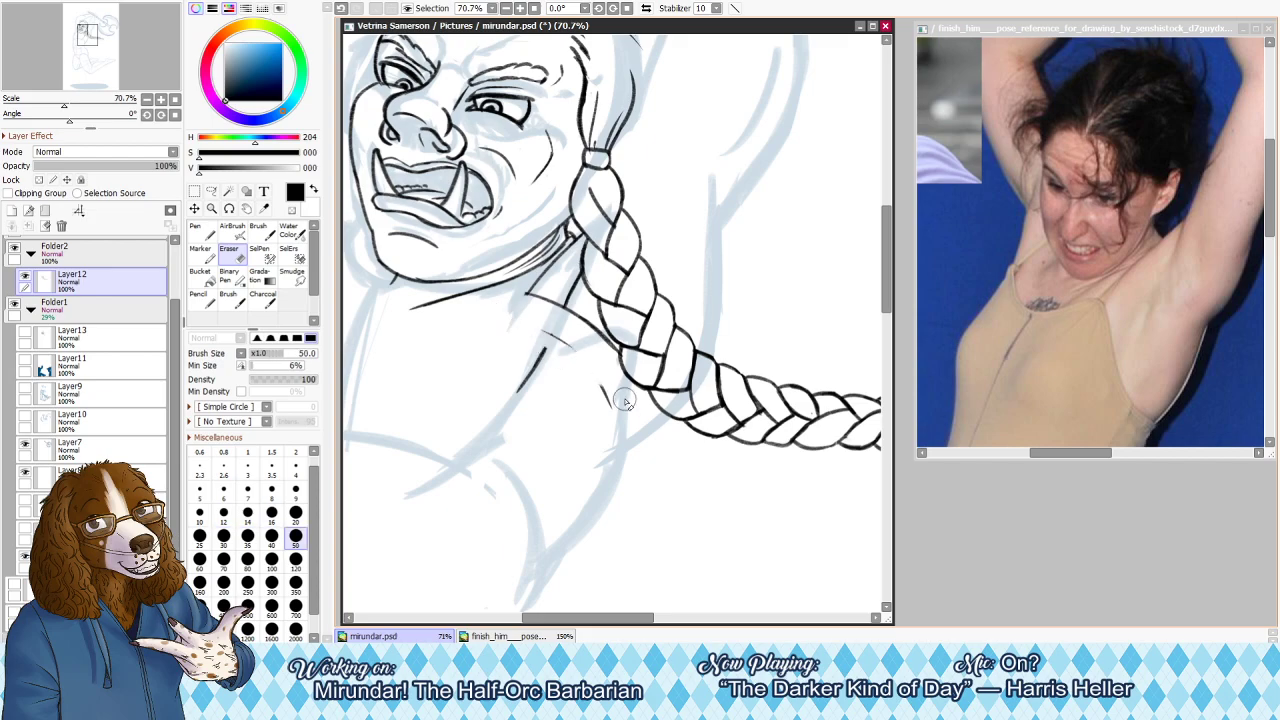
# Erase the remaining shoulder line between the neck and the braid, adjusting the eraser between sizes 30 and 50
pyautogui.press('[')
pyautogui.press('[')
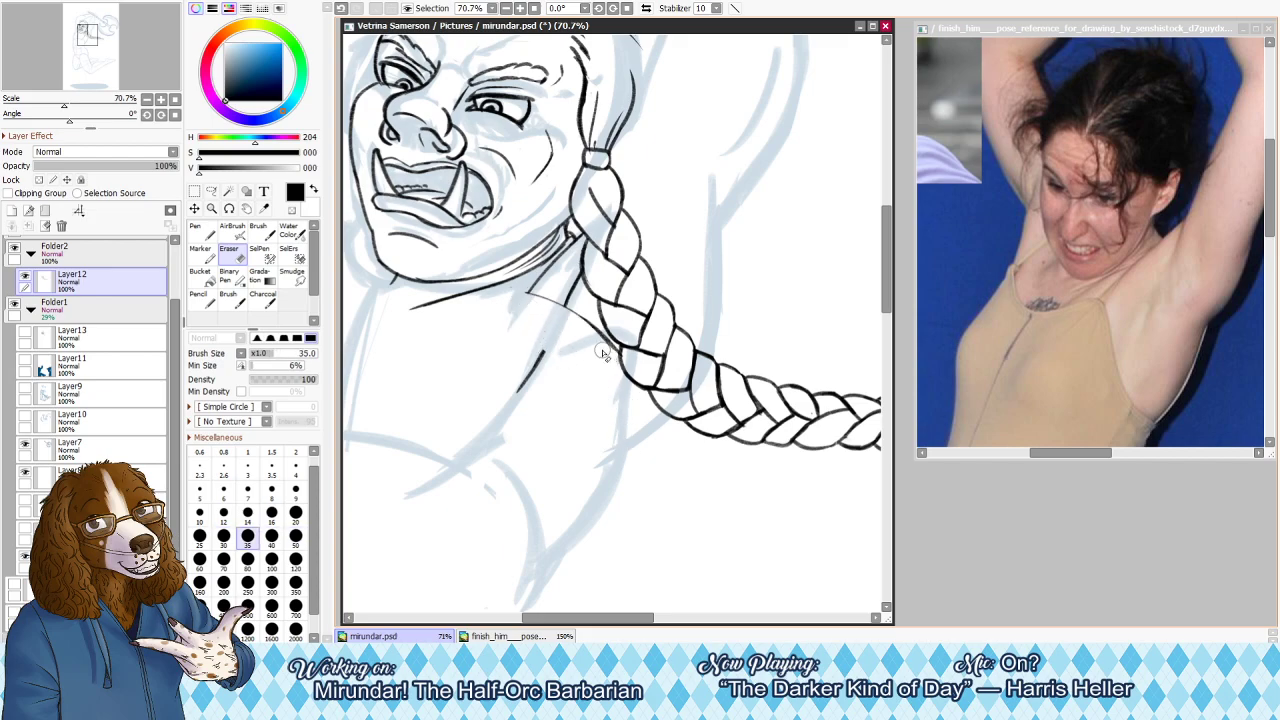
pyautogui.moveTo(619, 356); pyautogui.dragTo(598, 347)
pyautogui.hotkey('ctrl', 'z')
pyautogui.hotkey('ctrl', 'z')
pyautogui.hotkey('ctrl', 'z')
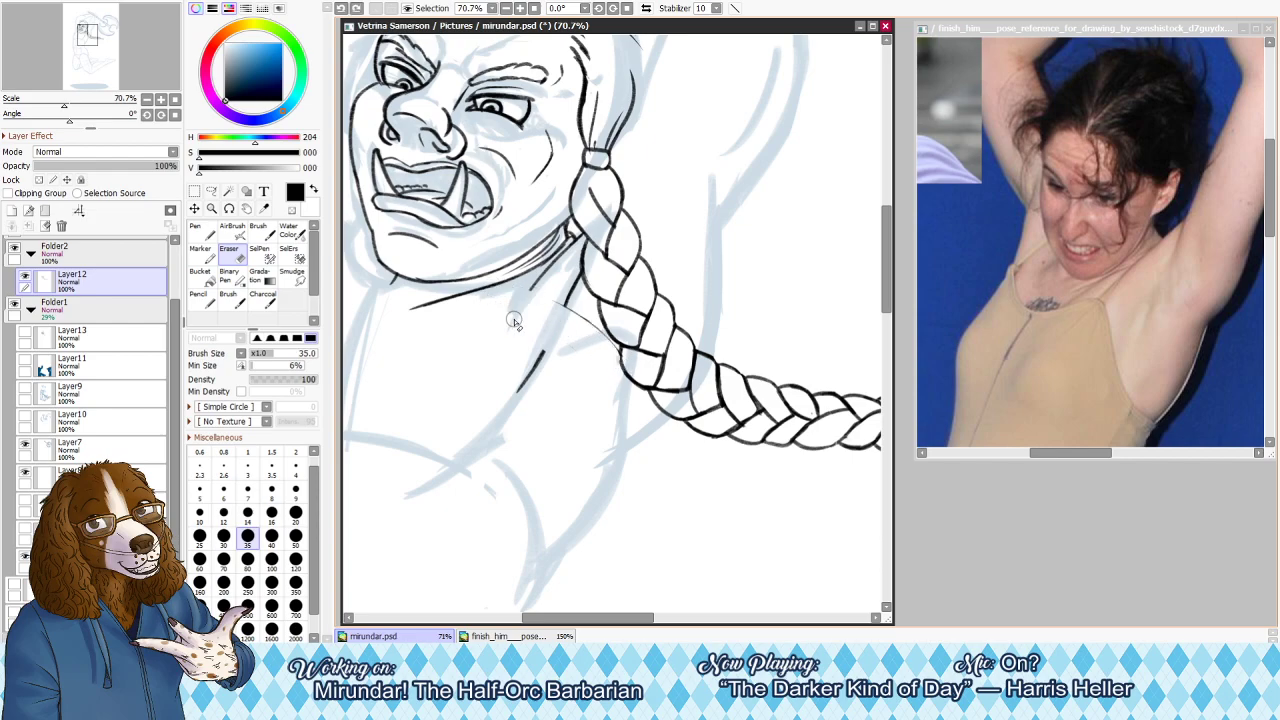
pyautogui.press('[')
pyautogui.press('[')
pyautogui.press('[')
pyautogui.press(']')
pyautogui.press(']')
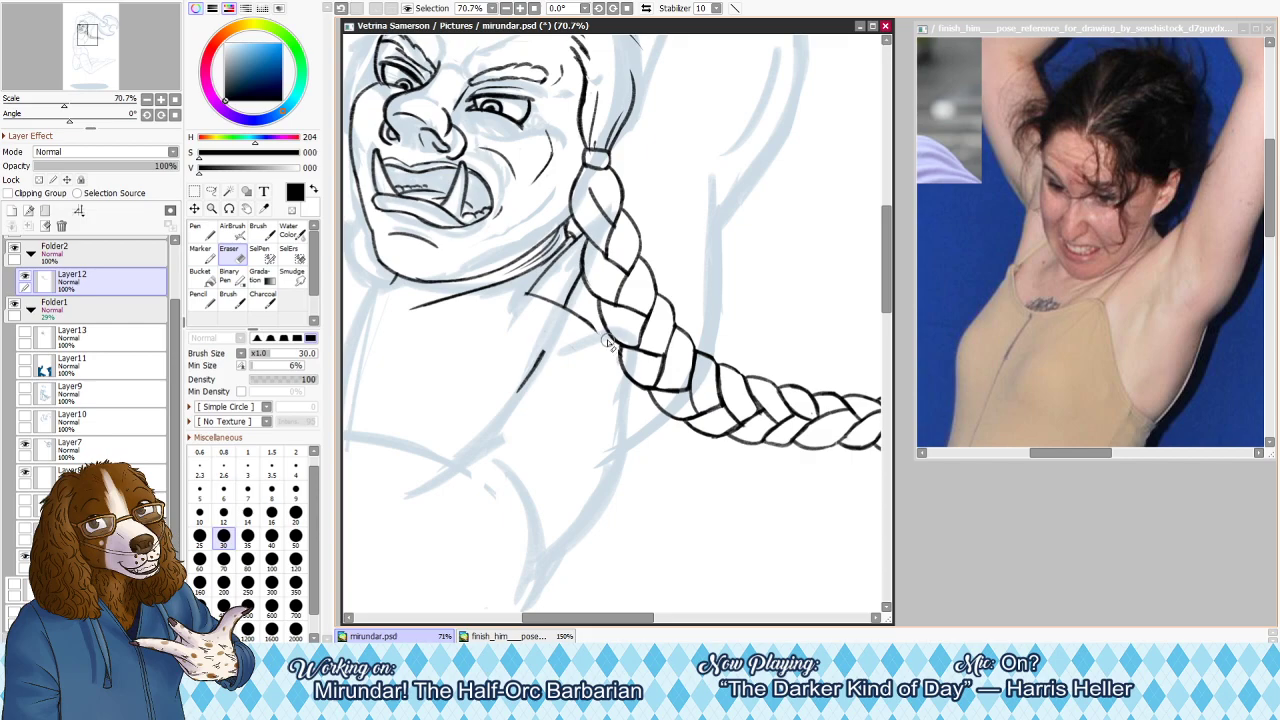
pyautogui.press(']')
pyautogui.press(']')
pyautogui.press(']')
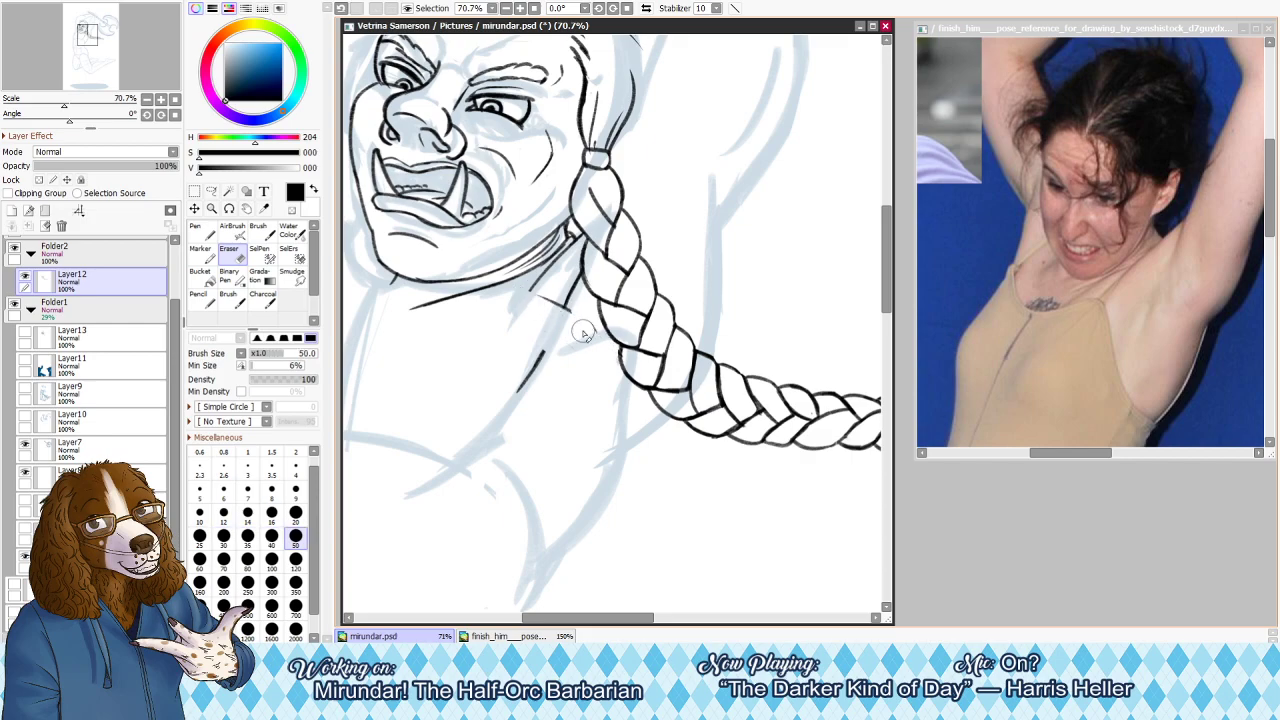
# Draw a short neck muscle line running down from beneath the jaw with the size 16 pencil in mirrored view
pyautogui.press('h')
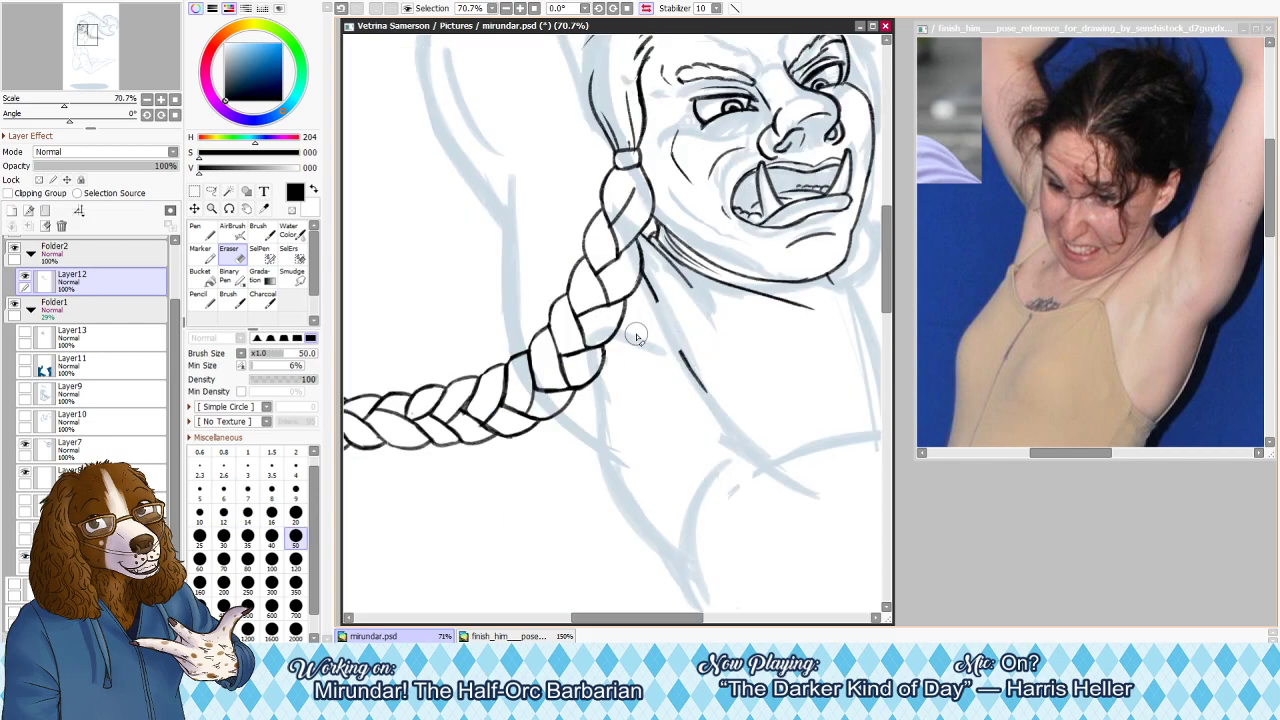
pyautogui.press('n')
pyautogui.moveTo(665, 258); pyautogui.dragTo(711, 319)
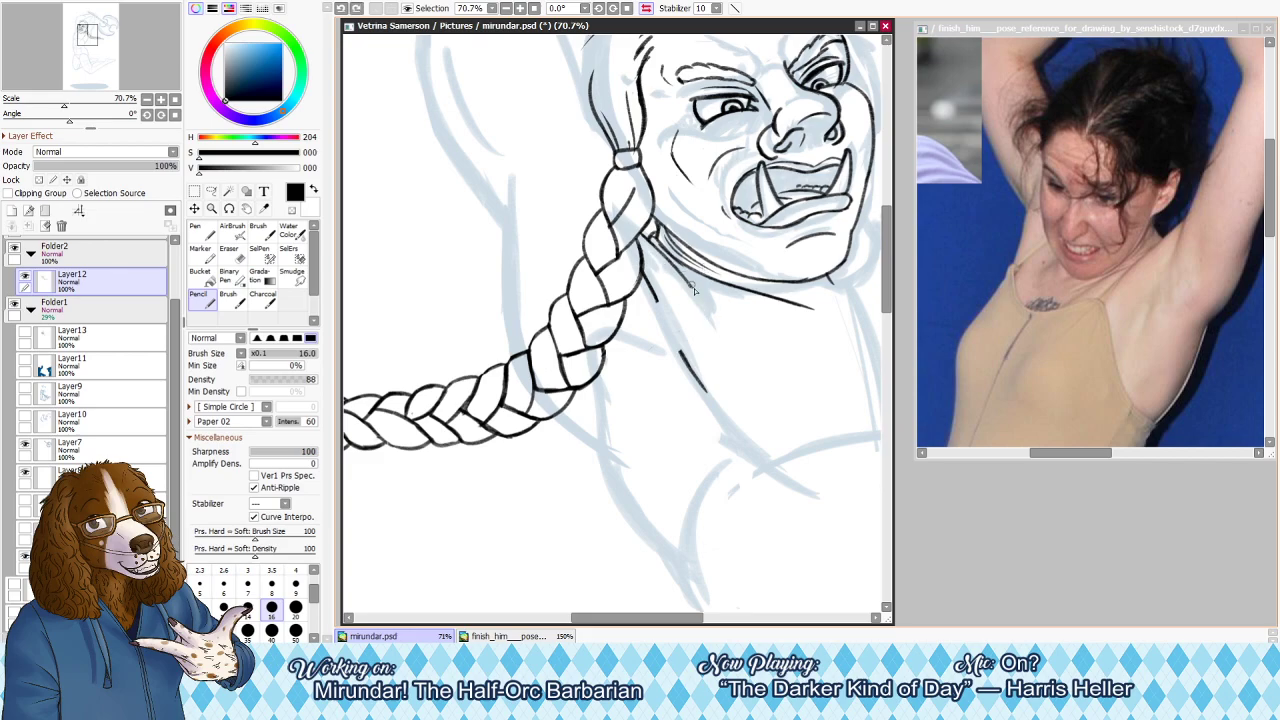
pyautogui.press('h')
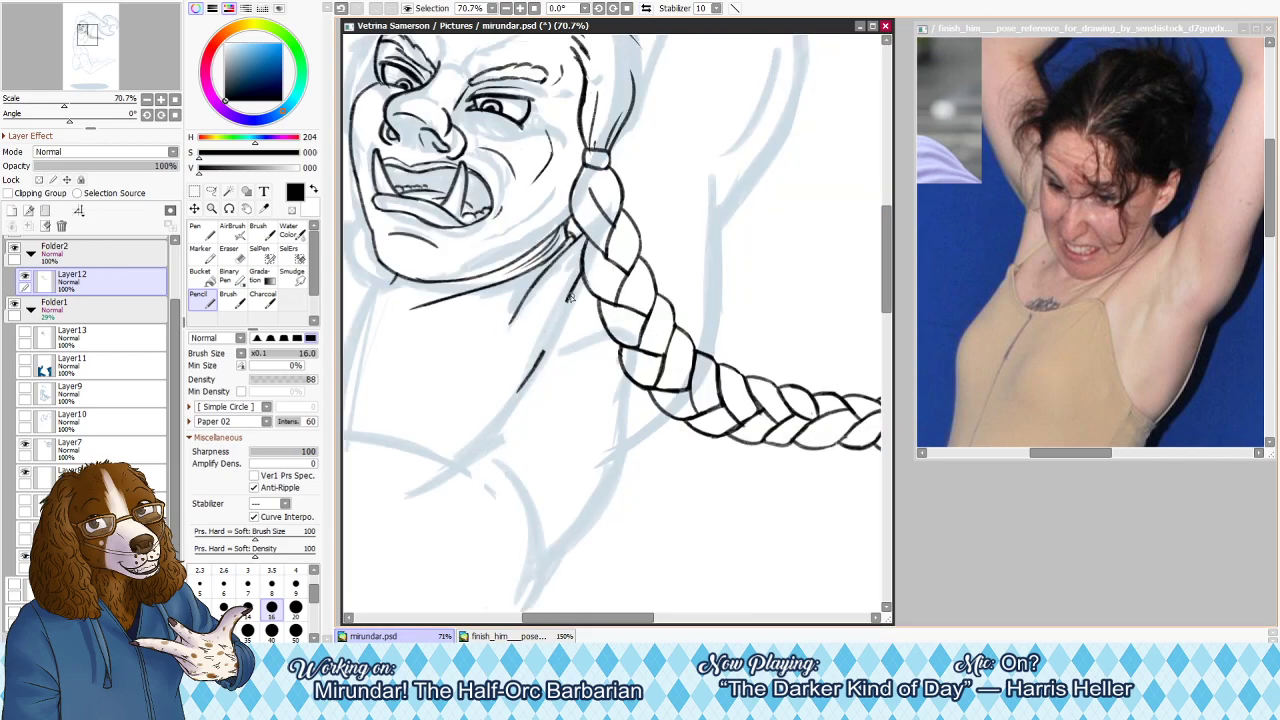
# Join the side-of-neck contour into one line from the braid toward the collarbone, undoing rejected strokes and checking it in mirrored view
pyautogui.moveTo(572, 292); pyautogui.dragTo(542, 362)
pyautogui.hotkey('ctrl', 'z')
pyautogui.moveTo(562, 314)
pyautogui.mouseDown()
pyautogui.moveTo(518, 397)
pyautogui.moveTo(558, 301)
pyautogui.moveTo(519, 386)
pyautogui.mouseUp()
pyautogui.hotkey('ctrl', 'z')
pyautogui.hotkey('ctrl', 'z')
pyautogui.hotkey('ctrl', 'z')
pyautogui.press('e')
pyautogui.press('h')
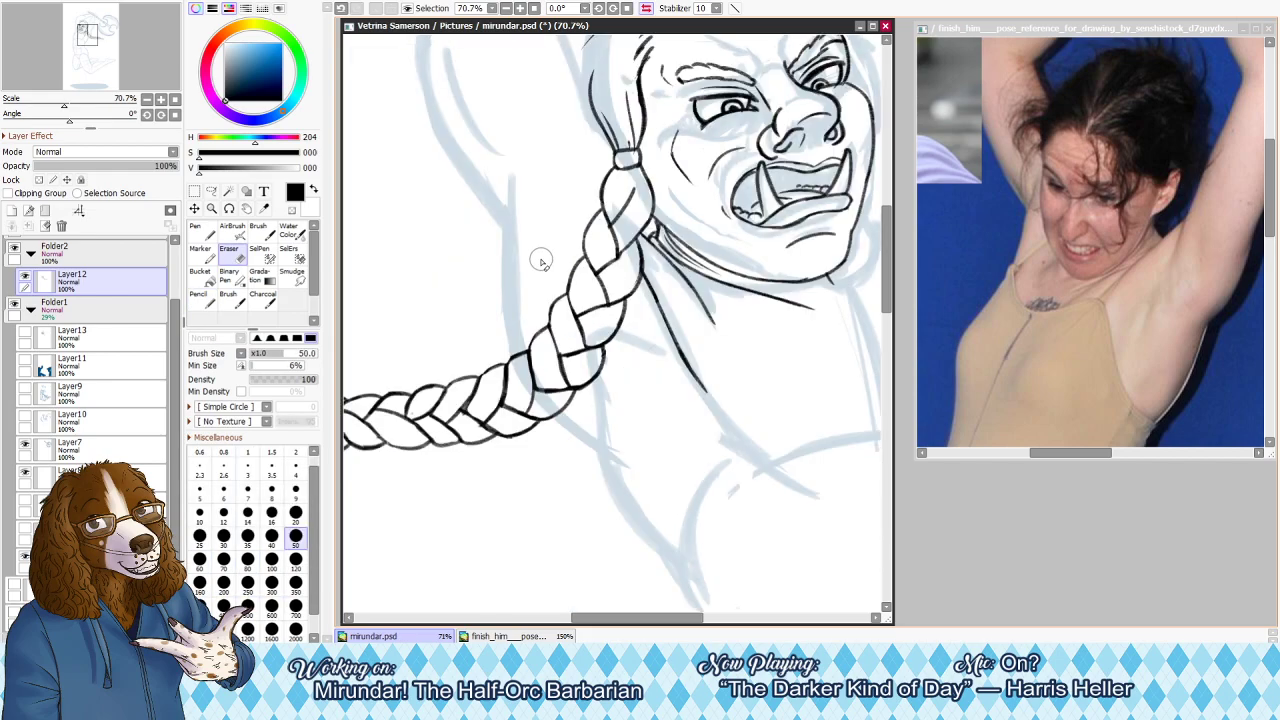
pyautogui.press('h')
pyautogui.press('n')
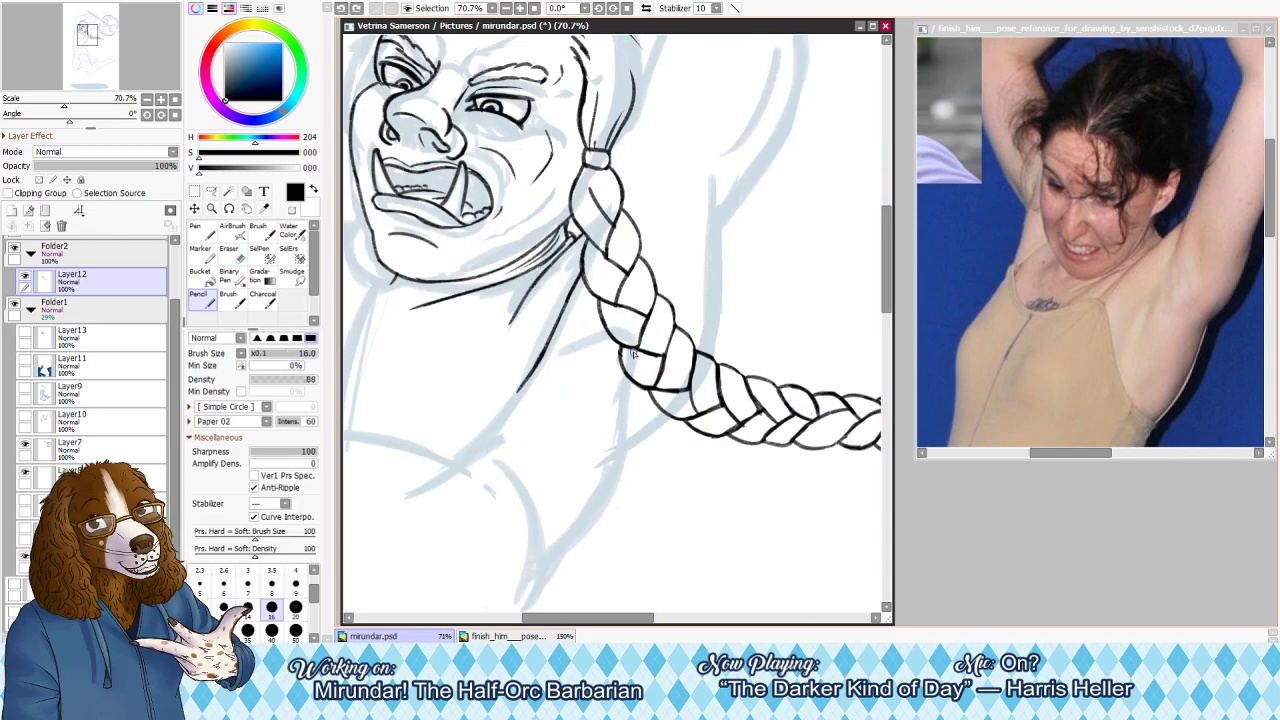
# Draw the outer torso contour from beneath the braid down around the chest with the size 16 pencil, redoing strokes in mirrored view
pyautogui.moveTo(631, 380); pyautogui.dragTo(626, 460)
pyautogui.moveTo(630, 405); pyautogui.dragTo(613, 510)
pyautogui.hotkey('ctrl', 'z')
pyautogui.moveTo(627, 434); pyautogui.dragTo(599, 517)
pyautogui.press('h')
pyautogui.hotkey('ctrl', 'z')
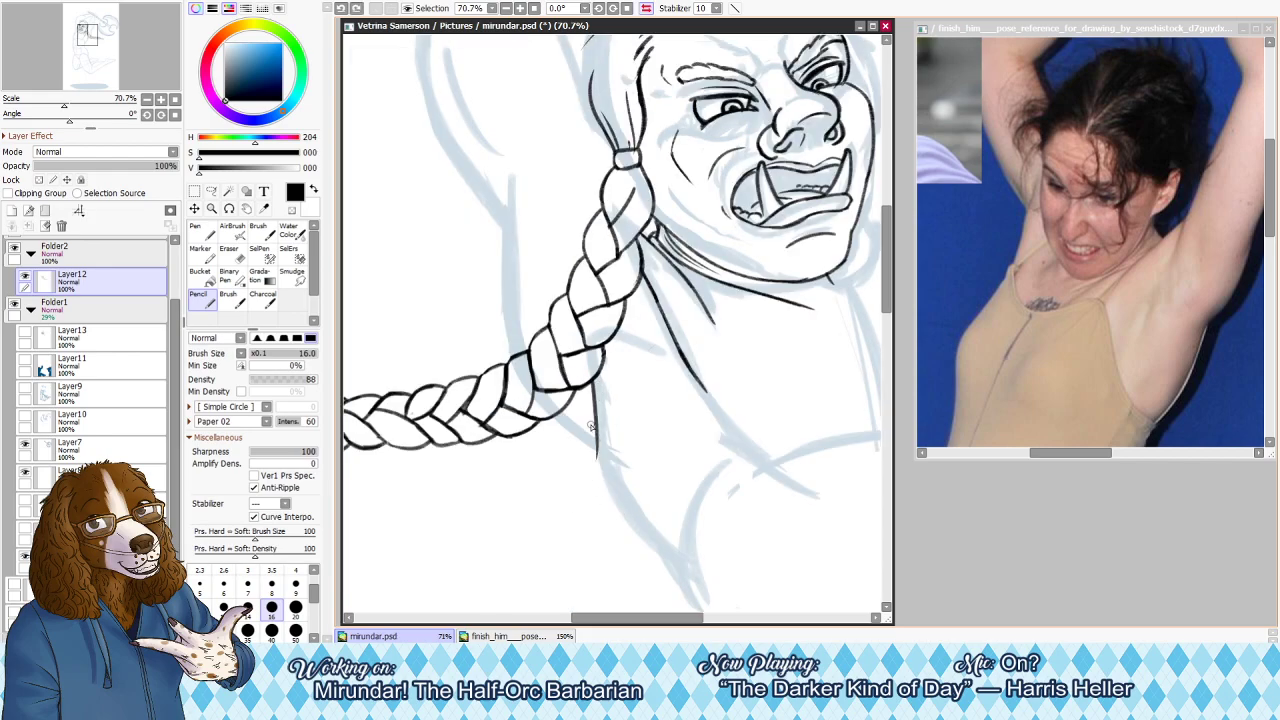
pyautogui.moveTo(597, 425); pyautogui.dragTo(611, 498)
pyautogui.moveTo(600, 452); pyautogui.dragTo(645, 537)
pyautogui.hotkey('ctrl', 'z')
pyautogui.moveTo(602, 472); pyautogui.dragTo(658, 550)
pyautogui.hotkey('ctrl', 'z')
pyautogui.moveTo(600, 476); pyautogui.dragTo(670, 556)
pyautogui.press('h')
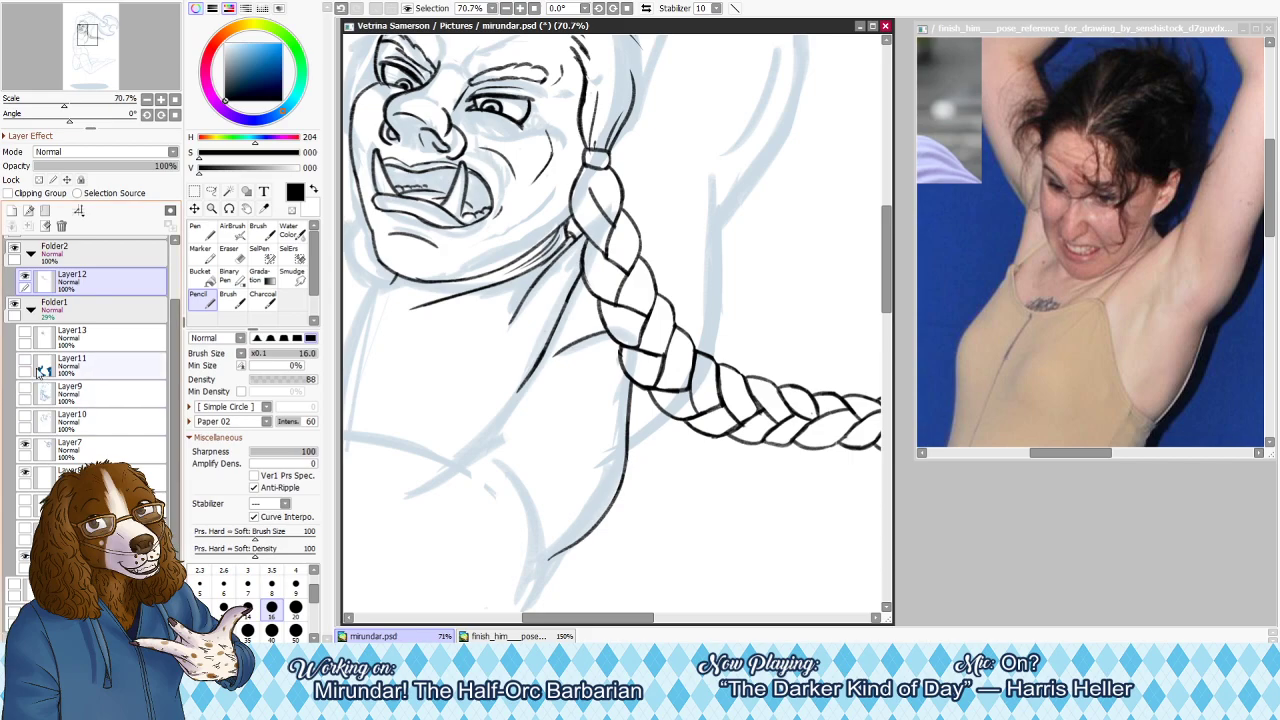
# Show the Layer9 clothing sketch again over the body construction lines
pyautogui.click(25, 395)
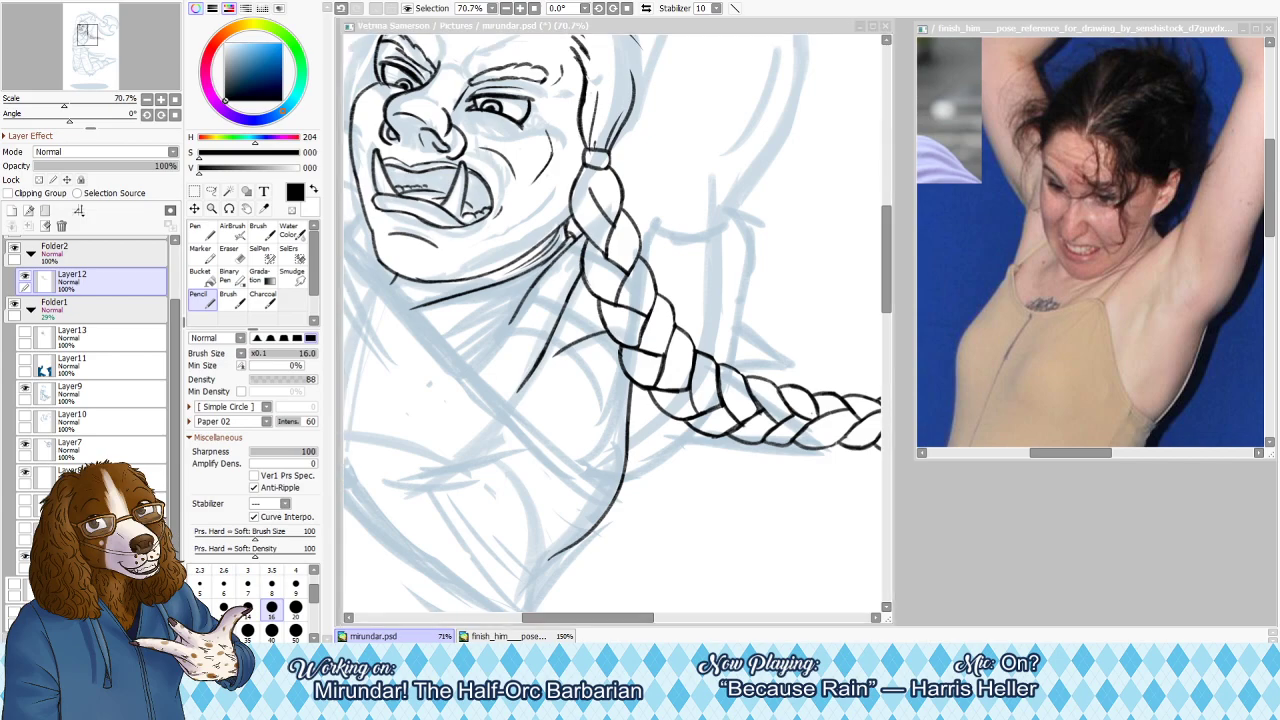
pyautogui.click(636, 258)
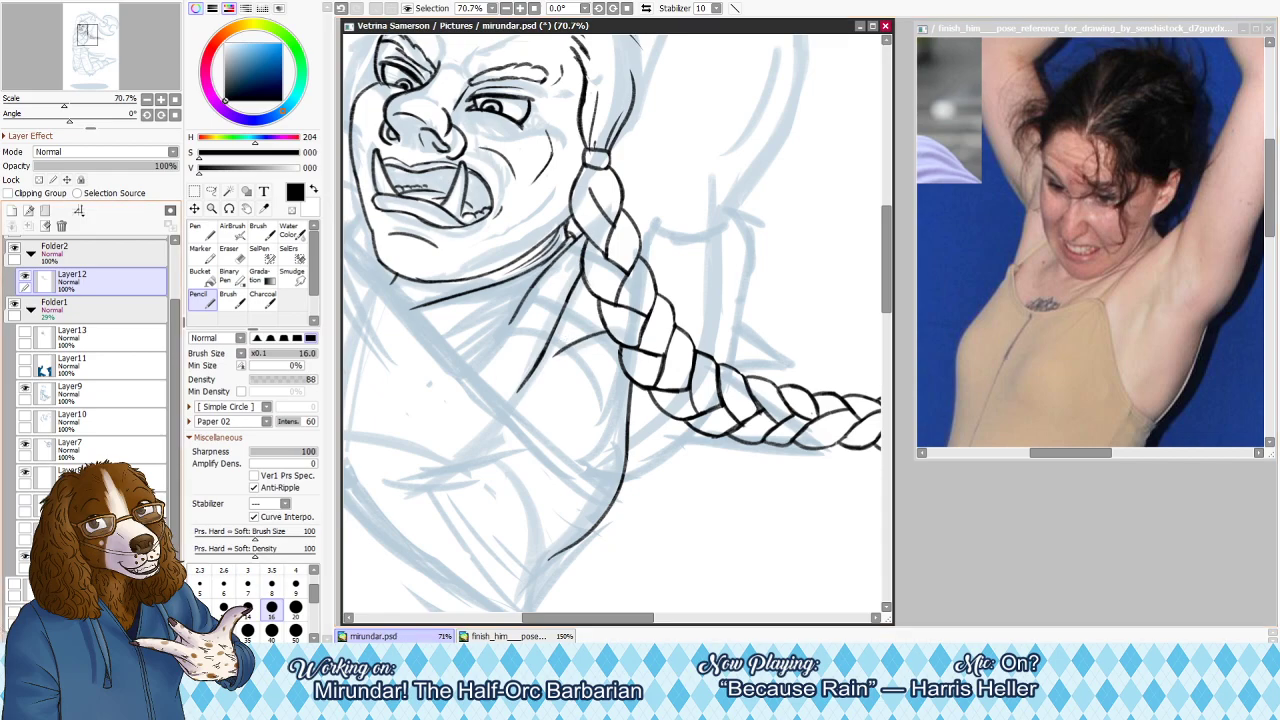
# Hide the Layer9 clothing sketch and compare the line art with the body construction by toggling their visibility in mirrored and full-figure views
pyautogui.click(25, 391)
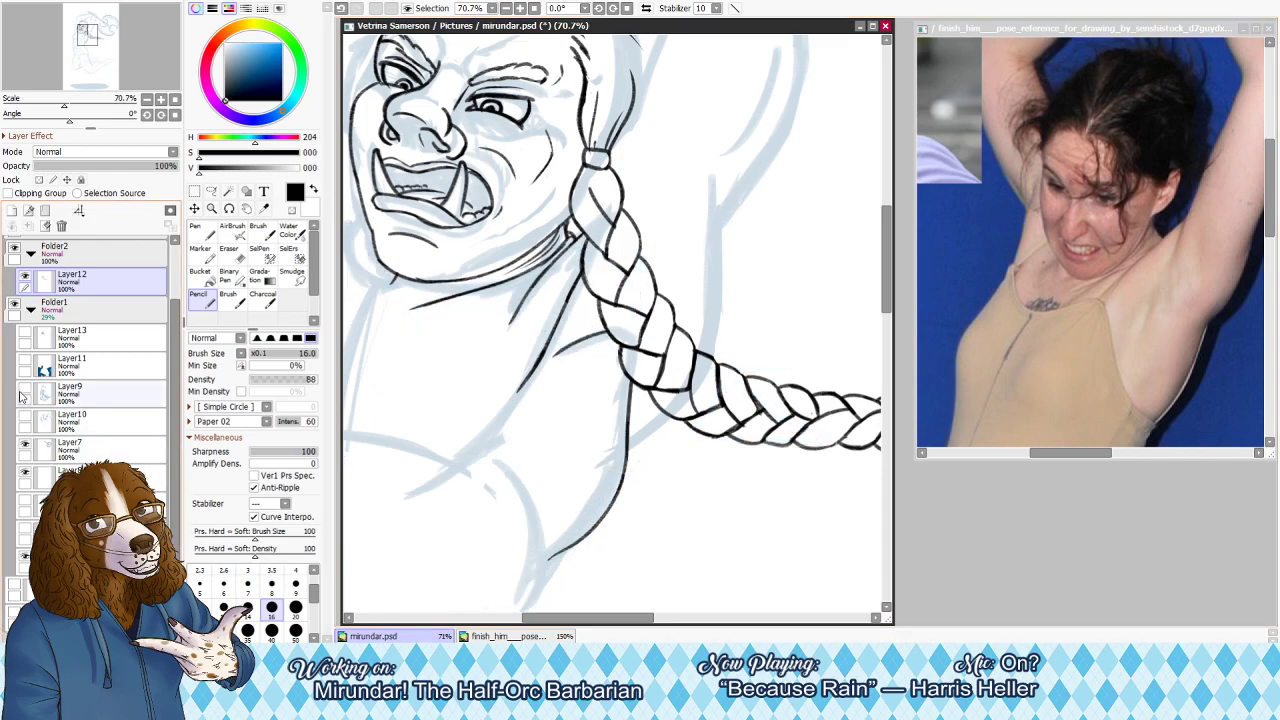
pyautogui.press('h')
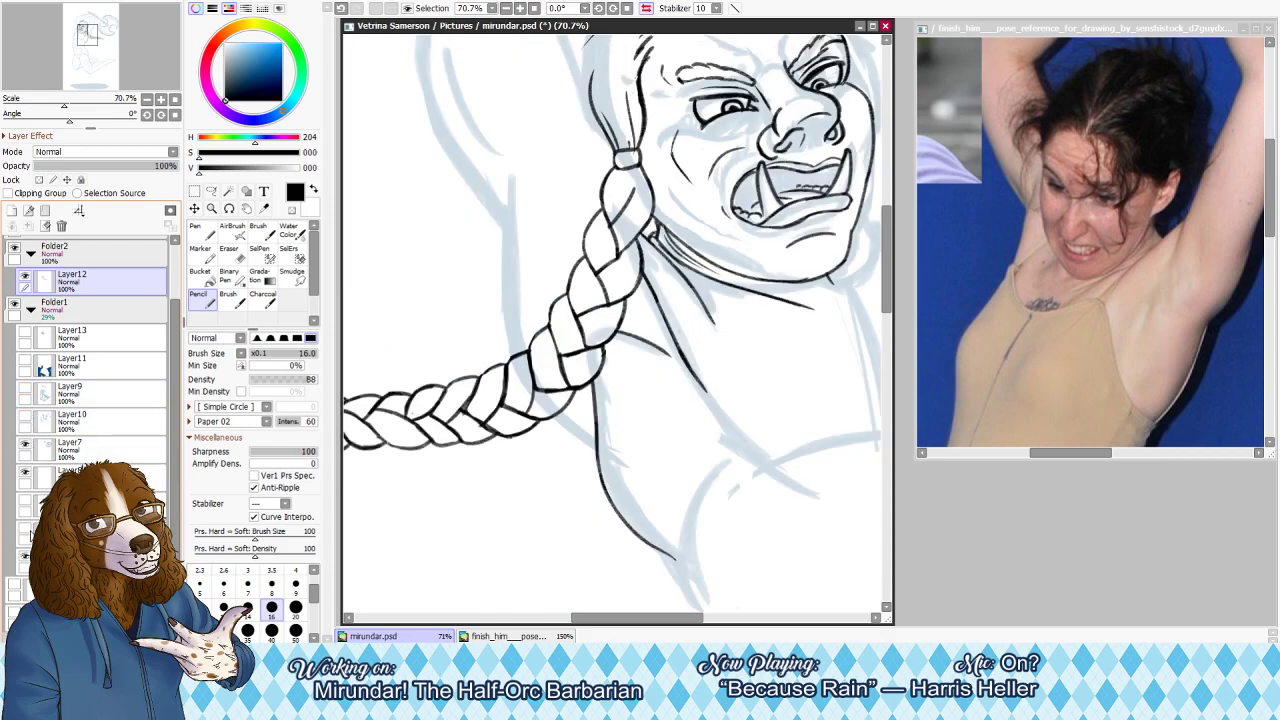
pyautogui.click(26, 444)
pyautogui.click(26, 444)
pyautogui.click(26, 445)
pyautogui.click(26, 446)
pyautogui.click(25, 562)
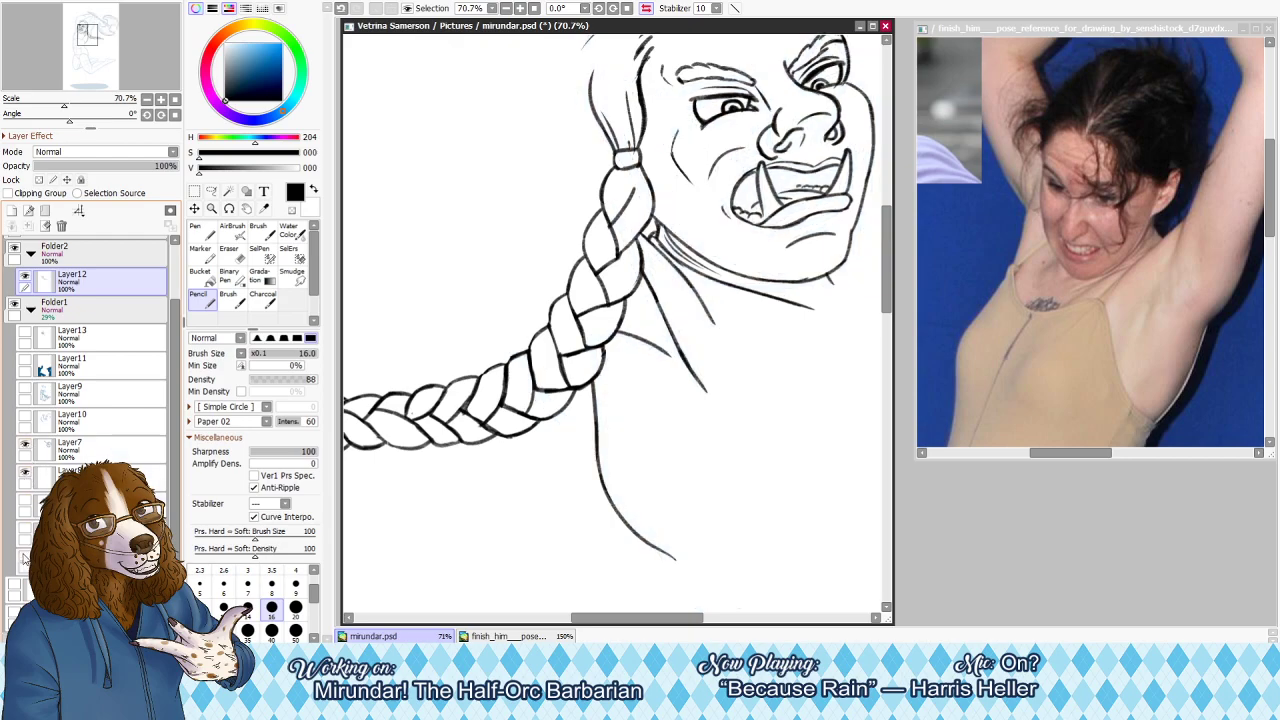
pyautogui.click(25, 562)
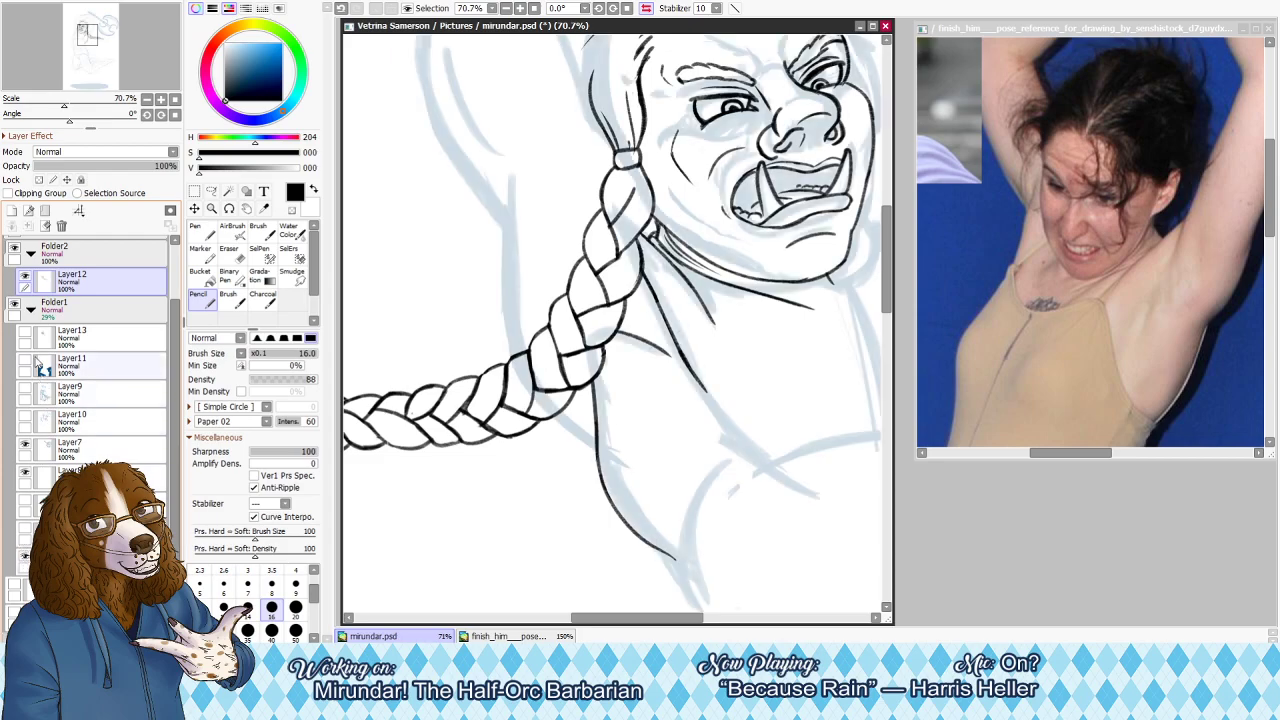
pyautogui.click(16, 250)
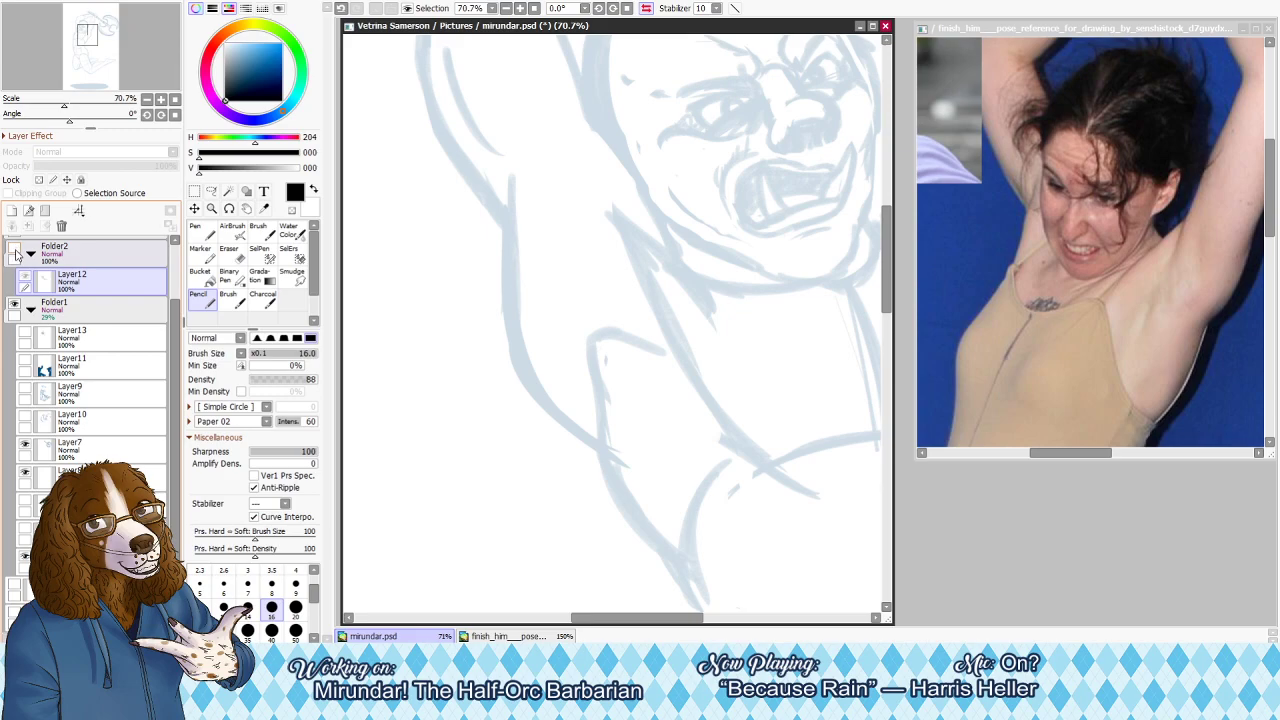
pyautogui.click(534, 8)
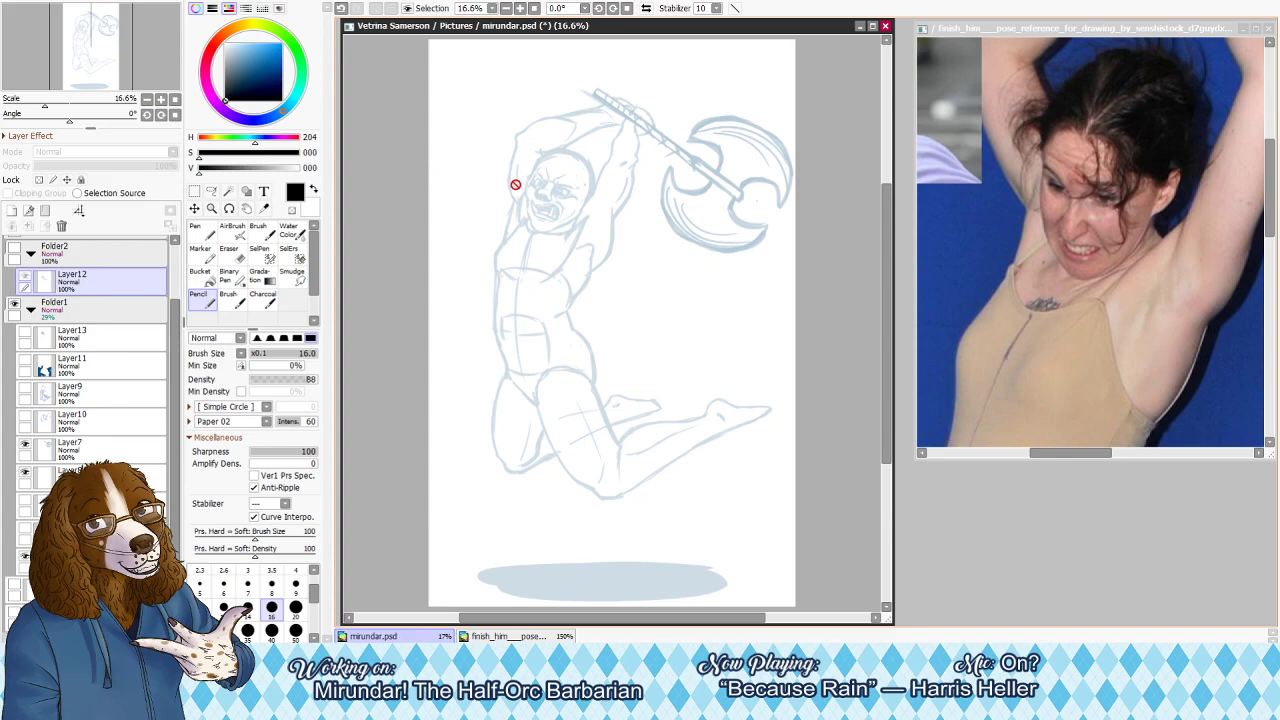
pyautogui.press('e')
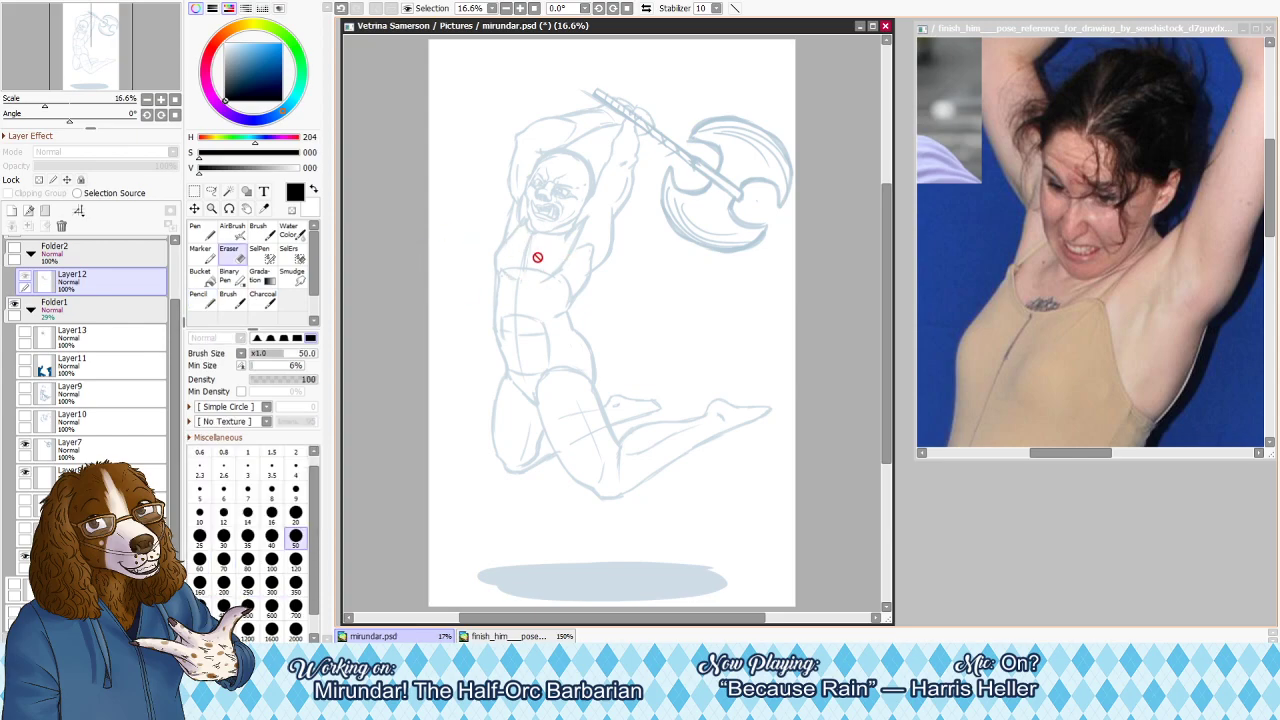
pyautogui.click(15, 248)
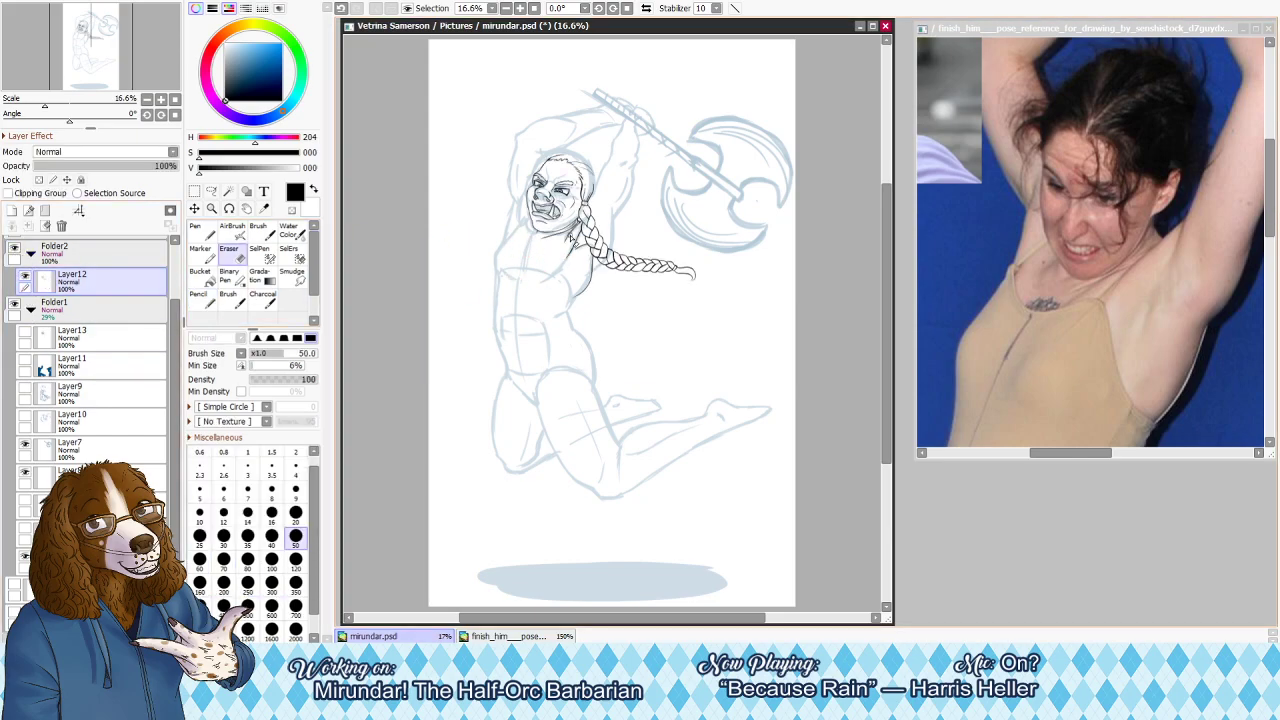
# Erase the long side-of-neck contour between the braid and the collarbone on Layer12 with the size 60 eraser
pyautogui.press(']')
pyautogui.press(']')
pyautogui.press(']')
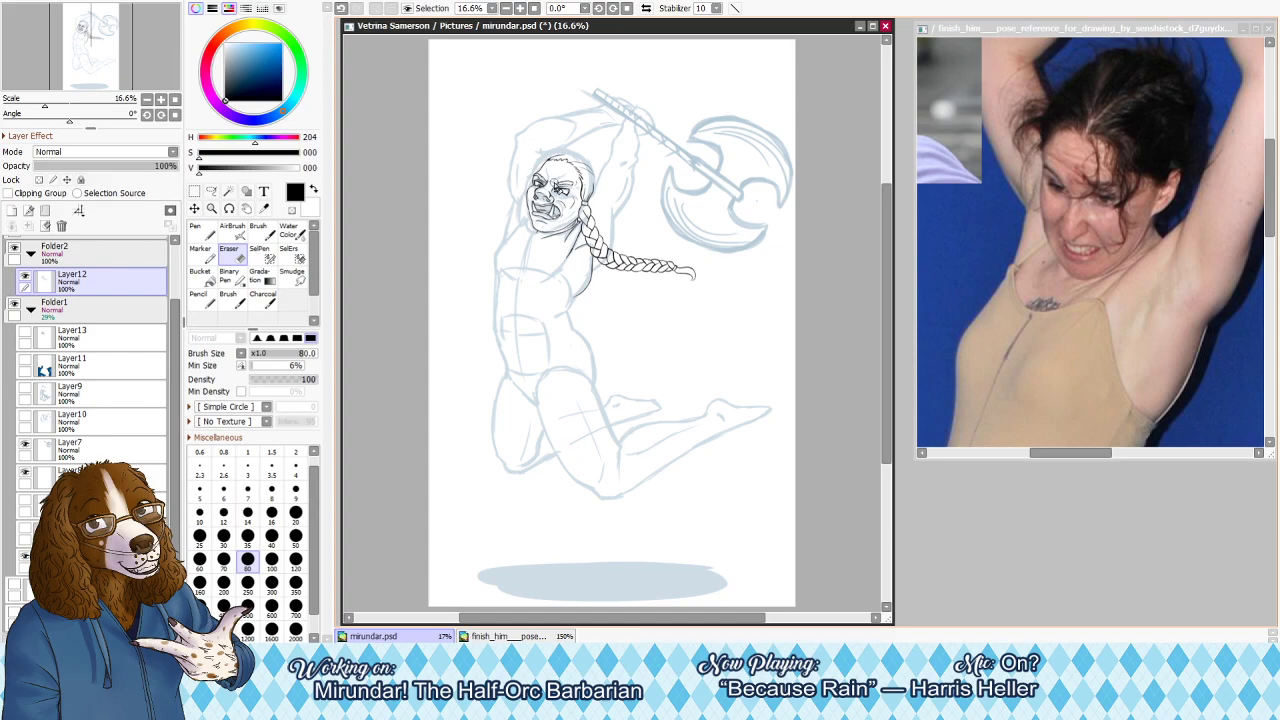
pyautogui.click(520, 9)
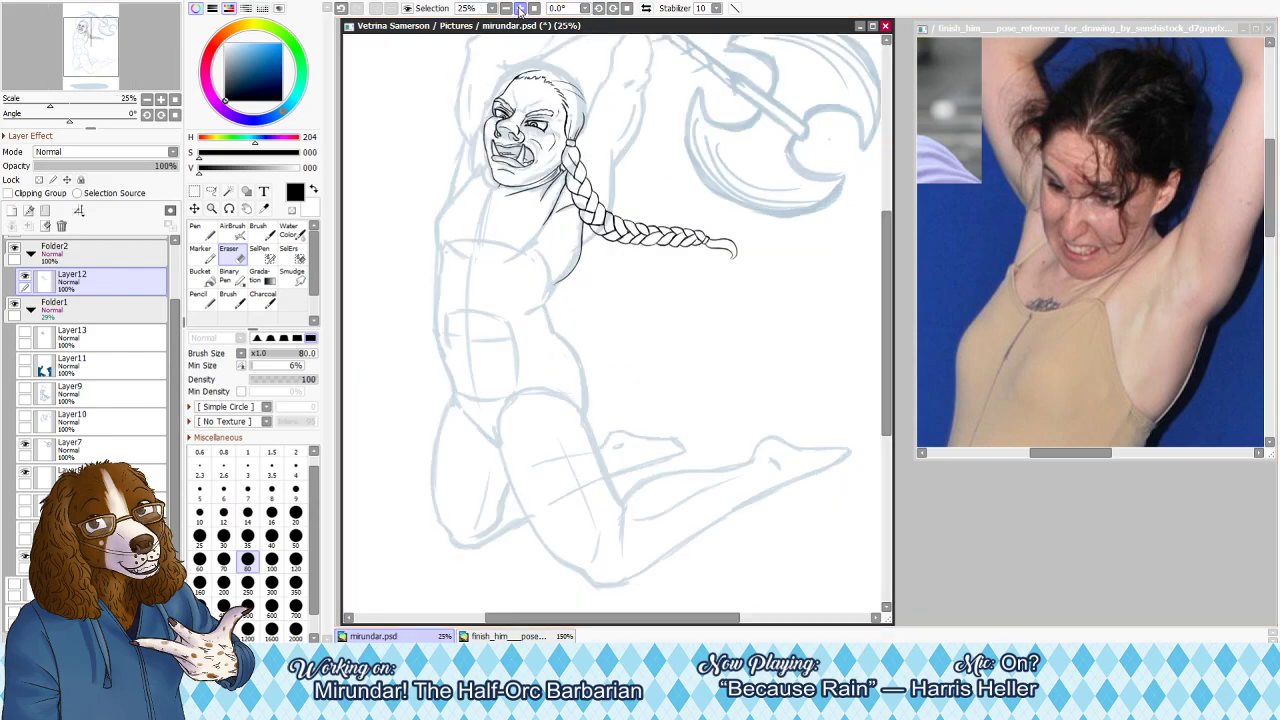
pyautogui.click(520, 9)
pyautogui.click(520, 9)
pyautogui.moveTo(90, 47); pyautogui.dragTo(86, 37)
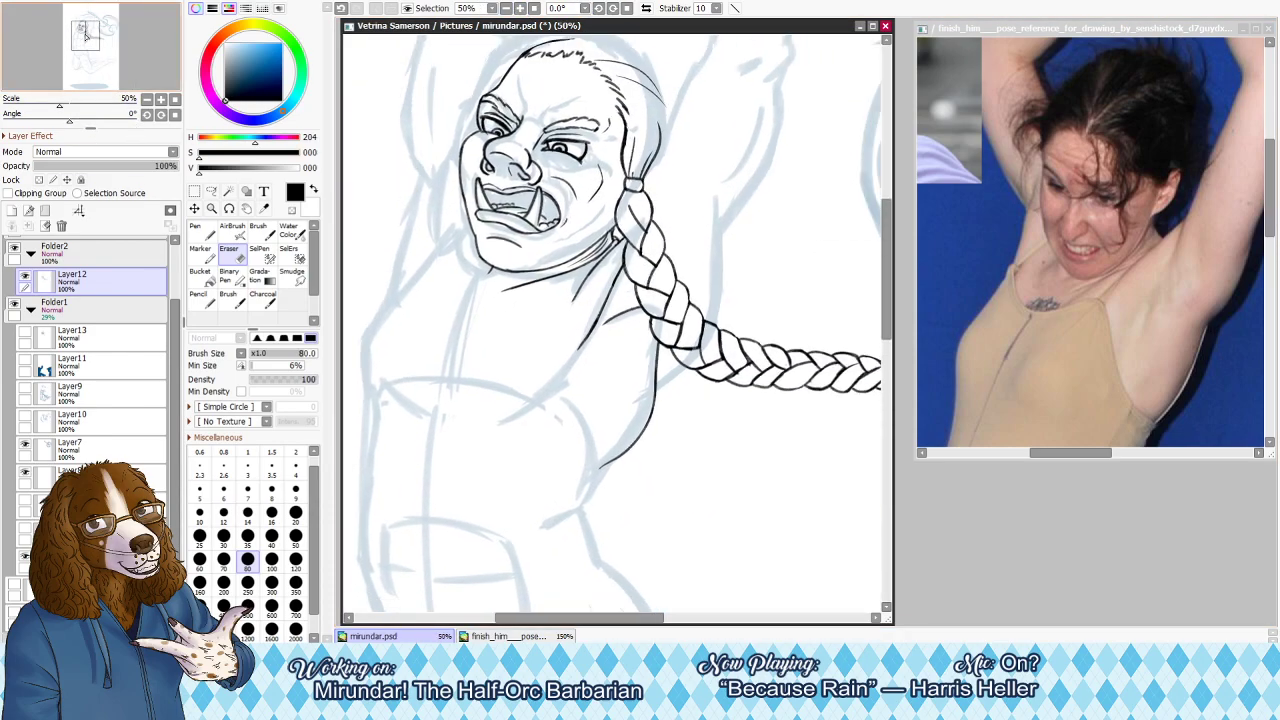
pyautogui.press('[')
pyautogui.press('[')
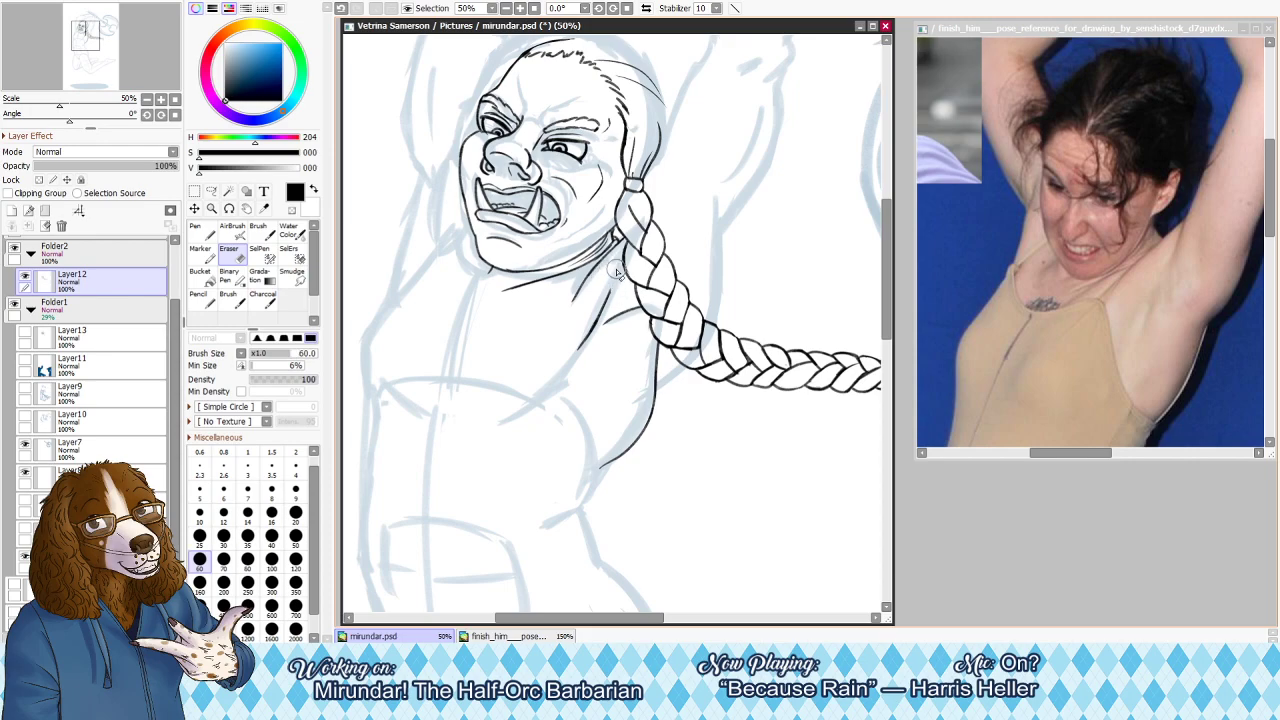
pyautogui.press('n')
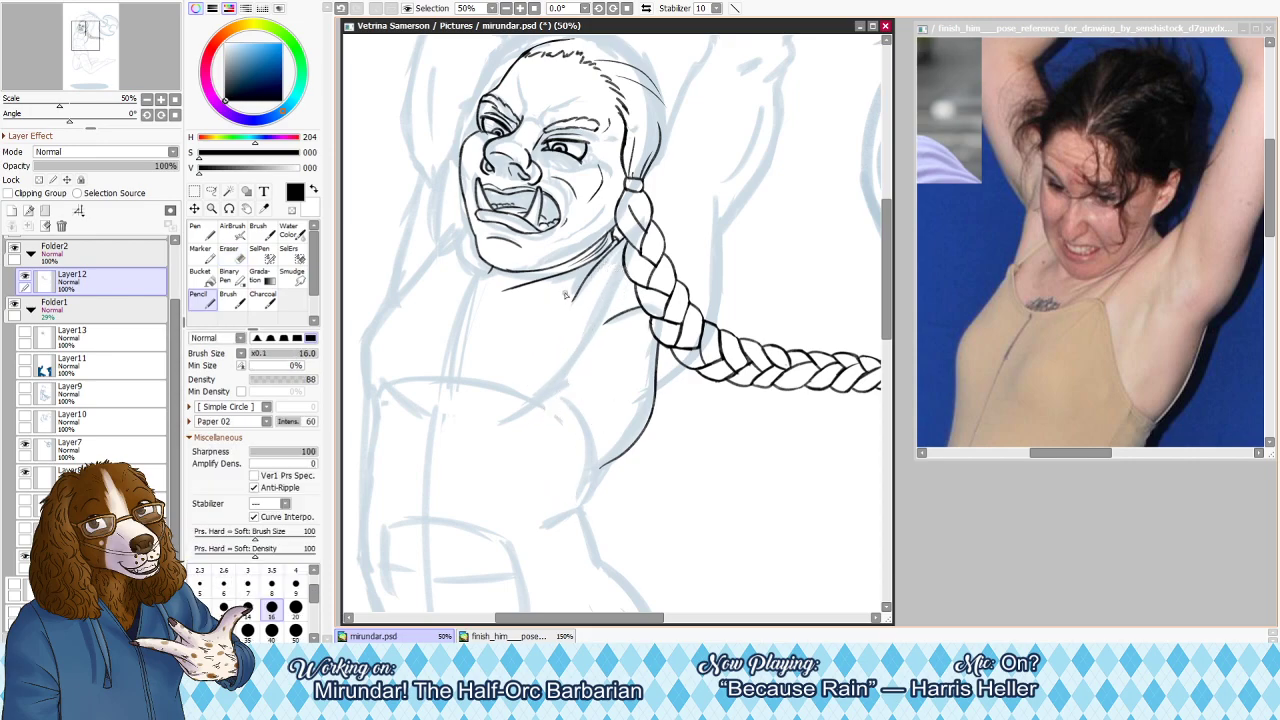
# Redraw the neck muscle line as a longer curve from beneath the jaw toward the collarbone with the size 14 pencil, using mirrored view
pyautogui.press(']')
pyautogui.press(']')
pyautogui.moveTo(613, 247); pyautogui.dragTo(561, 335)
pyautogui.hotkey('ctrl', 'z')
pyautogui.press('[')
pyautogui.press('[')
pyautogui.press('[')
pyautogui.moveTo(606, 256); pyautogui.dragTo(560, 332)
pyautogui.press('h')
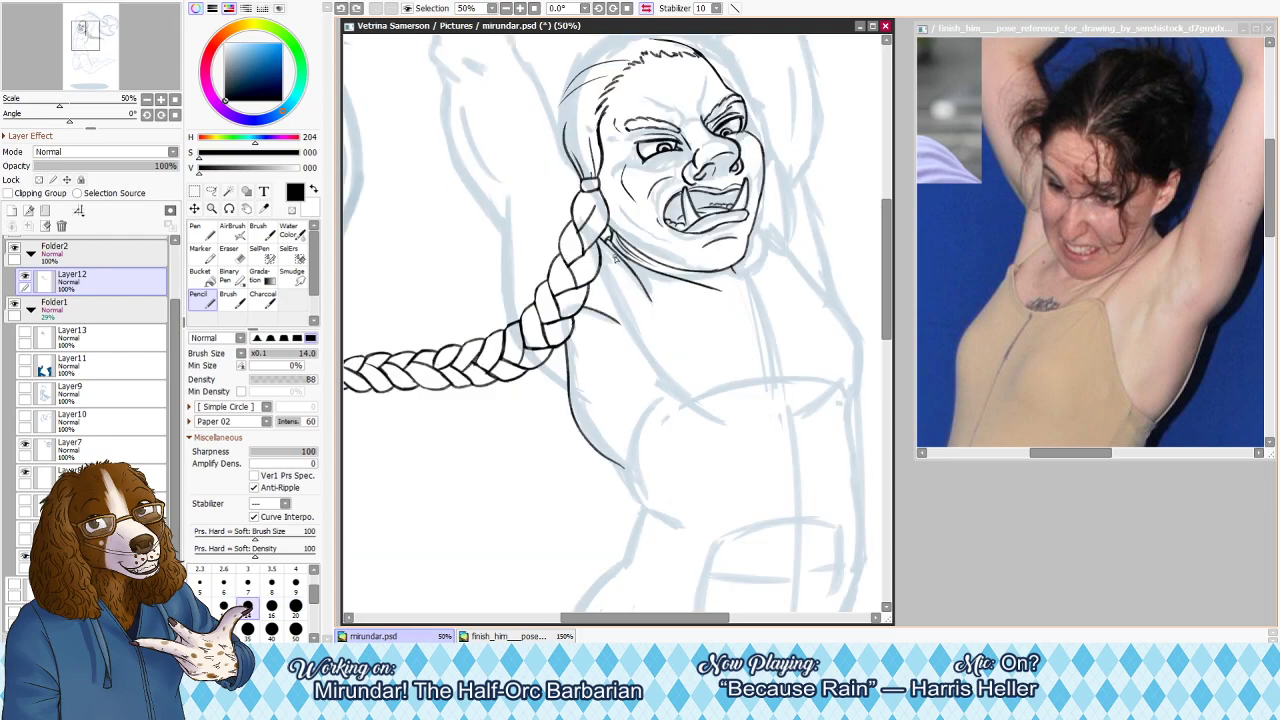
pyautogui.moveTo(613, 254); pyautogui.dragTo(660, 318)
pyautogui.hotkey('ctrl', 'z')
pyautogui.moveTo(616, 258); pyautogui.dragTo(660, 319)
pyautogui.hotkey('ctrl', 'z')
pyautogui.moveTo(619, 259); pyautogui.dragTo(672, 334)
pyautogui.press('e')
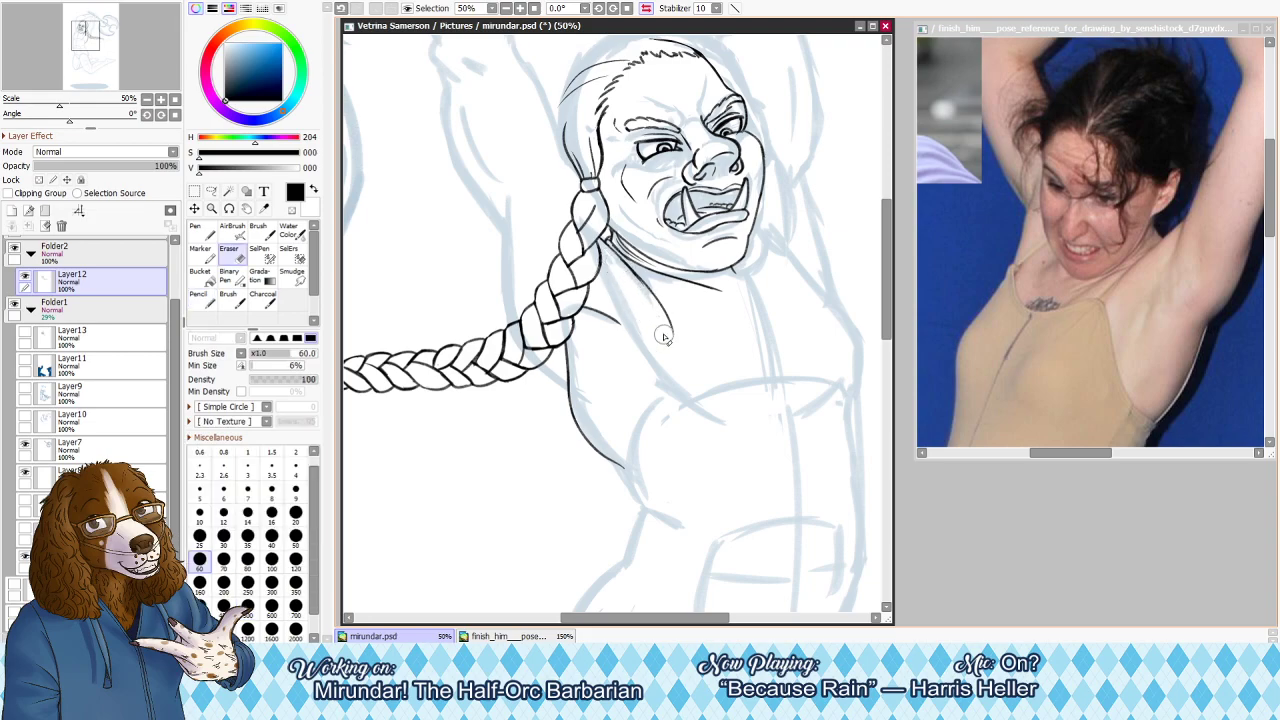
pyautogui.press('h')
pyautogui.press('e')
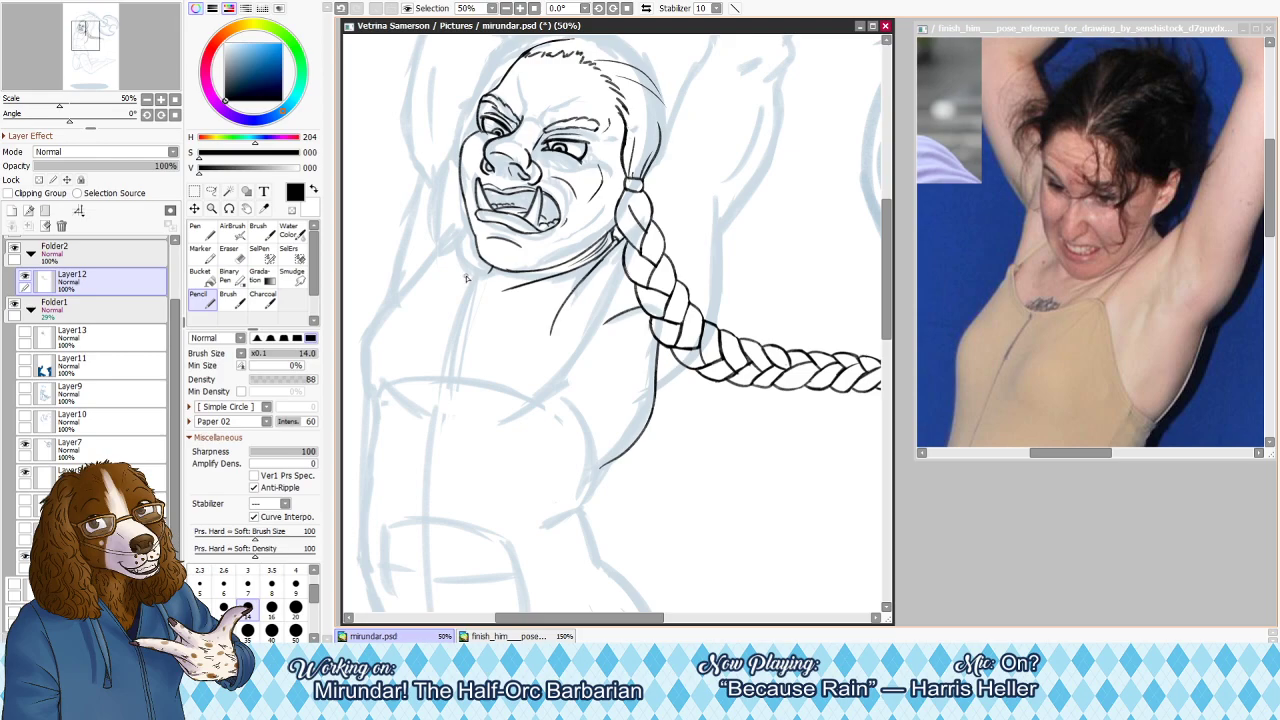
# Try to extend the neck line down across the upper chest toward its center in mirrored view
pyautogui.press('h')
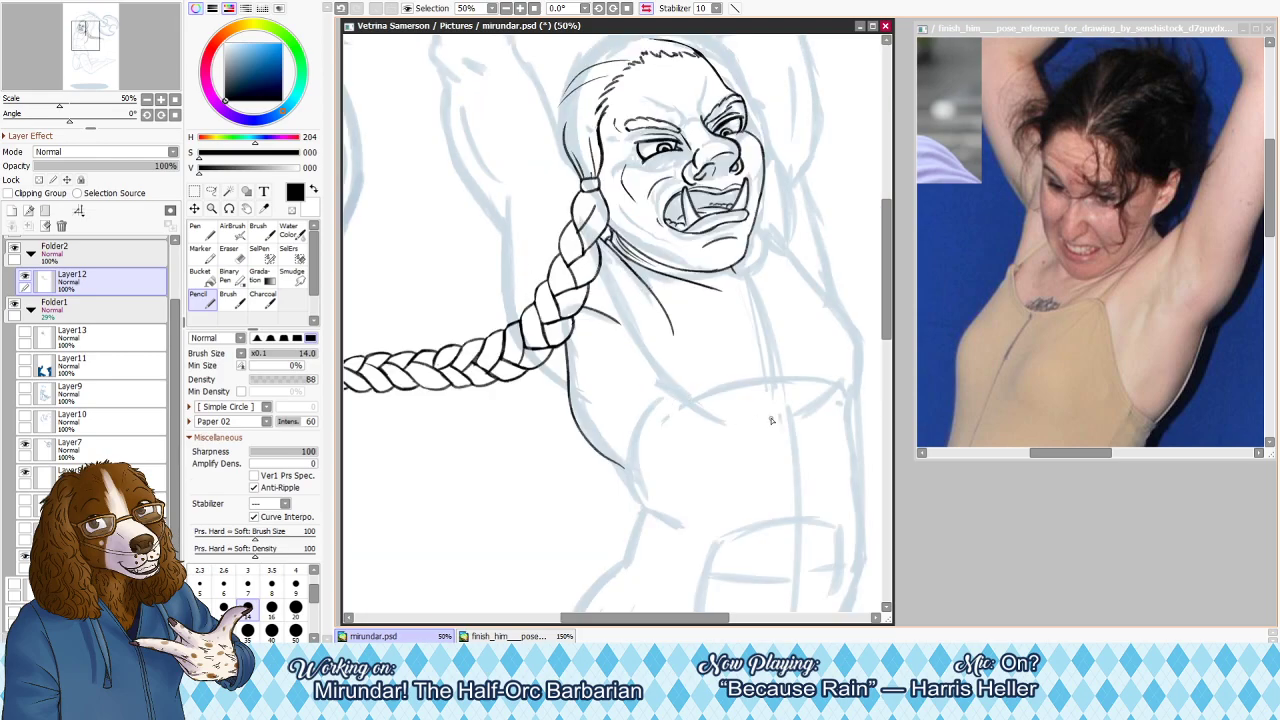
pyautogui.moveTo(666, 322)
pyautogui.mouseDown()
pyautogui.moveTo(687, 413)
pyautogui.moveTo(758, 411)
pyautogui.mouseUp()
pyautogui.moveTo(643, 273); pyautogui.dragTo(760, 404)
pyautogui.hotkey('ctrl', 'z')
pyautogui.hotkey('ctrl', 'z')
pyautogui.press('h')
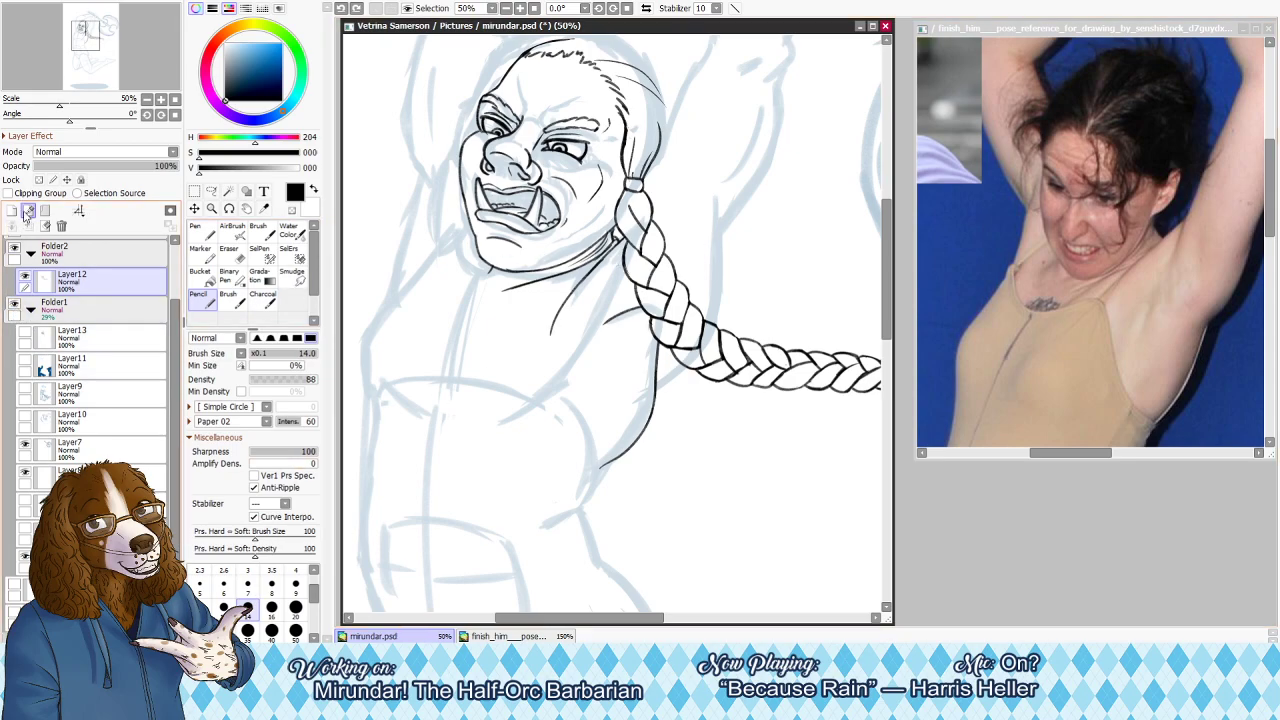
# Try out a size 14 pencil line from the braid tie down behind the jaw on a new layer in mirrored view
pyautogui.click(12, 211)
pyautogui.press(']')
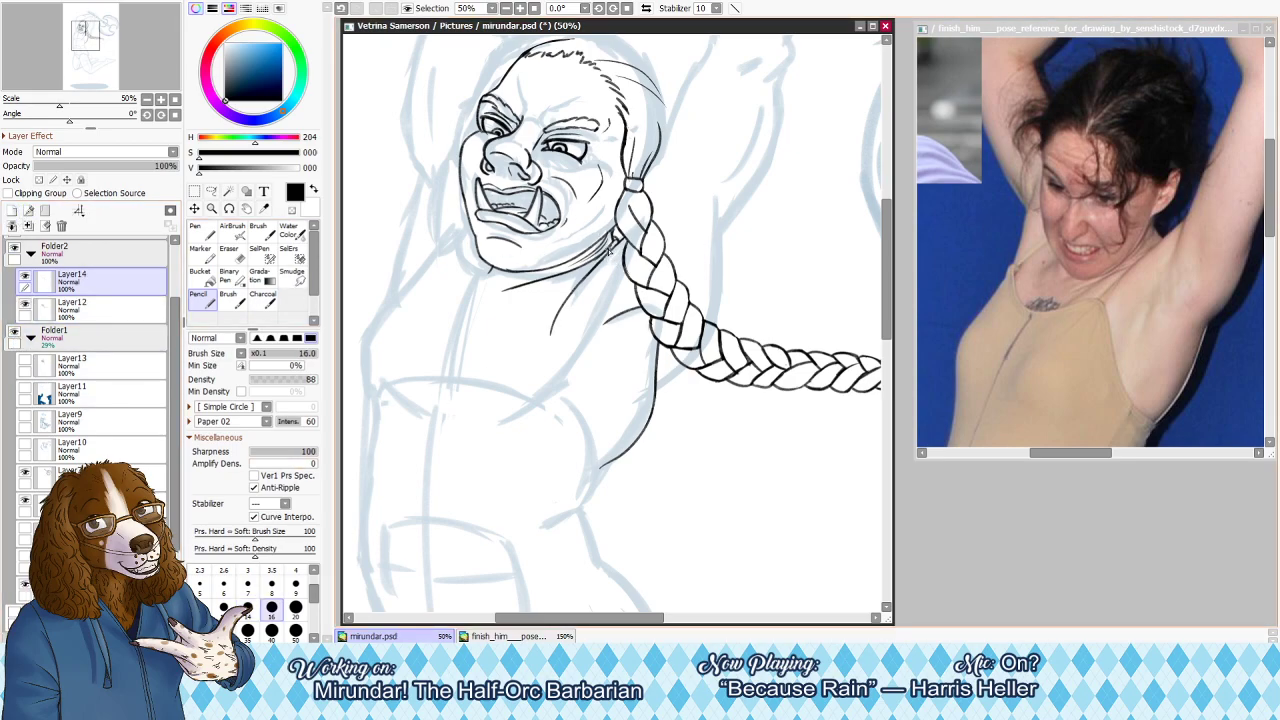
pyautogui.press('[')
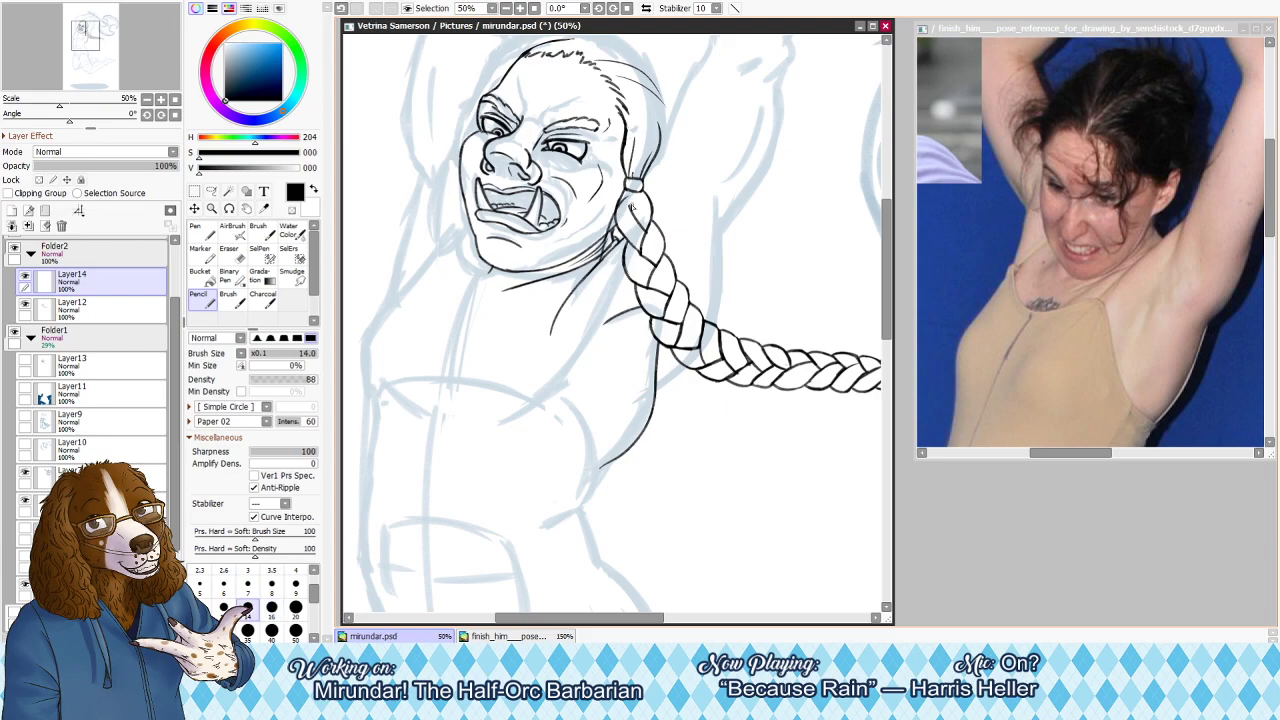
pyautogui.press('h')
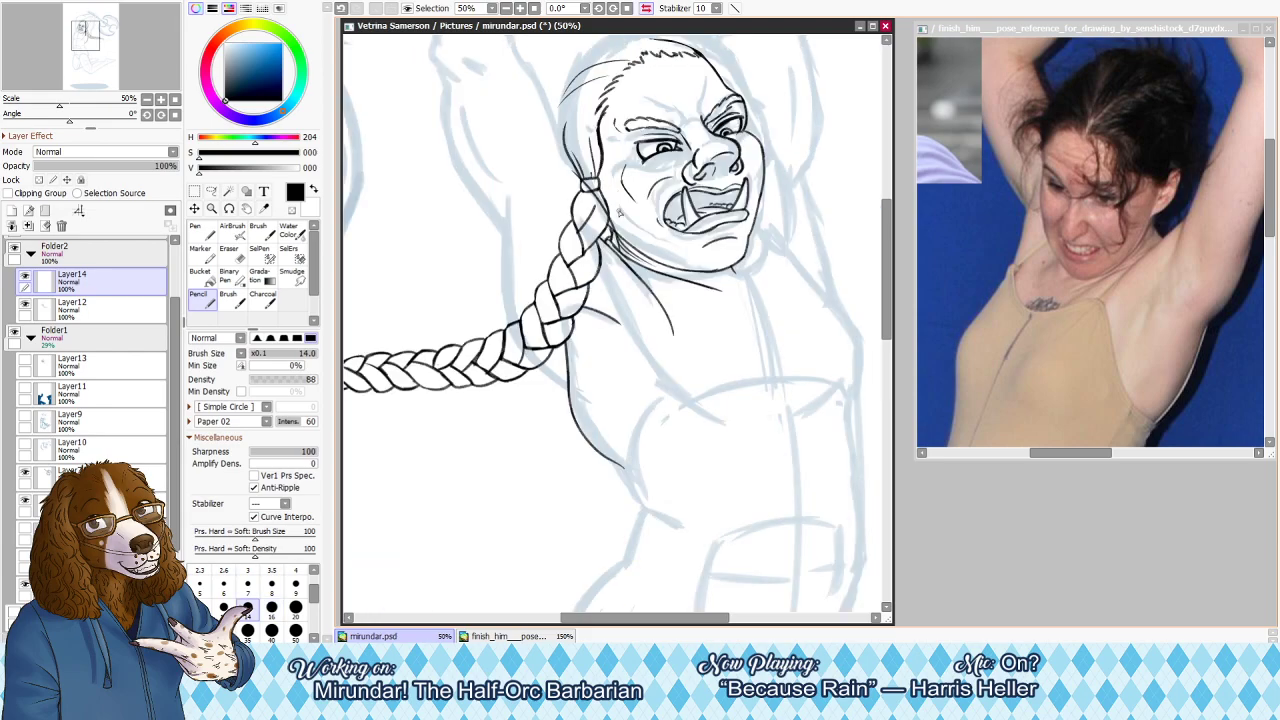
pyautogui.moveTo(595, 191); pyautogui.dragTo(615, 255)
pyautogui.hotkey('ctrl', 'z')
pyautogui.moveTo(595, 198); pyautogui.dragTo(618, 256)
pyautogui.hotkey('ctrl', 'z')
pyautogui.hotkey('ctrl', 'z')
pyautogui.moveTo(562, 156); pyautogui.dragTo(630, 268)
pyautogui.hotkey('ctrl', 'z')
pyautogui.moveTo(563, 158); pyautogui.dragTo(624, 259)
pyautogui.hotkey('ctrl', 'z')
pyautogui.hotkey('ctrl', 'z')
pyautogui.moveTo(581, 172); pyautogui.dragTo(623, 267)
pyautogui.hotkey('ctrl', 'z')
pyautogui.moveTo(610, 220); pyautogui.dragTo(620, 259)
pyautogui.hotkey('ctrl', 'z')
pyautogui.moveTo(608, 216); pyautogui.dragTo(620, 264)
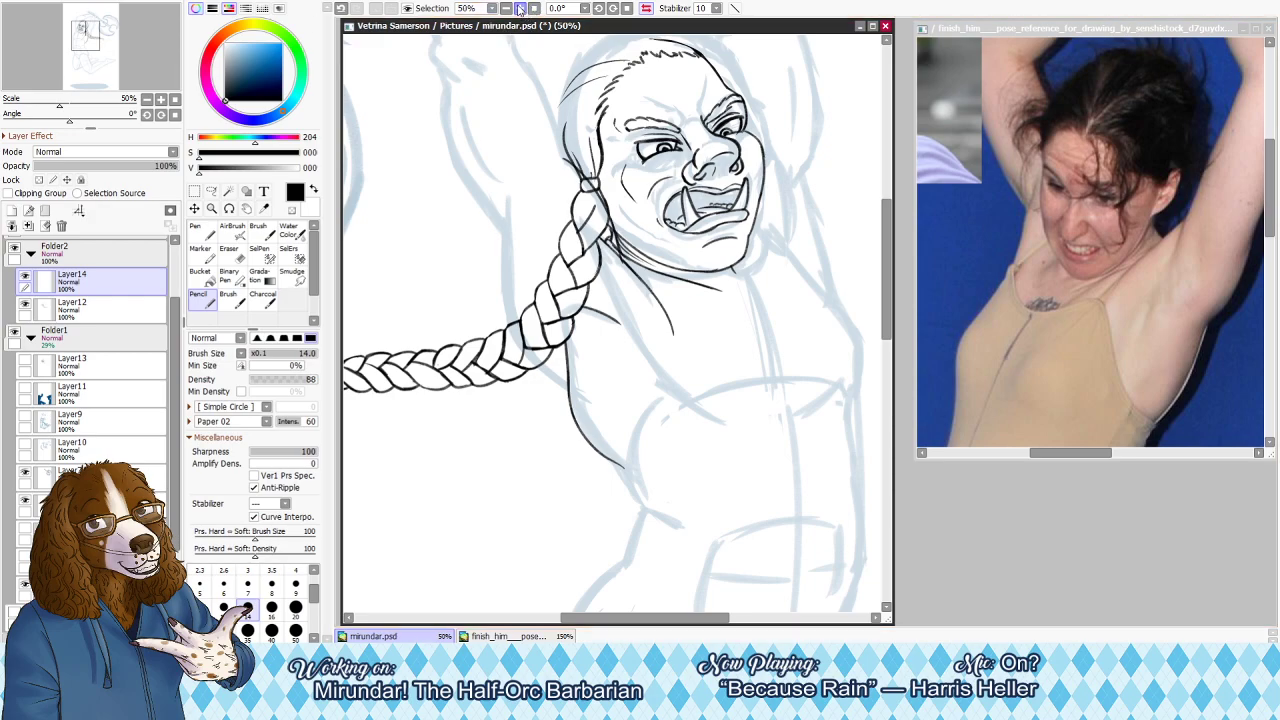
# Trim the line junction between the jaw and the braid on Layer12 with a small eraser, undoing rejected strokes
pyautogui.click(520, 8)
pyautogui.press('e')
pyautogui.press('[')
pyautogui.press('[')
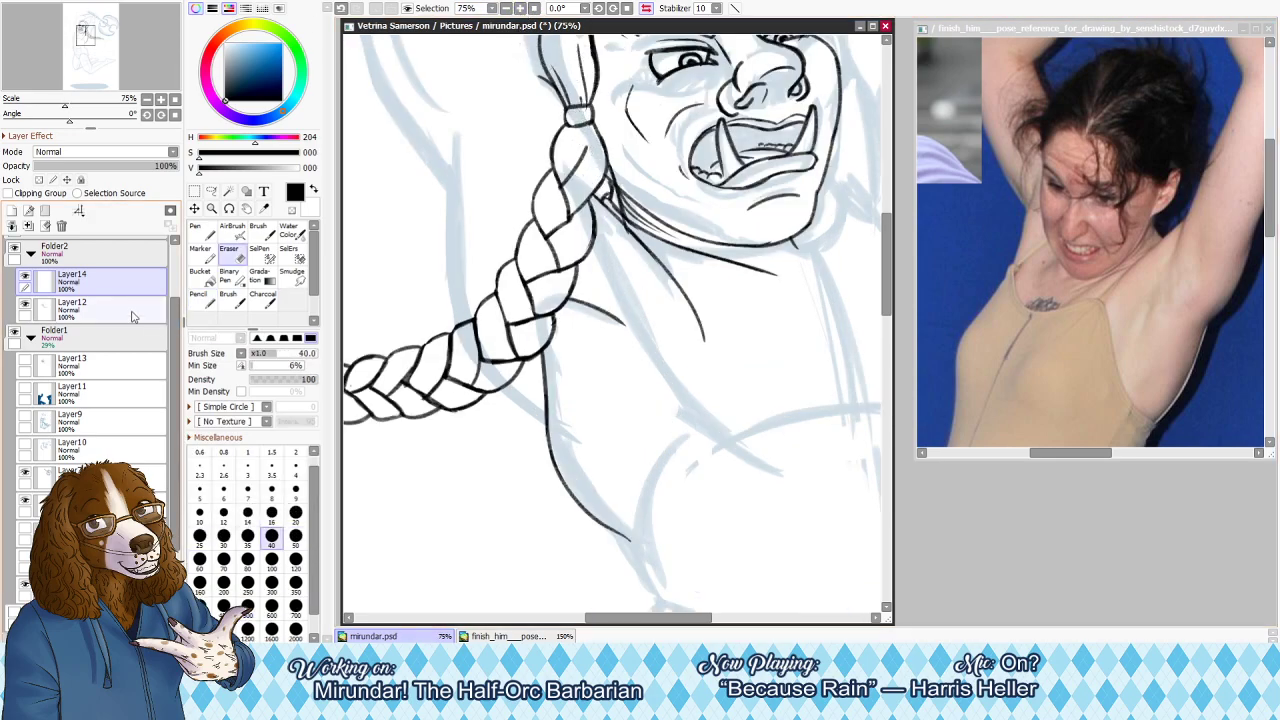
pyautogui.click(90, 310)
pyautogui.press('[')
pyautogui.press('[')
pyautogui.press('[')
pyautogui.press('[')
pyautogui.press('[')
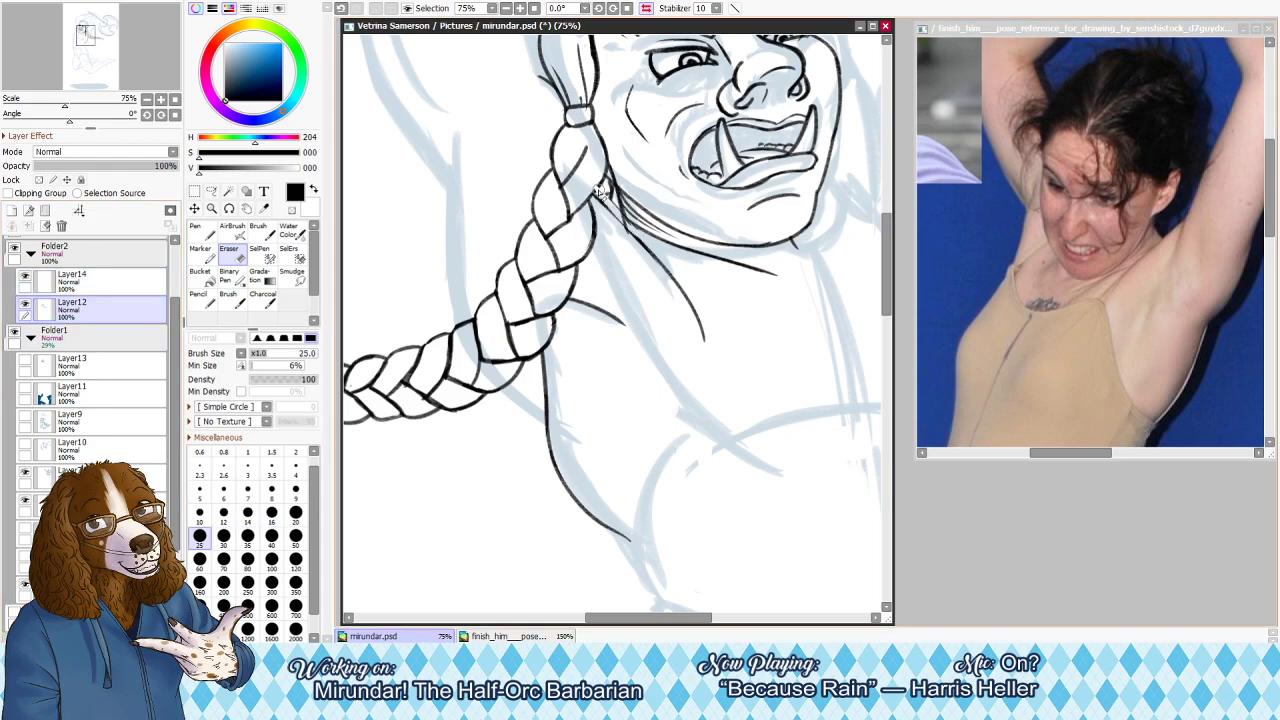
pyautogui.press('[')
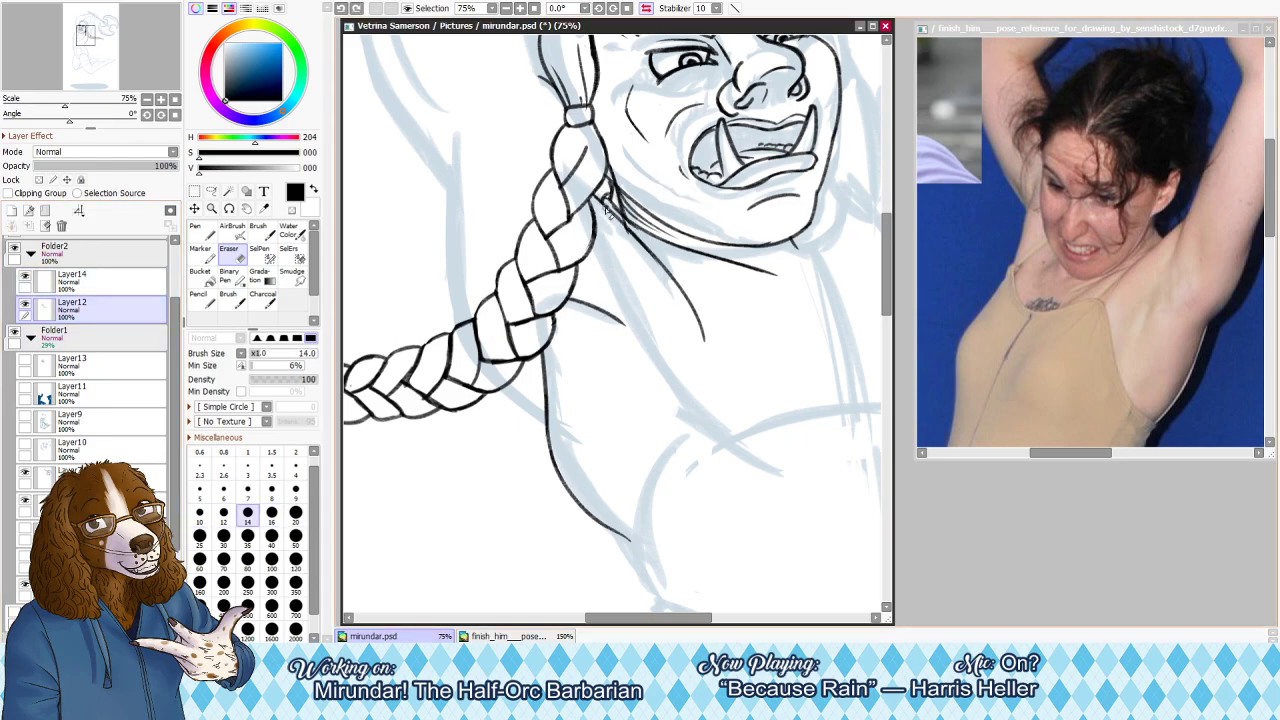
pyautogui.hotkey('ctrl', 'z')
pyautogui.moveTo(606, 193); pyautogui.dragTo(608, 192)
pyautogui.hotkey('ctrl', 'z')
pyautogui.hotkey('ctrl', 'z')
pyautogui.press('[')
pyautogui.moveTo(609, 179); pyautogui.dragTo(620, 215)
pyautogui.hotkey('ctrl', 'z')
pyautogui.press('[')
pyautogui.hotkey('ctrl', 'z')
pyautogui.press('h')
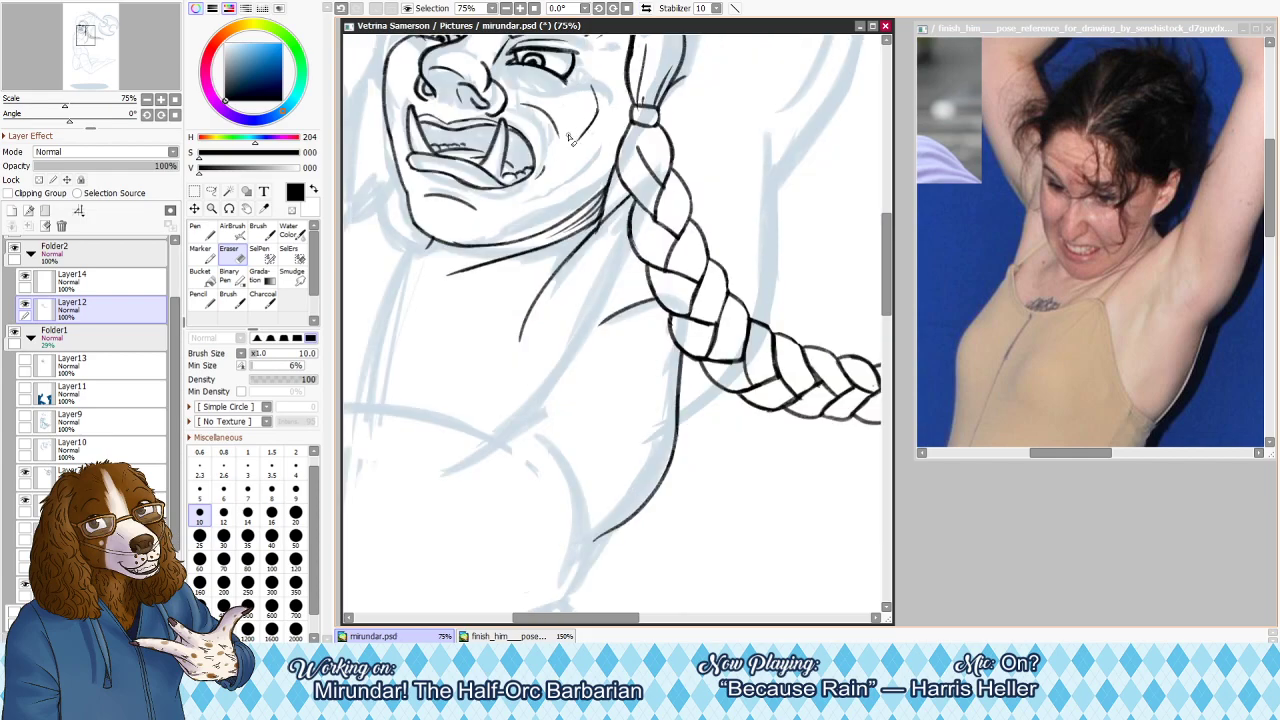
pyautogui.hotkey('ctrl', 'z')
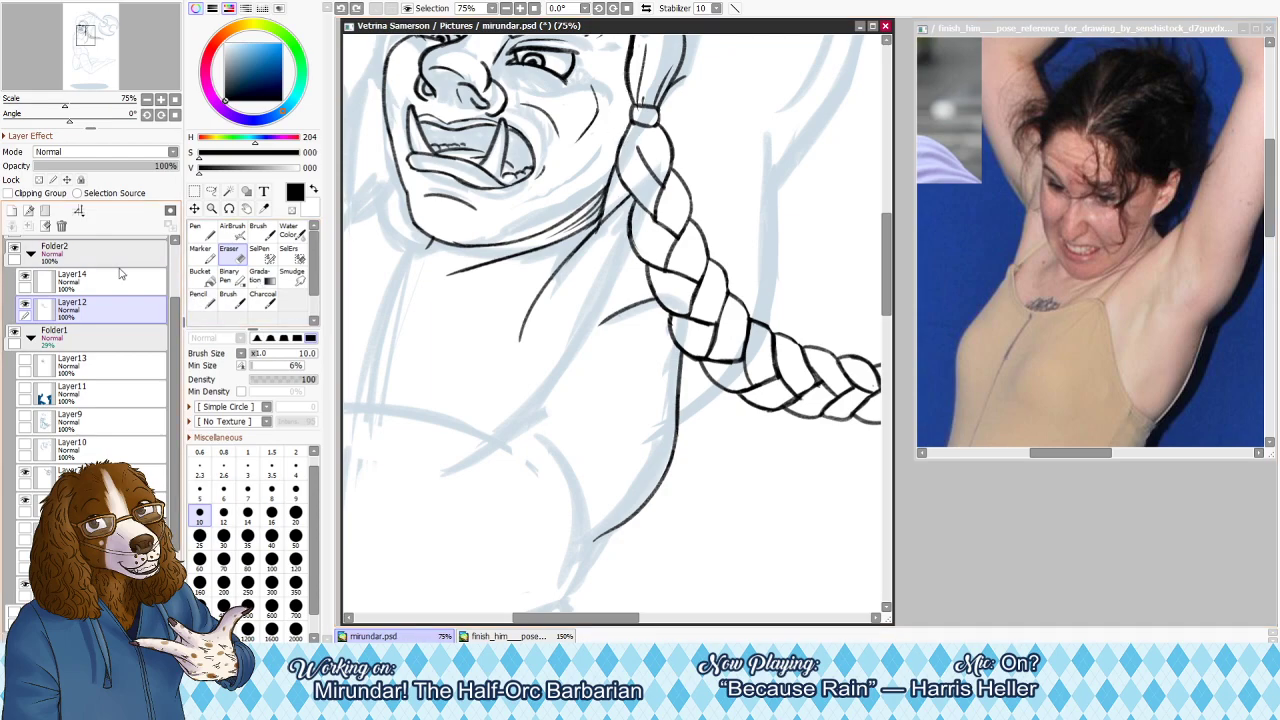
# Delete the trial Layer14 and rework the short line between the jaw and the braid on Layer12 with the pencil and size 6 eraser
pyautogui.click(101, 271)
pyautogui.click(60, 225)
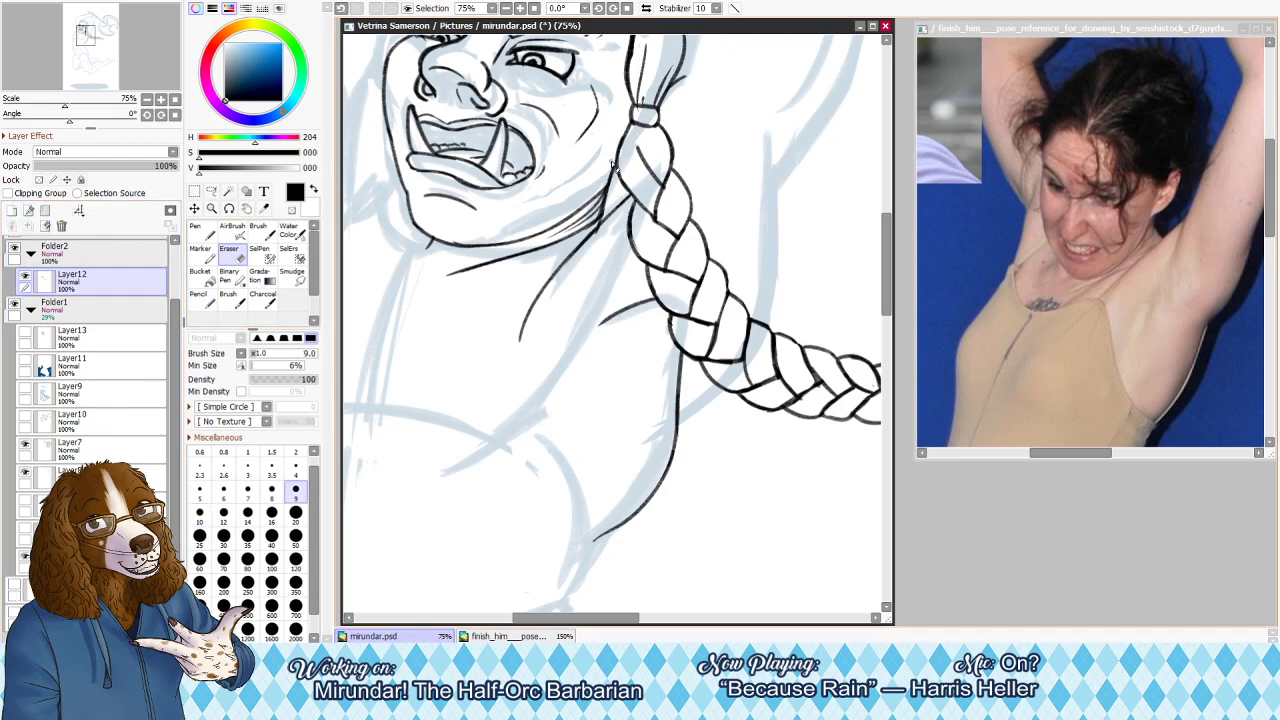
pyautogui.press('n')
pyautogui.moveTo(620, 152); pyautogui.dragTo(619, 166)
pyautogui.hotkey('ctrl', 'z')
pyautogui.moveTo(632, 122); pyautogui.dragTo(621, 173)
pyautogui.hotkey('ctrl', 'z')
pyautogui.moveTo(632, 122); pyautogui.dragTo(625, 175)
pyautogui.hotkey('ctrl', 'z')
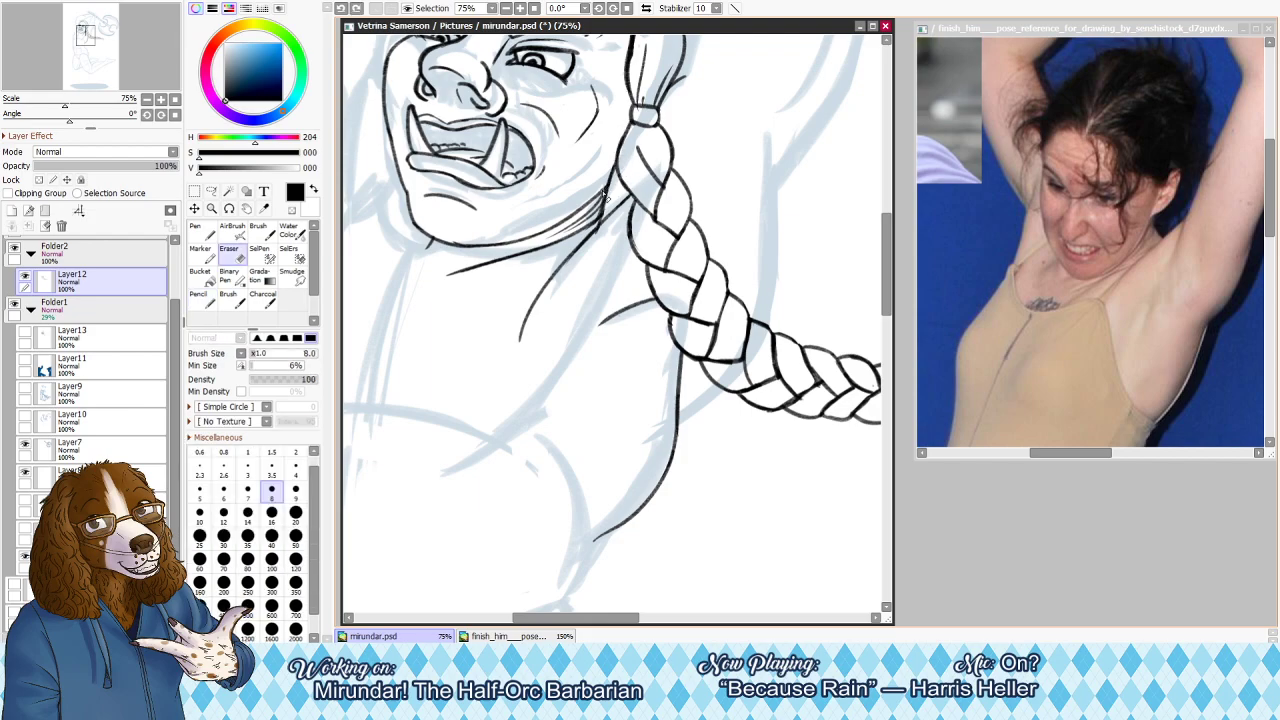
pyautogui.press('h')
pyautogui.press('e')
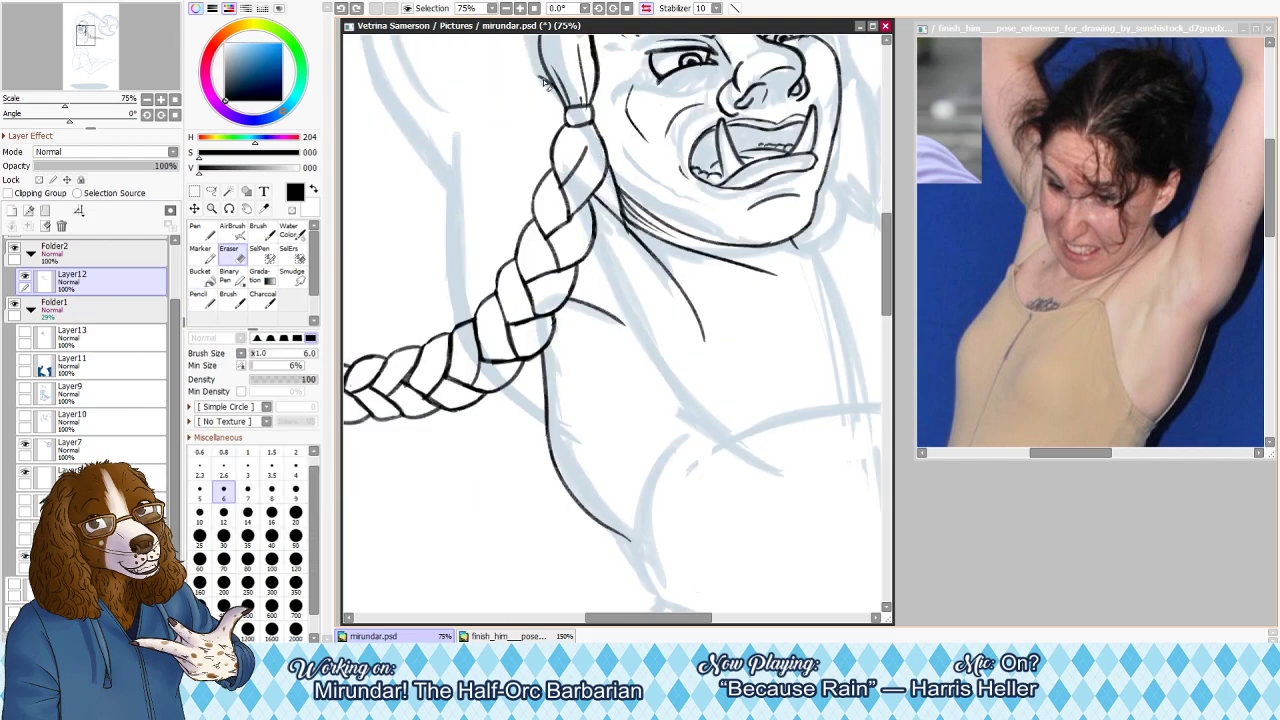
pyautogui.moveTo(610, 165); pyautogui.dragTo(619, 185)
# Erase the jaw-side edge of the top braid segment with the size 16 eraser and redraw it with the size 14 pencil
pyautogui.press(']')
pyautogui.press(']')
pyautogui.press(']')
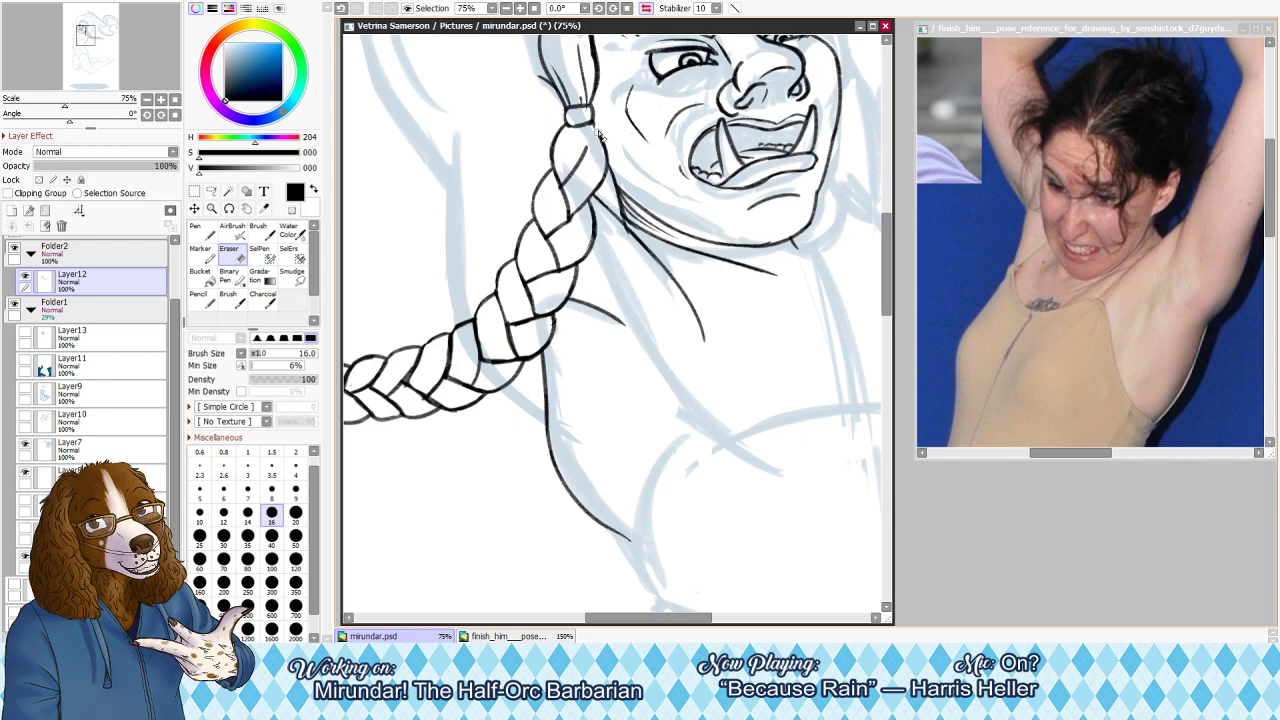
pyautogui.press('n')
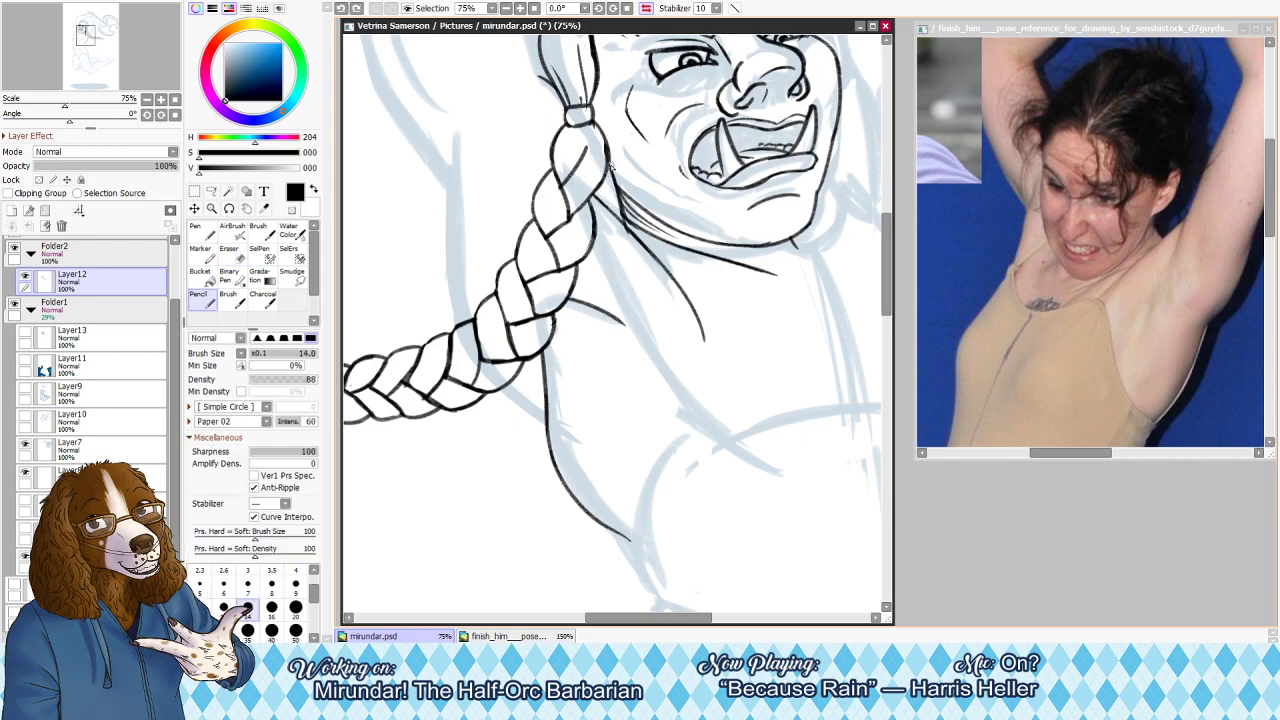
# Clean up the top braid segment's outline just beneath the tie with the size 20 eraser, checking it in both view orientations
pyautogui.press('h')
pyautogui.press('e')
pyautogui.press(']')
pyautogui.press(']')
pyautogui.moveTo(631, 120)
pyautogui.mouseDown()
pyautogui.moveTo(656, 128)
pyautogui.moveTo(617, 160)
pyautogui.moveTo(614, 182)
pyautogui.moveTo(631, 188)
pyautogui.mouseUp()
pyautogui.press('n')
pyautogui.hotkey('ctrl', 'z')
pyautogui.hotkey('ctrl', 'z')
pyautogui.hotkey('ctrl', 'z')
pyautogui.press('e')
pyautogui.hotkey('ctrl', 'z')
pyautogui.hotkey('ctrl', 'z')
pyautogui.moveTo(615, 135); pyautogui.dragTo(634, 187)
pyautogui.press('h')
pyautogui.press('n')
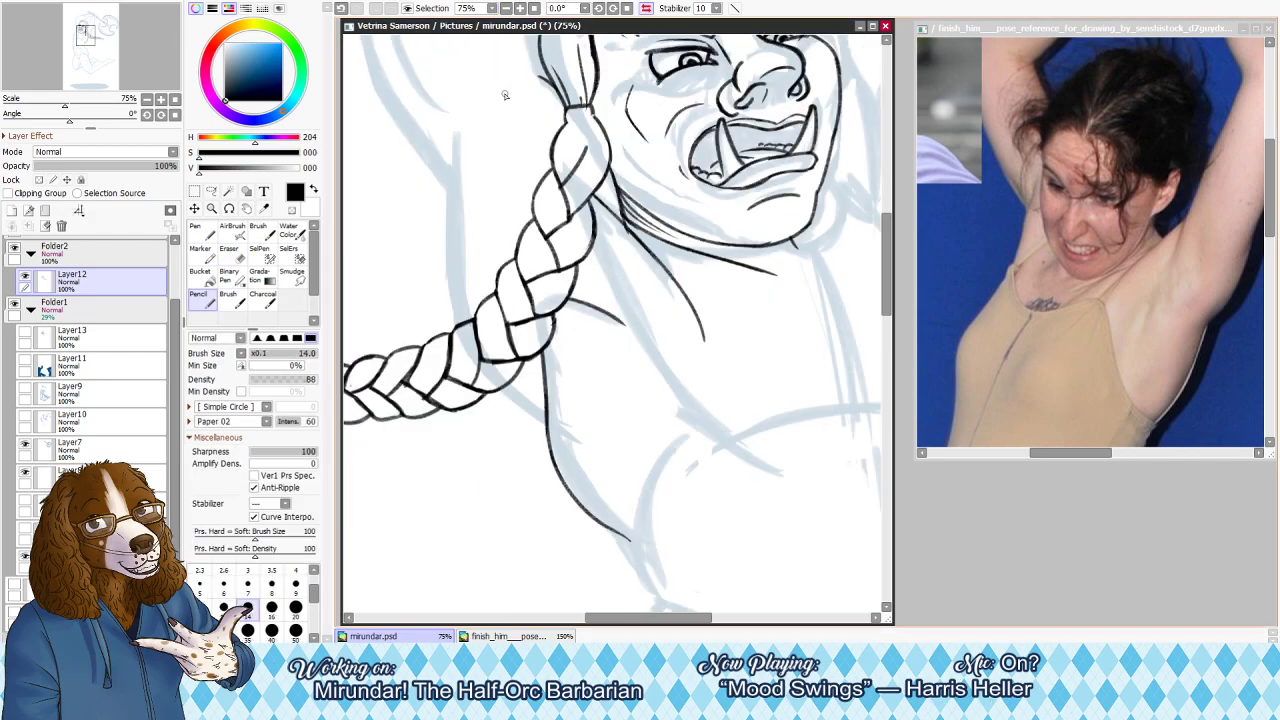
# Redraw the top braid segment's curve just beneath the tie with the size 14 pencil, undoing rejected strokes and checking it mirrored
pyautogui.hotkey('ctrl', 'z')
pyautogui.moveTo(566, 123)
pyautogui.mouseDown()
pyautogui.moveTo(600, 126)
pyautogui.moveTo(588, 124)
pyautogui.mouseUp()
pyautogui.hotkey('ctrl', 'z')
pyautogui.hotkey('ctrl', 'z')
pyautogui.press('e')
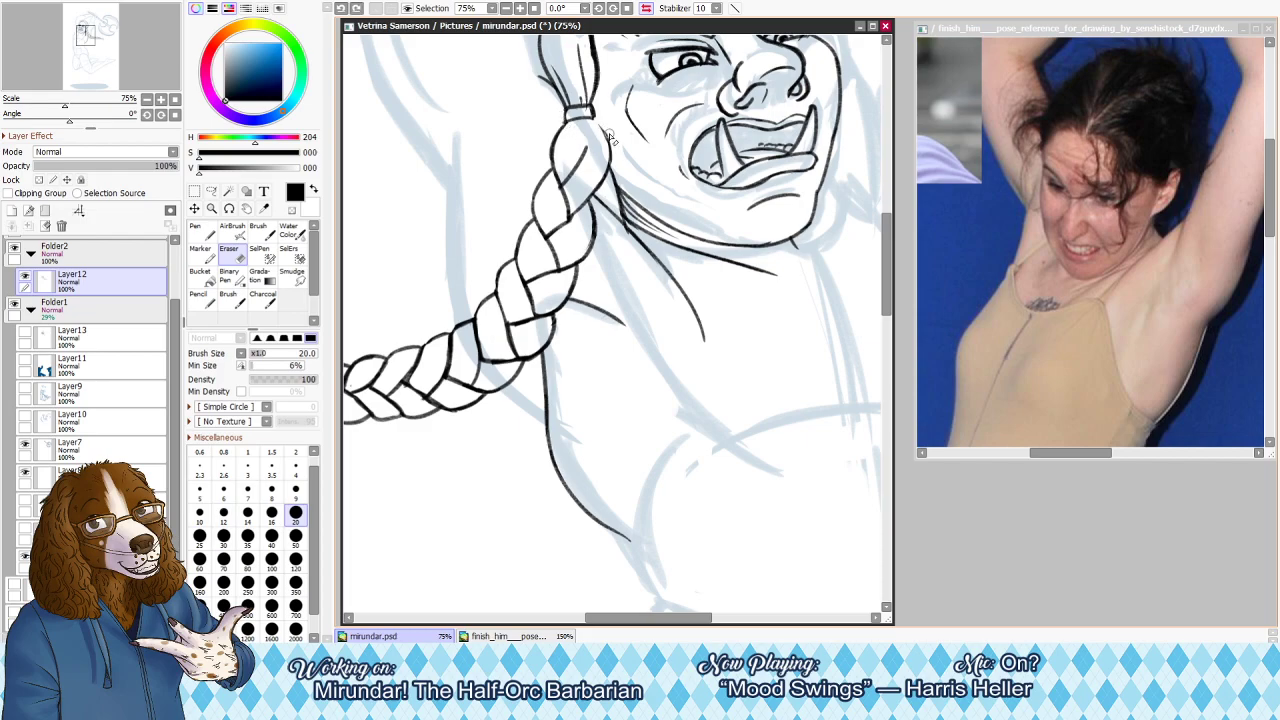
pyautogui.press('n')
pyautogui.moveTo(592, 119); pyautogui.dragTo(610, 144)
pyautogui.hotkey('ctrl', 'z')
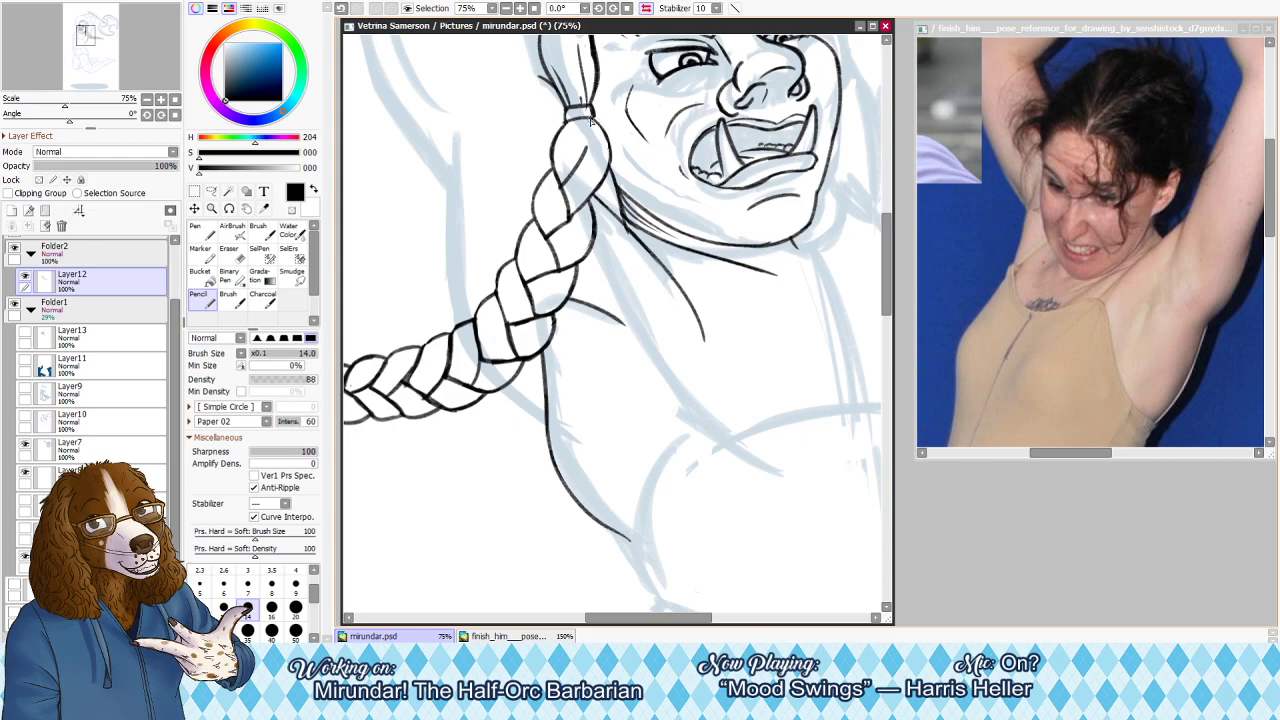
pyautogui.press('h')
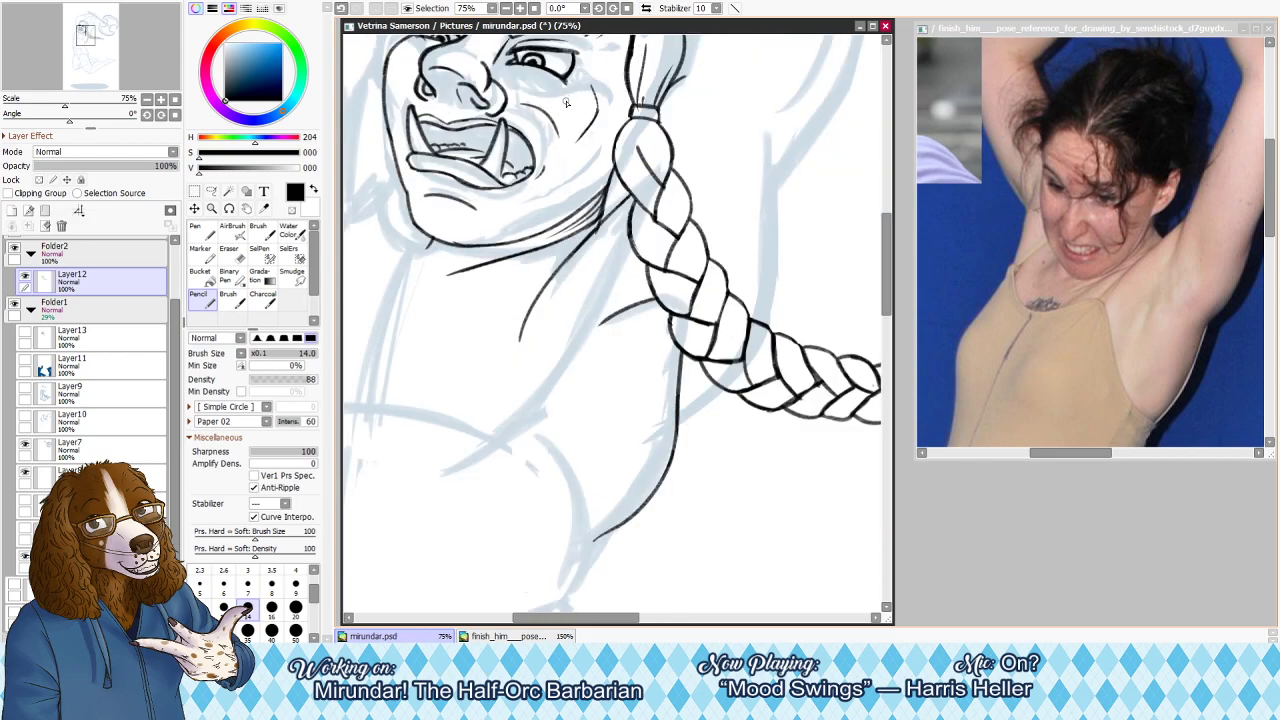
pyautogui.press('h')
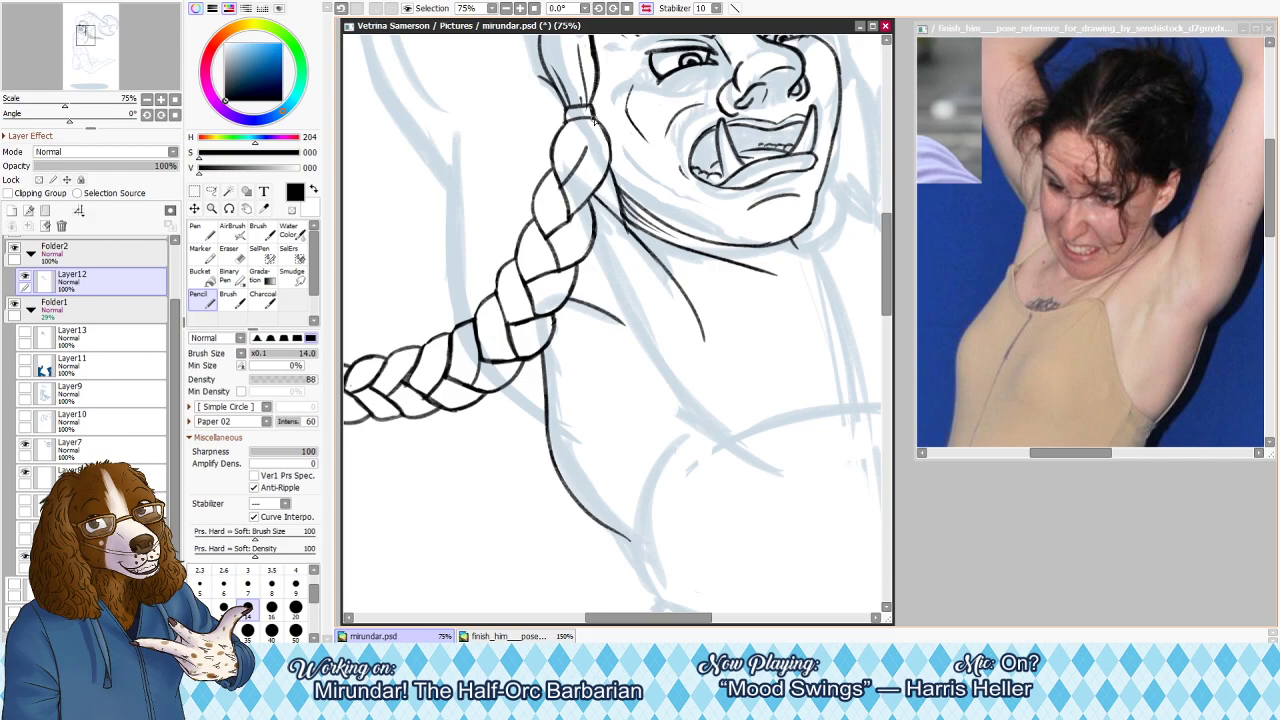
pyautogui.press('h')
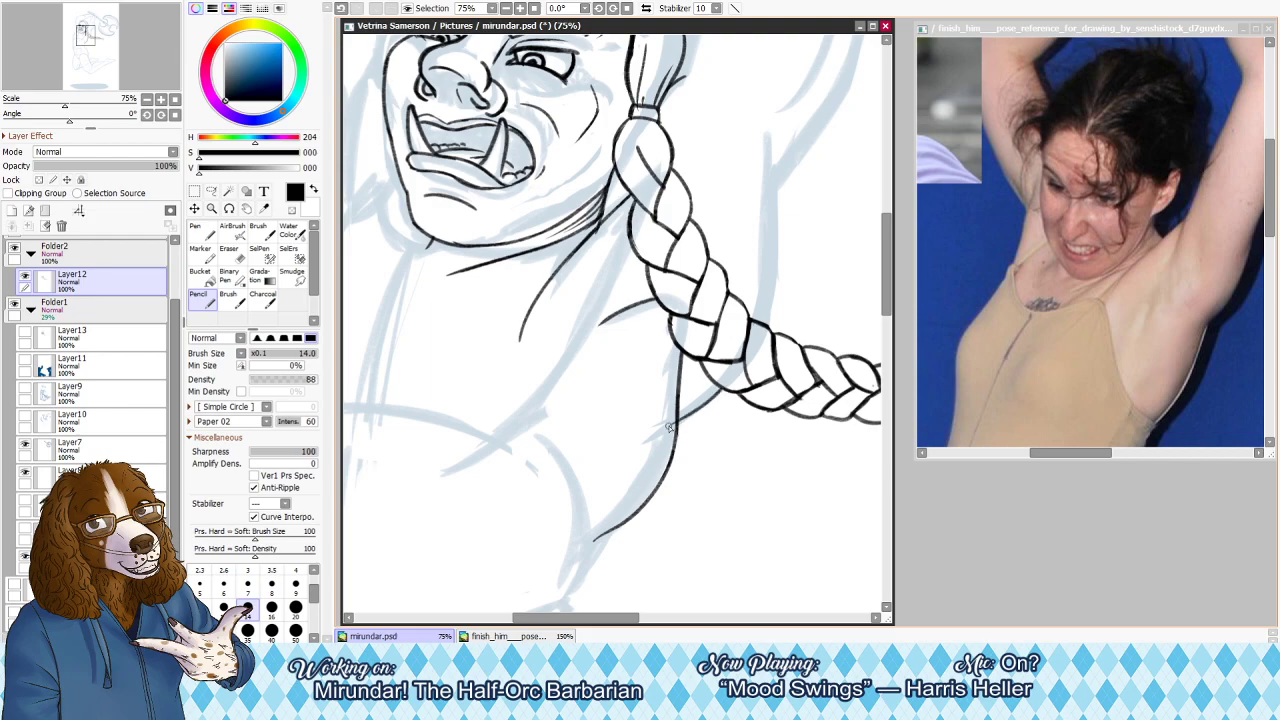
# Add a new layer above Layer12 and try long pencil strokes for the braid-side upper arm's outer contour, undoing them
pyautogui.click(12, 210)
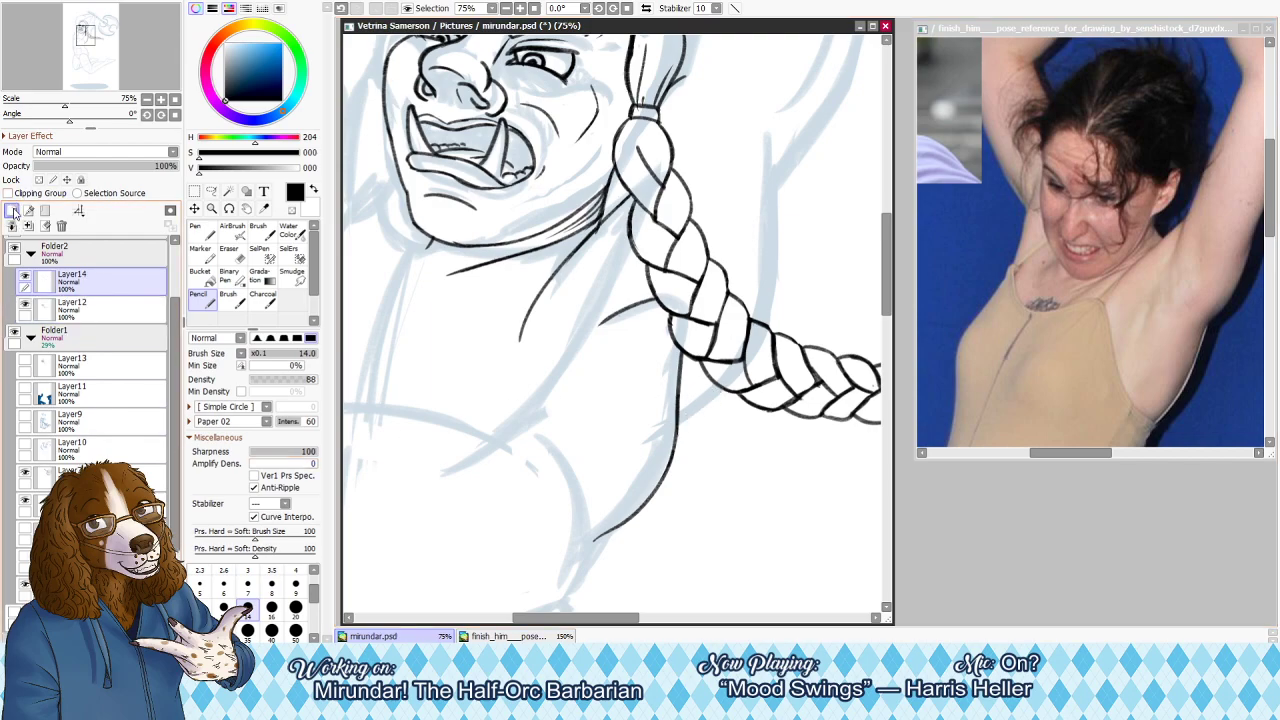
pyautogui.press('h')
pyautogui.moveTo(457, 140); pyautogui.dragTo(453, 306)
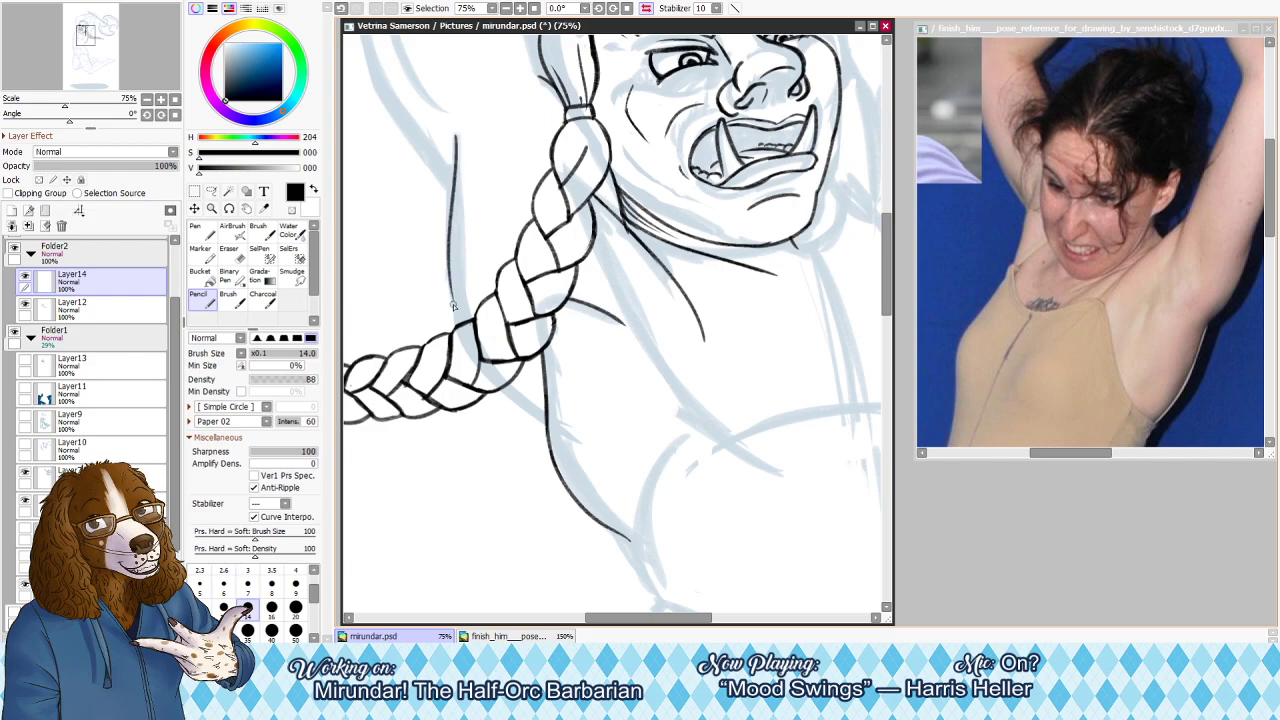
pyautogui.hotkey('ctrl', 'z')
pyautogui.moveTo(456, 139); pyautogui.dragTo(448, 287)
pyautogui.moveTo(450, 218); pyautogui.dragTo(479, 370)
pyautogui.hotkey('ctrl', 'z')
pyautogui.hotkey('ctrl', 'z')
pyautogui.press('h')
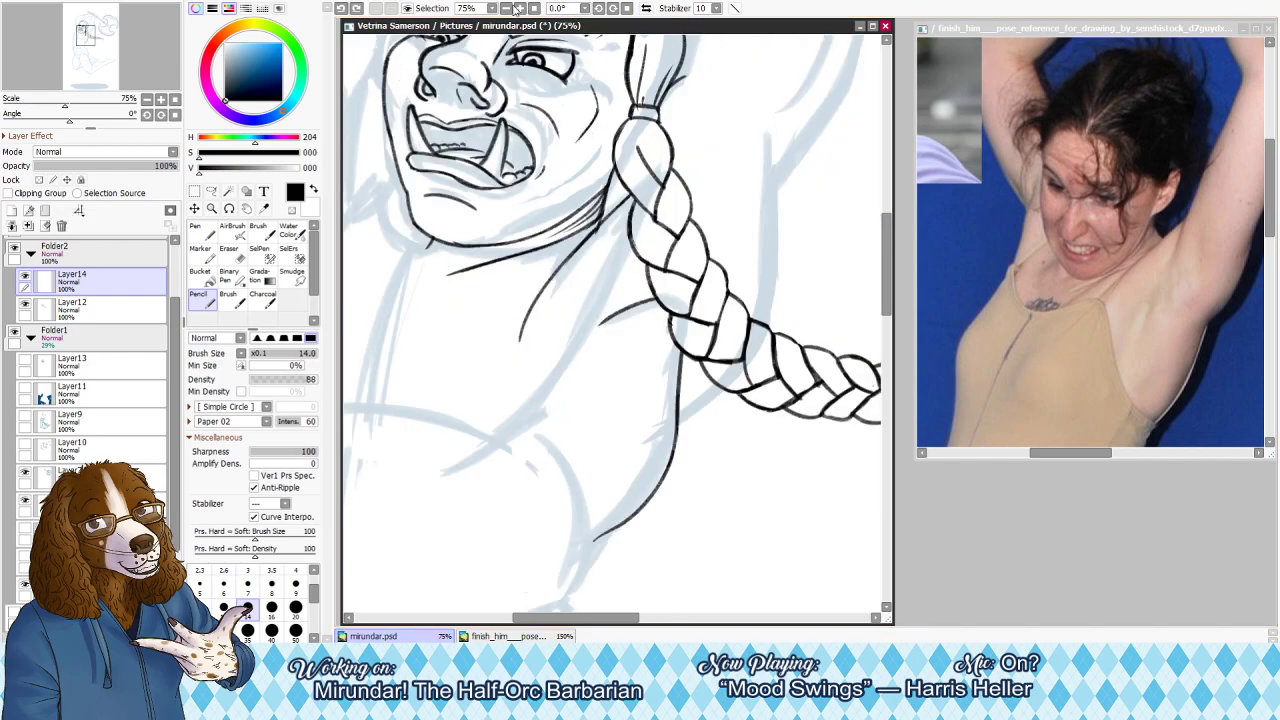
# Draw the contour of the braid-side arm running down behind the braid to the shoulder, undoing and repeating rejected strokes
pyautogui.click(506, 8)
pyautogui.click(506, 8)
pyautogui.press('h')
pyautogui.moveTo(541, 243)
pyautogui.mouseDown()
pyautogui.moveTo(540, 309)
pyautogui.moveTo(542, 277)
pyautogui.moveTo(557, 343)
pyautogui.moveTo(544, 263)
pyautogui.moveTo(574, 361)
pyautogui.mouseUp()
pyautogui.hotkey('ctrl', 'z')
pyautogui.hotkey('ctrl', 'z')
pyautogui.moveTo(541, 266); pyautogui.dragTo(578, 349)
pyautogui.hotkey('ctrl', 'z')
pyautogui.moveTo(540, 268); pyautogui.dragTo(578, 360)
pyautogui.hotkey('ctrl', 'z')
pyautogui.moveTo(539, 268); pyautogui.dragTo(575, 359)
pyautogui.hotkey('ctrl', 'z')
pyautogui.moveTo(540, 272); pyautogui.dragTo(588, 368)
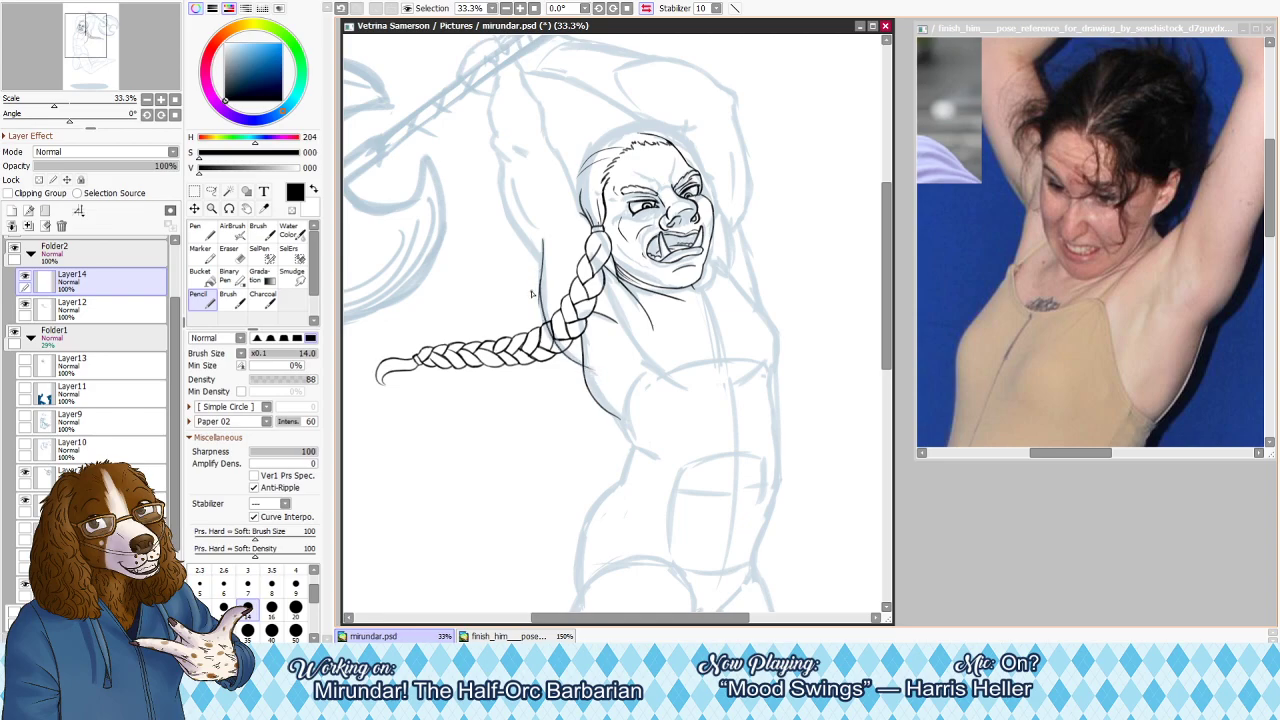
pyautogui.hotkey('ctrl', 'z')
pyautogui.hotkey('ctrl', 'z')
pyautogui.moveTo(541, 243); pyautogui.dragTo(541, 308)
pyautogui.hotkey('ctrl', 'z')
pyautogui.moveTo(543, 244)
pyautogui.mouseDown()
pyautogui.moveTo(545, 322)
pyautogui.moveTo(578, 360)
pyautogui.mouseUp()
pyautogui.hotkey('ctrl', 'z')
pyautogui.moveTo(542, 300); pyautogui.dragTo(577, 361)
pyautogui.hotkey('ctrl', 'z')
pyautogui.moveTo(545, 306); pyautogui.dragTo(602, 372)
pyautogui.hotkey('ctrl', 'z')
pyautogui.moveTo(543, 237); pyautogui.dragTo(543, 262)
pyautogui.hotkey('ctrl', 'z')
# Erase the parts of the new arm contour that overlap the braid, enlarging the eraser to size 60
pyautogui.press('e')
pyautogui.moveTo(596, 388); pyautogui.dragTo(608, 397)
pyautogui.press(']')
pyautogui.press(']')
pyautogui.moveTo(563, 348)
pyautogui.mouseDown()
pyautogui.moveTo(549, 340)
pyautogui.moveTo(560, 328)
pyautogui.mouseUp()
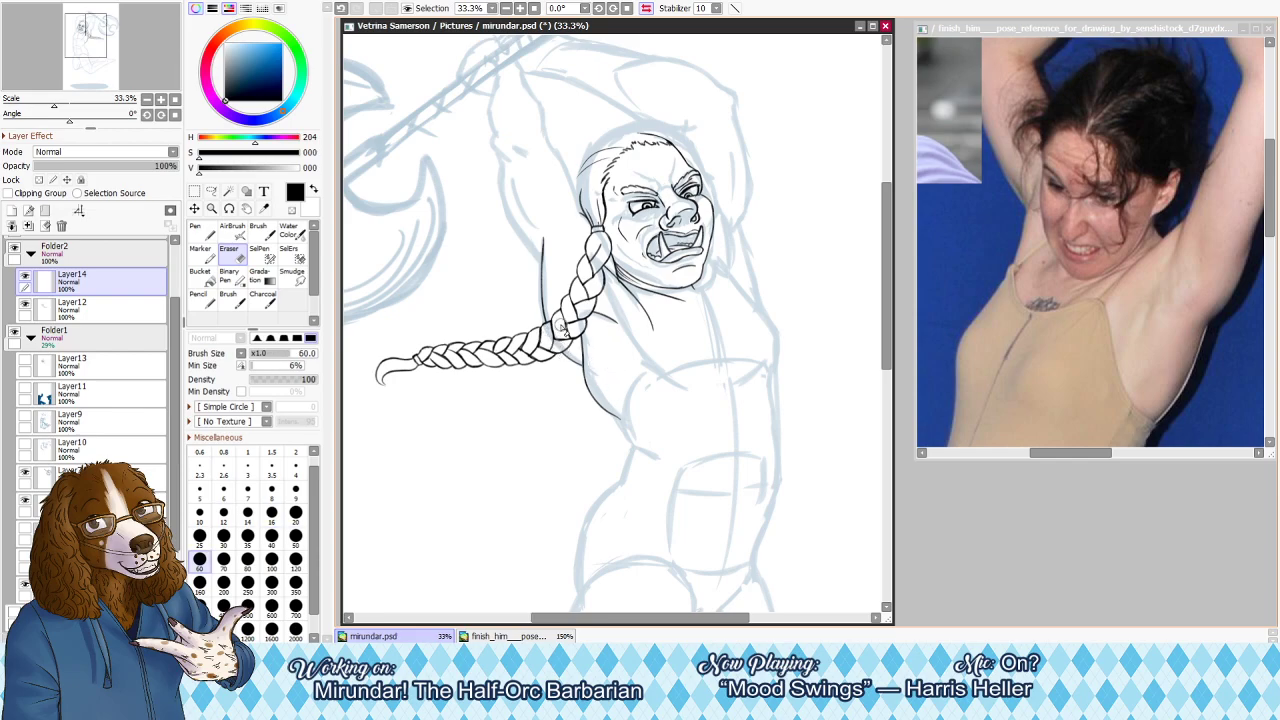
pyautogui.press('n')
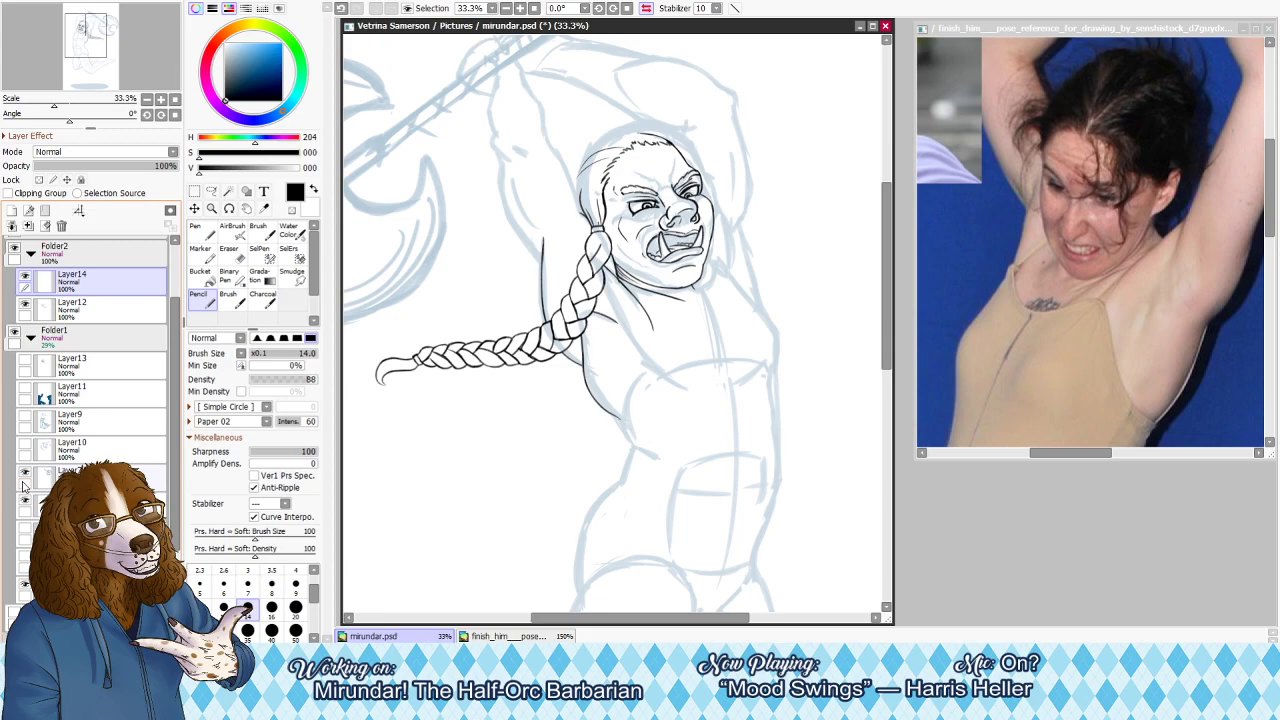
# Briefly show Layer9 for reference, then outline the upper arm's outer bulge below the elbow and add a parallel inner muscle line
pyautogui.click(25, 419)
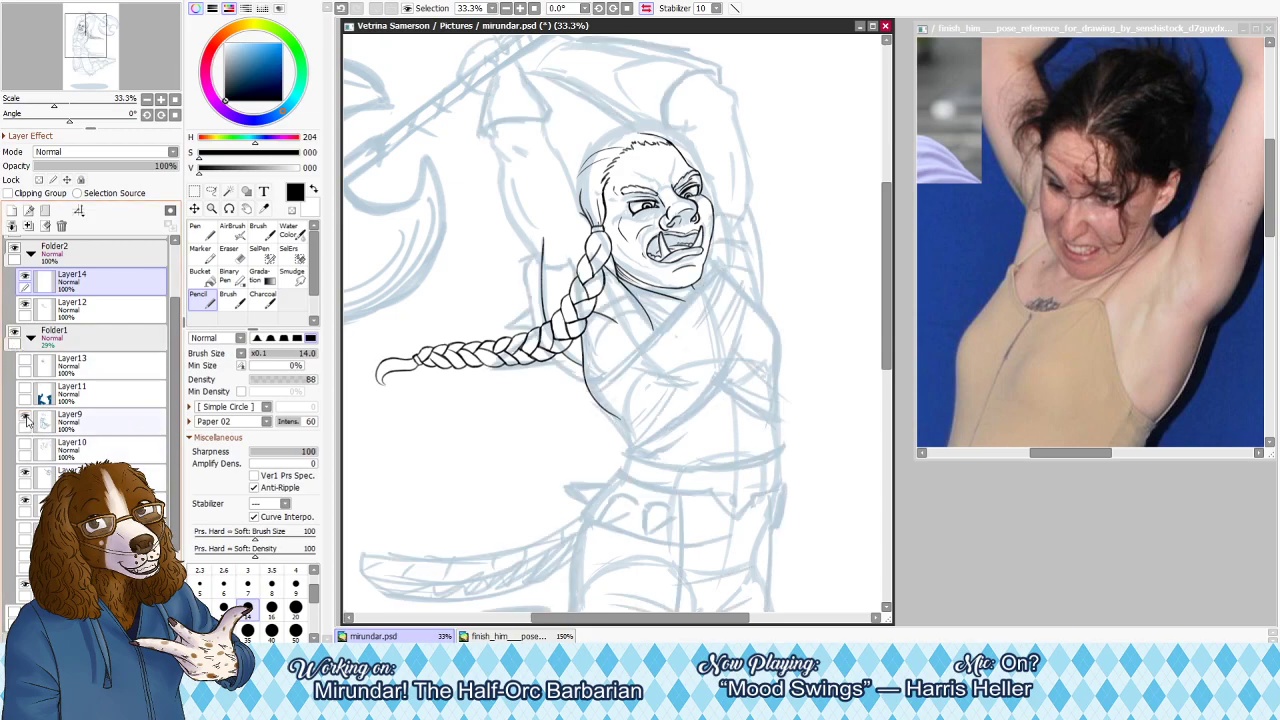
pyautogui.click(25, 419)
pyautogui.click(519, 8)
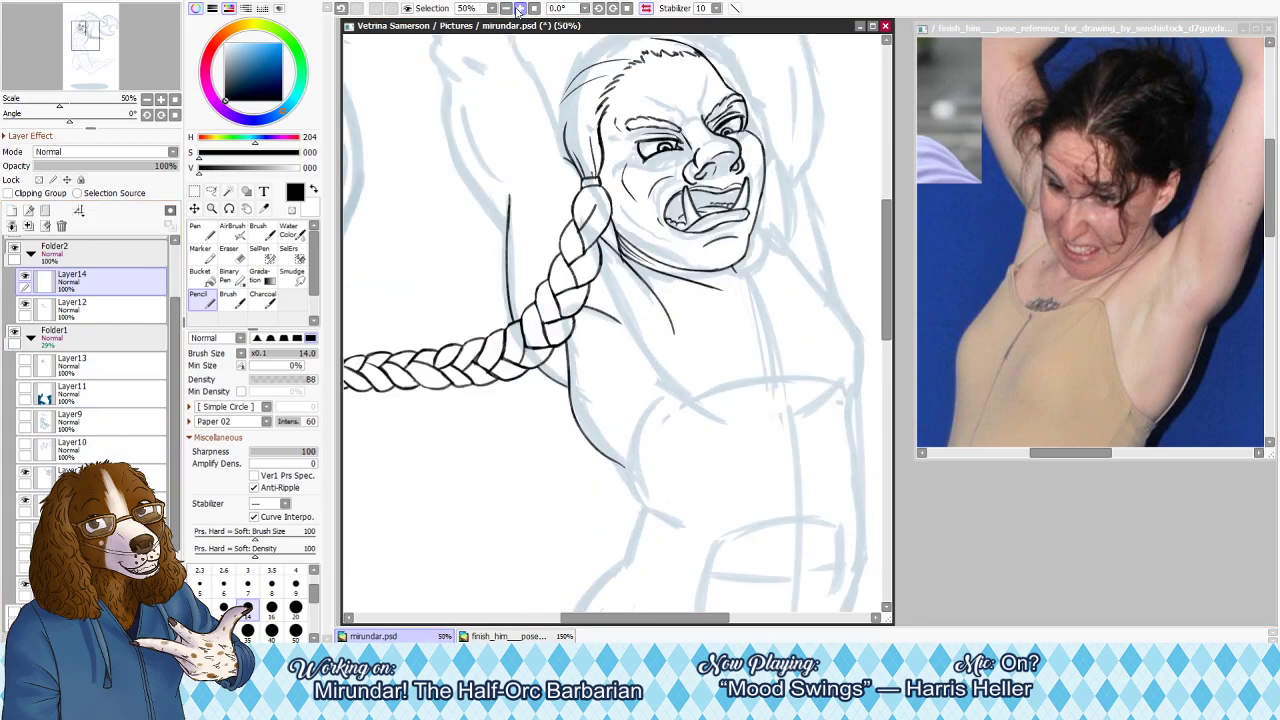
pyautogui.moveTo(442, 70); pyautogui.dragTo(462, 178)
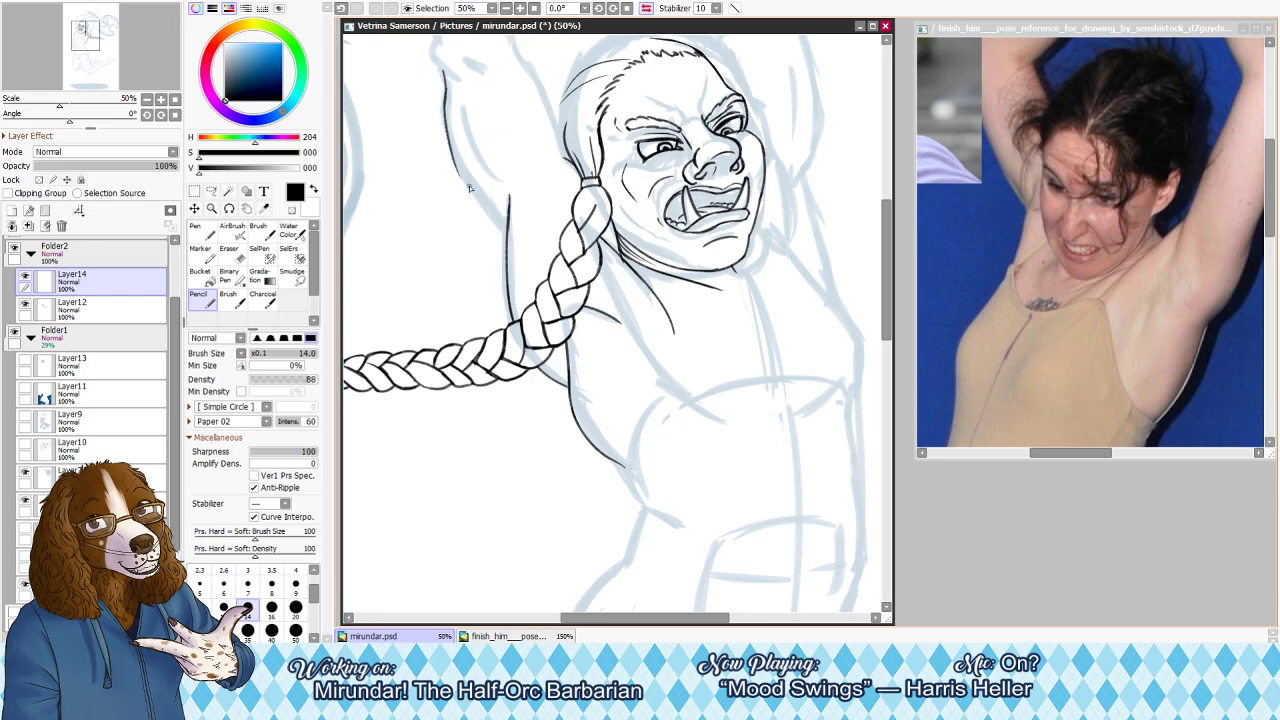
pyautogui.hotkey('ctrl', 'z')
pyautogui.moveTo(446, 90)
pyautogui.mouseDown()
pyautogui.moveTo(498, 220)
pyautogui.moveTo(449, 96)
pyautogui.moveTo(479, 210)
pyautogui.moveTo(463, 178)
pyautogui.moveTo(506, 223)
pyautogui.mouseUp()
pyautogui.hotkey('ctrl', 'z')
pyautogui.moveTo(462, 176)
pyautogui.mouseDown()
pyautogui.moveTo(505, 236)
pyautogui.moveTo(483, 207)
pyautogui.moveTo(505, 236)
pyautogui.moveTo(486, 207)
pyautogui.moveTo(508, 233)
pyautogui.mouseUp()
pyautogui.hotkey('ctrl', 'z')
pyautogui.hotkey('ctrl', 'z')
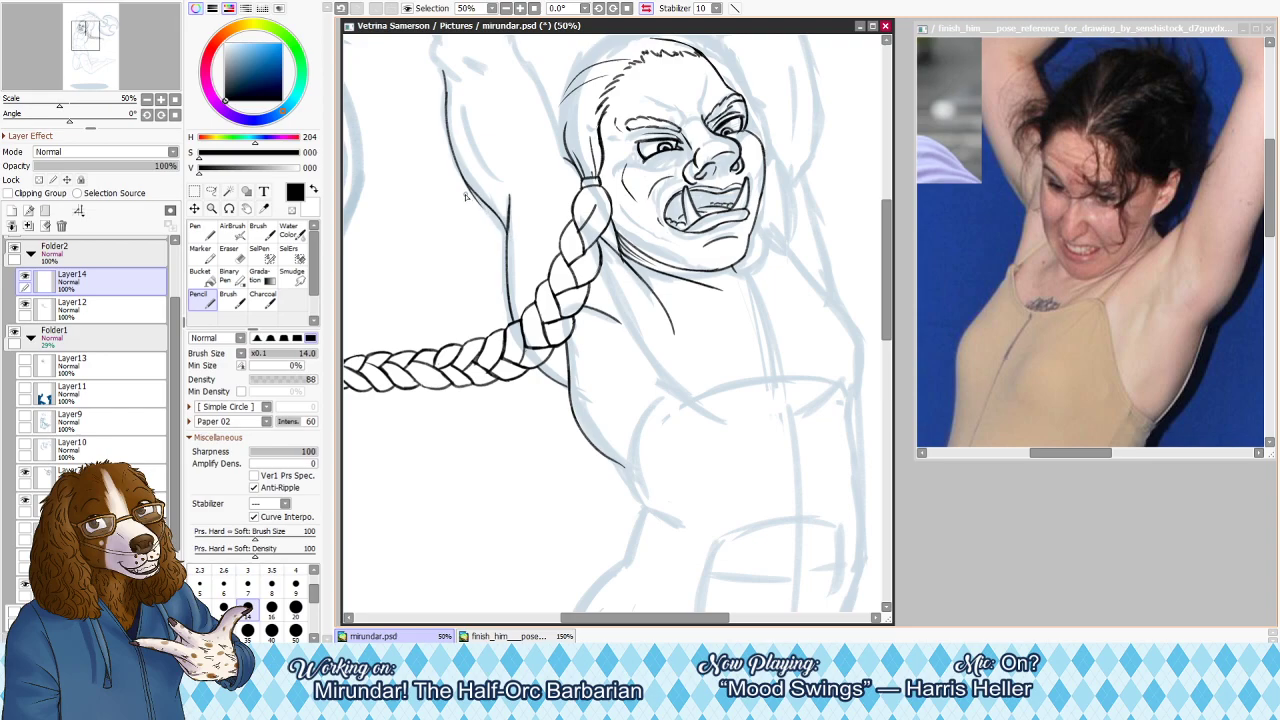
pyautogui.press('e')
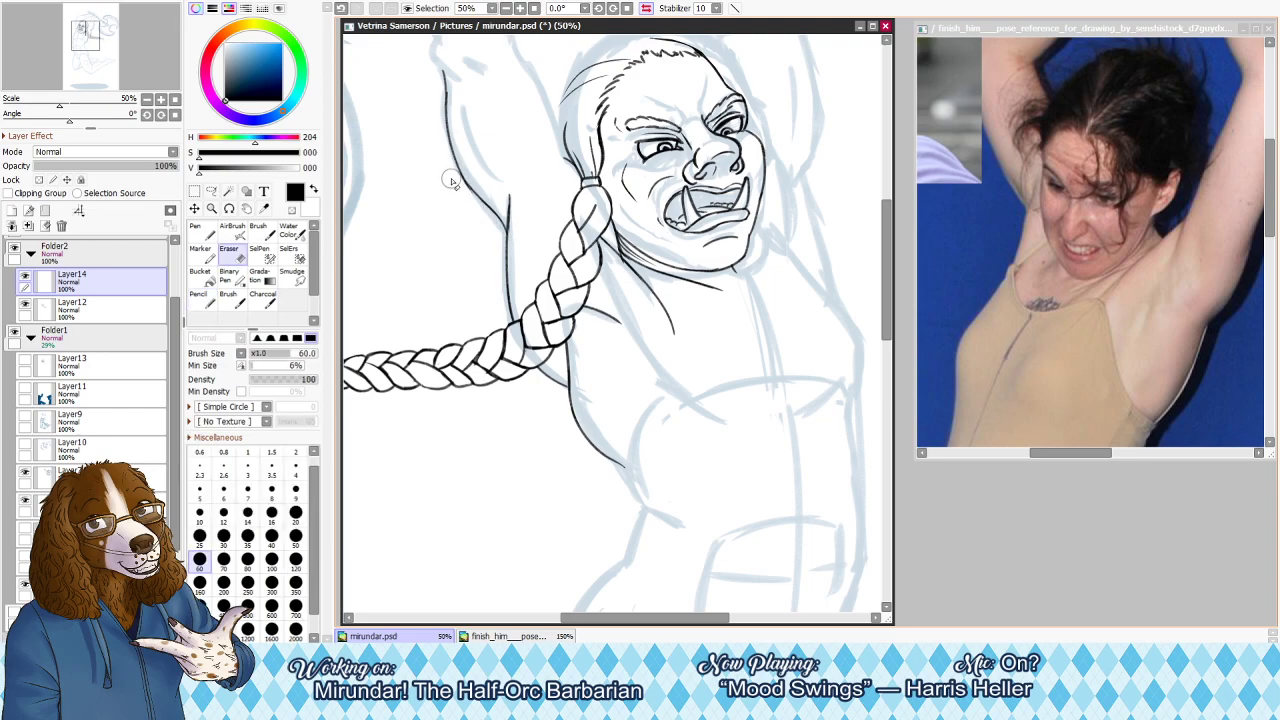
pyautogui.press('e')
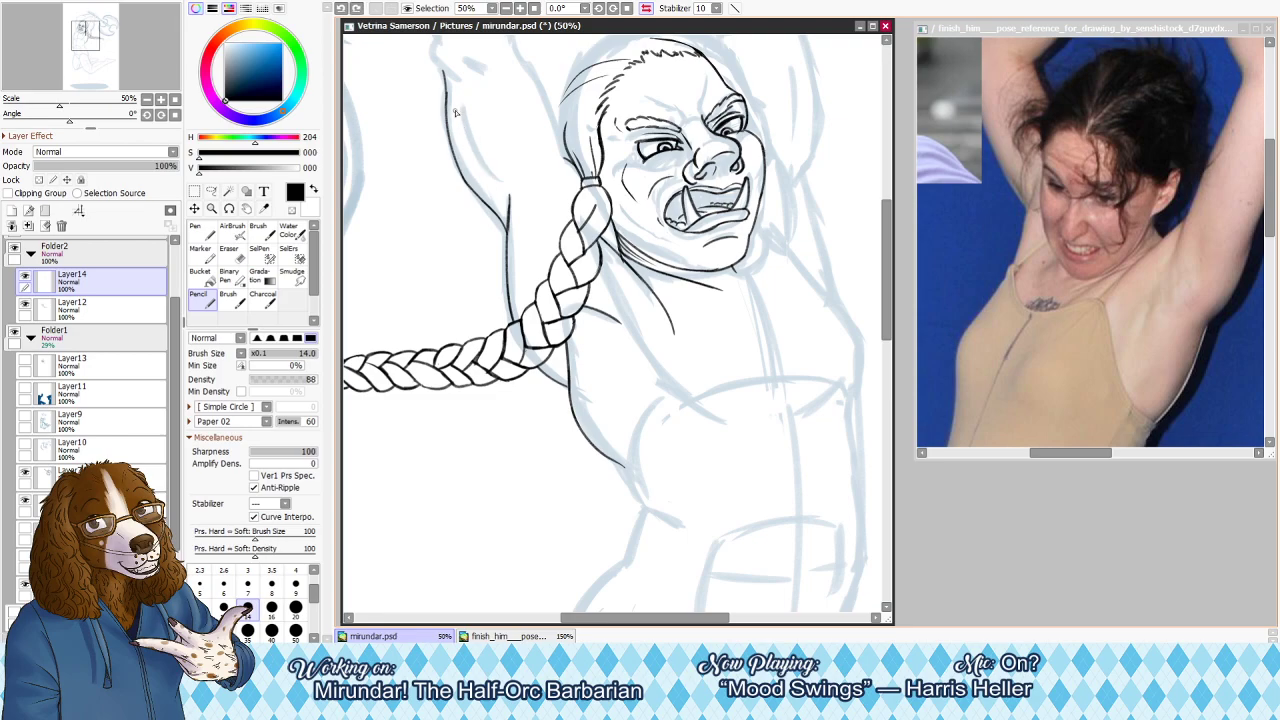
pyautogui.press('h')
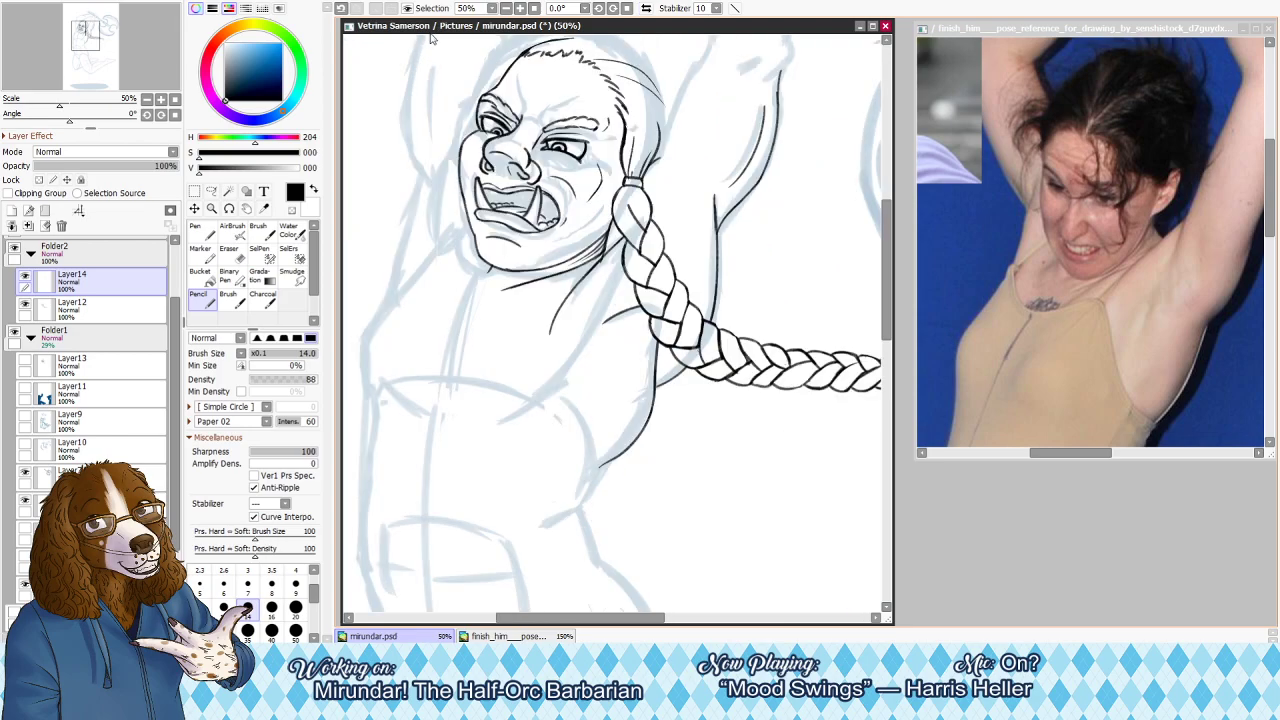
pyautogui.moveTo(86, 36); pyautogui.dragTo(92, 28)
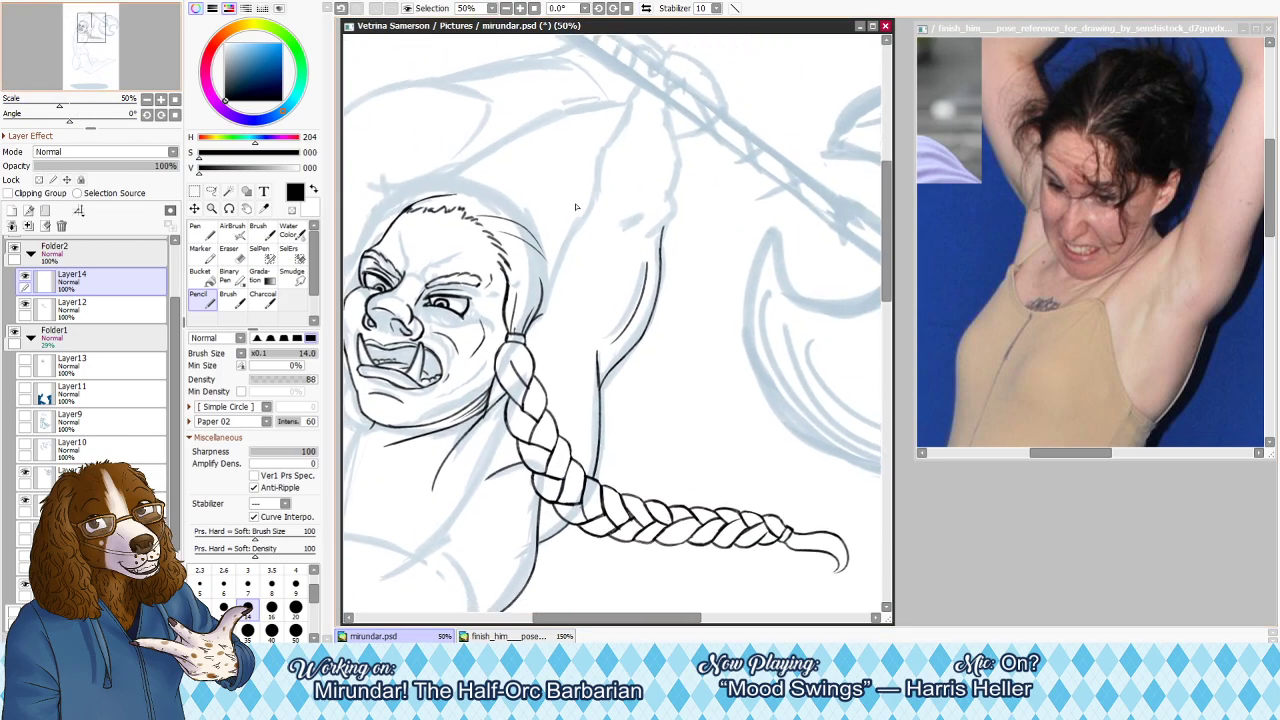
# Draw the rounded elbow bump atop the outer arm contour and a short crease inside the elbow
pyautogui.press('h')
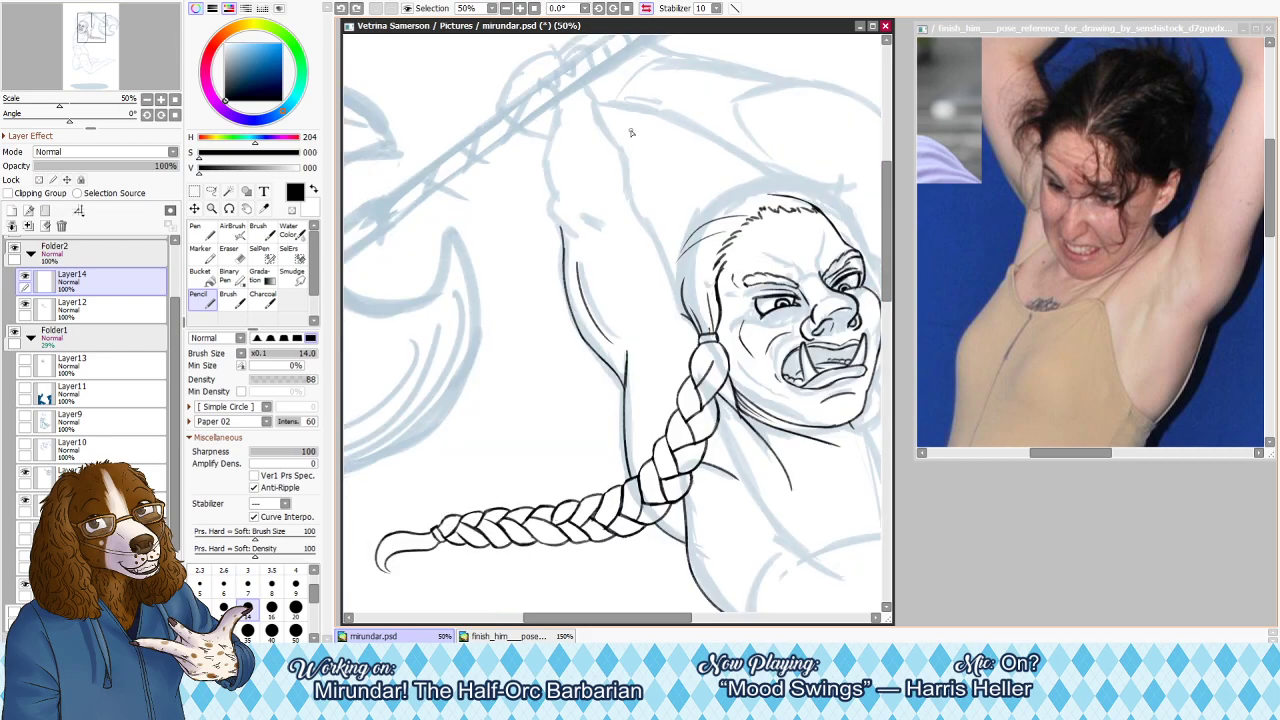
pyautogui.moveTo(556, 195)
pyautogui.mouseDown()
pyautogui.moveTo(554, 220)
pyautogui.moveTo(578, 246)
pyautogui.moveTo(600, 229)
pyautogui.mouseUp()
pyautogui.hotkey('ctrl', 'z')
pyautogui.hotkey('ctrl', 'z')
pyautogui.press('h')
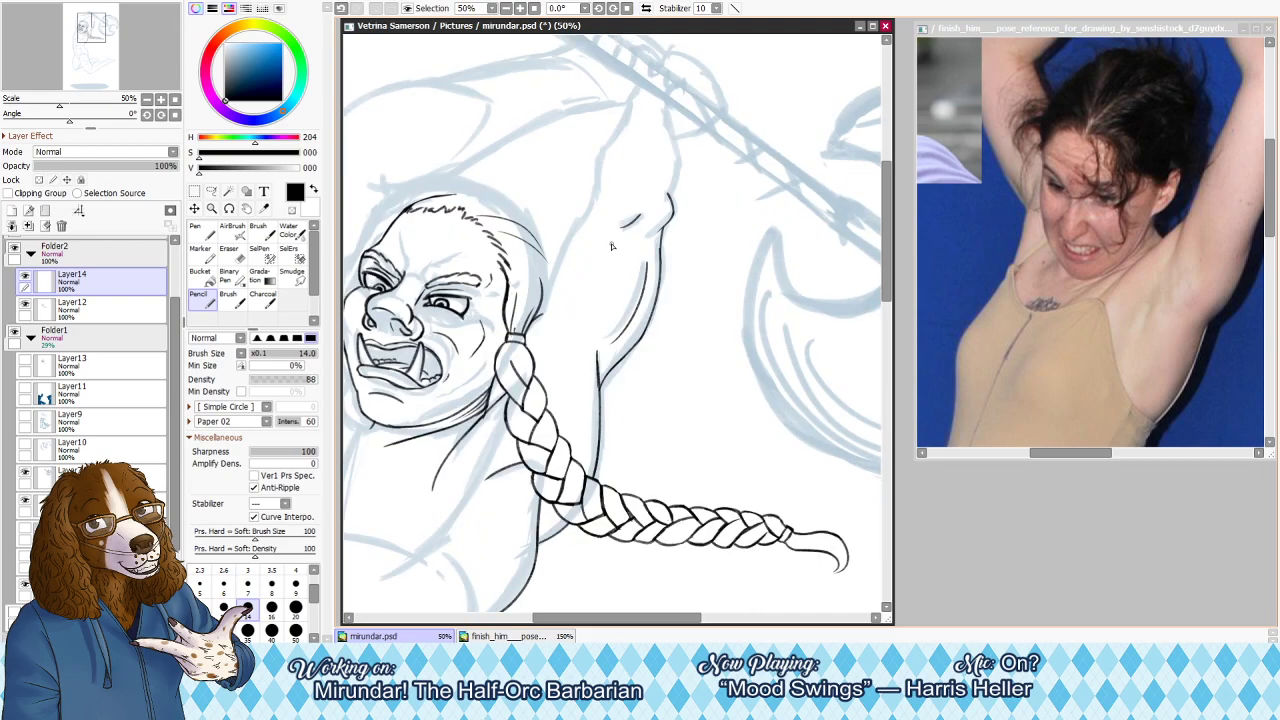
# Draw the upper arm's inner contour from the elbow down to the hair above the braid tie
pyautogui.moveTo(545, 314); pyautogui.dragTo(589, 229)
pyautogui.press('h')
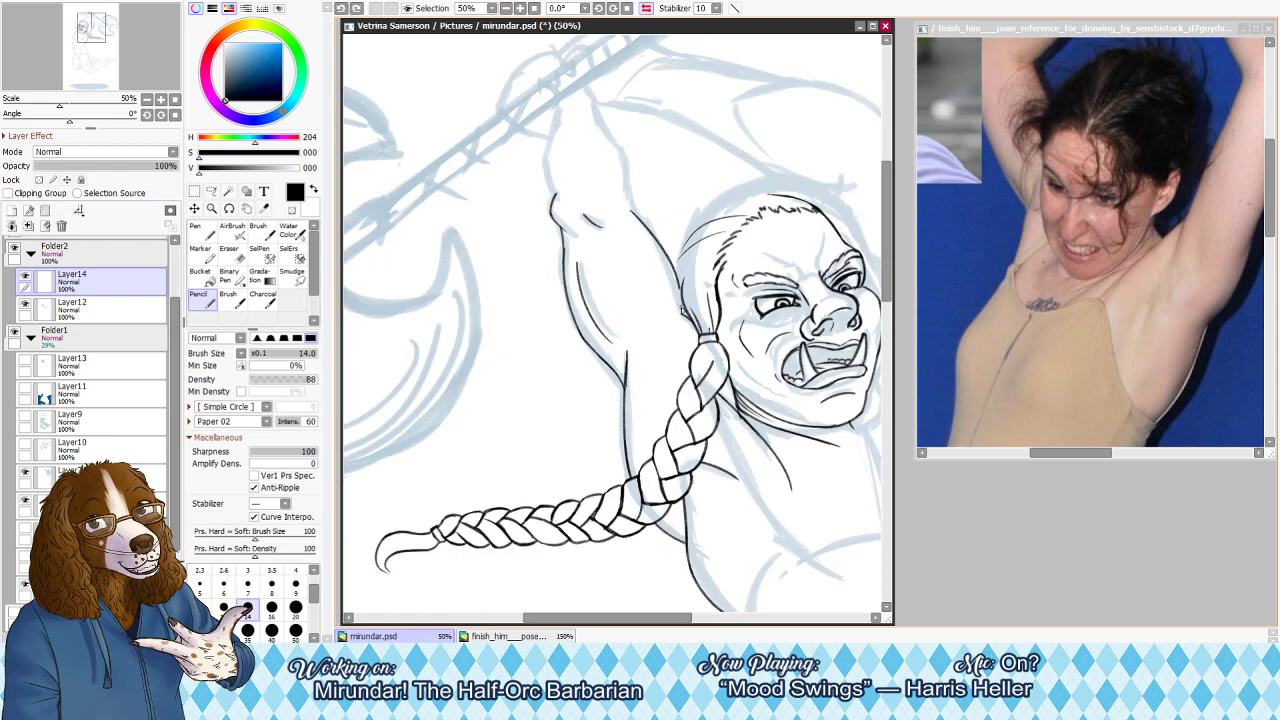
pyautogui.moveTo(632, 210); pyautogui.dragTo(684, 314)
pyautogui.hotkey('ctrl', 'z')
pyautogui.moveTo(630, 208); pyautogui.dragTo(685, 317)
pyautogui.press('h')
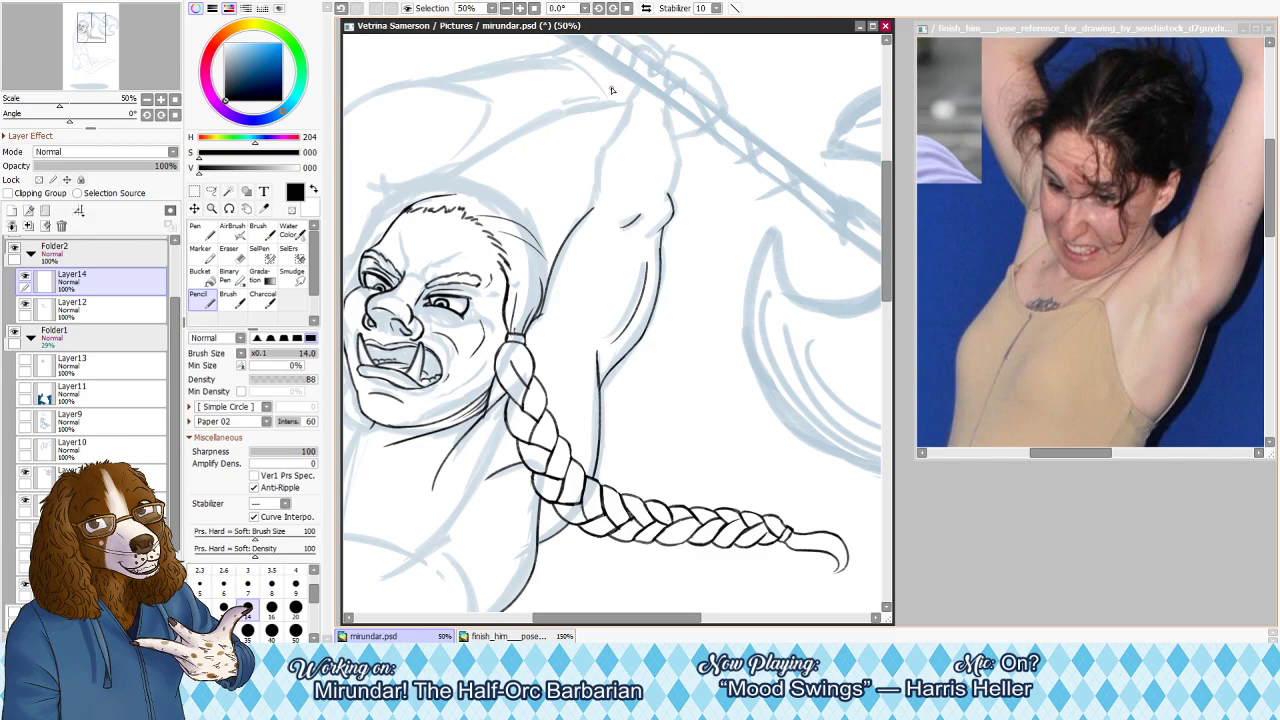
# Extend the inner arm contour with a short curve at the elbow bend, undoing rejected strokes
pyautogui.moveTo(591, 211); pyautogui.dragTo(617, 131)
pyautogui.hotkey('ctrl', 'z')
pyautogui.hotkey('ctrl', 'z')
pyautogui.hotkey('ctrl', 'z')
pyautogui.moveTo(598, 197)
pyautogui.mouseDown()
pyautogui.moveTo(632, 128)
pyautogui.moveTo(600, 152)
pyautogui.moveTo(597, 198)
pyautogui.mouseUp()
pyautogui.hotkey('ctrl', 'z')
pyautogui.hotkey('ctrl', 'z')
pyautogui.hotkey('ctrl', 'z')
pyautogui.moveTo(604, 150); pyautogui.dragTo(599, 196)
pyautogui.press('h')
pyautogui.press('e')
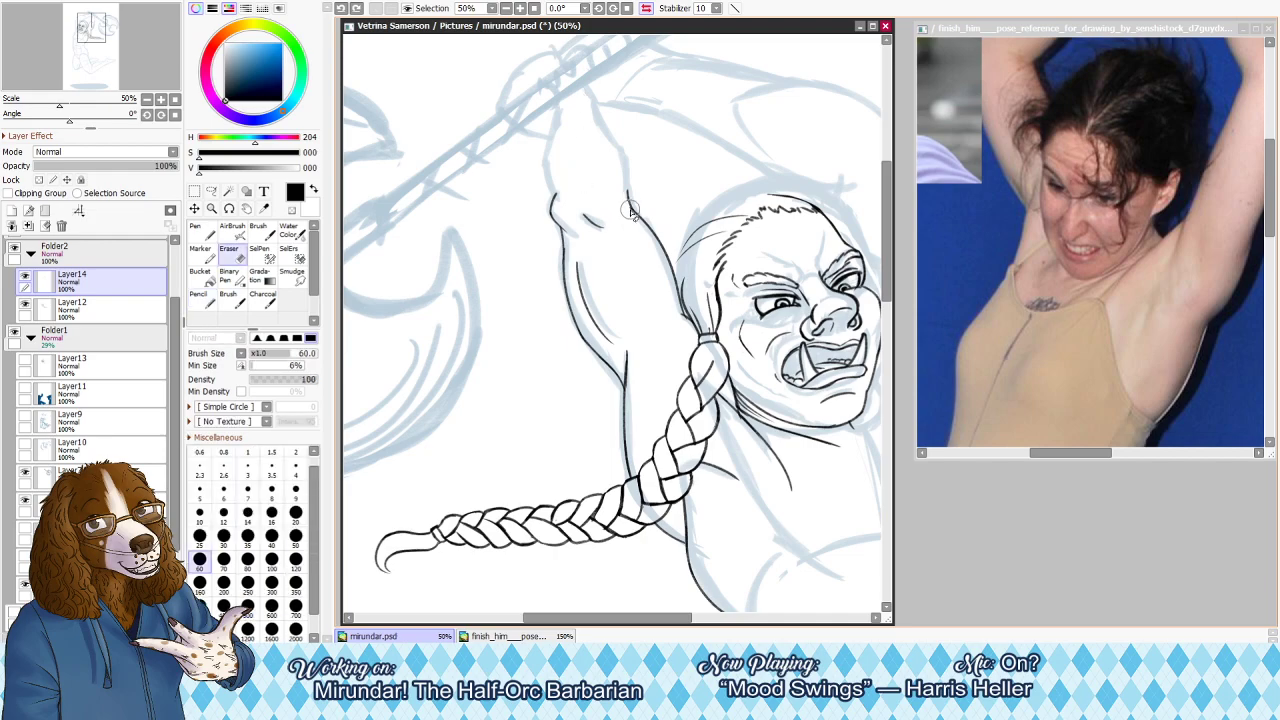
pyautogui.press('n')
# Draw the forearm's inner contour from the wrist below the weapon shaft to an overlapping curve at the elbow, undoing rejected strokes
pyautogui.press('h')
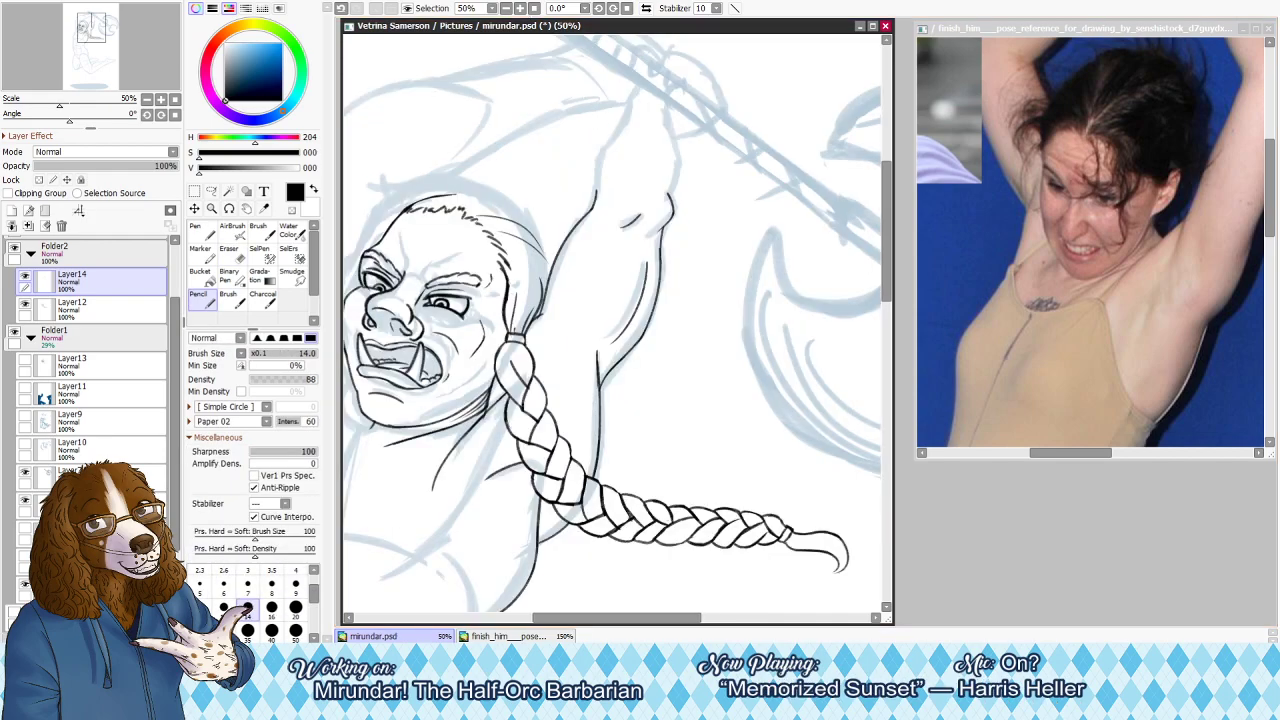
pyautogui.click(521, 8)
pyautogui.click(521, 8)
pyautogui.moveTo(602, 46); pyautogui.dragTo(627, 282)
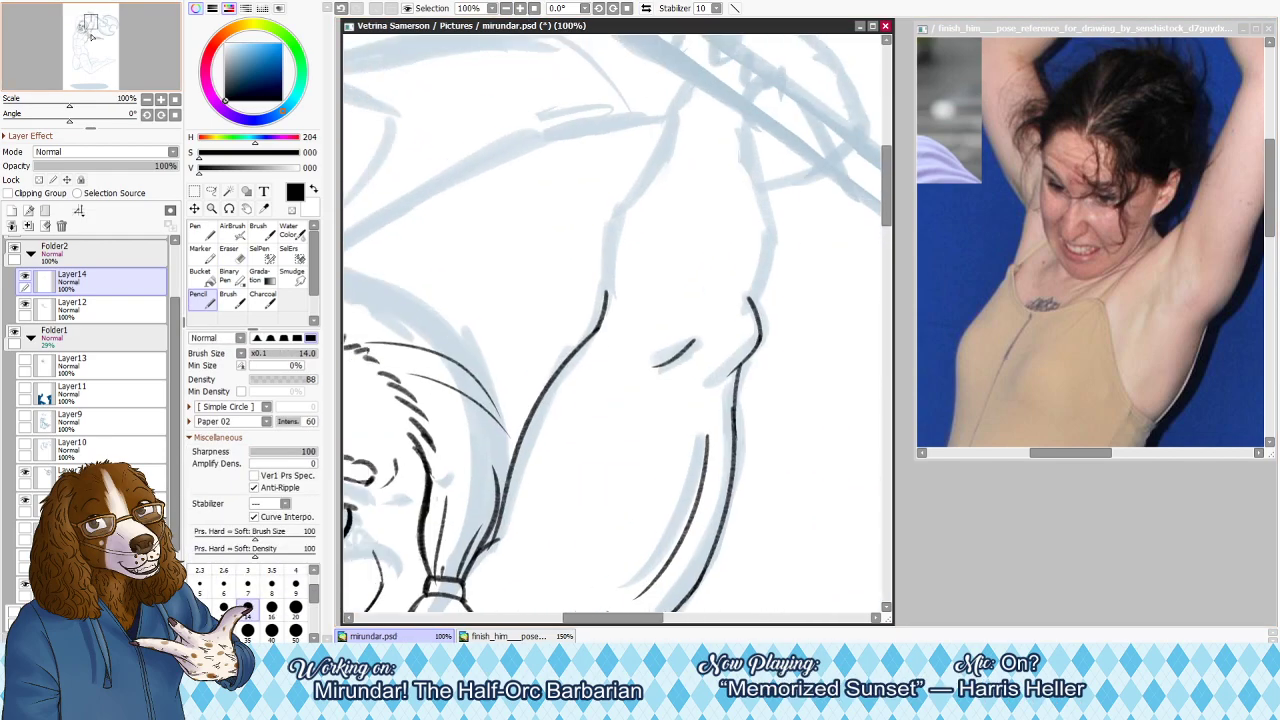
pyautogui.moveTo(622, 206); pyautogui.dragTo(603, 312)
pyautogui.hotkey('ctrl', 'z')
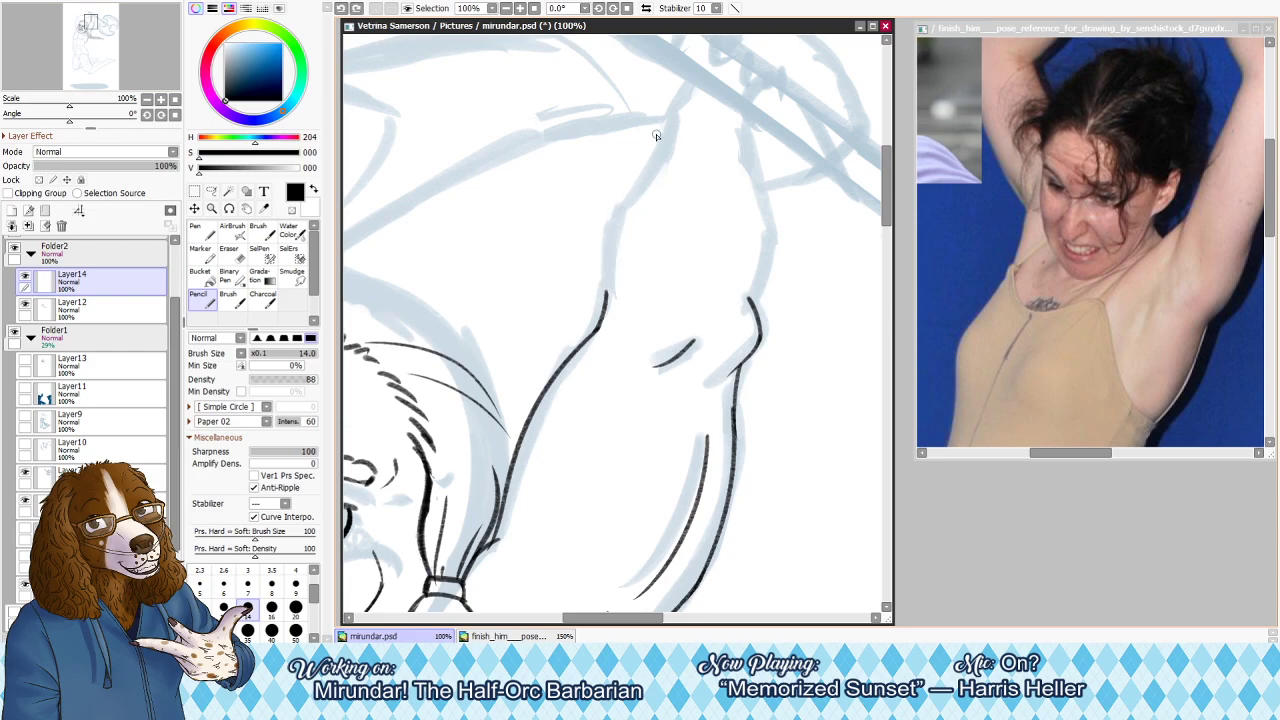
pyautogui.hotkey('ctrl', 'z')
pyautogui.moveTo(672, 110)
pyautogui.mouseDown()
pyautogui.moveTo(644, 192)
pyautogui.moveTo(618, 215)
pyautogui.mouseUp()
pyautogui.moveTo(645, 174); pyautogui.dragTo(612, 250)
pyautogui.hotkey('ctrl', 'z')
pyautogui.moveTo(637, 187); pyautogui.dragTo(611, 284)
pyautogui.hotkey('ctrl', 'z')
pyautogui.moveTo(636, 188); pyautogui.dragTo(606, 284)
pyautogui.hotkey('ctrl', 'z')
pyautogui.moveTo(636, 189); pyautogui.dragTo(606, 302)
pyautogui.moveTo(608, 234); pyautogui.dragTo(614, 316)
pyautogui.hotkey('ctrl', 'z')
pyautogui.moveTo(602, 261); pyautogui.dragTo(614, 317)
pyautogui.press('h')
pyautogui.hotkey('ctrl', 'z')
pyautogui.hotkey('ctrl', 'z')
pyautogui.moveTo(620, 247); pyautogui.dragTo(606, 308)
pyautogui.hotkey('ctrl', 'z')
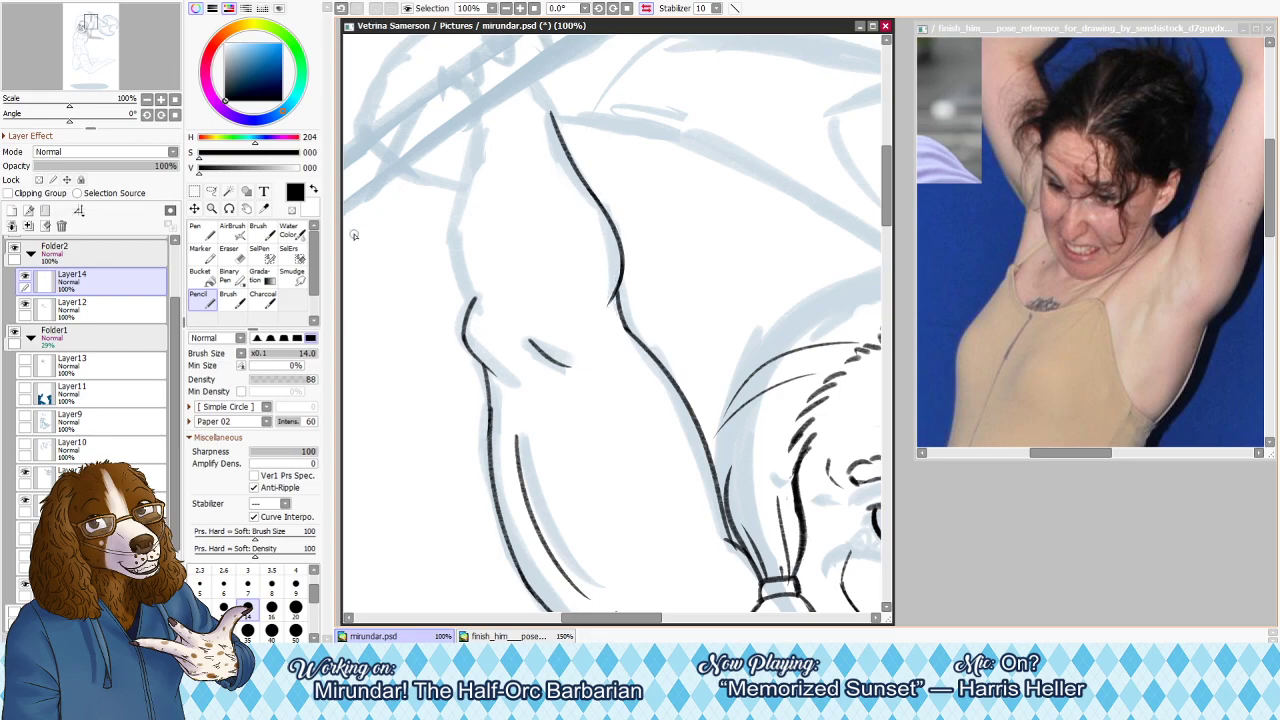
# Draw the forearm's outer contour from the wrist to the elbow bump and check the line with the eraser reduced to size 30
pyautogui.moveTo(478, 128)
pyautogui.mouseDown()
pyautogui.moveTo(449, 233)
pyautogui.moveTo(470, 290)
pyautogui.mouseUp()
pyautogui.hotkey('ctrl', 'z')
pyautogui.hotkey('ctrl', 'z')
pyautogui.moveTo(452, 214); pyautogui.dragTo(470, 305)
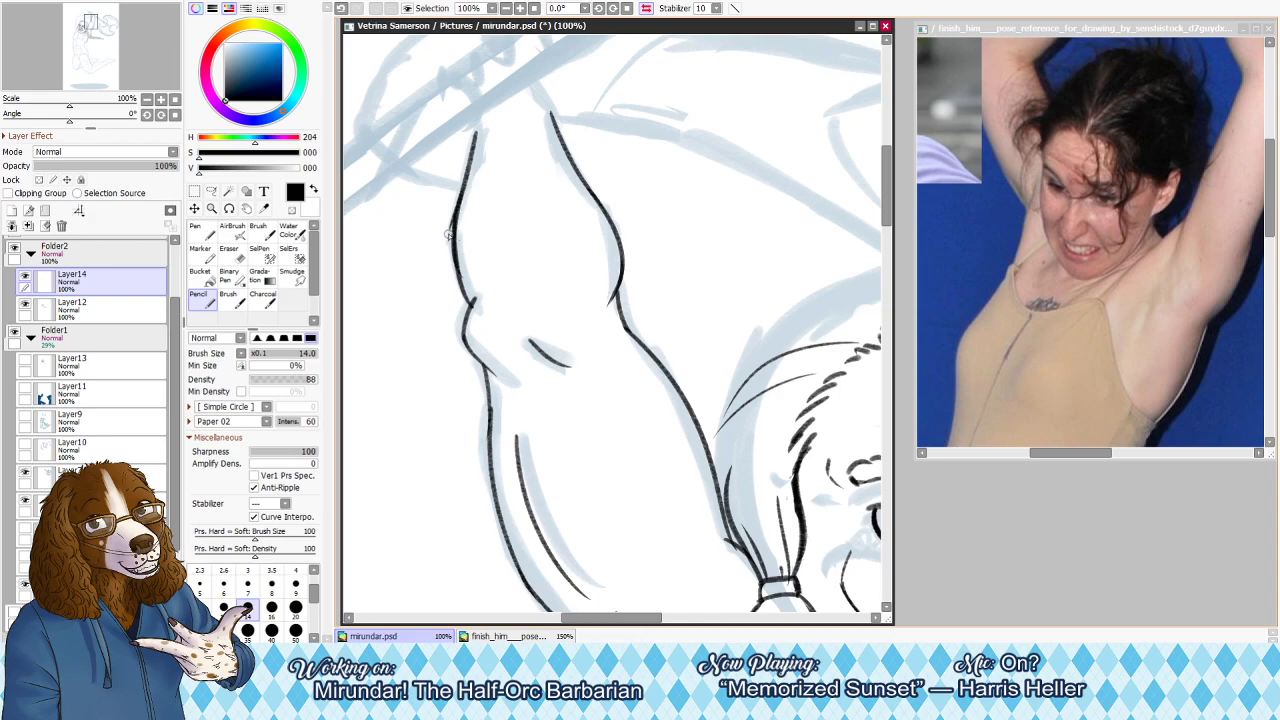
pyautogui.press('e')
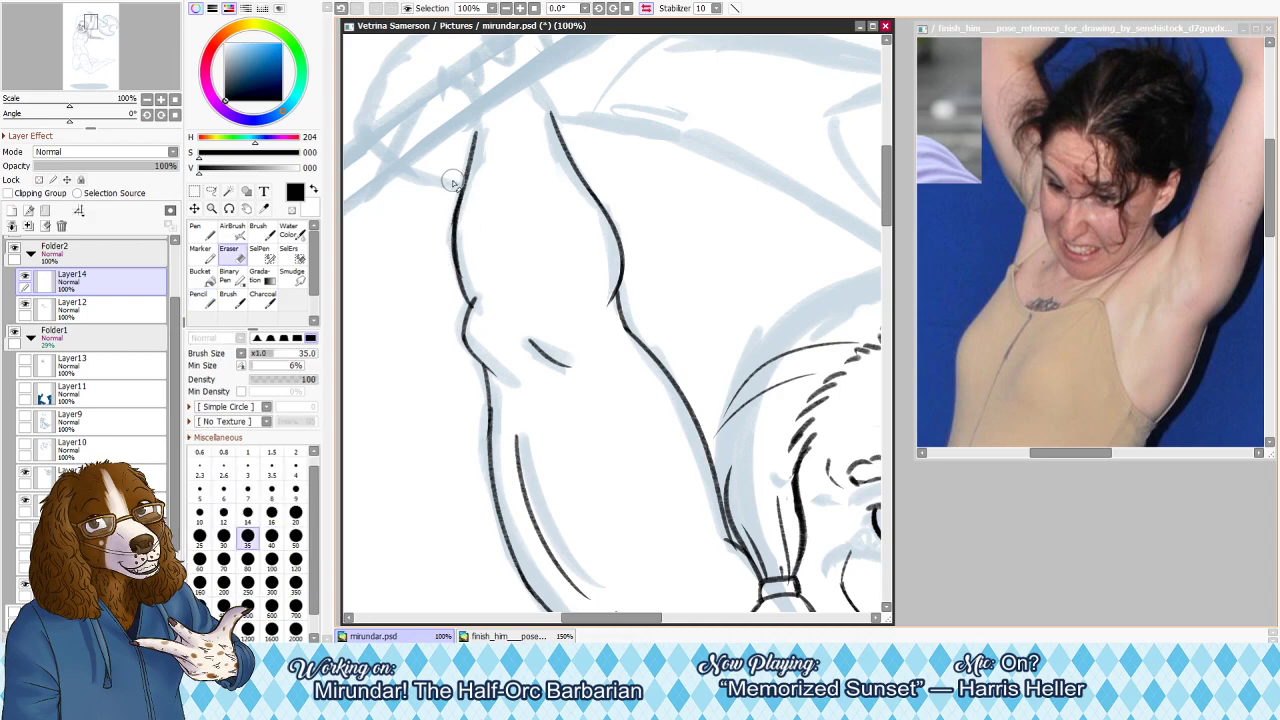
pyautogui.press('[')
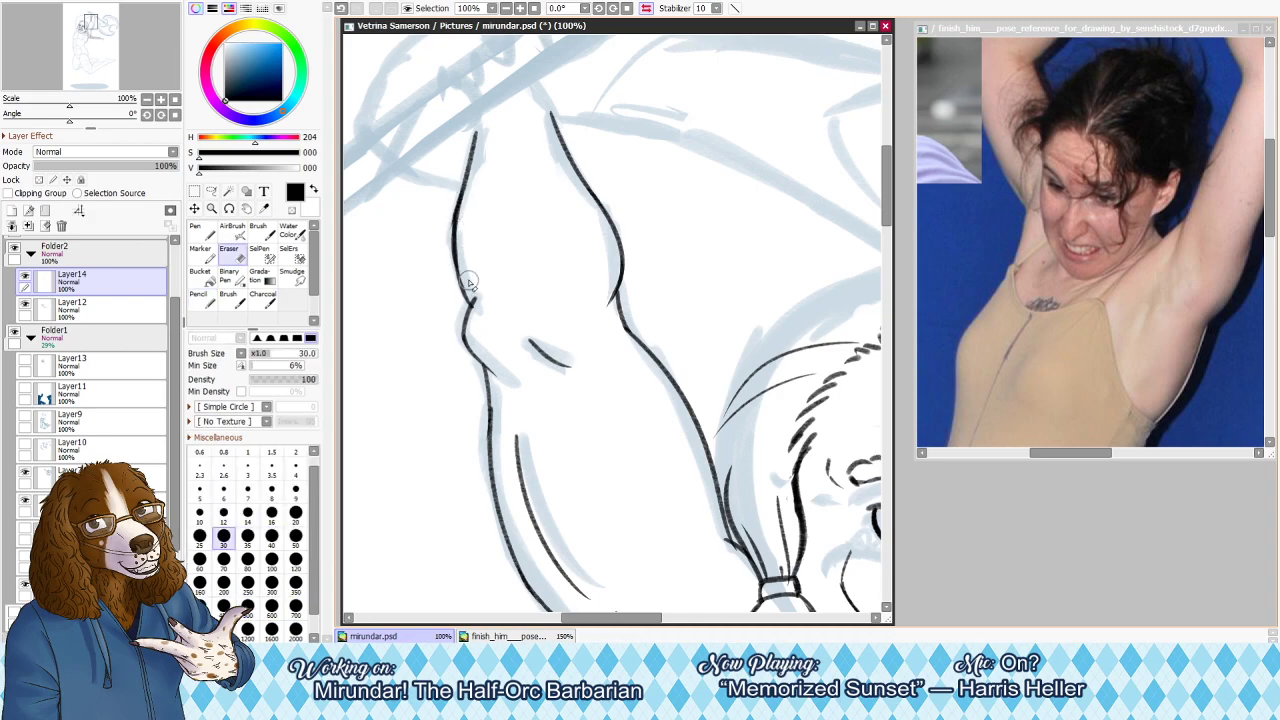
pyautogui.press('h')
pyautogui.press('n')
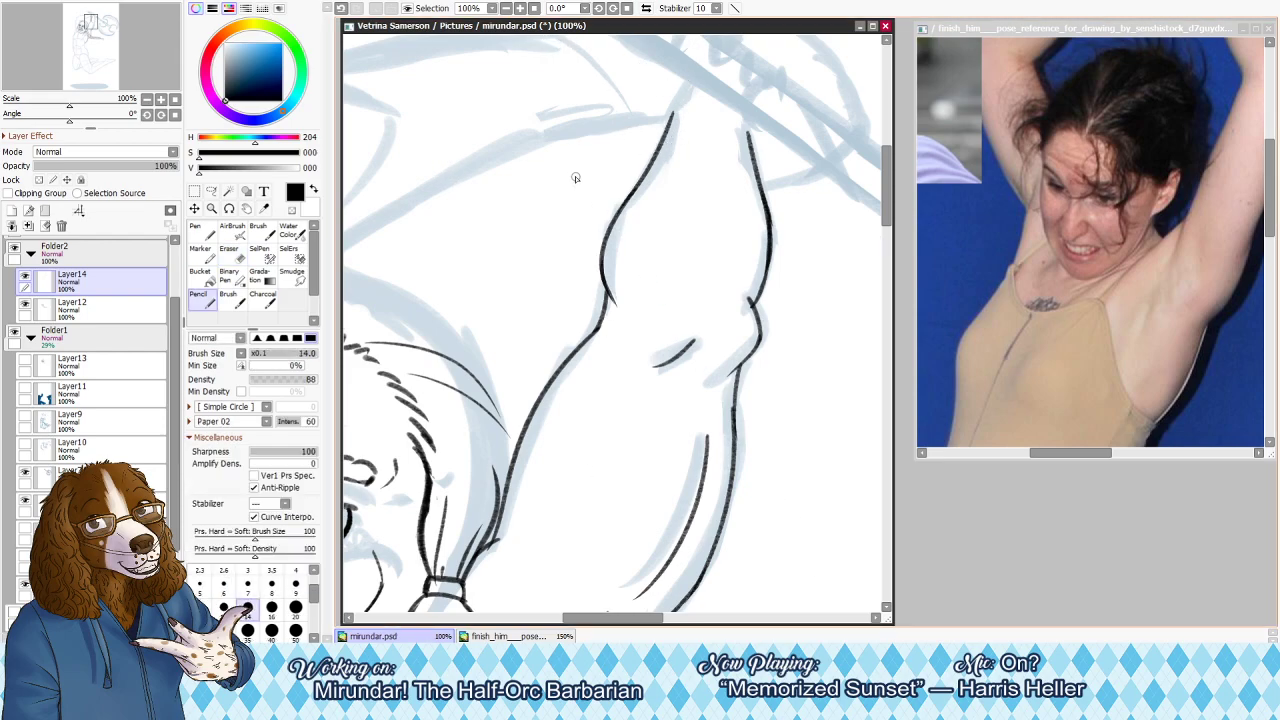
# Examine the head and raised arms at 50% zoom, comparing the line-art folder with the rough sketch by toggling its visibility
pyautogui.click(505, 8)
pyautogui.click(505, 8)
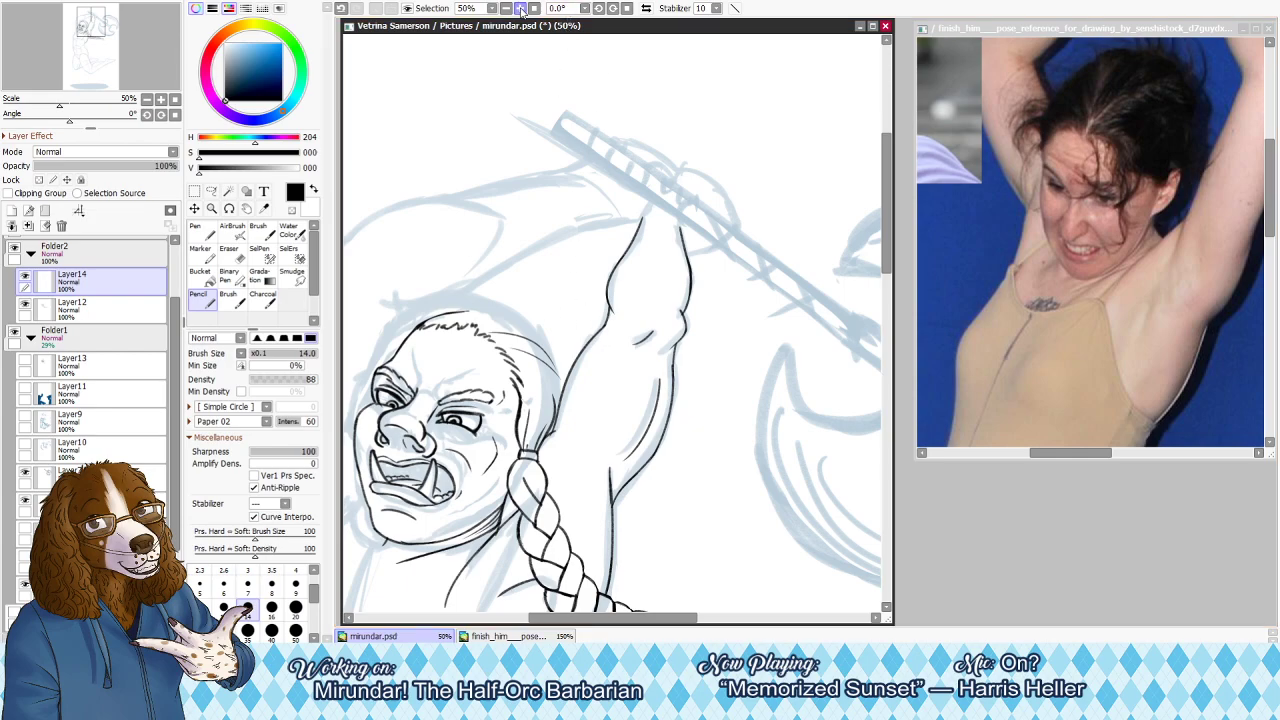
pyautogui.moveTo(98, 28)
pyautogui.mouseDown()
pyautogui.moveTo(71, 33)
pyautogui.moveTo(92, 36)
pyautogui.mouseUp()
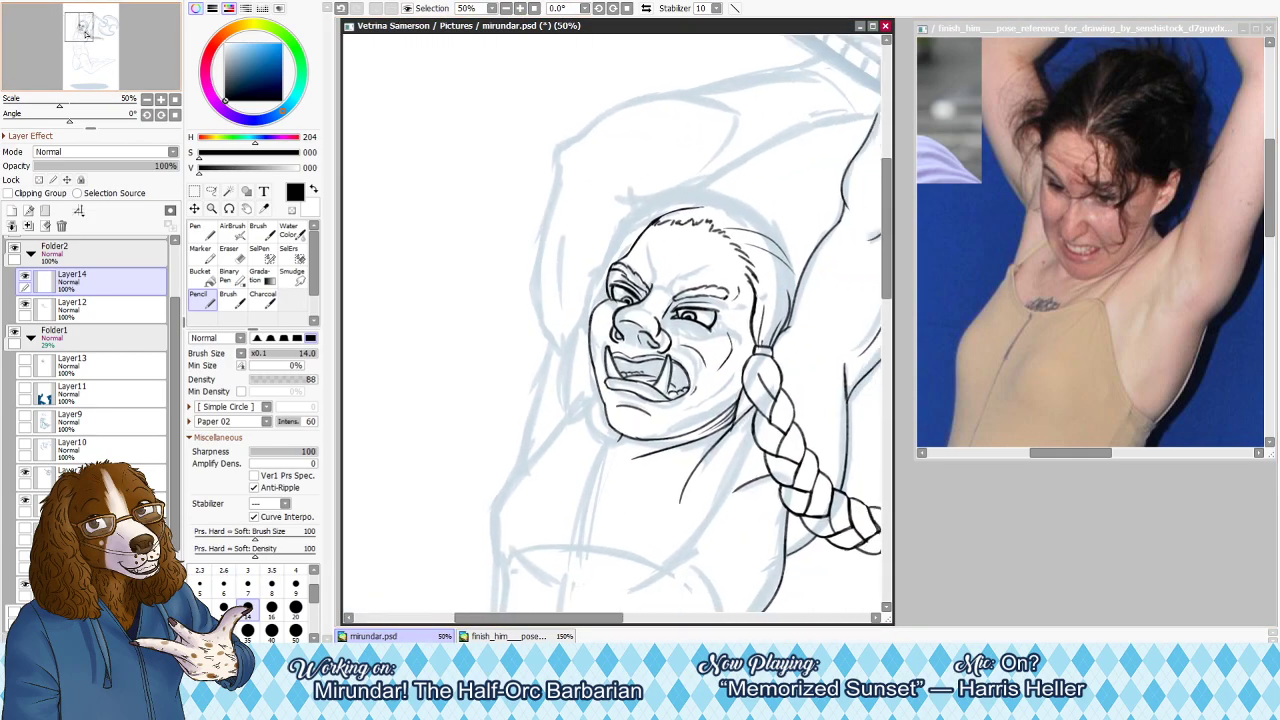
pyautogui.click(519, 8)
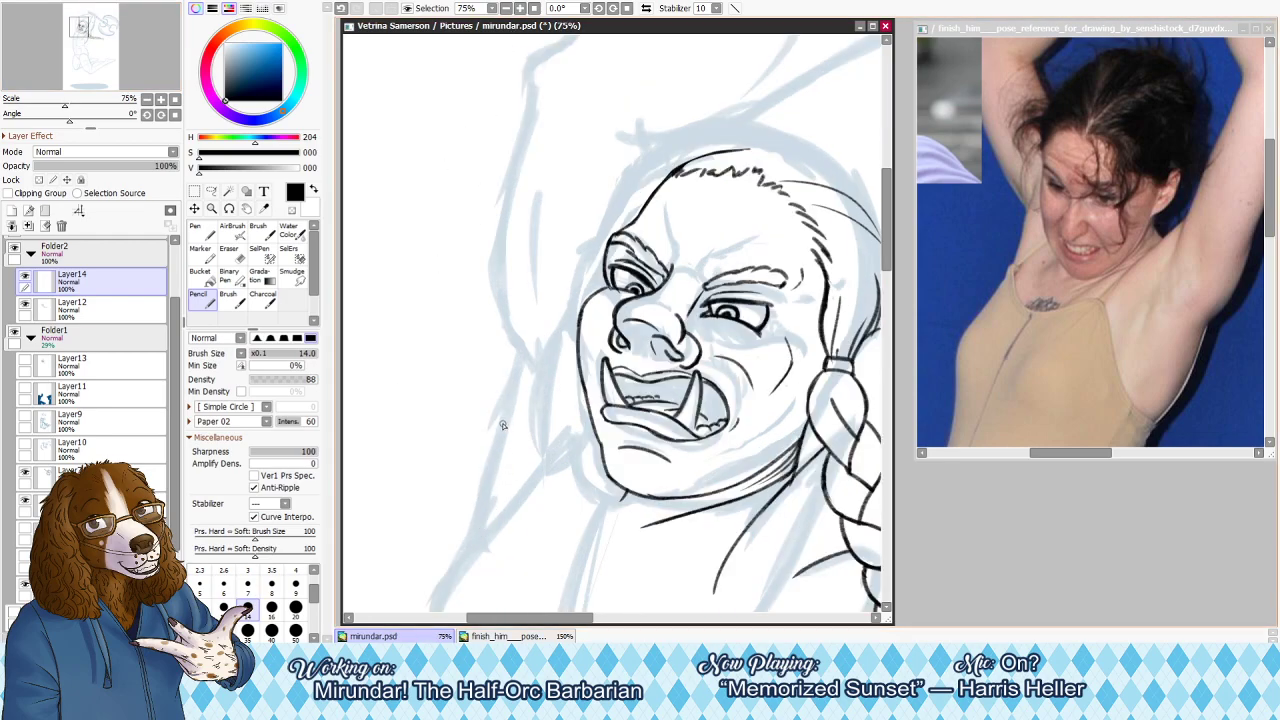
pyautogui.click(506, 8)
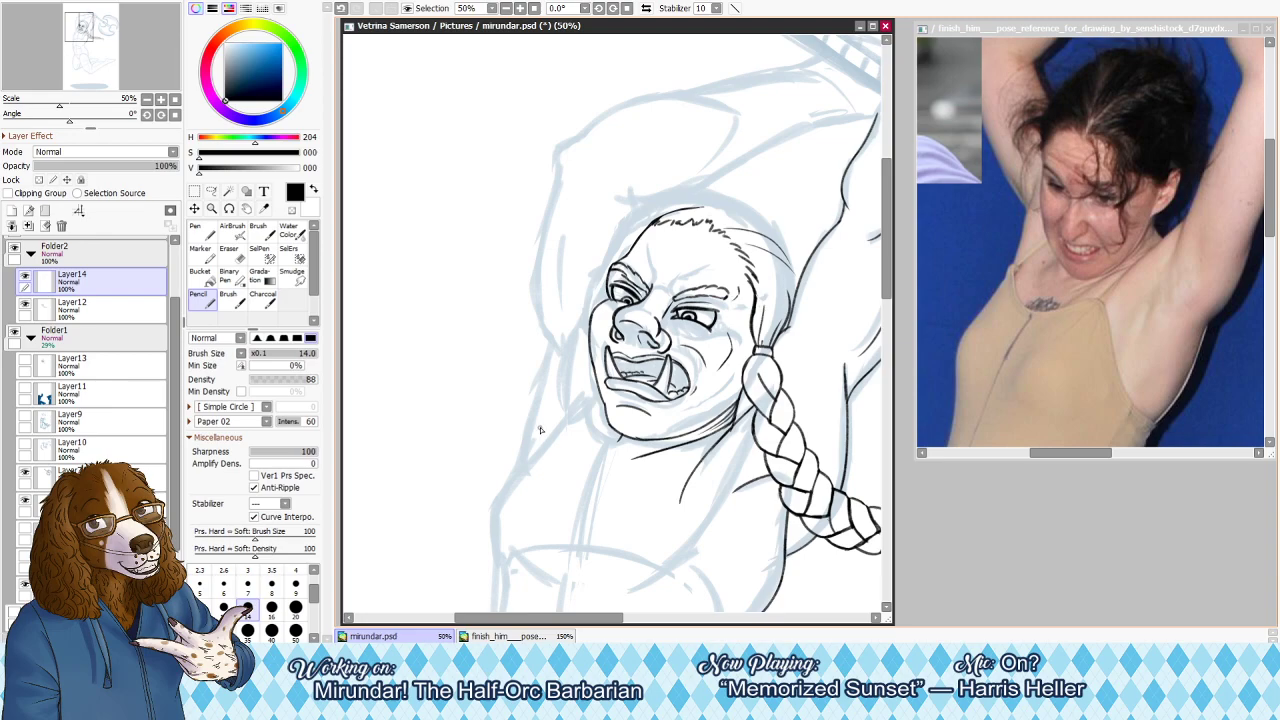
pyautogui.click(15, 250)
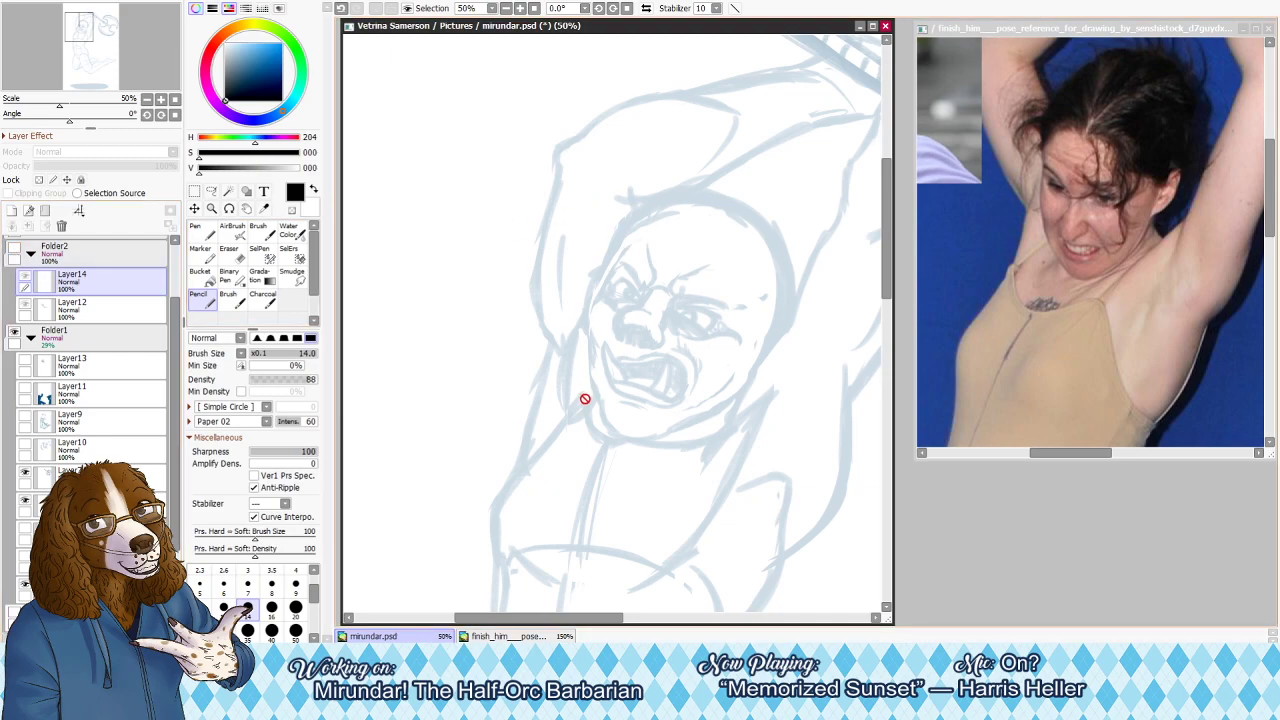
pyautogui.click(15, 250)
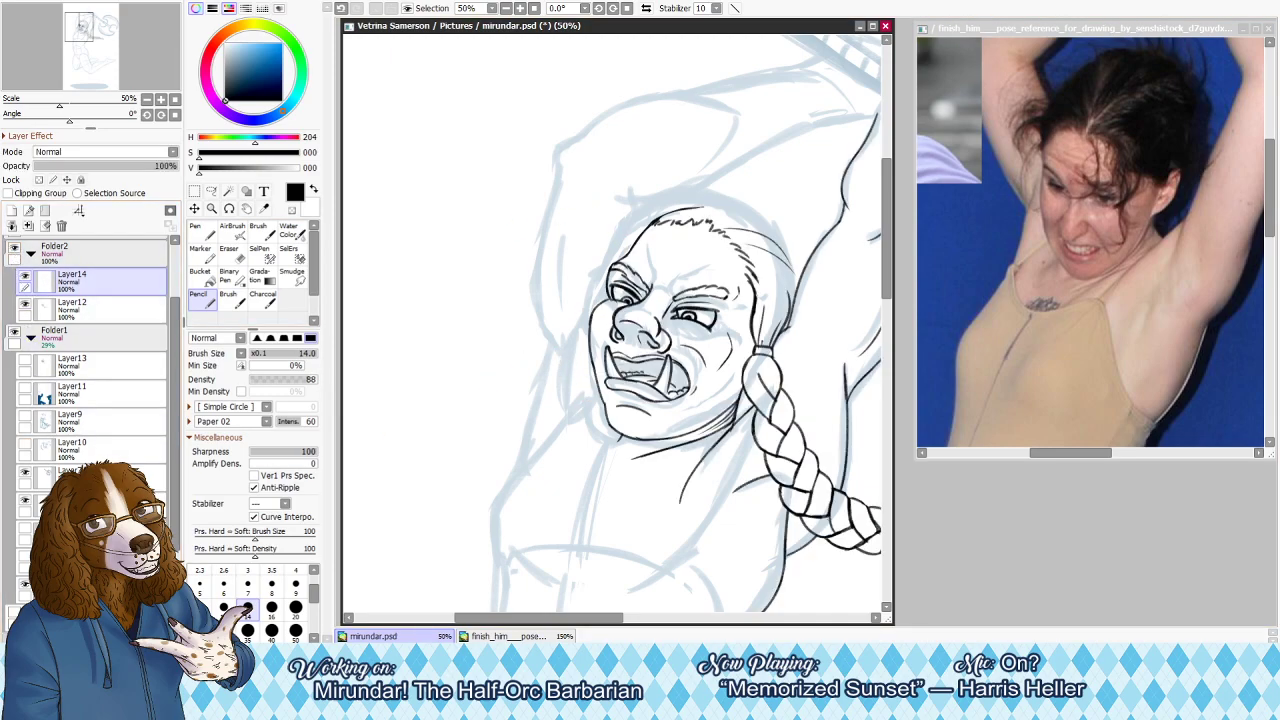
# Show the dark blue pose sketch for comparison, try to reposition it under the line art, and hide it again
pyautogui.scroll(-3, 90, 450)
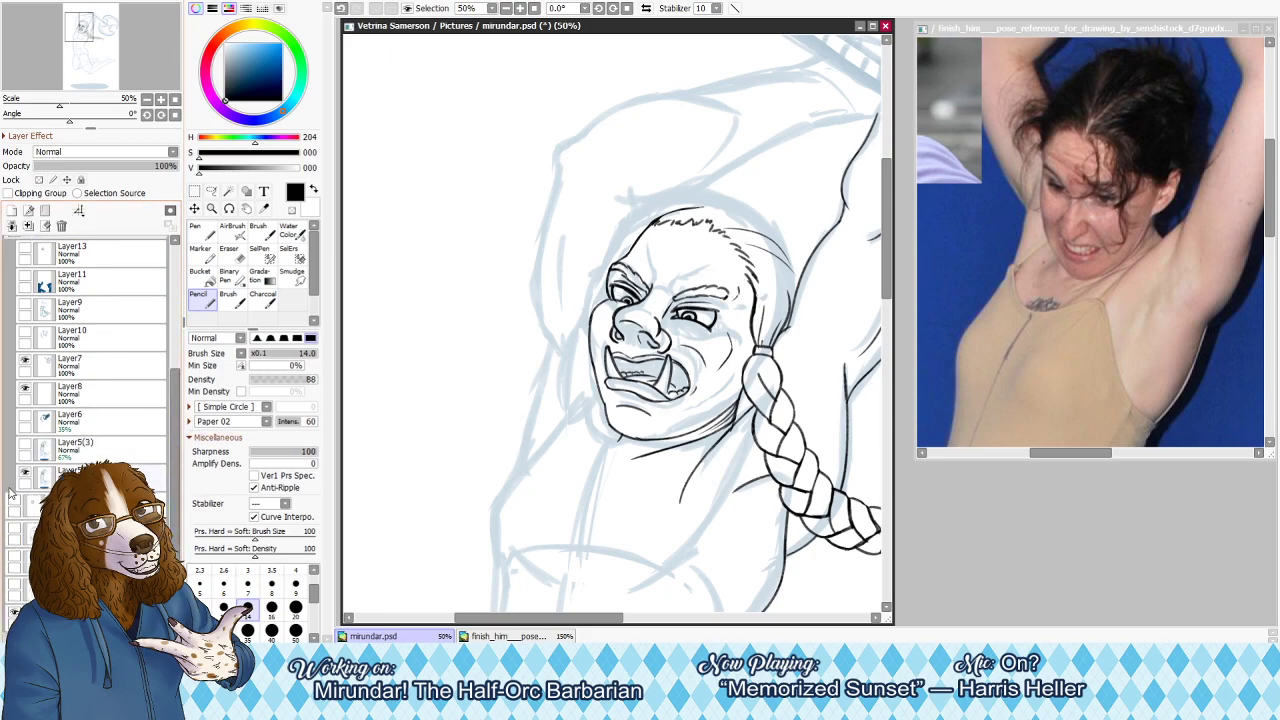
pyautogui.click(17, 531)
pyautogui.click(17, 531)
pyautogui.click(14, 562)
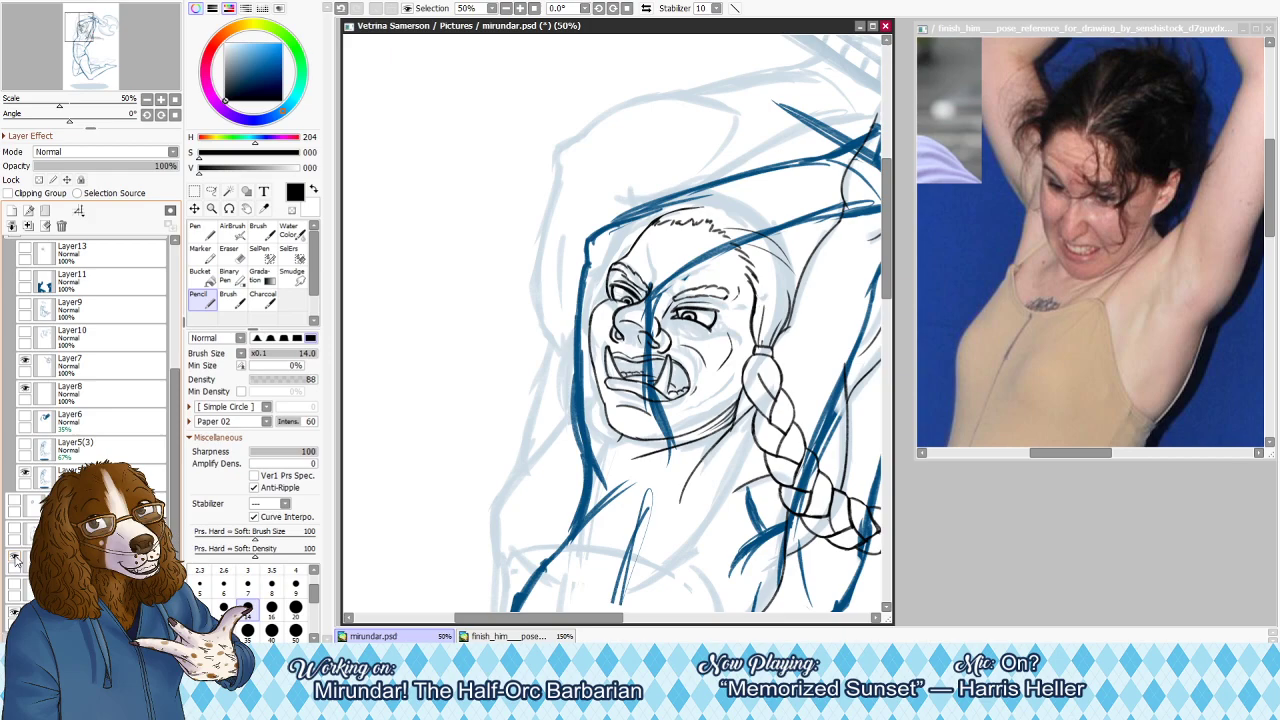
pyautogui.click(40, 562)
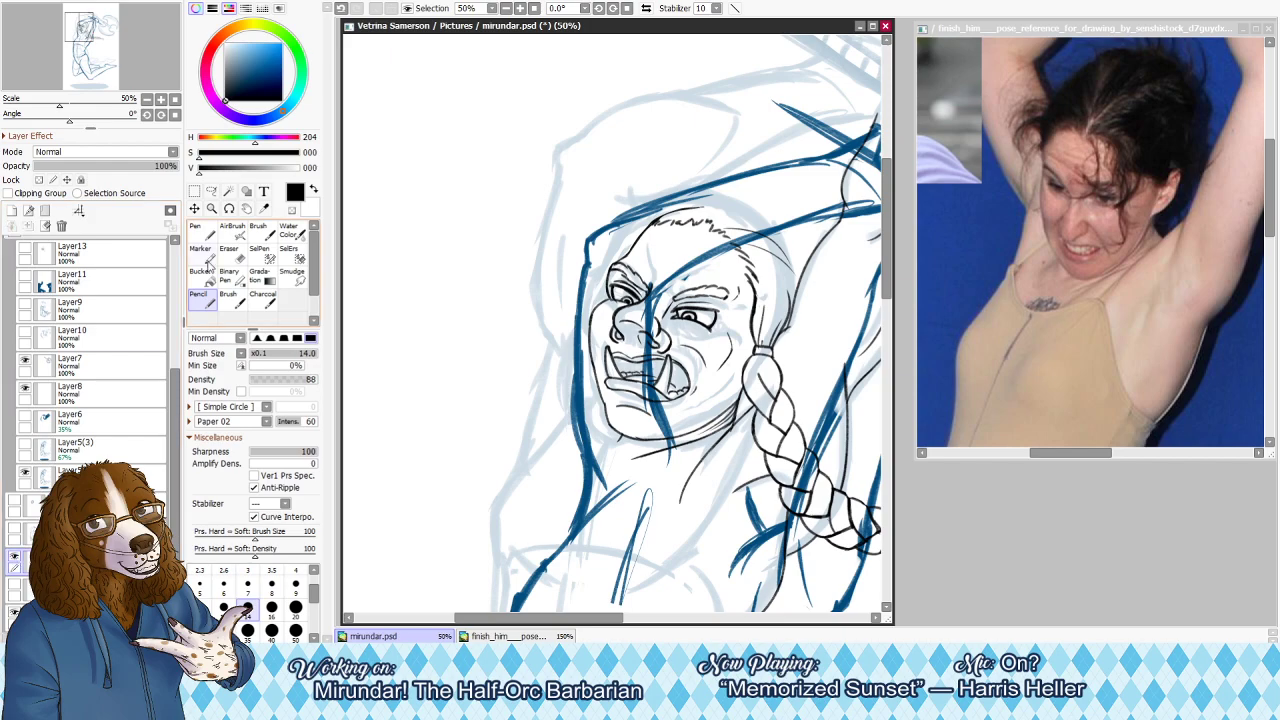
pyautogui.click(194, 208)
pyautogui.moveTo(612, 508); pyautogui.dragTo(581, 419)
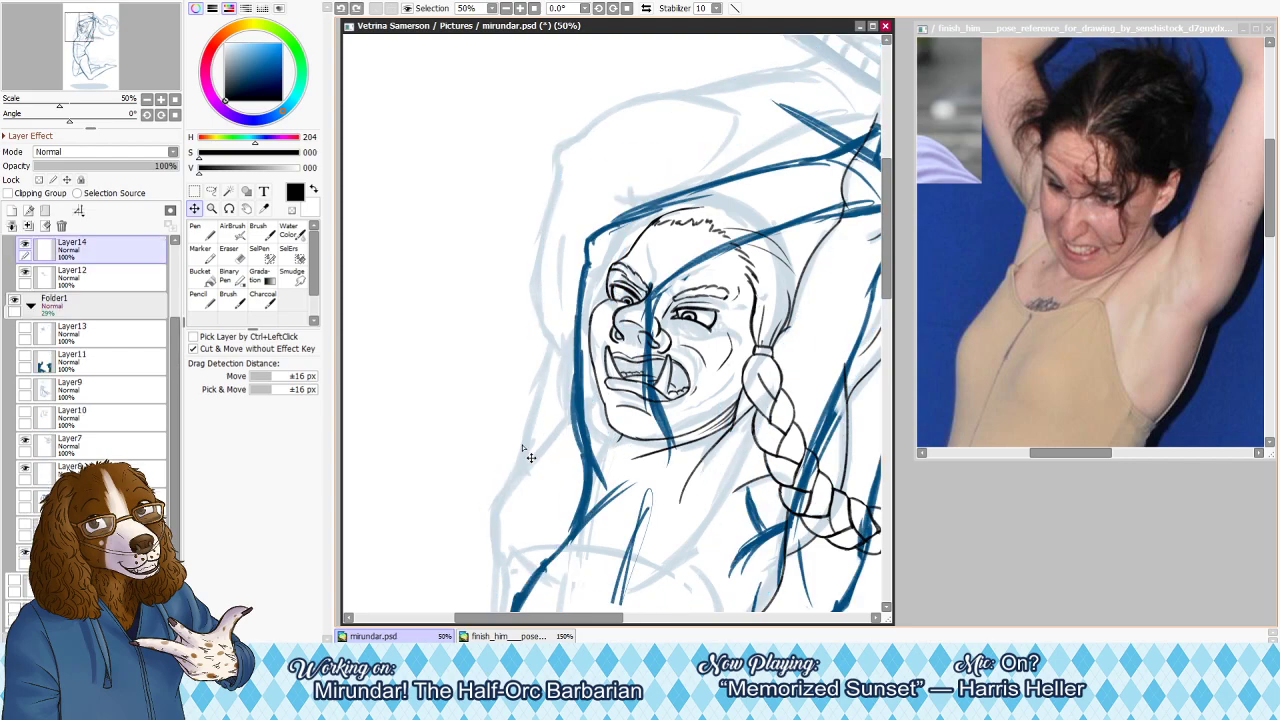
pyautogui.click(21, 389)
pyautogui.click(22, 387)
pyautogui.moveTo(175, 395)
pyautogui.mouseDown()
pyautogui.moveTo(175, 429)
pyautogui.moveTo(174, 308)
pyautogui.mouseUp()
pyautogui.click(18, 587)
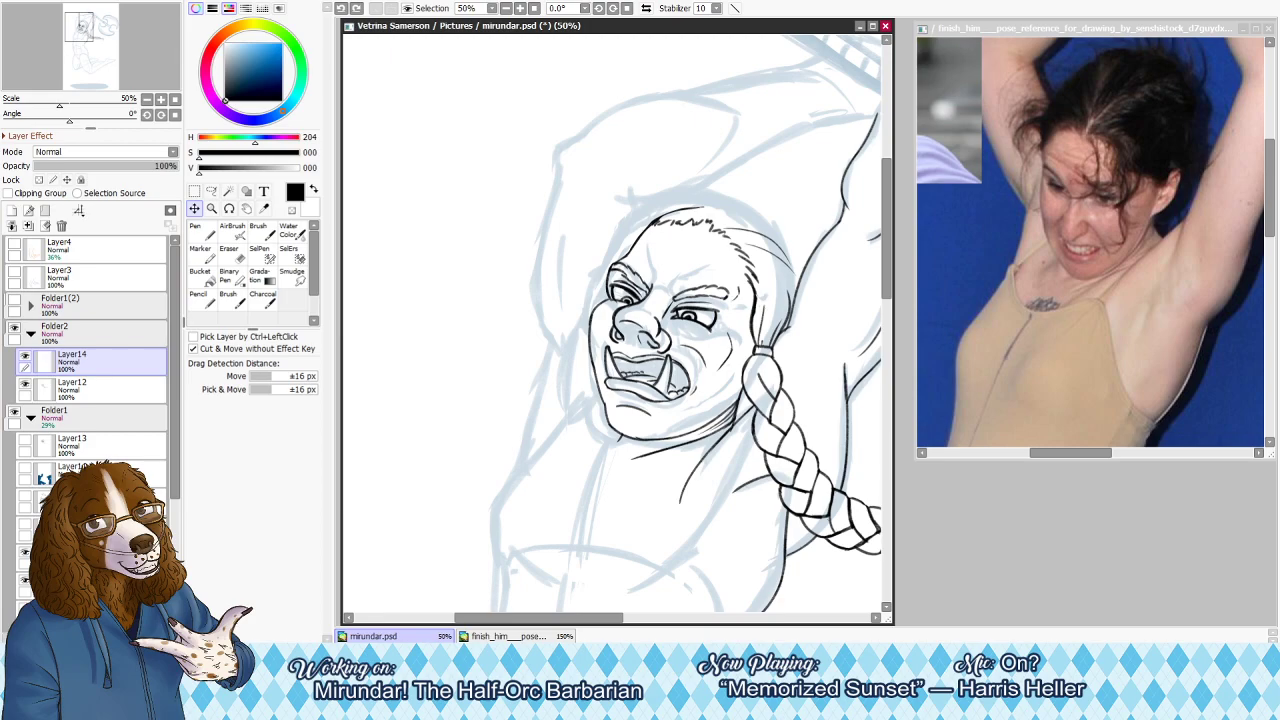
# Pencil the outer side contour on Layer14 from the underside of the far raised arm downward, working on a mirrored canvas and undoing rejected strokes
pyautogui.scroll(1, 519, 363)
pyautogui.press('n')
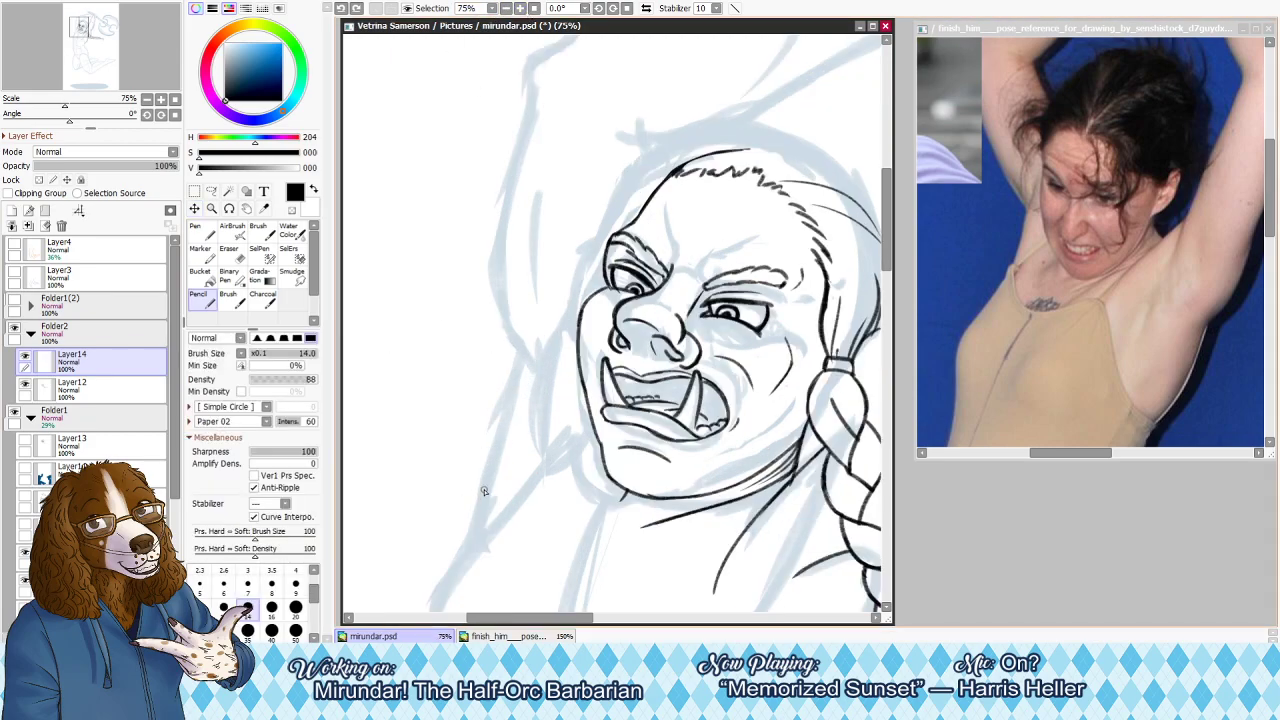
pyautogui.press('h')
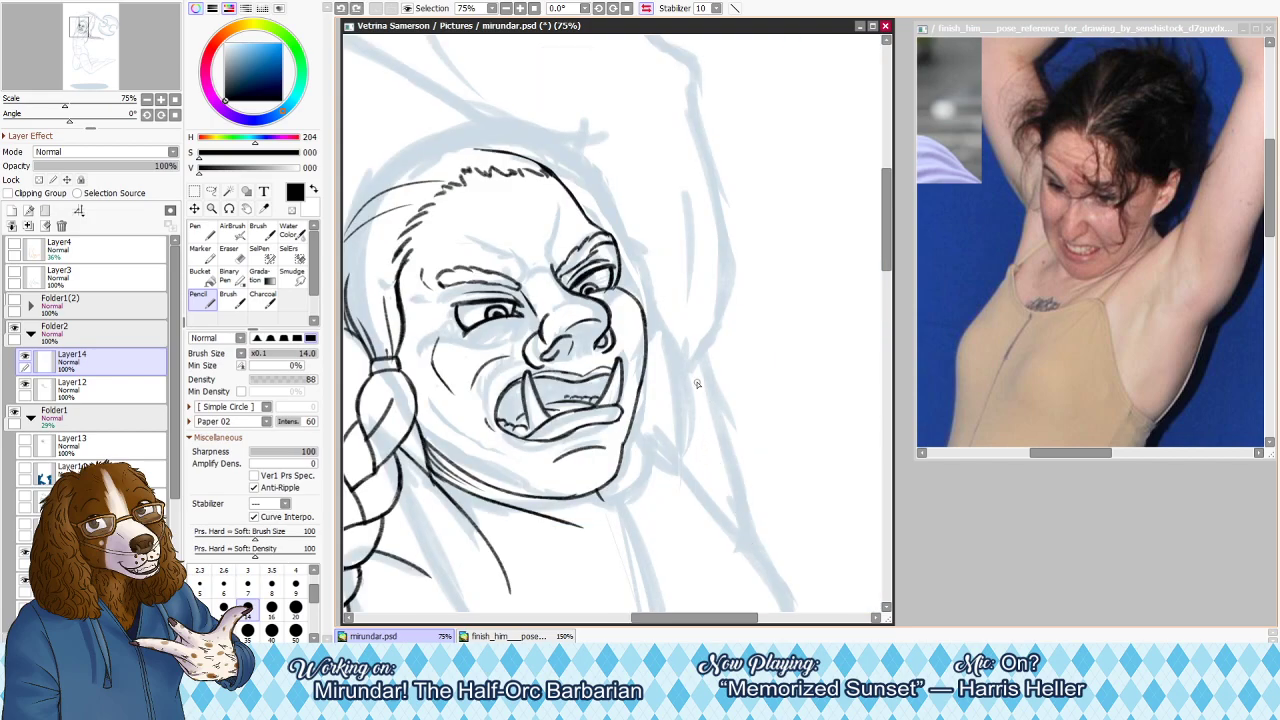
pyautogui.moveTo(690, 346); pyautogui.dragTo(760, 538)
pyautogui.hotkey('ctrl', 'z')
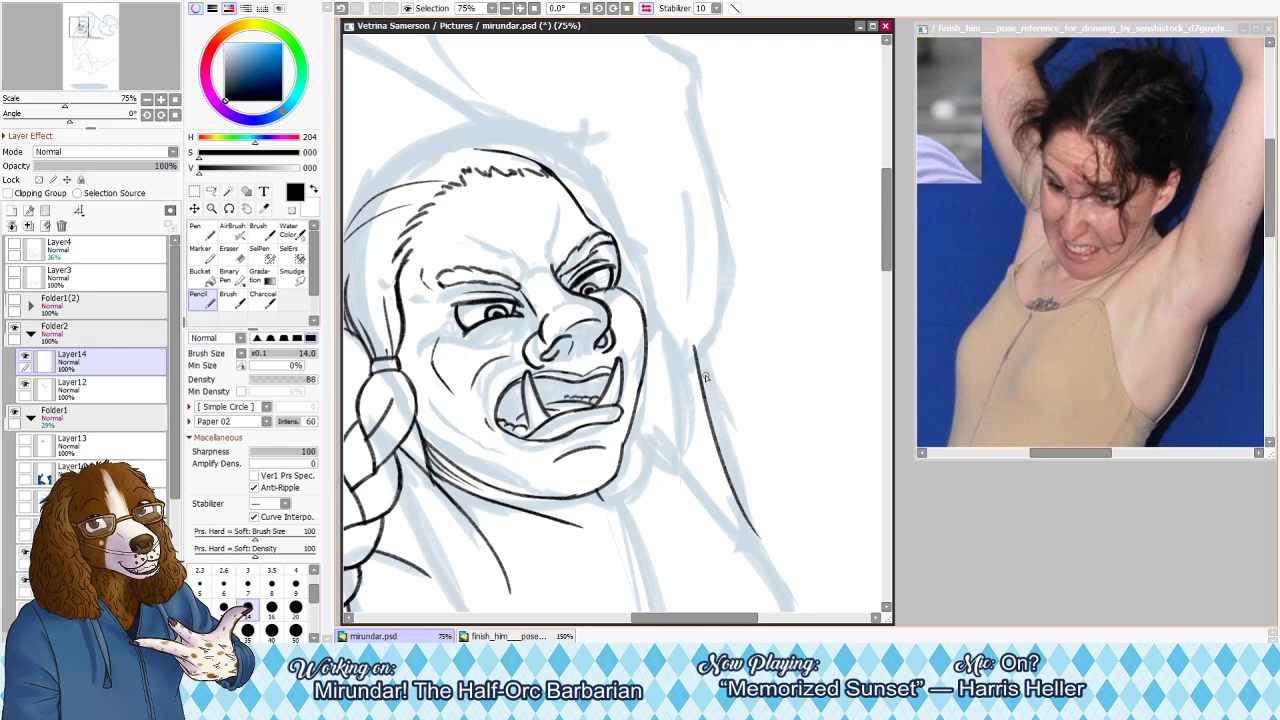
pyautogui.press('h')
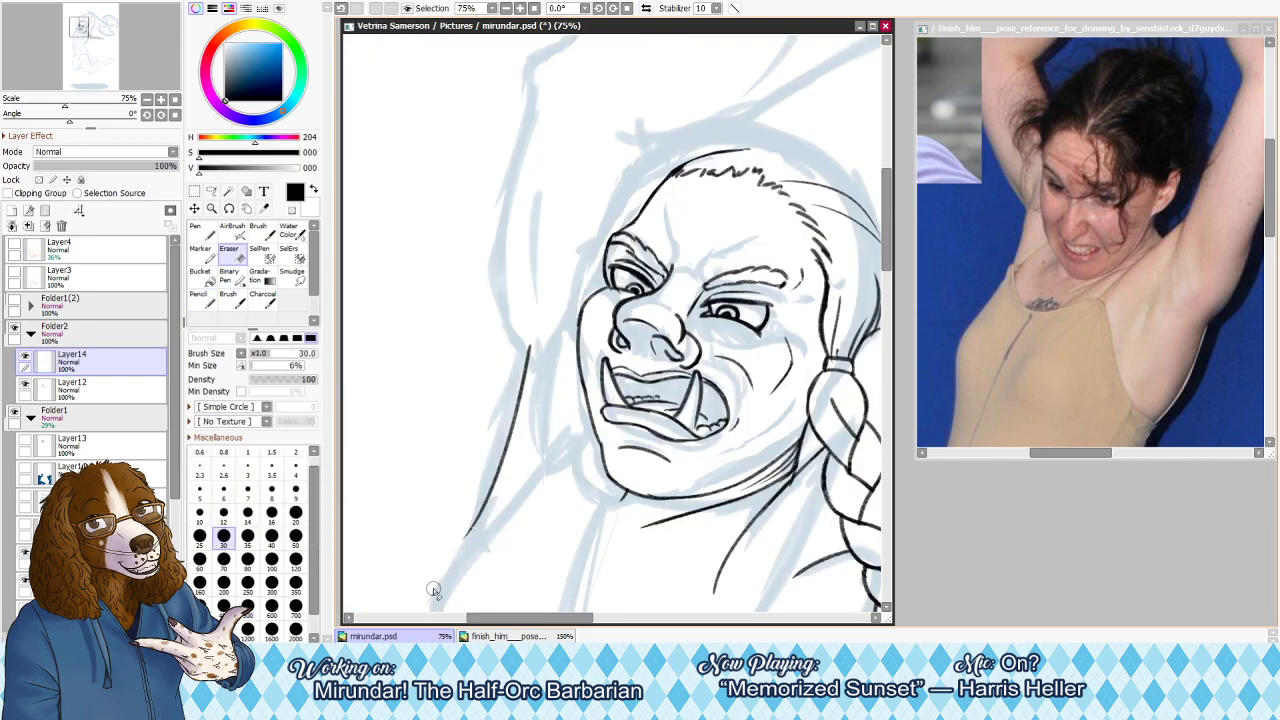
# Extend the outer side contour farther down along the sketch, undoing rejected strokes, and check it in the unmirrored view with the Eraser ready
pyautogui.press('h')
pyautogui.moveTo(725, 474); pyautogui.dragTo(780, 587)
pyautogui.hotkey('ctrl', 'z')
pyautogui.hotkey('ctrl', 'z')
pyautogui.press('e')
pyautogui.press('h')
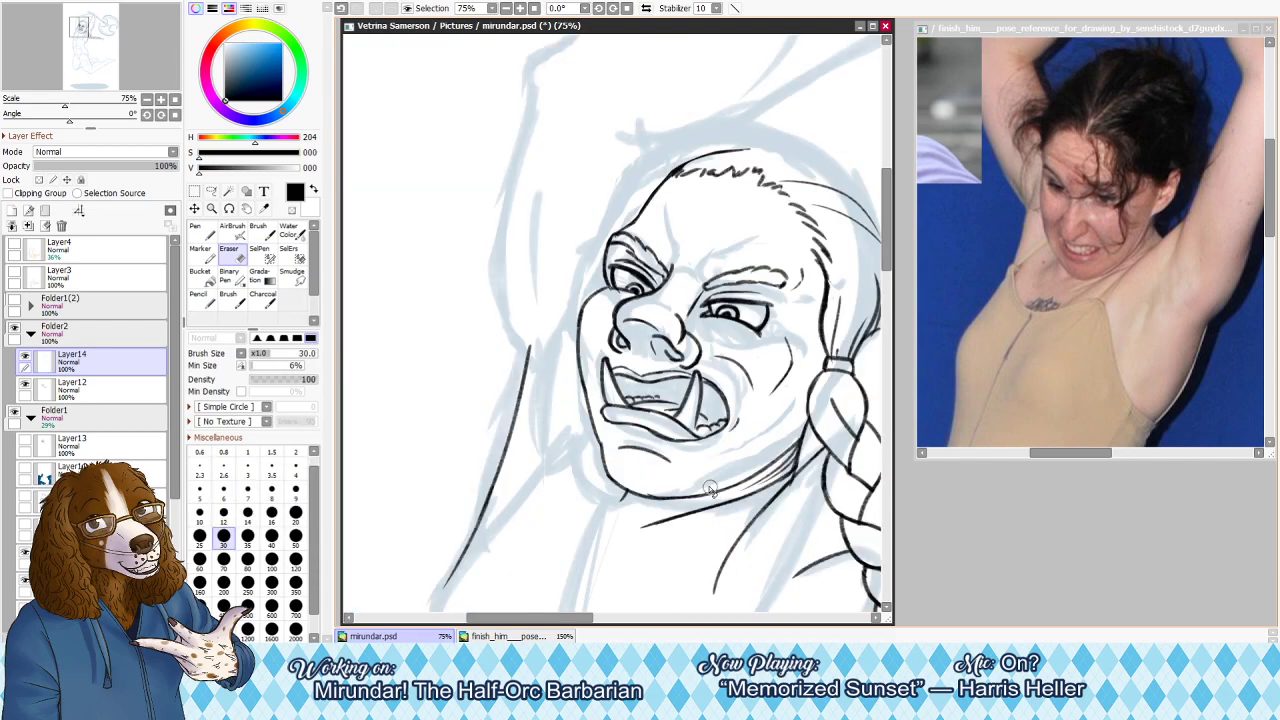
# Erase the upper part of the torso contour in front of the face with a size 40 eraser
pyautogui.press('n')
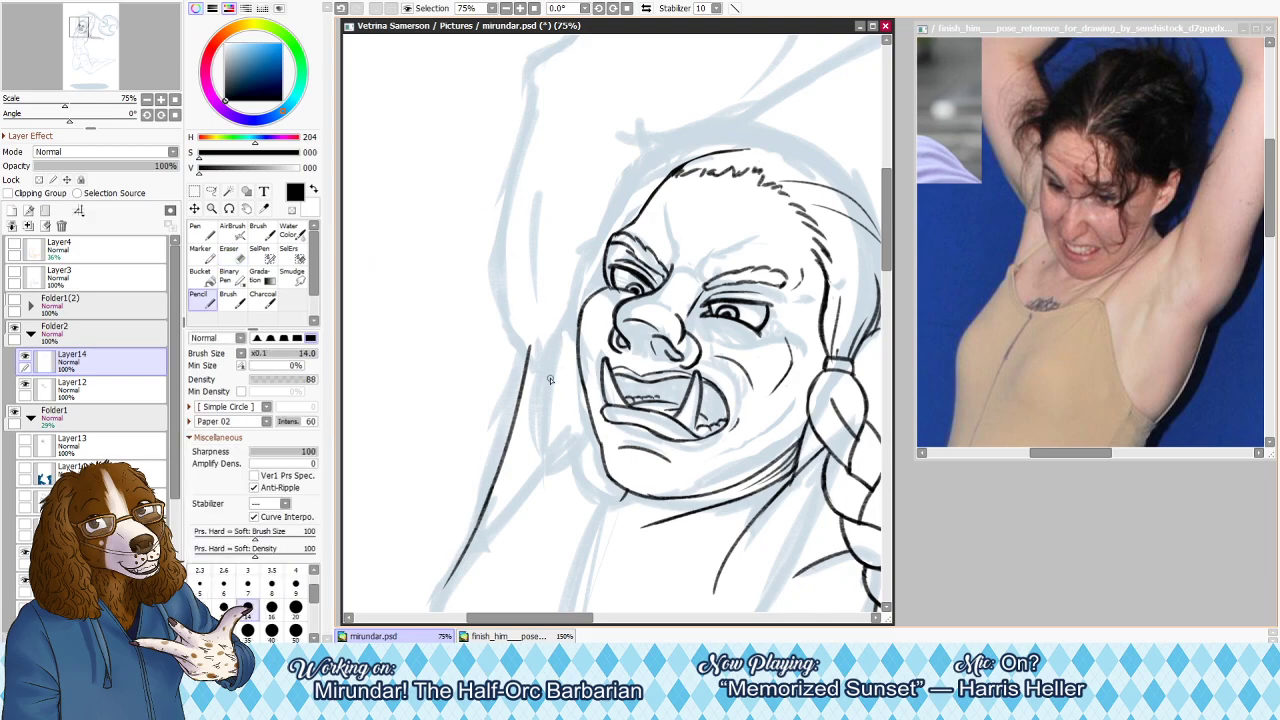
pyautogui.press('e')
pyautogui.press(']')
pyautogui.press(']')
pyautogui.moveTo(535, 335); pyautogui.dragTo(515, 445)
# Redraw the upper torso contour in front of the face as a smooth Pencil line on the flipped canvas
pyautogui.press('h')
pyautogui.press('n')
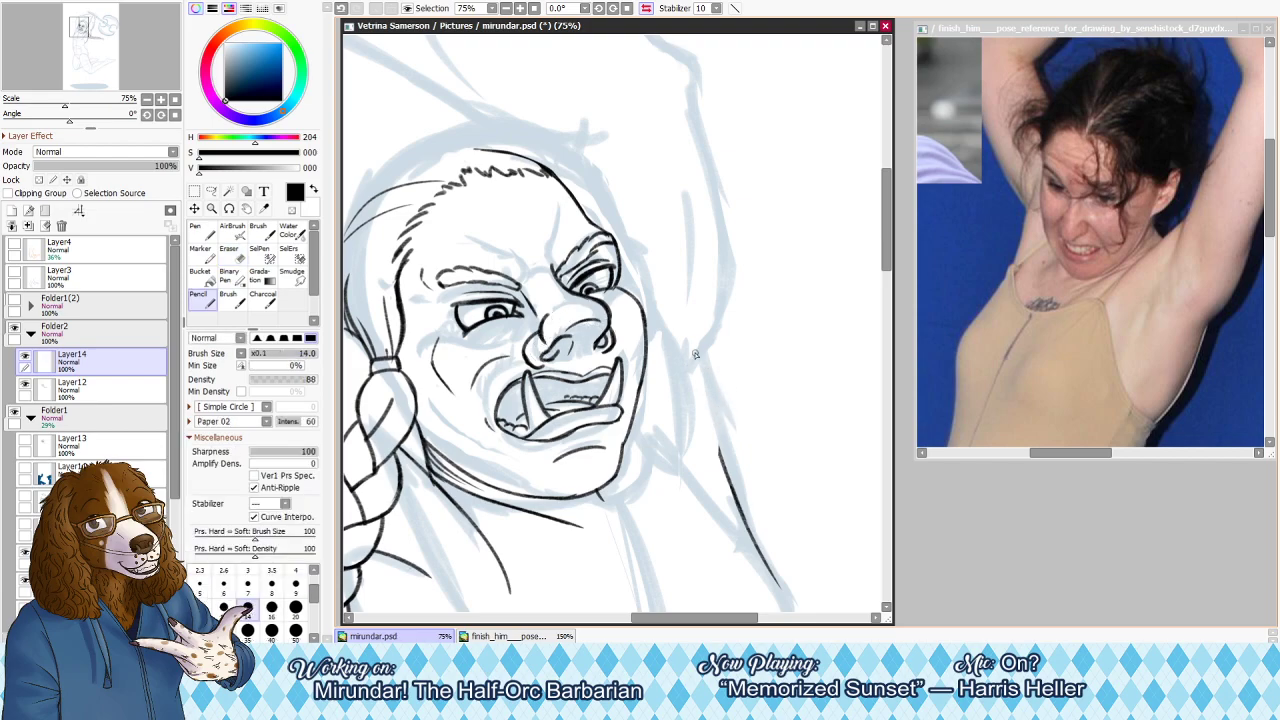
pyautogui.moveTo(682, 330); pyautogui.dragTo(716, 412)
pyautogui.hotkey('ctrl', 'z')
pyautogui.moveTo(690, 331); pyautogui.dragTo(732, 455)
pyautogui.hotkey('ctrl', 'z')
pyautogui.moveTo(697, 374); pyautogui.dragTo(735, 469)
pyautogui.hotkey('ctrl', 'z')
pyautogui.hotkey('ctrl', 'z')
pyautogui.moveTo(694, 345); pyautogui.dragTo(721, 456)
pyautogui.press('h')
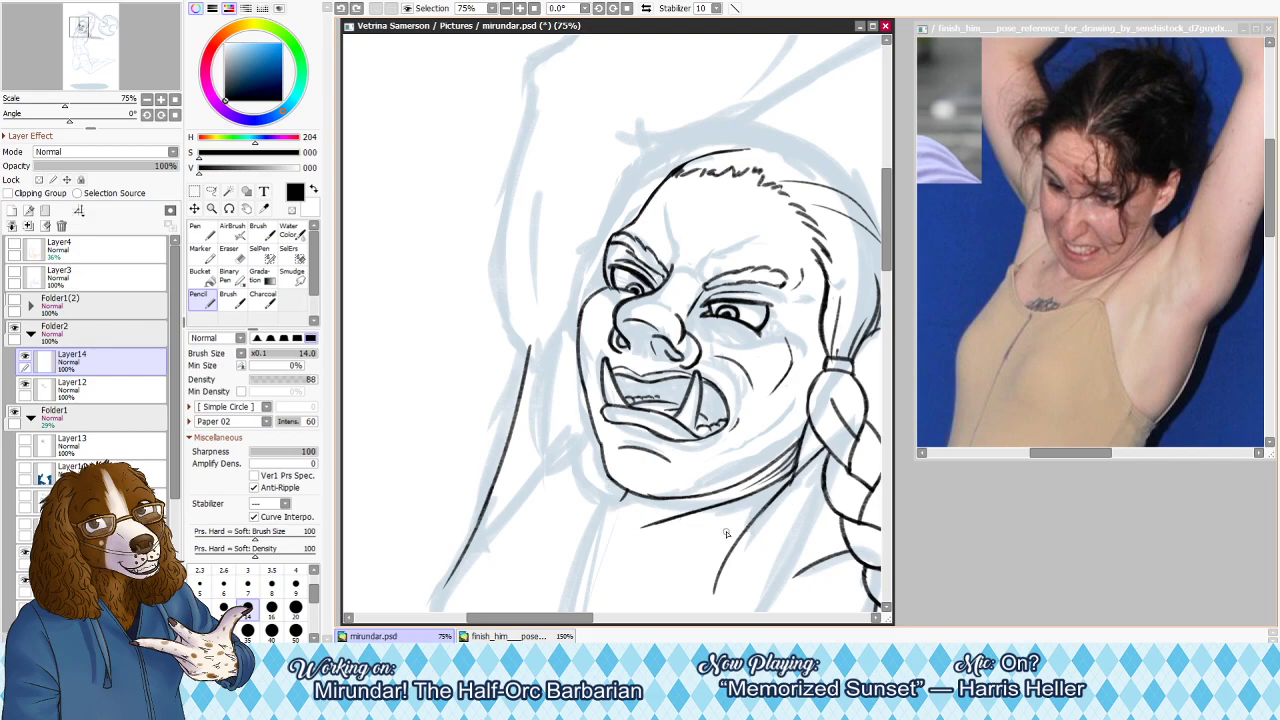
# Try to draw a diagonal neck line running from beneath the jaw toward the chest
pyautogui.moveTo(888, 236); pyautogui.dragTo(893, 268)
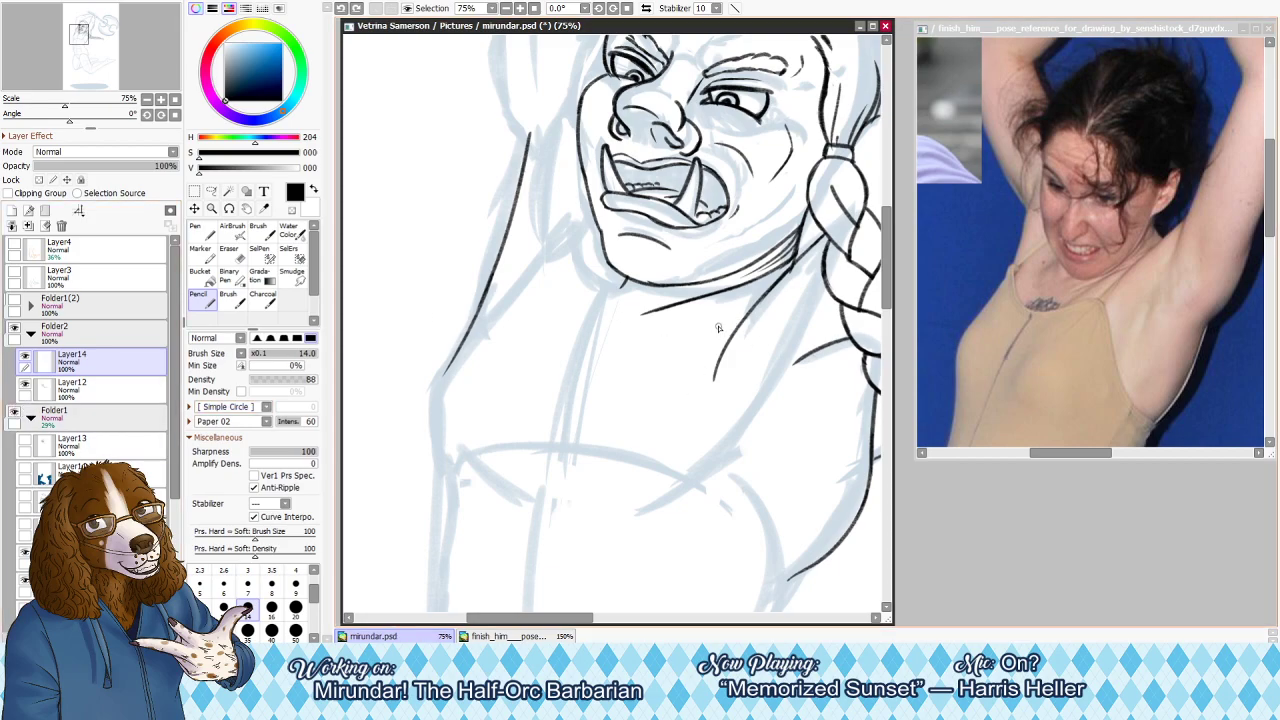
pyautogui.press('h')
pyautogui.moveTo(477, 318); pyautogui.dragTo(581, 382)
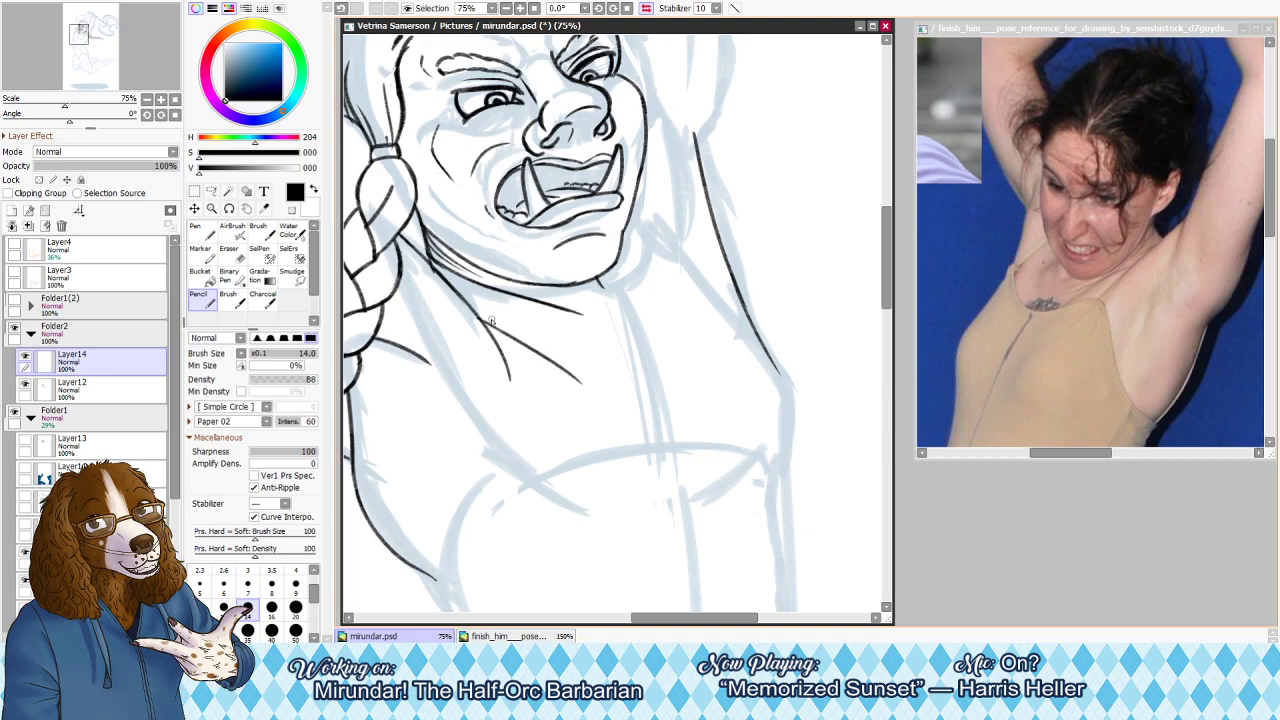
pyautogui.hotkey('ctrl', 'z')
pyautogui.moveTo(482, 320); pyautogui.dragTo(572, 380)
pyautogui.hotkey('ctrl', 'z')
pyautogui.moveTo(480, 319); pyautogui.dragTo(560, 371)
pyautogui.hotkey('ctrl', 'z')
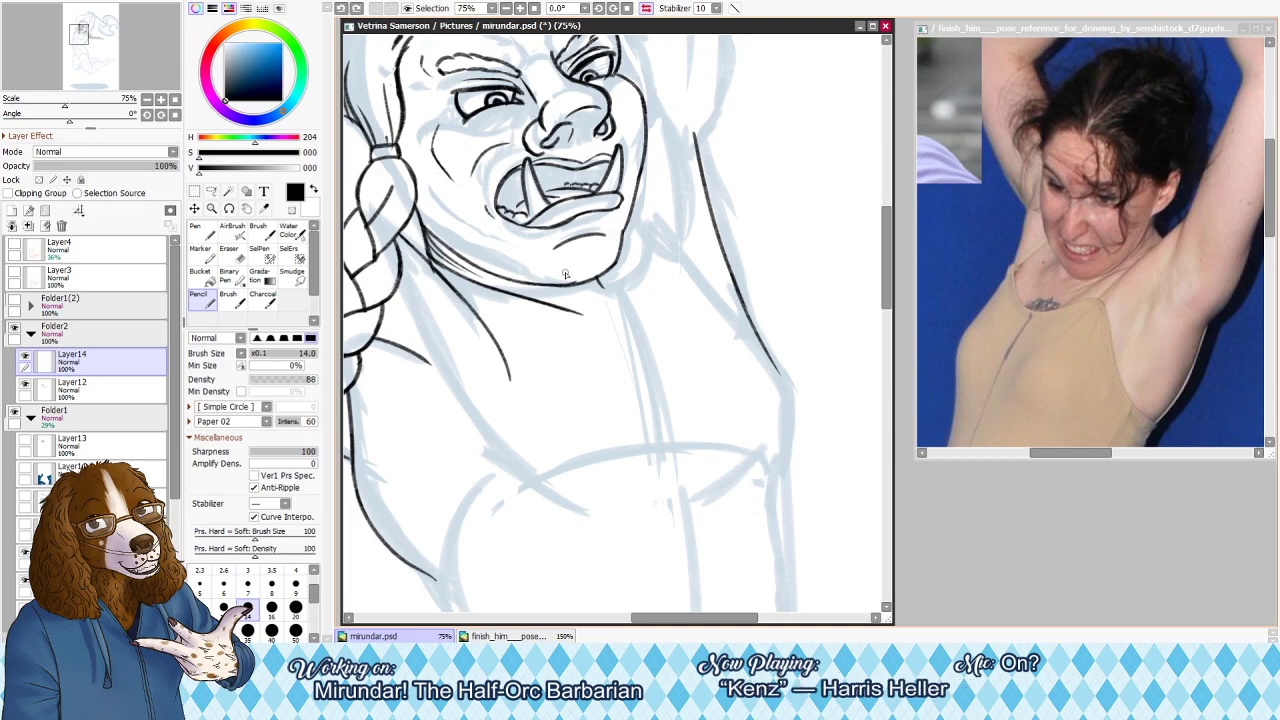
pyautogui.press('h')
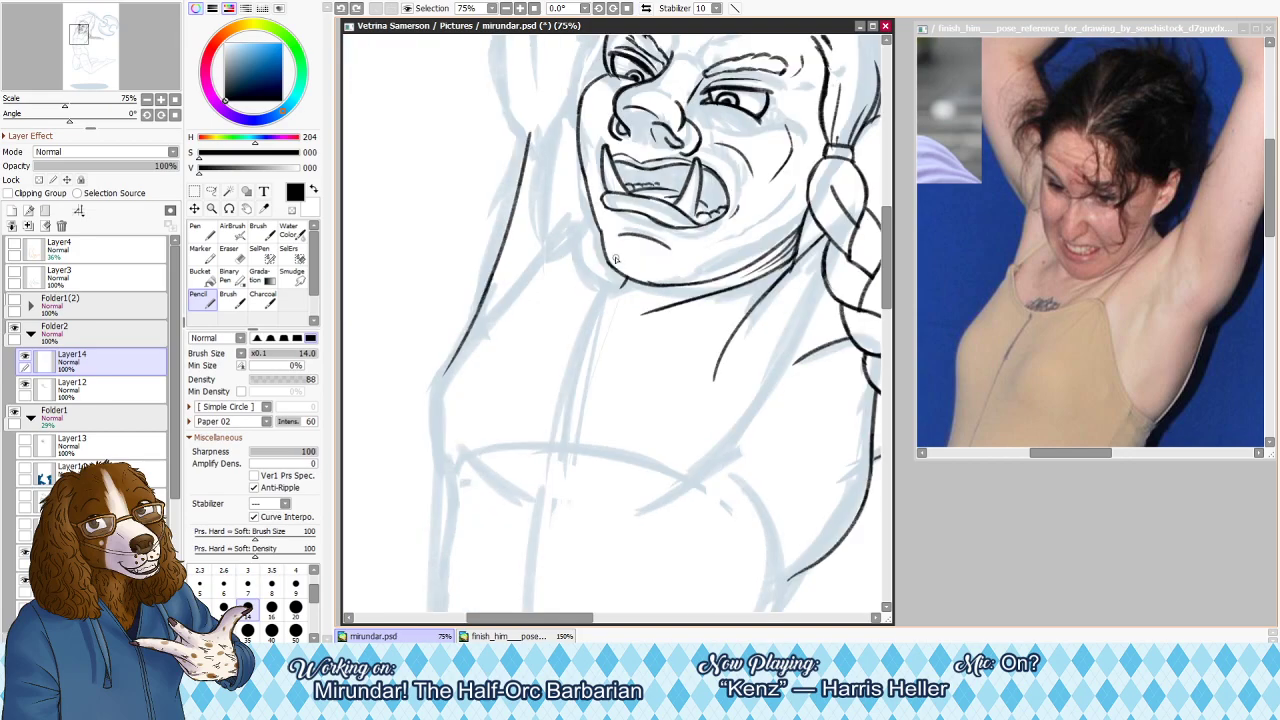
# Make Layer12 active and rework the short front neck line beneath the chin with the Eraser and Pencil
pyautogui.moveTo(621, 280); pyautogui.dragTo(590, 306)
pyautogui.hotkey('ctrl', 'z')
pyautogui.press('e')
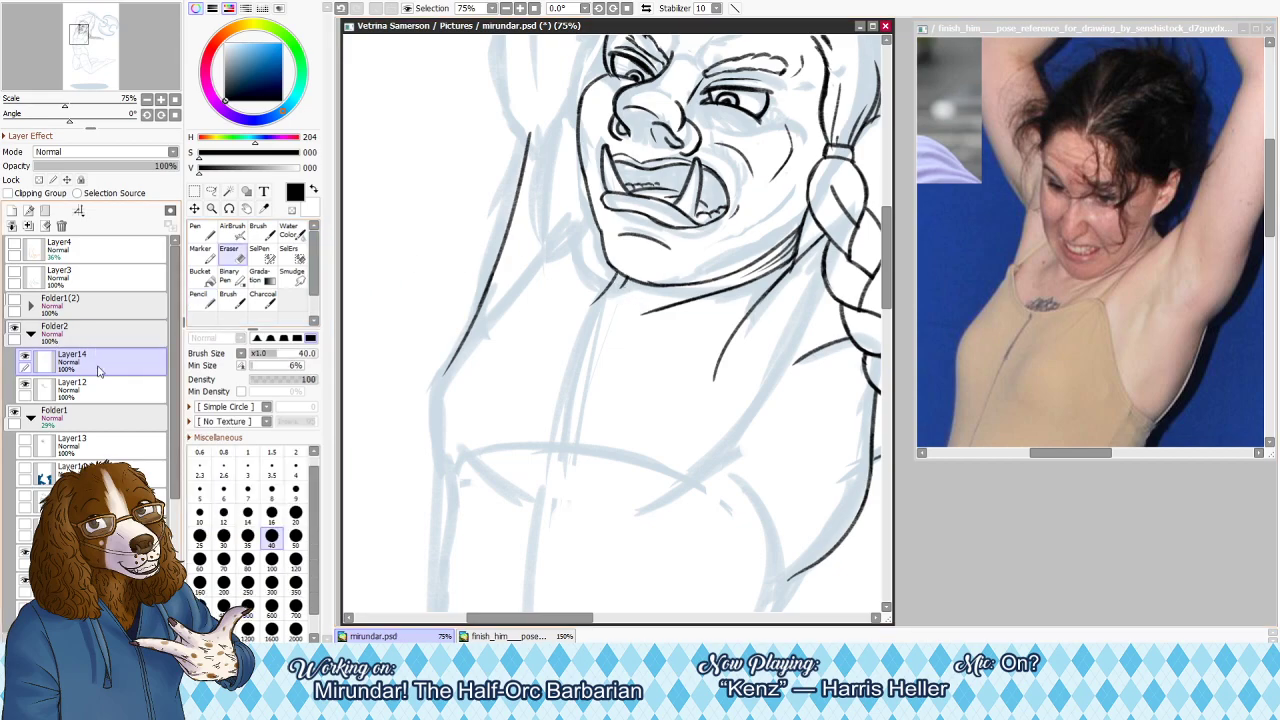
pyautogui.click(95, 389)
pyautogui.press('[')
pyautogui.press('[')
pyautogui.press('[')
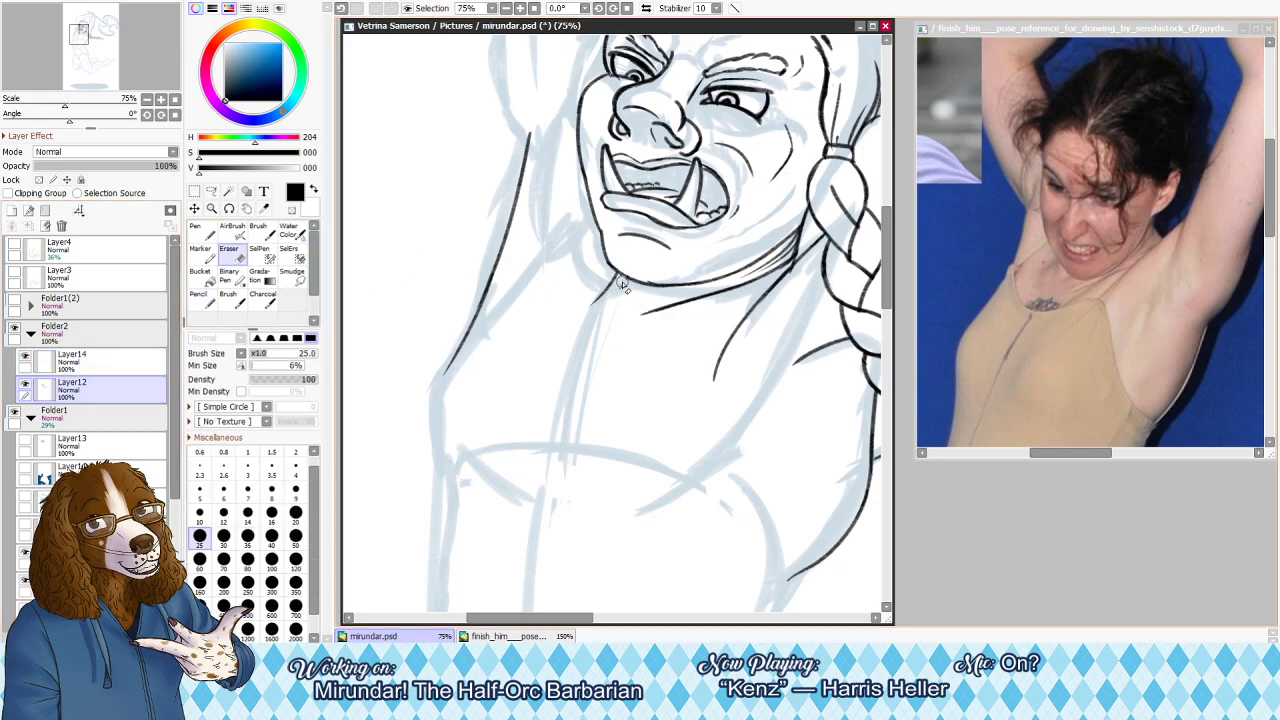
pyautogui.press('n')
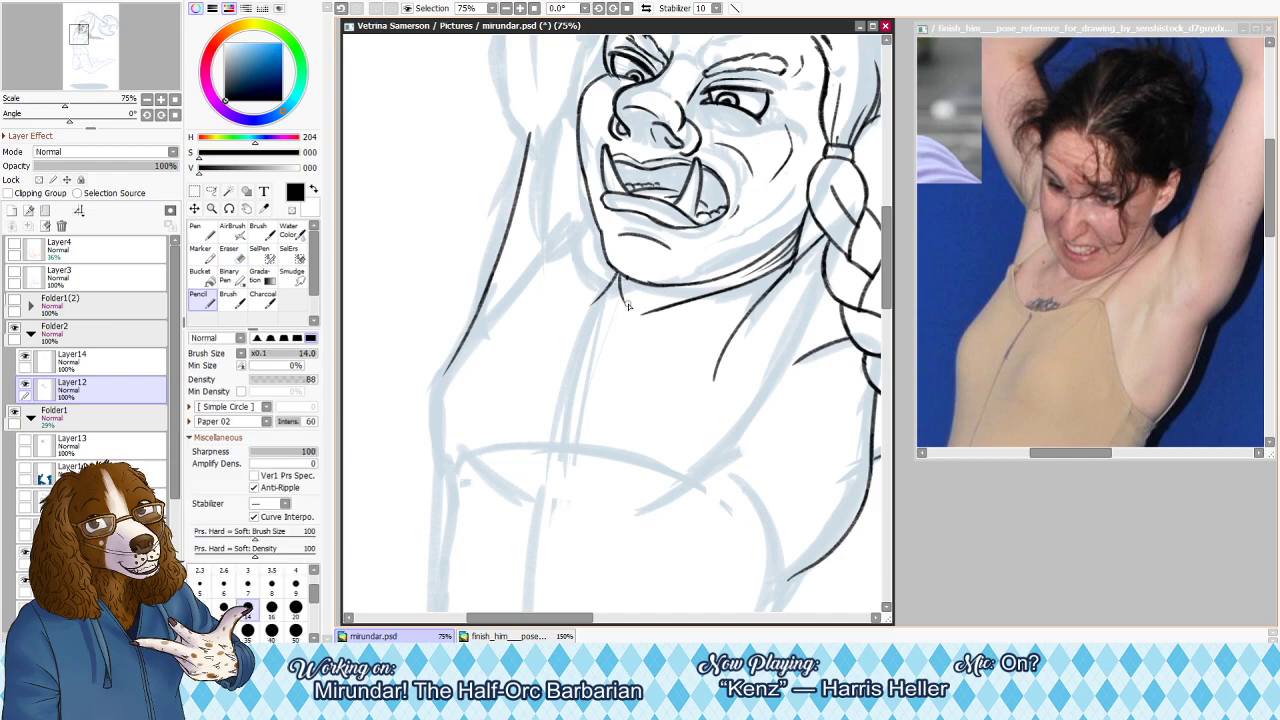
pyautogui.press('h')
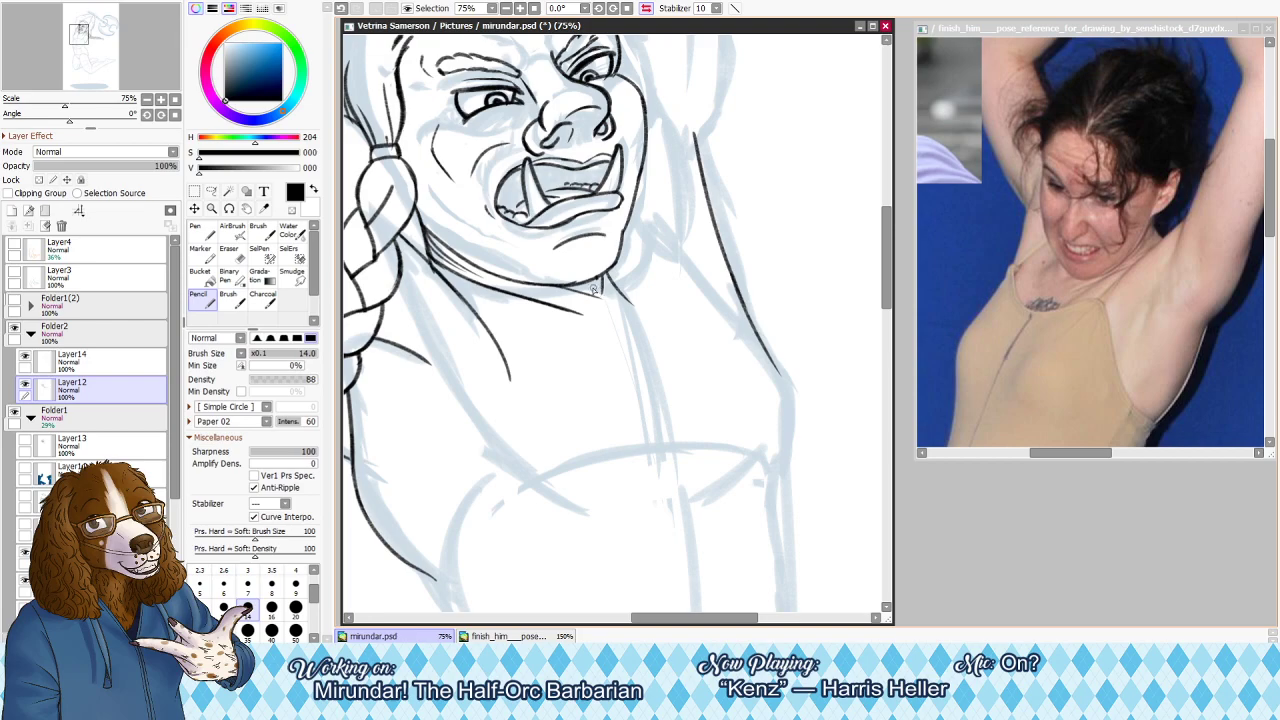
# Clean up the neck line under the chin with a size 12 eraser and refine it with the Pencil
pyautogui.press('h')
pyautogui.press('e')
pyautogui.press('[')
pyautogui.press('[')
pyautogui.press('[')
pyautogui.press('[')
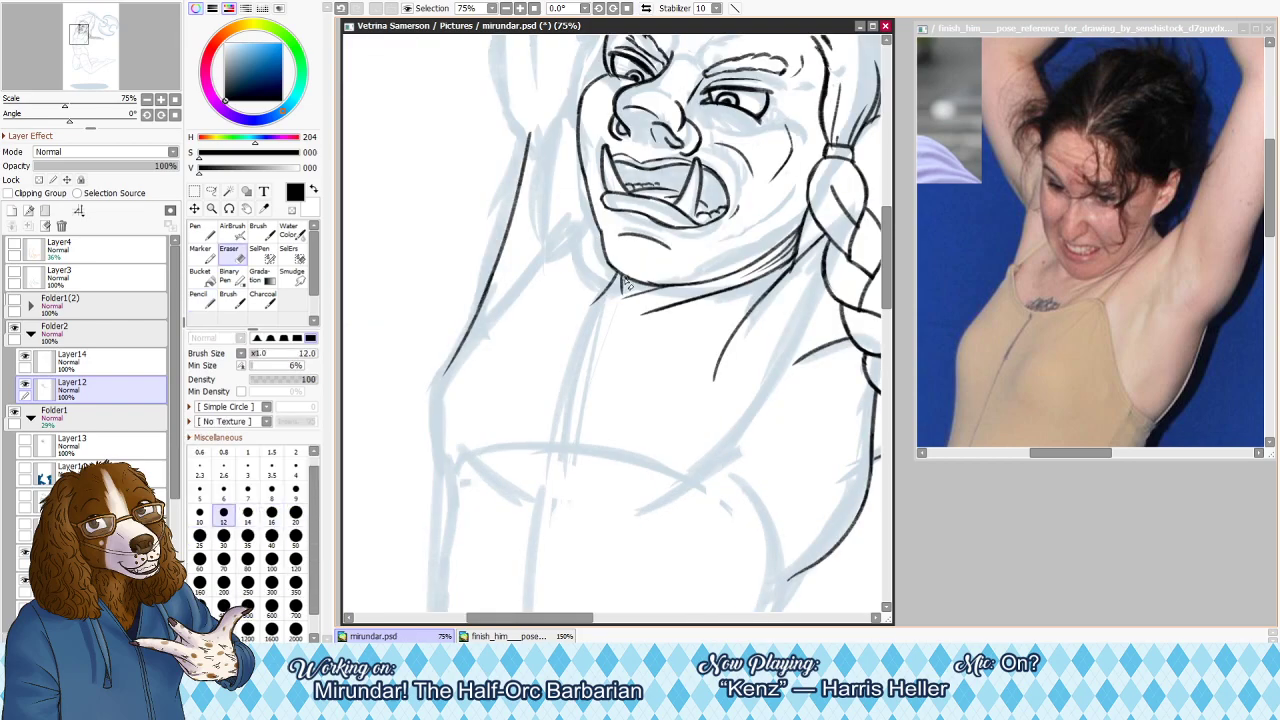
pyautogui.press('n')
pyautogui.press('h')
pyautogui.press('h')
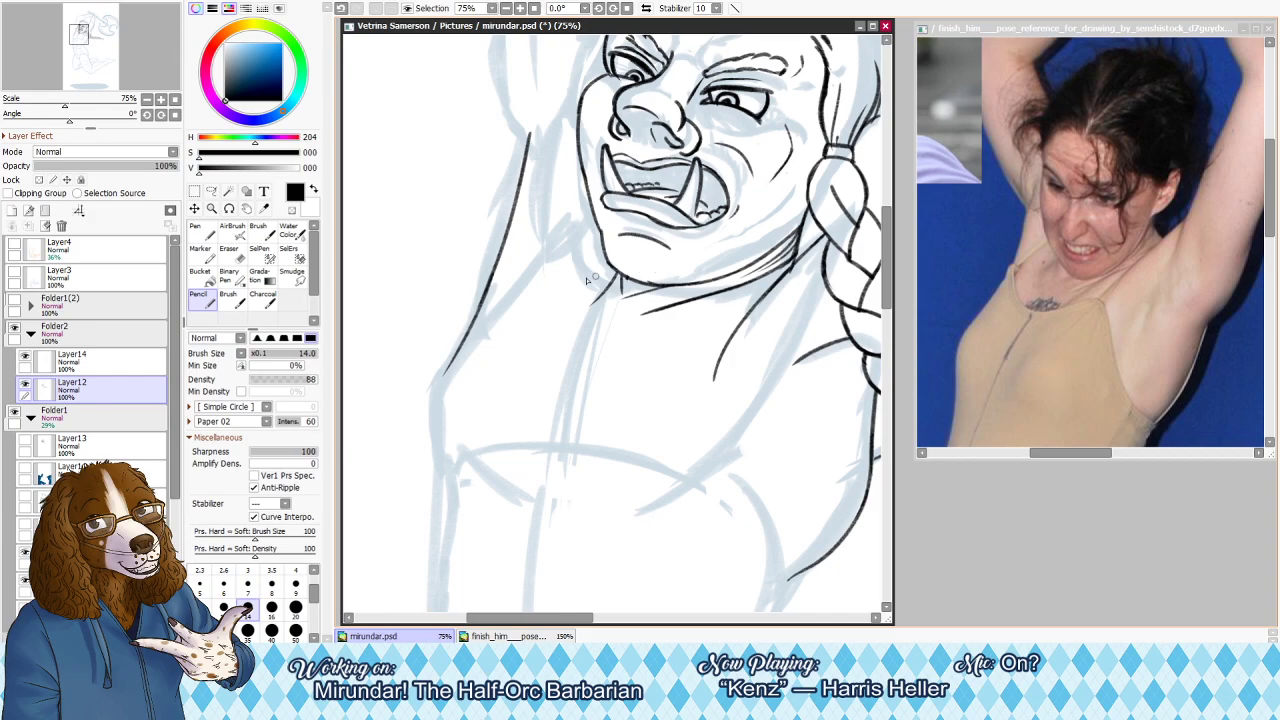
# Try to draw the raised arm's inner contour where it meets the forehead
pyautogui.moveTo(84, 41); pyautogui.dragTo(84, 33)
pyautogui.moveTo(645, 139); pyautogui.dragTo(662, 196)
pyautogui.hotkey('ctrl', 'z')
pyautogui.moveTo(639, 134); pyautogui.dragTo(660, 202)
pyautogui.hotkey('ctrl', 'z')
pyautogui.moveTo(637, 137); pyautogui.dragTo(645, 214)
pyautogui.hotkey('ctrl', 'z')
pyautogui.moveTo(640, 146); pyautogui.dragTo(652, 222)
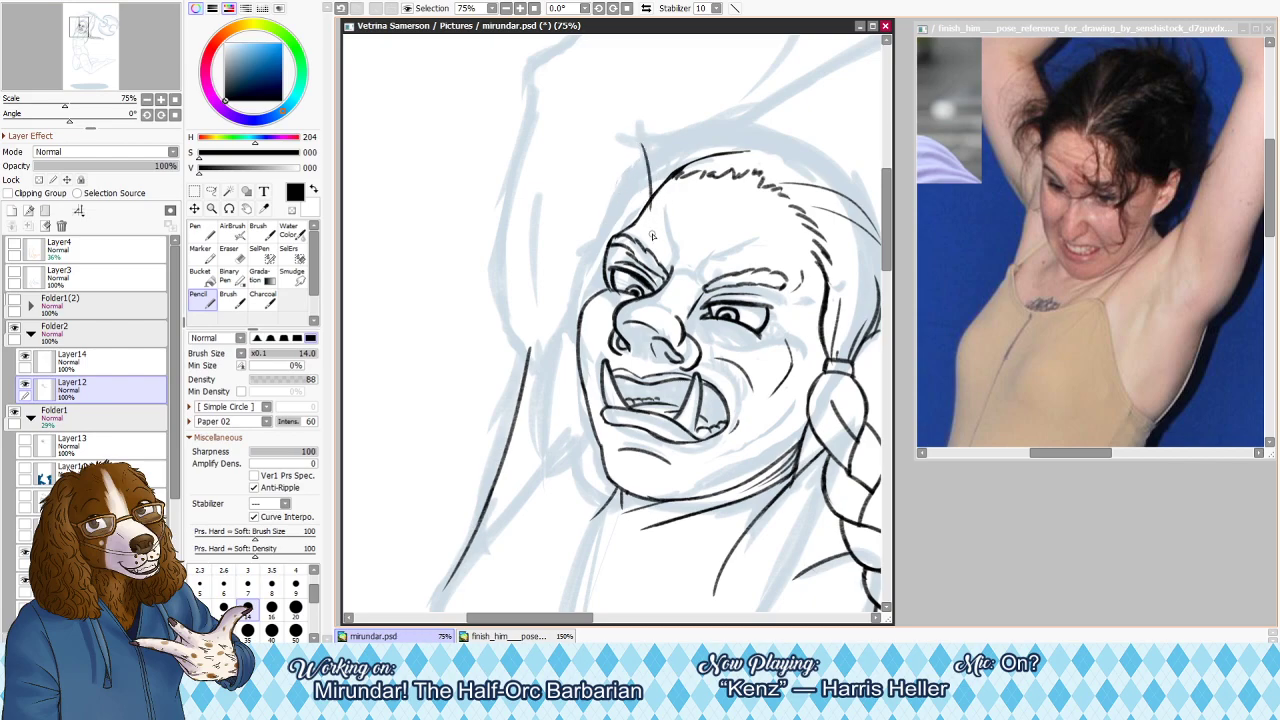
pyautogui.press('h')
pyautogui.hotkey('ctrl', 'z')
# Draw the upper section of the raised arm's outer contour, running down from the elbow on the flipped canvas
pyautogui.moveTo(690, 92); pyautogui.dragTo(704, 178)
pyautogui.moveTo(698, 128); pyautogui.dragTo(712, 248)
pyautogui.press('h')
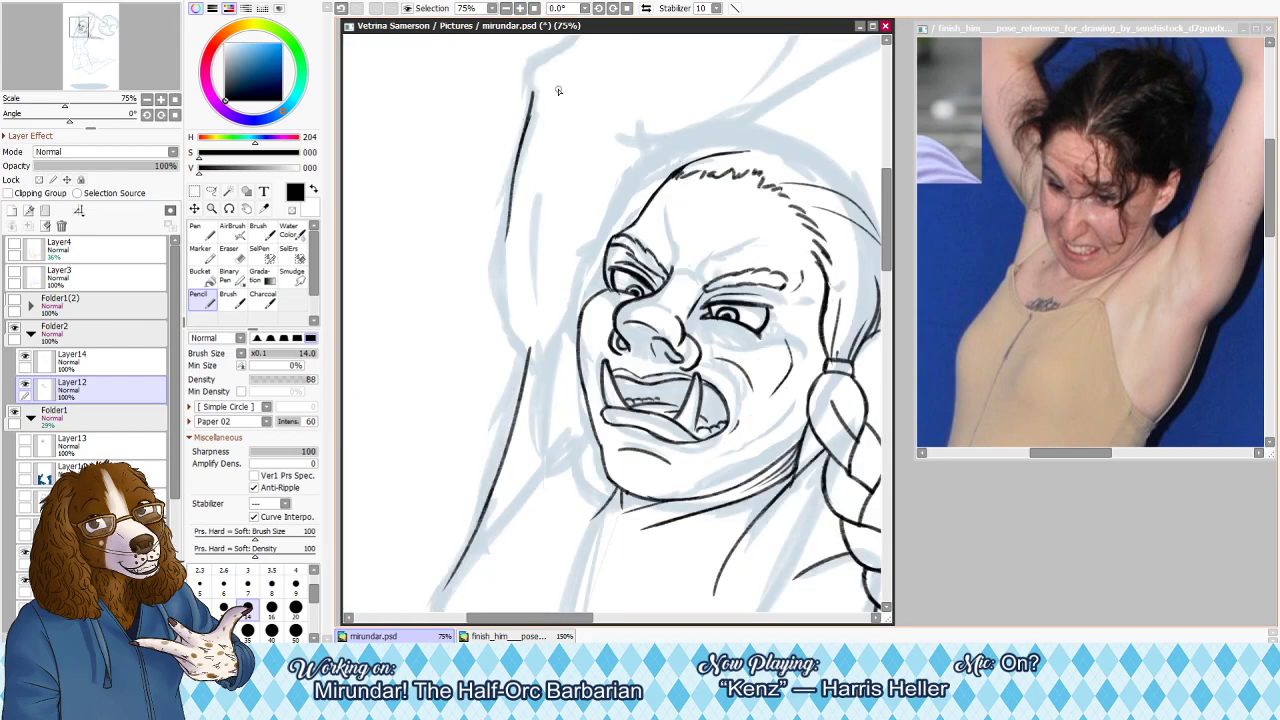
# Try to continue the raised arm's outer contour down to the top of the torso line
pyautogui.moveTo(526, 130); pyautogui.dragTo(521, 323)
pyautogui.hotkey('ctrl', 'z')
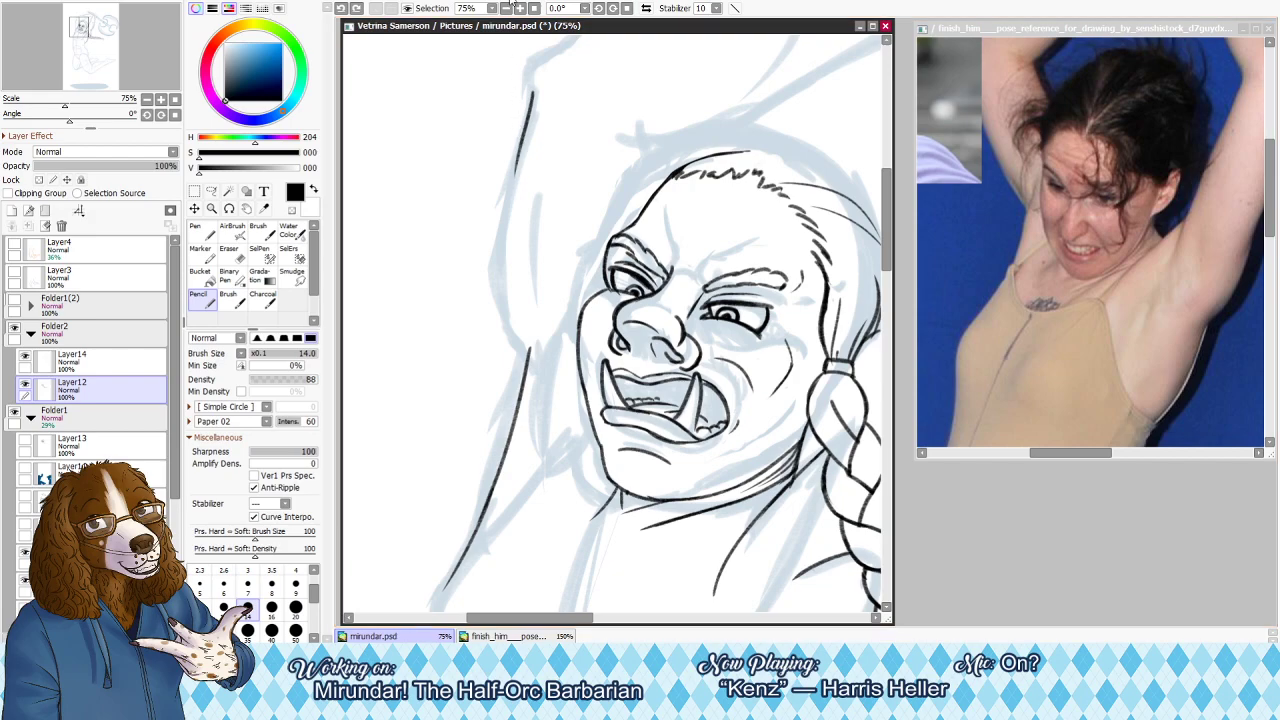
pyautogui.press('-')
pyautogui.moveTo(550, 202); pyautogui.dragTo(540, 328)
pyautogui.hotkey('ctrl', 'z')
pyautogui.press('h')
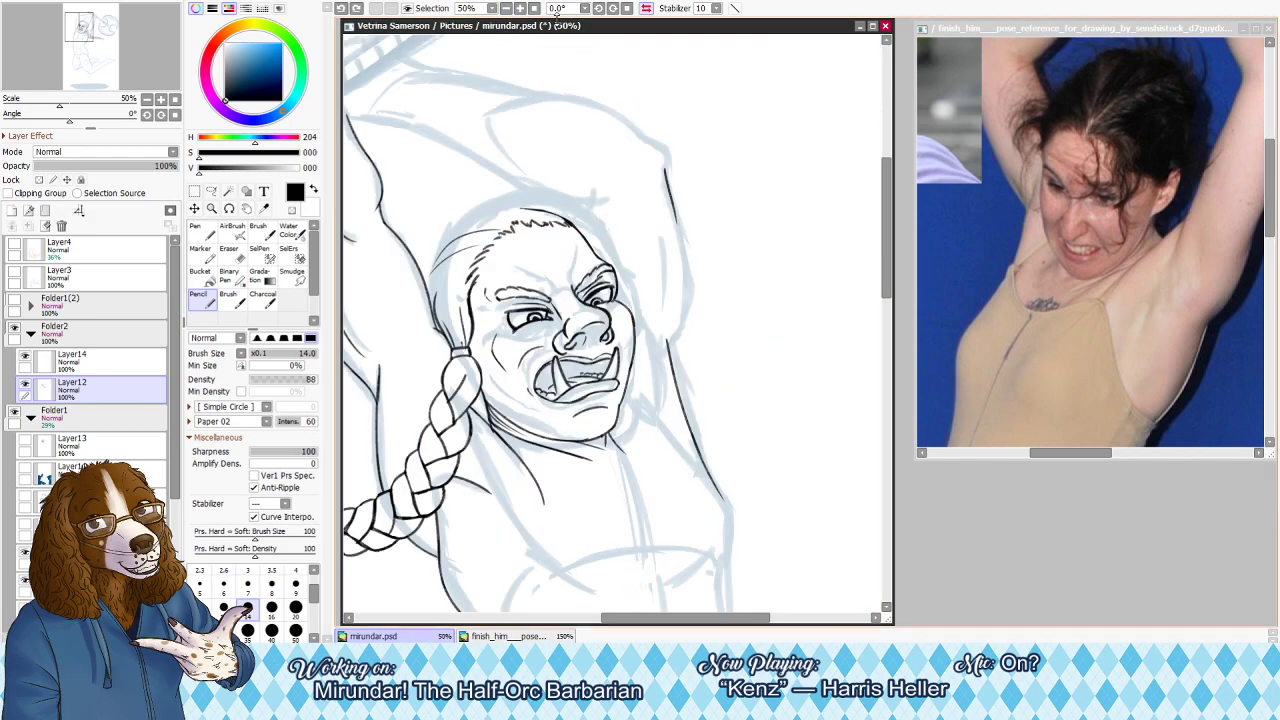
pyautogui.click(519, 8)
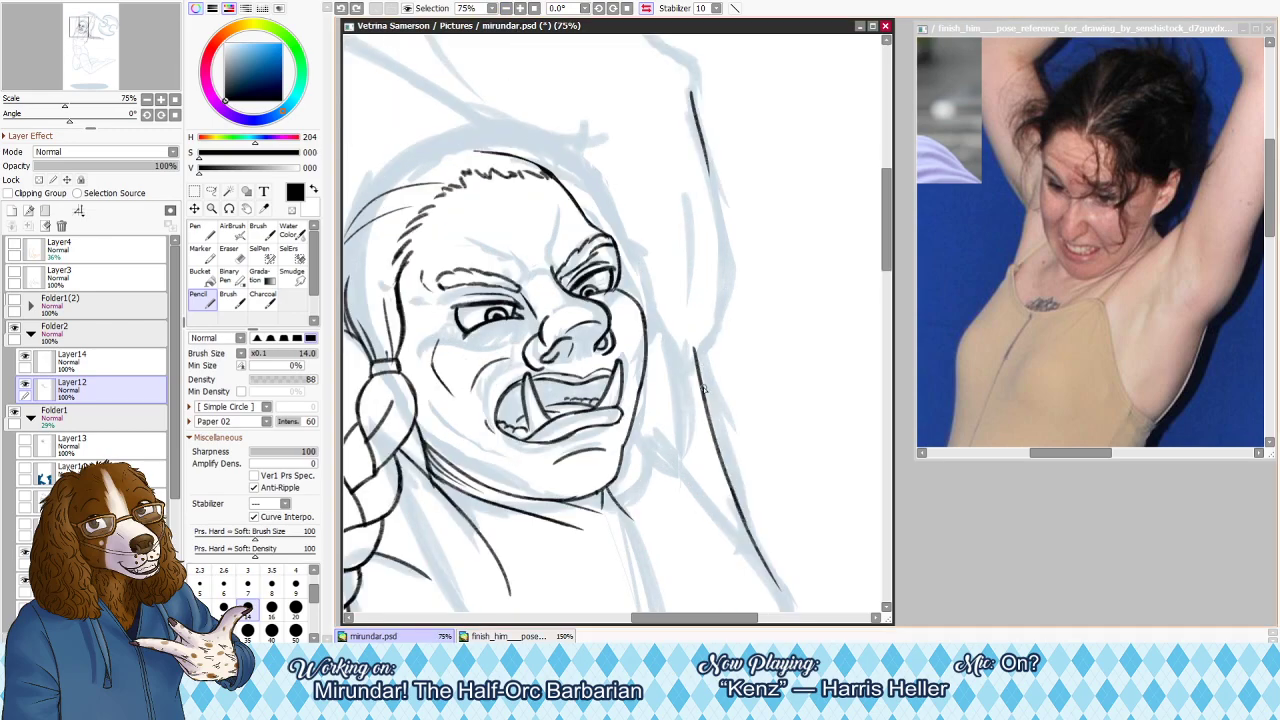
pyautogui.moveTo(701, 383); pyautogui.dragTo(728, 307)
pyautogui.hotkey('ctrl', 'z')
pyautogui.press('h')
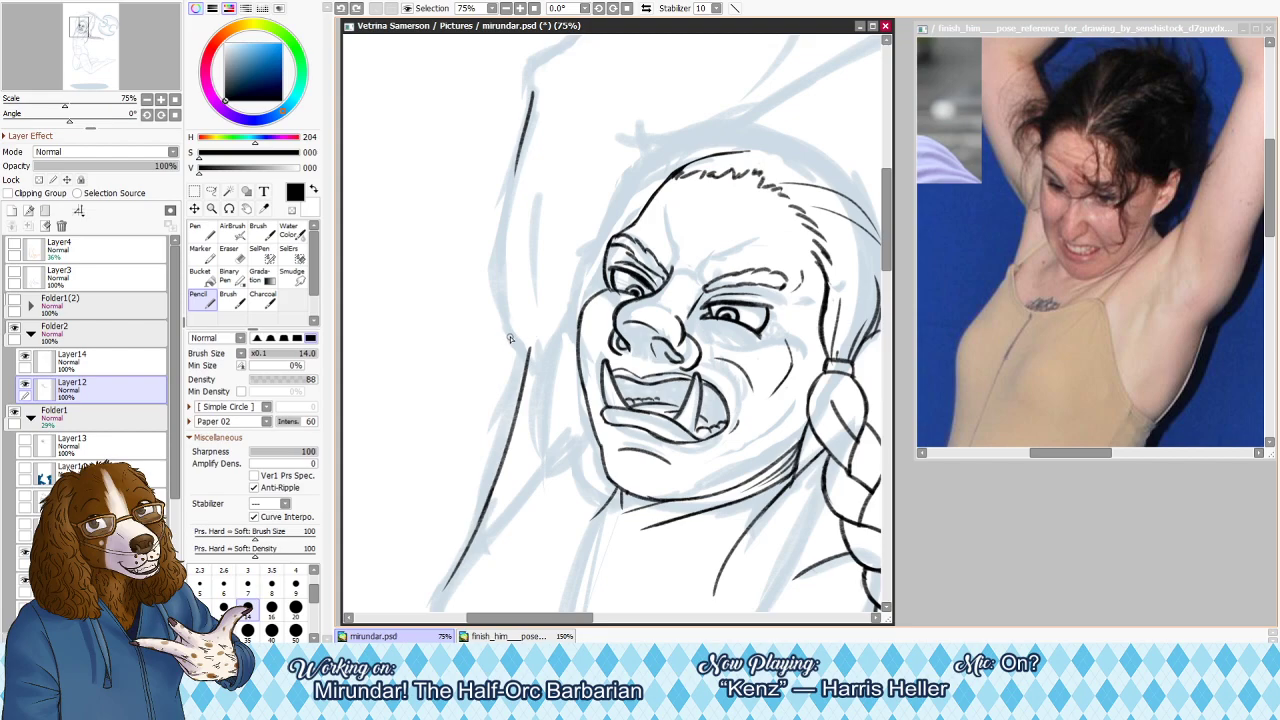
# Add a short Pencil stroke joining the arm to the top of the torso line, and set the eraser to size 16
pyautogui.moveTo(514, 344); pyautogui.dragTo(518, 367)
pyautogui.press('h')
pyautogui.press('e')
pyautogui.press(']')
pyautogui.press(']')
pyautogui.press(']')
# Hide Layer2 in the pose reference image and show both raised arms at 100% zoom
pyautogui.click(978, 153)
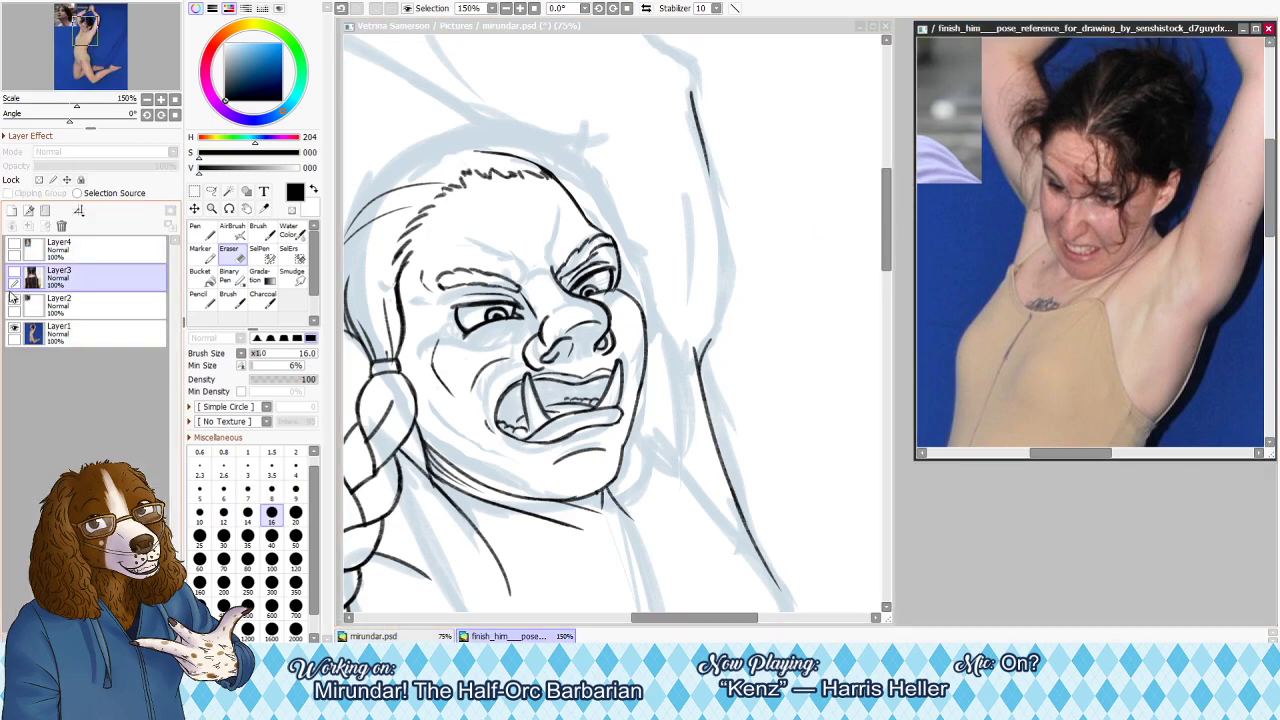
pyautogui.click(14, 299)
pyautogui.moveTo(66, 20); pyautogui.dragTo(103, 29)
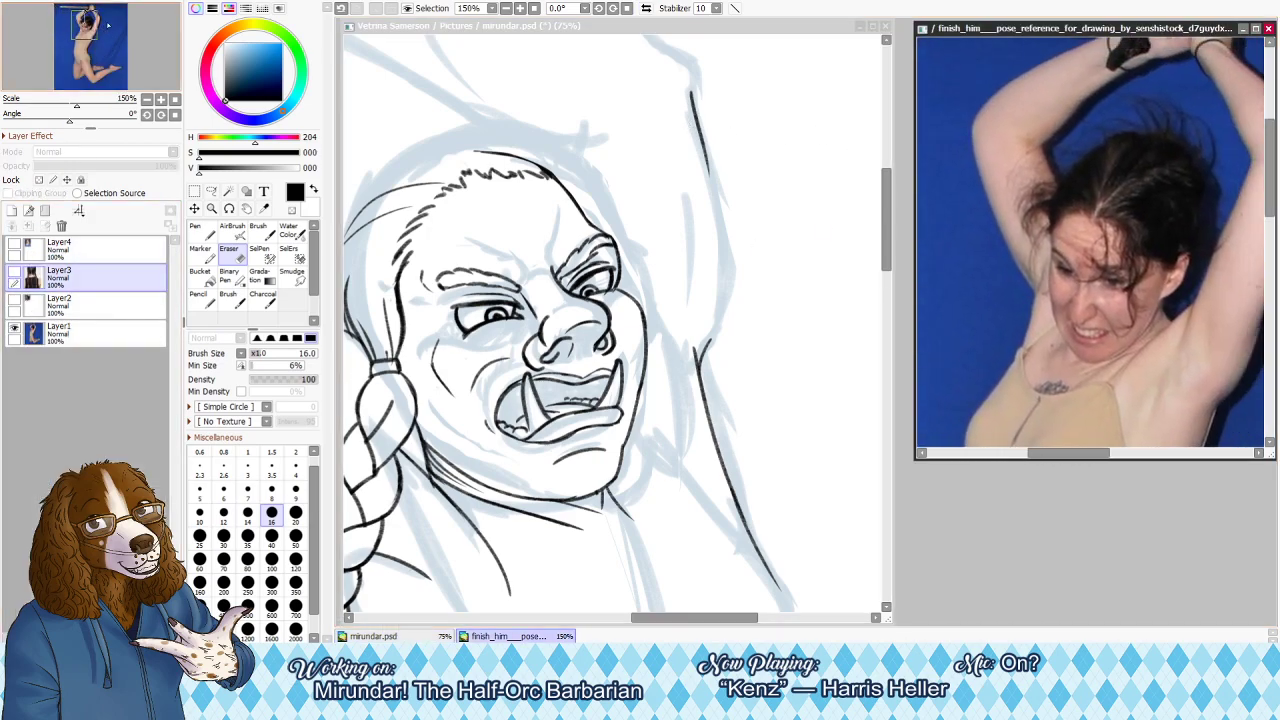
pyautogui.click(508, 9)
pyautogui.click(589, 201)
pyautogui.press('h')
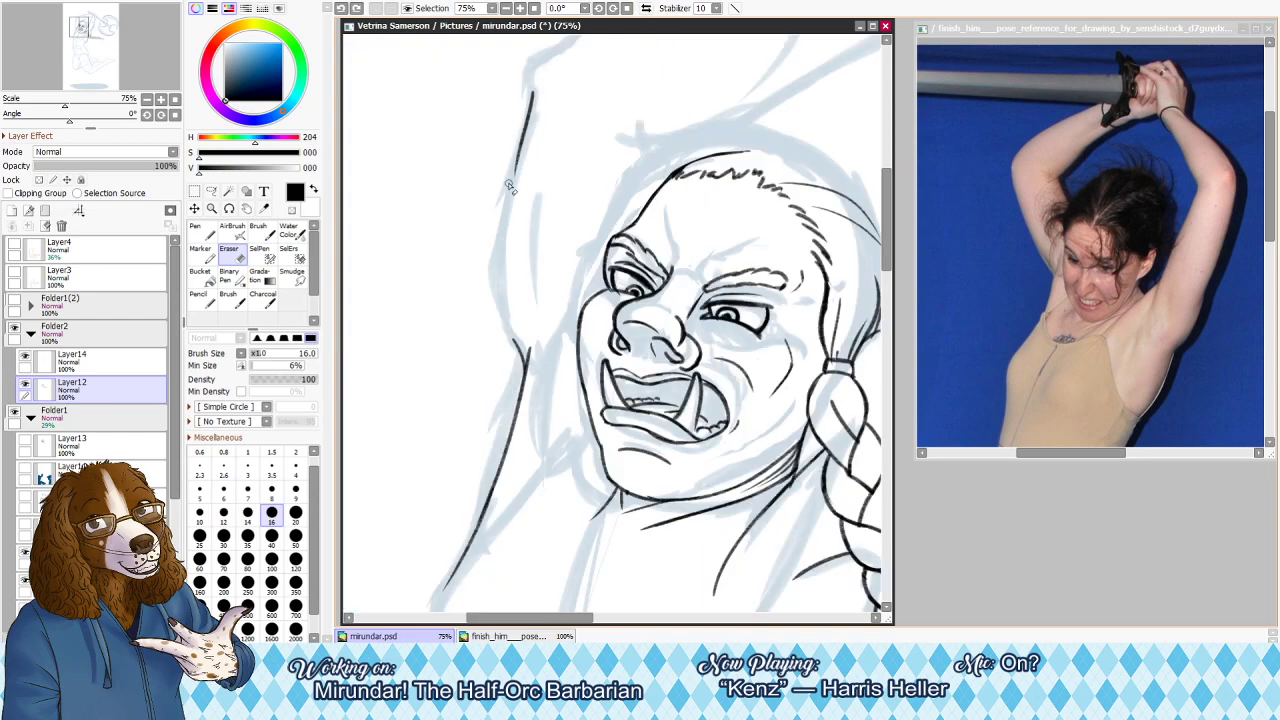
# Enlarge the eraser to size 35 and try a Pencil stroke for the inner arm contour beside the forehead
pyautogui.press(']')
pyautogui.press(']')
pyautogui.press(']')
pyautogui.press(']')
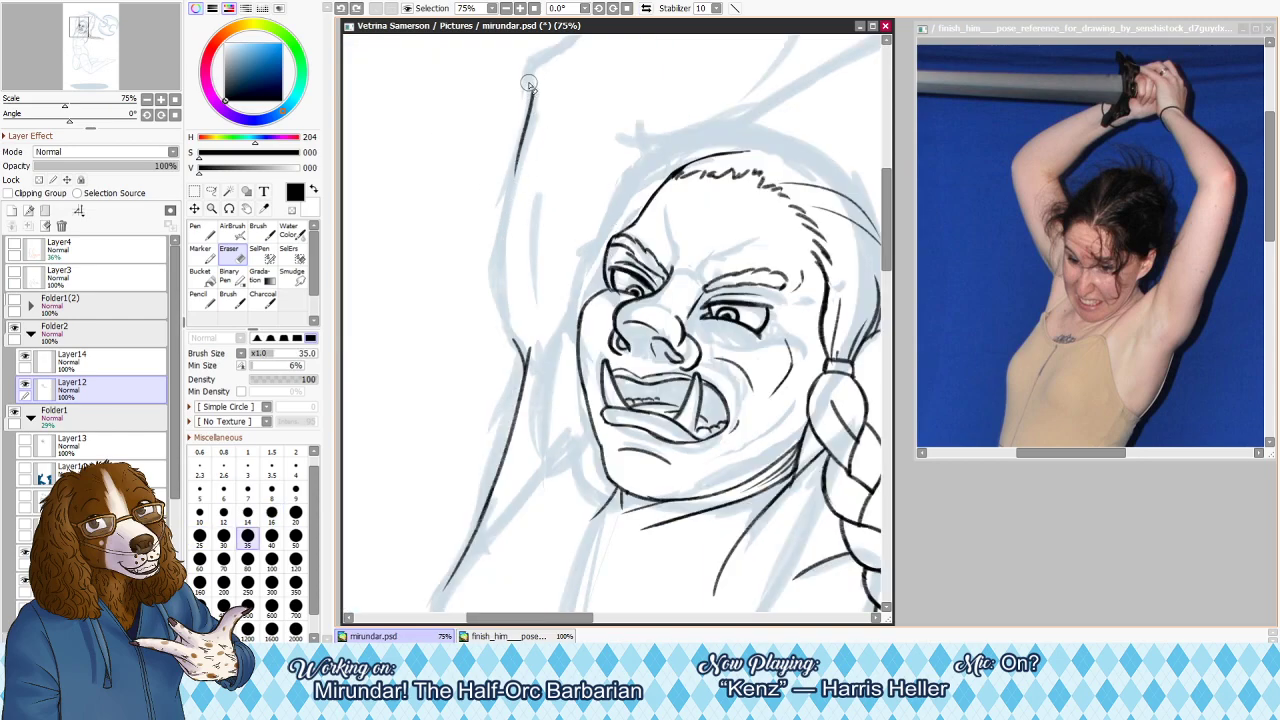
pyautogui.press('h')
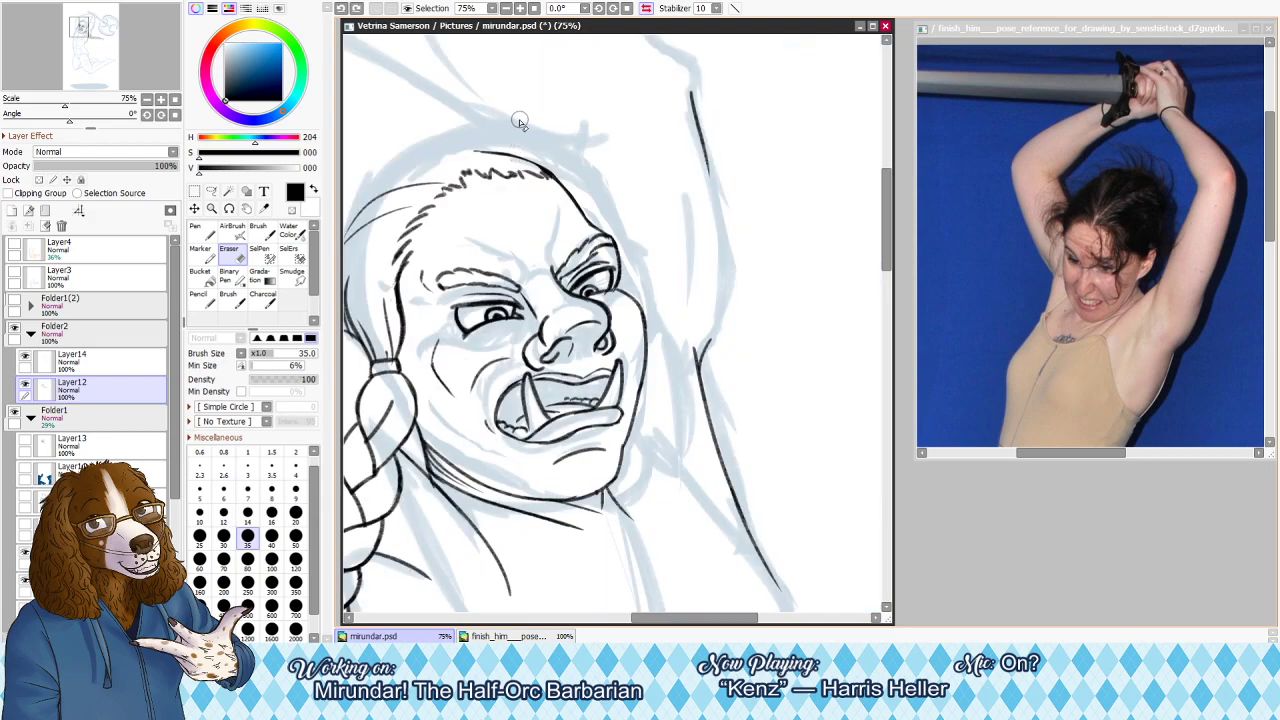
pyautogui.press('n')
pyautogui.press('h')
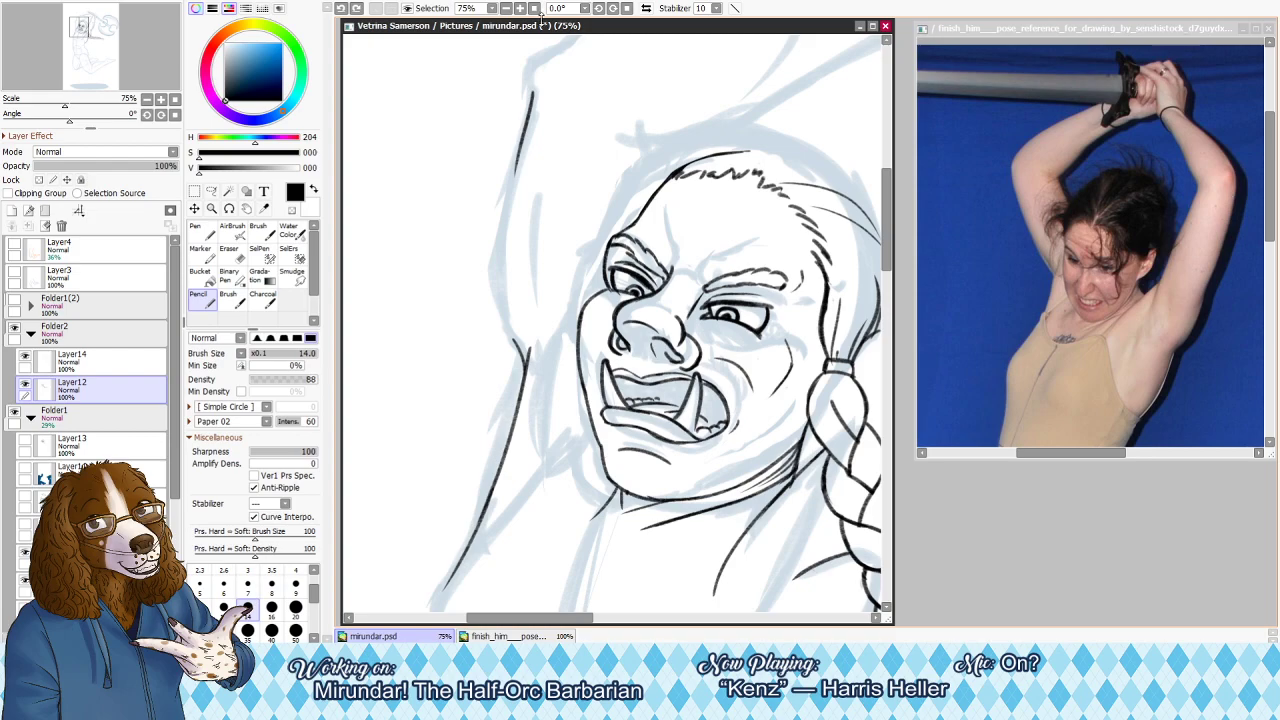
pyautogui.moveTo(643, 144); pyautogui.dragTo(645, 198)
pyautogui.hotkey('ctrl', 'z')
# Show the hidden dark blue pose sketch at 35% opacity, shifted up and to the left to match the arm and torso lines
pyautogui.scroll(-3, 160, 403)
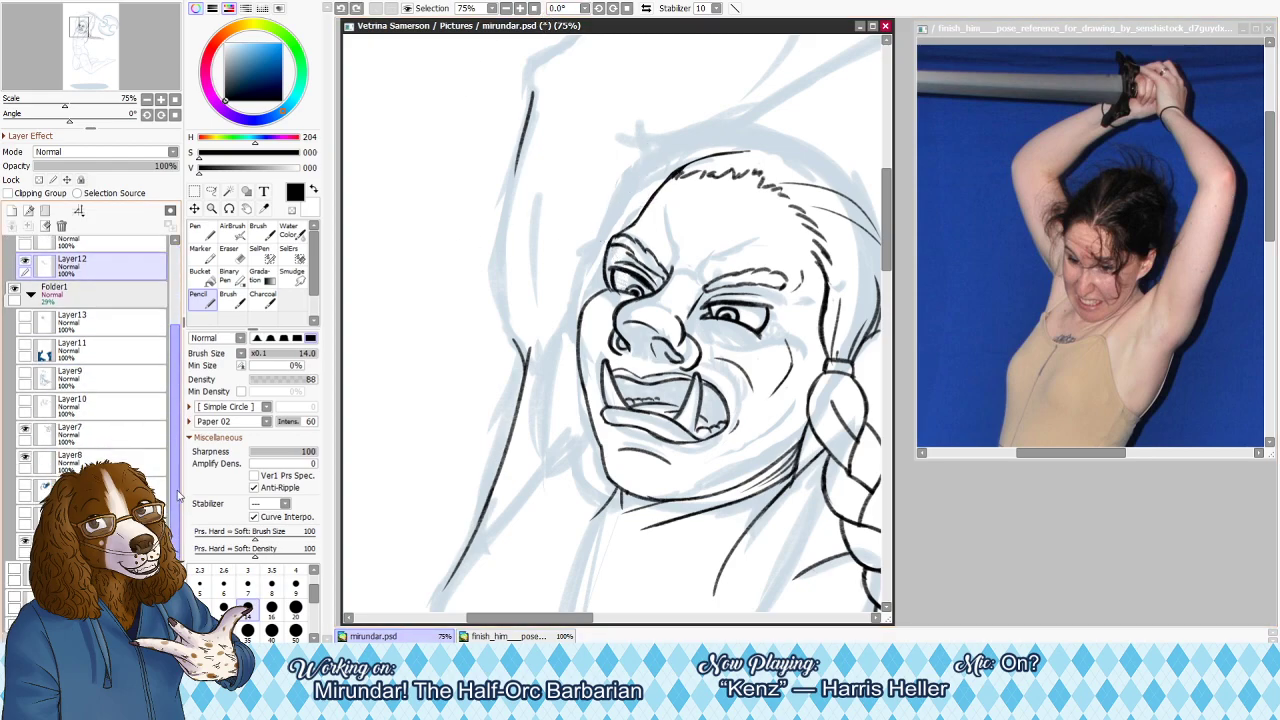
pyautogui.click(17, 559)
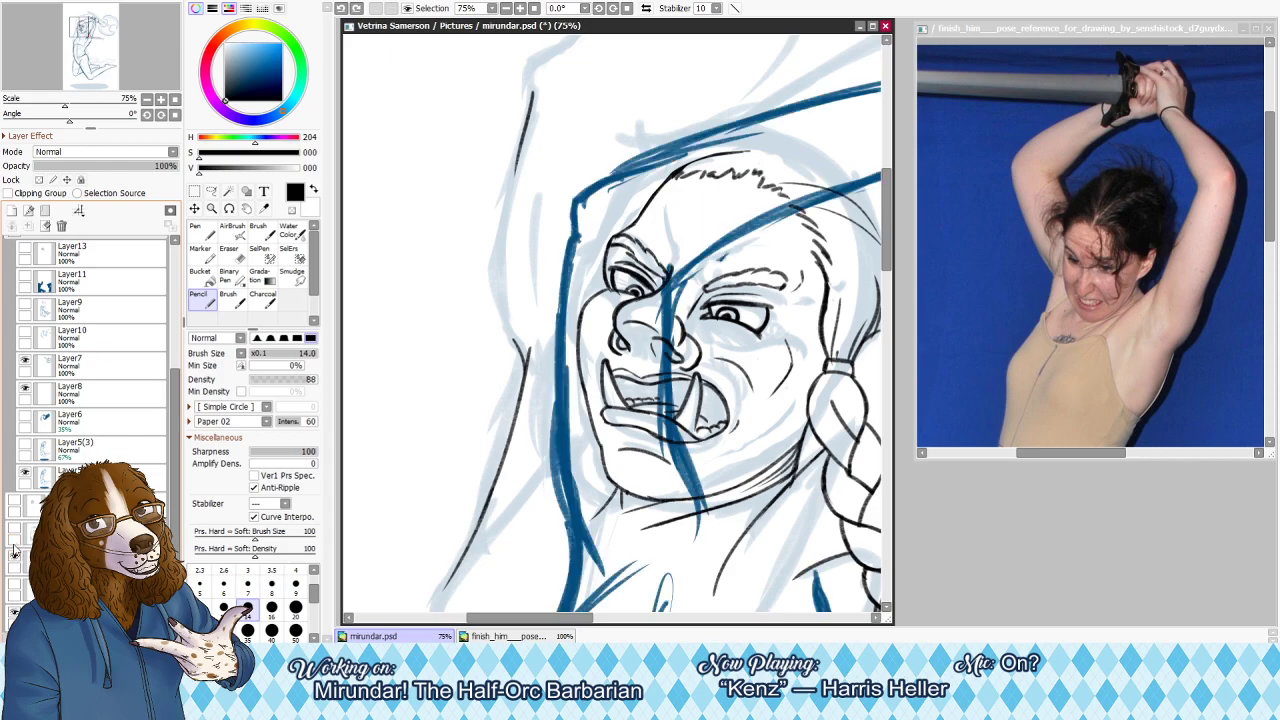
pyautogui.click(194, 208)
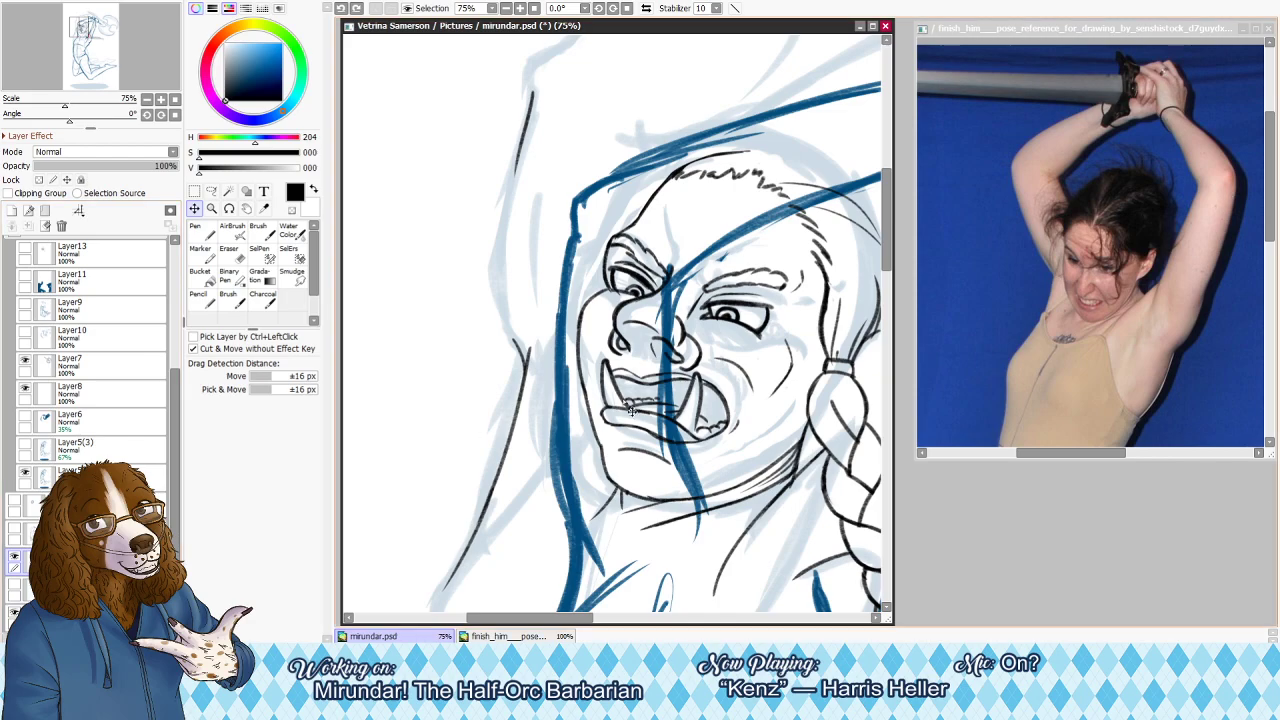
pyautogui.moveTo(692, 395)
pyautogui.mouseDown()
pyautogui.moveTo(680, 280)
pyautogui.moveTo(651, 257)
pyautogui.mouseUp()
pyautogui.moveTo(160, 166); pyautogui.dragTo(84, 167)
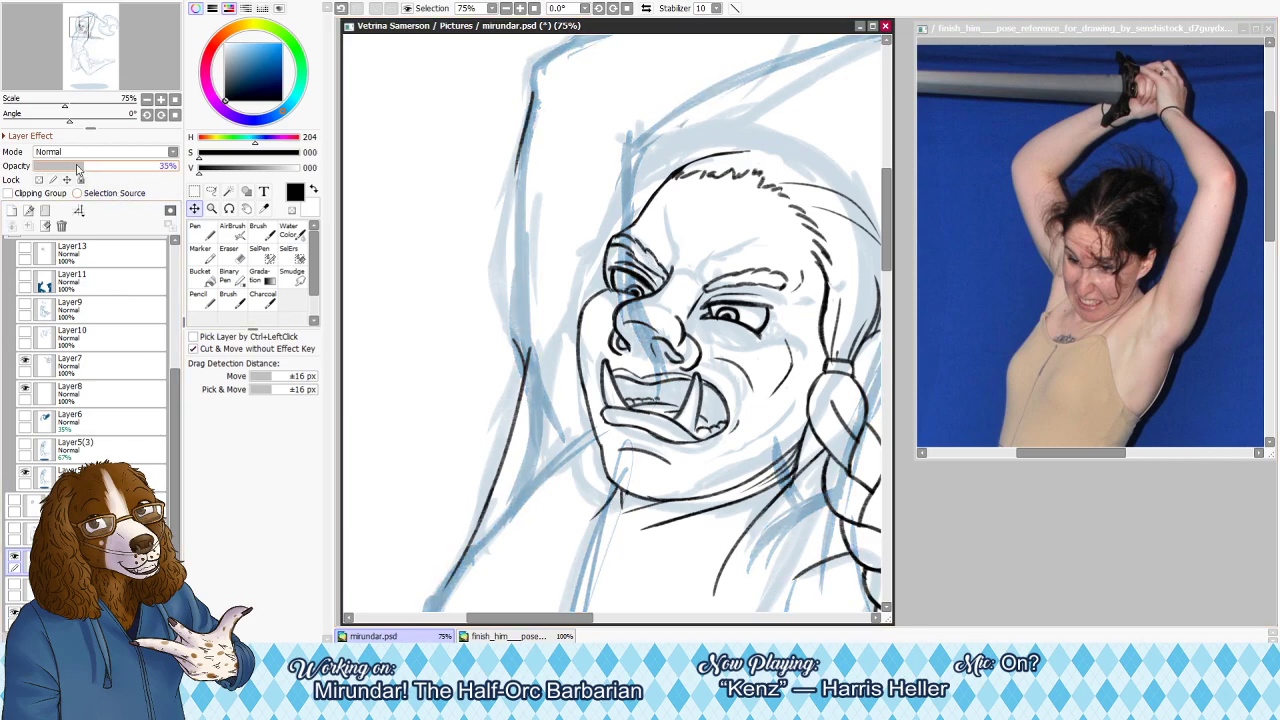
pyautogui.press('h')
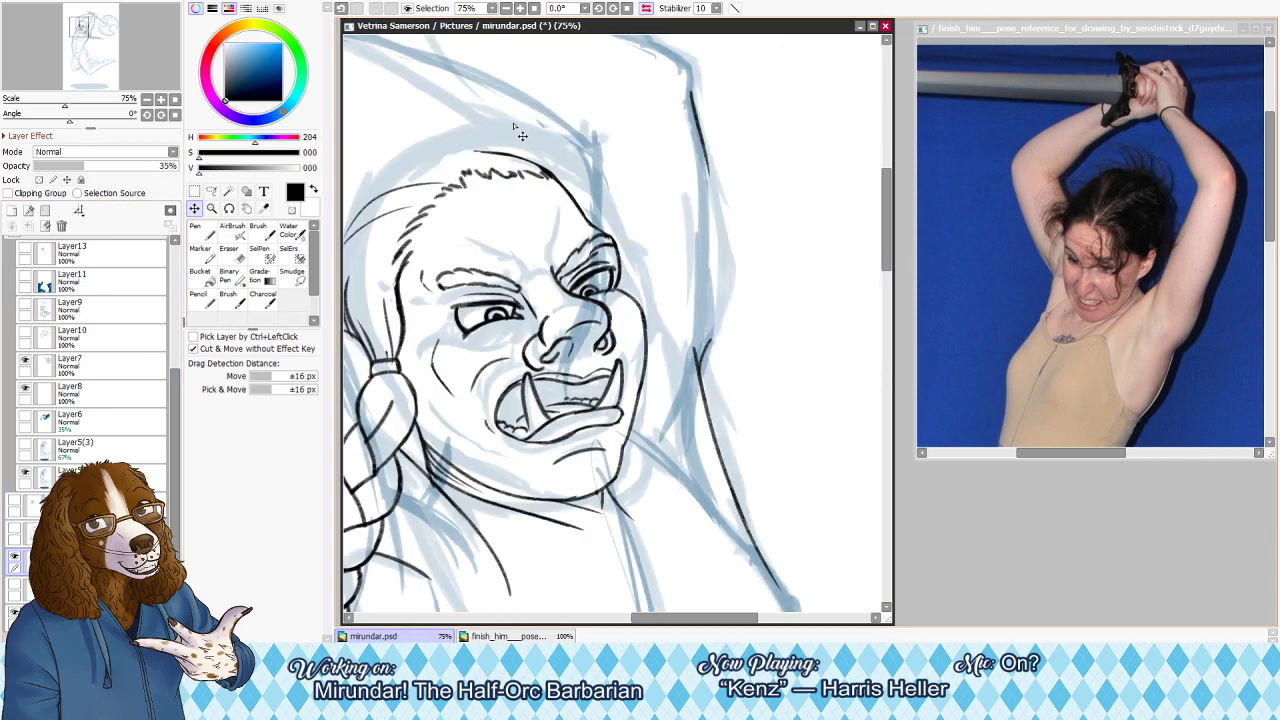
pyautogui.press('h')
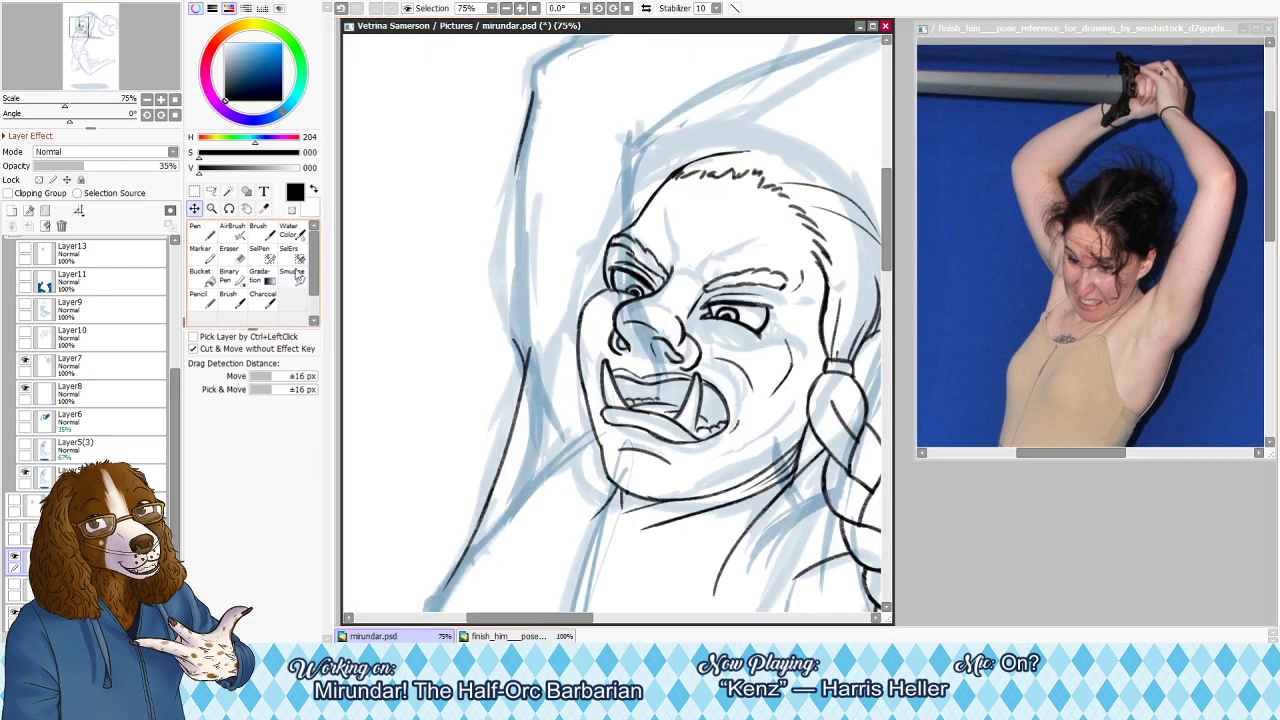
# Draw the raised arm's inner contour down to the forehead on Layer14 with the Pencil
pyautogui.moveTo(176, 405); pyautogui.dragTo(176, 319)
pyautogui.click(114, 309)
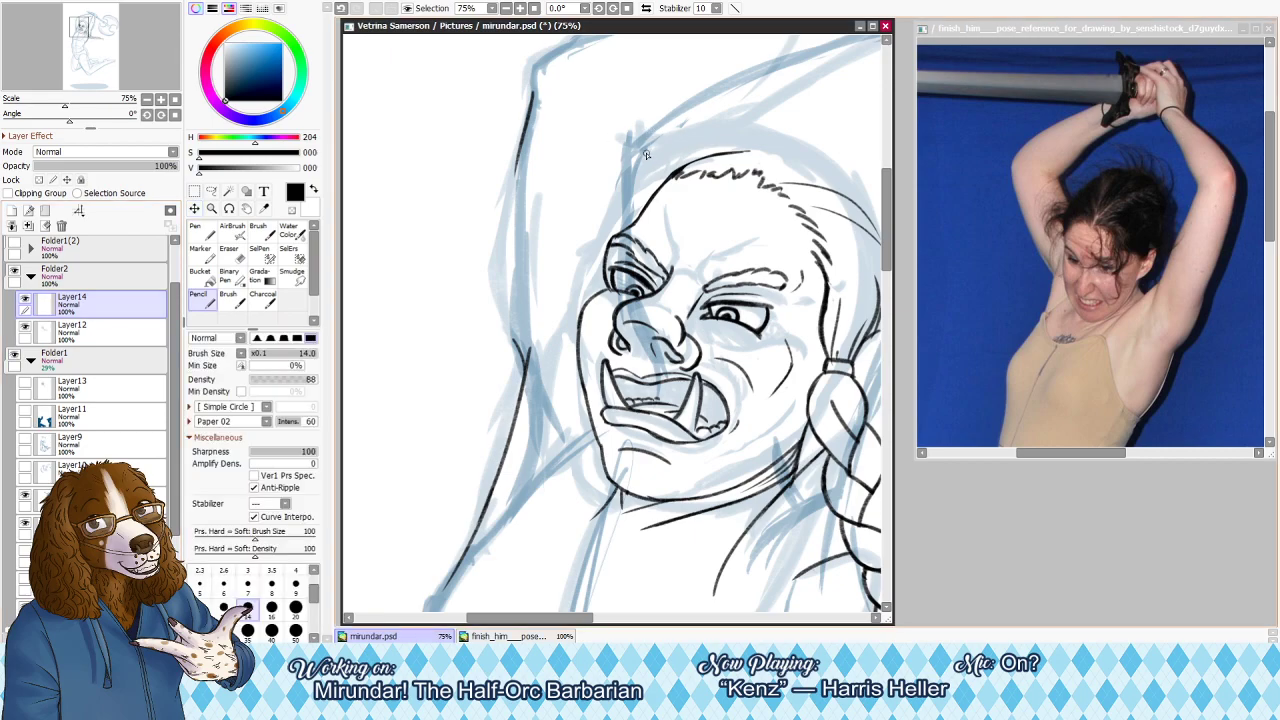
pyautogui.moveTo(653, 142)
pyautogui.mouseDown()
pyautogui.moveTo(627, 140)
pyautogui.moveTo(649, 198)
pyautogui.mouseUp()
pyautogui.hotkey('ctrl', 'z')
pyautogui.moveTo(637, 145)
pyautogui.mouseDown()
pyautogui.moveTo(653, 190)
pyautogui.moveTo(642, 206)
pyautogui.mouseUp()
pyautogui.hotkey('ctrl', 'z')
pyautogui.hotkey('ctrl', 'z')
pyautogui.moveTo(631, 148); pyautogui.dragTo(641, 224)
# Try to draw the raised upper arm's bulging outer contour down to the torso line on the flipped canvas
pyautogui.press('h')
pyautogui.moveTo(703, 187); pyautogui.dragTo(696, 368)
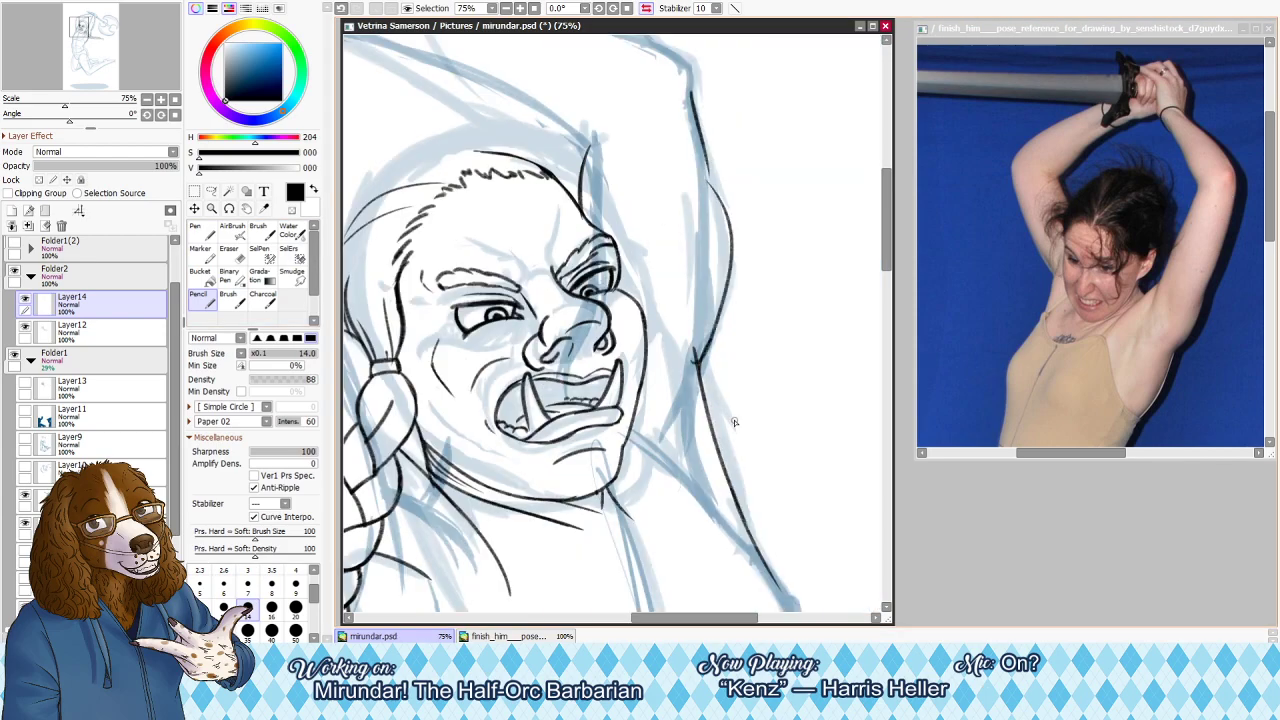
pyautogui.hotkey('ctrl', 'z')
pyautogui.press('h')
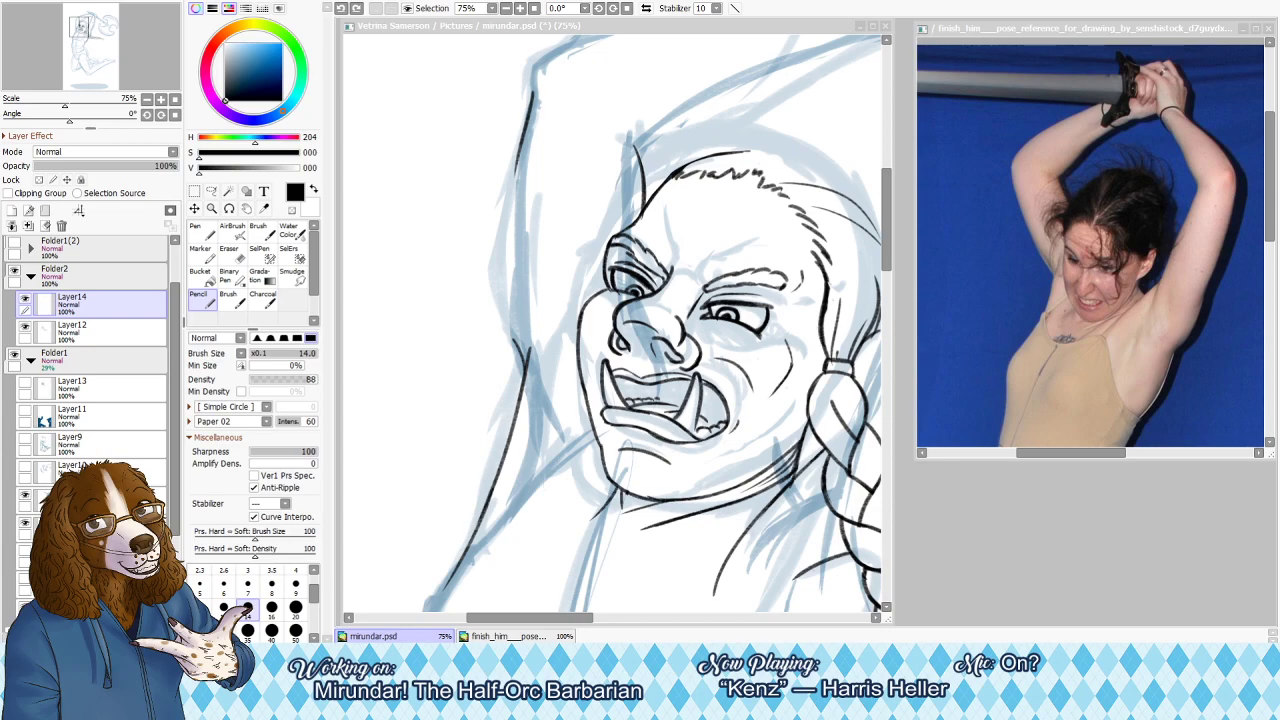
pyautogui.click(526, 210)
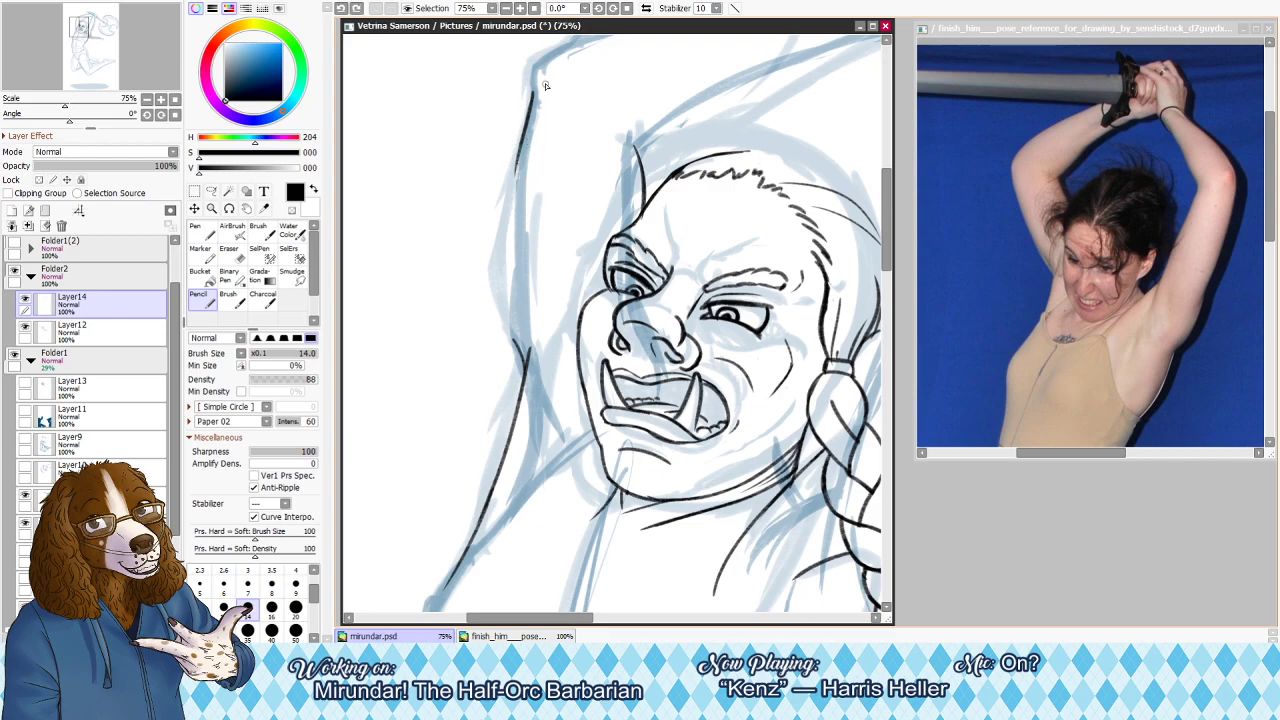
# Draw the muscle contours inside the raised upper arm with the Pencil, below the elbow and beside the face
pyautogui.moveTo(546, 84); pyautogui.dragTo(548, 187)
pyautogui.hotkey('ctrl', 'z')
pyautogui.moveTo(538, 118); pyautogui.dragTo(554, 208)
pyautogui.press('e')
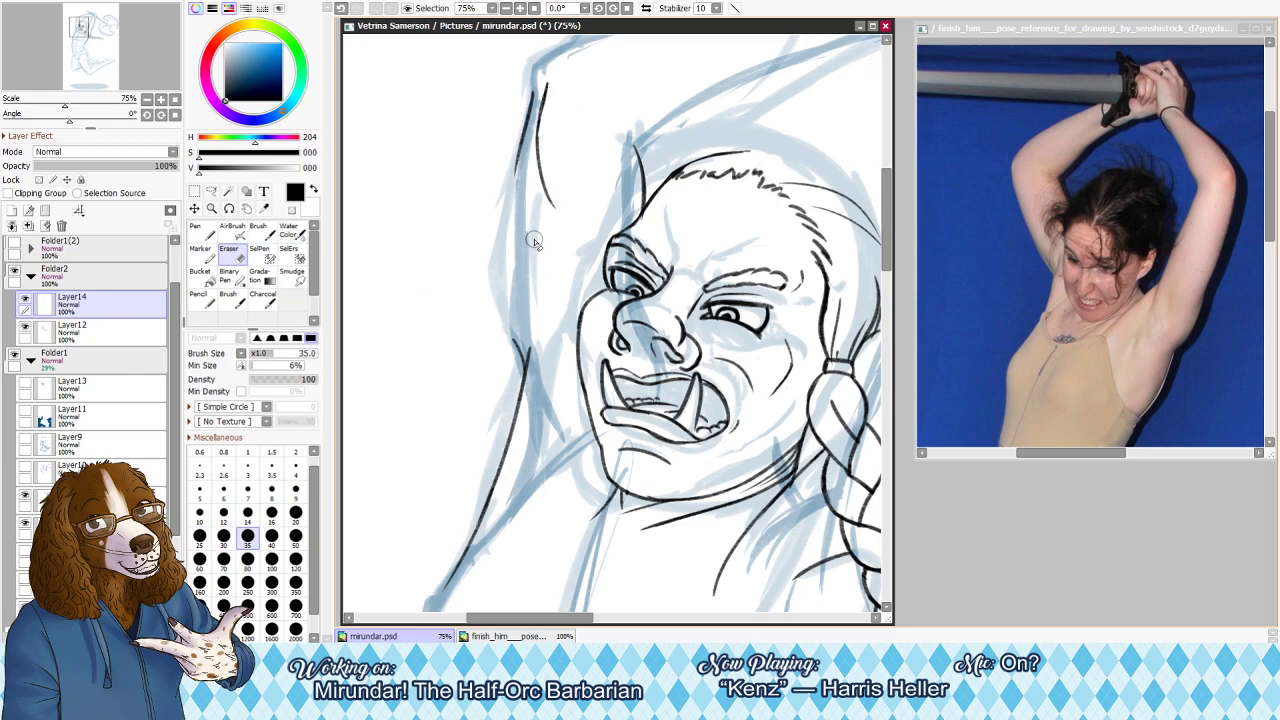
pyautogui.press('n')
pyautogui.moveTo(587, 158); pyautogui.dragTo(565, 410)
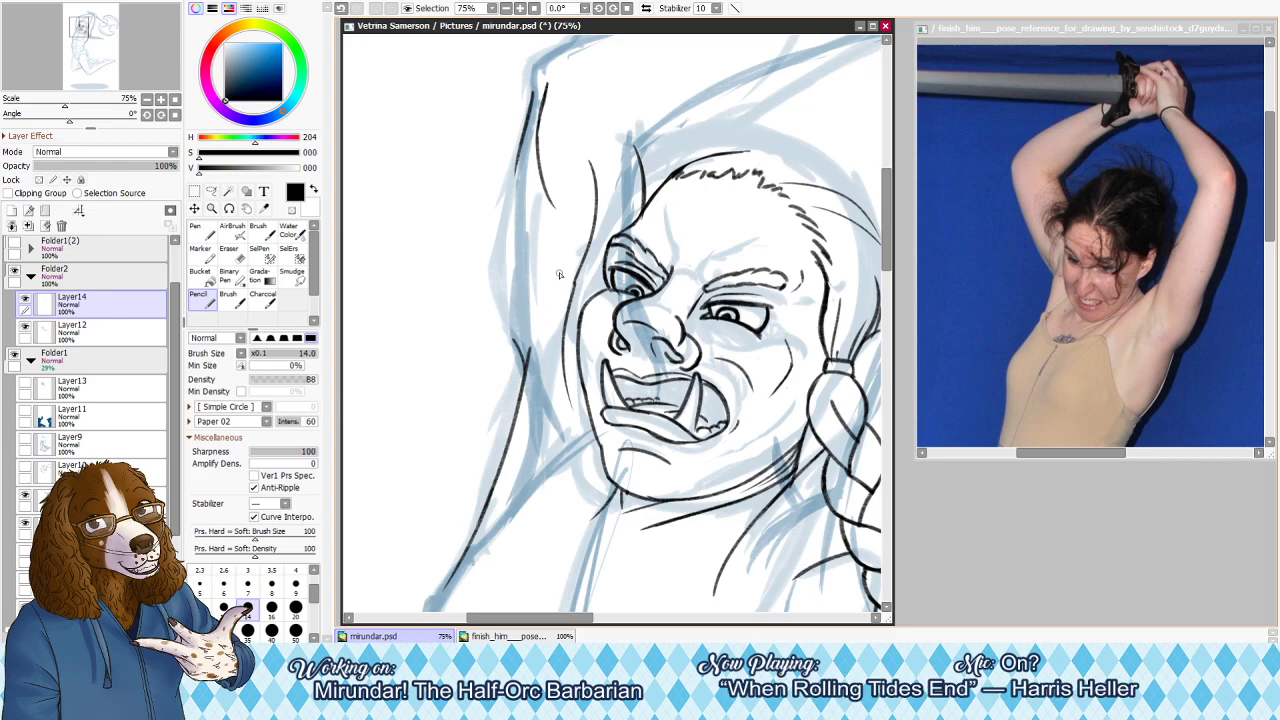
pyautogui.moveTo(580, 268); pyautogui.dragTo(566, 336)
pyautogui.press('h')
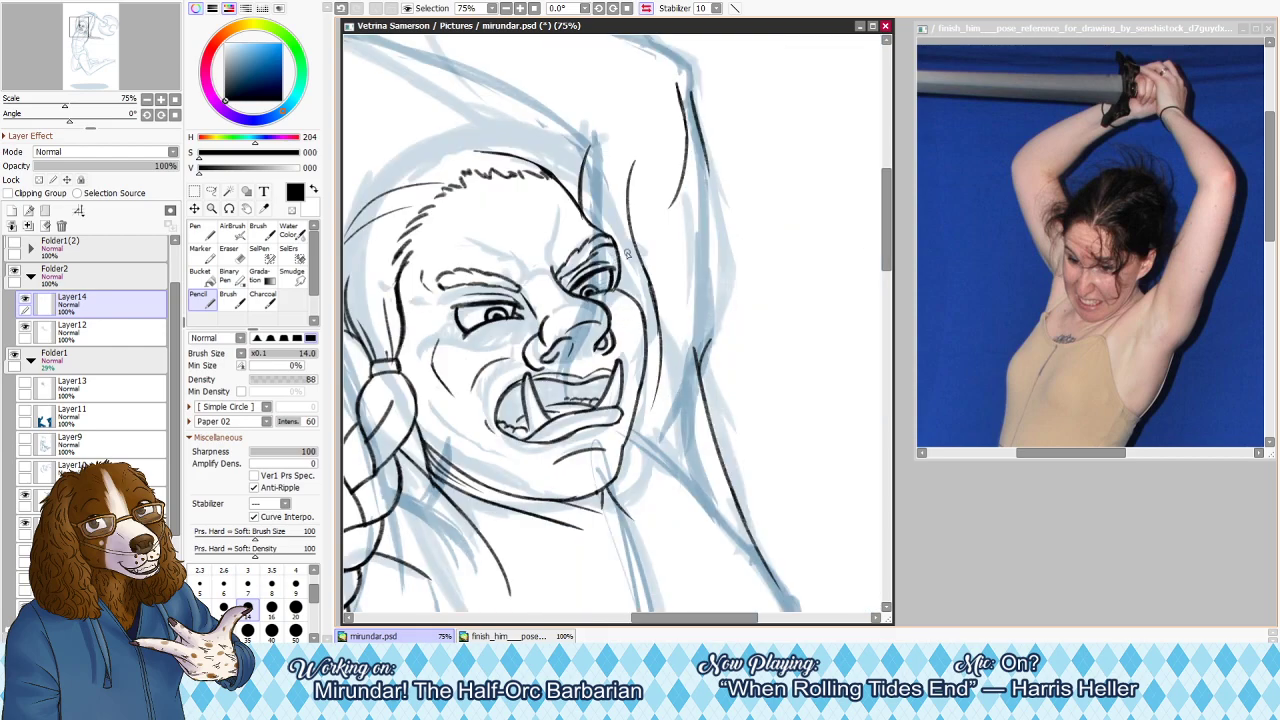
# Enlarge the eraser to size 60, erase the middle of the line below the upper arm, and merge Layer14 down into Layer12
pyautogui.press('e')
pyautogui.press(']')
pyautogui.press(']')
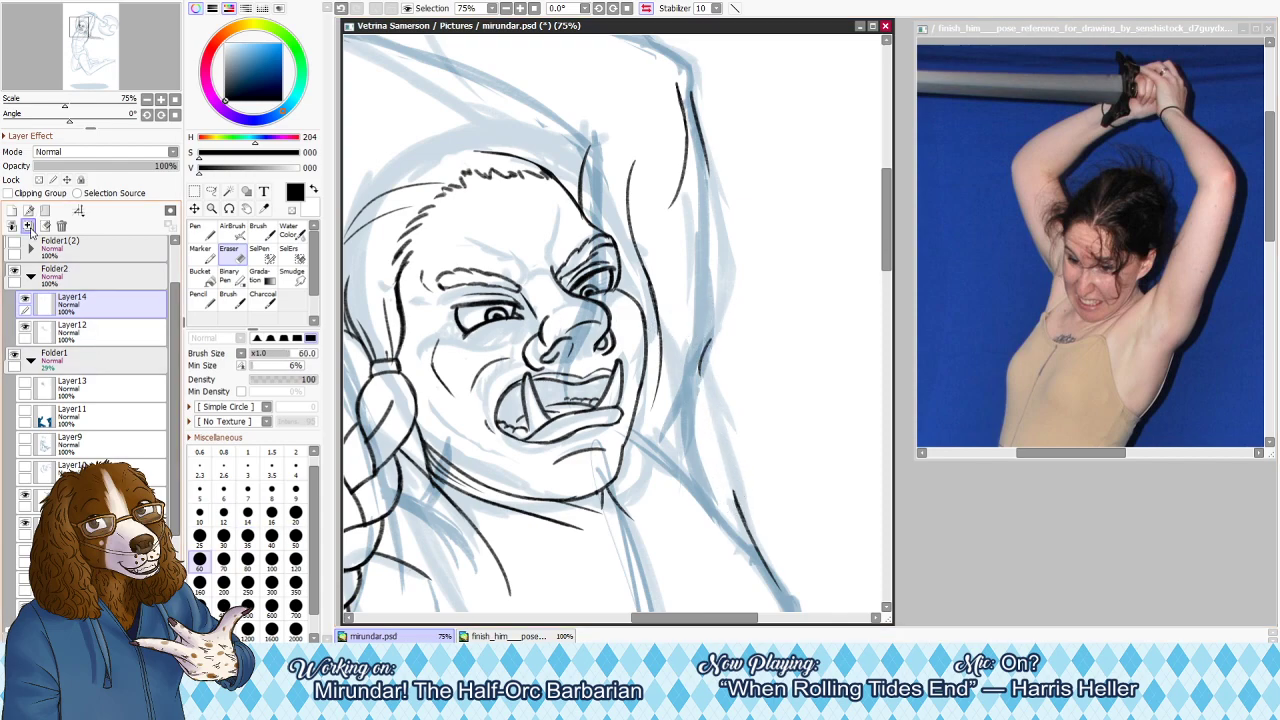
pyautogui.click(30, 228)
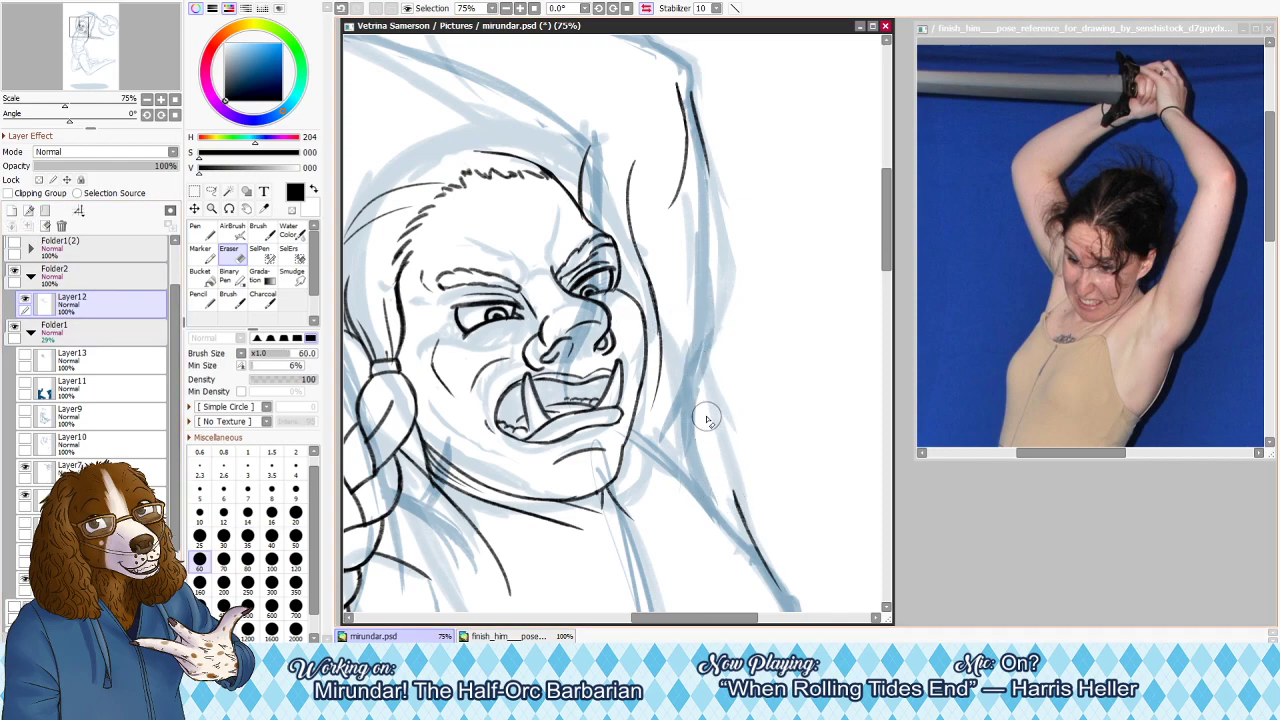
# Try to redraw and trim the erased stretch of the side contour below the raised upper arm, undoing the result
pyautogui.press('n')
pyautogui.press('h')
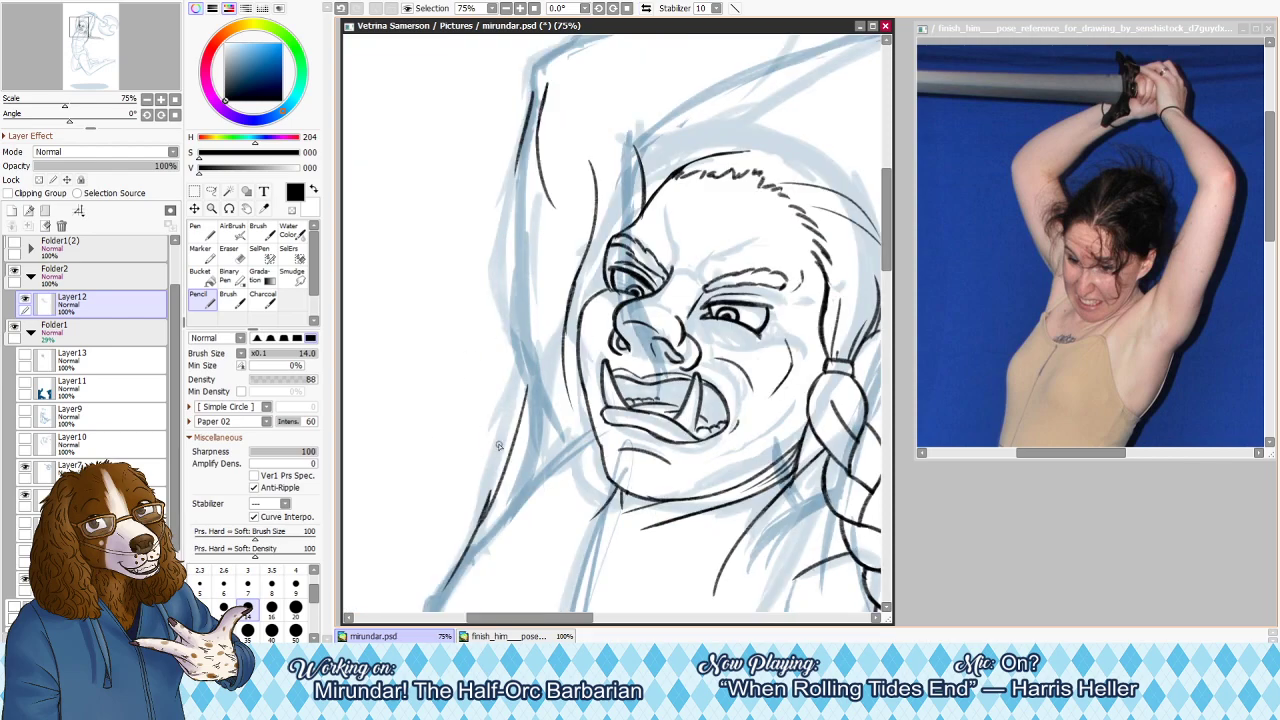
pyautogui.press('e')
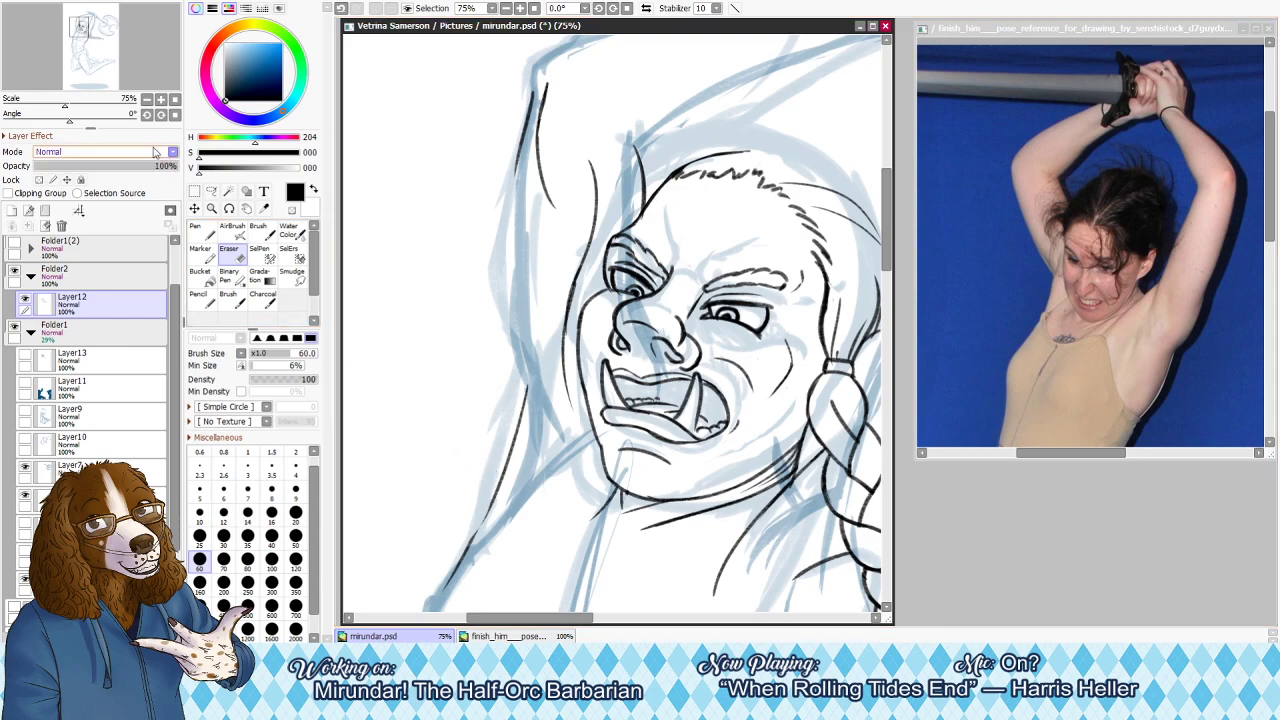
pyautogui.moveTo(86, 33); pyautogui.dragTo(83, 46)
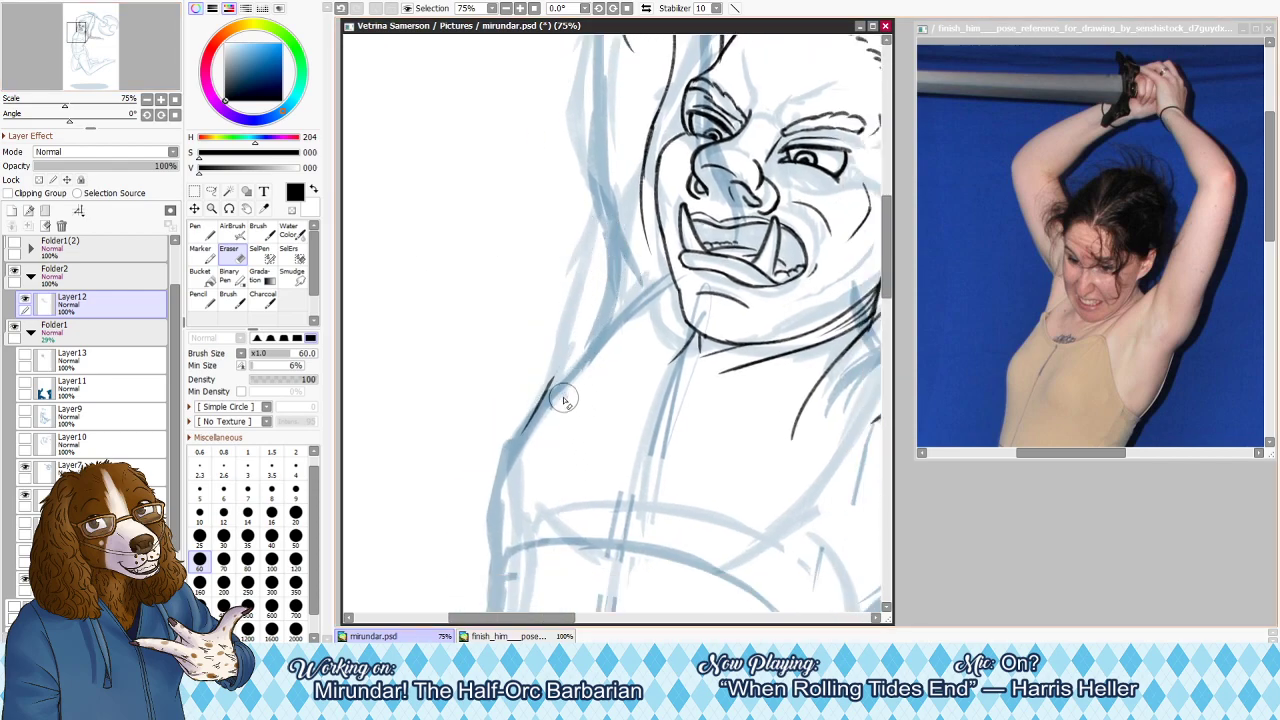
pyautogui.hotkey('ctrl', 'z')
pyautogui.hotkey('ctrl', 'z')
pyautogui.hotkey('ctrl', 'z')
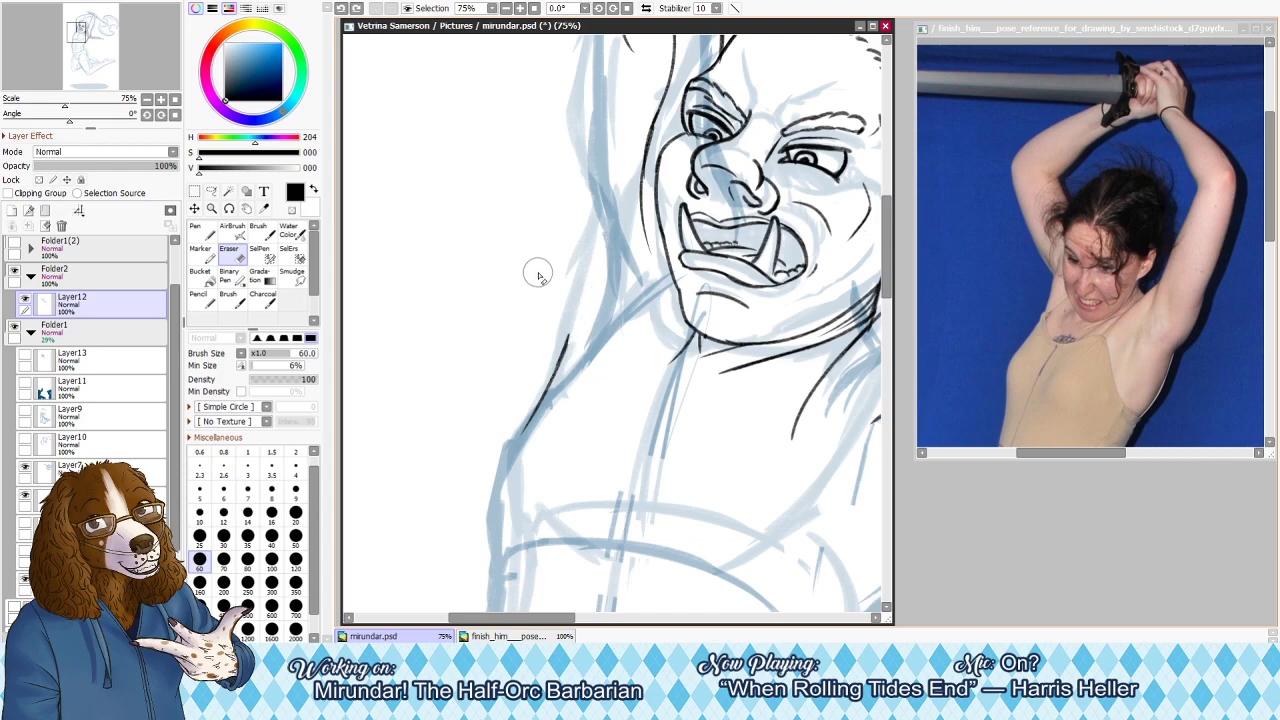
# Draw the curved side contour from below the raised upper arm down to the remaining torso line on the flipped canvas
pyautogui.press('h')
pyautogui.press('n')
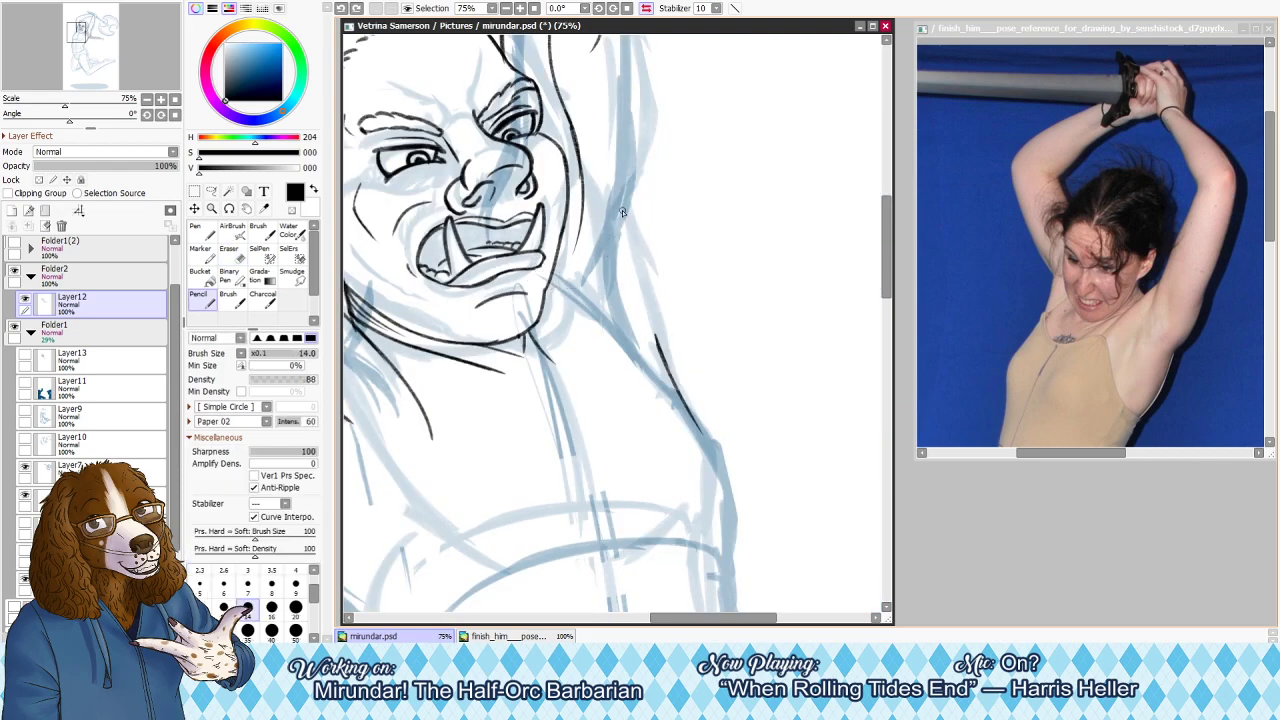
pyautogui.moveTo(621, 212); pyautogui.dragTo(657, 338)
pyautogui.hotkey('ctrl', 'z')
pyautogui.moveTo(653, 284)
pyautogui.mouseDown()
pyautogui.moveTo(657, 375)
pyautogui.moveTo(652, 307)
pyautogui.moveTo(660, 371)
pyautogui.mouseUp()
pyautogui.hotkey('ctrl', 'z')
pyautogui.moveTo(637, 308); pyautogui.dragTo(682, 398)
pyautogui.hotkey('ctrl', 'z')
pyautogui.hotkey('ctrl', 'z')
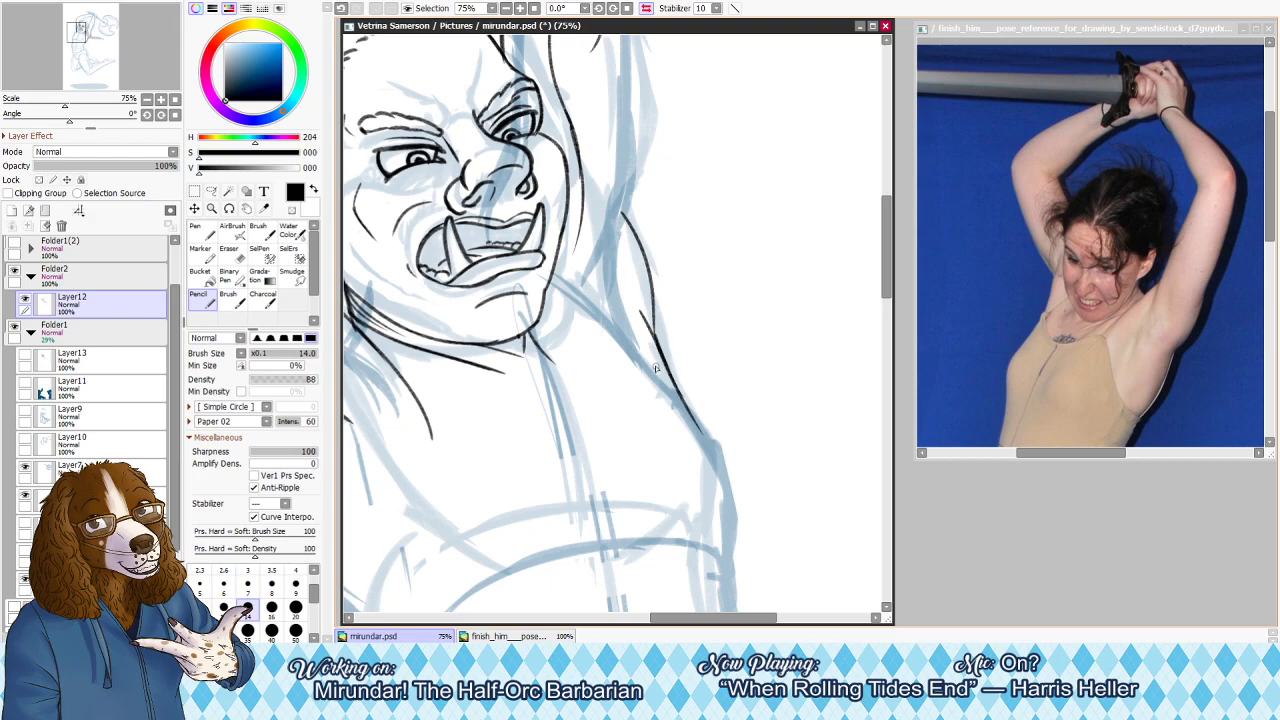
# Redraw the upper end of the torso's side contour so it reaches into the base of the raised upper arm
pyautogui.press('h')
pyautogui.moveTo(77, 32); pyautogui.dragTo(81, 29)
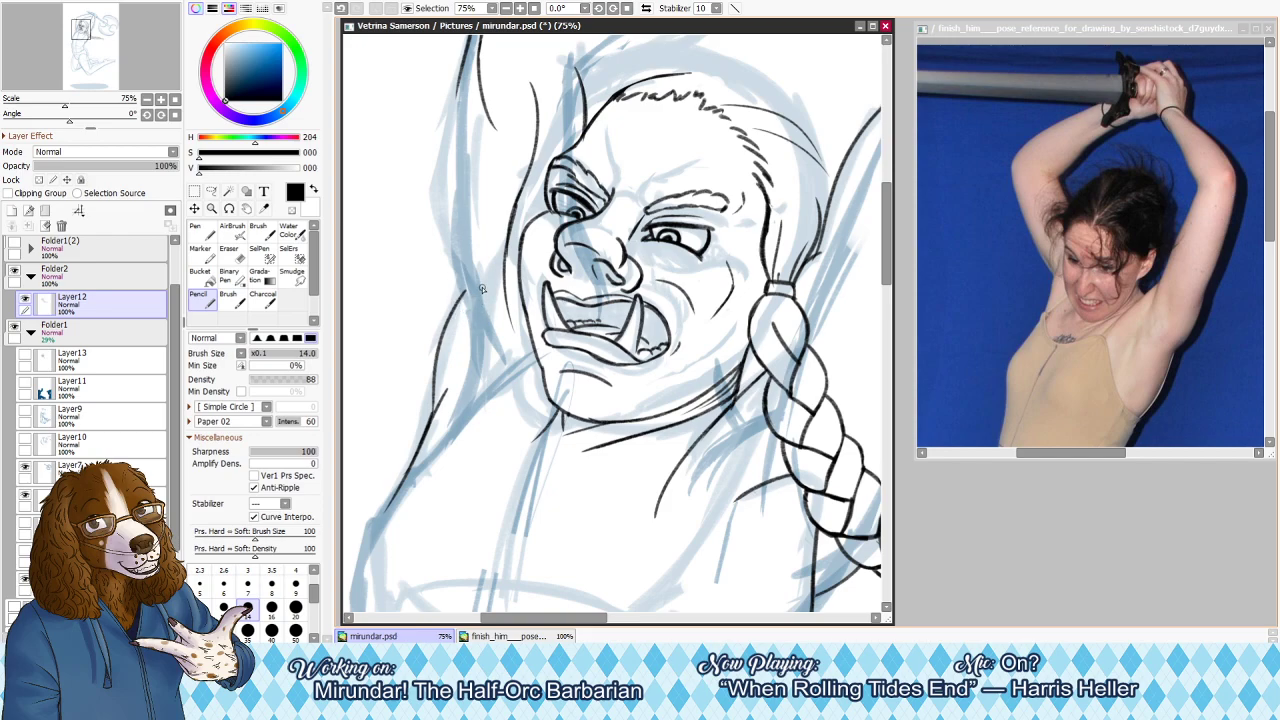
pyautogui.moveTo(461, 298)
pyautogui.mouseDown()
pyautogui.moveTo(480, 271)
pyautogui.moveTo(458, 304)
pyautogui.mouseUp()
pyautogui.hotkey('ctrl', 'z')
pyautogui.hotkey('ctrl', 'z')
pyautogui.moveTo(478, 272); pyautogui.dragTo(500, 356)
pyautogui.hotkey('ctrl', 'z')
pyautogui.press('h')
pyautogui.press('h')
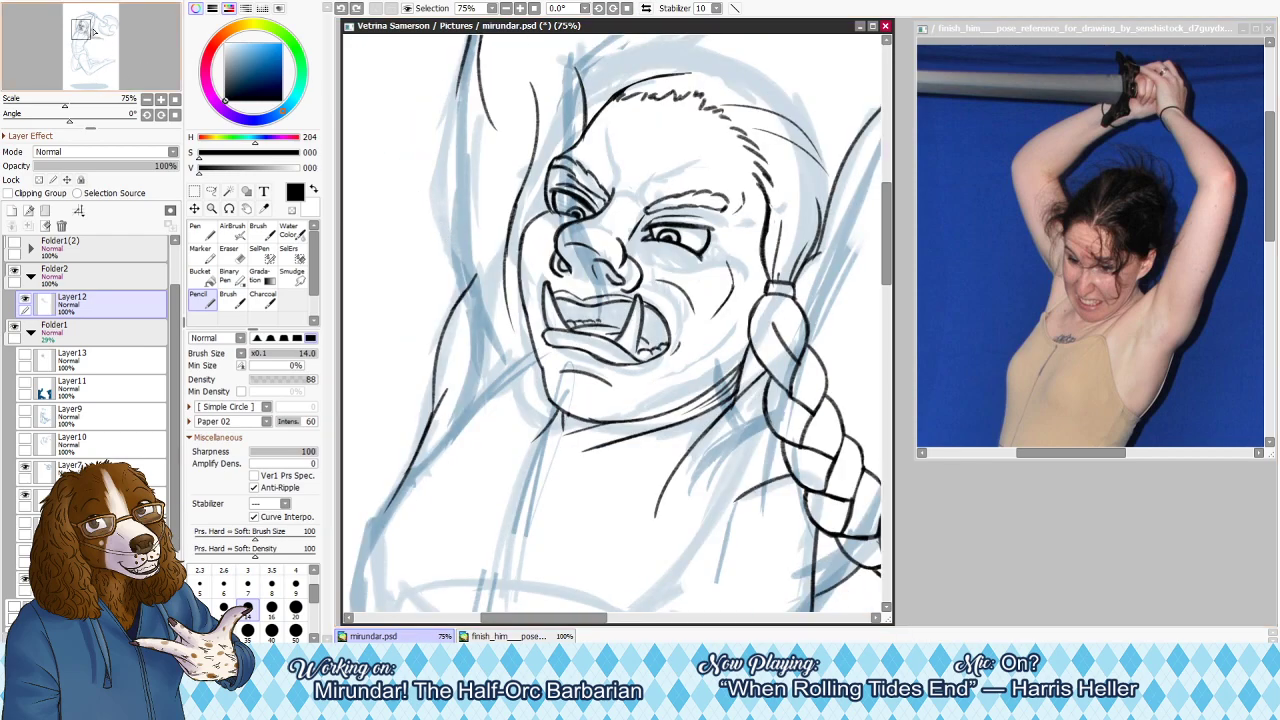
# Extend the upper arm's outer contour from below the elbow down to the torso's side contour on the flipped canvas
pyautogui.scroll(3, 445, 234)
pyautogui.press('h')
pyautogui.moveTo(726, 196); pyautogui.dragTo(720, 356)
pyautogui.moveTo(729, 272); pyautogui.dragTo(724, 380)
pyautogui.hotkey('ctrl', 'z')
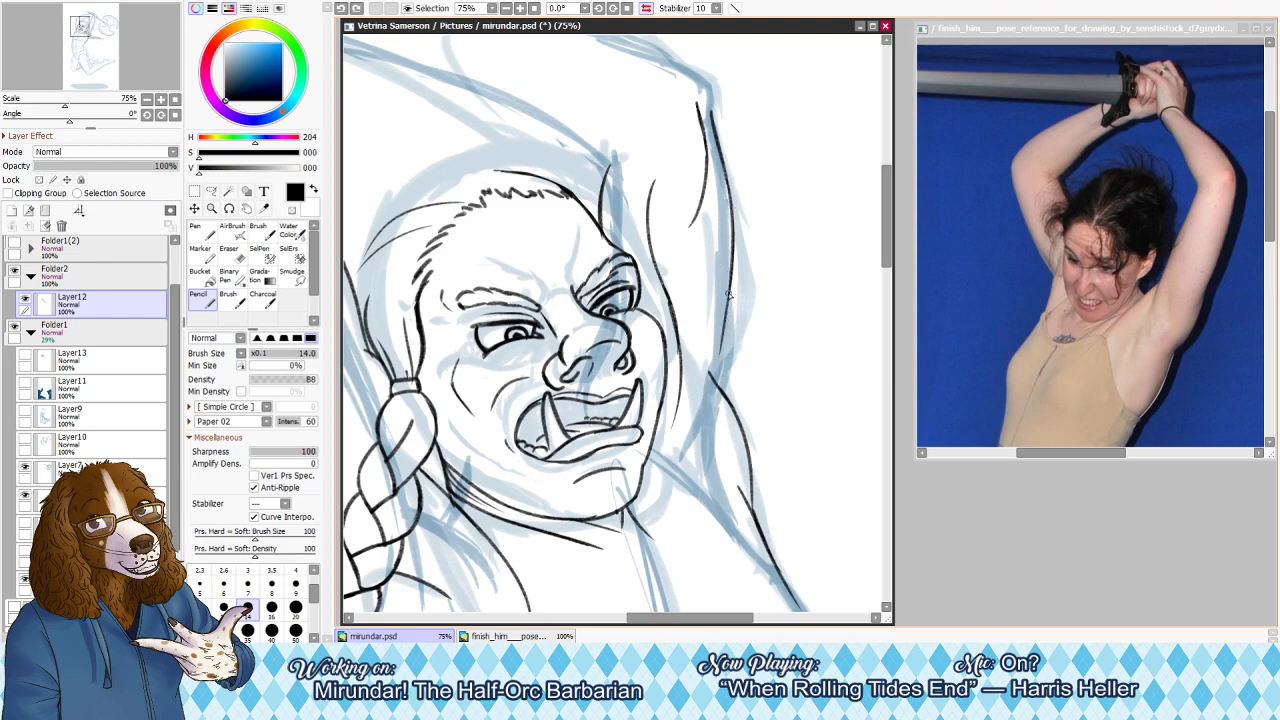
pyautogui.moveTo(731, 288); pyautogui.dragTo(722, 388)
pyautogui.moveTo(723, 324); pyautogui.dragTo(725, 398)
pyautogui.hotkey('ctrl', 'z')
pyautogui.hotkey('ctrl', 'z')
pyautogui.moveTo(725, 326); pyautogui.dragTo(720, 385)
pyautogui.press('h')
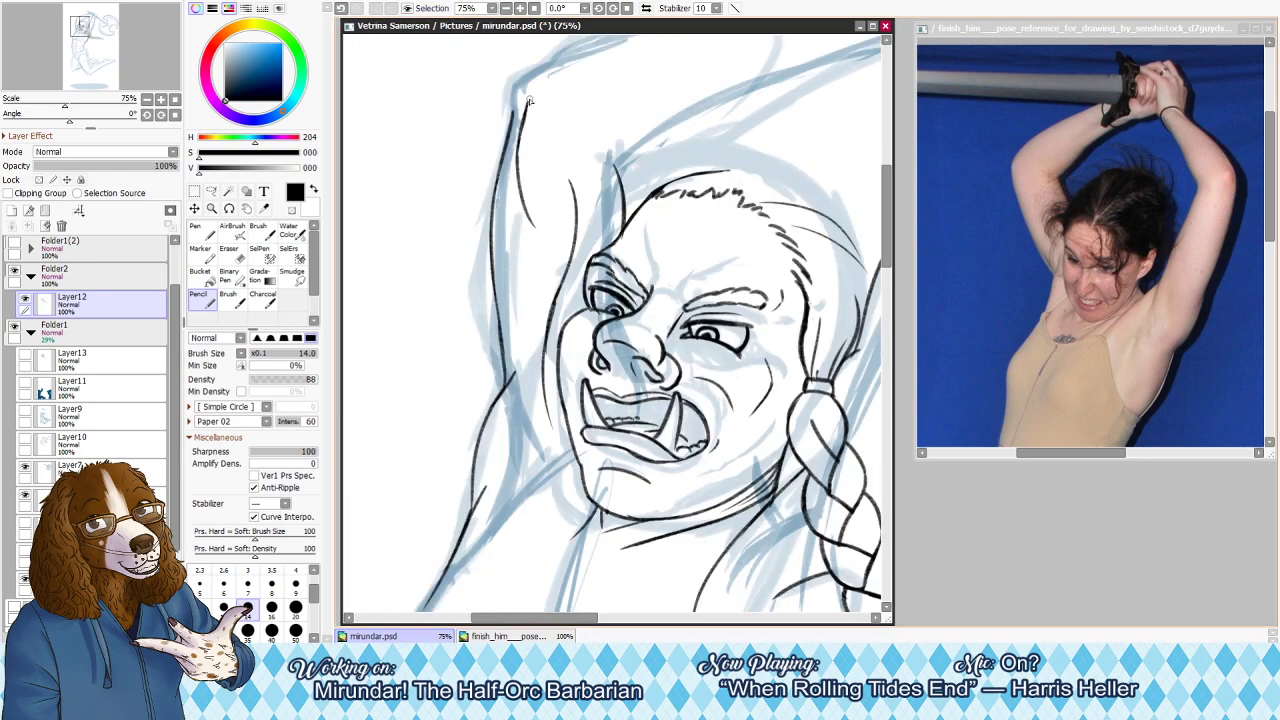
# Draw the angular elbow corner at the upper end of the arm's outer contour
pyautogui.moveTo(510, 117)
pyautogui.mouseDown()
pyautogui.moveTo(514, 89)
pyautogui.moveTo(547, 71)
pyautogui.mouseUp()
pyautogui.hotkey('ctrl', 'z')
pyautogui.hotkey('ctrl', 'z')
pyautogui.press('h')
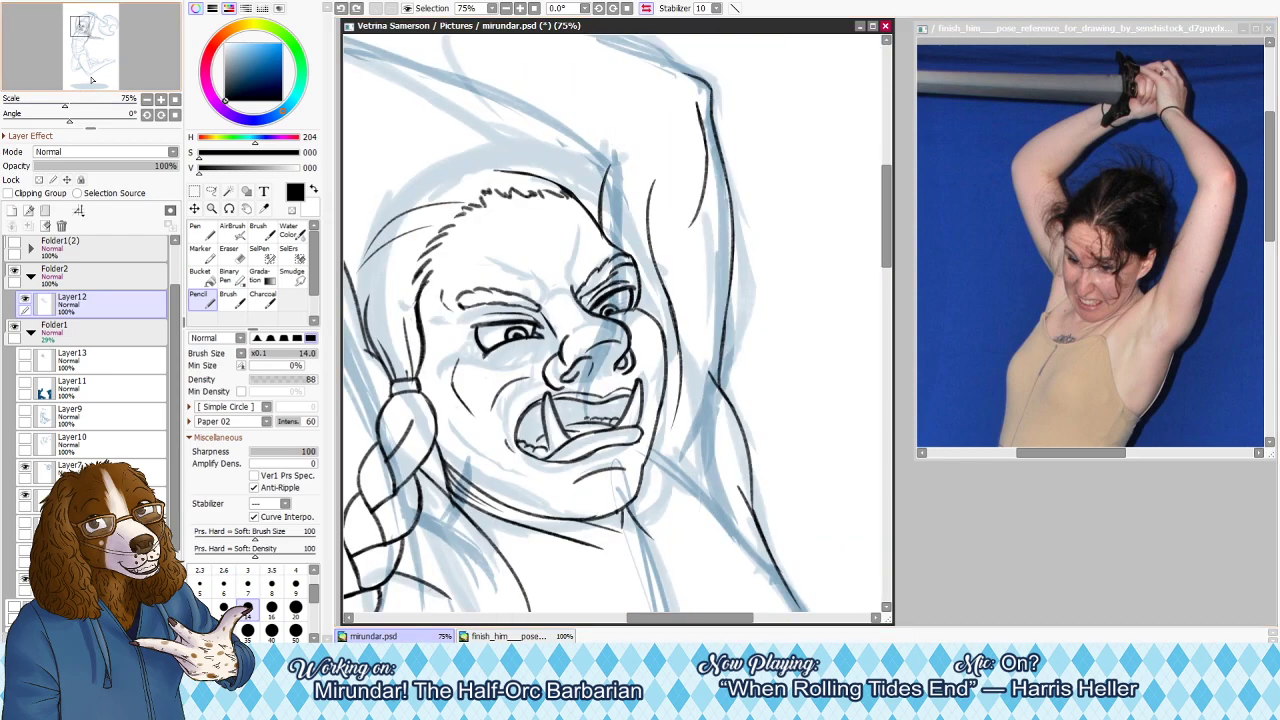
# Try a stroke for the bent forearm's lower contour and hide the dark blue pose sketch
pyautogui.moveTo(84, 30); pyautogui.dragTo(88, 25)
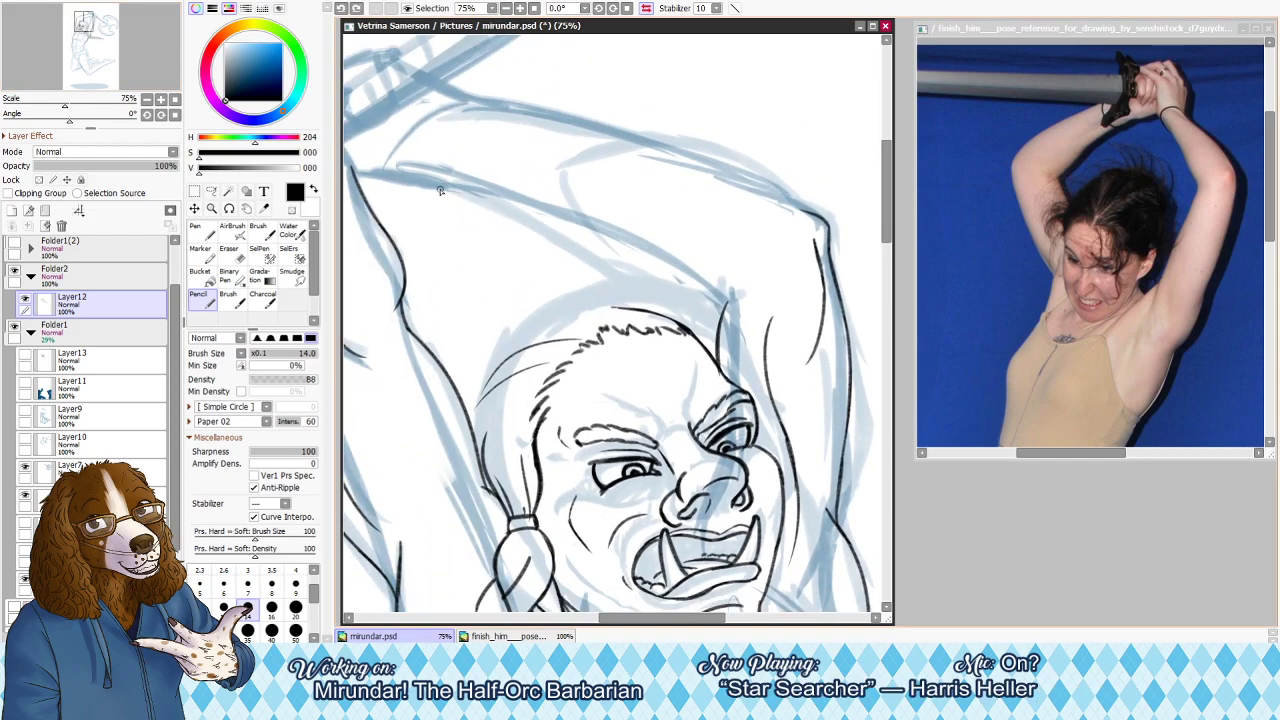
pyautogui.moveTo(440, 188)
pyautogui.mouseDown()
pyautogui.moveTo(546, 225)
pyautogui.moveTo(591, 256)
pyautogui.moveTo(522, 214)
pyautogui.moveTo(615, 270)
pyautogui.mouseUp()
pyautogui.hotkey('ctrl', 'z')
pyautogui.moveTo(175, 479); pyautogui.dragTo(175, 550)
pyautogui.click(13, 554)
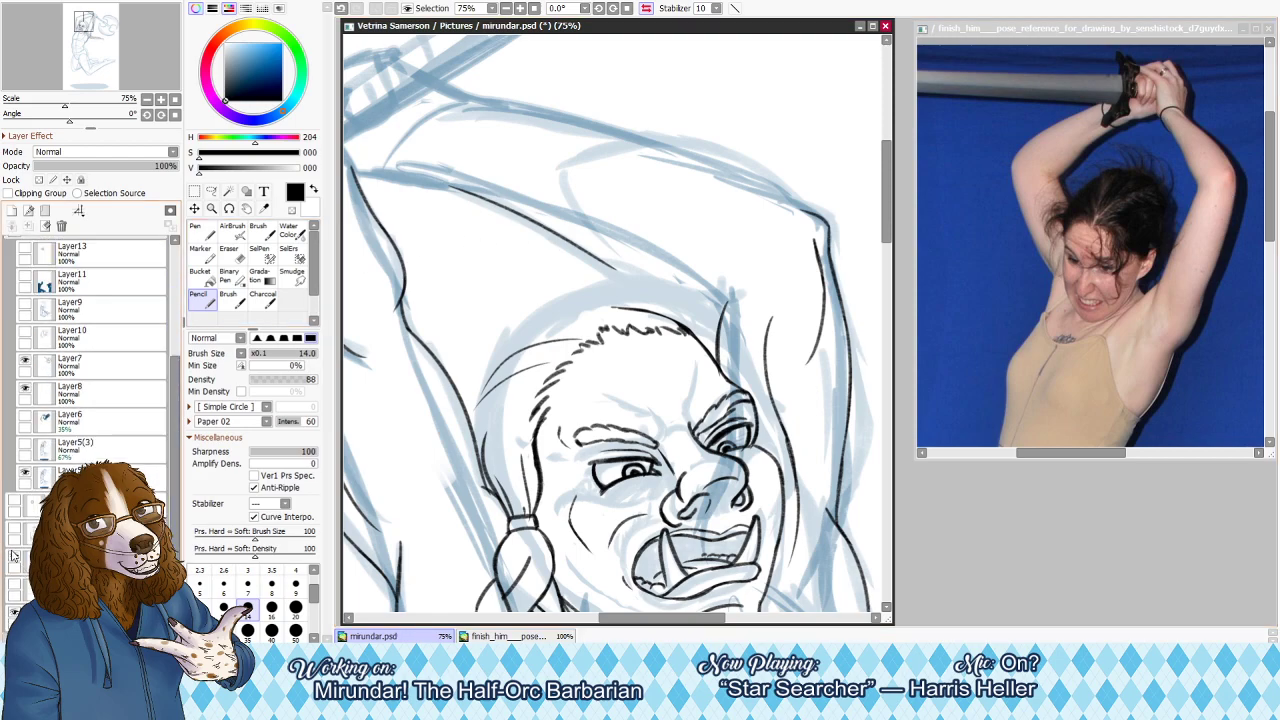
# Draw the bent forearm's lower contour with the Pencil, running from near the axe handle to above the hairline
pyautogui.moveTo(569, 239); pyautogui.dragTo(668, 299)
pyautogui.hotkey('ctrl', 'z')
pyautogui.hotkey('ctrl', 'z')
pyautogui.moveTo(444, 187); pyautogui.dragTo(595, 269)
pyautogui.moveTo(534, 234); pyautogui.dragTo(638, 284)
pyautogui.hotkey('ctrl', 'z')
pyautogui.hotkey('ctrl', 'z')
pyautogui.moveTo(472, 196)
pyautogui.mouseDown()
pyautogui.moveTo(612, 278)
pyautogui.moveTo(729, 302)
pyautogui.mouseUp()
pyautogui.hotkey('ctrl', 'z')
pyautogui.moveTo(628, 279); pyautogui.dragTo(742, 301)
pyautogui.hotkey('ctrl', 'z')
pyautogui.hotkey('ctrl', 'z')
pyautogui.press('h')
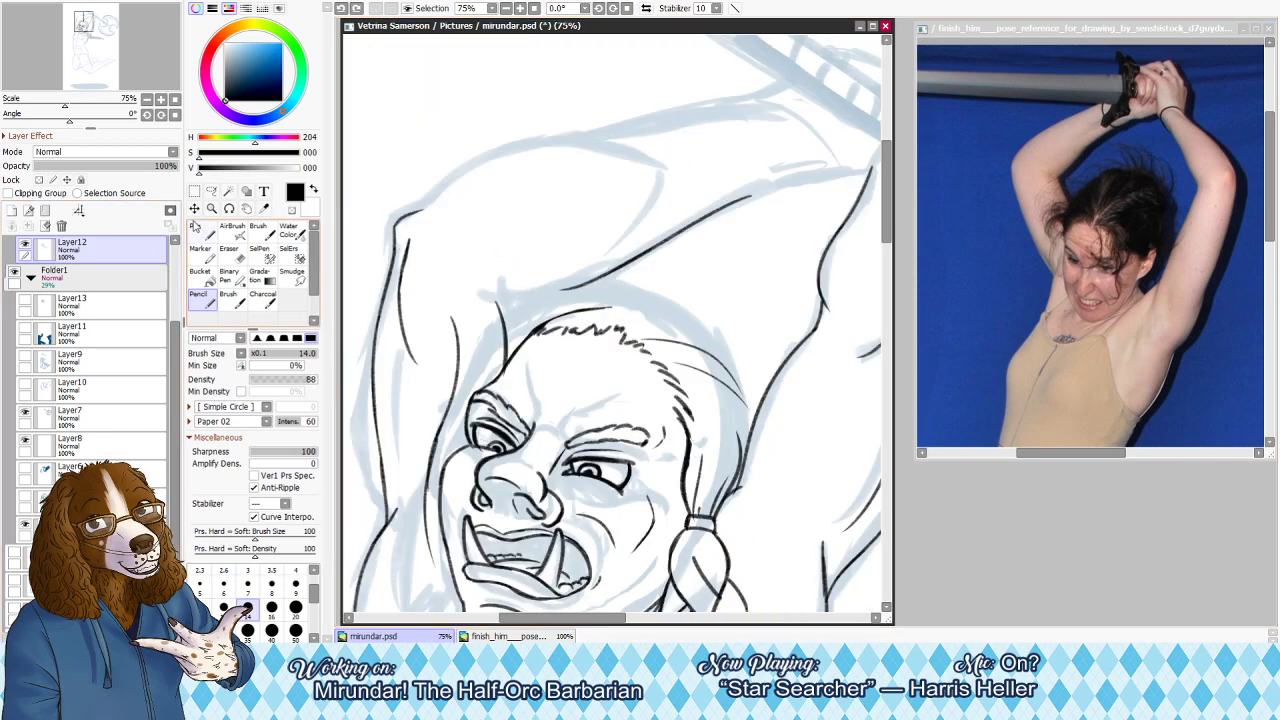
# Select the short arm line above the forehead with the freeform Lasso, adjust it and deselect
pyautogui.click(506, 8)
pyautogui.click(506, 8)
pyautogui.click(506, 8)
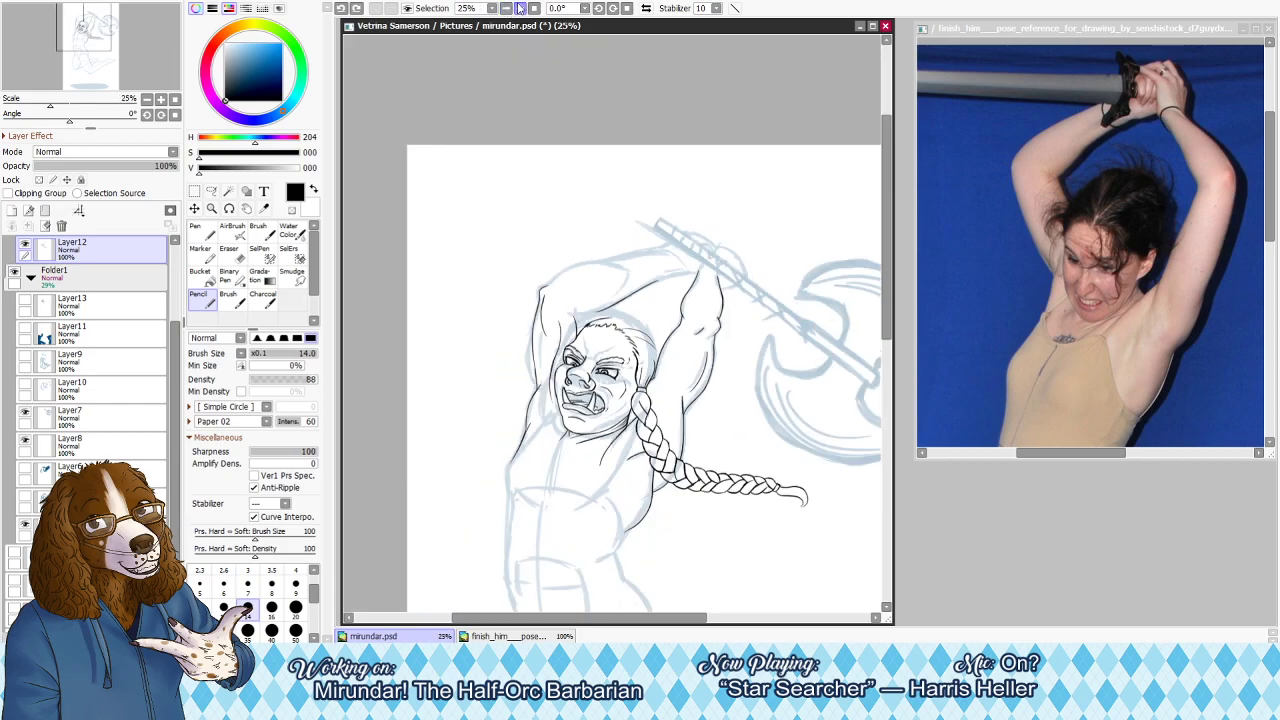
pyautogui.click(521, 8)
pyautogui.click(521, 8)
pyautogui.click(521, 8)
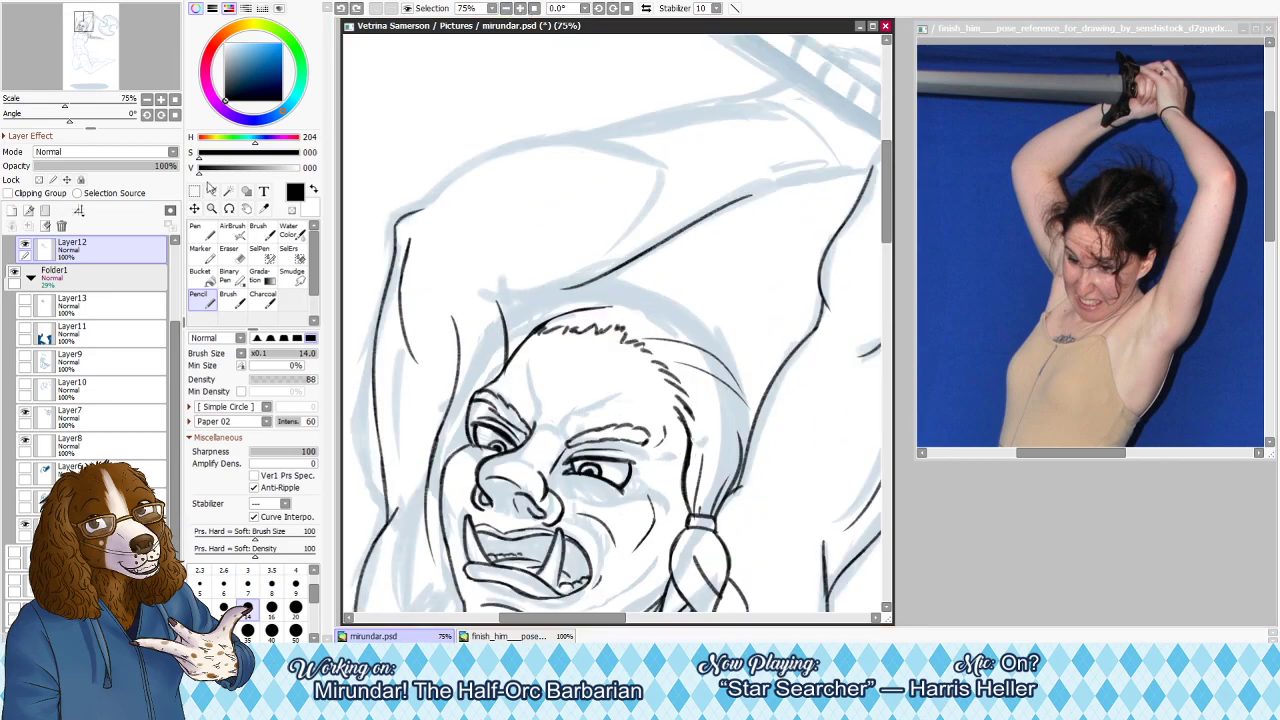
pyautogui.click(229, 191)
pyautogui.click(212, 191)
pyautogui.moveTo(524, 310)
pyautogui.mouseDown()
pyautogui.moveTo(471, 336)
pyautogui.moveTo(495, 370)
pyautogui.moveTo(510, 257)
pyautogui.moveTo(512, 332)
pyautogui.mouseUp()
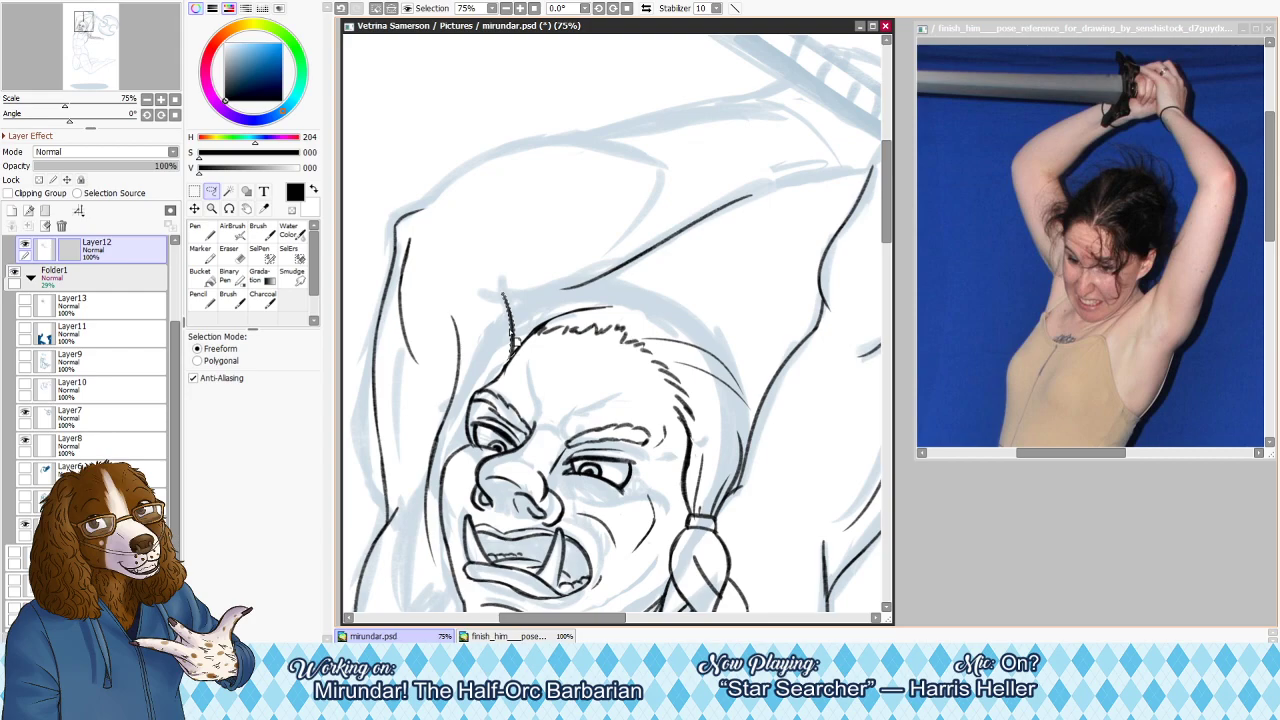
pyautogui.press('Delete')
pyautogui.hotkey('ctrl', 'd')
pyautogui.press('e')
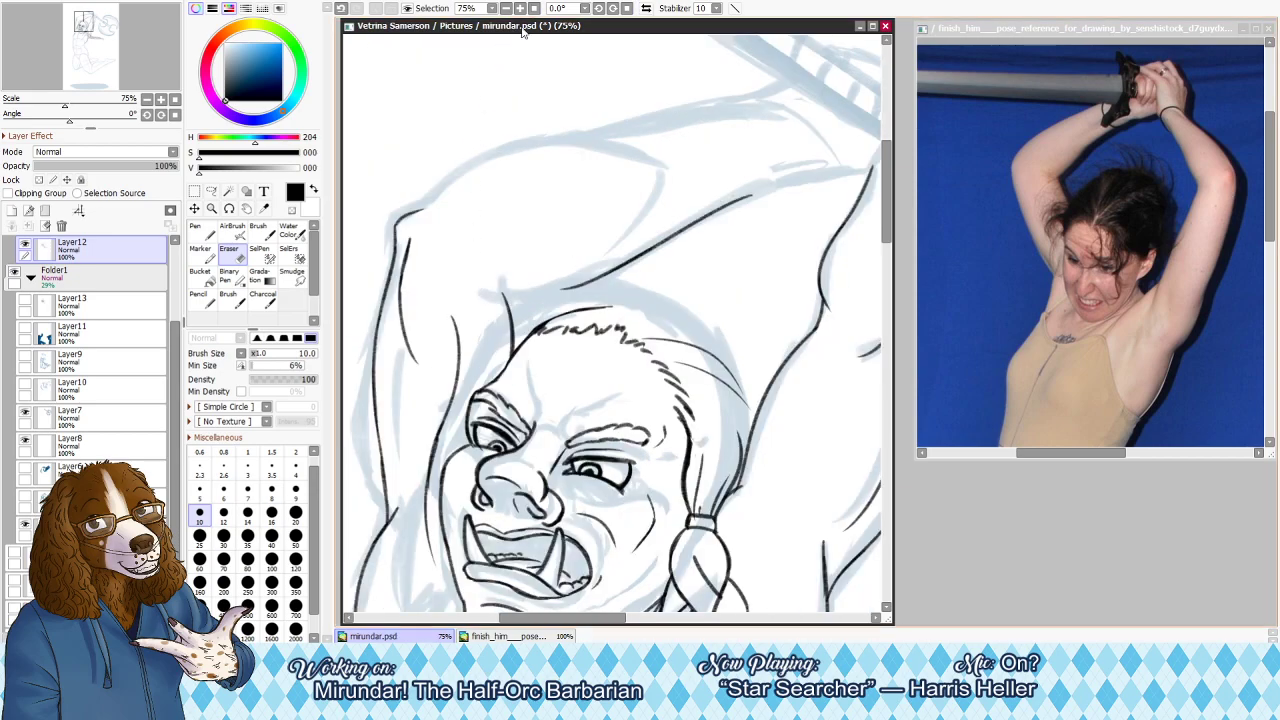
# Enlarge the eraser to size 20, erase the short arm line above the forehead and redraw it with the Pencil down to the hairline
pyautogui.hotkey('ctrl', '-')
pyautogui.hotkey('ctrl', '-')
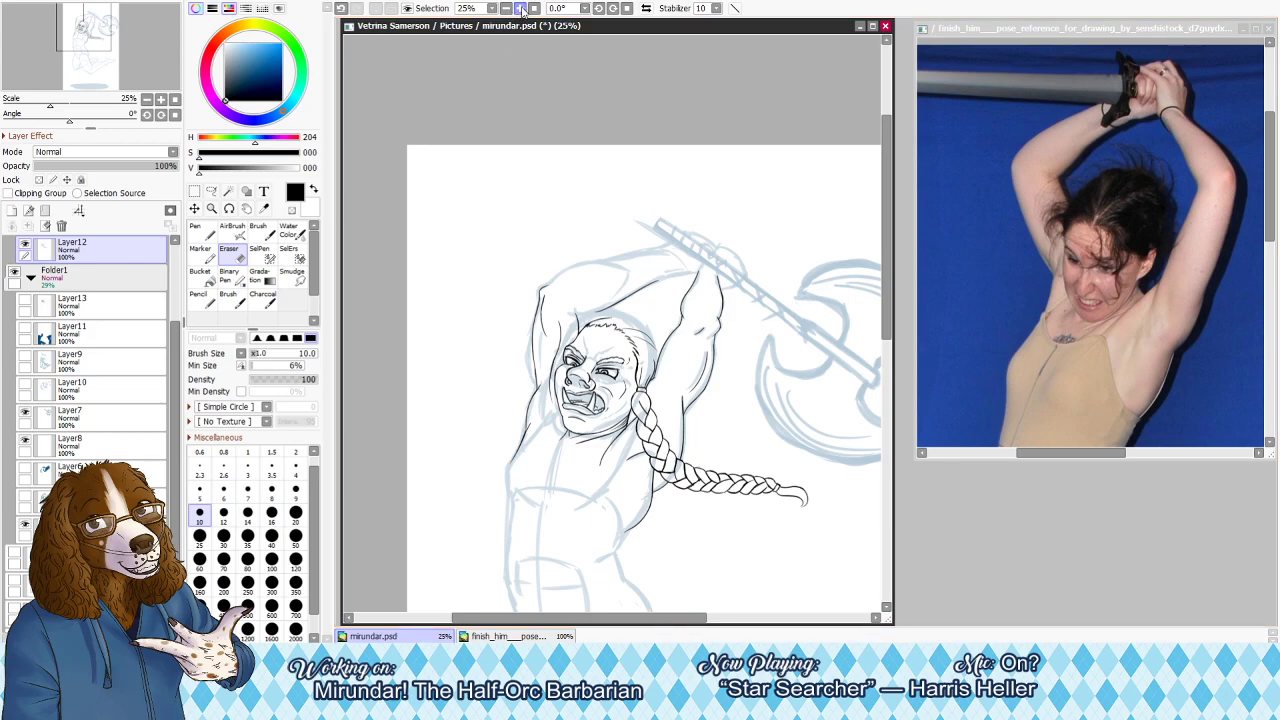
pyautogui.click(521, 8)
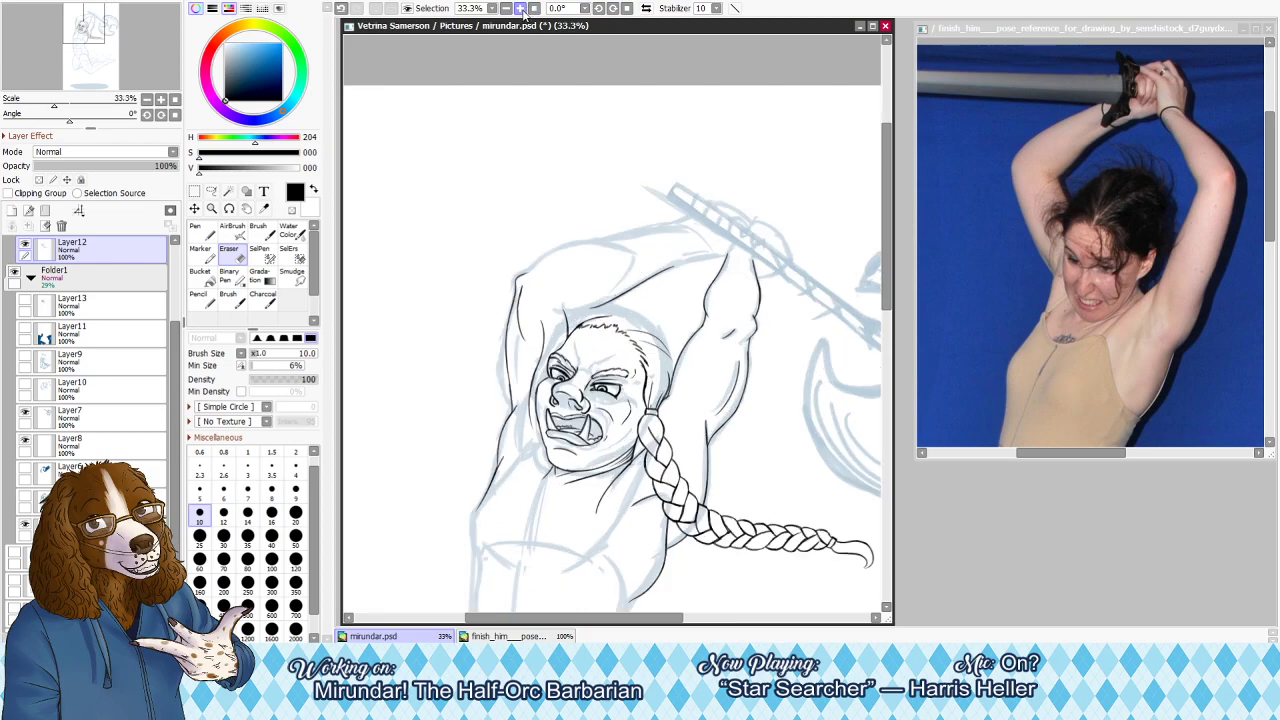
pyautogui.click(521, 9)
pyautogui.click(521, 9)
pyautogui.press('h')
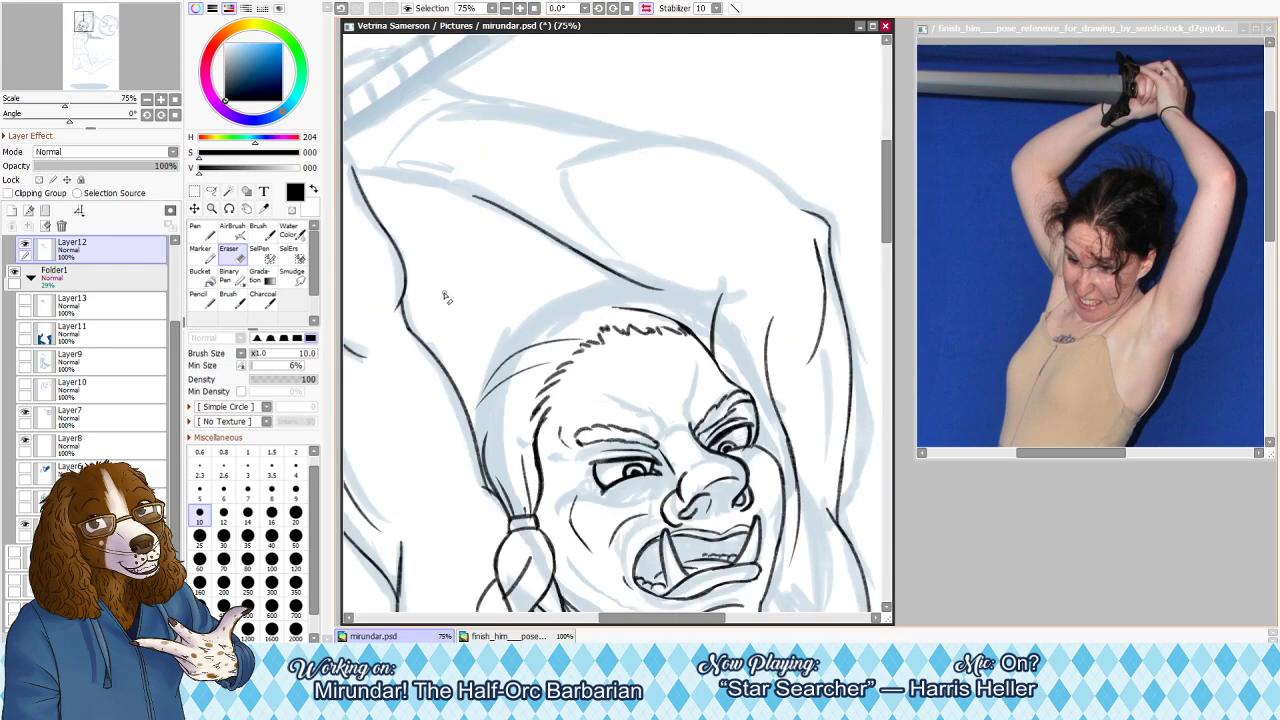
pyautogui.press(']')
pyautogui.press(']')
pyautogui.press(']')
pyautogui.press(']')
pyautogui.moveTo(714, 310); pyautogui.dragTo(719, 341)
pyautogui.press('n')
pyautogui.moveTo(713, 296); pyautogui.dragTo(711, 364)
pyautogui.hotkey('ctrl', 'z')
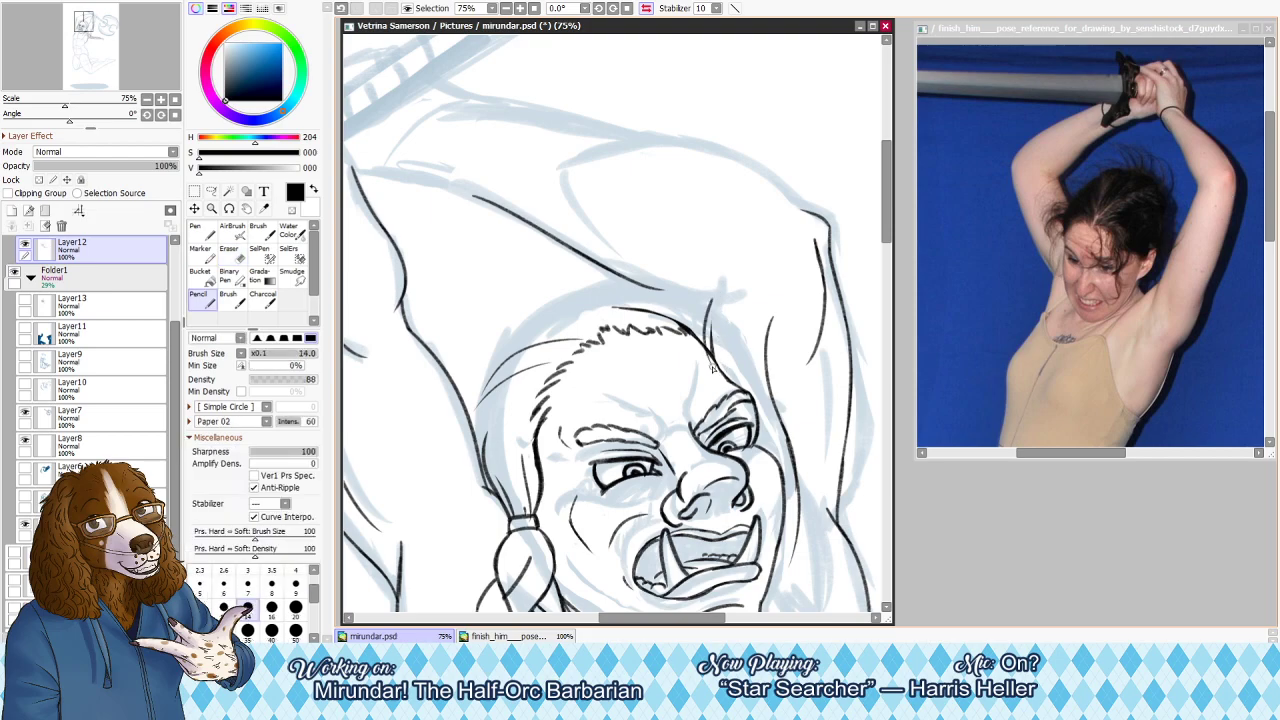
pyautogui.hotkey('ctrl', 'z')
pyautogui.moveTo(709, 301); pyautogui.dragTo(714, 354)
pyautogui.hotkey('ctrl', 'z')
pyautogui.moveTo(709, 302); pyautogui.dragTo(713, 350)
pyautogui.press('e')
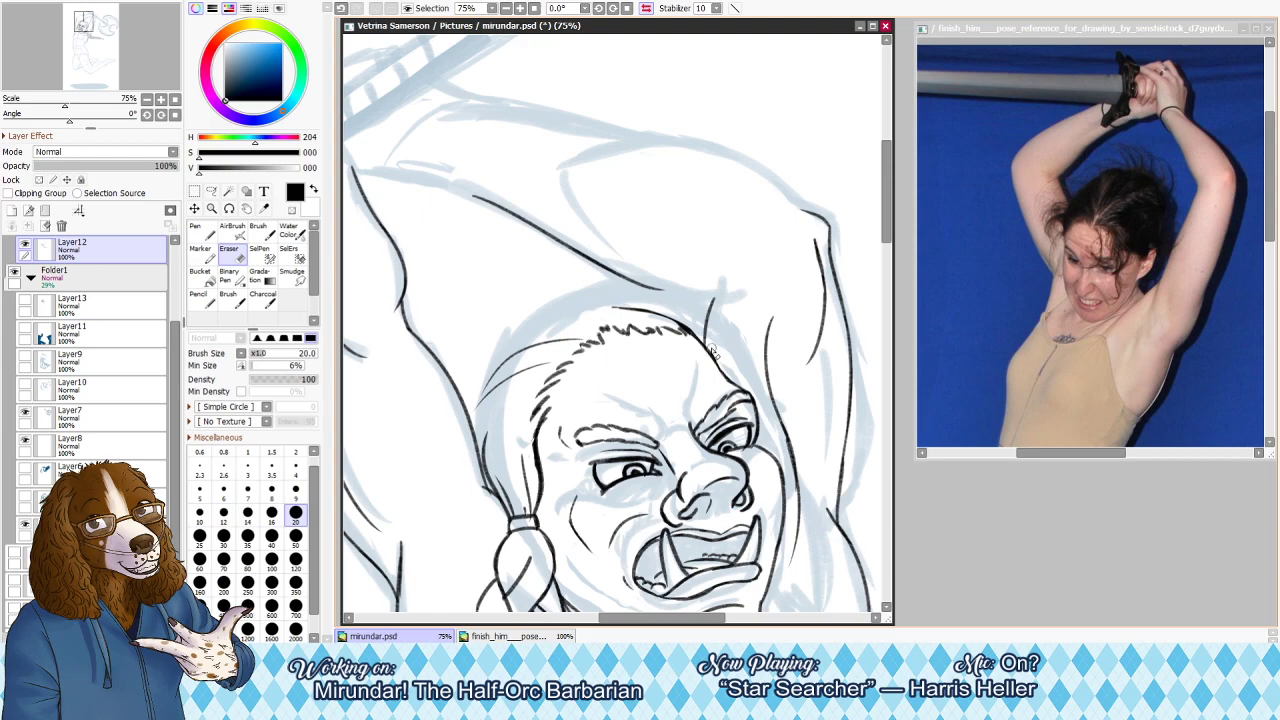
# Extend the forearm's lower contour across the short line above the forehead, toward the inside of the elbow
pyautogui.click(535, 8)
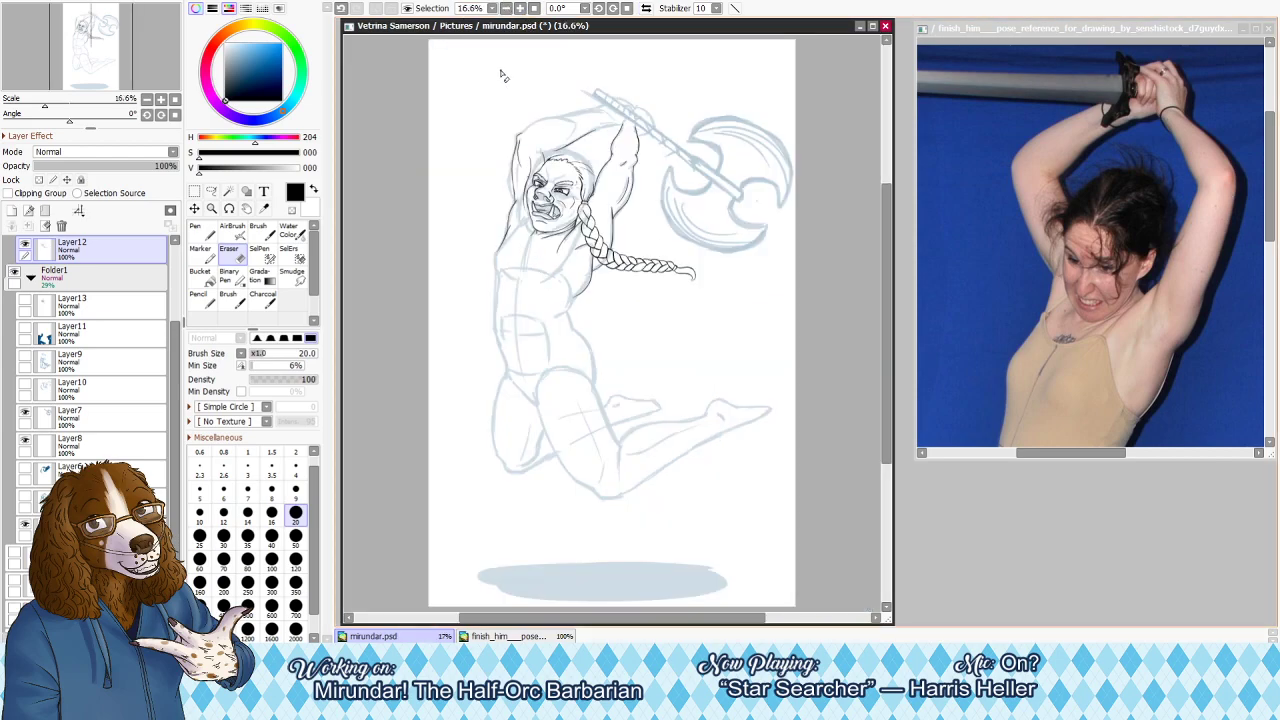
pyautogui.click(520, 8)
pyautogui.click(520, 8)
pyautogui.click(520, 8)
pyautogui.click(520, 8)
pyautogui.click(91, 40)
pyautogui.moveTo(91, 42); pyautogui.dragTo(83, 21)
pyautogui.press('h')
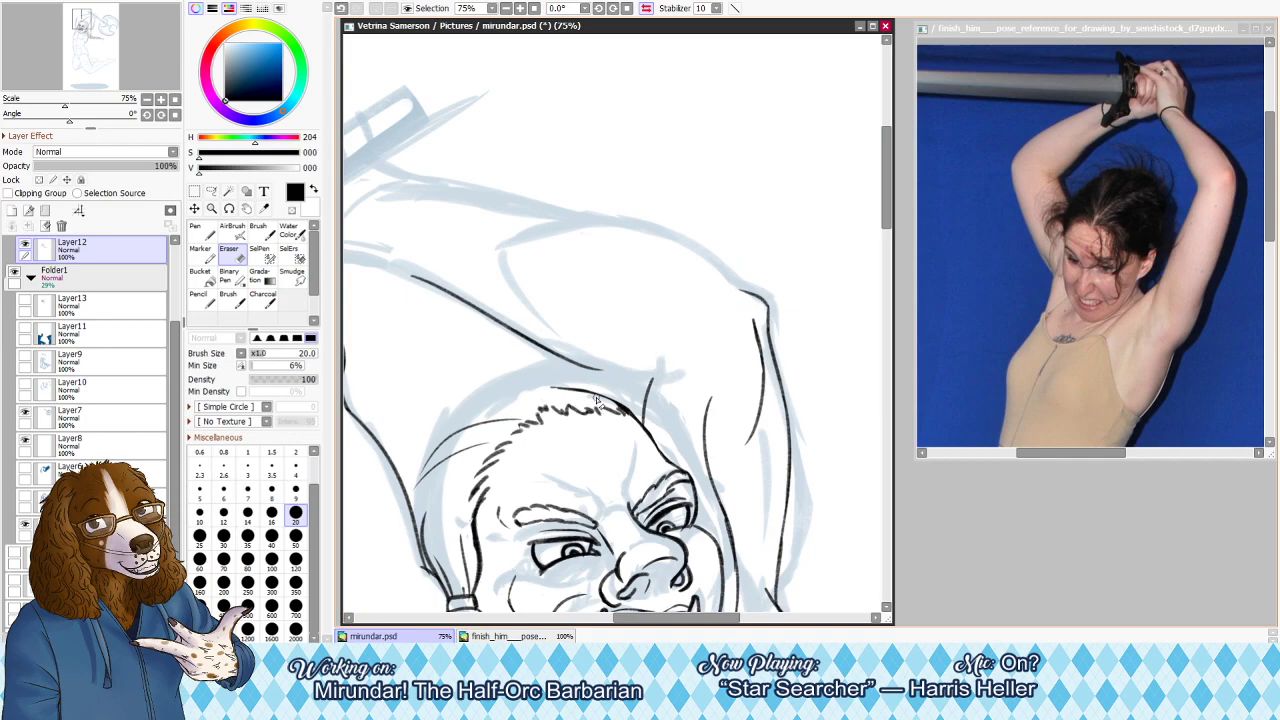
pyautogui.press('e')
pyautogui.moveTo(569, 360); pyautogui.dragTo(638, 382)
pyautogui.hotkey('ctrl', 'z')
pyautogui.moveTo(569, 360); pyautogui.dragTo(680, 379)
pyautogui.hotkey('ctrl', 'z')
pyautogui.hotkey('ctrl', 'z')
pyautogui.hotkey('ctrl', 'z')
pyautogui.hotkey('ctrl', 'z')
pyautogui.hotkey('ctrl', 'z')
pyautogui.hotkey('ctrl', 'z')
pyautogui.moveTo(577, 363)
pyautogui.mouseDown()
pyautogui.moveTo(675, 377)
pyautogui.moveTo(620, 377)
pyautogui.moveTo(672, 377)
pyautogui.moveTo(637, 380)
pyautogui.moveTo(687, 371)
pyautogui.mouseUp()
pyautogui.hotkey('ctrl', 'z')
pyautogui.hotkey('ctrl', 'z')
pyautogui.hotkey('ctrl', 'z')
pyautogui.hotkey('ctrl', 'z')
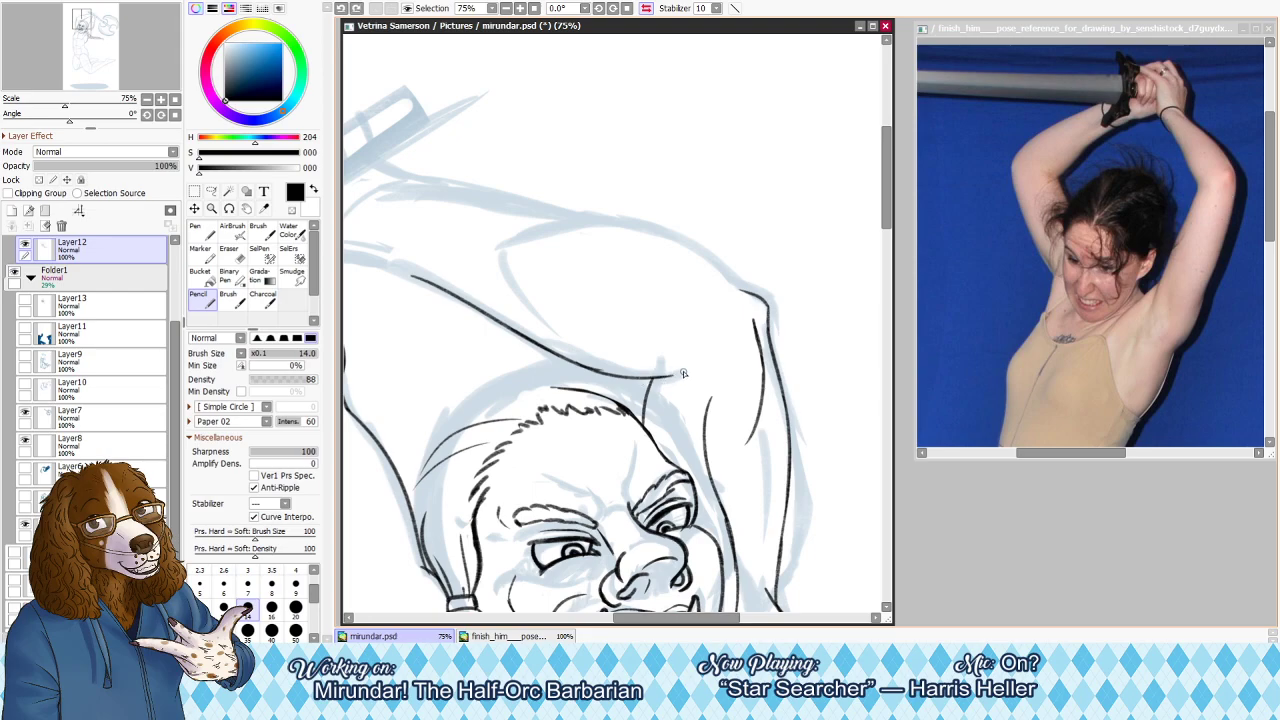
pyautogui.press('e')
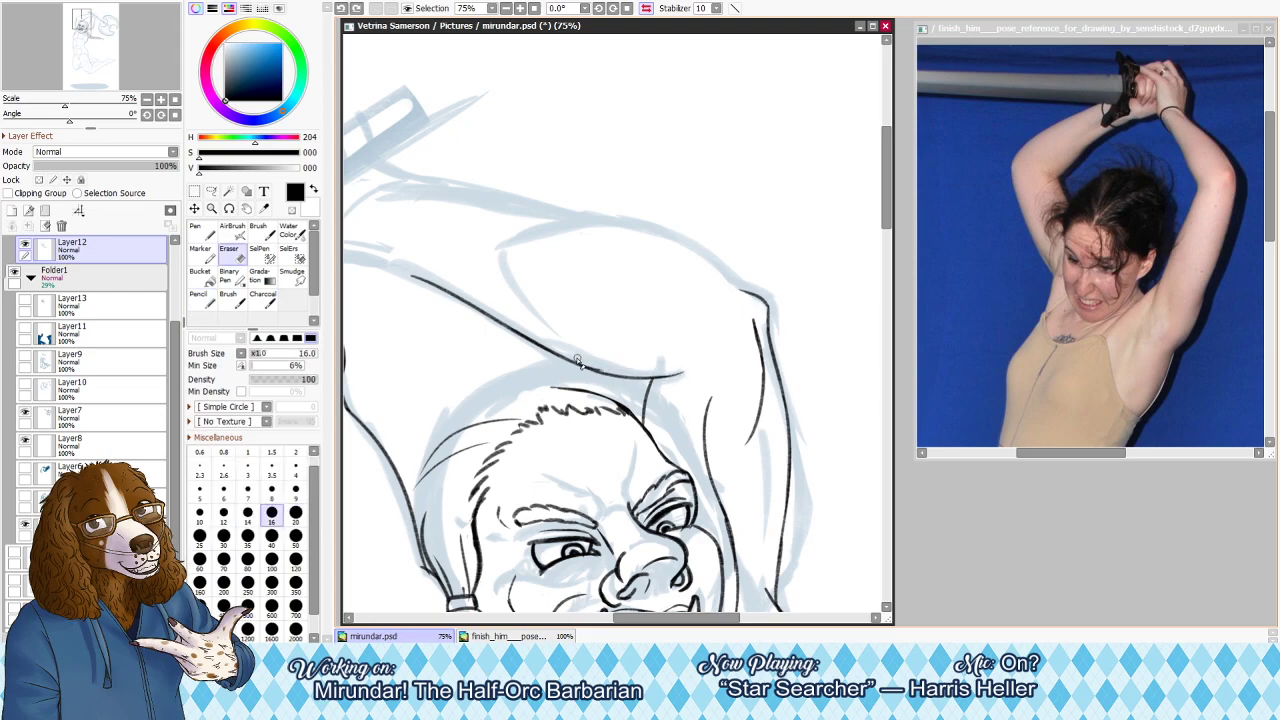
# Try to draw the bent forearm's upper contour from the elbow with the Pencil
pyautogui.press('h')
pyautogui.press('n')
pyautogui.moveTo(479, 296); pyautogui.dragTo(553, 240)
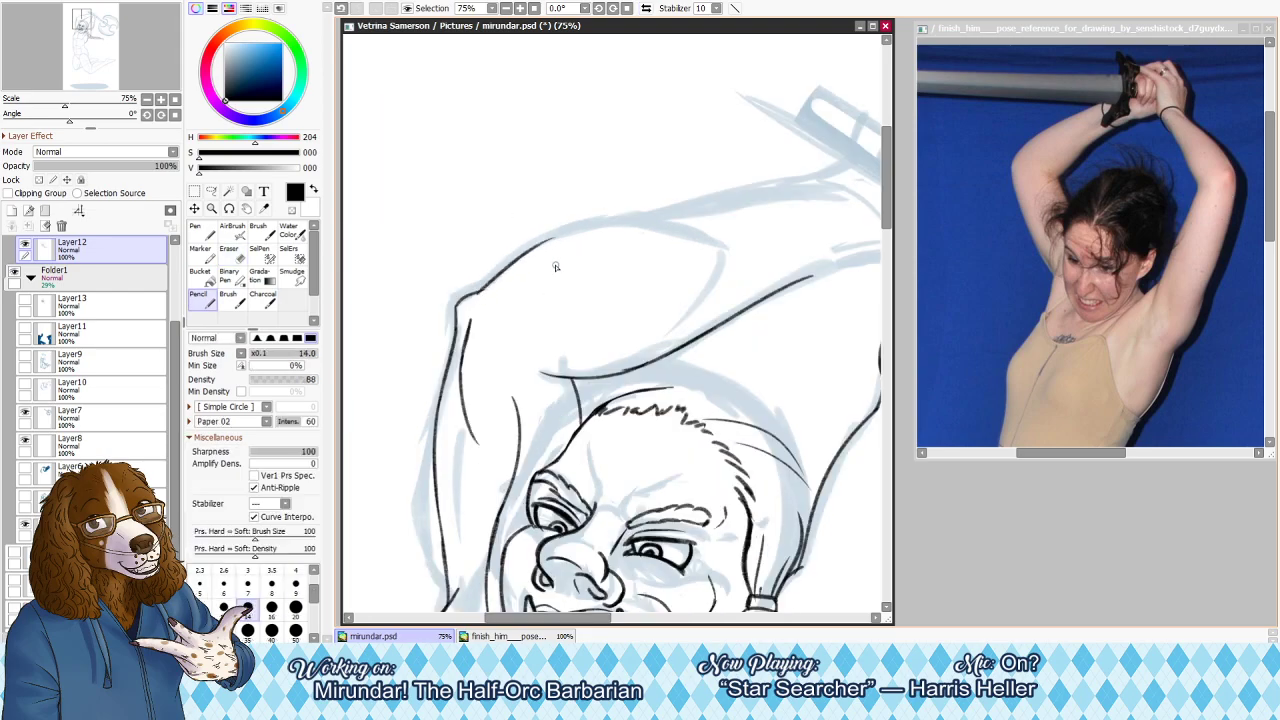
pyautogui.hotkey('ctrl', 'z')
pyautogui.press('h')
pyautogui.press('h')
pyautogui.press('h')
pyautogui.press('h')
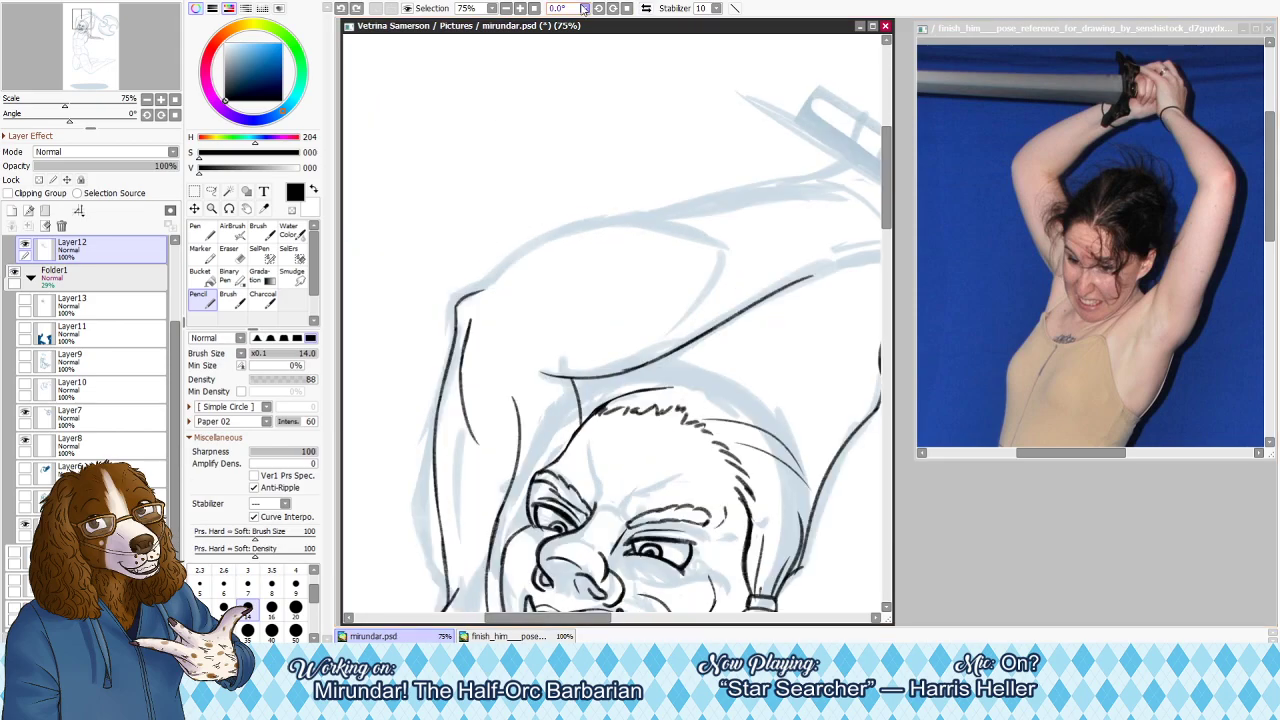
pyautogui.click(535, 8)
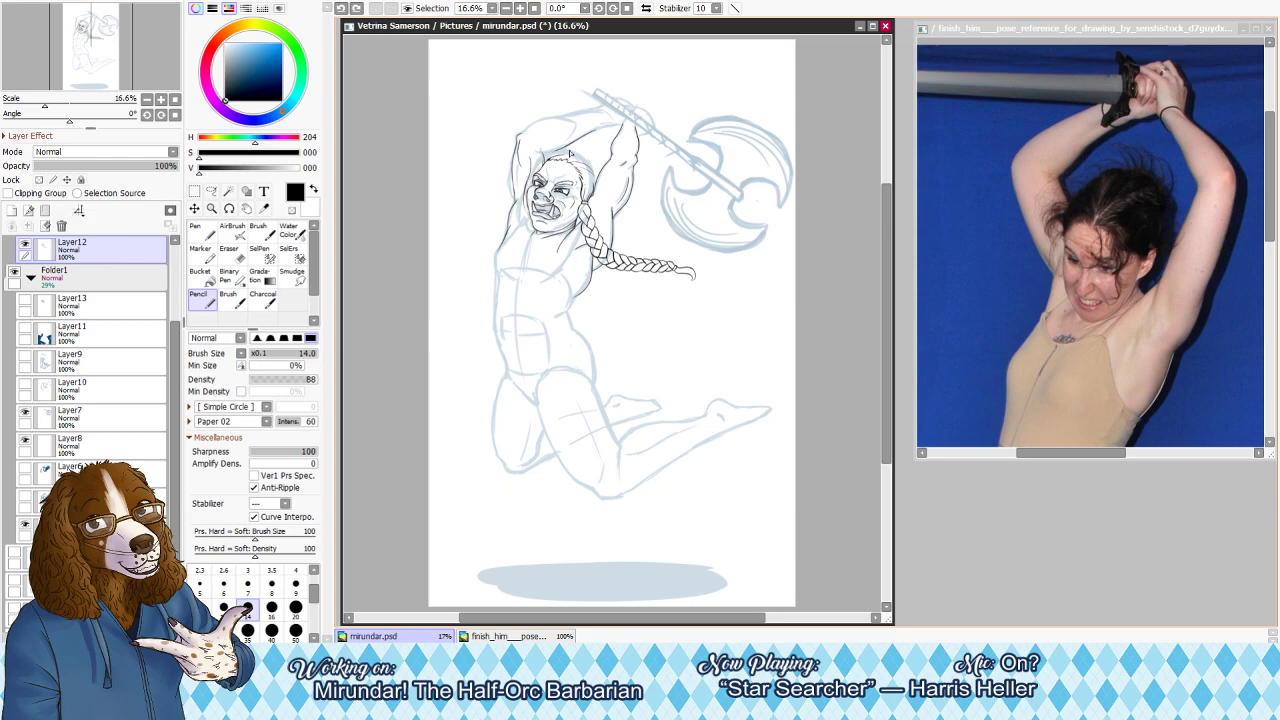
# Erase the rough start of the bent forearm's upper contour and redraw it from the elbow with the Pencil
pyautogui.hotkey('ctrl', 'y')
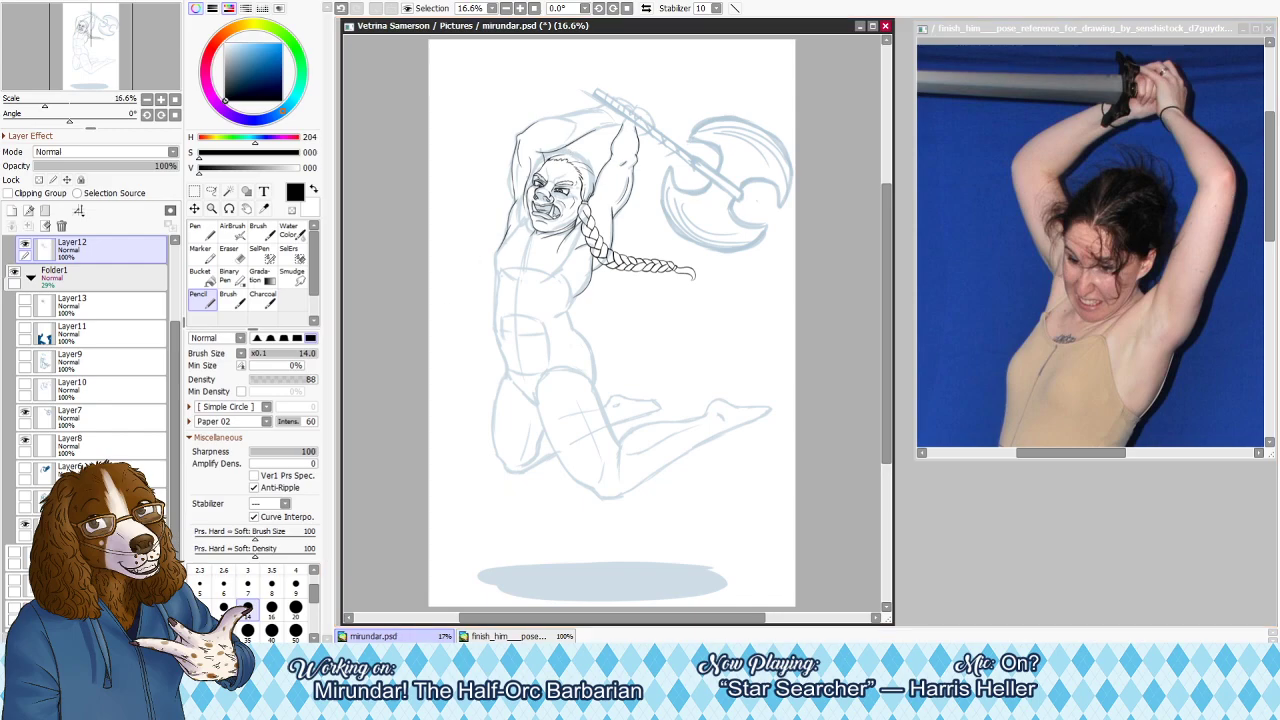
pyautogui.hotkey('alt', 'Tab')
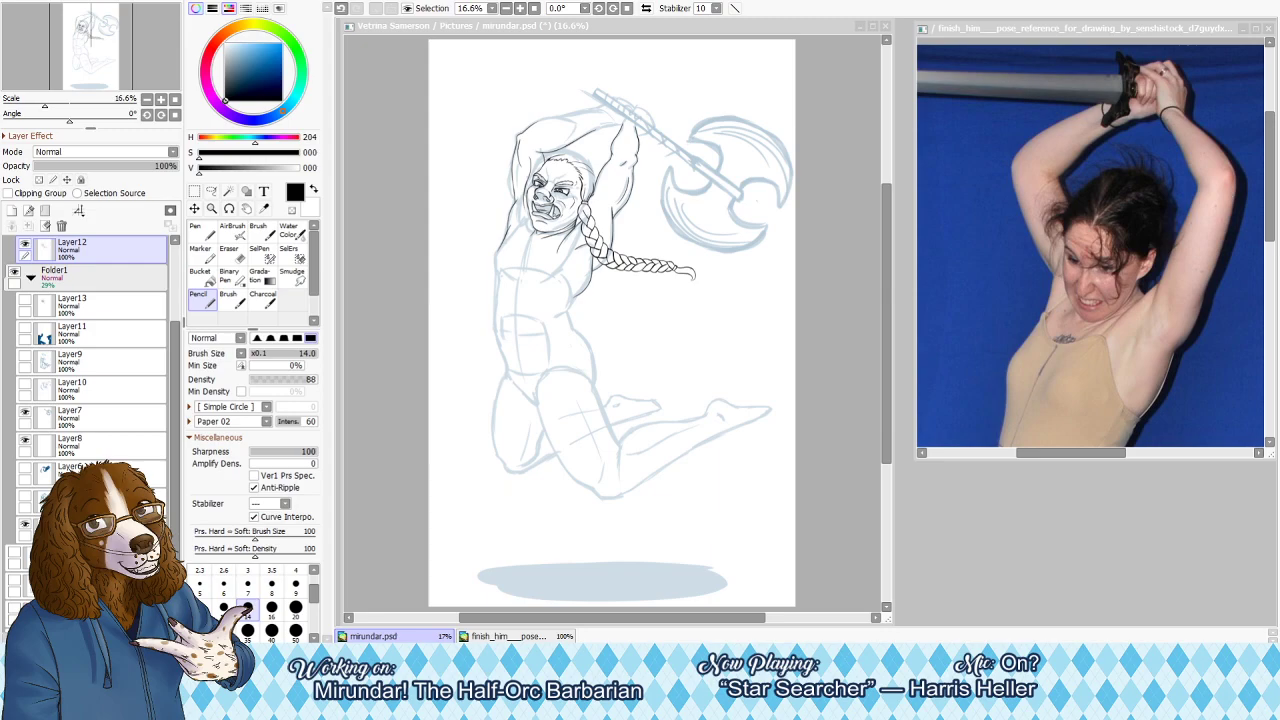
pyautogui.scroll(8, 531, 102)
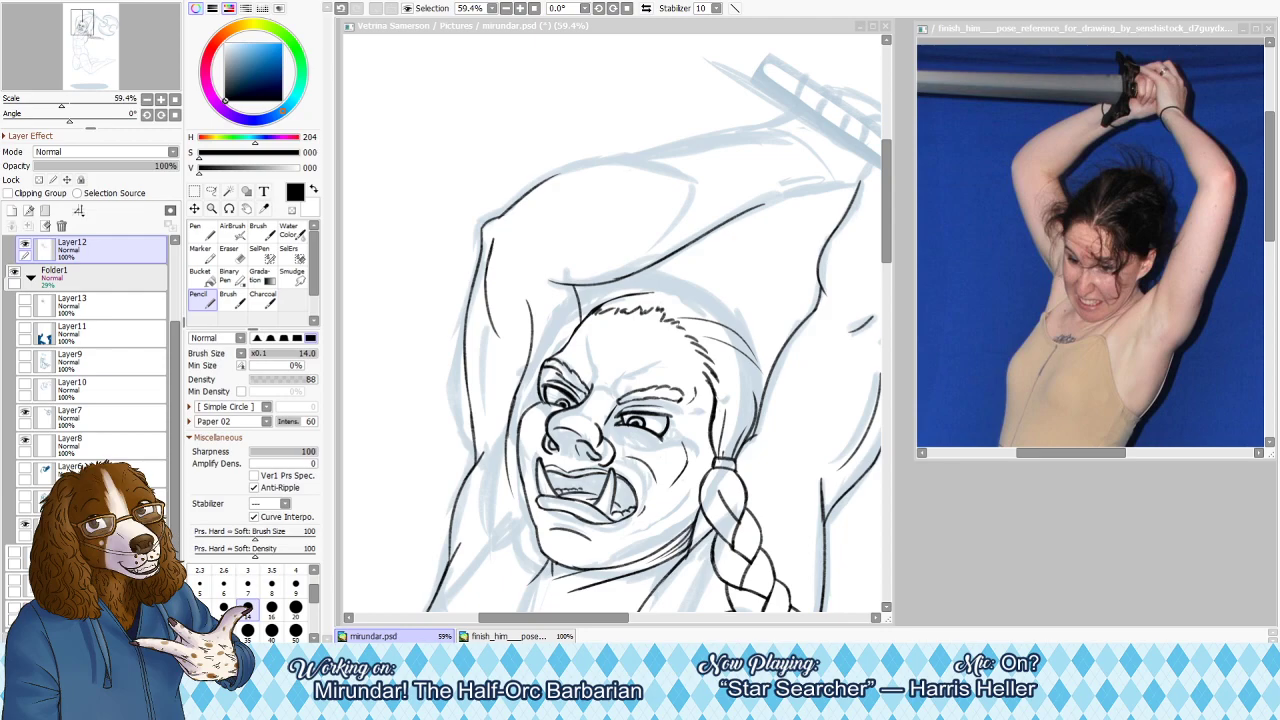
pyautogui.scroll(2, 614, 320)
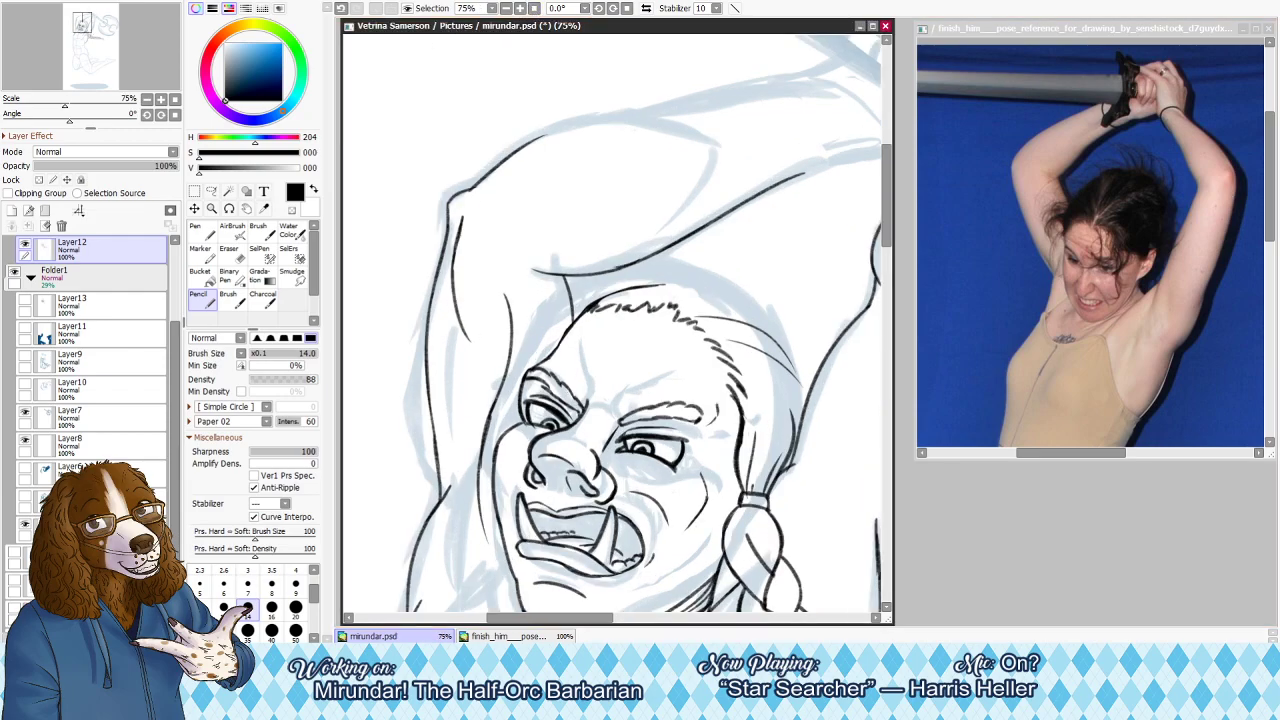
pyautogui.moveTo(82, 21); pyautogui.dragTo(79, 21)
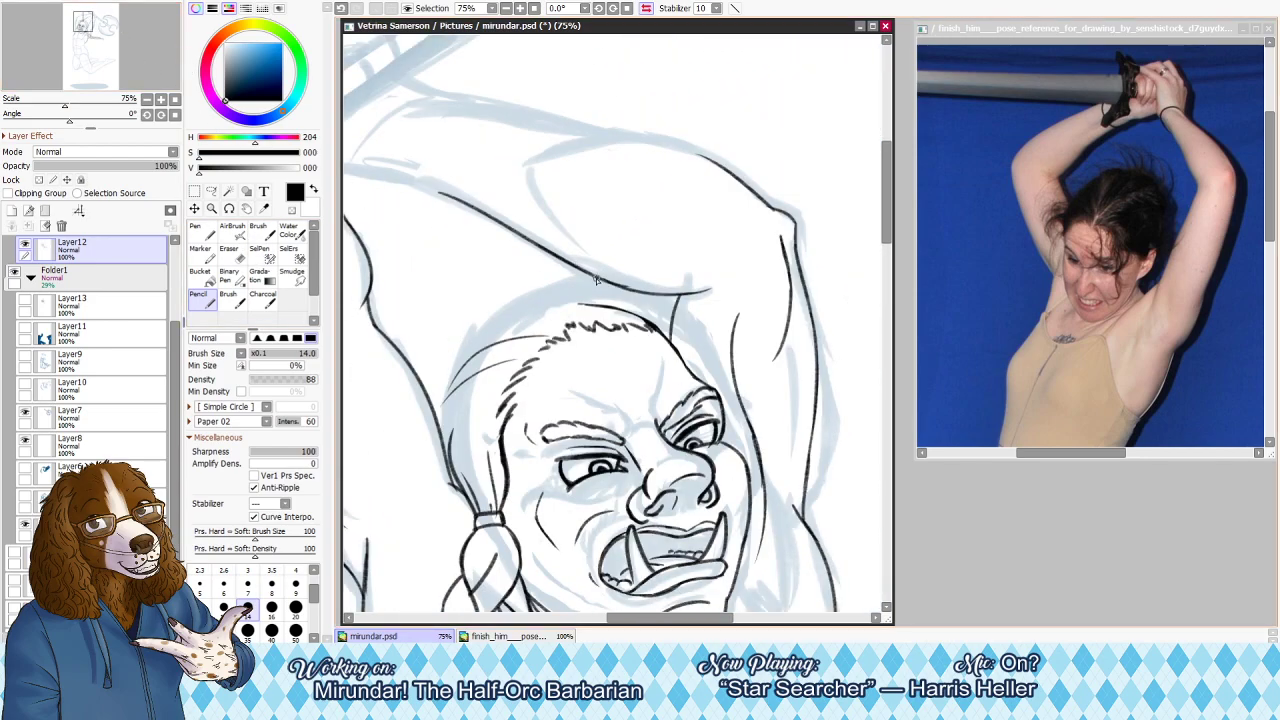
pyautogui.press('h')
pyautogui.press('e')
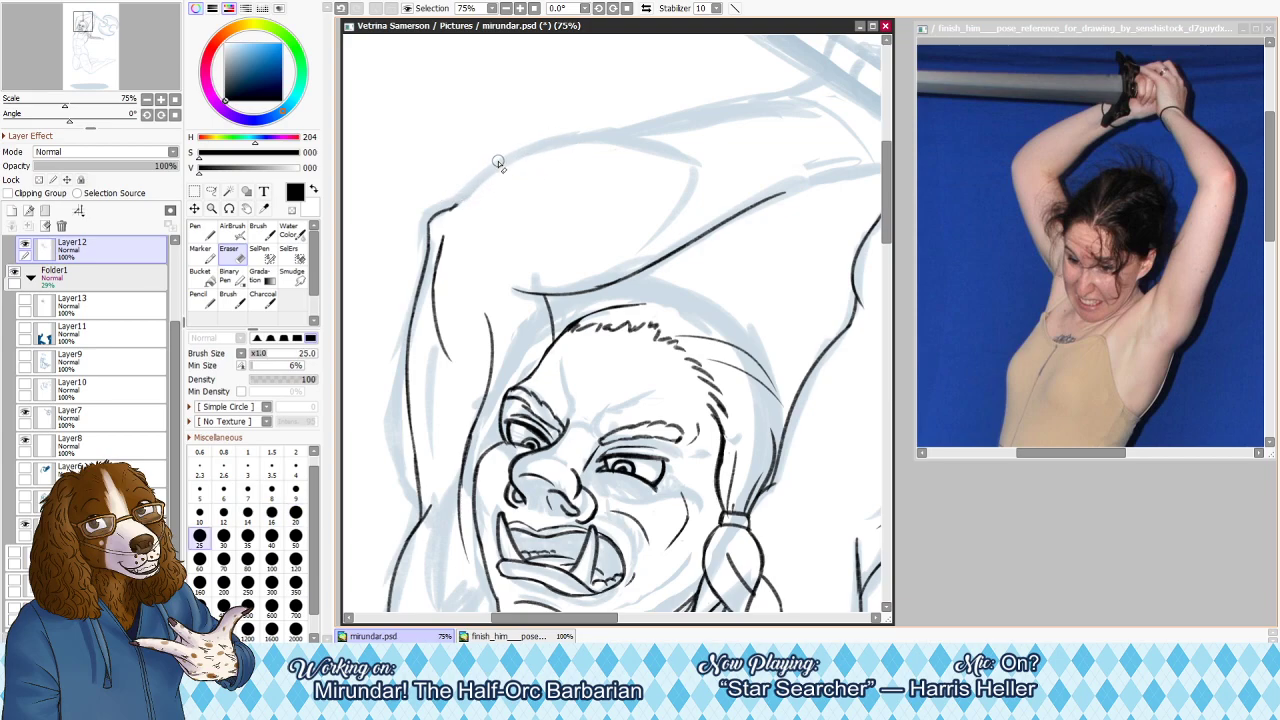
pyautogui.press('n')
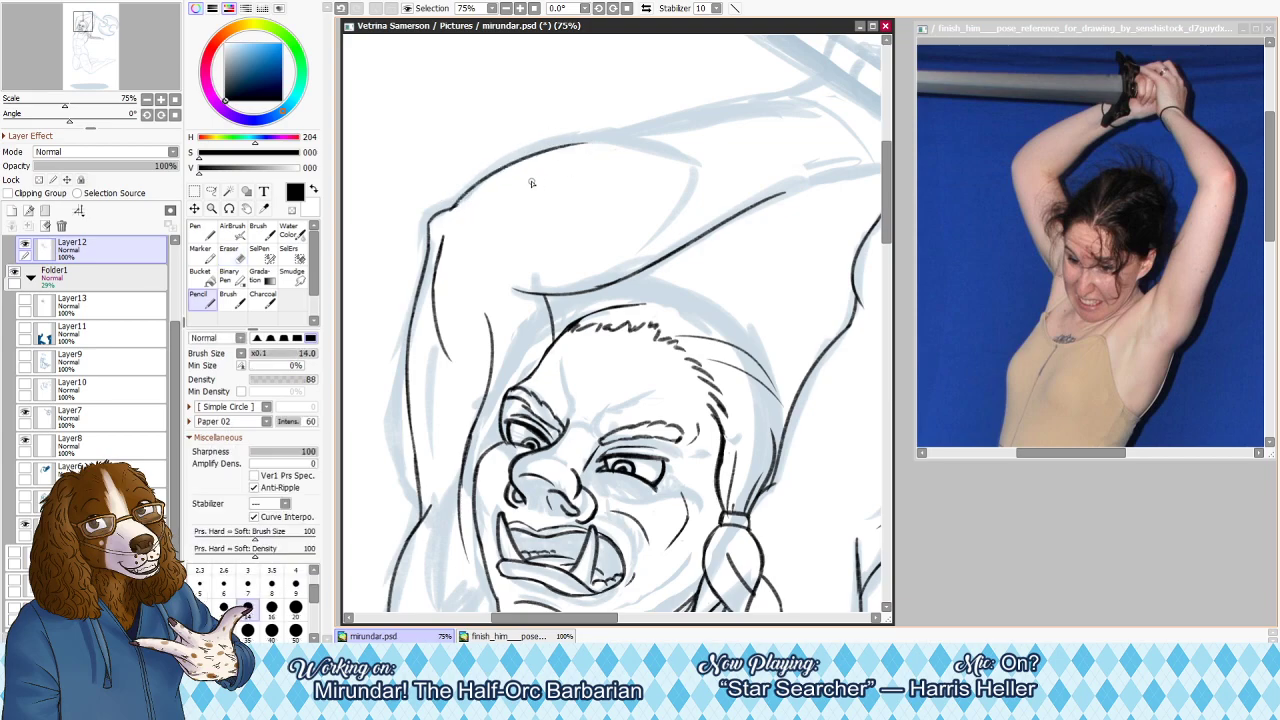
# Extend the forearm's upper contour from the elbow curve to the wrist, redrawing the joining stretch until it runs smoothly
pyautogui.press('h')
pyautogui.moveTo(417, 93); pyautogui.dragTo(630, 137)
pyautogui.hotkey('ctrl', 'z')
pyautogui.hotkey('ctrl', 'z')
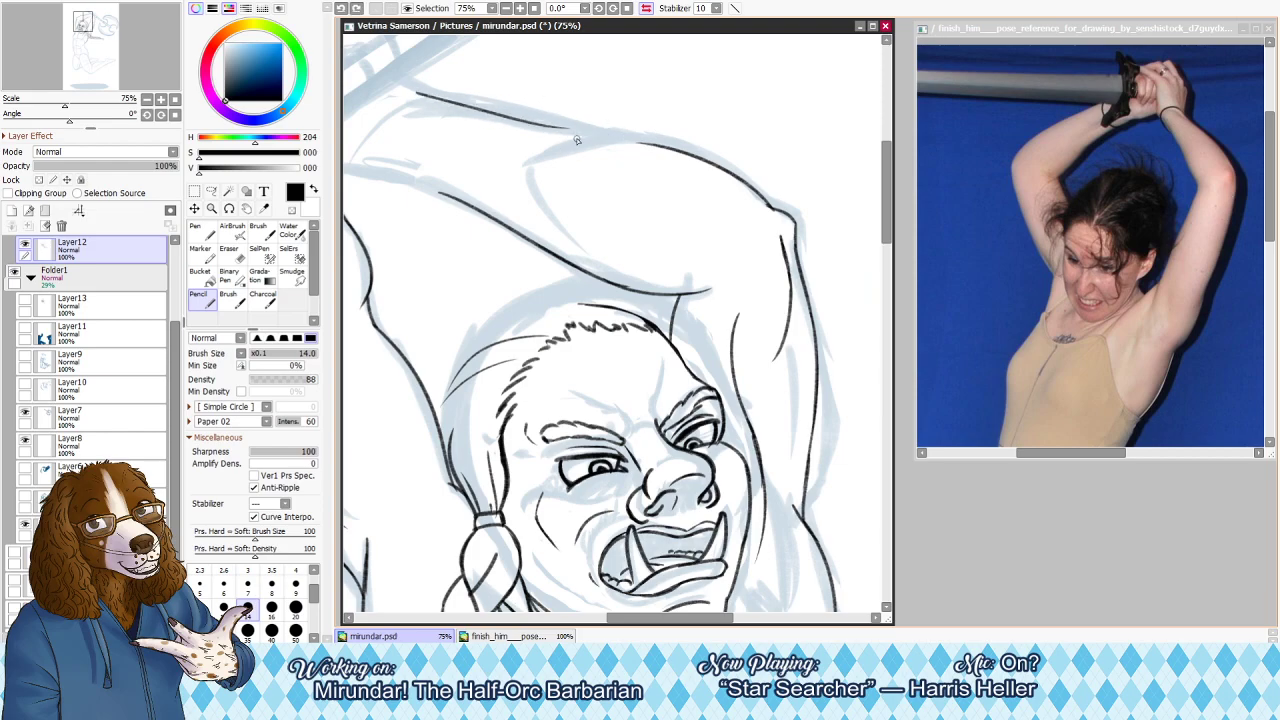
pyautogui.moveTo(520, 121); pyautogui.dragTo(675, 158)
pyautogui.hotkey('ctrl', 'z')
pyautogui.hotkey('ctrl', 'z')
pyautogui.moveTo(526, 122); pyautogui.dragTo(640, 146)
pyautogui.moveTo(564, 134); pyautogui.dragTo(668, 148)
pyautogui.press('h')
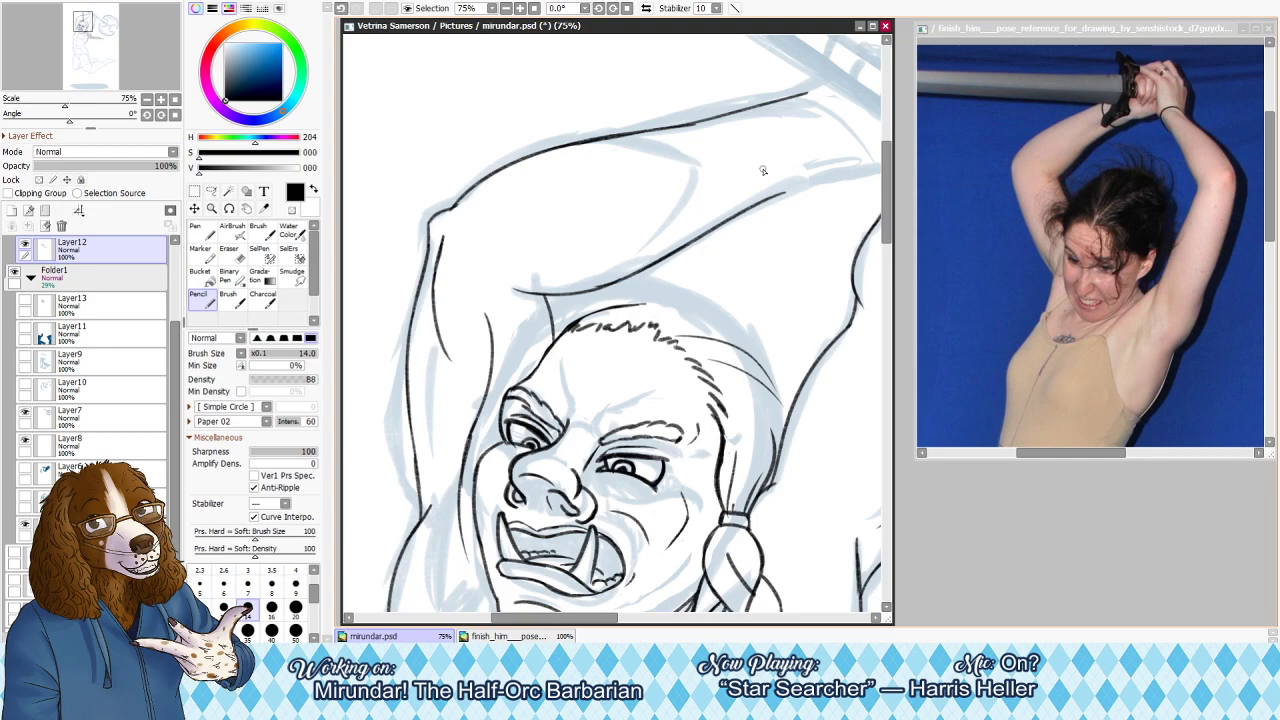
# Draw a long muscle line inside the bent forearm, parallel to its lower contour
pyautogui.press('h')
pyautogui.moveTo(449, 155); pyautogui.dragTo(650, 238)
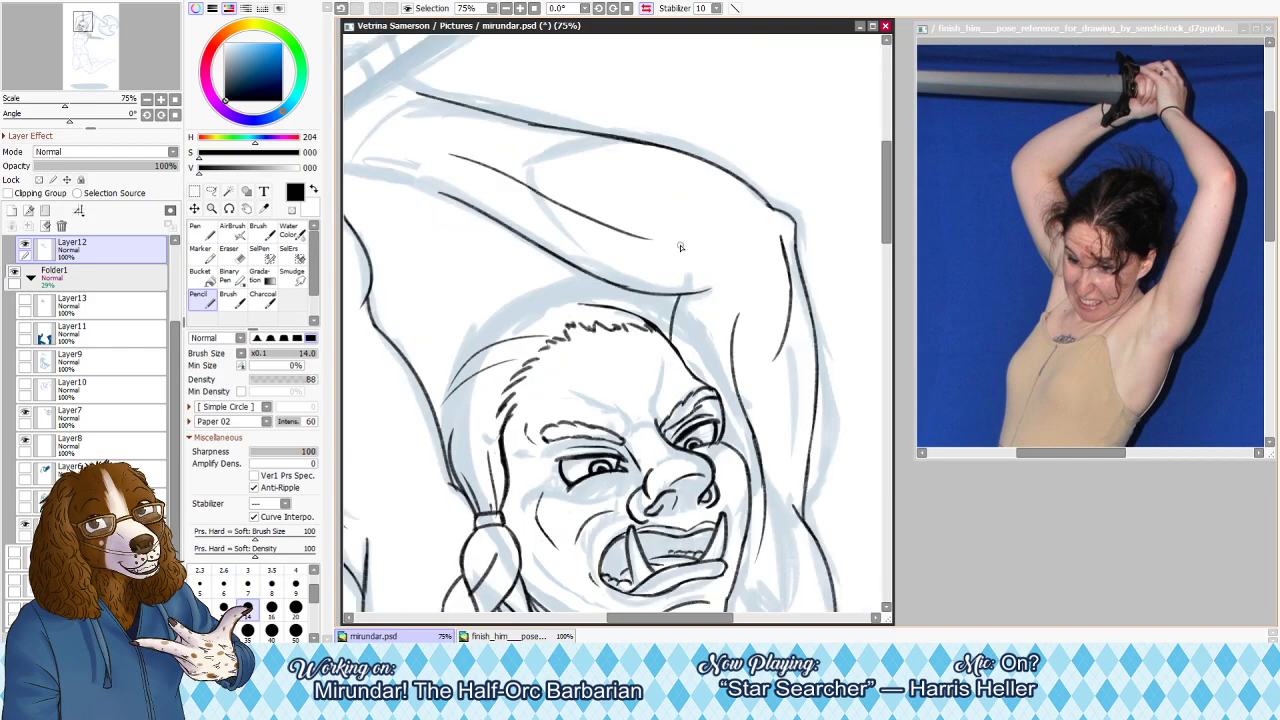
pyautogui.press('h')
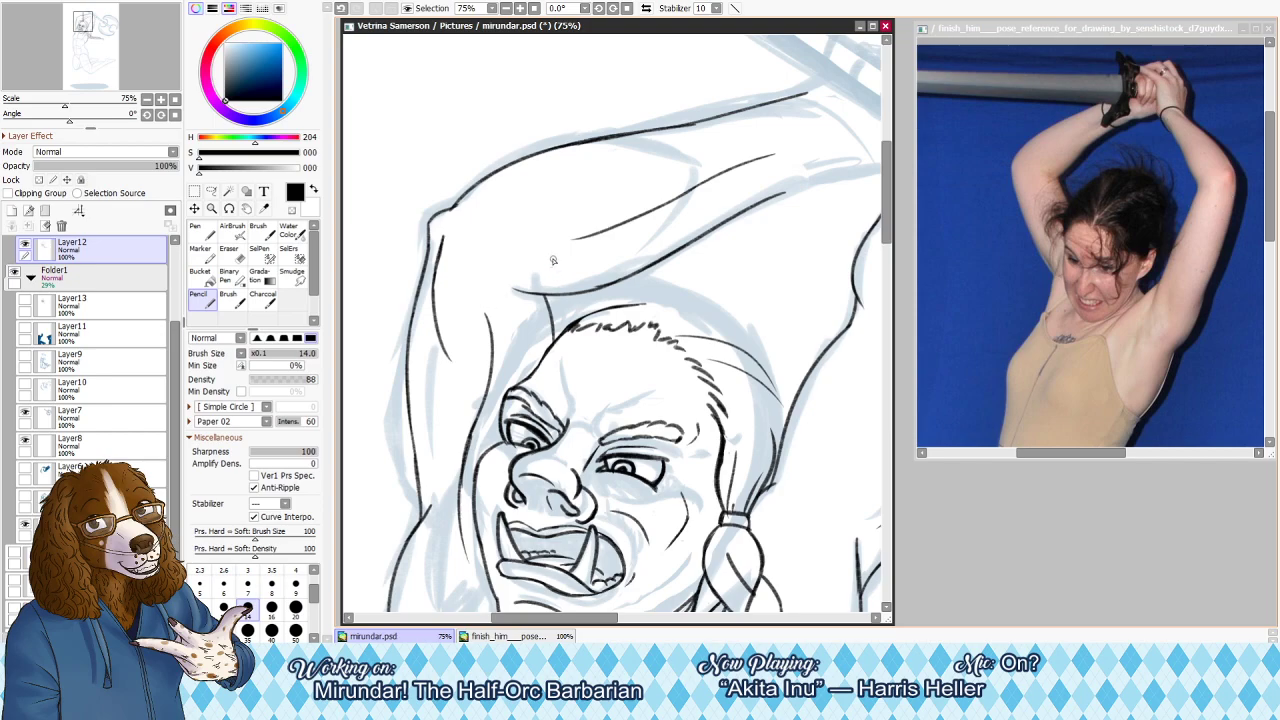
# Erase the elbow end of the forearm's lower contour with a size 35 eraser and redraw it with the Pencil
pyautogui.press('e')
pyautogui.press(']')
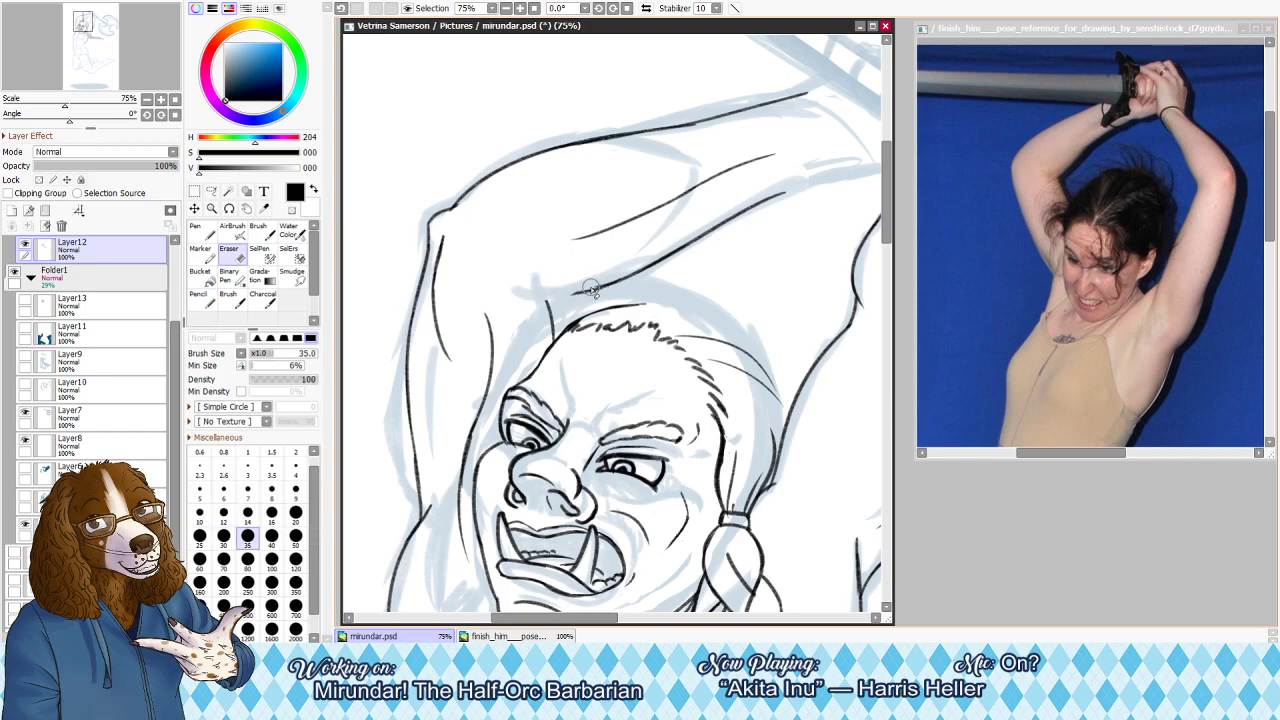
pyautogui.press('h')
pyautogui.press('n')
pyautogui.moveTo(608, 281); pyautogui.dragTo(694, 300)
pyautogui.hotkey('ctrl', 'z')
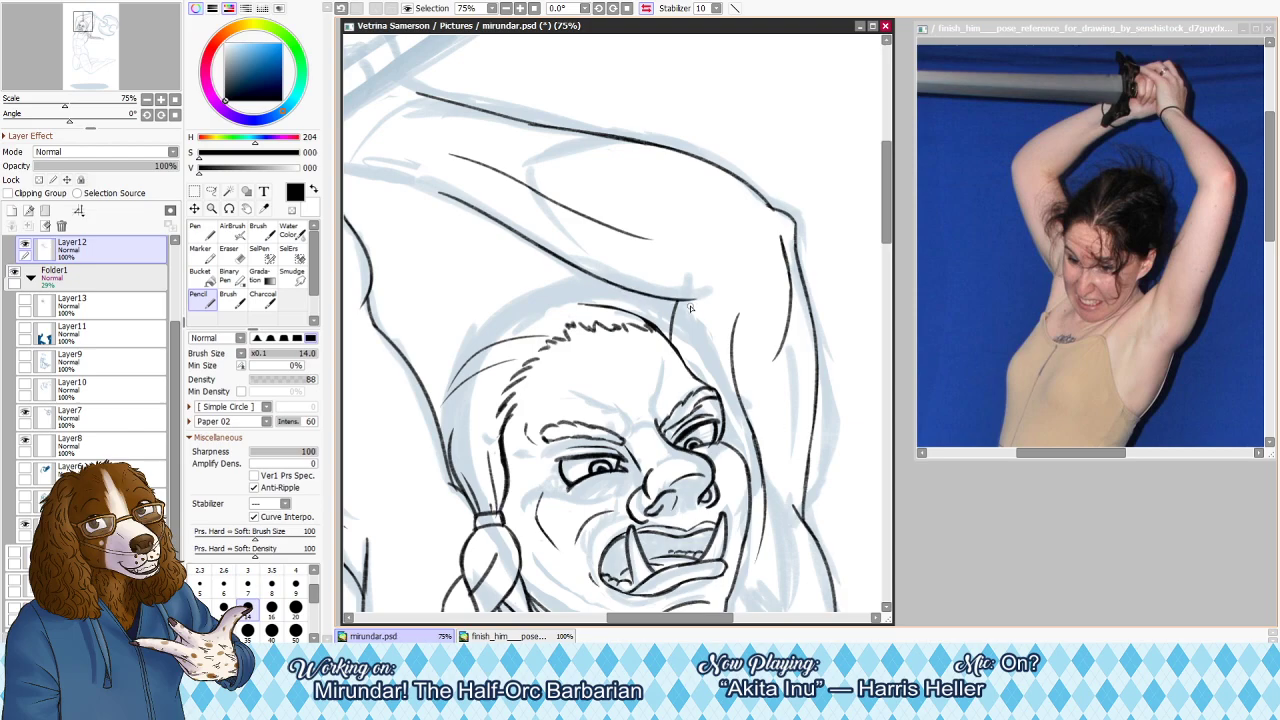
pyautogui.press('h')
# Select the forearm's upper contour with the freeform Lasso, transform it slightly lower to slim the forearm and apply the change
pyautogui.click(534, 9)
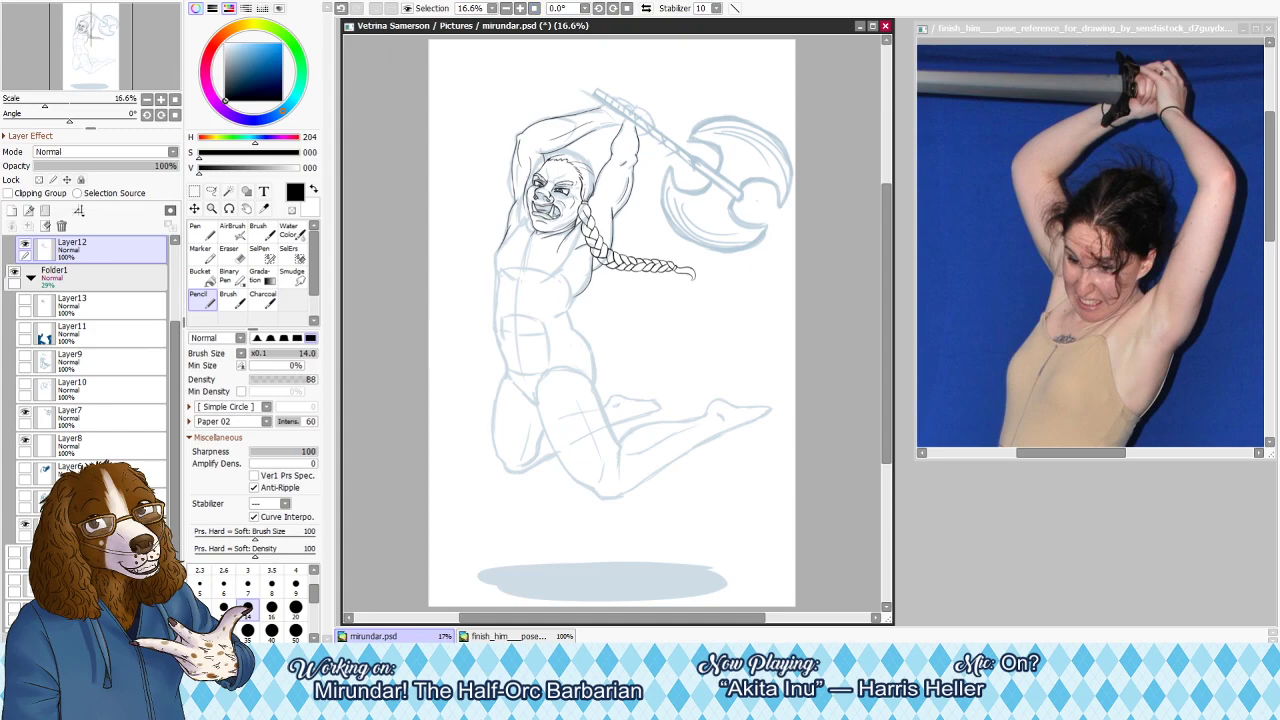
pyautogui.scroll(4, 540, 91)
pyautogui.scroll(1, 472, 225)
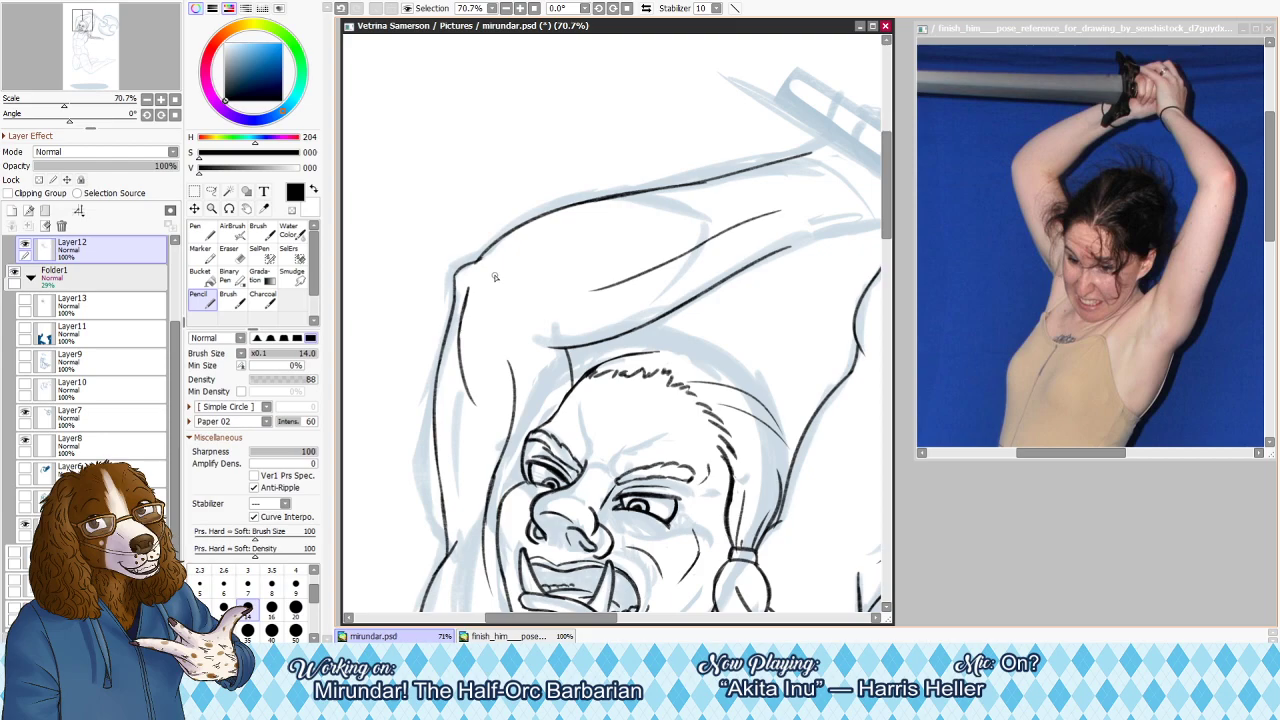
pyautogui.click(211, 190)
pyautogui.moveTo(529, 171)
pyautogui.mouseDown()
pyautogui.moveTo(473, 233)
pyautogui.moveTo(800, 216)
pyautogui.moveTo(882, 145)
pyautogui.moveTo(790, 76)
pyautogui.mouseUp()
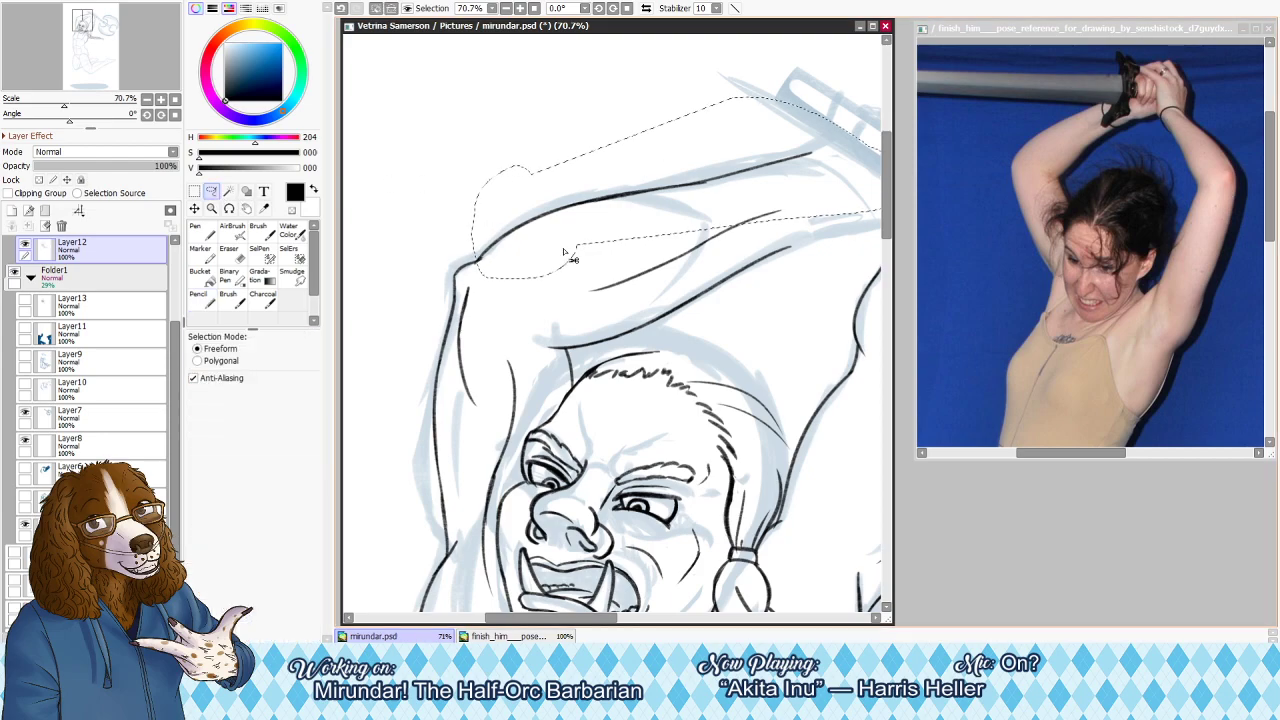
pyautogui.scroll(-3, 686, 210)
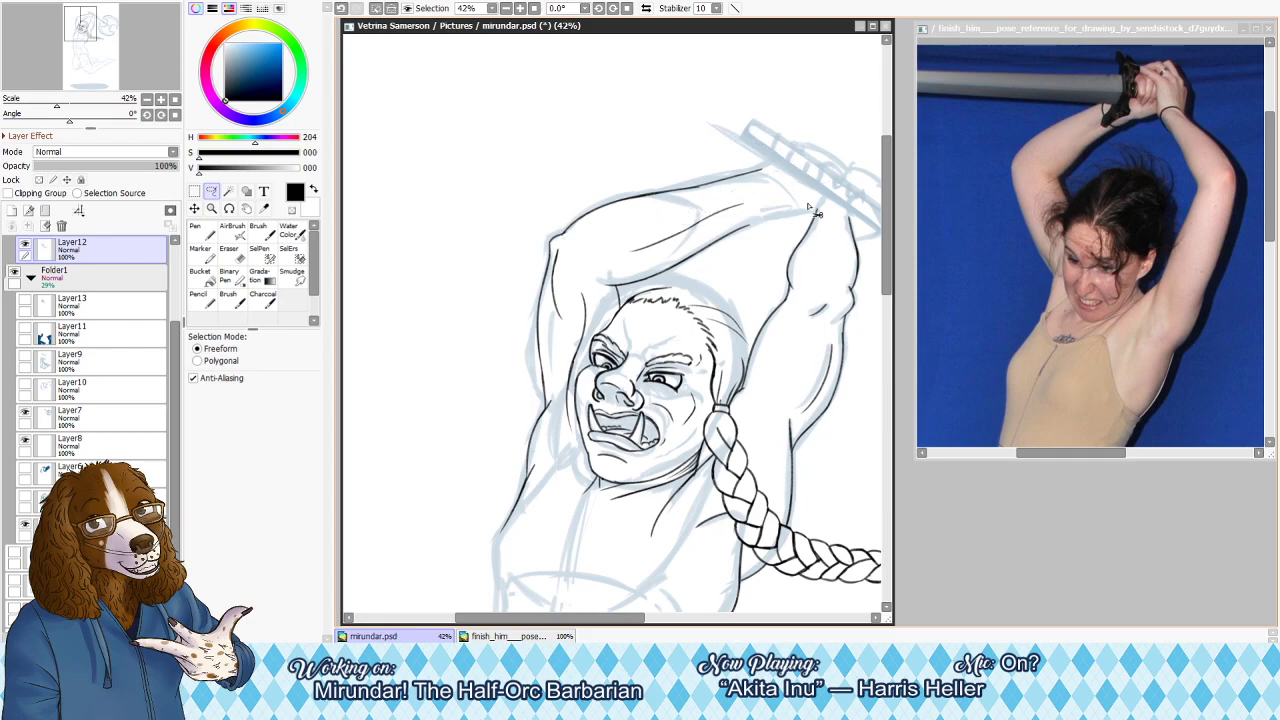
pyautogui.hotkey('ctrl', 't')
pyautogui.moveTo(783, 189); pyautogui.dragTo(783, 196)
pyautogui.moveTo(663, 219); pyautogui.dragTo(663, 224)
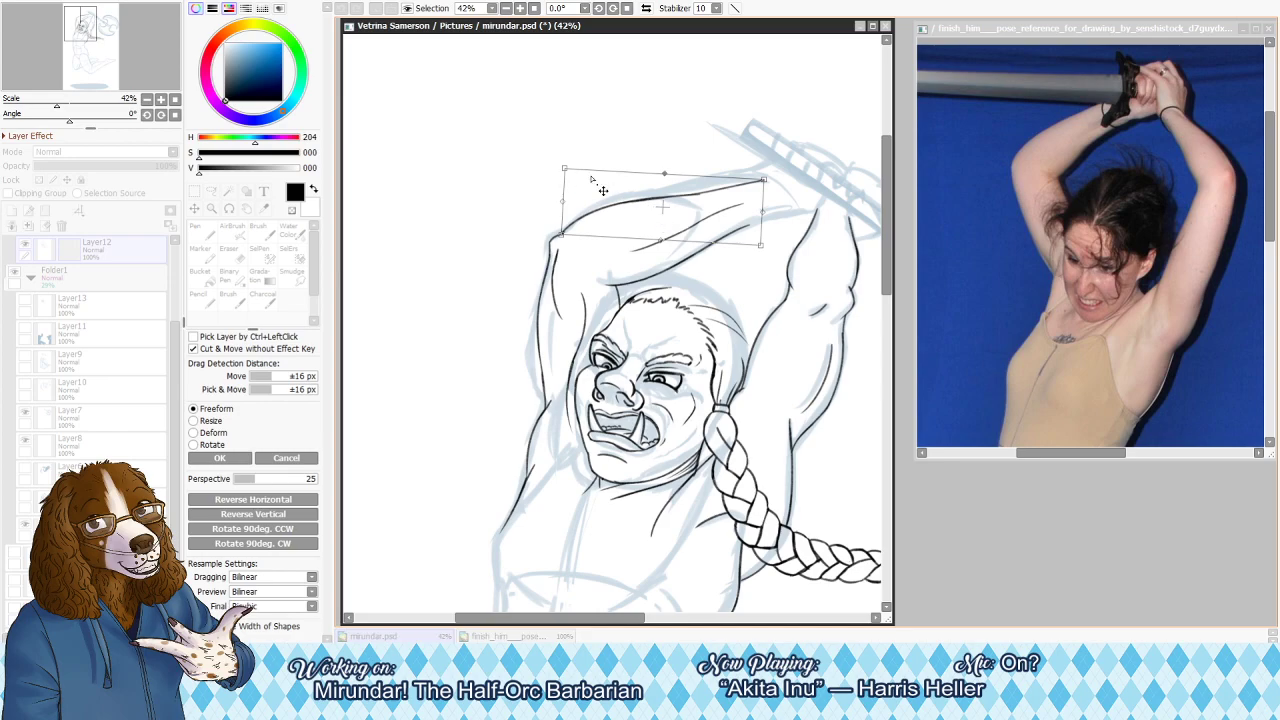
pyautogui.moveTo(565, 169); pyautogui.dragTo(572, 172)
pyautogui.moveTo(637, 207); pyautogui.dragTo(640, 206)
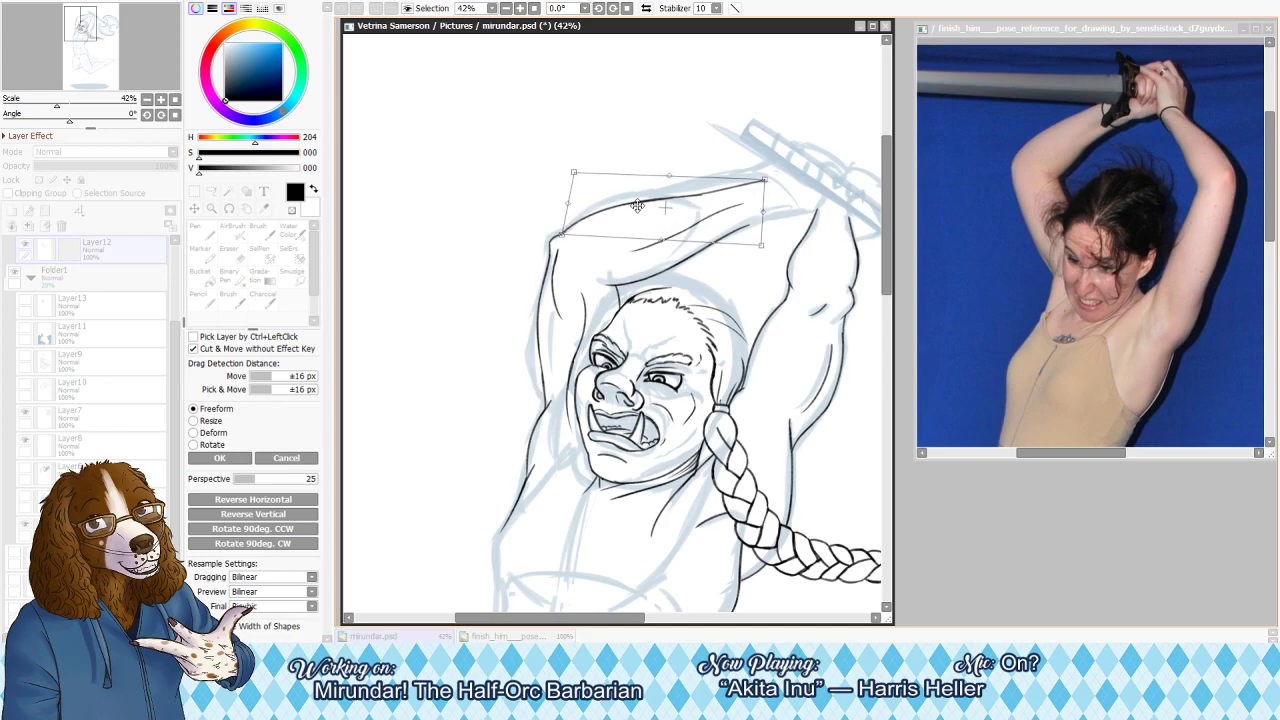
pyautogui.scroll(5, 640, 206)
pyautogui.moveTo(567, 277); pyautogui.dragTo(566, 277)
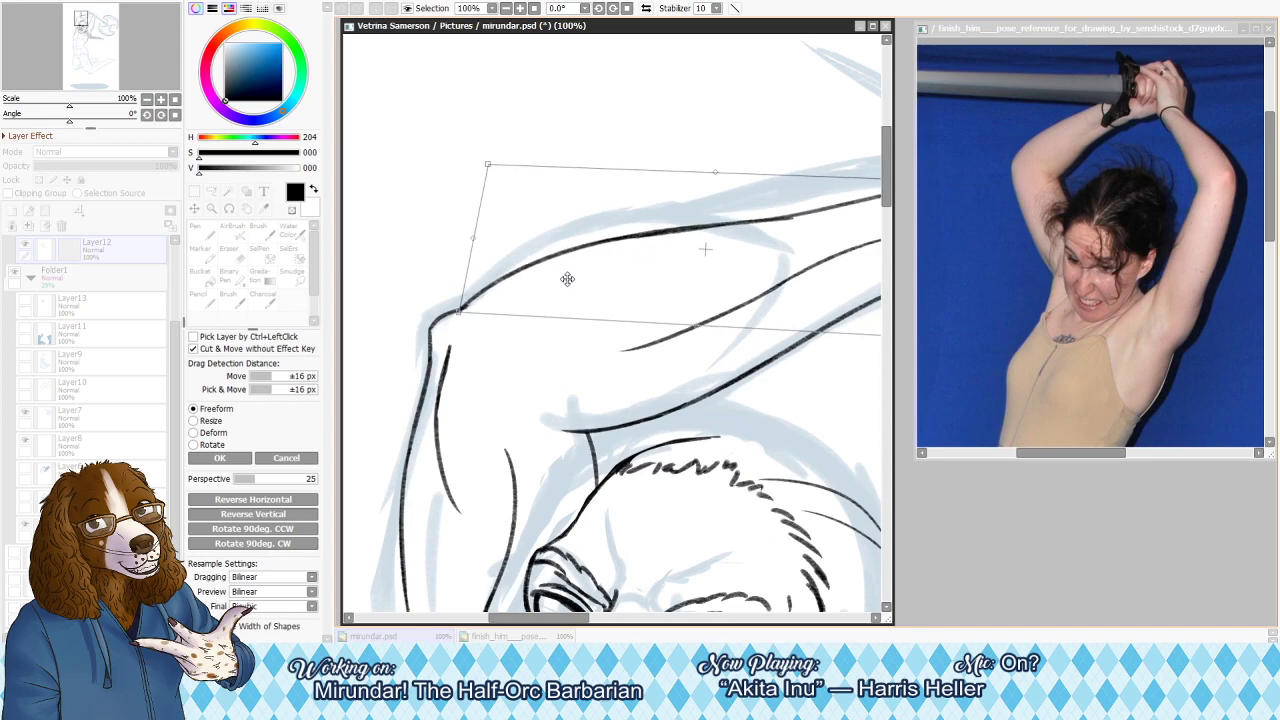
pyautogui.click(219, 457)
pyautogui.scroll(-5, 545, 247)
pyautogui.scroll(-2, 545, 247)
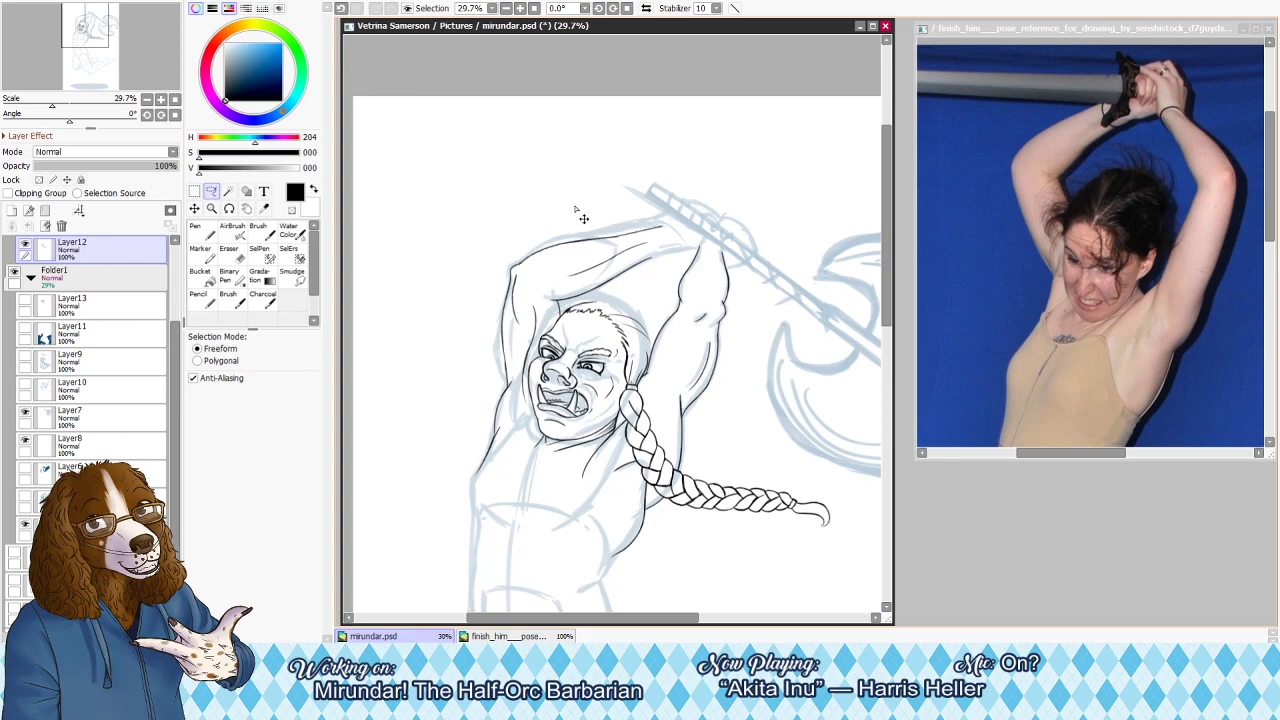
pyautogui.scroll(-4, 647, 200)
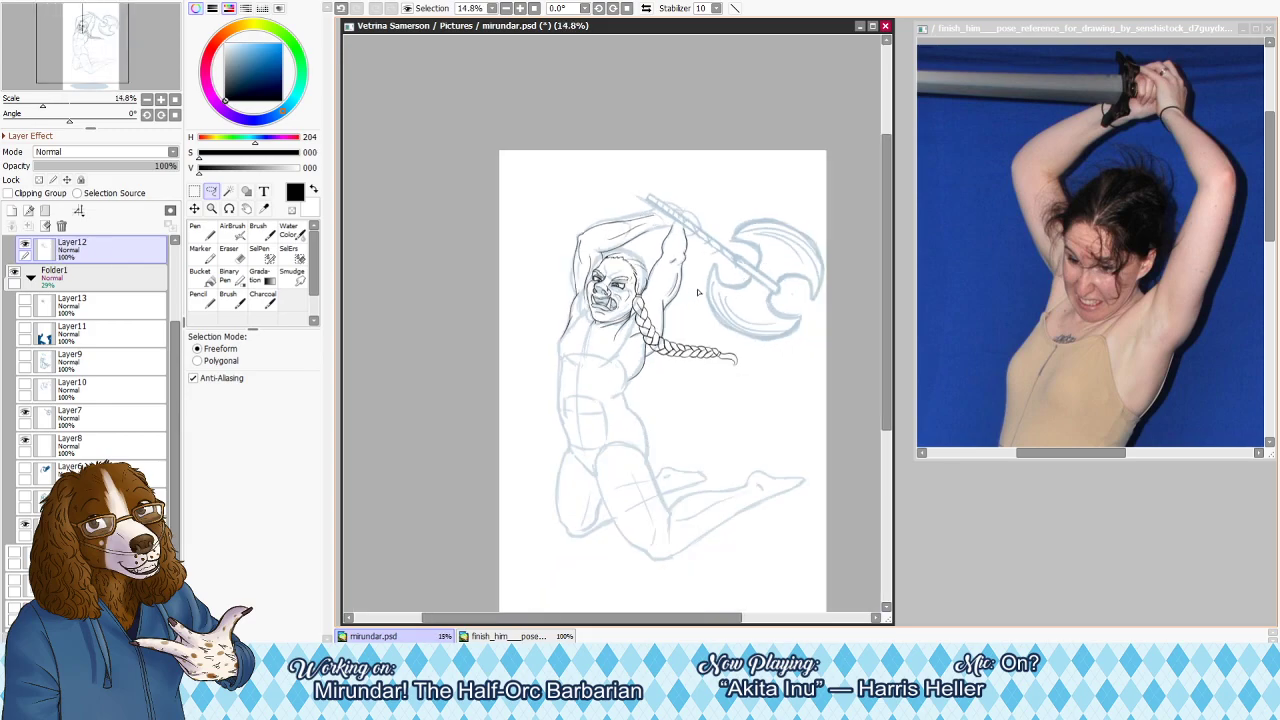
# Show the clothing sketch on Layer9 and tidy the neck line under the jaw with a size 9 eraser
pyautogui.scroll(4, 734, 244)
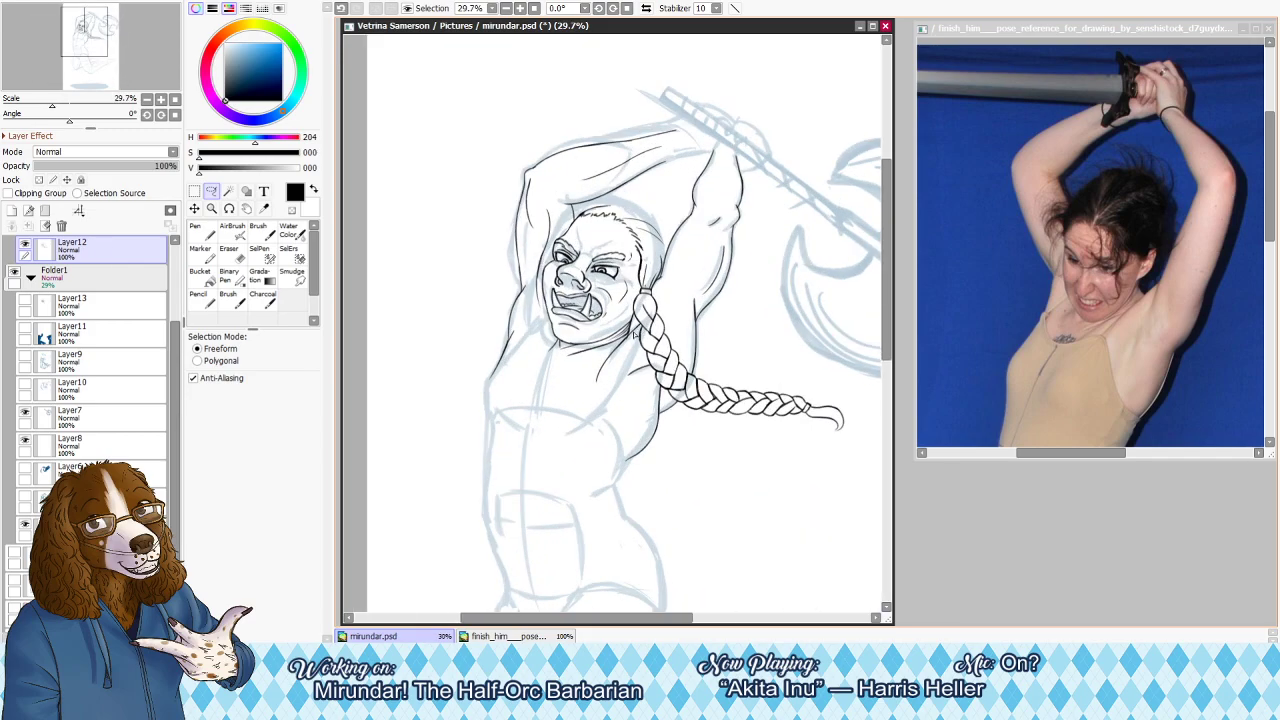
pyautogui.scroll(2, 564, 397)
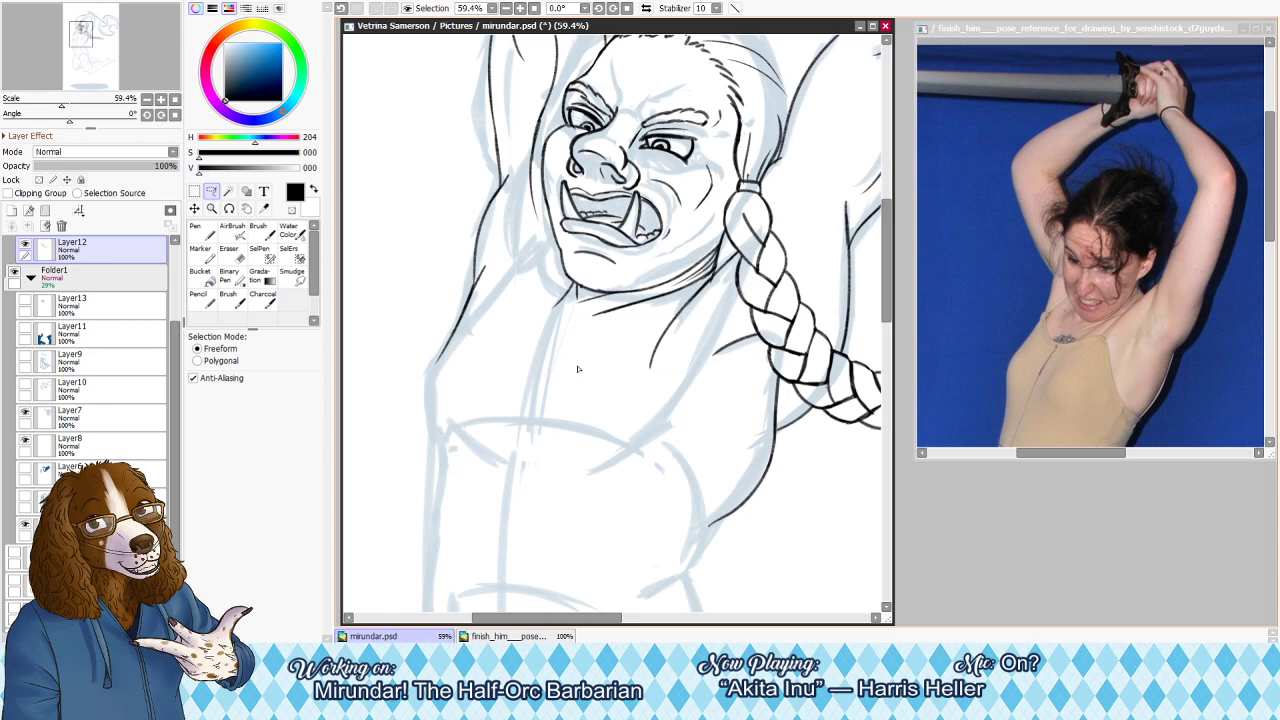
pyautogui.scroll(1, 577, 369)
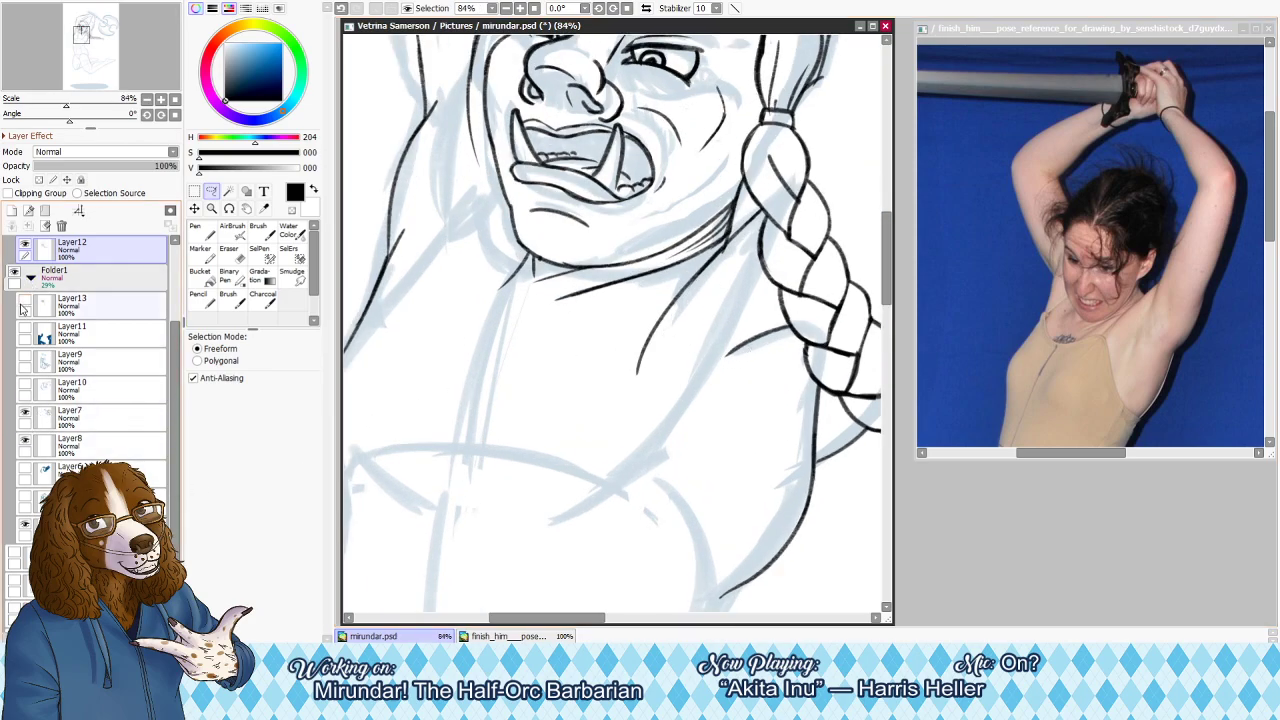
pyautogui.click(25, 357)
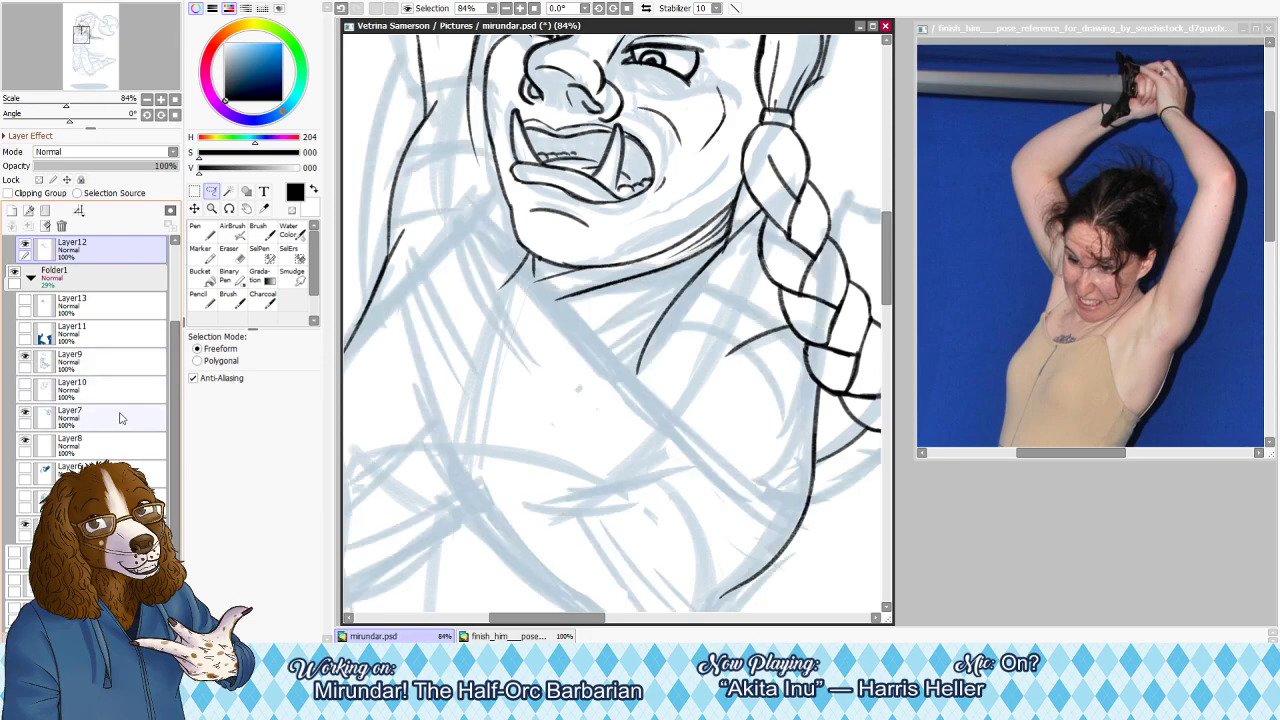
pyautogui.scroll(-1, 700, 318)
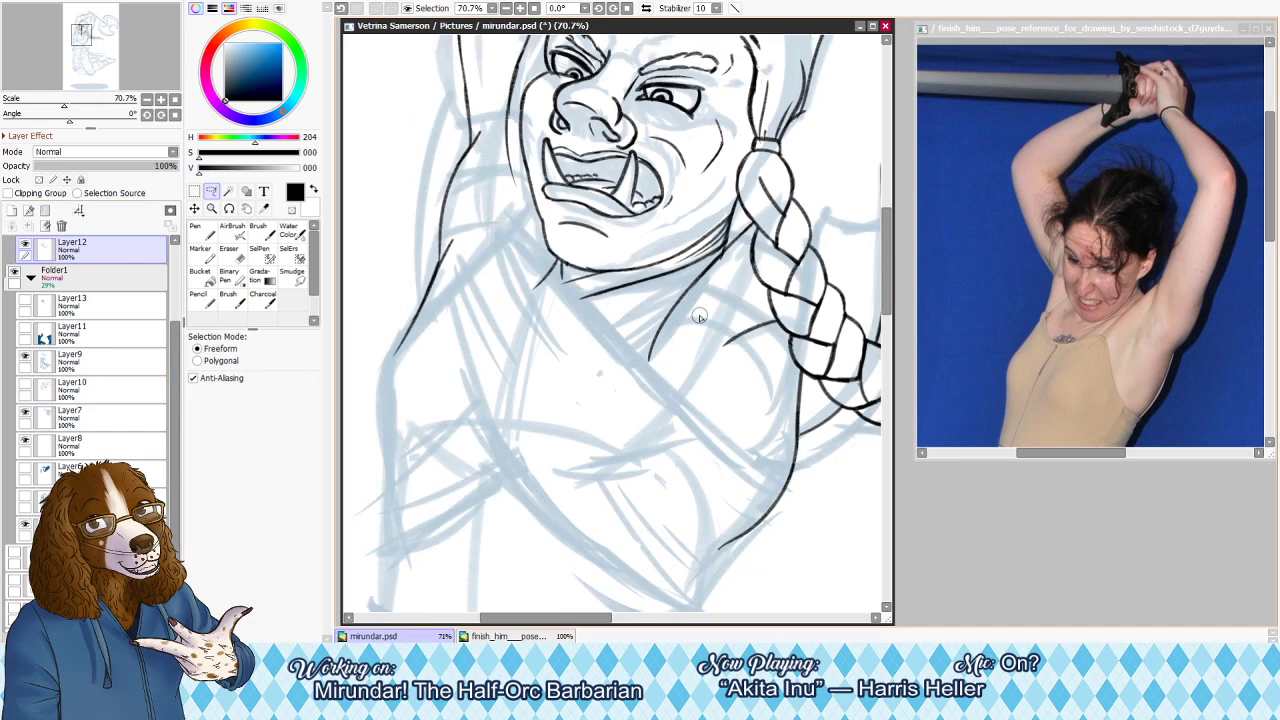
pyautogui.press('e')
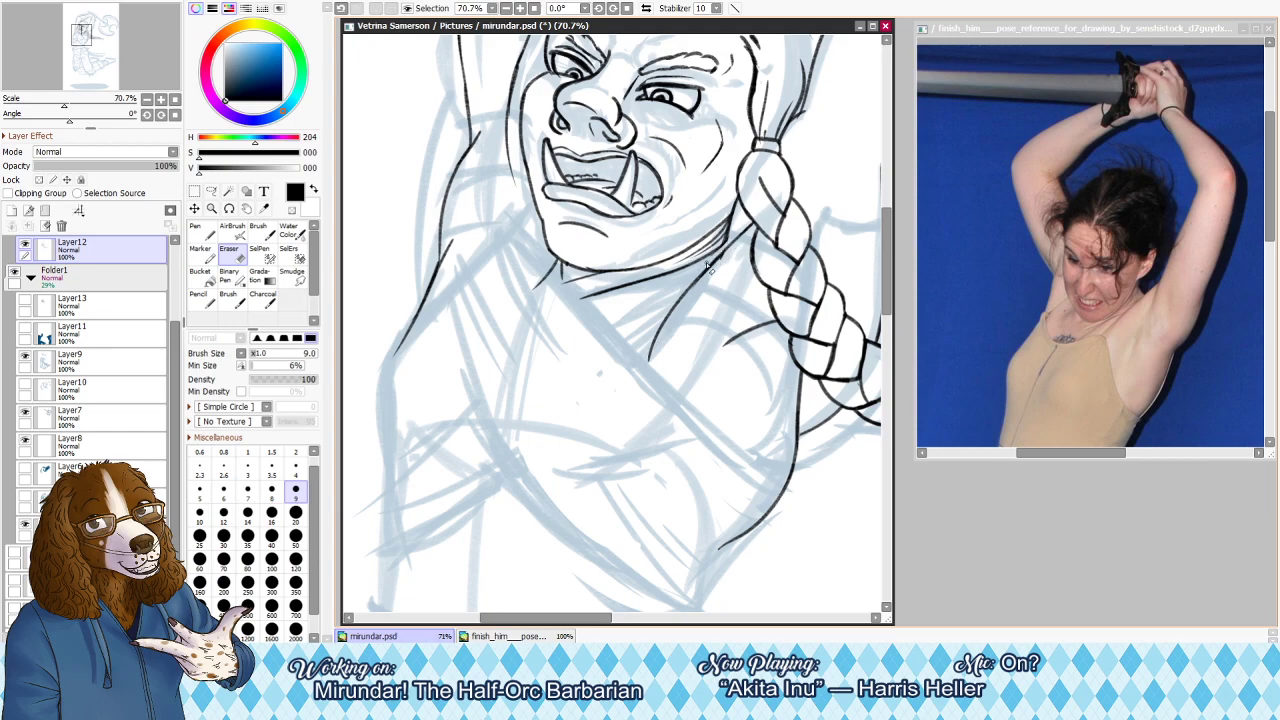
pyautogui.press('n')
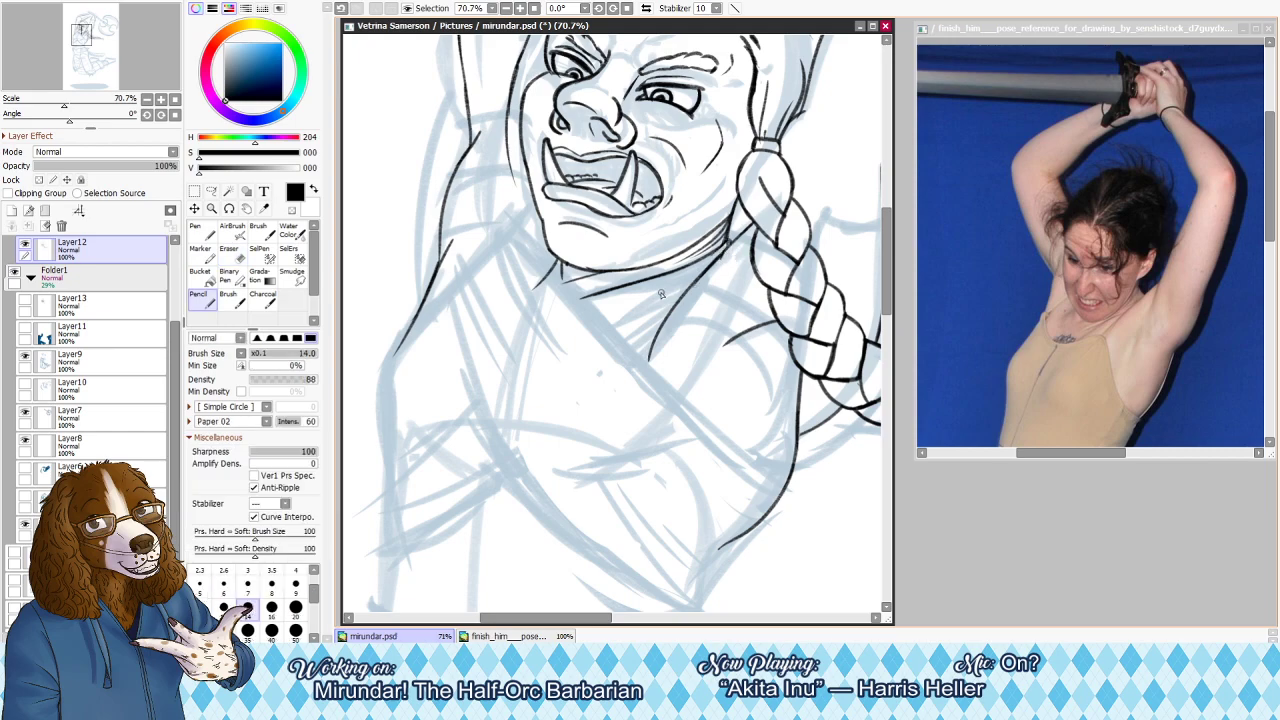
# Try to draw a neck line from under the chin down toward the chest
pyautogui.press('h')
pyautogui.press('h')
pyautogui.moveTo(559, 267); pyautogui.dragTo(613, 348)
pyautogui.hotkey('ctrl', 'z')
pyautogui.press('h')
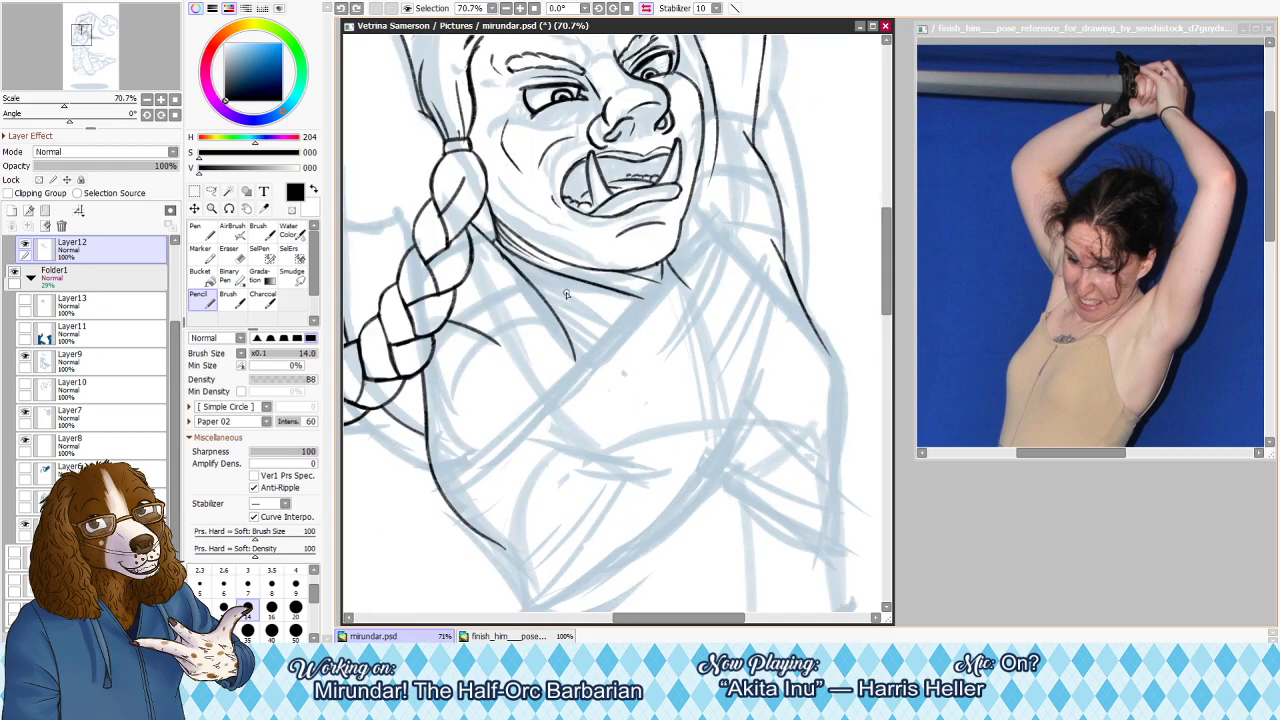
# Try to draw the shoulder line from the jaw across the armpit line, cleaning the crossing with a size 10 eraser
pyautogui.moveTo(685, 220); pyautogui.dragTo(775, 298)
pyautogui.moveTo(768, 296); pyautogui.dragTo(835, 358)
pyautogui.hotkey('ctrl', 'z')
pyautogui.hotkey('ctrl', 'y')
pyautogui.press('e')
pyautogui.press(']')
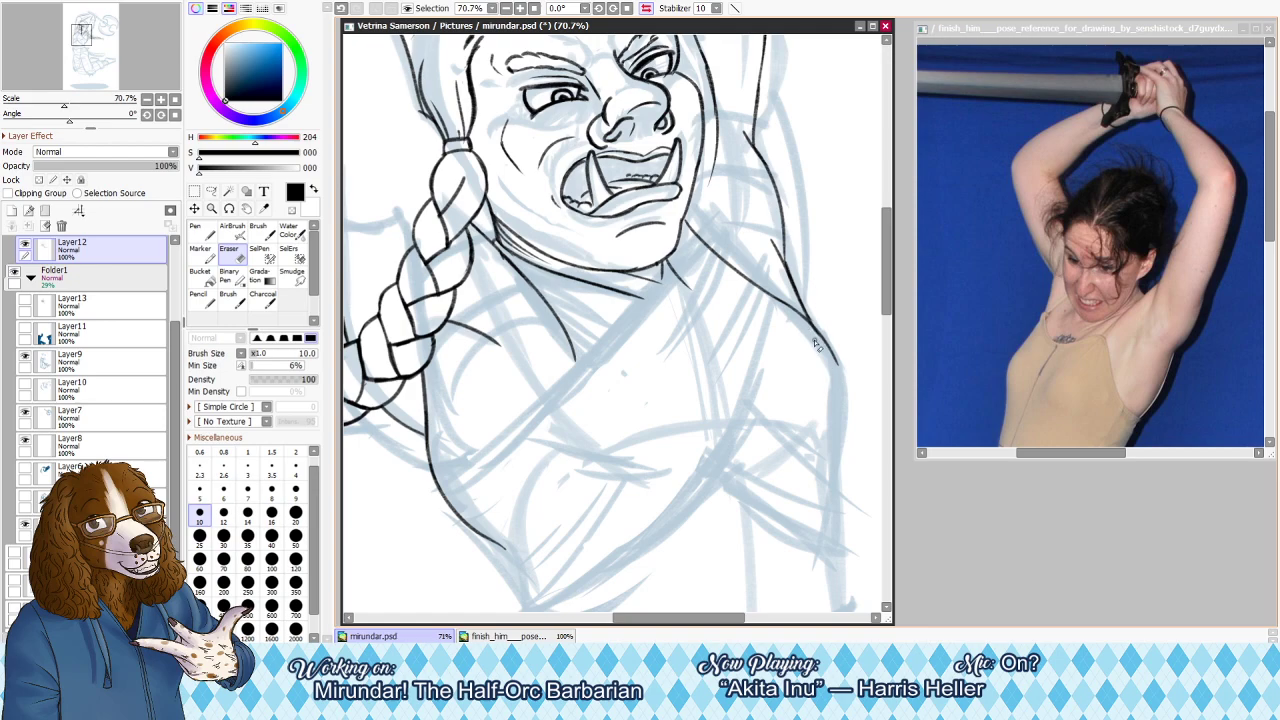
# Try to draw a short neck line below the chin, and undo it together with the new shoulder line
pyautogui.press('h')
pyautogui.press('n')
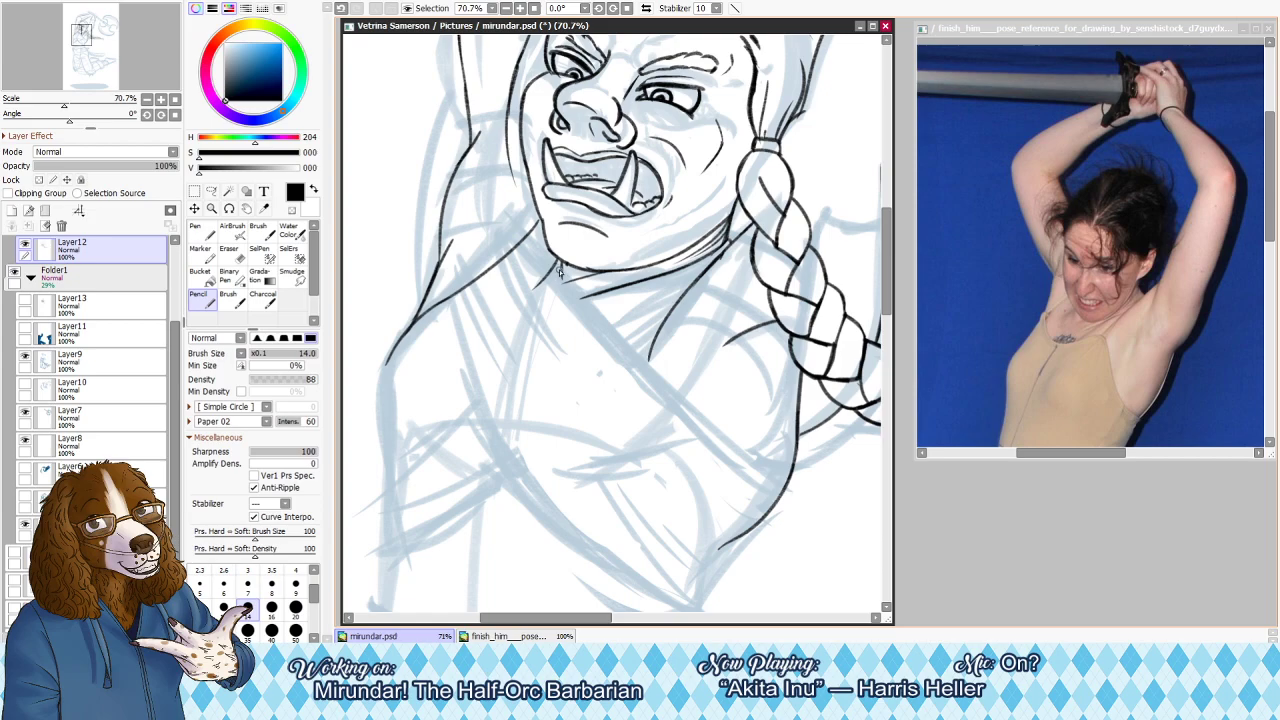
pyautogui.moveTo(553, 257); pyautogui.dragTo(549, 304)
pyautogui.hotkey('ctrl', 'z')
pyautogui.press('h')
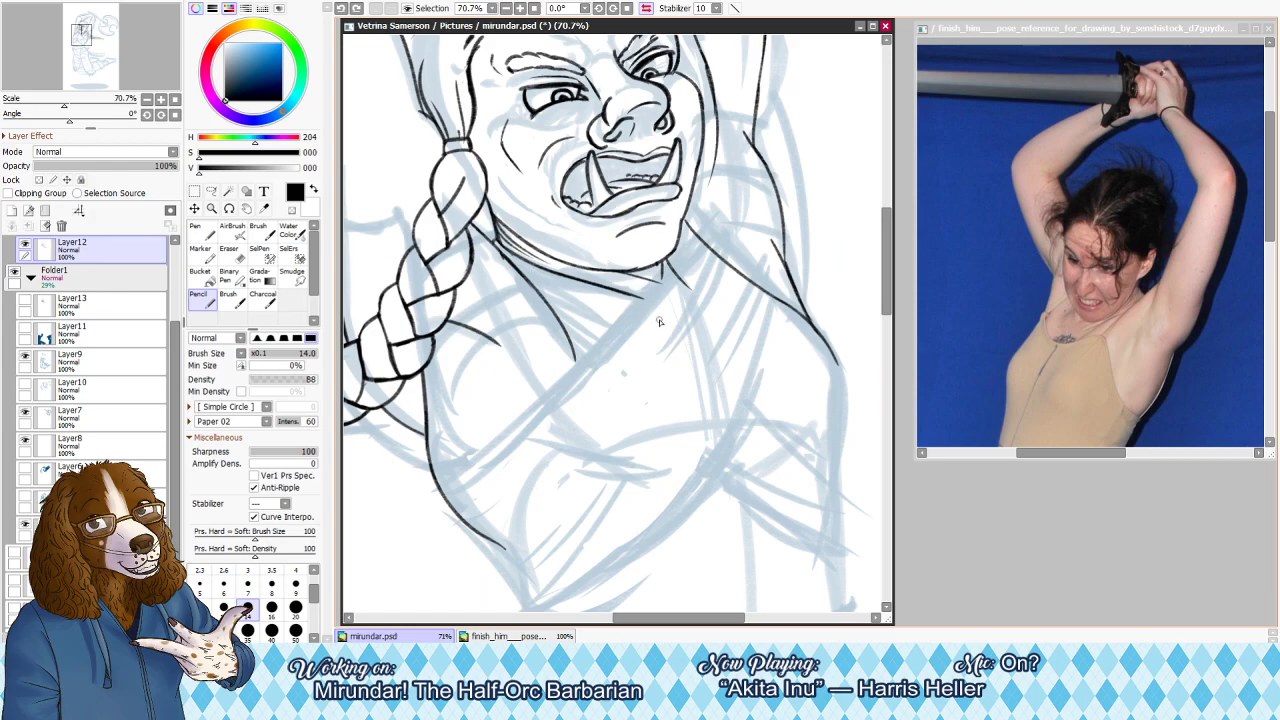
pyautogui.press('h')
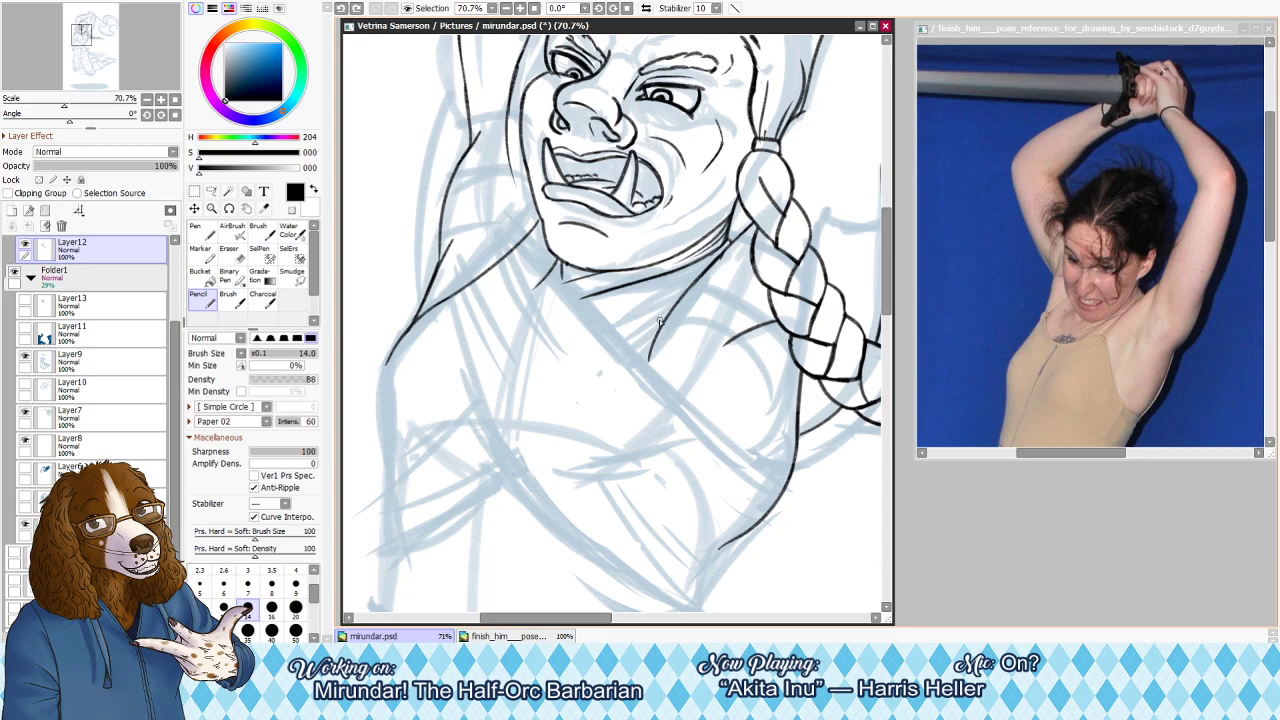
pyautogui.press('h')
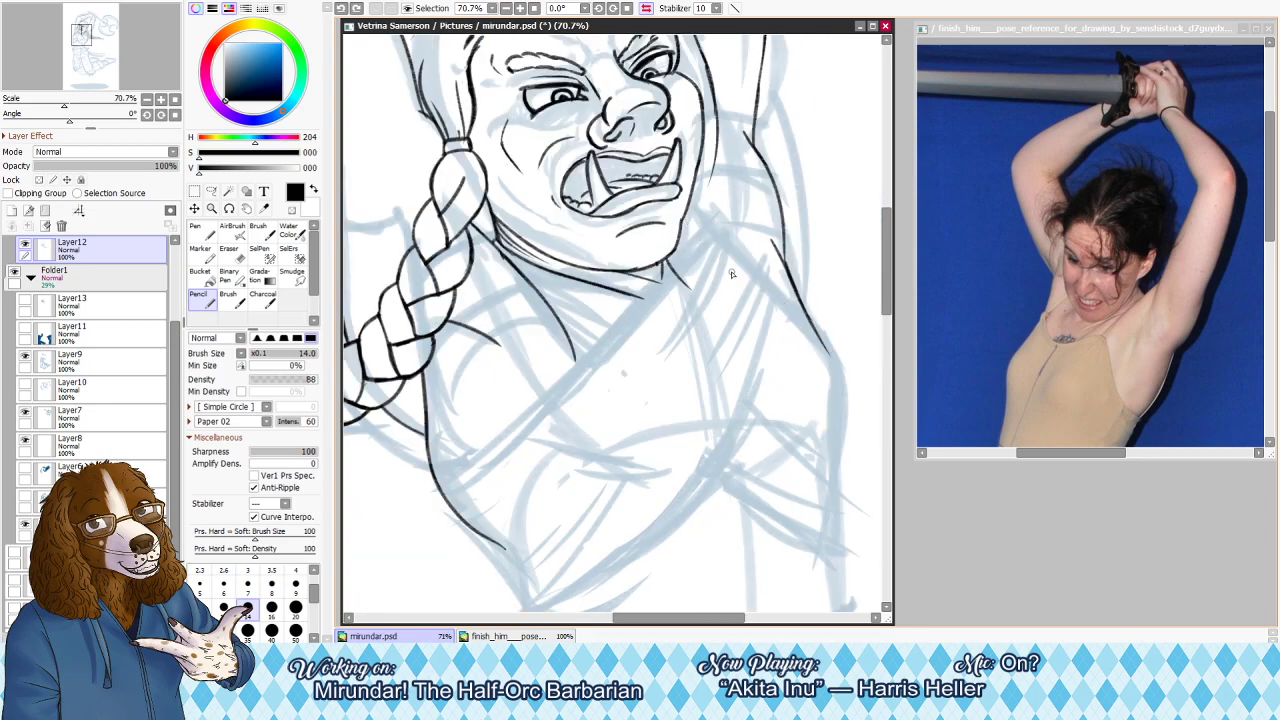
# Add a layer above Layer12 and draw the long shoulder line from under the jaw across to the armpit
pyautogui.click(11, 211)
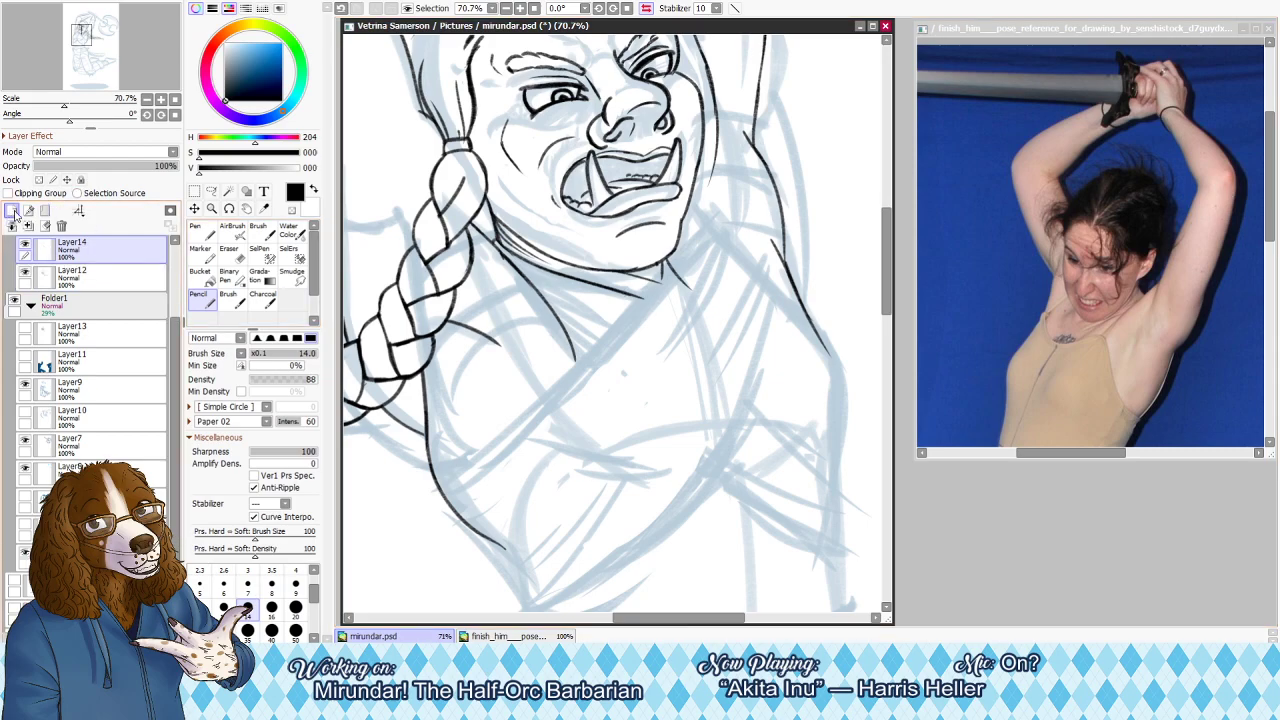
pyautogui.moveTo(612, 290); pyautogui.dragTo(756, 306)
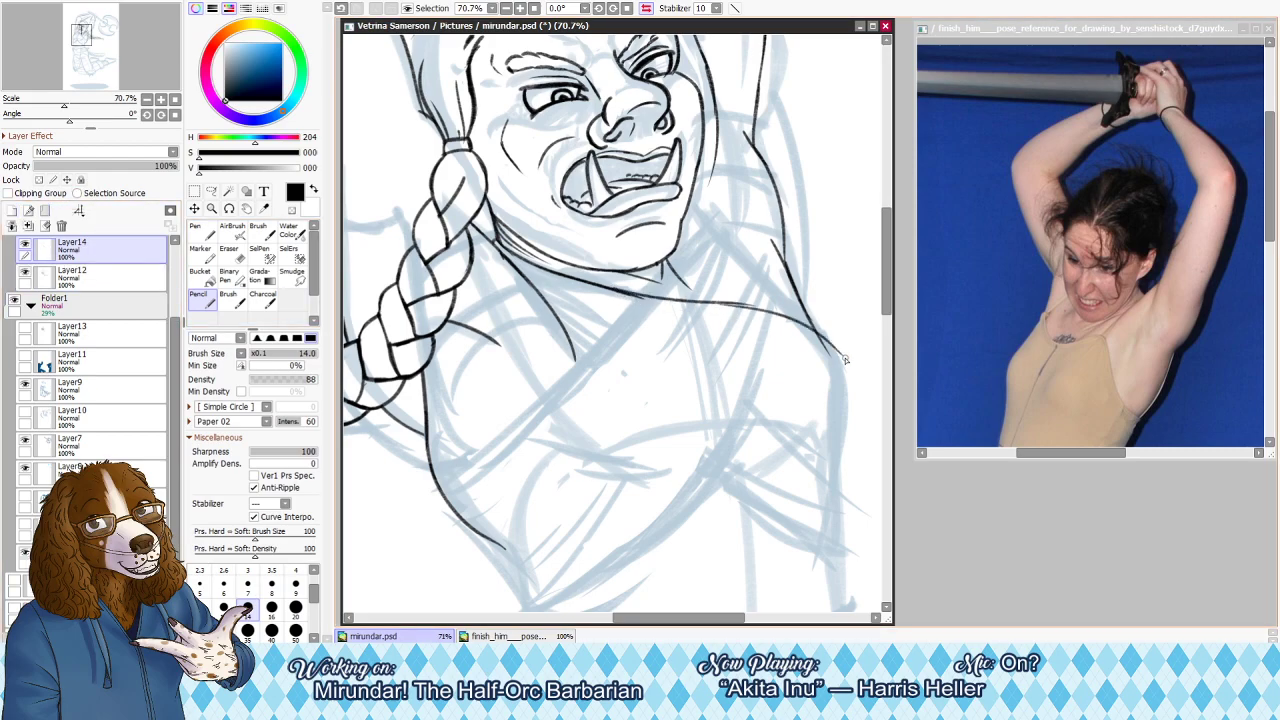
pyautogui.hotkey('ctrl', 'z')
pyautogui.moveTo(625, 292)
pyautogui.mouseDown()
pyautogui.moveTo(755, 312)
pyautogui.moveTo(701, 310)
pyautogui.moveTo(834, 340)
pyautogui.mouseUp()
pyautogui.hotkey('ctrl', 'z')
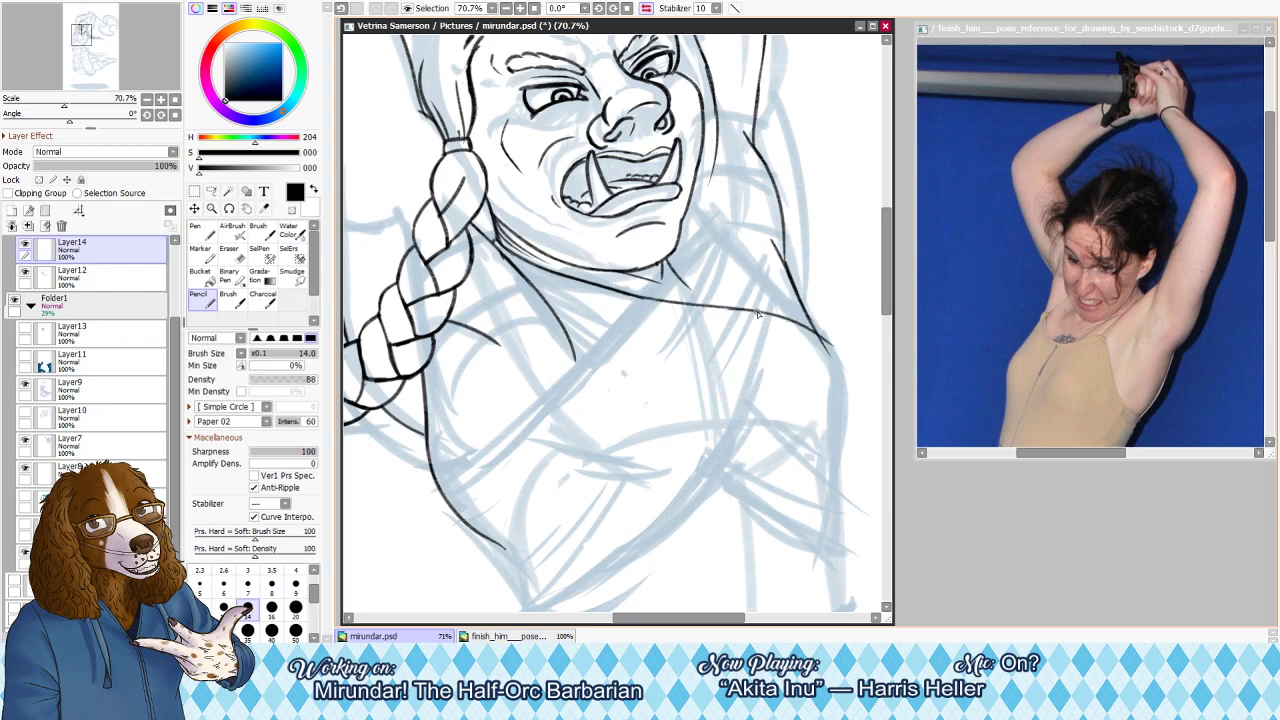
# Draw the outer side curve of the chest from the armpit down around the bust on Layer14
pyautogui.press('h')
pyautogui.moveTo(401, 335)
pyautogui.mouseDown()
pyautogui.moveTo(390, 436)
pyautogui.moveTo(392, 349)
pyautogui.moveTo(380, 422)
pyautogui.moveTo(397, 455)
pyautogui.moveTo(382, 387)
pyautogui.mouseUp()
pyautogui.hotkey('ctrl', 'z')
pyautogui.hotkey('ctrl', 'z')
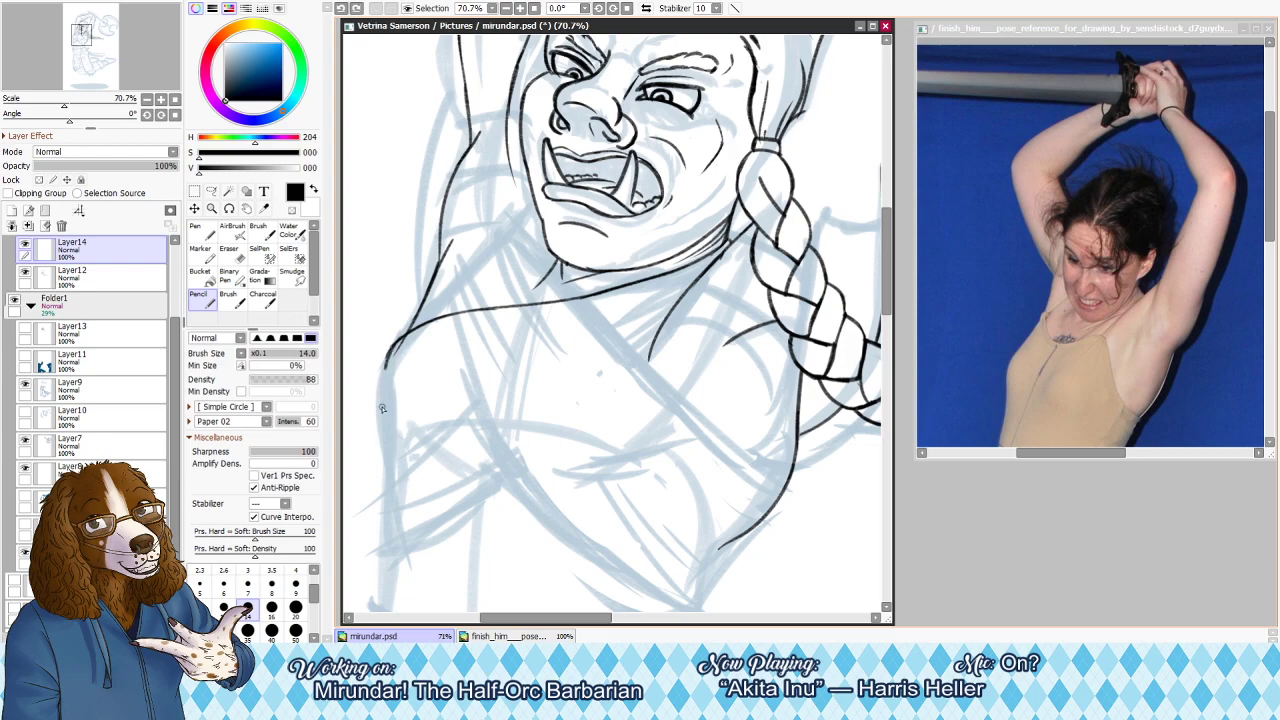
pyautogui.moveTo(393, 342); pyautogui.dragTo(406, 472)
# Clean up the corner where the shoulder line meets the chest's side curve with a size 16 eraser
pyautogui.press('e')
pyautogui.press(']')
pyautogui.press(']')
pyautogui.moveTo(394, 336)
pyautogui.mouseDown()
pyautogui.moveTo(371, 399)
pyautogui.moveTo(391, 361)
pyautogui.mouseUp()
pyautogui.press(']')
pyautogui.press(']')
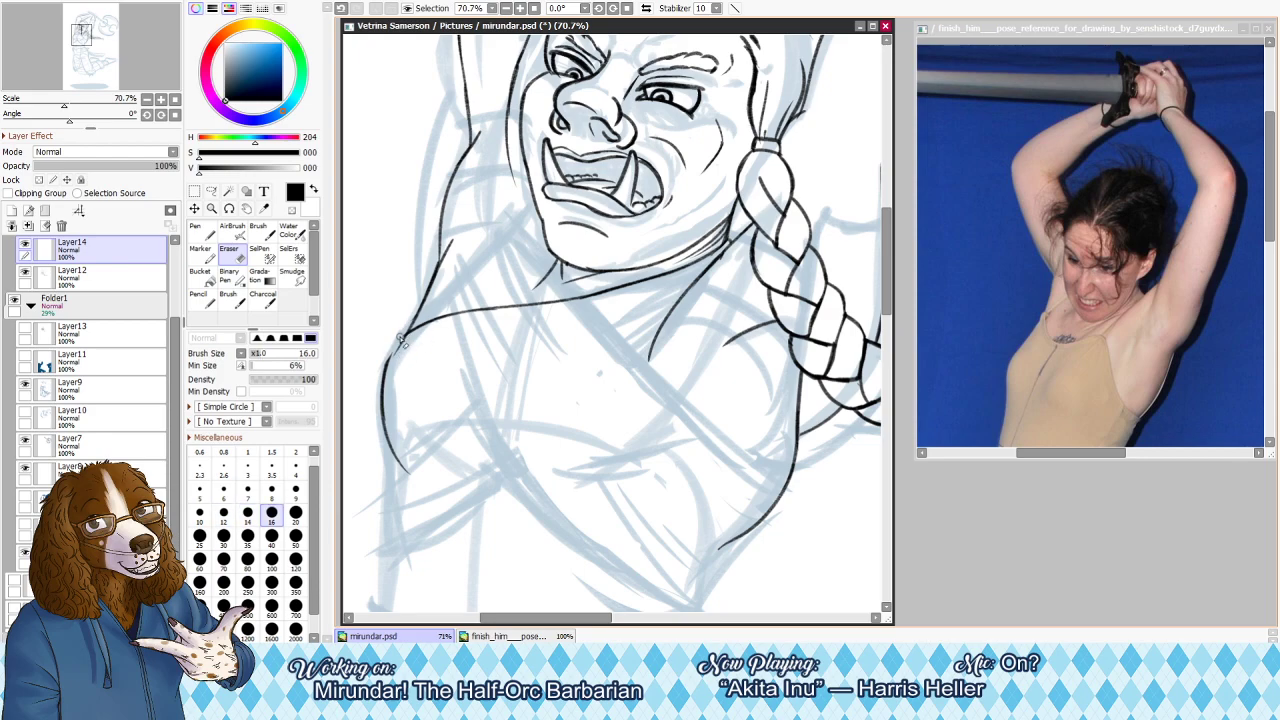
pyautogui.press('n')
pyautogui.press('h')
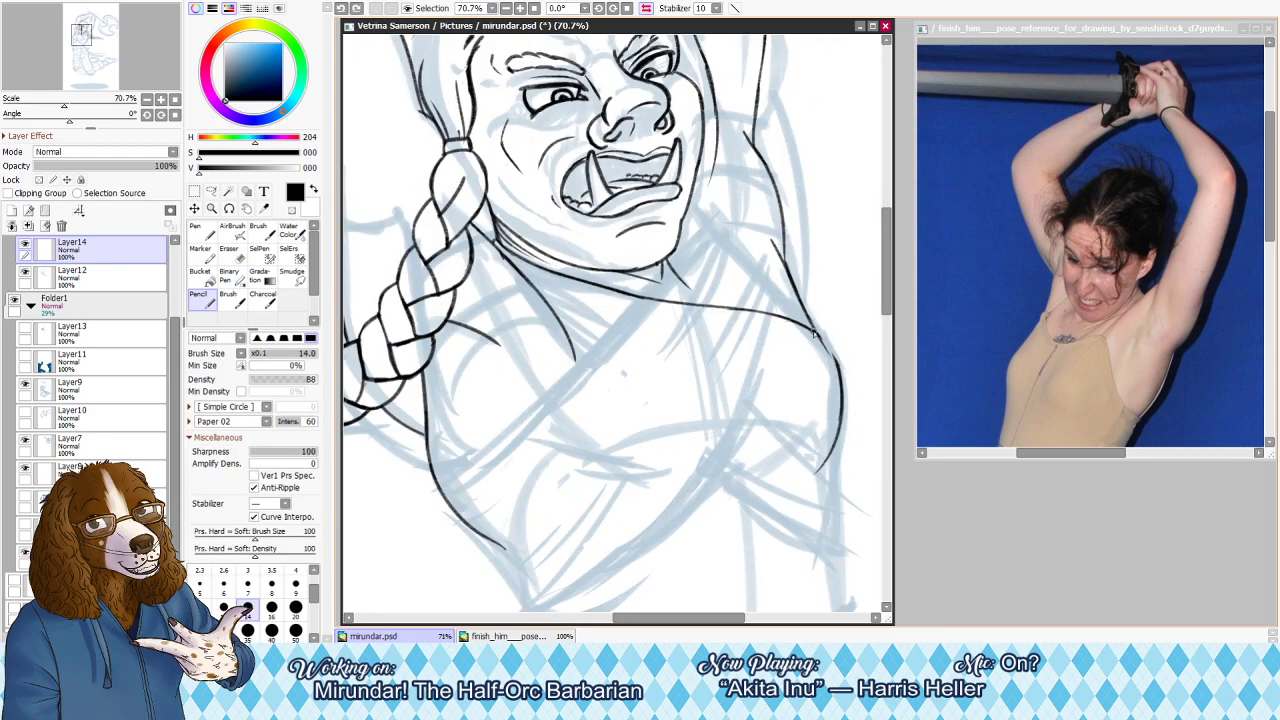
pyautogui.press('e')
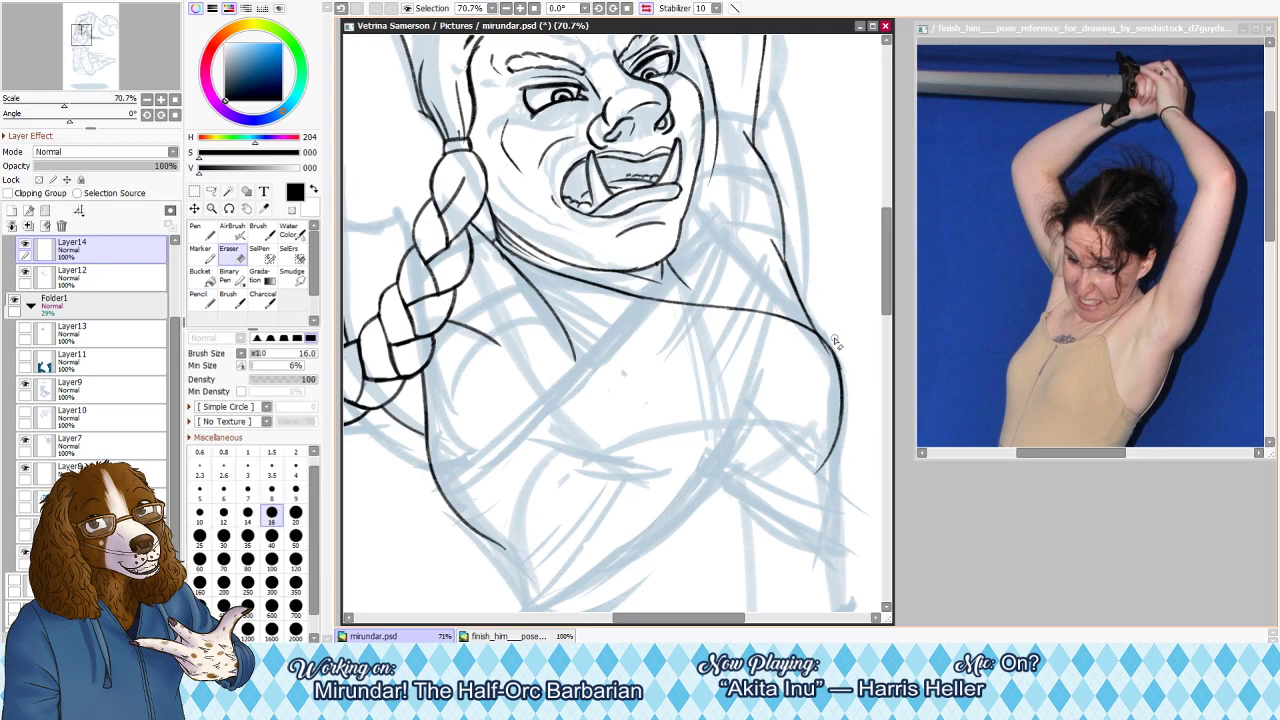
pyautogui.press('h')
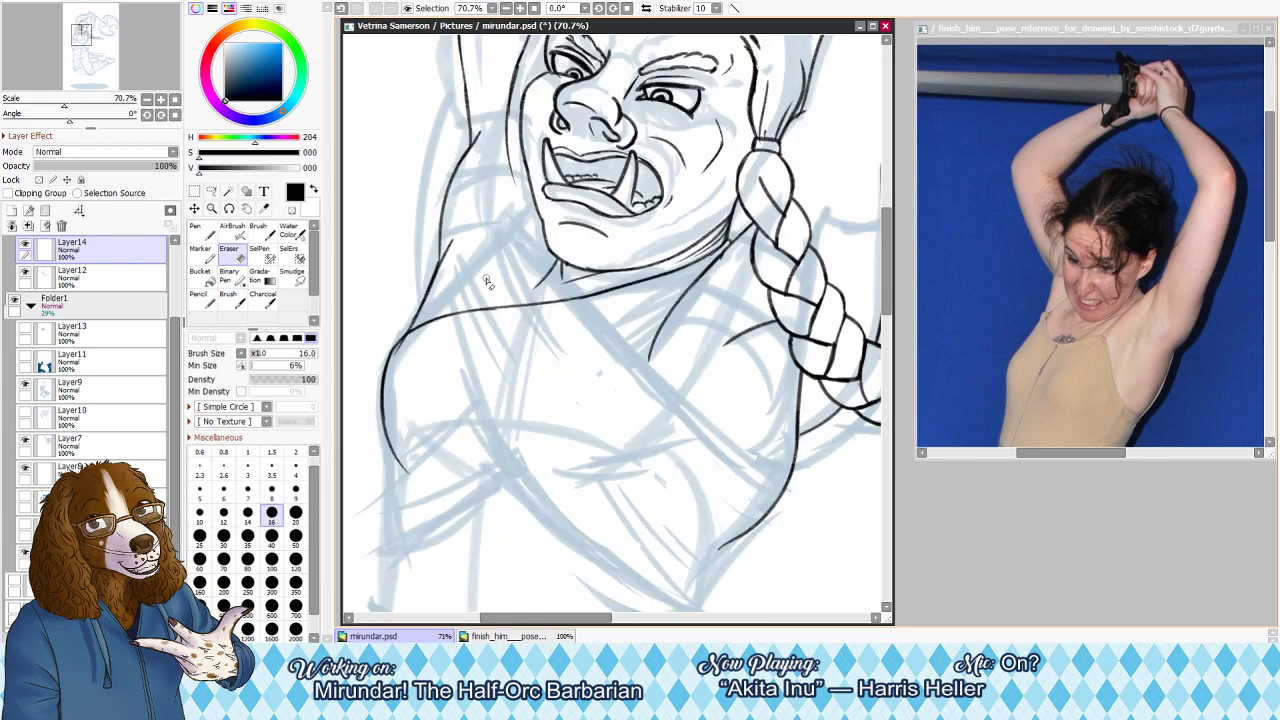
# Try to draw one edge of the wrap top, curving from beside the jaw down over the chest
pyautogui.press('n')
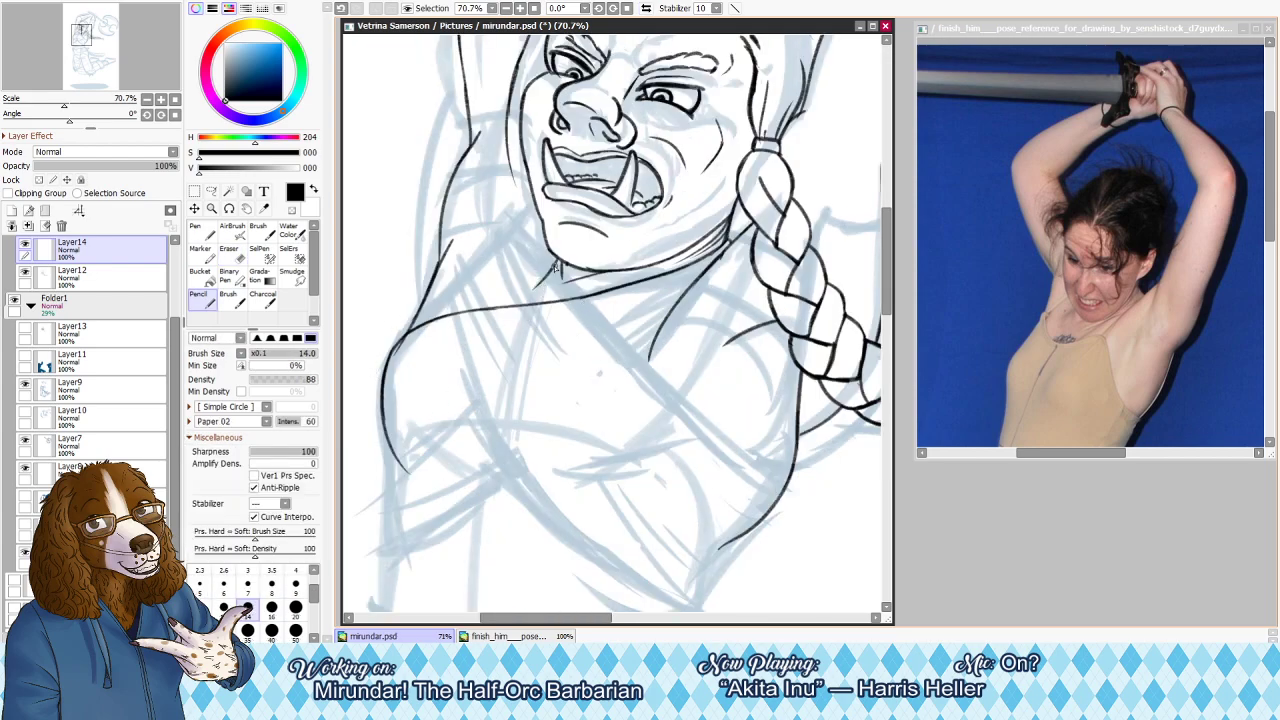
pyautogui.press('h')
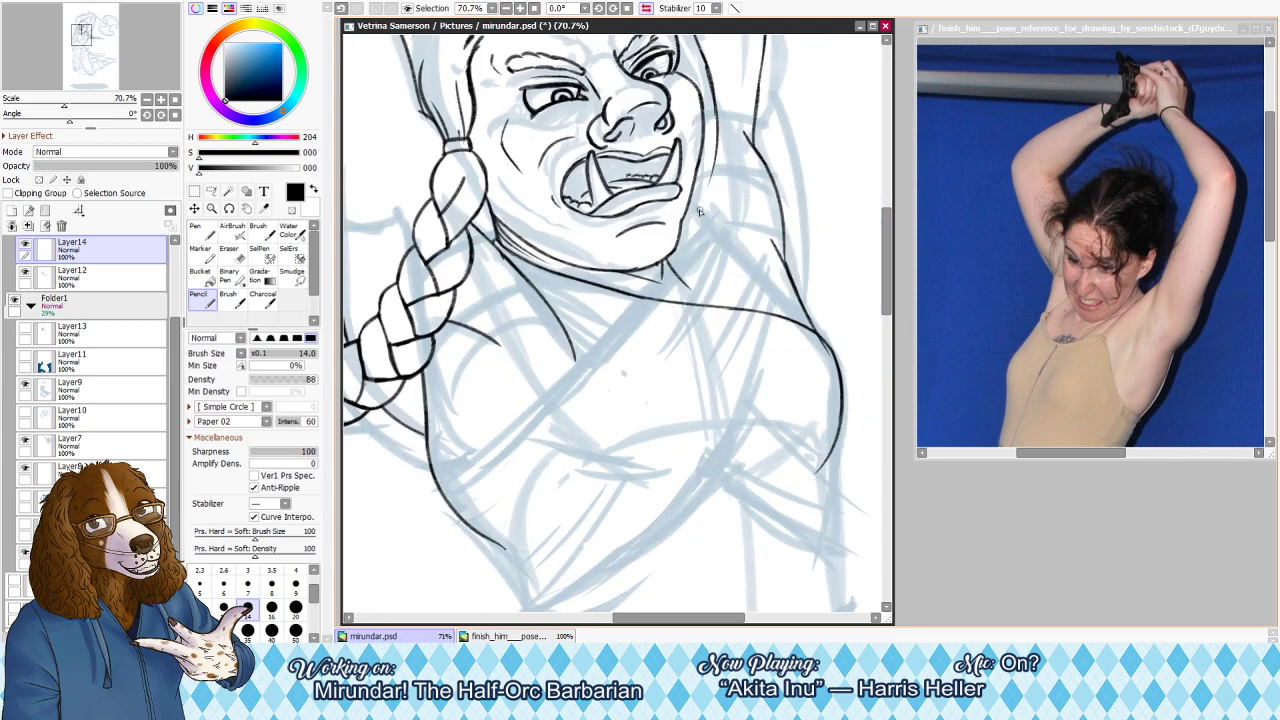
pyautogui.moveTo(678, 238); pyautogui.dragTo(720, 306)
pyautogui.hotkey('ctrl', 'z')
pyautogui.moveTo(678, 238); pyautogui.dragTo(722, 328)
pyautogui.hotkey('ctrl', 'z')
pyautogui.moveTo(684, 232)
pyautogui.mouseDown()
pyautogui.moveTo(722, 290)
pyautogui.moveTo(716, 404)
pyautogui.mouseUp()
# Try to draw the crossing wrap edge diagonally from under the chin to the torso's braid side
pyautogui.press('h')
pyautogui.moveTo(561, 266); pyautogui.dragTo(696, 439)
pyautogui.hotkey('ctrl', 'z')
pyautogui.moveTo(561, 265)
pyautogui.mouseDown()
pyautogui.moveTo(566, 296)
pyautogui.moveTo(628, 374)
pyautogui.mouseUp()
pyautogui.hotkey('ctrl', 'z')
pyautogui.moveTo(550, 275); pyautogui.dragTo(650, 388)
pyautogui.moveTo(583, 336); pyautogui.dragTo(798, 498)
pyautogui.hotkey('ctrl', 'z')
pyautogui.hotkey('ctrl', 'z')
pyautogui.moveTo(622, 376); pyautogui.dragTo(811, 510)
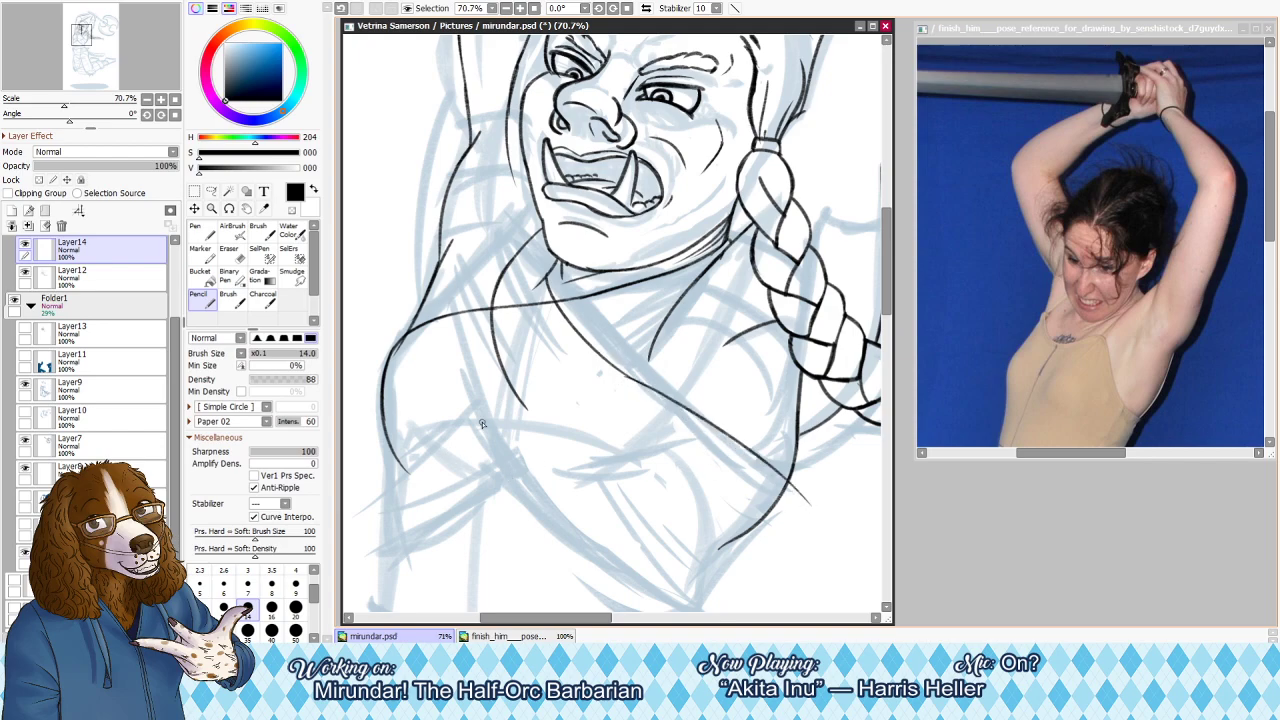
# Try to extend the first wrap edge down to the lower ribs, erasing its lower end at size 35 and redrawing it
pyautogui.press('e')
pyautogui.press(']')
pyautogui.press(']')
pyautogui.press(']')
pyautogui.press(']')
pyautogui.moveTo(502, 352); pyautogui.dragTo(557, 468)
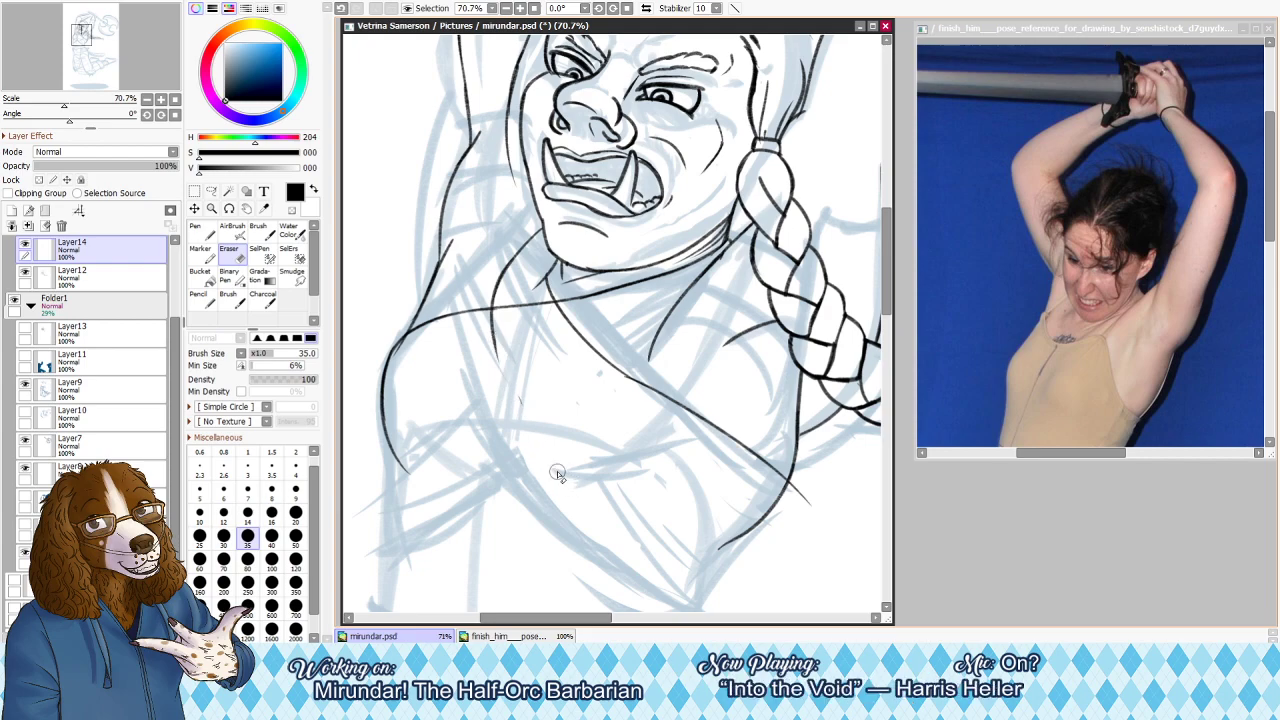
pyautogui.press('n')
pyautogui.moveTo(496, 303)
pyautogui.mouseDown()
pyautogui.moveTo(494, 359)
pyautogui.moveTo(581, 540)
pyautogui.mouseUp()
pyautogui.hotkey('ctrl', 'z')
pyautogui.moveTo(492, 335); pyautogui.dragTo(622, 587)
pyautogui.hotkey('ctrl', 'z')
pyautogui.moveTo(491, 318); pyautogui.dragTo(632, 582)
pyautogui.press('h')
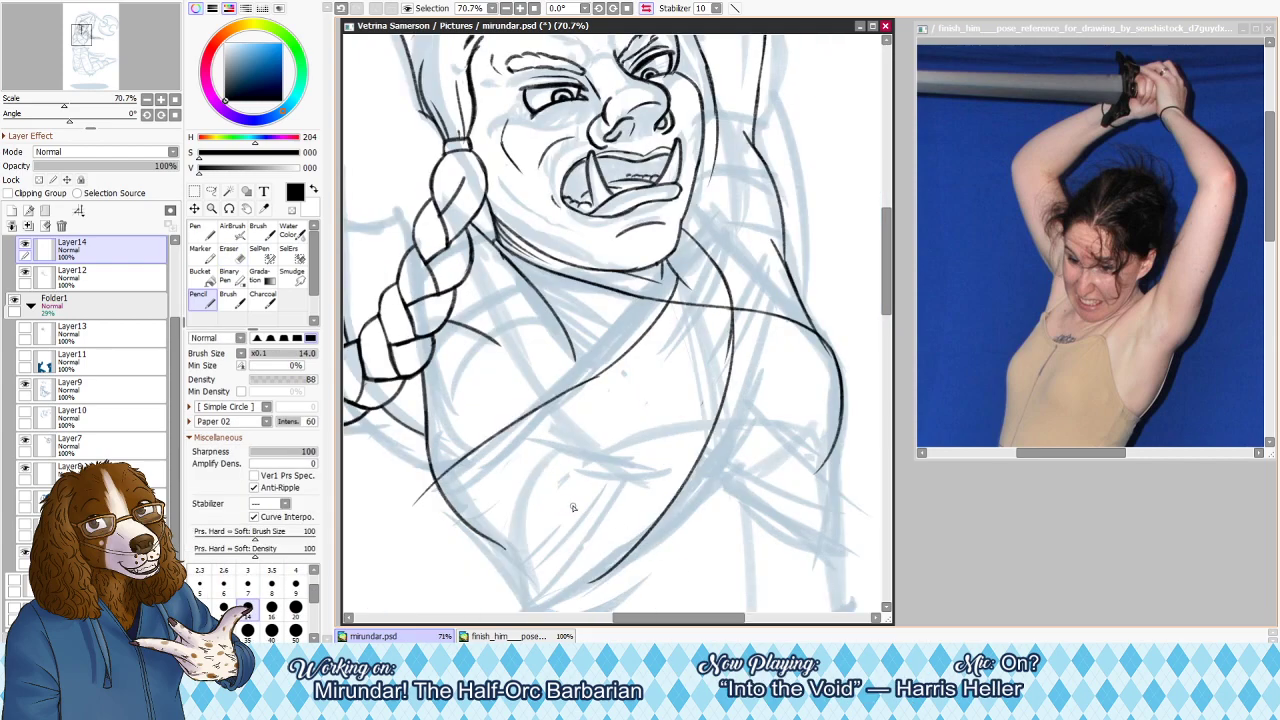
# Check the whole figure and undo the crossed wrap edges over the chest
pyautogui.press('h')
pyautogui.hotkey('ctrl', '0')
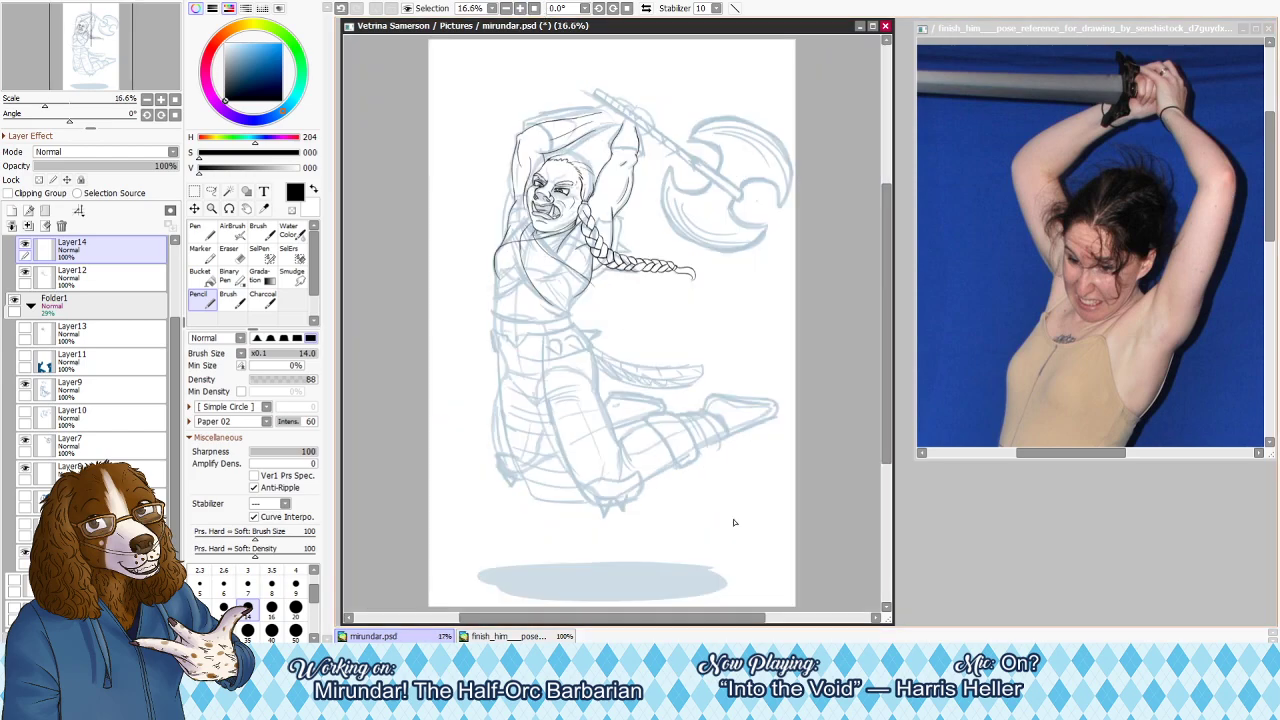
pyautogui.scroll(2, 498, 166)
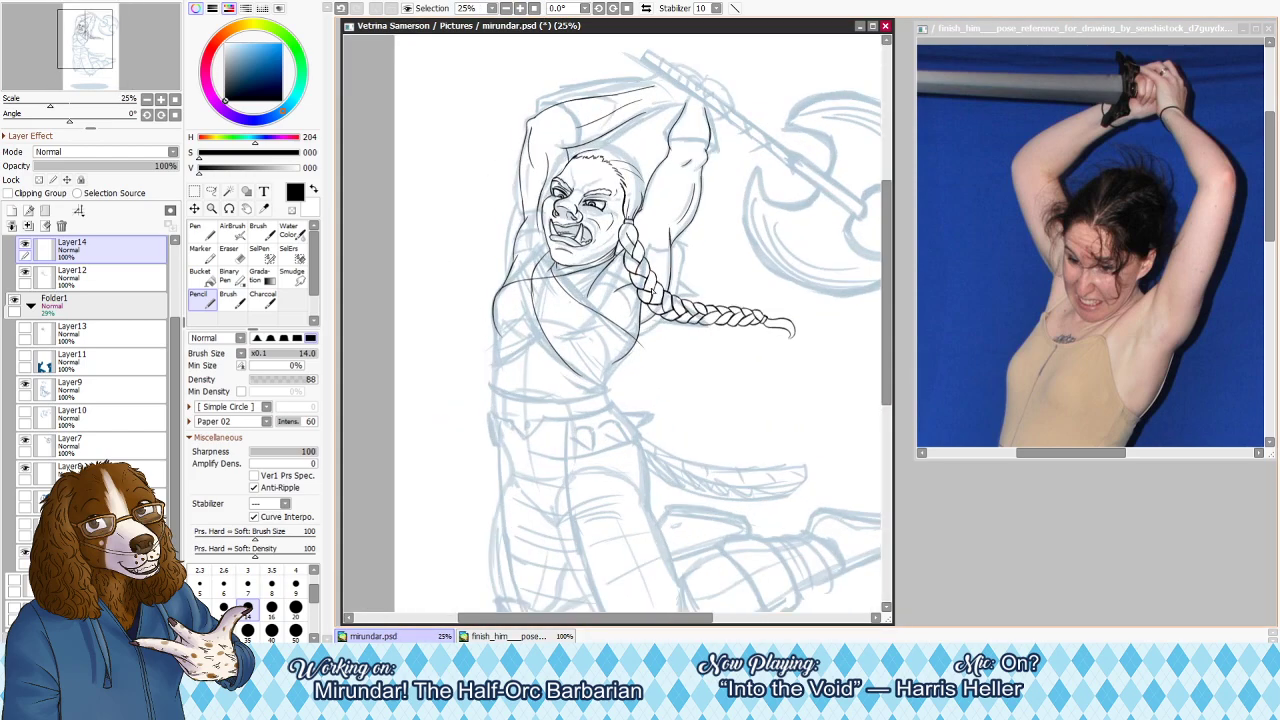
pyautogui.scroll(2, 630, 288)
pyautogui.press('e')
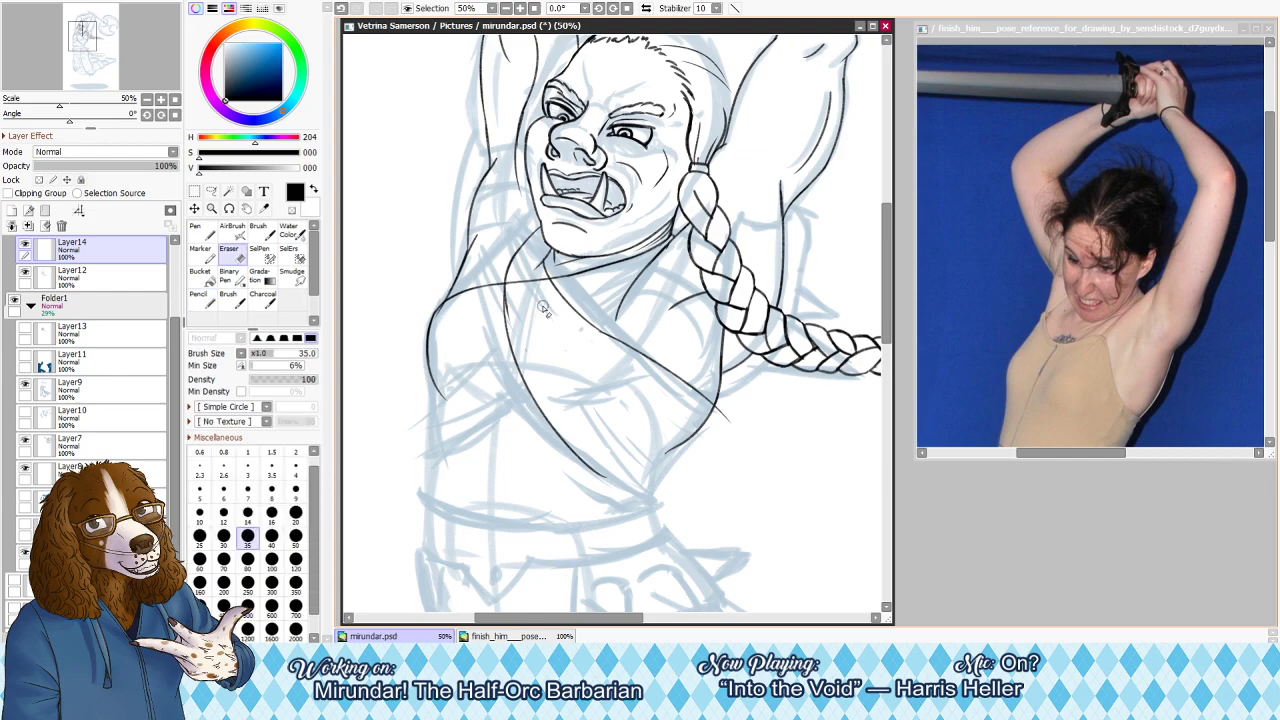
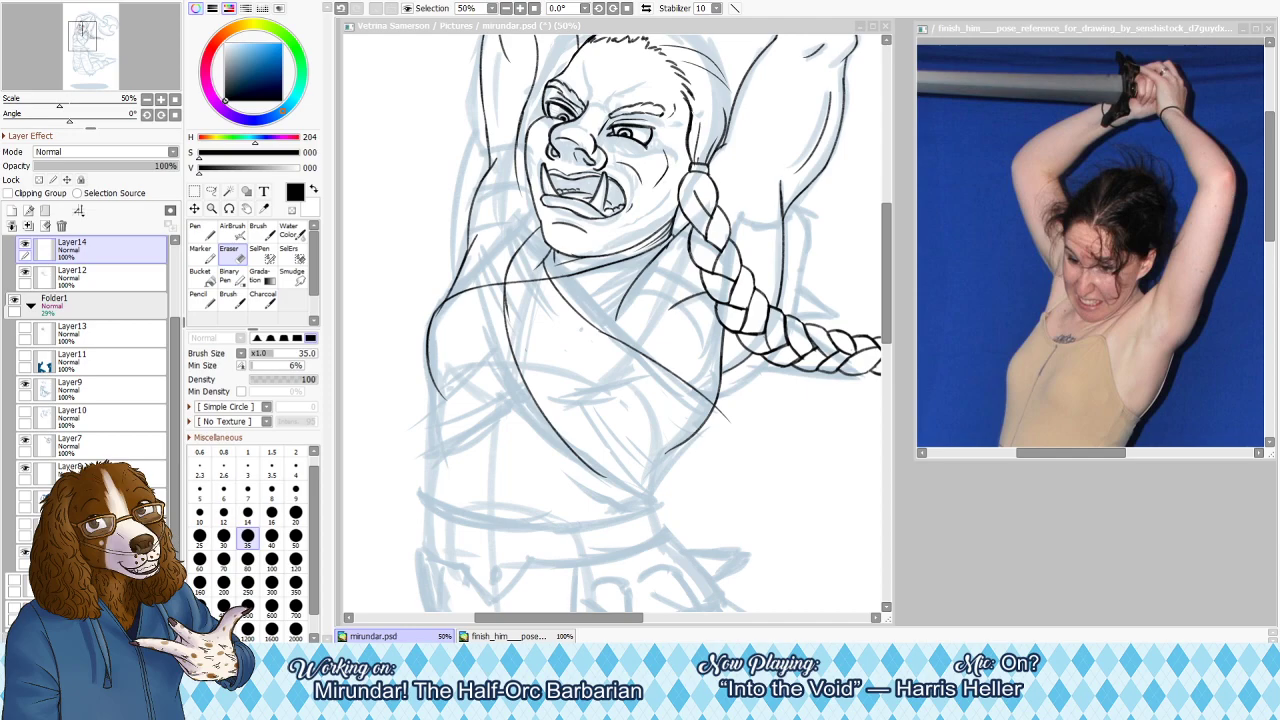
pyautogui.click(753, 370)
pyautogui.hotkey('ctrl', 'z')
pyautogui.hotkey('ctrl', 'z')
pyautogui.hotkey('ctrl', 'z')
pyautogui.hotkey('ctrl', 'z')
pyautogui.hotkey('ctrl', 'z')
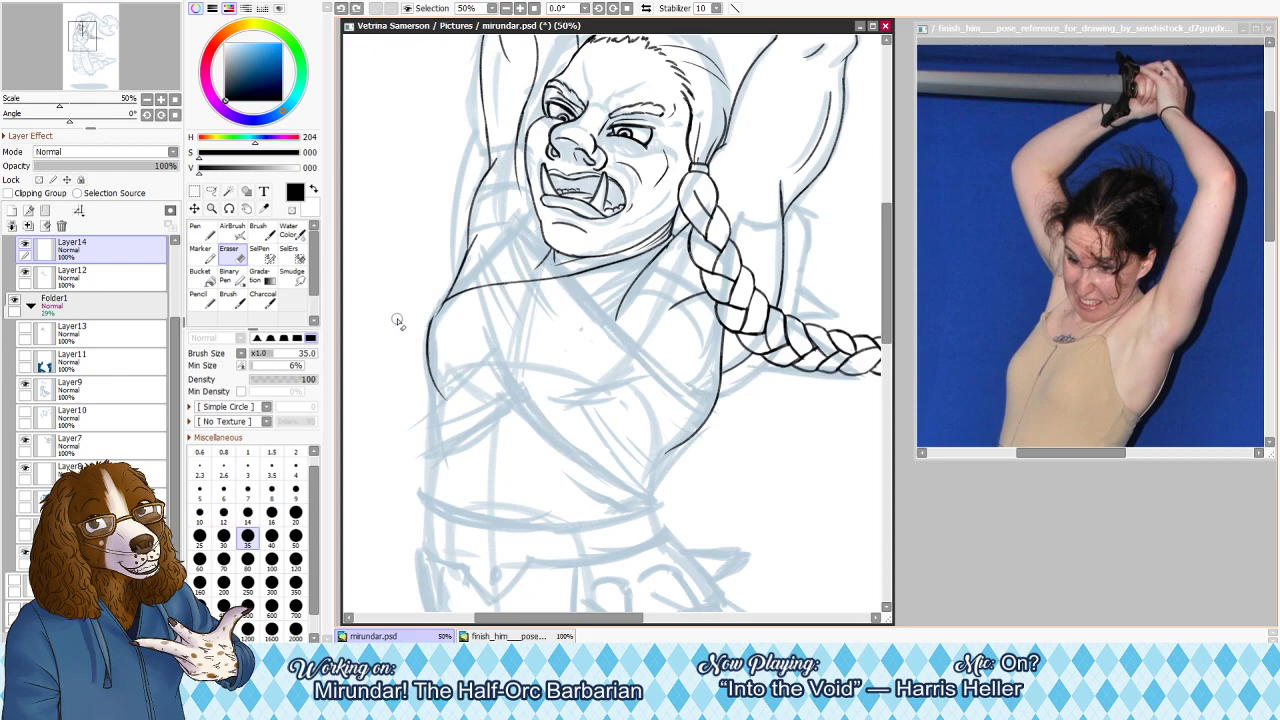
# Erase the shoulder line between the jaw and the armpit on Layer14 with a size 60 eraser
pyautogui.press(']')
pyautogui.press(']')
pyautogui.press(']')
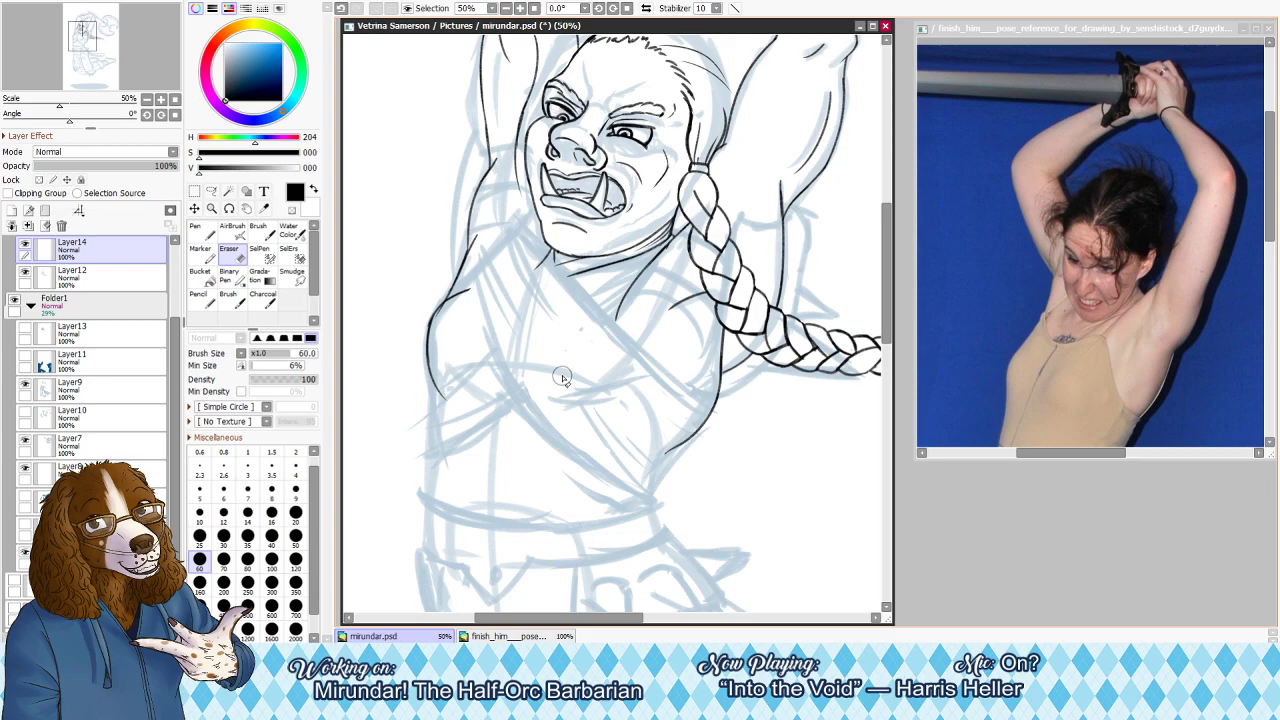
pyautogui.press(']')
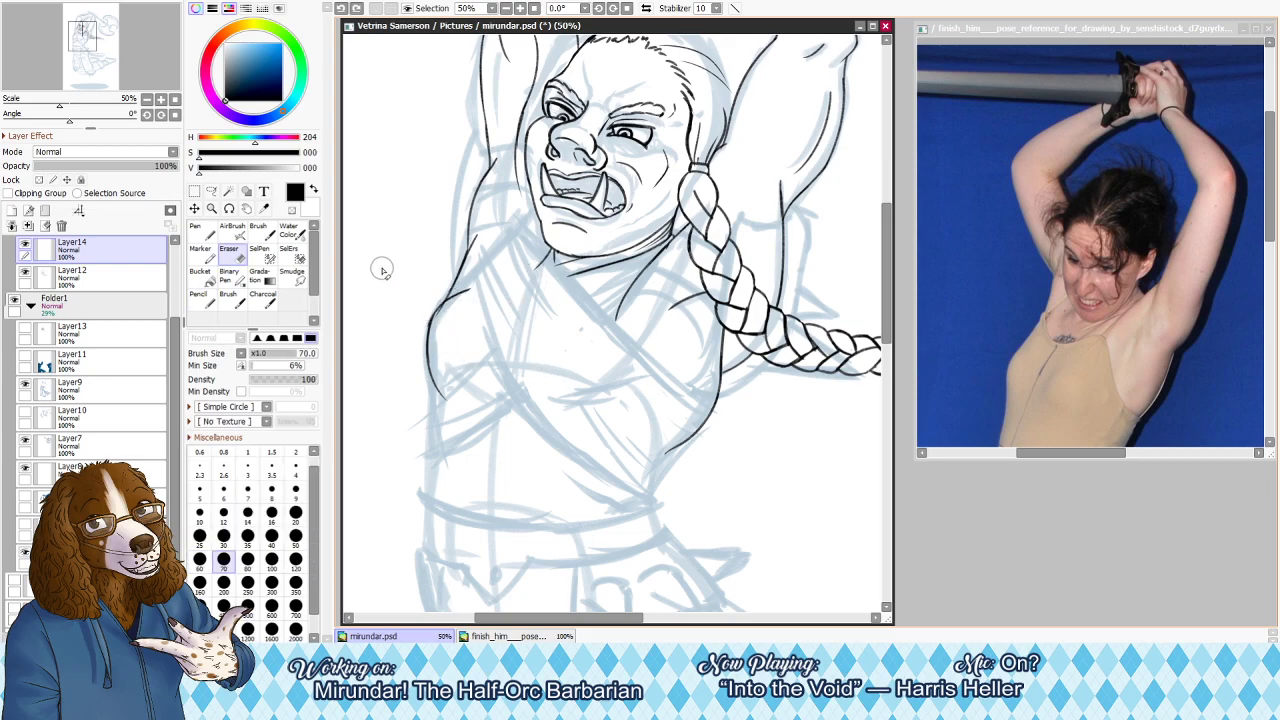
# Hide the clothing sketch on Layer9 and draw a short underbust line from the torso's side with a size 16 pencil
pyautogui.press('e')
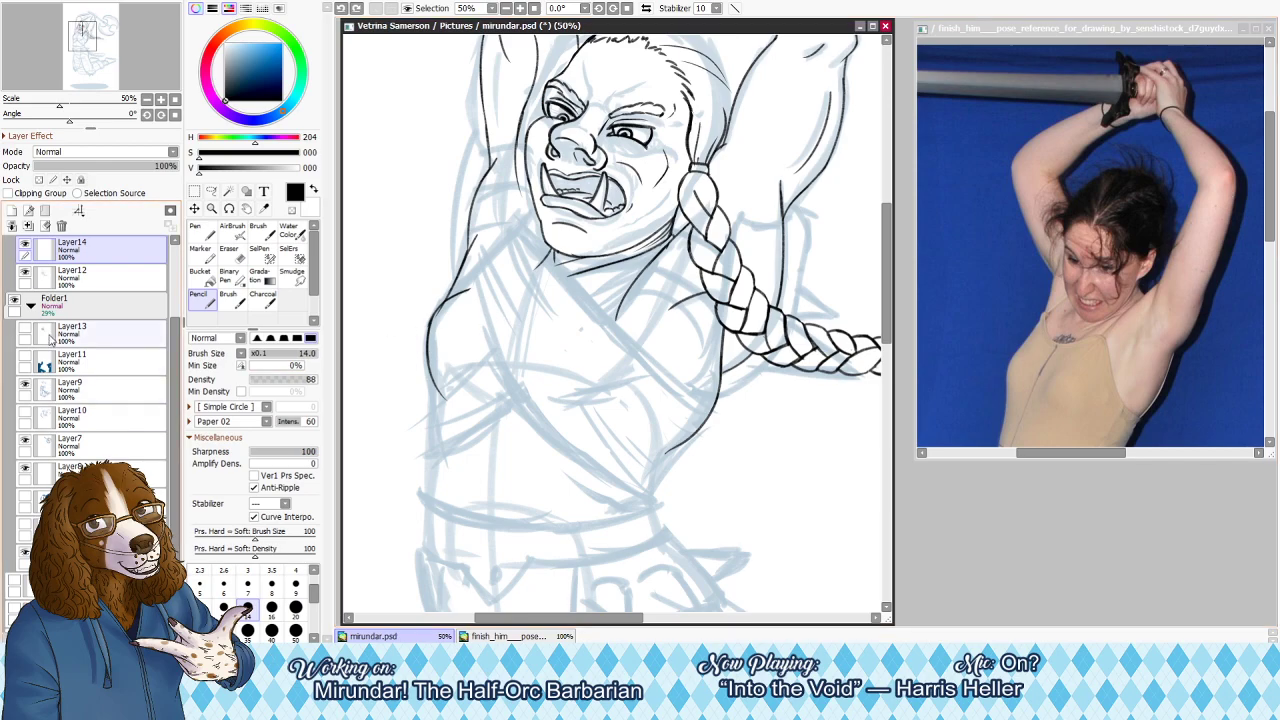
pyautogui.click(26, 386)
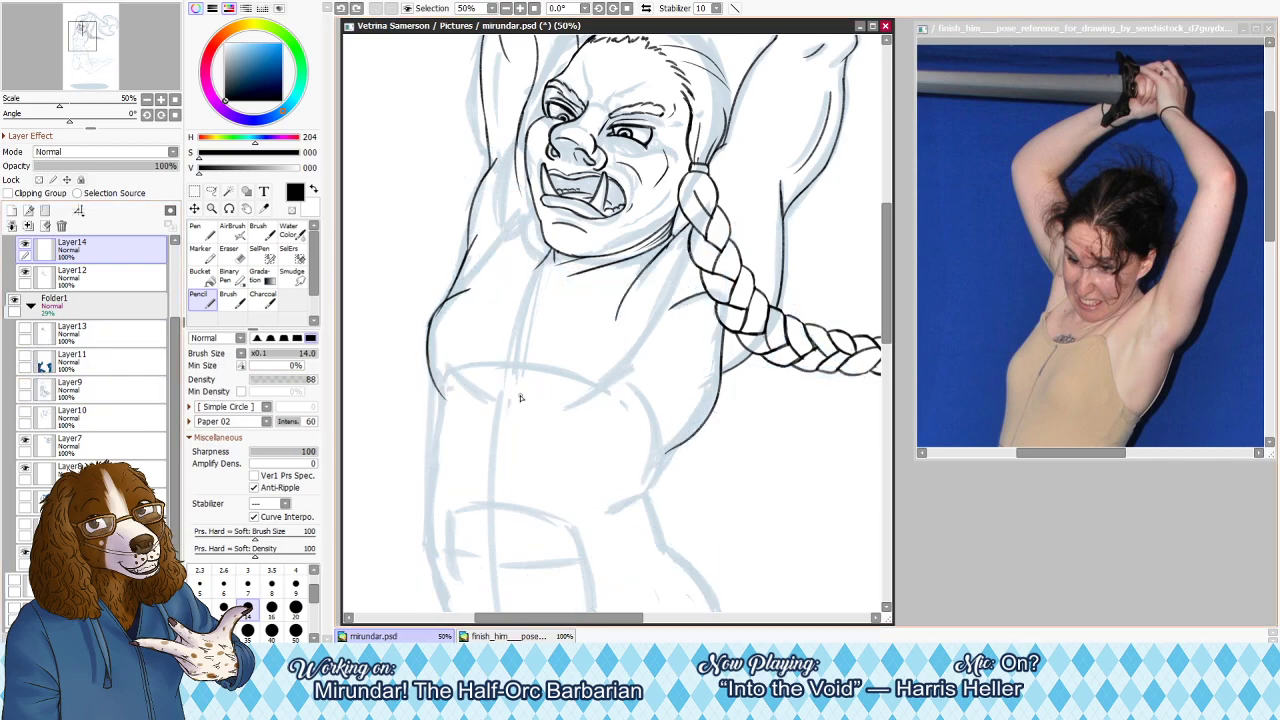
pyautogui.press(']')
pyautogui.press(']')
pyautogui.hotkey('ctrl', 'z')
pyautogui.moveTo(440, 392)
pyautogui.mouseDown()
pyautogui.moveTo(505, 394)
pyautogui.moveTo(504, 381)
pyautogui.moveTo(541, 364)
pyautogui.mouseUp()
pyautogui.press('[')
pyautogui.hotkey('ctrl', 'z')
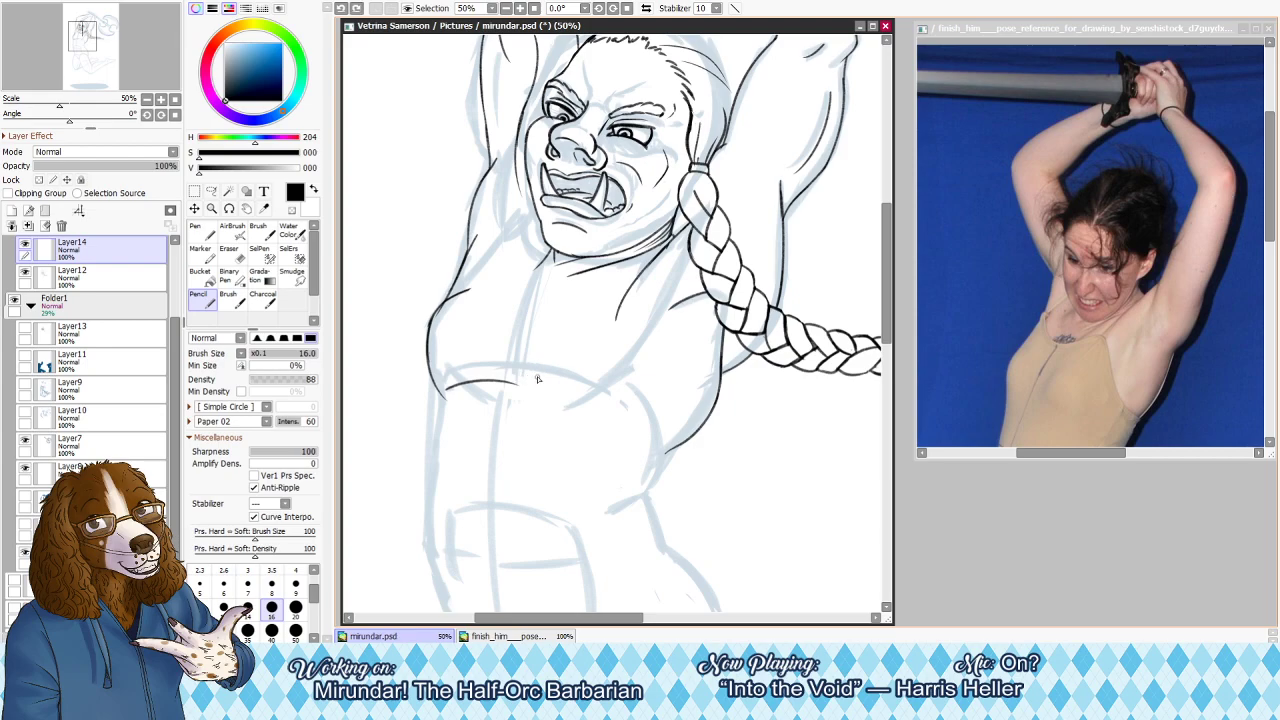
# Erase the lower end of the armpit line on Layer12 with a size 80 eraser and hide Layer14
pyautogui.press('e')
pyautogui.press('h')
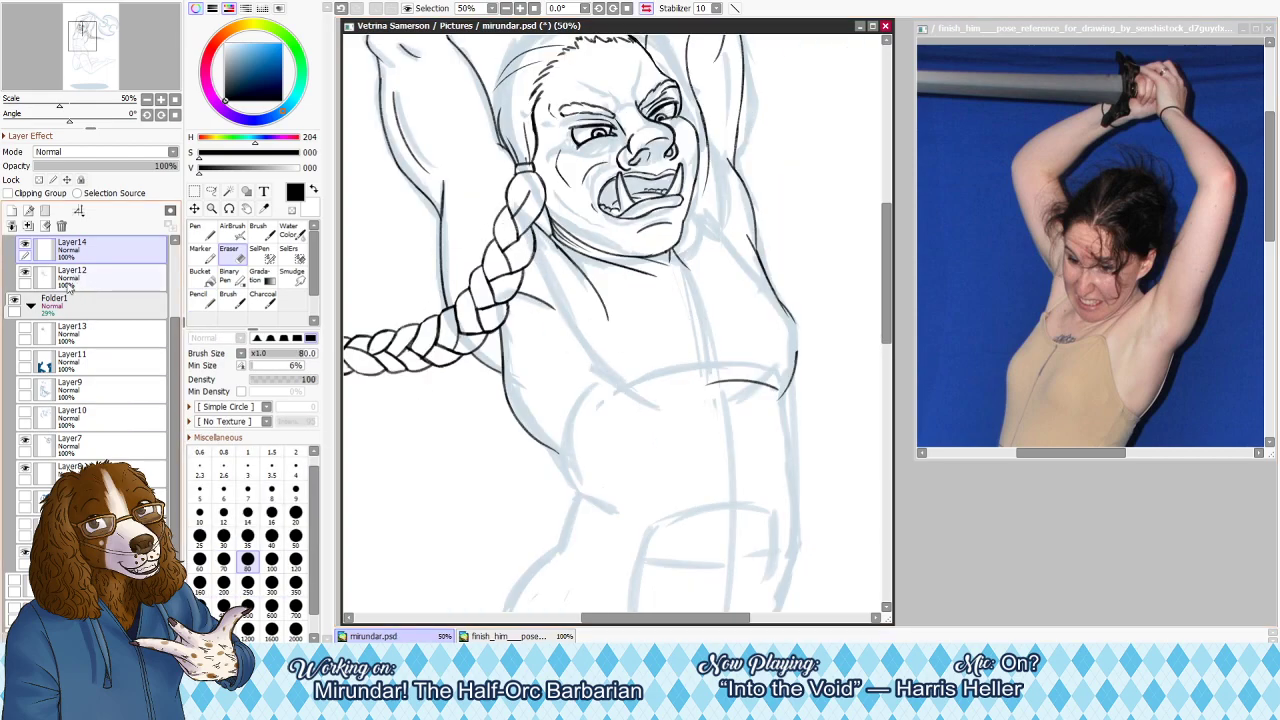
pyautogui.click(125, 274)
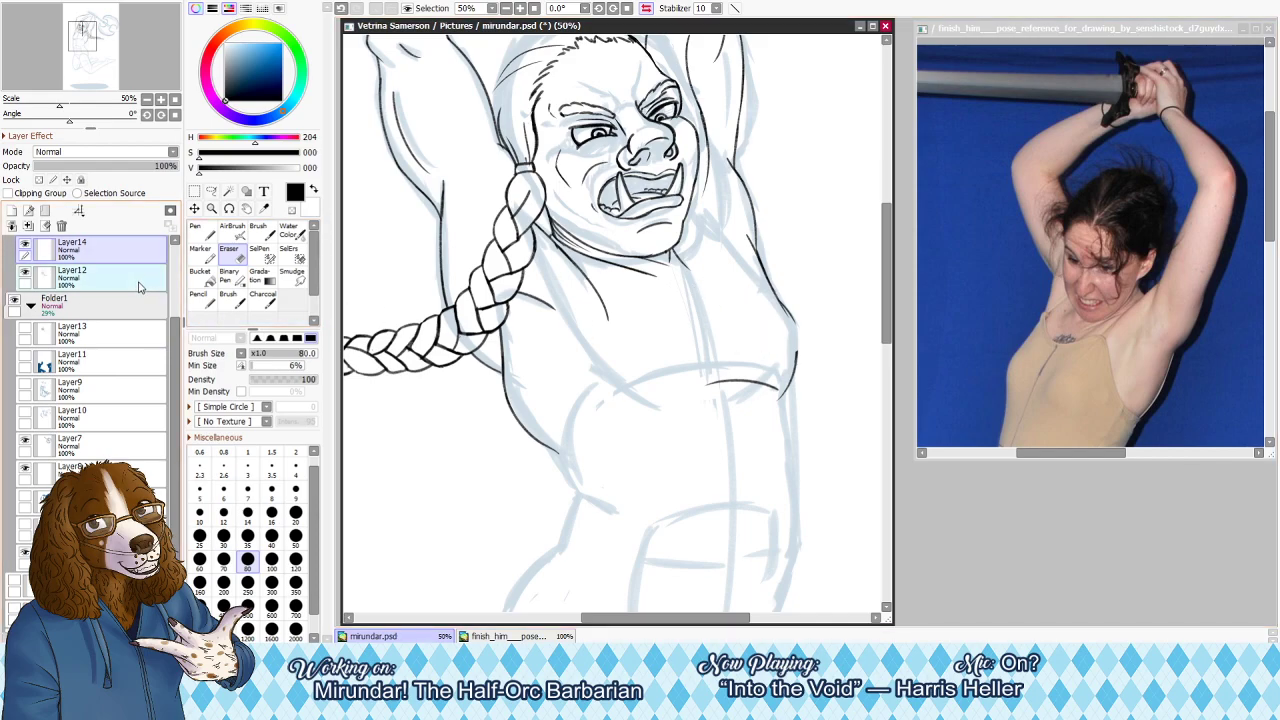
pyautogui.moveTo(781, 291); pyautogui.dragTo(791, 323)
pyautogui.click(27, 244)
pyautogui.press('n')
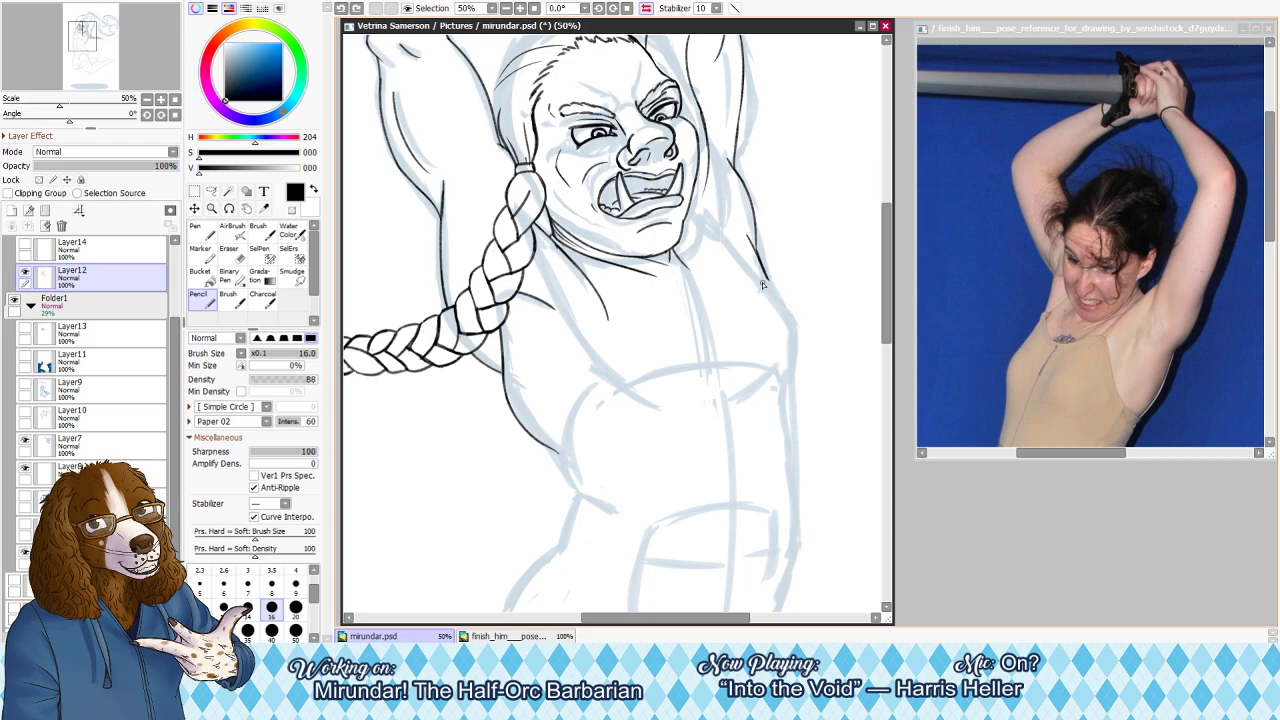
pyautogui.press('e')
pyautogui.press('h')
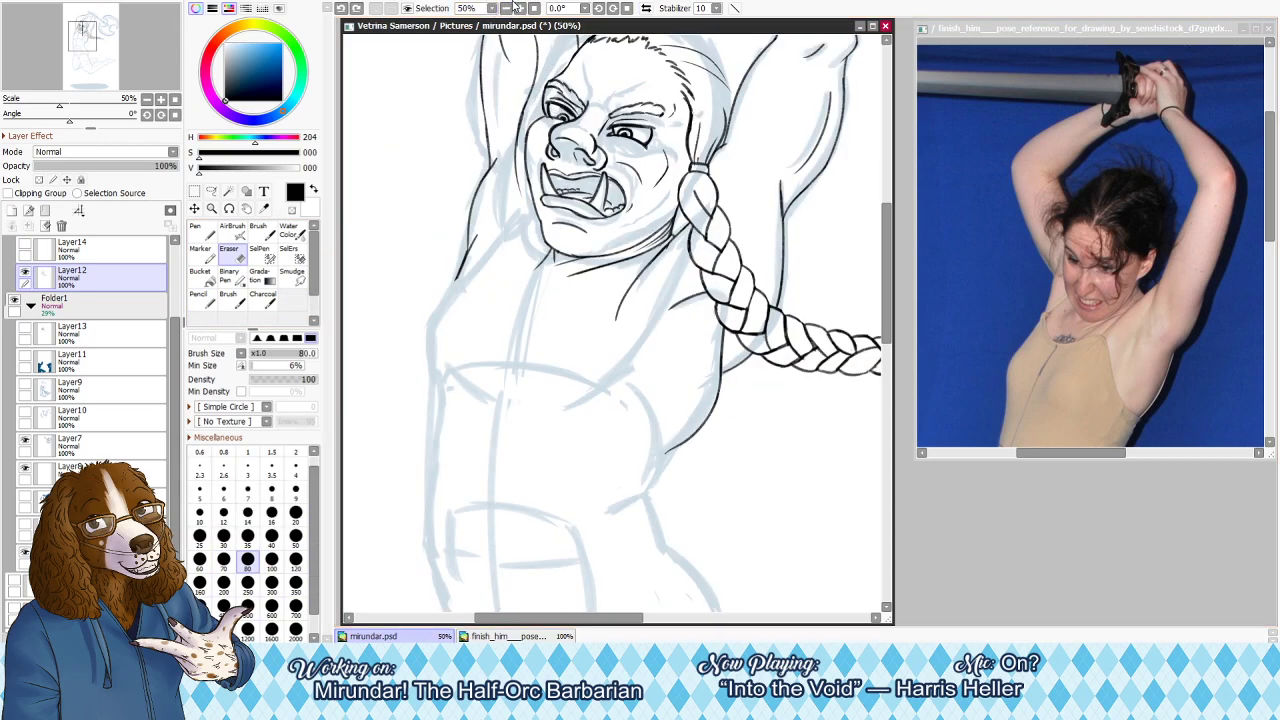
# Redraw the side line on Layer12 from the armpit around the bust with a size 20 pencil, cleaning its upper join at eraser size 60
pyautogui.click(519, 9)
pyautogui.moveTo(75, 43)
pyautogui.mouseDown()
pyautogui.moveTo(65, 51)
pyautogui.moveTo(70, 38)
pyautogui.mouseUp()
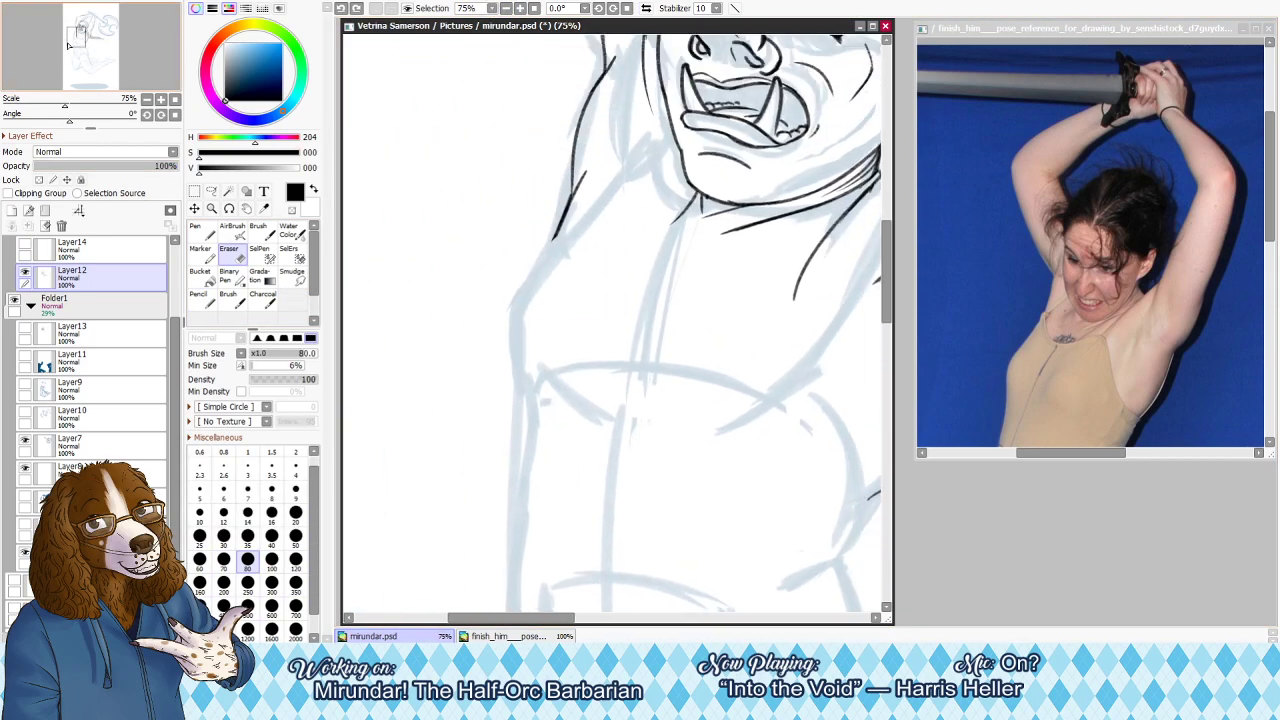
pyautogui.press('h')
pyautogui.press('n')
pyautogui.hotkey('ctrl', 'z')
pyautogui.moveTo(645, 228)
pyautogui.mouseDown()
pyautogui.moveTo(708, 319)
pyautogui.moveTo(721, 387)
pyautogui.mouseUp()
pyautogui.hotkey('ctrl', 'z')
pyautogui.moveTo(694, 307); pyautogui.dragTo(711, 416)
pyautogui.hotkey('ctrl', 'z')
pyautogui.moveTo(694, 301)
pyautogui.mouseDown()
pyautogui.moveTo(711, 400)
pyautogui.moveTo(707, 372)
pyautogui.moveTo(697, 438)
pyautogui.mouseUp()
pyautogui.hotkey('ctrl', 'z')
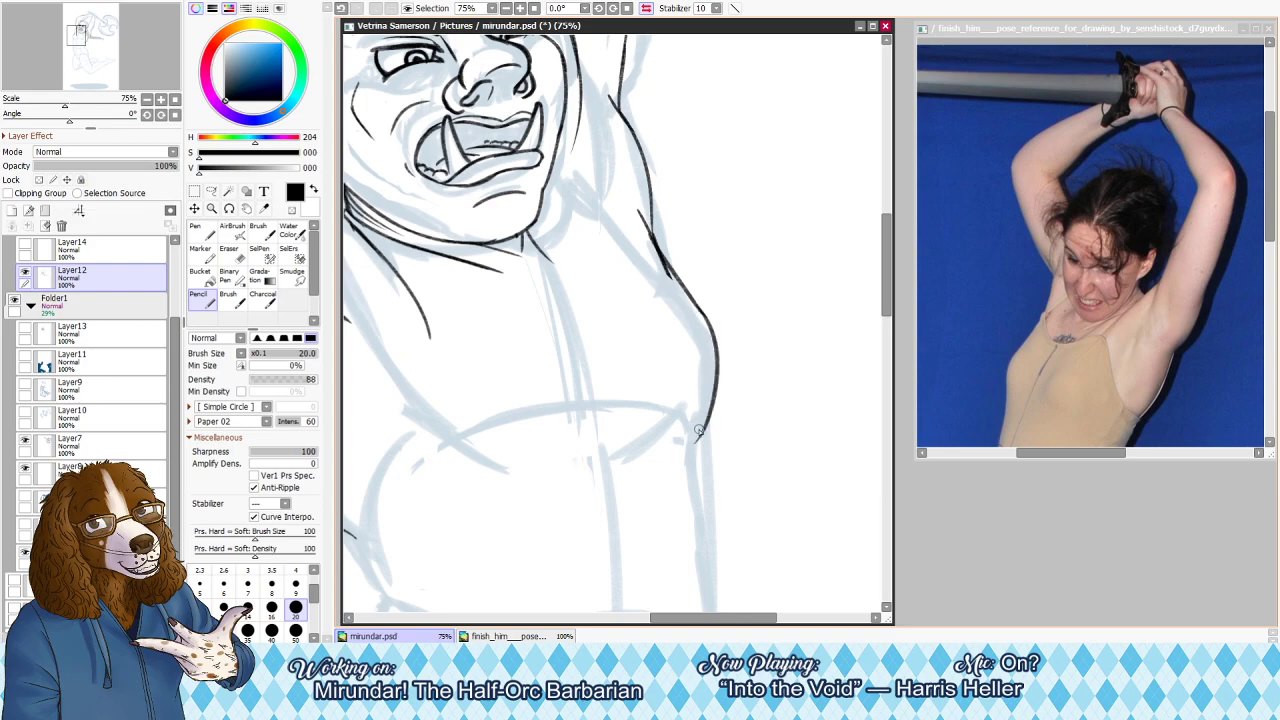
pyautogui.press('e')
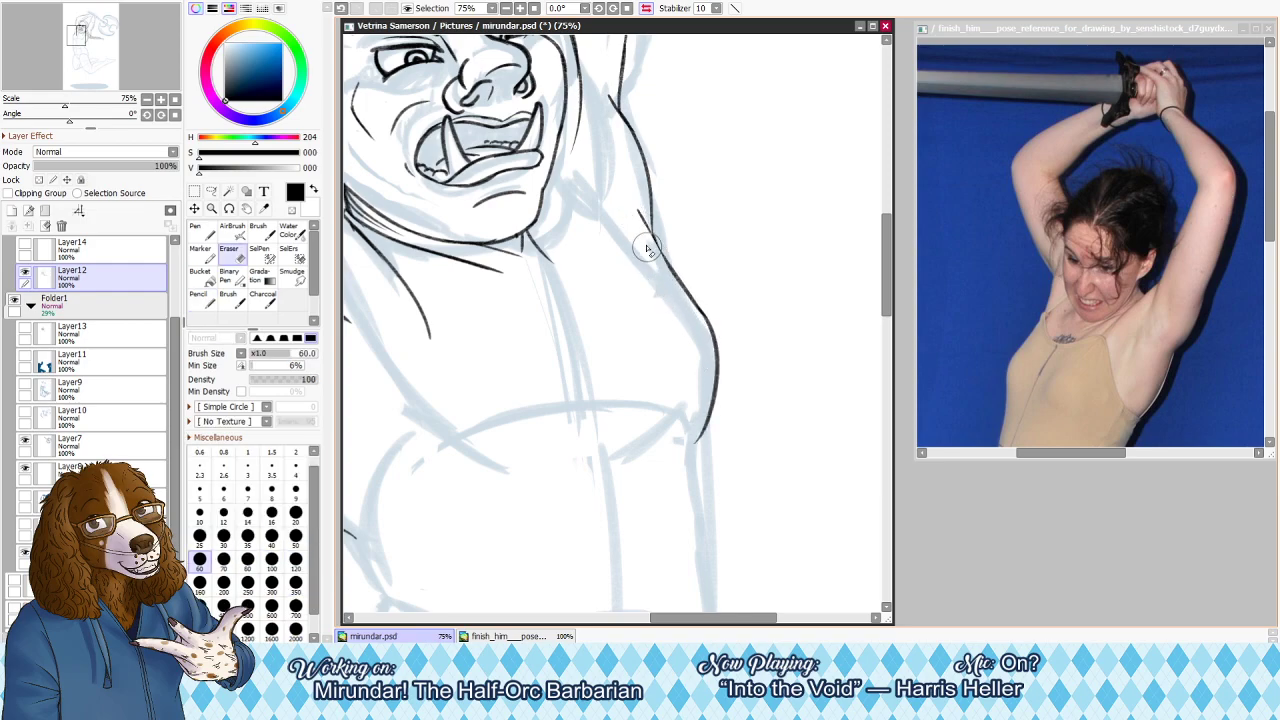
pyautogui.press('h')
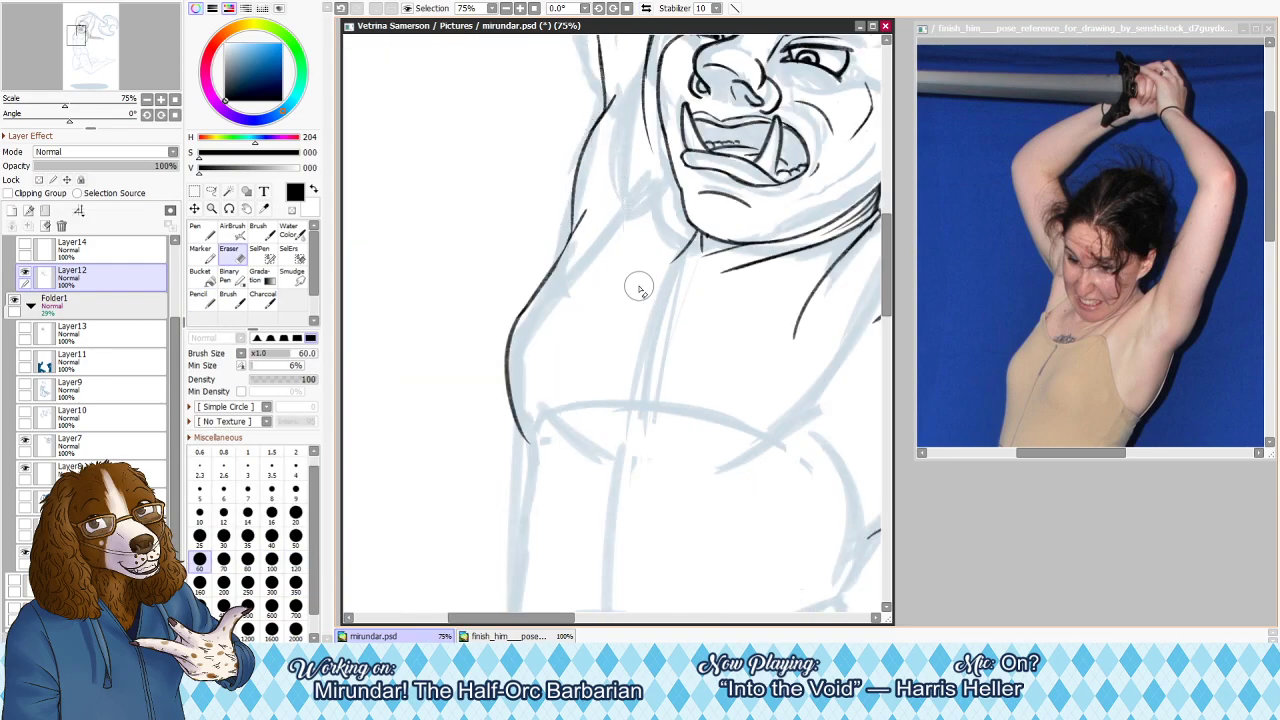
# Try to draw the underbust line across the ribs on Layer12
pyautogui.press('n')
pyautogui.moveTo(536, 434); pyautogui.dragTo(677, 428)
pyautogui.hotkey('ctrl', 'z')
# Show Layer14 again and erase the part of its side curve that doubles the redrawn line with a size 50 eraser
pyautogui.click(25, 244)
pyautogui.moveTo(540, 442); pyautogui.dragTo(648, 435)
pyautogui.moveTo(510, 386); pyautogui.dragTo(538, 457)
pyautogui.press('e')
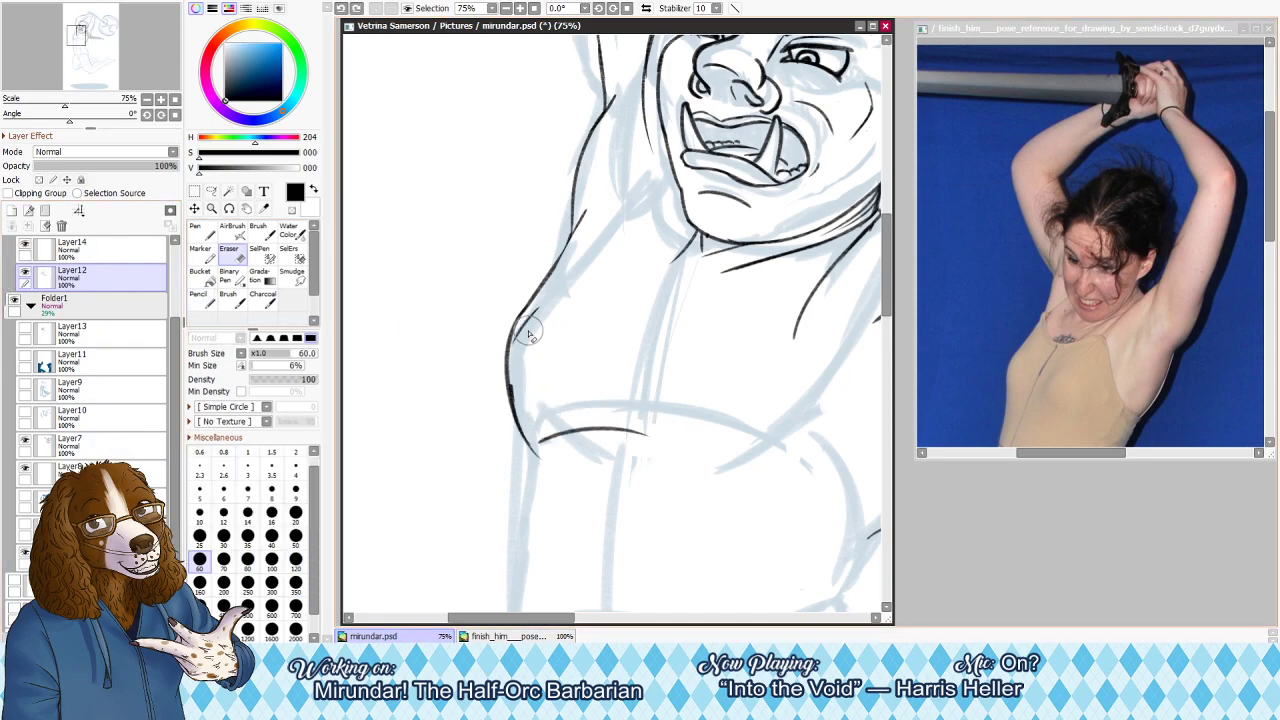
pyautogui.click(70, 245)
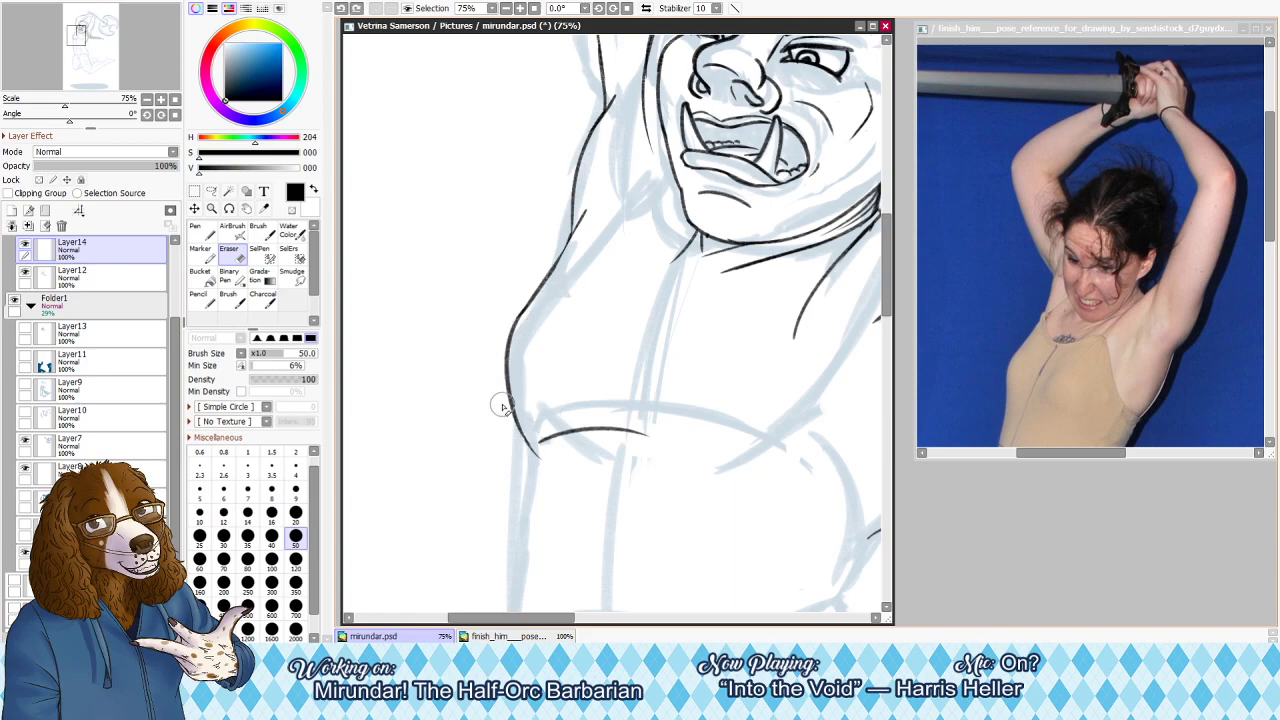
# Try to draw a chest muscle line from the armpit inward on Layer14
pyautogui.press('n')
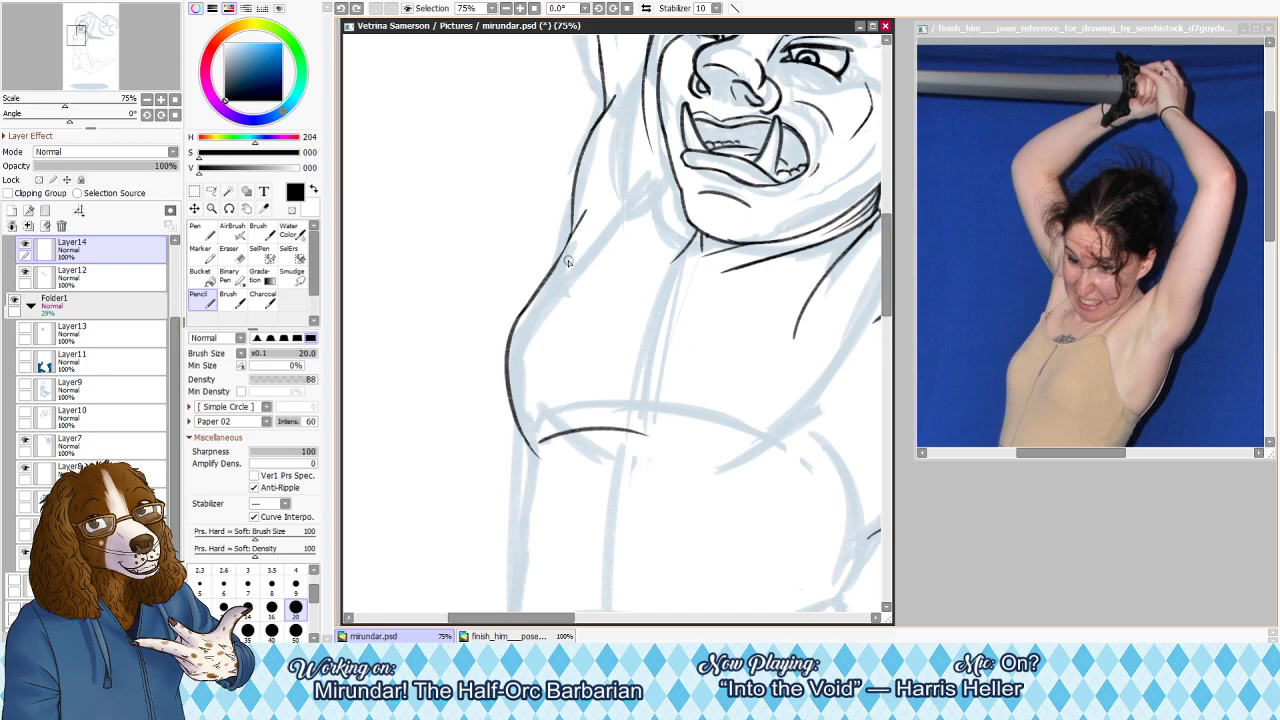
pyautogui.moveTo(558, 258); pyautogui.dragTo(641, 301)
pyautogui.hotkey('ctrl', 'z')
pyautogui.click(1109, 315)
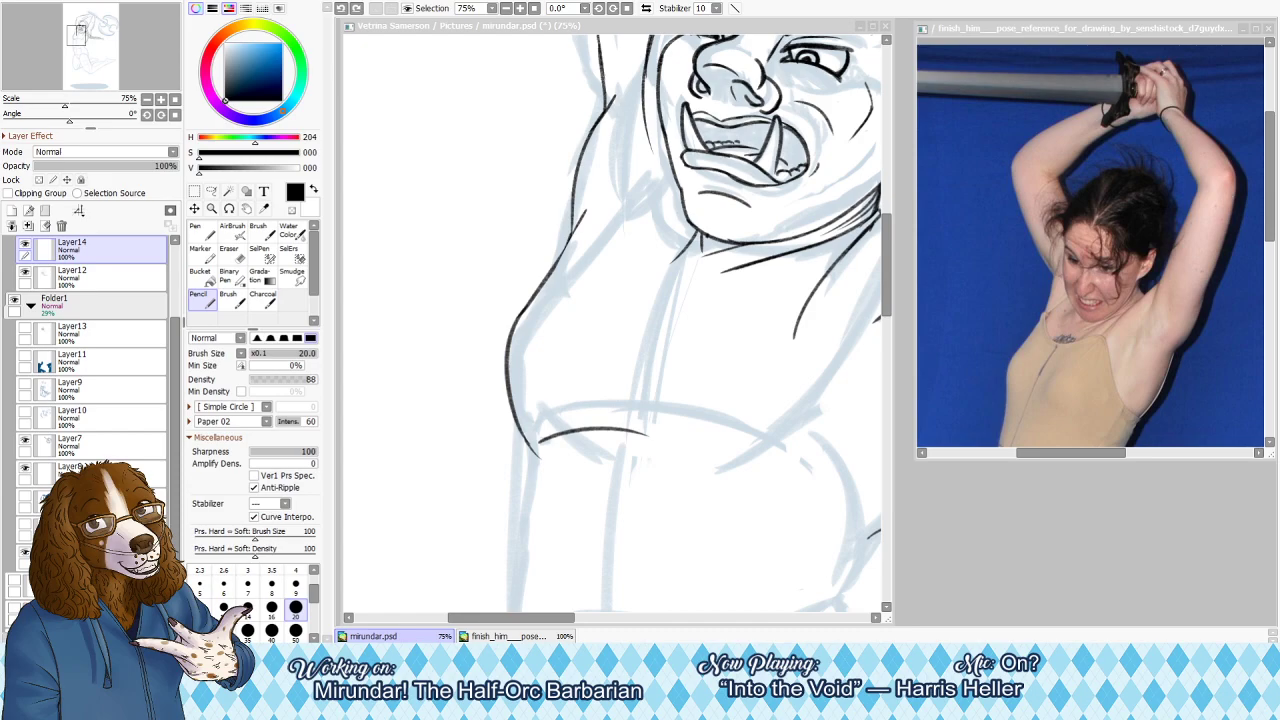
# Try to draw the upper edge of a chest wrap on Layer14, curving from the armpit across the upper chest
pyautogui.click(548, 274)
pyautogui.moveTo(548, 277); pyautogui.dragTo(637, 272)
pyautogui.hotkey('ctrl', 'z')
pyautogui.moveTo(552, 270)
pyautogui.mouseDown()
pyautogui.moveTo(637, 268)
pyautogui.moveTo(762, 302)
pyautogui.mouseUp()
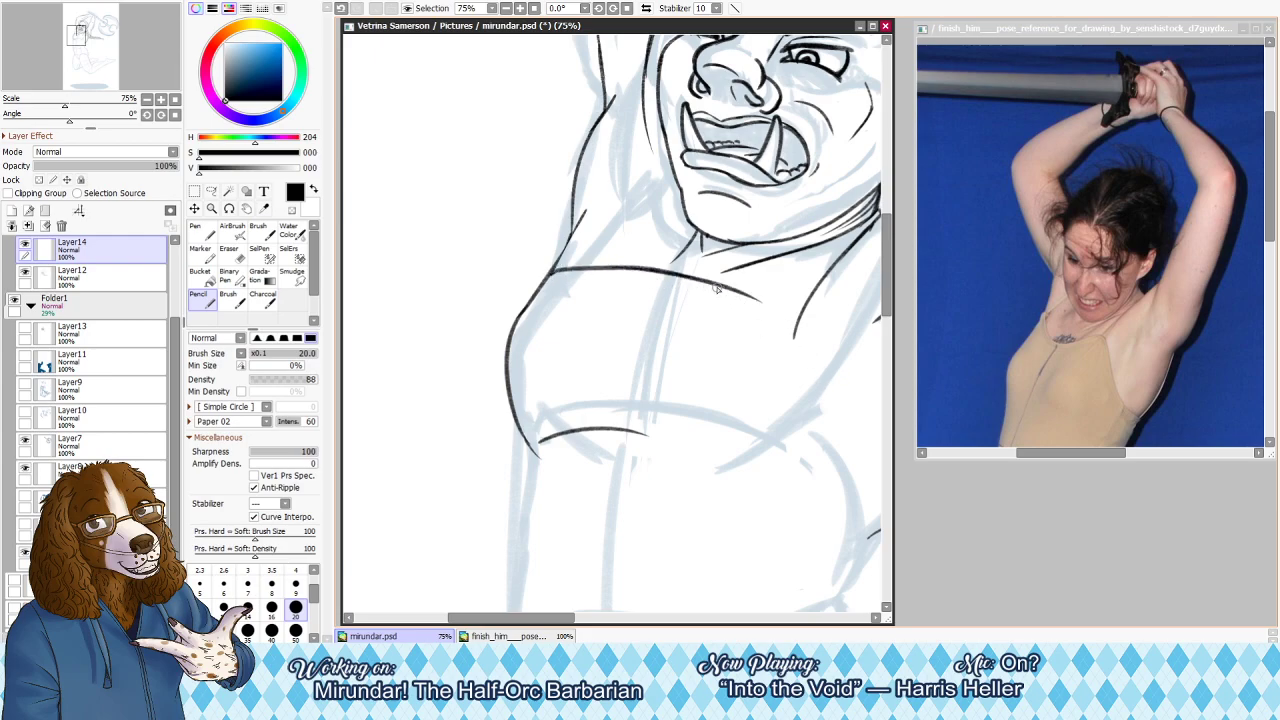
# Try to extend the underbust line across the ribs and curve the wrap's upper edge down to the far side
pyautogui.click(506, 8)
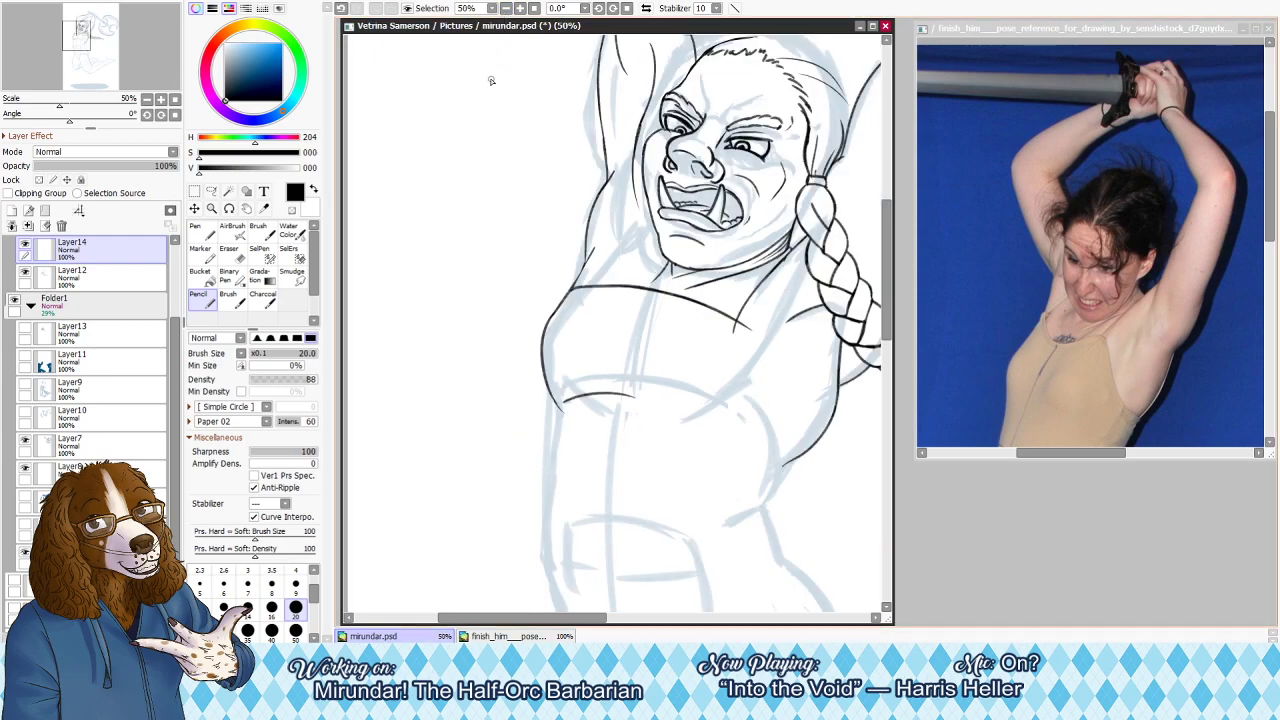
pyautogui.moveTo(565, 402)
pyautogui.mouseDown()
pyautogui.moveTo(695, 420)
pyautogui.moveTo(681, 422)
pyautogui.moveTo(750, 458)
pyautogui.mouseUp()
pyautogui.moveTo(693, 424); pyautogui.dragTo(804, 502)
pyautogui.hotkey('ctrl', 'z')
pyautogui.moveTo(710, 431)
pyautogui.mouseDown()
pyautogui.moveTo(794, 489)
pyautogui.moveTo(770, 477)
pyautogui.moveTo(786, 477)
pyautogui.mouseUp()
pyautogui.hotkey('ctrl', 'z')
pyautogui.moveTo(755, 326); pyautogui.dragTo(825, 452)
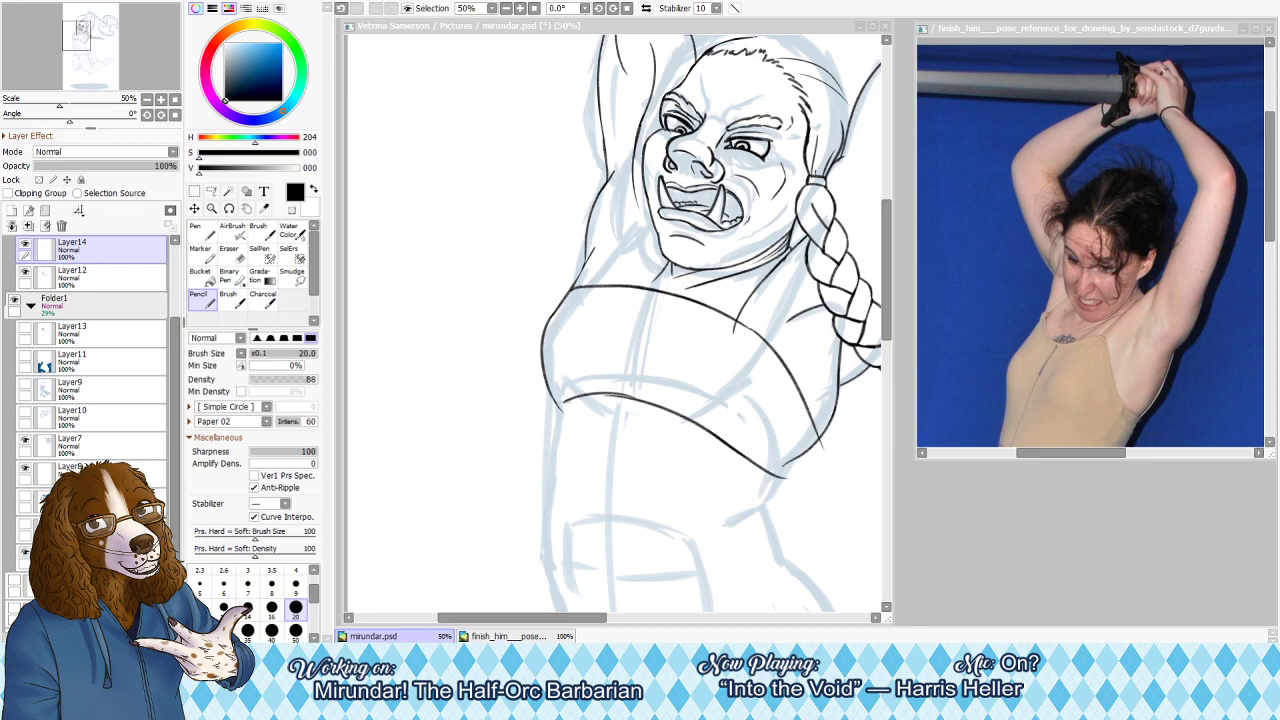
# Examine the outfit on the armoured warrior's chest and midriff in the reference document
pyautogui.click(1142, 178)
pyautogui.scroll(-9, 1142, 178)
pyautogui.scroll(5, 1122, 174)
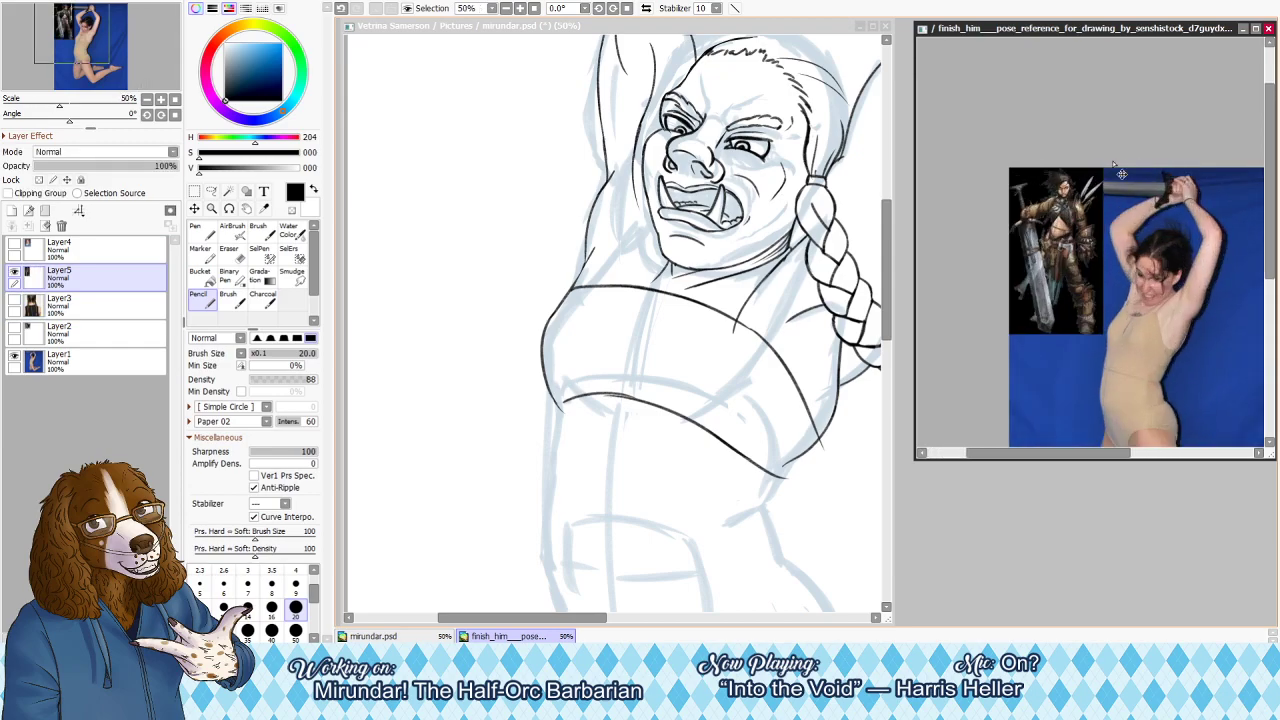
pyautogui.scroll(7, 1030, 205)
pyautogui.scroll(2, 1243, 280)
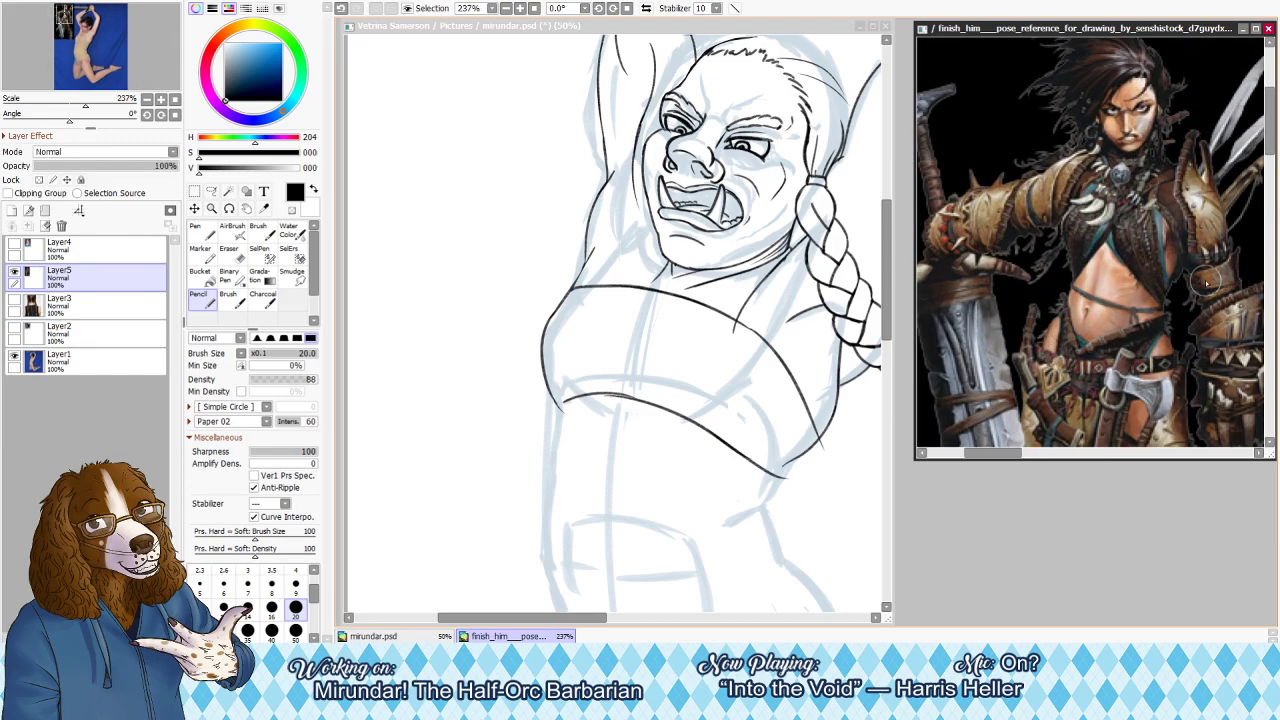
pyautogui.scroll(-2, 1115, 255)
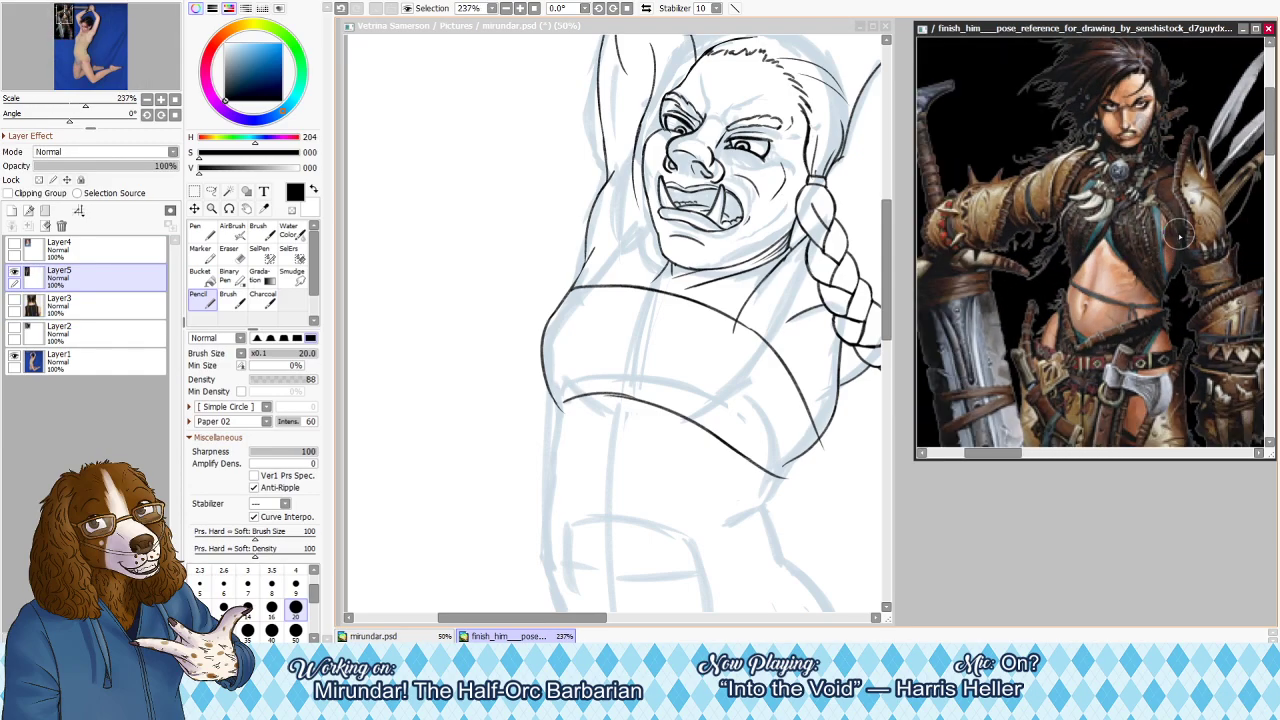
pyautogui.scroll(3, 1136, 228)
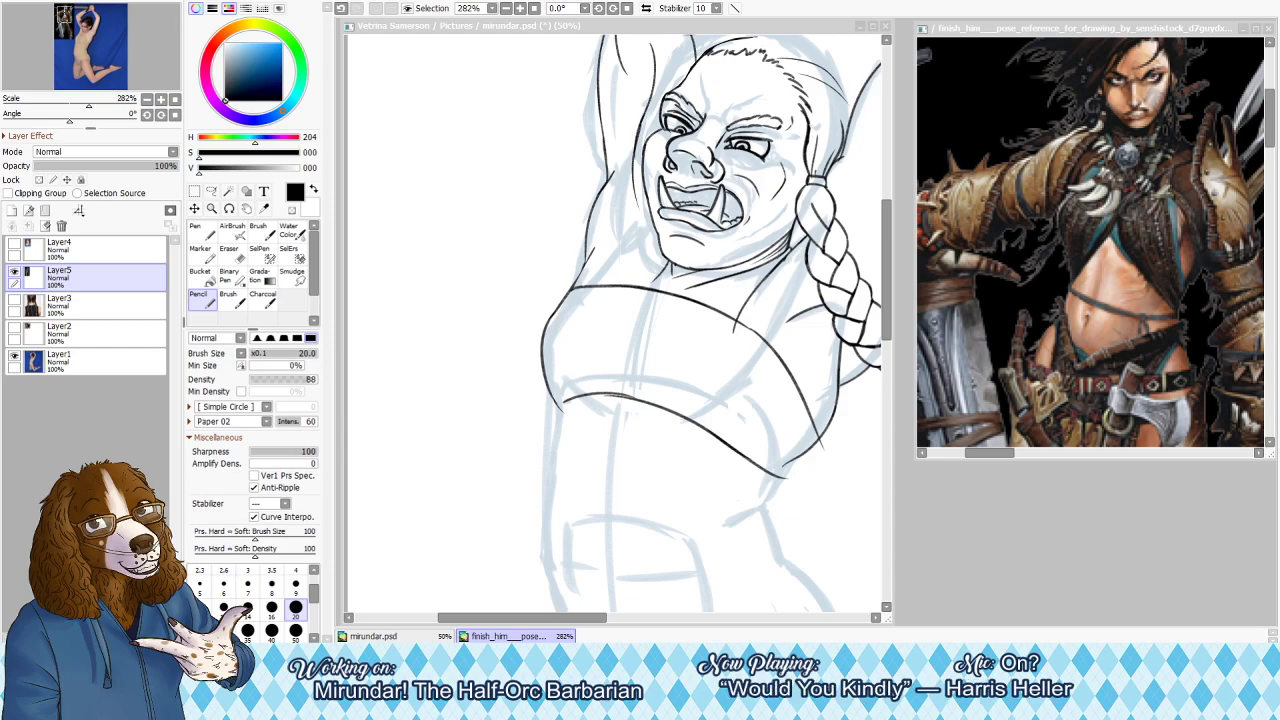
# Undo the chest wrap's upper edge and the extended underbust line in mirundar.psd
pyautogui.click(732, 461)
pyautogui.hotkey('ctrl', 'z')
pyautogui.hotkey('ctrl', 'z')
pyautogui.hotkey('ctrl', 'z')
pyautogui.hotkey('ctrl', 'z')
pyautogui.hotkey('ctrl', 'z')
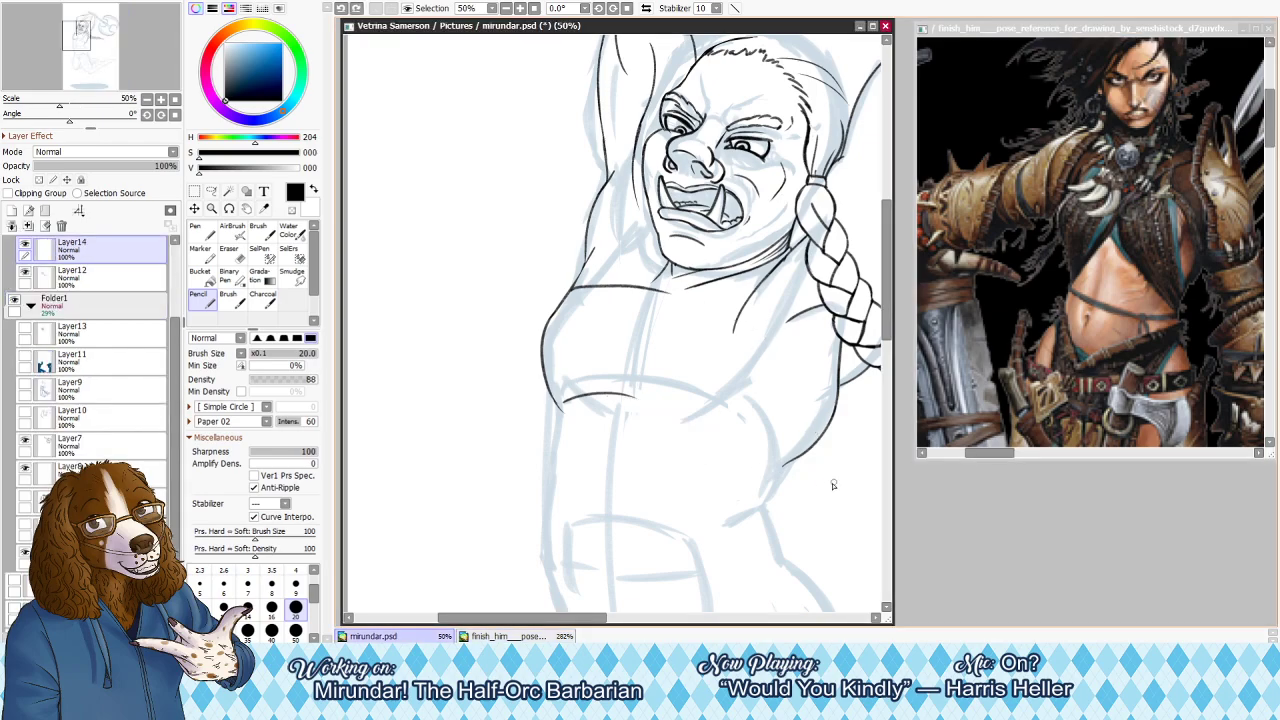
pyautogui.hotkey('ctrl', 'y')
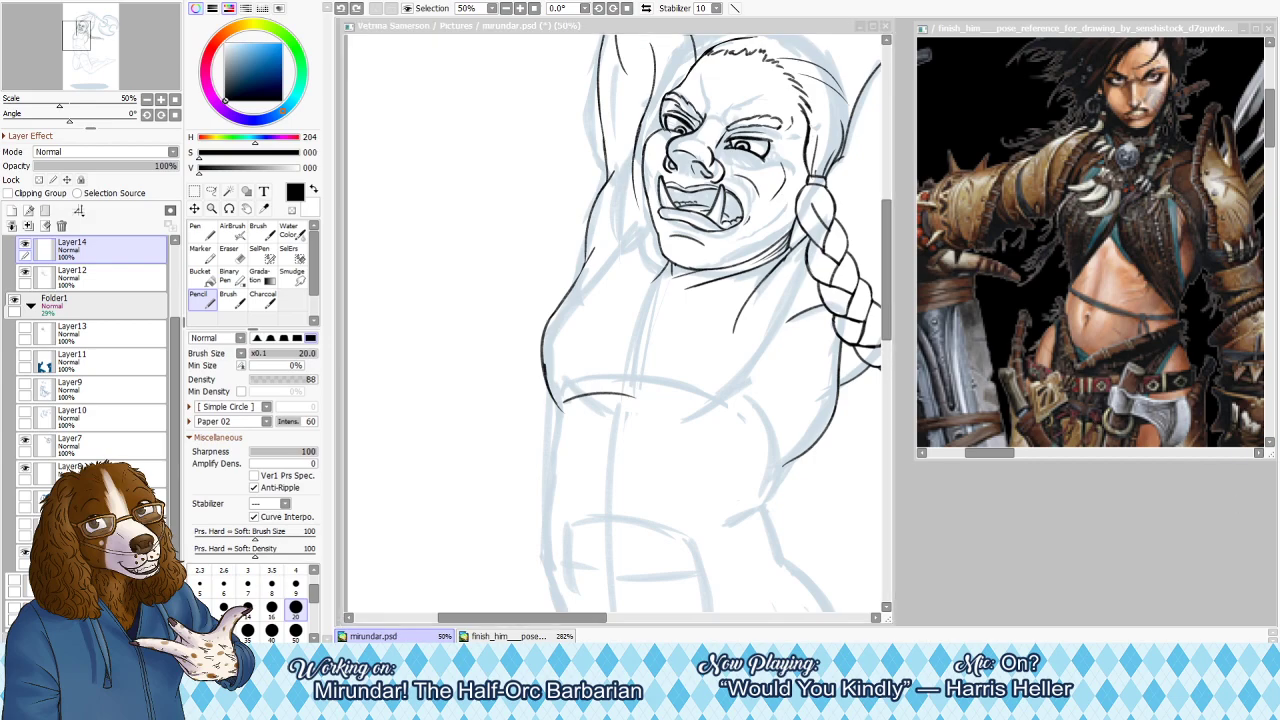
# Prepare the warrior reference for tracing by adding a layer above Layer5, hiding Layer1 and setting Layer5's opacity to 44%
pyautogui.click(1250, 372)
pyautogui.scroll(-2, 1250, 372)
pyautogui.moveTo(1252, 372); pyautogui.dragTo(1190, 318)
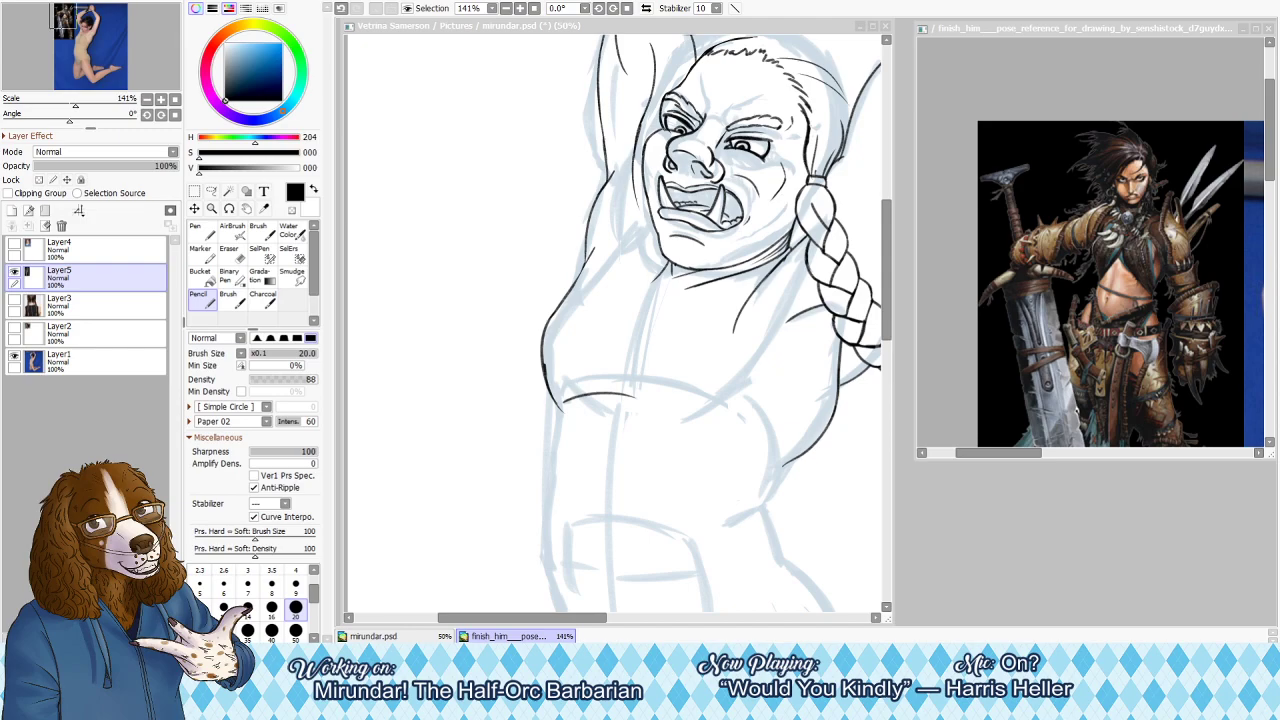
pyautogui.scroll(5, 1210, 222)
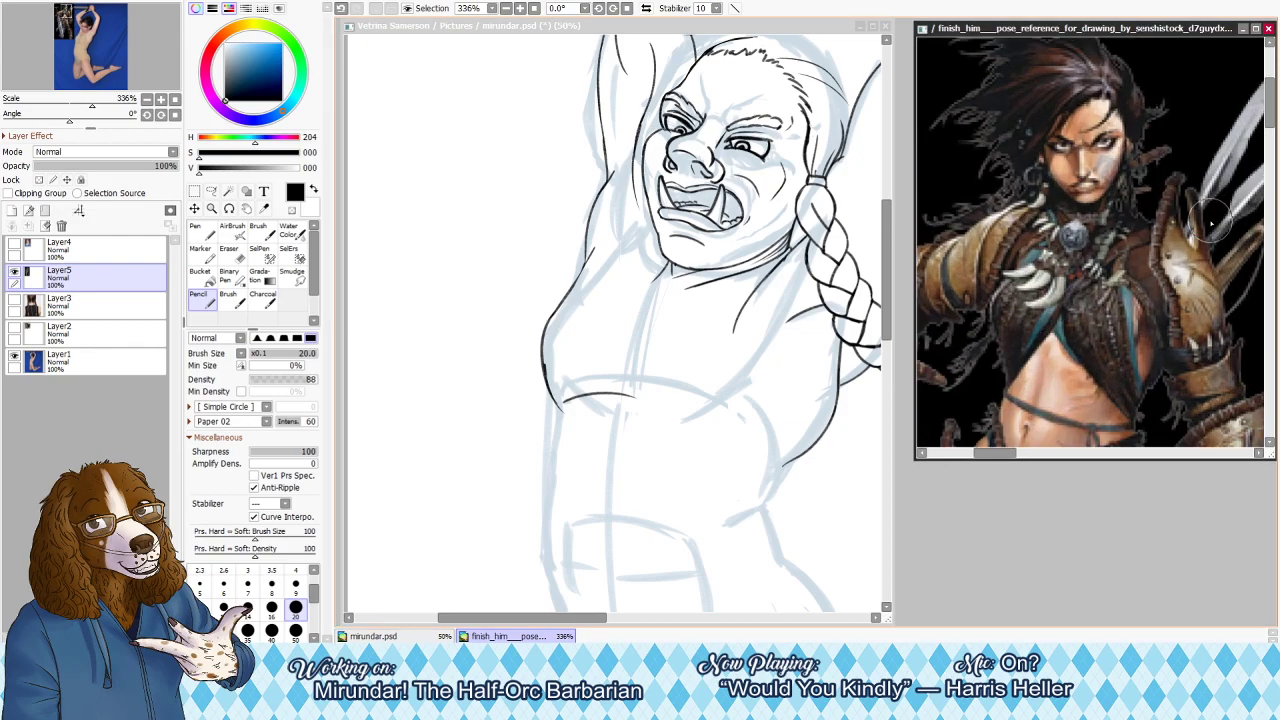
pyautogui.click(12, 211)
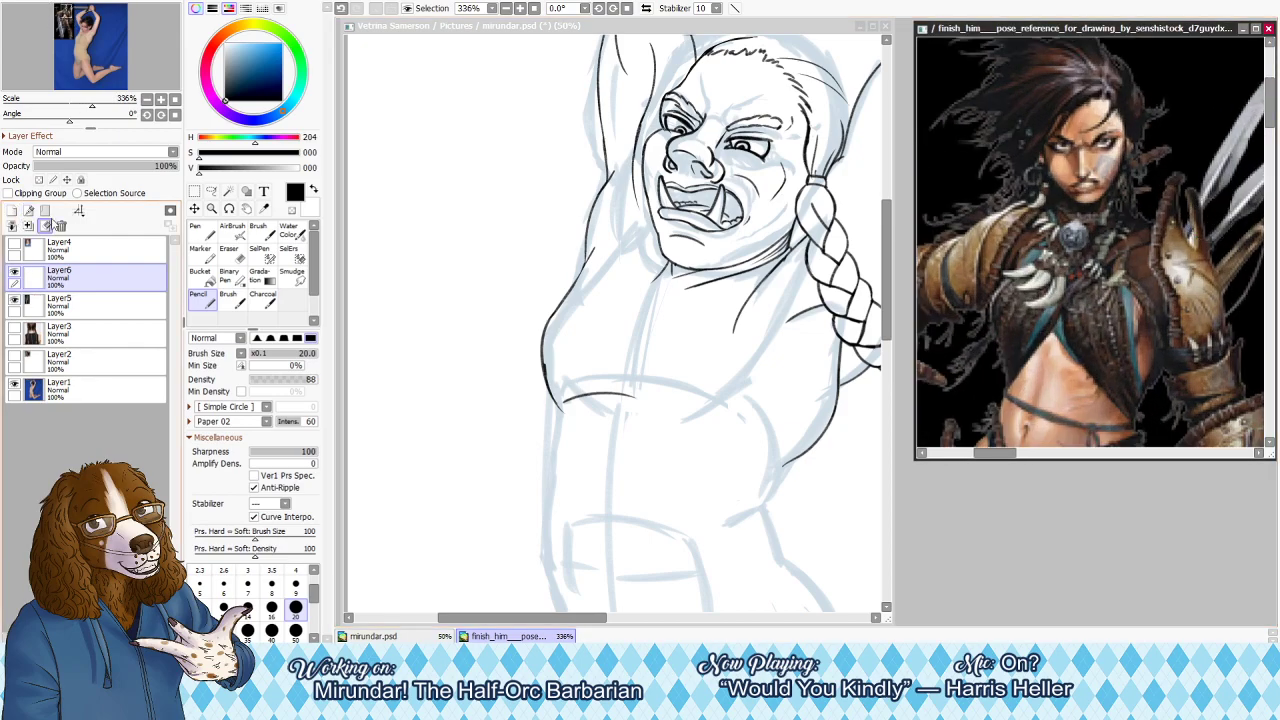
pyautogui.click(91, 300)
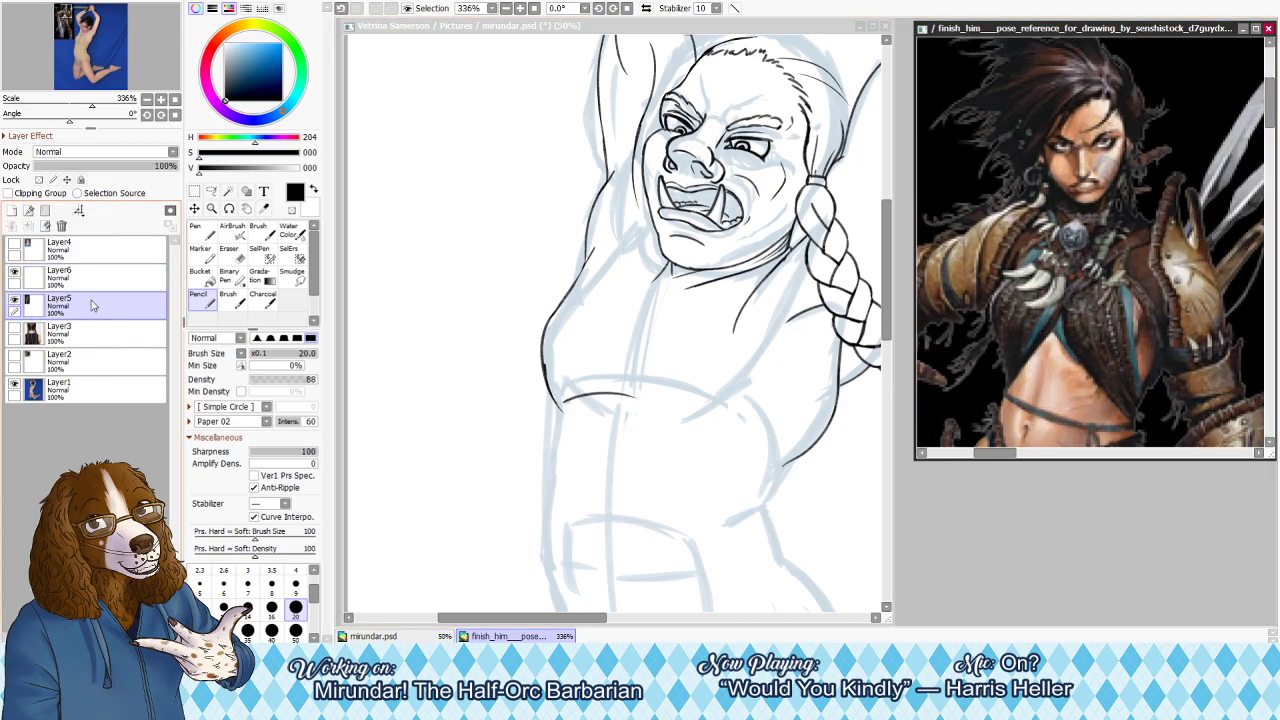
pyautogui.click(14, 386)
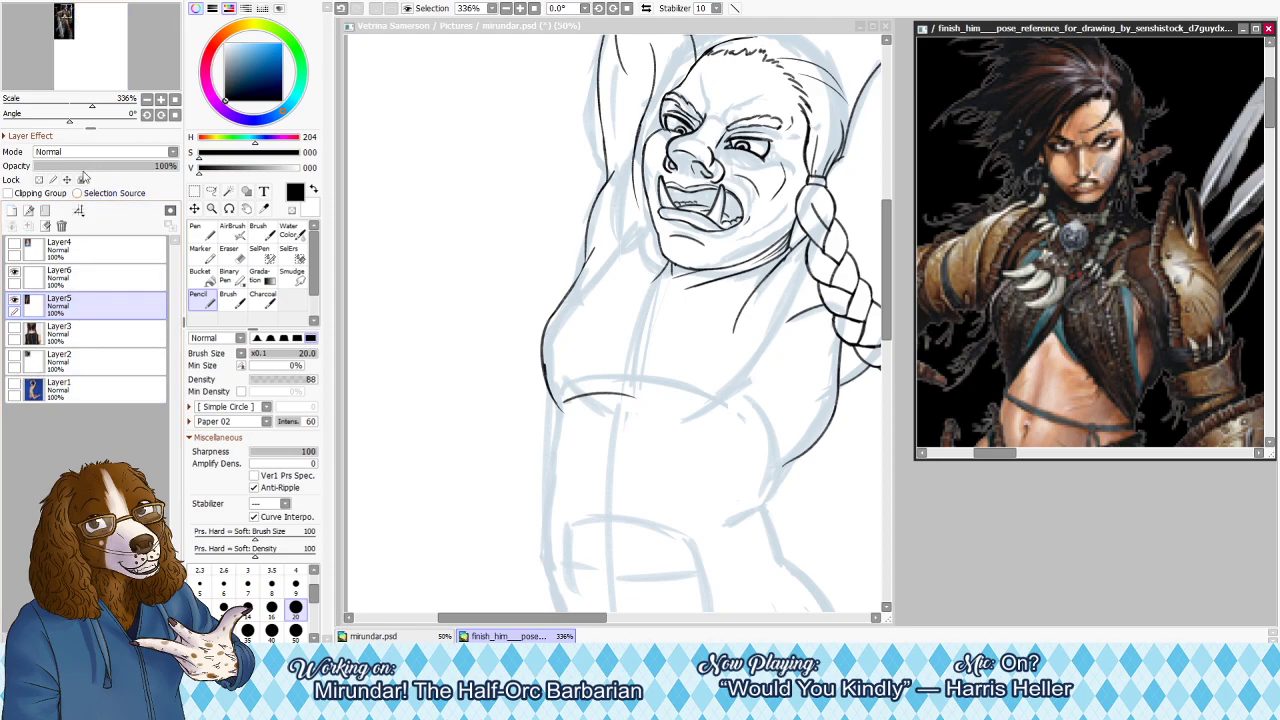
pyautogui.moveTo(105, 169)
pyautogui.mouseDown()
pyautogui.moveTo(72, 181)
pyautogui.moveTo(97, 176)
pyautogui.mouseUp()
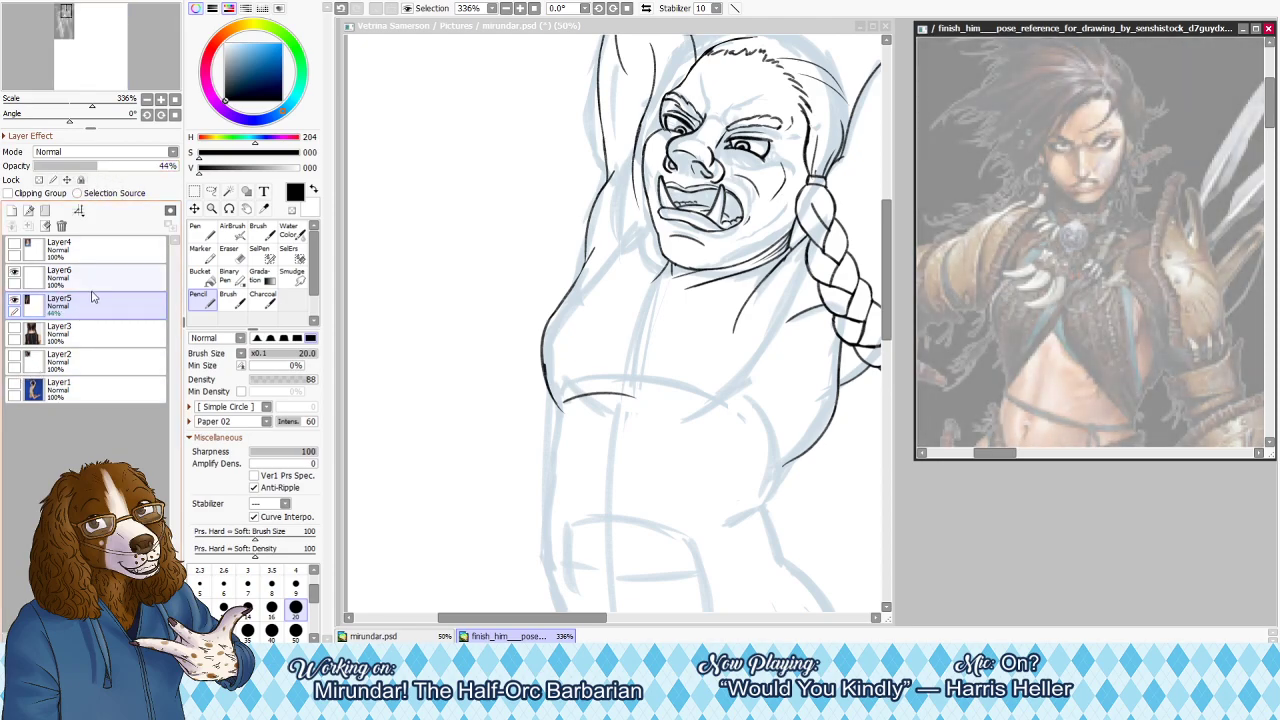
# Trace the curved front edge of the warrior's vest flap from mid-chest to the waist on Layer6 with a size 4 pencil
pyautogui.click(60, 276)
pyautogui.moveTo(65, 26); pyautogui.dragTo(69, 25)
pyautogui.press('[')
pyautogui.press('[')
pyautogui.press('[')
pyautogui.press('[')
pyautogui.press('[')
pyautogui.press('[')
pyautogui.press('[')
pyautogui.press('[')
pyautogui.press('[')
pyautogui.moveTo(1046, 213); pyautogui.dragTo(1072, 344)
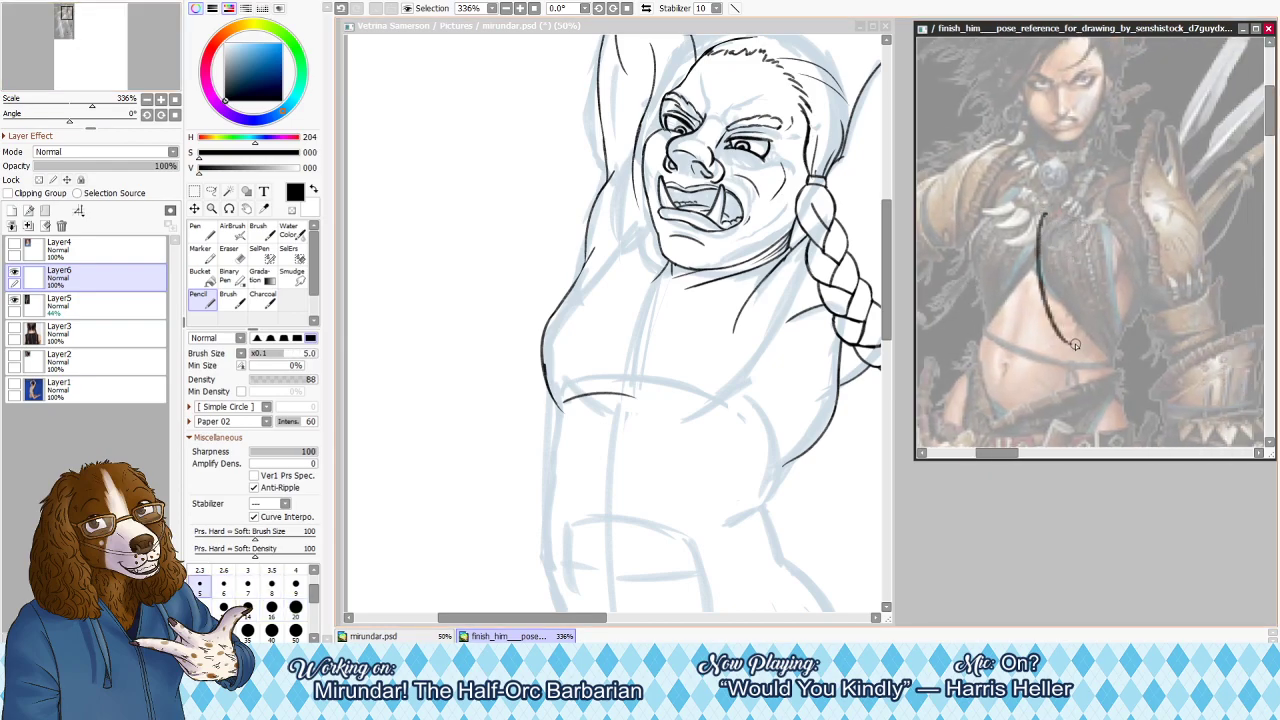
pyautogui.hotkey('ctrl', 'z')
pyautogui.press('[')
pyautogui.moveTo(1041, 226); pyautogui.dragTo(1081, 332)
pyautogui.moveTo(1051, 283); pyautogui.dragTo(1118, 365)
pyautogui.hotkey('ctrl', 'z')
pyautogui.hotkey('ctrl', 'z')
# Trace the vest's side trim strip and the opposite front flap's diagonal edge on Layer6
pyautogui.moveTo(1103, 201); pyautogui.dragTo(1121, 325)
pyautogui.hotkey('ctrl', 'z')
pyautogui.moveTo(1100, 235)
pyautogui.mouseDown()
pyautogui.moveTo(1120, 341)
pyautogui.moveTo(1126, 330)
pyautogui.mouseUp()
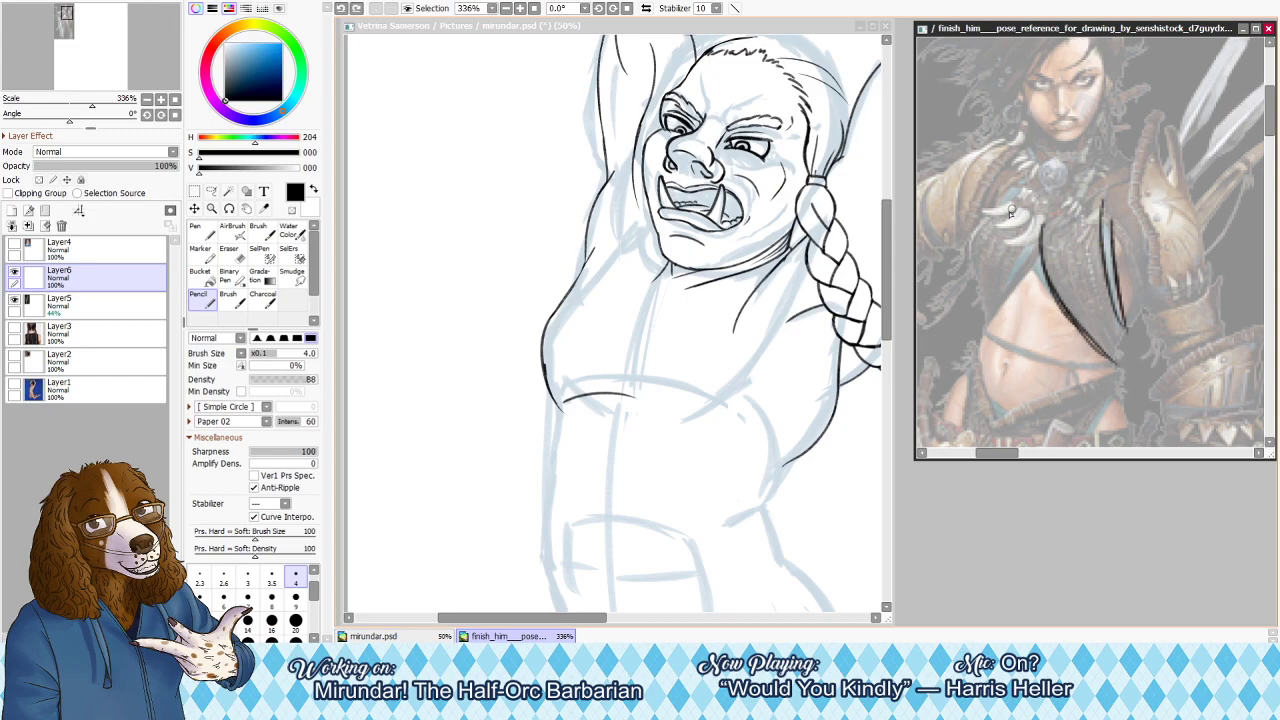
pyautogui.hotkey('ctrl', 'z')
pyautogui.moveTo(1036, 234)
pyautogui.mouseDown()
pyautogui.moveTo(980, 332)
pyautogui.moveTo(1035, 262)
pyautogui.moveTo(984, 328)
pyautogui.mouseUp()
pyautogui.hotkey('ctrl', 'z')
pyautogui.moveTo(1042, 253); pyautogui.dragTo(987, 335)
pyautogui.moveTo(1037, 264); pyautogui.dragTo(1084, 335)
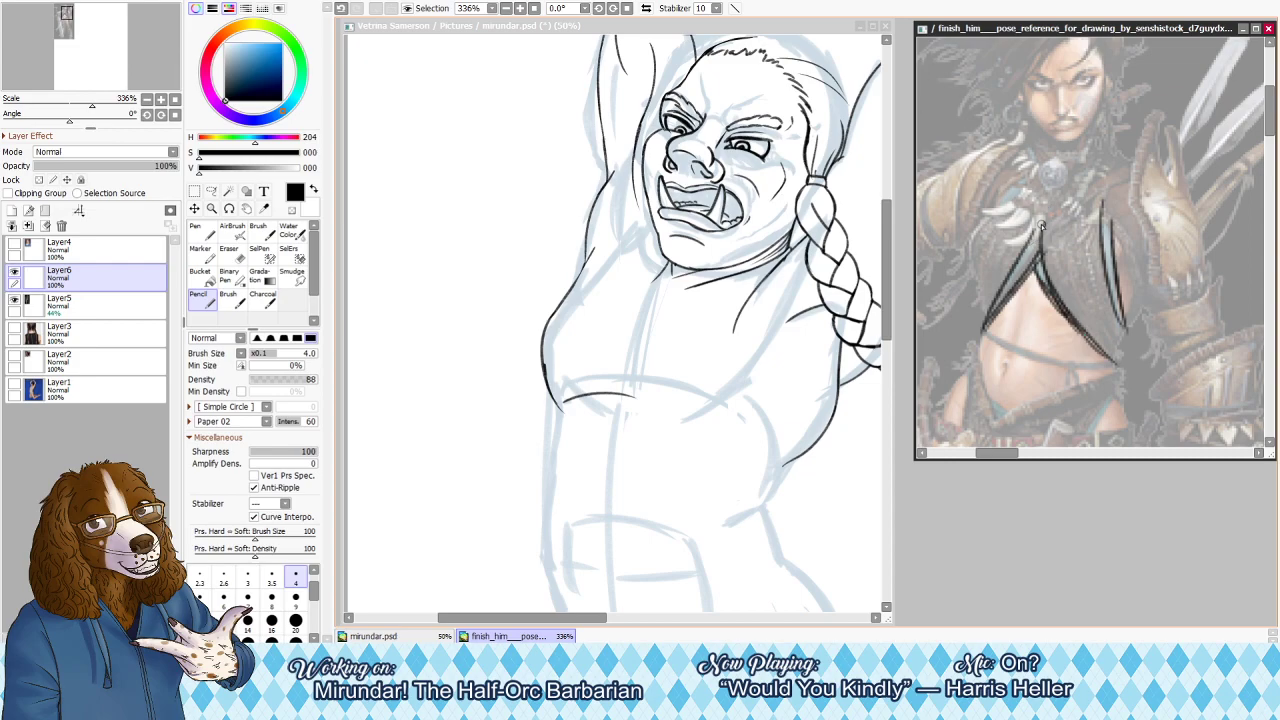
# Try to trace the vest flap's wrap from mid-chest over the shoulder, plus a line up to the neck
pyautogui.moveTo(1043, 243)
pyautogui.mouseDown()
pyautogui.moveTo(1104, 144)
pyautogui.moveTo(1049, 258)
pyautogui.moveTo(1101, 153)
pyautogui.mouseUp()
pyautogui.hotkey('ctrl', 'z')
pyautogui.hotkey('ctrl', 'z')
pyautogui.hotkey('ctrl', 'z')
pyautogui.hotkey('ctrl', 'z')
pyautogui.moveTo(1042, 247)
pyautogui.mouseDown()
pyautogui.moveTo(1112, 147)
pyautogui.moveTo(1134, 156)
pyautogui.moveTo(1120, 218)
pyautogui.mouseUp()
pyautogui.moveTo(1034, 152); pyautogui.dragTo(1040, 245)
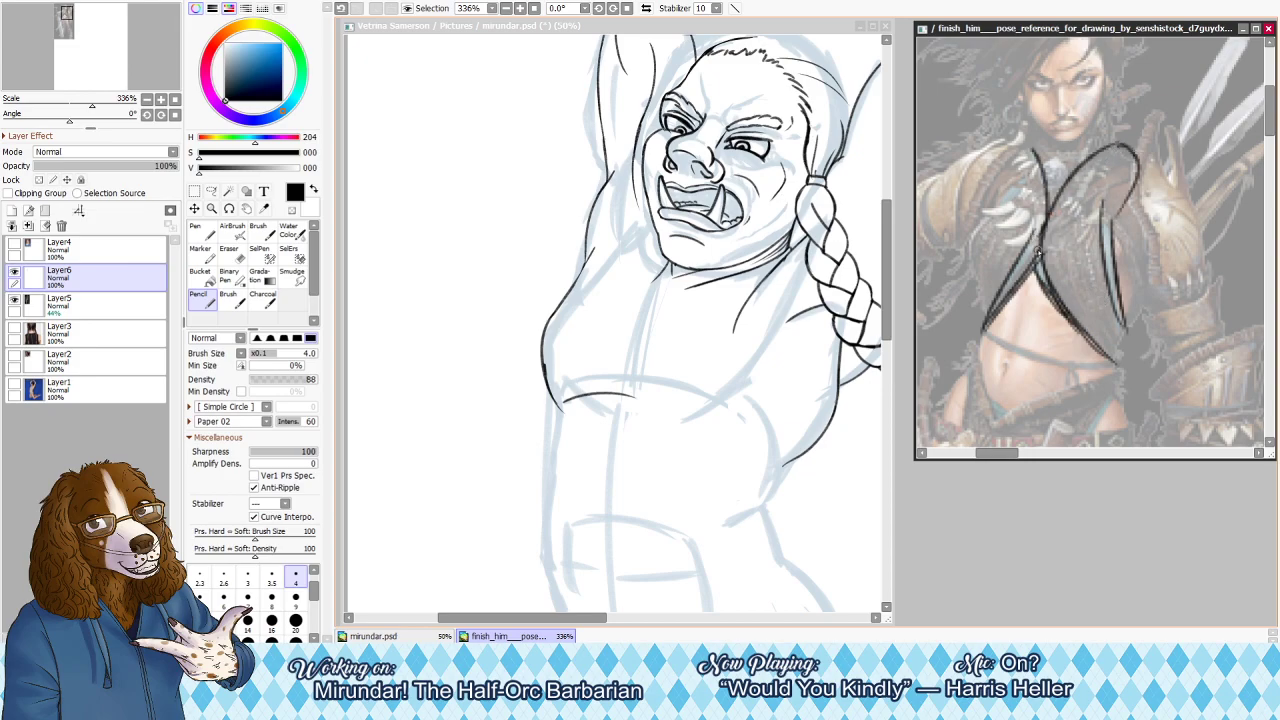
pyautogui.hotkey('ctrl', 'z')
pyautogui.hotkey('ctrl', 'z')
pyautogui.hotkey('ctrl', 'z')
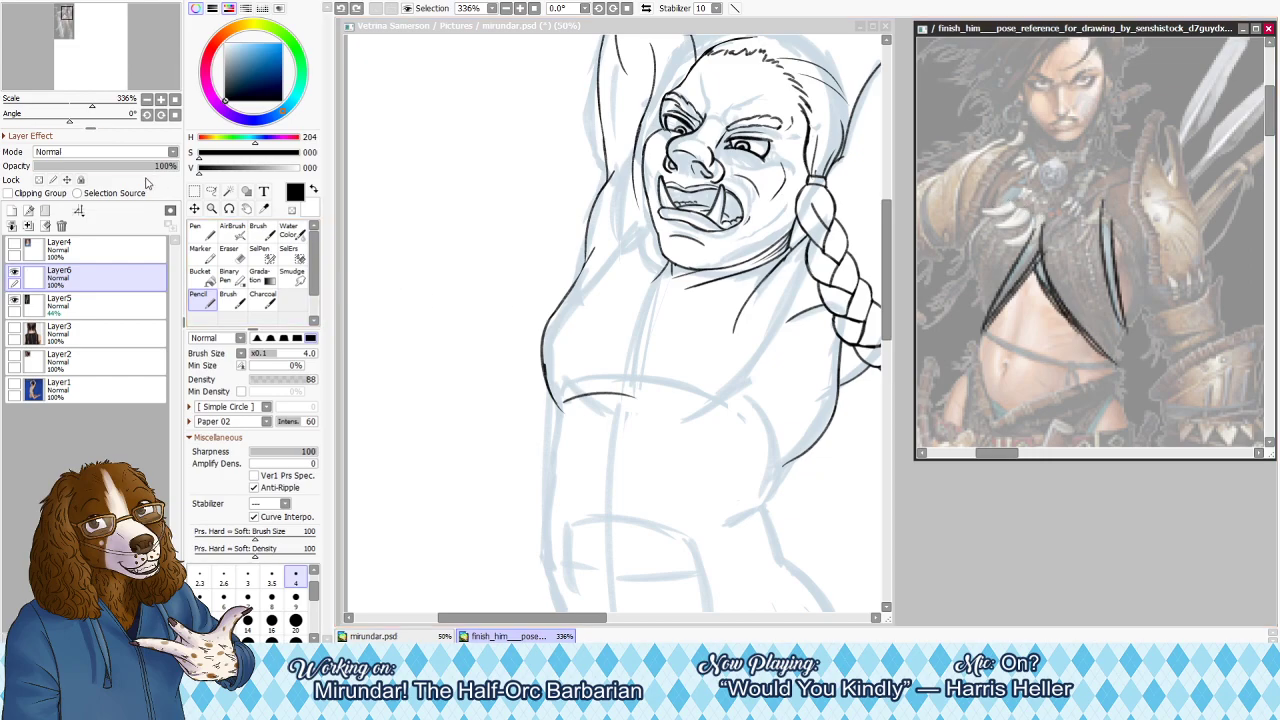
# Check Layer5 at full opacity and set its opacity to 56%
pyautogui.click(100, 305)
pyautogui.moveTo(158, 168); pyautogui.dragTo(190, 168)
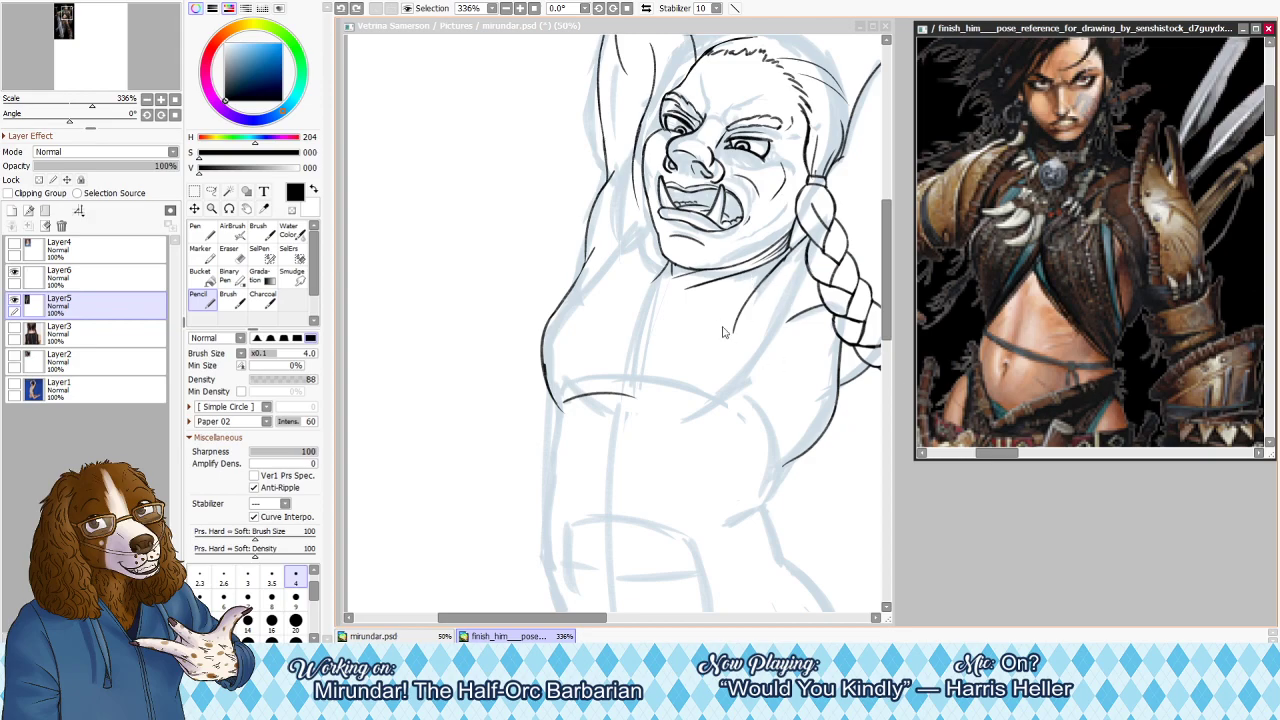
pyautogui.moveTo(150, 166); pyautogui.dragTo(115, 182)
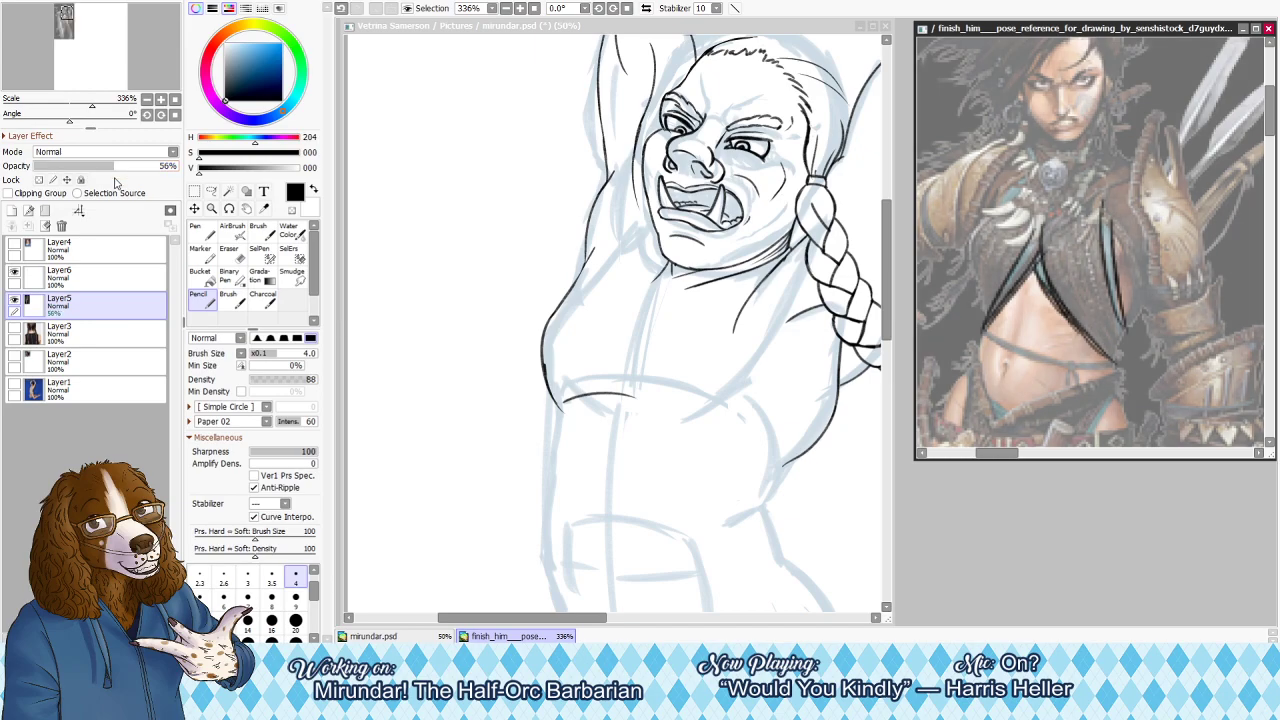
# Switch to mirundar.psd and add a new layer above Layer13 inside Folder1
pyautogui.click(775, 300)
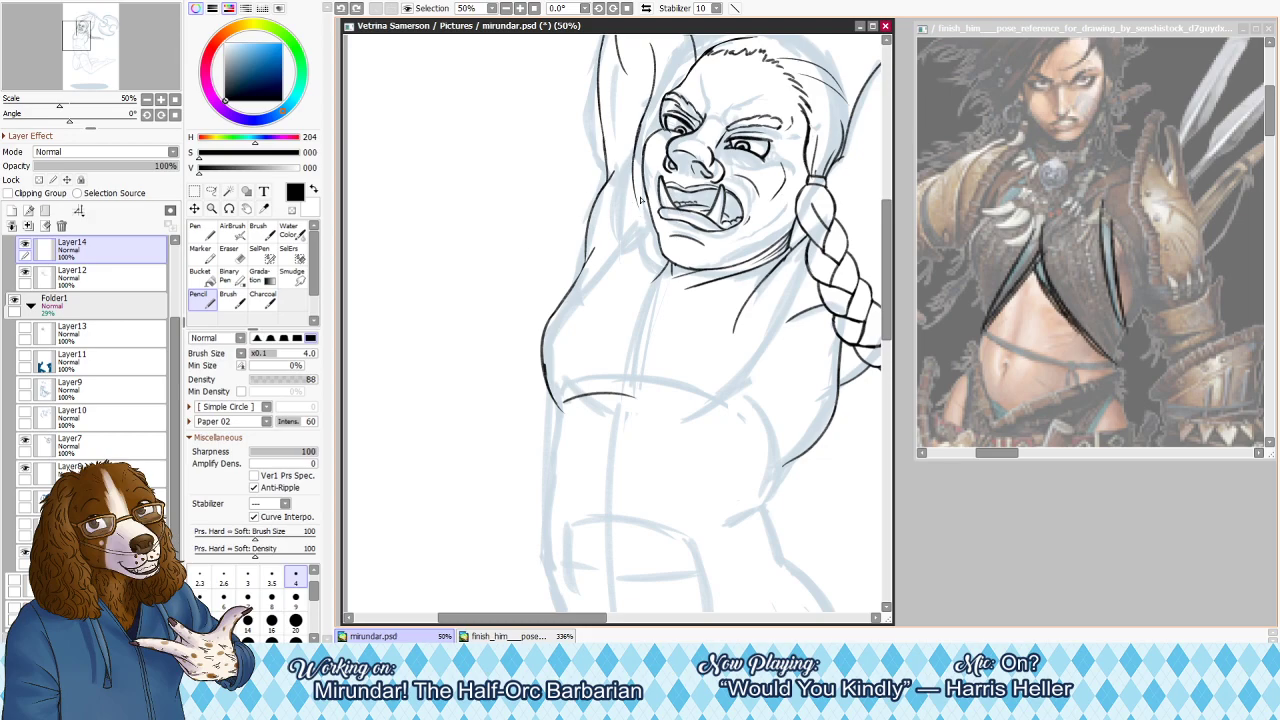
pyautogui.press(']')
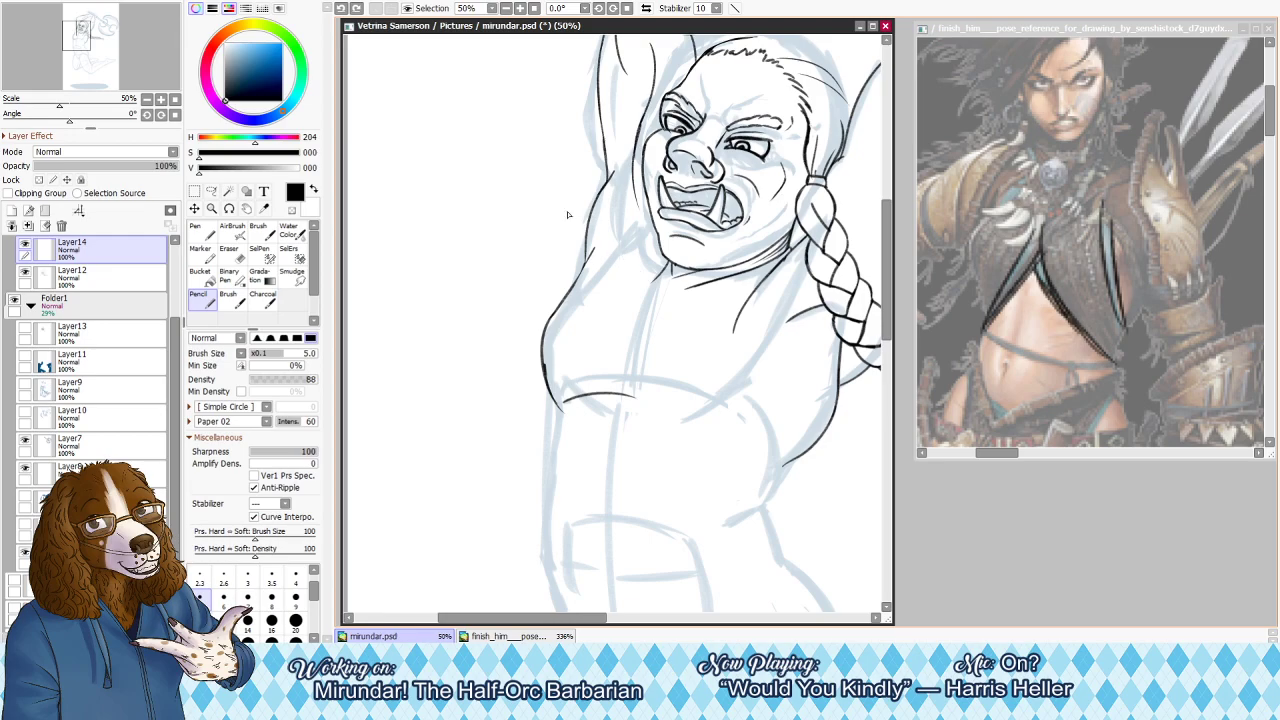
pyautogui.click(90, 305)
pyautogui.click(28, 227)
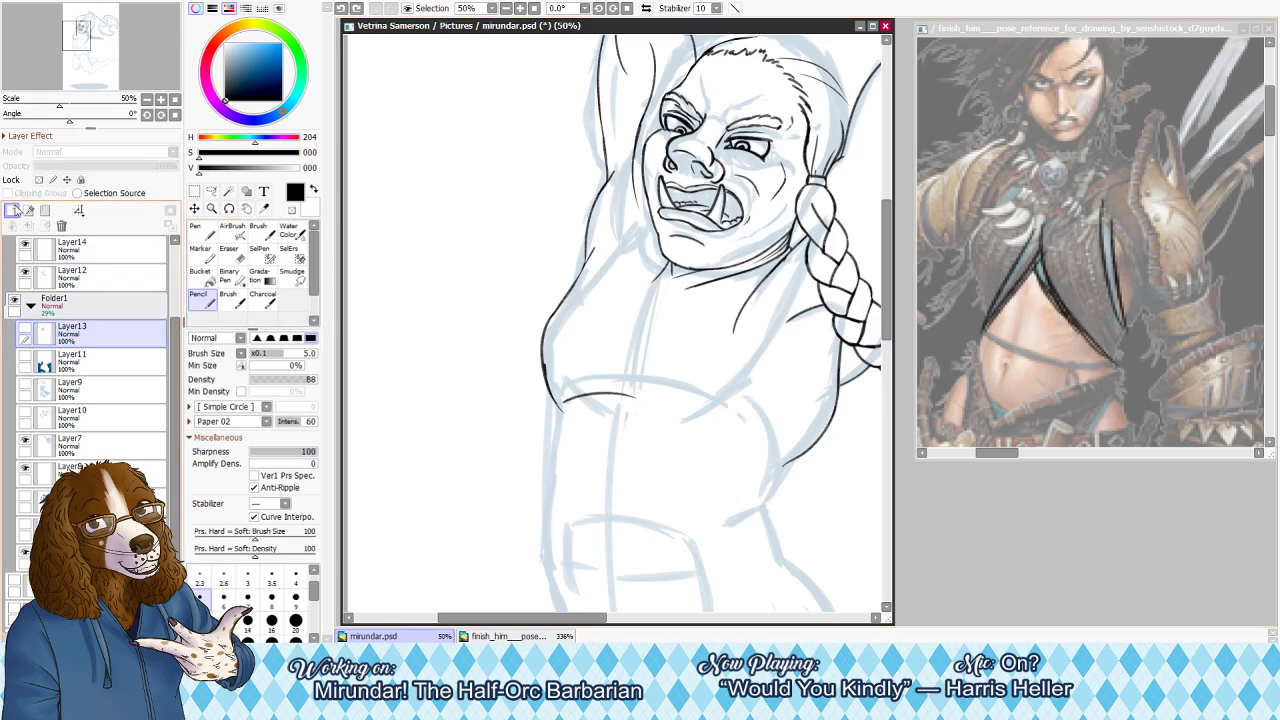
# Sketch the vest's side edge on Layer15 from the upper chest down past the ribs with a size 14 pencil
pyautogui.press(']')
pyautogui.press(']')
pyautogui.press(']')
pyautogui.press(']')
pyautogui.press(']')
pyautogui.press(']')
pyautogui.press(']')
pyautogui.press(']')
pyautogui.press(']')
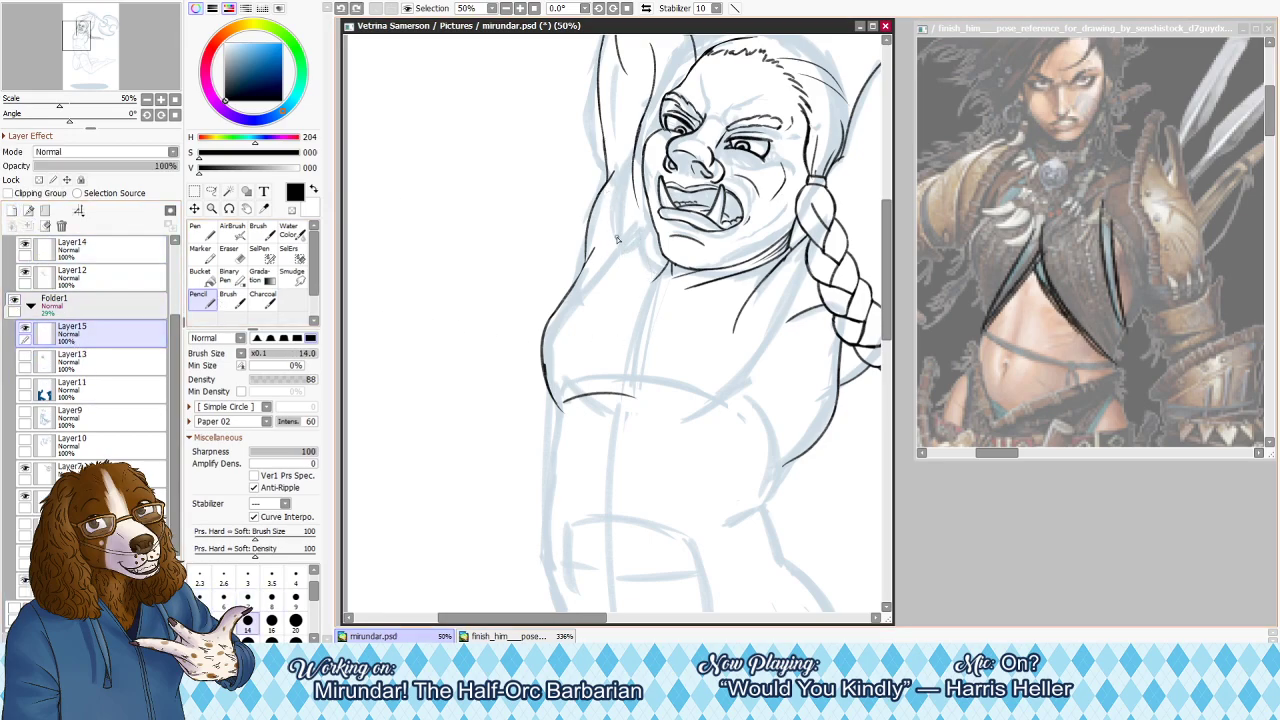
pyautogui.press('[')
pyautogui.press('[')
pyautogui.moveTo(698, 322)
pyautogui.mouseDown()
pyautogui.moveTo(697, 360)
pyautogui.moveTo(780, 529)
pyautogui.mouseUp()
pyautogui.hotkey('ctrl', 'z')
pyautogui.moveTo(696, 333); pyautogui.dragTo(749, 520)
pyautogui.moveTo(702, 318)
pyautogui.mouseDown()
pyautogui.moveTo(706, 405)
pyautogui.moveTo(746, 539)
pyautogui.mouseUp()
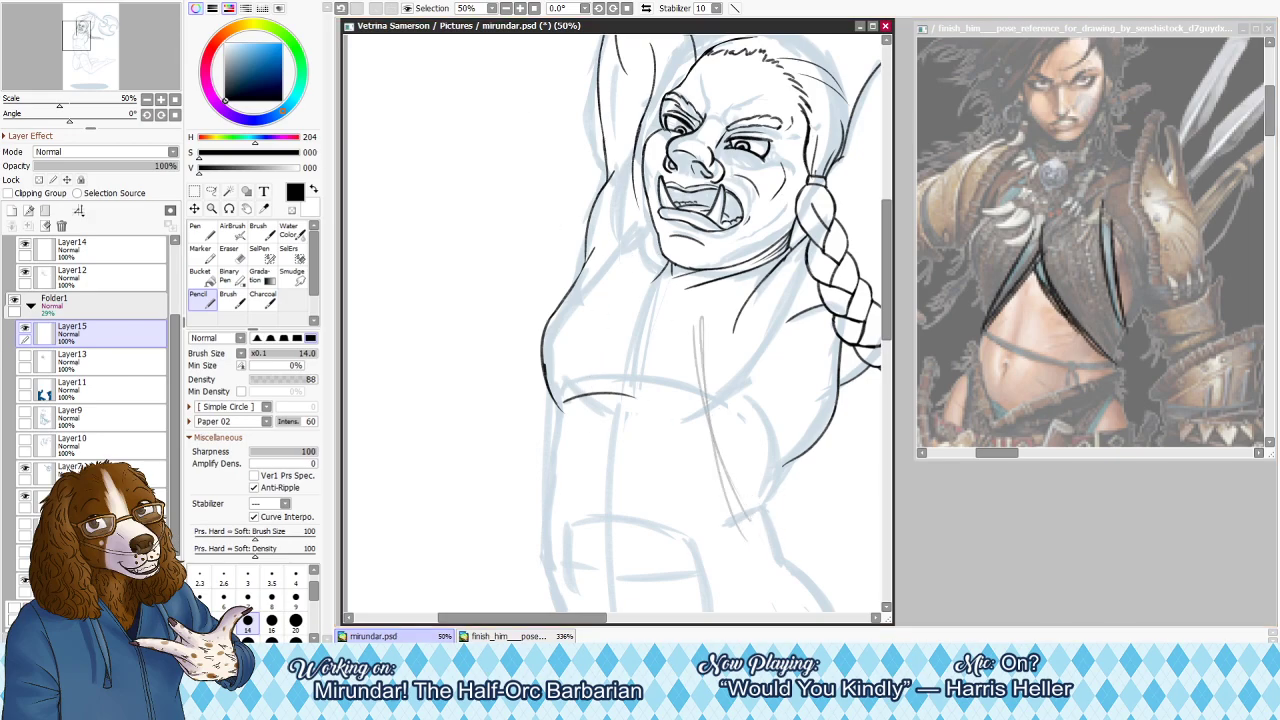
# Rework the vest's side edge with a size 35 pencil and add a stroke from the back side converging at the waist
pyautogui.click(507, 8)
pyautogui.click(507, 8)
pyautogui.press(']')
pyautogui.press(']')
pyautogui.press(']')
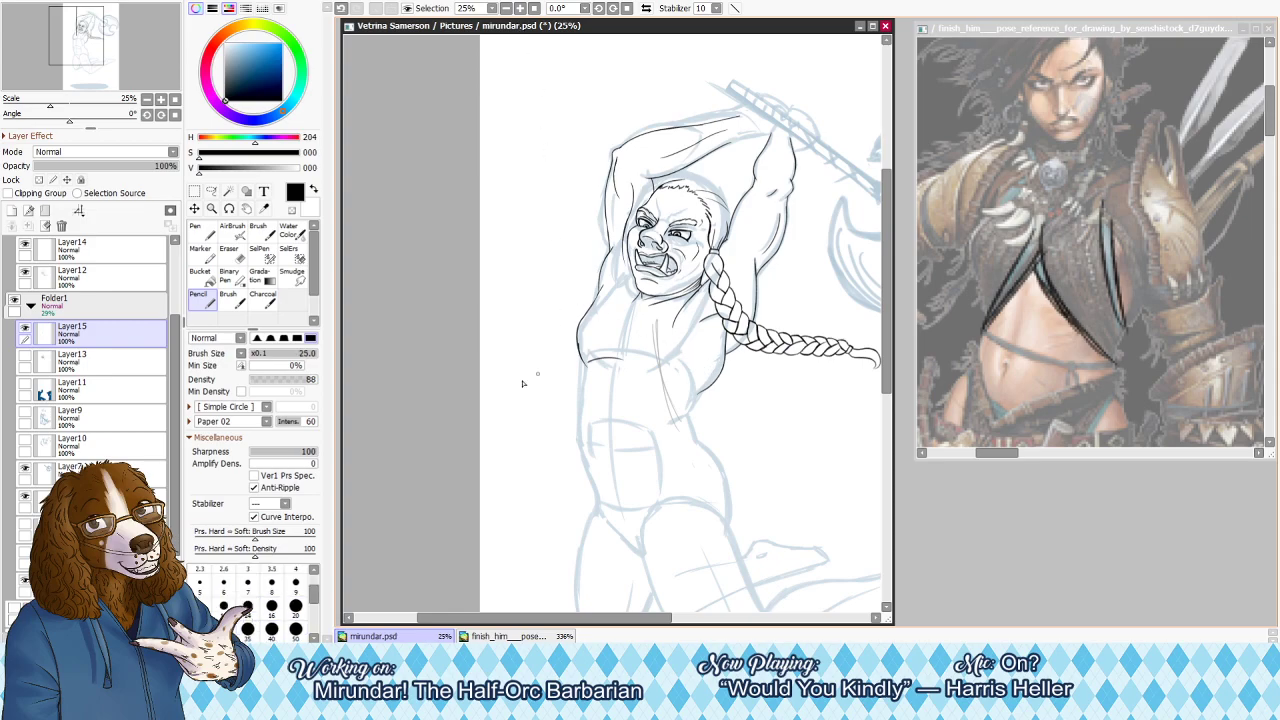
pyautogui.press(']')
pyautogui.press(']')
pyautogui.moveTo(670, 322); pyautogui.dragTo(692, 418)
pyautogui.moveTo(722, 374); pyautogui.dragTo(692, 430)
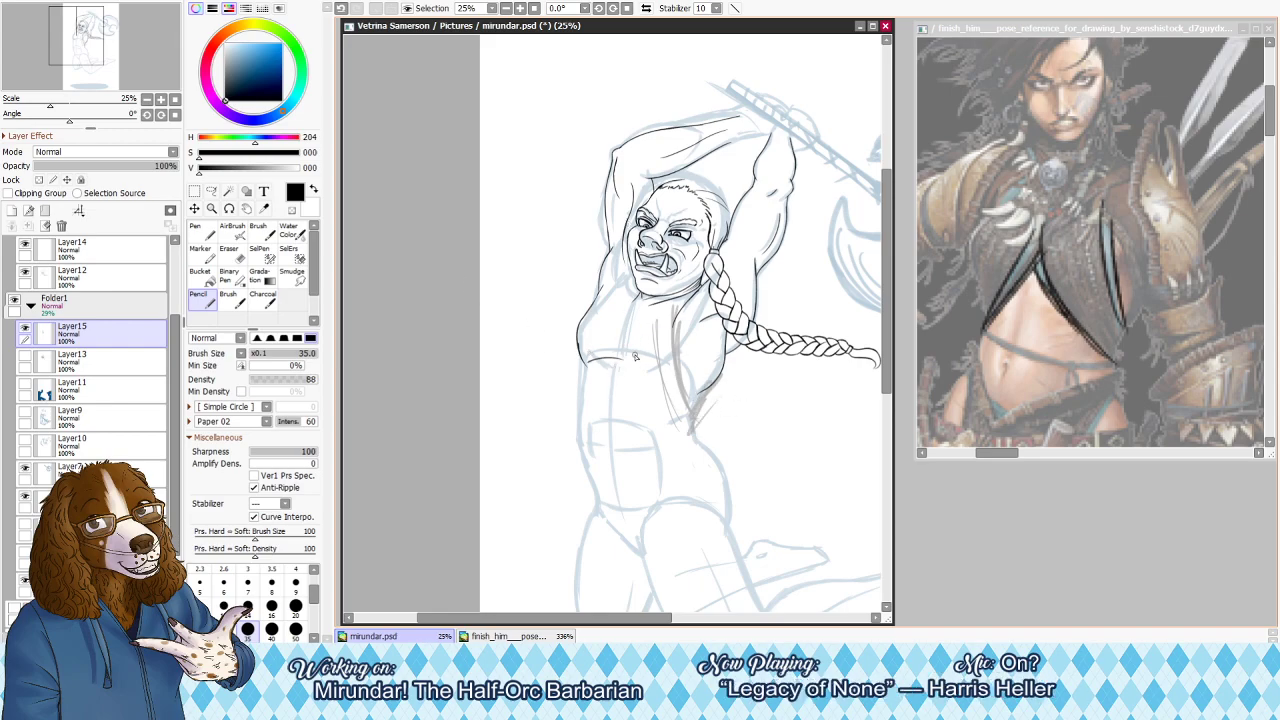
# Sketch the narrow front flap's diagonal edge from below the bust out past the torso's front side
pyautogui.moveTo(615, 362); pyautogui.dragTo(571, 424)
pyautogui.moveTo(615, 361); pyautogui.dragTo(586, 401)
pyautogui.moveTo(581, 346); pyautogui.dragTo(577, 411)
pyautogui.hotkey('ctrl', 'z')
pyautogui.moveTo(582, 358)
pyautogui.mouseDown()
pyautogui.moveTo(578, 428)
pyautogui.moveTo(584, 378)
pyautogui.mouseUp()
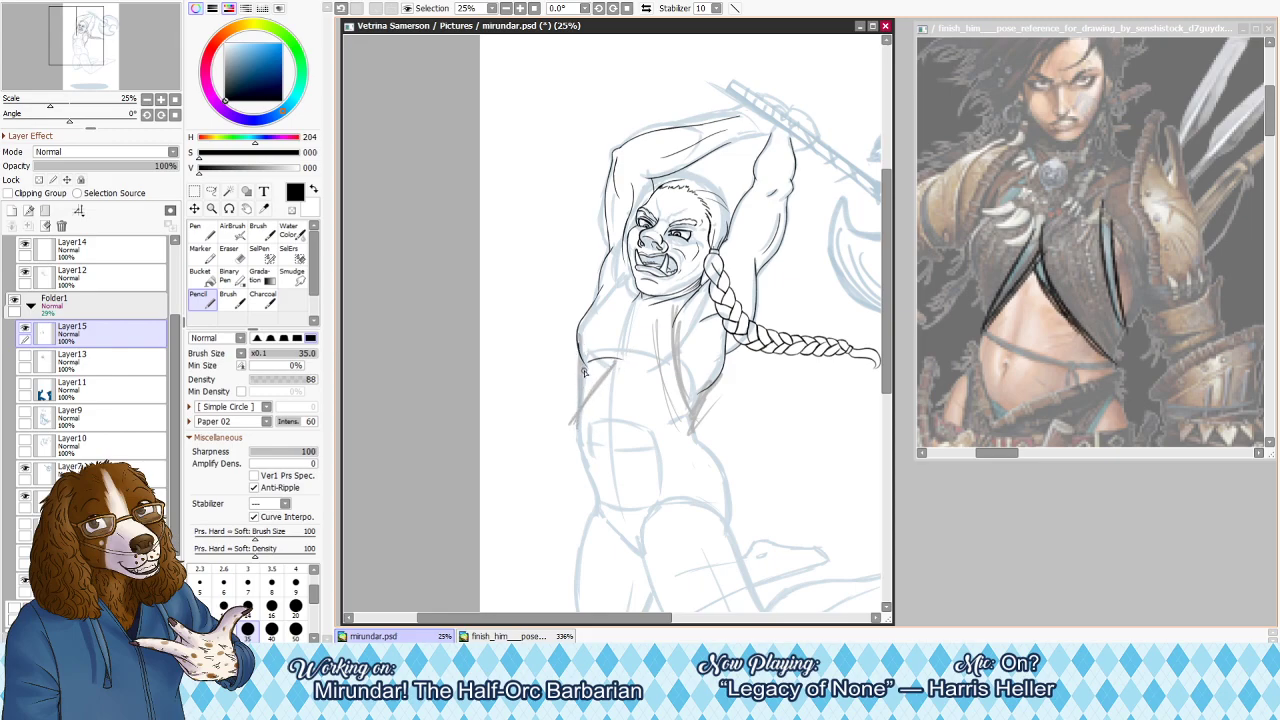
# Sketch the vest's armhole edge curving from the front side of the bust up toward the neck
pyautogui.moveTo(581, 328); pyautogui.dragTo(615, 288)
pyautogui.hotkey('ctrl', 'z')
pyautogui.moveTo(579, 330)
pyautogui.mouseDown()
pyautogui.moveTo(609, 298)
pyautogui.moveTo(573, 334)
pyautogui.mouseUp()
pyautogui.moveTo(662, 303)
pyautogui.mouseDown()
pyautogui.moveTo(588, 402)
pyautogui.moveTo(695, 304)
pyautogui.mouseUp()
pyautogui.hotkey('ctrl', 'z')
pyautogui.hotkey('ctrl', 'z')
pyautogui.moveTo(605, 376); pyautogui.dragTo(692, 298)
pyautogui.hotkey('ctrl', 'z')
pyautogui.hotkey('ctrl', 'z')
pyautogui.moveTo(611, 366)
pyautogui.mouseDown()
pyautogui.moveTo(634, 297)
pyautogui.moveTo(614, 369)
pyautogui.mouseUp()
pyautogui.hotkey('ctrl', 'z')
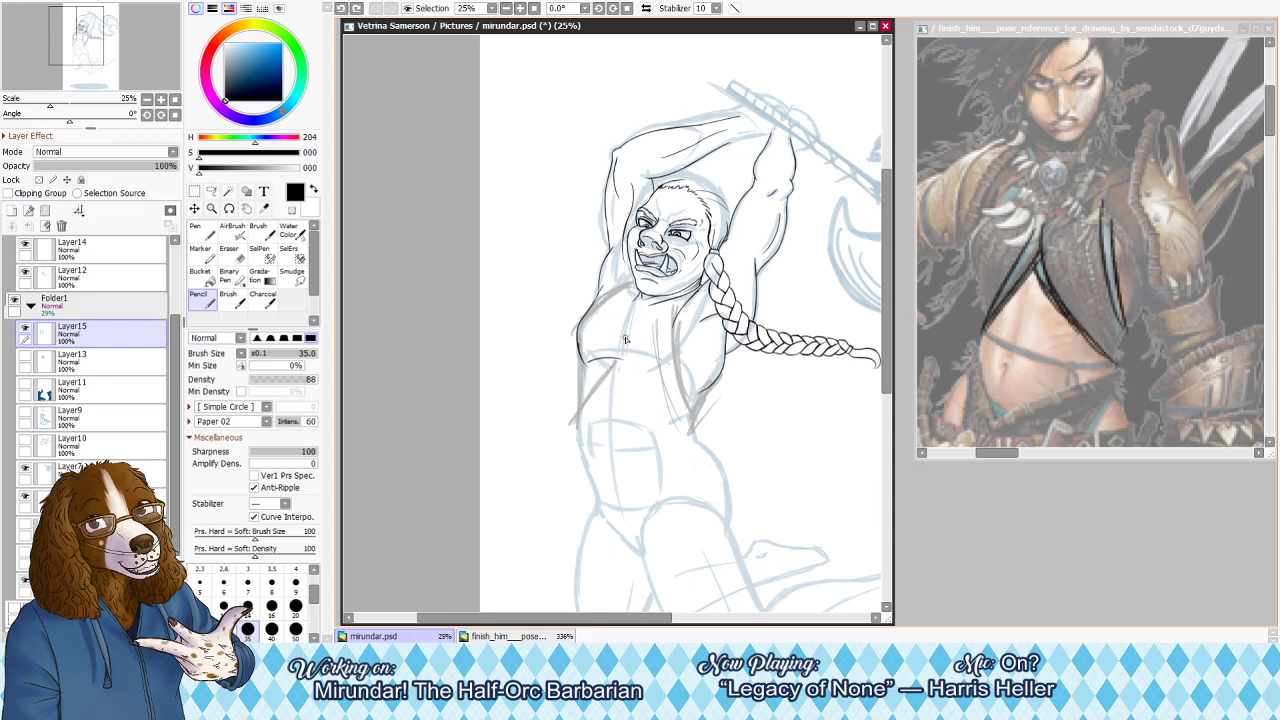
# Sketch the large front flap's curved lower edge from the underbust centre down to the far side of the waist
pyautogui.moveTo(617, 370); pyautogui.dragTo(669, 432)
pyautogui.hotkey('ctrl', 'z')
pyautogui.moveTo(615, 370); pyautogui.dragTo(697, 444)
pyautogui.moveTo(620, 334)
pyautogui.mouseDown()
pyautogui.moveTo(628, 390)
pyautogui.moveTo(655, 420)
pyautogui.mouseUp()
pyautogui.moveTo(626, 379); pyautogui.dragTo(677, 440)
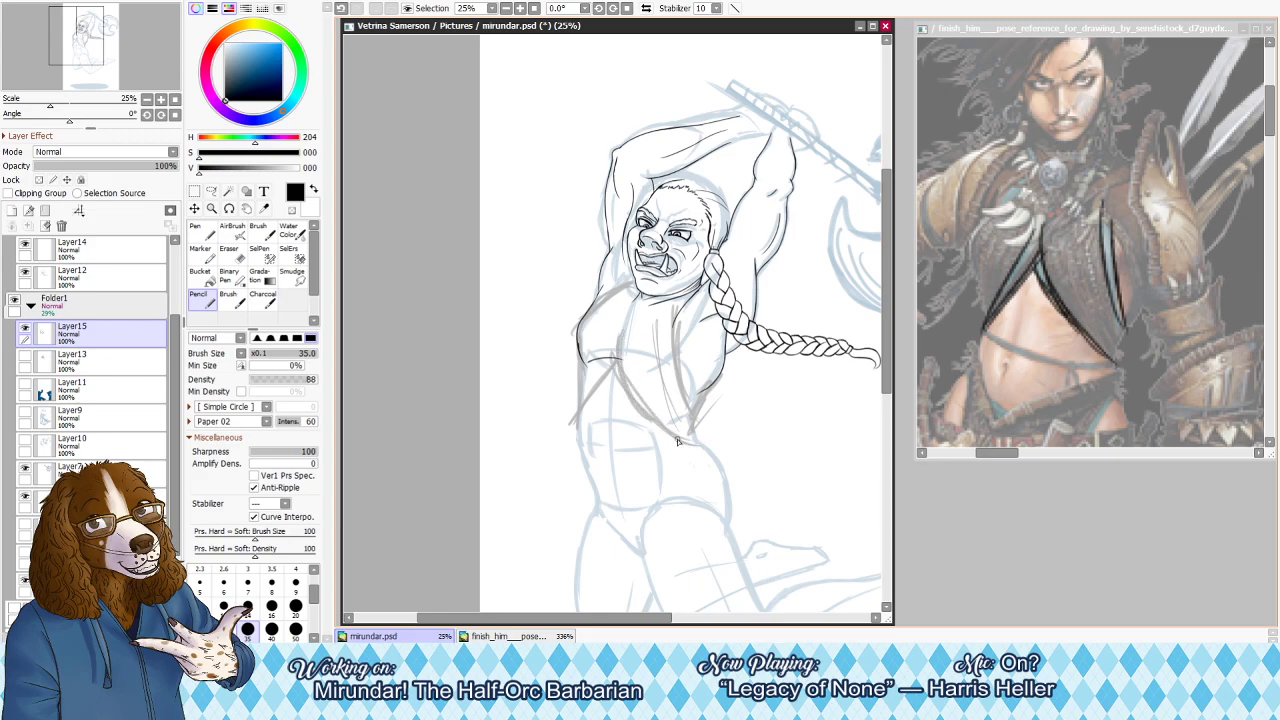
# Sketch the vest's upper edge across the chest toward the far side edge
pyautogui.moveTo(623, 314); pyautogui.dragTo(627, 411)
pyautogui.hotkey('ctrl', 'z')
pyautogui.moveTo(633, 289)
pyautogui.mouseDown()
pyautogui.moveTo(653, 345)
pyautogui.moveTo(626, 297)
pyautogui.moveTo(607, 298)
pyautogui.moveTo(621, 337)
pyautogui.moveTo(657, 337)
pyautogui.moveTo(629, 338)
pyautogui.moveTo(668, 320)
pyautogui.moveTo(636, 335)
pyautogui.moveTo(670, 319)
pyautogui.mouseUp()
pyautogui.hotkey('ctrl', 'z')
pyautogui.hotkey('ctrl', 'z')
pyautogui.hotkey('ctrl', 'z')
pyautogui.hotkey('ctrl', 'z')
pyautogui.hotkey('ctrl', 'z')
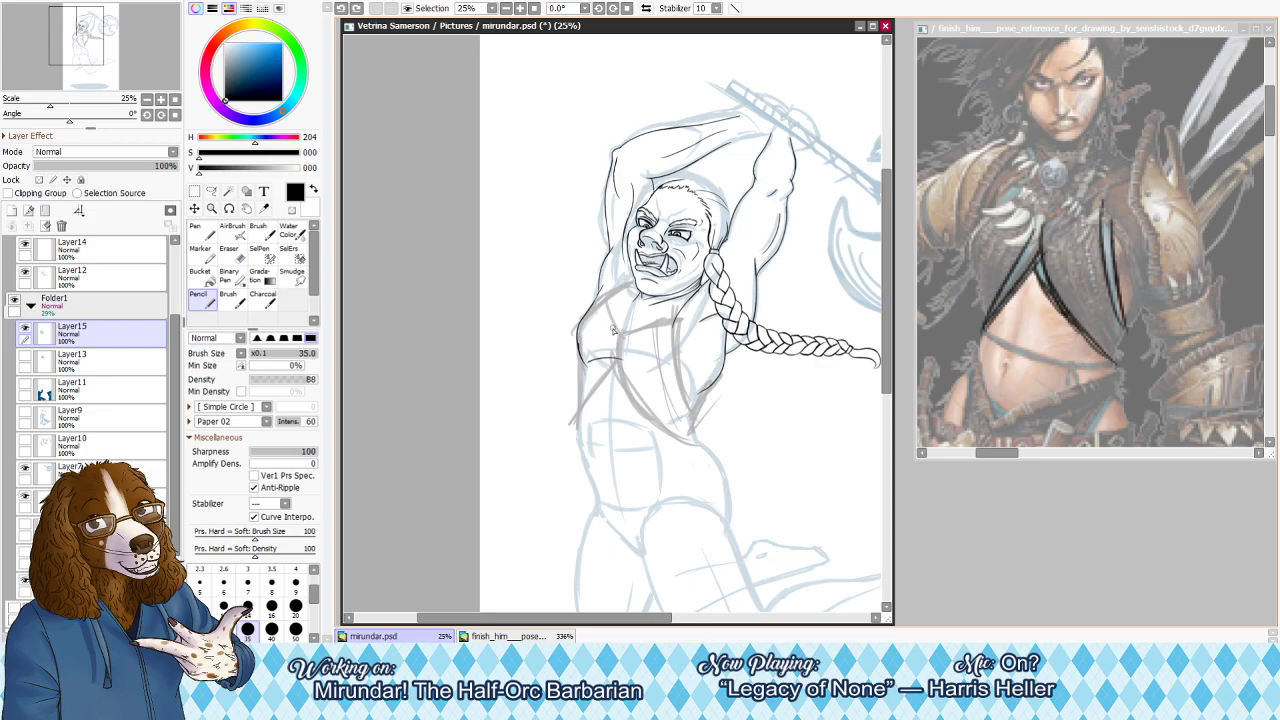
# Sketch the vest's centre front line from the upper chest down to the point where the flaps meet
pyautogui.moveTo(619, 297)
pyautogui.mouseDown()
pyautogui.moveTo(629, 338)
pyautogui.moveTo(650, 323)
pyautogui.mouseUp()
pyautogui.hotkey('ctrl', 'z')
pyautogui.hotkey('ctrl', 'z')
pyautogui.hotkey('ctrl', 'z')
pyautogui.hotkey('ctrl', 'z')
pyautogui.hotkey('ctrl', 'z')
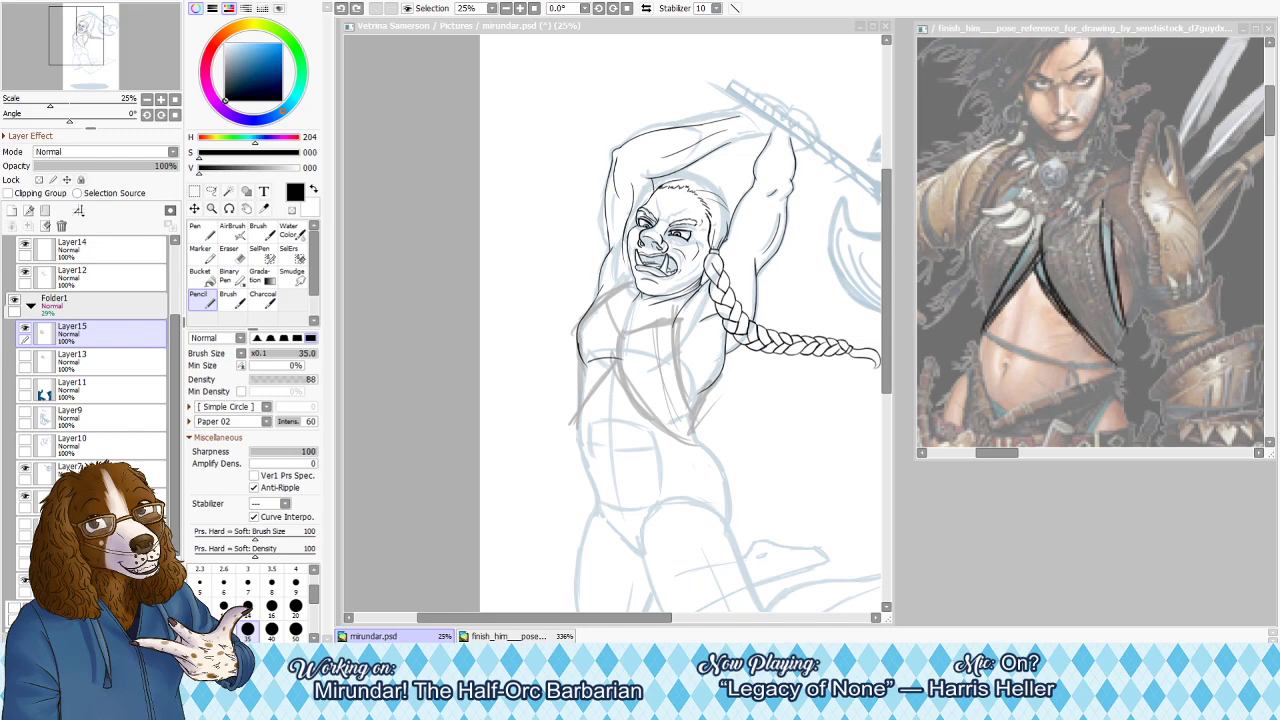
# Paste the coloured half-orc character illustration into the reference document and show the whole figure
pyautogui.click(1020, 296)
pyautogui.scroll(-4, 1020, 296)
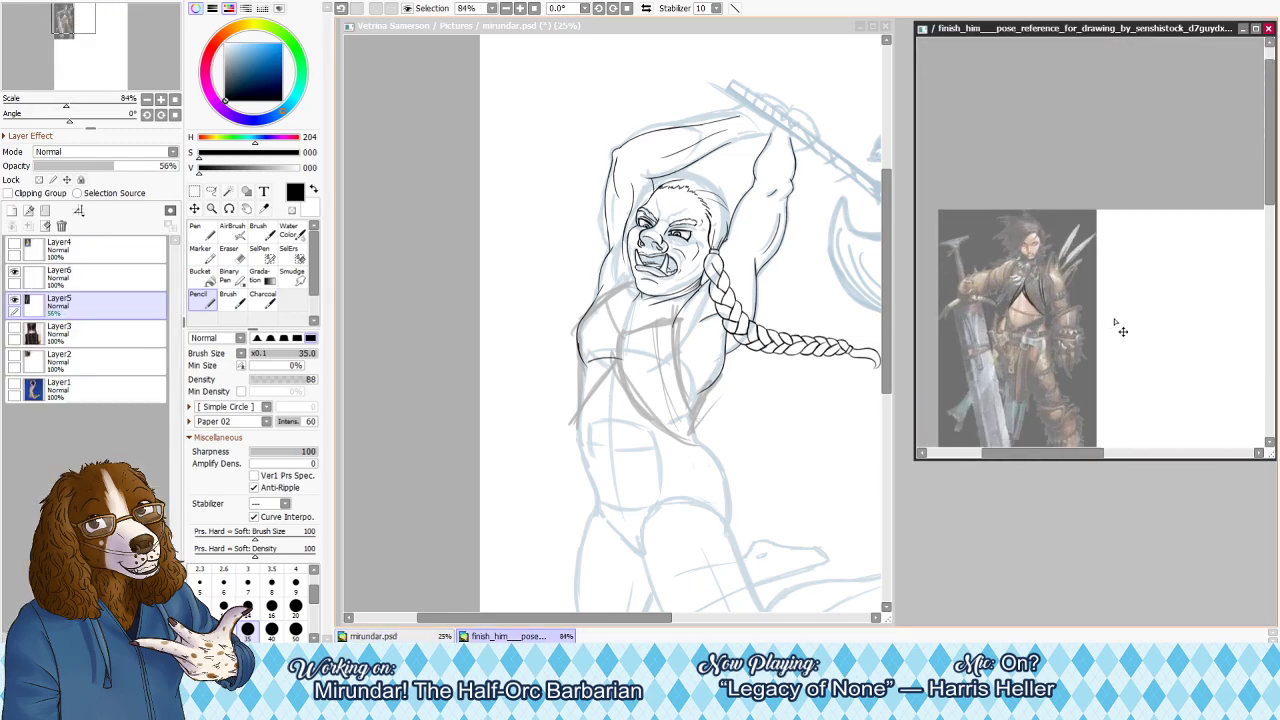
pyautogui.hotkey('ctrl', 'v')
pyautogui.scroll(-9, 1062, 308)
pyautogui.scroll(5, 1133, 356)
pyautogui.scroll(-1, 1055, 388)
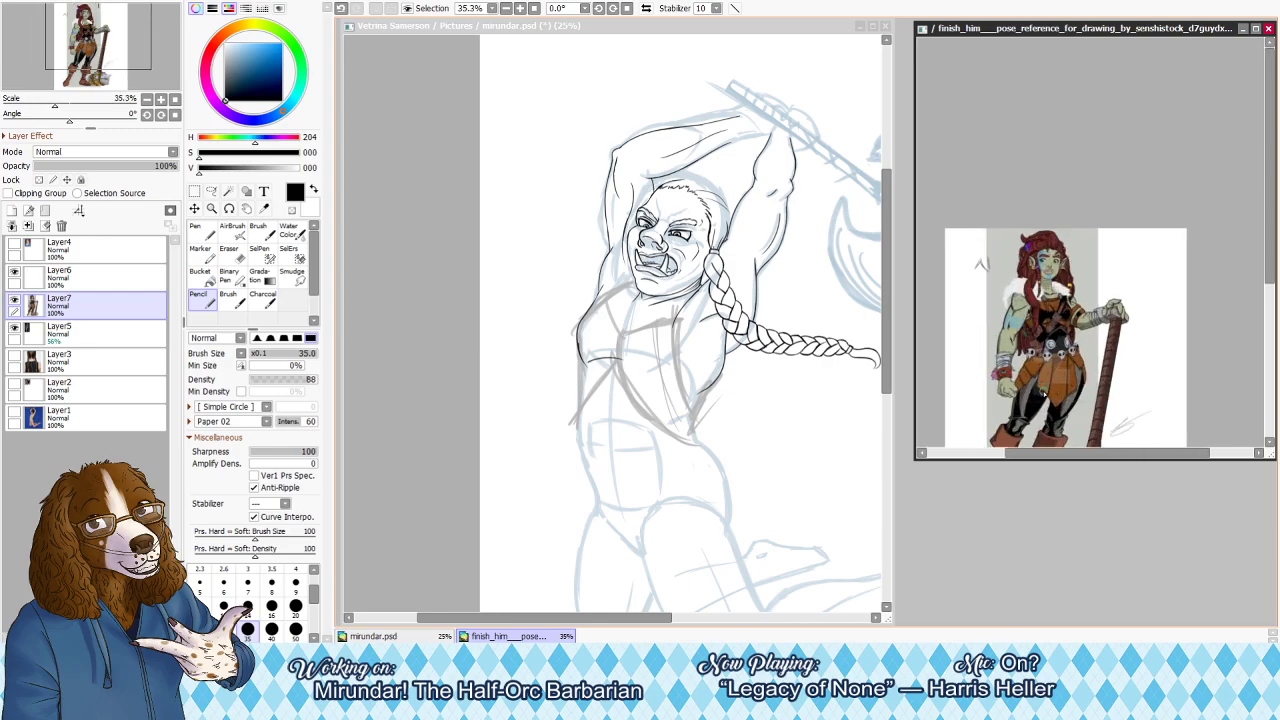
pyautogui.scroll(-3, 1193, 137)
pyautogui.scroll(4, 1193, 137)
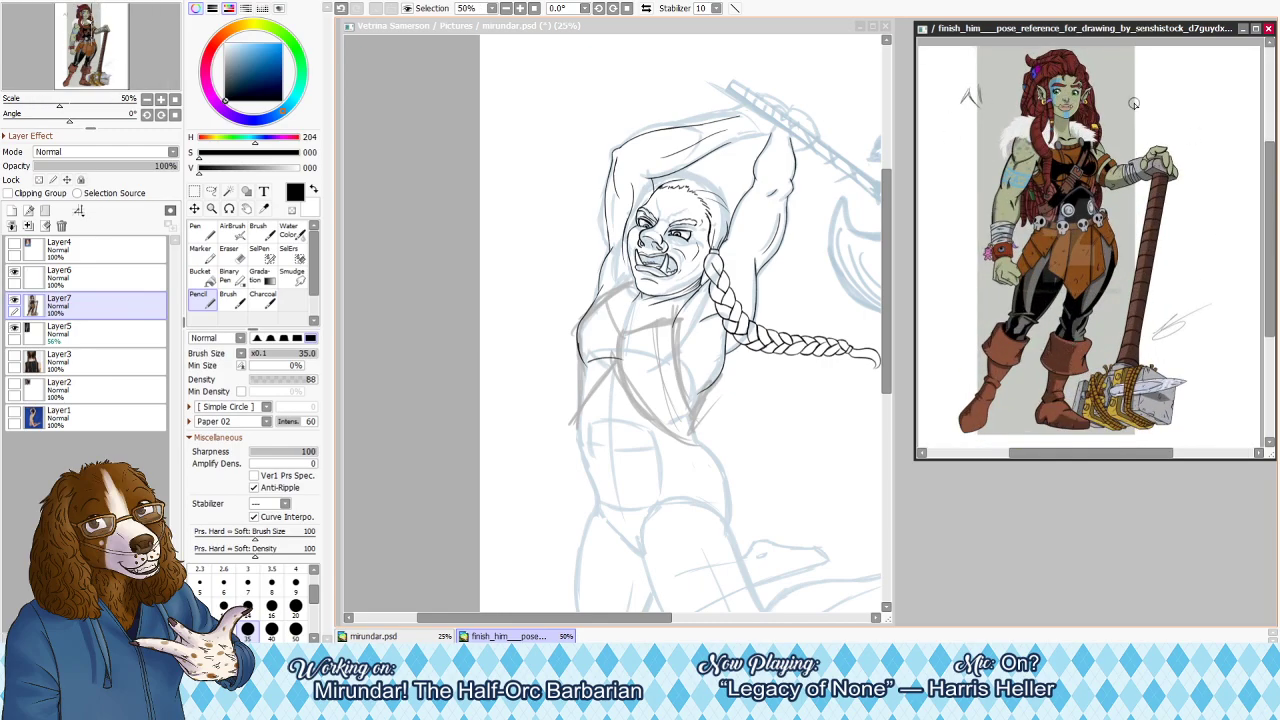
# Return to the mirundar.psd drawing and clear the whole vest sketch from Layer15
pyautogui.click(676, 445)
pyautogui.scroll(-3, 678, 529)
pyautogui.scroll(4, 678, 529)
pyautogui.scroll(-2, 663, 523)
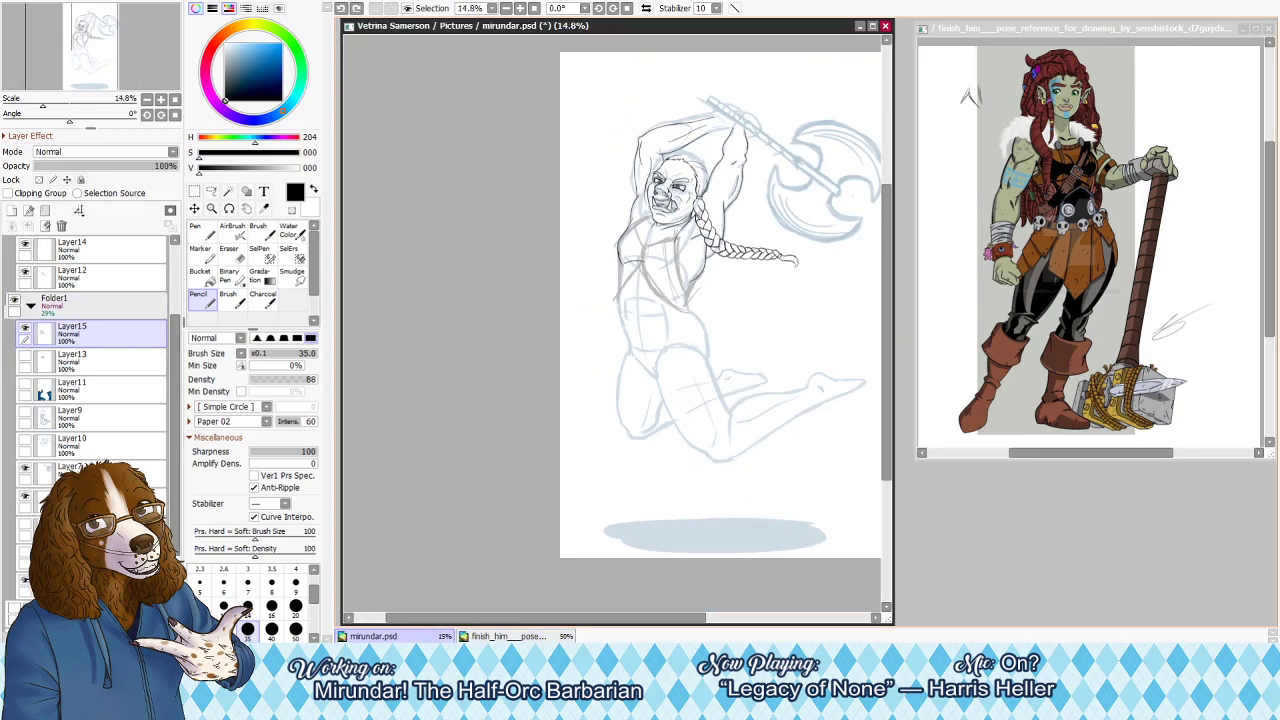
pyautogui.scroll(2, 688, 188)
pyautogui.scroll(1, 748, 162)
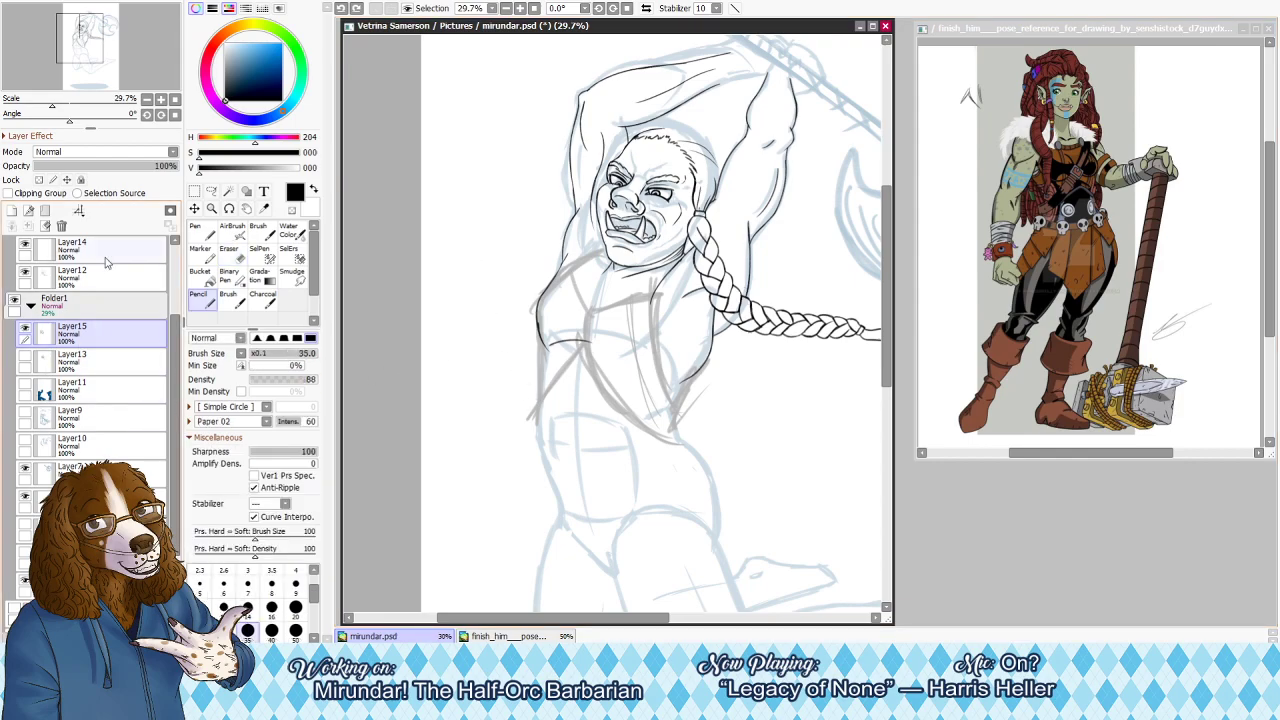
pyautogui.click(46, 226)
# Sketch the new top's slanted lower opening from below the bust to the far waist, with short side edges
pyautogui.moveTo(544, 345); pyautogui.dragTo(538, 410)
pyautogui.moveTo(592, 371); pyautogui.dragTo(670, 430)
pyautogui.hotkey('ctrl', 'z')
pyautogui.hotkey('ctrl', 'z')
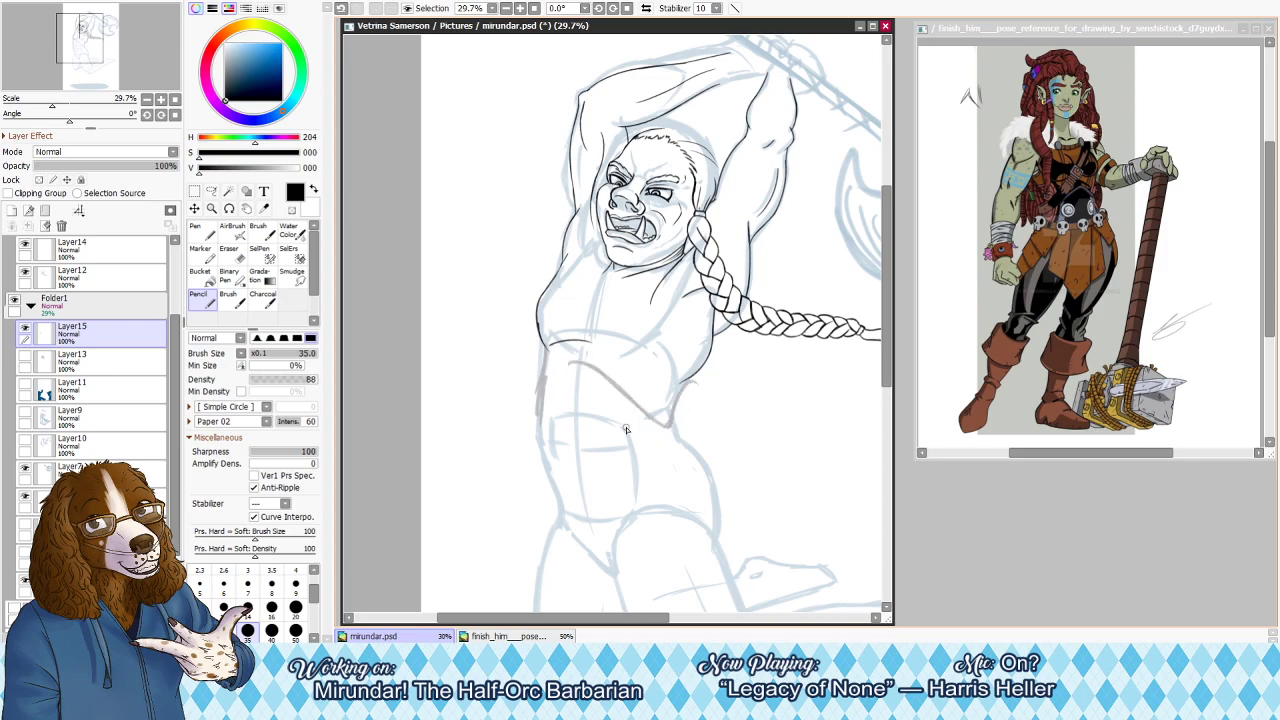
pyautogui.moveTo(543, 409)
pyautogui.mouseDown()
pyautogui.moveTo(575, 366)
pyautogui.moveTo(542, 430)
pyautogui.mouseUp()
# Show Layer9's old outfit sketch as a guide, sketch the top's hem across the midriff, and hide Layer9 again
pyautogui.click(25, 416)
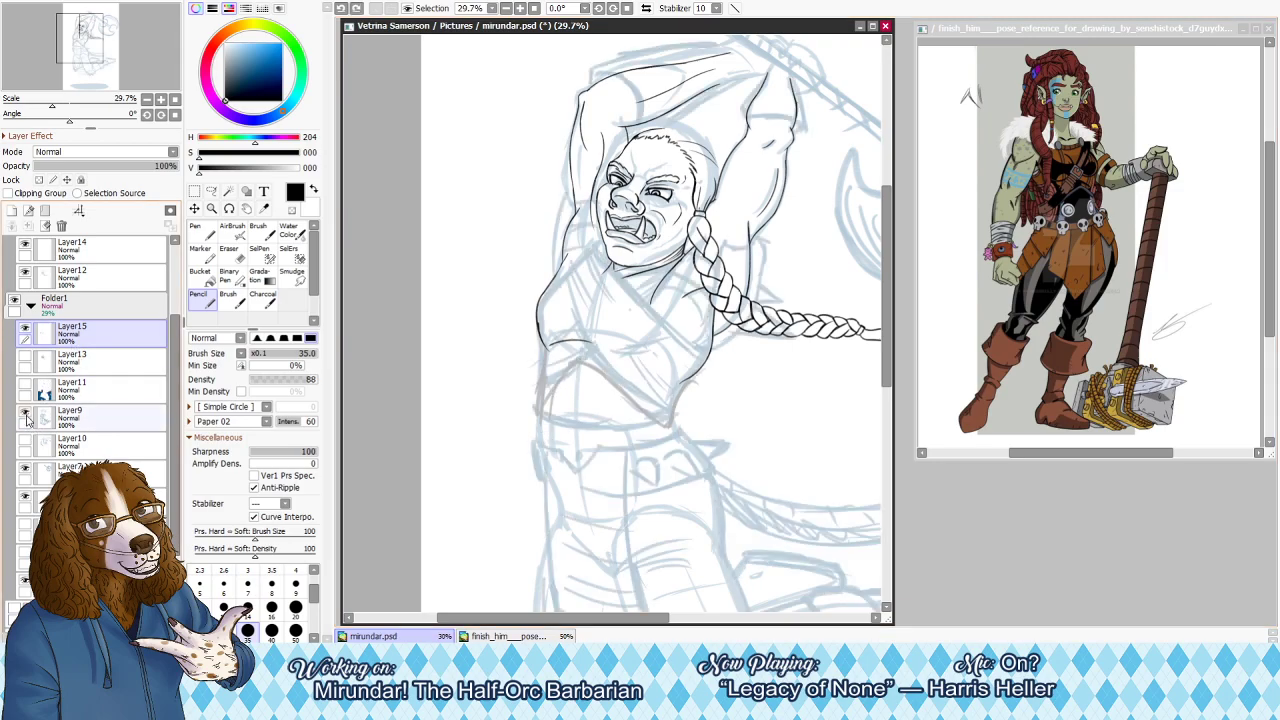
pyautogui.moveTo(530, 415); pyautogui.dragTo(666, 422)
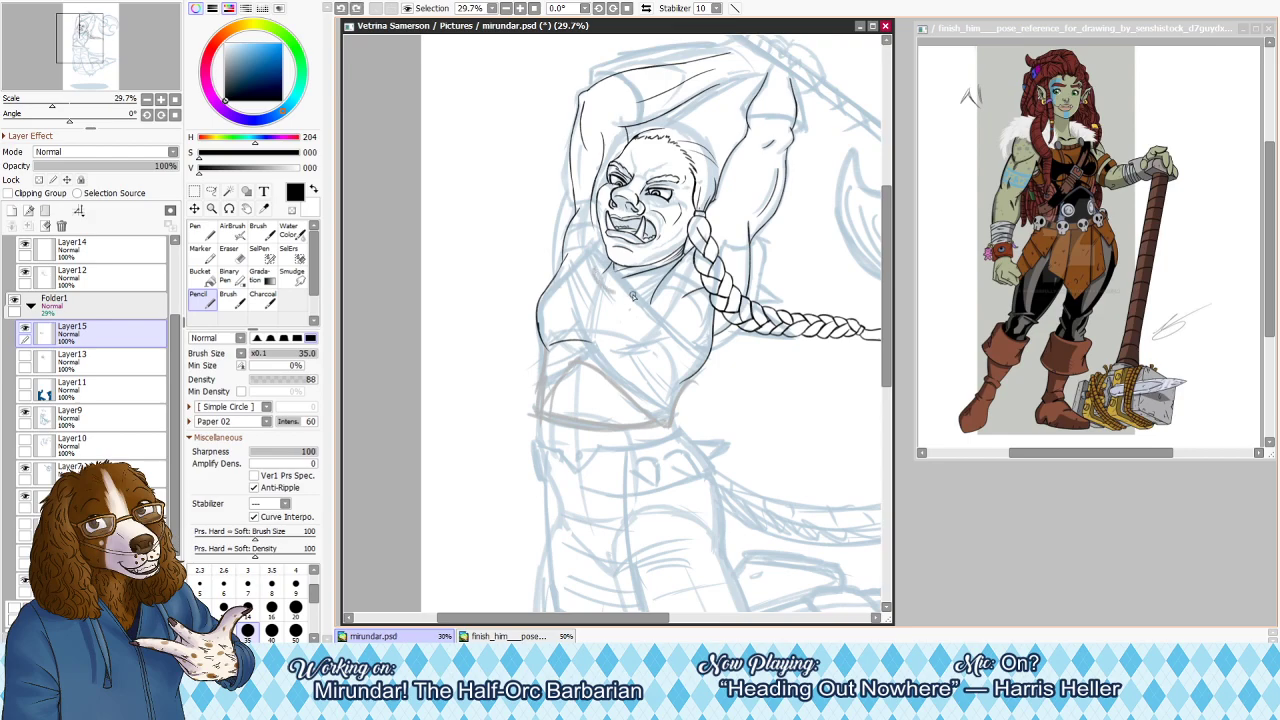
pyautogui.click(26, 412)
# Sketch the top's curved neckline beneath the chin and its front shoulder edge running down toward the bust
pyautogui.hotkey('ctrl', 'z')
pyautogui.hotkey('ctrl', 'z')
pyautogui.moveTo(581, 277)
pyautogui.mouseDown()
pyautogui.moveTo(637, 292)
pyautogui.moveTo(599, 271)
pyautogui.moveTo(628, 285)
pyautogui.moveTo(602, 282)
pyautogui.moveTo(661, 279)
pyautogui.mouseUp()
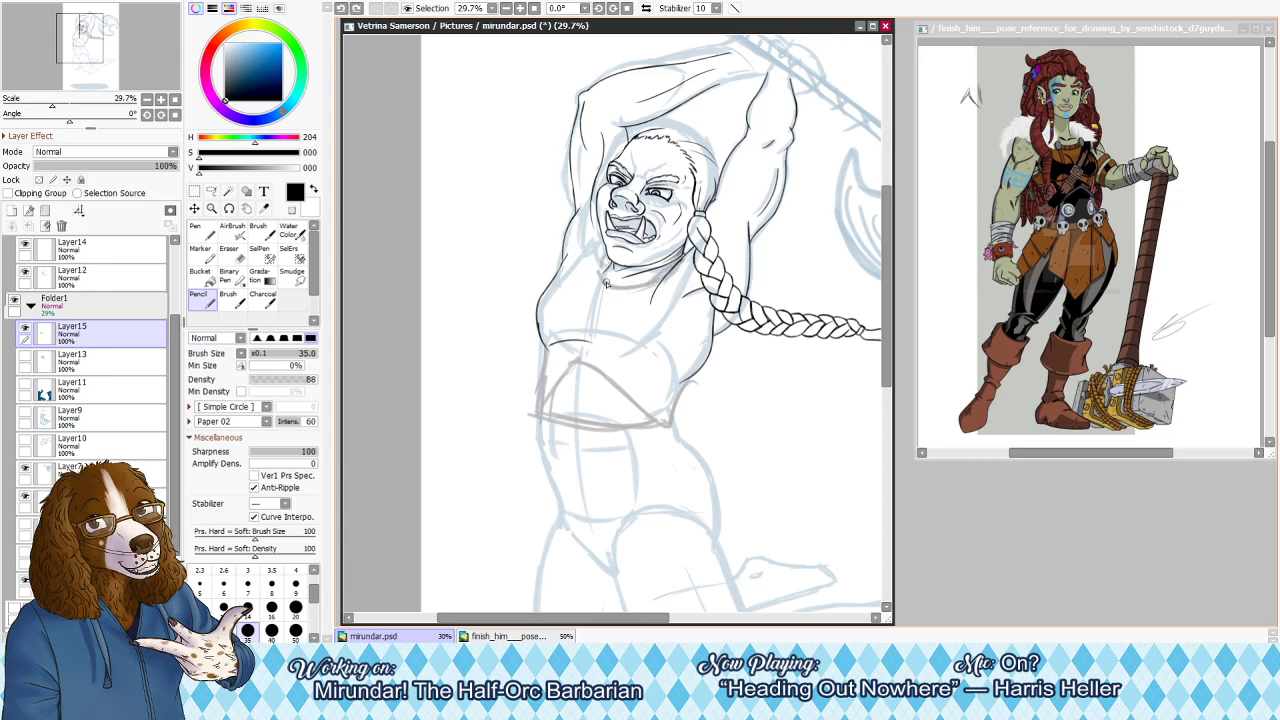
pyautogui.press('h')
pyautogui.moveTo(620, 250)
pyautogui.mouseDown()
pyautogui.moveTo(681, 293)
pyautogui.moveTo(689, 326)
pyautogui.mouseUp()
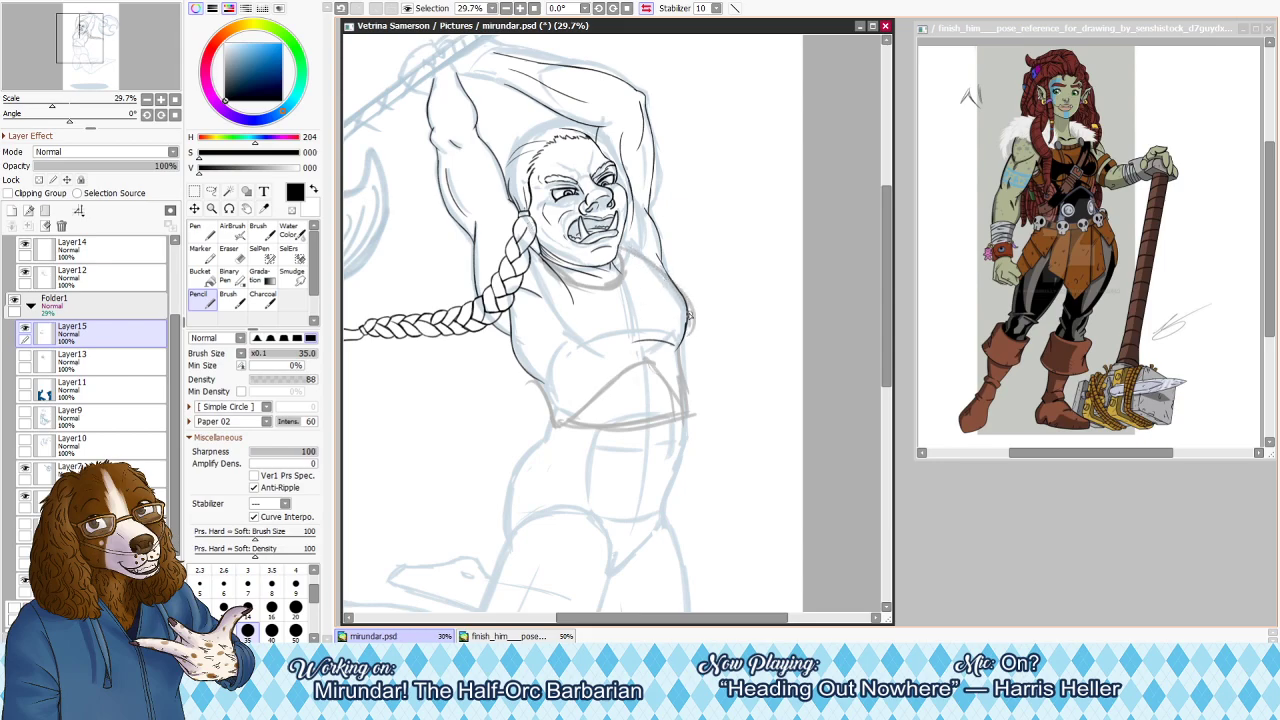
pyautogui.press('h')
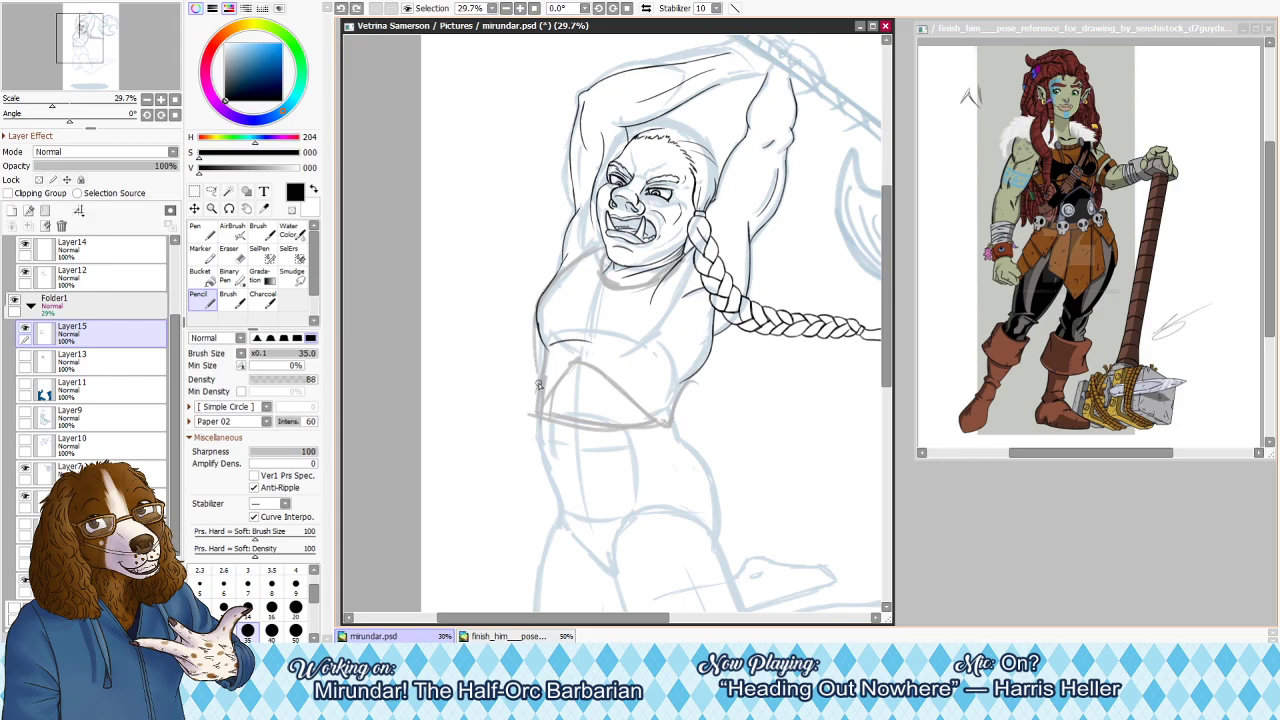
# Sketch the top's front side edge from the bust down to the hem, cleaning up stray marks with the Eraser
pyautogui.press('e')
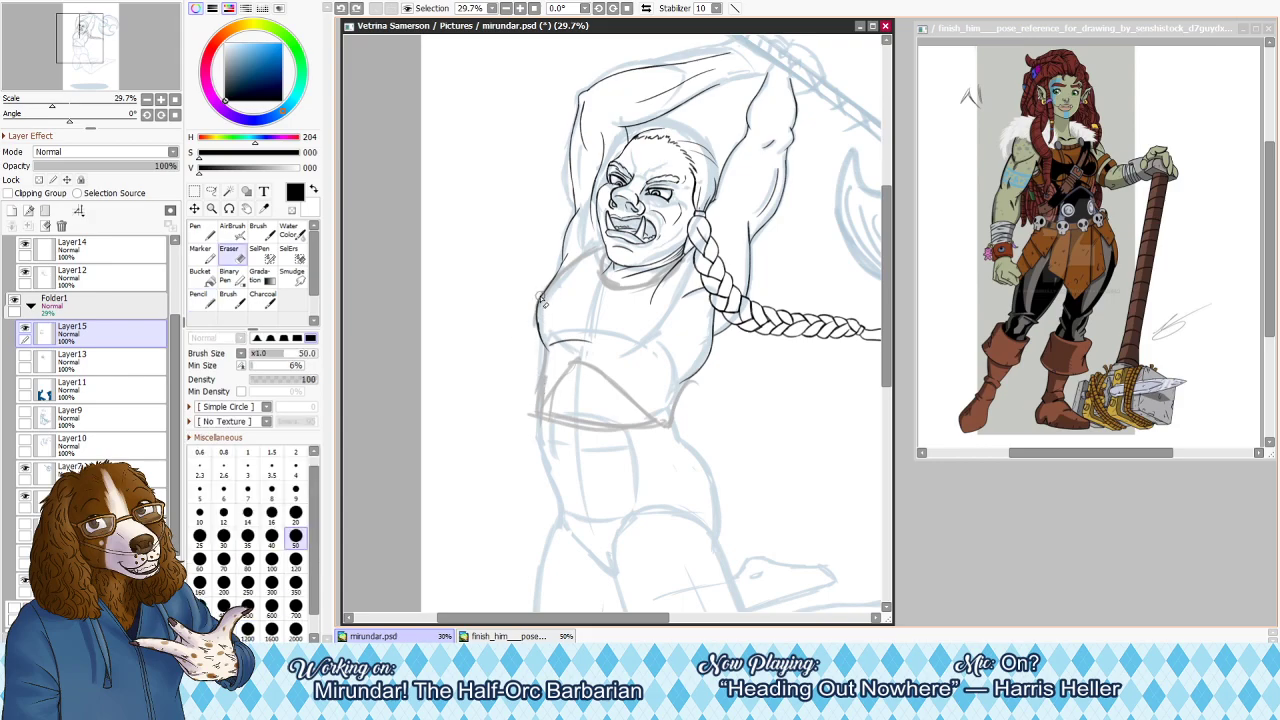
pyautogui.press('h')
pyautogui.press('e')
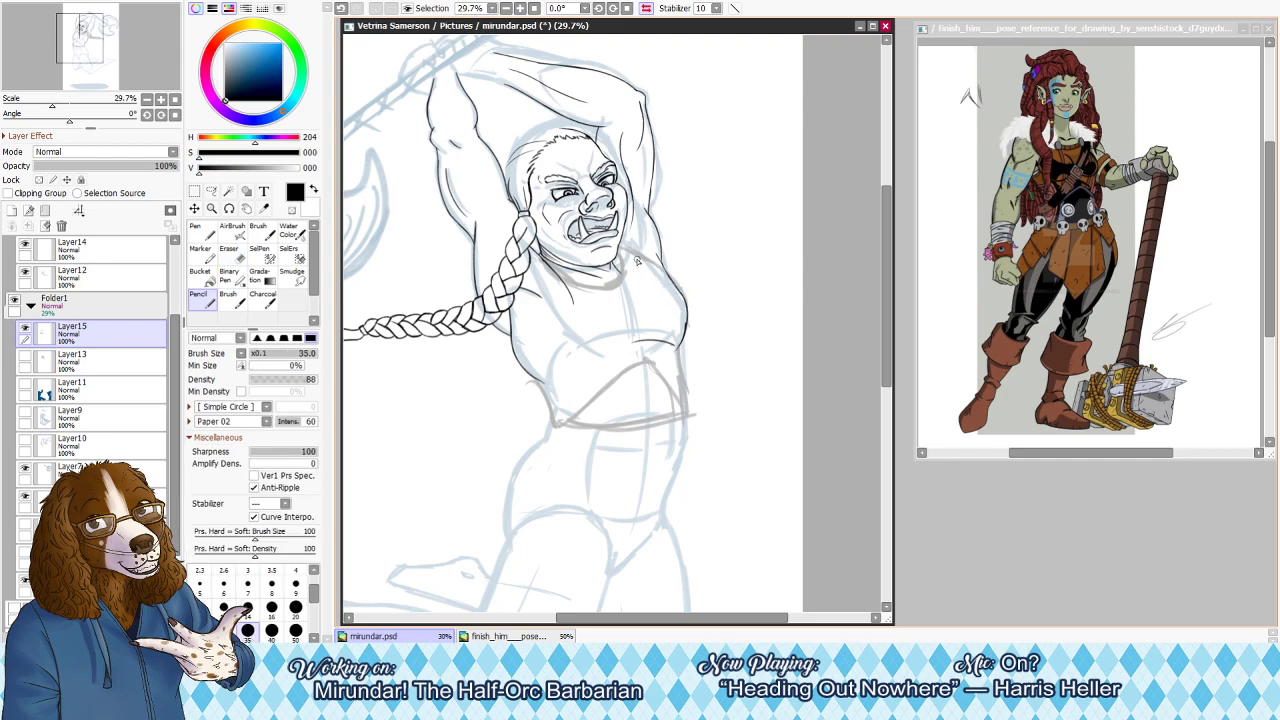
pyautogui.hotkey('ctrl', 'z')
pyautogui.moveTo(686, 331); pyautogui.dragTo(687, 378)
pyautogui.press('e')
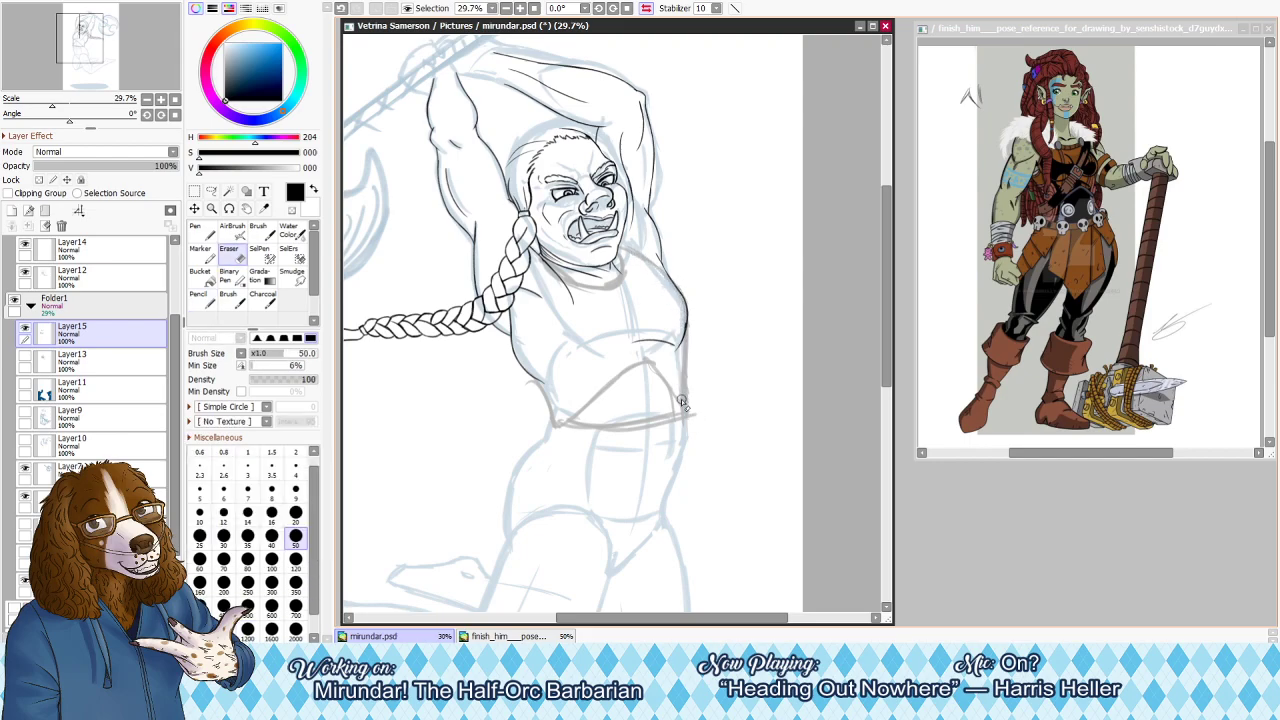
# Sketch the top's armhole curve from the neckline down and around beneath the braid-side arm
pyautogui.press('h')
pyautogui.press('e')
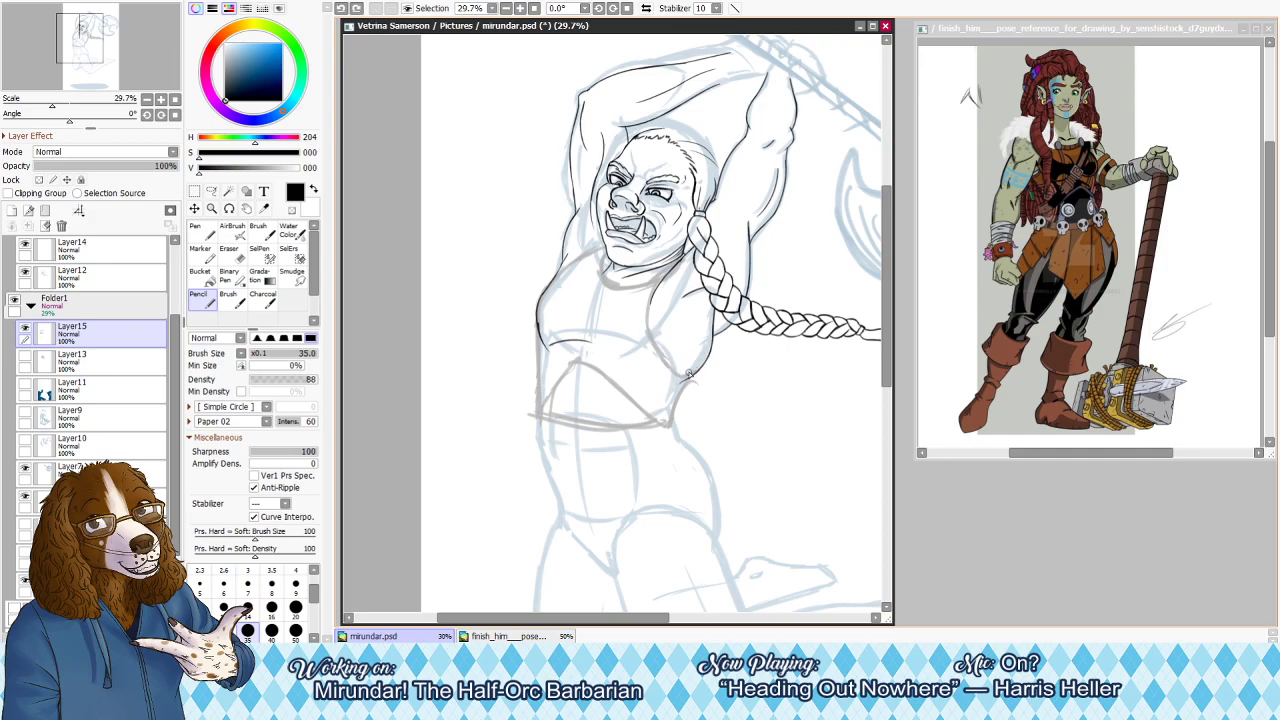
pyautogui.press('h')
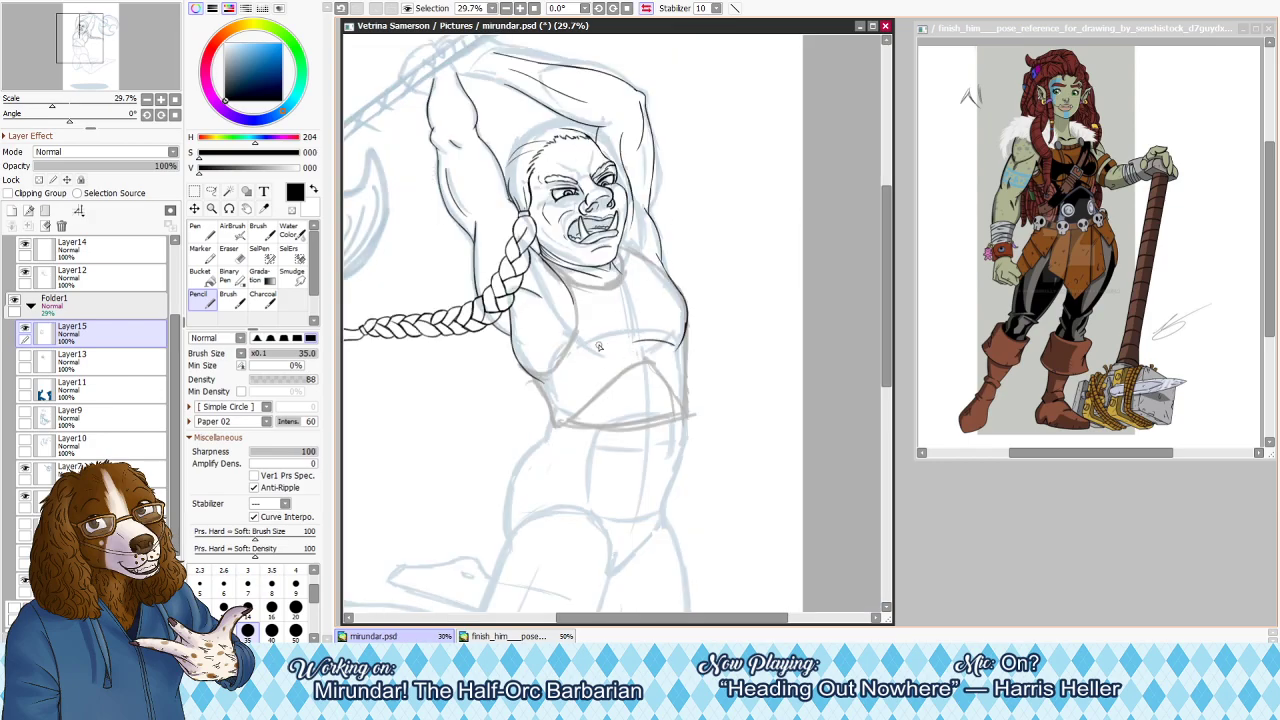
pyautogui.press('h')
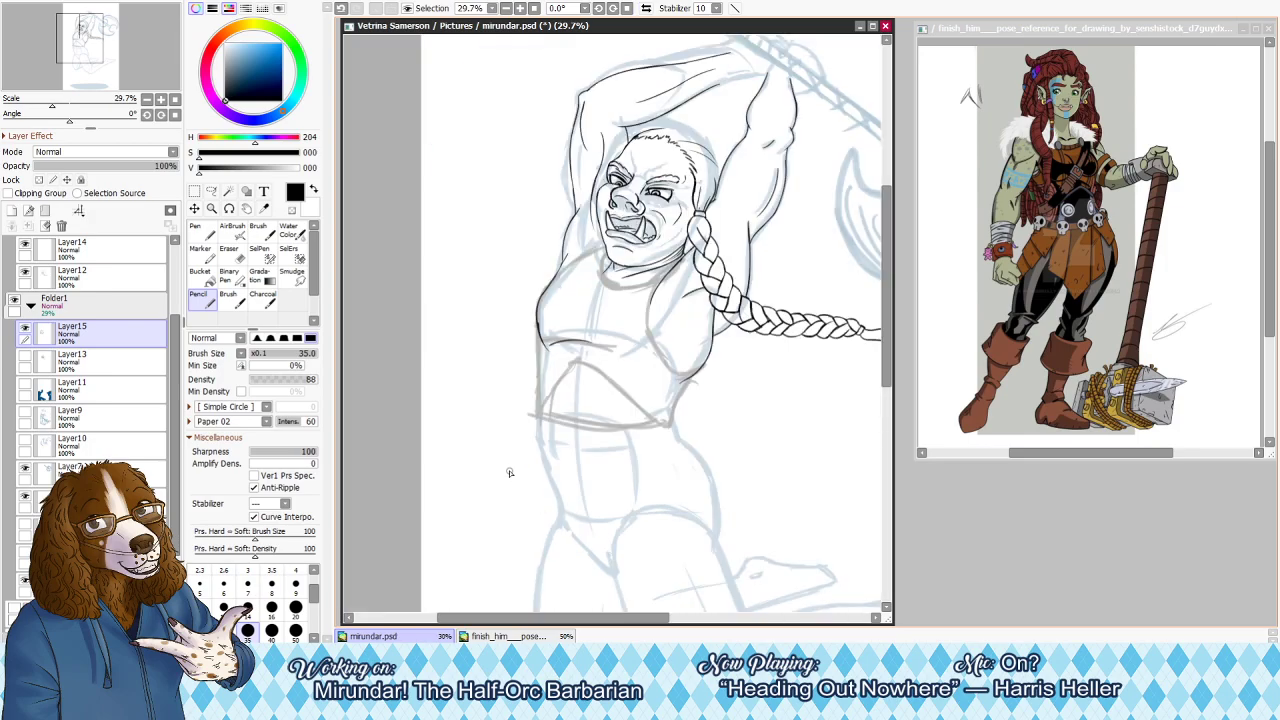
# In the reference document, hide Layer7 and show the pose photo on Layer1, then return to the drawing
pyautogui.click(1097, 274)
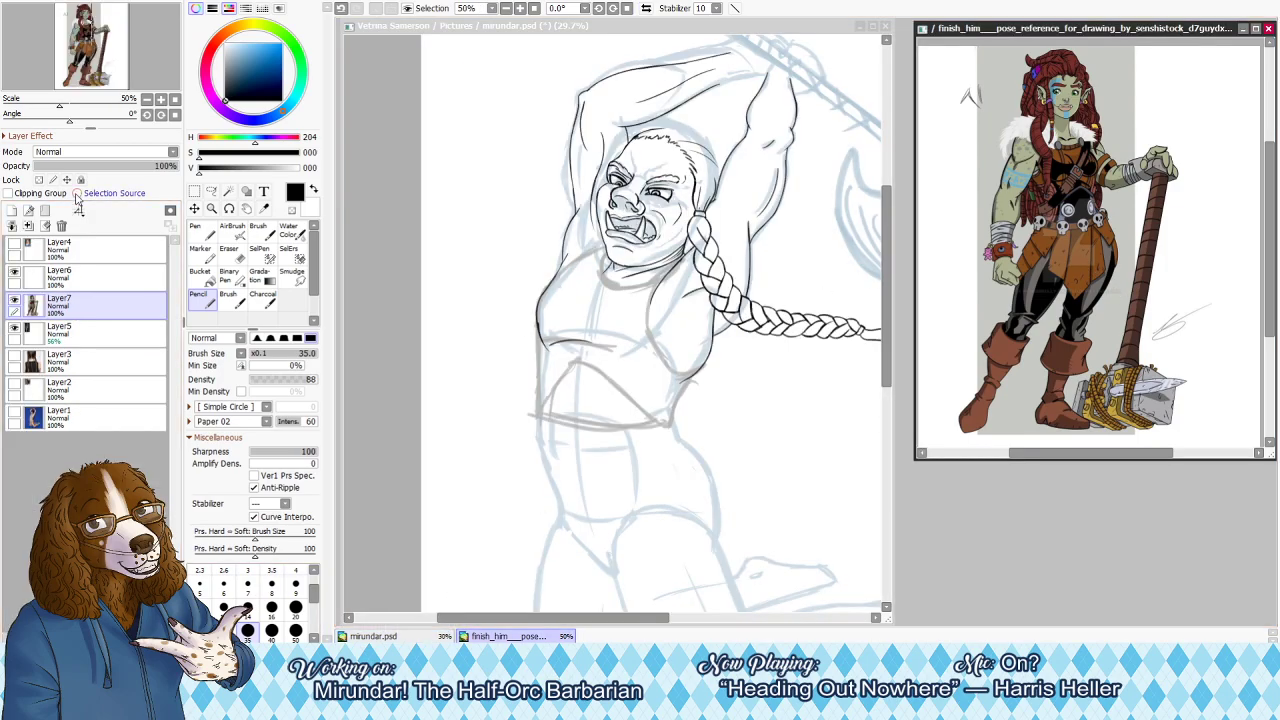
pyautogui.click(16, 299)
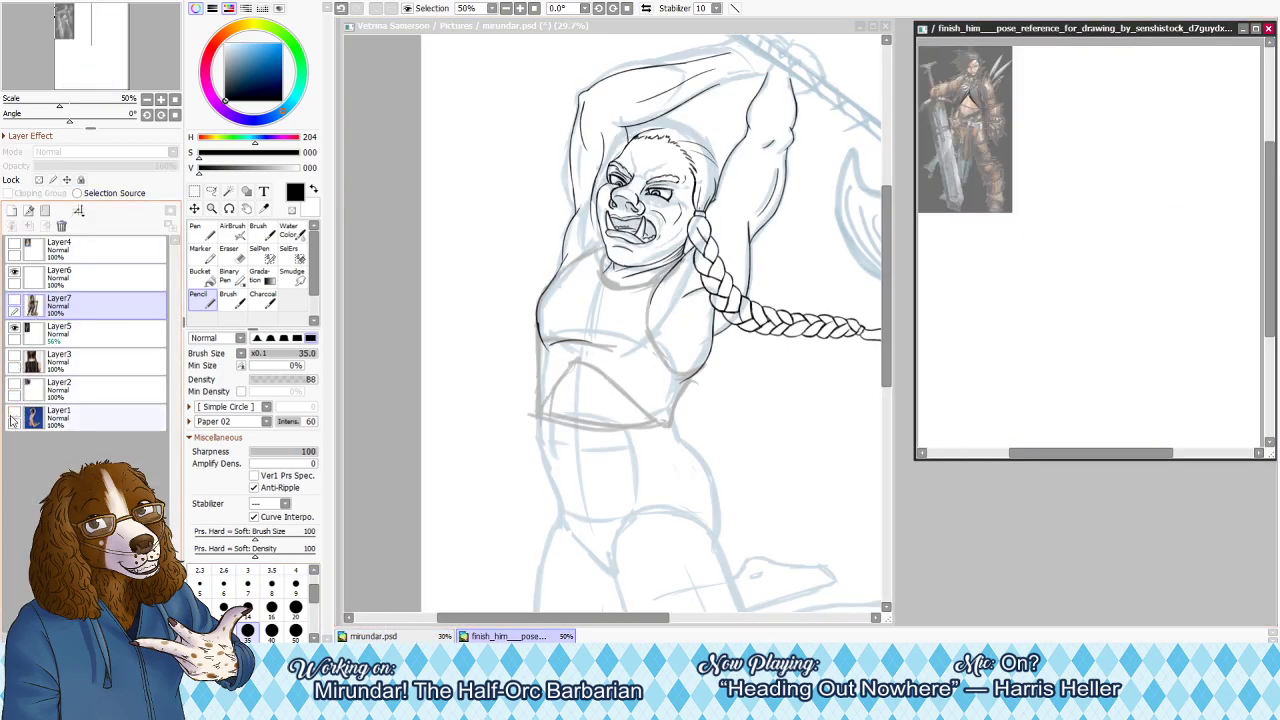
pyautogui.click(14, 412)
pyautogui.click(562, 346)
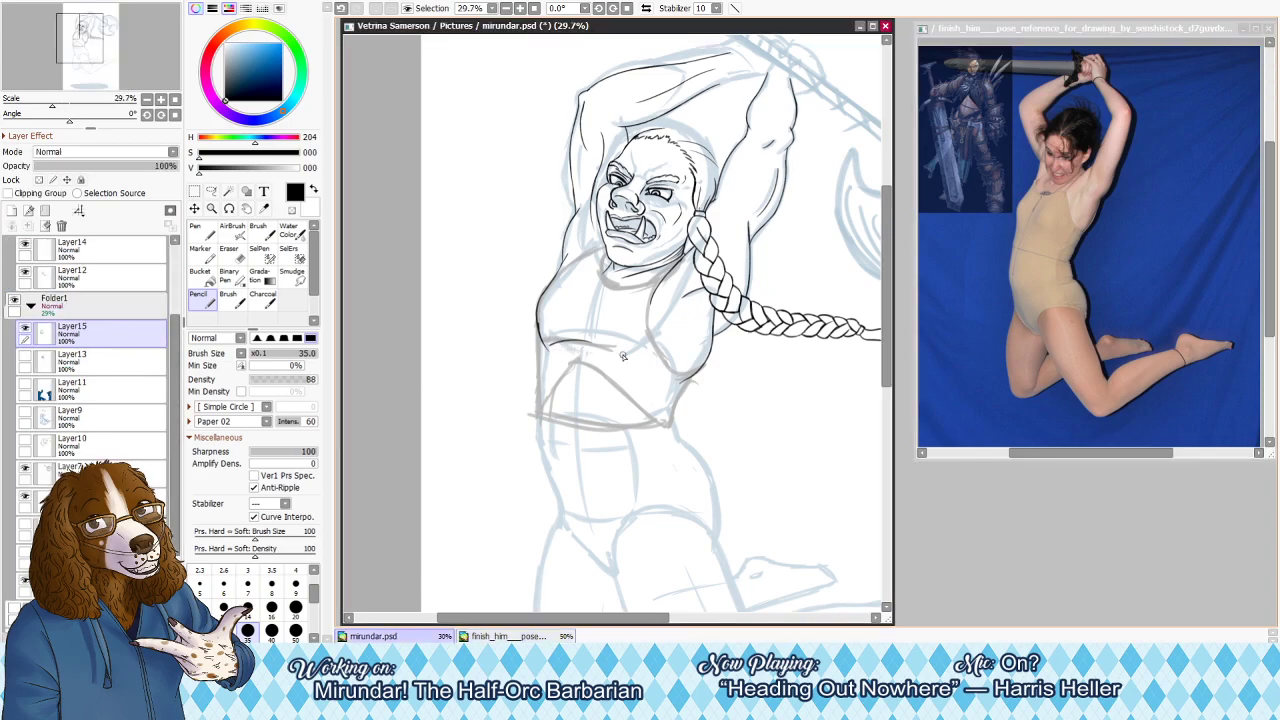
pyautogui.moveTo(549, 347)
pyautogui.mouseDown()
pyautogui.moveTo(637, 362)
pyautogui.moveTo(606, 328)
pyautogui.moveTo(642, 364)
pyautogui.mouseUp()
pyautogui.hotkey('ctrl', 'z')
pyautogui.moveTo(605, 326); pyautogui.dragTo(650, 360)
pyautogui.press('e')
pyautogui.moveTo(606, 322)
pyautogui.mouseDown()
pyautogui.moveTo(627, 361)
pyautogui.moveTo(600, 338)
pyautogui.moveTo(674, 361)
pyautogui.moveTo(678, 341)
pyautogui.mouseUp()
pyautogui.press('n')
pyautogui.hotkey('ctrl', 'z')
pyautogui.hotkey('ctrl', 'z')
pyautogui.hotkey('ctrl', 'z')
pyautogui.hotkey('ctrl', 'z')
# Erase the rough underbust line with a size 80 Eraser and resketch it curving across to the far armhole
pyautogui.press('h')
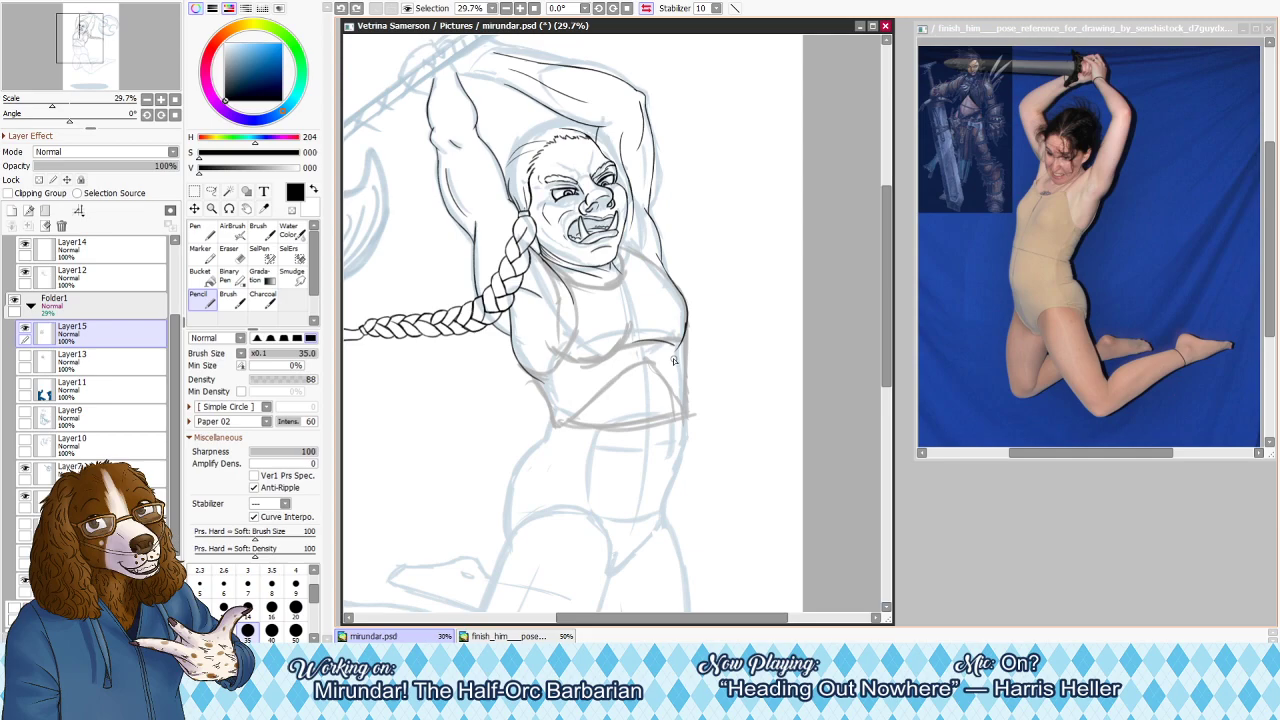
pyautogui.press('h')
pyautogui.moveTo(596, 343); pyautogui.dragTo(561, 339)
pyautogui.hotkey('ctrl', 'z')
pyautogui.press('e')
pyautogui.press(']')
pyautogui.press(']')
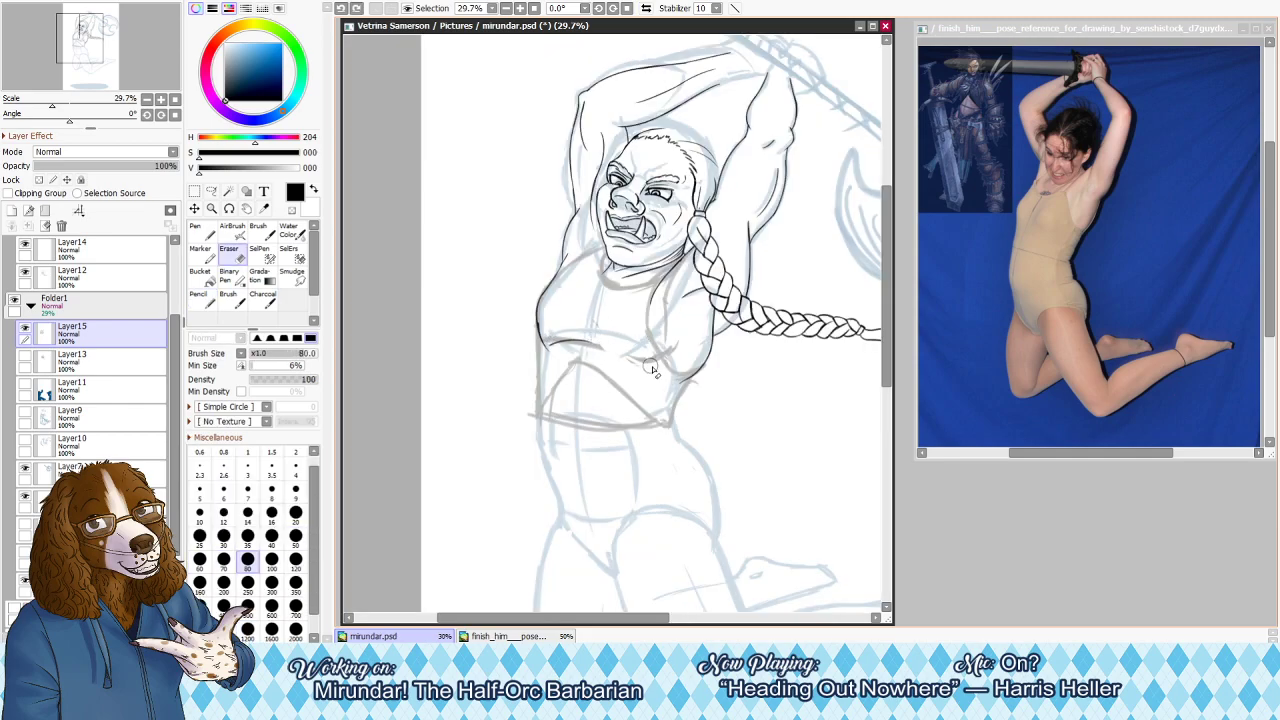
pyautogui.press('n')
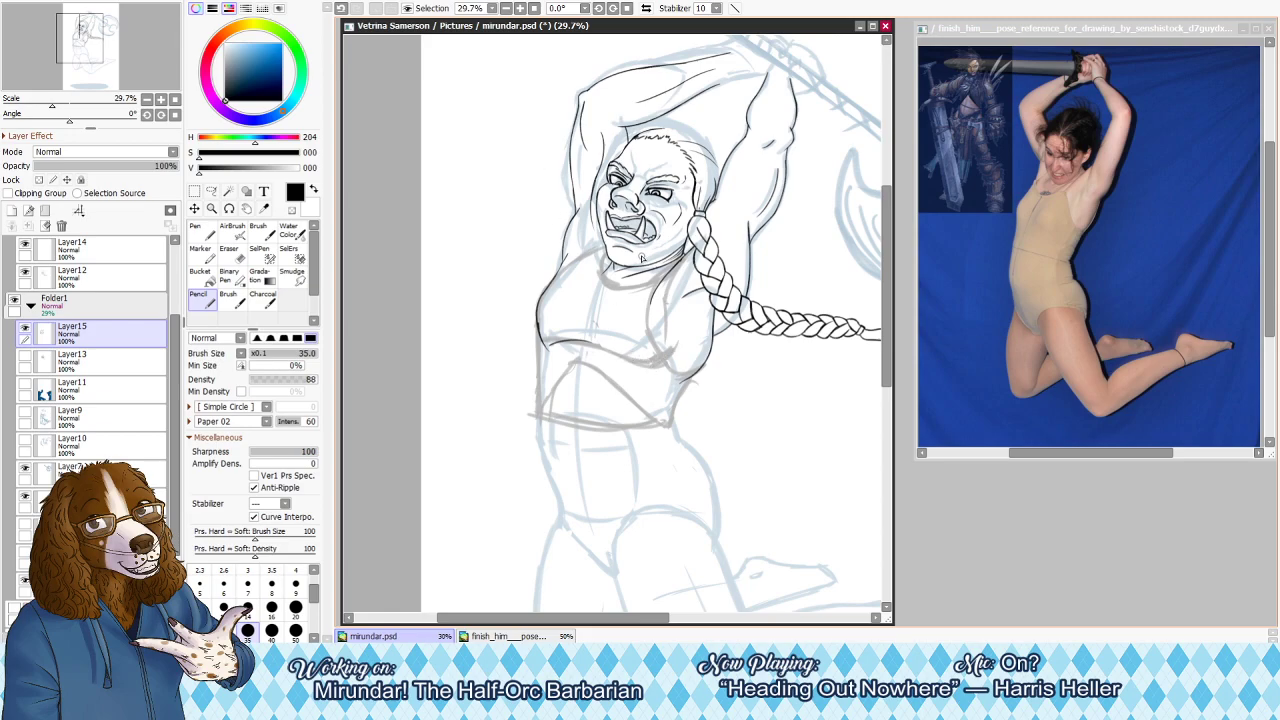
# On Layer12, ink the neck line beside the braid with the Pencil at size 14
pyautogui.click(520, 9)
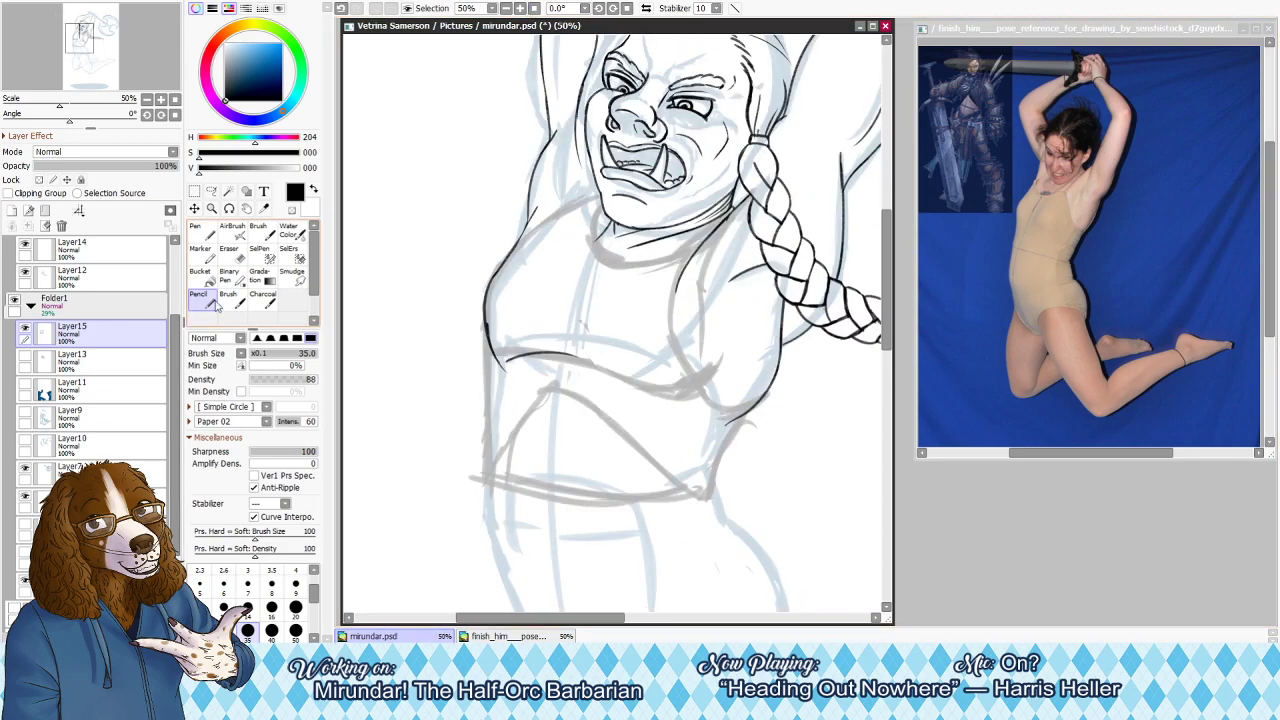
pyautogui.press('h')
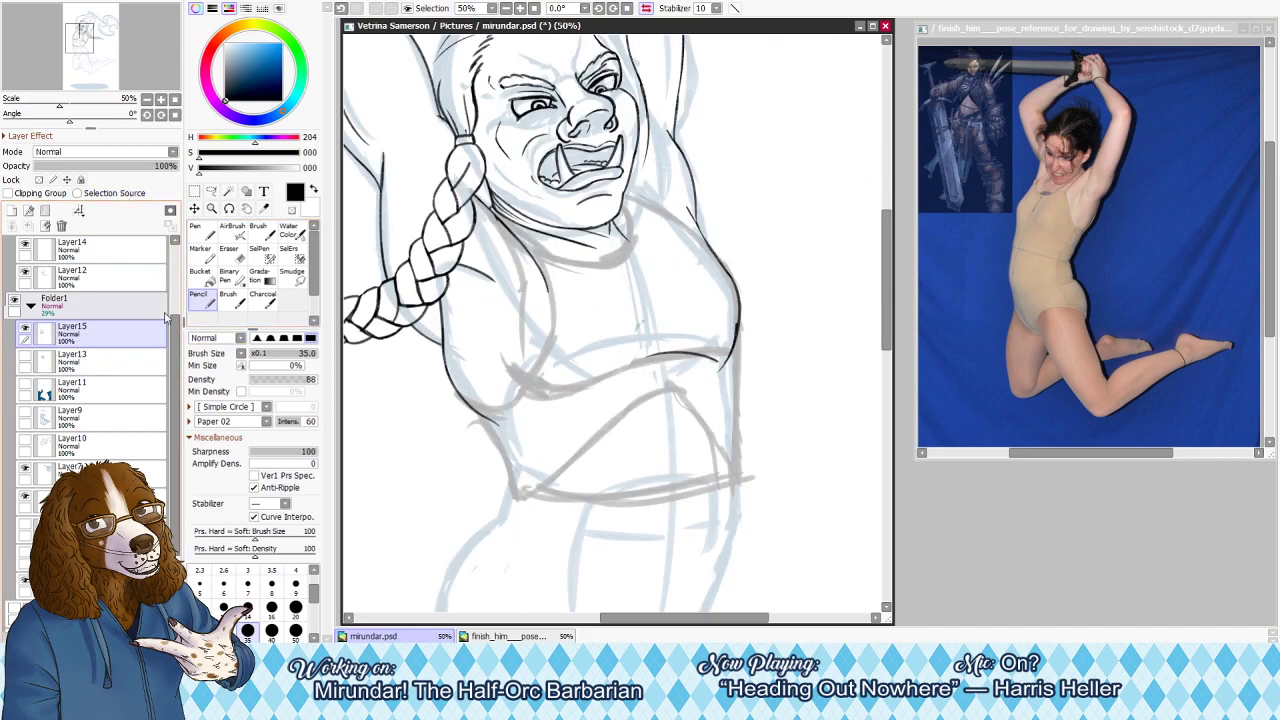
pyautogui.click(75, 283)
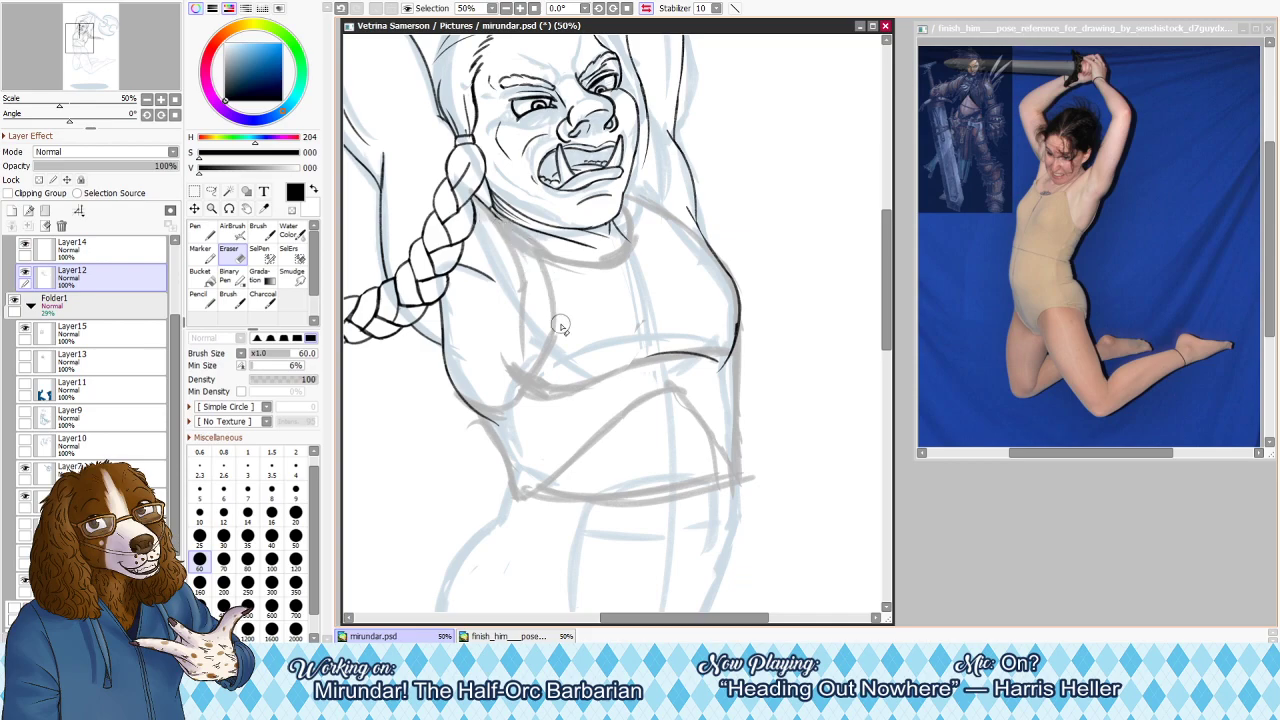
pyautogui.press('[')
pyautogui.press('[')
pyautogui.press('[')
pyautogui.press('[')
pyautogui.press('[')
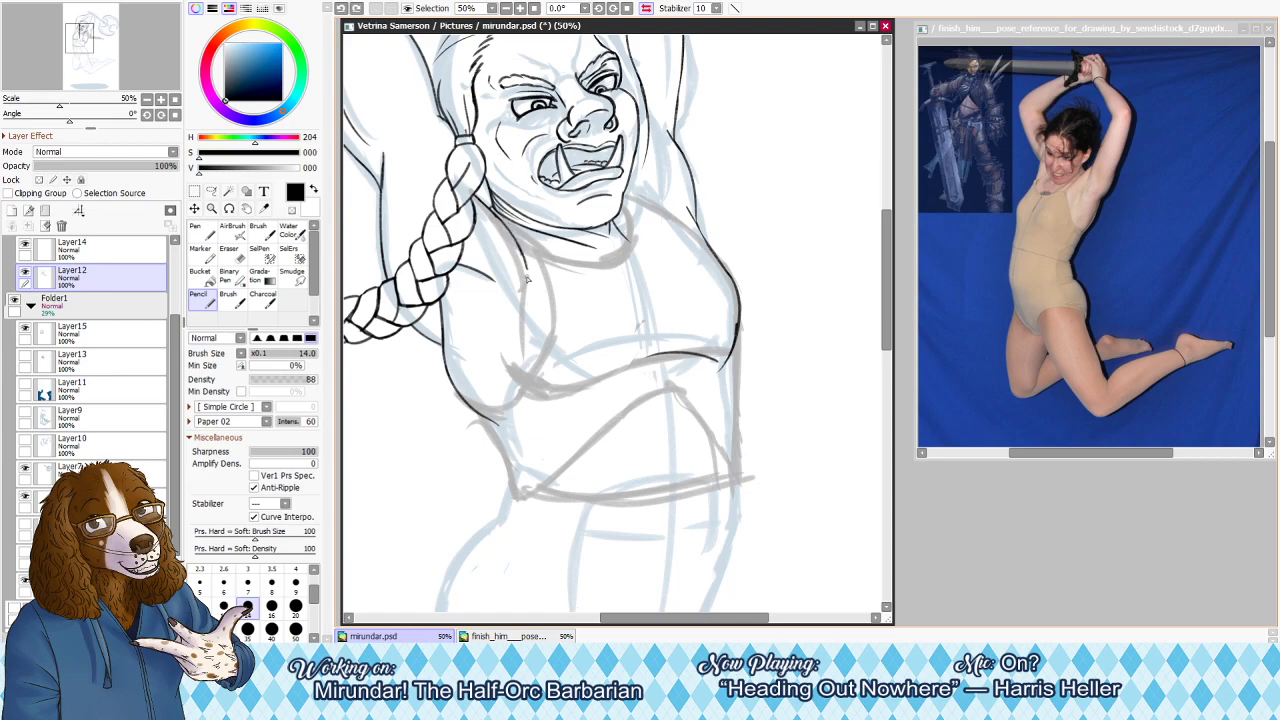
pyautogui.press('h')
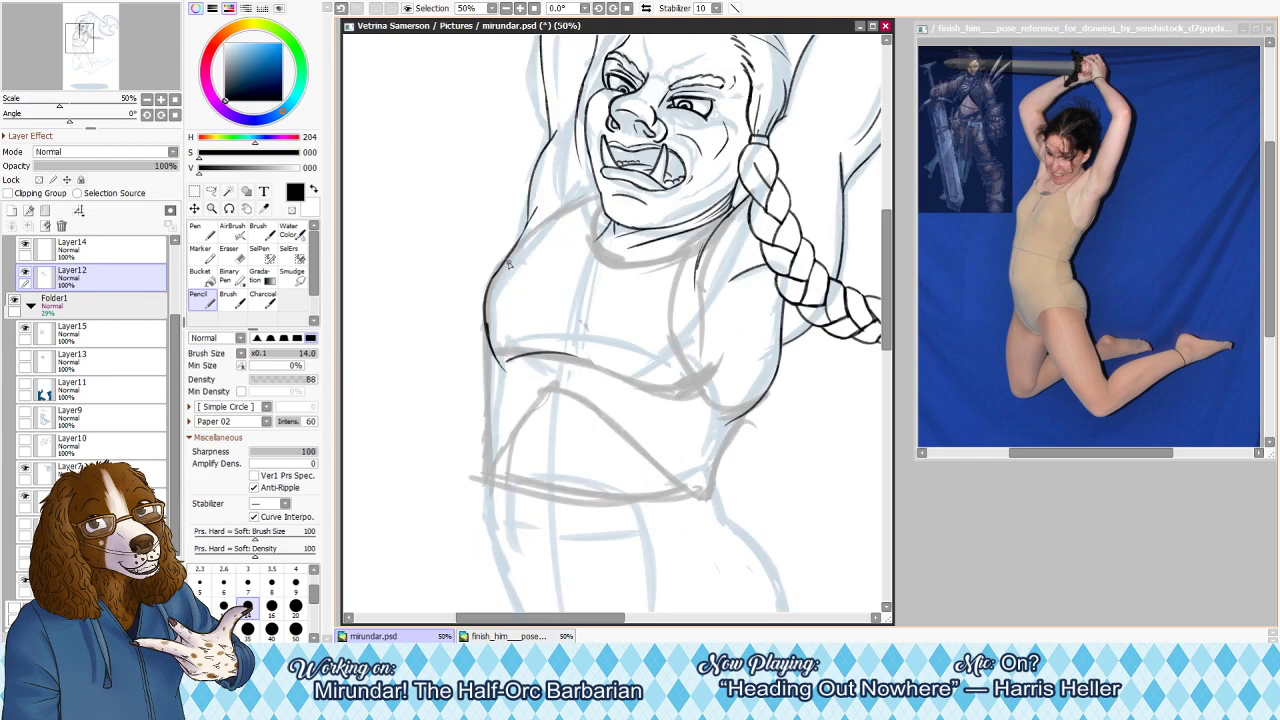
pyautogui.press('h')
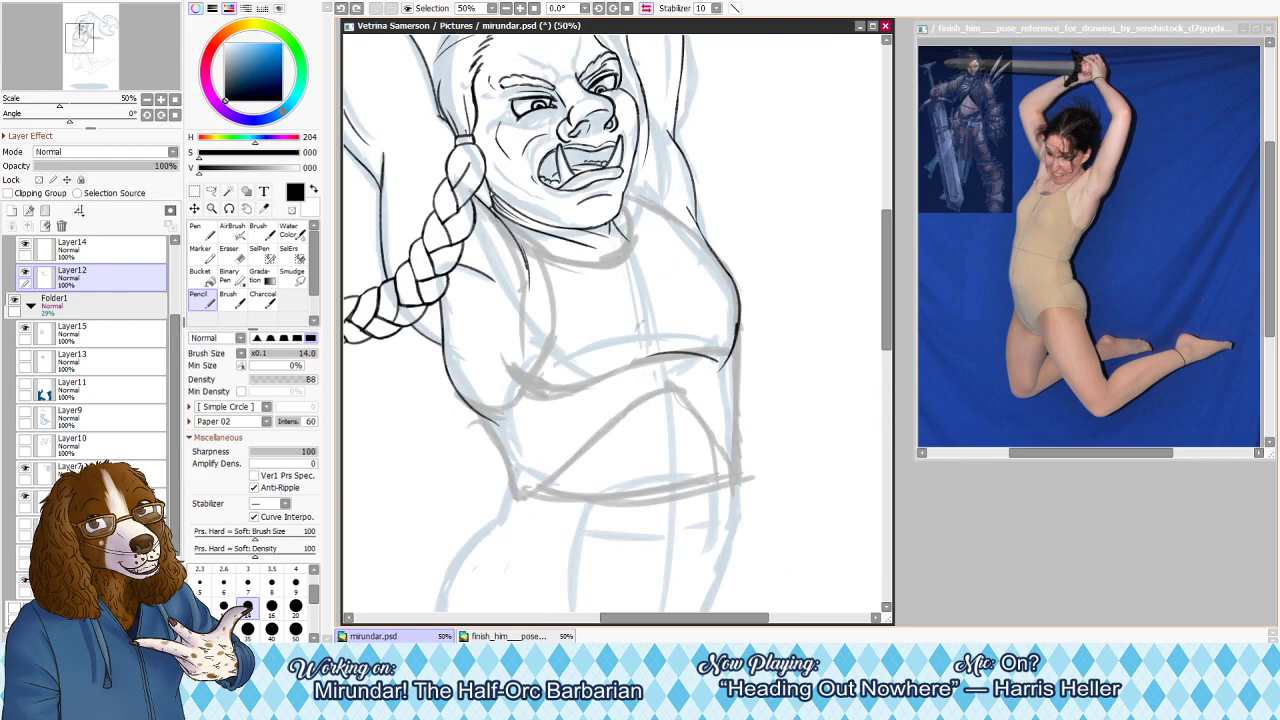
# Undo the last ink stroke and join the neck line to the jaw beside the braid with a short stroke
pyautogui.hotkey('ctrl', 'z')
pyautogui.press('h')
pyautogui.press('h')
pyautogui.click(520, 9)
pyautogui.click(520, 9)
pyautogui.moveTo(83, 38); pyautogui.dragTo(83, 32)
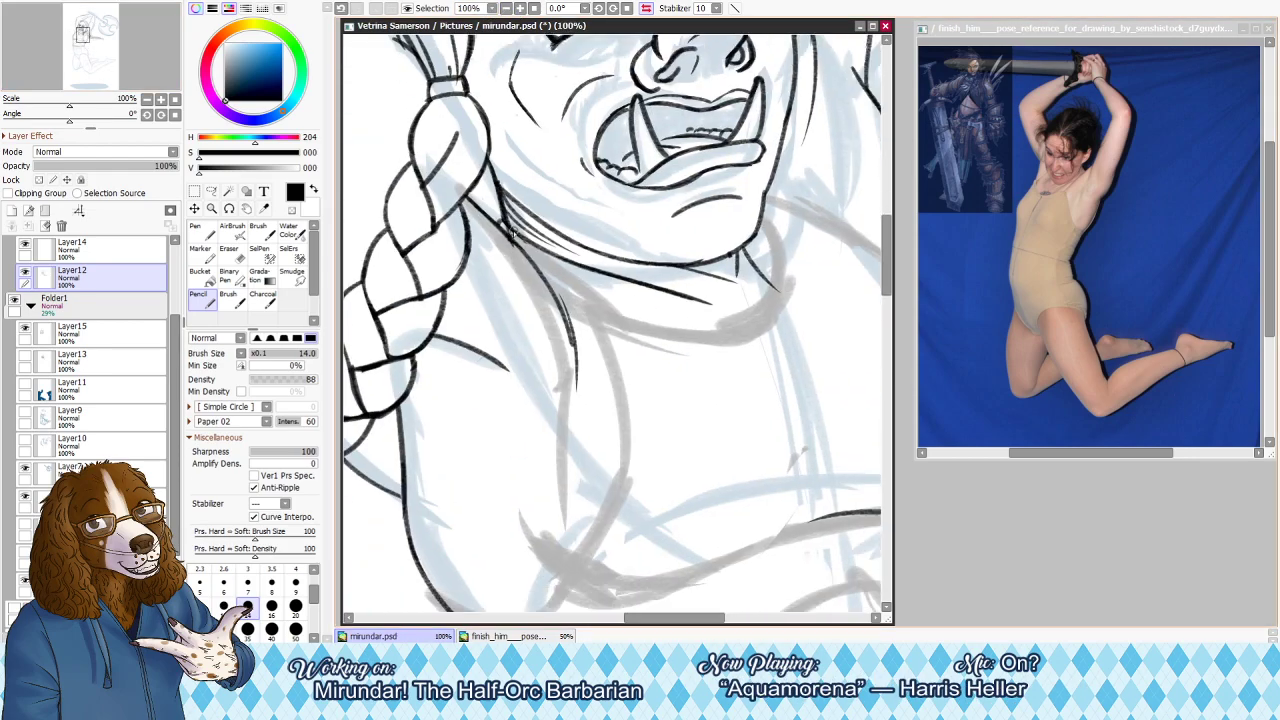
pyautogui.moveTo(512, 245); pyautogui.dragTo(507, 226)
# Trim the overlapping neck line ends under the jaw with the Eraser at size 8
pyautogui.press('e')
pyautogui.press('[')
pyautogui.press('[')
pyautogui.press('[')
pyautogui.press('[')
pyautogui.press('[')
pyautogui.press('[')
pyautogui.press('[')
pyautogui.press('[')
pyautogui.press('[')
pyautogui.press('[')
pyautogui.press('[')
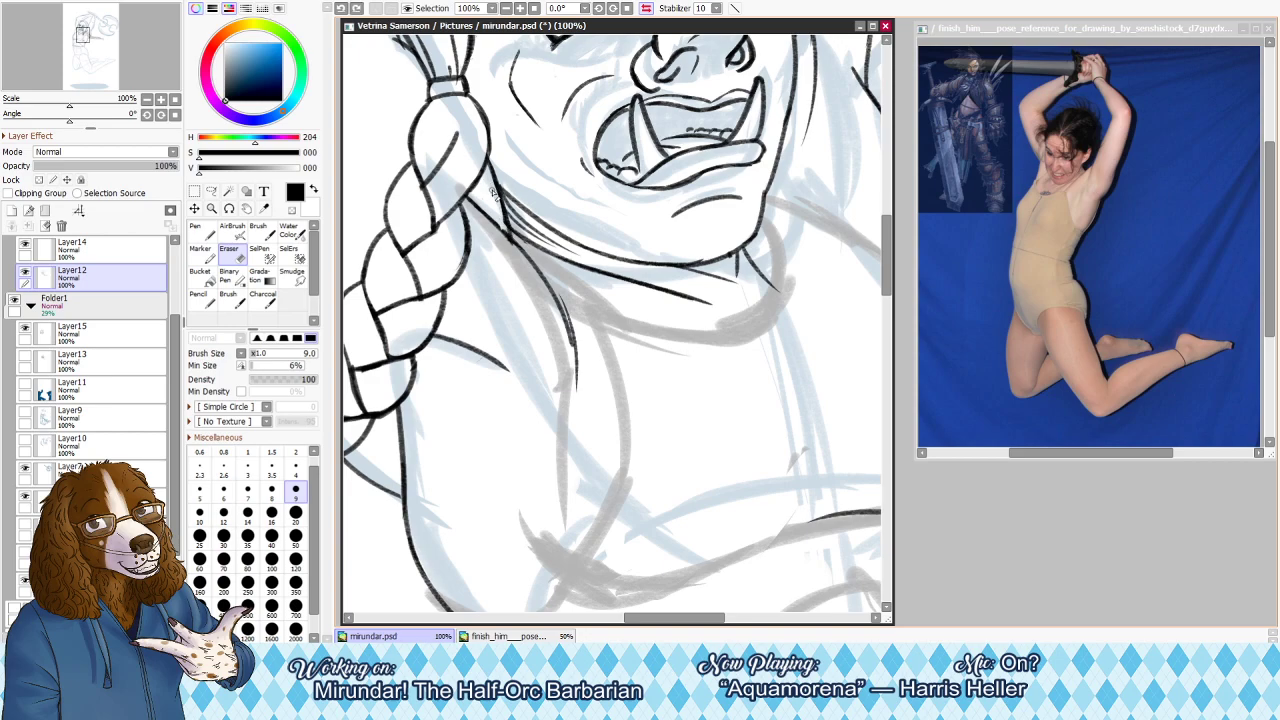
pyautogui.press('[')
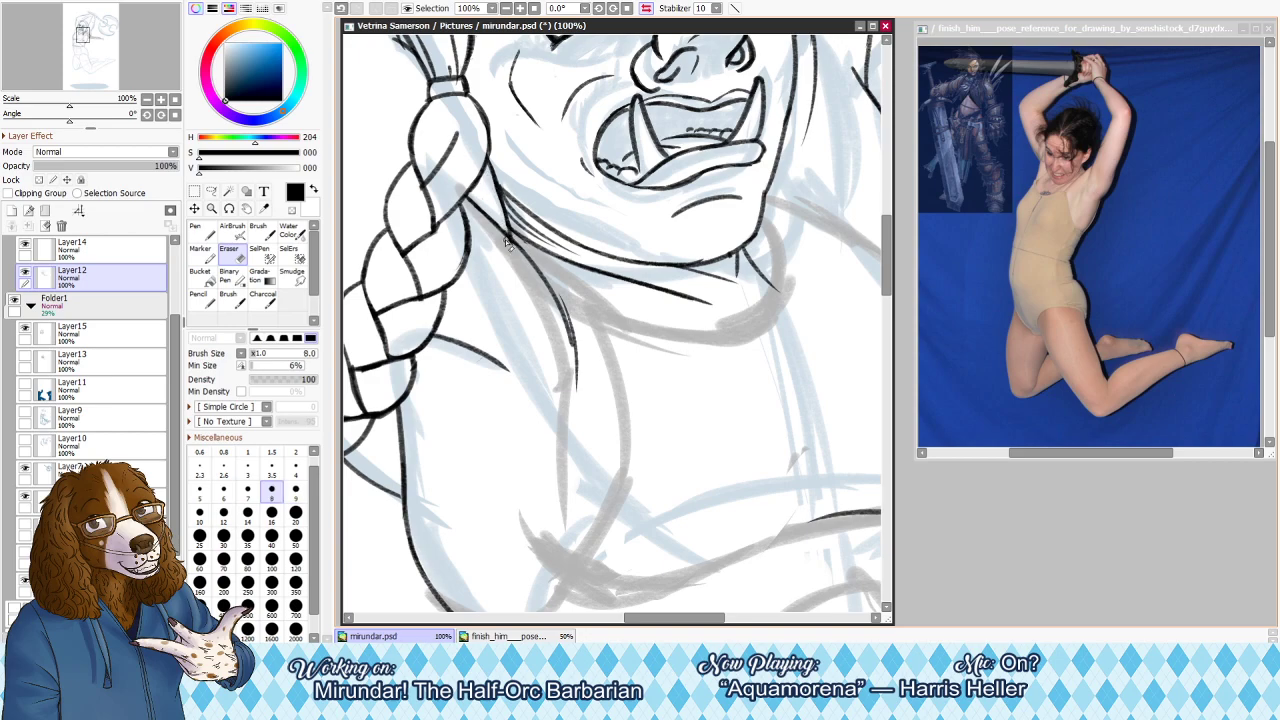
pyautogui.press('h')
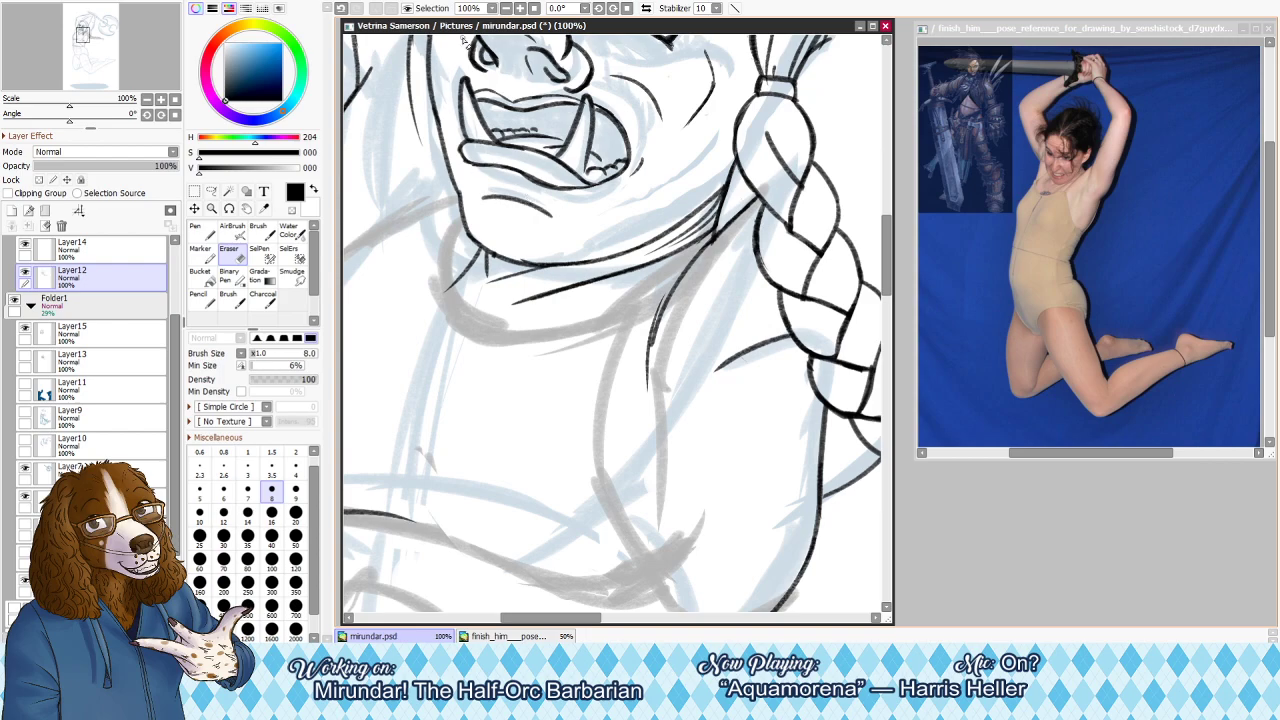
# Compare the neck before and after the latest line edits by stepping back four changes and restoring them
pyautogui.click(507, 8)
pyautogui.click(507, 8)
pyautogui.hotkey('ctrl', 'z')
pyautogui.hotkey('ctrl', 'z')
pyautogui.hotkey('ctrl', 'z')
pyautogui.hotkey('ctrl', 'z')
pyautogui.hotkey('ctrl', 'y')
pyautogui.hotkey('ctrl', 'y')
pyautogui.hotkey('ctrl', 'y')
pyautogui.hotkey('ctrl', 'y')
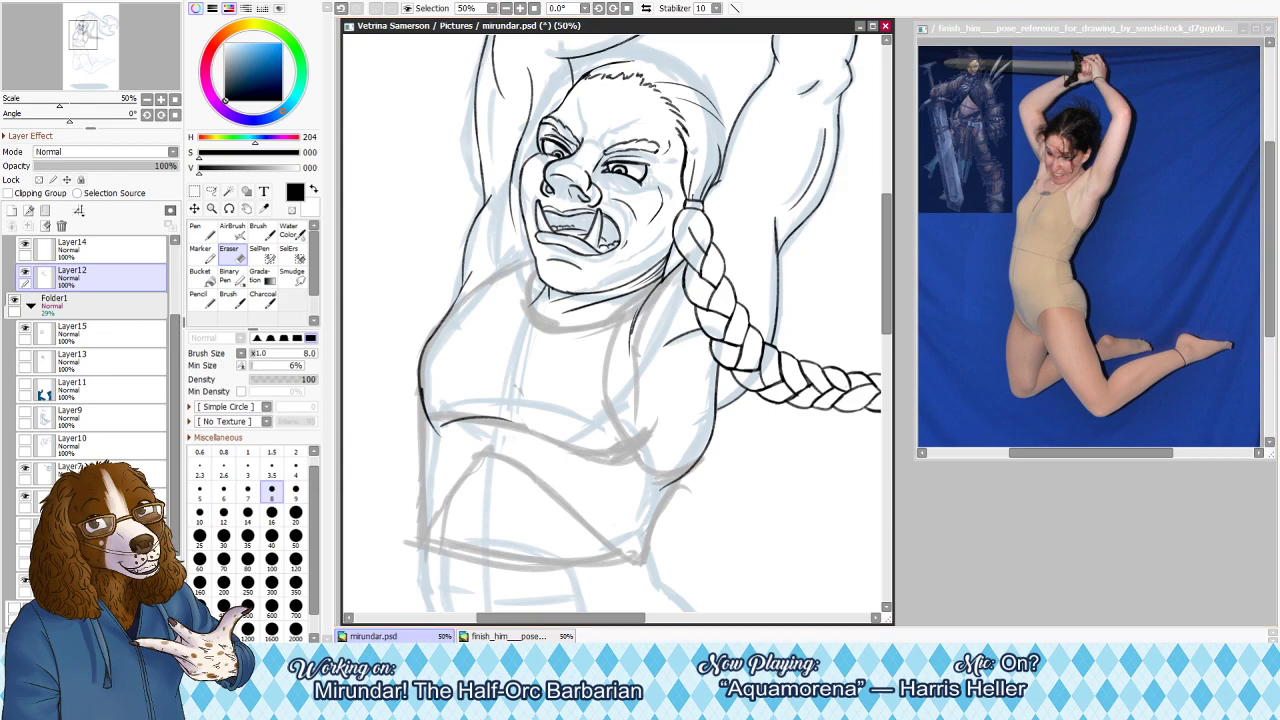
pyautogui.hotkey('alt', 'Tab')
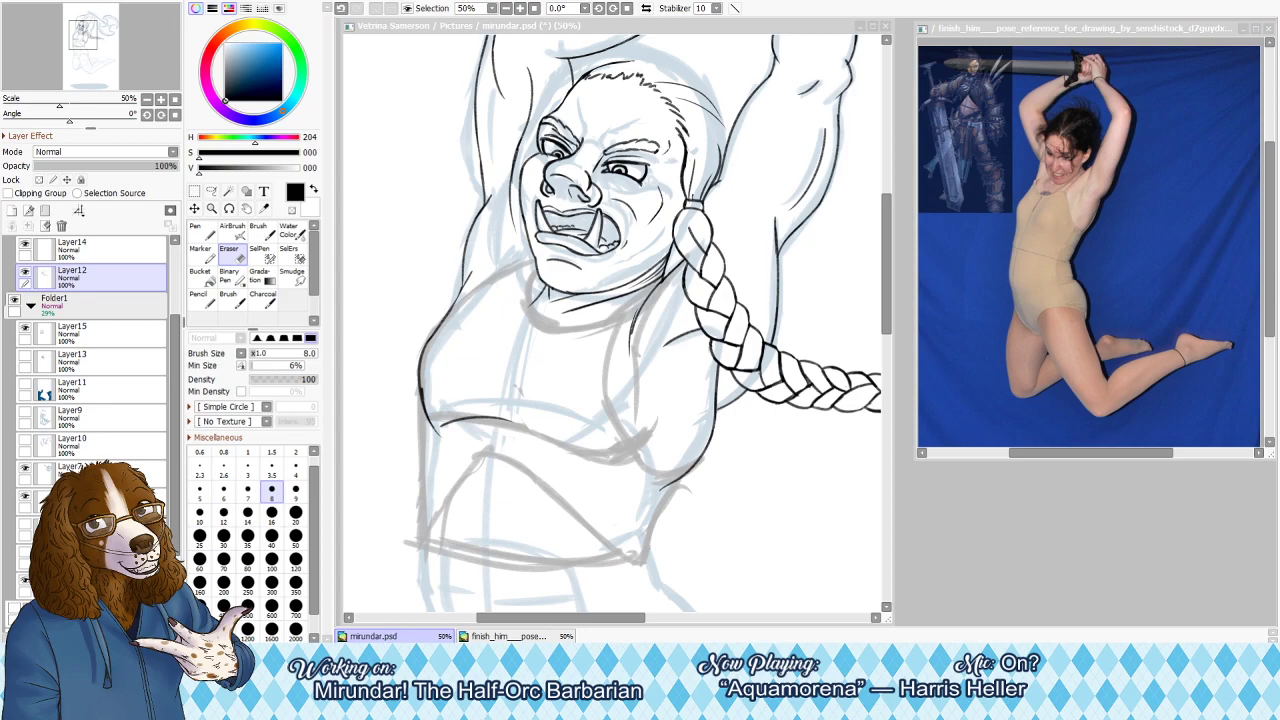
# Examine the sketched torso, legs and overall pose alongside the photo pose reference
pyautogui.click(836, 262)
pyautogui.scroll(-5, 836, 262)
pyautogui.scroll(3, 805, 550)
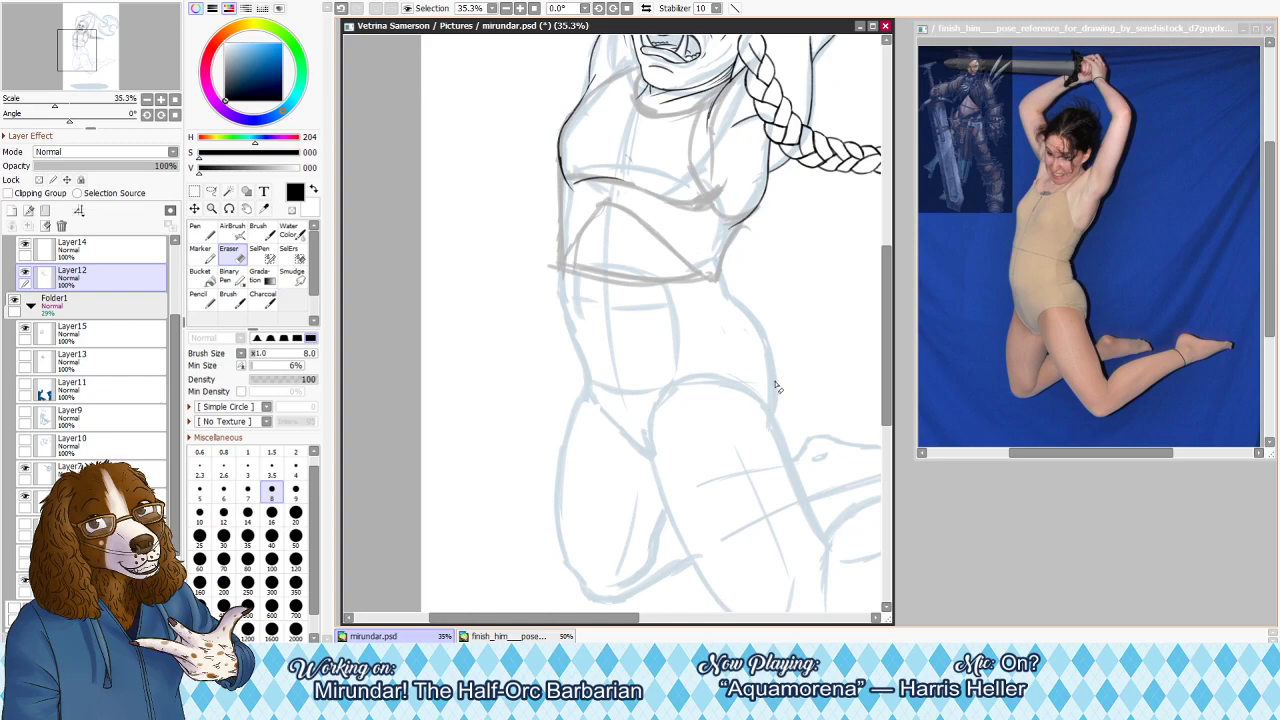
pyautogui.scroll(-2, 760, 374)
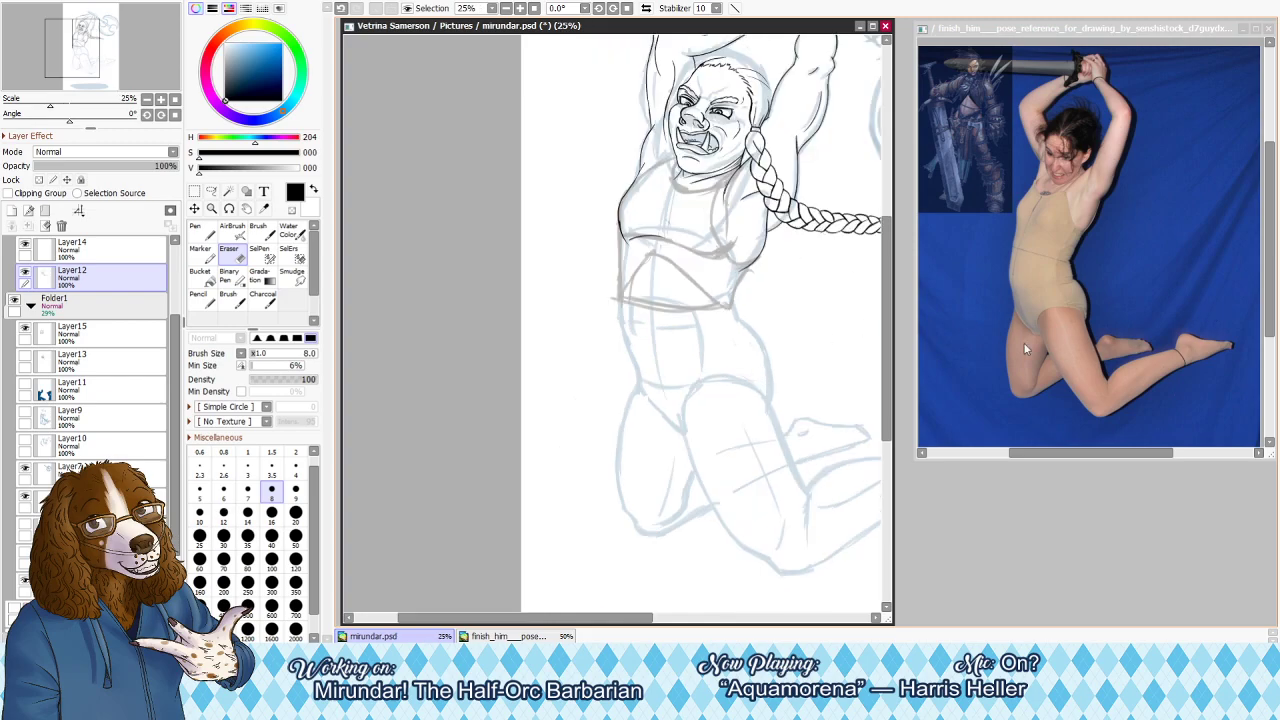
pyautogui.scroll(-1, 850, 345)
pyautogui.scroll(2, 860, 376)
pyautogui.scroll(-2, 810, 383)
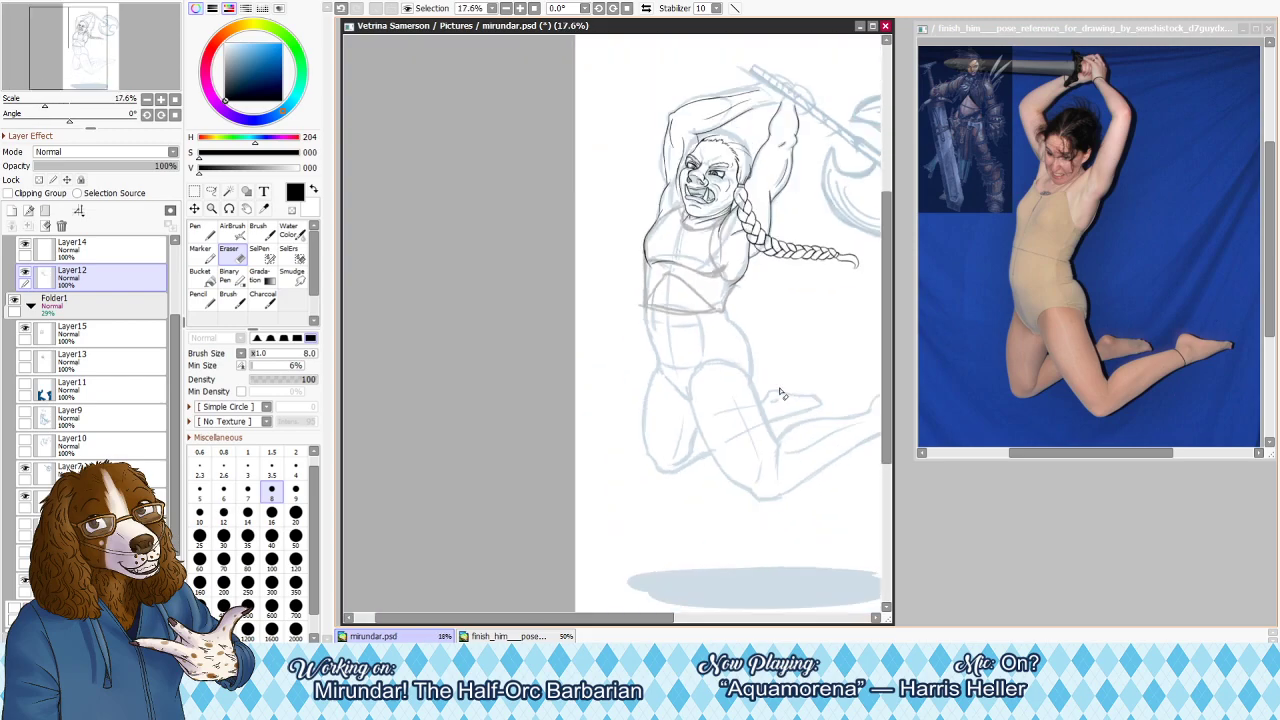
pyautogui.scroll(3, 780, 390)
pyautogui.scroll(-3, 800, 361)
pyautogui.scroll(5, 778, 252)
pyautogui.scroll(-3, 760, 195)
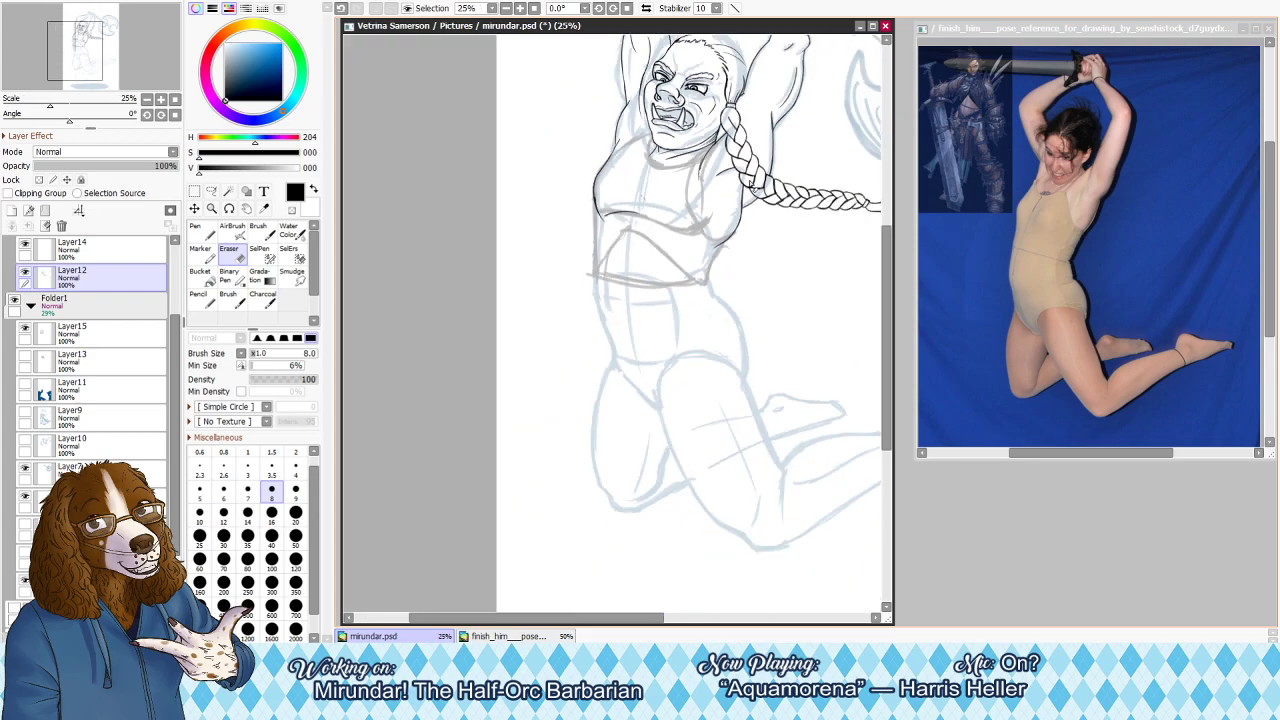
pyautogui.scroll(5, 772, 105)
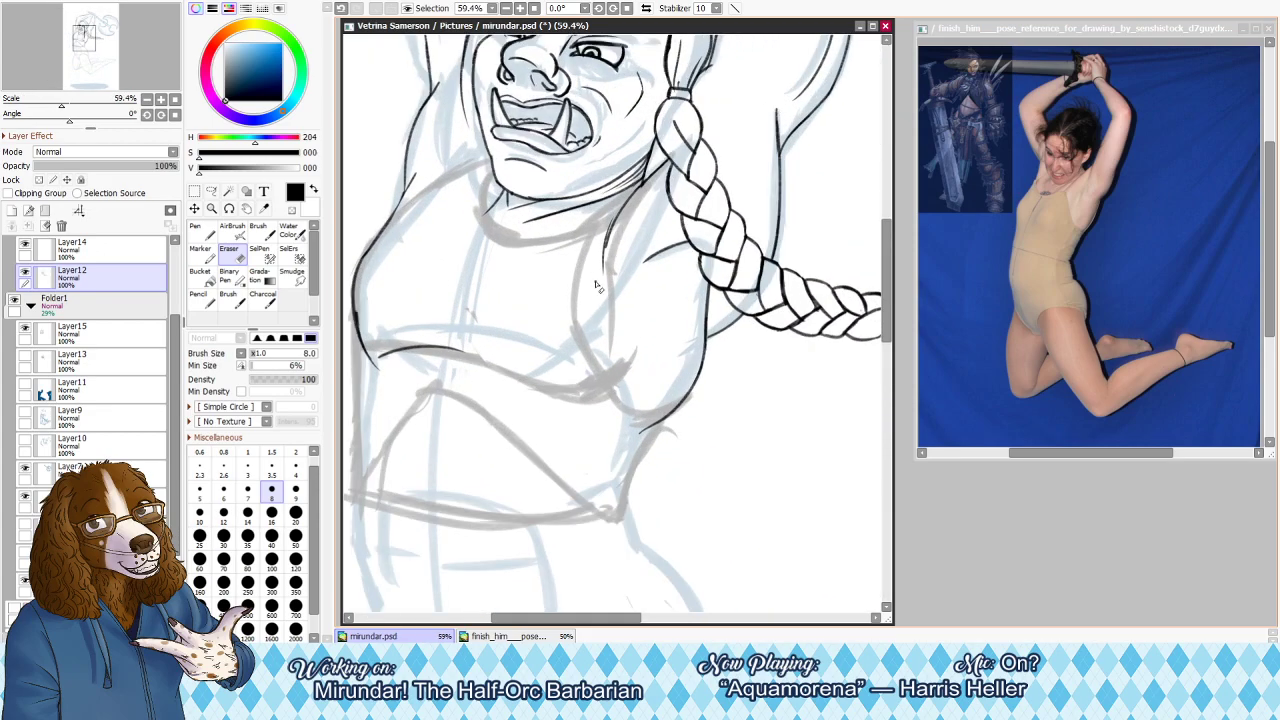
# Add a new layer above Layer12 and ink the top's armhole edge beside the braid with the Pencil at size 14
pyautogui.click(12, 211)
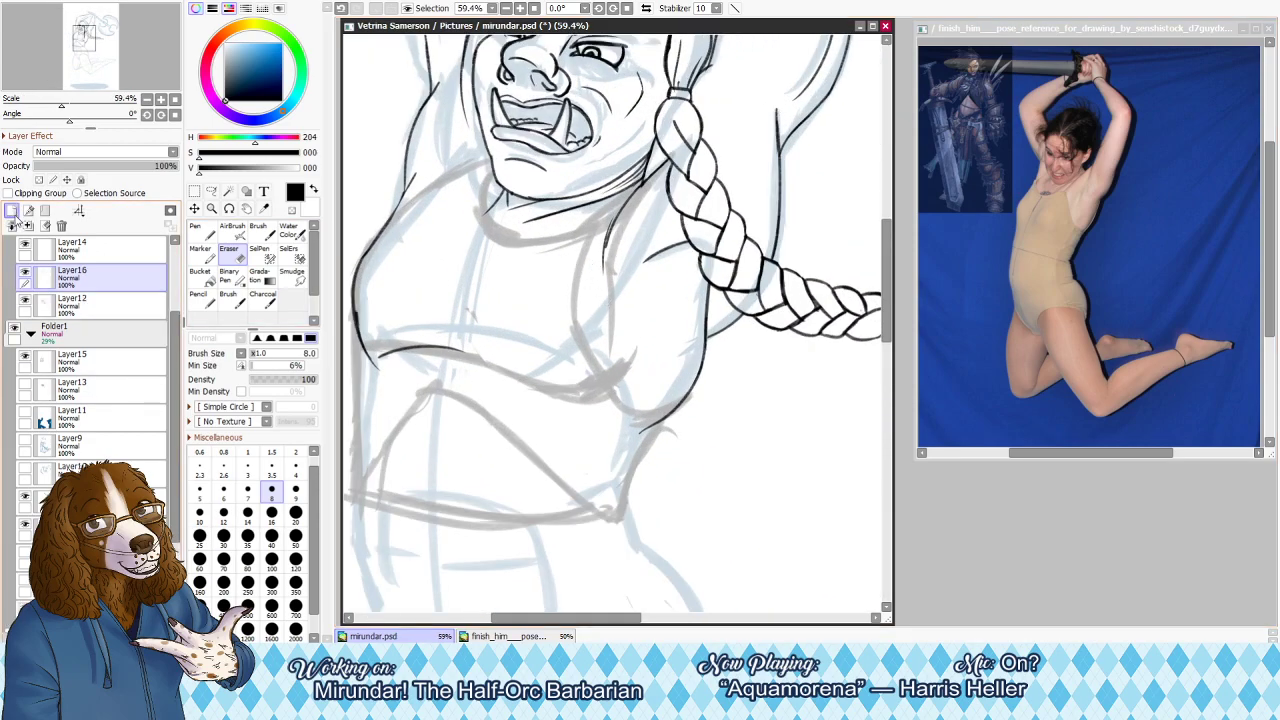
pyautogui.press('n')
pyautogui.moveTo(604, 246); pyautogui.dragTo(620, 334)
pyautogui.hotkey('ctrl', 'z')
pyautogui.moveTo(604, 246); pyautogui.dragTo(622, 382)
pyautogui.hotkey('ctrl', 'z')
pyautogui.hotkey('ctrl', 'z')
pyautogui.moveTo(604, 245)
pyautogui.mouseDown()
pyautogui.moveTo(615, 365)
pyautogui.moveTo(600, 308)
pyautogui.moveTo(637, 398)
pyautogui.mouseUp()
pyautogui.hotkey('ctrl', 'z')
pyautogui.moveTo(608, 328)
pyautogui.mouseDown()
pyautogui.moveTo(639, 398)
pyautogui.moveTo(685, 402)
pyautogui.moveTo(706, 387)
pyautogui.moveTo(714, 343)
pyautogui.moveTo(684, 395)
pyautogui.mouseUp()
pyautogui.hotkey('ctrl', 'z')
pyautogui.hotkey('ctrl', 'z')
pyautogui.hotkey('ctrl', 'z')
# Ink the top's side contour on the braid side, from below the arm down toward the hem, checking it in mirrored view
pyautogui.moveTo(716, 350)
pyautogui.mouseDown()
pyautogui.moveTo(686, 400)
pyautogui.moveTo(706, 402)
pyautogui.mouseUp()
pyautogui.press('h')
pyautogui.hotkey('ctrl', 'z')
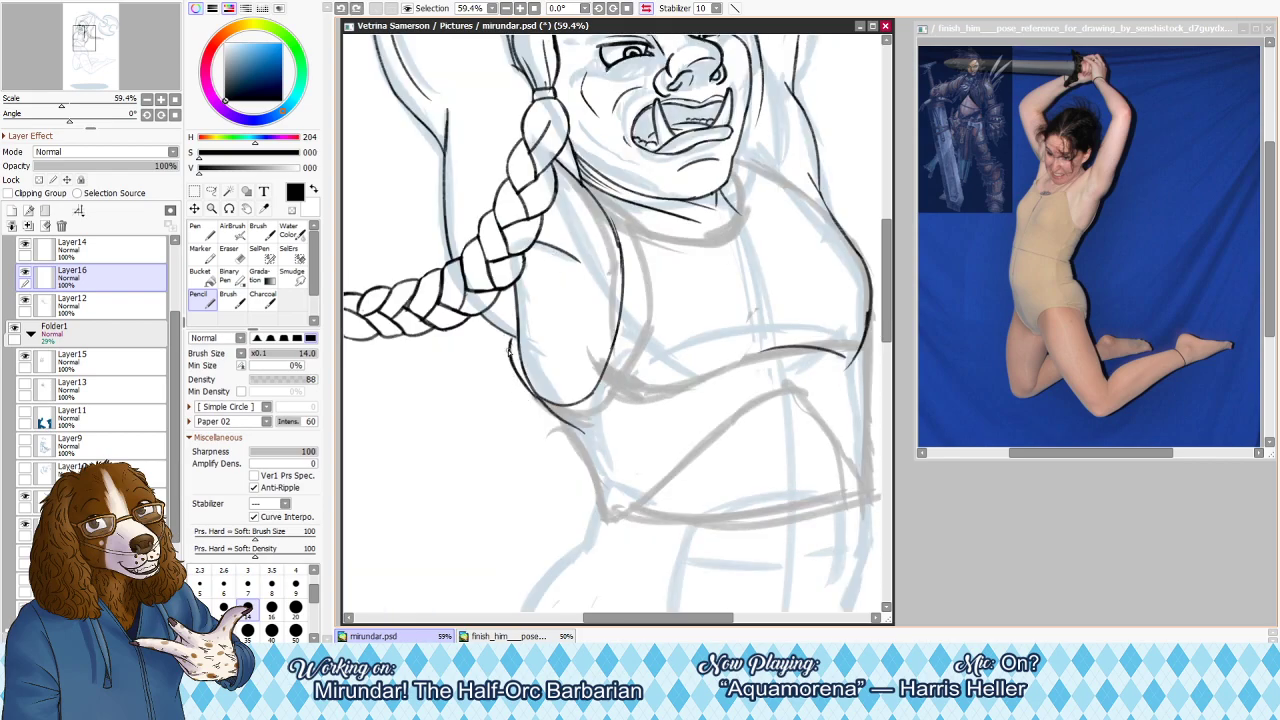
pyautogui.moveTo(507, 337); pyautogui.dragTo(533, 411)
pyautogui.hotkey('ctrl', 'z')
pyautogui.hotkey('ctrl', 'z')
pyautogui.hotkey('ctrl', 'z')
pyautogui.moveTo(506, 352); pyautogui.dragTo(575, 463)
pyautogui.moveTo(538, 416); pyautogui.dragTo(587, 499)
pyautogui.hotkey('ctrl', 'z')
pyautogui.moveTo(543, 421); pyautogui.dragTo(595, 507)
# Clean up the overlapping side contour strokes below the armhole with the Eraser at size 20
pyautogui.press('e')
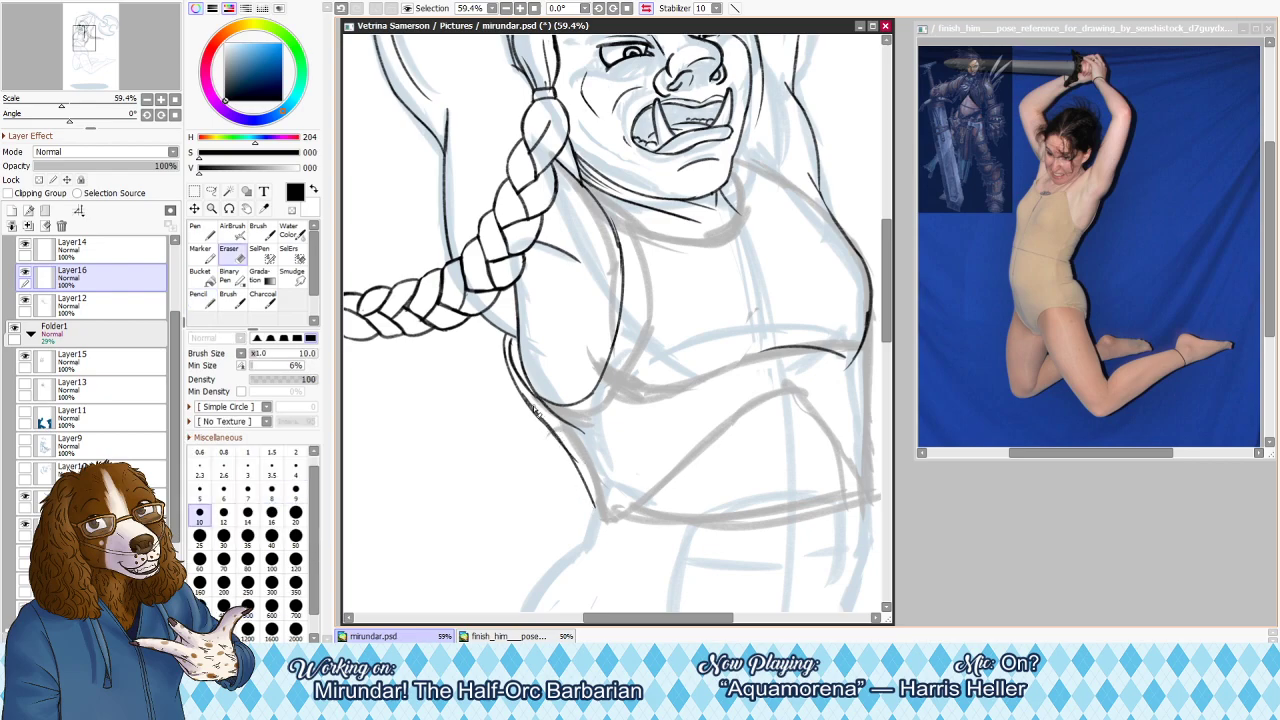
pyautogui.press(']')
pyautogui.press(']')
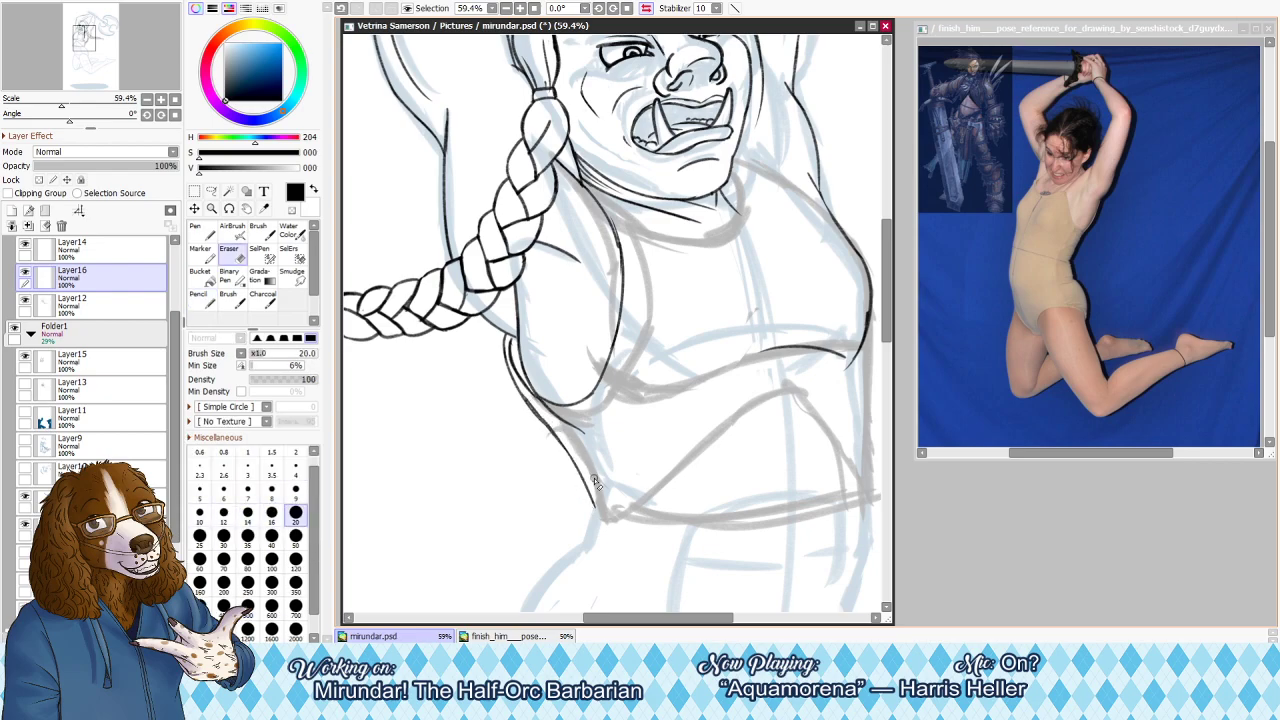
pyautogui.press('h')
pyautogui.press('n')
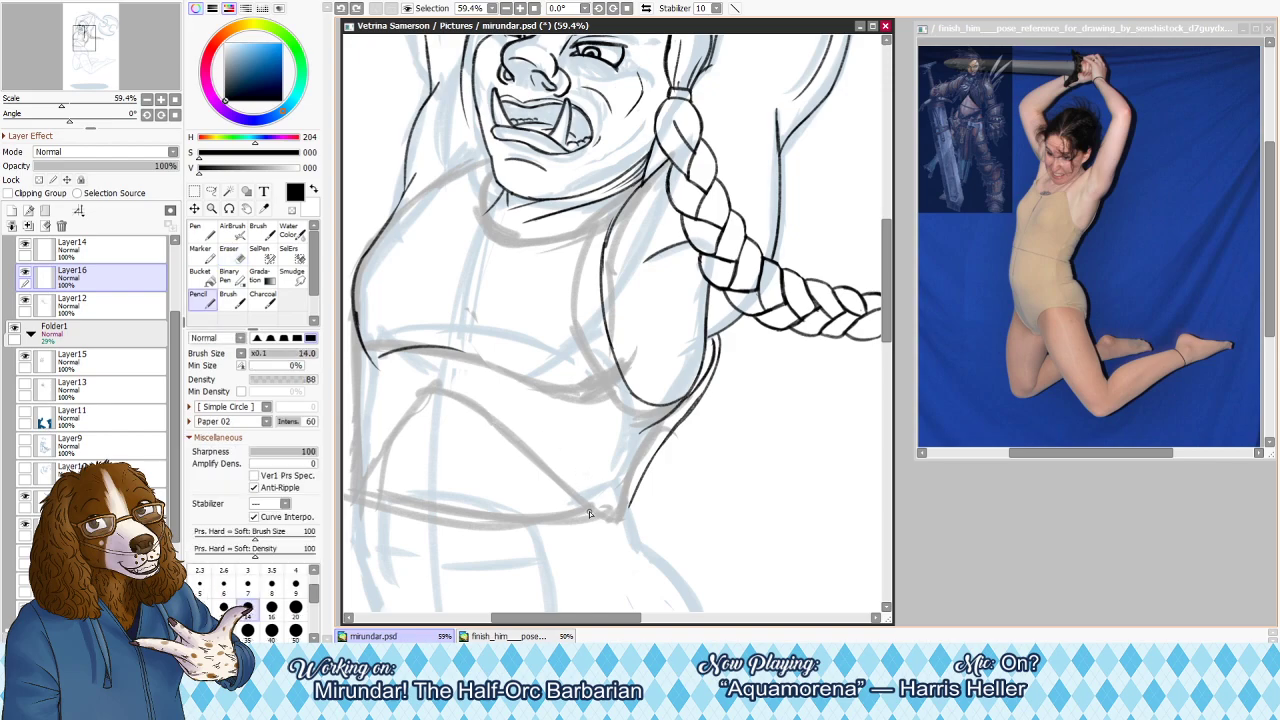
# Lasso the upper part of the side contour under the arm and transform it slightly inward toward the armhole
pyautogui.click(25, 272)
pyautogui.click(25, 272)
pyautogui.press('a')
pyautogui.moveTo(665, 370)
pyautogui.mouseDown()
pyautogui.moveTo(748, 474)
pyautogui.moveTo(722, 300)
pyautogui.mouseUp()
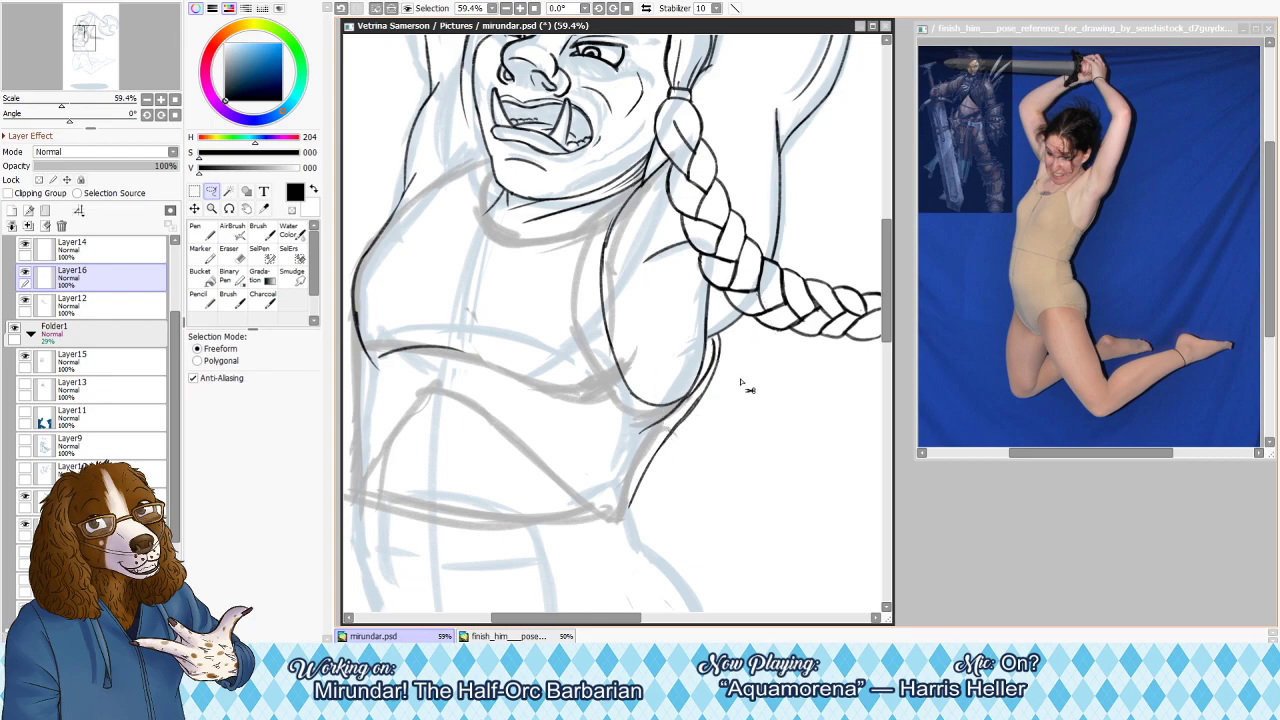
pyautogui.hotkey('ctrl', 't')
pyautogui.moveTo(730, 344); pyautogui.dragTo(723, 343)
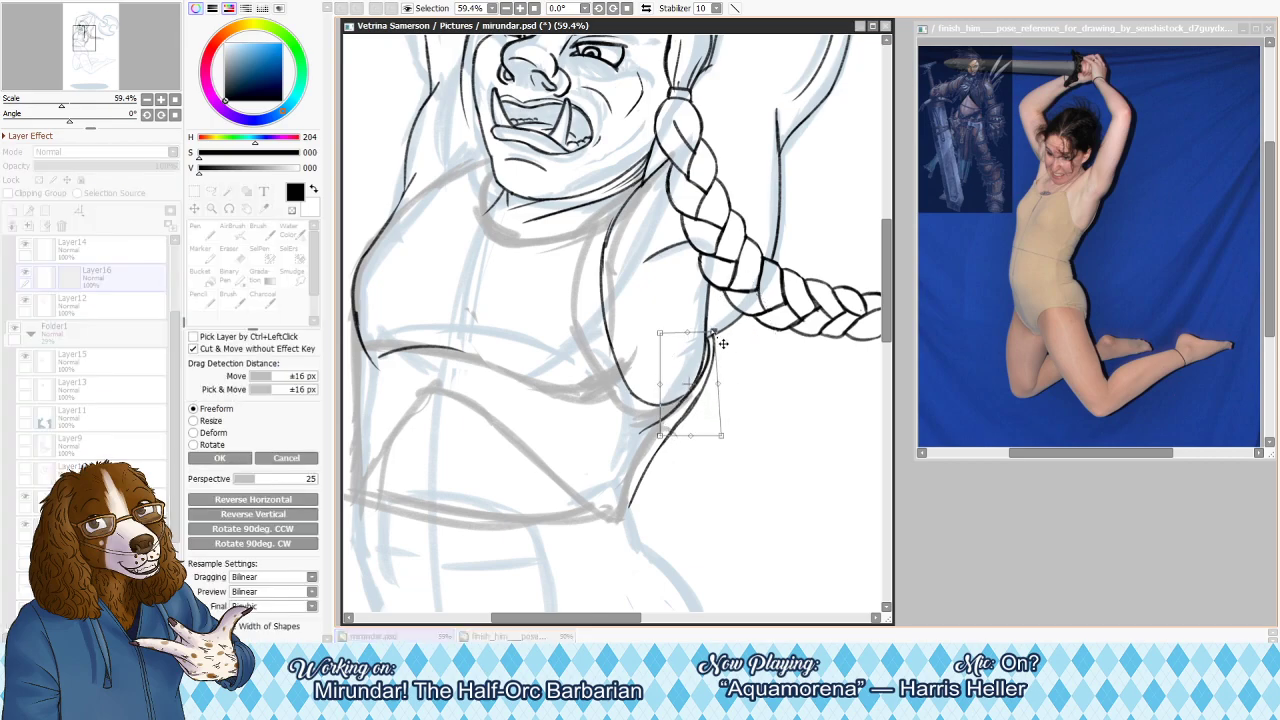
pyautogui.click(220, 458)
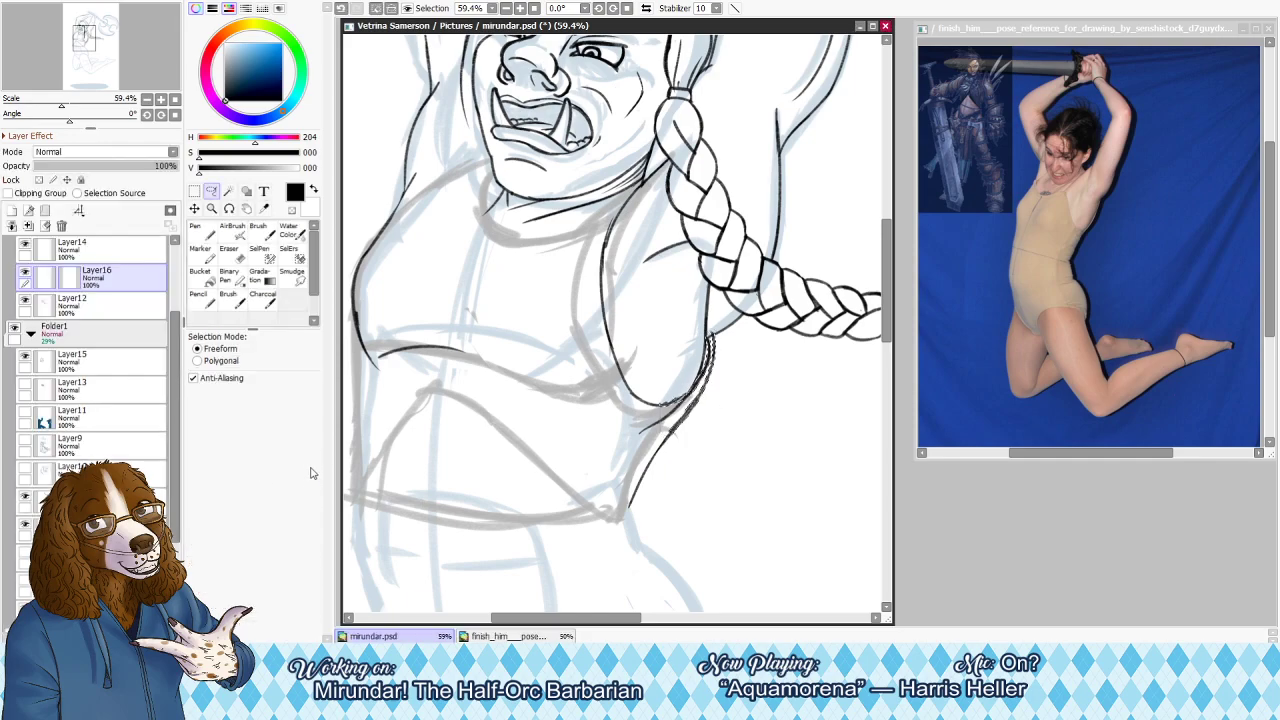
pyautogui.press('n')
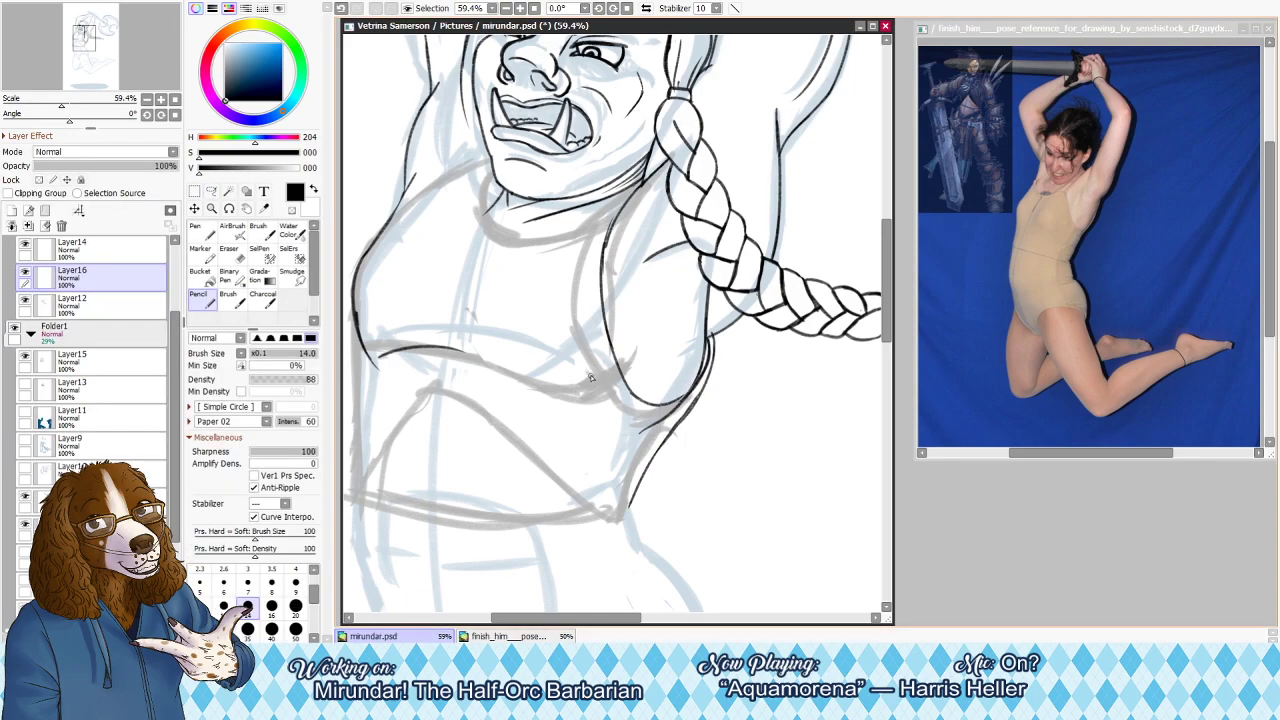
# Extend the braid-side contour of the top down to the pointed hem corner
pyautogui.press('h')
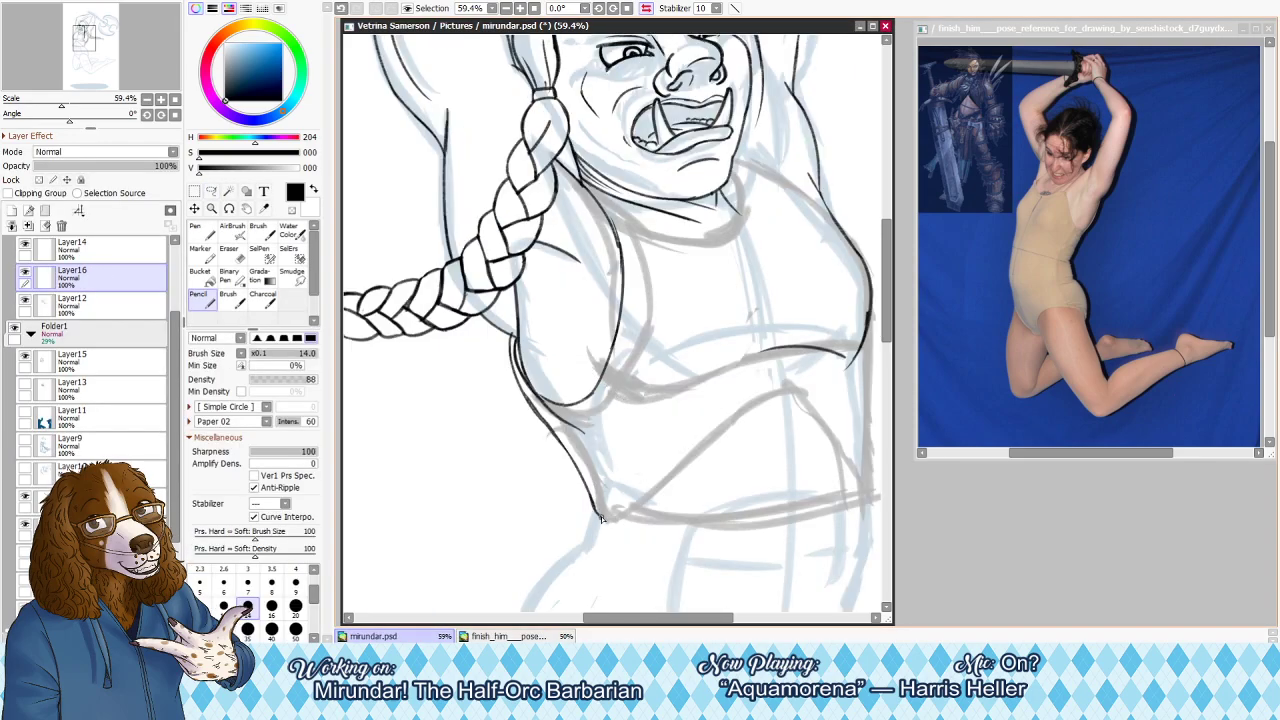
pyautogui.moveTo(587, 489)
pyautogui.mouseDown()
pyautogui.moveTo(604, 525)
pyautogui.moveTo(643, 507)
pyautogui.mouseUp()
pyautogui.press('h')
pyautogui.hotkey('ctrl', 'z')
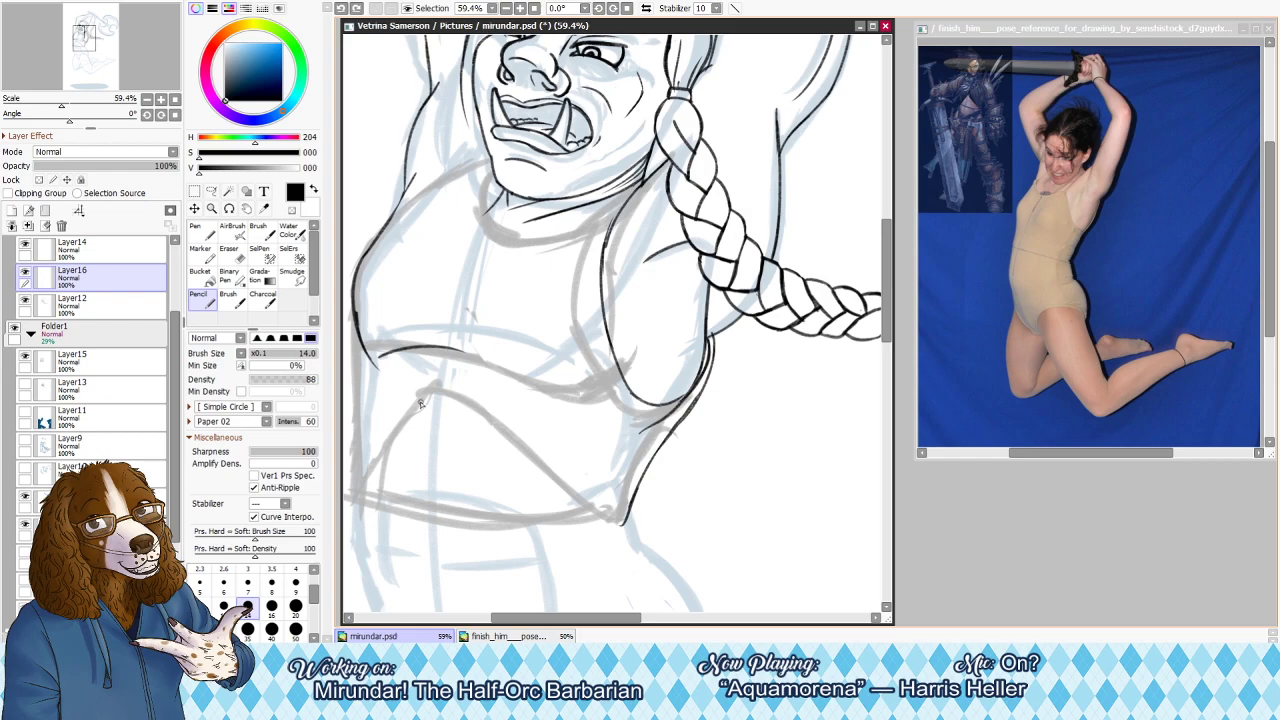
# Ink the front hem curve from its peak at mid-torso down to the hem corner on the braid side
pyautogui.moveTo(420, 396); pyautogui.dragTo(533, 477)
pyautogui.hotkey('ctrl', 'z')
pyautogui.moveTo(449, 396); pyautogui.dragTo(549, 496)
pyautogui.hotkey('ctrl', 'z')
pyautogui.moveTo(449, 397); pyautogui.dragTo(610, 532)
pyautogui.hotkey('ctrl', 'z')
pyautogui.moveTo(533, 484); pyautogui.dragTo(611, 532)
pyautogui.hotkey('ctrl', 'z')
pyautogui.moveTo(531, 483); pyautogui.dragTo(621, 529)
pyautogui.press('e')
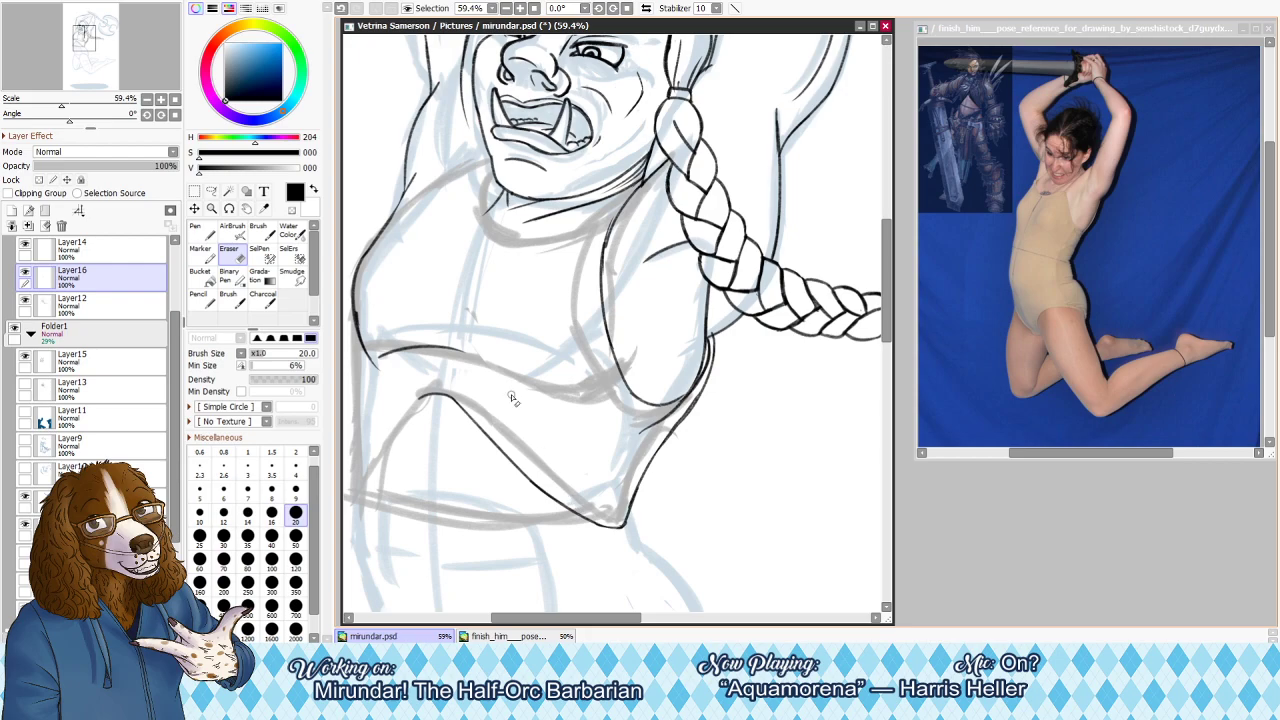
# In mirrored view, ink the other half of the hem curve from the peak down to the opposite corner with the Pencil
pyautogui.press('h')
pyautogui.press('h')
pyautogui.moveTo(85, 33); pyautogui.dragTo(82, 40)
pyautogui.press('h')
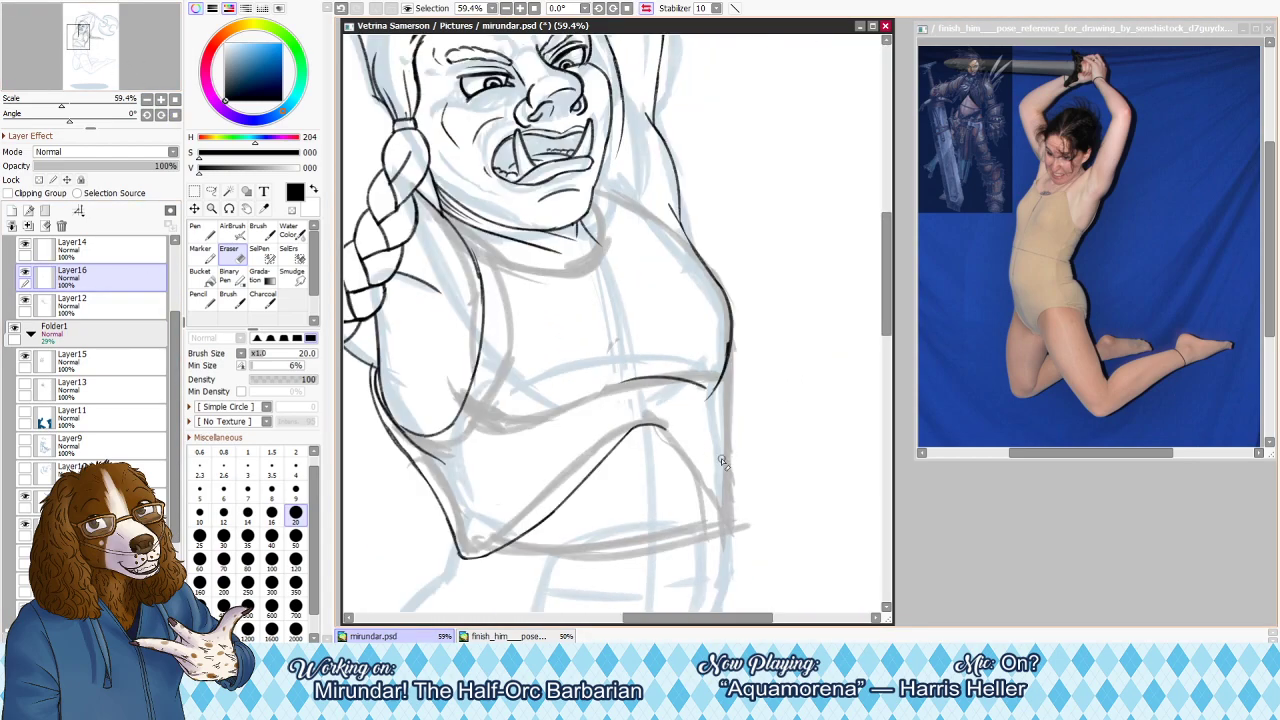
pyautogui.press('n')
pyautogui.moveTo(650, 424); pyautogui.dragTo(734, 514)
pyautogui.hotkey('ctrl', 'z')
pyautogui.moveTo(682, 444); pyautogui.dragTo(733, 518)
pyautogui.hotkey('ctrl', 'z')
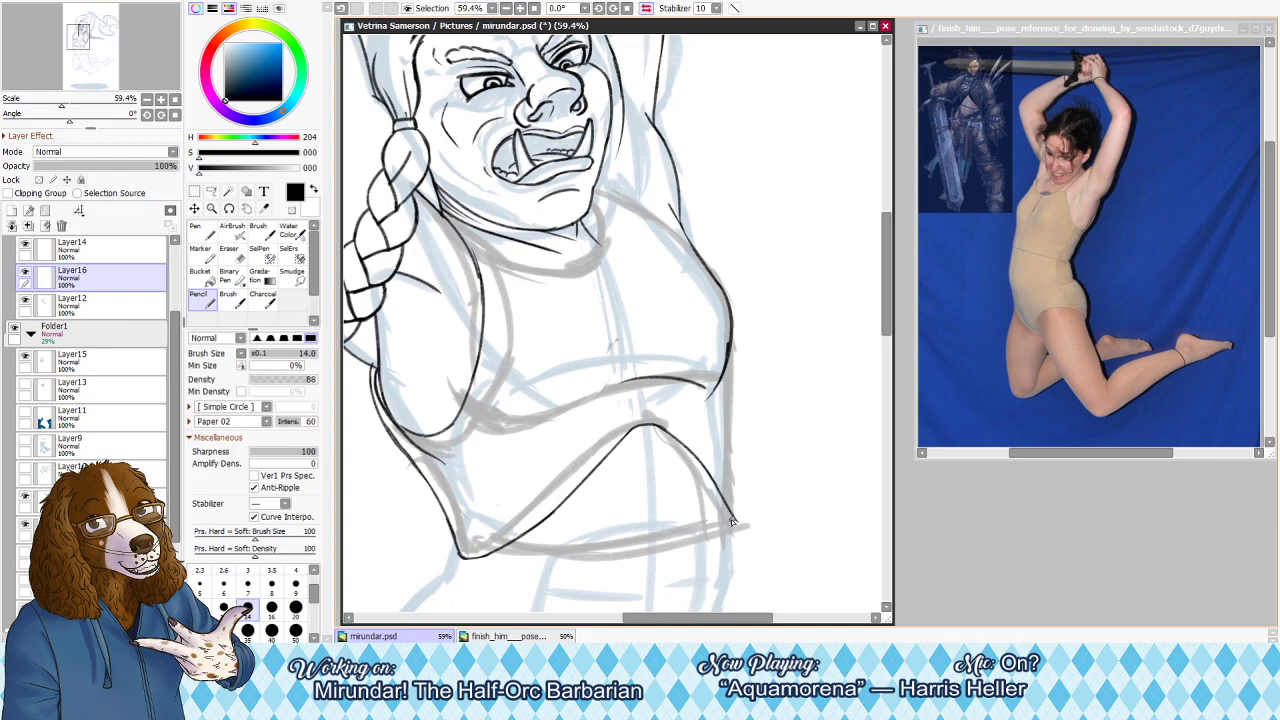
pyautogui.moveTo(735, 519); pyautogui.dragTo(739, 527)
pyautogui.hotkey('ctrl', 'z')
# Try to ink the top's far side edge from the chest contour down toward the hem corner
pyautogui.press('h')
pyautogui.moveTo(494, 342); pyautogui.dragTo(500, 470)
pyautogui.hotkey('ctrl', 'z')
pyautogui.moveTo(493, 338); pyautogui.dragTo(491, 437)
pyautogui.hotkey('ctrl', 'z')
pyautogui.moveTo(500, 373); pyautogui.dragTo(500, 470)
pyautogui.hotkey('ctrl', 'z')
pyautogui.hotkey('ctrl', 'z')
pyautogui.moveTo(494, 346)
pyautogui.mouseDown()
pyautogui.moveTo(491, 470)
pyautogui.moveTo(492, 339)
pyautogui.moveTo(498, 500)
pyautogui.mouseUp()
pyautogui.press('h')
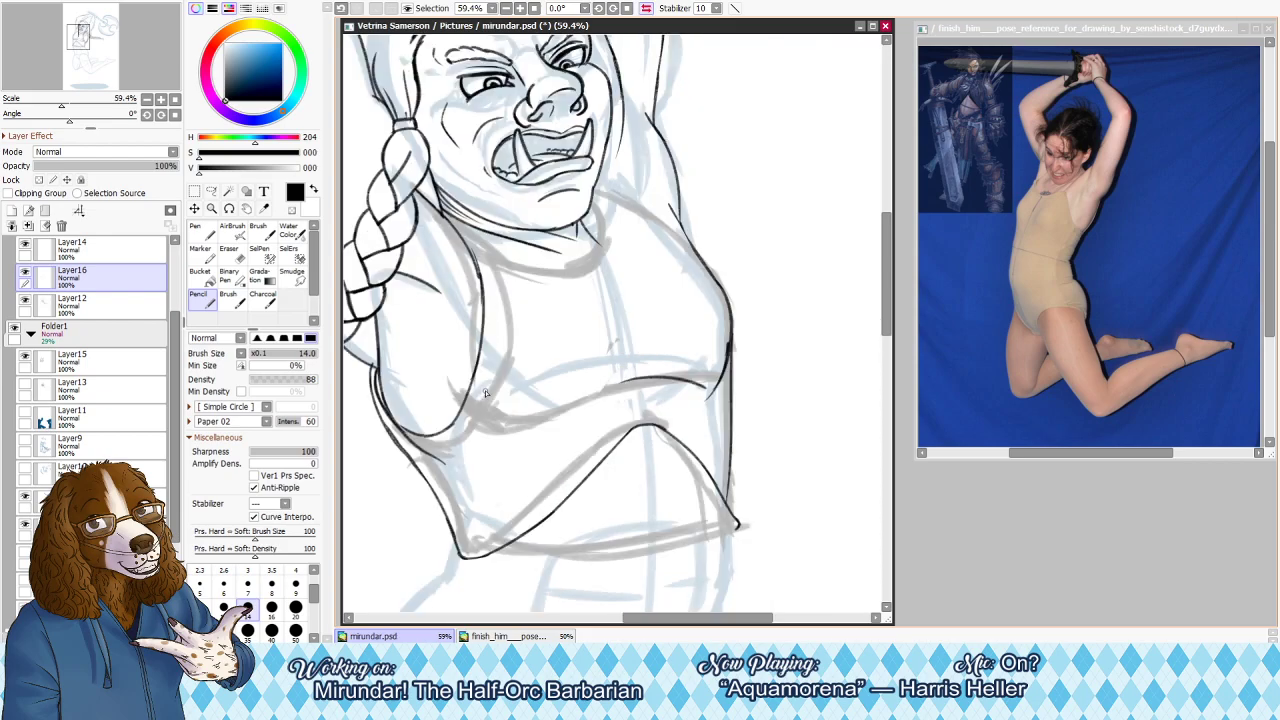
pyautogui.hotkey('ctrl', 'z')
# Ink the top's far side edge in overlapping strokes from the widest part of the chest down to the hem corner
pyautogui.moveTo(728, 292); pyautogui.dragTo(735, 458)
pyautogui.hotkey('ctrl', 'z')
pyautogui.moveTo(726, 290); pyautogui.dragTo(738, 482)
pyautogui.moveTo(731, 362); pyautogui.dragTo(738, 522)
pyautogui.hotkey('ctrl', 'z')
pyautogui.moveTo(732, 458); pyautogui.dragTo(738, 524)
pyautogui.hotkey('ctrl', 'z')
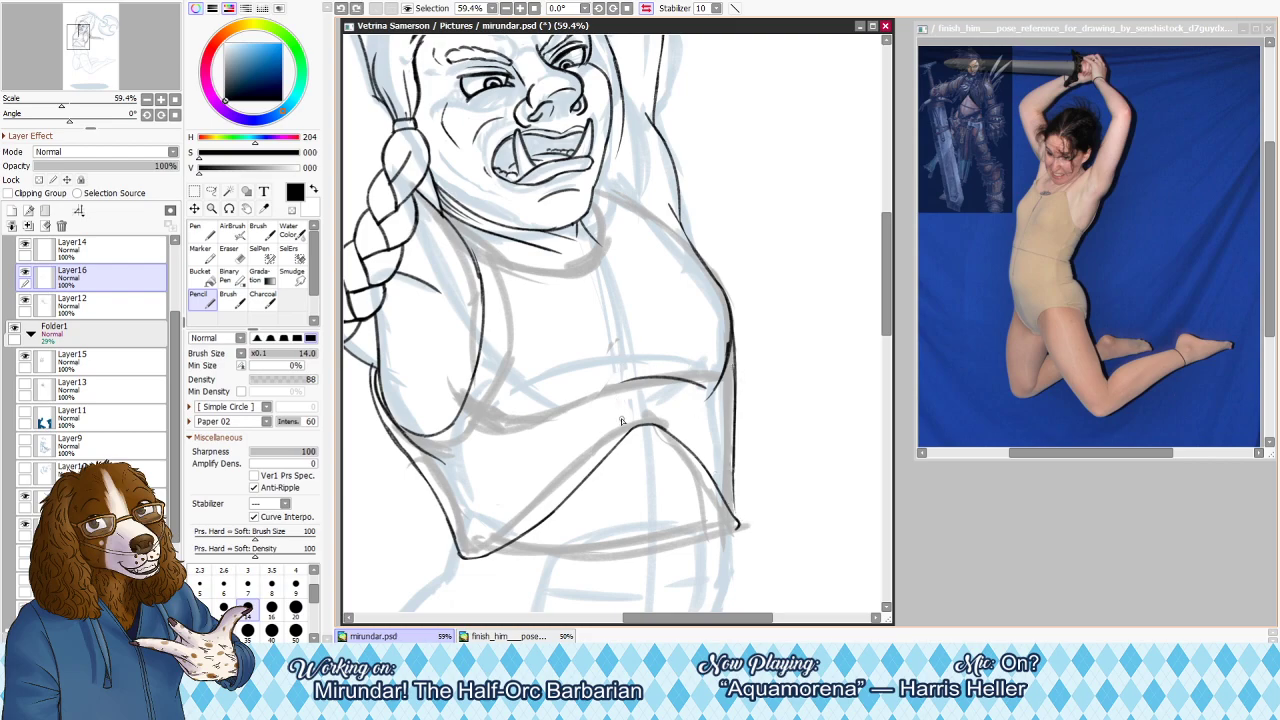
pyautogui.press('h')
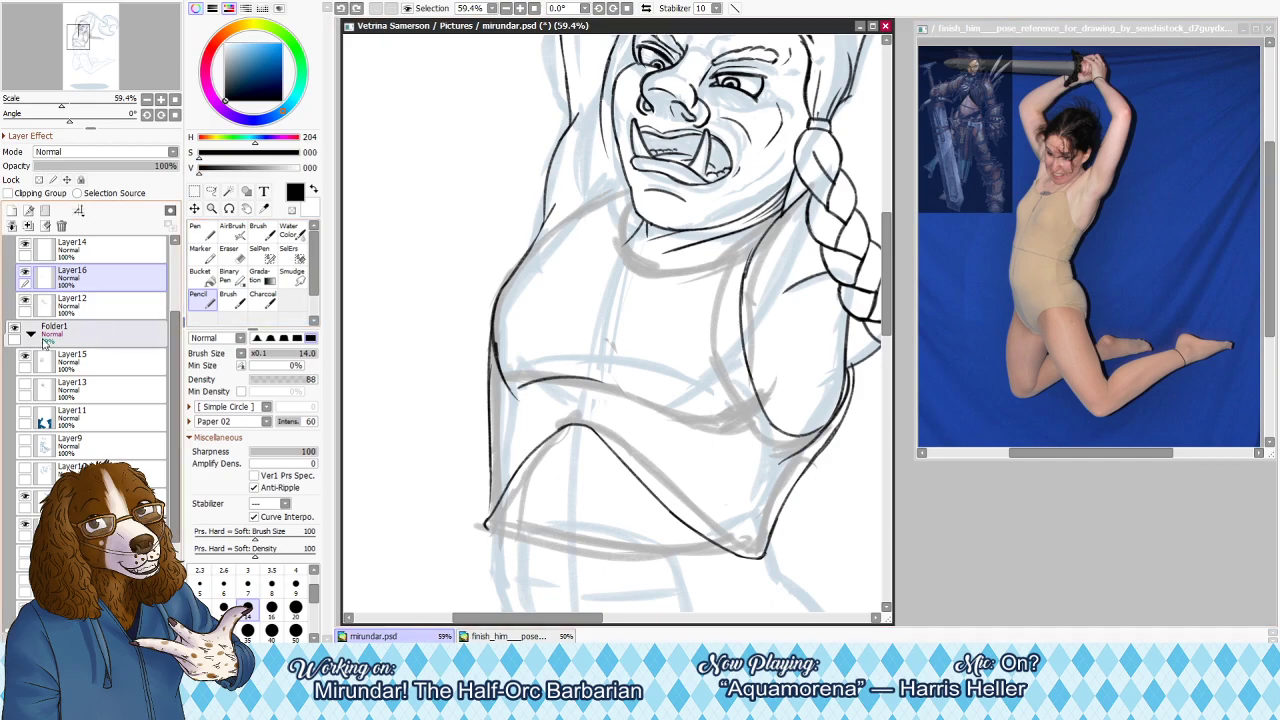
# Hide Layer14 and erase the old lower chest contour on Layer12 with the Eraser at size 35
pyautogui.click(25, 244)
pyautogui.click(95, 303)
pyautogui.press('e')
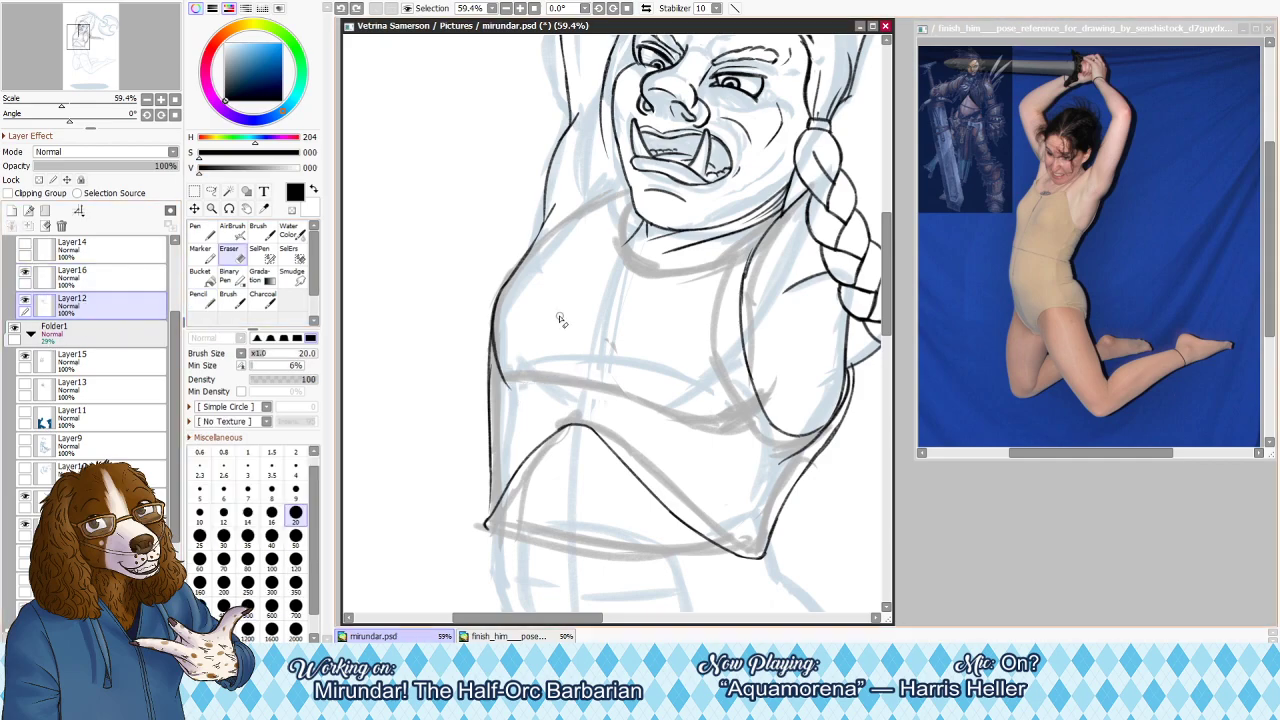
pyautogui.press(']')
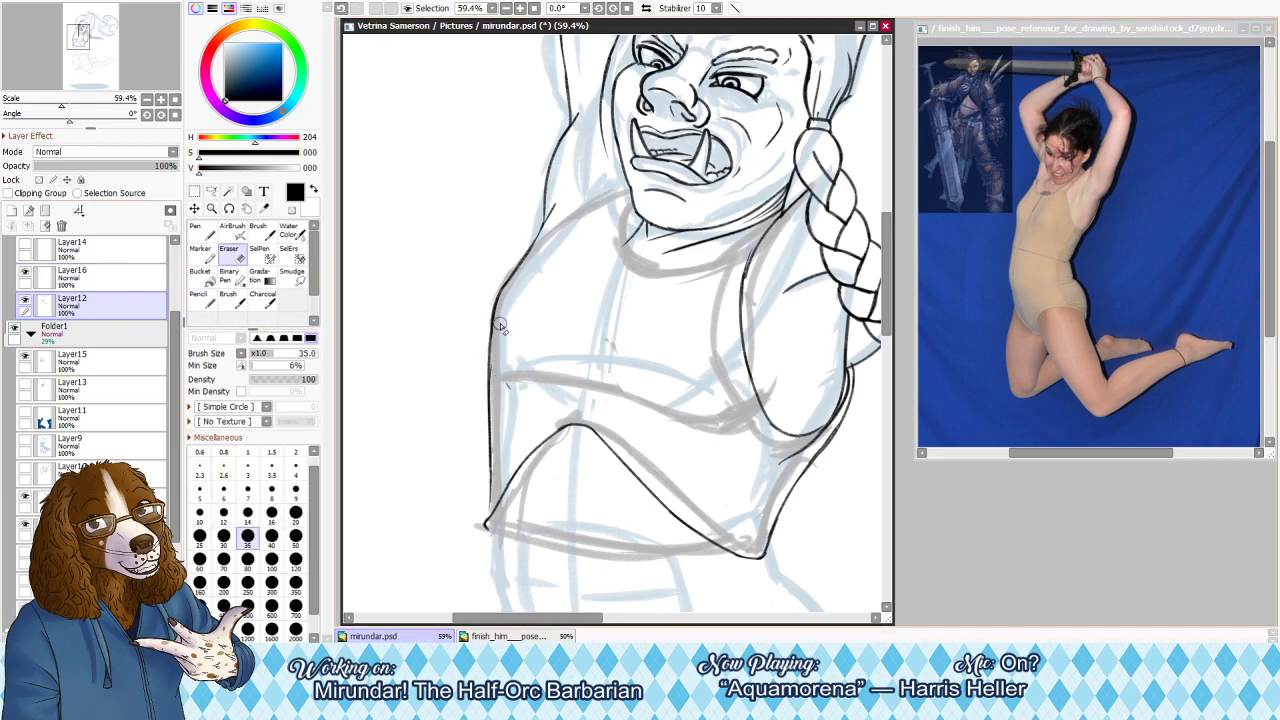
pyautogui.press('h')
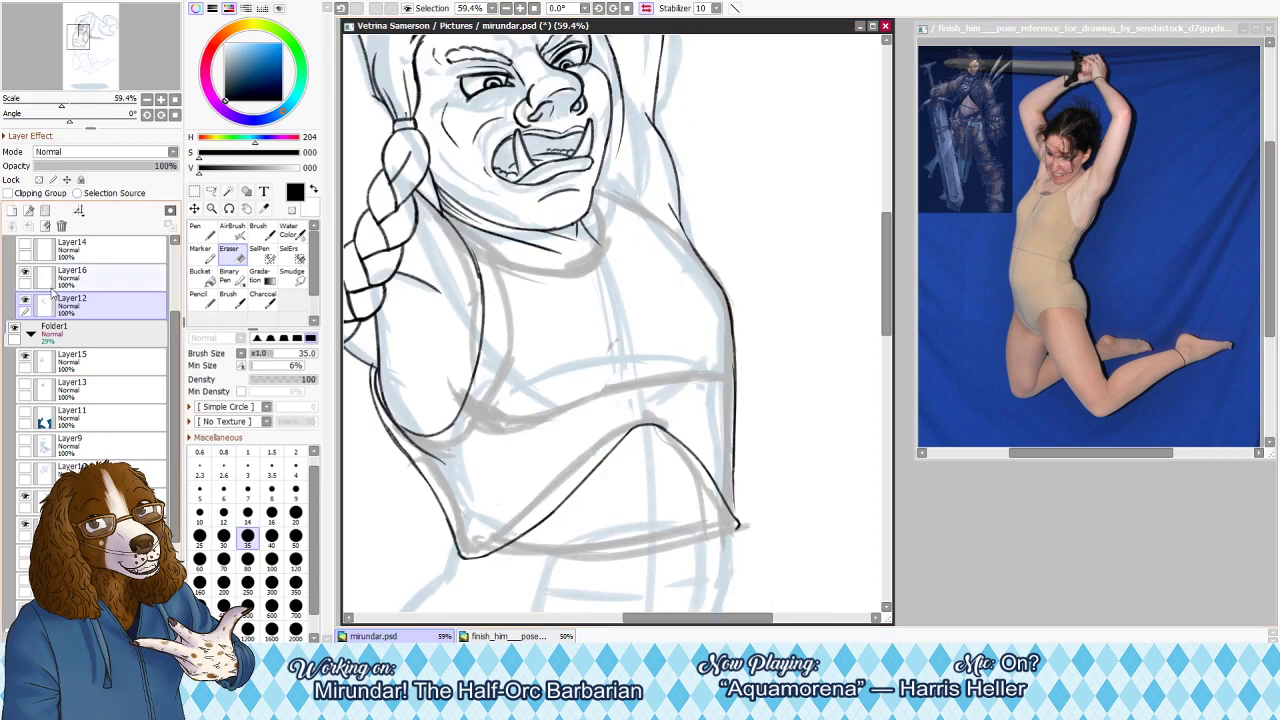
# On Layer16, re-ink the join between the chest contour and the top's far side edge with the Pencil
pyautogui.click(80, 278)
pyautogui.press('n')
pyautogui.hotkey('ctrl', 'z')
pyautogui.moveTo(731, 306); pyautogui.dragTo(733, 410)
pyautogui.hotkey('ctrl', 'z')
pyautogui.moveTo(735, 412); pyautogui.dragTo(732, 329)
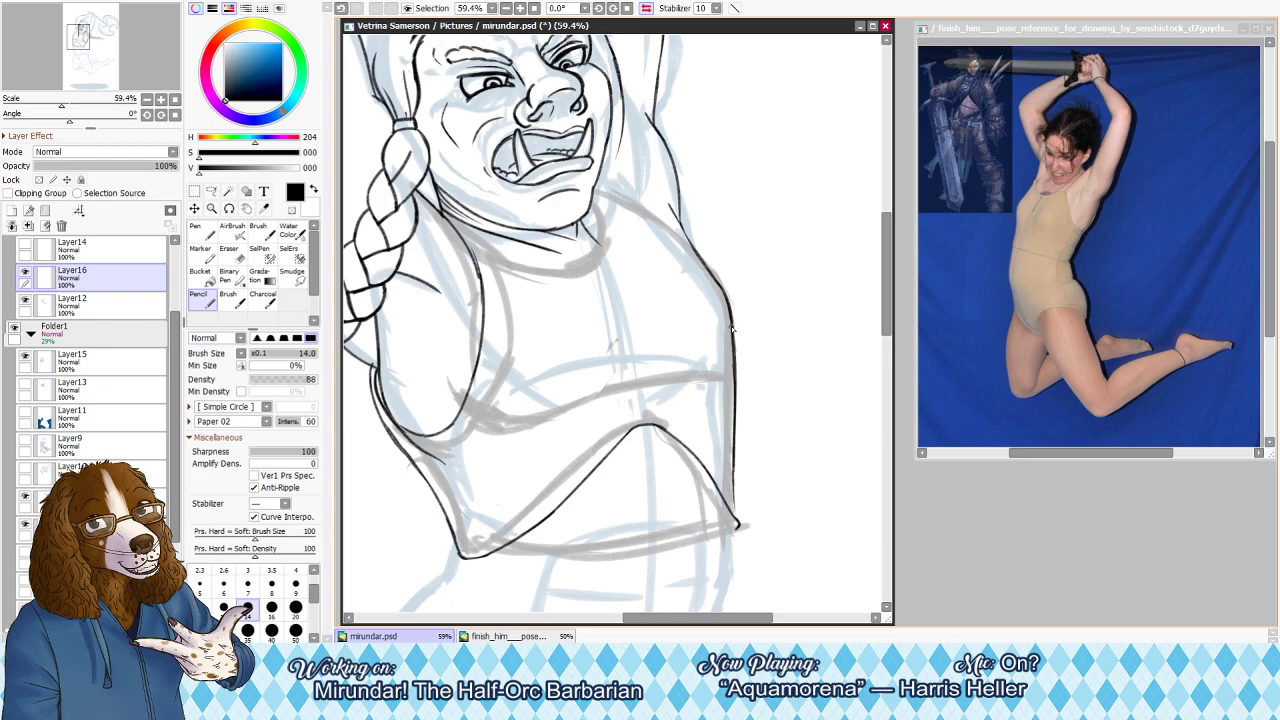
# Erase the far hem corner with the Eraser at size 40 and redraw the end of the hem curve
pyautogui.press('h')
pyautogui.press('e')
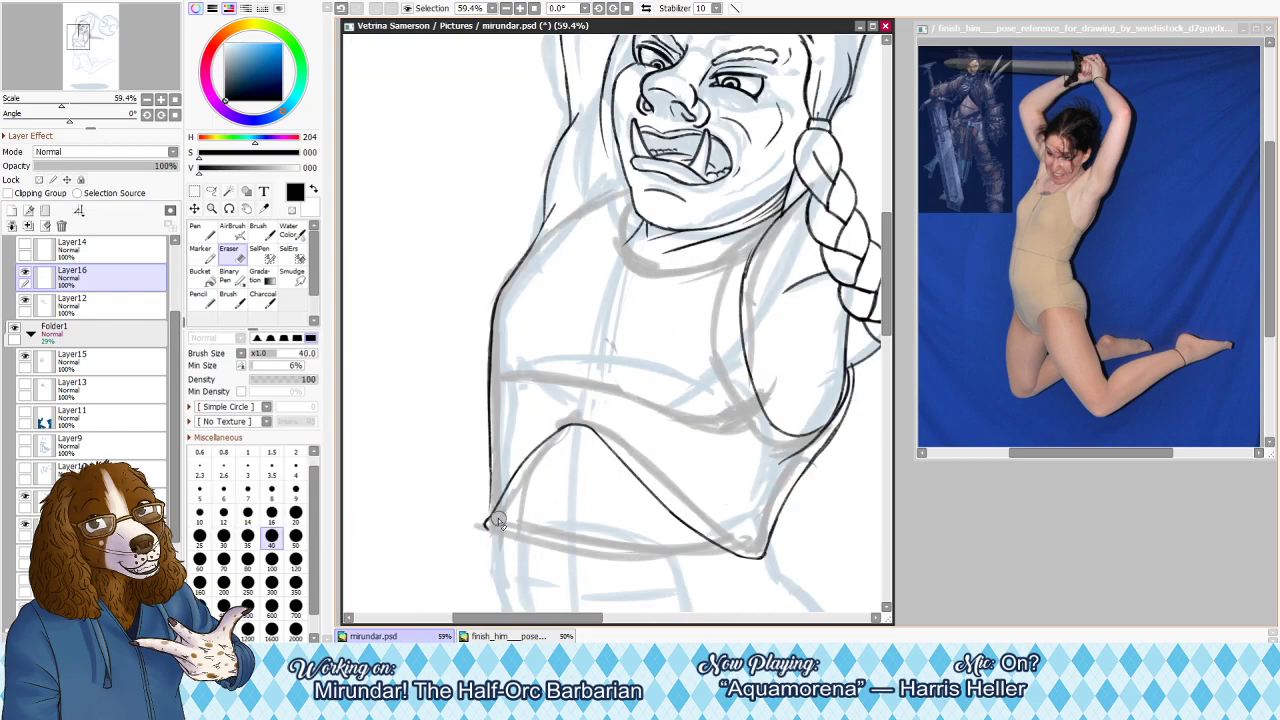
pyautogui.press('h')
pyautogui.press('n')
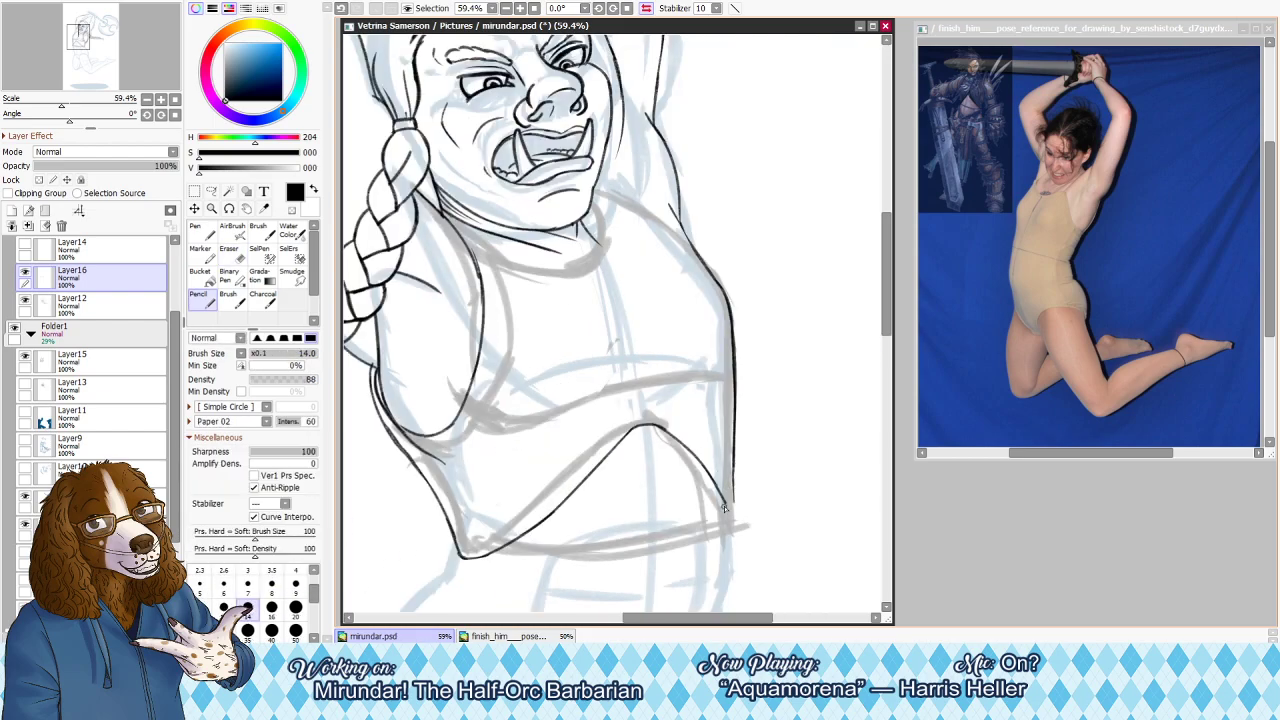
pyautogui.hotkey('ctrl', 'z')
pyautogui.moveTo(718, 491); pyautogui.dragTo(732, 531)
pyautogui.hotkey('ctrl', 'z')
pyautogui.hotkey('ctrl', 'z')
pyautogui.hotkey('ctrl', 'z')
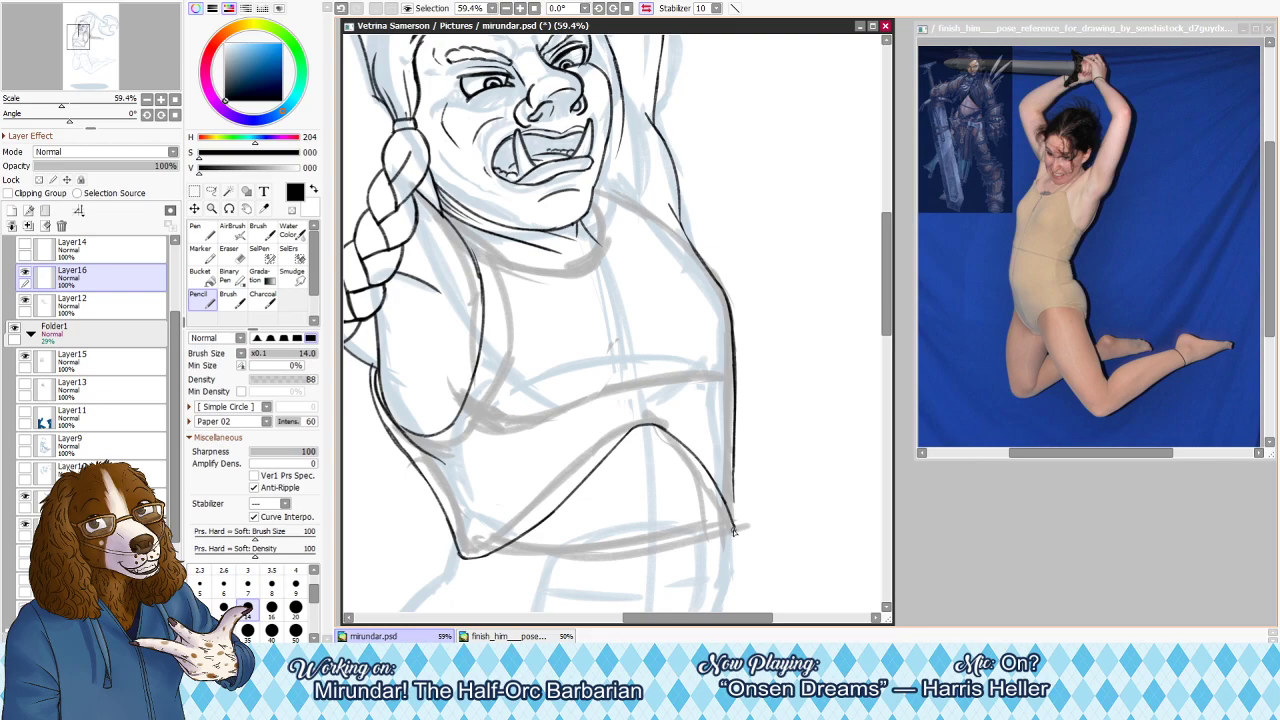
# Re-ink the lower end of the far side edge so that it meets the hem curve in a point
pyautogui.press('h')
pyautogui.hotkey('ctrl', 'z')
pyautogui.moveTo(490, 474); pyautogui.dragTo(487, 526)
pyautogui.hotkey('ctrl', 'z')
pyautogui.moveTo(490, 472); pyautogui.dragTo(492, 537)
pyautogui.hotkey('ctrl', 'z')
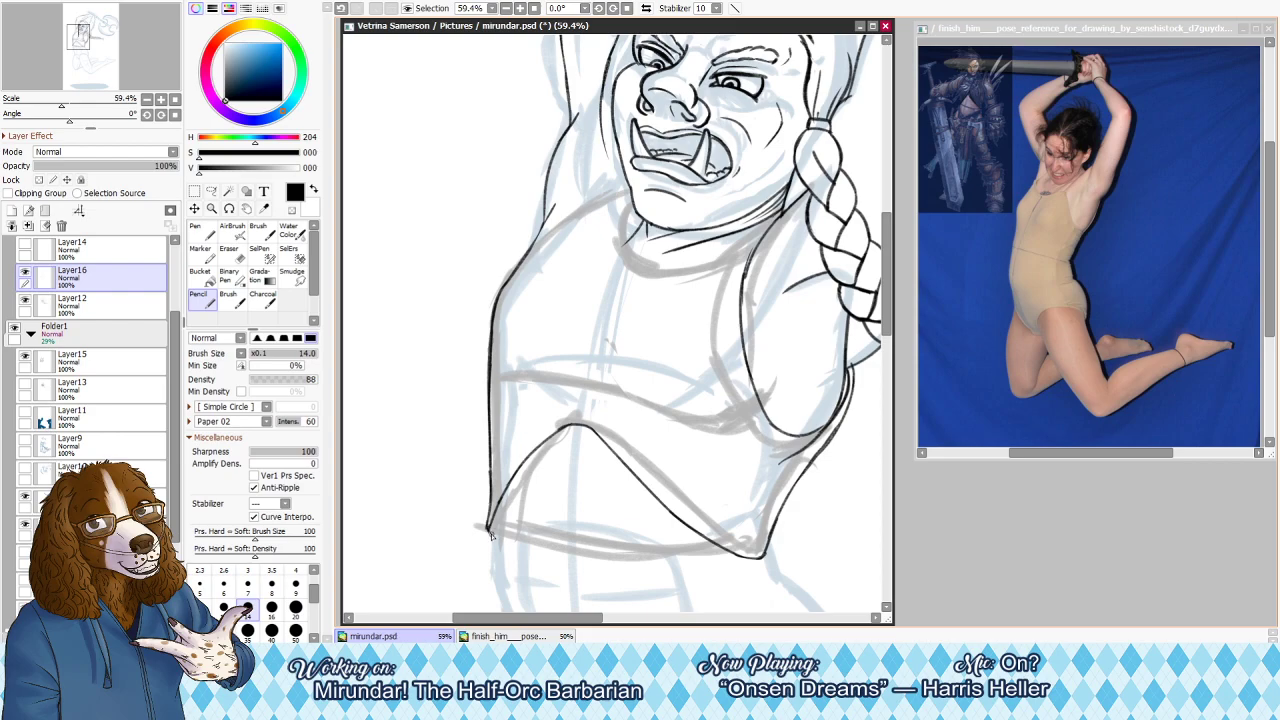
# Try to trim the outside of the far side edge near the hem with the Eraser at size 35
pyautogui.press('e')
pyautogui.press('h')
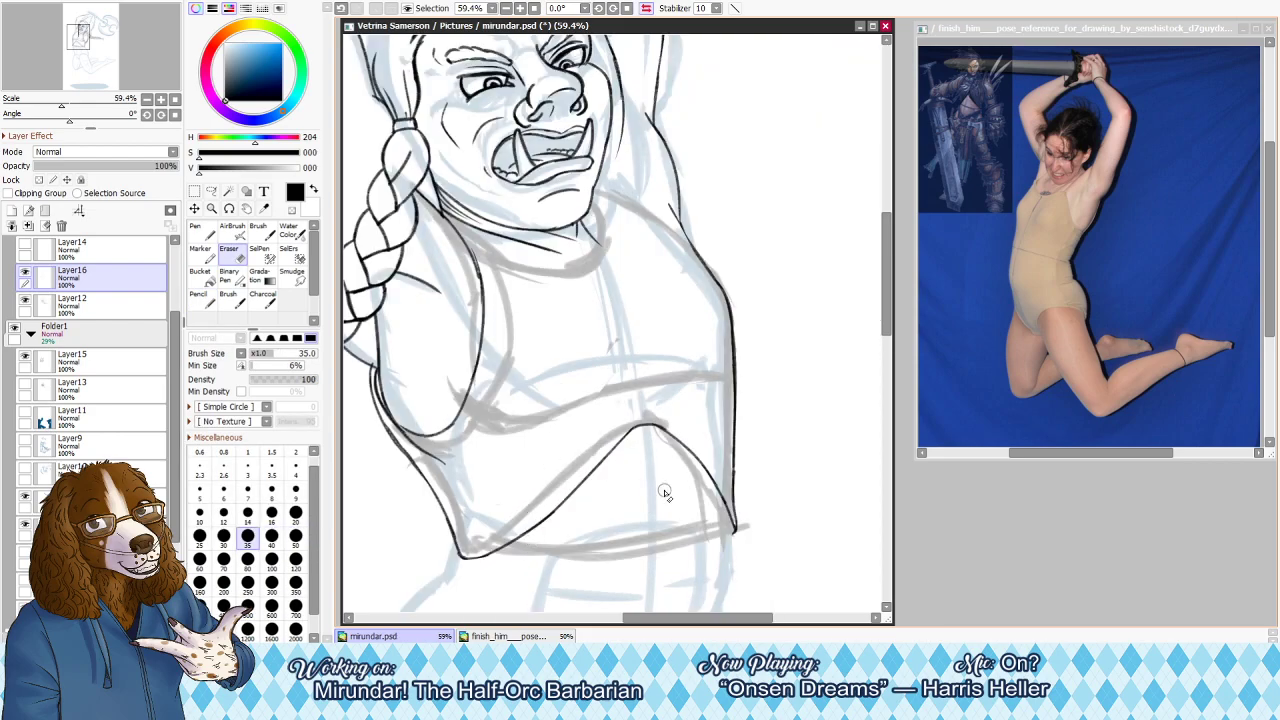
pyautogui.moveTo(743, 468); pyautogui.dragTo(742, 508)
pyautogui.hotkey('ctrl', 'z')
pyautogui.hotkey('ctrl', 'z')
# Tidy the pointed far hem corner with the Eraser at size 16 and the Pencil at size 14, checking it mirrored
pyautogui.press('h')
pyautogui.press('[')
pyautogui.press('[')
pyautogui.press('[')
pyautogui.press('[')
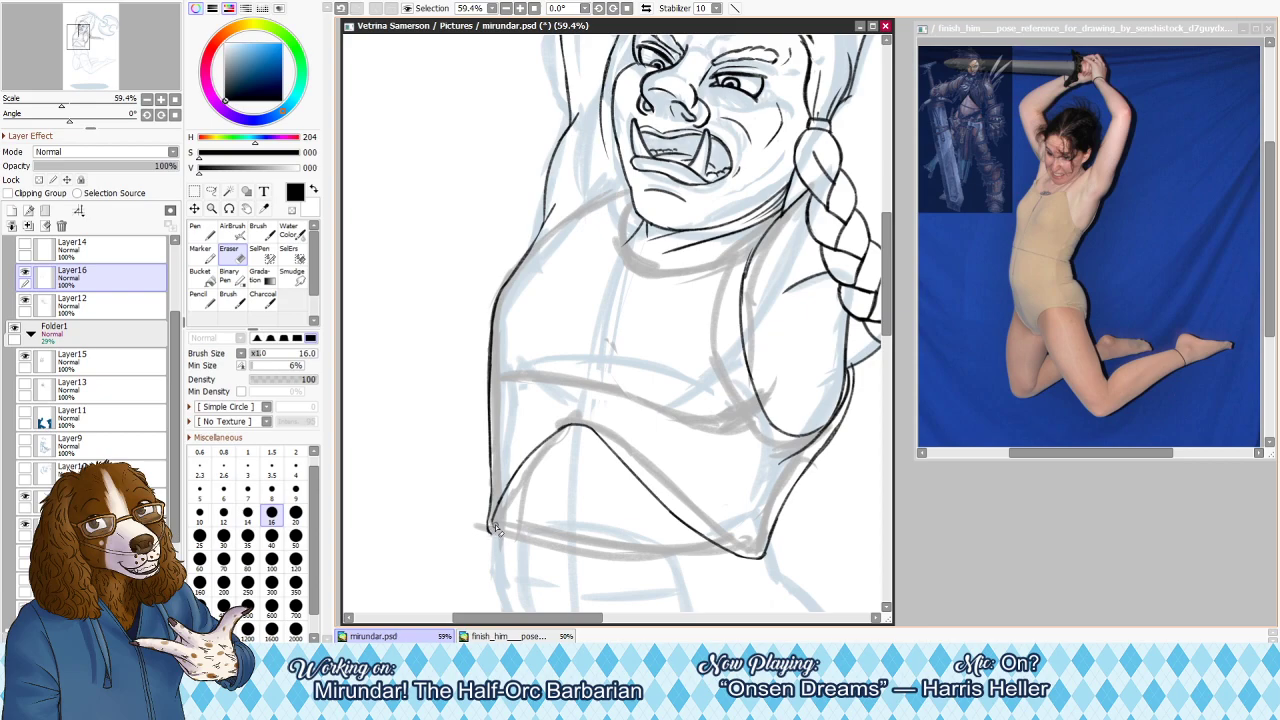
pyautogui.press('n')
pyautogui.press('h')
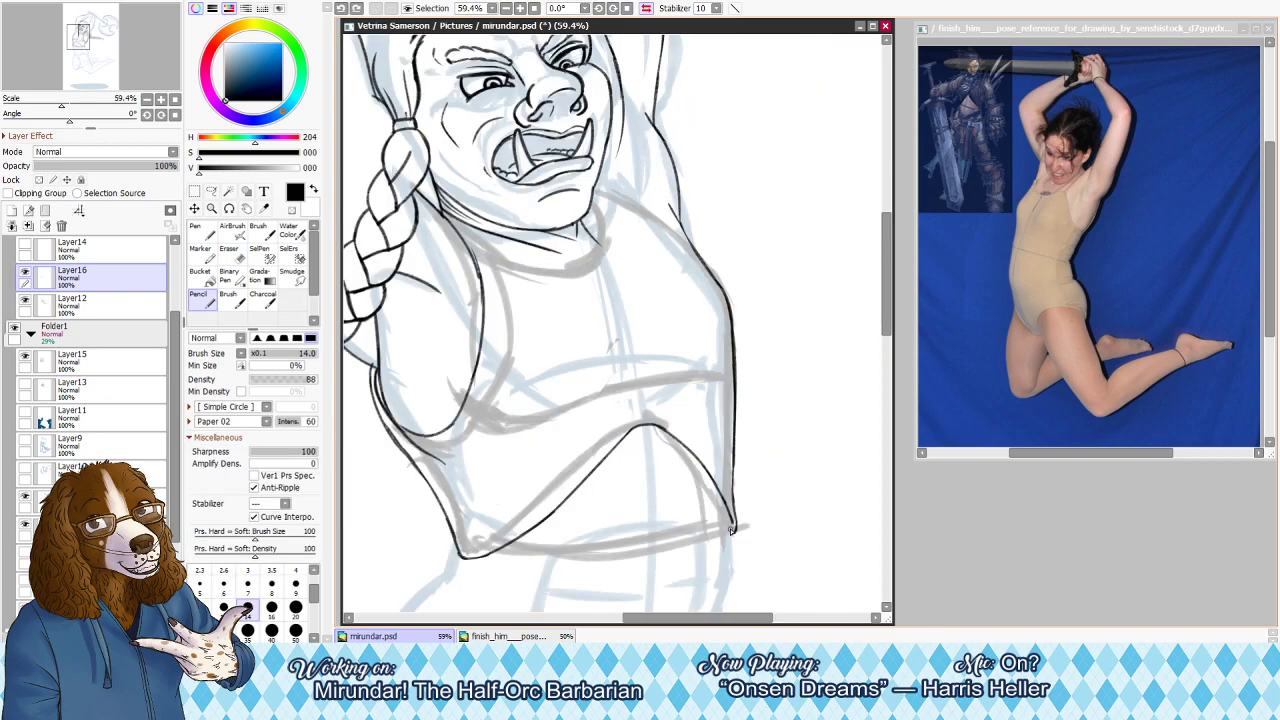
pyautogui.press('h')
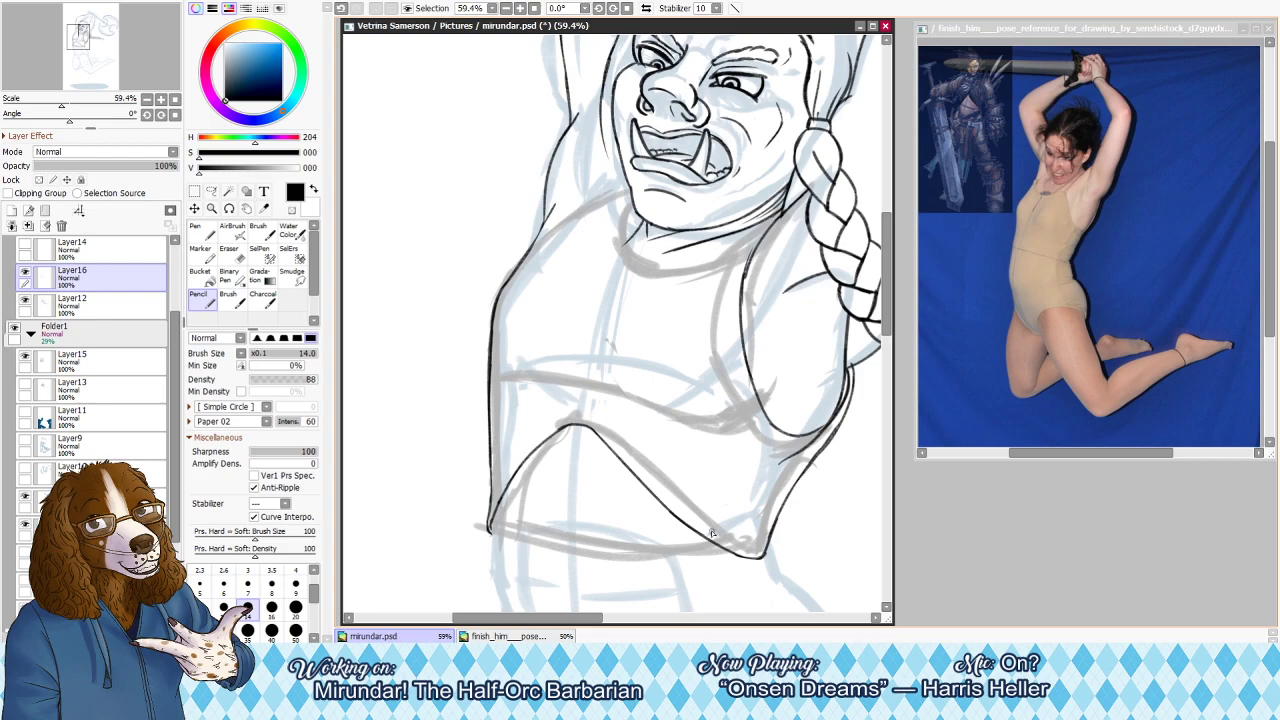
# Try to ink the back hem line of the top, curving across the waist from the far corner
pyautogui.moveTo(490, 524); pyautogui.dragTo(600, 549)
pyautogui.hotkey('ctrl', 'z')
pyautogui.moveTo(490, 524); pyautogui.dragTo(633, 553)
pyautogui.hotkey('ctrl', 'z')
pyautogui.moveTo(491, 524); pyautogui.dragTo(652, 553)
pyautogui.hotkey('ctrl', 'z')
pyautogui.press('h')
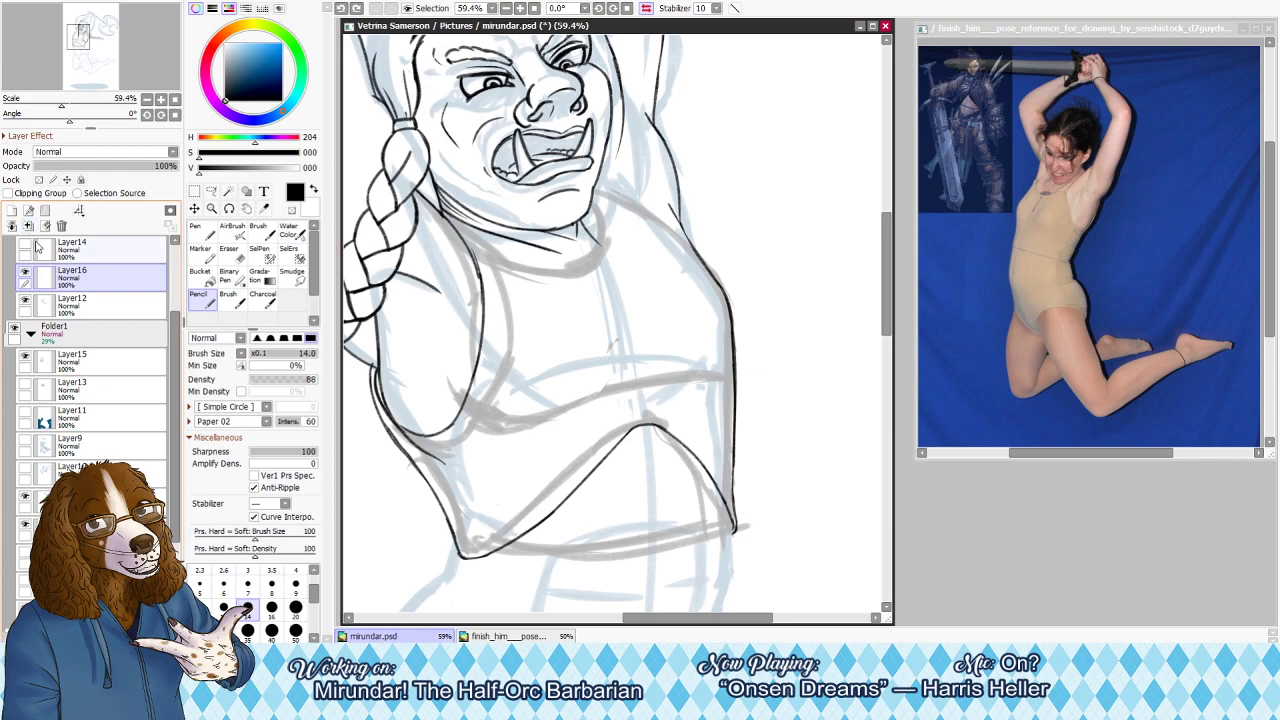
# Show the costume artwork on Layer7 in the pose reference file and mirror it for comparison with the drawing
pyautogui.click(933, 168)
pyautogui.click(14, 300)
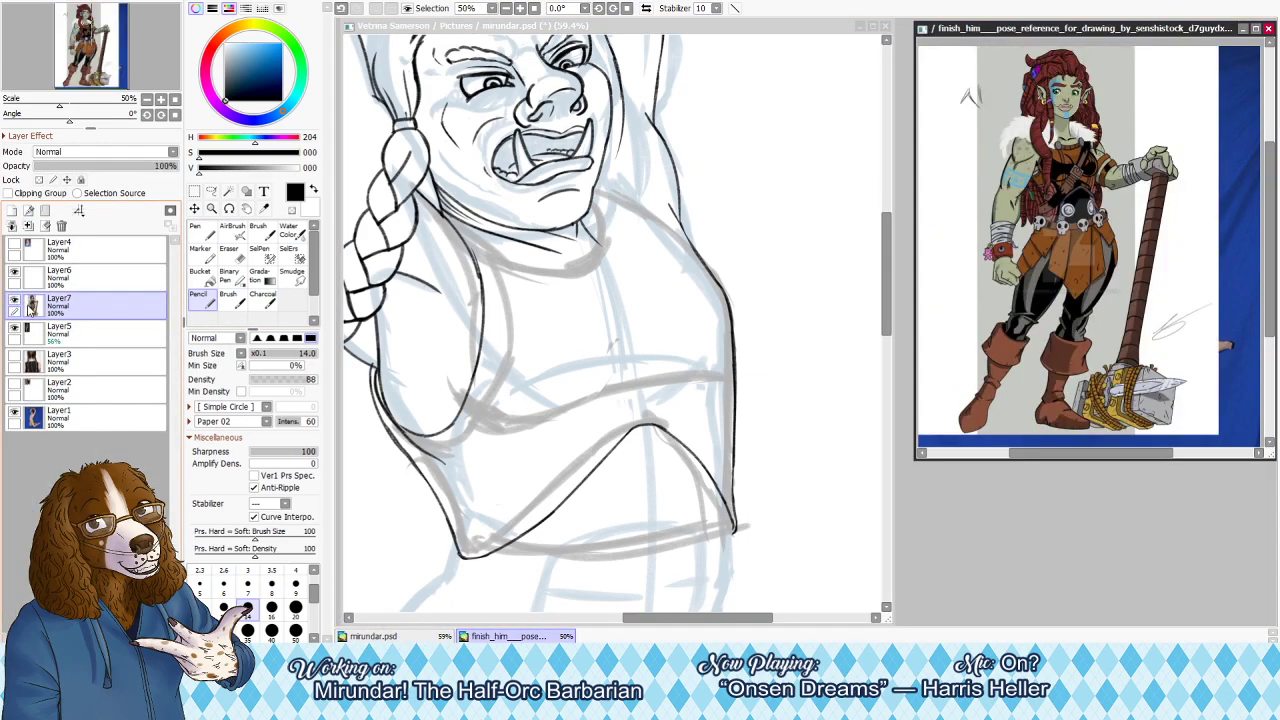
pyautogui.press('h')
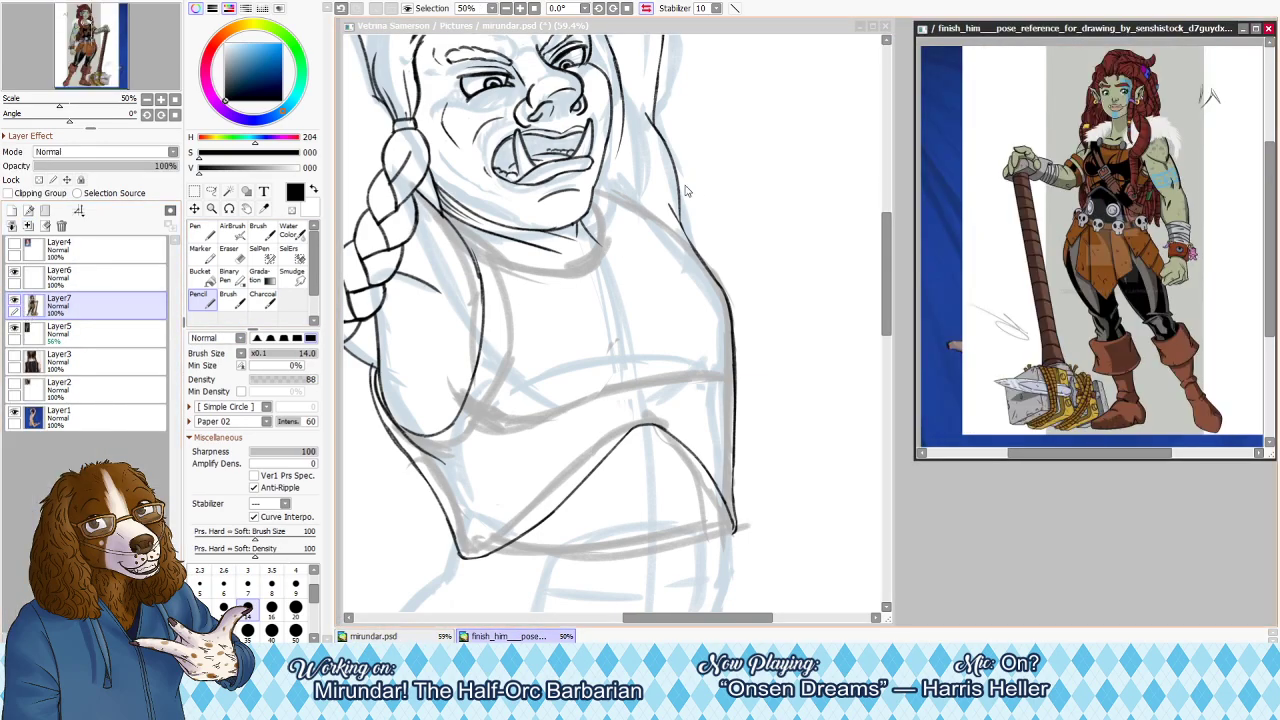
pyautogui.click(716, 196)
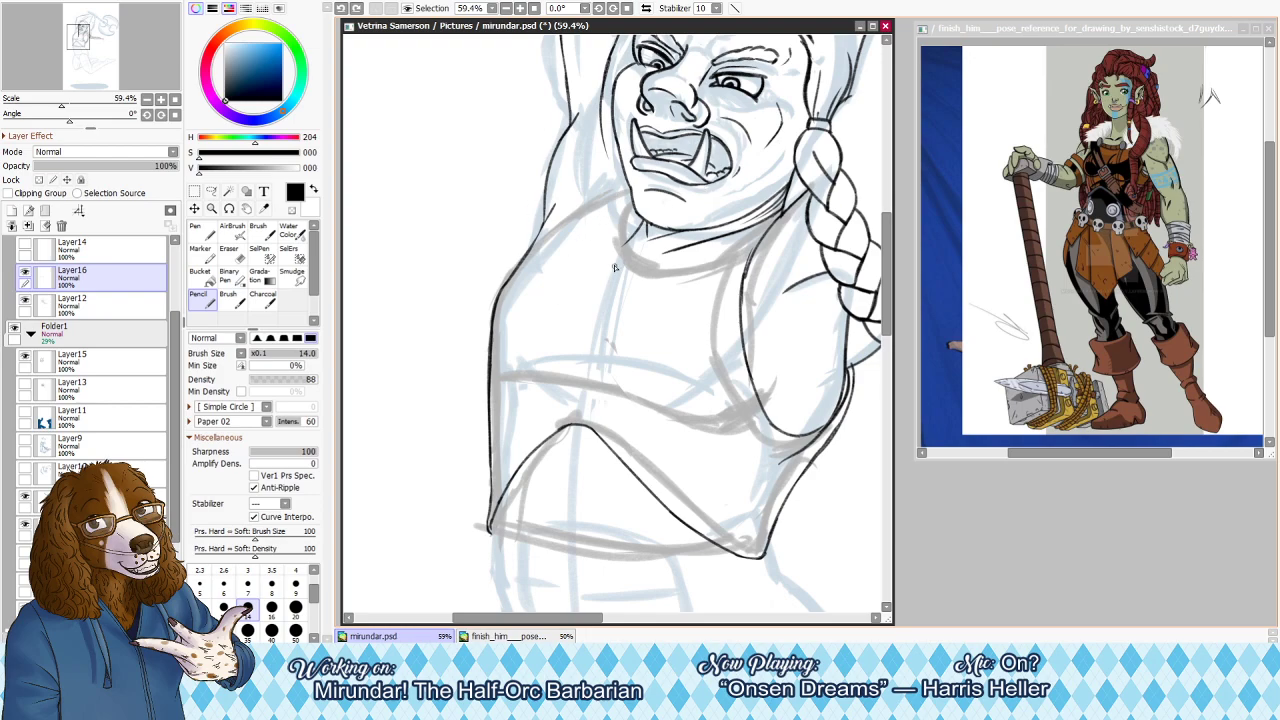
pyautogui.press('h')
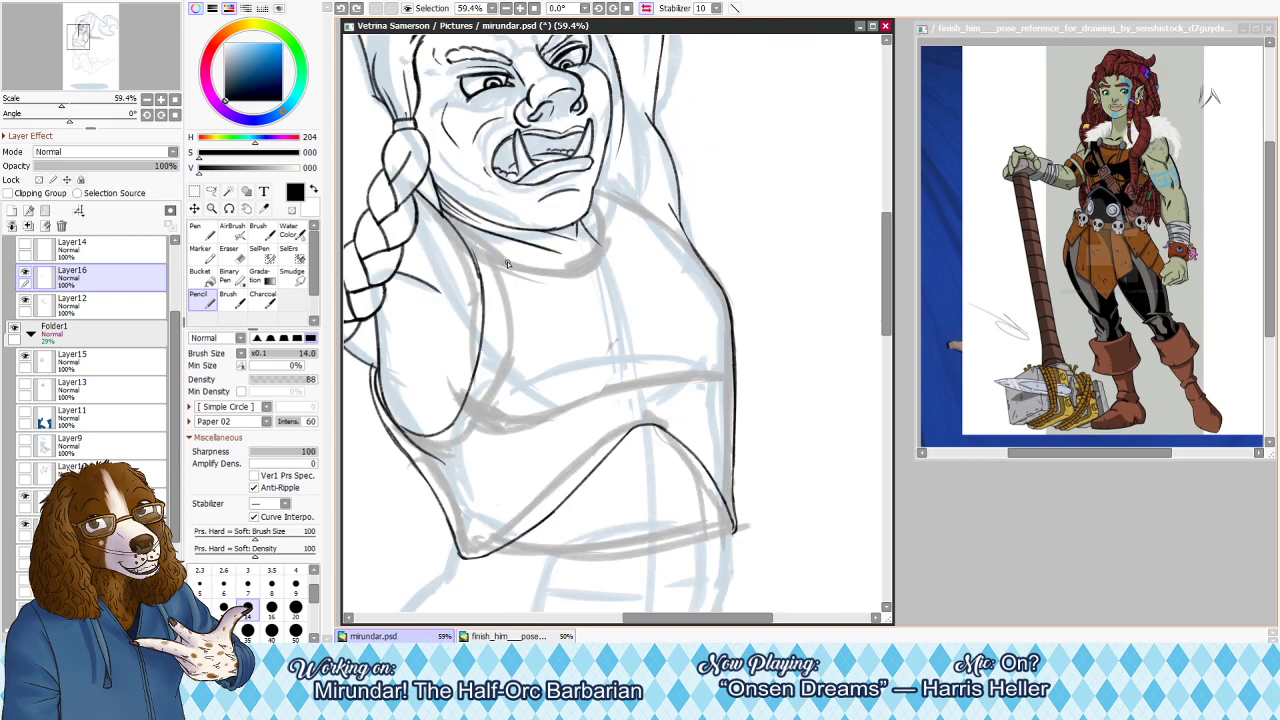
# Try to ink the neckline curve of the top across the base of the neck
pyautogui.moveTo(448, 218); pyautogui.dragTo(523, 270)
pyautogui.hotkey('ctrl', 'z')
pyautogui.moveTo(438, 216); pyautogui.dragTo(530, 270)
pyautogui.hotkey('ctrl', 'z')
pyautogui.press('h')
pyautogui.hotkey('ctrl', 'z')
pyautogui.moveTo(512, 273)
pyautogui.mouseDown()
pyautogui.moveTo(605, 201)
pyautogui.moveTo(572, 218)
pyautogui.moveTo(603, 221)
pyautogui.moveTo(600, 193)
pyautogui.moveTo(686, 245)
pyautogui.mouseUp()
pyautogui.hotkey('ctrl', 'z')
pyautogui.hotkey('ctrl', 'z')
# Ink the far armhole edge of the top from the neck down over the chest into the far side contour
pyautogui.press('h')
pyautogui.moveTo(626, 205); pyautogui.dragTo(721, 281)
pyautogui.hotkey('ctrl', 'z')
pyautogui.moveTo(696, 248); pyautogui.dragTo(726, 286)
pyautogui.hotkey('ctrl', 'z')
pyautogui.hotkey('ctrl', 'z')
pyautogui.moveTo(678, 236); pyautogui.dragTo(730, 302)
pyautogui.moveTo(702, 255); pyautogui.dragTo(734, 314)
pyautogui.hotkey('ctrl', 'z')
pyautogui.hotkey('ctrl', 'z')
pyautogui.moveTo(683, 240)
pyautogui.mouseDown()
pyautogui.moveTo(726, 310)
pyautogui.moveTo(729, 298)
pyautogui.moveTo(732, 373)
pyautogui.mouseUp()
pyautogui.hotkey('ctrl', 'z')
pyautogui.hotkey('ctrl', 'z')
pyautogui.hotkey('ctrl', 'z')
pyautogui.moveTo(731, 315); pyautogui.dragTo(732, 379)
pyautogui.hotkey('ctrl', 'z')
# Clean up the doubled lines along the far bust contour with the Eraser at size 25, comparing with Layer16 hidden
pyautogui.press('e')
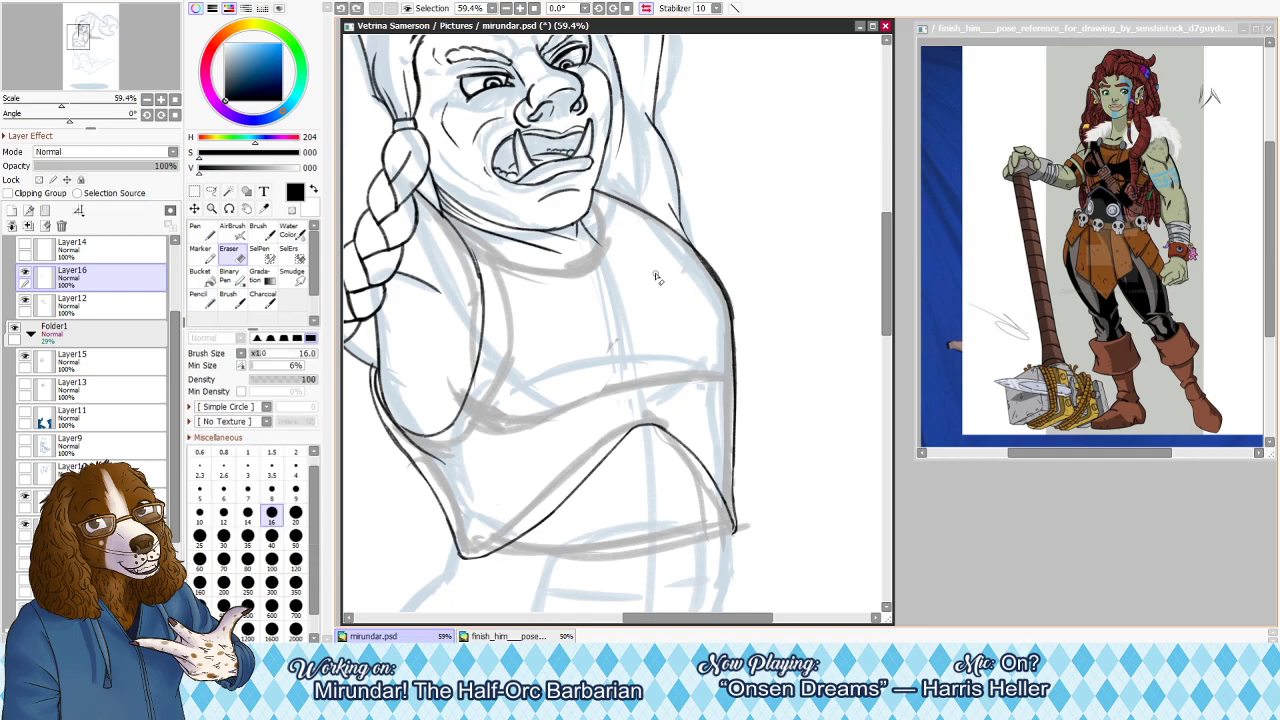
pyautogui.press(']')
pyautogui.press(']')
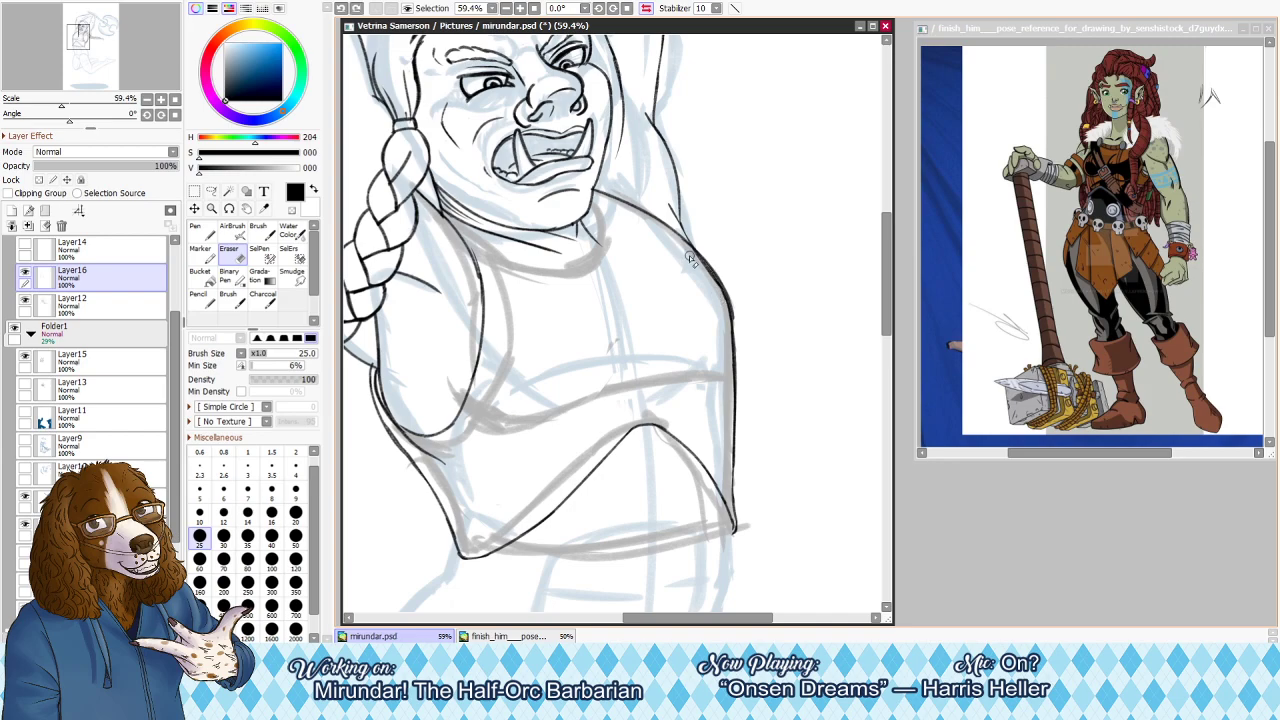
pyautogui.click(25, 272)
pyautogui.click(25, 272)
pyautogui.press('n')
pyautogui.moveTo(725, 297); pyautogui.dragTo(728, 360)
pyautogui.hotkey('ctrl', 'z')
pyautogui.press('h')
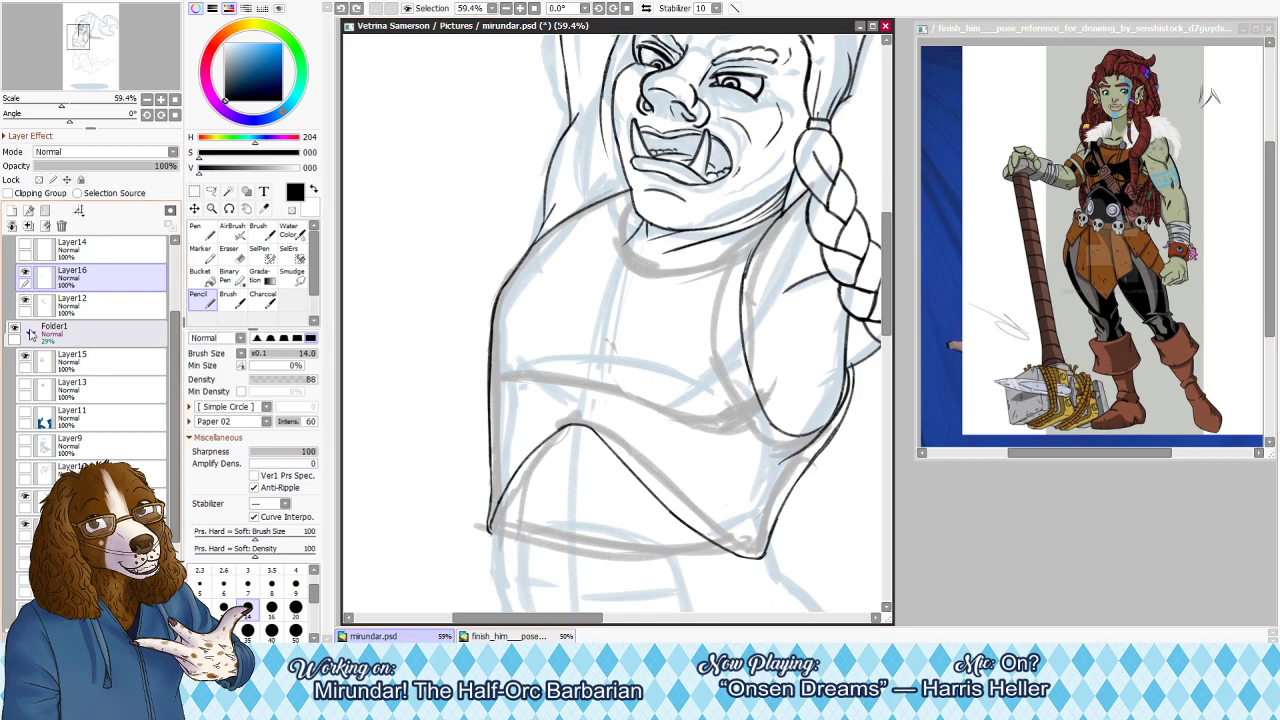
# Erase the old far side line below the bust with the Eraser at size 35 and re-ink it curving inward under the bust
pyautogui.press('e')
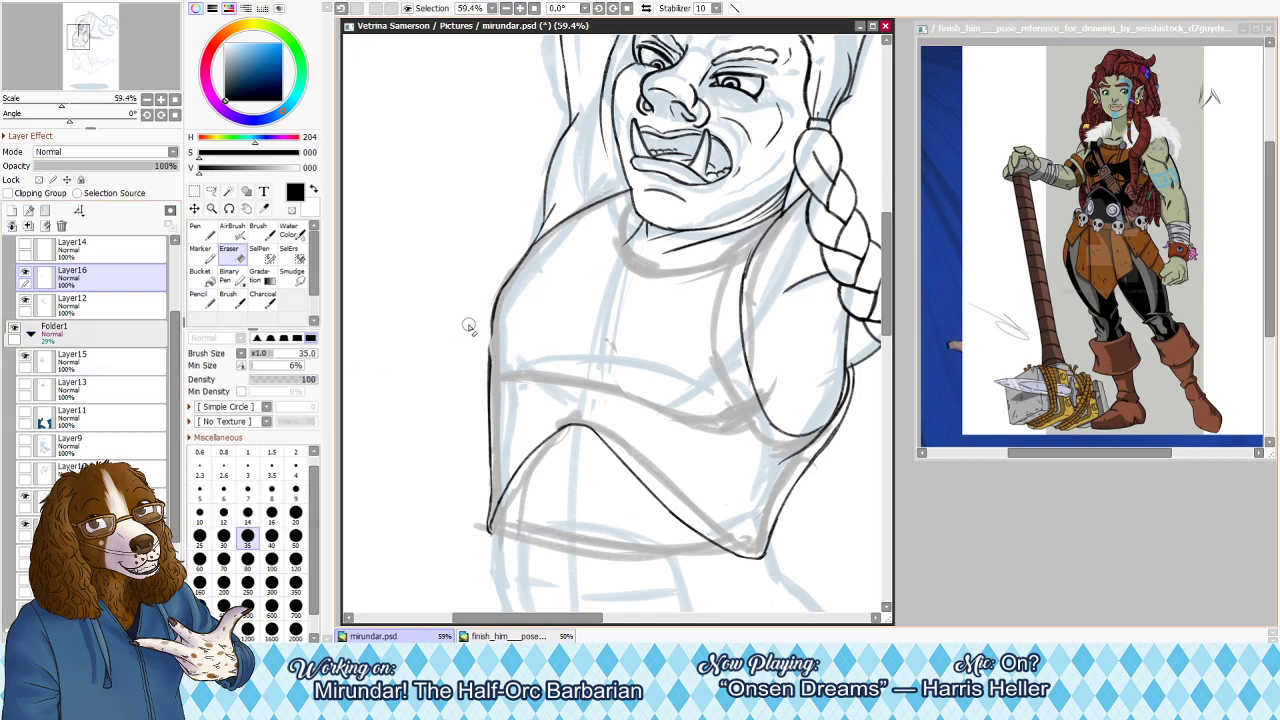
pyautogui.press('h')
pyautogui.press('n')
pyautogui.moveTo(731, 316); pyautogui.dragTo(729, 386)
pyautogui.hotkey('ctrl', 'z')
pyautogui.moveTo(732, 317); pyautogui.dragTo(727, 419)
pyautogui.hotkey('ctrl', 'z')
pyautogui.hotkey('ctrl', 'z')
pyautogui.moveTo(733, 314); pyautogui.dragTo(724, 427)
pyautogui.hotkey('ctrl', 'z')
pyautogui.moveTo(728, 364); pyautogui.dragTo(727, 443)
pyautogui.hotkey('ctrl', 'z')
pyautogui.moveTo(728, 368); pyautogui.dragTo(734, 464)
pyautogui.hotkey('ctrl', 'z')
pyautogui.press('h')
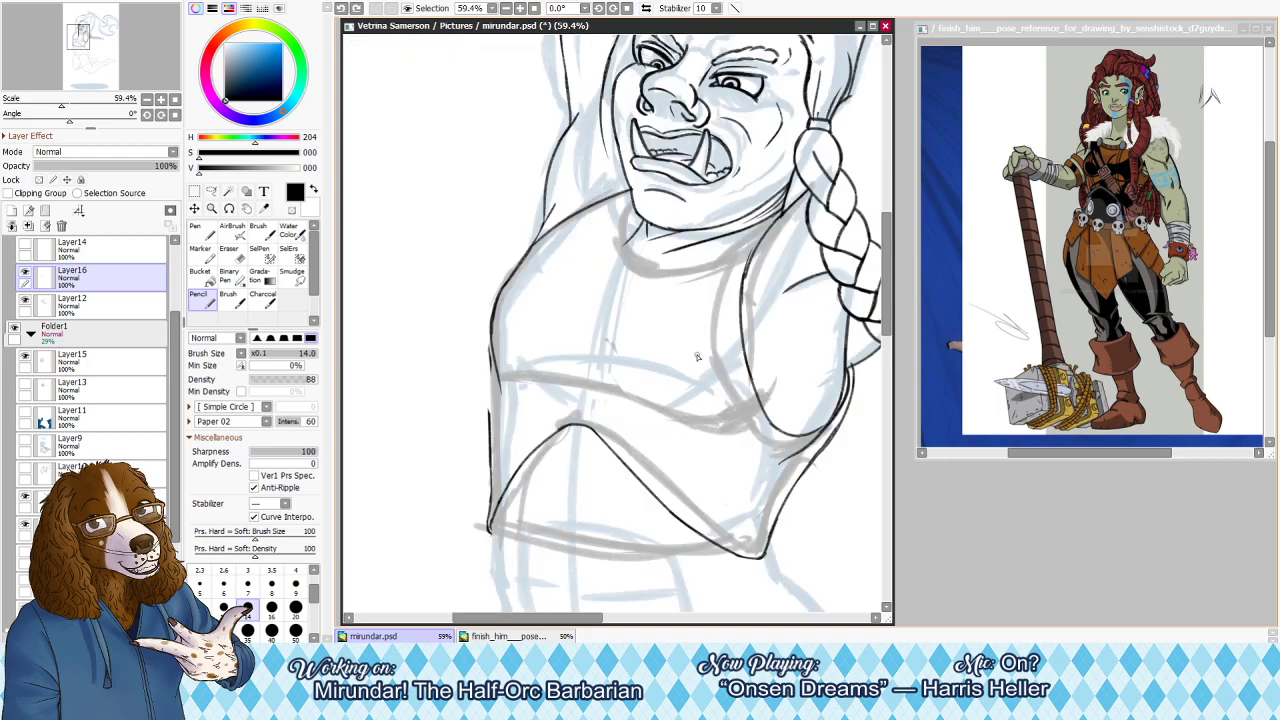
# Erase the rest of the old lower side line with the Eraser at sizes 35 and 40 and try re-inking it toward the hem
pyautogui.press('e')
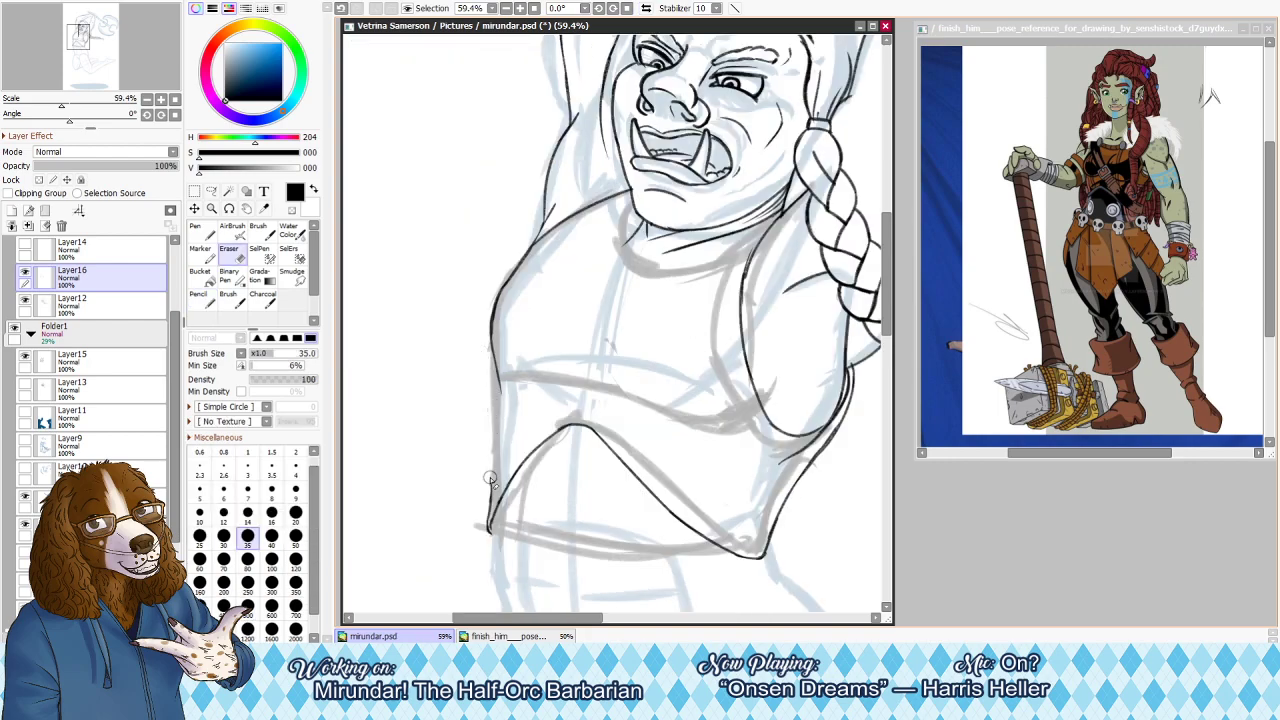
pyautogui.press('h')
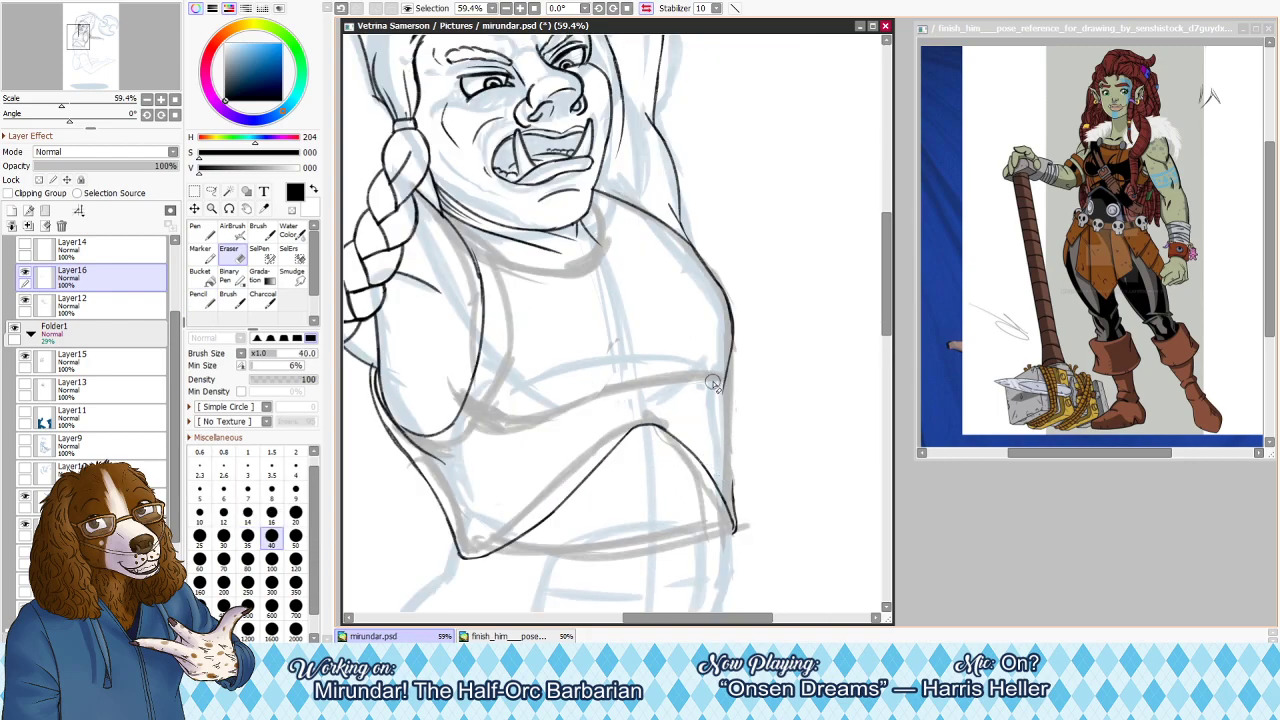
pyautogui.press('n')
pyautogui.moveTo(726, 379); pyautogui.dragTo(732, 486)
pyautogui.hotkey('ctrl', 'z')
pyautogui.hotkey('ctrl', 'z')
pyautogui.moveTo(726, 378); pyautogui.dragTo(732, 472)
pyautogui.hotkey('ctrl', 'z')
pyautogui.moveTo(727, 400); pyautogui.dragTo(733, 498)
pyautogui.hotkey('ctrl', 'z')
pyautogui.moveTo(727, 364); pyautogui.dragTo(733, 494)
pyautogui.hotkey('ctrl', 'z')
pyautogui.press('h')
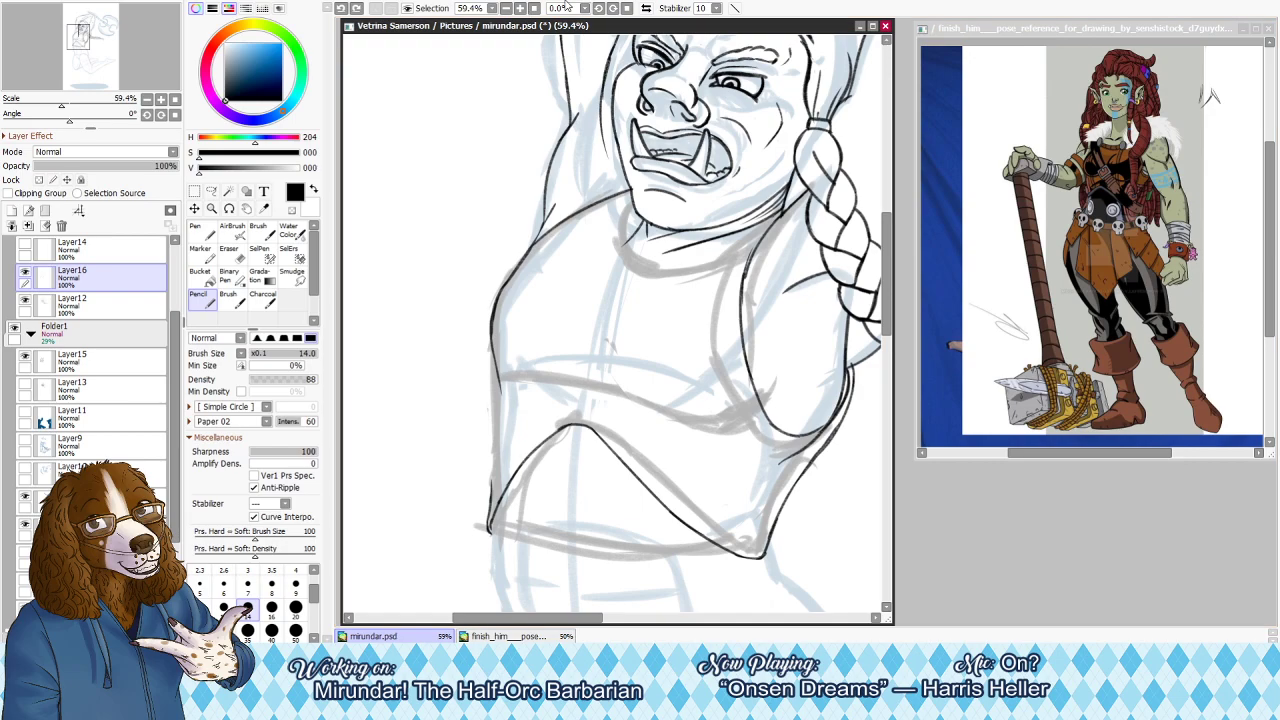
# Ink the lower far side line from under the bust to the pointed hem corner with the Pencil at size 14
pyautogui.click(520, 9)
pyautogui.moveTo(86, 40); pyautogui.dragTo(84, 46)
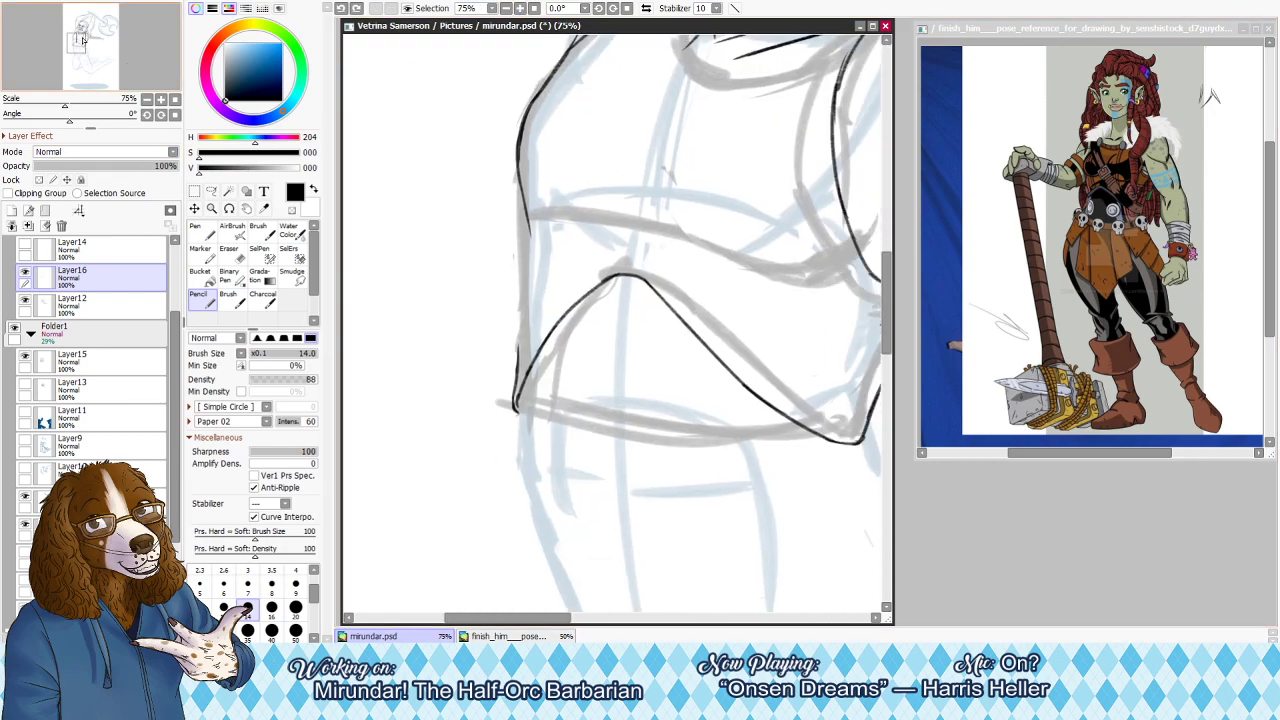
pyautogui.moveTo(528, 219); pyautogui.dragTo(524, 330)
pyautogui.hotkey('ctrl', 'z')
pyautogui.moveTo(529, 241); pyautogui.dragTo(517, 350)
pyautogui.hotkey('ctrl', 'z')
pyautogui.moveTo(529, 264); pyautogui.dragTo(515, 403)
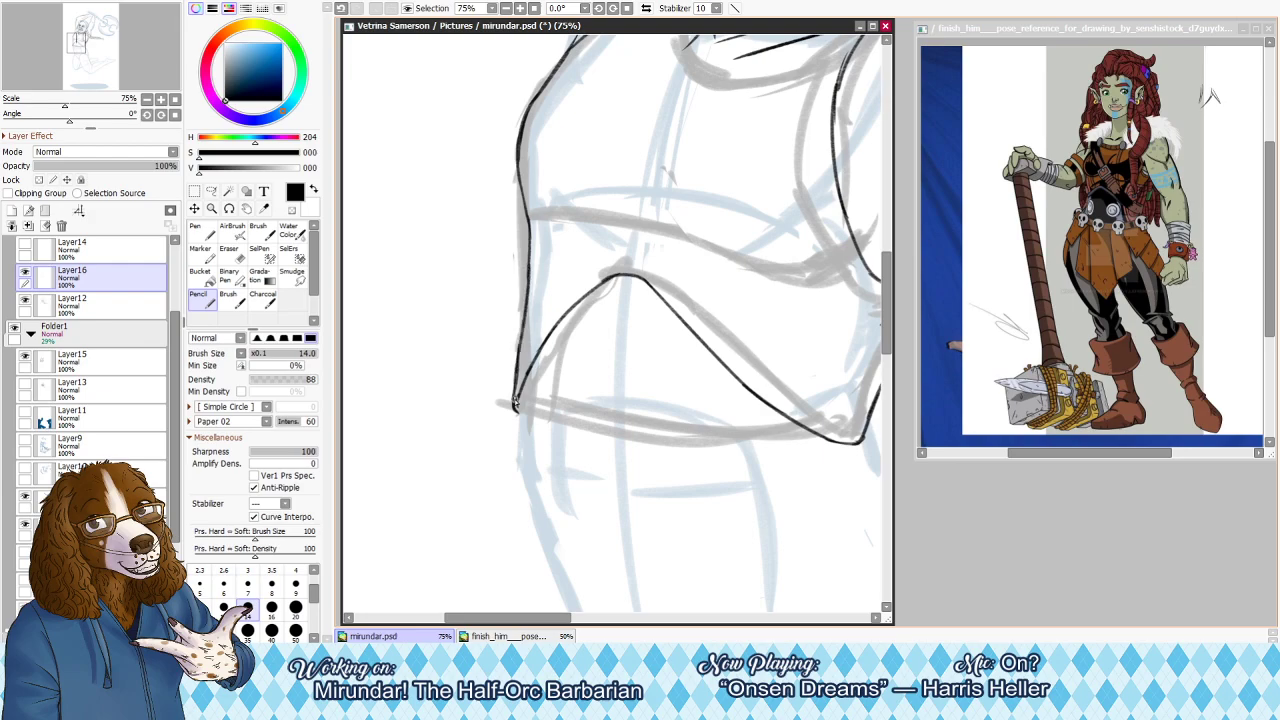
pyautogui.press('e')
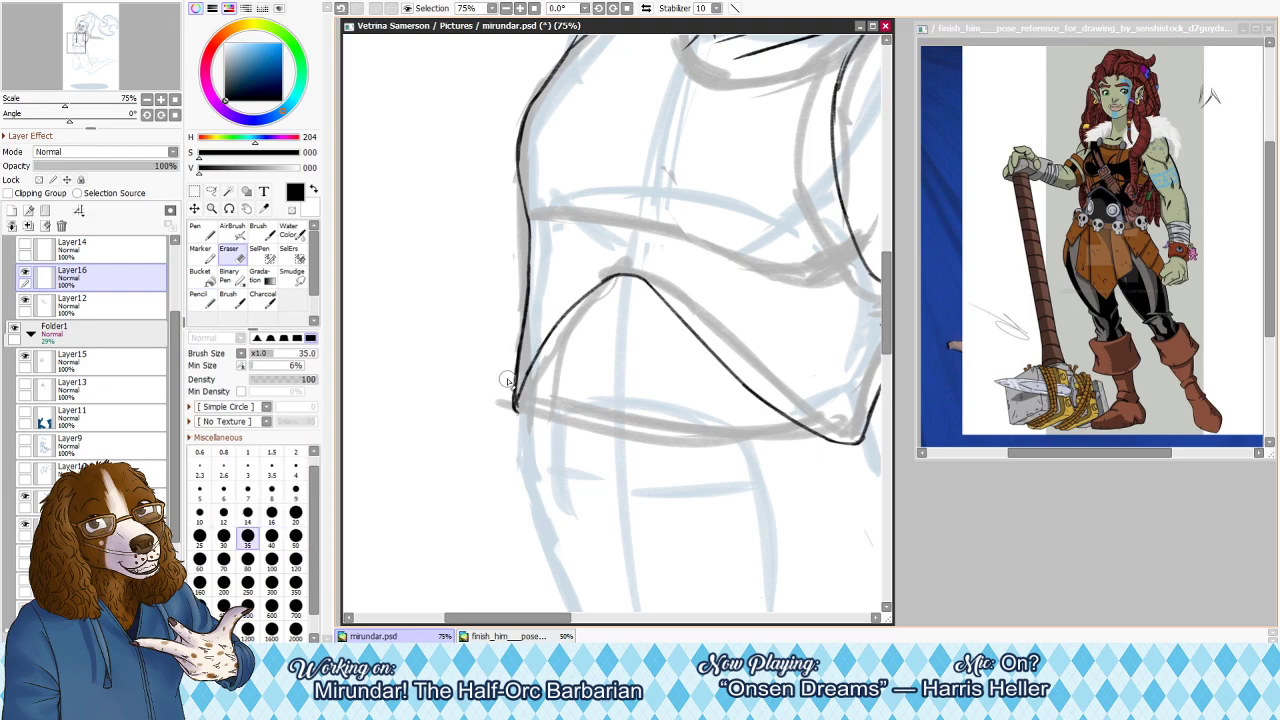
pyautogui.press('n')
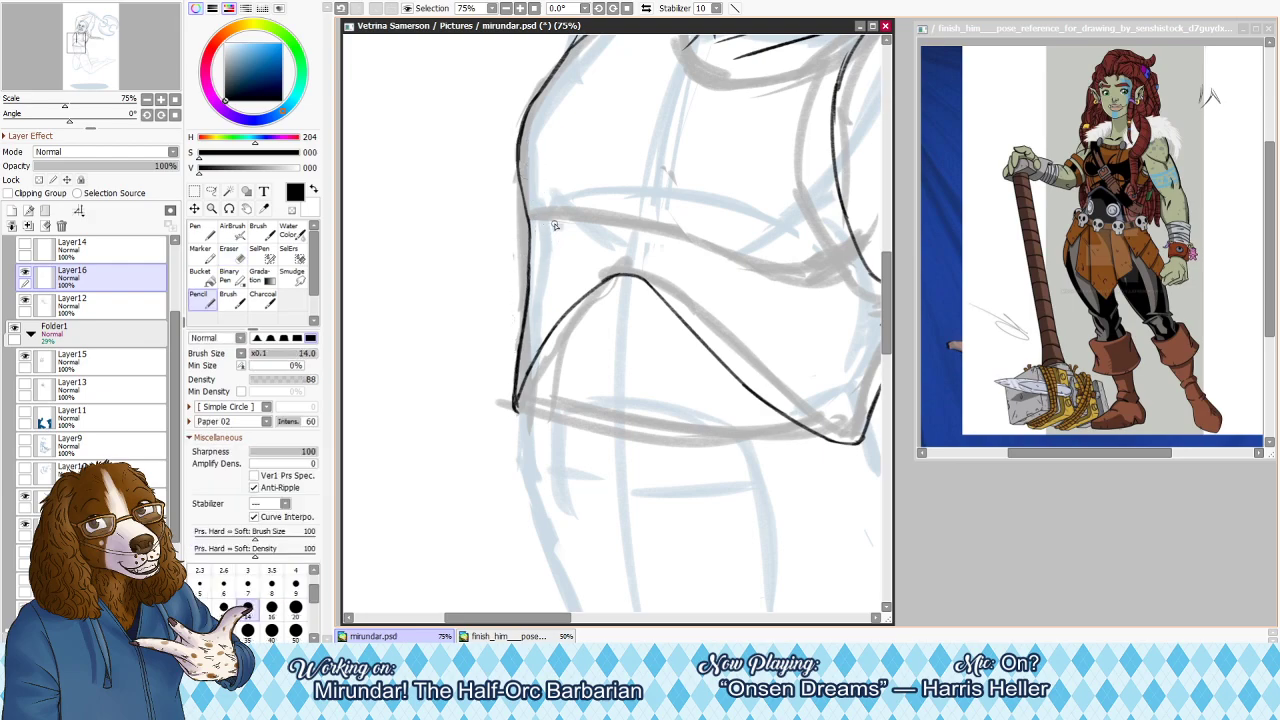
# Ink the underbust seam across the top, peaking at the centre, and tidy it with the Eraser at size 25
pyautogui.moveTo(527, 219)
pyautogui.mouseDown()
pyautogui.moveTo(650, 205)
pyautogui.moveTo(734, 265)
pyautogui.mouseUp()
pyautogui.hotkey('ctrl', 'z')
pyautogui.hotkey('ctrl', 'z')
pyautogui.moveTo(644, 200)
pyautogui.mouseDown()
pyautogui.moveTo(744, 267)
pyautogui.moveTo(728, 260)
pyautogui.moveTo(799, 269)
pyautogui.mouseUp()
pyautogui.hotkey('ctrl', 'z')
pyautogui.moveTo(716, 253); pyautogui.dragTo(872, 274)
pyautogui.hotkey('ctrl', 'z')
pyautogui.hotkey('ctrl', 'z')
pyautogui.hotkey('ctrl', 'z')
pyautogui.hotkey('ctrl', 'z')
pyautogui.press('h')
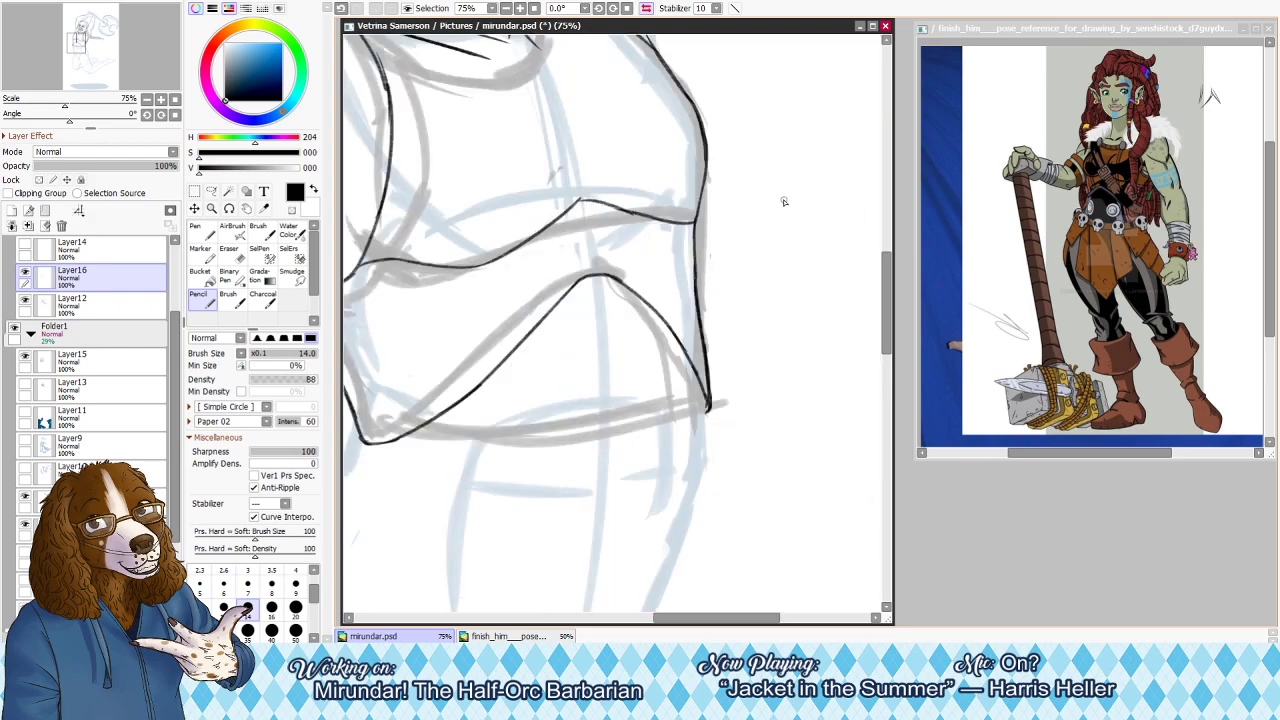
pyautogui.press('e')
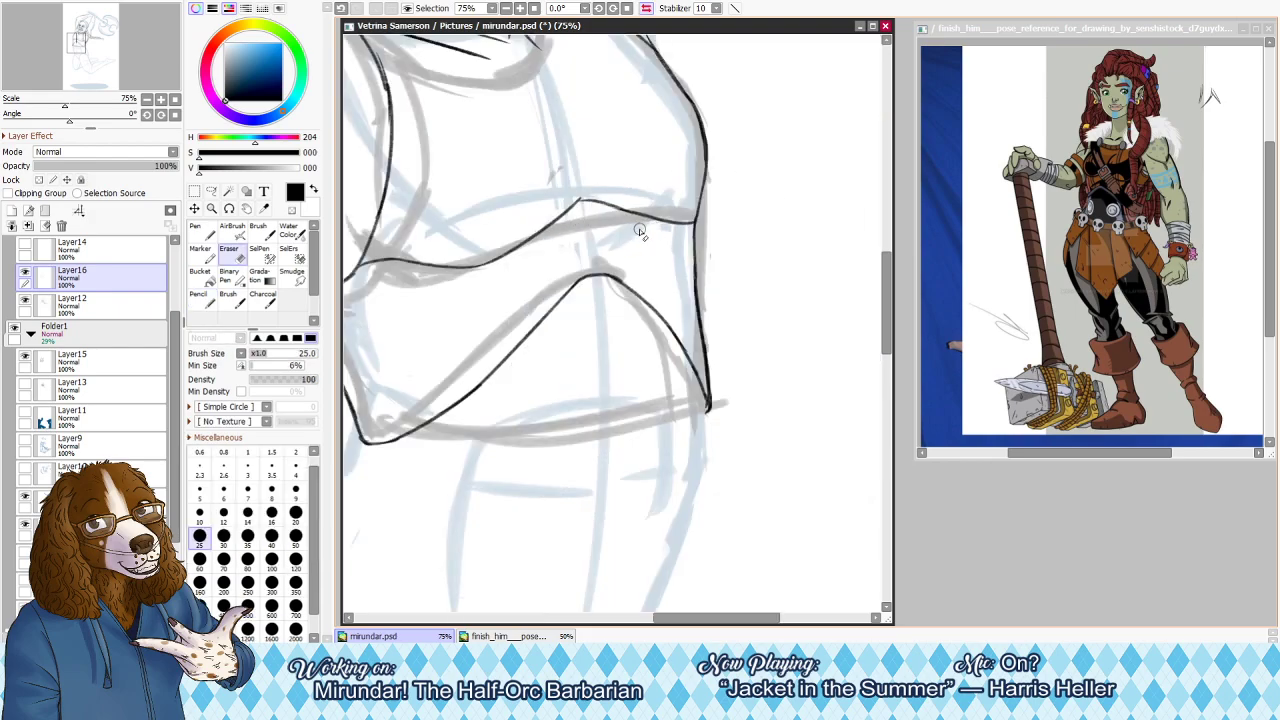
pyautogui.press('h')
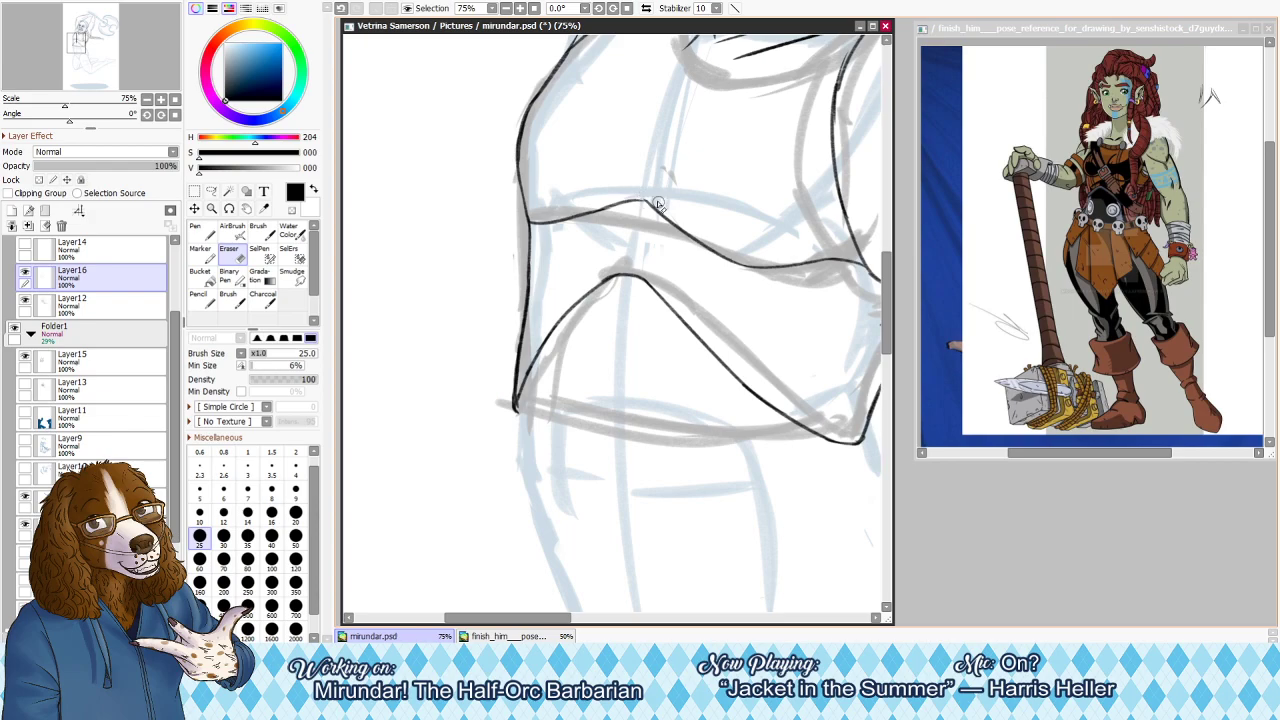
# Erase the inked far armhole edge between the neck and the bust with the Eraser at sizes 20 to 30
pyautogui.scroll(-5, 565, 82)
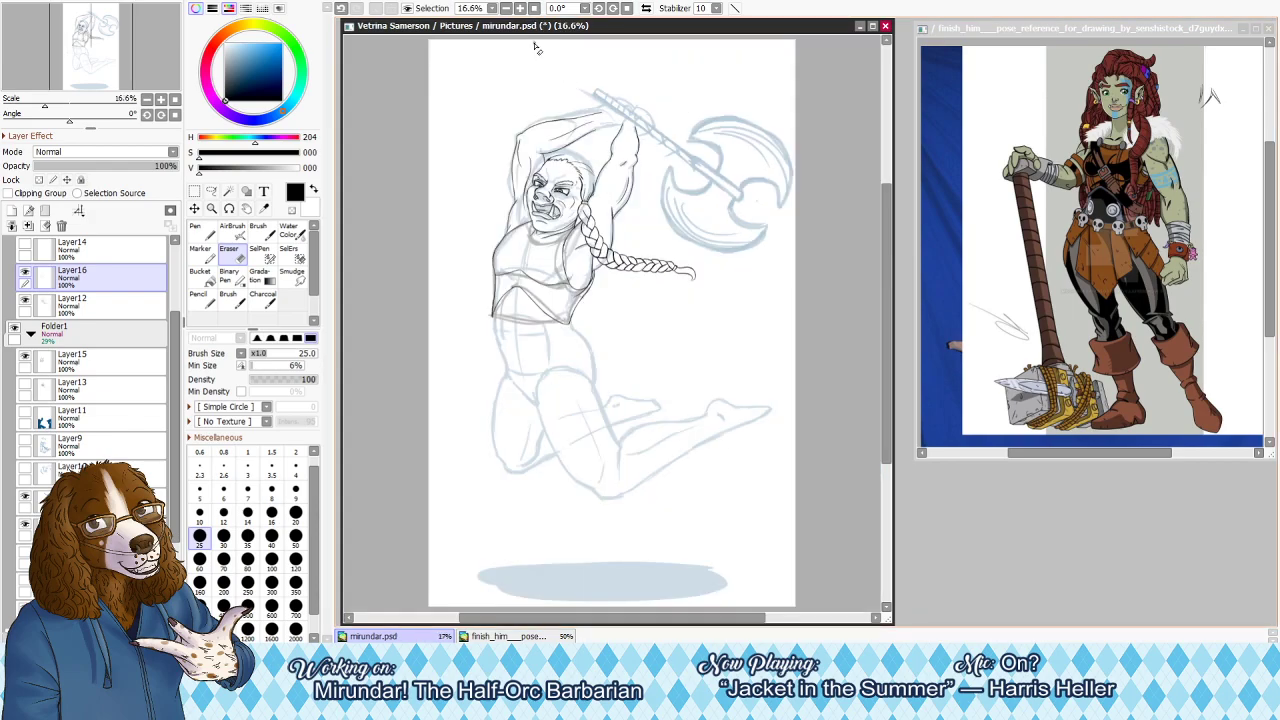
pyautogui.click(519, 8)
pyautogui.click(519, 8)
pyautogui.click(519, 8)
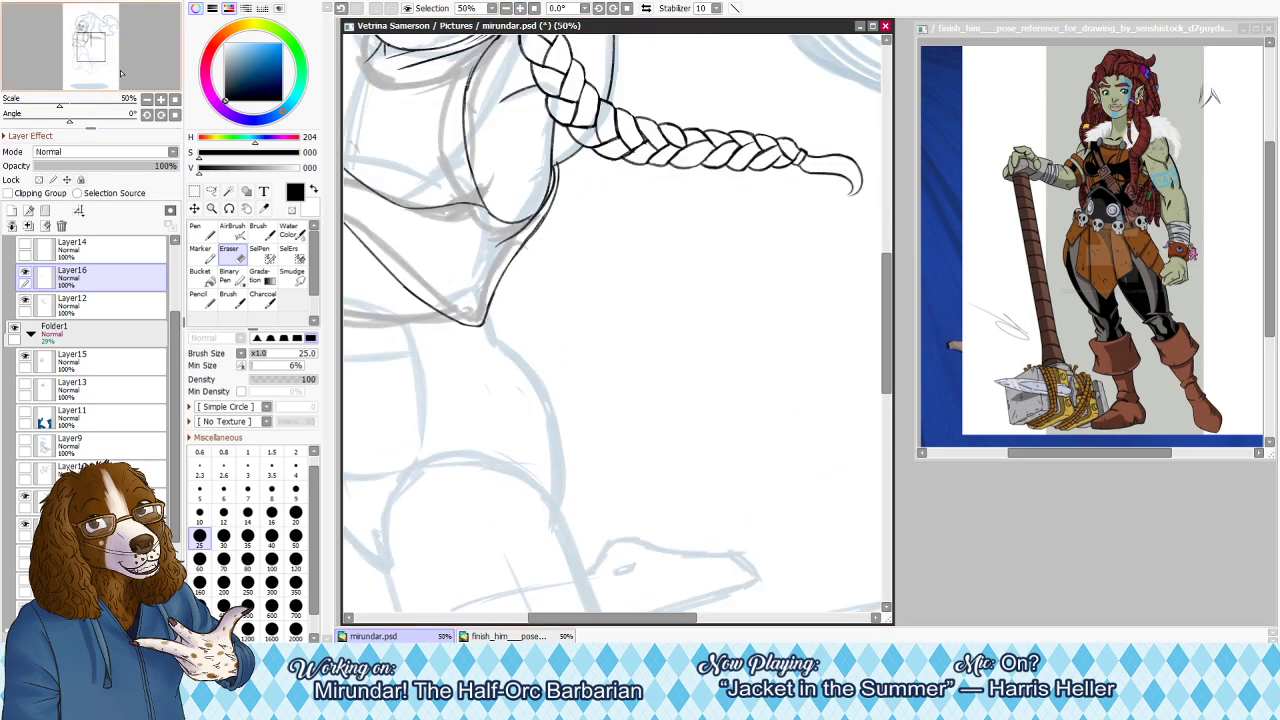
pyautogui.moveTo(90, 47); pyautogui.dragTo(77, 39)
pyautogui.press('[')
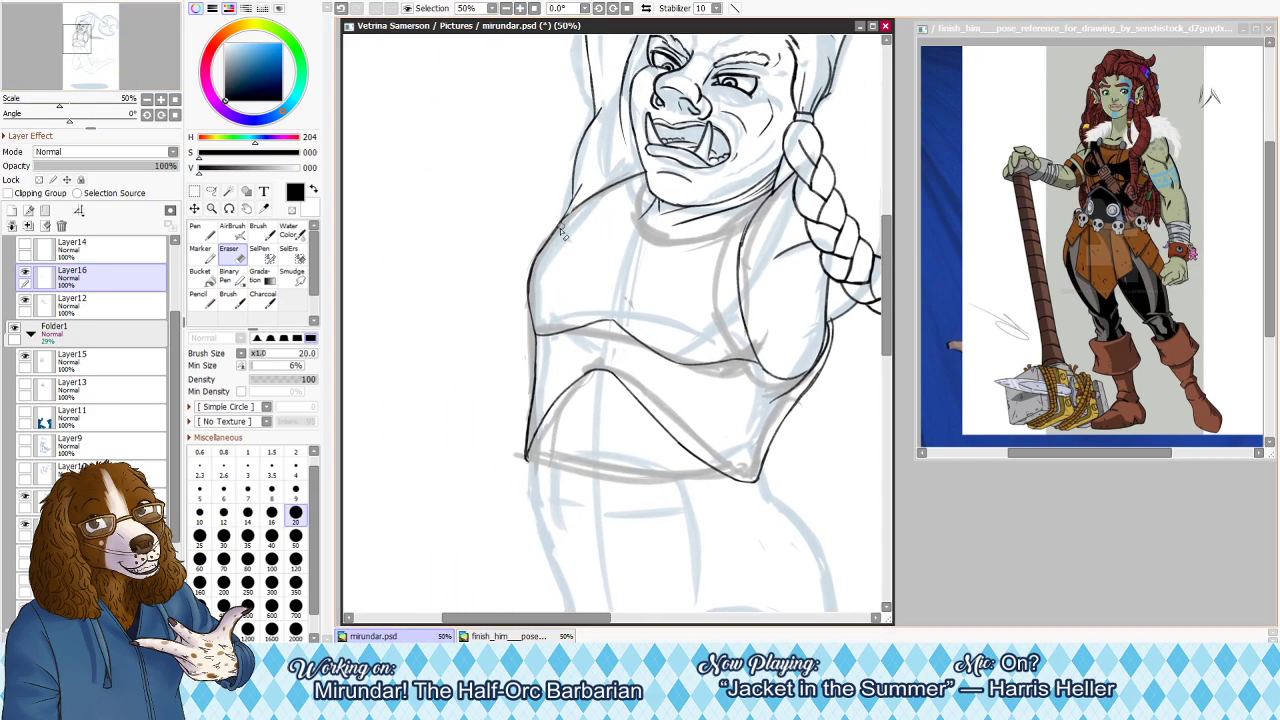
pyautogui.press(']')
pyautogui.press(']')
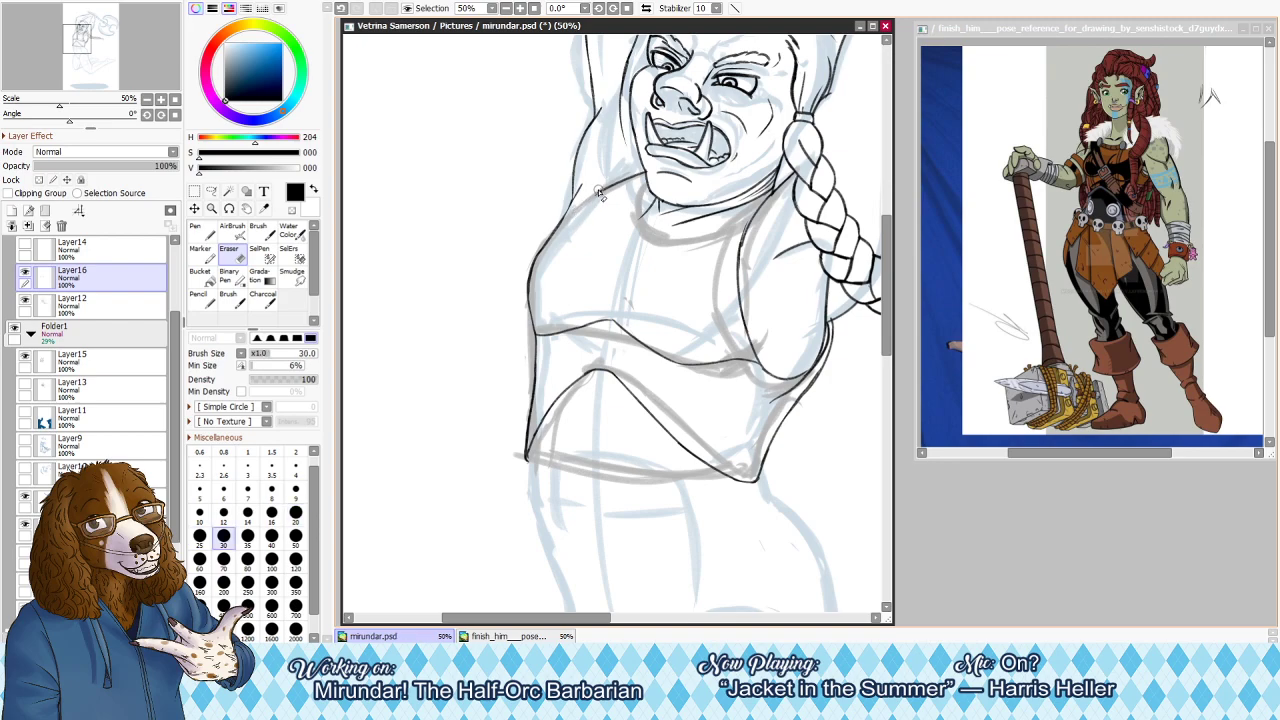
pyautogui.press('h')
pyautogui.press('n')
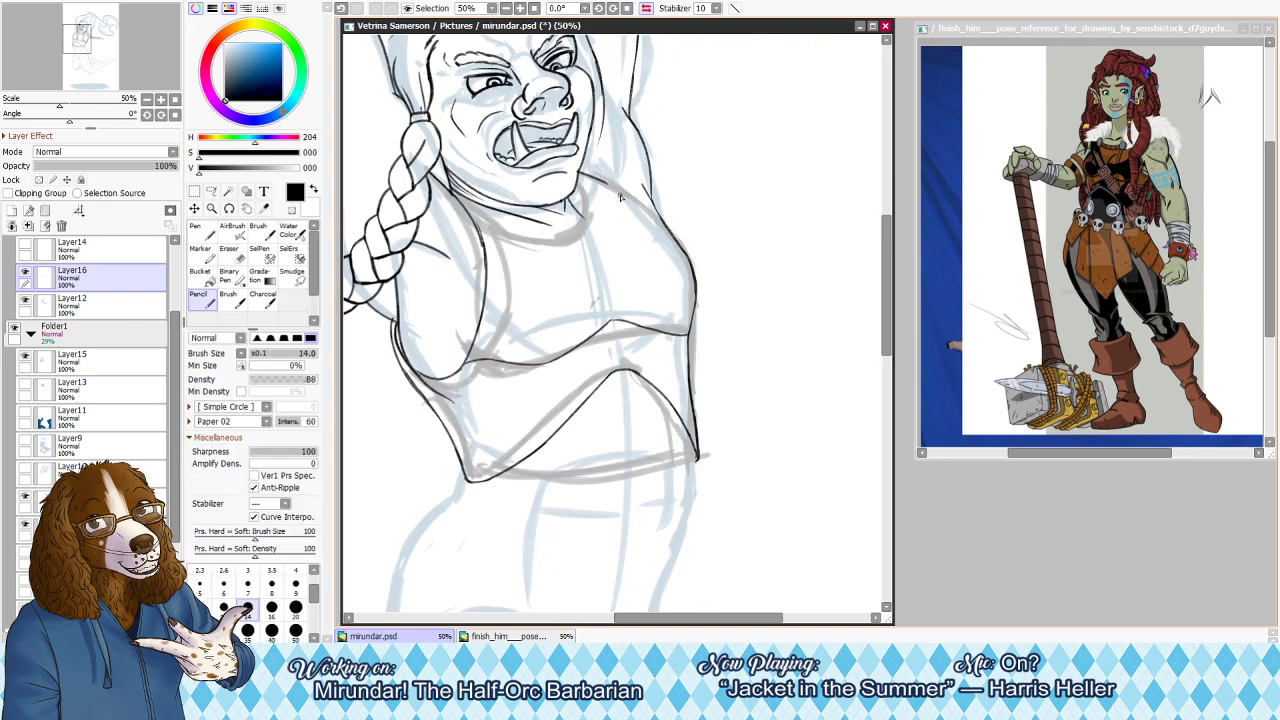
pyautogui.press('h')
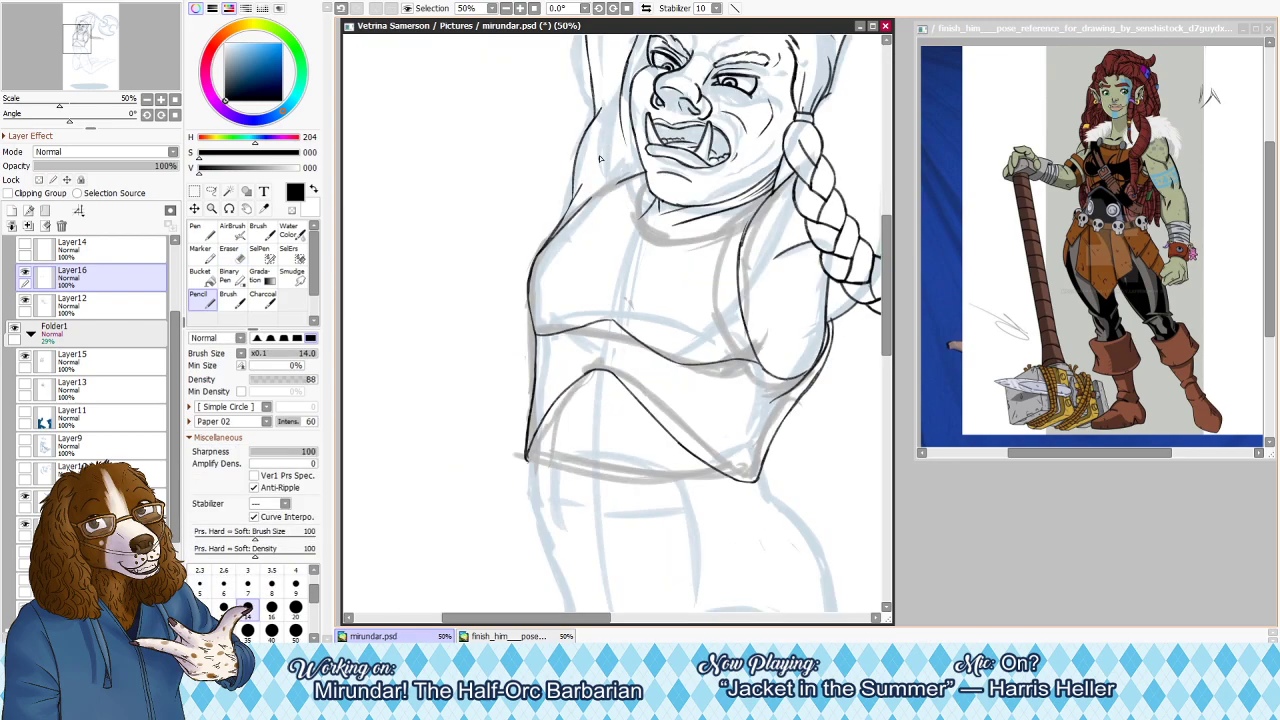
# Re-ink the far armhole edge from the neck to the bust contour with the Pencil at size 14
pyautogui.moveTo(547, 248); pyautogui.dragTo(602, 188)
pyautogui.hotkey('ctrl', 'z')
pyautogui.hotkey('ctrl', 'z')
pyautogui.moveTo(542, 250); pyautogui.dragTo(602, 188)
pyautogui.press('h')
pyautogui.moveTo(577, 177); pyautogui.dragTo(650, 222)
pyautogui.hotkey('ctrl', 'z')
pyautogui.moveTo(585, 174); pyautogui.dragTo(670, 238)
pyautogui.hotkey('ctrl', 'z')
pyautogui.hotkey('ctrl', 'z')
pyautogui.moveTo(580, 173); pyautogui.dragTo(660, 234)
# Tidy the re-inked armhole edge with the Eraser at size 25, checking the shape in the mirrored view
pyautogui.press('e')
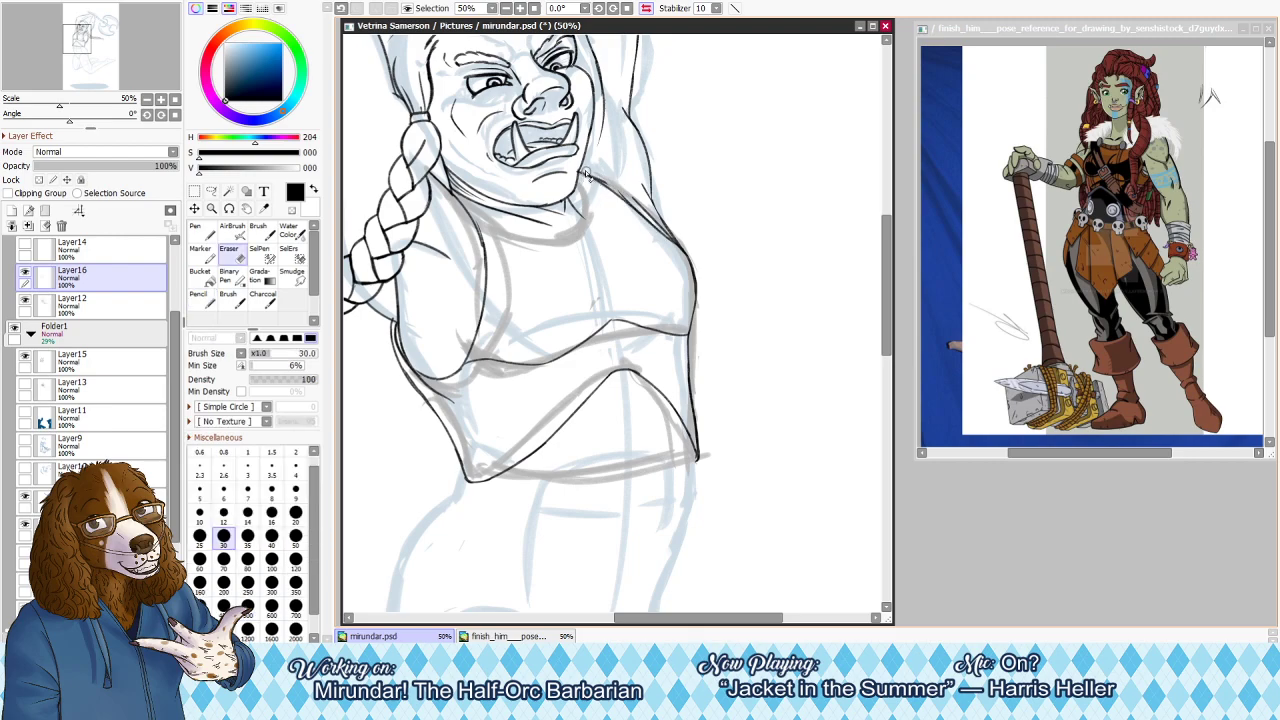
pyautogui.press('[')
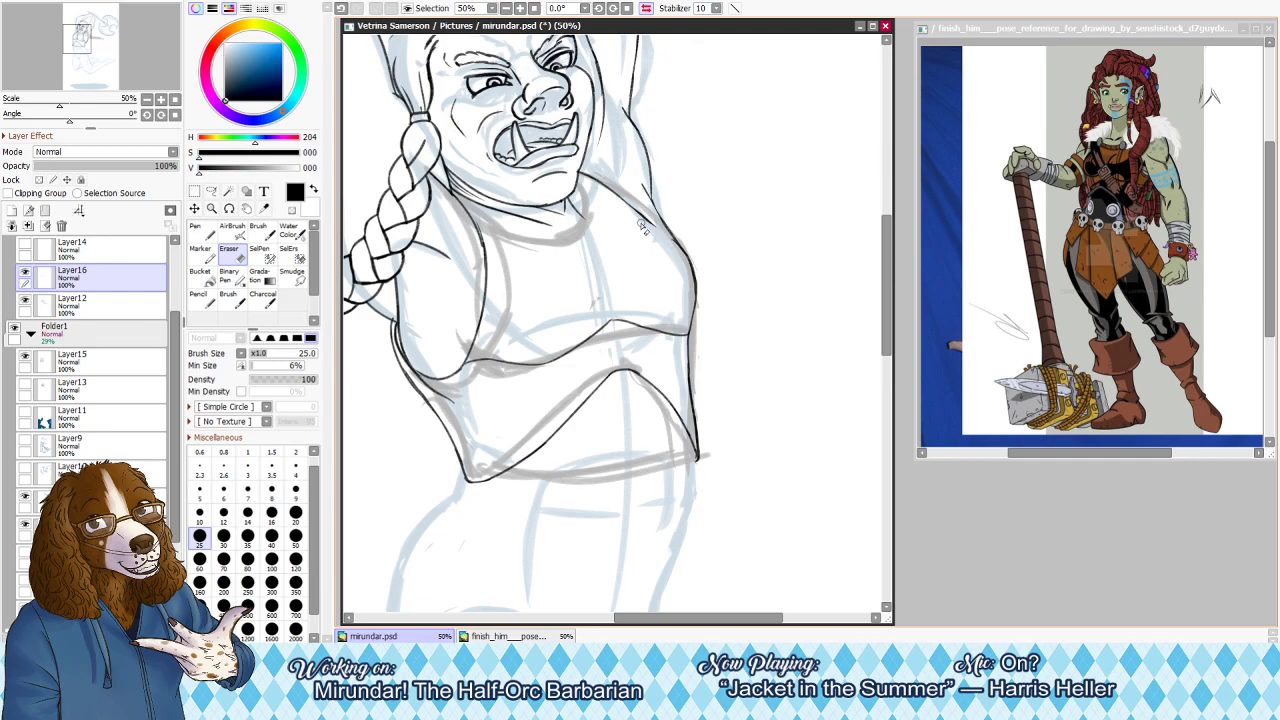
pyautogui.press('e')
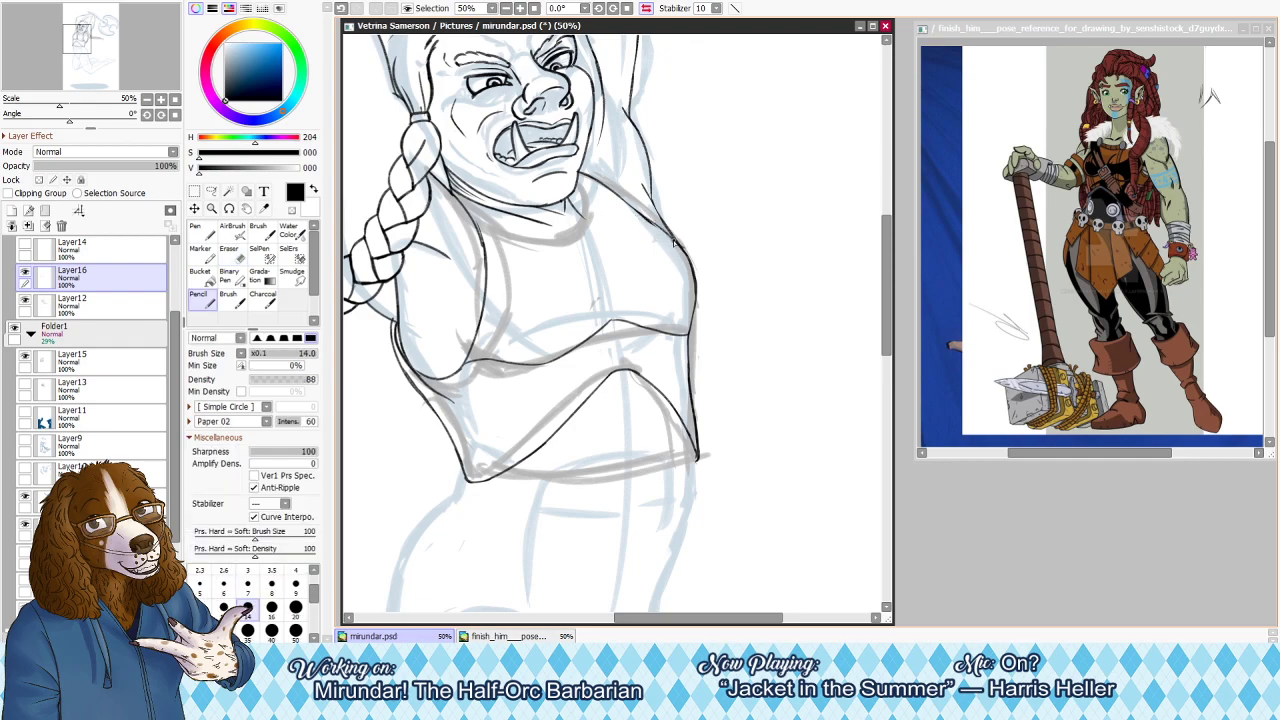
pyautogui.press('h')
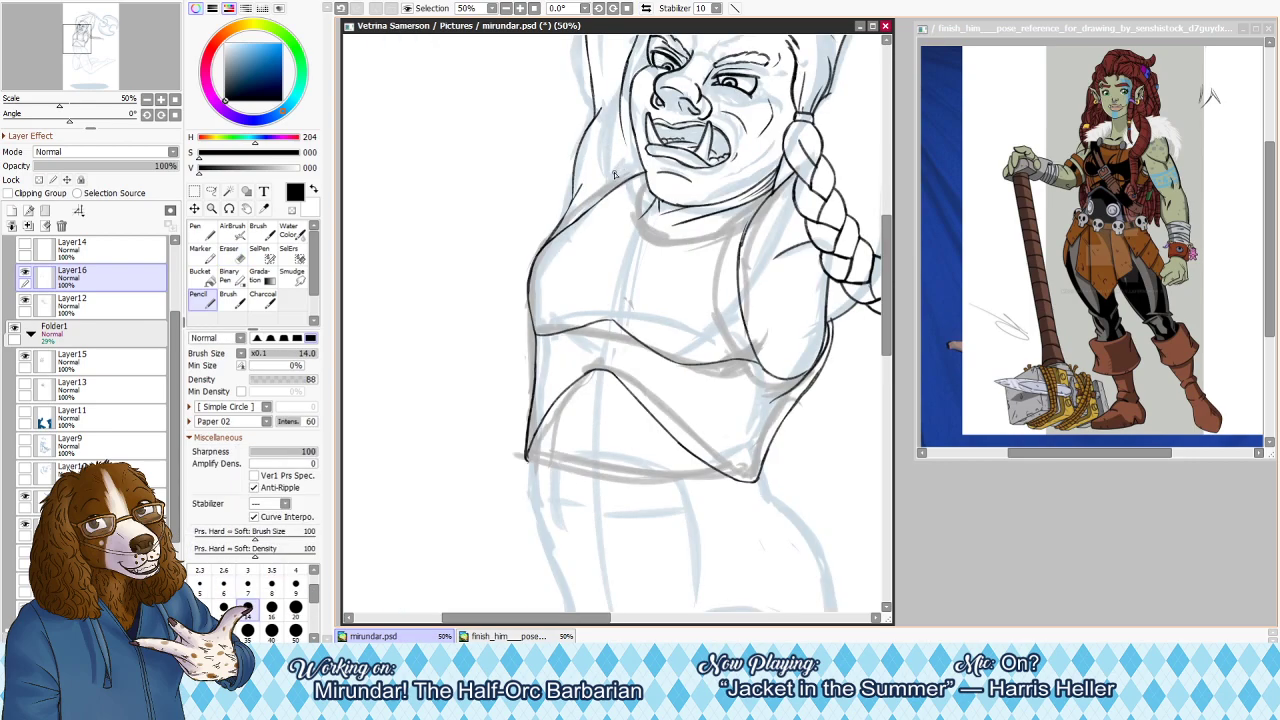
pyautogui.press('h')
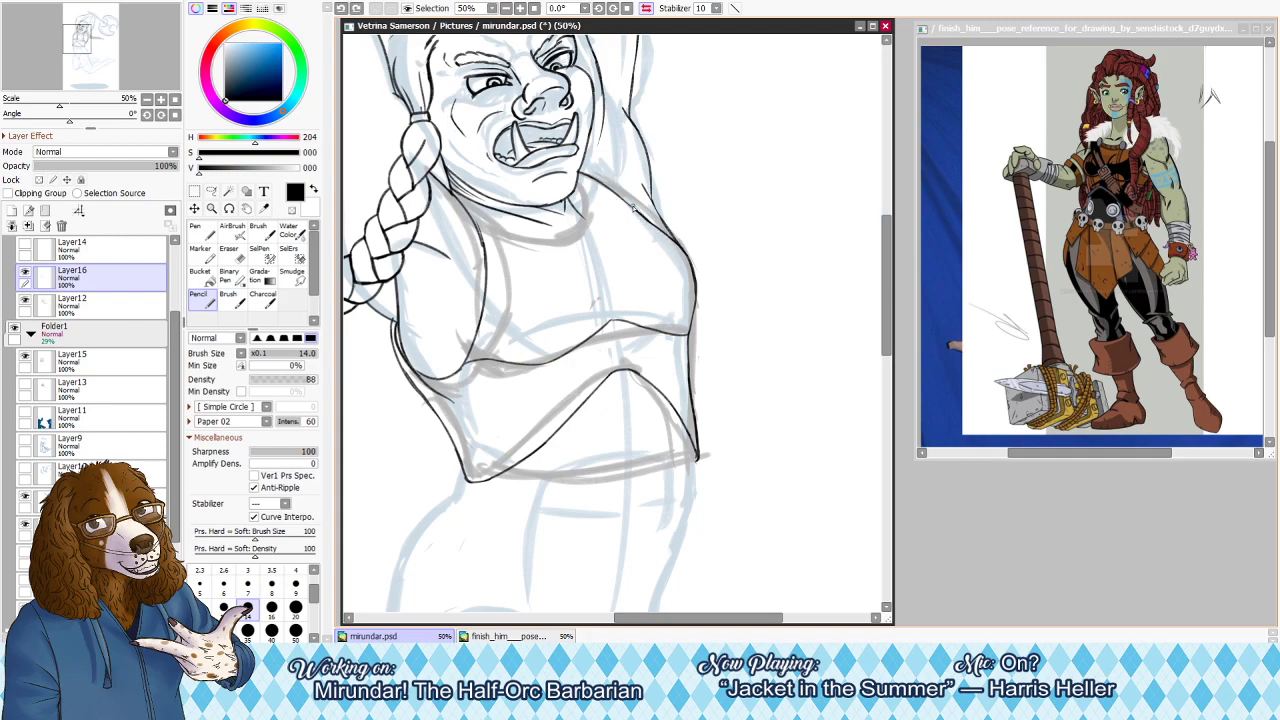
# Smooth the join of the armhole edge and far bust contour at 100% zoom with the Eraser at size 30 and the Pencil
pyautogui.press('h')
pyautogui.click(513, 10)
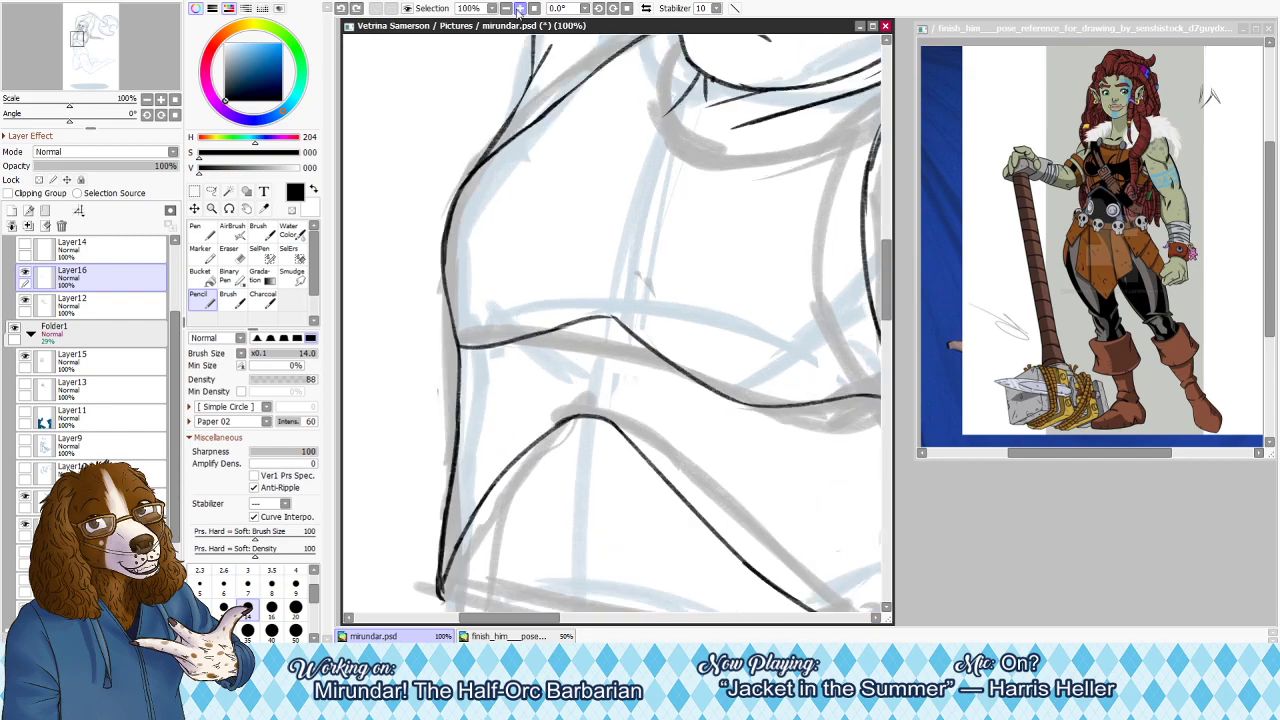
pyautogui.press('h')
pyautogui.press('e')
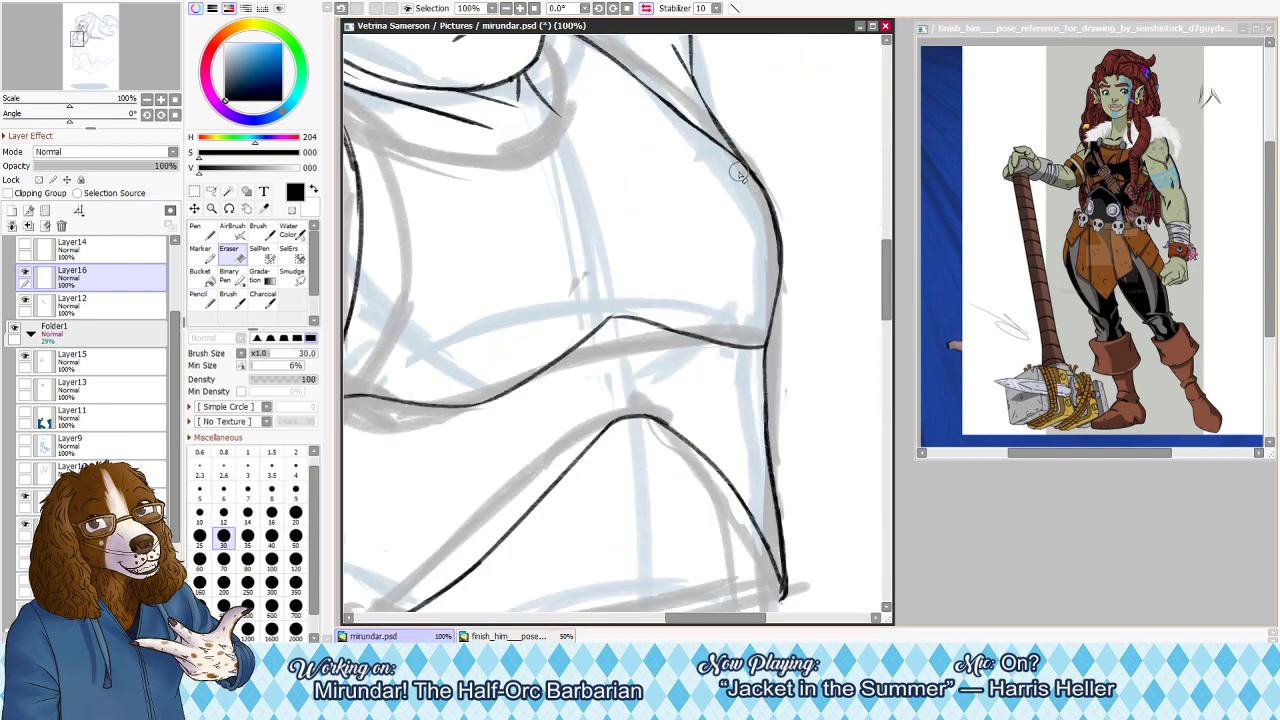
pyautogui.press('n')
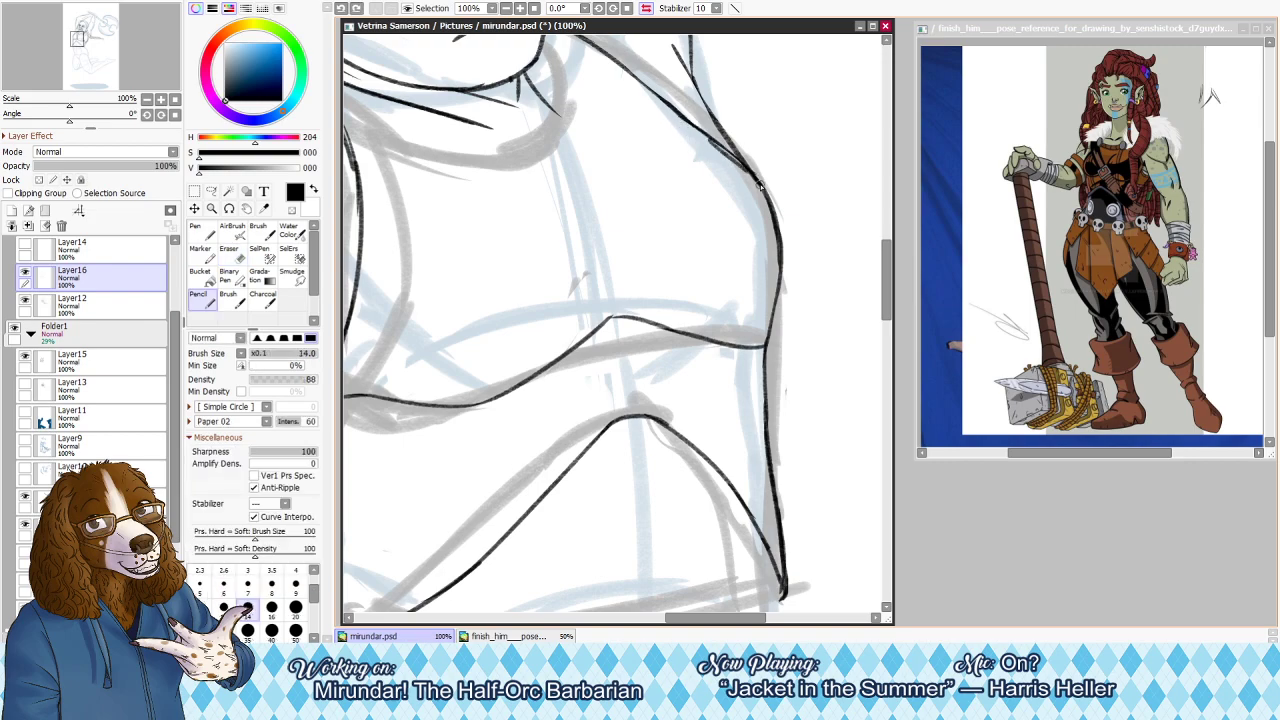
pyautogui.hotkey('ctrl', 'z')
pyautogui.moveTo(736, 152); pyautogui.dragTo(782, 227)
pyautogui.press('h')
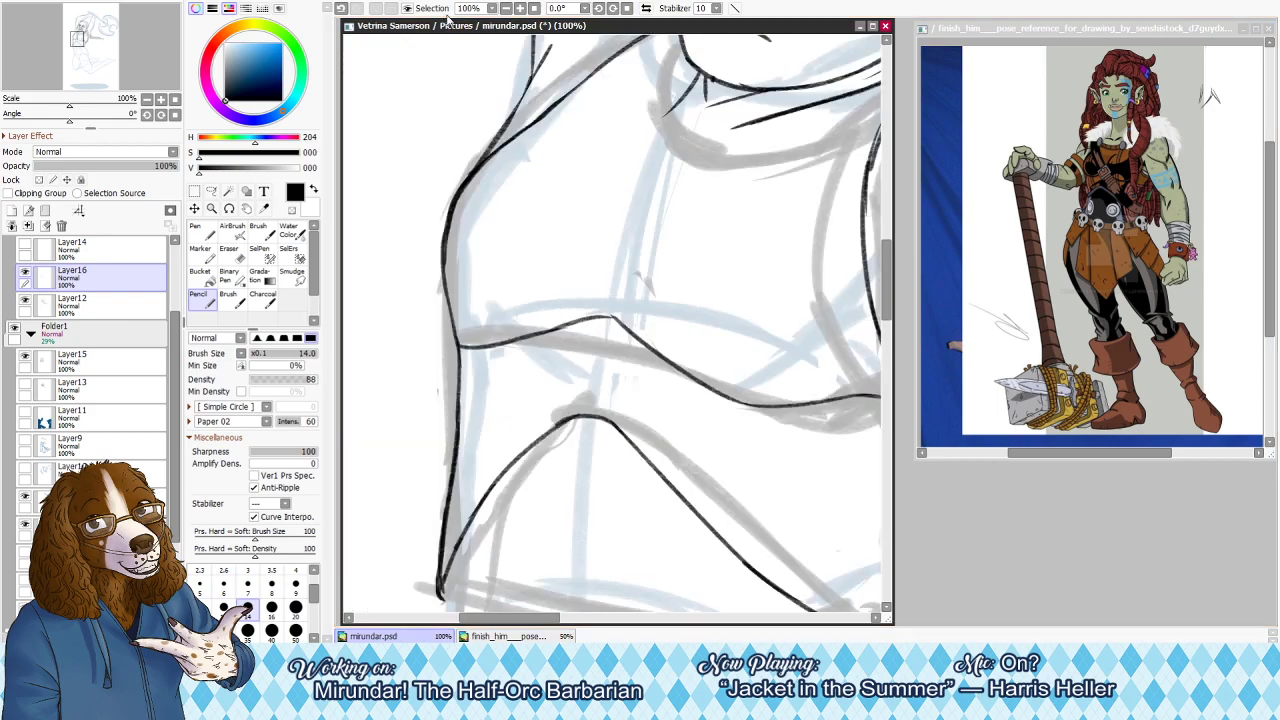
pyautogui.click(505, 8)
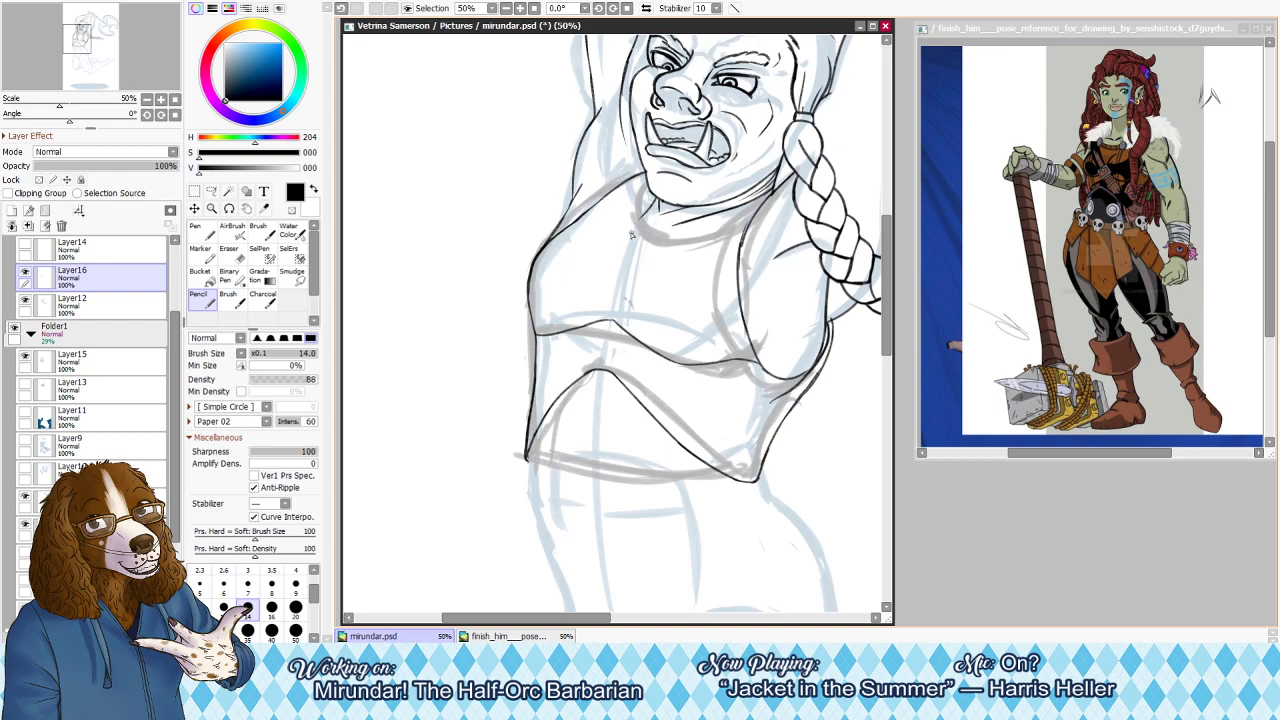
# Ink the curved neckline of the top below the chin in the mirrored view with the Pencil at size 14
pyautogui.press('h')
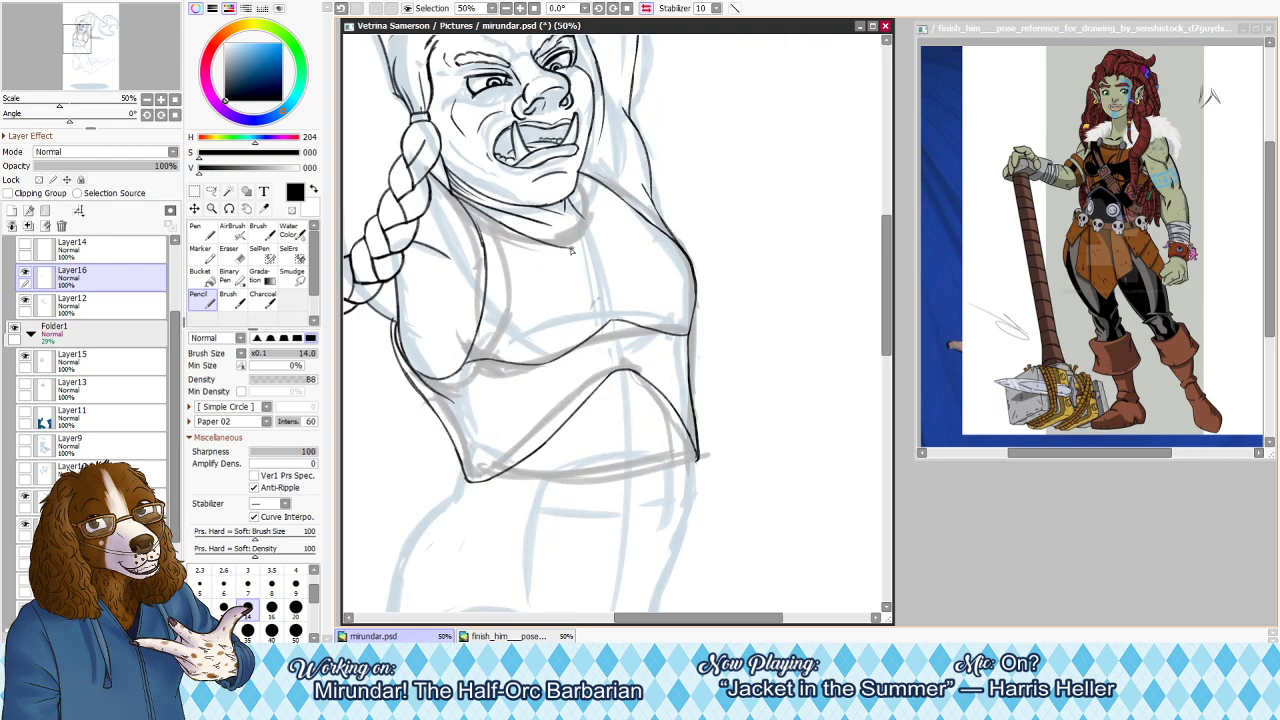
pyautogui.moveTo(496, 220)
pyautogui.mouseDown()
pyautogui.moveTo(577, 251)
pyautogui.moveTo(567, 248)
pyautogui.moveTo(589, 239)
pyautogui.mouseUp()
pyautogui.hotkey('ctrl', 'z')
pyautogui.hotkey('ctrl', 'z')
pyautogui.press('h')
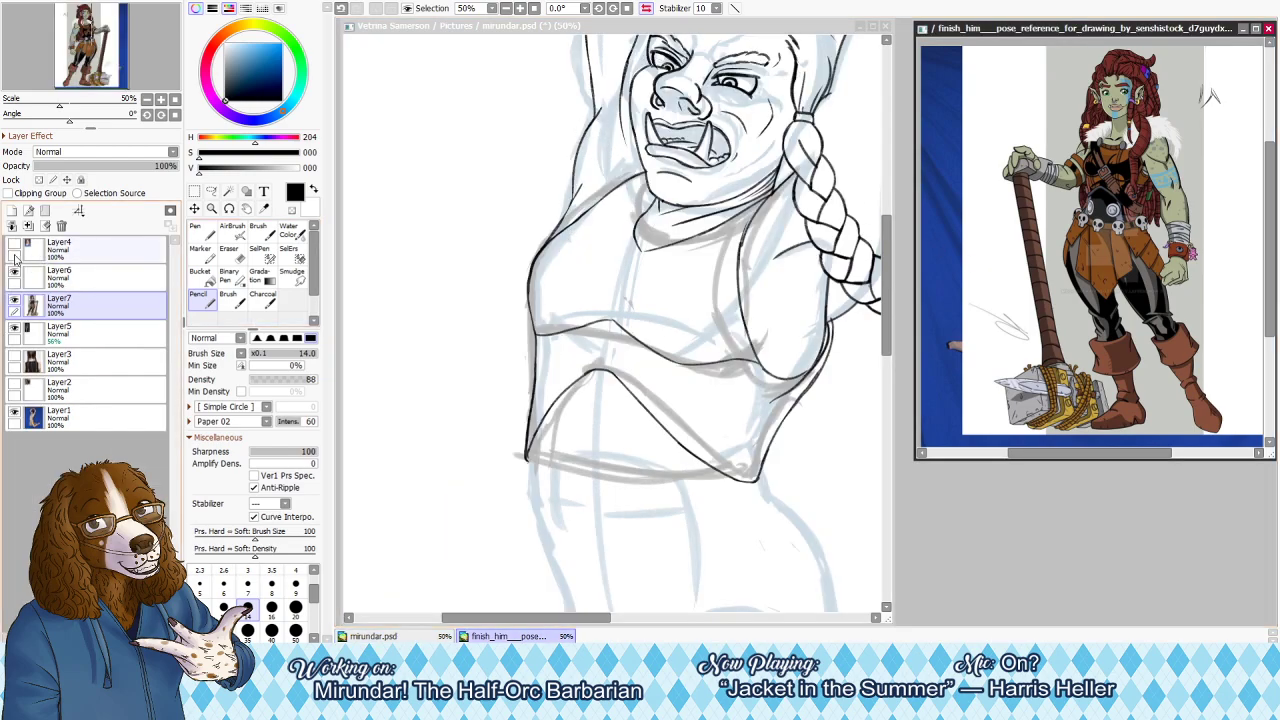
# Hide the costume character on Layer7 of the reference file to expose the pose photo, and return to mirundar.psd
pyautogui.click(15, 299)
pyautogui.click(894, 103)
pyautogui.press('h')
pyautogui.press('h')
pyautogui.click(916, 150)
pyautogui.press('h')
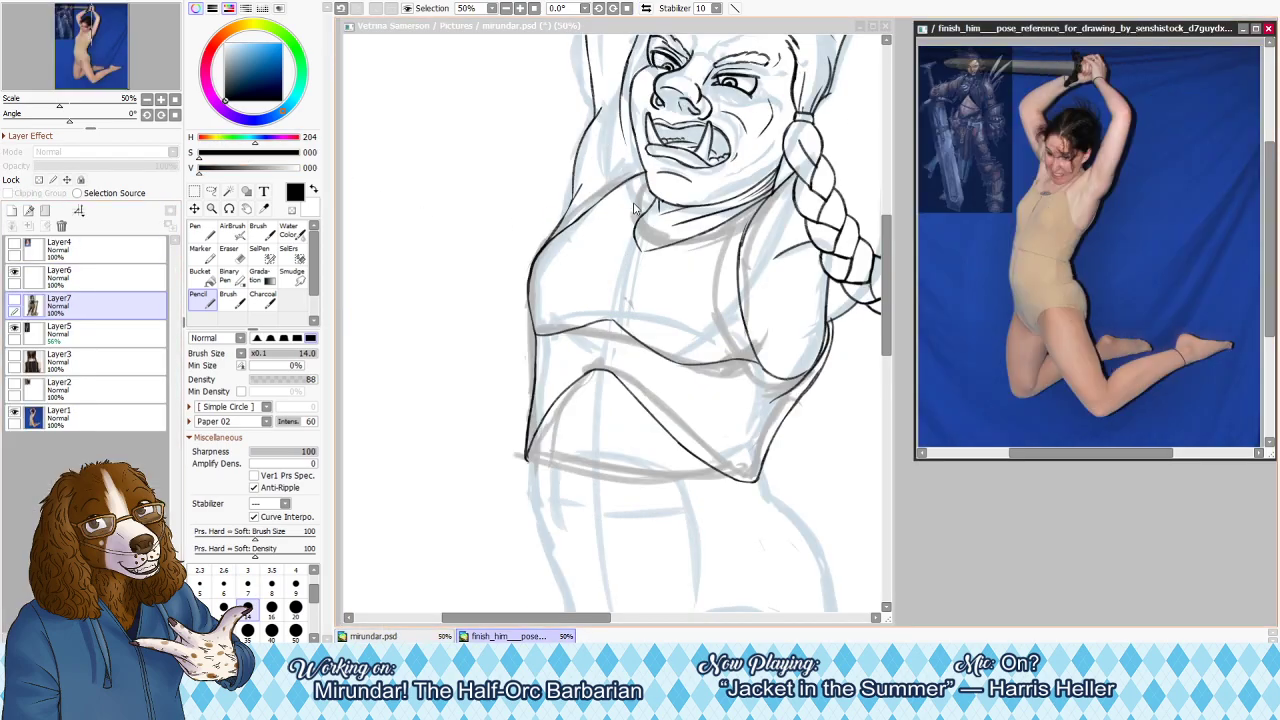
pyautogui.click(636, 208)
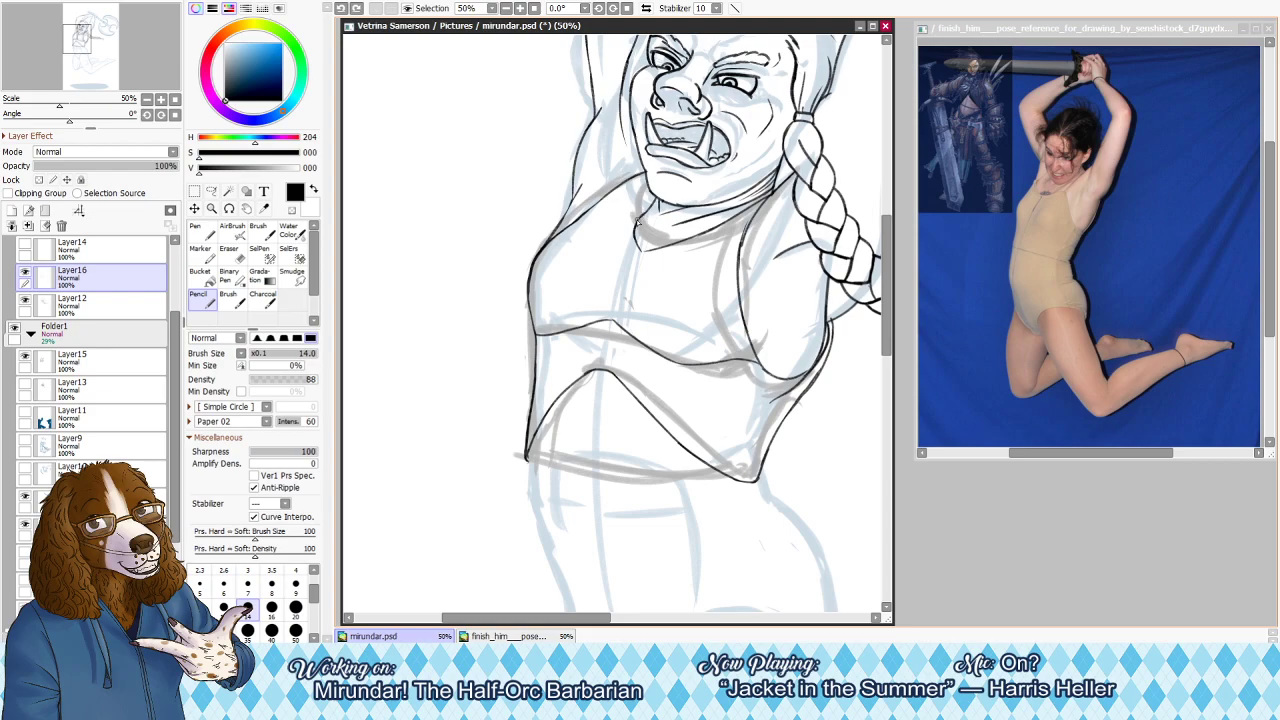
# Reshape the far end of the neckline with the Eraser at sizes 35 to 40 and the Pencil at size 14
pyautogui.press('e')
pyautogui.press(']')
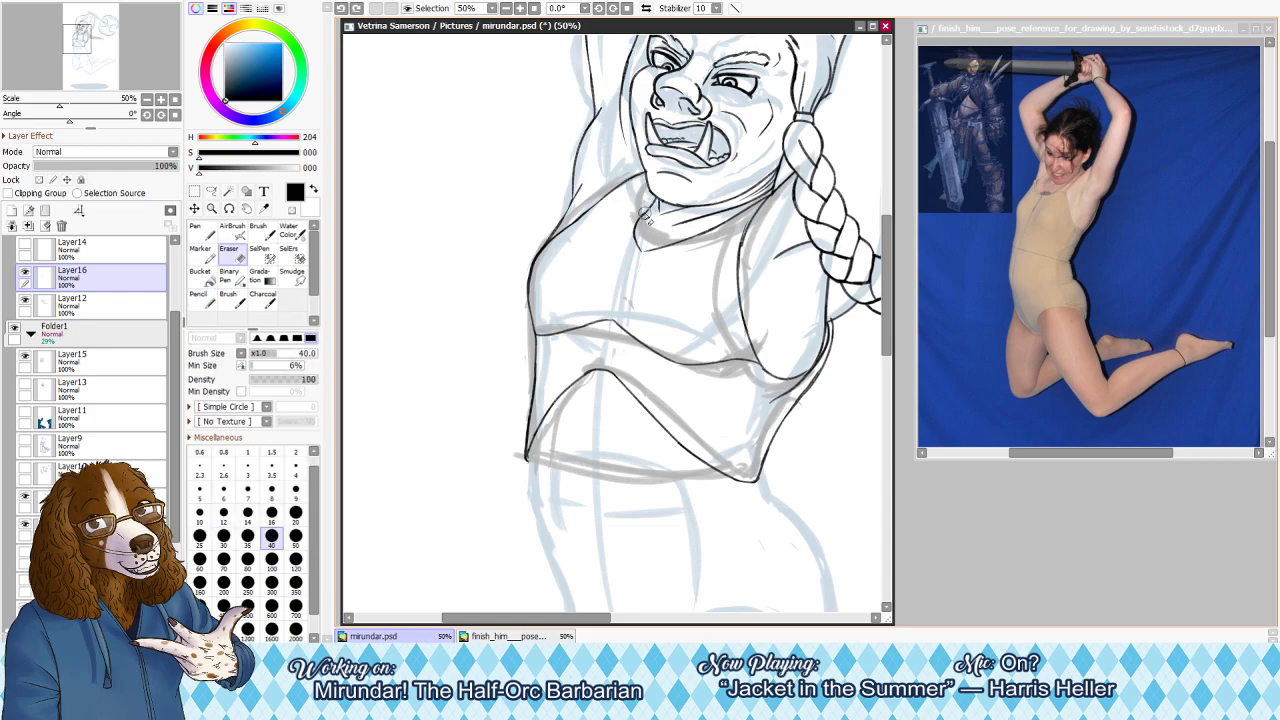
pyautogui.press('h')
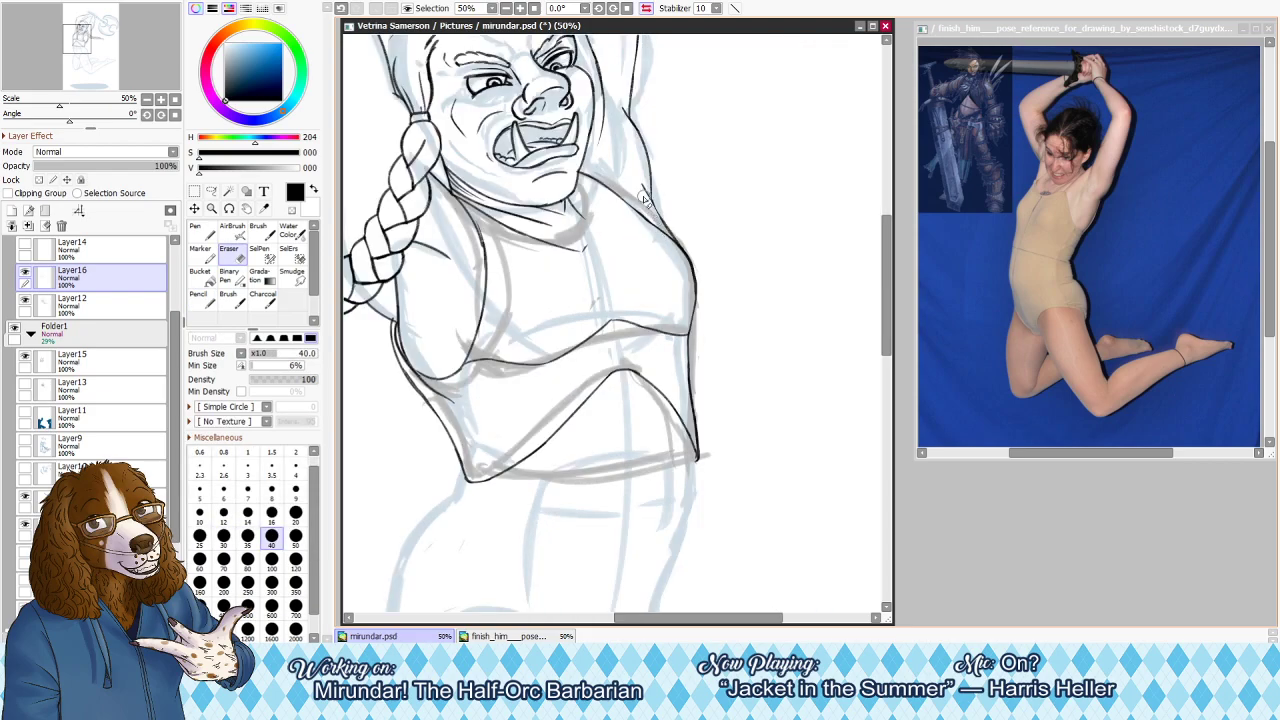
pyautogui.press('n')
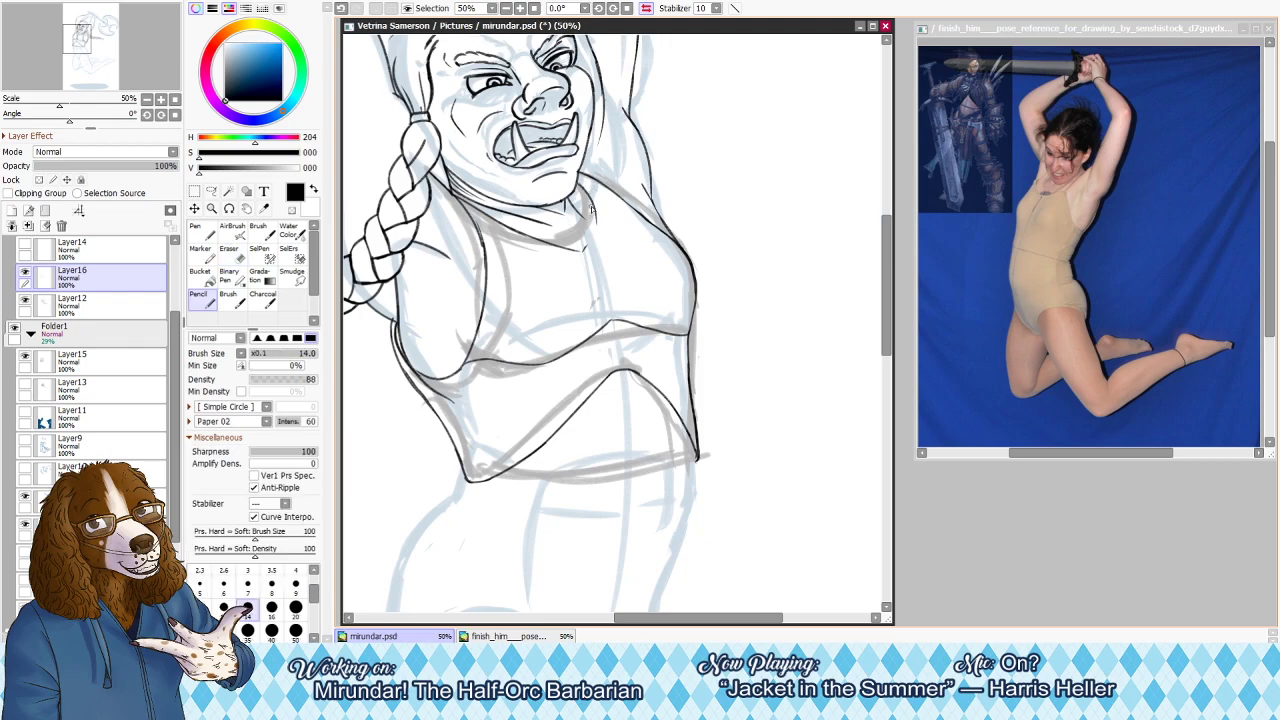
pyautogui.press('h')
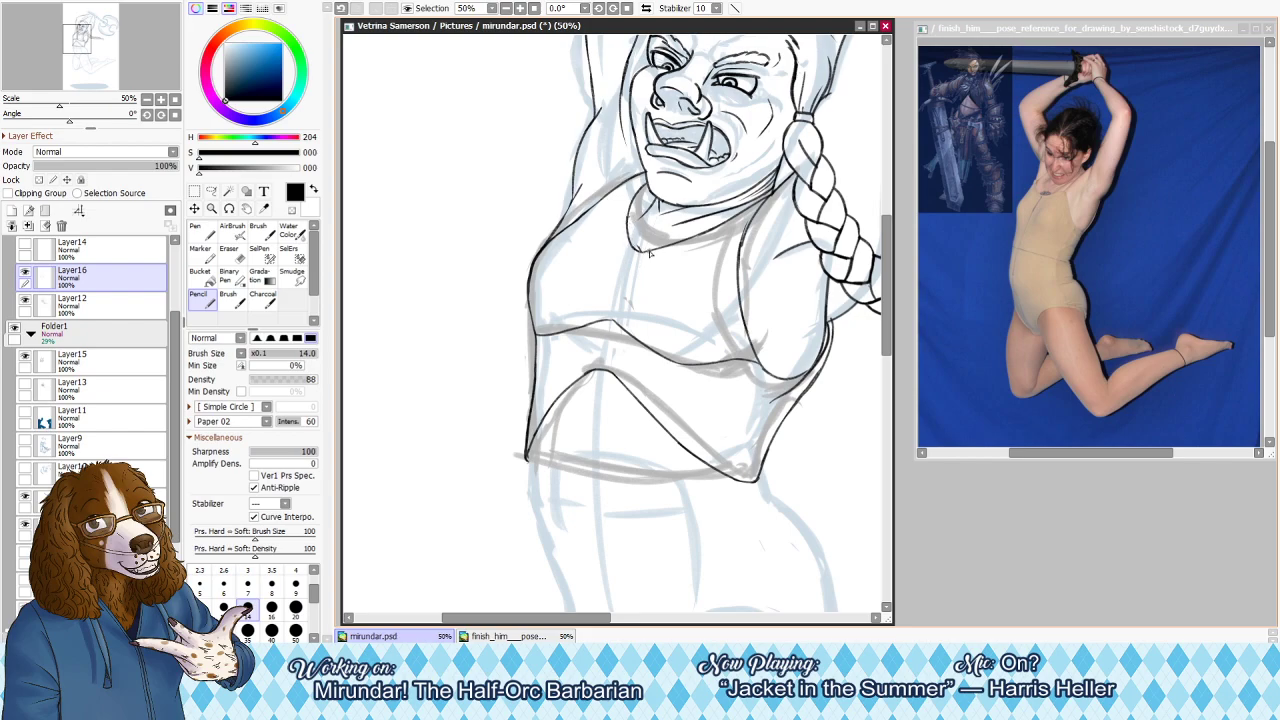
pyautogui.press('e')
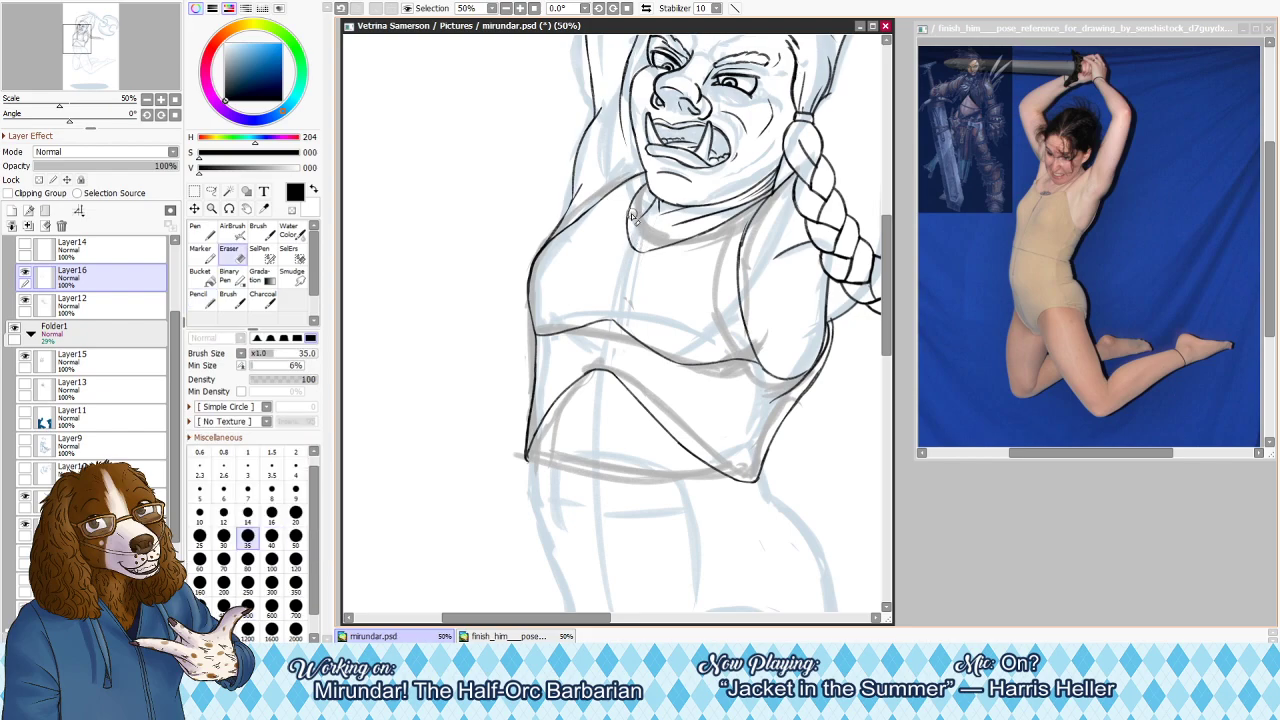
pyautogui.press('n')
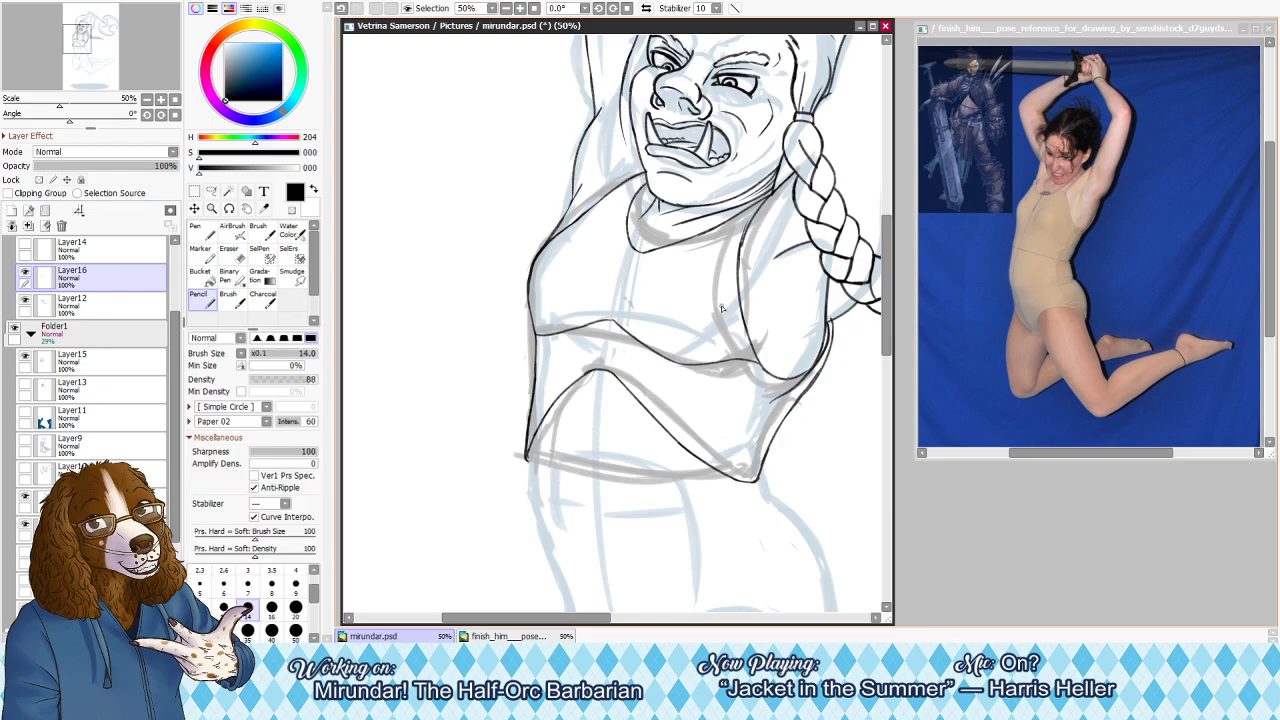
pyautogui.scroll(-5, 676, 283)
pyautogui.rightClick(640, 95)
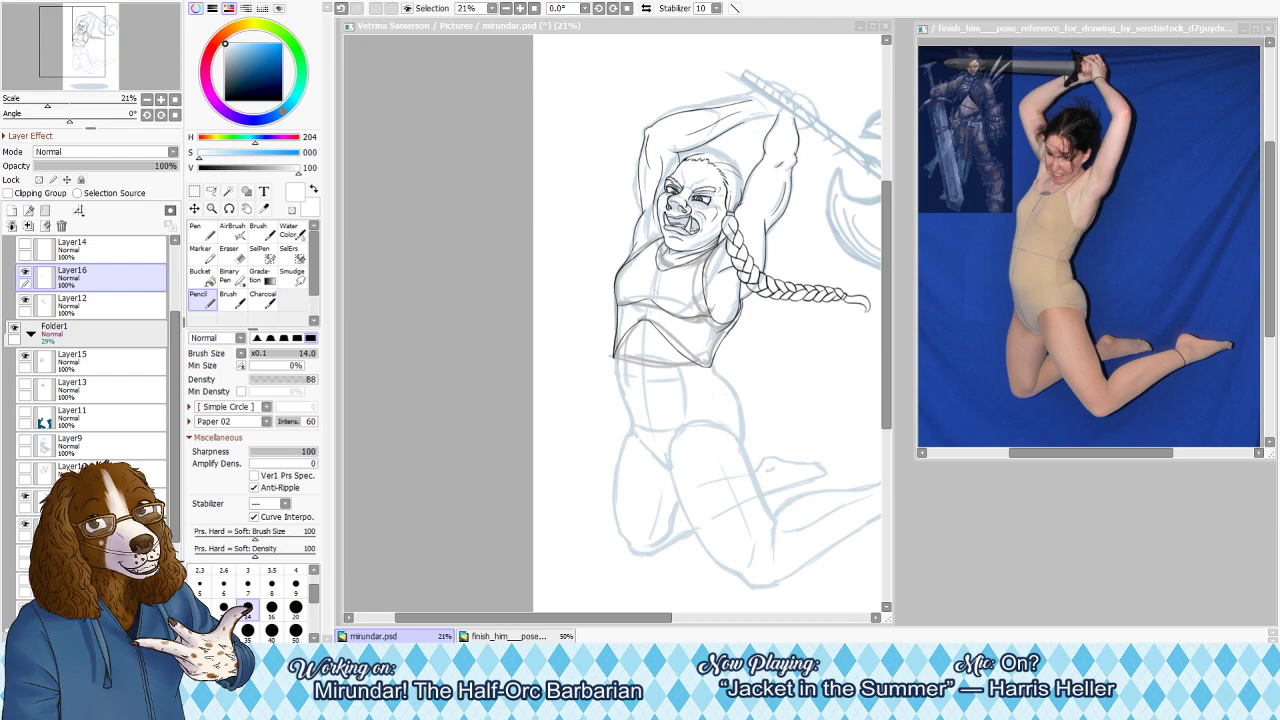
pyautogui.hotkey('alt', 'Tab')
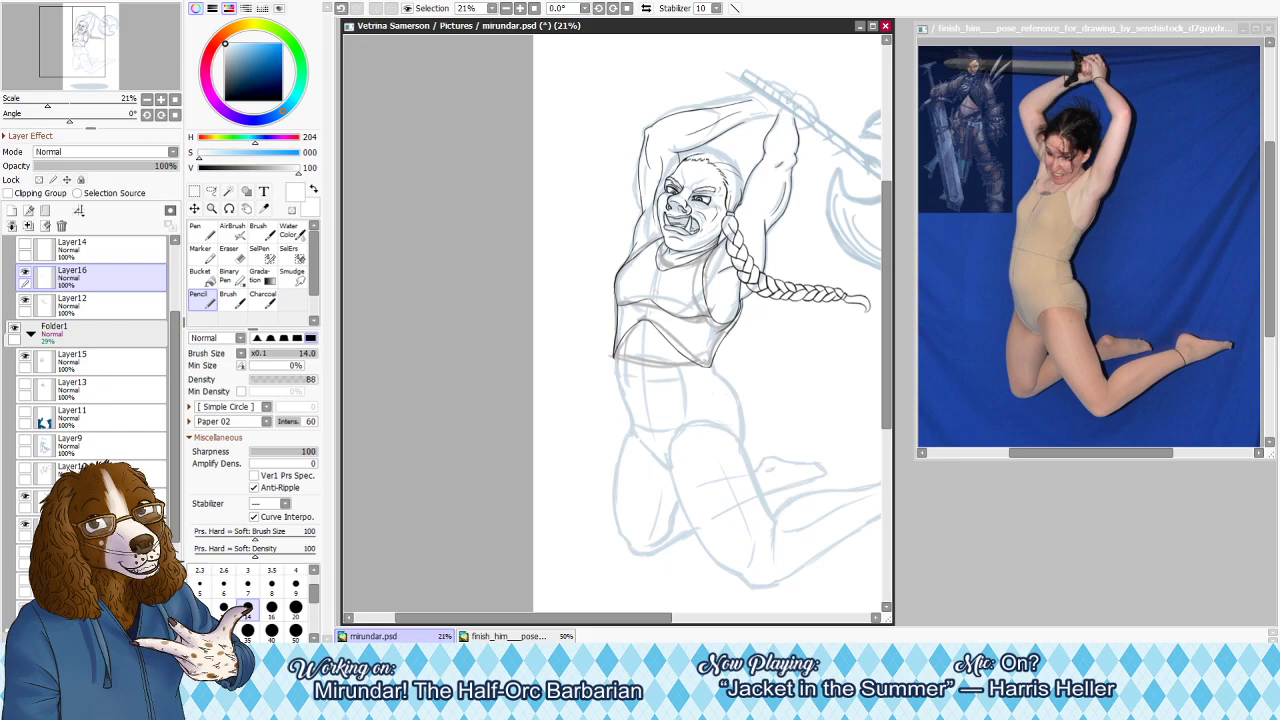
pyautogui.hotkey('alt', 'Tab')
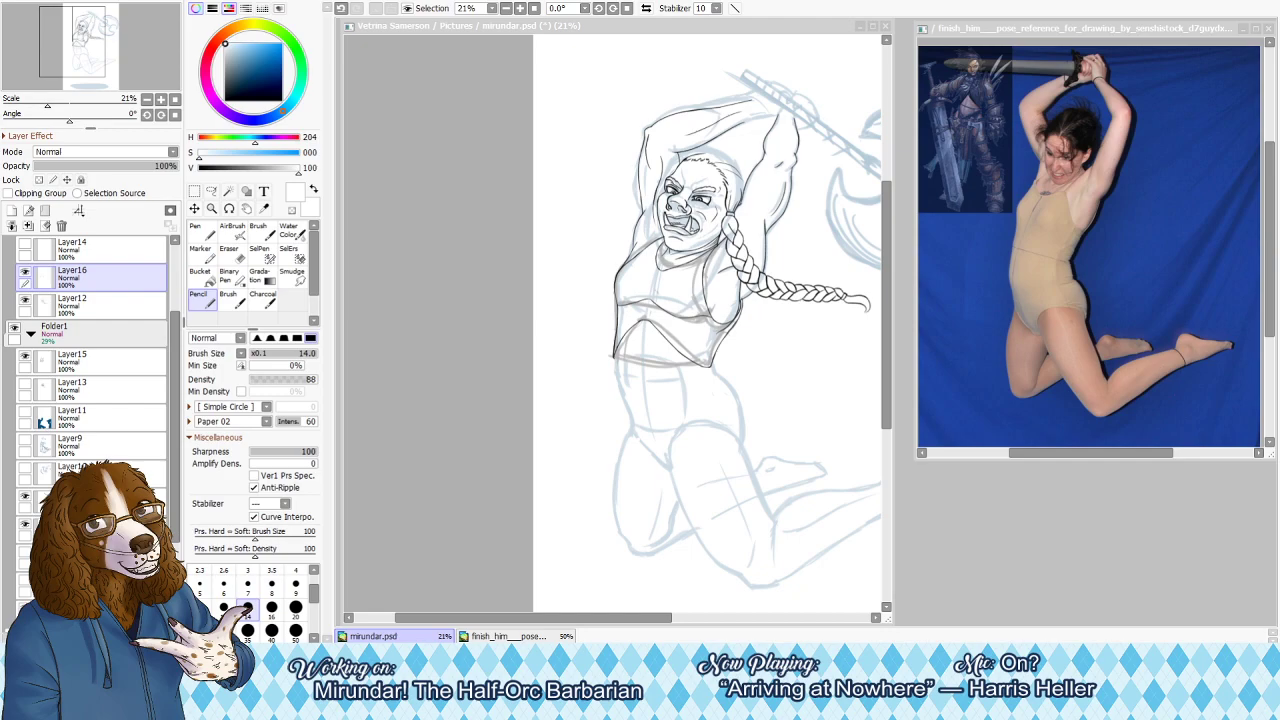
pyautogui.click(733, 271)
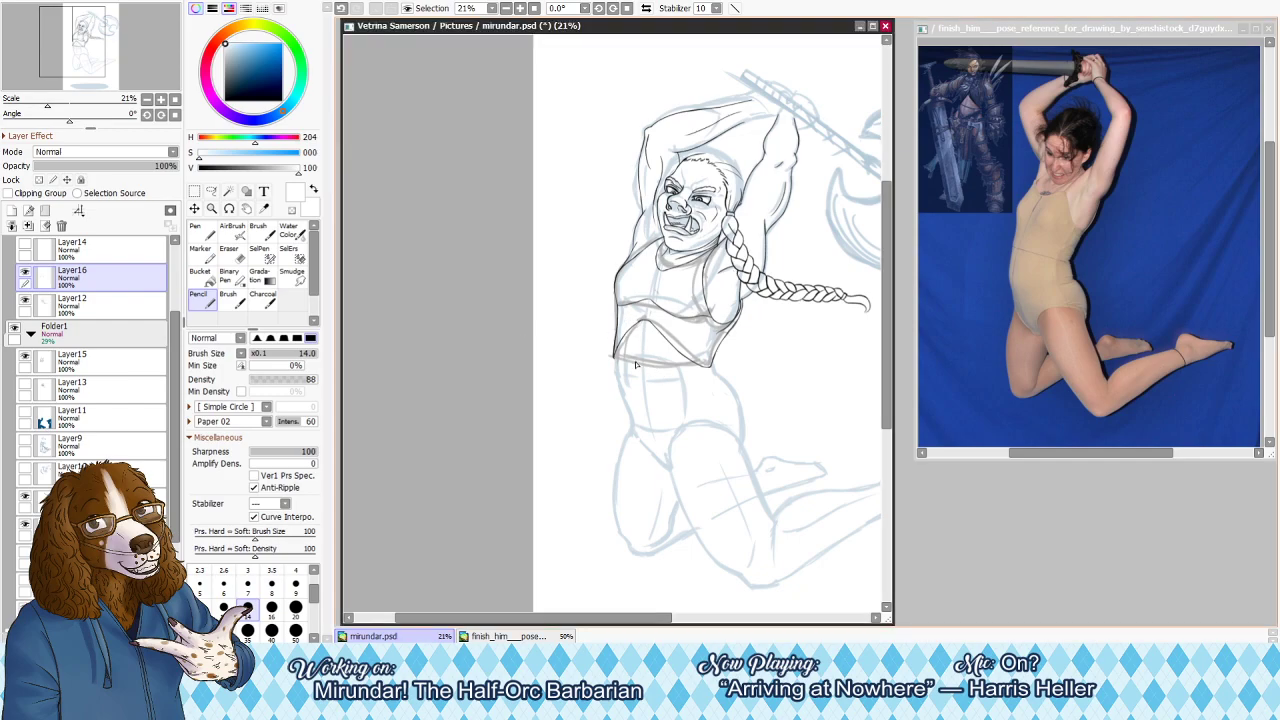
# Erase the top's inked arched lower hem with the Eraser at sizes 80 to 100 and restore black as the Pencil colour
pyautogui.press('e')
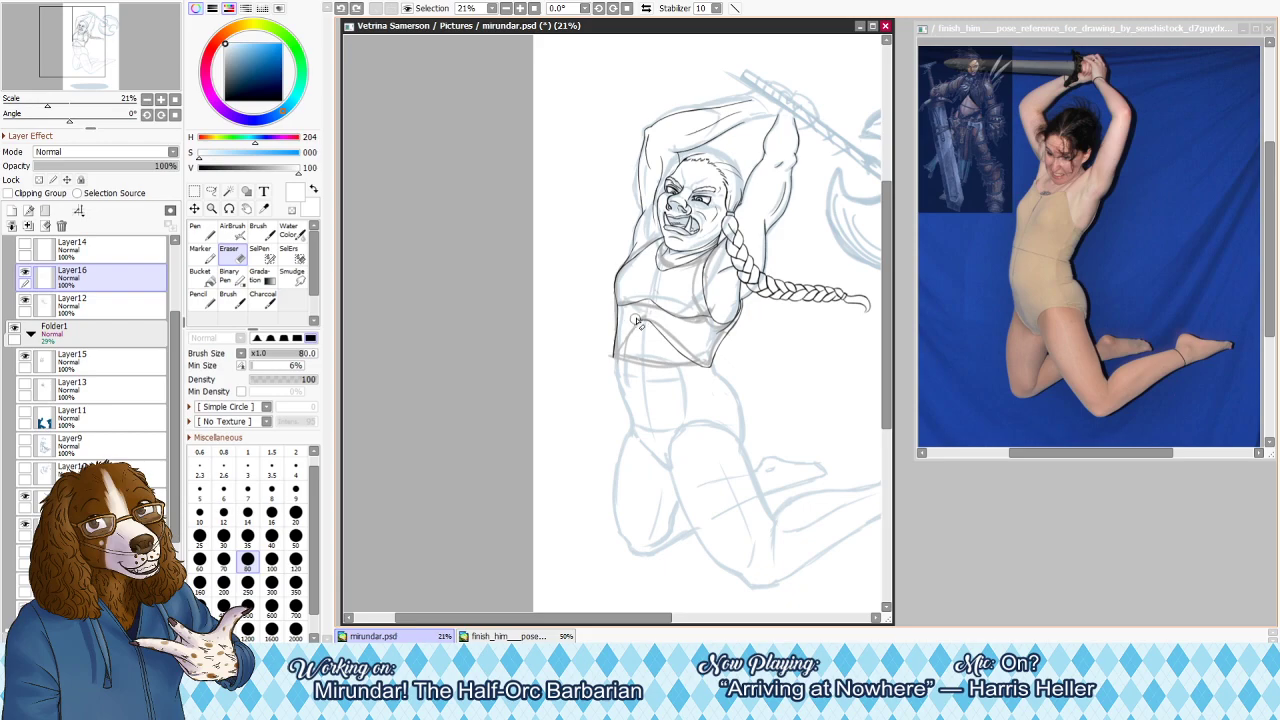
pyautogui.press(']')
pyautogui.press('n')
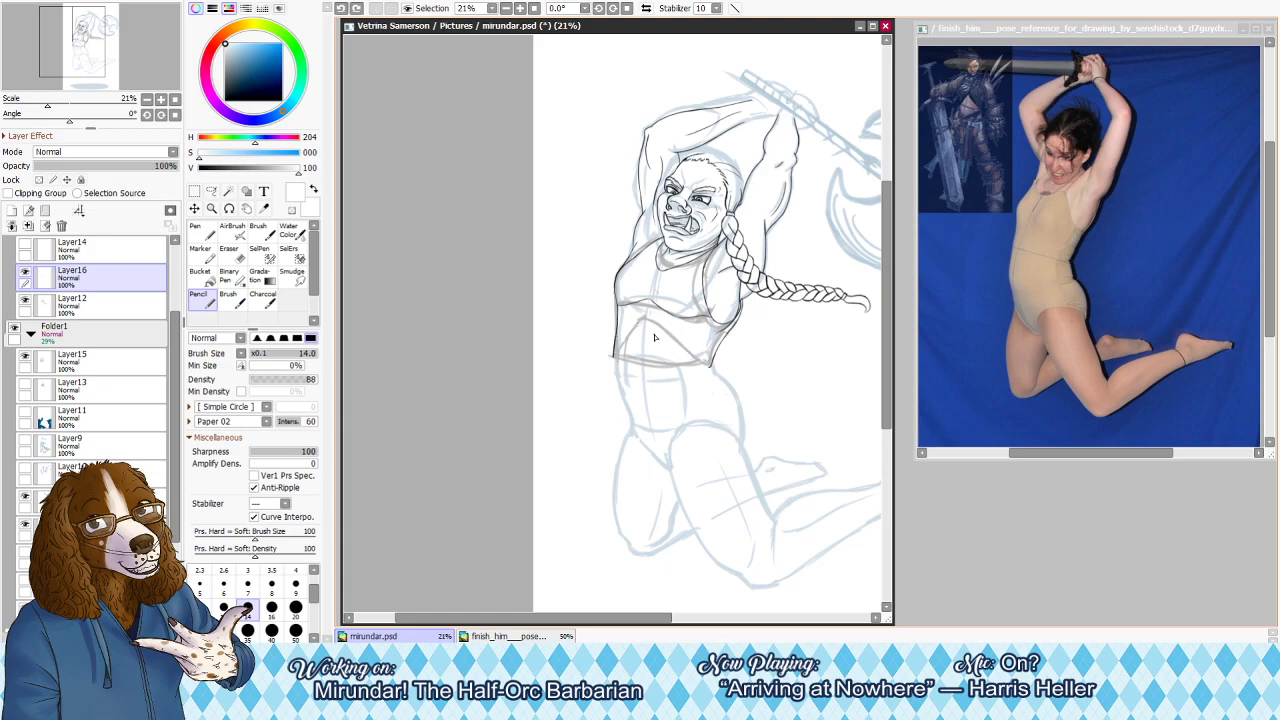
pyautogui.press('e')
pyautogui.press('n')
pyautogui.press('x')
# Try inking a gently curved hem straight across the midriff with the Pencil at size 14
pyautogui.moveTo(618, 334); pyautogui.dragTo(702, 349)
pyautogui.hotkey('ctrl', 'z')
pyautogui.hotkey('ctrl', 'z')
pyautogui.hotkey('ctrl', 'z')
pyautogui.moveTo(618, 333); pyautogui.dragTo(708, 350)
pyautogui.hotkey('ctrl', 'z')
pyautogui.moveTo(617, 332)
pyautogui.mouseDown()
pyautogui.moveTo(708, 356)
pyautogui.moveTo(713, 359)
pyautogui.mouseUp()
pyautogui.hotkey('ctrl', 'z')
pyautogui.hotkey('ctrl', 'z')
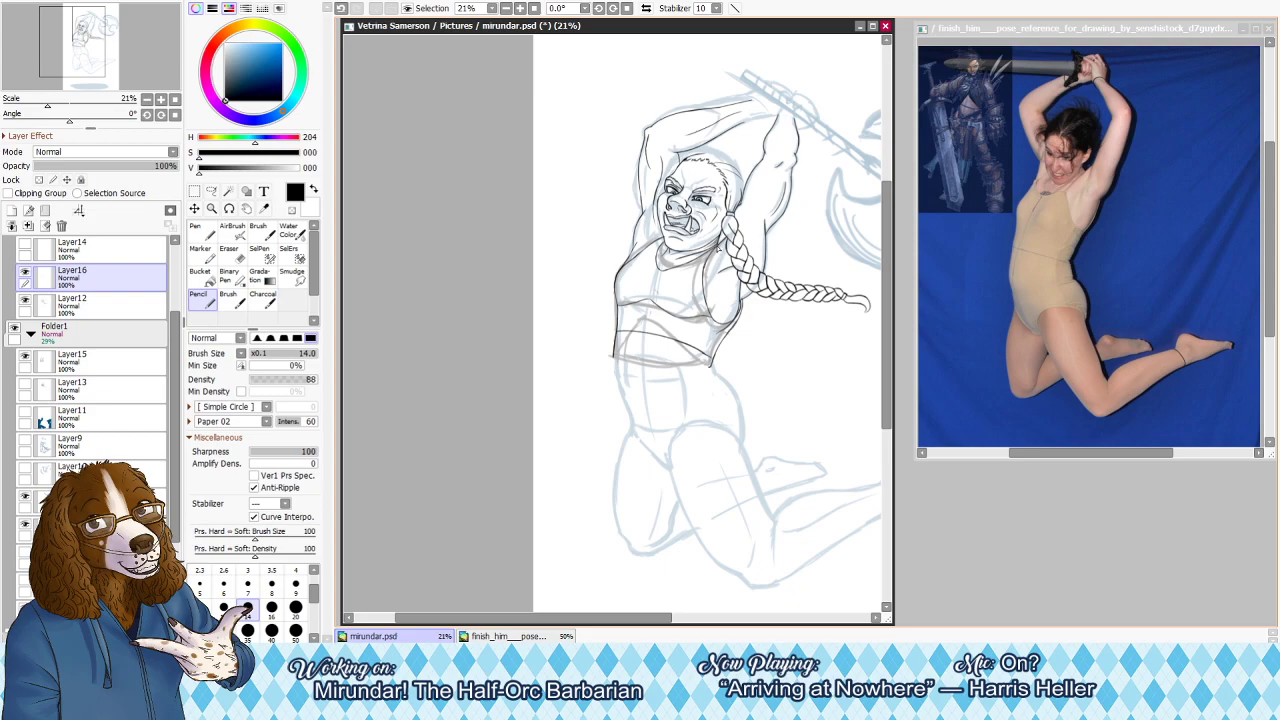
# Try inking a new near-side armhole edge below the braid with the Pencil
pyautogui.hotkey('ctrl', 'z')
pyautogui.moveTo(719, 268); pyautogui.dragTo(737, 313)
pyautogui.hotkey('ctrl', 'z')
pyautogui.moveTo(717, 246); pyautogui.dragTo(729, 320)
pyautogui.hotkey('ctrl', 'z')
pyautogui.hotkey('alt', 'Tab')
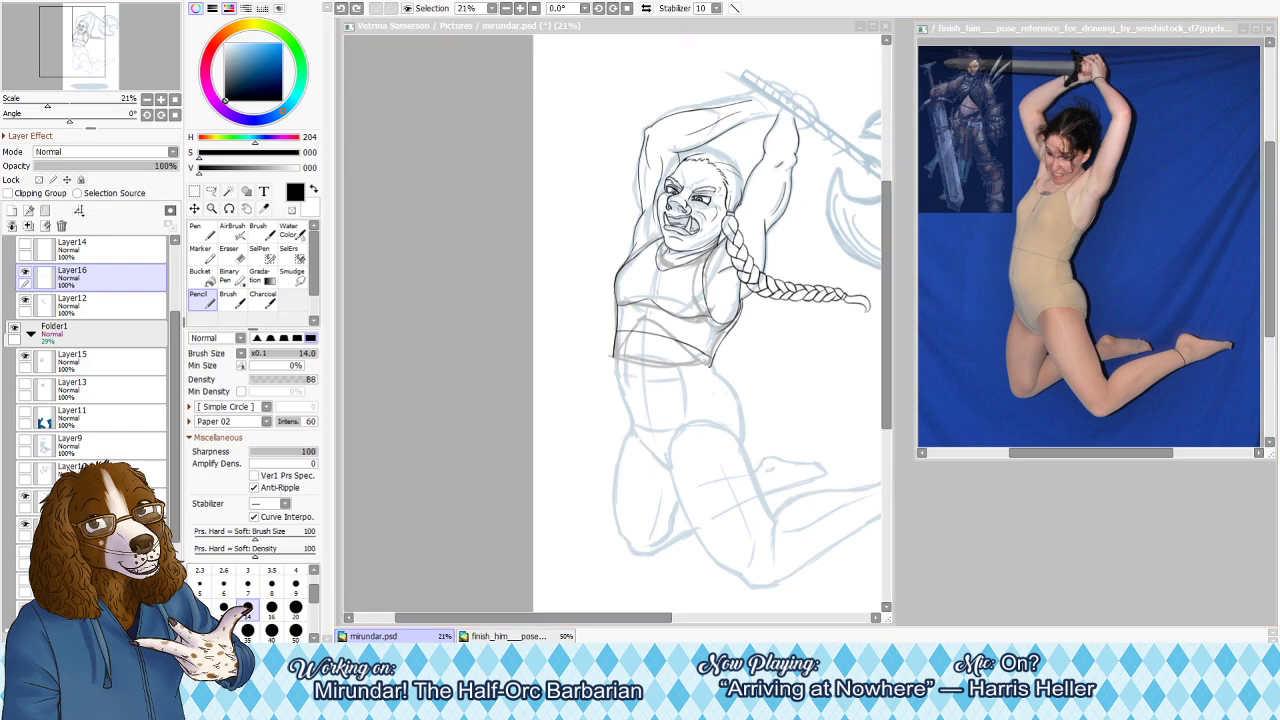
pyautogui.click(772, 360)
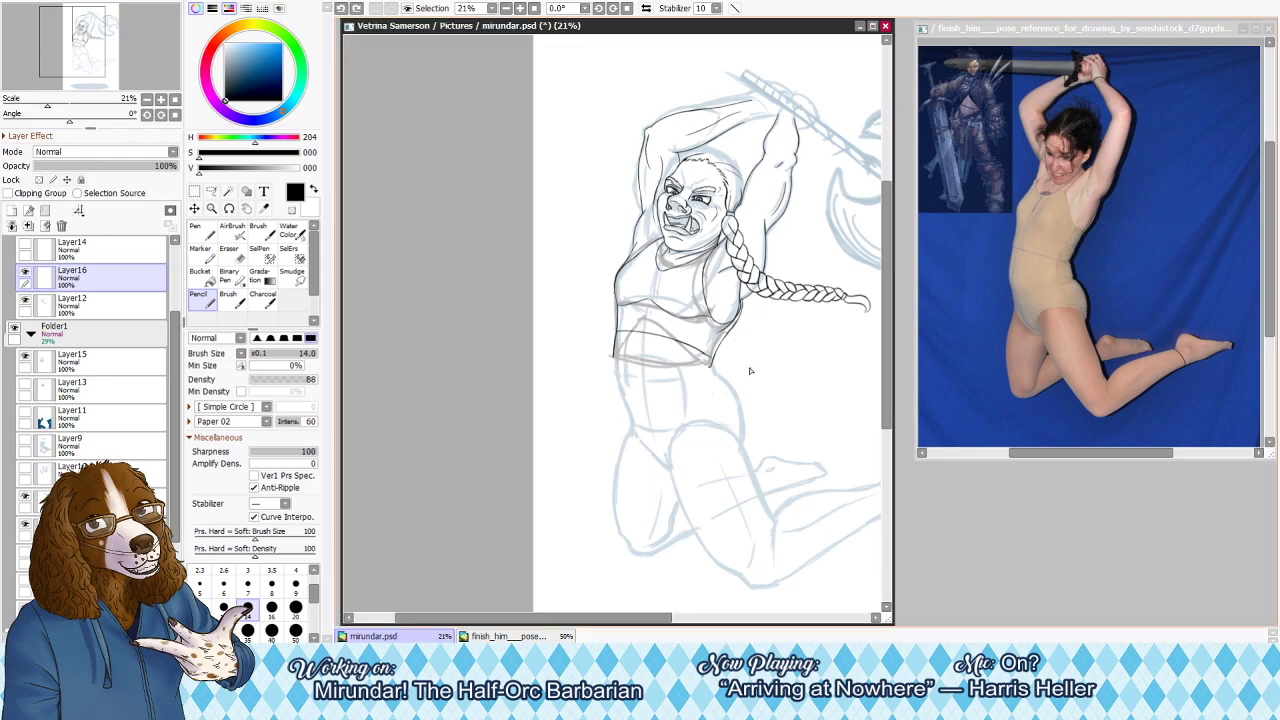
# Undo the trial hem line across the midriff
pyautogui.hotkey('ctrl', 'z')
pyautogui.hotkey('ctrl', 'z')
pyautogui.click(671, 341)
pyautogui.hotkey('ctrl', 'z')
pyautogui.hotkey('ctrl', 'z')
# Re-ink the top's far side contour from the bust to the waist at 33.3% zoom with the Pencil, cleaning up with the Eraser at size 100
pyautogui.press('e')
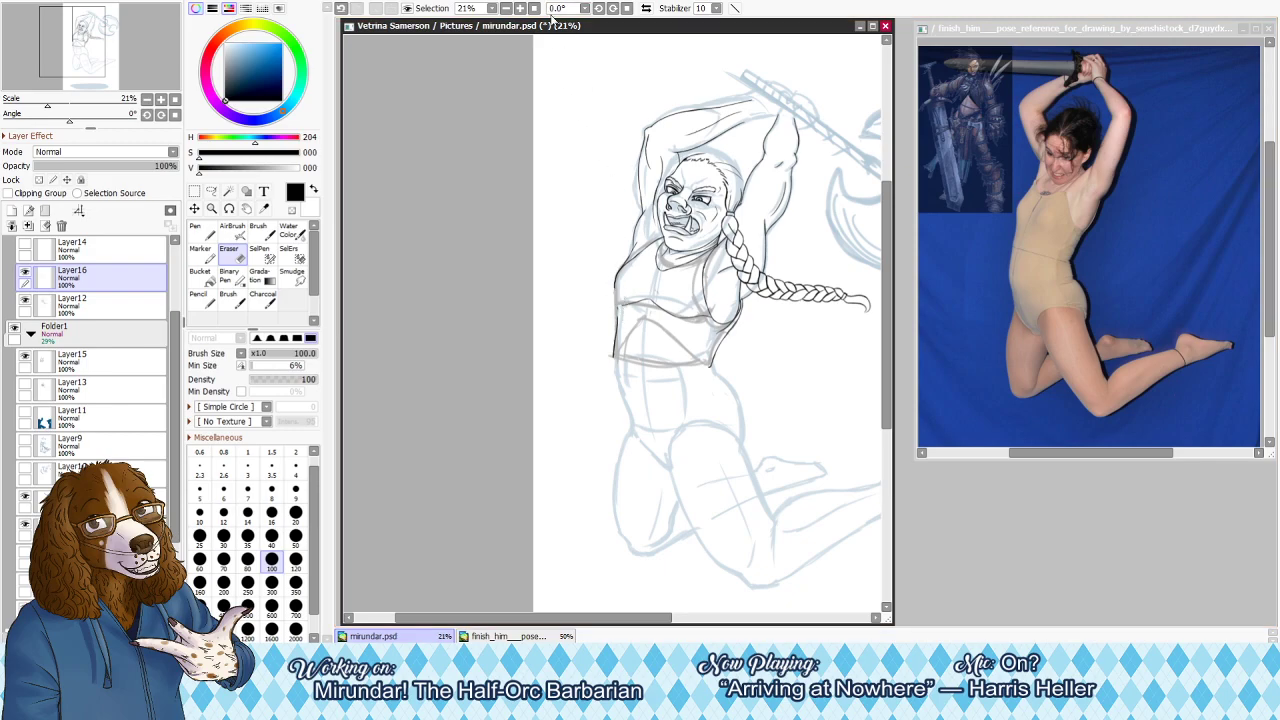
pyautogui.click(521, 9)
pyautogui.click(521, 9)
pyautogui.press('n')
pyautogui.moveTo(617, 263); pyautogui.dragTo(620, 301)
pyautogui.hotkey('ctrl', 'z')
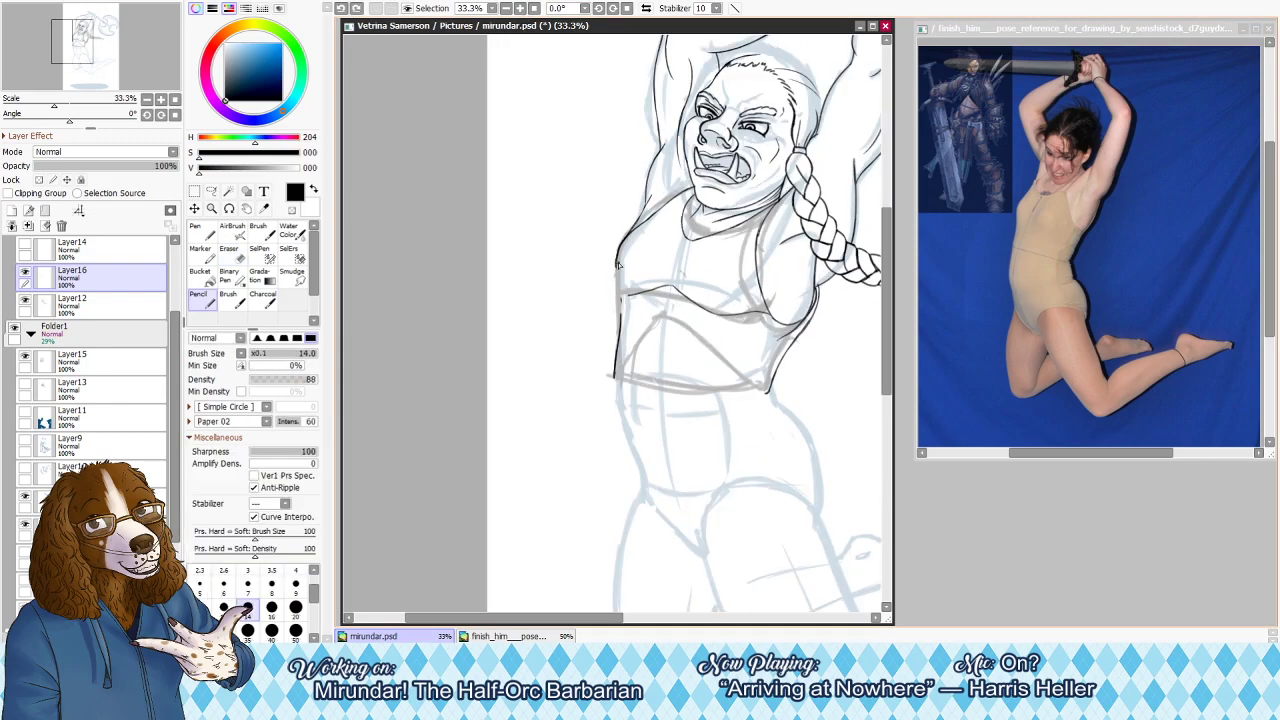
pyautogui.press('e')
pyautogui.press('n')
pyautogui.moveTo(621, 310); pyautogui.dragTo(617, 344)
pyautogui.press('e')
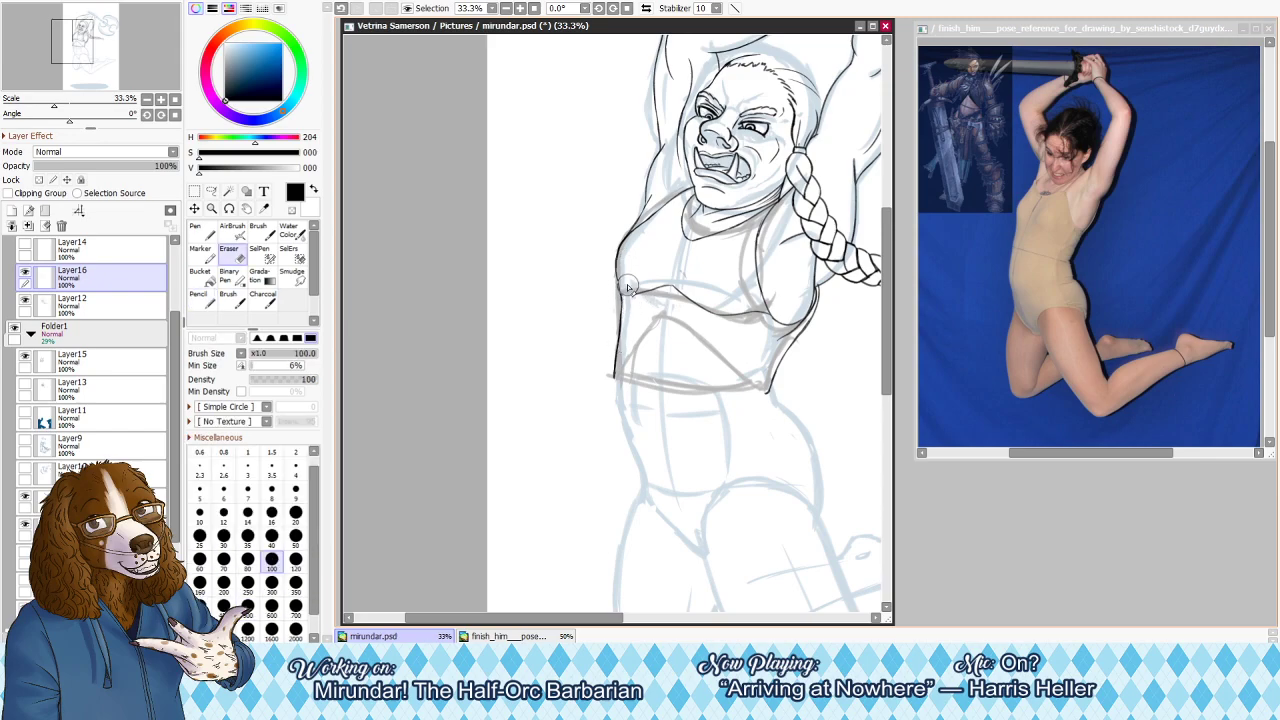
pyautogui.moveTo(633, 297); pyautogui.dragTo(740, 318)
pyautogui.hotkey('ctrl', 'z')
pyautogui.press('n')
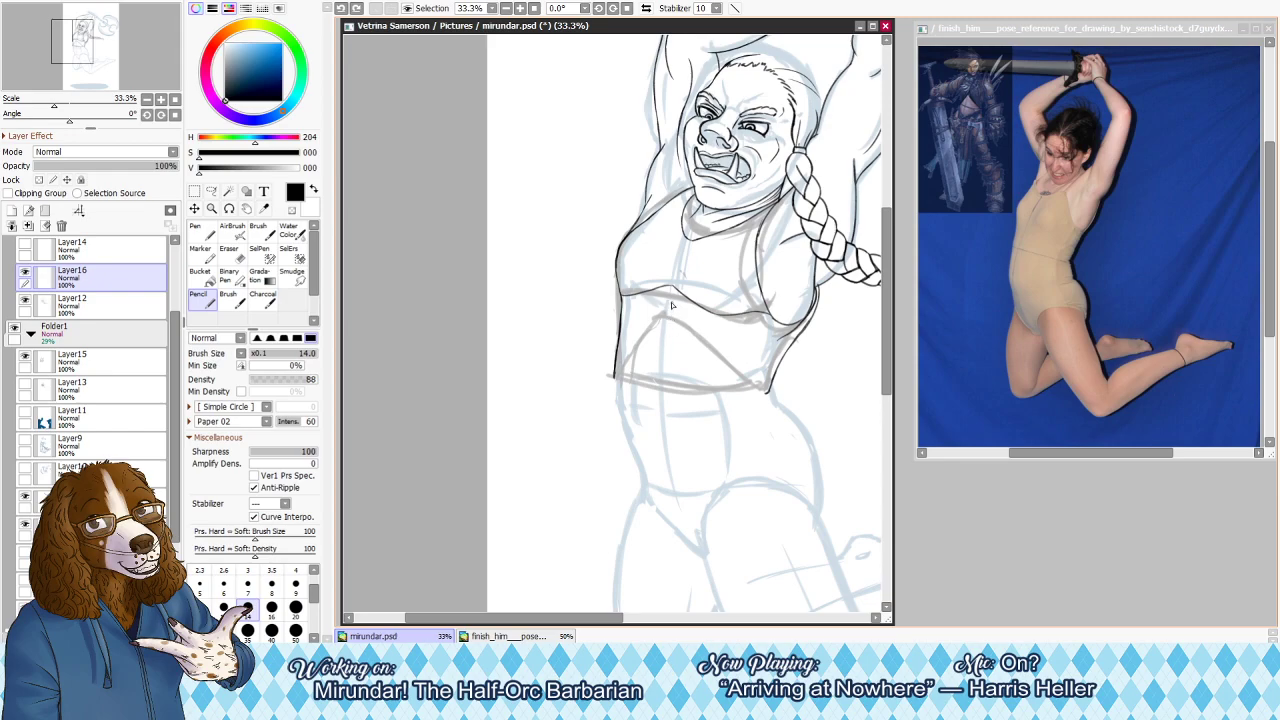
# Try inking two parallel lines down the front panel from the underbust edge to the sketched hem
pyautogui.moveTo(651, 353); pyautogui.dragTo(649, 376)
pyautogui.hotkey('ctrl', 'z')
pyautogui.moveTo(663, 288); pyautogui.dragTo(648, 390)
pyautogui.hotkey('ctrl', 'z')
pyautogui.moveTo(677, 288); pyautogui.dragTo(668, 387)
pyautogui.hotkey('ctrl', 'z')
pyautogui.moveTo(683, 294); pyautogui.dragTo(675, 387)
pyautogui.hotkey('ctrl', 'z')
pyautogui.hotkey('ctrl', 'z')
pyautogui.moveTo(658, 291); pyautogui.dragTo(647, 385)
pyautogui.moveTo(676, 291); pyautogui.dragTo(670, 390)
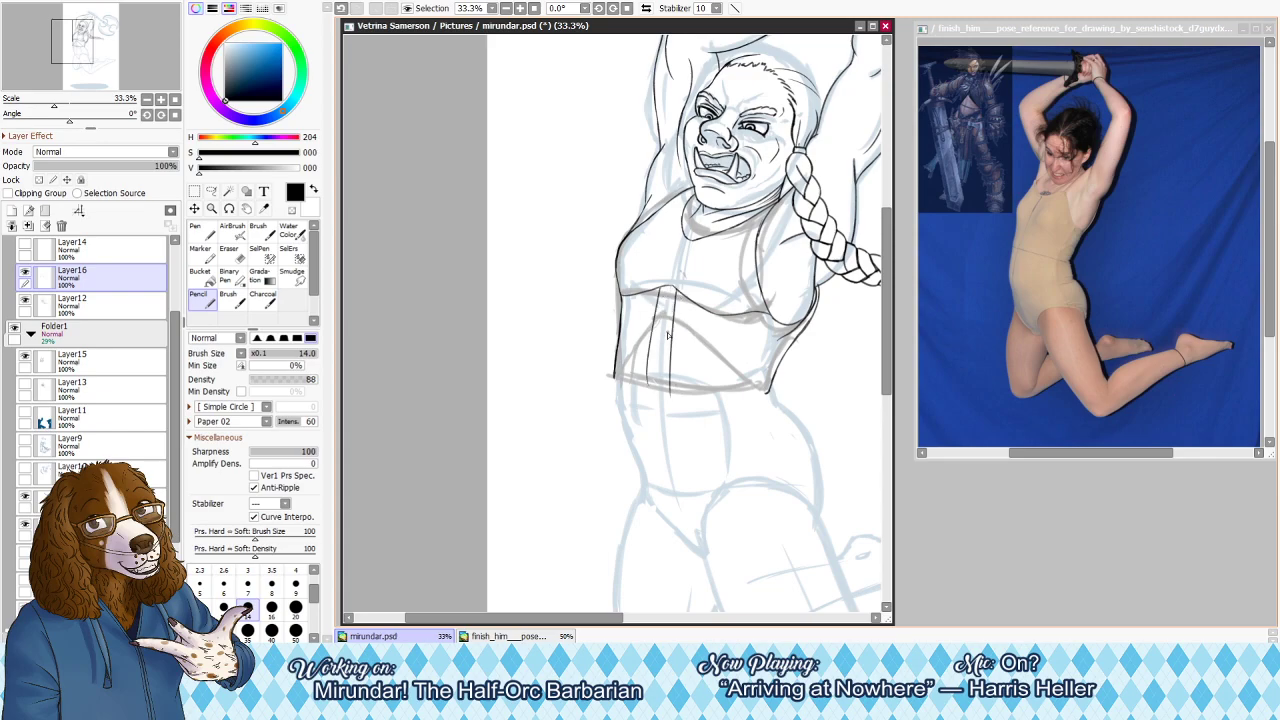
# Redraw the two front panel lines from the underbust edge to the hem, tidying them with the Eraser at size 70
pyautogui.press('h')
pyautogui.hotkey('ctrl', 'z')
pyautogui.press('h')
pyautogui.hotkey('ctrl', 'z')
pyautogui.moveTo(664, 296); pyautogui.dragTo(653, 370)
pyautogui.hotkey('ctrl', 'z')
pyautogui.hotkey('ctrl', 'z')
pyautogui.moveTo(664, 290)
pyautogui.mouseDown()
pyautogui.moveTo(650, 401)
pyautogui.moveTo(653, 388)
pyautogui.mouseUp()
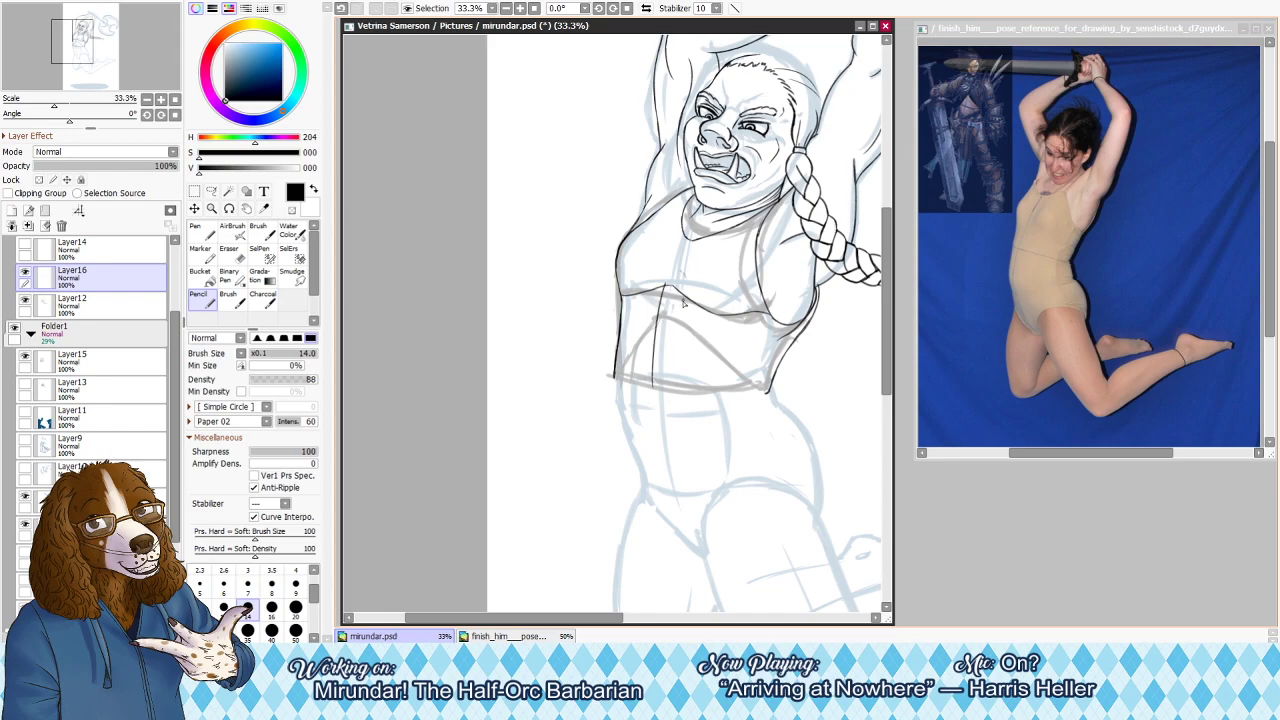
pyautogui.hotkey('ctrl', 'z')
pyautogui.moveTo(676, 290); pyautogui.dragTo(671, 388)
pyautogui.press('e')
pyautogui.press('[')
pyautogui.press('[')
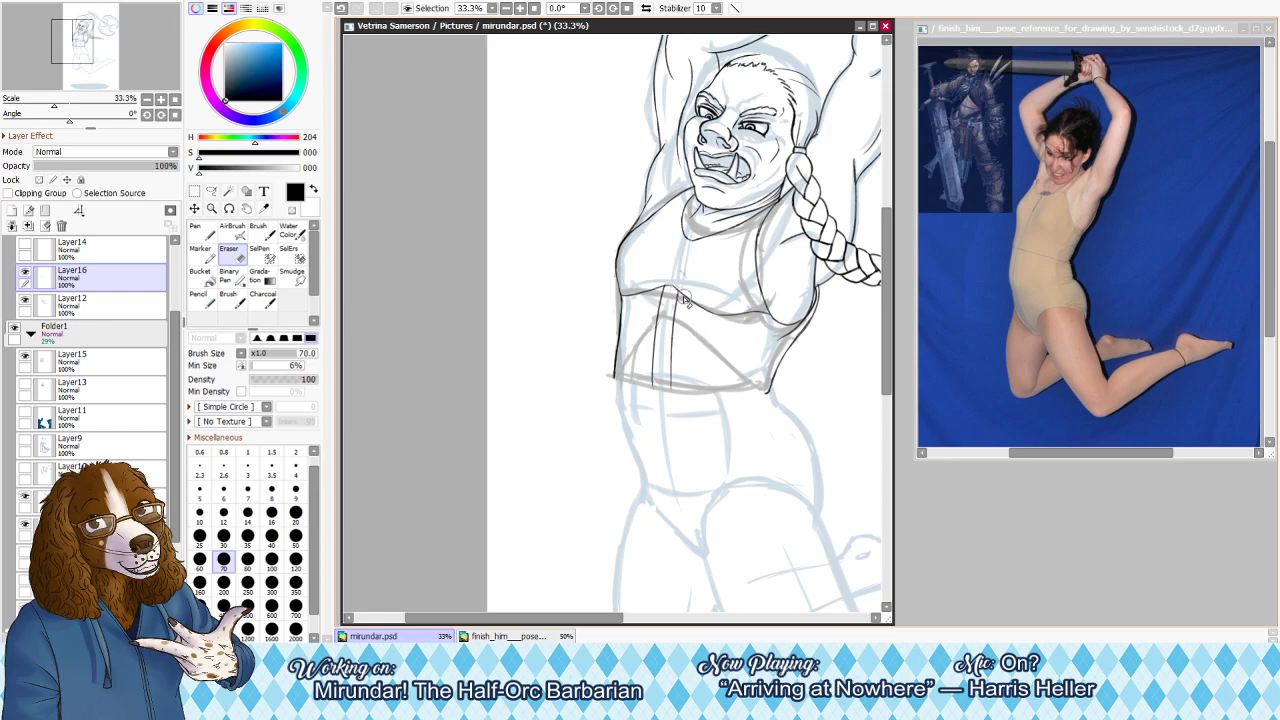
pyautogui.press('n')
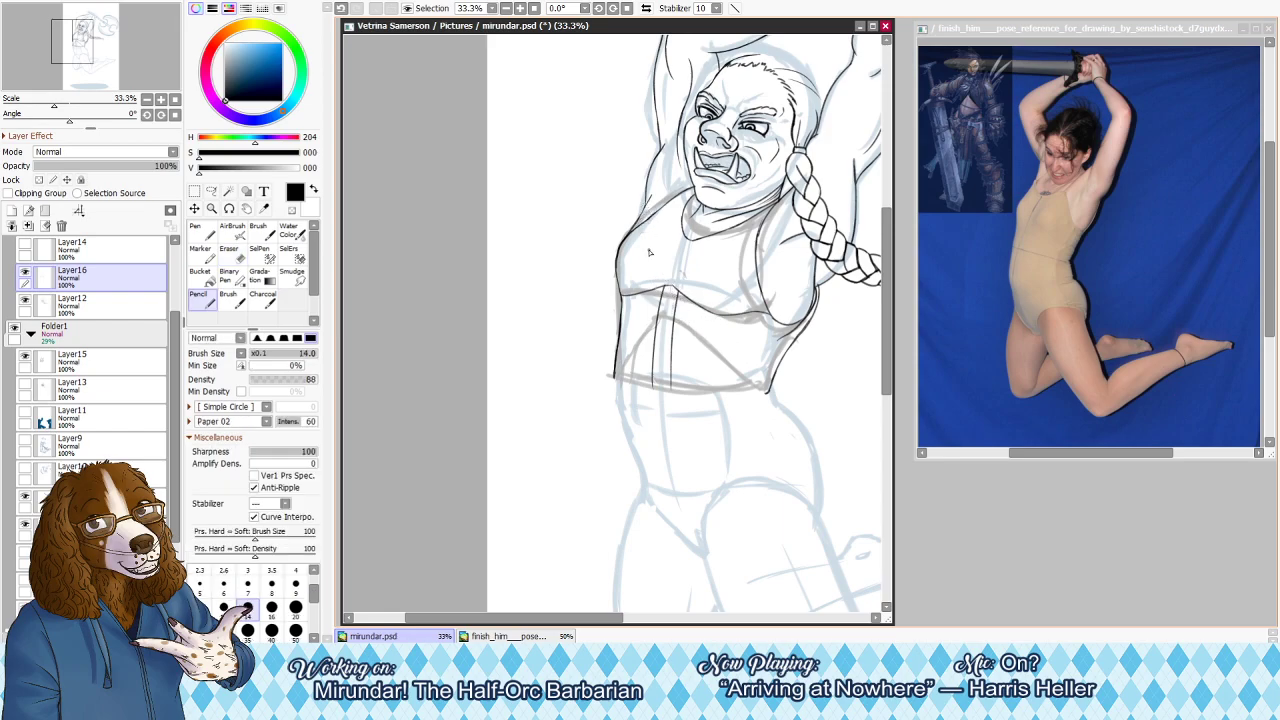
# Ink a row of parallel diagonal lacing strokes across the two front panel lines with the Pencil at size 14
pyautogui.moveTo(658, 291)
pyautogui.mouseDown()
pyautogui.moveTo(686, 316)
pyautogui.moveTo(672, 366)
pyautogui.mouseUp()
pyautogui.hotkey('ctrl', 'z')
pyautogui.hotkey('ctrl', 'z')
pyautogui.hotkey('ctrl', 'z')
pyautogui.hotkey('ctrl', 'z')
pyautogui.moveTo(654, 310)
pyautogui.mouseDown()
pyautogui.moveTo(675, 341)
pyautogui.moveTo(647, 323)
pyautogui.moveTo(672, 376)
pyautogui.moveTo(651, 340)
pyautogui.moveTo(665, 380)
pyautogui.moveTo(649, 362)
pyautogui.moveTo(653, 340)
pyautogui.moveTo(668, 363)
pyautogui.moveTo(651, 327)
pyautogui.moveTo(675, 366)
pyautogui.moveTo(651, 354)
pyautogui.moveTo(673, 387)
pyautogui.mouseUp()
pyautogui.hotkey('ctrl', 'z')
pyautogui.hotkey('ctrl', 'z')
pyautogui.hotkey('ctrl', 'z')
pyautogui.hotkey('ctrl', 'z')
pyautogui.press('h')
pyautogui.press('h')
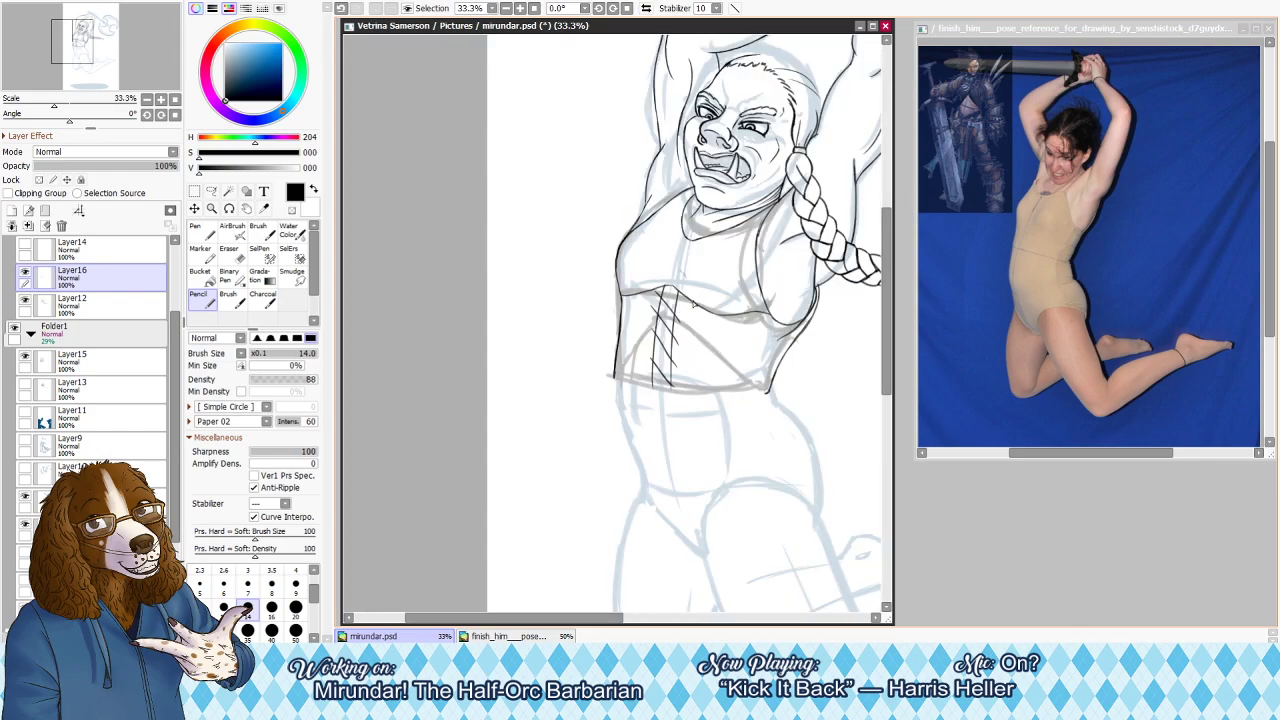
# Ink the opposing diagonals in the mirrored view to complete the criss-cross lacing down the front panel
pyautogui.press('h')
pyautogui.moveTo(541, 299)
pyautogui.mouseDown()
pyautogui.moveTo(576, 317)
pyautogui.moveTo(556, 310)
pyautogui.mouseUp()
pyautogui.hotkey('ctrl', 'z')
pyautogui.hotkey('ctrl', 'z')
pyautogui.hotkey('ctrl', 'z')
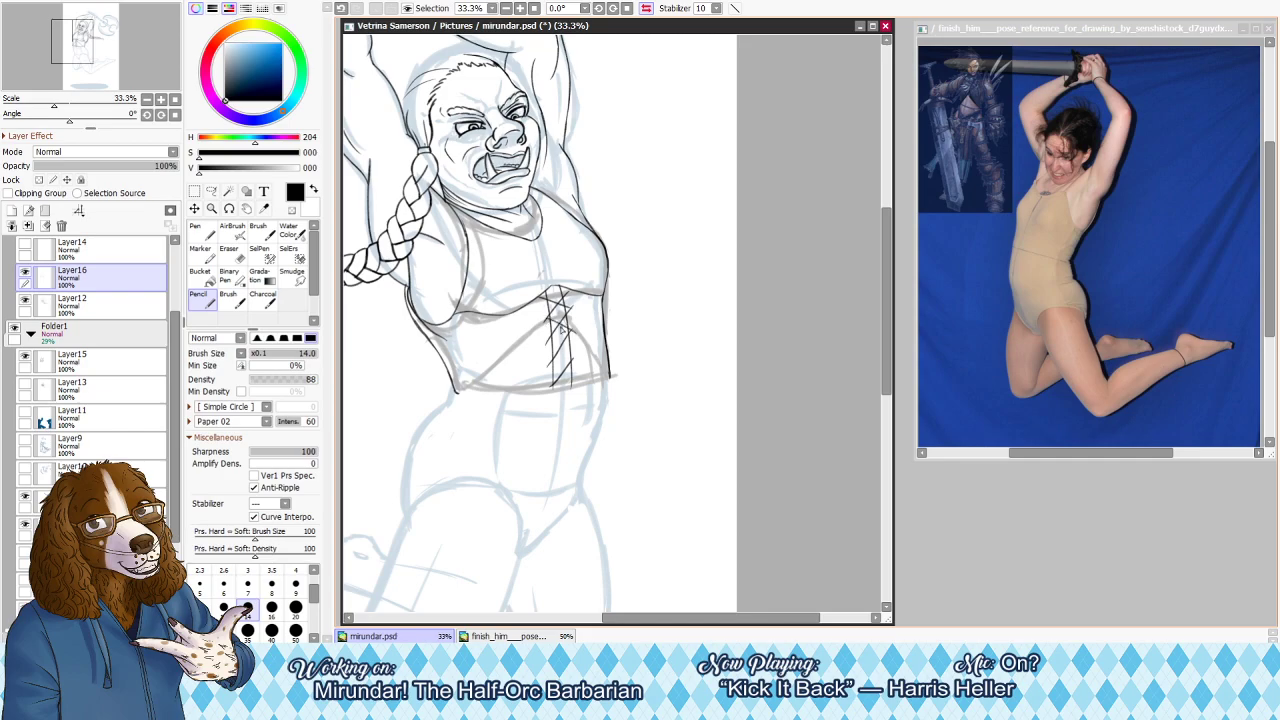
pyautogui.moveTo(546, 338)
pyautogui.mouseDown()
pyautogui.moveTo(580, 360)
pyautogui.moveTo(576, 383)
pyautogui.mouseUp()
pyautogui.hotkey('ctrl', 'z')
pyautogui.press('h')
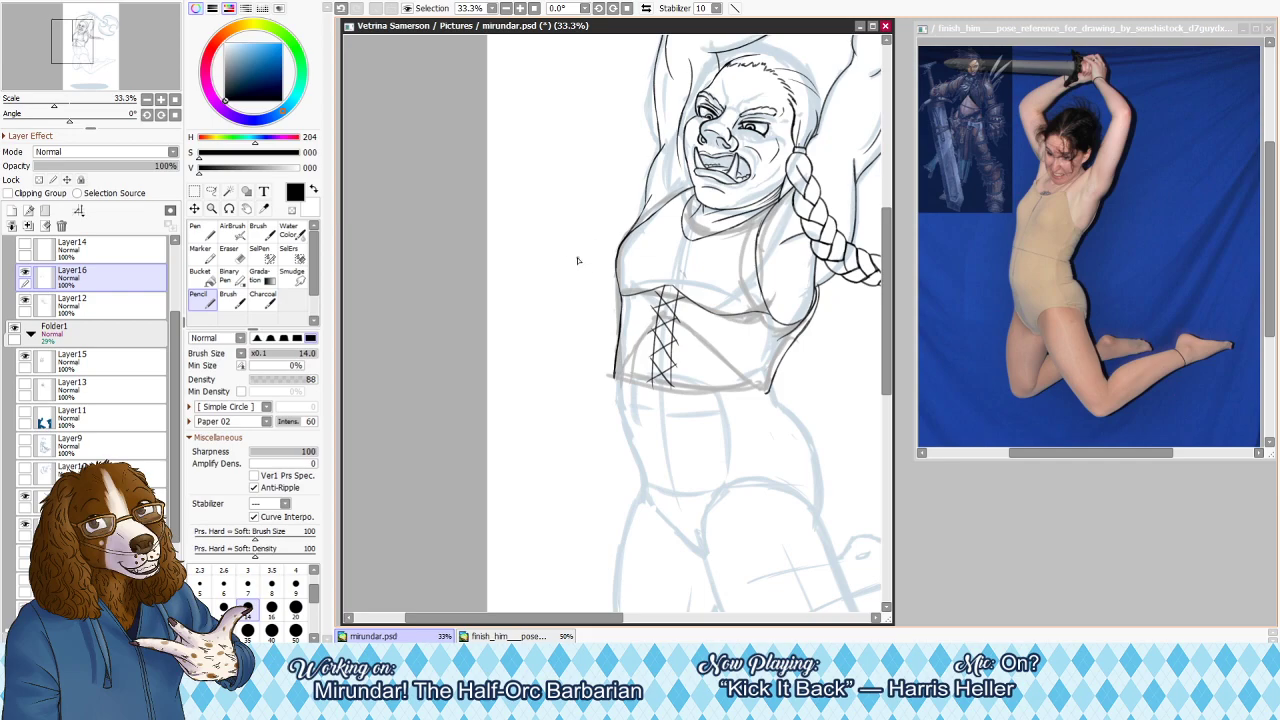
# Dot eyelets on the upper four lace ends at 100% zoom, trimming the overshooting strokes with the Eraser at size 40
pyautogui.scroll(3, 600, 300)
pyautogui.click(743, 230)
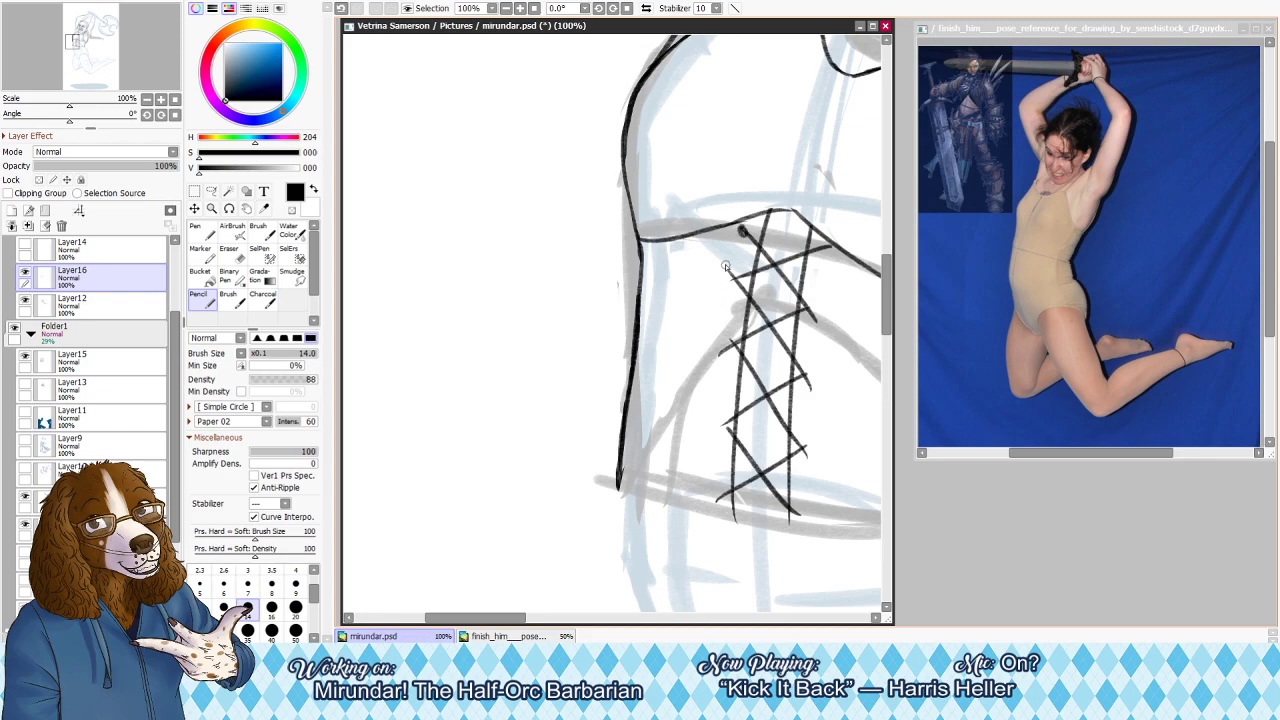
pyautogui.press('e')
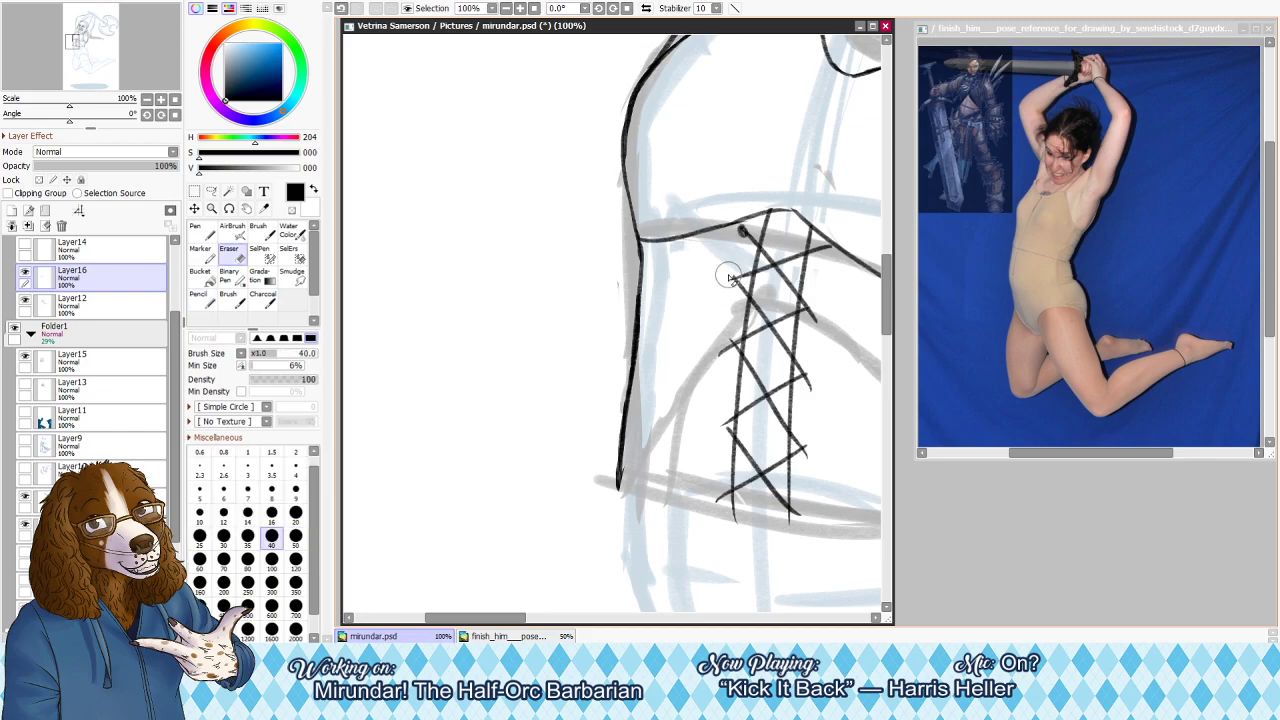
pyautogui.press('n')
pyautogui.click(733, 282)
pyautogui.click(811, 310)
pyautogui.press('e')
pyautogui.press('n')
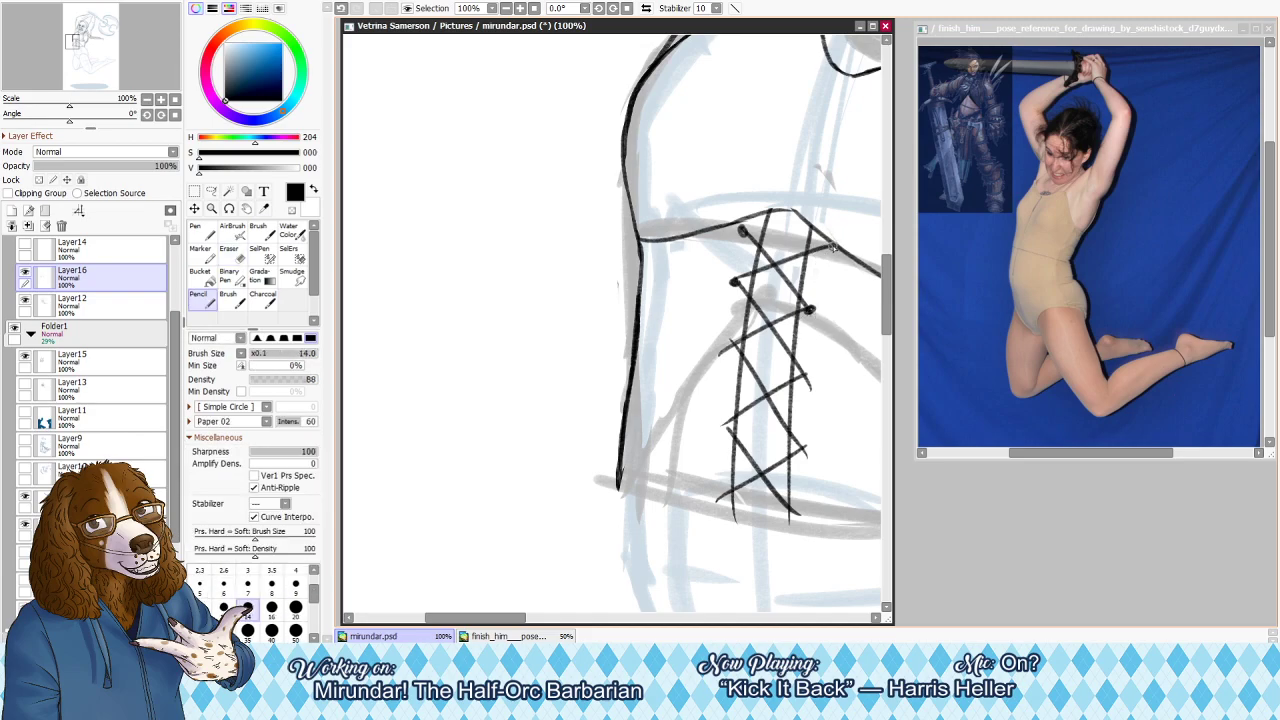
pyautogui.click(832, 247)
# Dot eyelets on the remaining lace ends down to the hem with the Pencil at size 14
pyautogui.press('e')
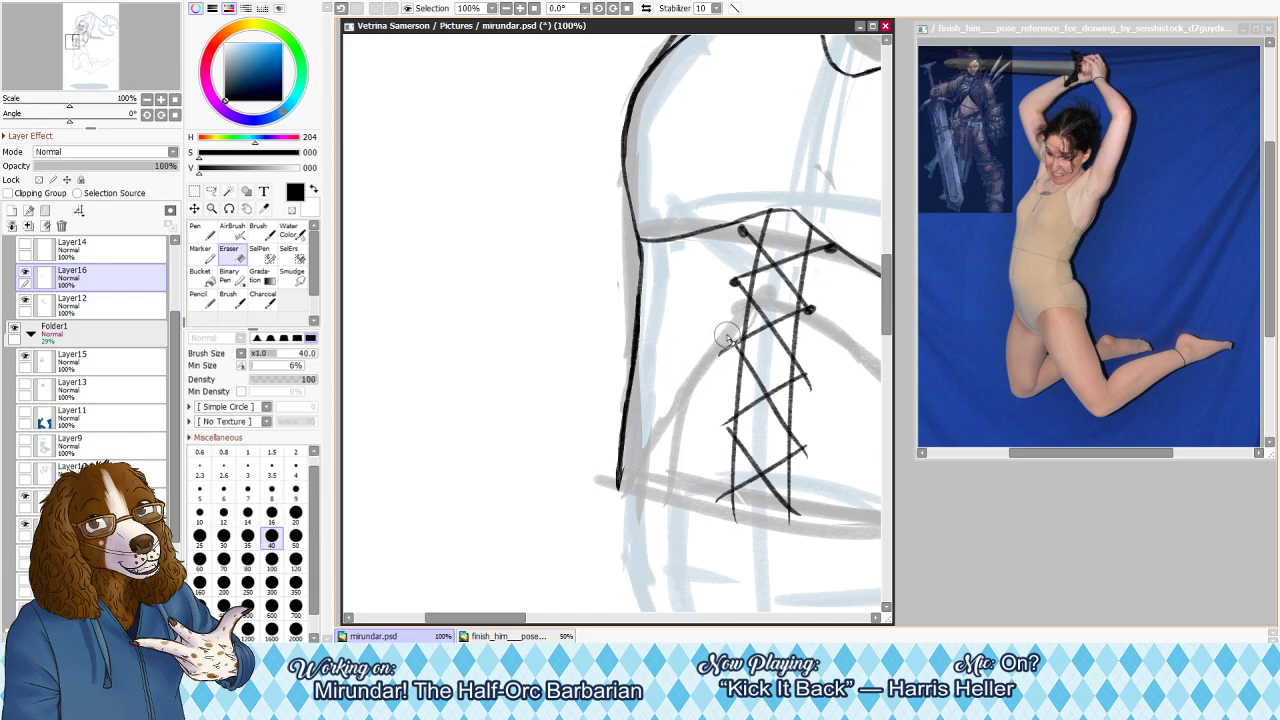
pyautogui.press('n')
pyautogui.click(730, 346)
pyautogui.press('e')
pyautogui.press('n')
pyautogui.click(803, 375)
pyautogui.click(723, 426)
pyautogui.click(803, 448)
pyautogui.press('e')
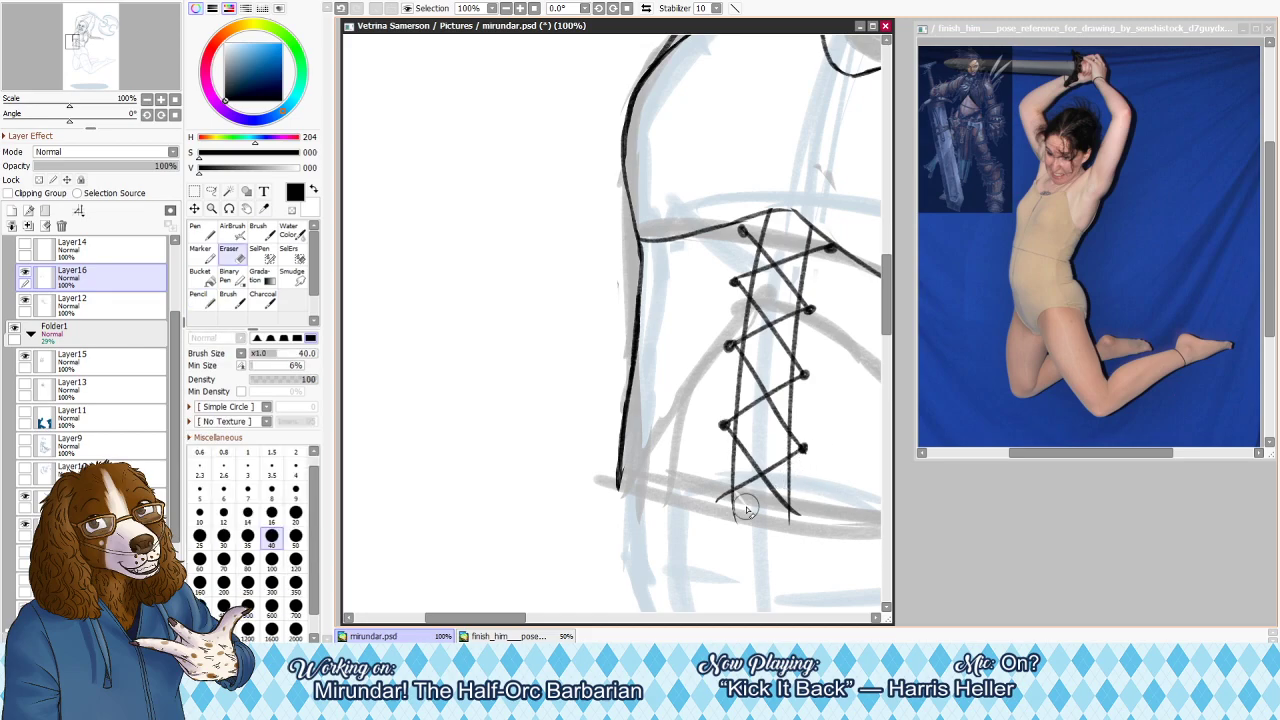
pyautogui.press('n')
pyautogui.click(718, 500)
pyautogui.click(800, 515)
# Erase the inked waist contour below the armpit on the braid side with the Eraser at size 70
pyautogui.scroll(-8, 835, 510)
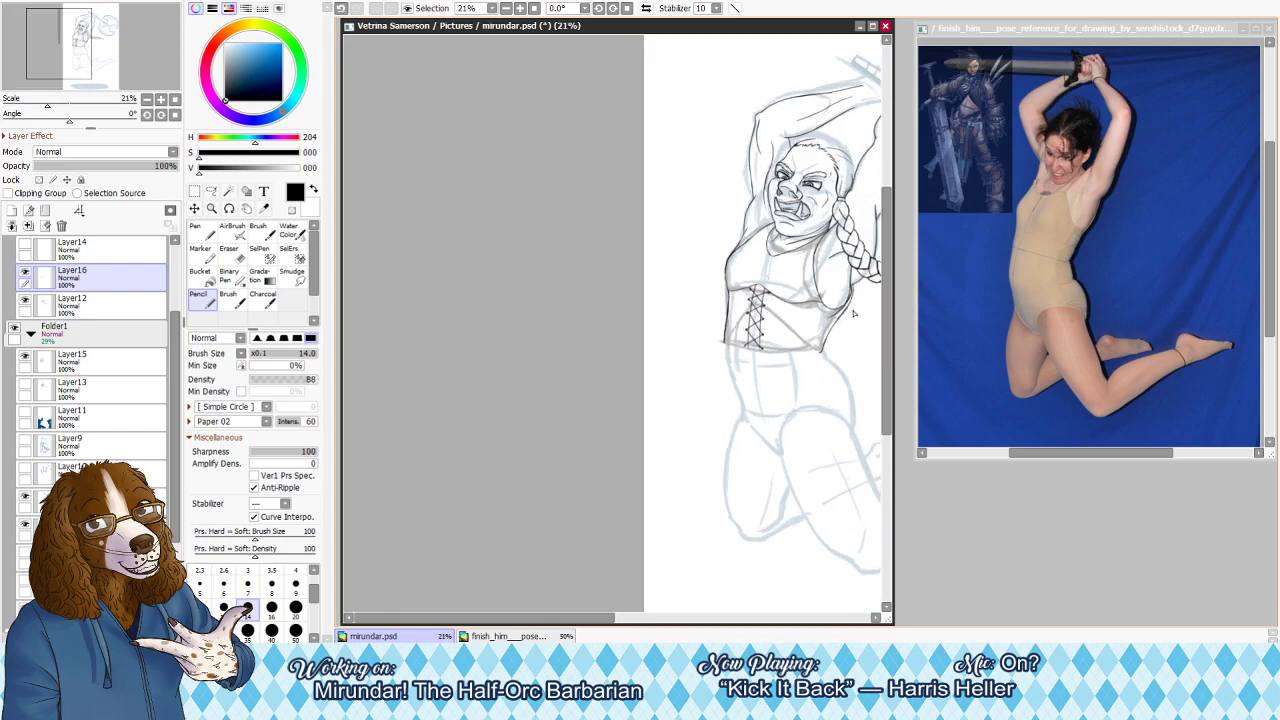
pyautogui.scroll(4, 853, 315)
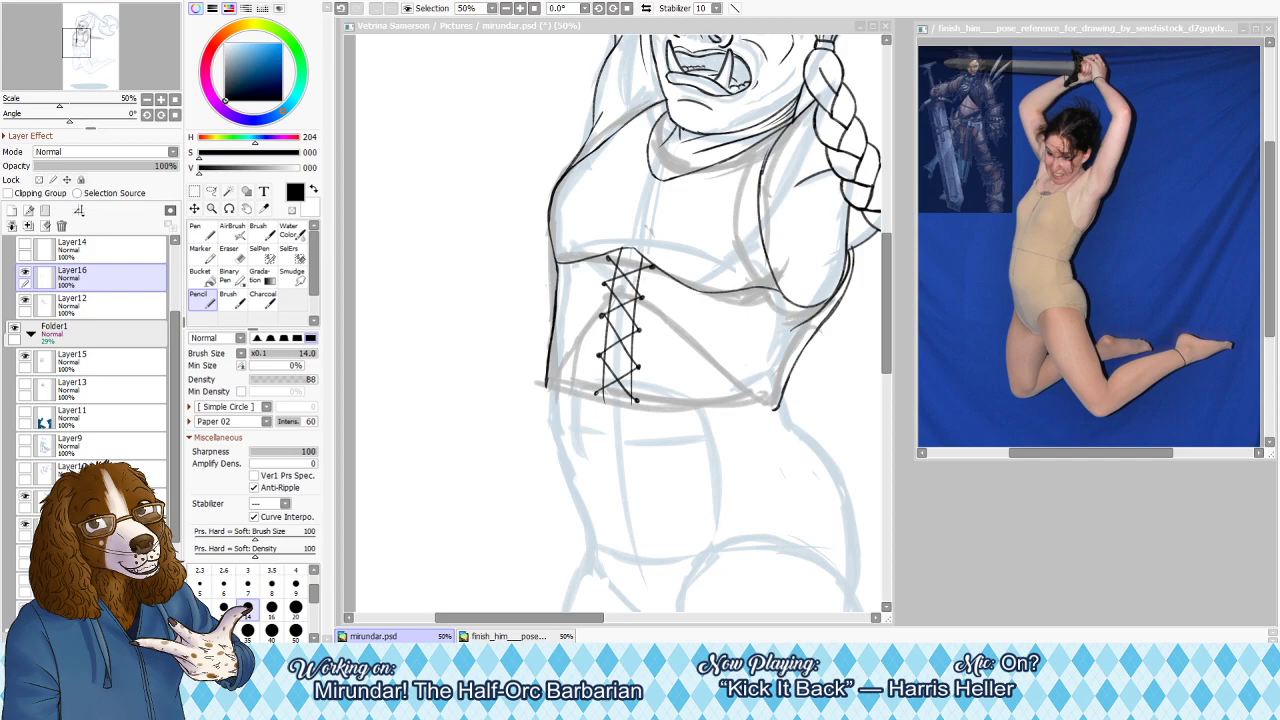
pyautogui.scroll(-2, 736, 267)
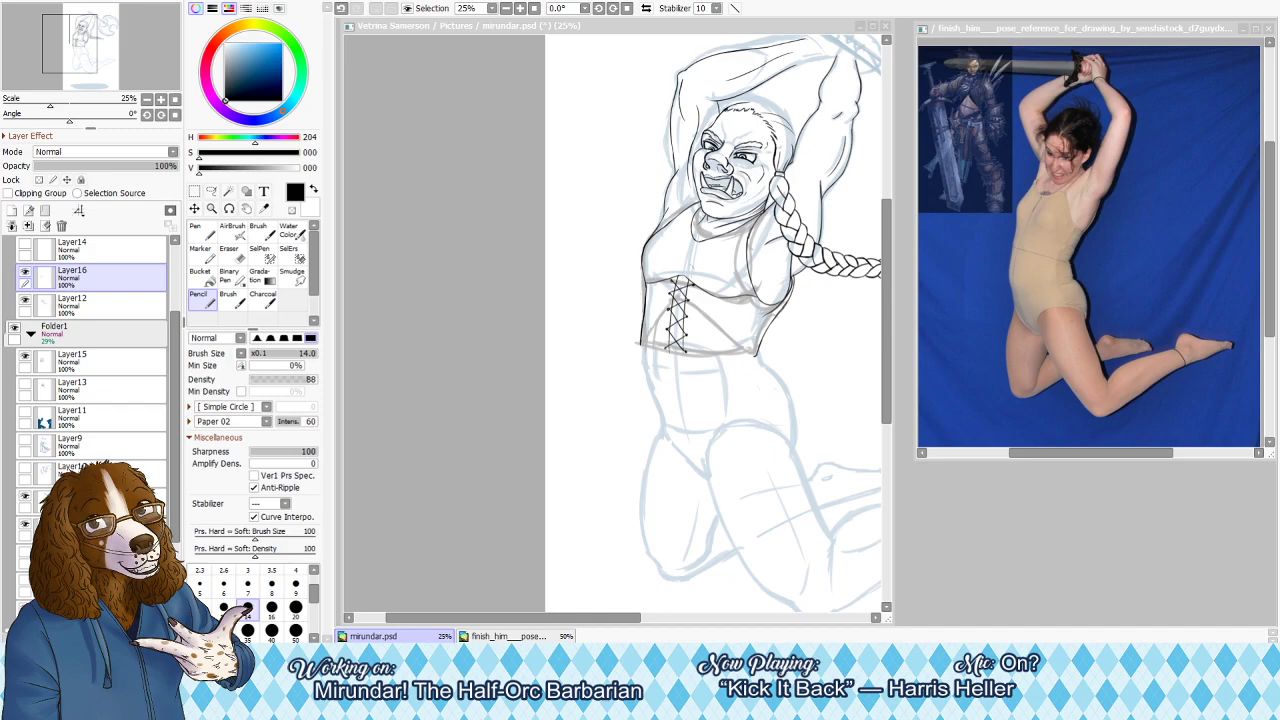
pyautogui.scroll(3, 835, 180)
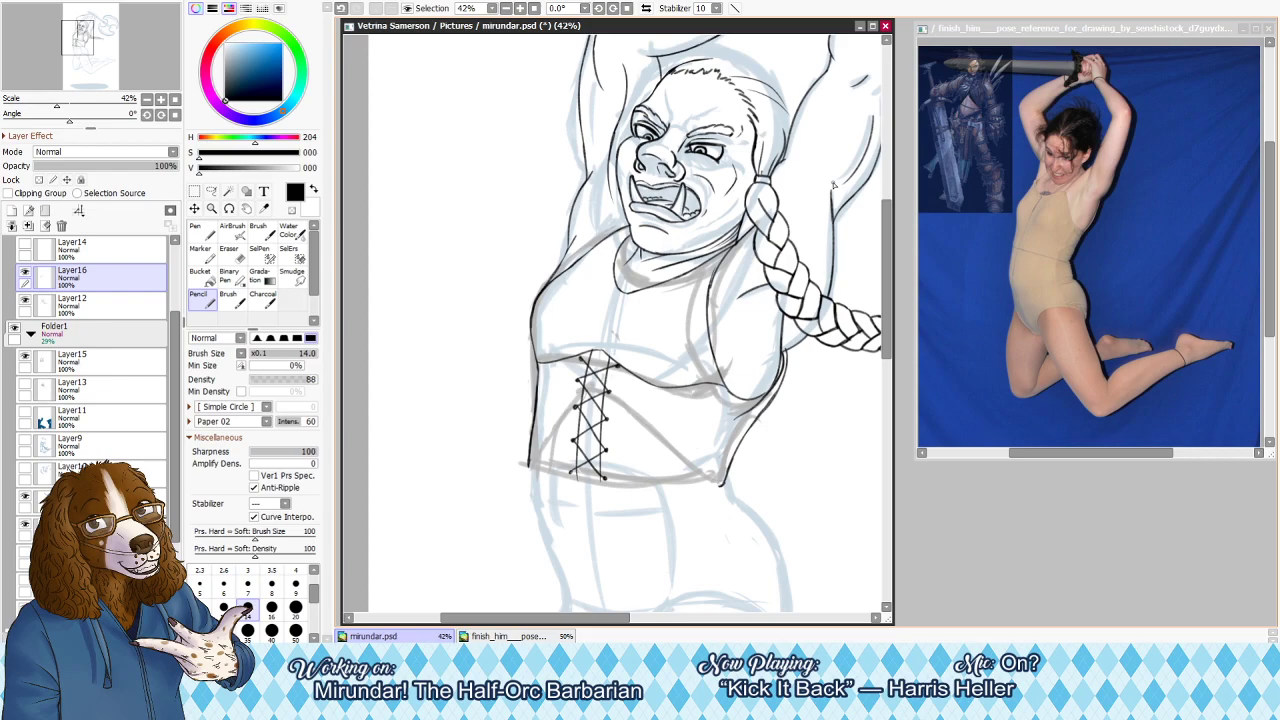
pyautogui.press('e')
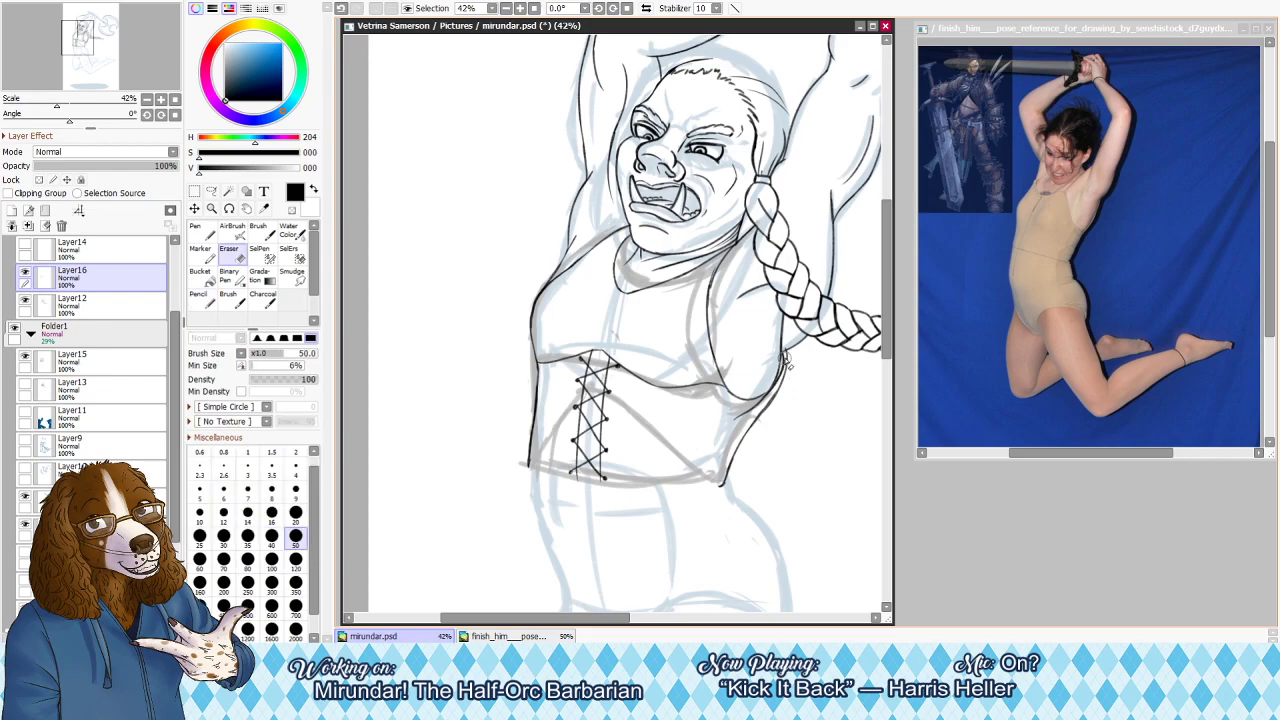
pyautogui.moveTo(782, 356)
pyautogui.mouseDown()
pyautogui.moveTo(764, 439)
pyautogui.moveTo(730, 456)
pyautogui.moveTo(787, 363)
pyautogui.moveTo(718, 494)
pyautogui.moveTo(789, 368)
pyautogui.moveTo(746, 468)
pyautogui.mouseUp()
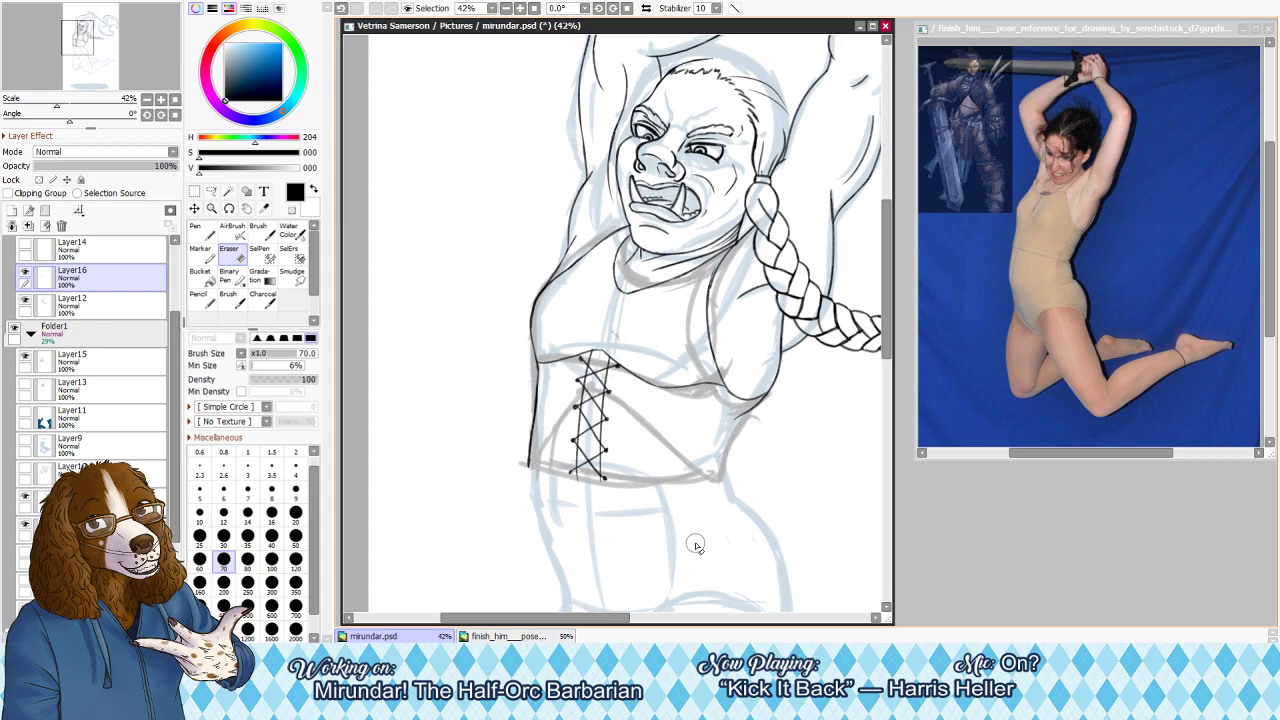
pyautogui.press('n')
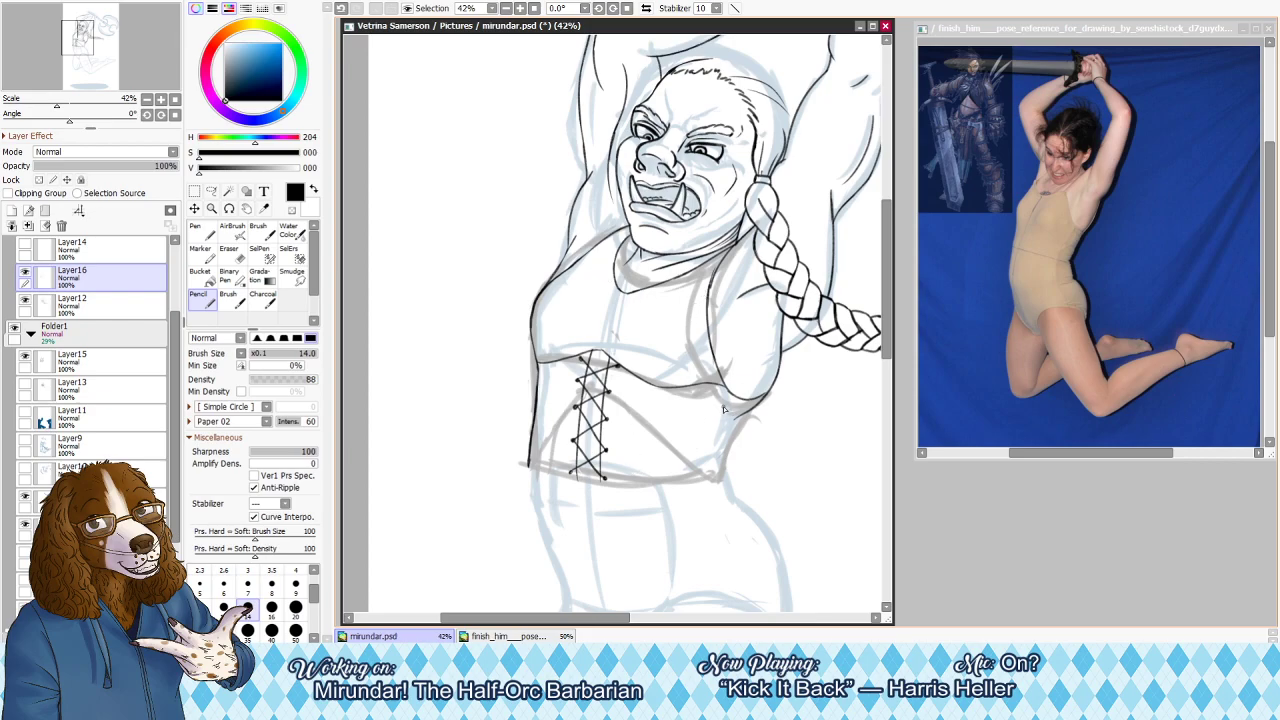
pyautogui.press('h')
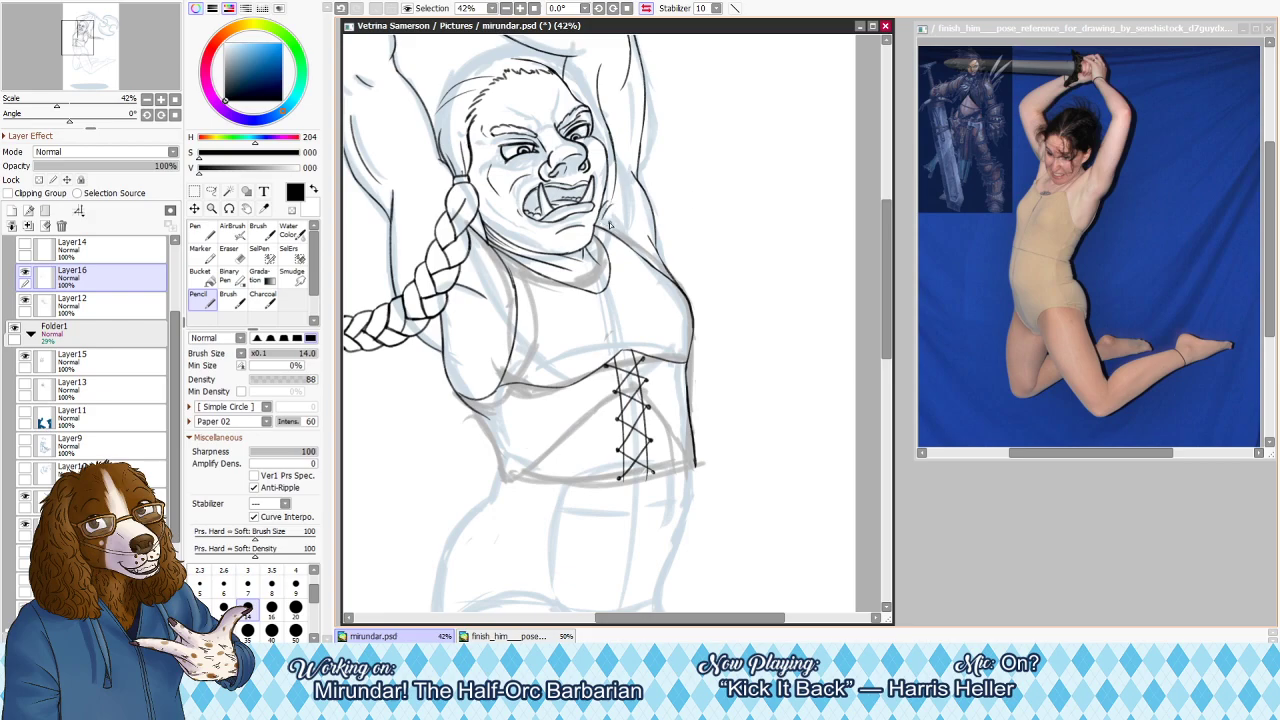
pyautogui.moveTo(650, 250); pyautogui.dragTo(664, 254)
pyautogui.moveTo(660, 263); pyautogui.dragTo(686, 281)
pyautogui.hotkey('ctrl', 'z')
pyautogui.hotkey('ctrl', 'z')
pyautogui.hotkey('ctrl', 'z')
# Rough in curved outlines over the shoulder and around the braid-side armhole on Layer15 with the Pencil at size 20
pyautogui.click(100, 360)
pyautogui.click(295, 608)
pyautogui.moveTo(604, 203)
pyautogui.mouseDown()
pyautogui.moveTo(654, 228)
pyautogui.moveTo(646, 238)
pyautogui.moveTo(628, 213)
pyautogui.moveTo(682, 287)
pyautogui.mouseUp()
pyautogui.press('h')
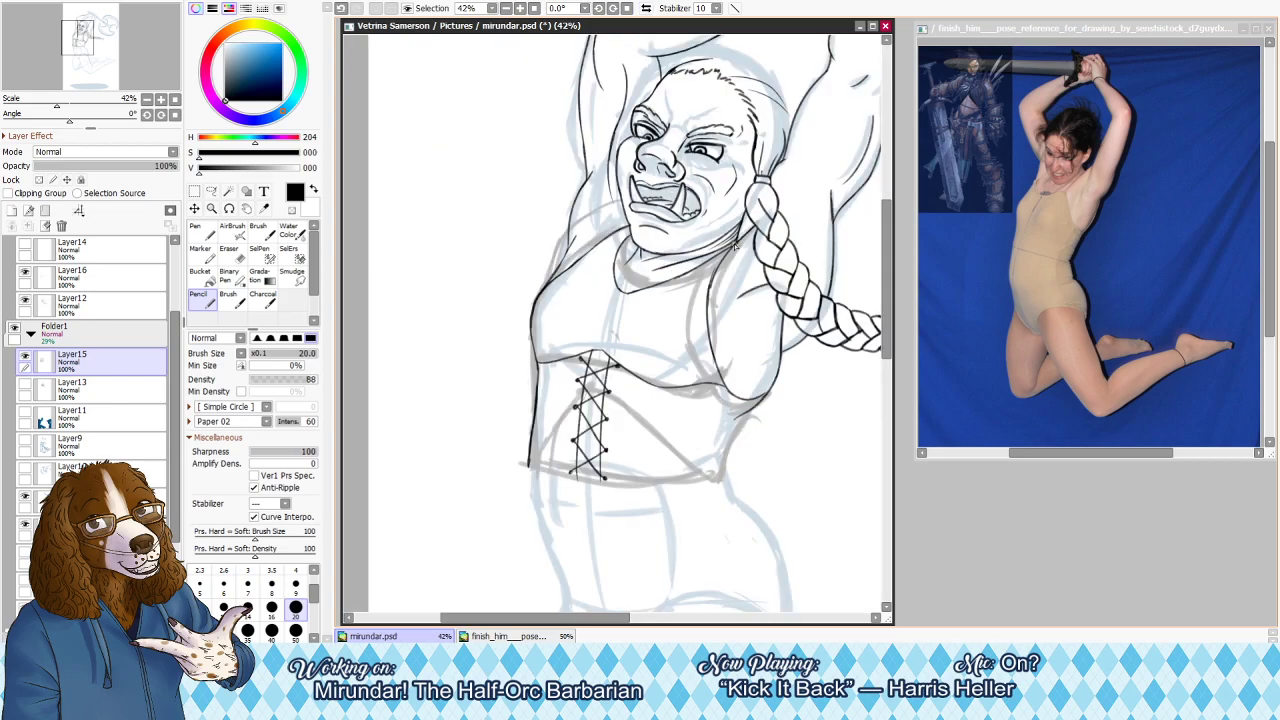
pyautogui.hotkey('ctrl', 'z')
pyautogui.moveTo(740, 240)
pyautogui.mouseDown()
pyautogui.moveTo(742, 336)
pyautogui.moveTo(764, 362)
pyautogui.moveTo(762, 402)
pyautogui.moveTo(796, 350)
pyautogui.moveTo(768, 401)
pyautogui.mouseUp()
pyautogui.hotkey('ctrl', 'z')
pyautogui.hotkey('ctrl', 'z')
pyautogui.hotkey('ctrl', 'z')
pyautogui.hotkey('ctrl', 'z')
pyautogui.hotkey('ctrl', 'z')
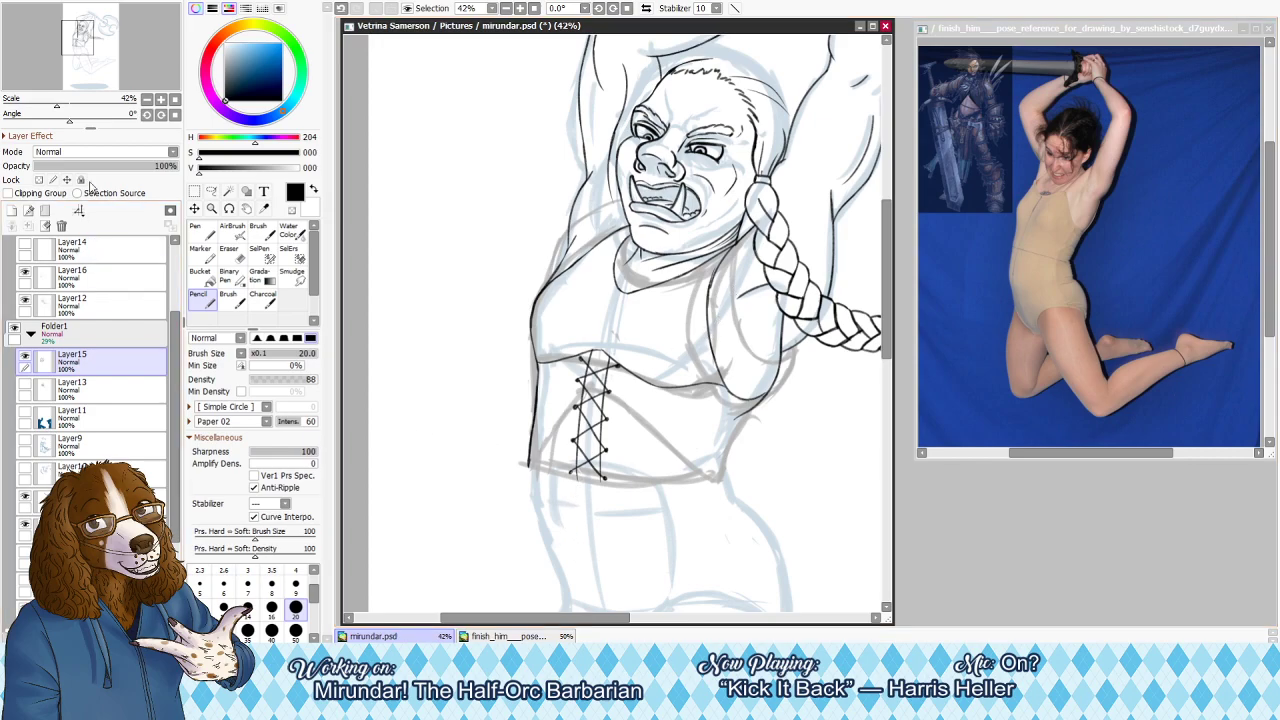
# Show the older clothing sketch on Layer9 as a guide for the waist area
pyautogui.scroll(-3, 574, 486)
pyautogui.click(26, 468)
pyautogui.click(26, 468)
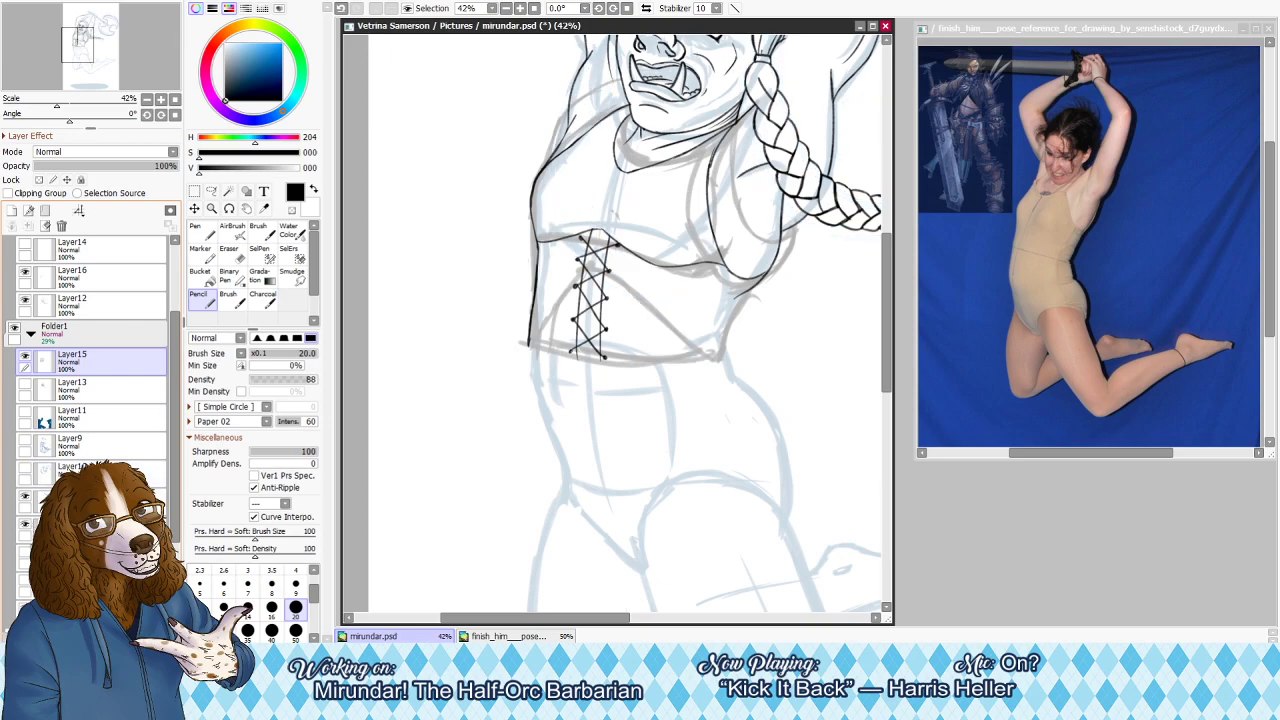
pyautogui.click(25, 440)
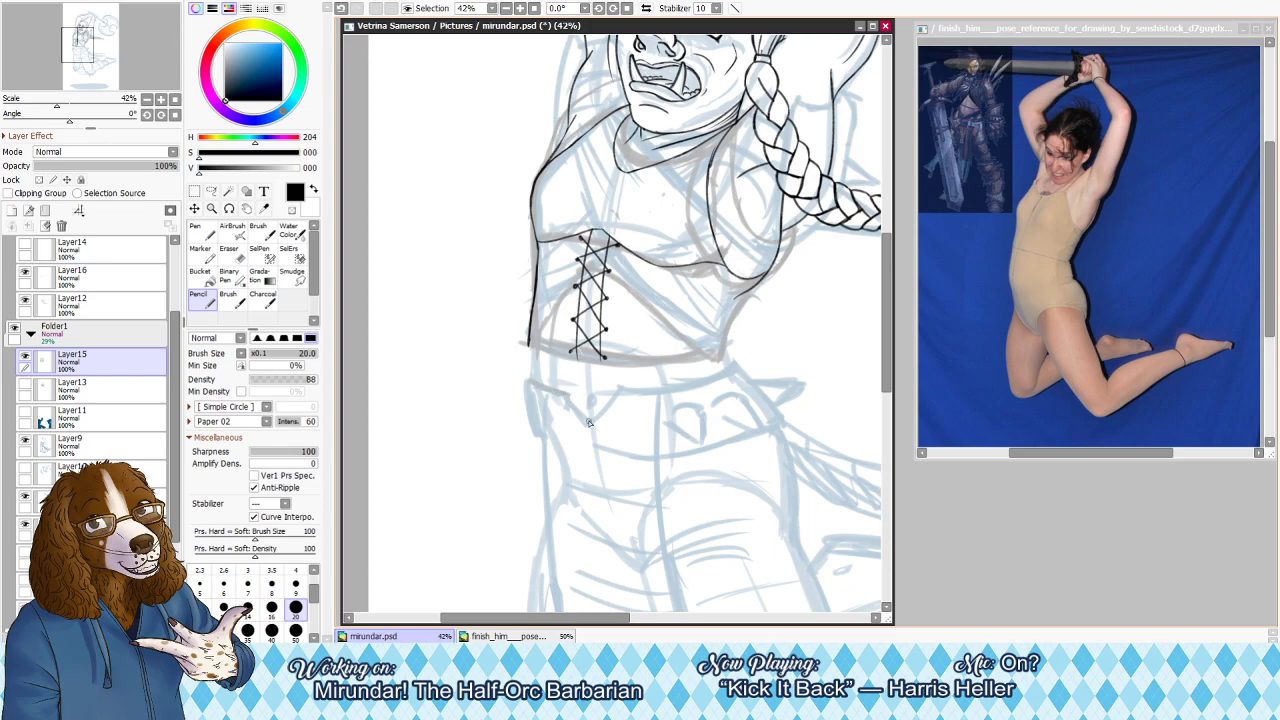
# Try sketching a waistband with a pointed front below the top's hem on Layer15, and erase the point
pyautogui.moveTo(586, 427)
pyautogui.mouseDown()
pyautogui.moveTo(669, 372)
pyautogui.moveTo(615, 400)
pyautogui.moveTo(712, 393)
pyautogui.mouseUp()
pyautogui.hotkey('ctrl', 'z')
pyautogui.moveTo(614, 399); pyautogui.dragTo(736, 377)
pyautogui.press(']')
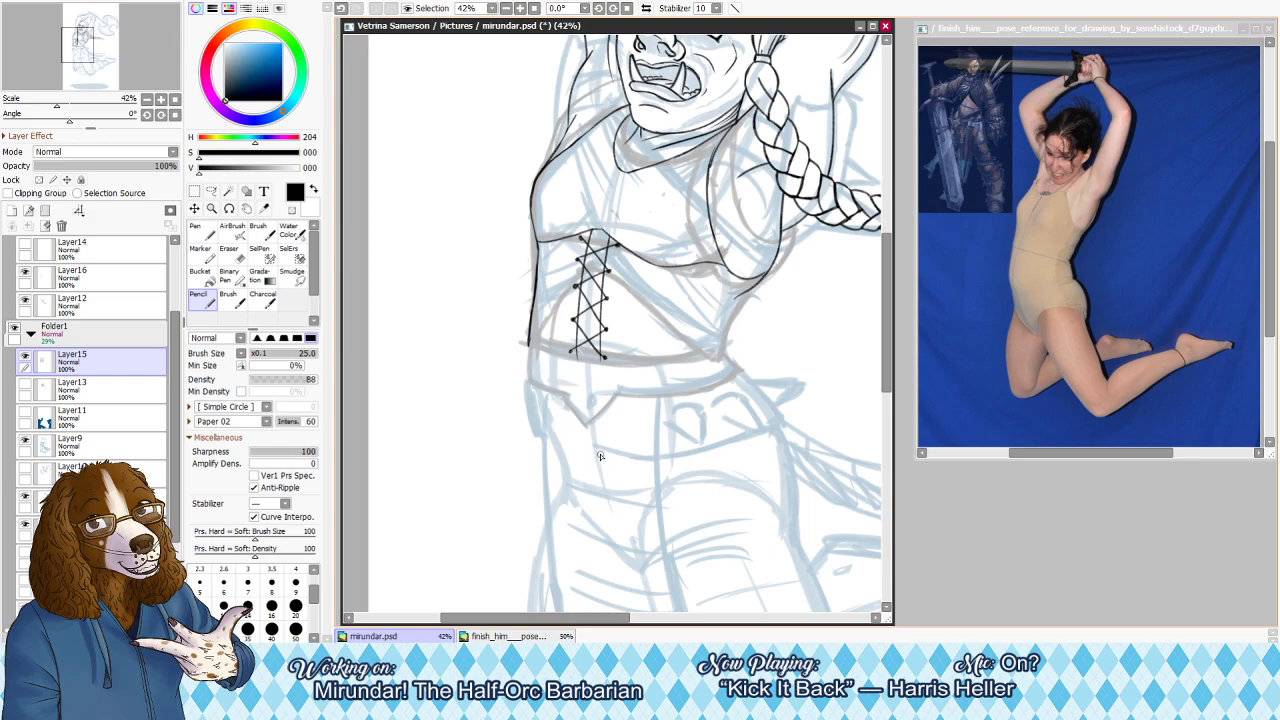
pyautogui.press('h')
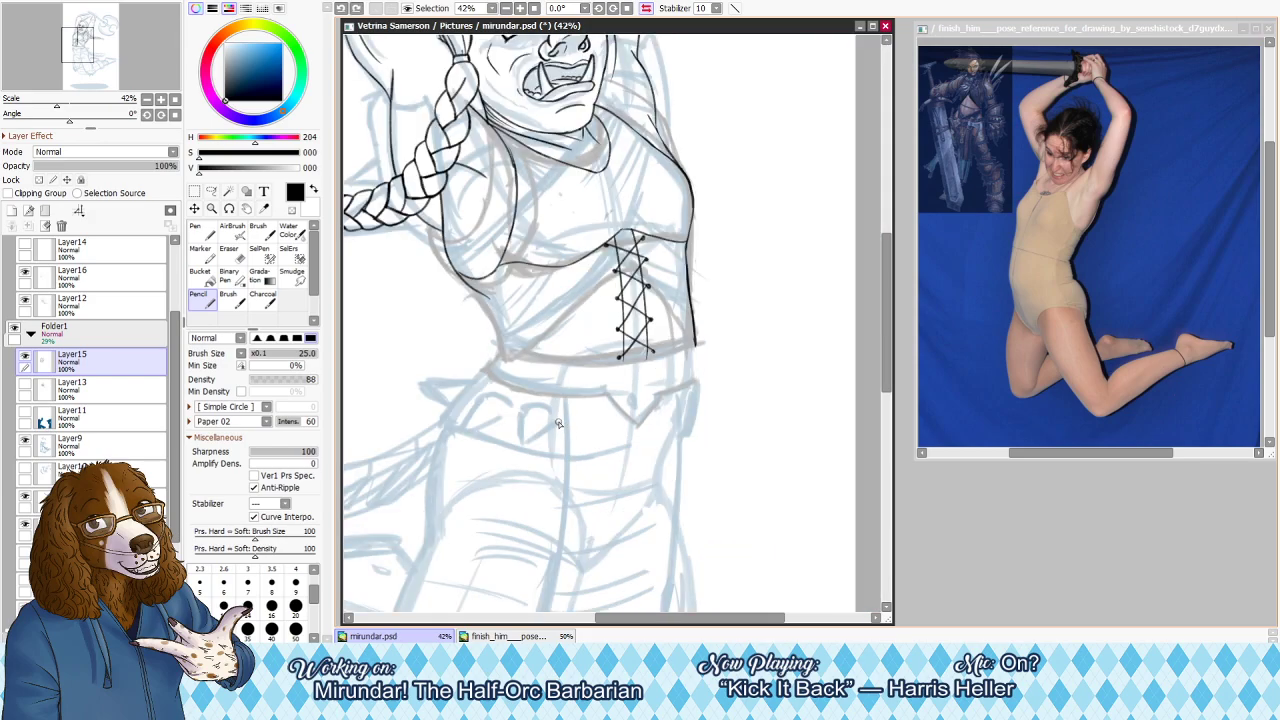
pyautogui.press('h')
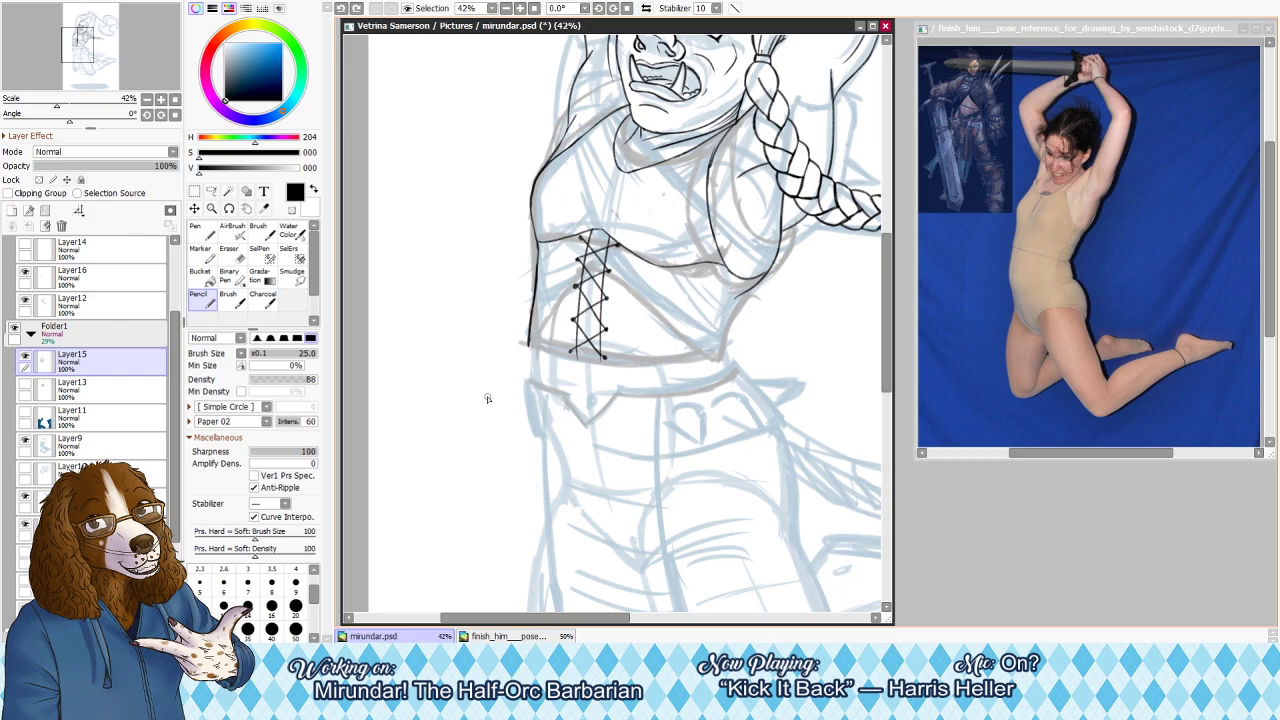
pyautogui.press('e')
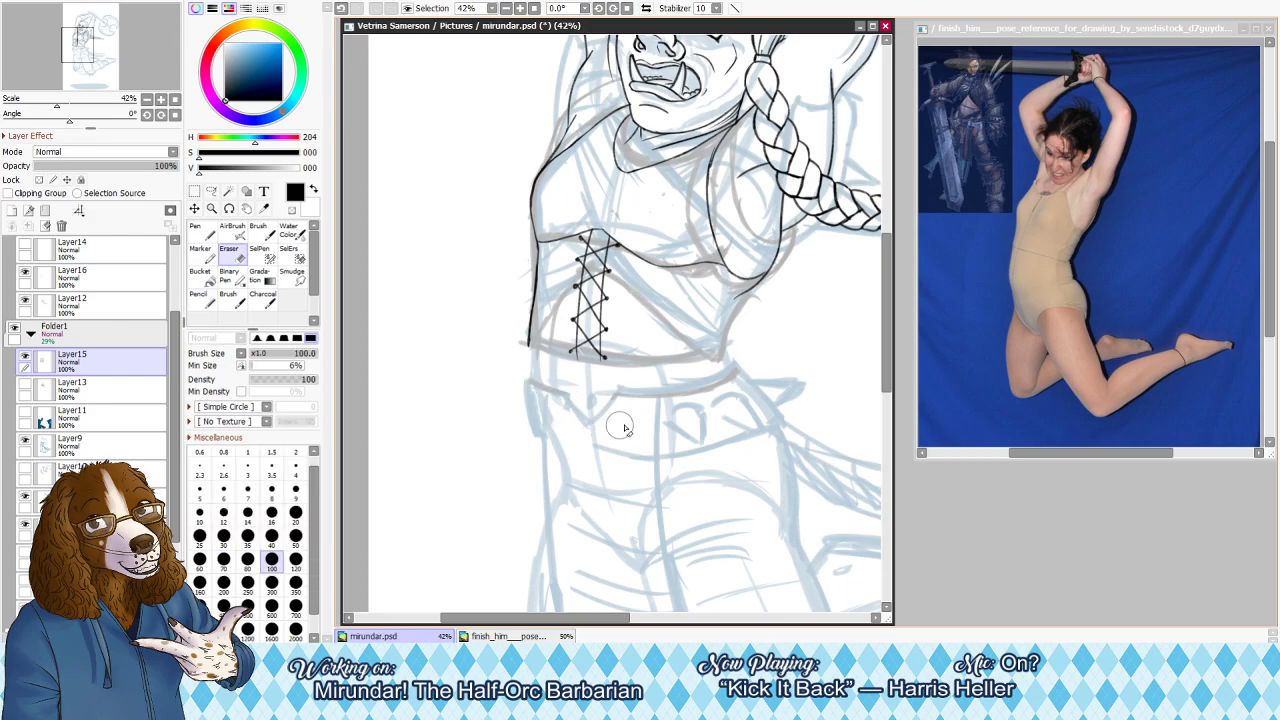
# Try a plain curved waistband across the hips with the Pencil at size 25, and erase it with an enlarged Eraser
pyautogui.press('n')
pyautogui.moveTo(566, 394); pyautogui.dragTo(642, 397)
pyautogui.hotkey('ctrl', 'z')
pyautogui.moveTo(533, 380); pyautogui.dragTo(657, 401)
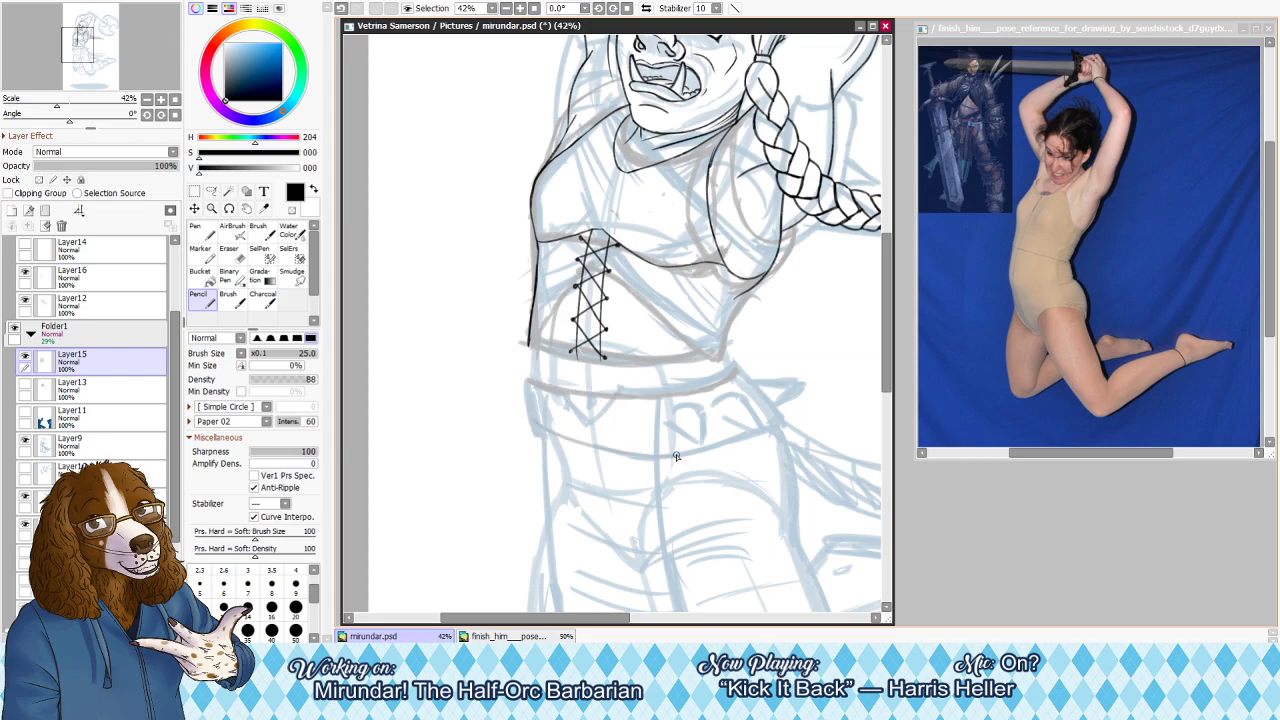
pyautogui.press('h')
pyautogui.press('h')
pyautogui.press('e')
pyautogui.press(']')
pyautogui.press(']')
pyautogui.moveTo(547, 383)
pyautogui.mouseDown()
pyautogui.moveTo(764, 374)
pyautogui.moveTo(749, 369)
pyautogui.mouseUp()
# Sketch a wide belt wrapping the hips with curved upper and lower edges, Pencil size 25, and hide Layer9
pyautogui.press('n')
pyautogui.moveTo(528, 376)
pyautogui.mouseDown()
pyautogui.moveTo(619, 403)
pyautogui.moveTo(602, 394)
pyautogui.moveTo(689, 397)
pyautogui.moveTo(747, 370)
pyautogui.moveTo(686, 393)
pyautogui.moveTo(724, 365)
pyautogui.moveTo(686, 401)
pyautogui.mouseUp()
pyautogui.hotkey('ctrl', 'z')
pyautogui.hotkey('ctrl', 'z')
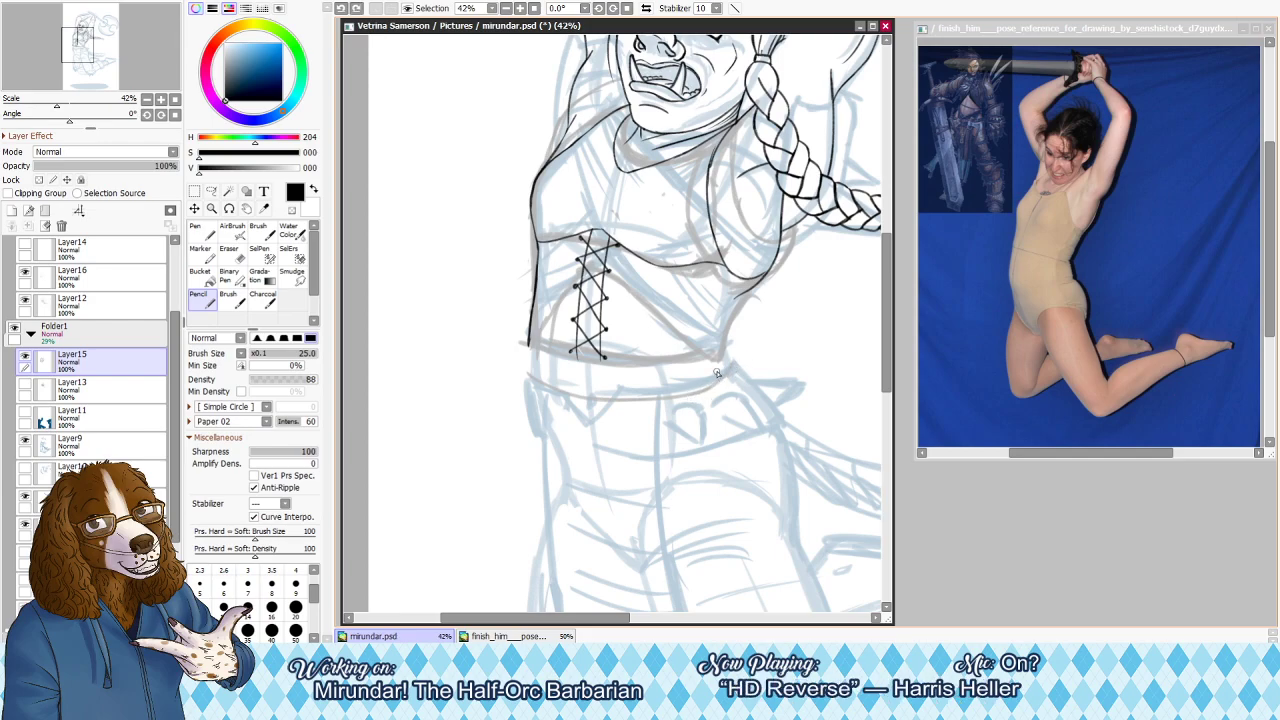
pyautogui.moveTo(528, 377)
pyautogui.mouseDown()
pyautogui.moveTo(542, 421)
pyautogui.moveTo(529, 412)
pyautogui.moveTo(641, 449)
pyautogui.mouseUp()
pyautogui.hotkey('ctrl', 'z')
pyautogui.hotkey('ctrl', 'z')
pyautogui.moveTo(528, 376); pyautogui.dragTo(539, 428)
pyautogui.hotkey('ctrl', 'z')
pyautogui.moveTo(526, 376)
pyautogui.mouseDown()
pyautogui.moveTo(536, 434)
pyautogui.moveTo(526, 406)
pyautogui.moveTo(588, 437)
pyautogui.moveTo(526, 428)
pyautogui.moveTo(591, 453)
pyautogui.moveTo(530, 427)
pyautogui.moveTo(649, 456)
pyautogui.moveTo(577, 446)
pyautogui.moveTo(729, 442)
pyautogui.moveTo(619, 458)
pyautogui.moveTo(742, 432)
pyautogui.moveTo(700, 452)
pyautogui.moveTo(757, 396)
pyautogui.mouseUp()
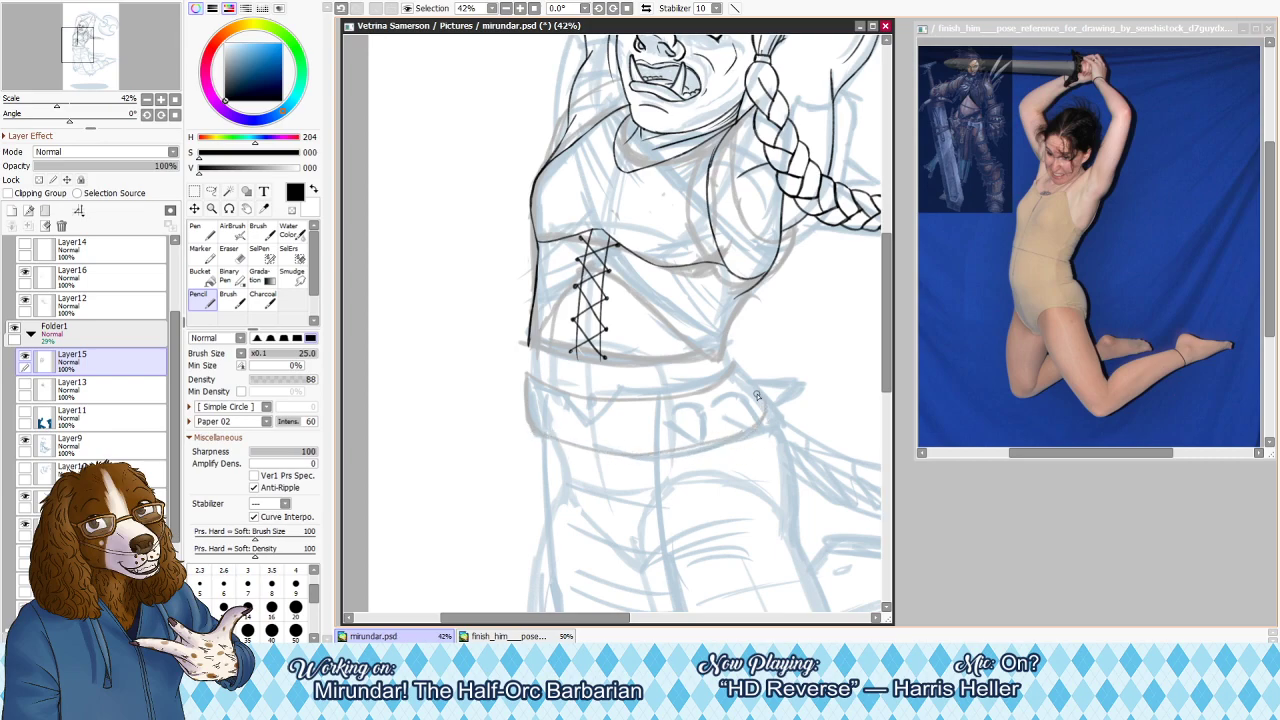
pyautogui.click(25, 441)
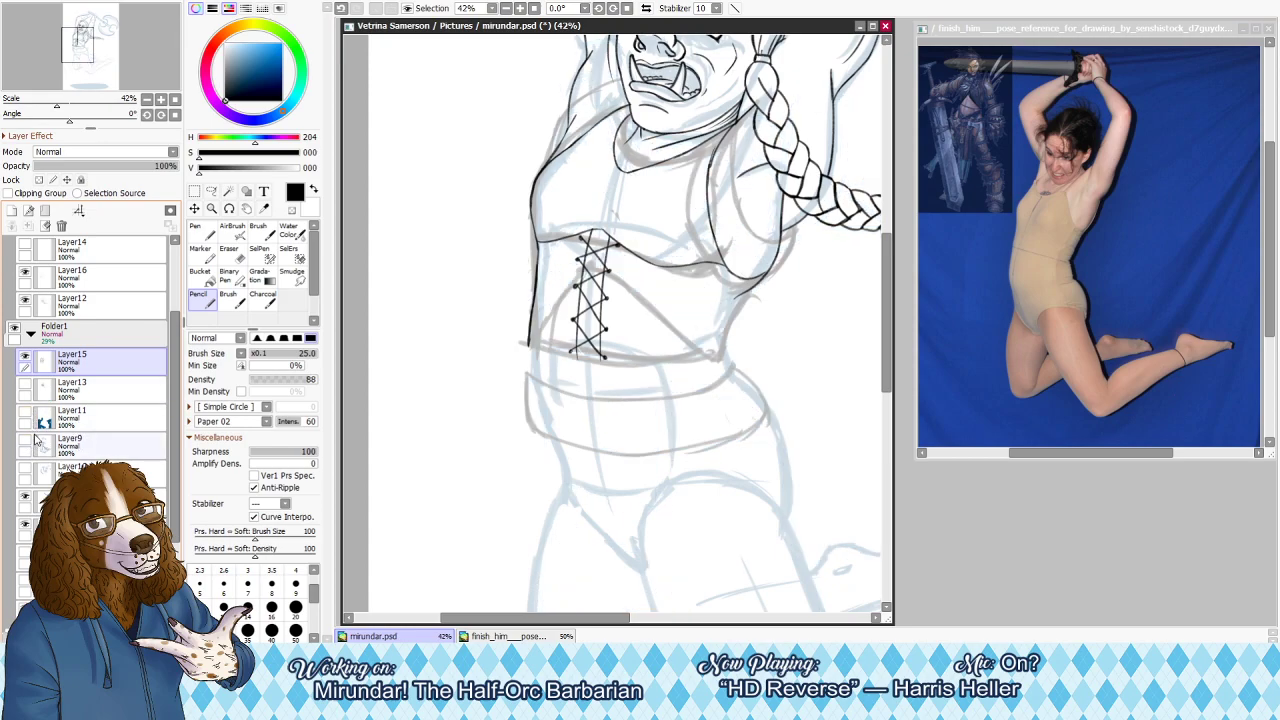
# Hide Layer15 and erase the top's inked side contour beside the lacing on Layer16
pyautogui.click(519, 8)
pyautogui.click(519, 8)
pyautogui.moveTo(84, 44); pyautogui.dragTo(73, 41)
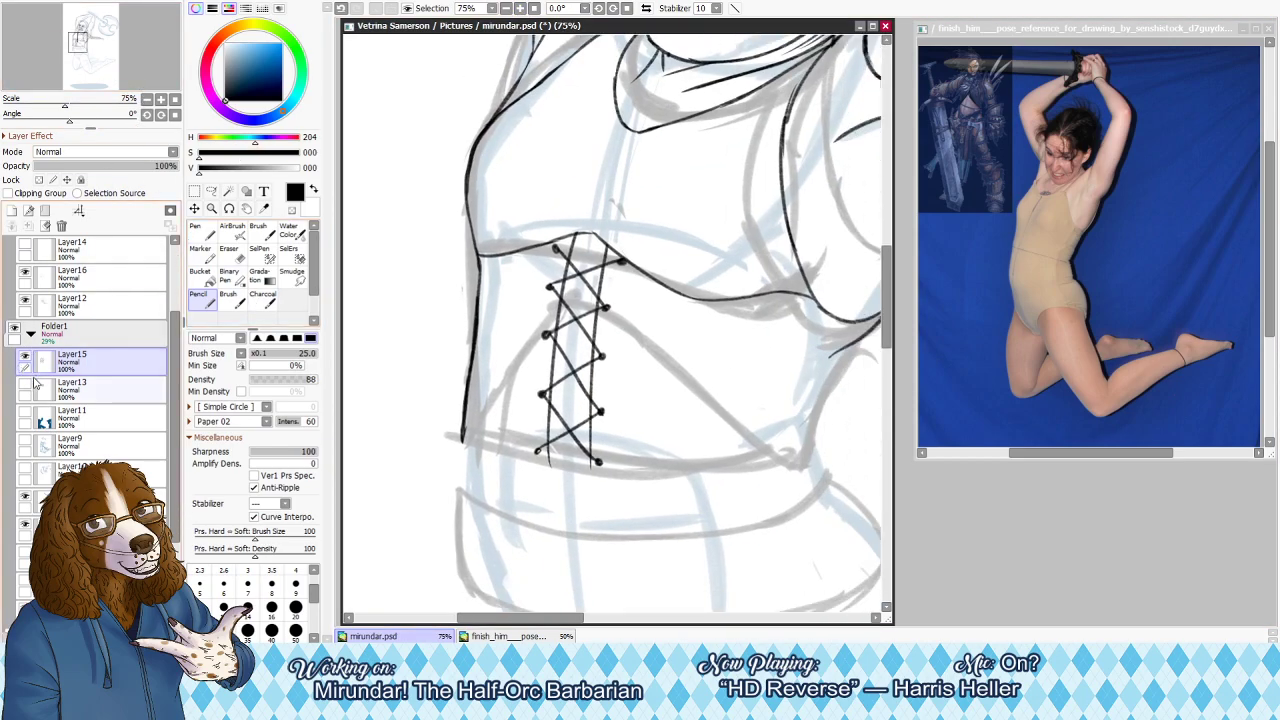
pyautogui.click(29, 360)
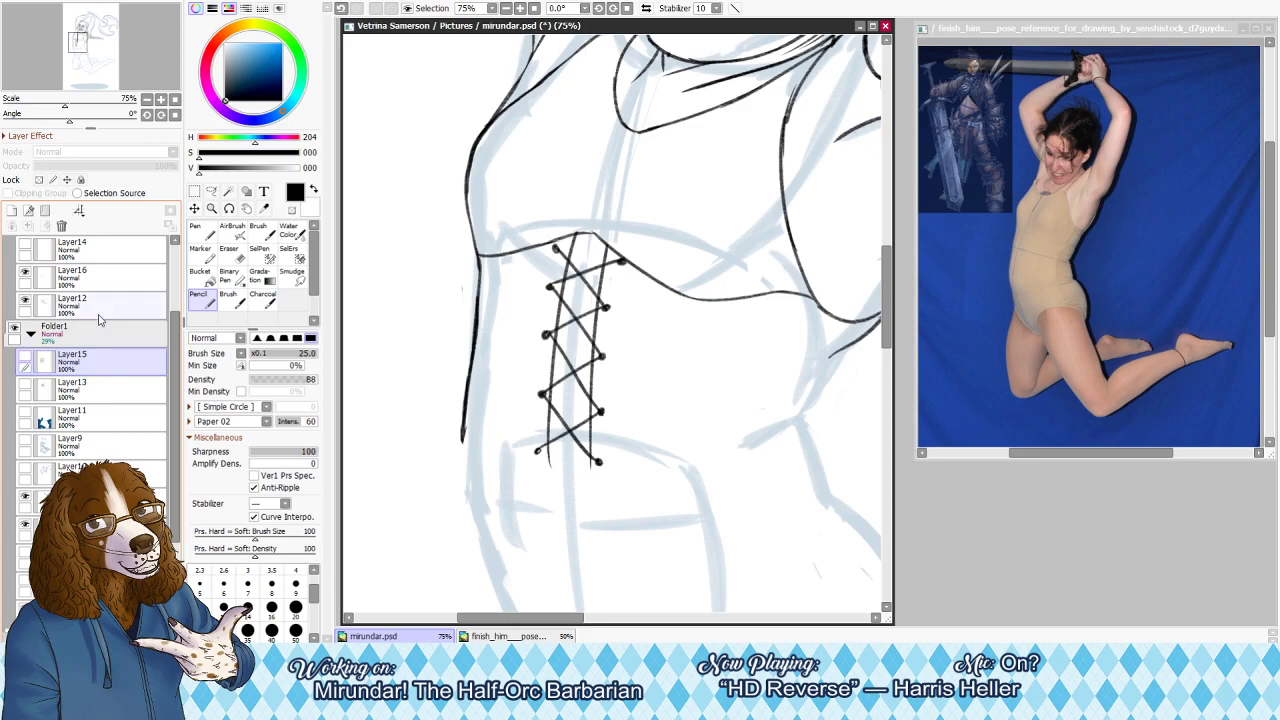
pyautogui.click(93, 282)
pyautogui.press('e')
pyautogui.press('[')
pyautogui.press('[')
pyautogui.press('[')
pyautogui.press('[')
pyautogui.press('[')
pyautogui.moveTo(466, 346); pyautogui.dragTo(469, 420)
pyautogui.moveTo(464, 368); pyautogui.dragTo(466, 476)
# Redraw the top's side contour beside the lacing, from the underbust edge toward the hem, with the Pencil at size 16
pyautogui.press('n')
pyautogui.moveTo(478, 303); pyautogui.dragTo(471, 424)
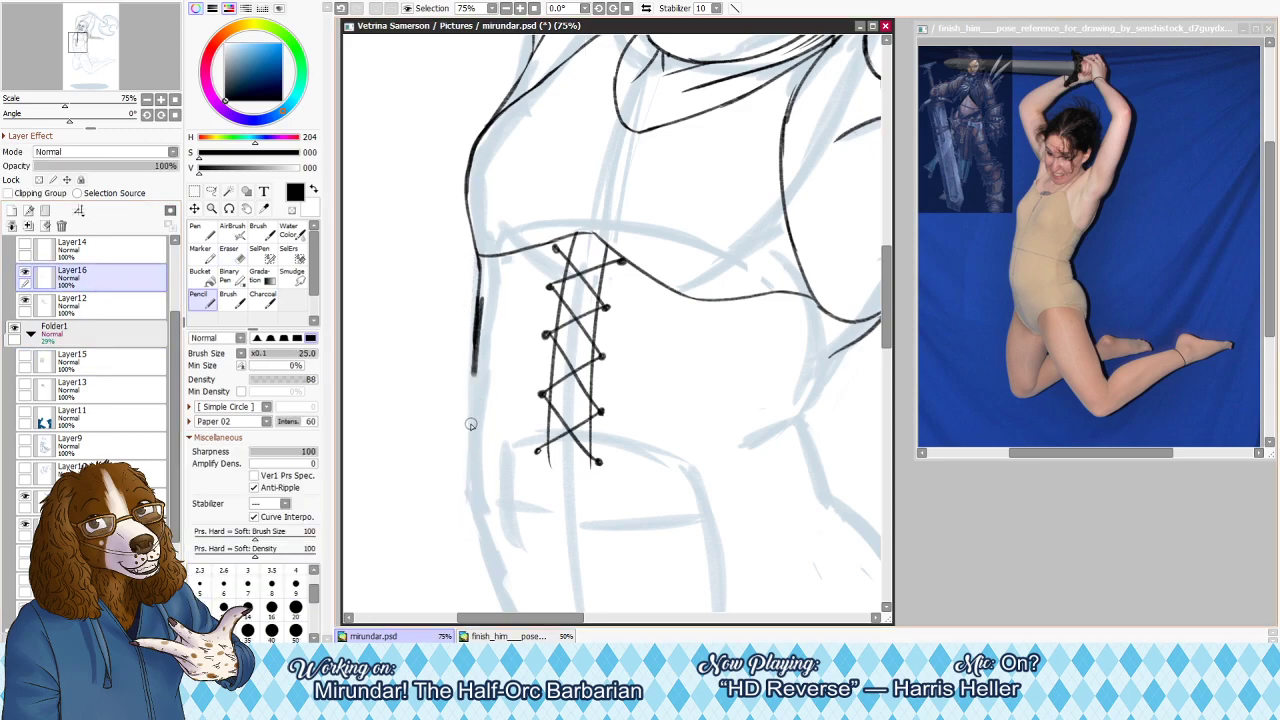
pyautogui.hotkey('ctrl', 'z')
pyautogui.press('[')
pyautogui.press('[')
pyautogui.moveTo(477, 312); pyautogui.dragTo(470, 497)
pyautogui.hotkey('ctrl', 'z')
pyautogui.moveTo(477, 338); pyautogui.dragTo(470, 492)
pyautogui.press('h')
pyautogui.hotkey('ctrl', 'z')
pyautogui.moveTo(747, 304); pyautogui.dragTo(757, 441)
pyautogui.hotkey('ctrl', 'z')
pyautogui.moveTo(748, 312); pyautogui.dragTo(756, 444)
pyautogui.hotkey('ctrl', 'z')
pyautogui.hotkey('ctrl', 'z')
pyautogui.moveTo(749, 316); pyautogui.dragTo(756, 438)
pyautogui.press('e')
pyautogui.press('[')
pyautogui.press('[')
pyautogui.moveTo(734, 298); pyautogui.dragTo(748, 417)
pyautogui.hotkey('ctrl', 'z')
pyautogui.press('h')
pyautogui.press('n')
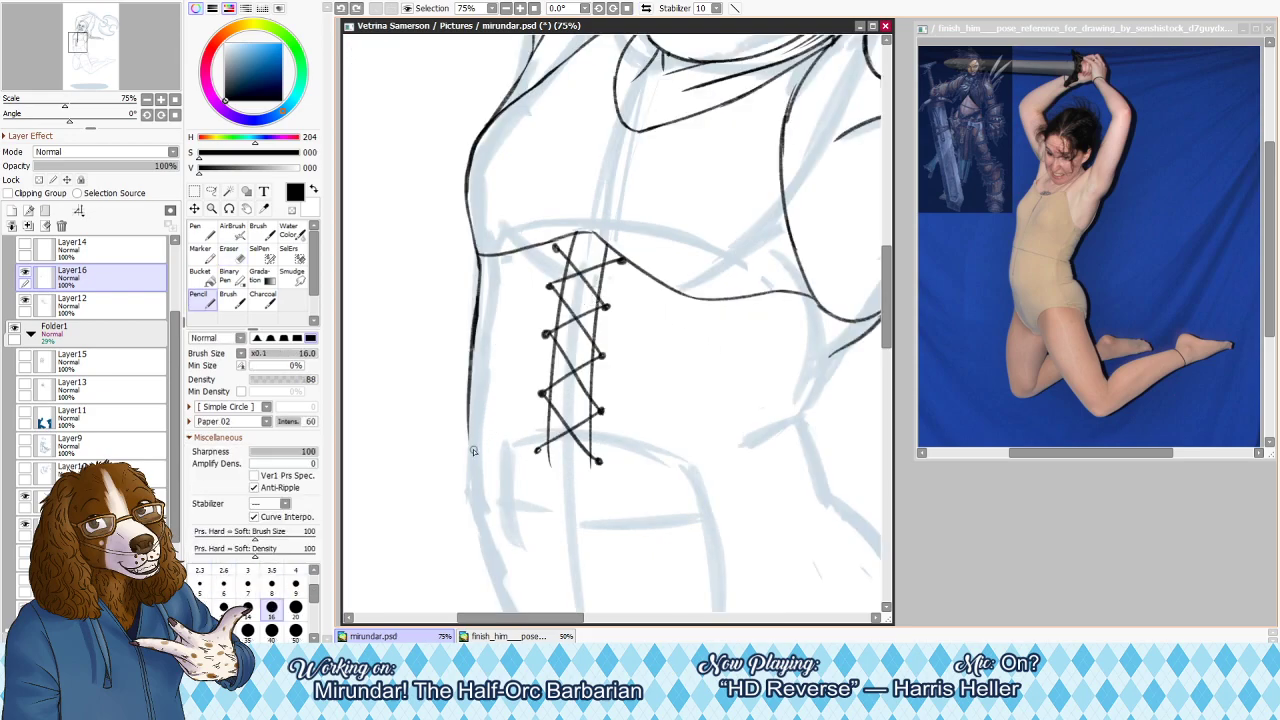
# Ink the curved hem from the lacing to the braid-side waist, finishing with its short side edge and fold line
pyautogui.click(26, 356)
pyautogui.click(26, 356)
pyautogui.moveTo(593, 466)
pyautogui.mouseDown()
pyautogui.moveTo(721, 489)
pyautogui.moveTo(765, 481)
pyautogui.moveTo(690, 489)
pyautogui.moveTo(799, 476)
pyautogui.mouseUp()
pyautogui.moveTo(724, 490)
pyautogui.mouseDown()
pyautogui.moveTo(813, 466)
pyautogui.moveTo(820, 451)
pyautogui.moveTo(804, 431)
pyautogui.moveTo(820, 458)
pyautogui.mouseUp()
pyautogui.hotkey('ctrl', 'z')
pyautogui.hotkey('ctrl', 'z')
pyautogui.hotkey('ctrl', 'z')
pyautogui.press('h')
pyautogui.moveTo(419, 421); pyautogui.dragTo(484, 440)
pyautogui.hotkey('ctrl', 'z')
pyautogui.press('h')
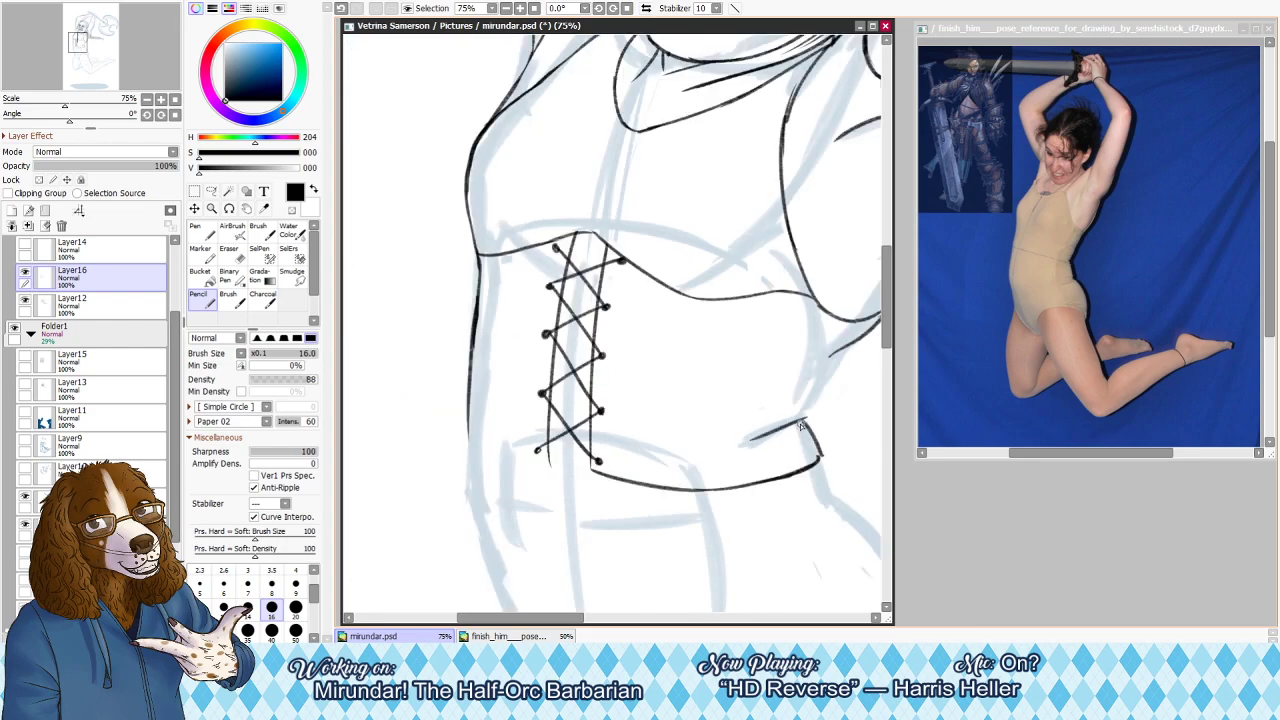
# Ink the braid-side waist contour from below the armpit down to the fold, tidying it with the Eraser at size 30
pyautogui.press('h')
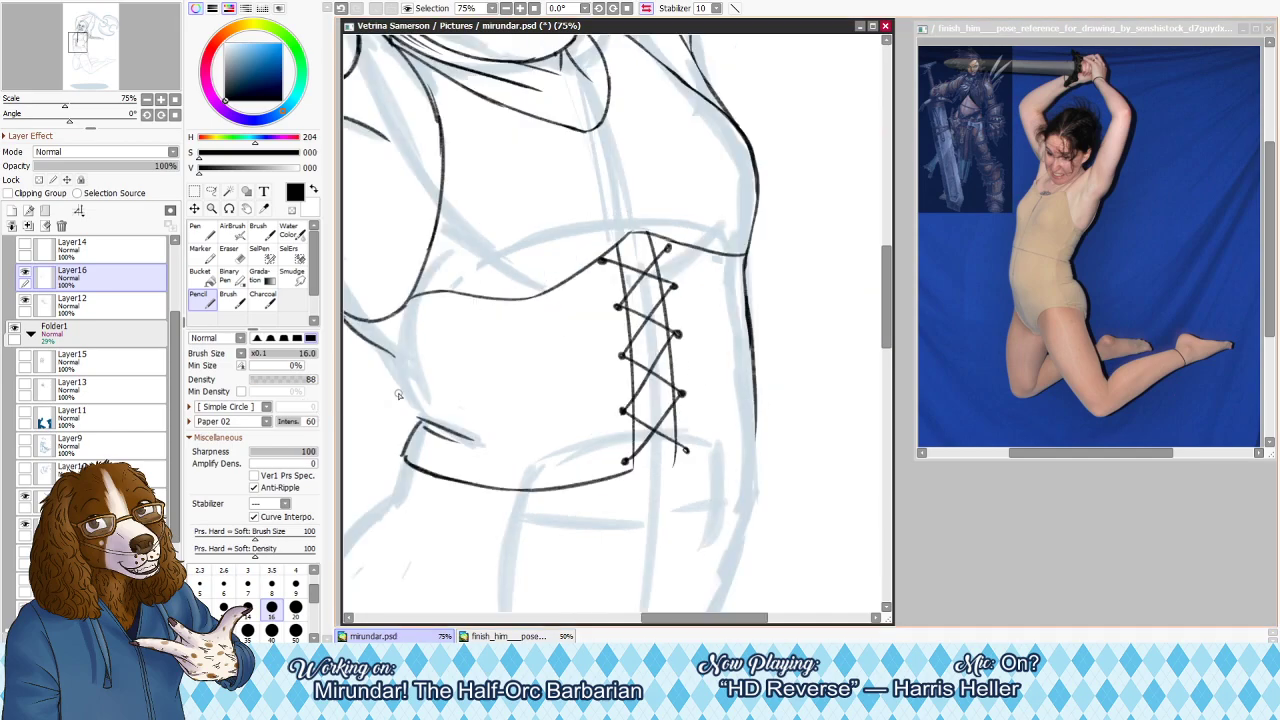
pyautogui.hotkey('ctrl', 'z')
pyautogui.moveTo(378, 346); pyautogui.dragTo(427, 418)
pyautogui.hotkey('ctrl', 'z')
pyautogui.hotkey('ctrl', 'z')
pyautogui.moveTo(377, 346); pyautogui.dragTo(436, 426)
pyautogui.hotkey('ctrl', 'z')
pyautogui.moveTo(396, 382); pyautogui.dragTo(436, 427)
pyautogui.hotkey('ctrl', 'z')
pyautogui.hotkey('ctrl', 'z')
pyautogui.press('h')
pyautogui.press('e')
pyautogui.press('[')
pyautogui.press('[')
pyautogui.moveTo(817, 421); pyautogui.dragTo(834, 388)
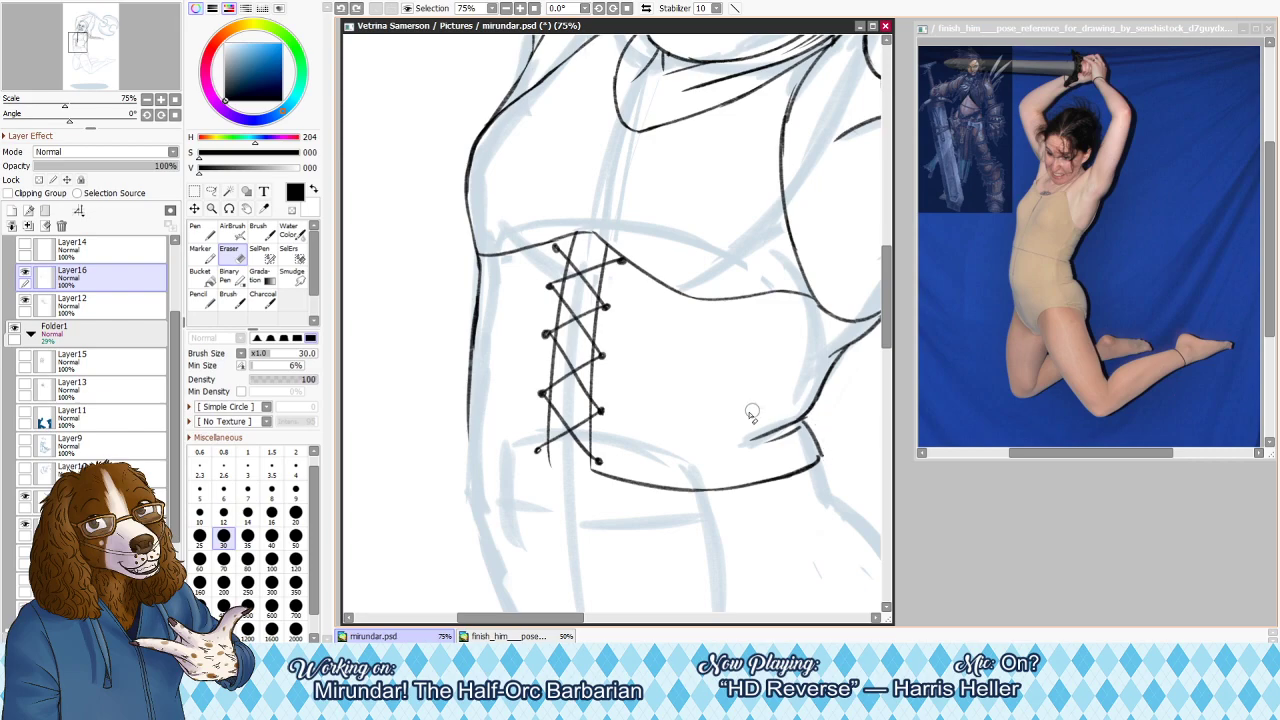
# Ink the hem of the narrow panel beside the lacing, curving it up into the side contour at Pencil size 16
pyautogui.press('n')
pyautogui.moveTo(548, 467); pyautogui.dragTo(514, 472)
pyautogui.hotkey('ctrl', 'z')
pyautogui.press('h')
pyautogui.moveTo(674, 466)
pyautogui.mouseDown()
pyautogui.moveTo(753, 462)
pyautogui.moveTo(755, 410)
pyautogui.mouseUp()
pyautogui.press('h')
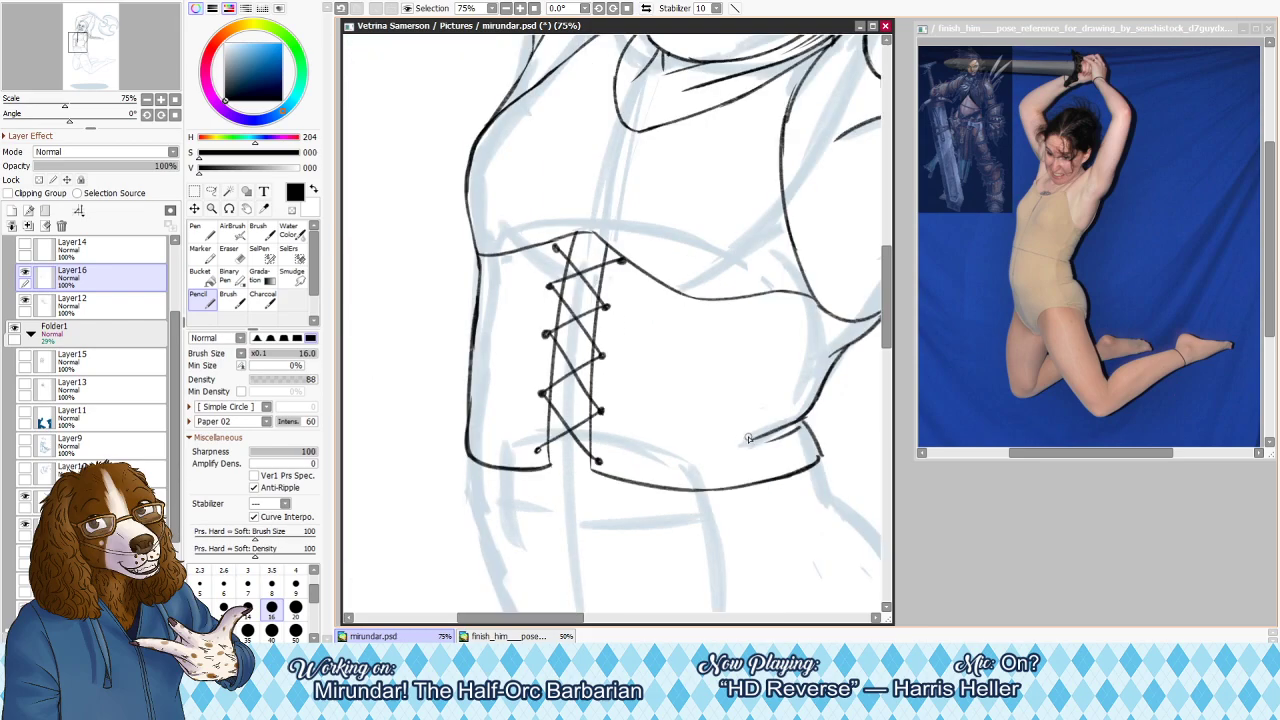
# Ink short waist lines just below both ends of the hem and show the Layer15 sketch again
pyautogui.scroll(-5, 606, 190)
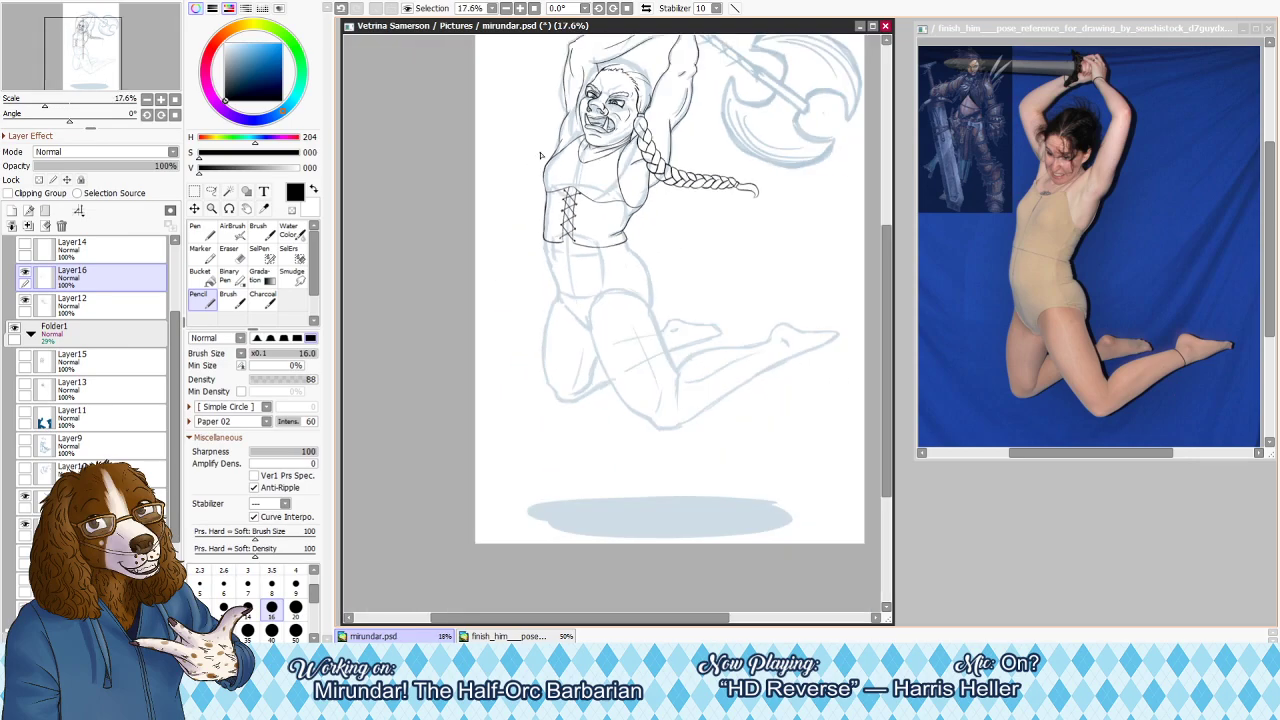
pyautogui.scroll(1, 551, 100)
pyautogui.scroll(1, 551, 97)
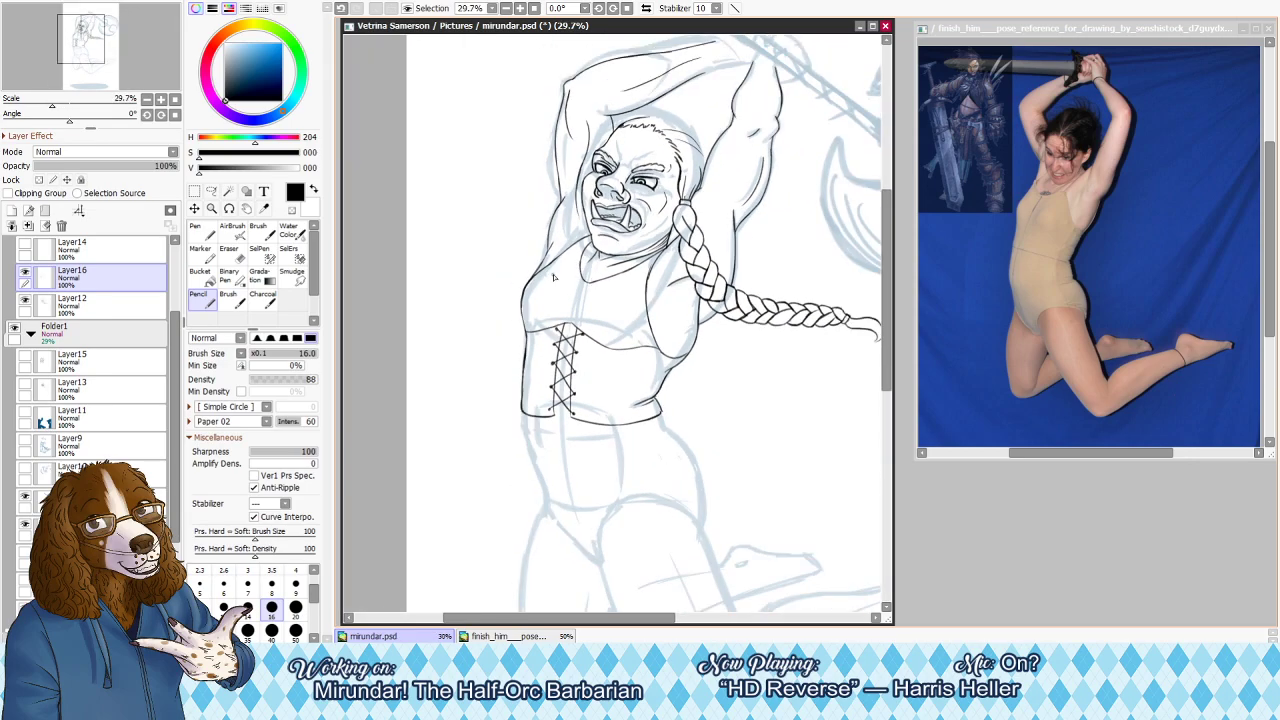
pyautogui.scroll(2, 523, 335)
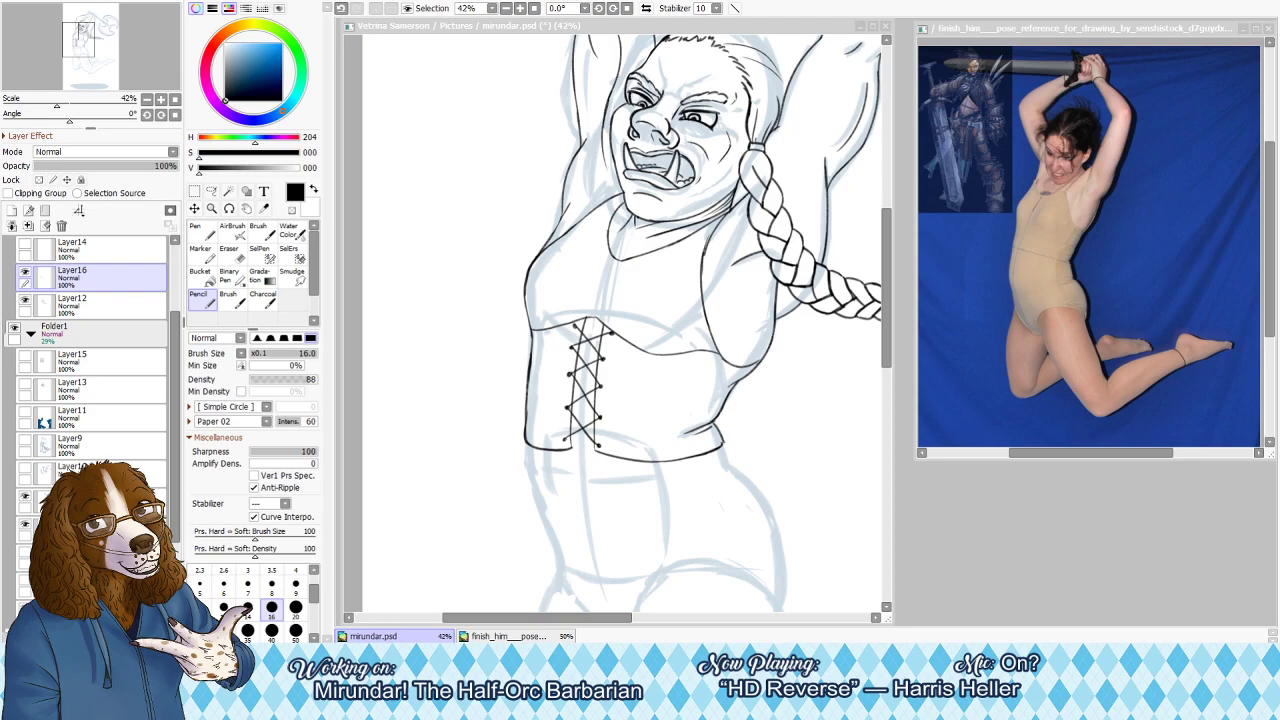
pyautogui.click(967, 613)
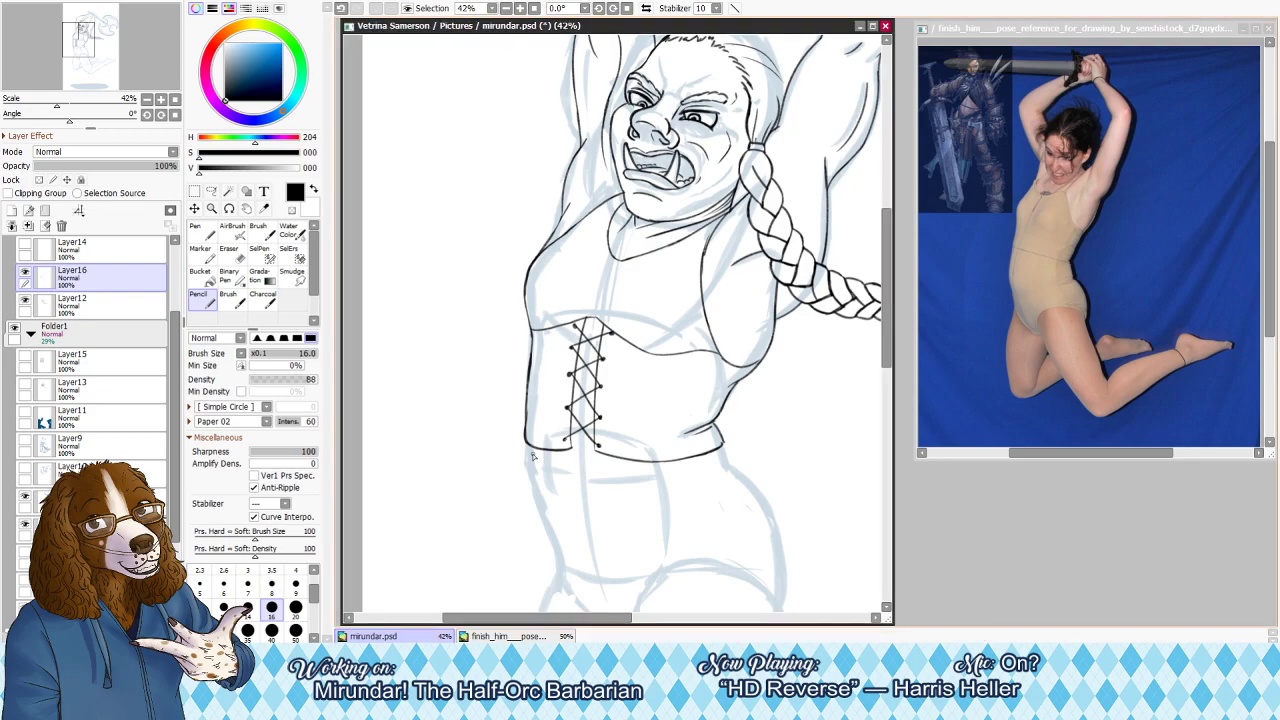
pyautogui.moveTo(720, 442); pyautogui.dragTo(728, 467)
pyautogui.click(25, 357)
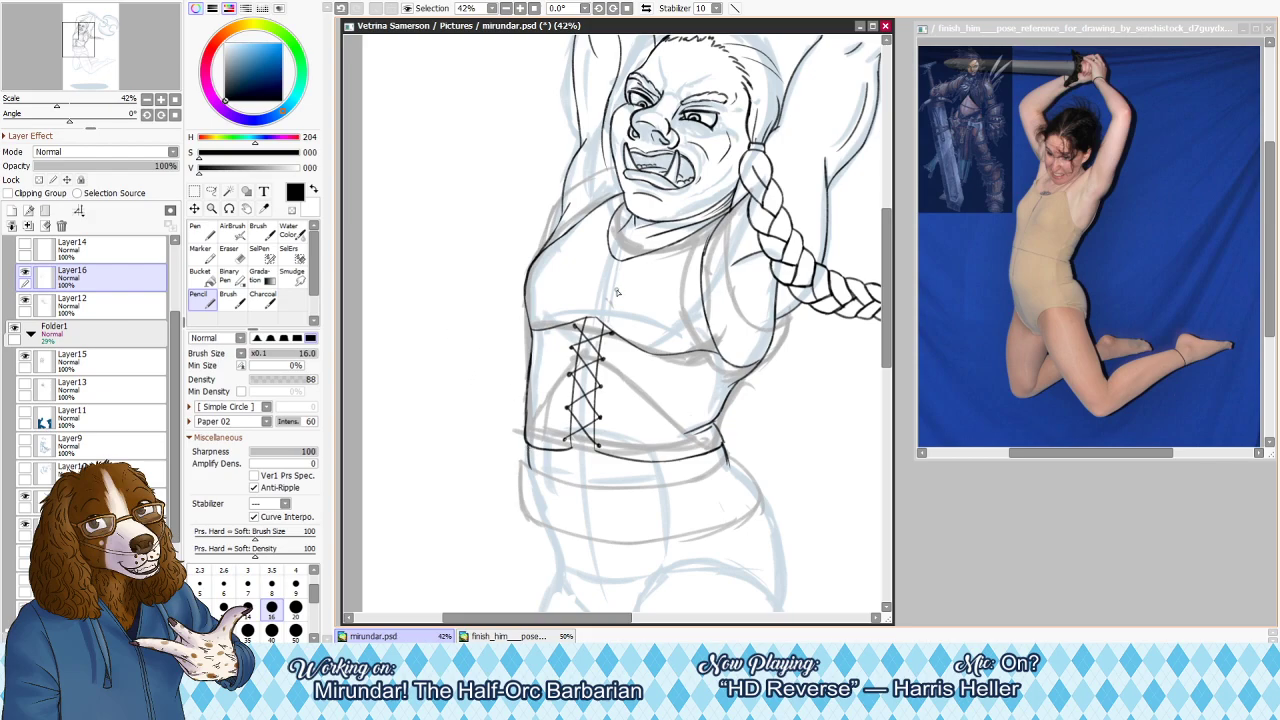
# Ink the top's curved centre seam from the collar down to the lacing, redoing the stroke and checking it in the mirrored view
pyautogui.moveTo(616, 259)
pyautogui.mouseDown()
pyautogui.moveTo(595, 318)
pyautogui.moveTo(613, 261)
pyautogui.moveTo(598, 326)
pyautogui.moveTo(623, 318)
pyautogui.moveTo(615, 268)
pyautogui.moveTo(628, 319)
pyautogui.mouseUp()
pyautogui.hotkey('ctrl', 'z')
pyautogui.hotkey('ctrl', 'z')
pyautogui.hotkey('ctrl', 'z')
pyautogui.hotkey('ctrl', 'z')
pyautogui.hotkey('ctrl', 'z')
pyautogui.press('h')
pyautogui.hotkey('ctrl', 'z')
pyautogui.hotkey('ctrl', 'z')
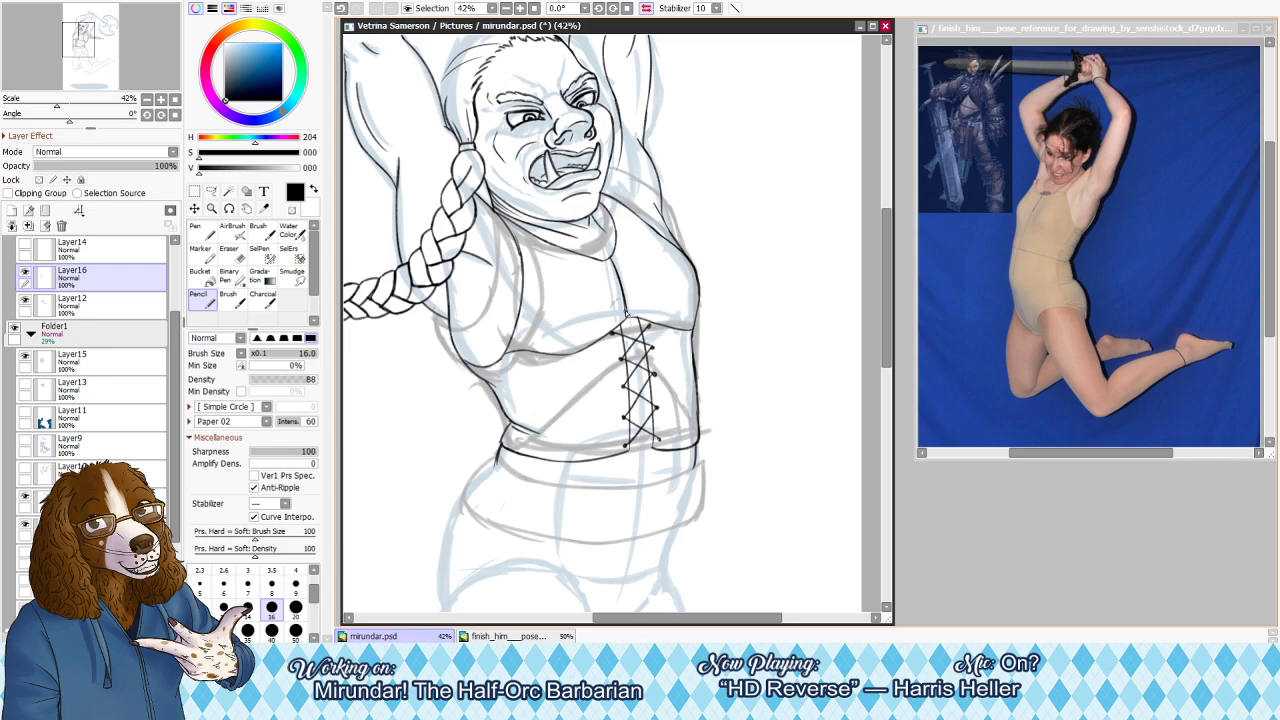
pyautogui.press('e')
pyautogui.press('h')
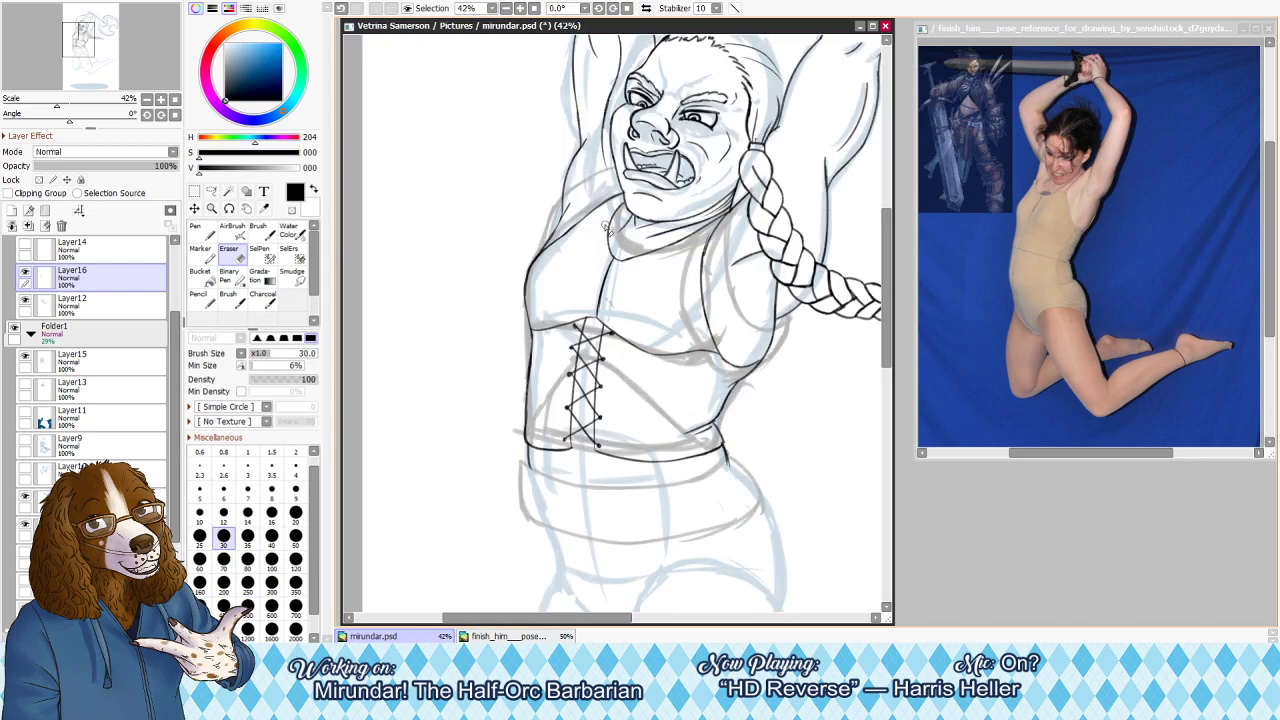
# Hide the Layer15 clothing sketch and fit the whole figure in view
pyautogui.click(16, 328)
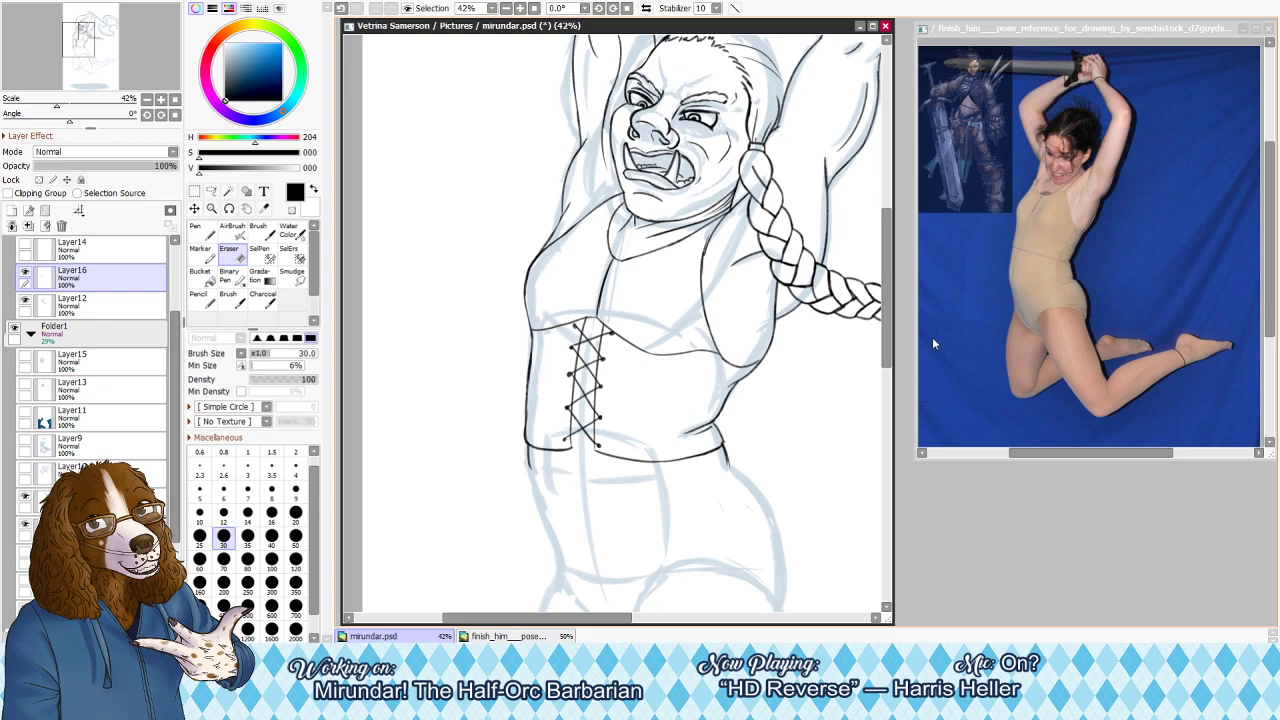
pyautogui.scroll(-3, 820, 300)
pyautogui.scroll(1, 828, 285)
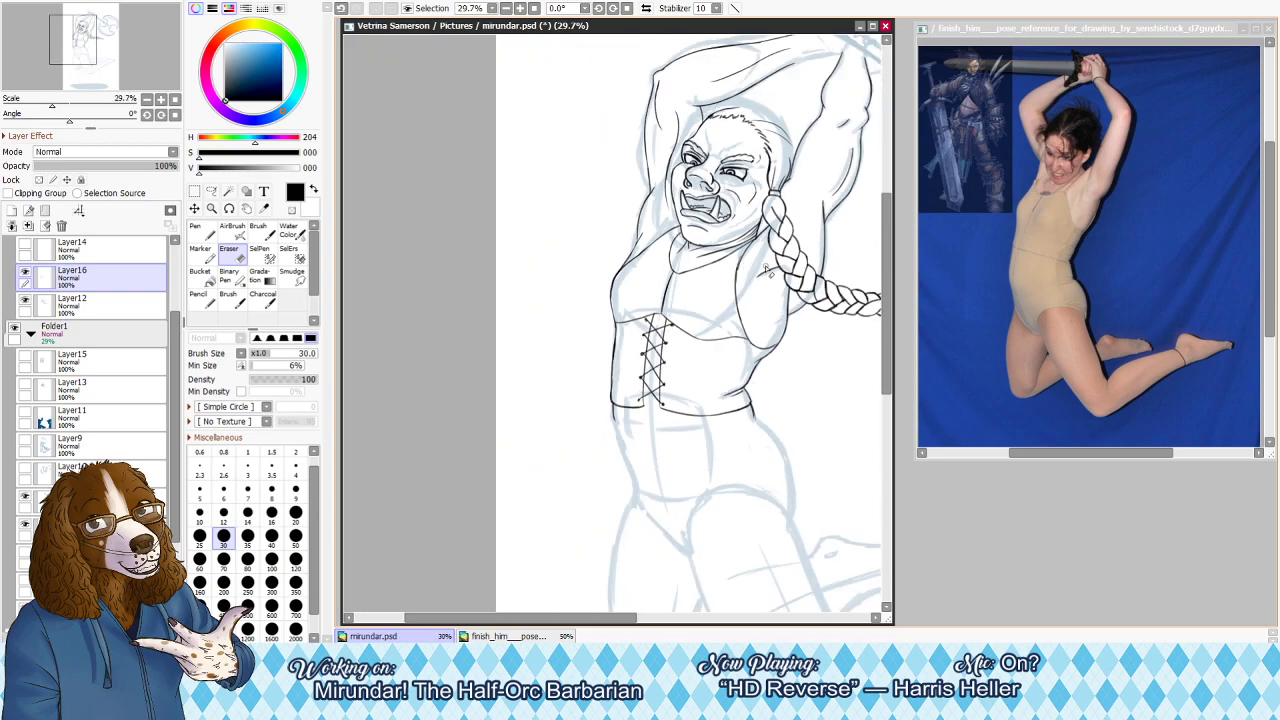
pyautogui.scroll(-1, 725, 192)
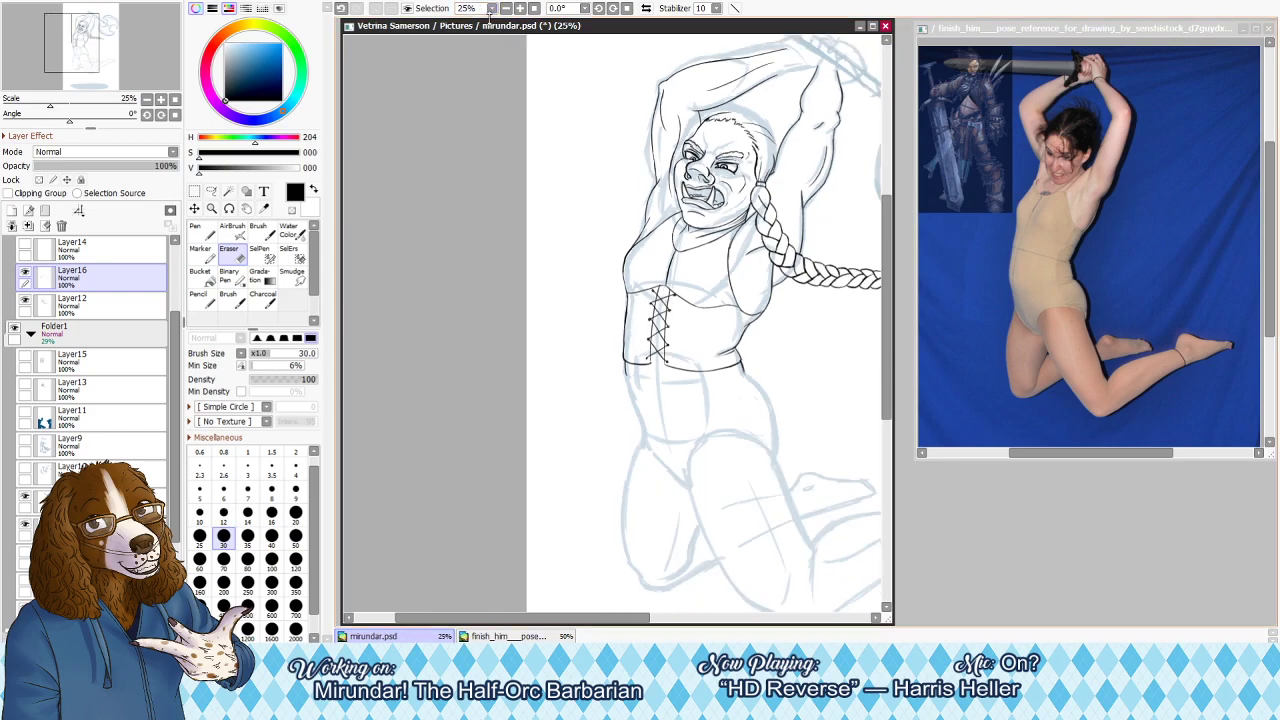
pyautogui.click(534, 9)
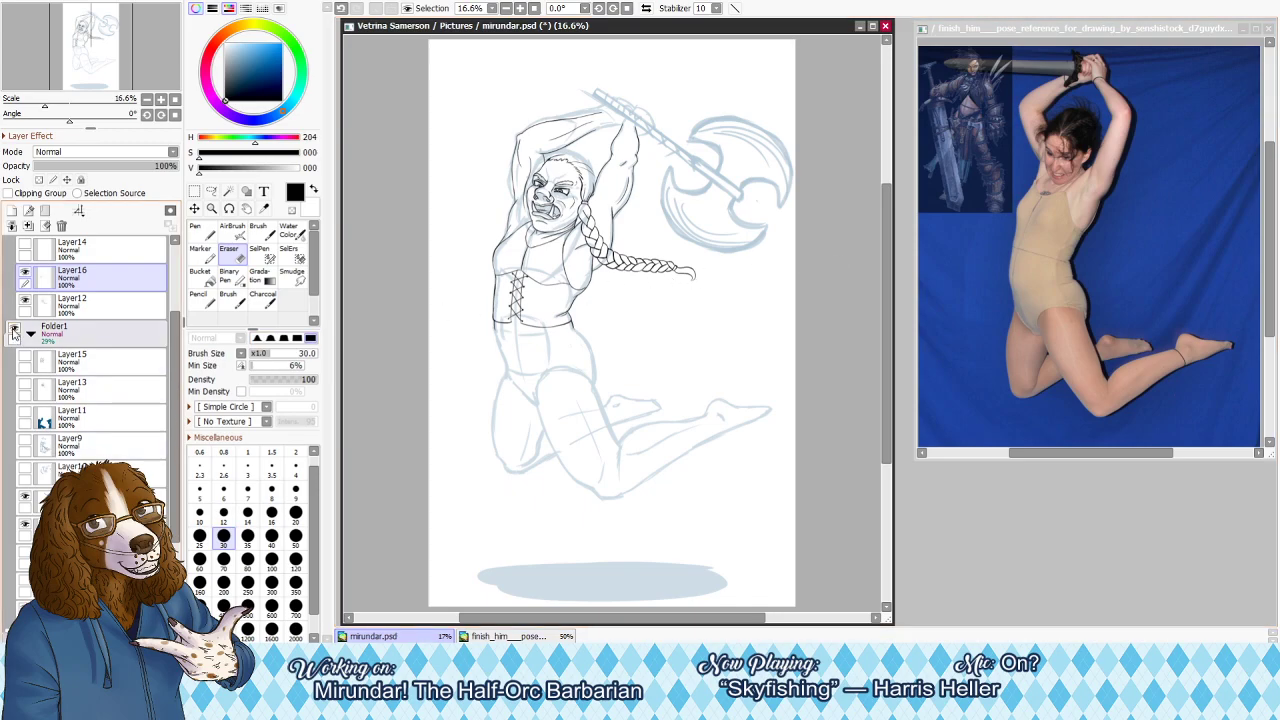
# Temporarily hide the Folder1 sketches to review the inked line art alone across the full page
pyautogui.click(15, 331)
pyautogui.scroll(1, 686, 192)
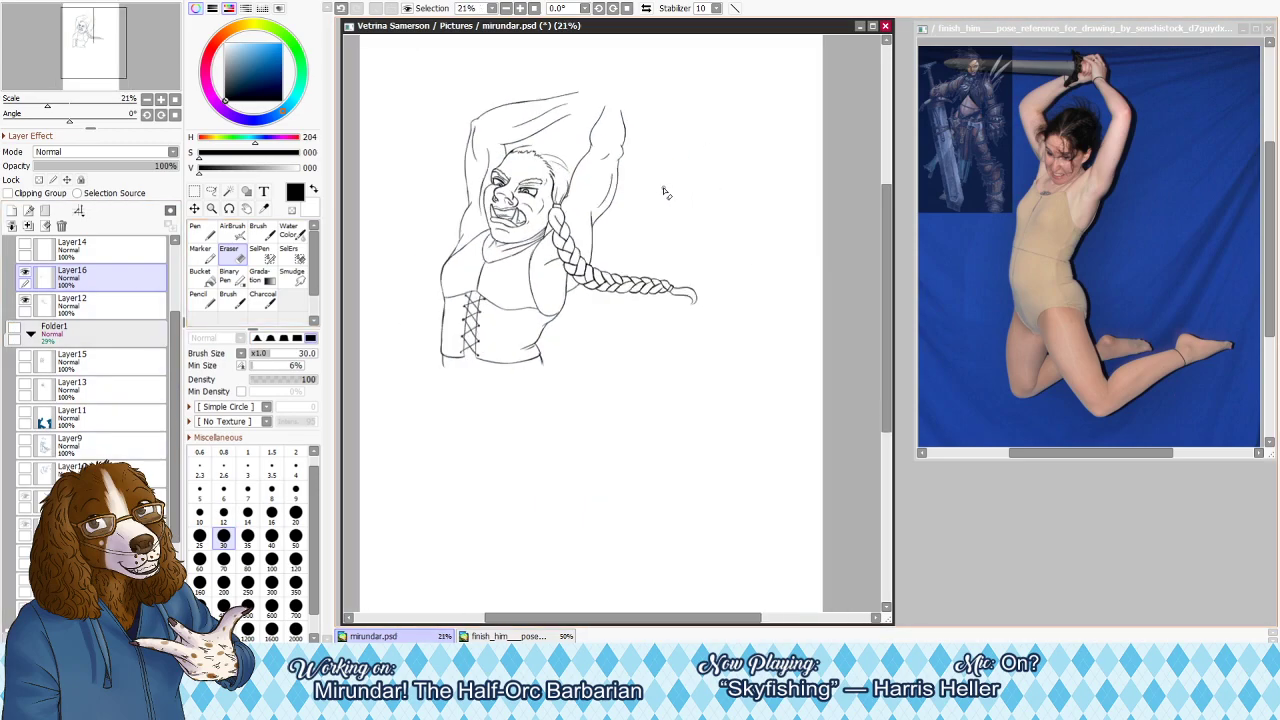
pyautogui.click(533, 8)
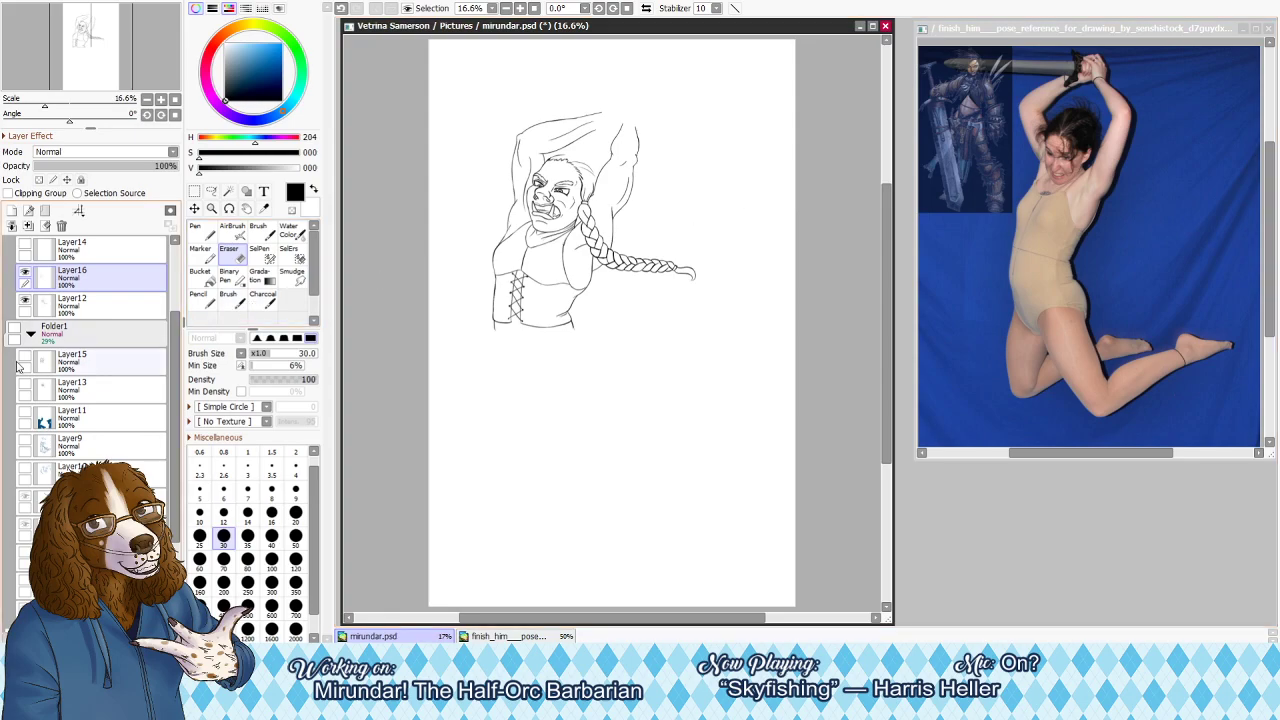
pyautogui.click(13, 329)
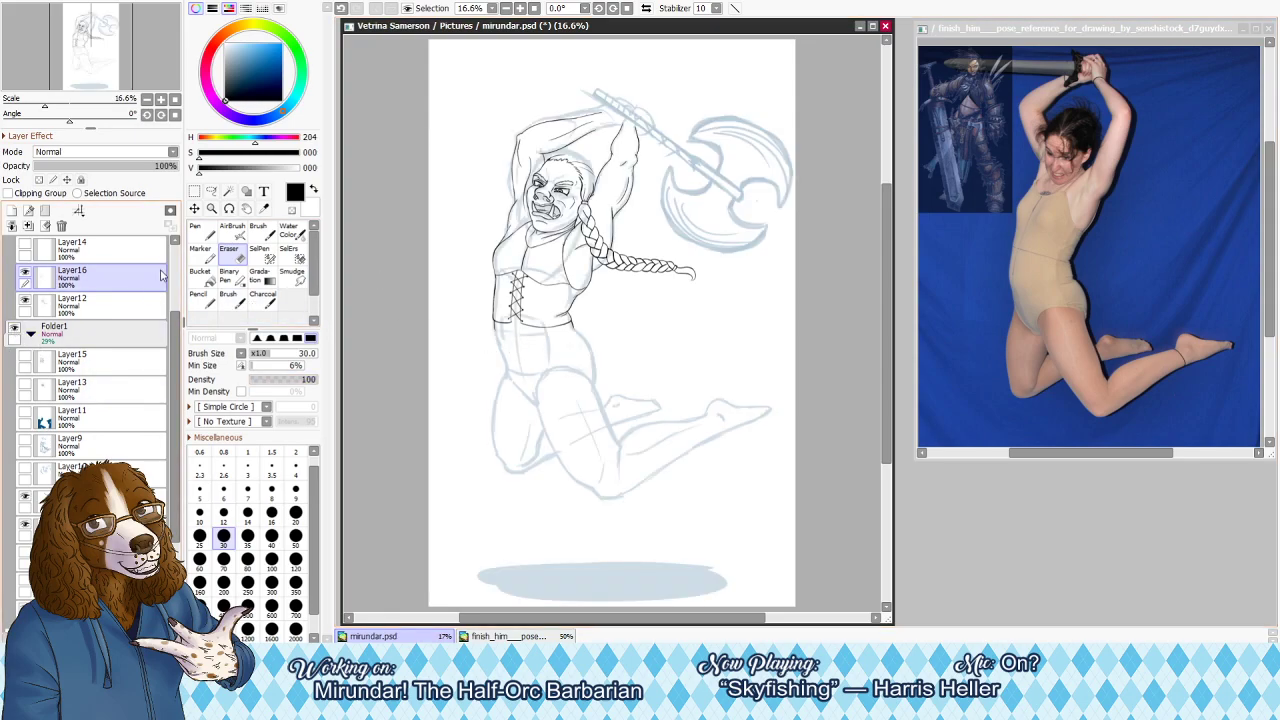